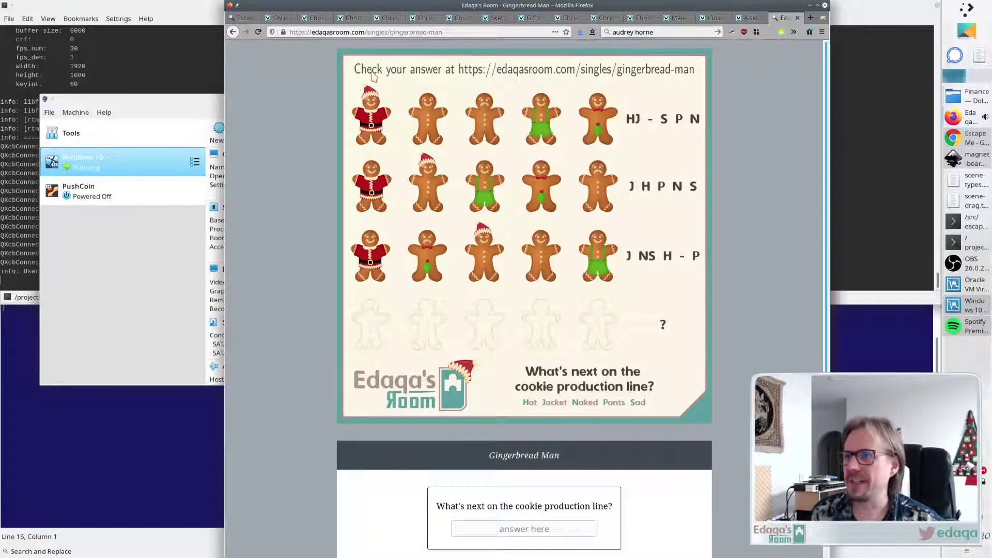
# Open the puzzle page edaqasroom.com/singles/edaqas-cat in place of the Gingerbread Man page.
pyautogui.moveTo(390, 33); pyautogui.dragTo(480, 31)
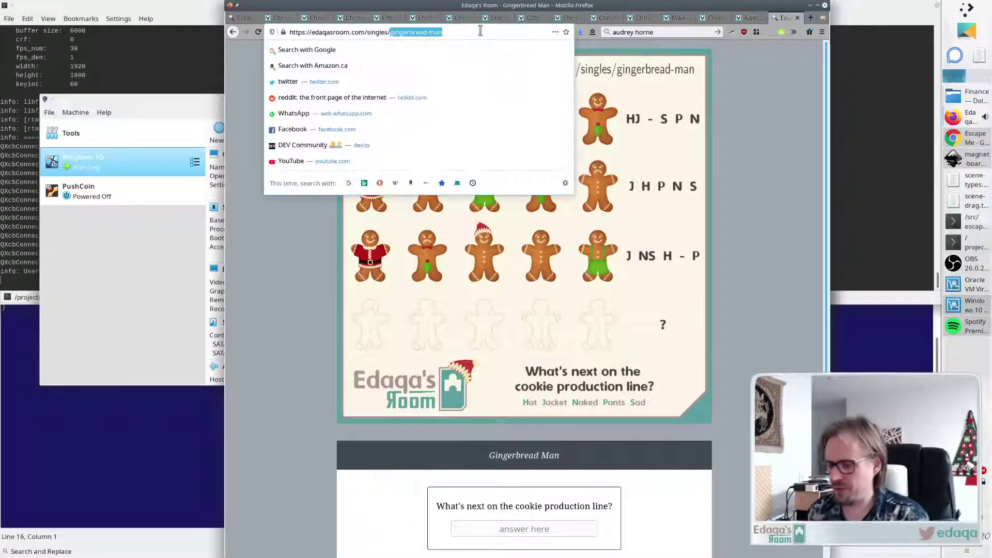
pyautogui.write('edaqas-cat')
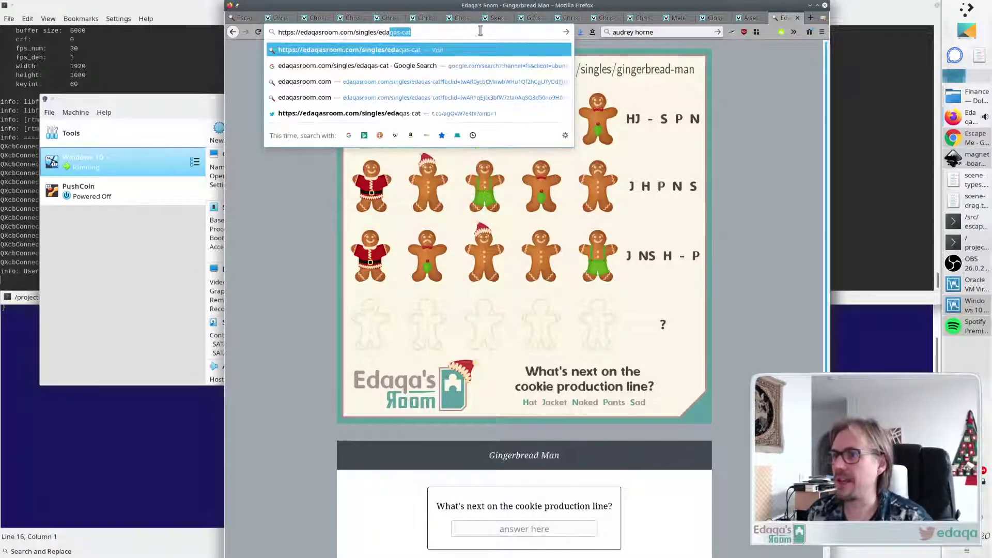
pyautogui.press('Return')
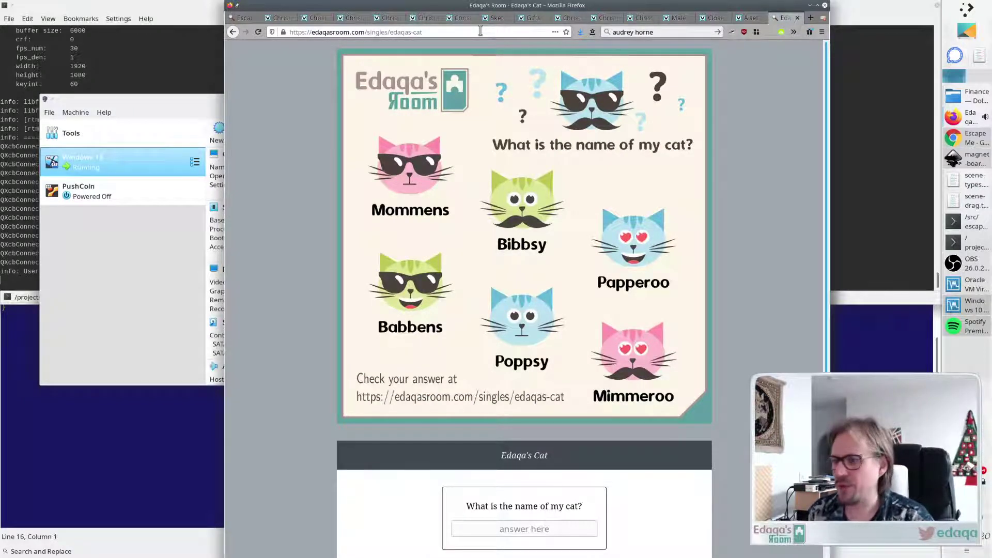
# Open the Snacking Bears puzzle at edaqasroom.com/singles/snacking-bears from the address suggestions.
pyautogui.click(480, 31)
pyautogui.click(480, 31)
pyautogui.press('BackSpace')
pyautogui.press('BackSpace')
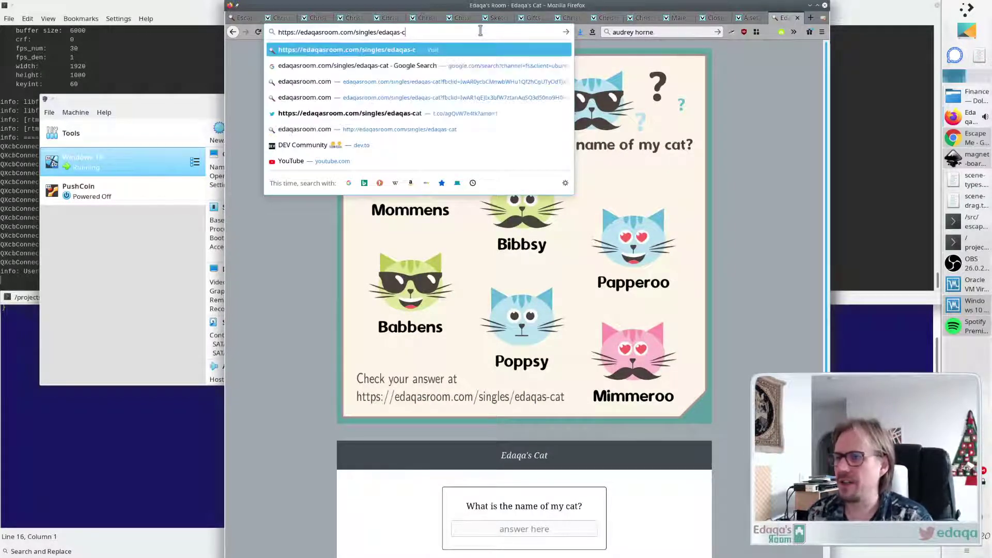
pyautogui.press('BackSpace')
pyautogui.press('BackSpace')
pyautogui.press('BackSpace')
pyautogui.press('BackSpace')
pyautogui.press('BackSpace')
pyautogui.press('BackSpace')
pyautogui.press('BackSpace')
pyautogui.press('BackSpace')
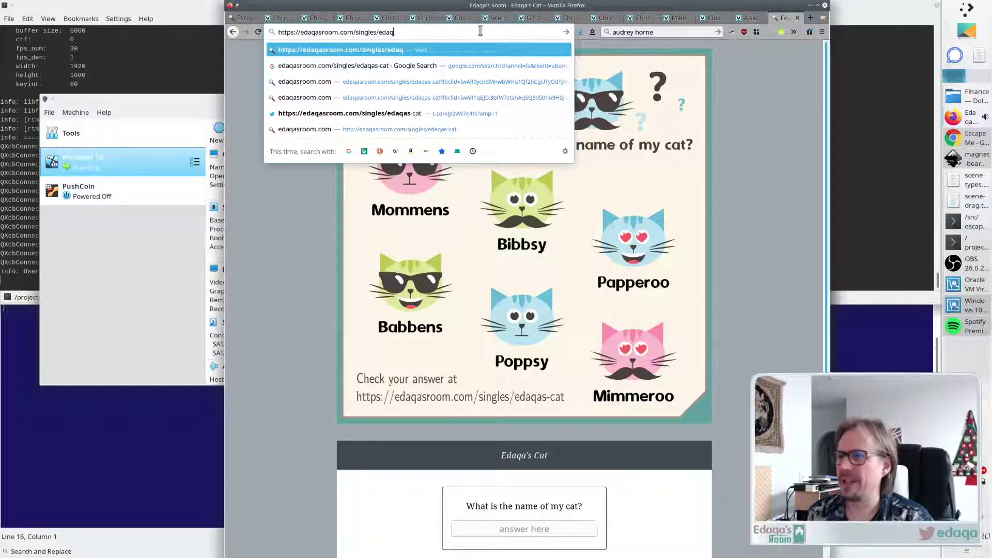
pyautogui.press('Down')
pyautogui.press('Down')
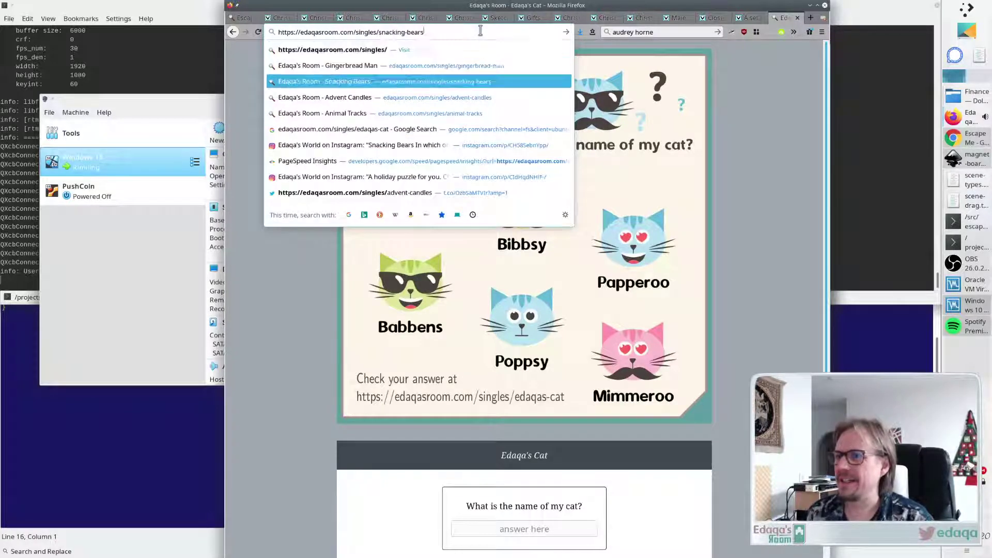
pyautogui.press('Return')
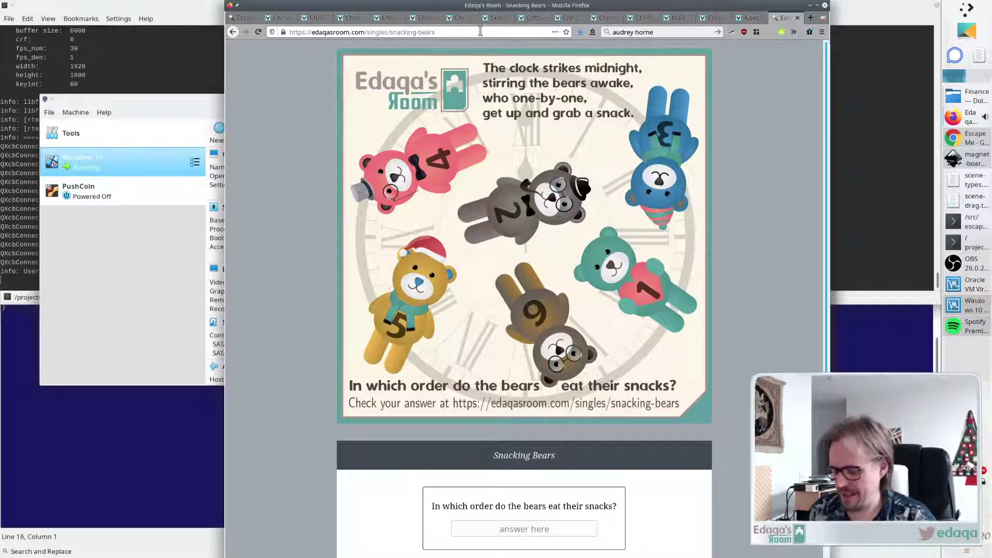
# Open the Advent Candles puzzle at edaqasroom.com/singles/advent-candles from the address suggestions.
pyautogui.click(480, 31)
pyautogui.click(480, 31)
pyautogui.press('BackSpace')
pyautogui.press('BackSpace')
pyautogui.press('BackSpace')
pyautogui.press('BackSpace')
pyautogui.press('BackSpace')
pyautogui.press('BackSpace')
pyautogui.press('BackSpace')
pyautogui.press('BackSpace')
pyautogui.press('BackSpace')
pyautogui.press('BackSpace')
pyautogui.press('BackSpace')
pyautogui.press('BackSpace')
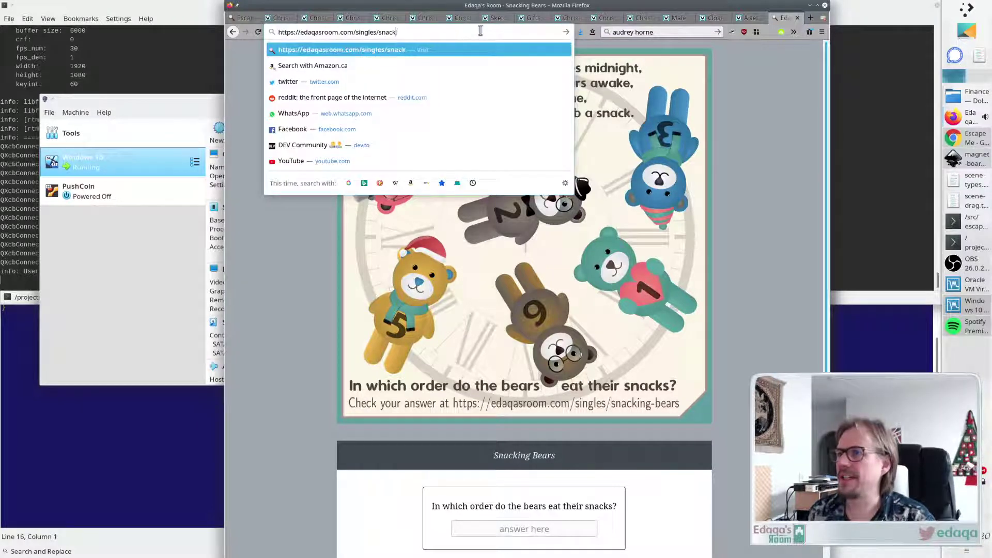
pyautogui.press('BackSpace')
pyautogui.press('BackSpace')
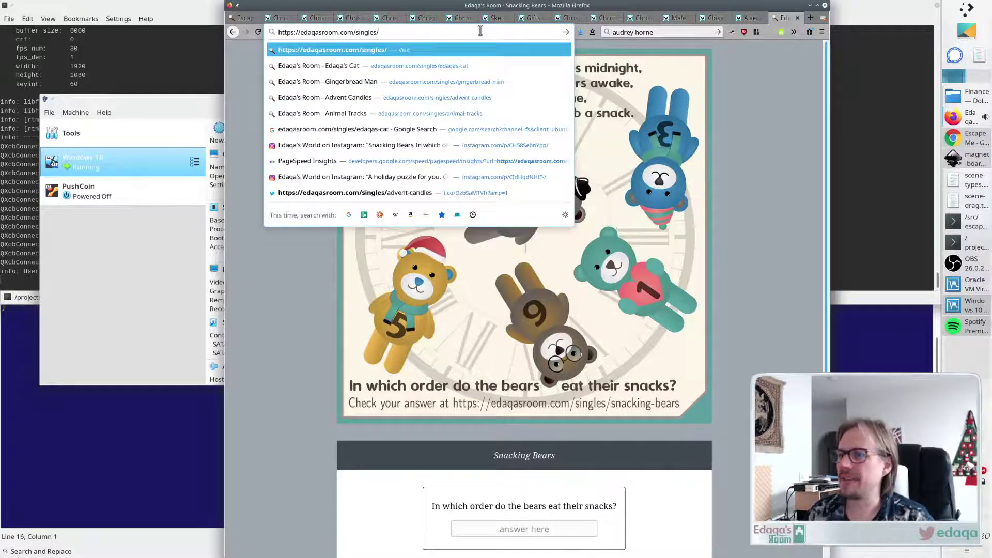
pyautogui.press('Down')
pyautogui.press('Down')
pyautogui.press('Down')
pyautogui.press('Return')
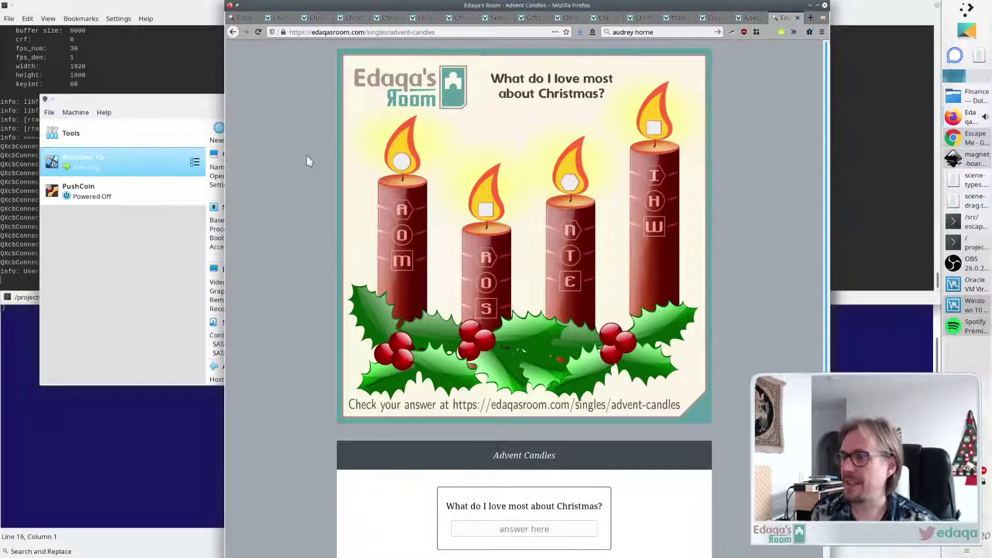
# On the Escape Me game's whiteboard, test moving the green and blue discs onto their matching outlines and the pink disc up beside them.
pyautogui.click(279, 18)
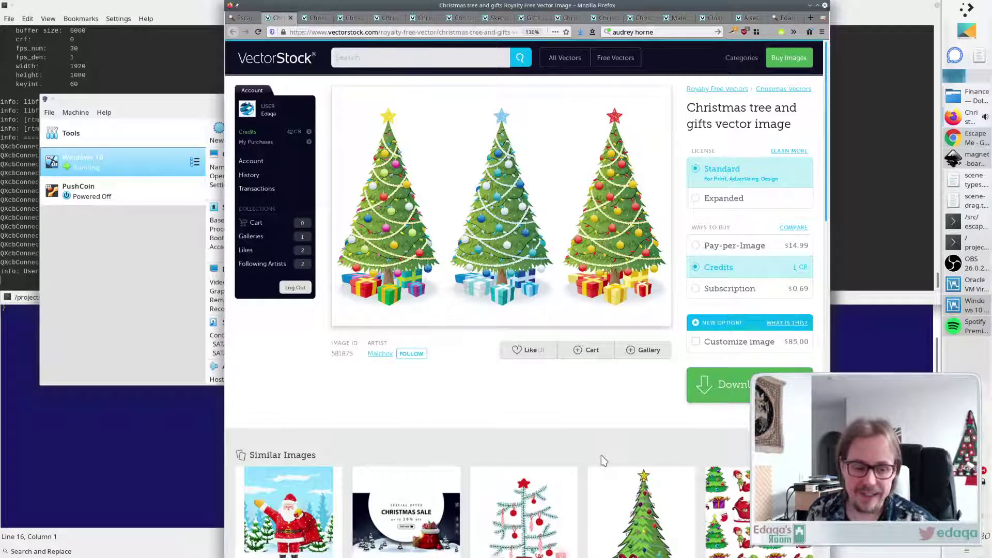
pyautogui.click(244, 18)
pyautogui.moveTo(506, 192); pyautogui.dragTo(409, 168)
pyautogui.moveTo(403, 98); pyautogui.dragTo(586, 121)
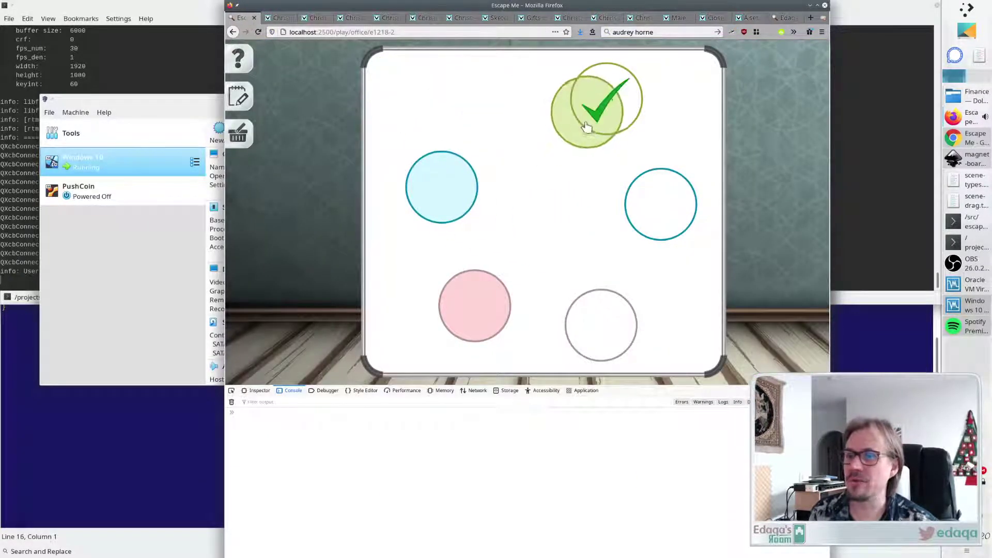
pyautogui.moveTo(454, 194); pyautogui.dragTo(654, 230)
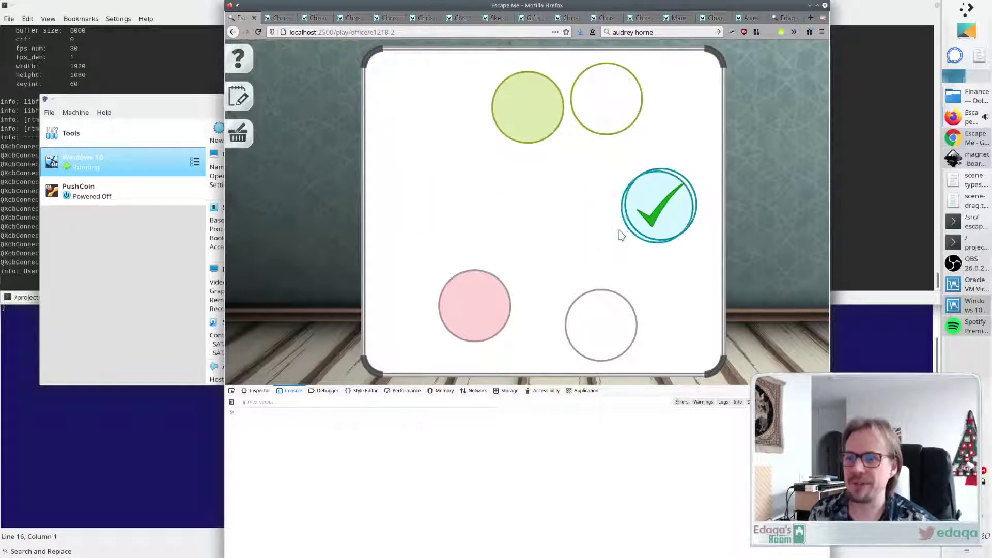
pyautogui.moveTo(470, 308); pyautogui.dragTo(491, 163)
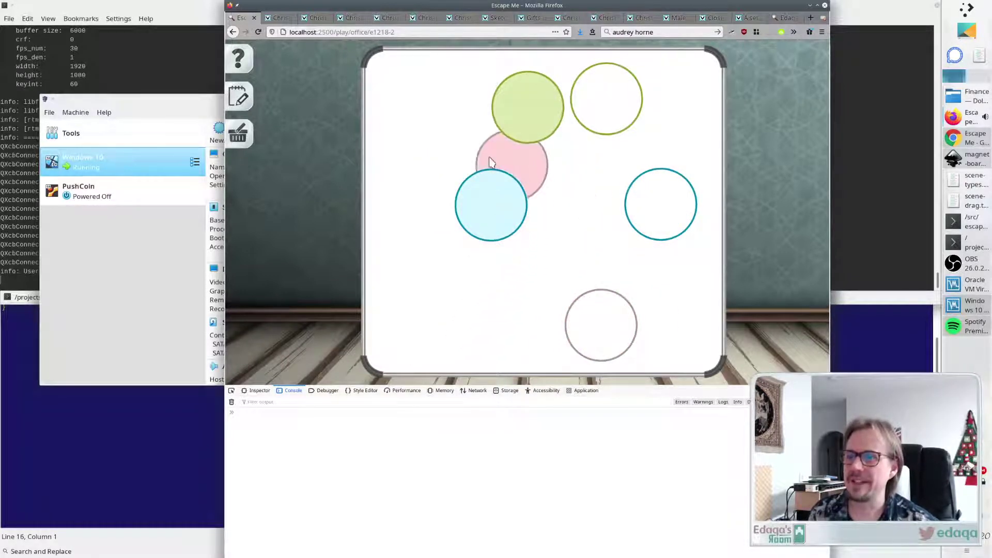
# Return to the "Christmas tree and gifts" vector page and look through its related images.
pyautogui.click(279, 18)
pyautogui.moveTo(365, 127)
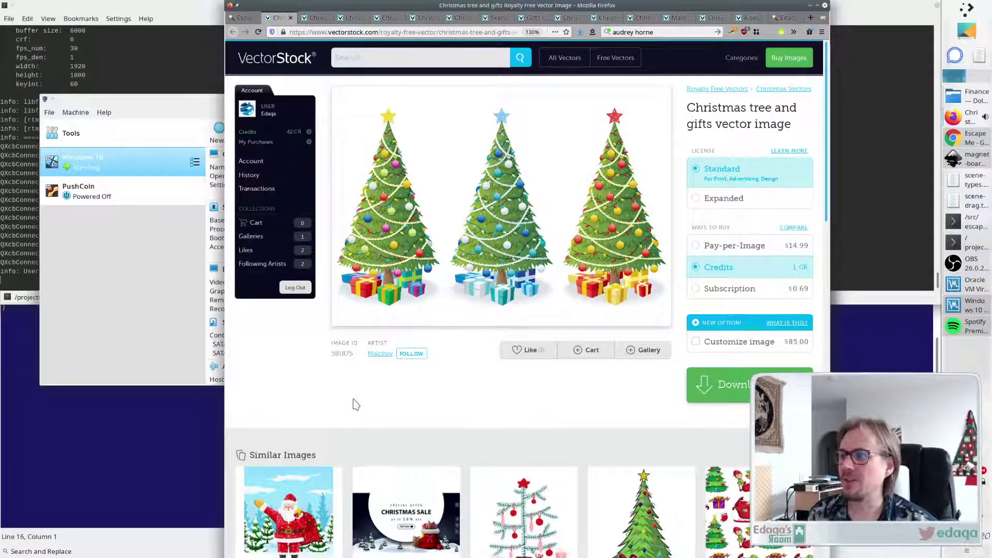
pyautogui.scroll(-15, 356, 404)
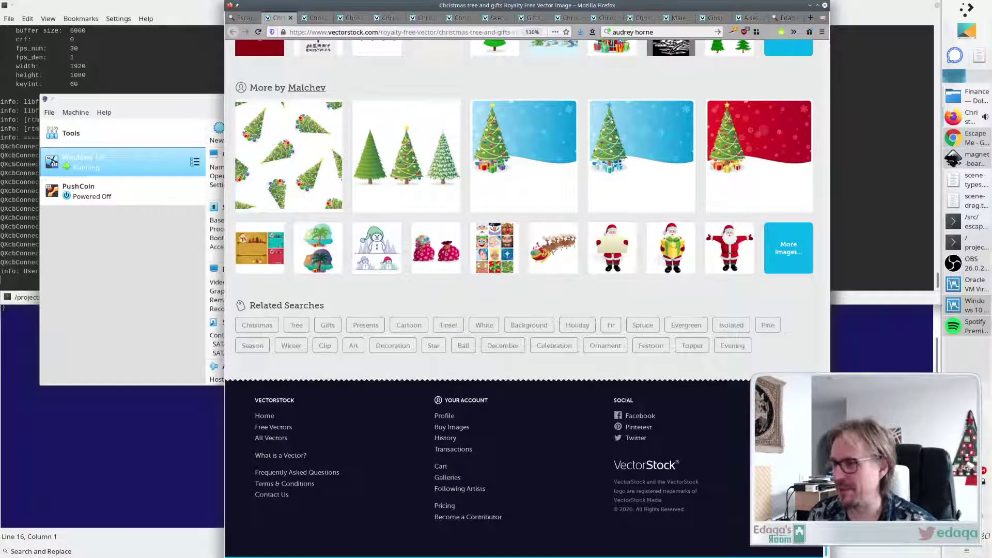
pyautogui.scroll(15, 403, 289)
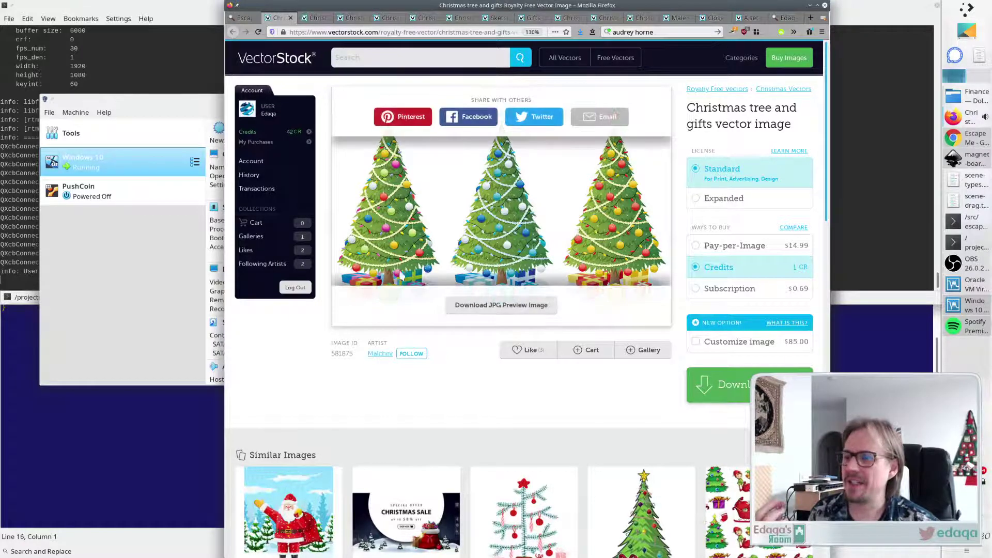
# Compare the "Christmas tree and gifts" vector with "Christmas tree background 1" and close the "Christmas tree and gifts" page.
pyautogui.moveTo(387, 299)
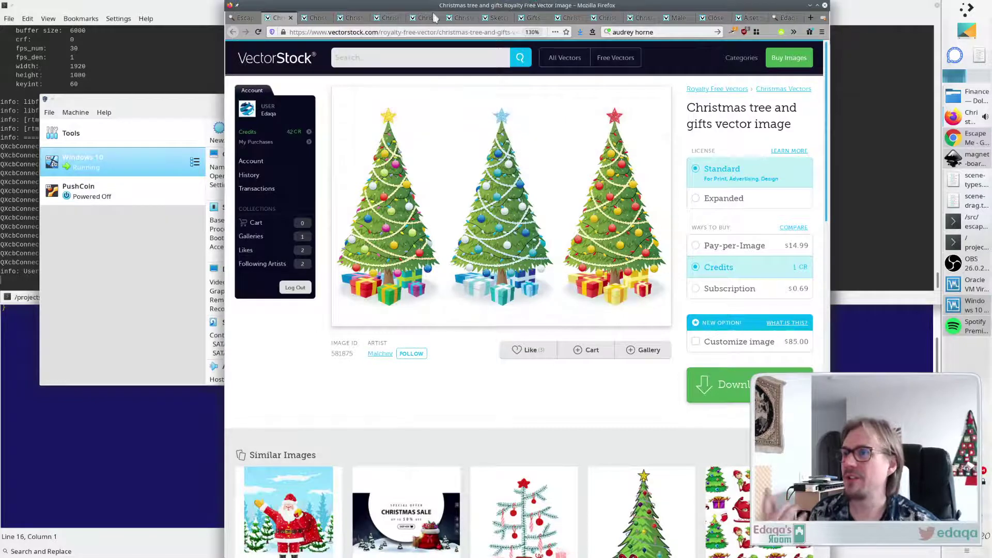
pyautogui.click(312, 19)
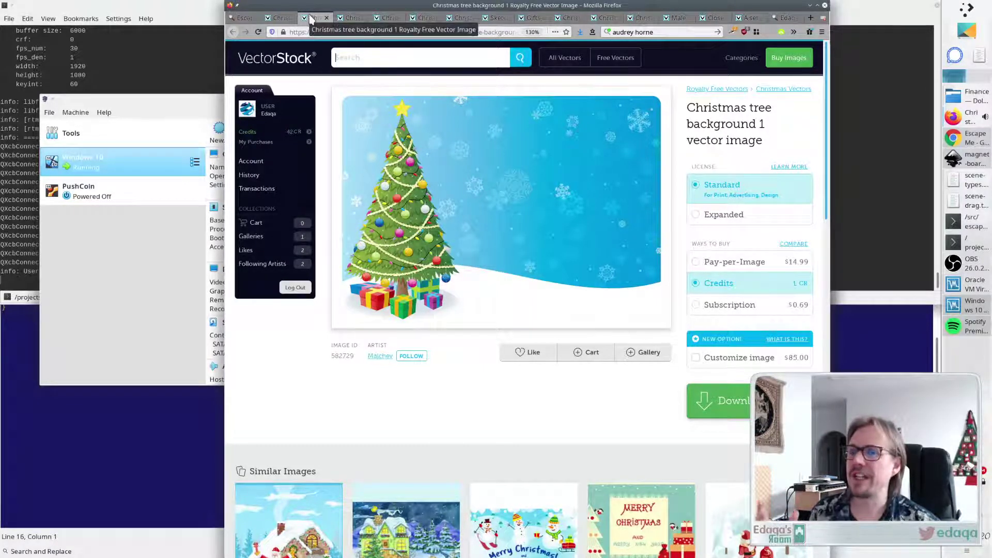
pyautogui.click(283, 19)
pyautogui.click(312, 19)
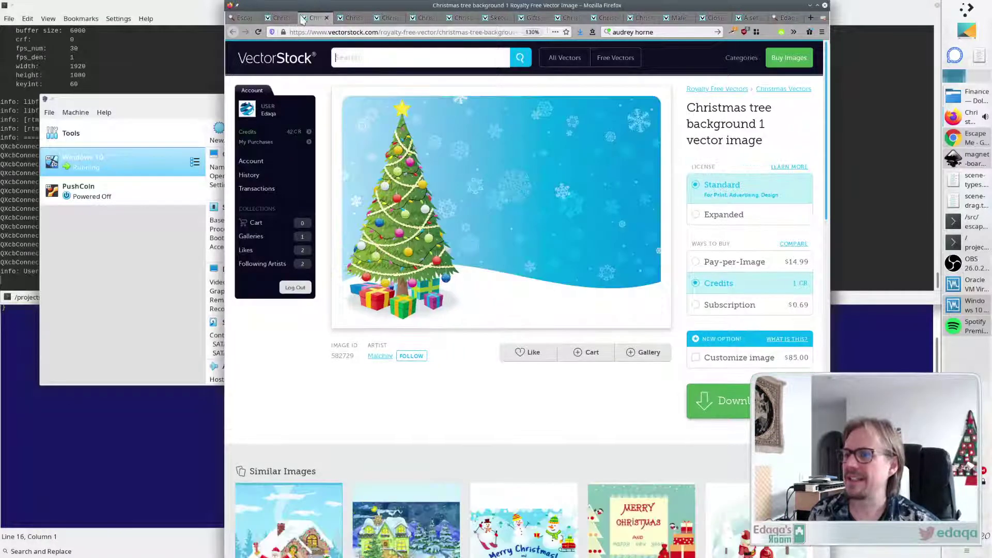
pyautogui.click(284, 18)
pyautogui.click(312, 19)
pyautogui.click(275, 18)
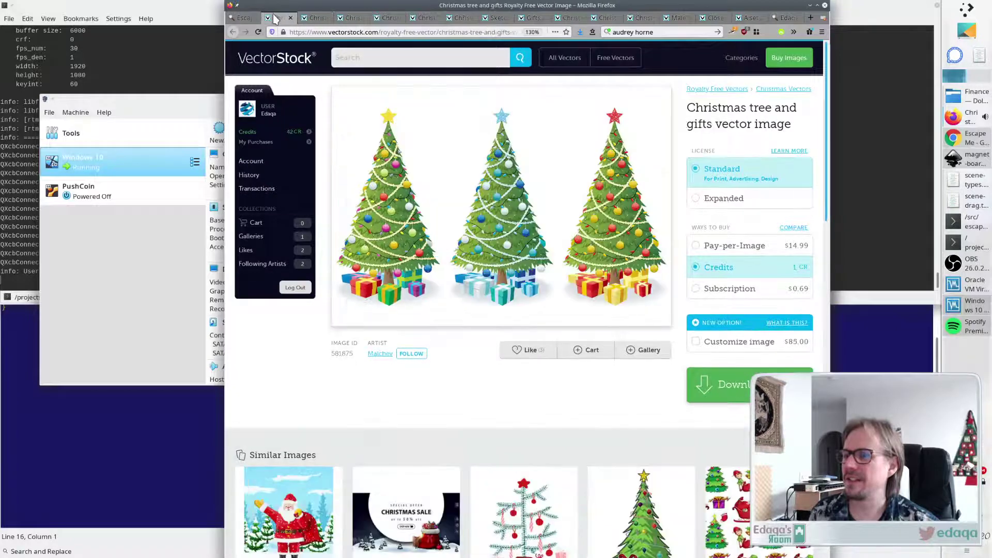
pyautogui.click(312, 19)
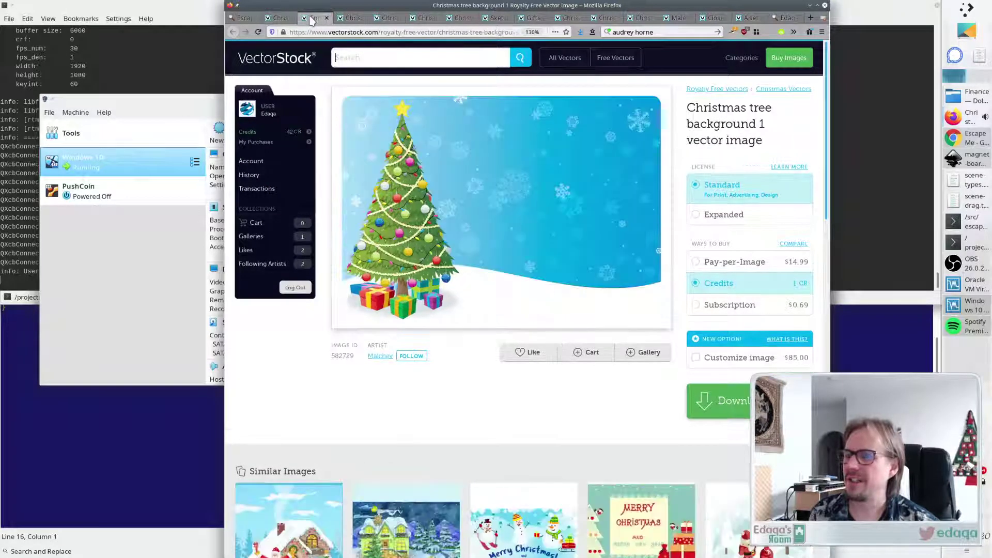
pyautogui.click(271, 19)
pyautogui.moveTo(385, 223)
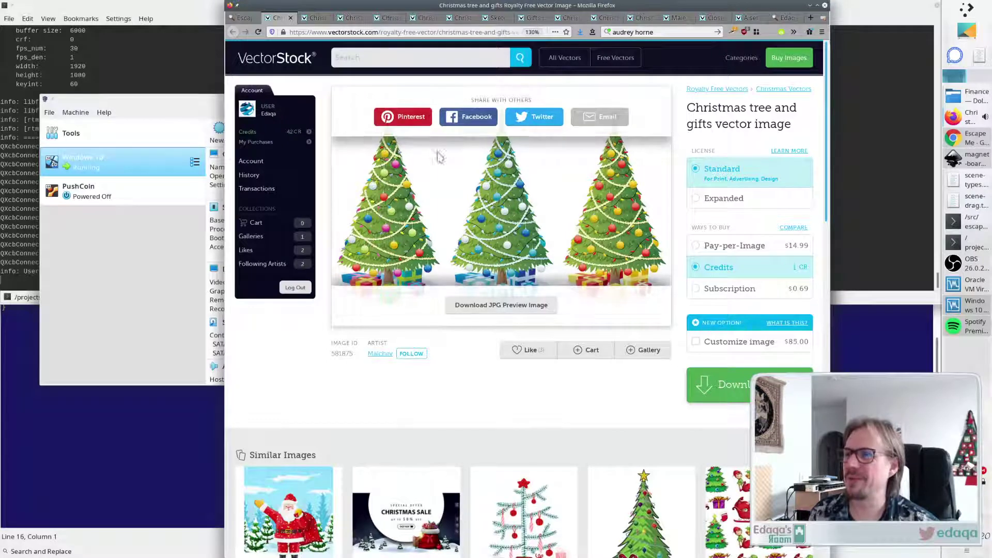
pyautogui.click(313, 18)
pyautogui.click(289, 18)
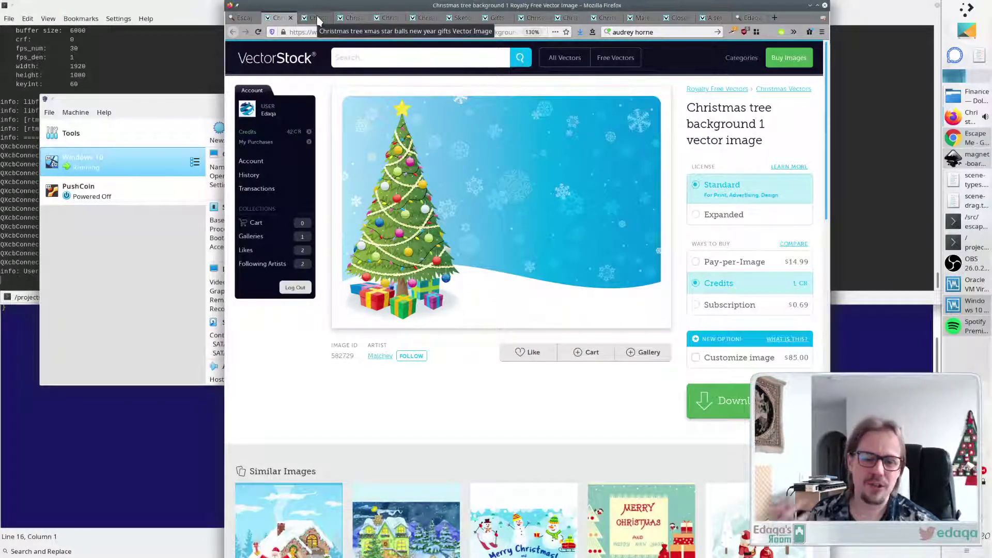
# Examine the "Christmas tree xmas star balls new year gifts" vector image and its details.
pyautogui.click(316, 18)
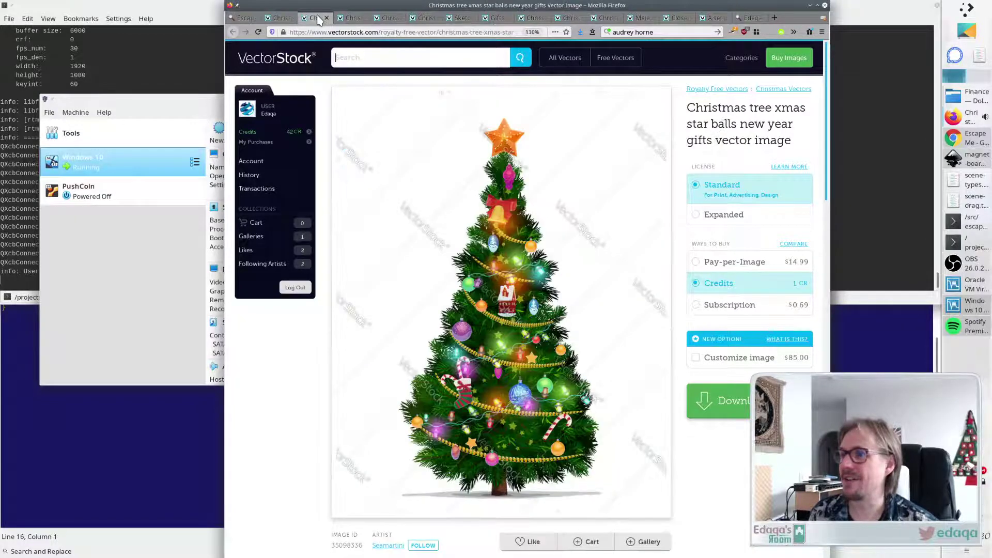
pyautogui.moveTo(641, 223)
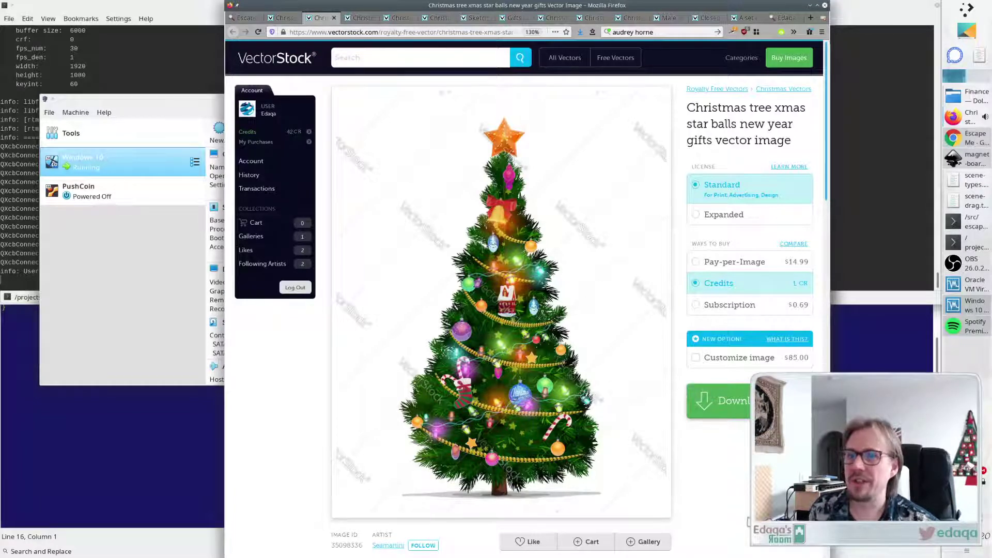
pyautogui.scroll(-3, 713, 493)
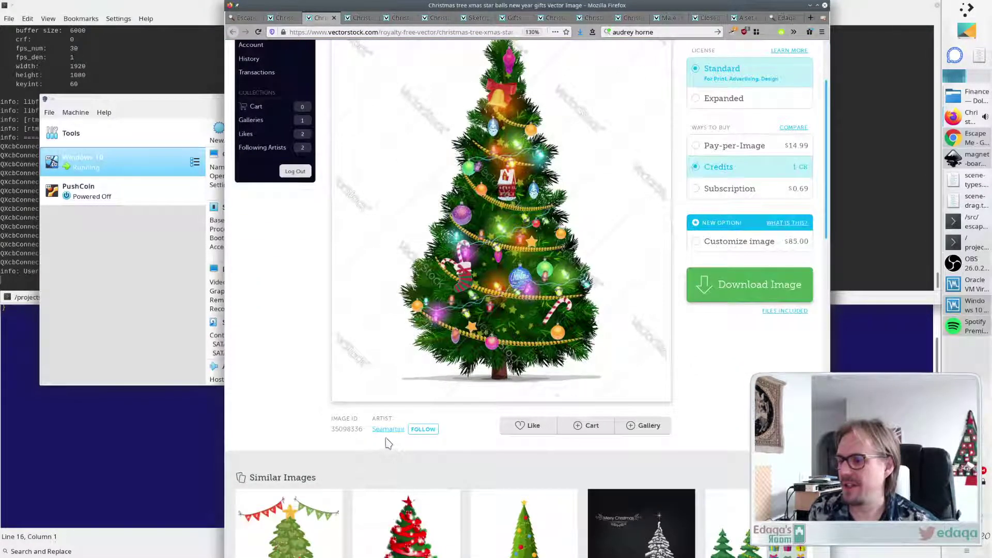
pyautogui.scroll(2, 417, 432)
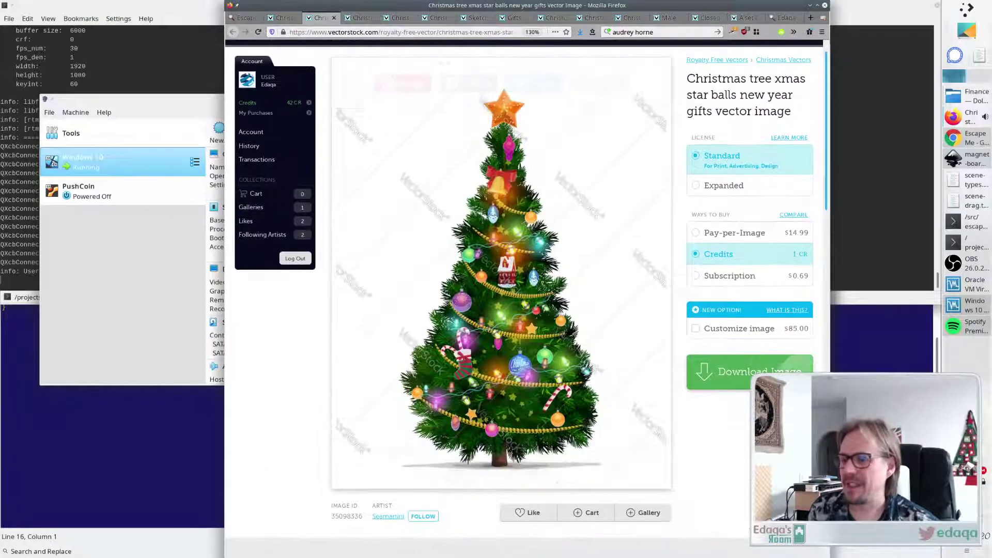
pyautogui.moveTo(535, 415)
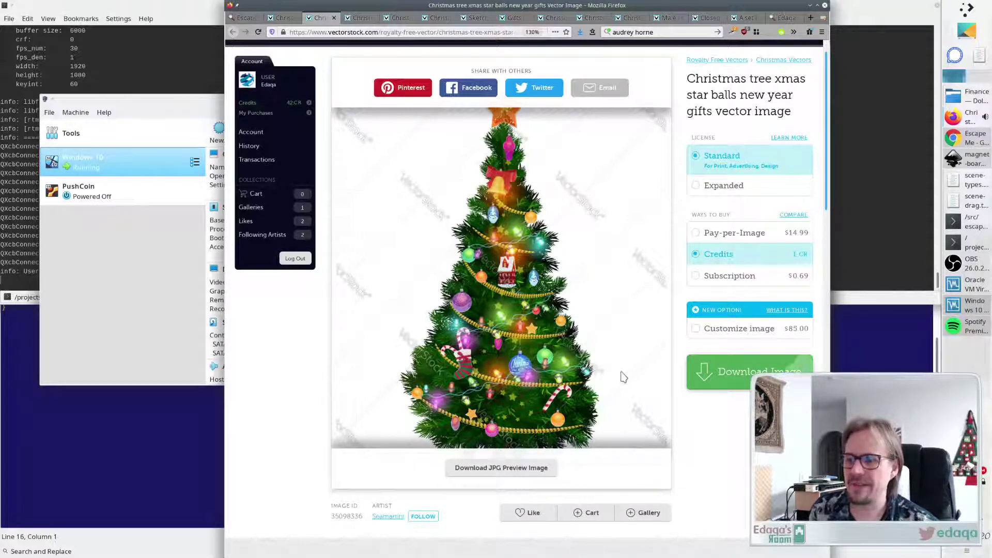
pyautogui.scroll(-2, 560, 261)
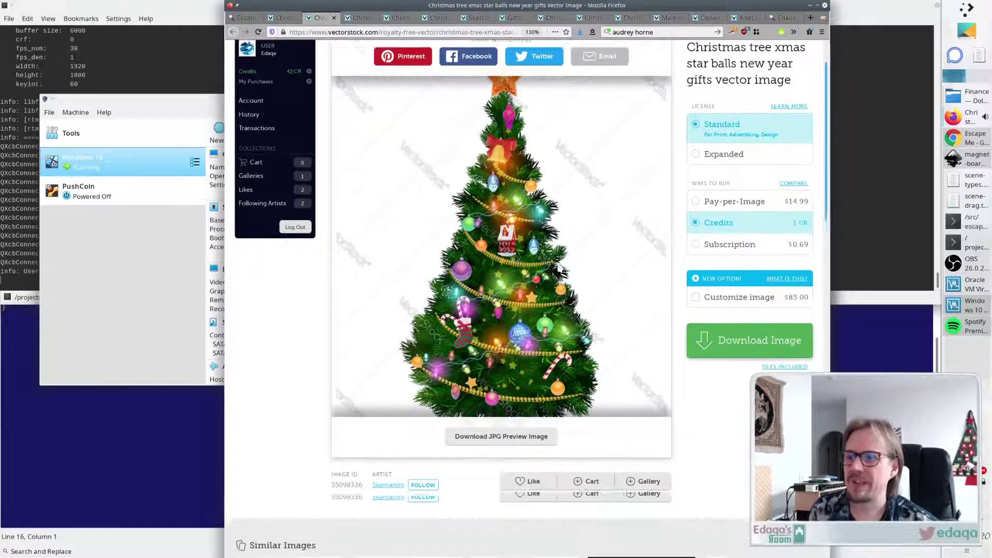
pyautogui.scroll(3, 517, 207)
# Review the "Christmas tree and gift boxes xmas present under" vector image and close its page.
pyautogui.click(369, 18)
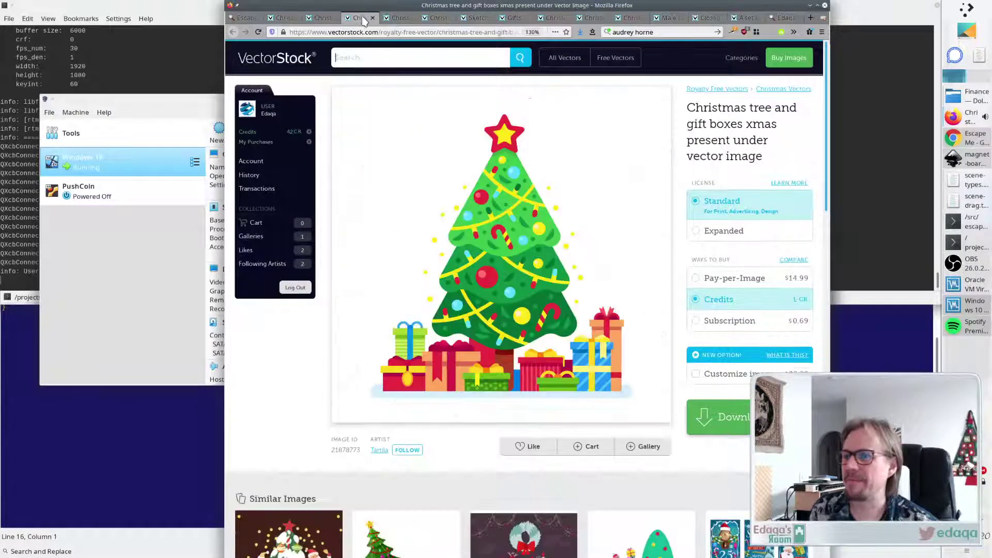
pyautogui.moveTo(633, 114)
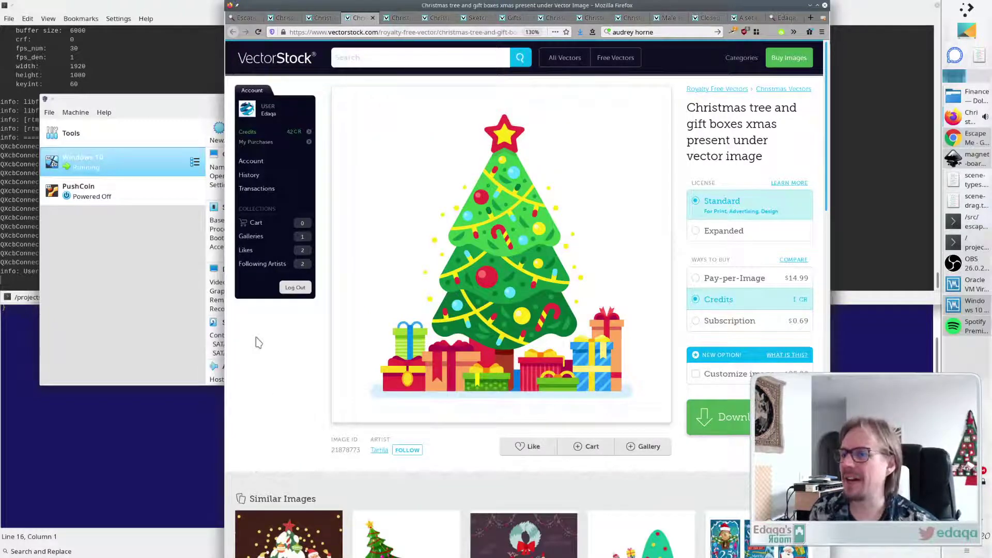
pyautogui.moveTo(491, 241)
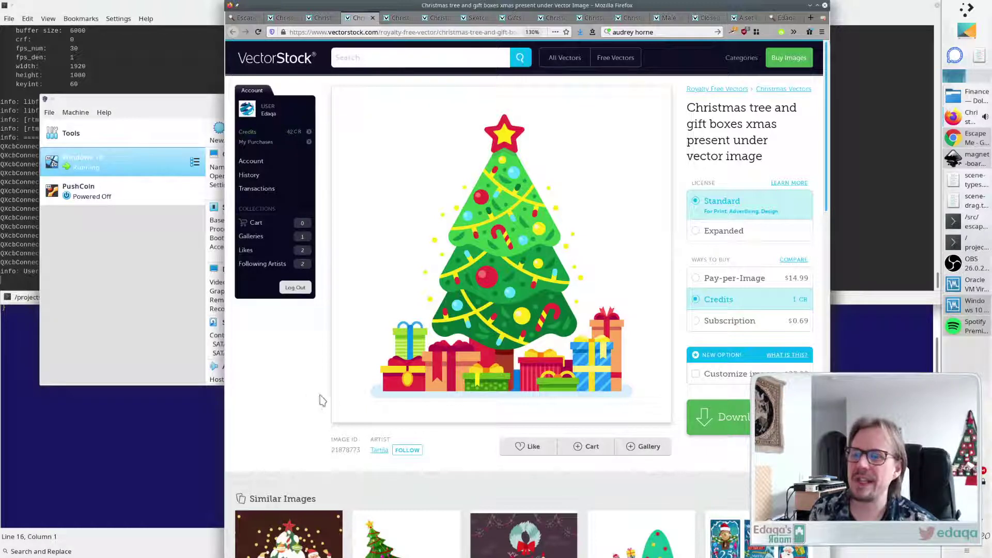
pyautogui.moveTo(447, 374)
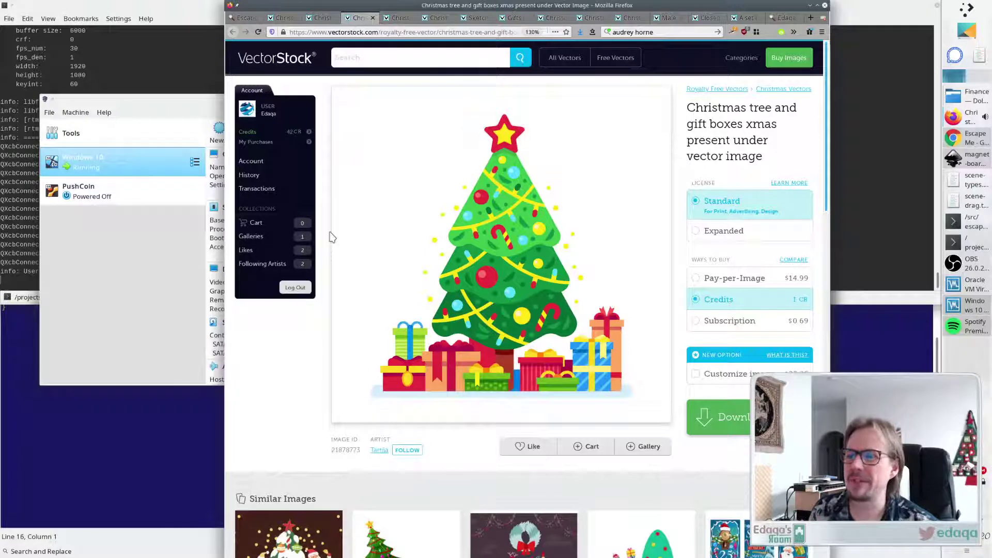
pyautogui.click(374, 19)
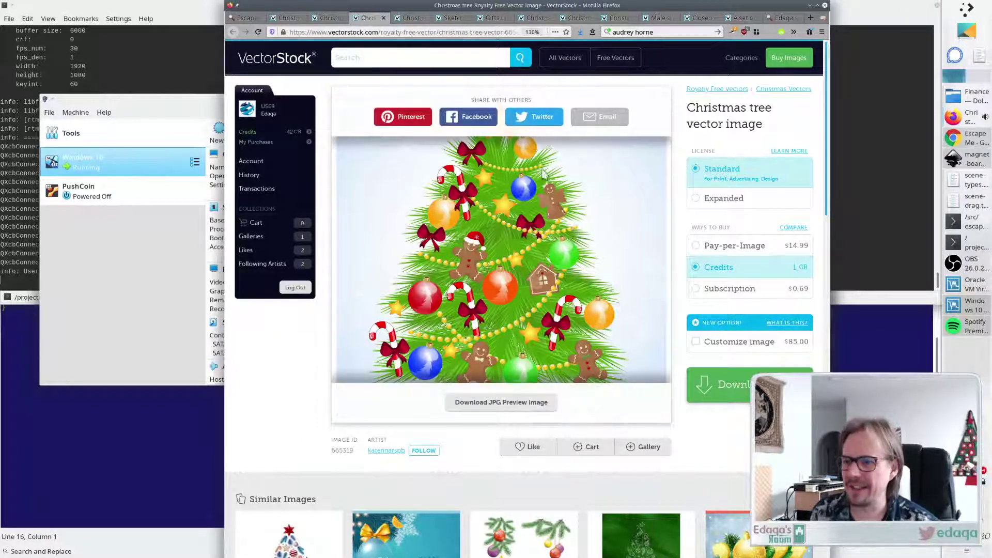
# Examine the "Christmas tree" vector image decorated with gingerbread men and candy canes.
pyautogui.rightClick(506, 249)
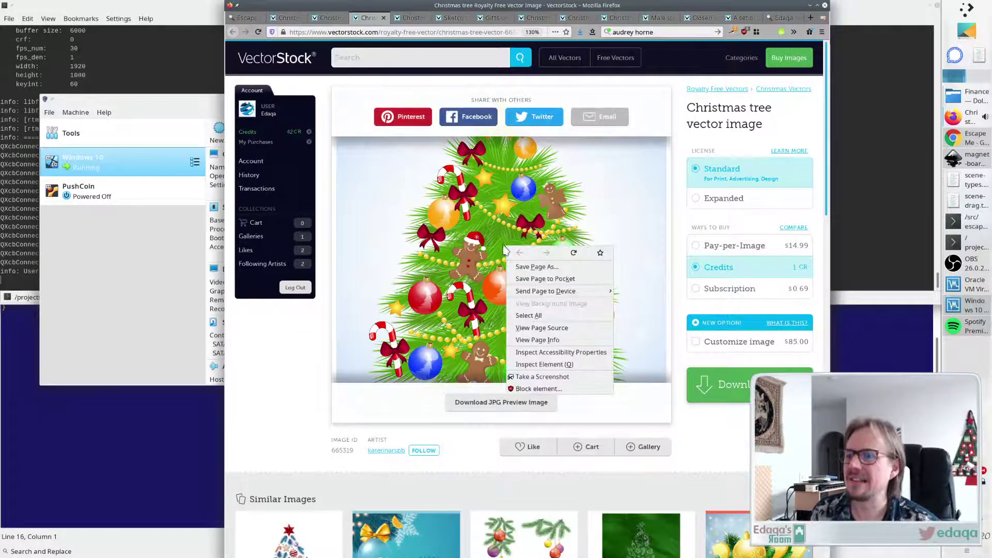
pyautogui.click(287, 367)
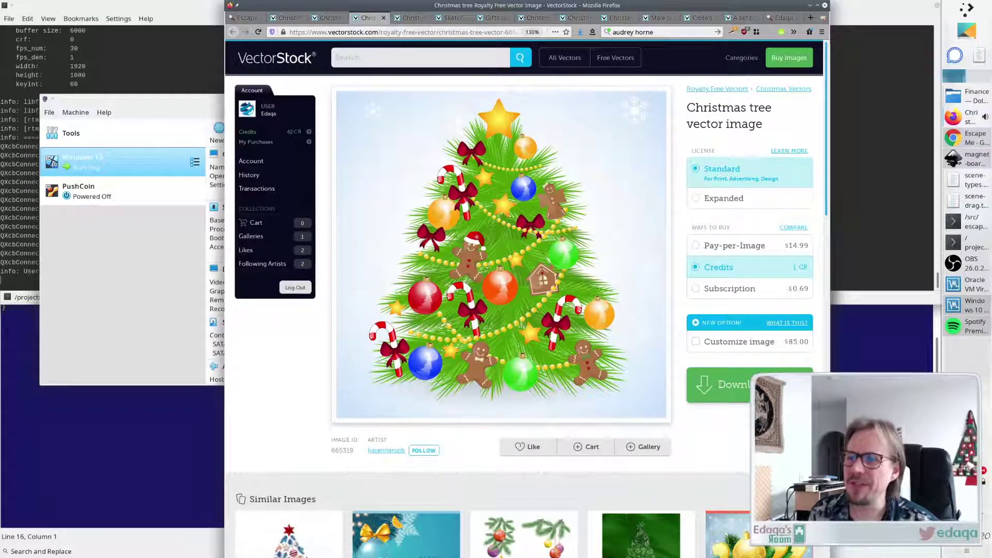
pyautogui.moveTo(505, 421)
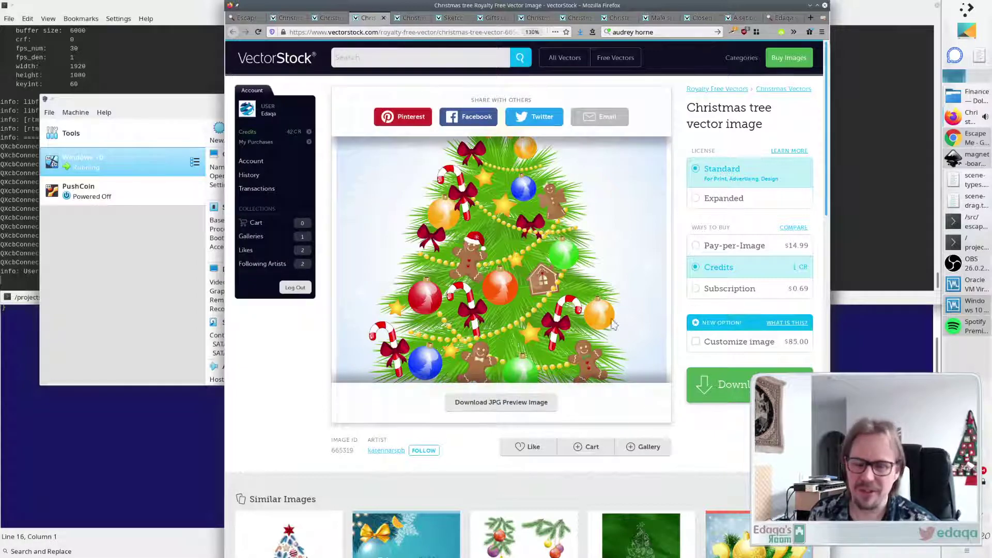
# View the "Christmas tree with snowman" vector image and the "Sketch with cute christmas tree with new year" vector image.
pyautogui.click(412, 19)
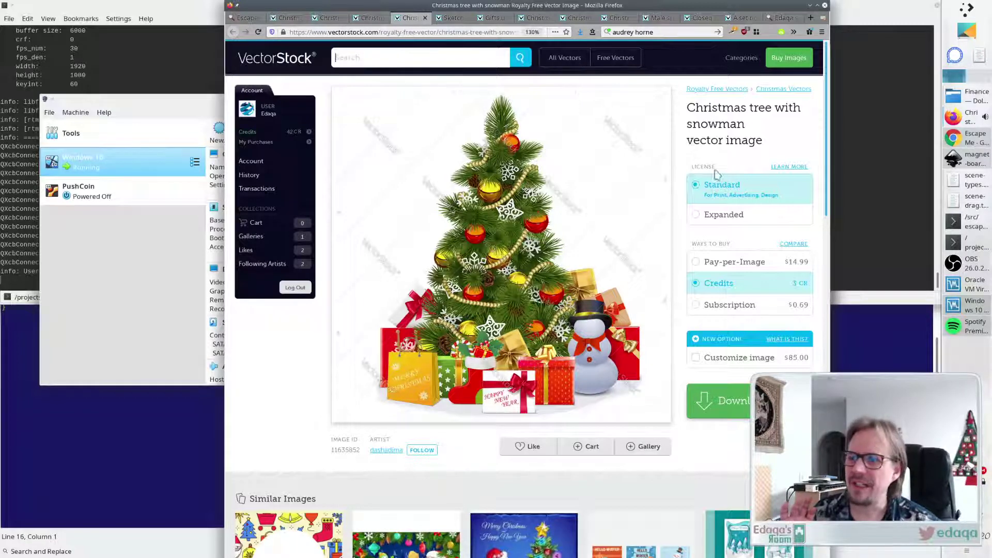
pyautogui.moveTo(594, 343)
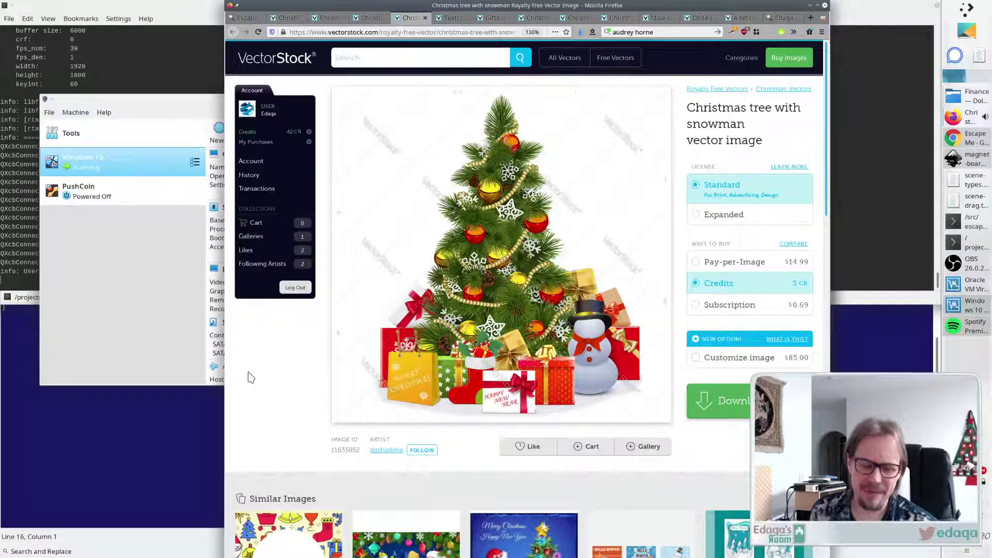
pyautogui.click(451, 19)
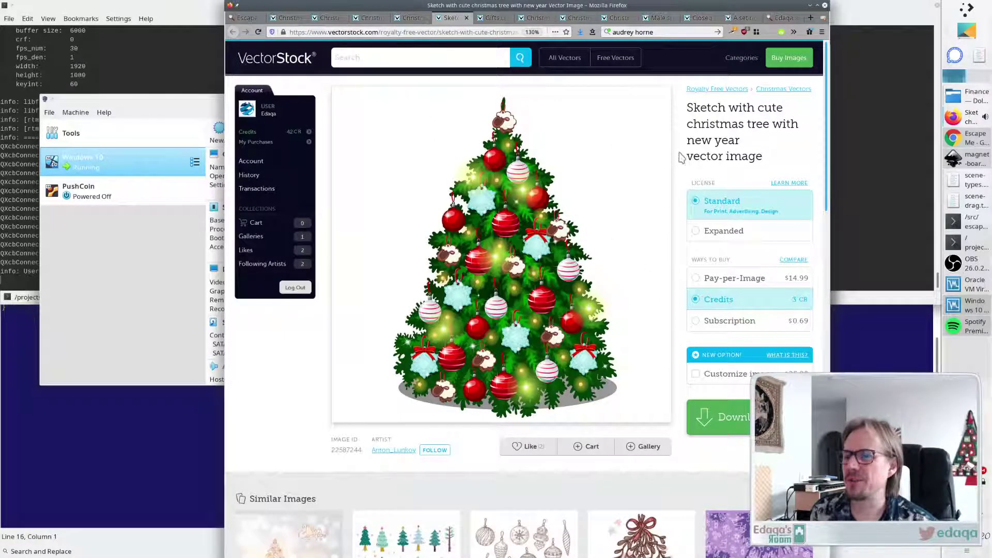
pyautogui.moveTo(631, 199)
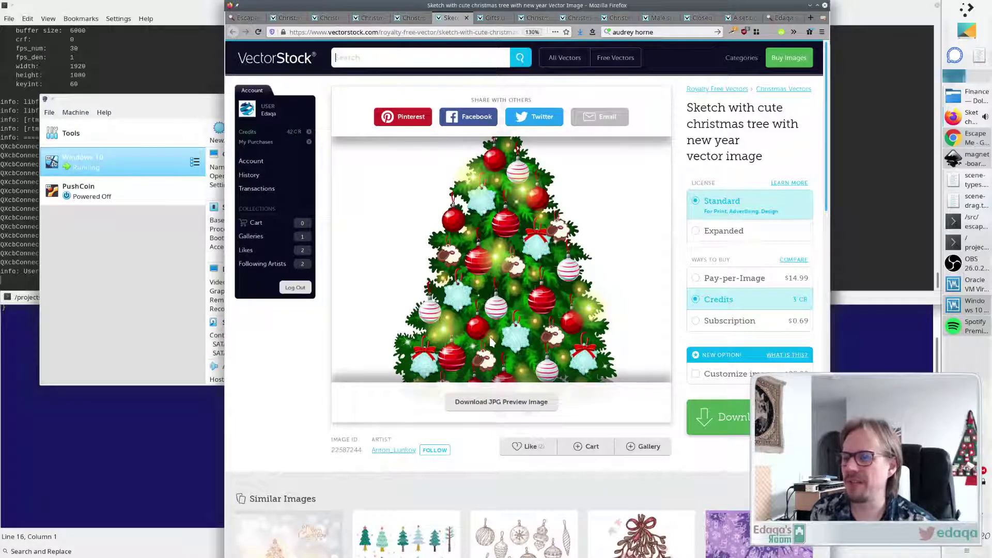
# Compare the snowman, sketch and gingerbread Christmas tree vectors, and close the gingerbread "Christmas tree" page.
pyautogui.click(410, 18)
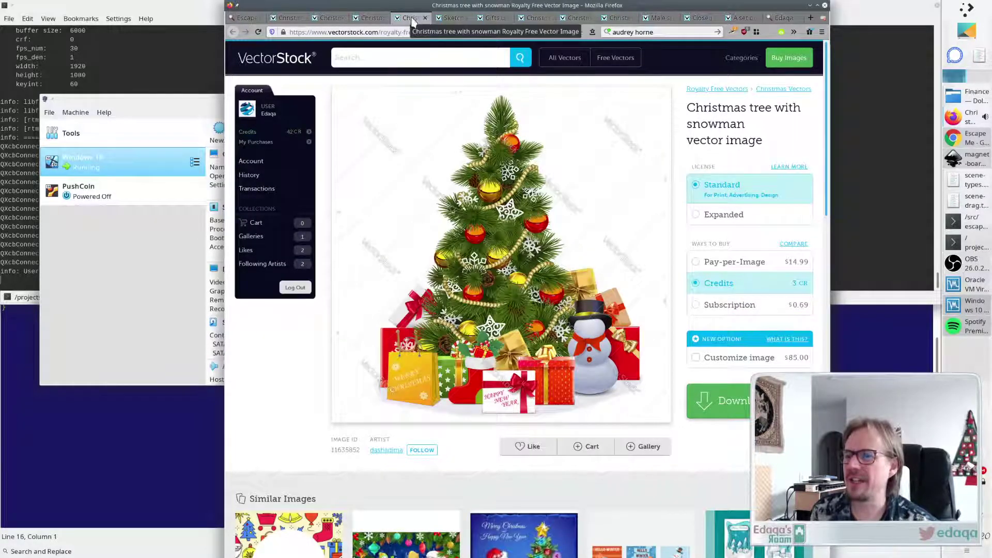
pyautogui.click(450, 19)
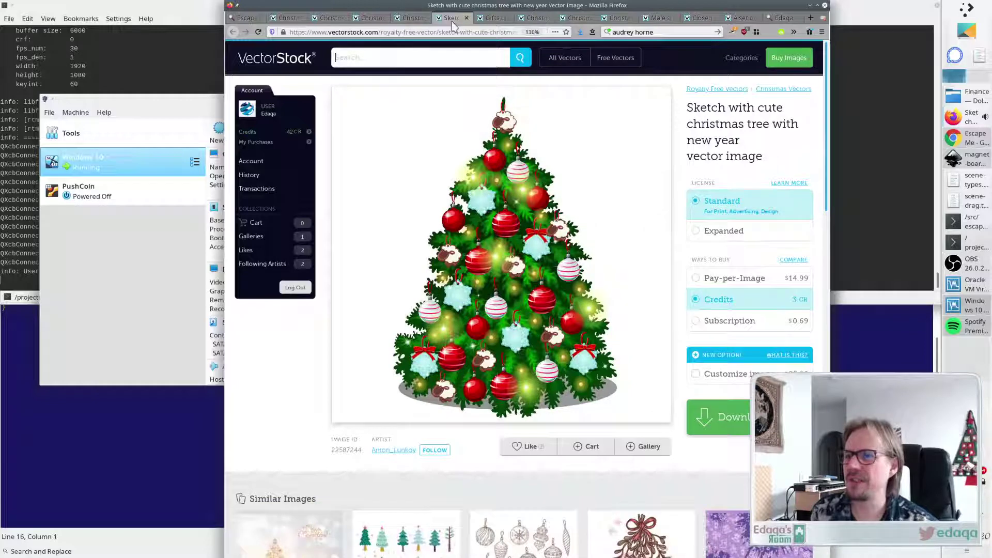
pyautogui.click(367, 19)
pyautogui.click(411, 19)
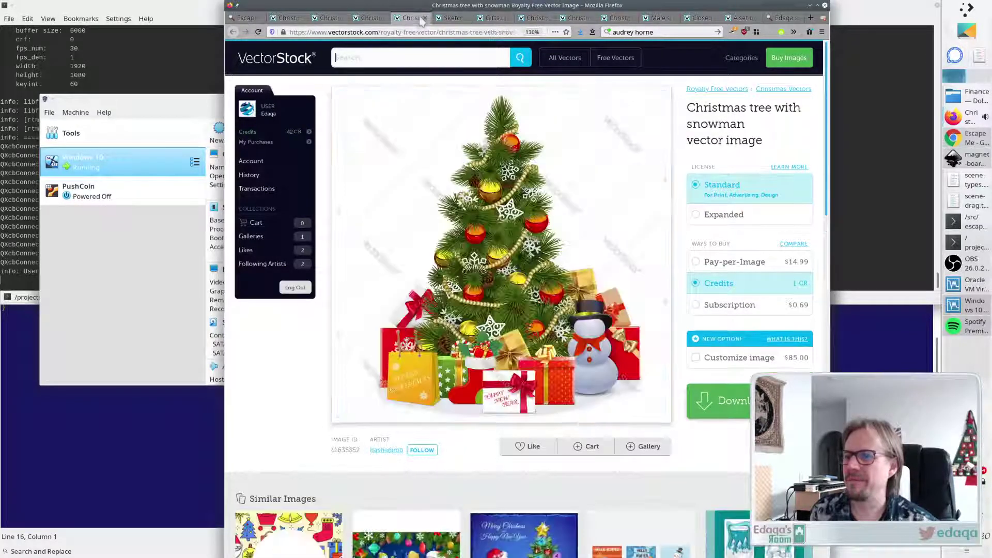
pyautogui.click(450, 19)
pyautogui.click(404, 20)
pyautogui.click(373, 20)
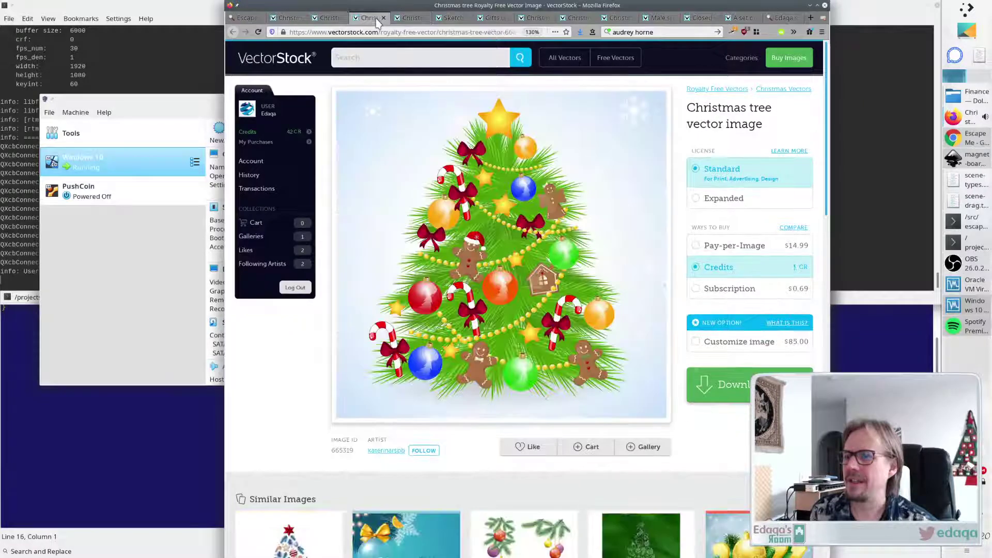
pyautogui.click(384, 18)
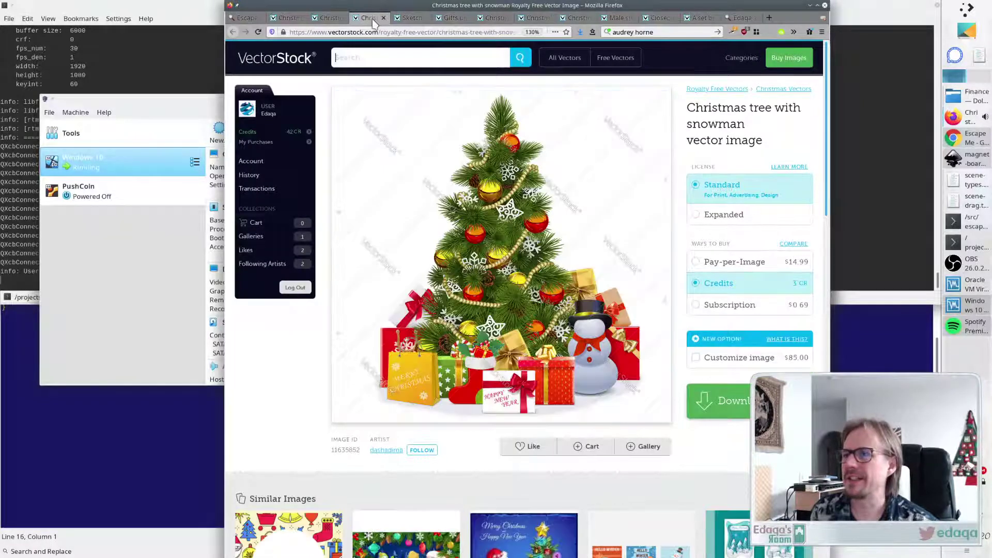
# Compare "Gifts under christmas tree merry xmas holiday" with the duplicate "Christmas tree with snowman" page and close that duplicate.
pyautogui.click(442, 19)
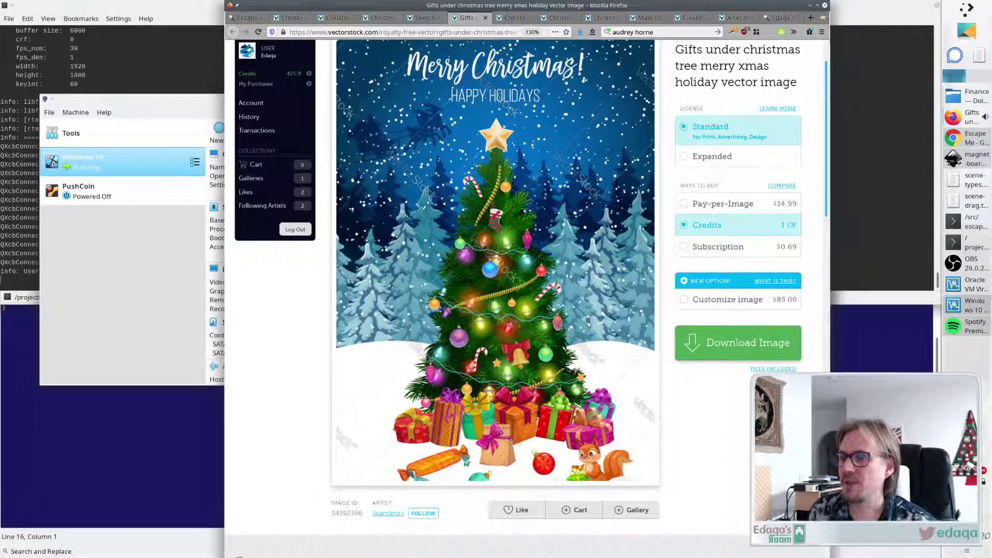
pyautogui.scroll(2, 607, 365)
pyautogui.scroll(-2, 608, 365)
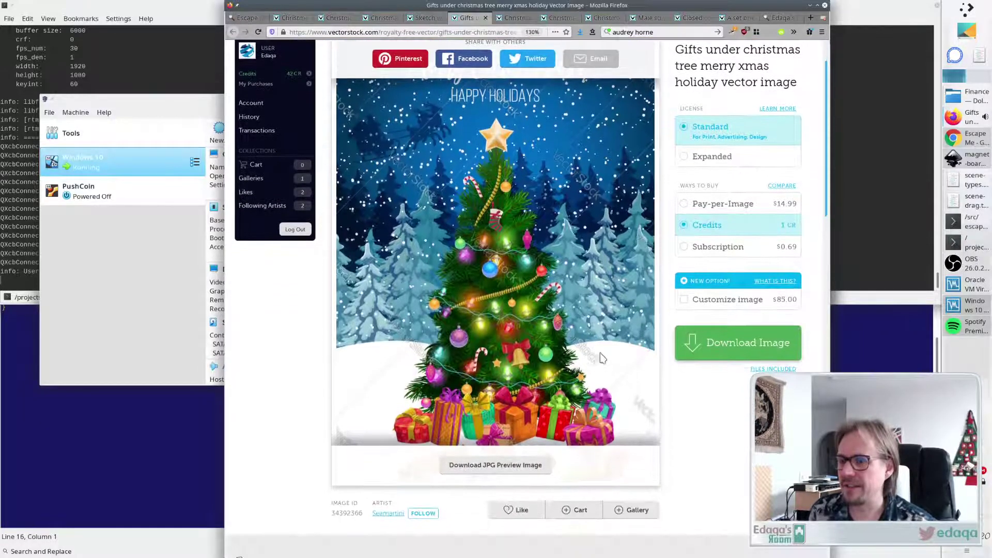
pyautogui.click(524, 18)
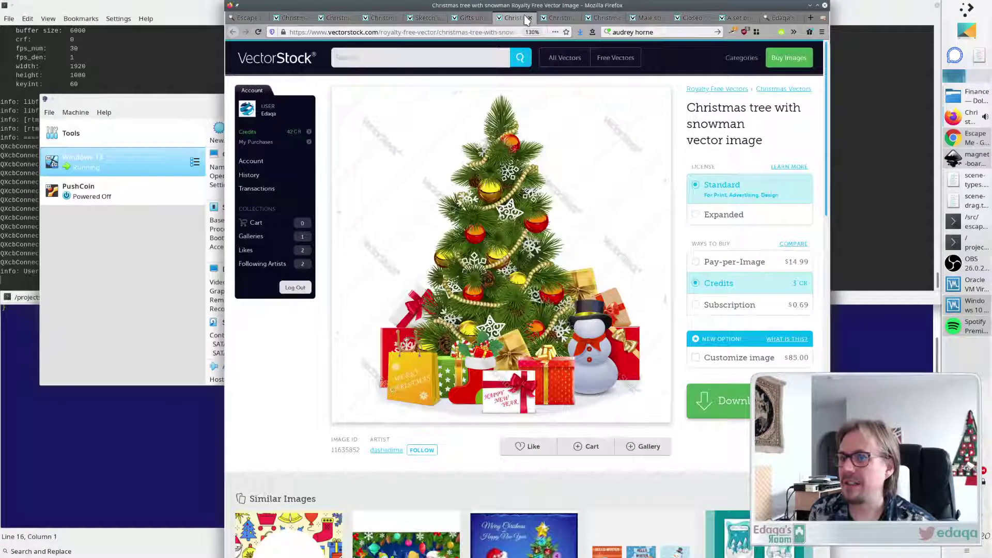
pyautogui.click(470, 19)
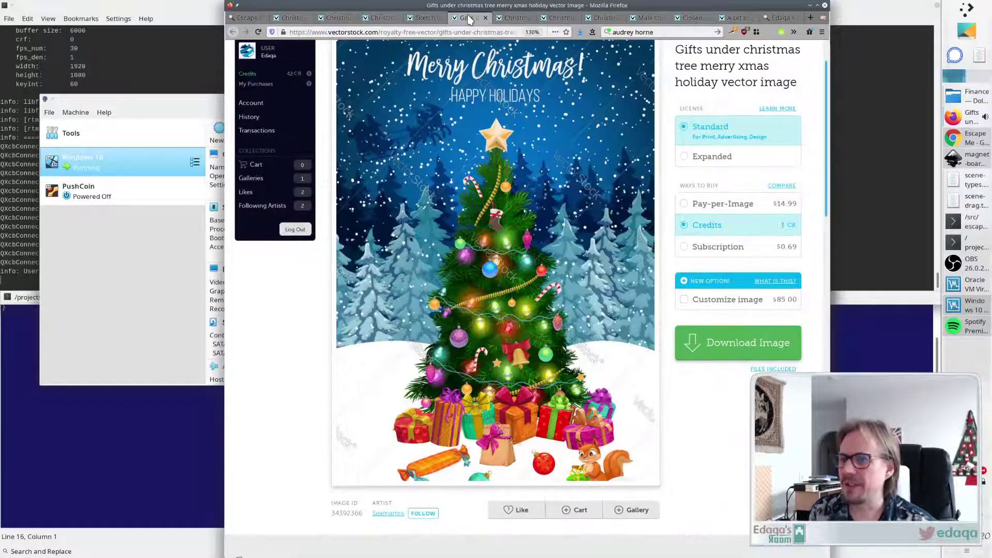
pyautogui.click(521, 19)
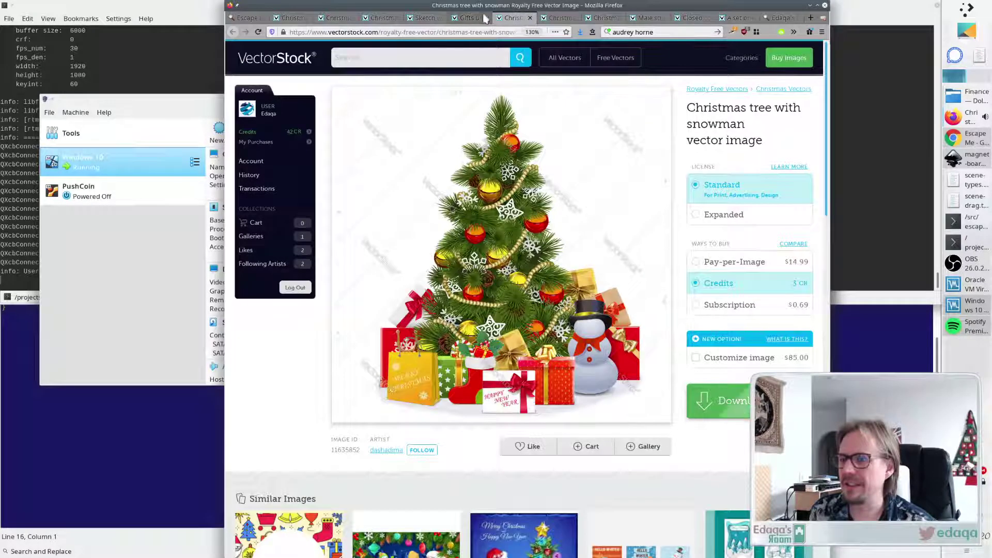
pyautogui.click(468, 19)
pyautogui.click(509, 18)
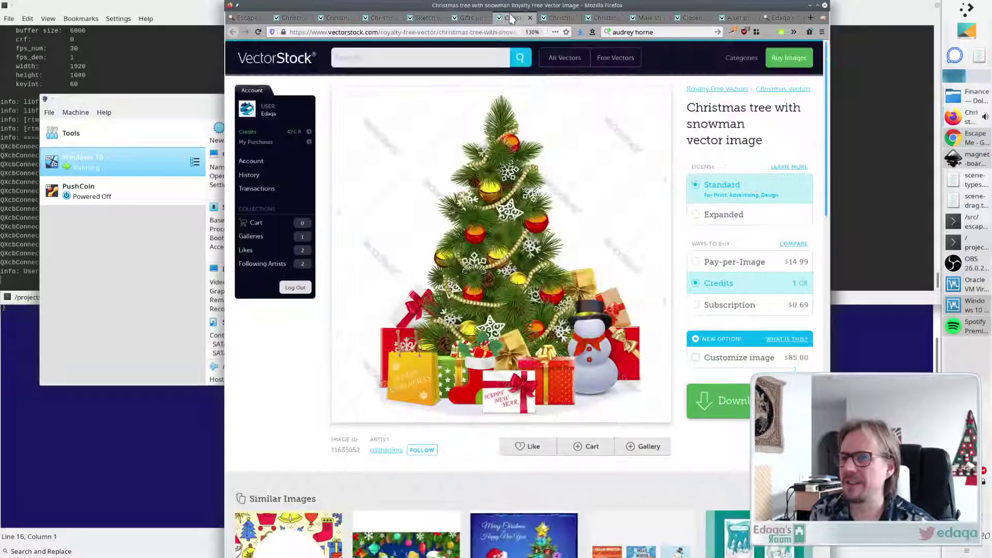
pyautogui.click(530, 18)
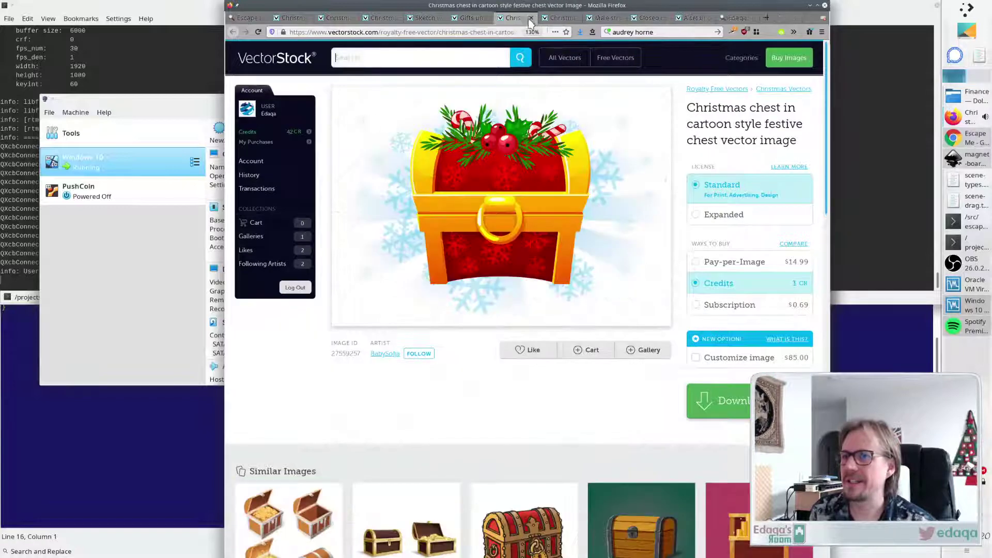
# Compare the "Gifts under christmas tree merry xmas holiday" vector with the remaining "Christmas tree with snowman" page, examining the snowman image closely.
pyautogui.click(471, 18)
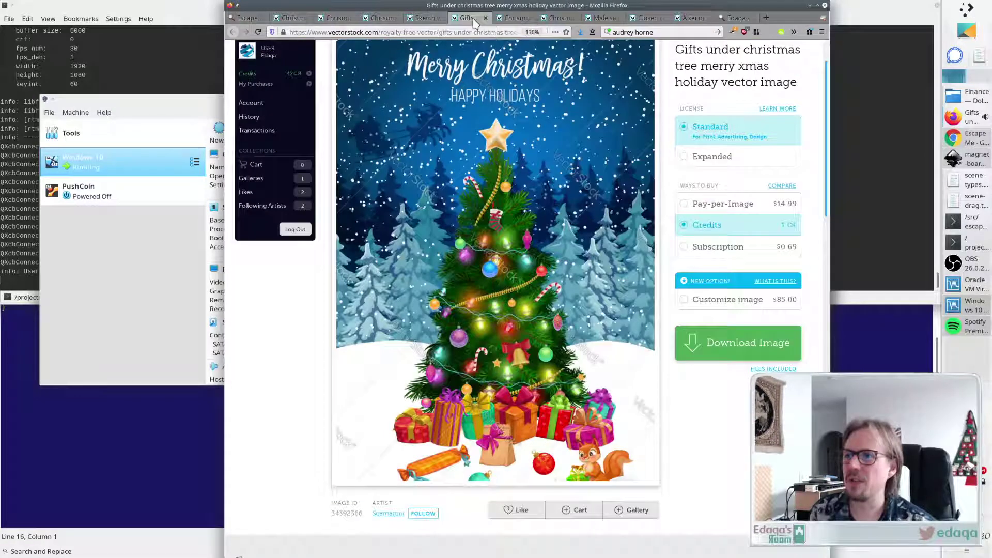
pyautogui.click(385, 19)
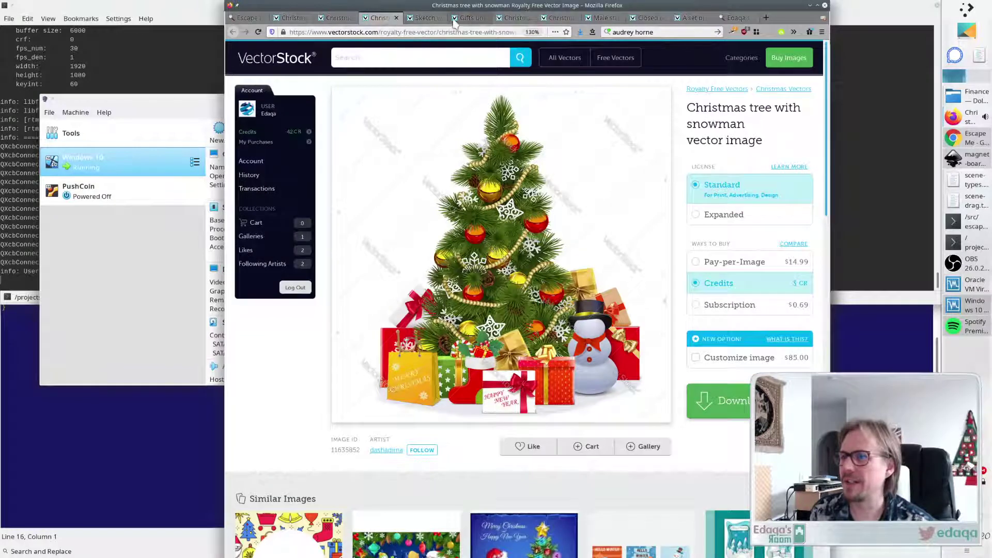
pyautogui.click(467, 18)
pyautogui.click(381, 19)
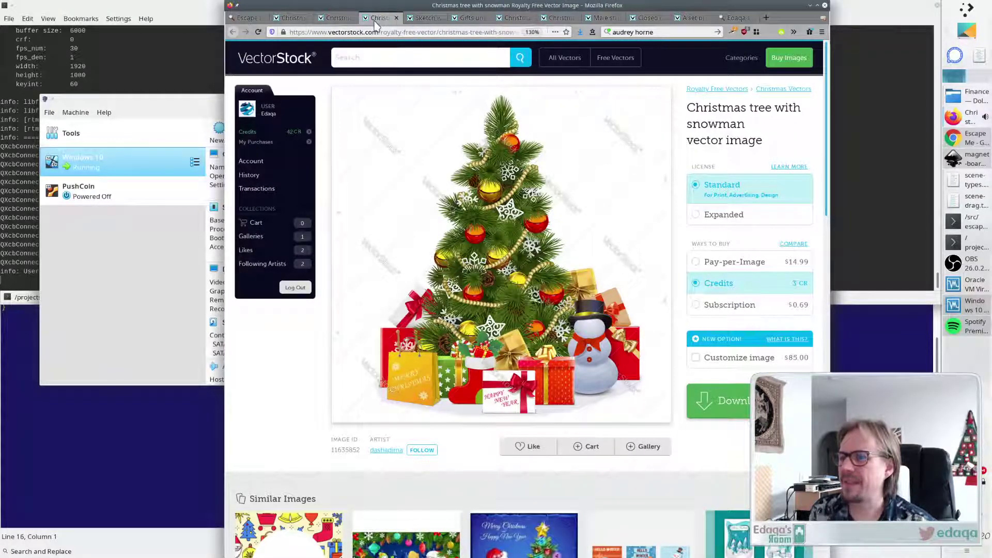
pyautogui.click(463, 19)
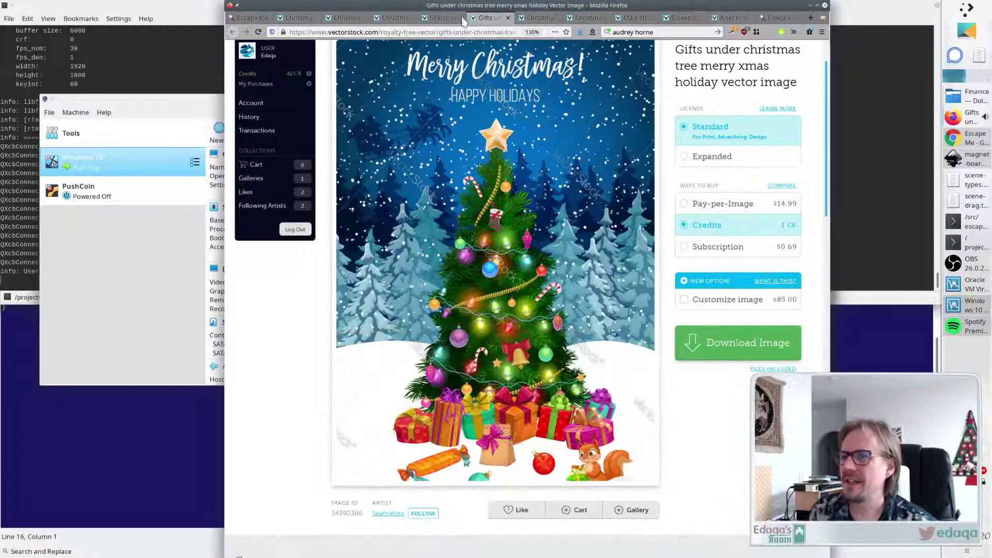
pyautogui.click(387, 18)
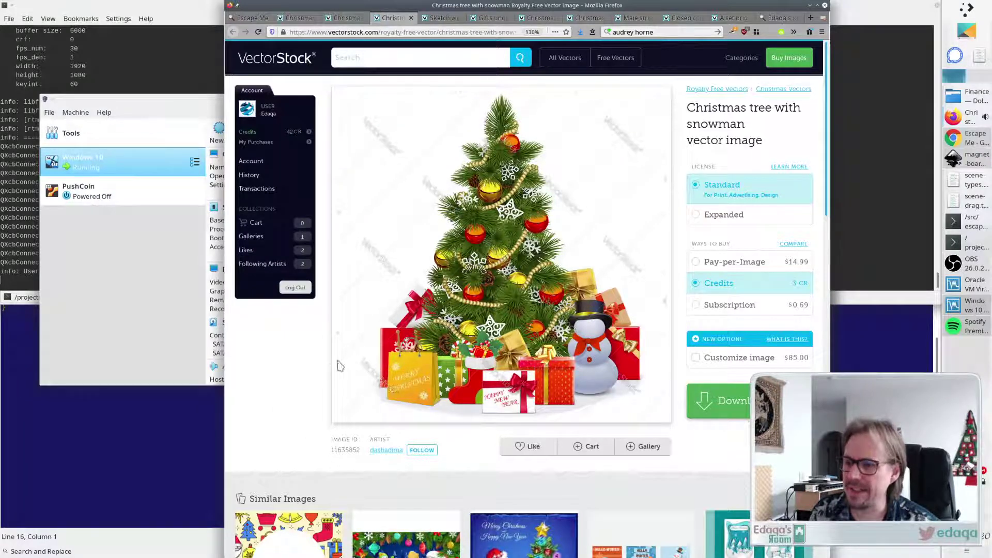
pyautogui.moveTo(455, 332)
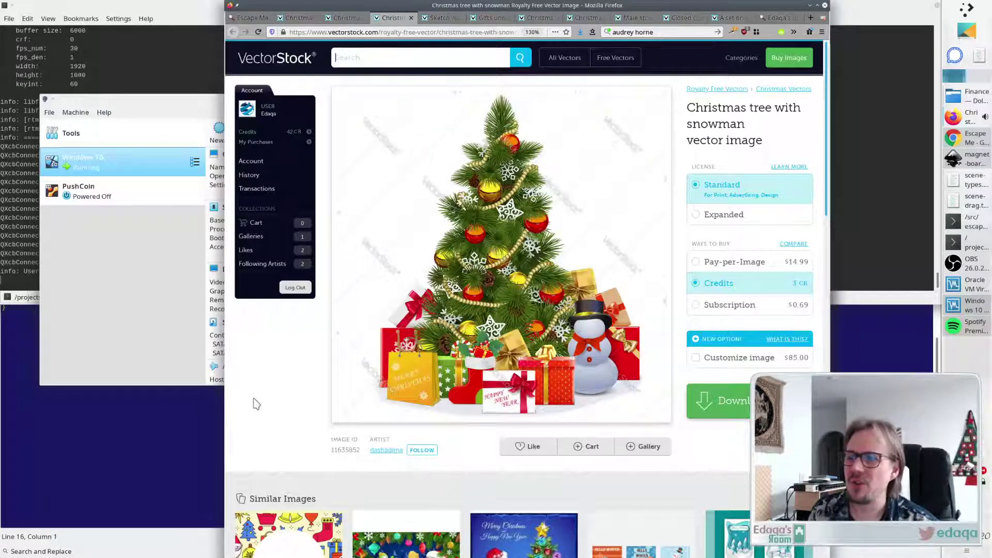
pyautogui.moveTo(447, 238)
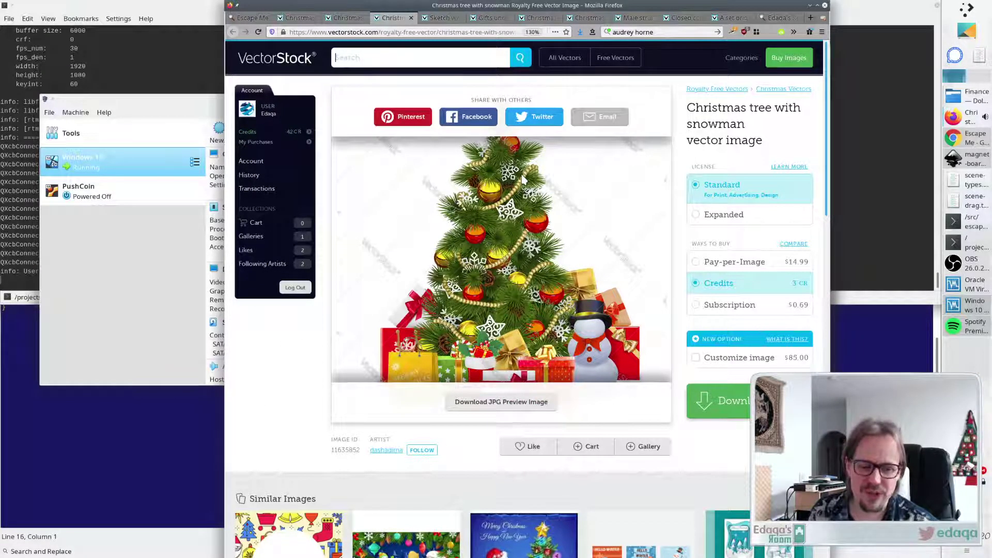
# Review the "Christmas tree xmas star balls new year gifts" vector image and close its page.
pyautogui.click(343, 19)
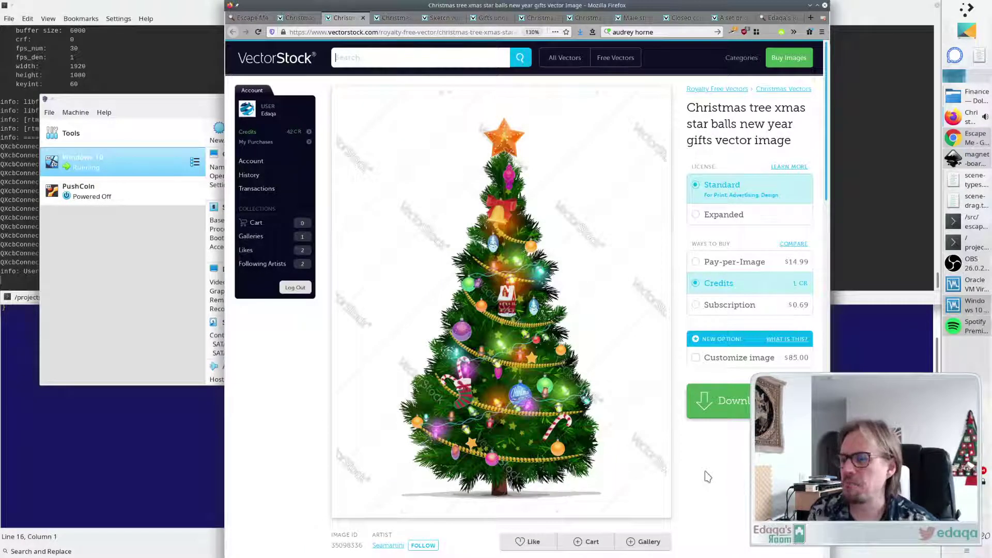
pyautogui.moveTo(585, 483)
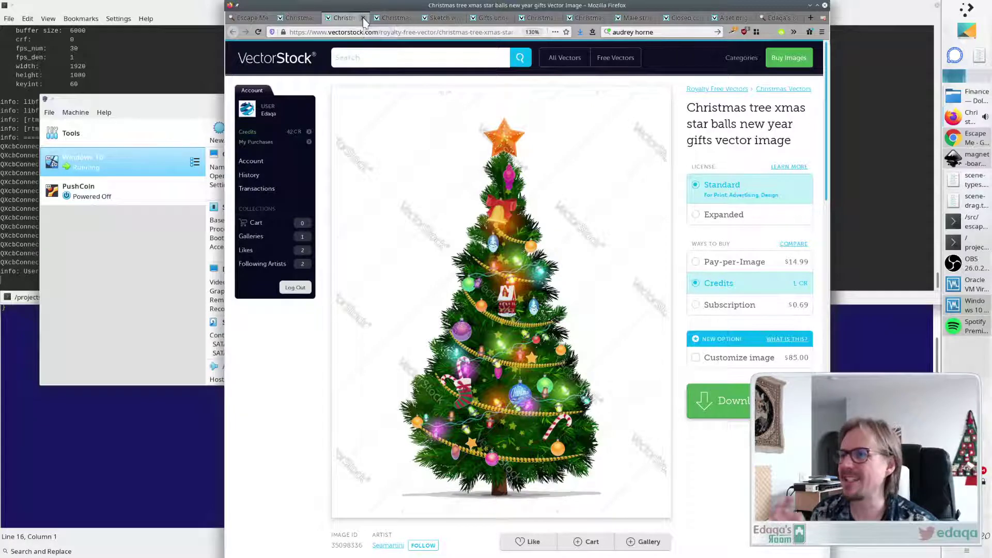
pyautogui.click(363, 18)
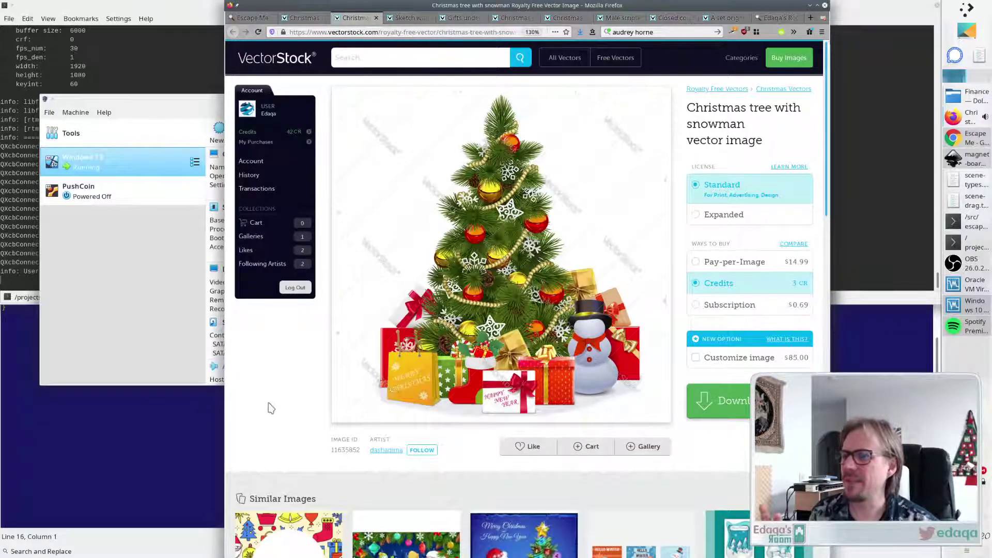
# Review the remaining candidates: "Christmas tree background 1", the snowman tree, the cute Christmas tree sketch and the gifts under the tree.
pyautogui.click(305, 20)
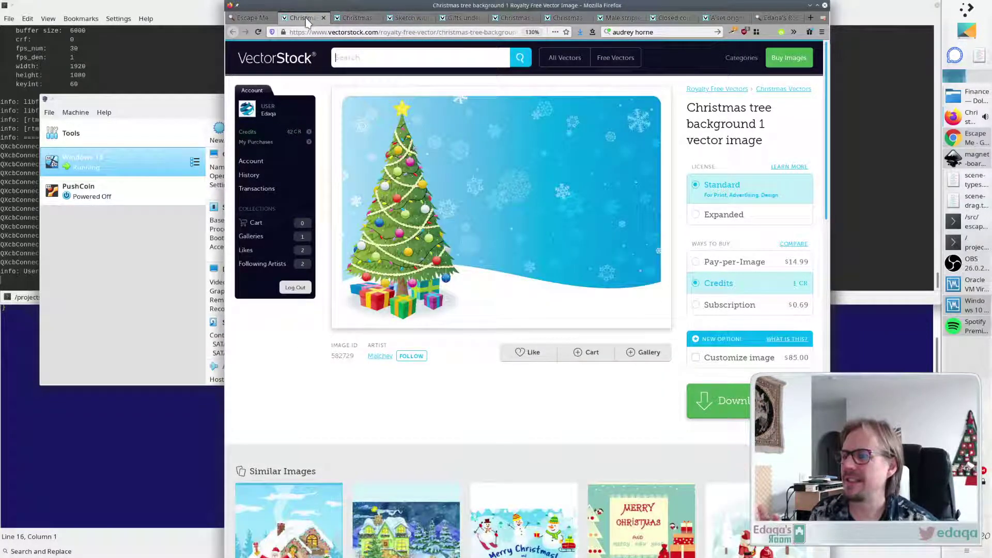
pyautogui.moveTo(534, 303)
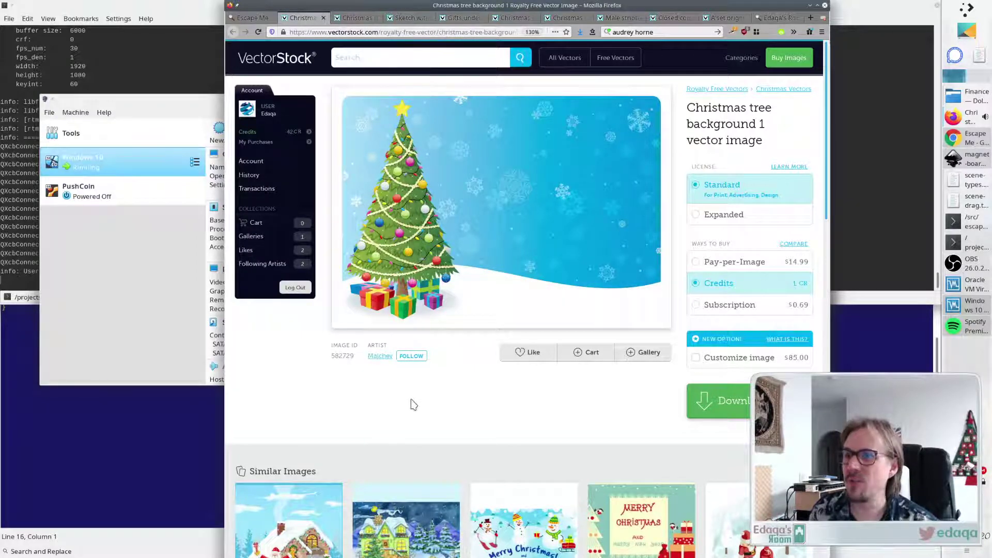
pyautogui.click(350, 18)
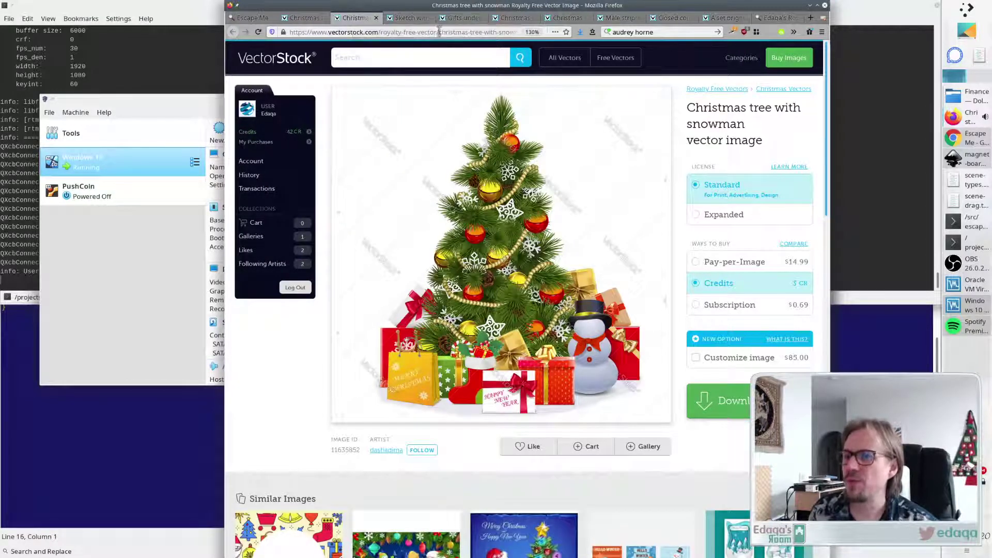
pyautogui.click(403, 19)
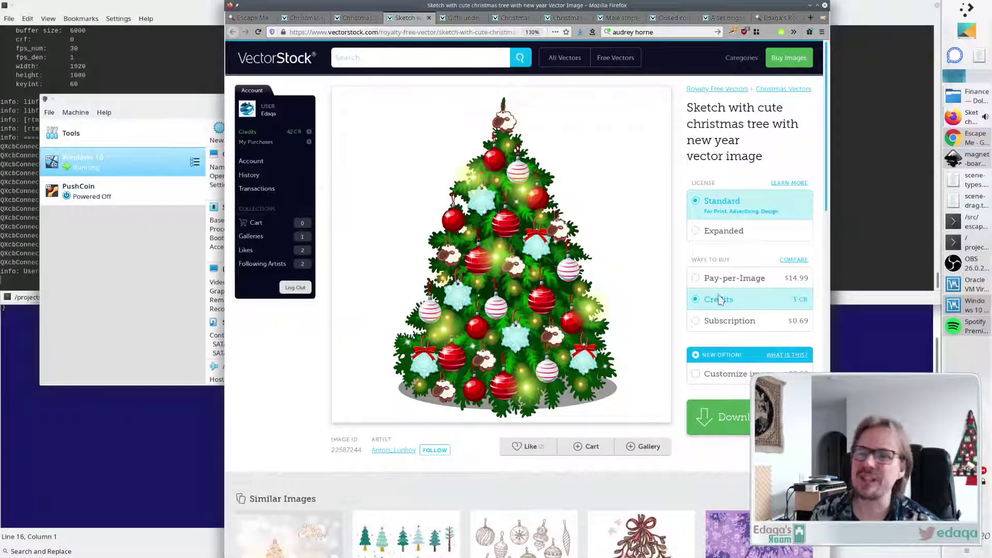
pyautogui.click(453, 19)
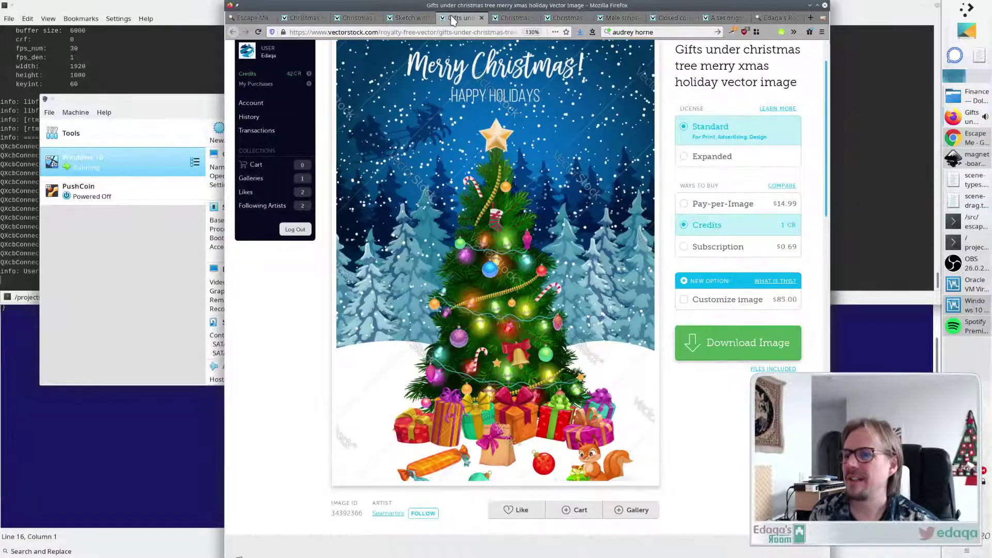
pyautogui.hotkey('ctrl', 'pageup')
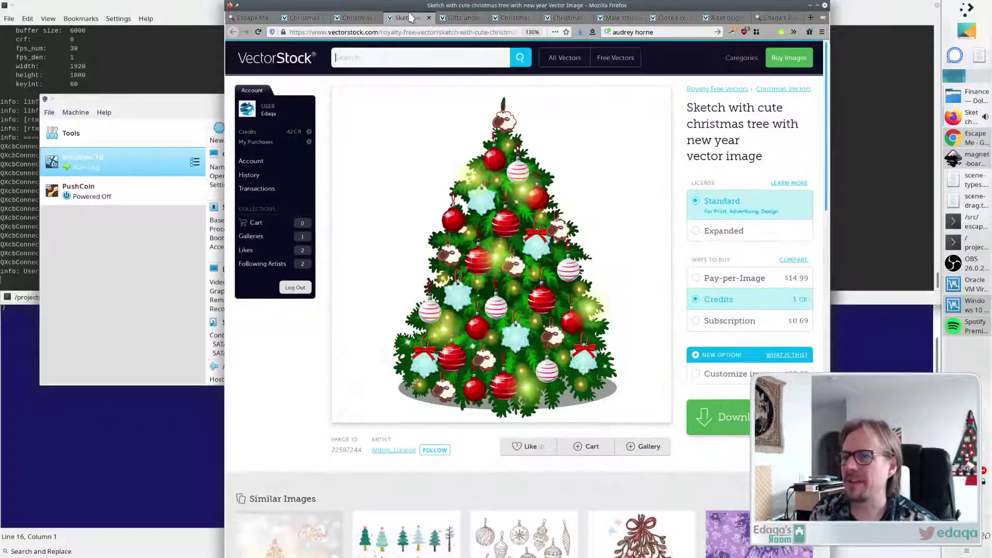
# Close the "Sketch with cute christmas tree with new year" vector page.
pyautogui.click(445, 19)
pyautogui.click(408, 19)
pyautogui.click(429, 18)
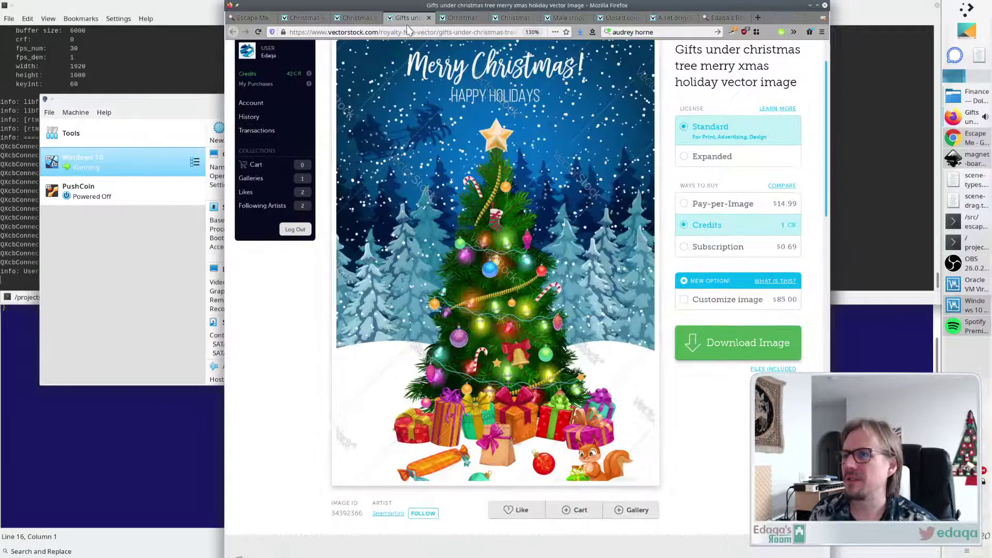
# Compare "Gifts under christmas tree merry xmas holiday" with "Christmas tree with snowman" and examine the gifts image's tree, ornaments and background.
pyautogui.click(368, 18)
pyautogui.click(410, 19)
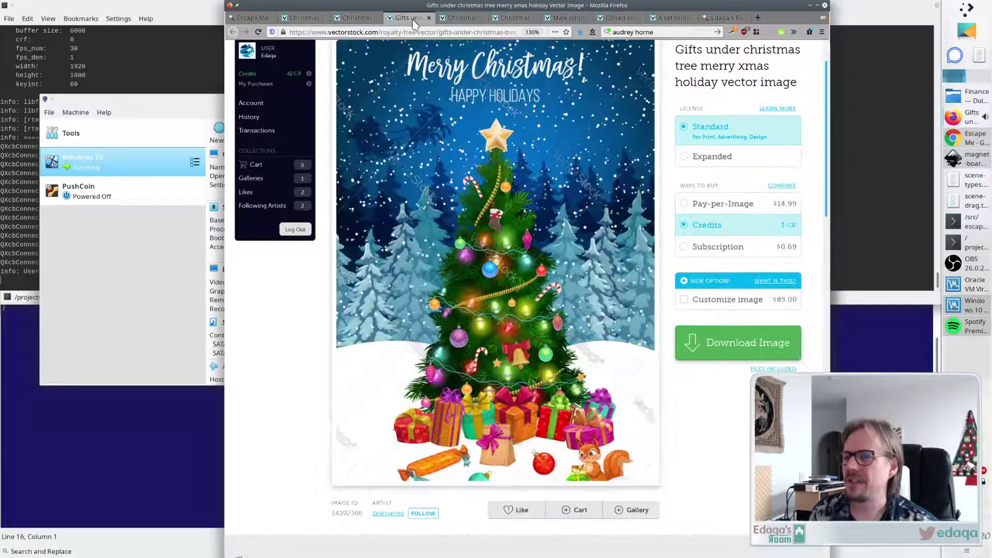
pyautogui.scroll(2, 541, 252)
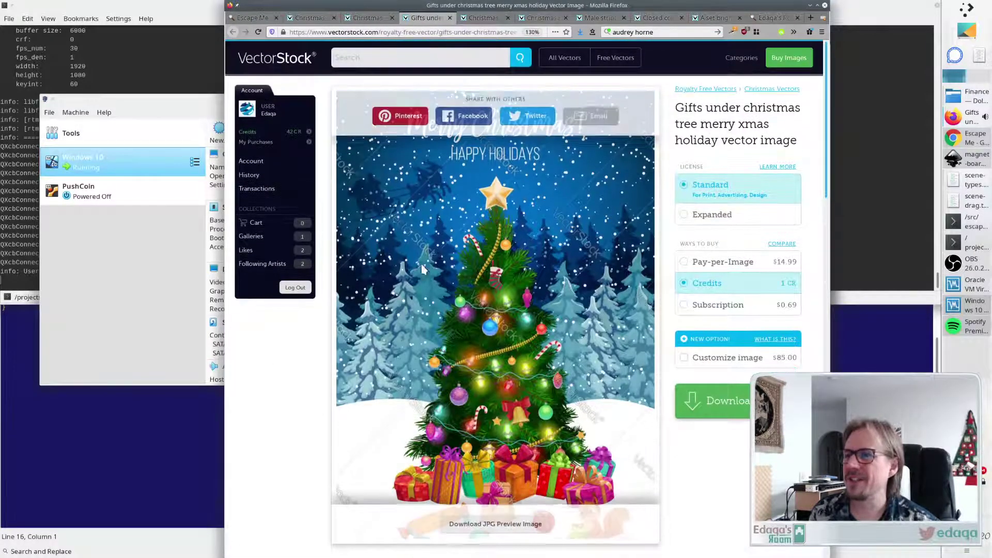
pyautogui.click(368, 19)
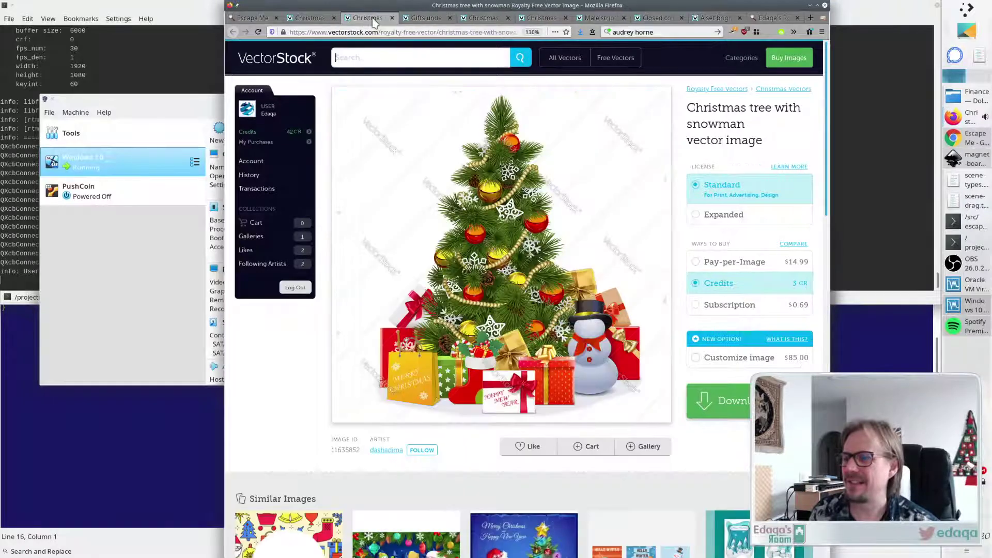
pyautogui.click(420, 17)
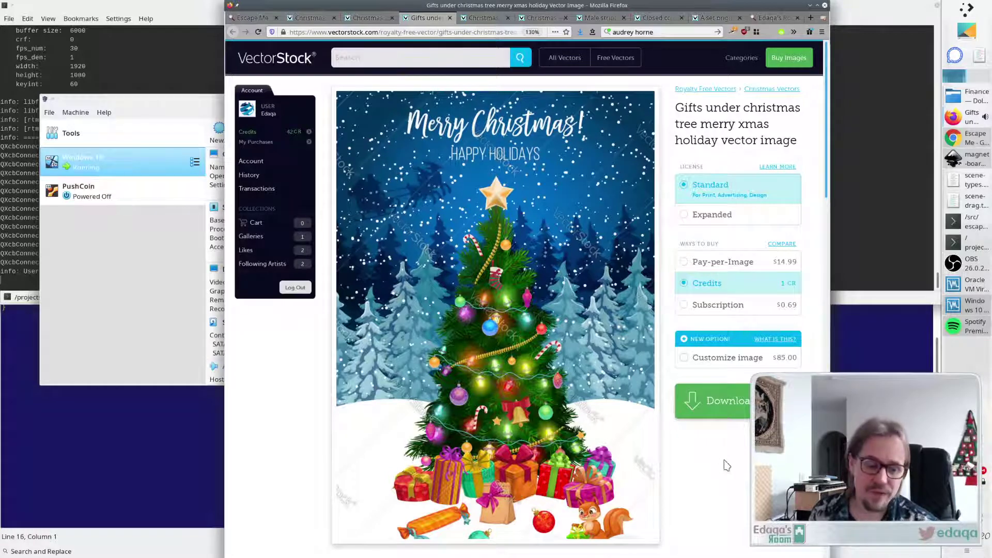
pyautogui.moveTo(654, 498)
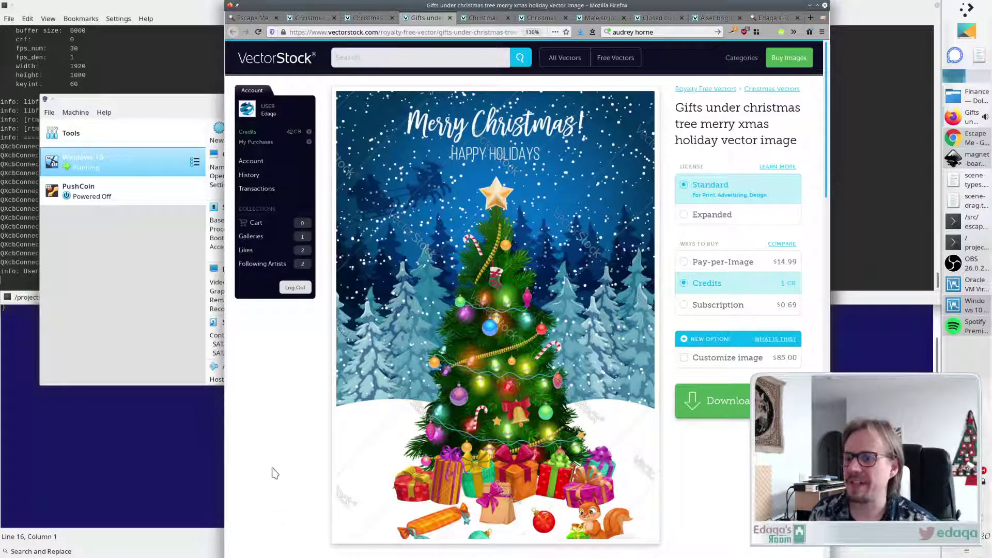
pyautogui.moveTo(402, 423)
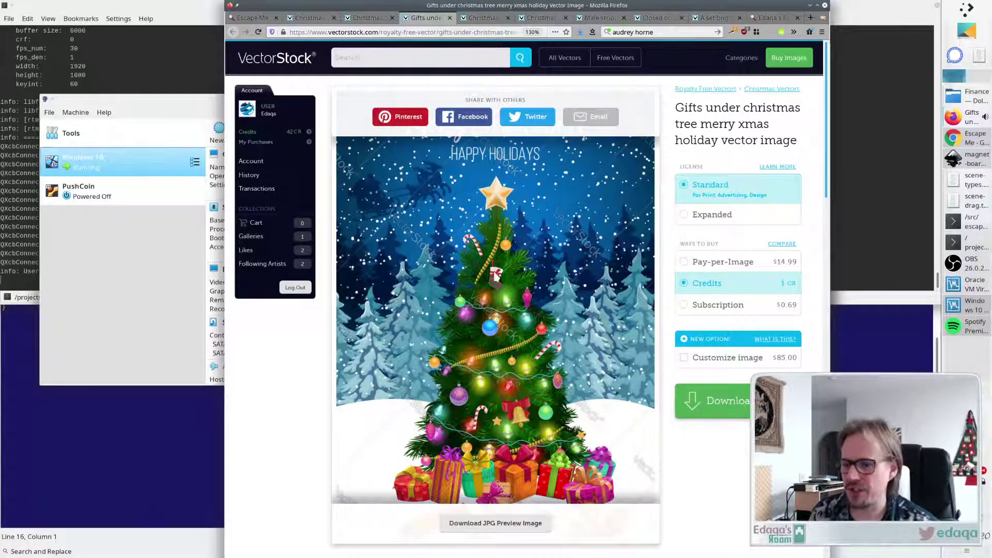
pyautogui.moveTo(471, 514)
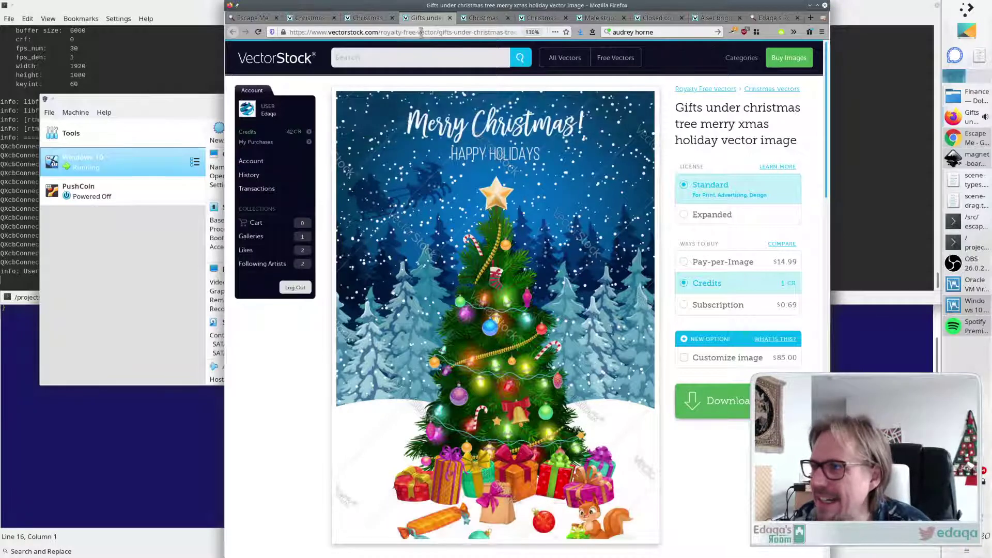
# Close the "Christmas tree with snowman" and "Christmas tree background 1" pages, and review the remaining "Gifts under christmas tree" image.
pyautogui.click(383, 21)
pyautogui.click(392, 18)
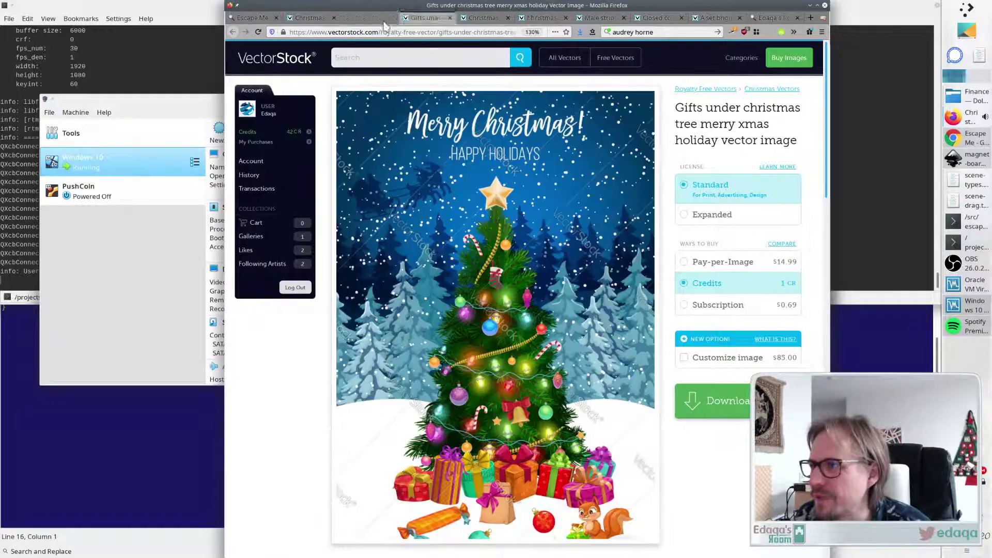
pyautogui.click(305, 18)
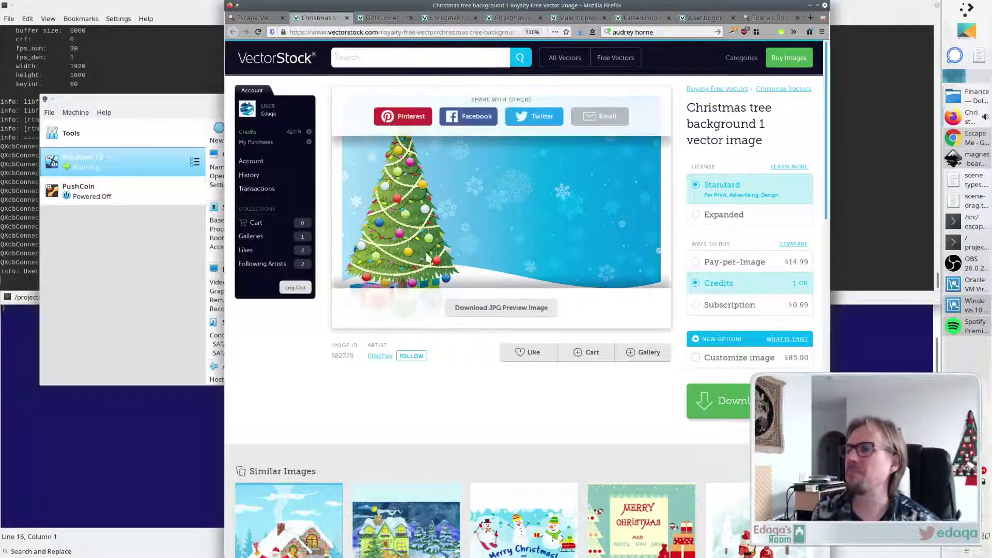
pyautogui.click(347, 18)
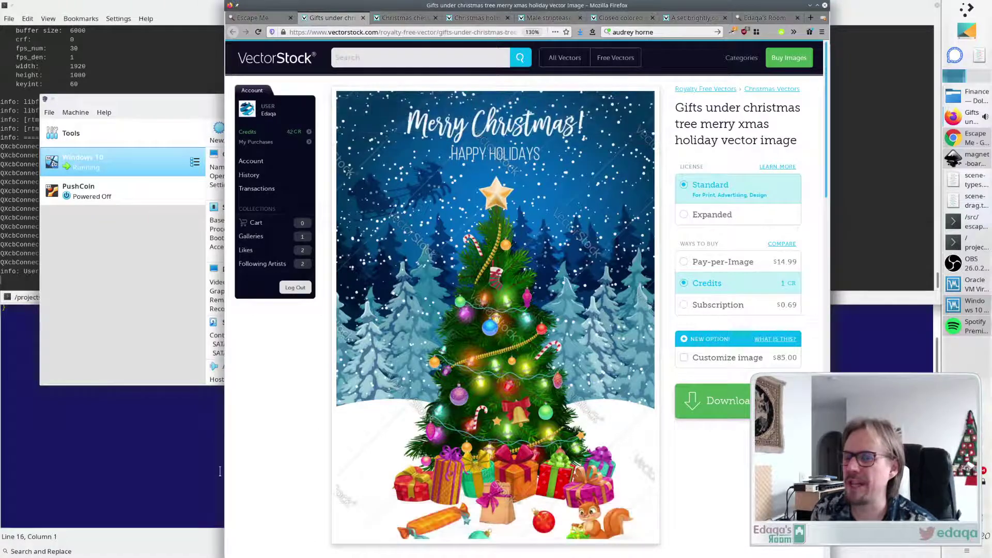
pyautogui.scroll(-3, 258, 433)
pyautogui.scroll(2, 257, 433)
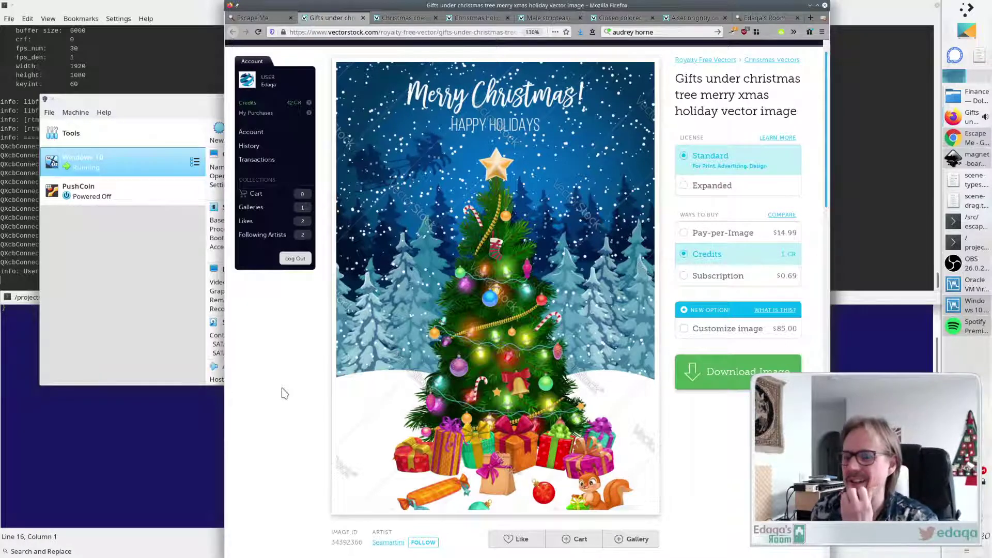
pyautogui.scroll(1, 715, 447)
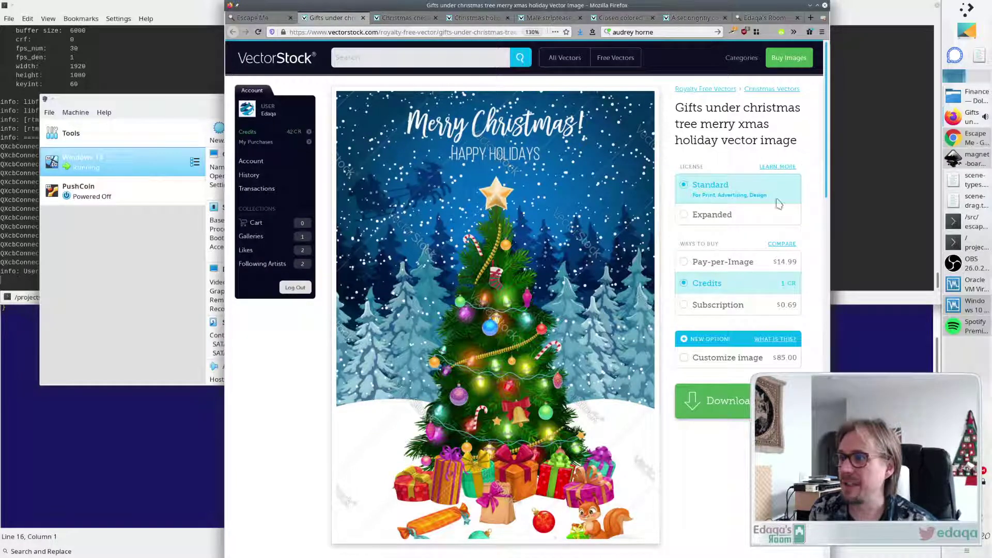
# Switch to Kate and close its open documents, saving the modified scene-drag.tsx.
pyautogui.hotkey('alt', 'Tab')
pyautogui.hotkey('ctrl', 'q')
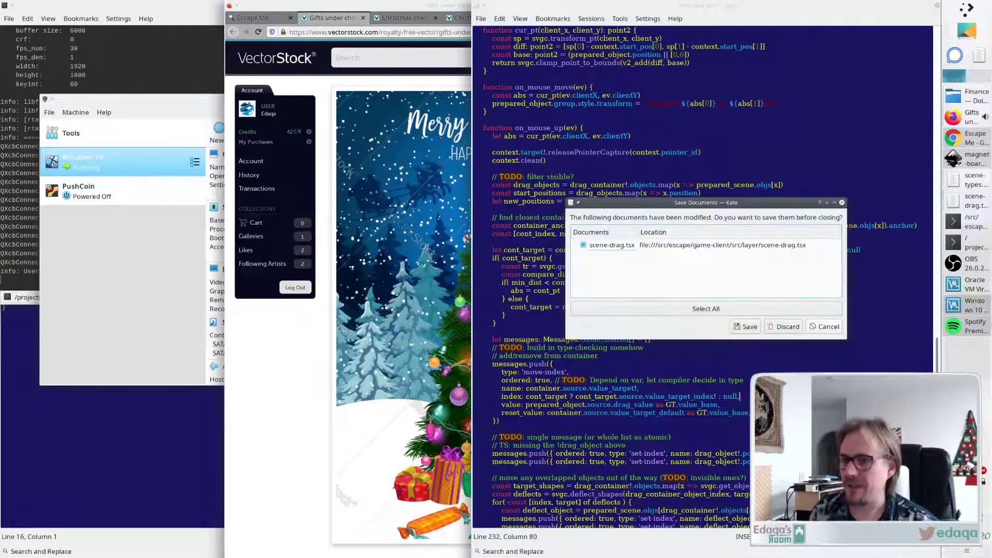
pyautogui.click(745, 326)
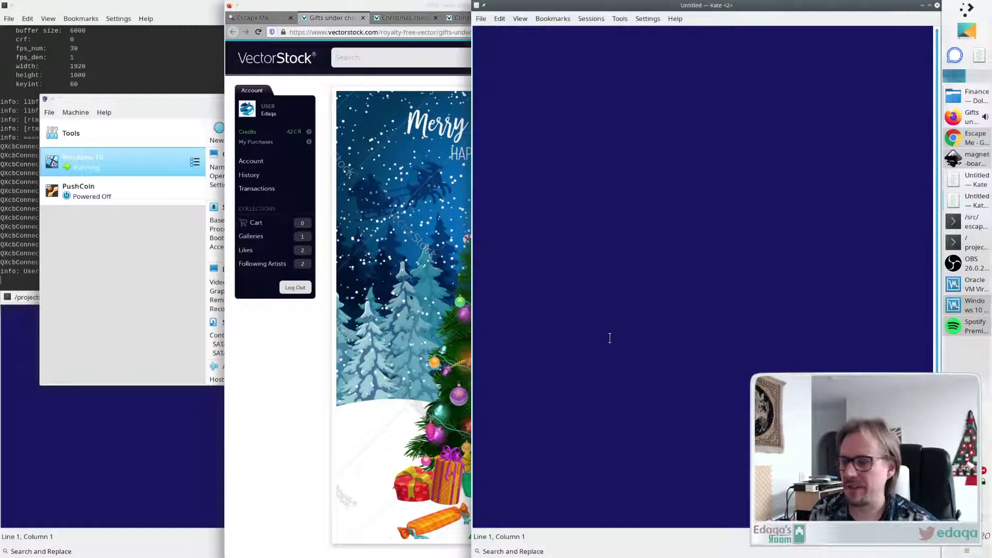
# Return to the VectorStock page, buy the gifts image with credits under the Standard license, and cancel saving its ZIP archive.
pyautogui.click(244, 503)
pyautogui.click(711, 402)
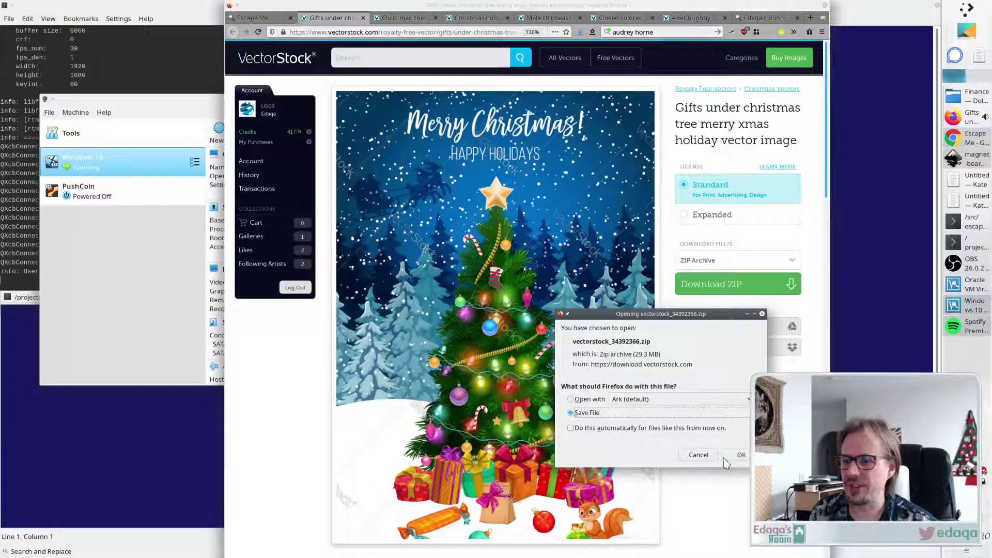
pyautogui.click(690, 454)
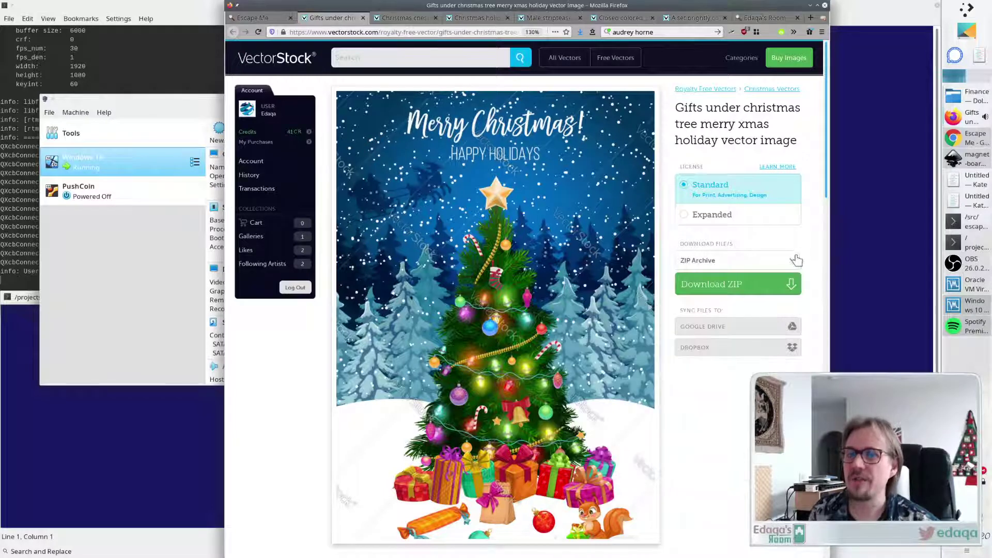
# Download the image in Adobe Illustrator (v10+) format instead of ZIP, choosing to save the file.
pyautogui.click(794, 261)
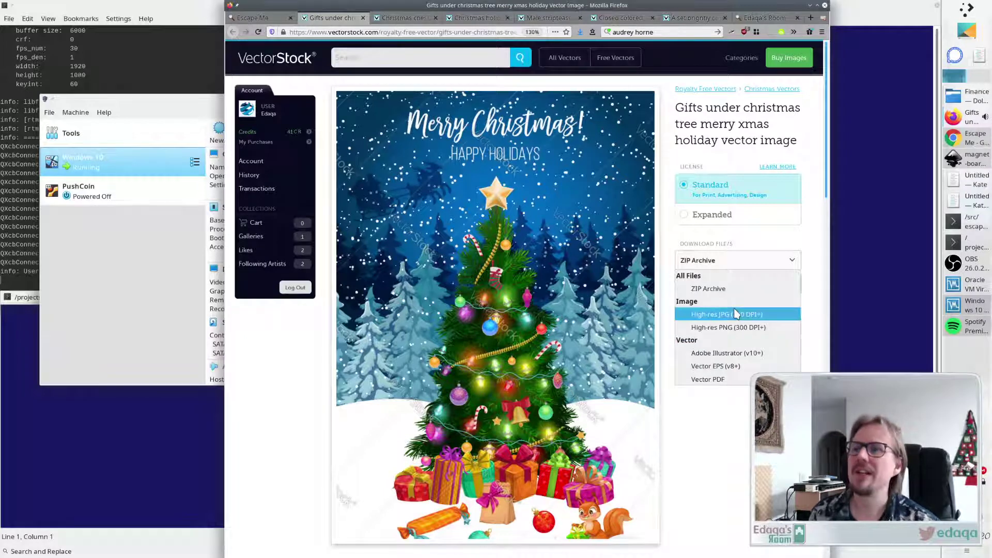
pyautogui.click(741, 359)
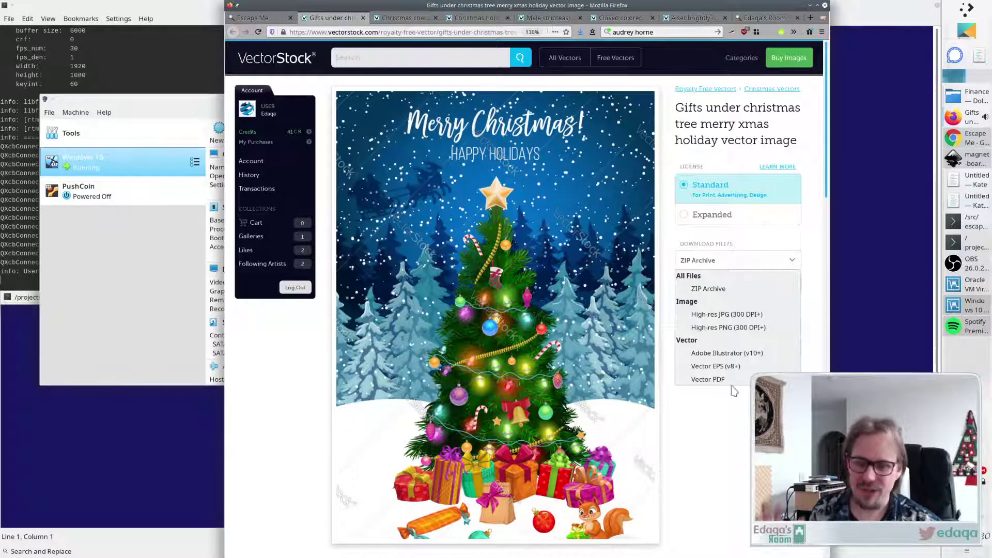
pyautogui.click(736, 352)
pyautogui.click(744, 294)
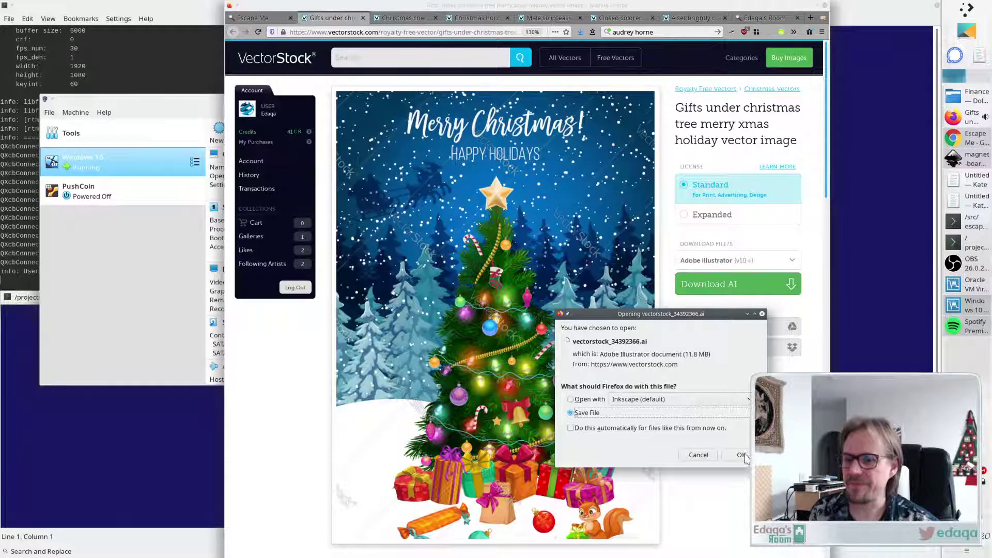
pyautogui.click(736, 454)
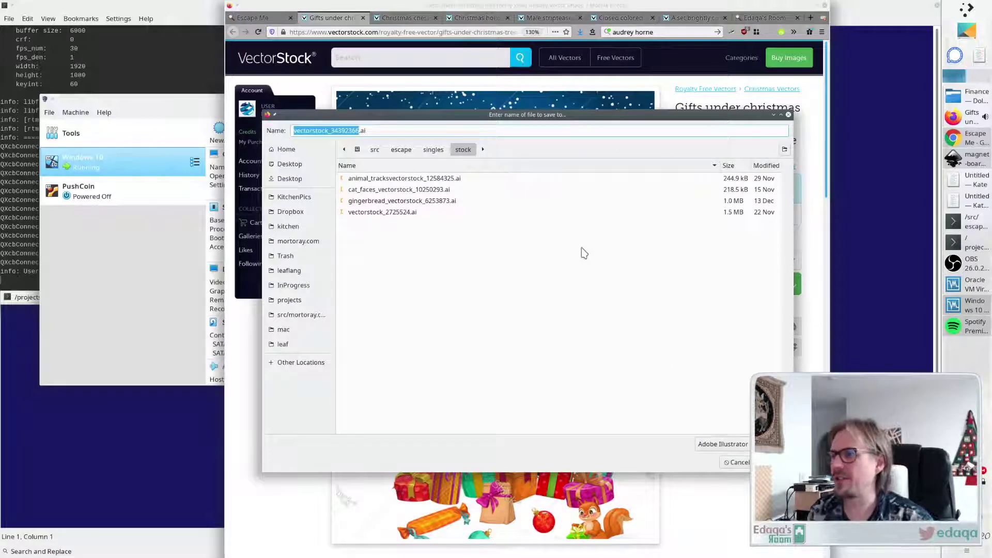
# Save the download as christmas_tree_vectorstock_34392366.ai in the escape/singles/stock folder.
pyautogui.press('Home')
pyautogui.write('christmas')
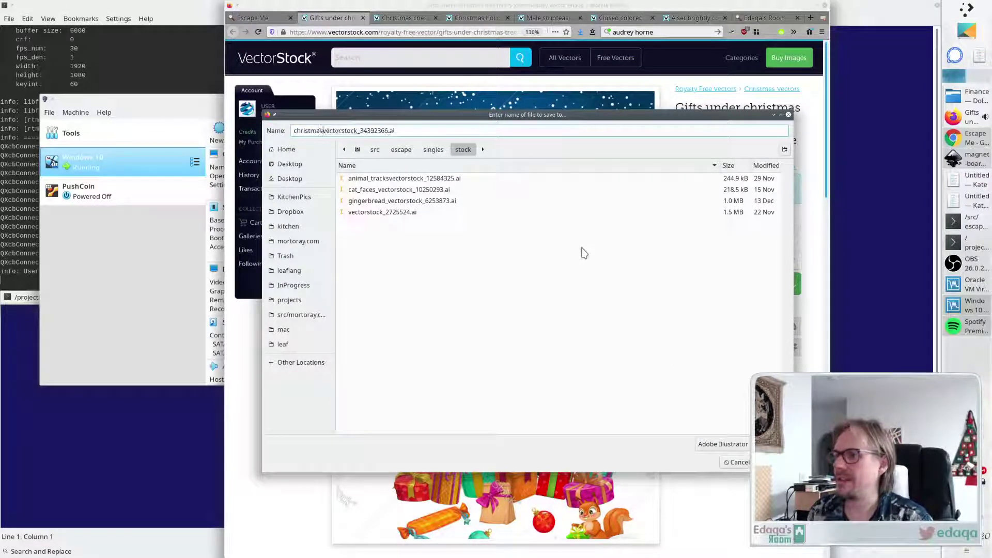
pyautogui.write('_tree_')
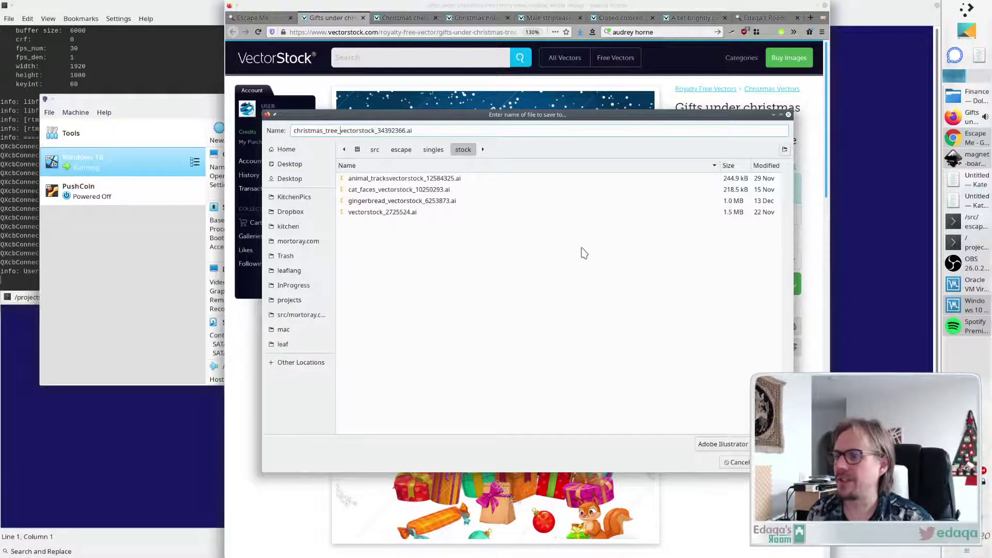
pyautogui.press('Return')
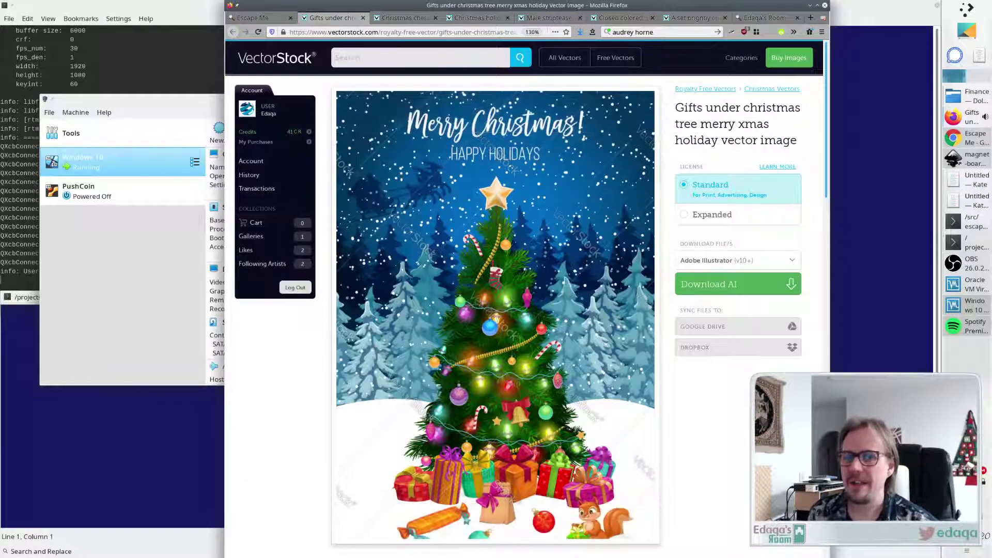
# Switch to the Windows 10 virtual machine and browse to the escape\singles\stock folder on the VBOXSVR network share.
pyautogui.click(971, 305)
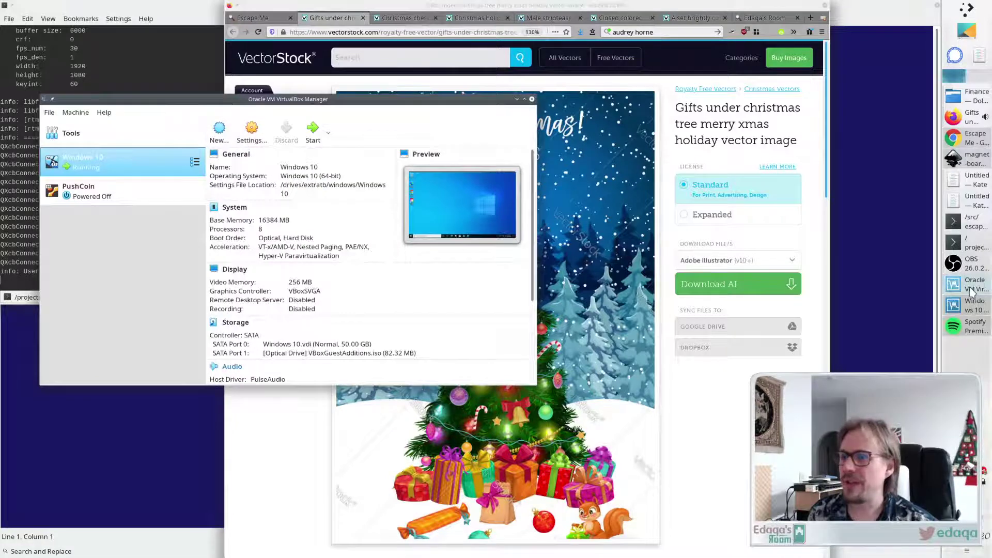
pyautogui.click(971, 305)
pyautogui.click(971, 306)
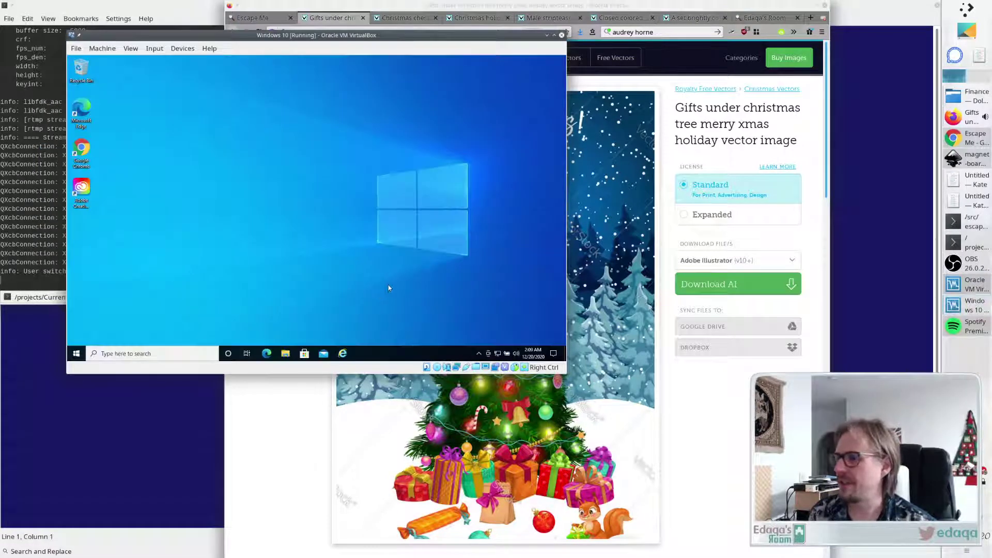
pyautogui.click(285, 353)
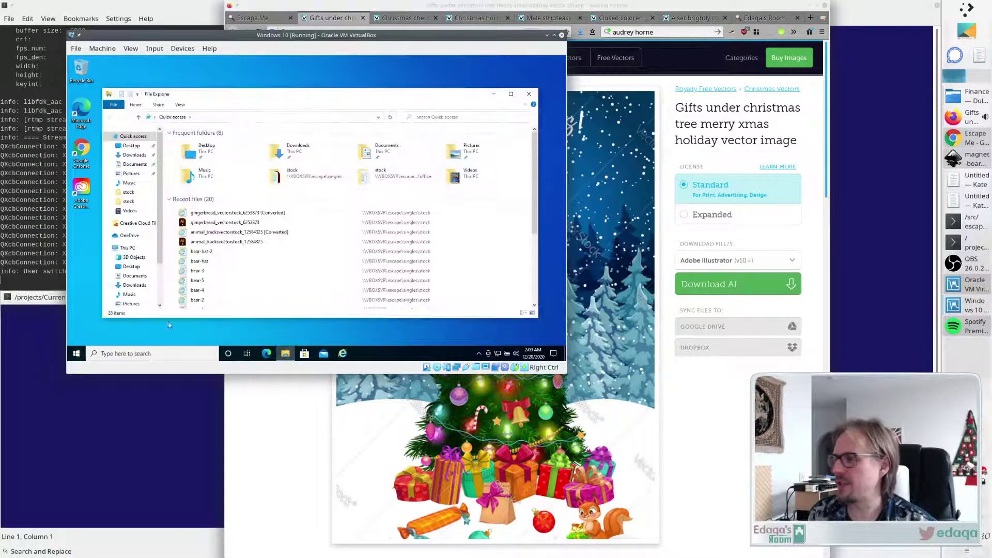
pyautogui.scroll(-2, 150, 289)
pyautogui.click(129, 294)
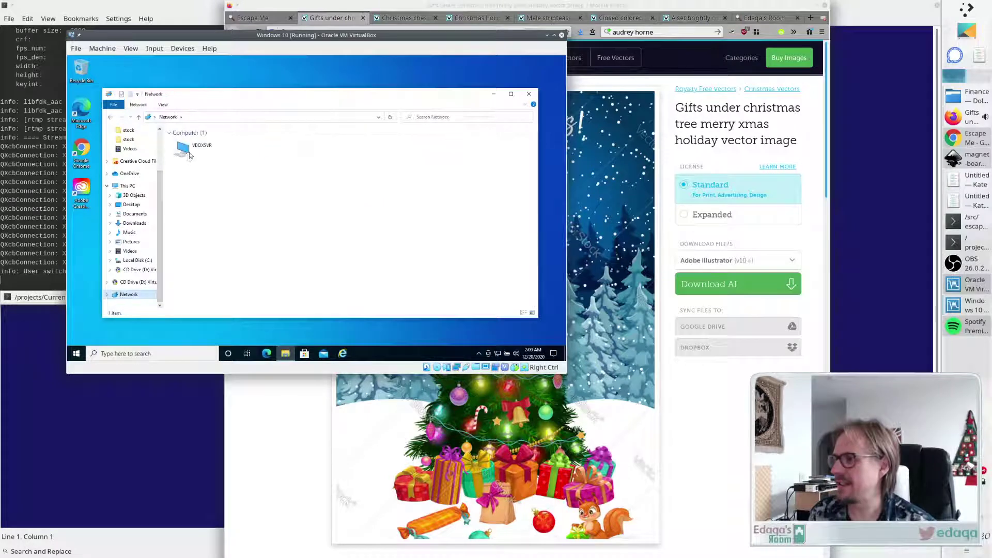
pyautogui.doubleClick(190, 151)
pyautogui.doubleClick(200, 140)
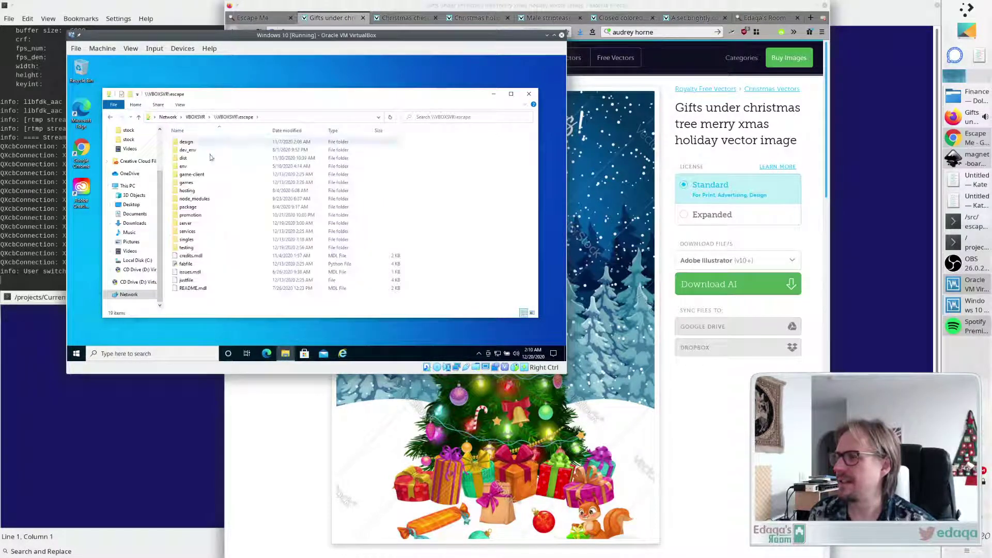
pyautogui.doubleClick(187, 239)
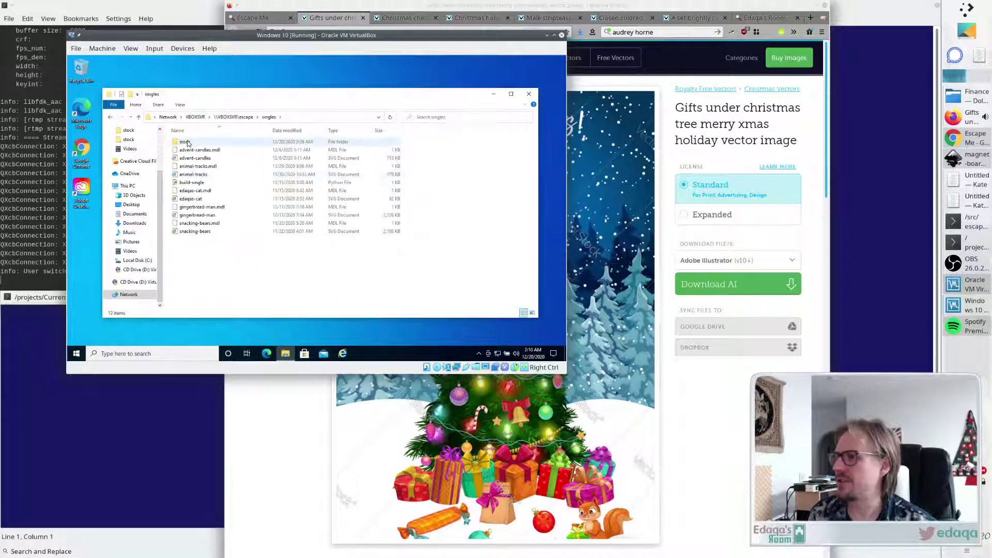
pyautogui.doubleClick(187, 143)
# Open christmas_tree_vectorstock_34392366 in Adobe Illustrator and accept the crash recovery notice.
pyautogui.scroll(-2, 278, 252)
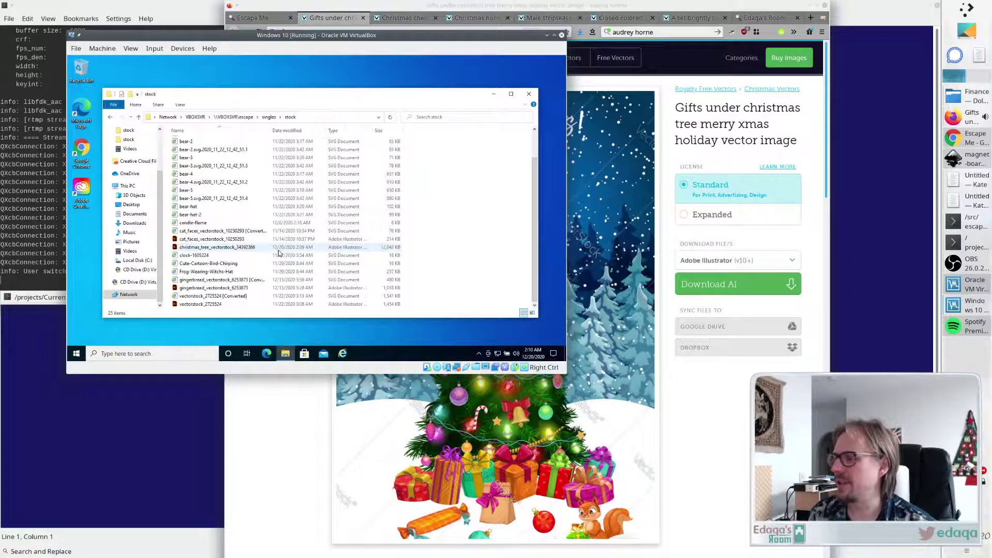
pyautogui.click(229, 249)
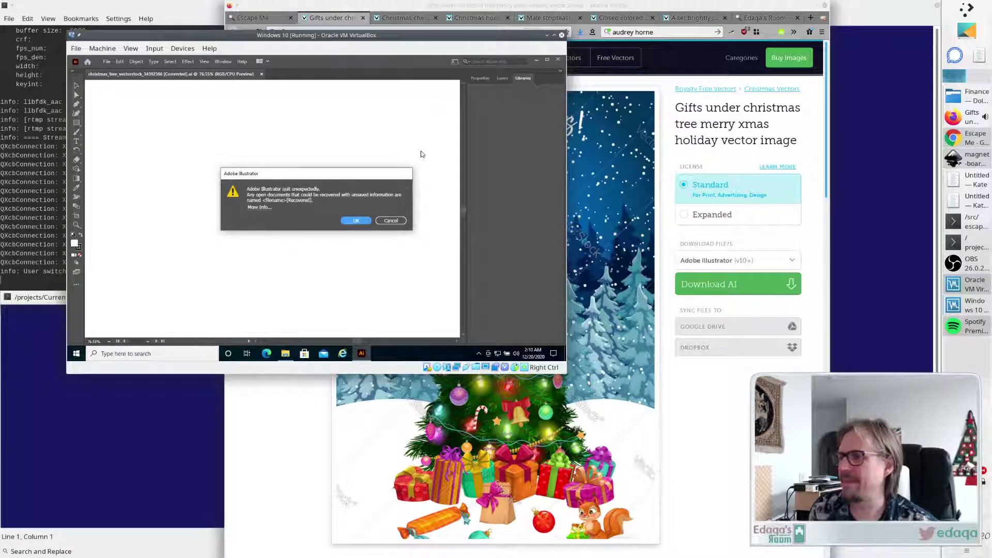
pyautogui.click(352, 220)
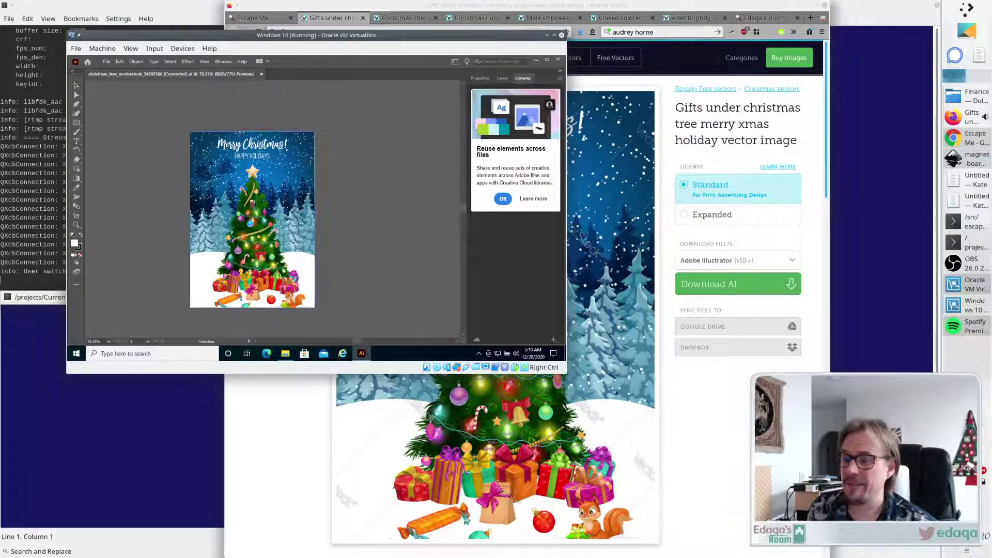
# Export the Christmas tree artwork as an SVG file to the stock folder under its default name.
pyautogui.click(76, 48)
pyautogui.click(154, 215)
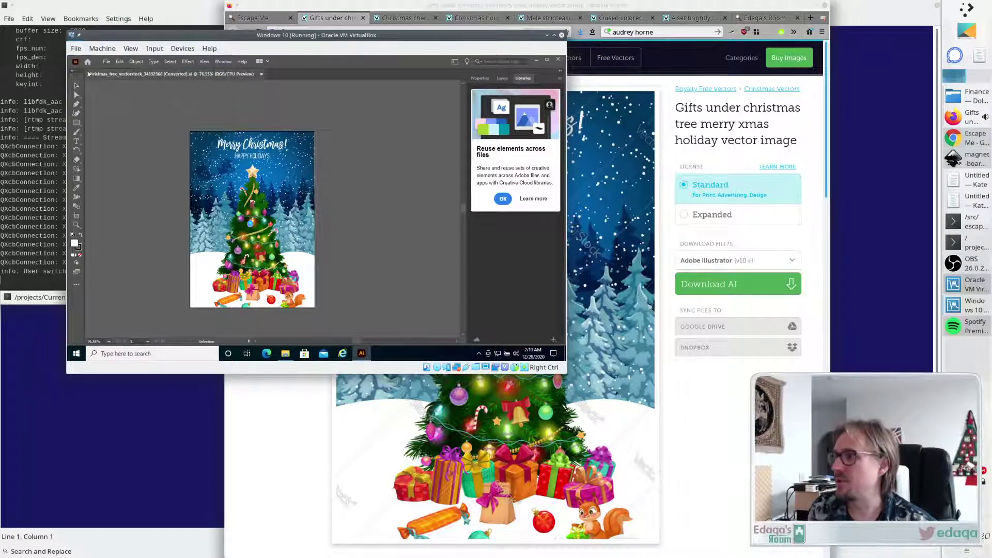
pyautogui.click(106, 62)
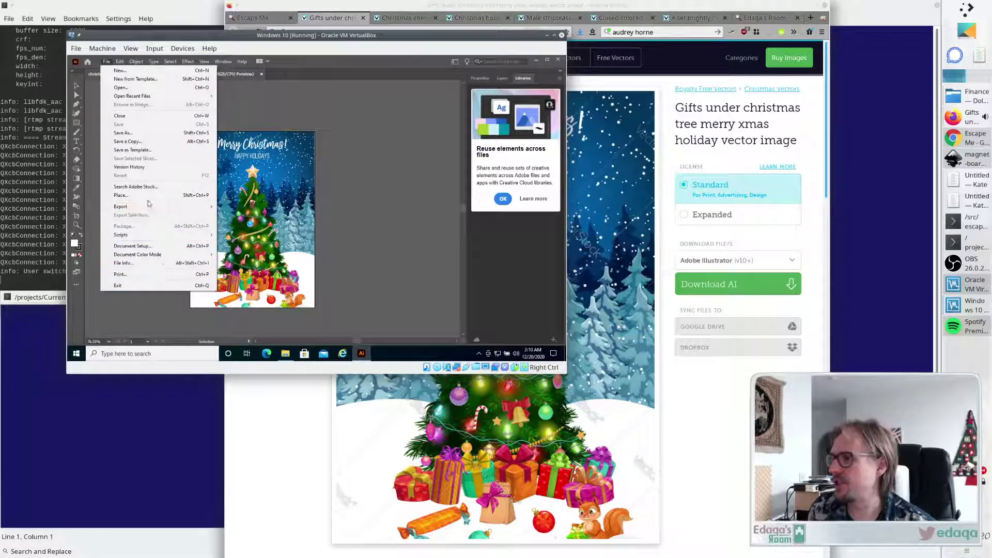
pyautogui.moveTo(151, 206)
pyautogui.click(268, 215)
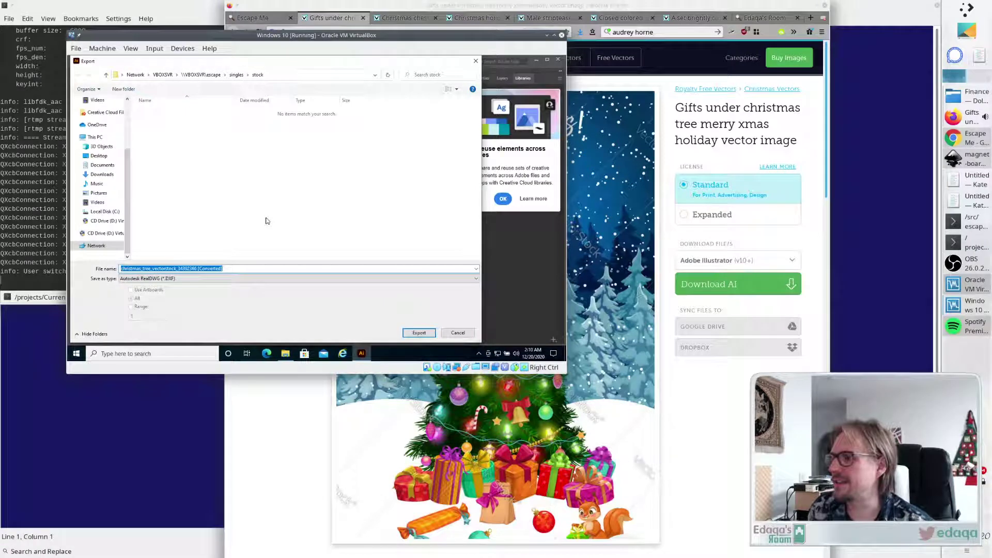
pyautogui.click(225, 279)
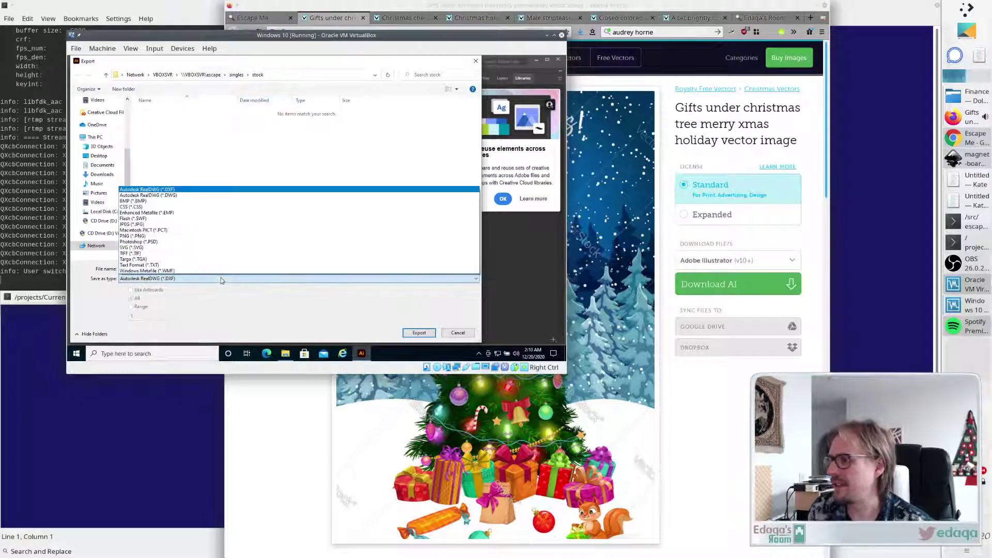
pyautogui.click(191, 247)
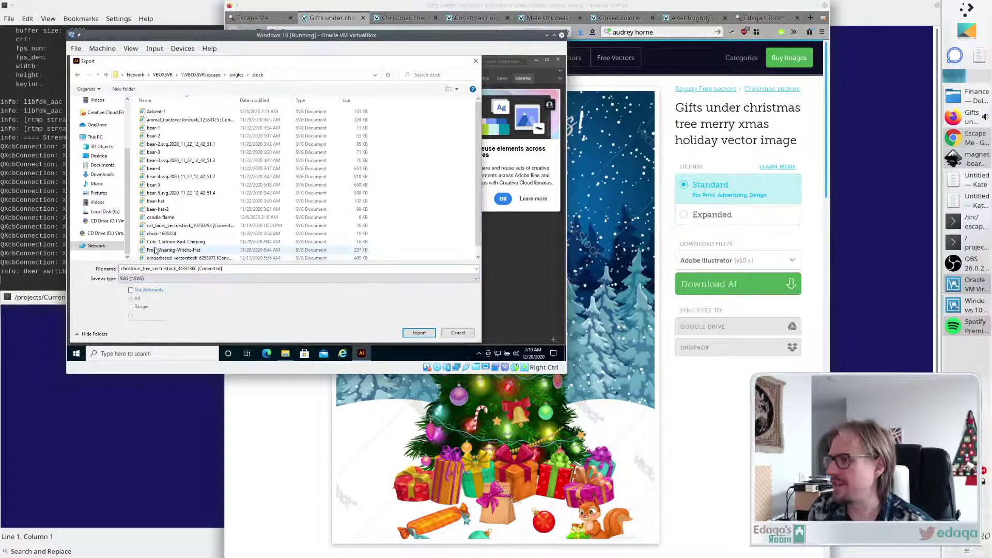
pyautogui.click(419, 332)
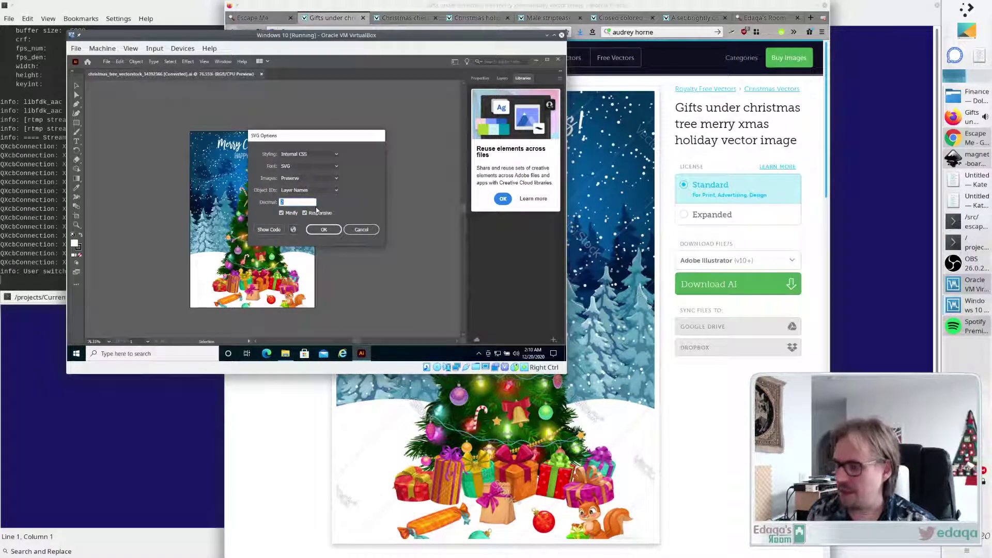
# Set the SVG options to 5 decimals and Presentation Attributes styling, keeping images on Preserve and object IDs on Layer Names, and finish the export.
pyautogui.write('5')
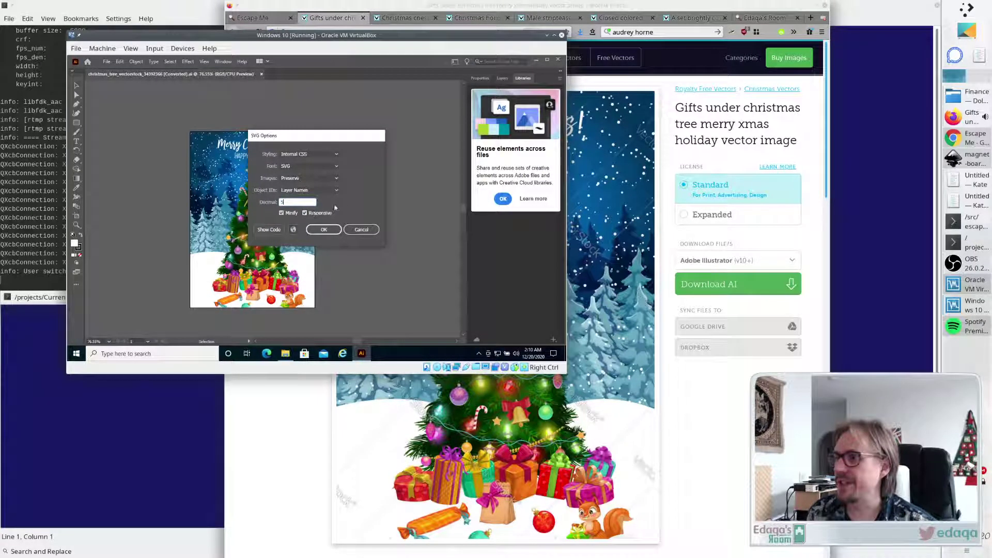
pyautogui.click(281, 213)
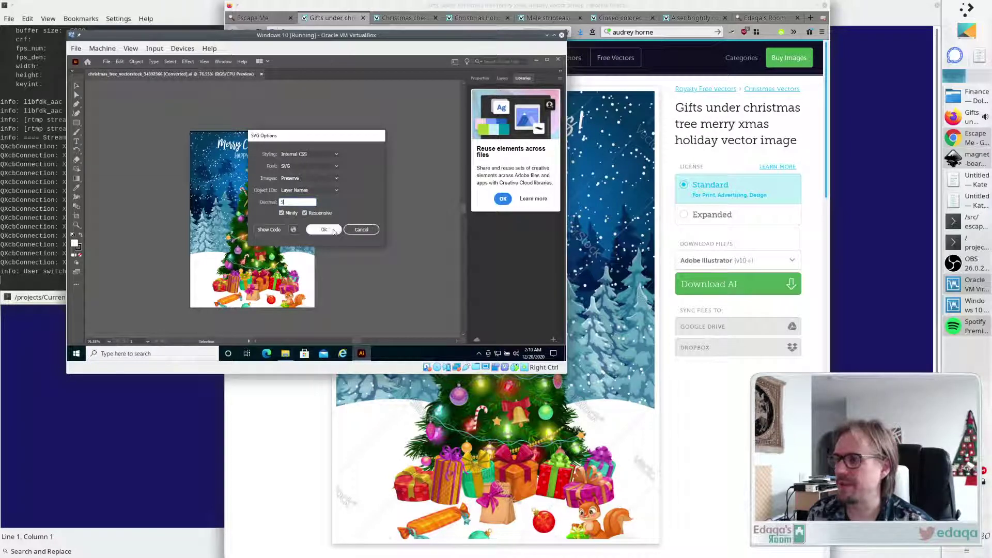
pyautogui.click(305, 213)
pyautogui.click(336, 154)
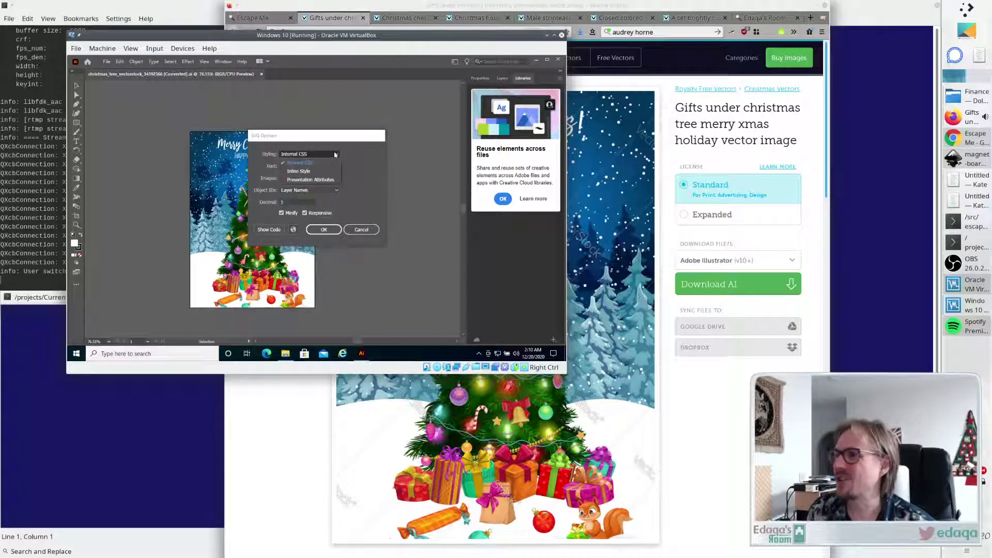
pyautogui.click(300, 179)
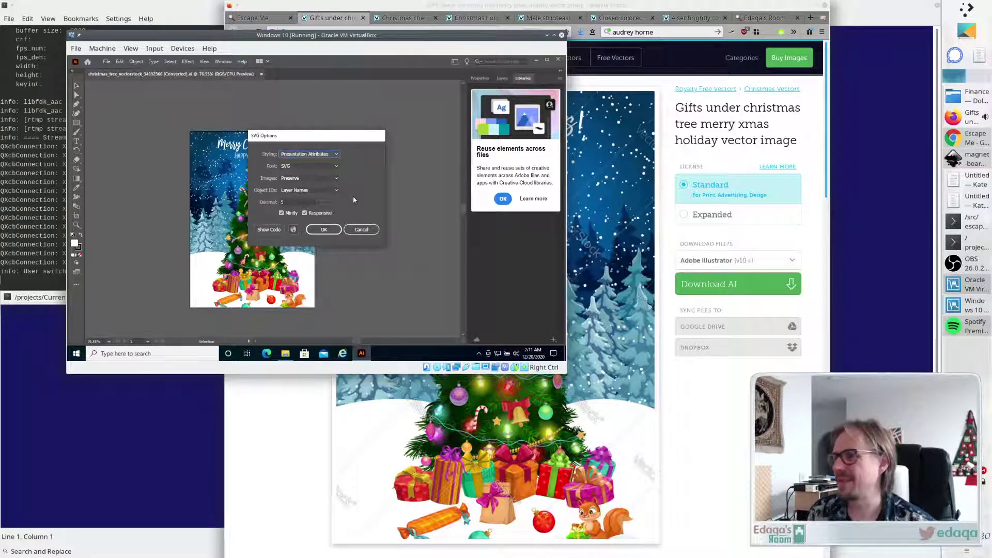
pyautogui.click(336, 178)
pyautogui.click(336, 179)
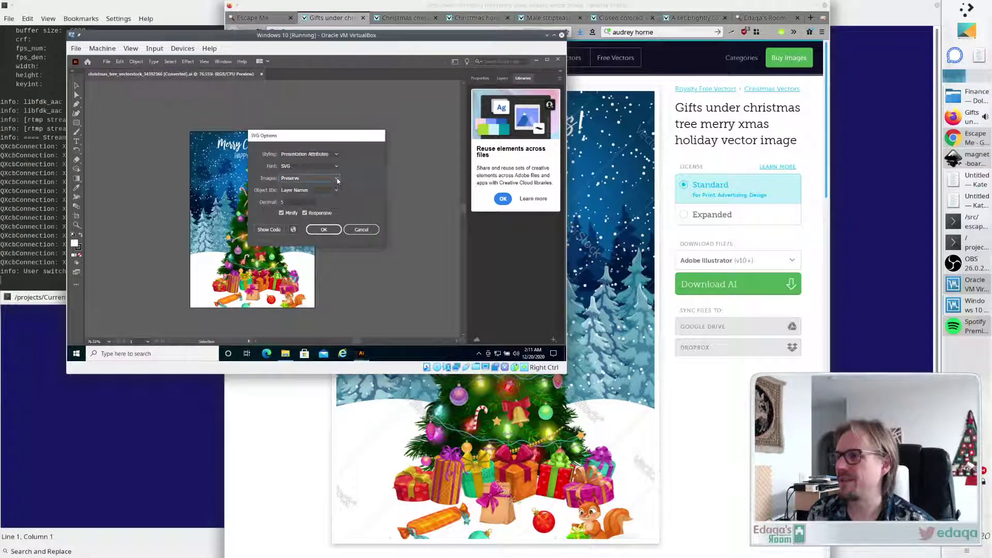
pyautogui.click(337, 191)
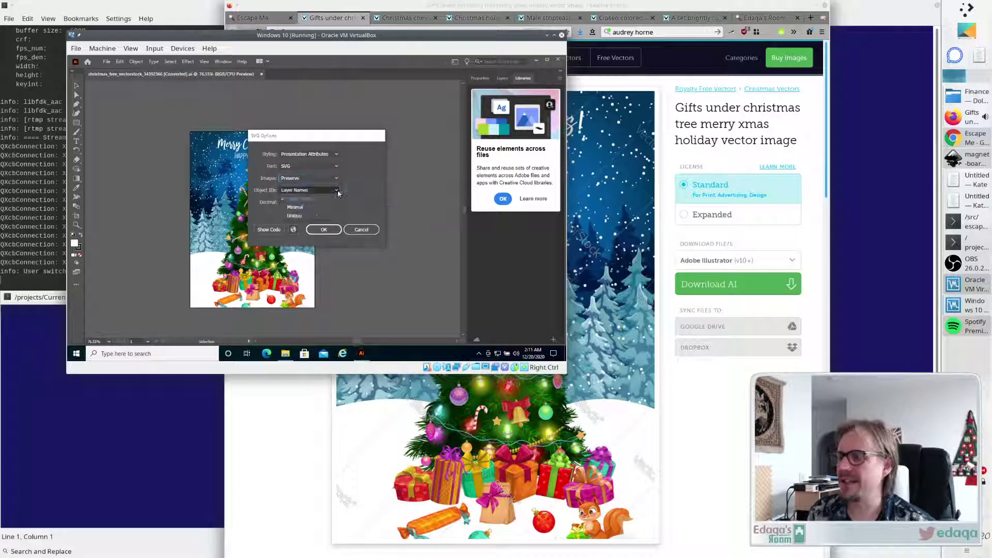
pyautogui.click(338, 193)
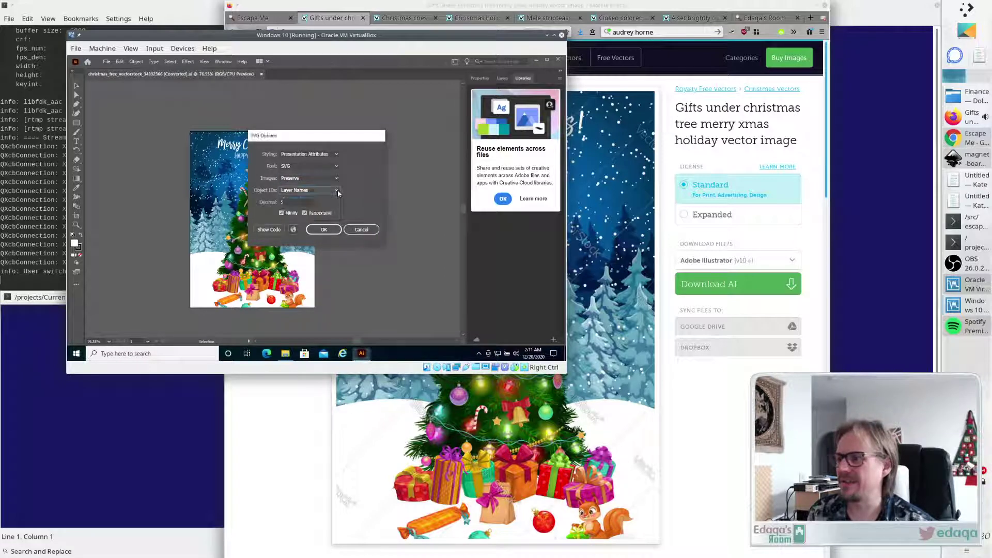
pyautogui.click(324, 230)
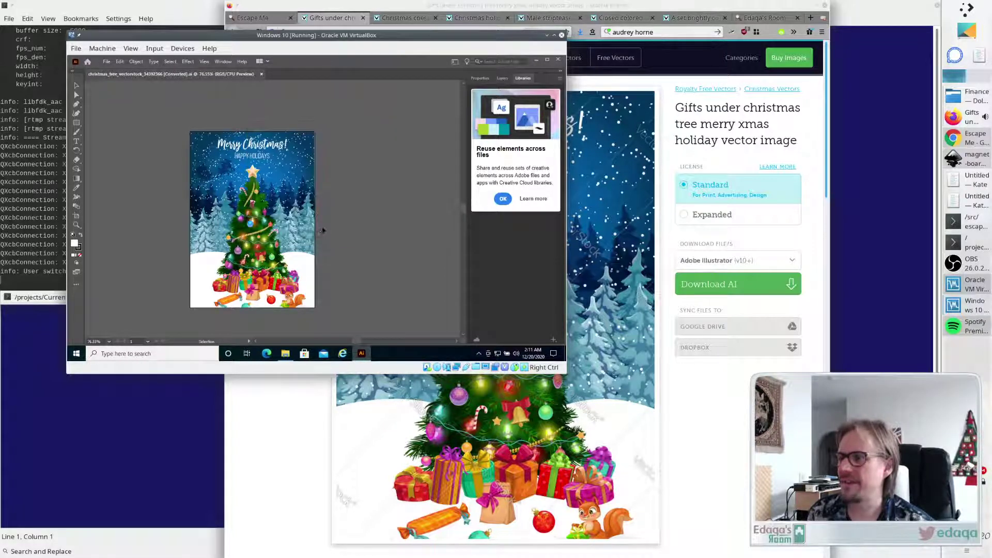
# Switch to Inkscape and try to open christmas_tree_vectorstock_34392366 [Converted].svg from the stock folder.
pyautogui.click(536, 60)
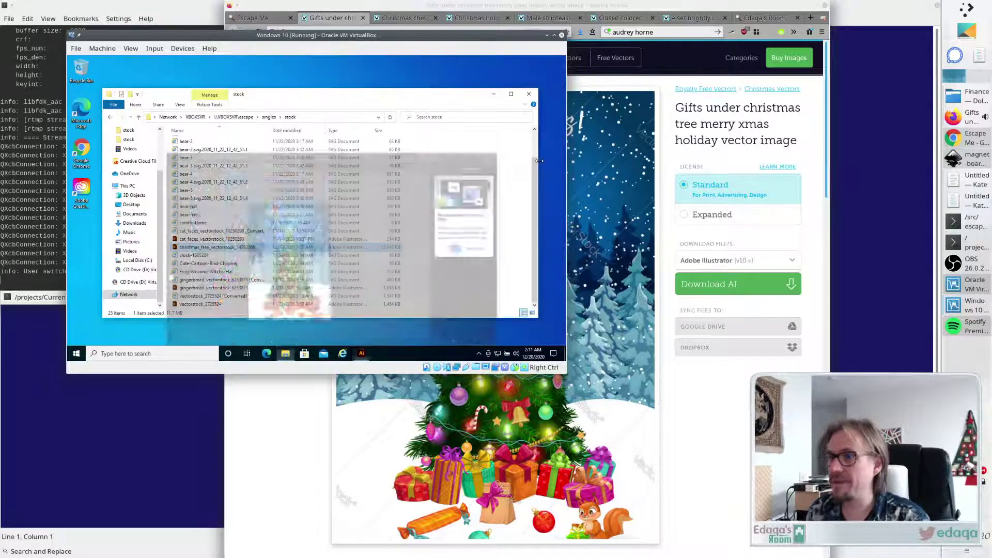
pyautogui.click(642, 427)
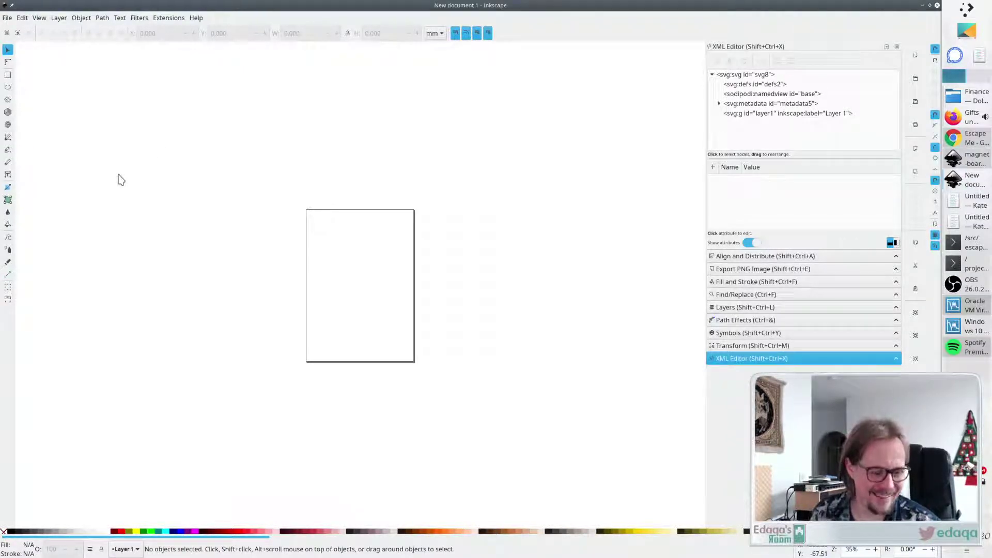
pyautogui.click(8, 19)
pyautogui.click(21, 55)
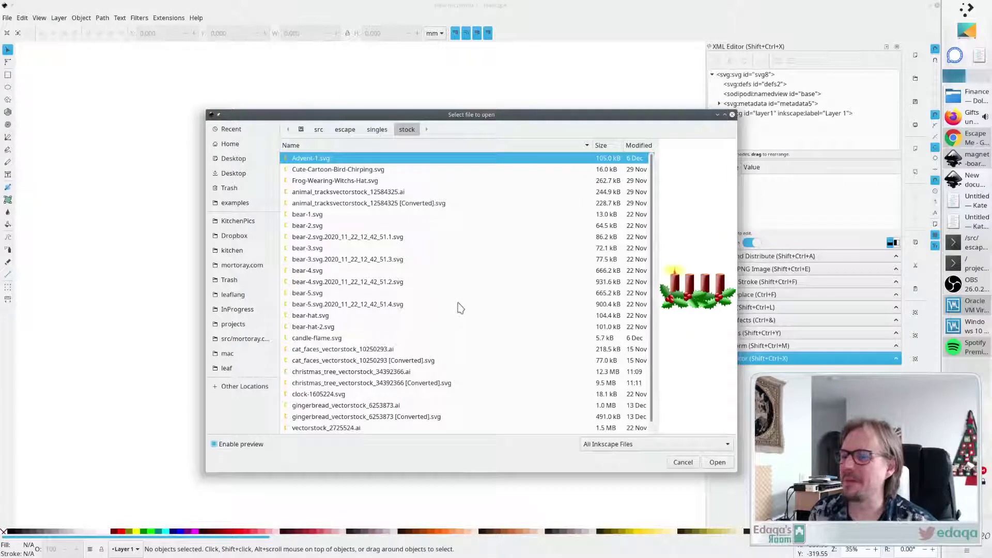
pyautogui.click(432, 384)
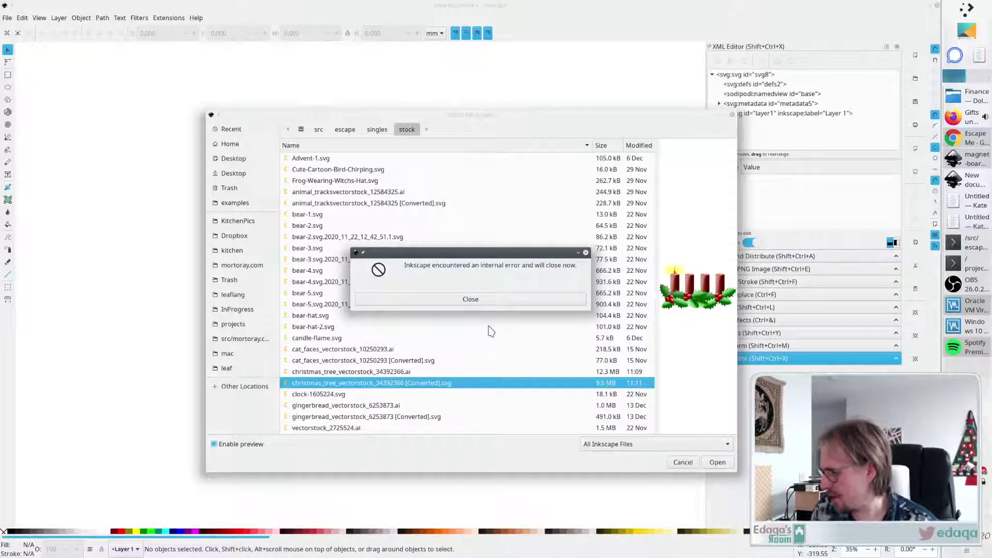
pyautogui.click(480, 300)
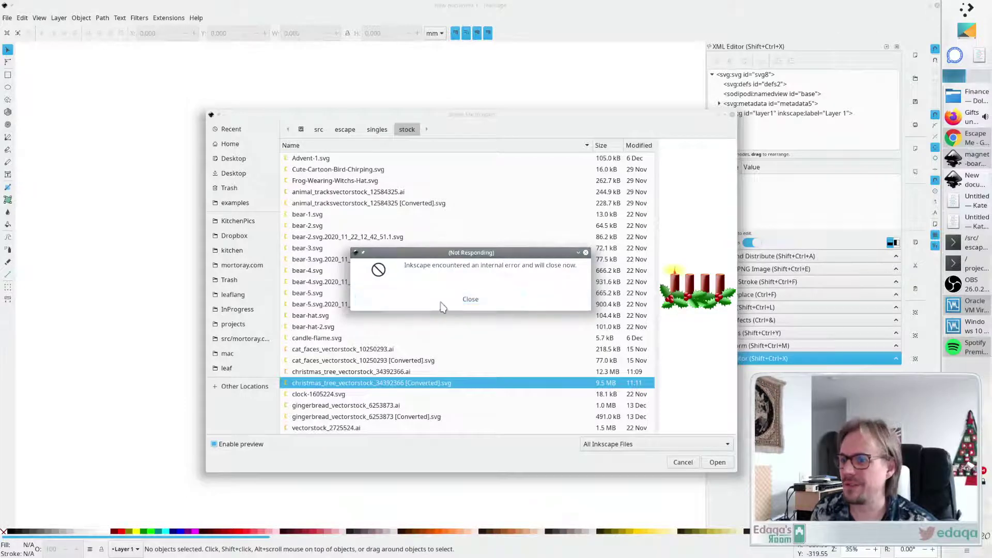
# Terminate the unresponsive Inkscape and return to Illustrator in the Windows 10 virtual machine.
pyautogui.click(983, 331)
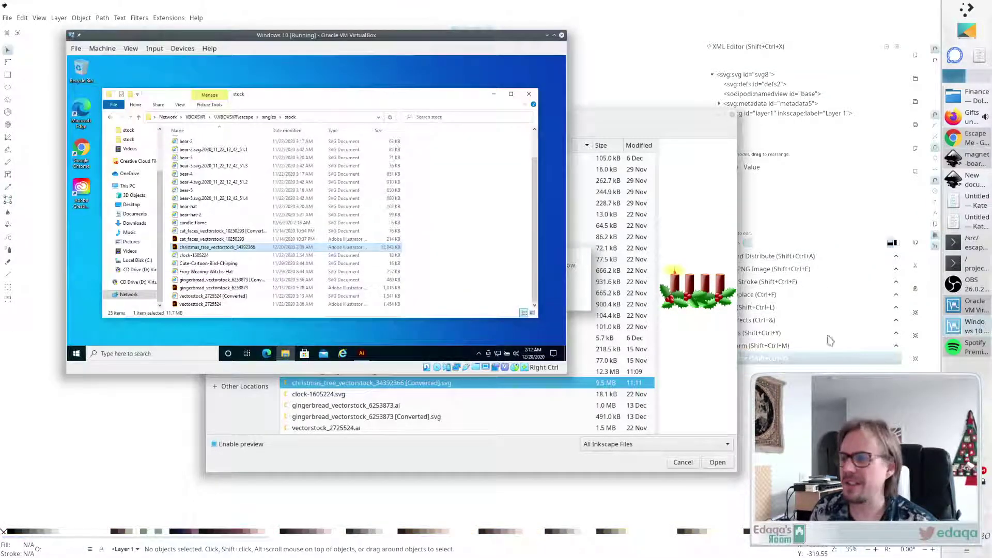
pyautogui.click(358, 353)
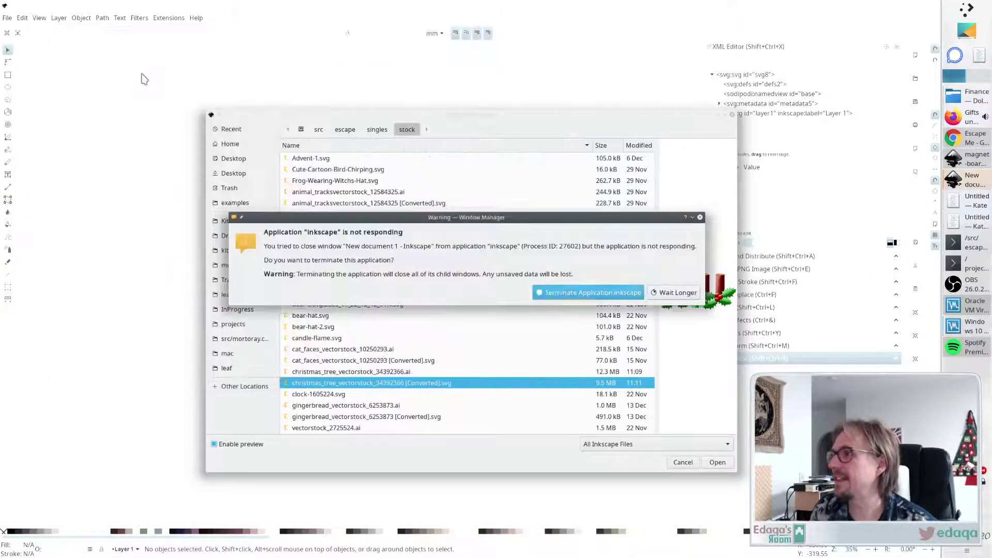
pyautogui.click(580, 297)
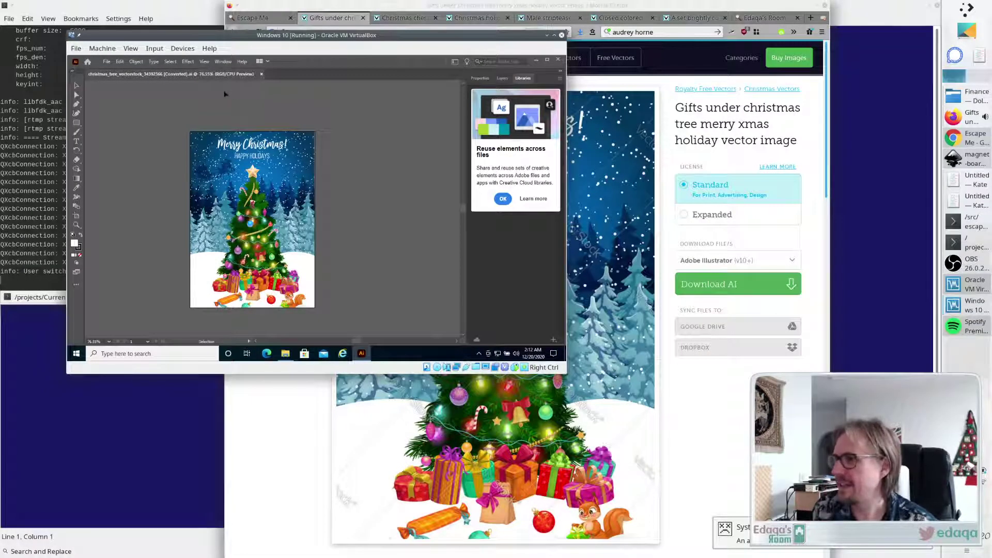
# Enlarge the virtual machine window and expand Illustrator to fill its whole desktop.
pyautogui.click(188, 62)
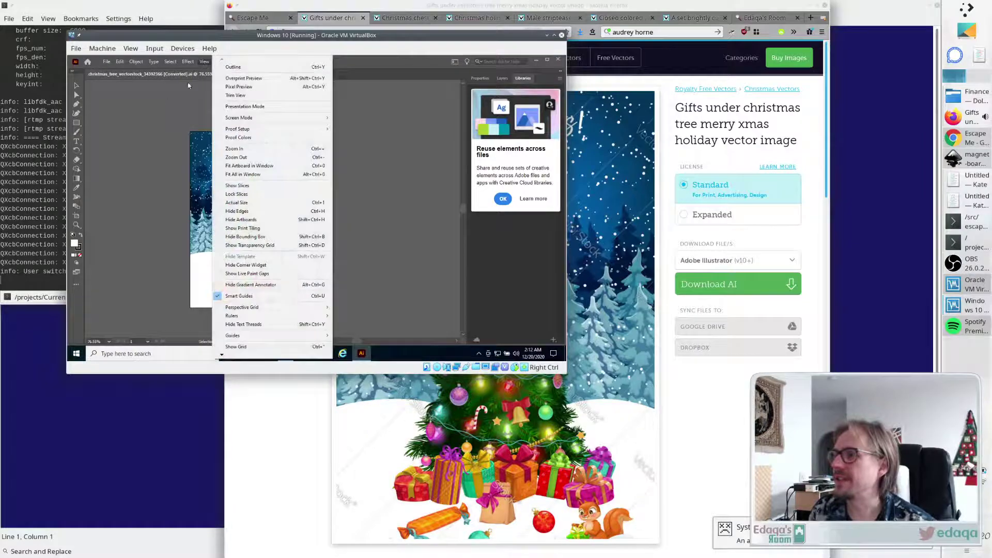
pyautogui.click(188, 62)
pyautogui.moveTo(577, 375); pyautogui.dragTo(724, 511)
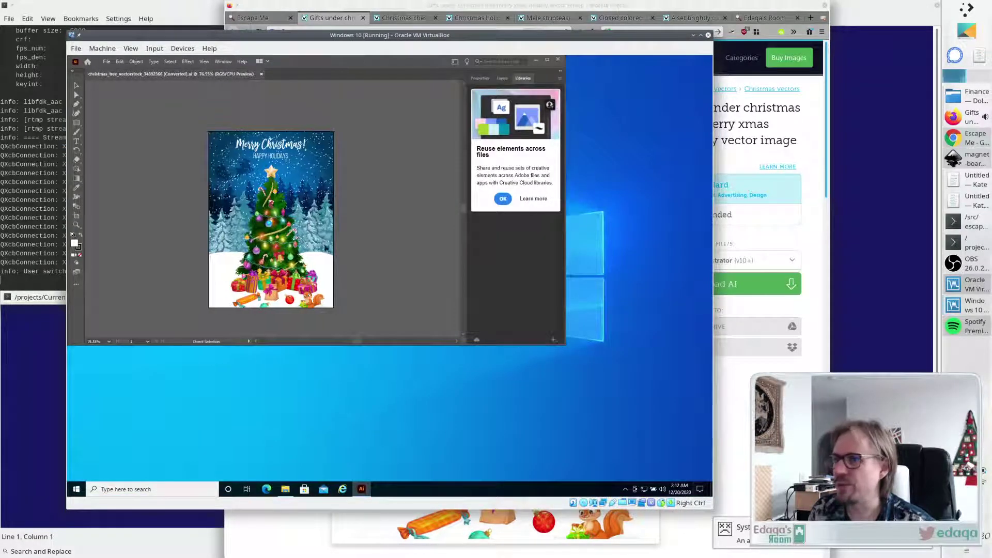
pyautogui.click(548, 61)
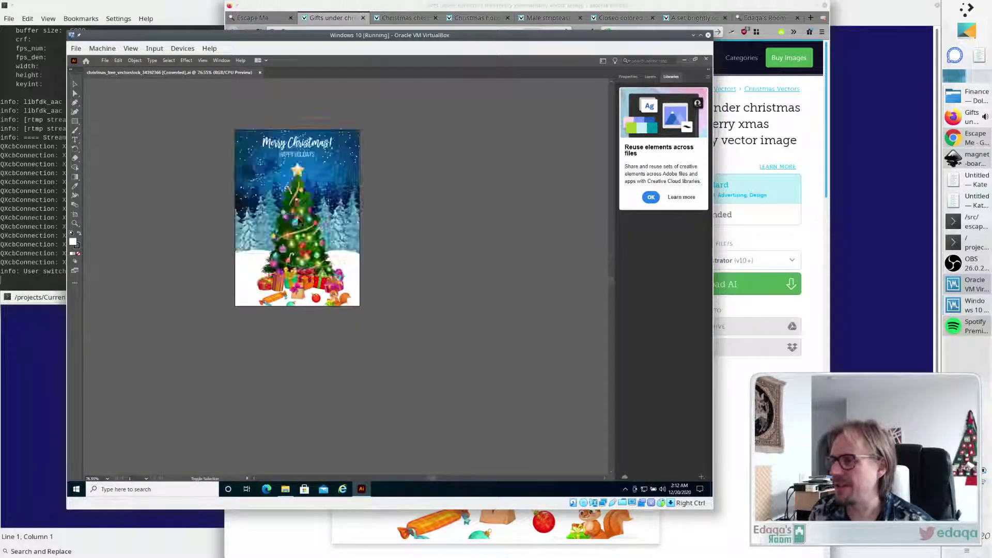
pyautogui.scroll(-5, 299, 220)
pyautogui.scroll(4, 332, 219)
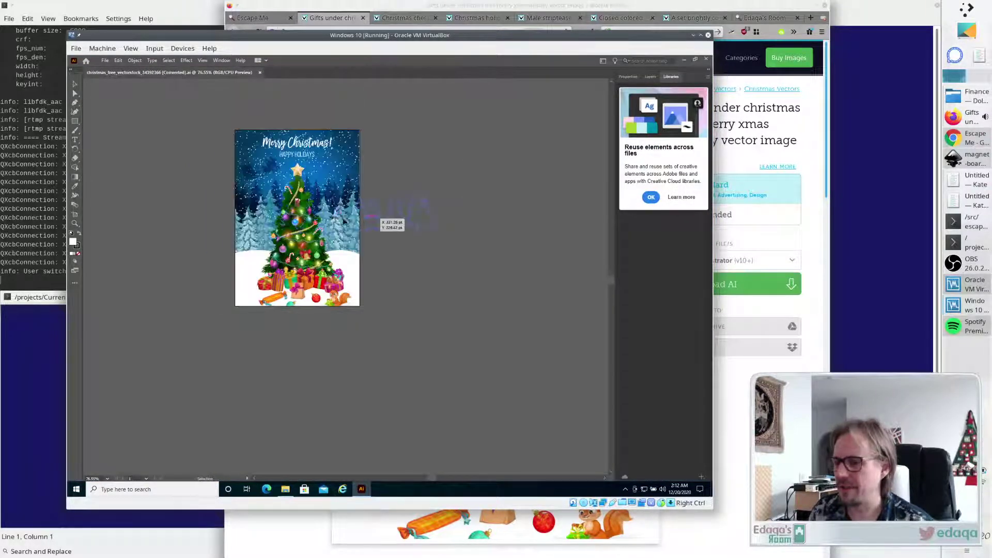
pyautogui.scroll(1, 366, 221)
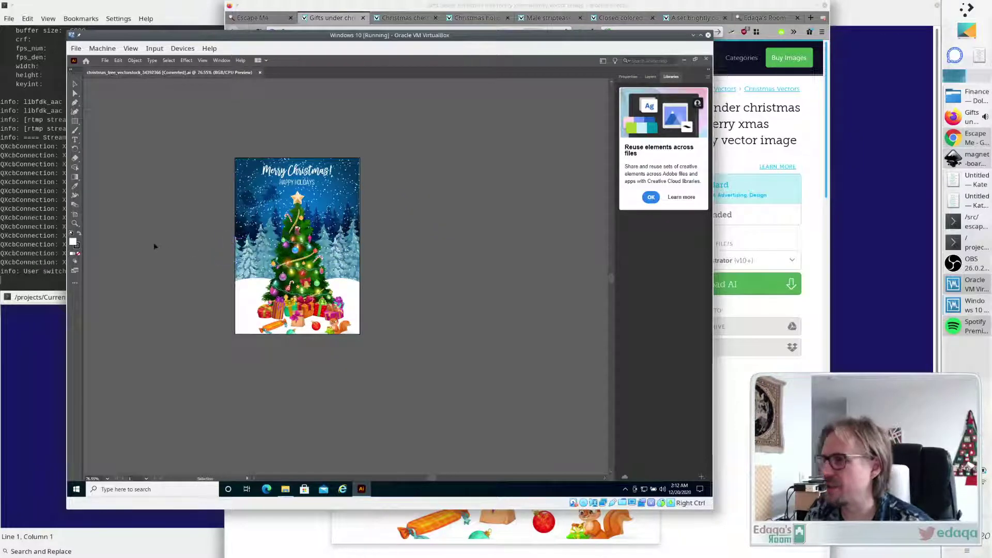
# Select all of the artwork in the Christmas tree document.
pyautogui.click(105, 61)
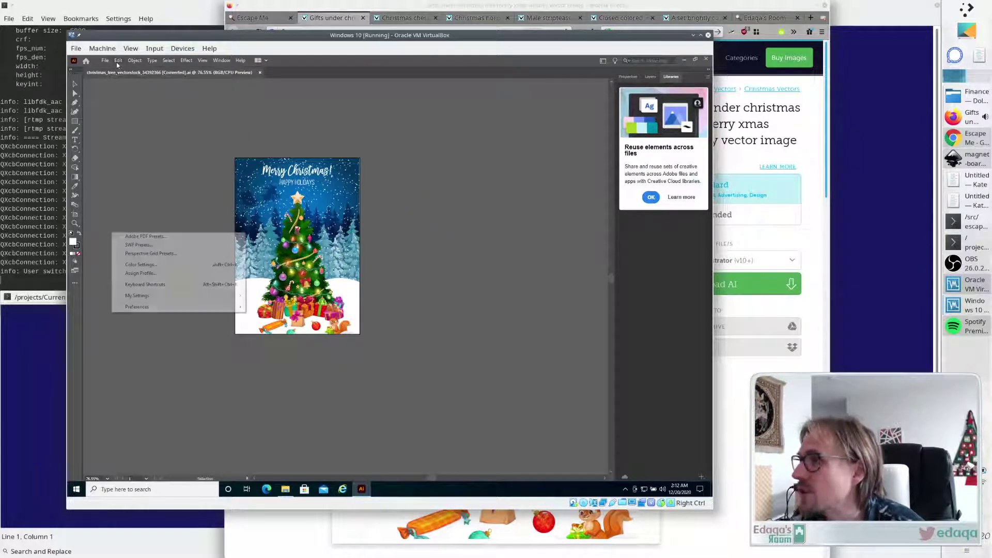
pyautogui.moveTo(121, 62)
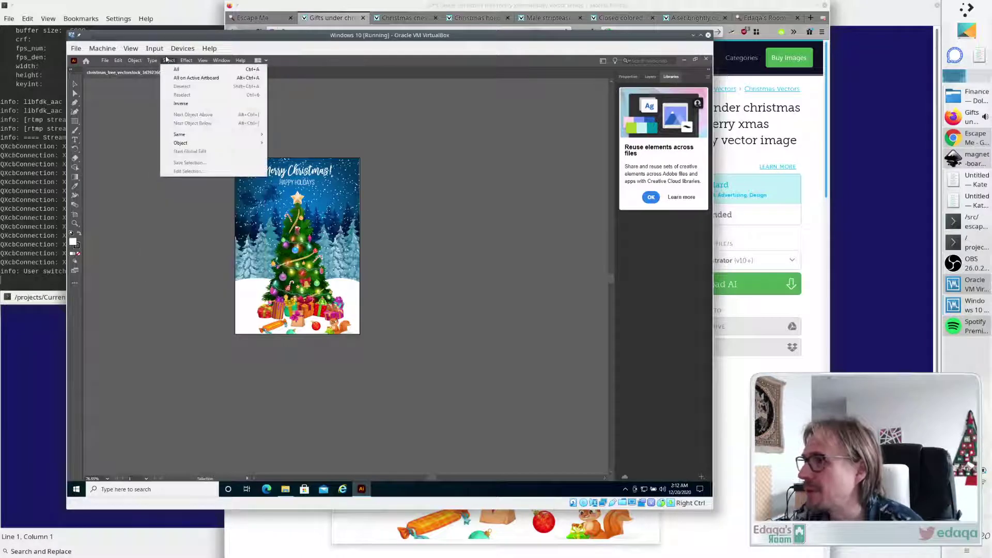
pyautogui.moveTo(186, 61)
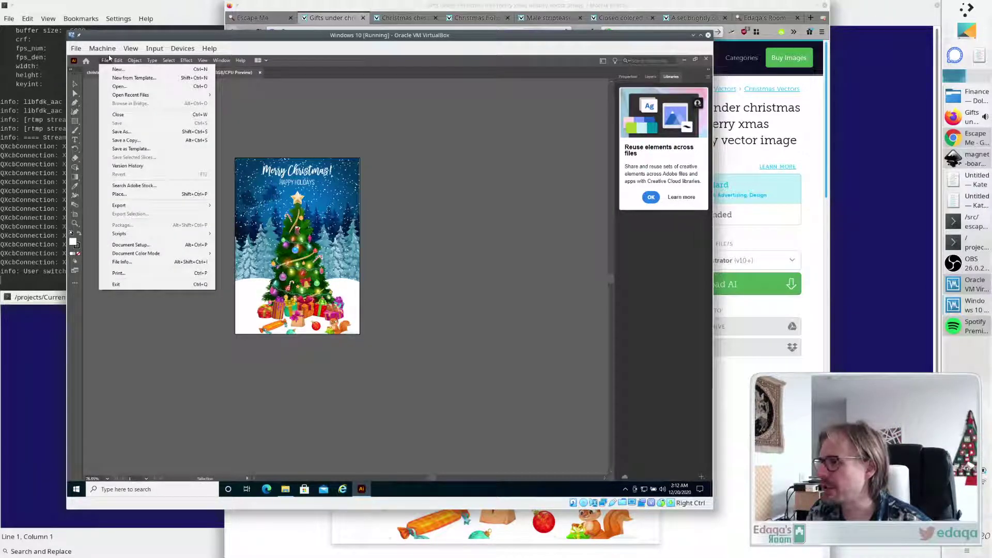
pyautogui.click(385, 149)
pyautogui.press('a')
pyautogui.hotkey('ctrl', 'a')
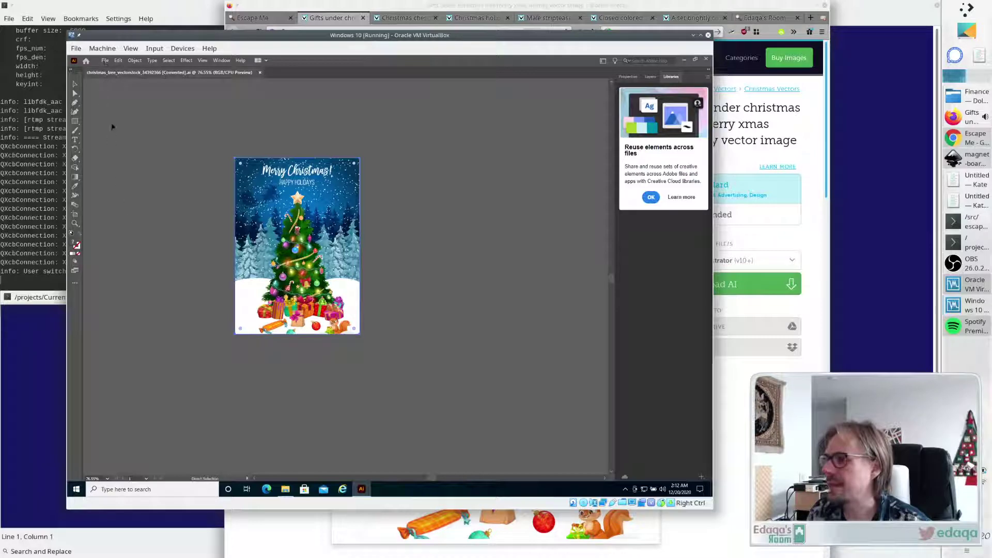
# Paste the clipboard contents into a new document made from the Web-Large preset and show that document's layers.
pyautogui.click(105, 60)
pyautogui.click(116, 70)
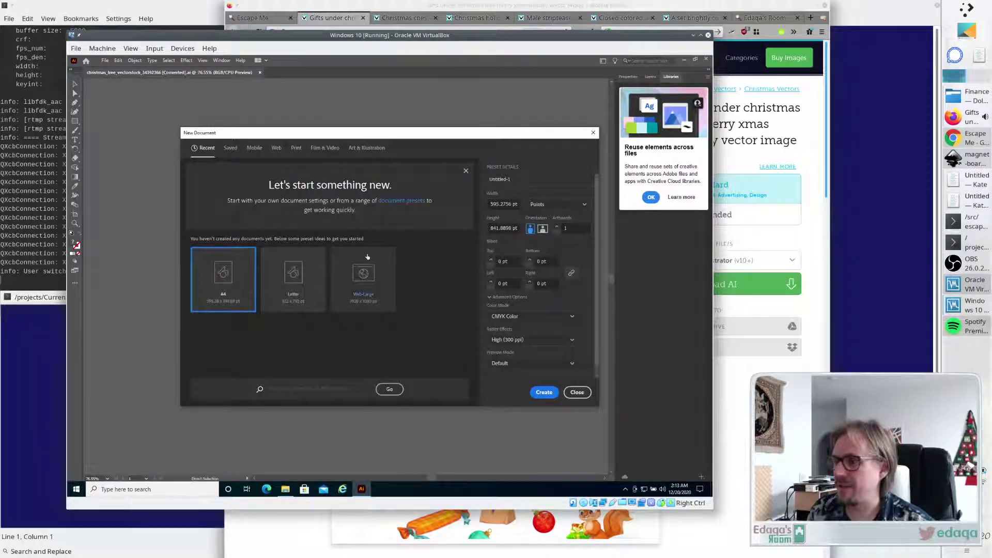
pyautogui.click(364, 277)
pyautogui.click(544, 393)
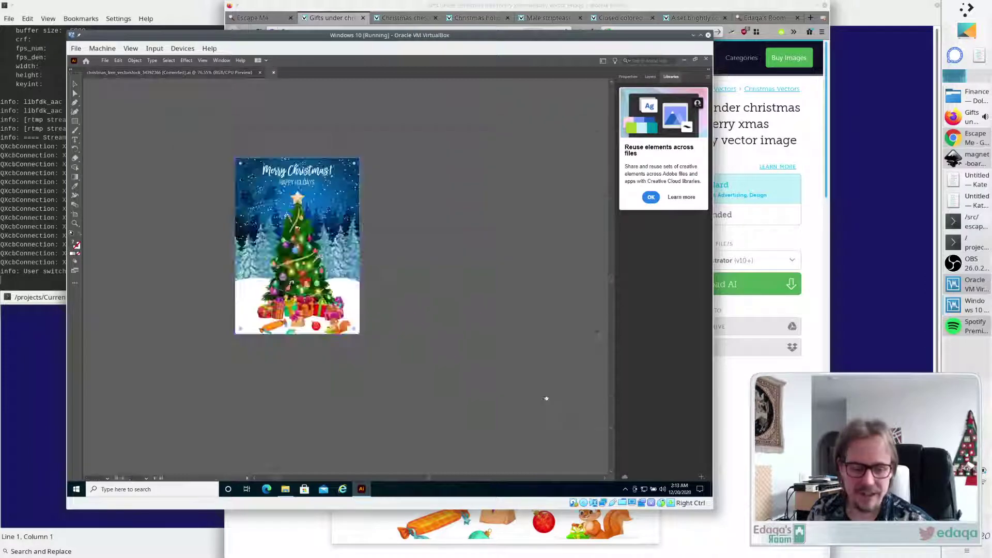
pyautogui.hotkey('ctrl', 'v')
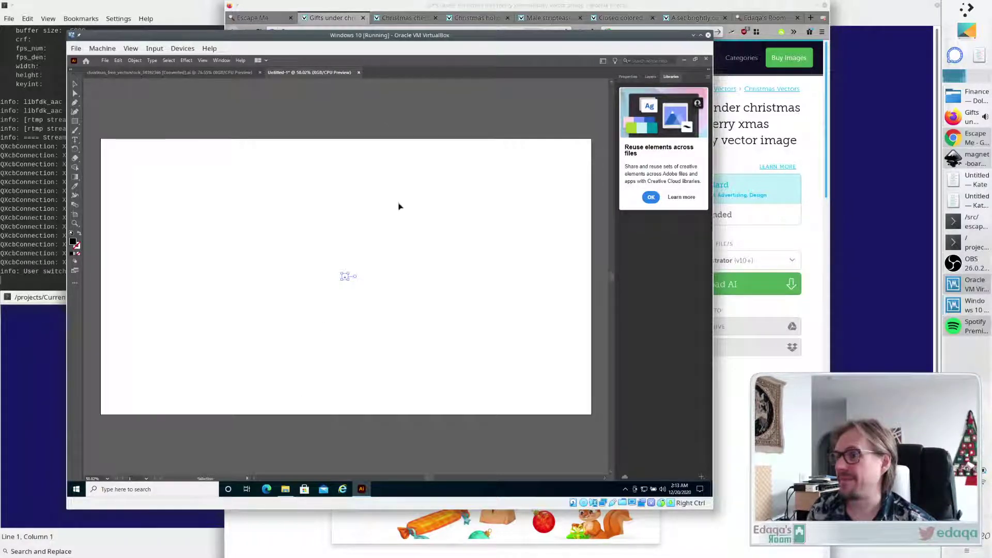
pyautogui.click(652, 77)
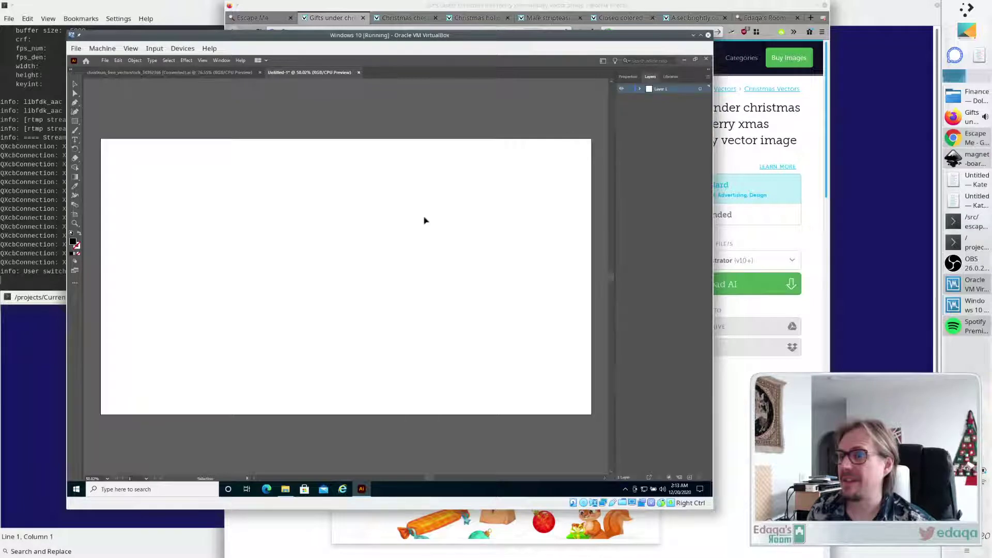
# Close the untitled document without saving its changes.
pyautogui.scroll(-1, 335, 293)
pyautogui.scroll(1, 336, 292)
pyautogui.hscroll(1, 336, 292)
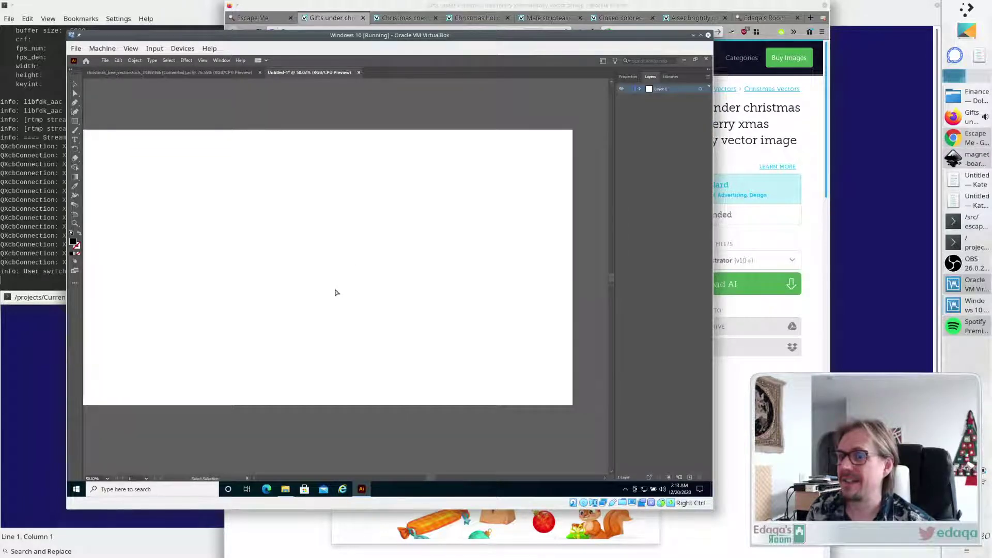
pyautogui.hscroll(1, 335, 292)
pyautogui.hscroll(-2, 336, 292)
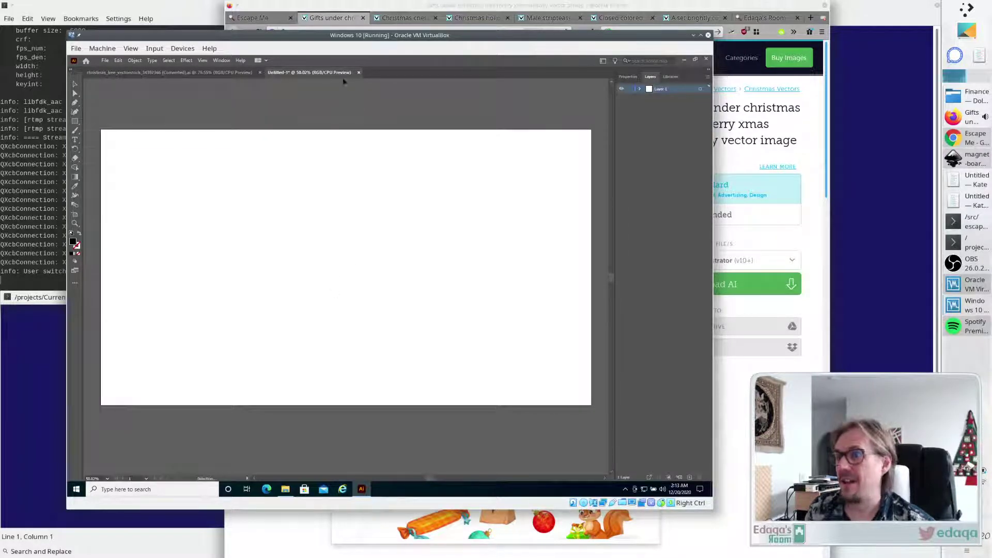
pyautogui.click(358, 73)
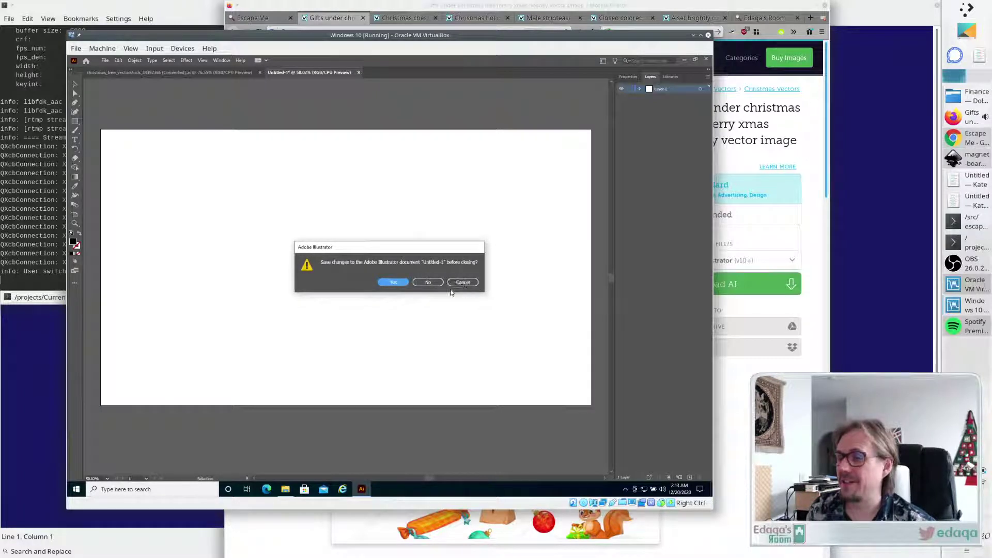
pyautogui.click(427, 282)
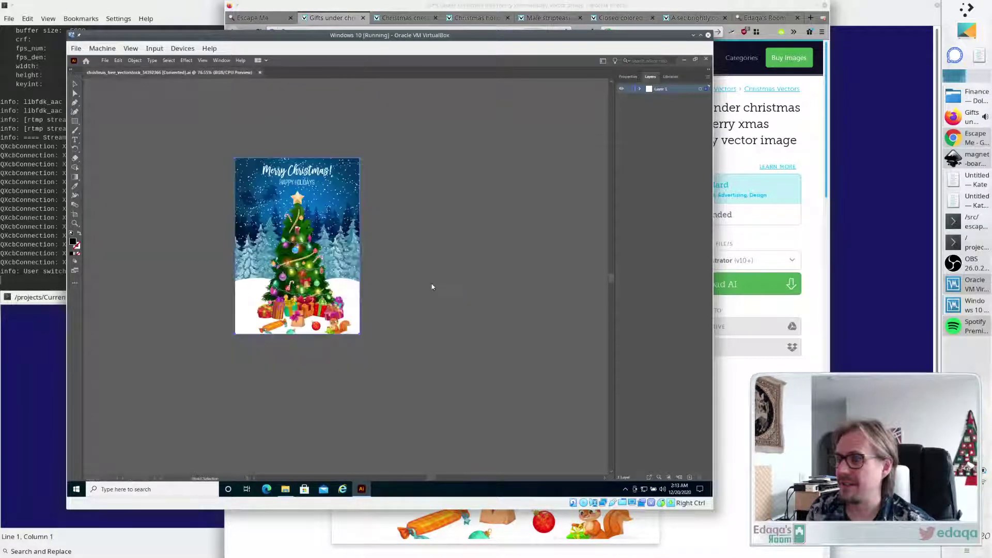
# Save a copy of the Christmas tree document as an Adobe Illustrator file named christmas_tree_vectorstock_34392366-2, accepting the default Illustrator options.
pyautogui.click(105, 60)
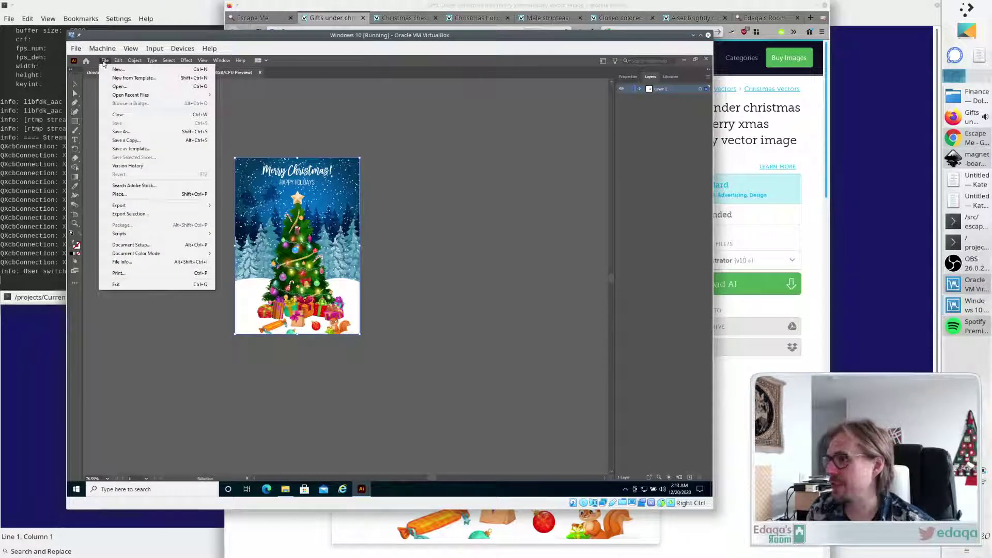
pyautogui.moveTo(115, 62)
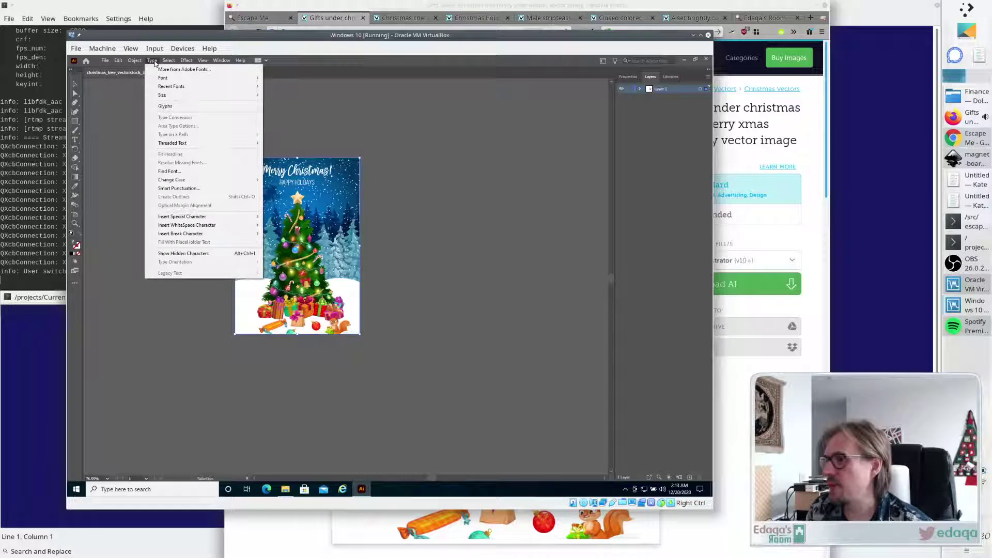
pyautogui.moveTo(201, 61)
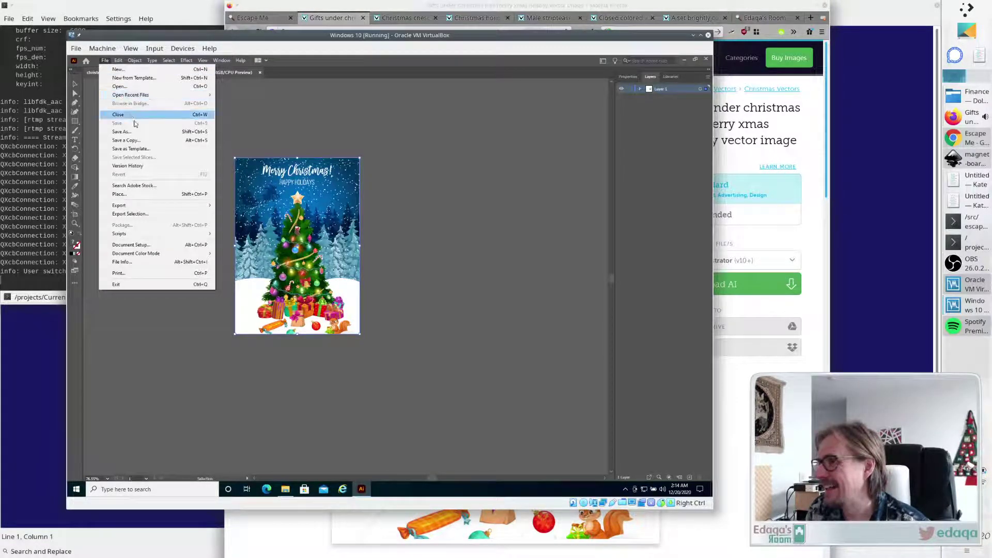
pyautogui.click(160, 144)
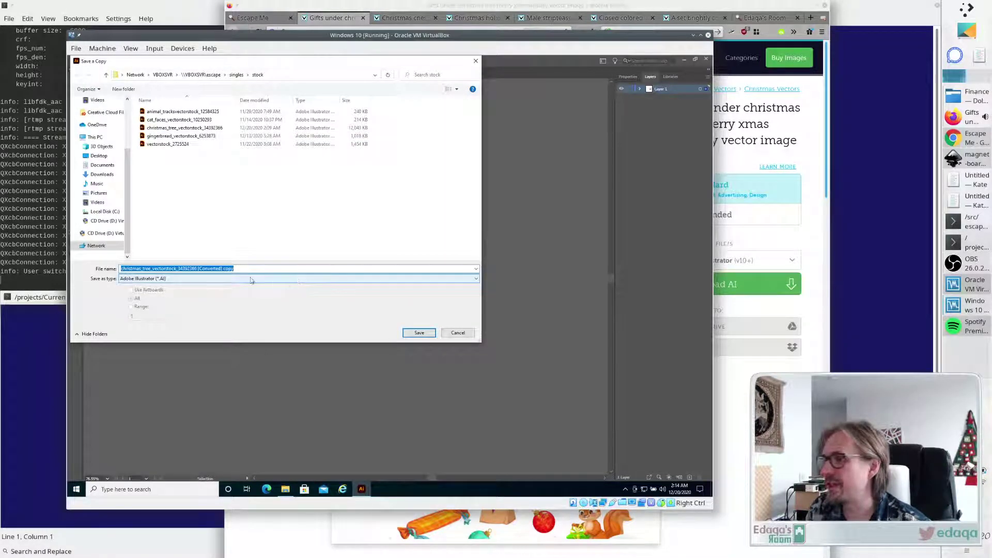
pyautogui.click(221, 269)
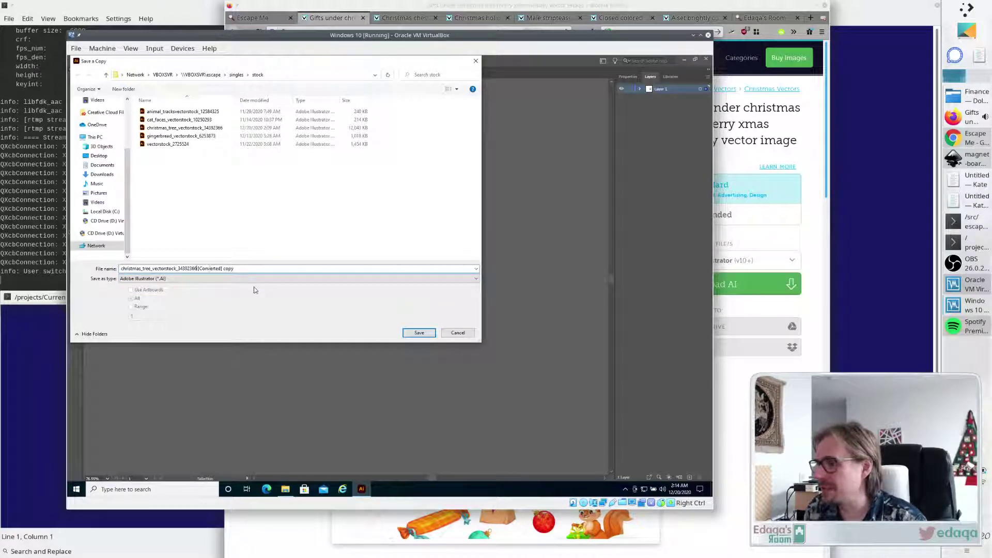
pyautogui.press('Delete')
pyautogui.write('-2')
pyautogui.hotkey('shift', 'End')
pyautogui.write('2')
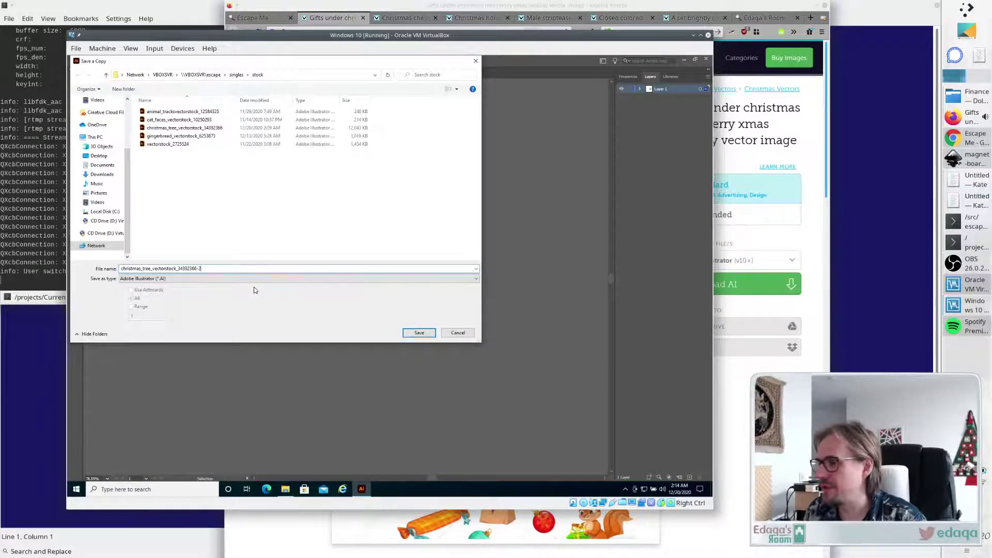
pyautogui.press('Return')
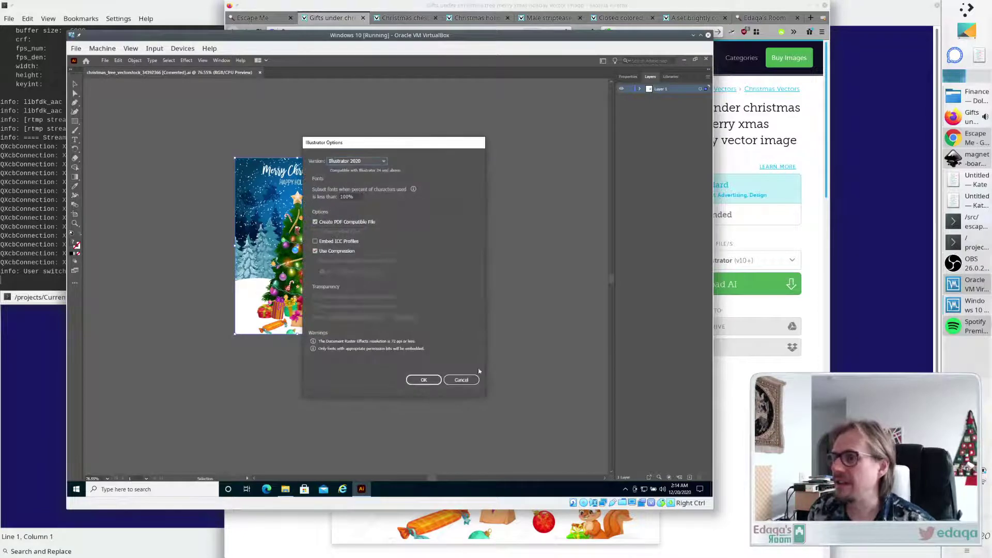
pyautogui.click(419, 382)
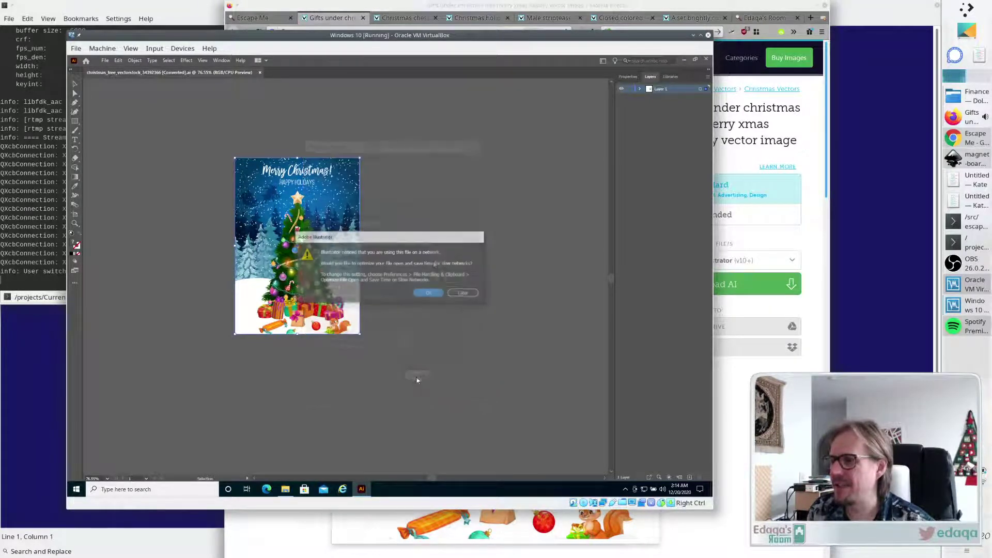
pyautogui.click(433, 293)
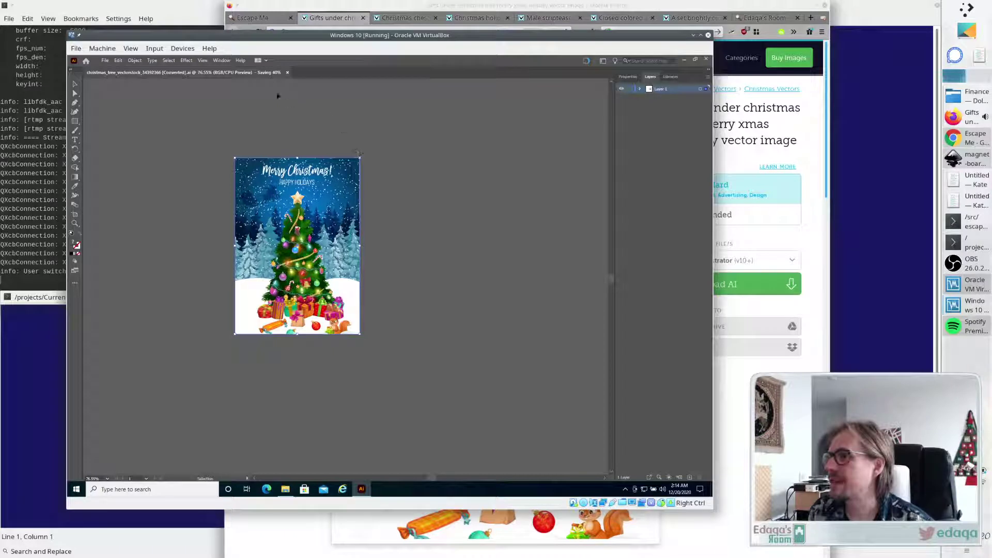
# Expand Layer 1 and its clip group, hide the clipping path and deselect the artwork.
pyautogui.click(640, 91)
pyautogui.click(648, 98)
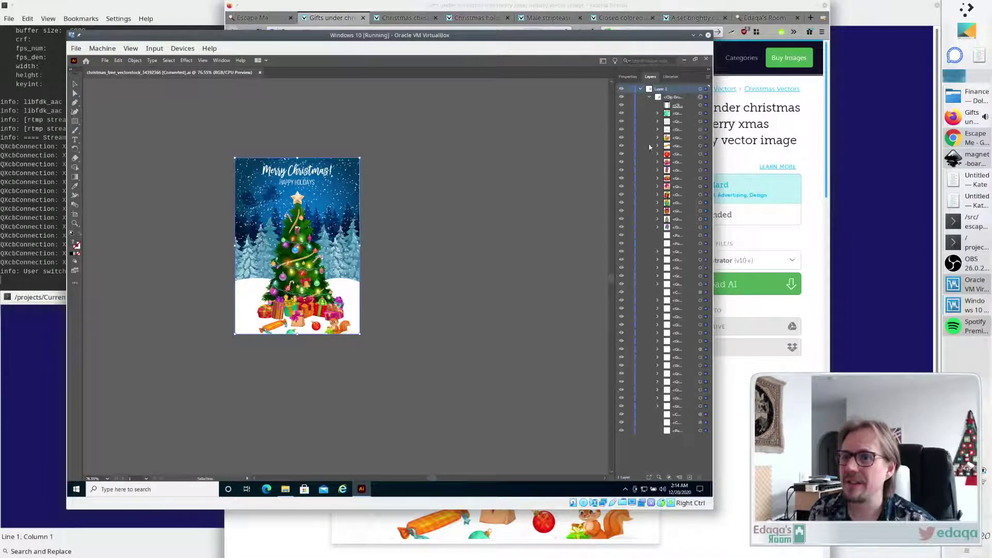
pyautogui.click(622, 105)
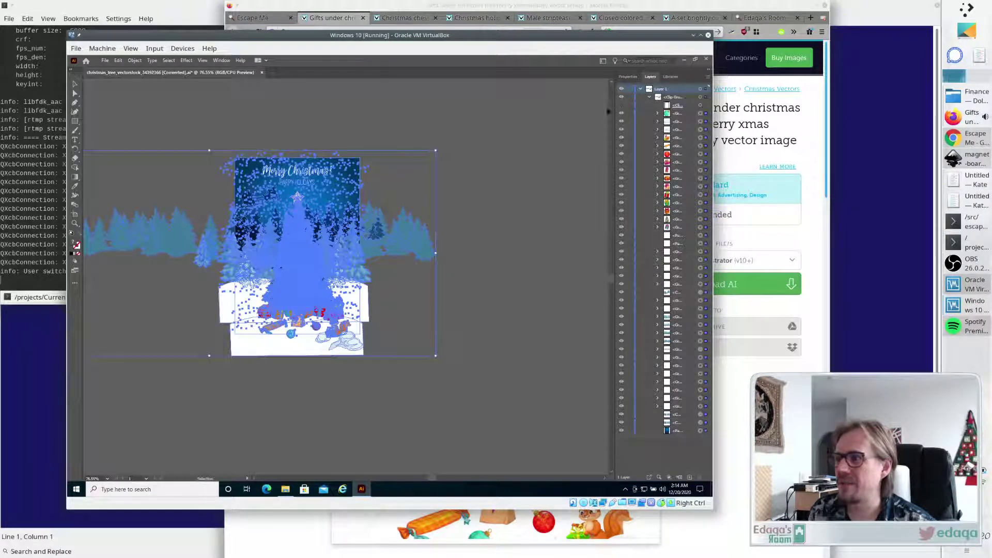
pyautogui.click(278, 109)
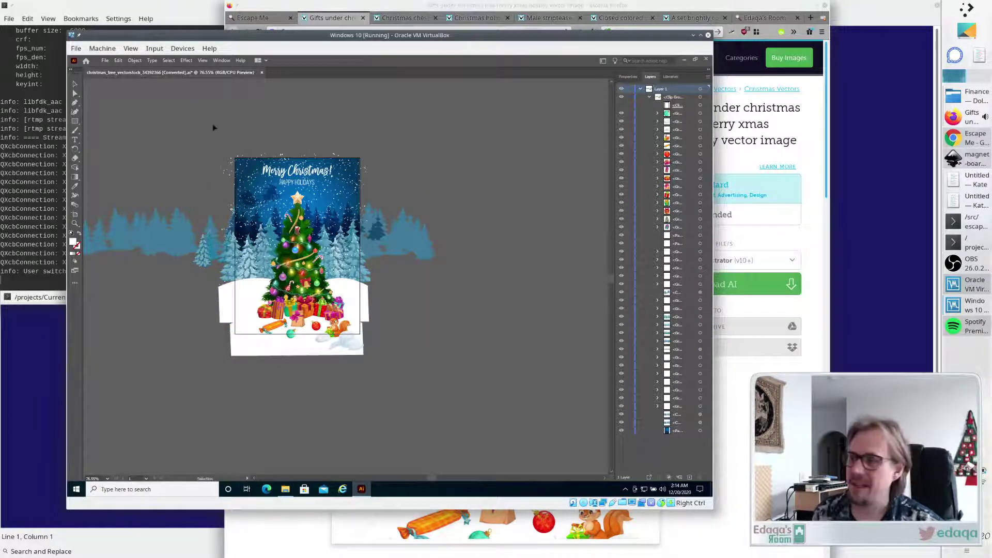
# Try to delete the blue background trees that extend beyond the artboard, and undo the deletion.
pyautogui.moveTo(219, 133); pyautogui.dragTo(184, 312)
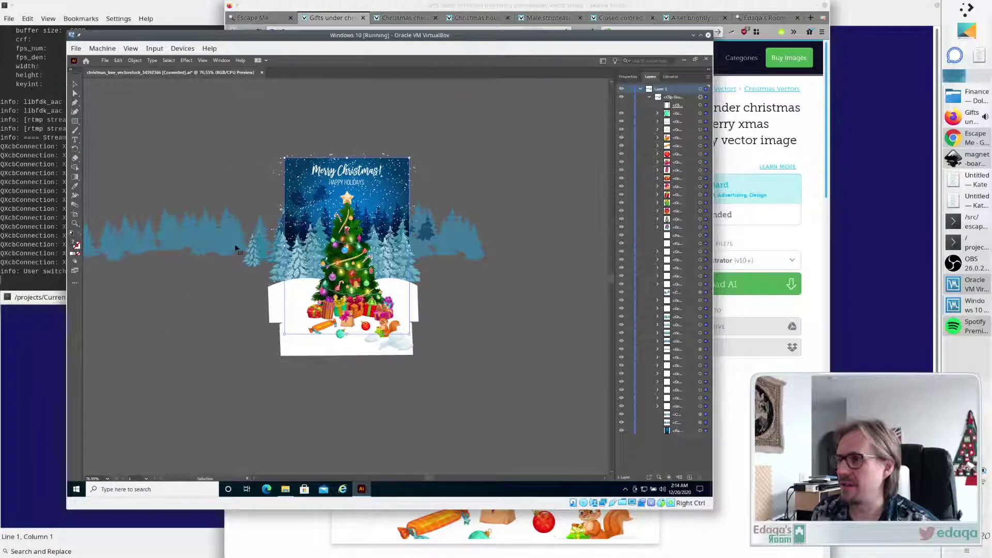
pyautogui.click(186, 429)
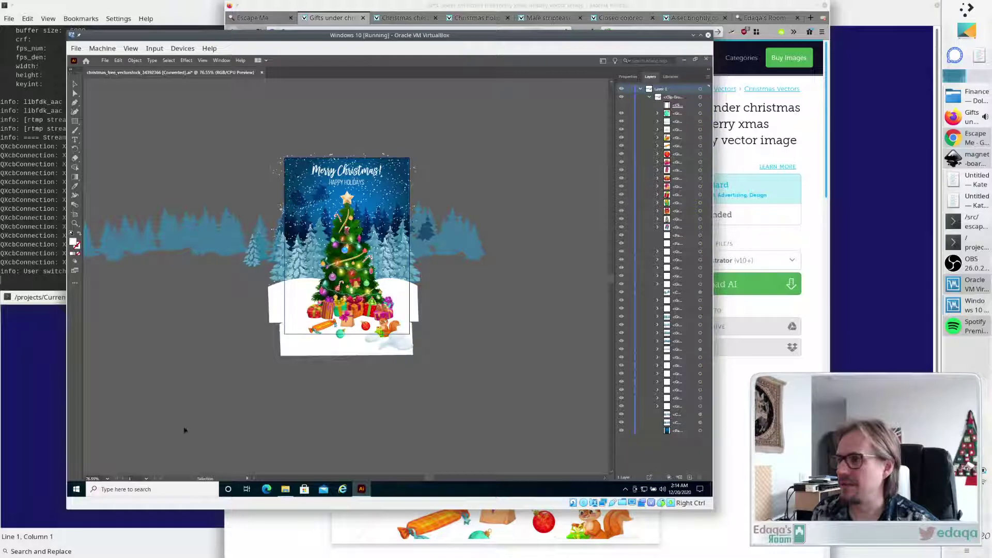
pyautogui.click(190, 228)
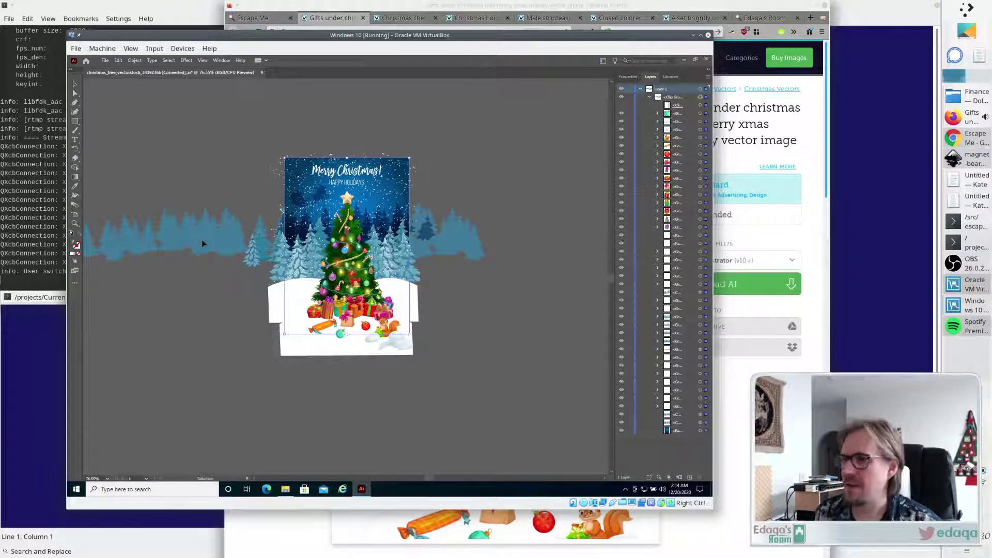
pyautogui.press('Delete')
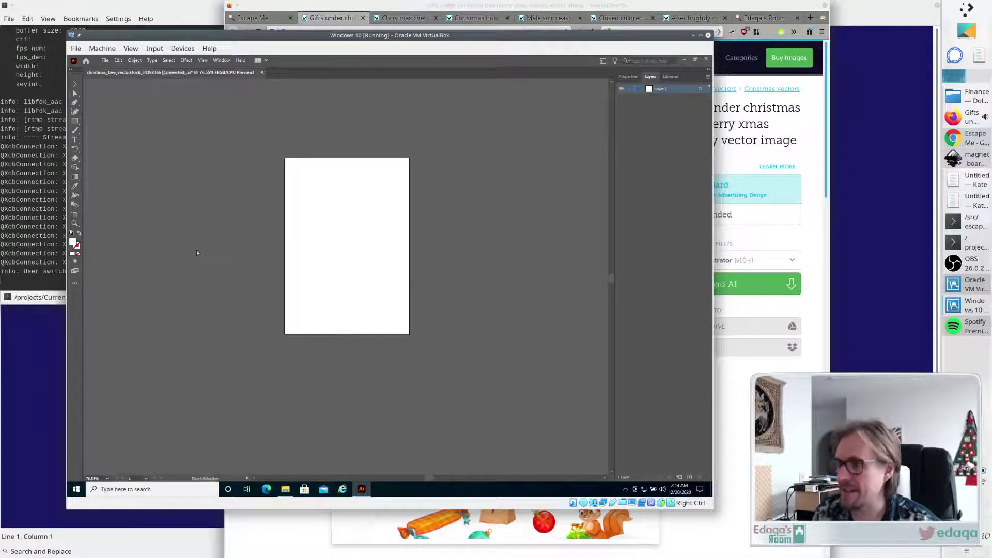
pyautogui.hotkey('ctrl', 'z')
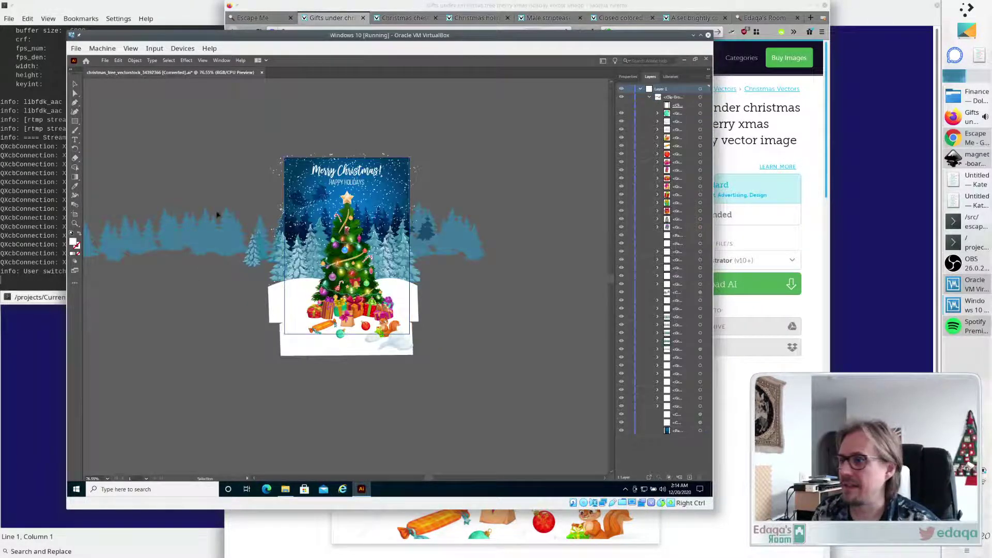
# Isolate the clip group for editing its individual objects.
pyautogui.click(221, 246)
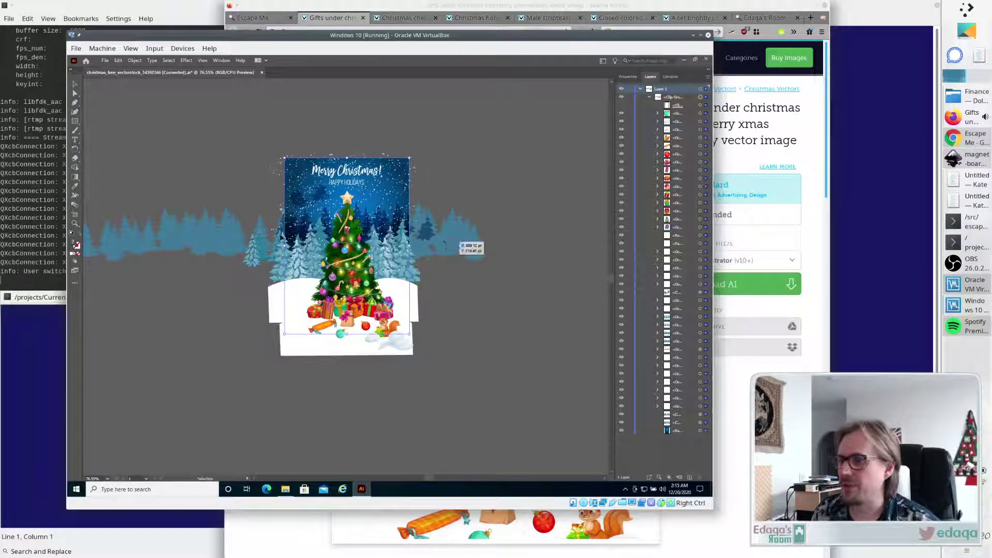
pyautogui.doubleClick(195, 237)
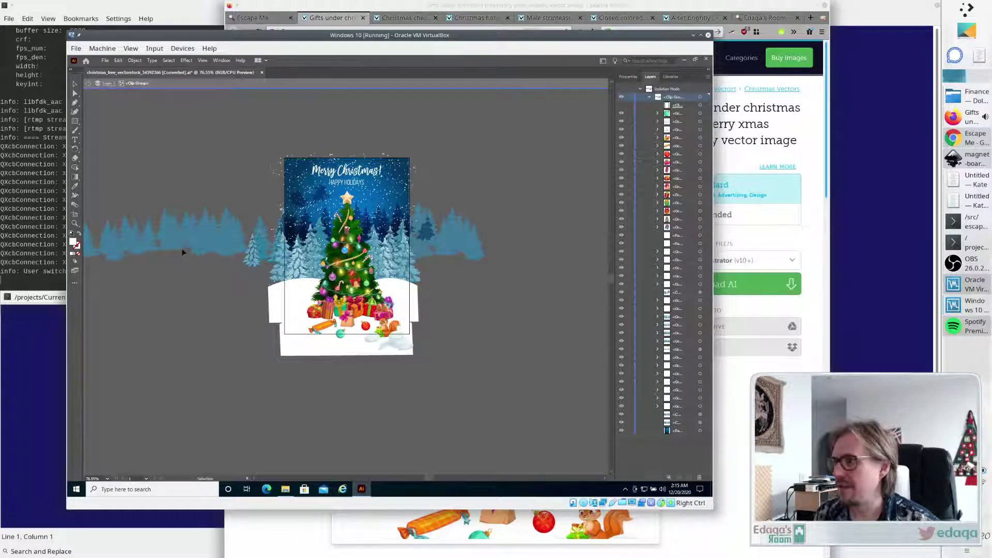
# Delete the blue row of background trees inside the isolated clip group, and undo that deletion.
pyautogui.click(185, 244)
pyautogui.press('Delete')
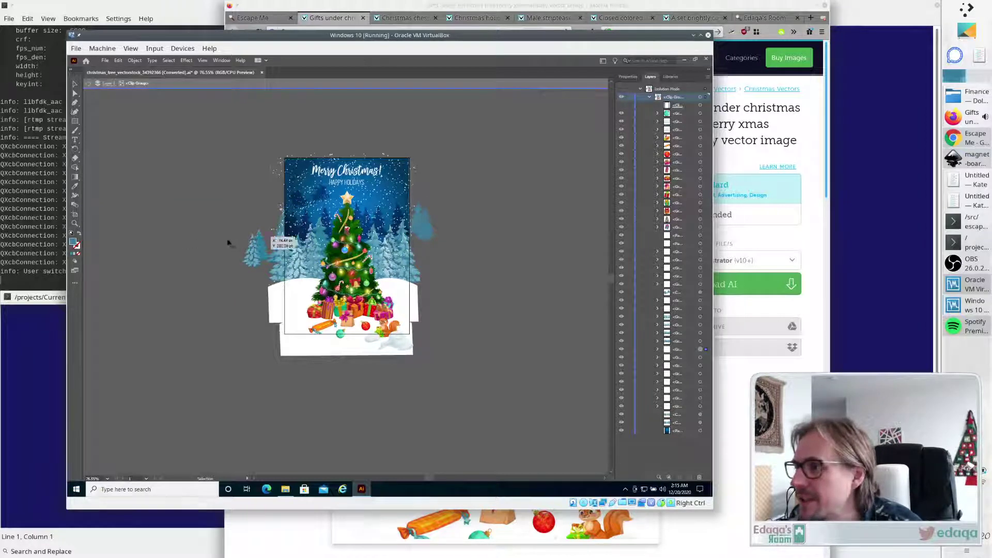
pyautogui.hotkey('ctrl', 'z')
pyautogui.click(511, 297)
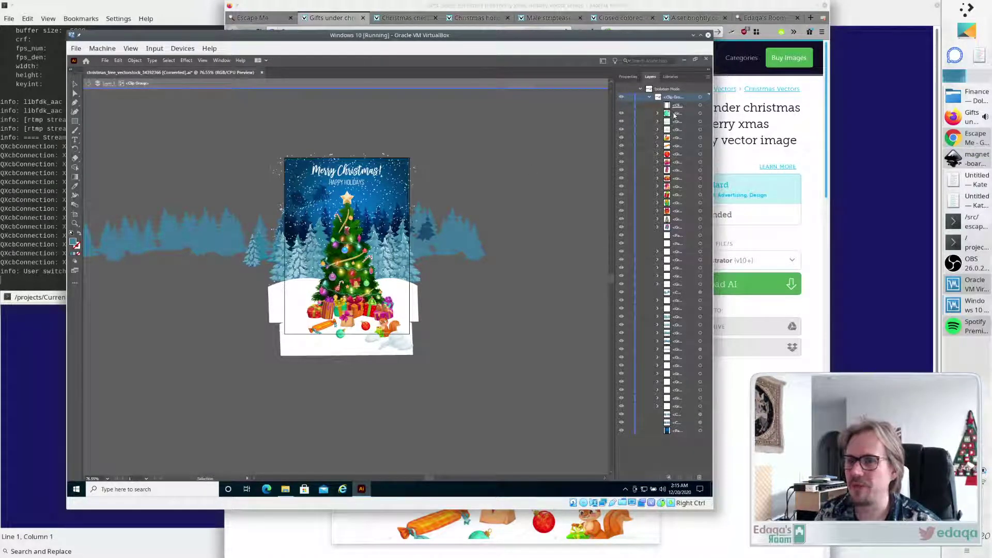
# Hide the clip group's first three artwork sublayers, the night sky background and the sublayers just above it, including the dark forest.
pyautogui.click(338, 251)
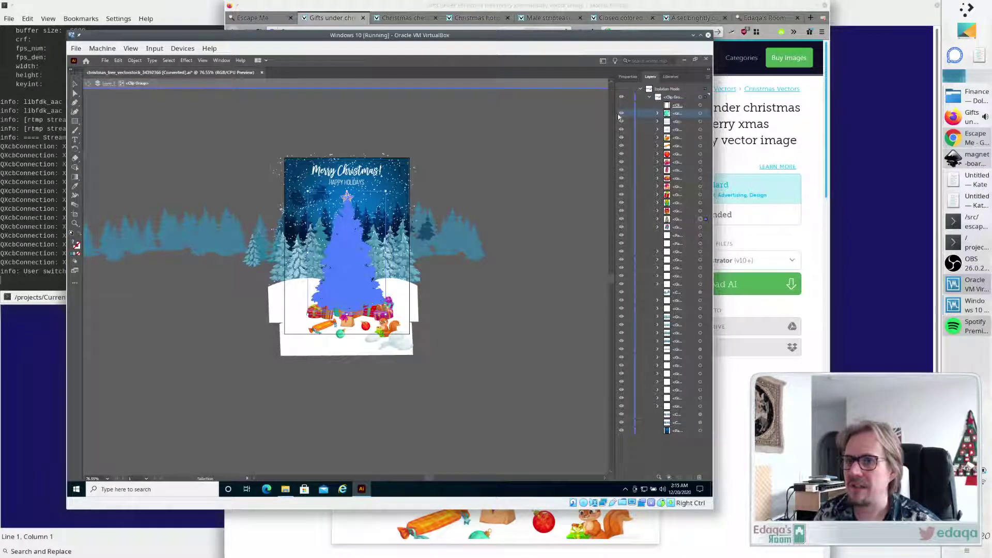
pyautogui.moveTo(623, 115); pyautogui.dragTo(622, 165)
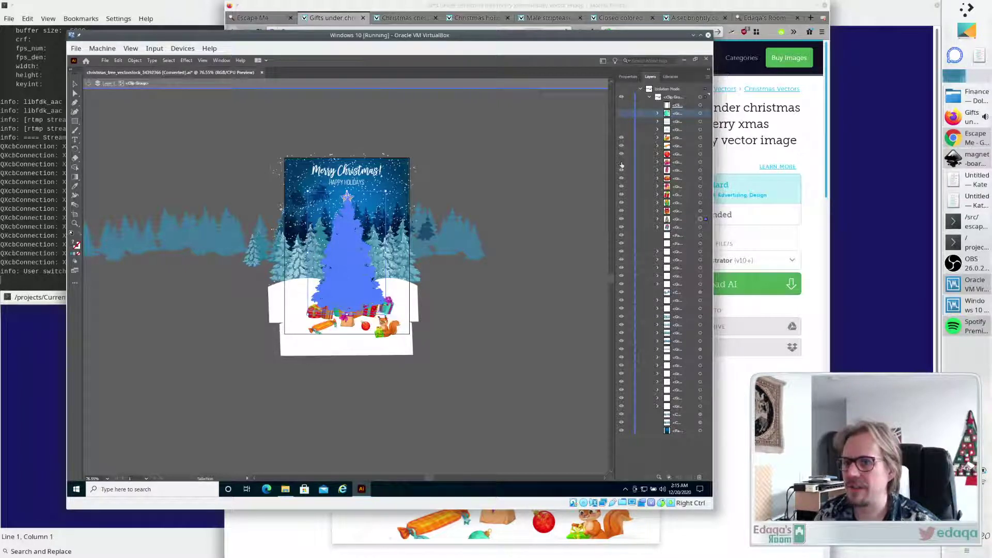
pyautogui.click(621, 430)
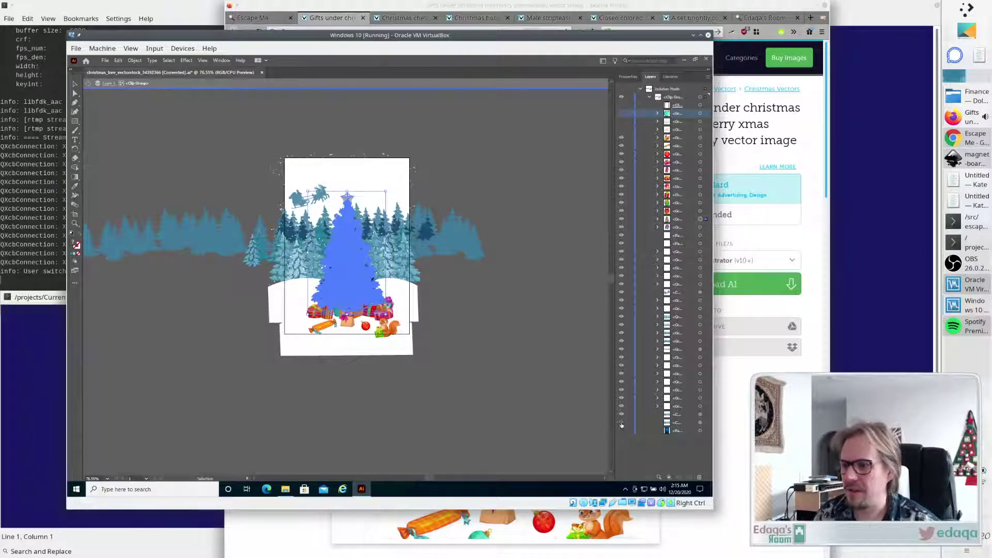
pyautogui.click(621, 423)
pyautogui.click(622, 414)
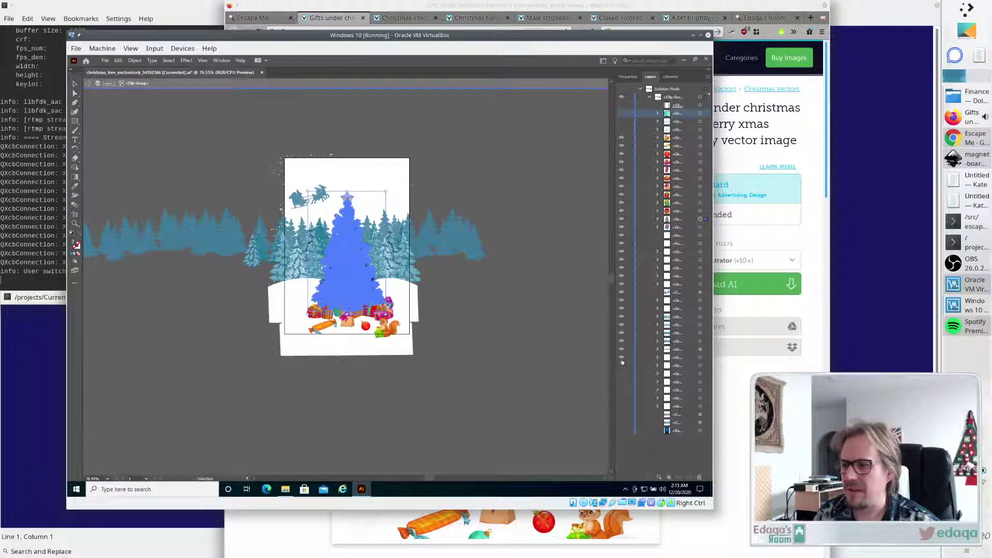
pyautogui.click(622, 357)
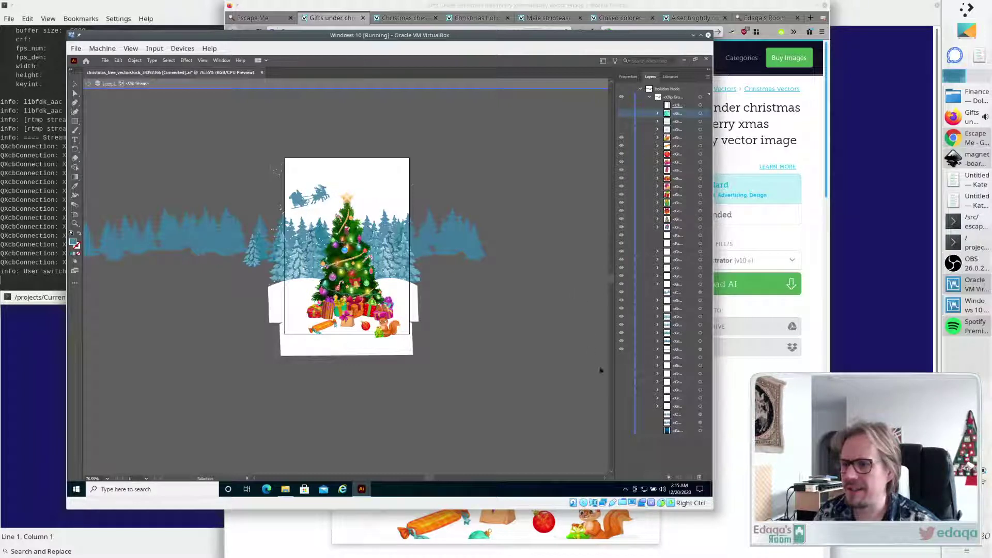
# Hide the wide blue row of trees and the snowy fir trees behind the Christmas tree.
pyautogui.click(622, 349)
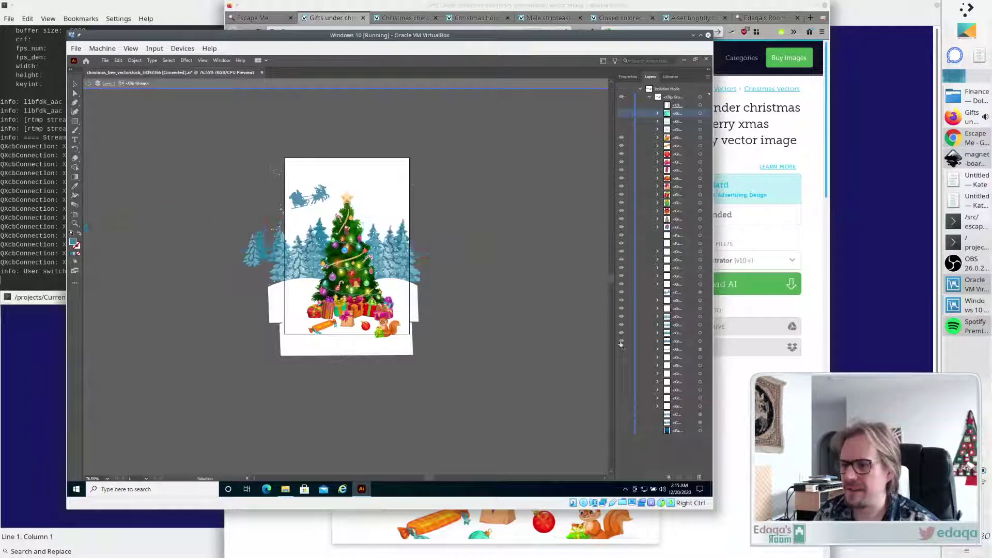
pyautogui.click(622, 341)
pyautogui.click(622, 332)
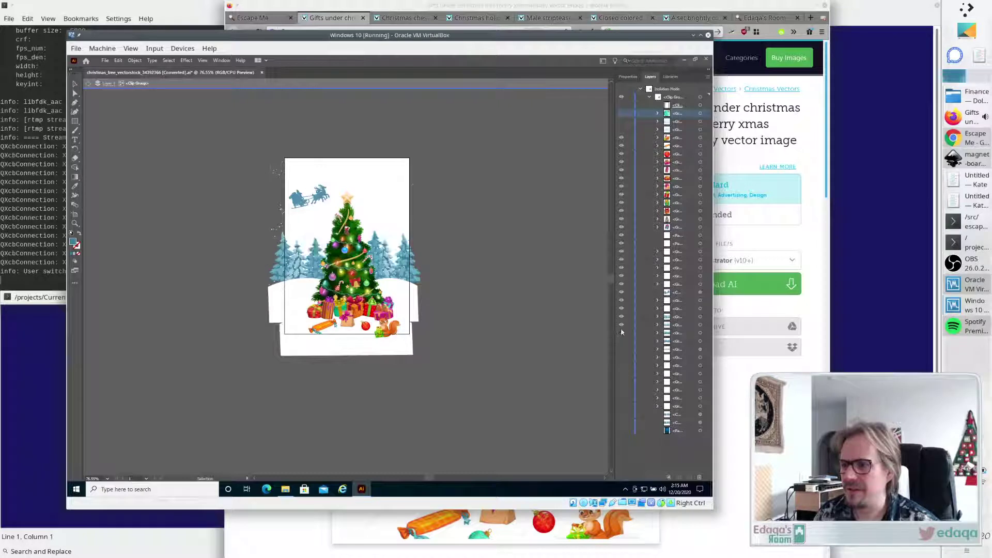
pyautogui.click(621, 324)
pyautogui.click(622, 316)
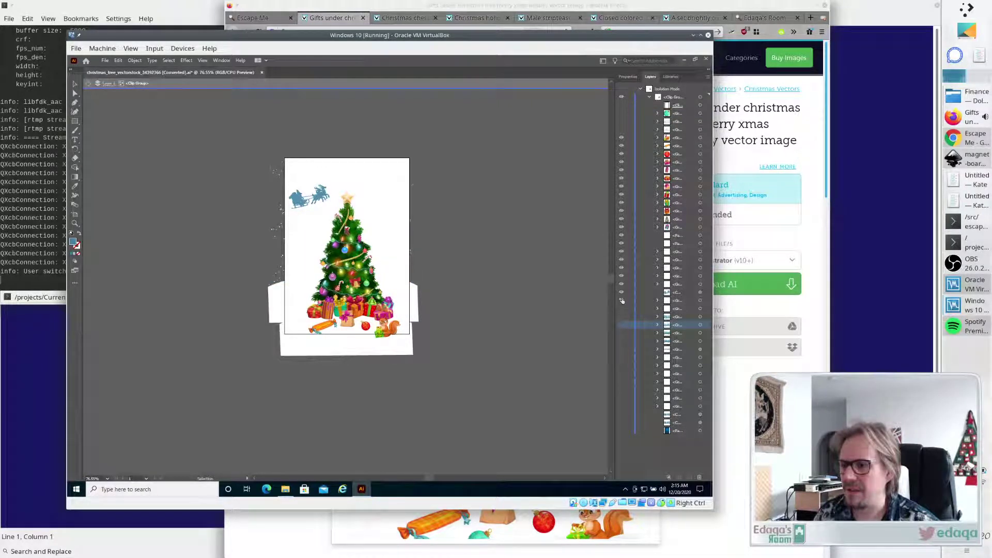
# Hide the remaining background sublayers, including the Santa sleigh silhouette and the white snow ground shapes around the tree.
pyautogui.click(621, 292)
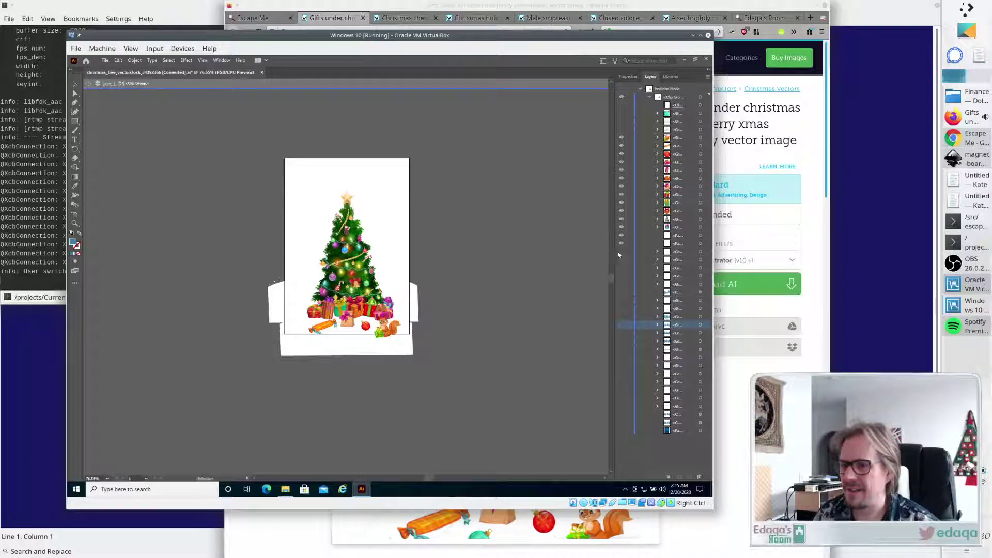
pyautogui.click(622, 244)
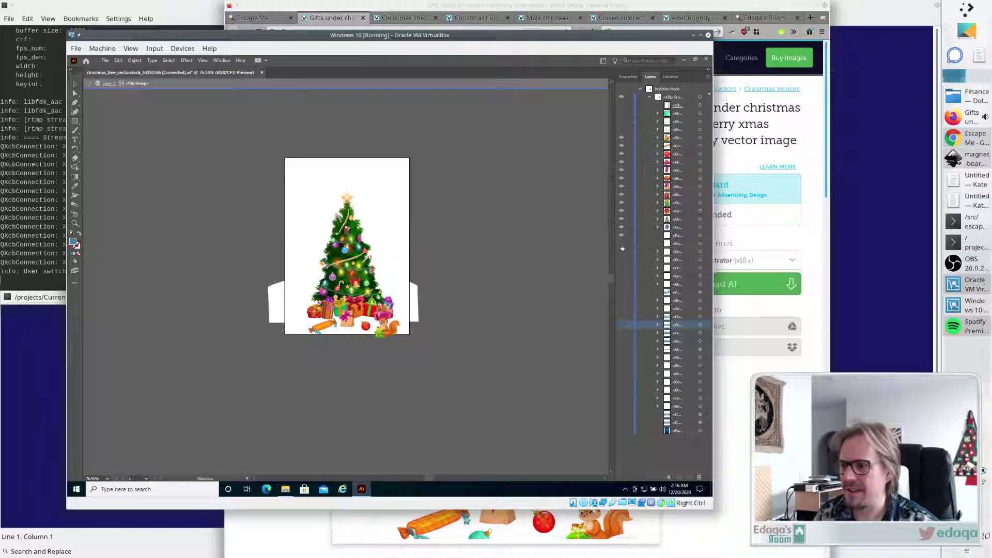
pyautogui.click(621, 244)
pyautogui.click(622, 244)
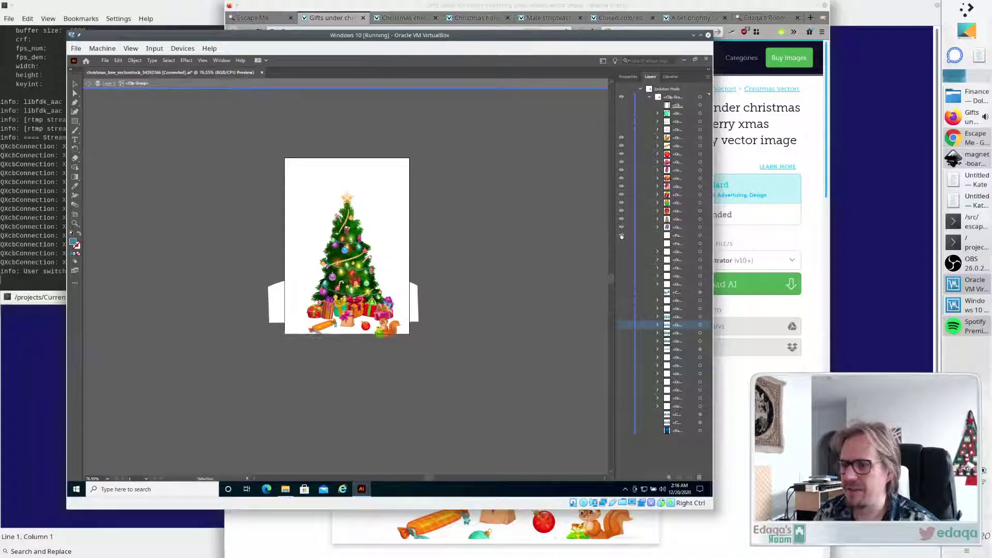
pyautogui.click(622, 236)
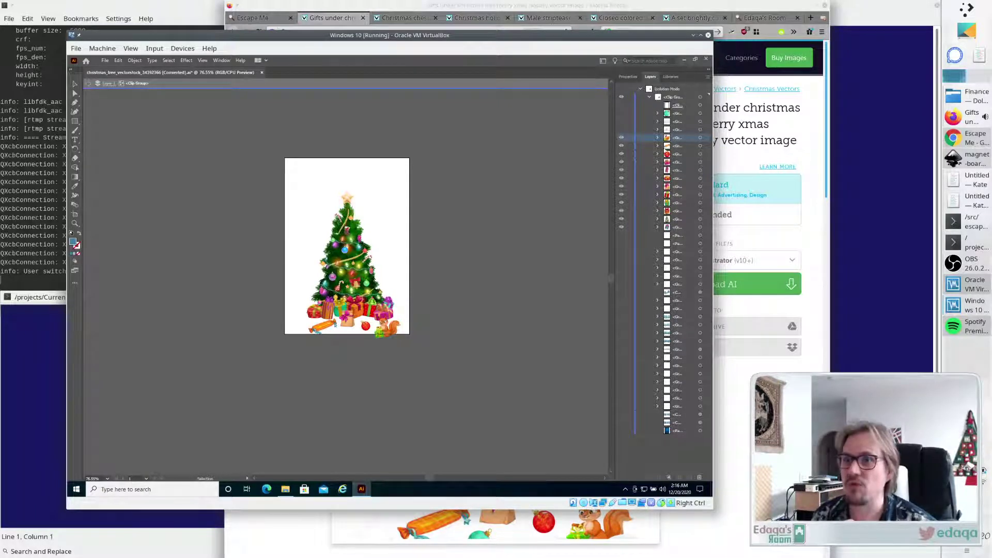
# Delete the squirrel, the wrapped candy and the red bauble groups in front of the gifts.
pyautogui.click(707, 78)
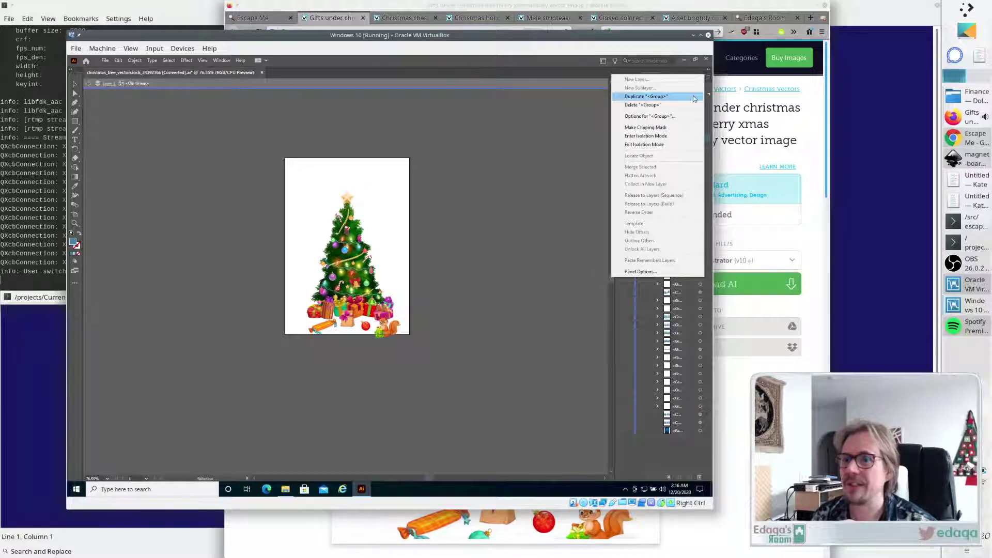
pyautogui.click(687, 136)
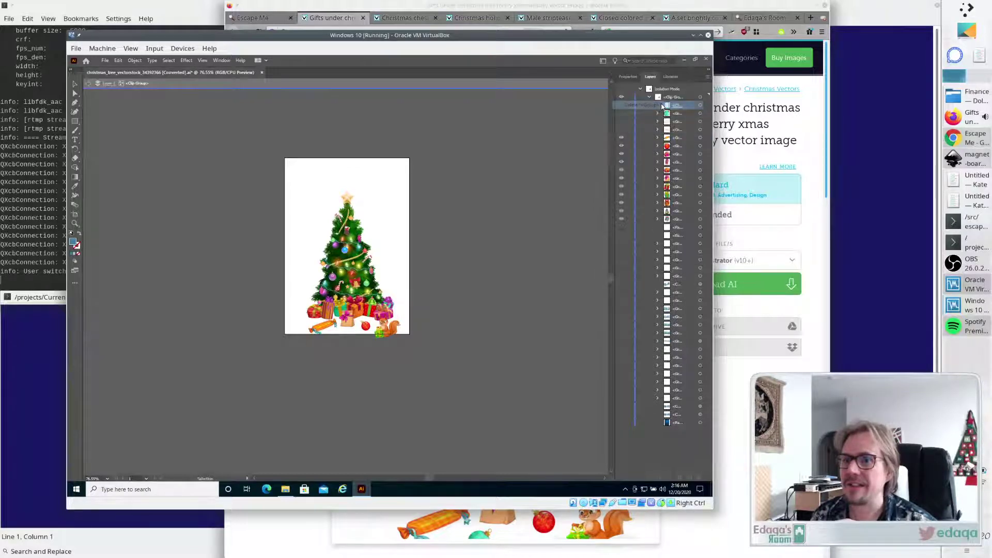
pyautogui.click(682, 137)
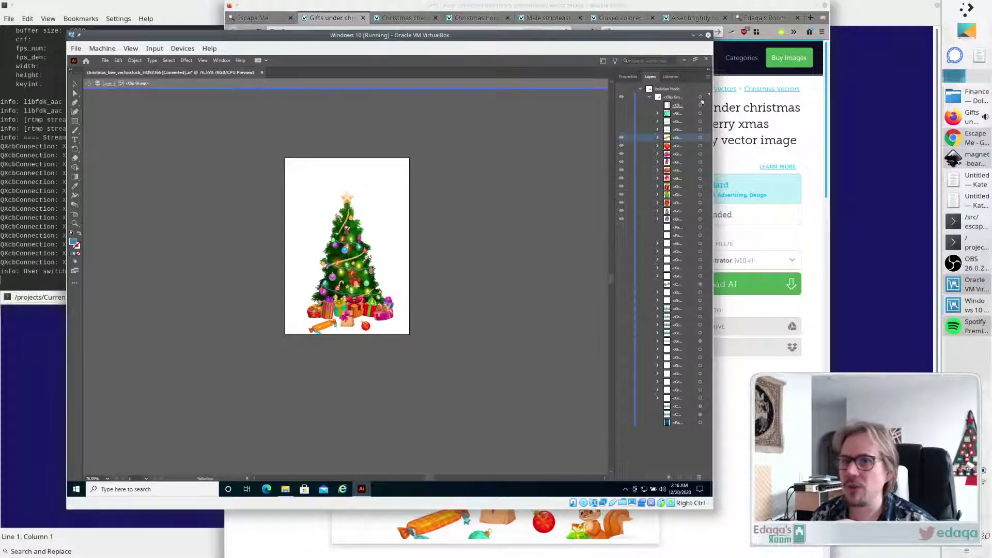
pyautogui.click(708, 78)
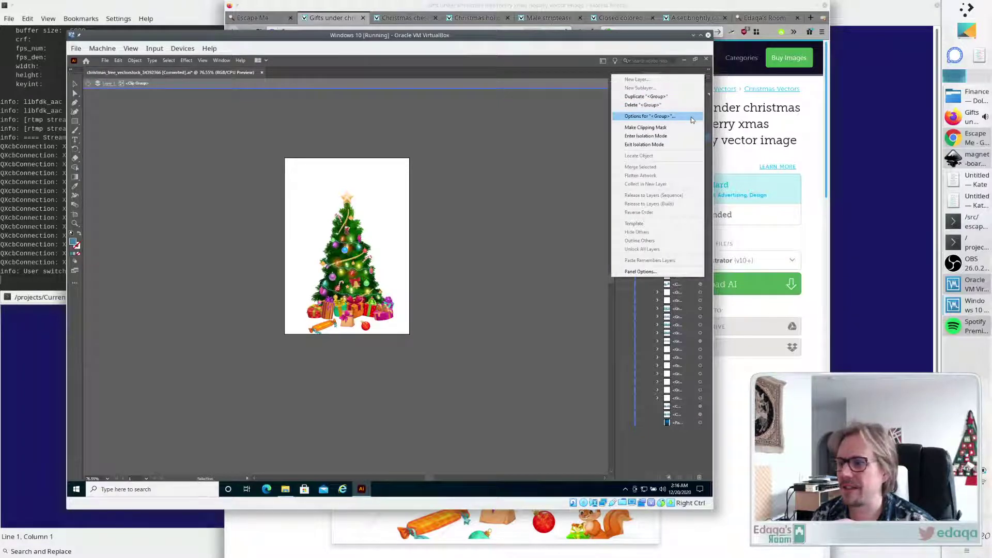
pyautogui.click(665, 106)
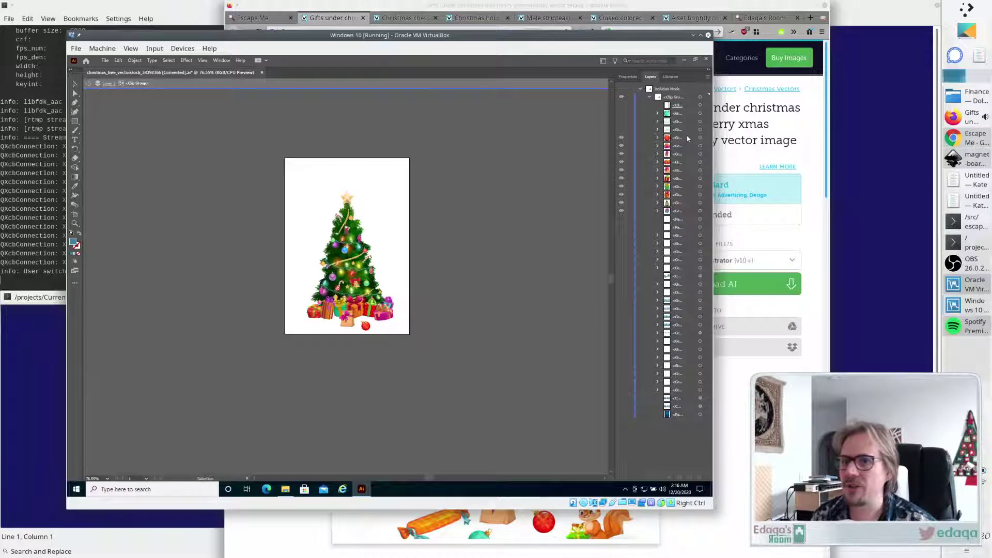
pyautogui.click(708, 78)
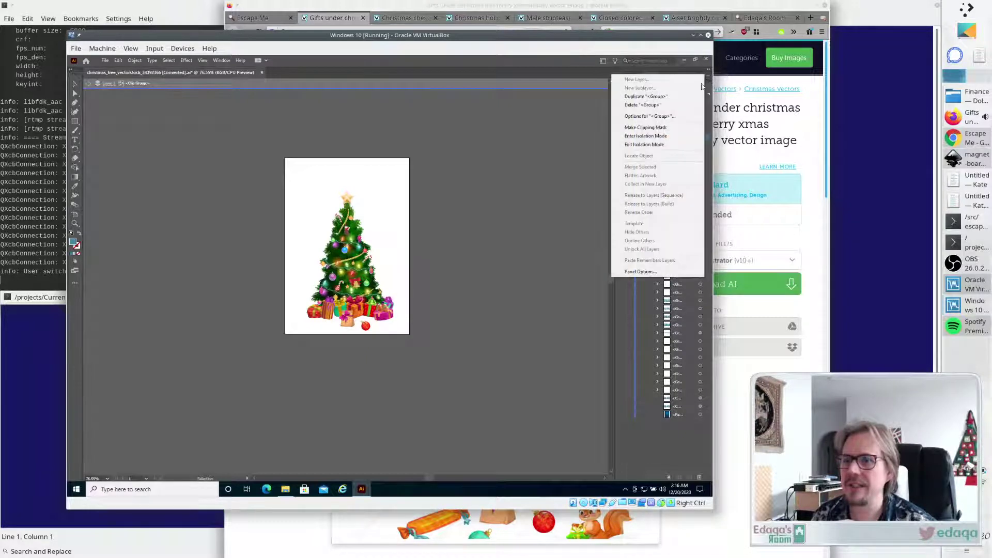
pyautogui.click(645, 136)
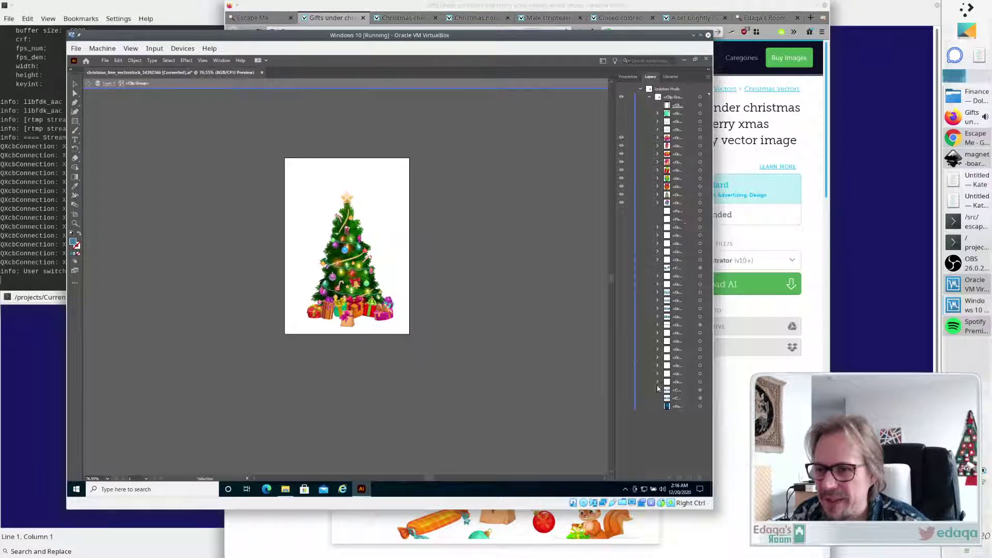
# Save the artwork on the computer as the Adobe Illustrator file "christmas_tree_vectorstock_34392366 [Converted]" in the stock folder, using the Illustrator 2020 version.
pyautogui.click(105, 60)
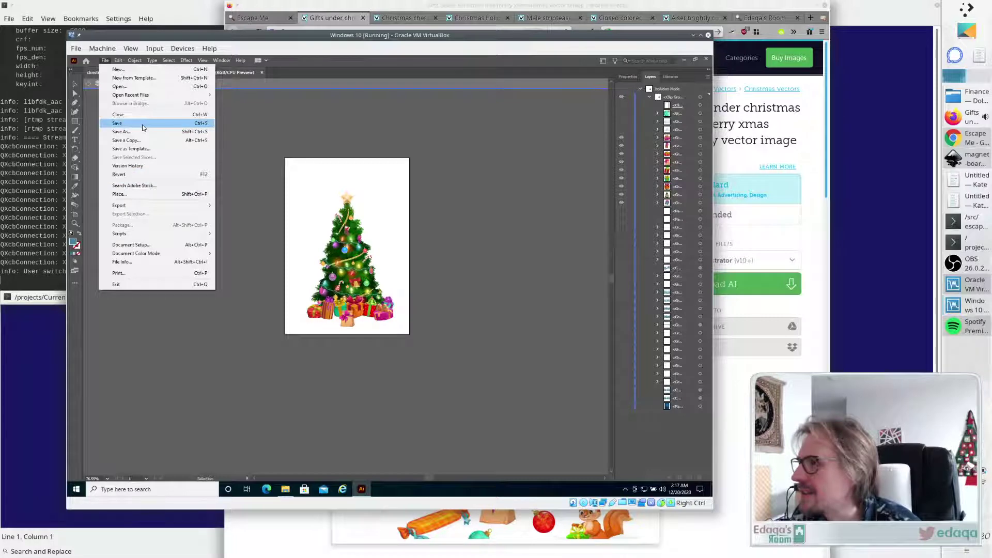
pyautogui.click(143, 127)
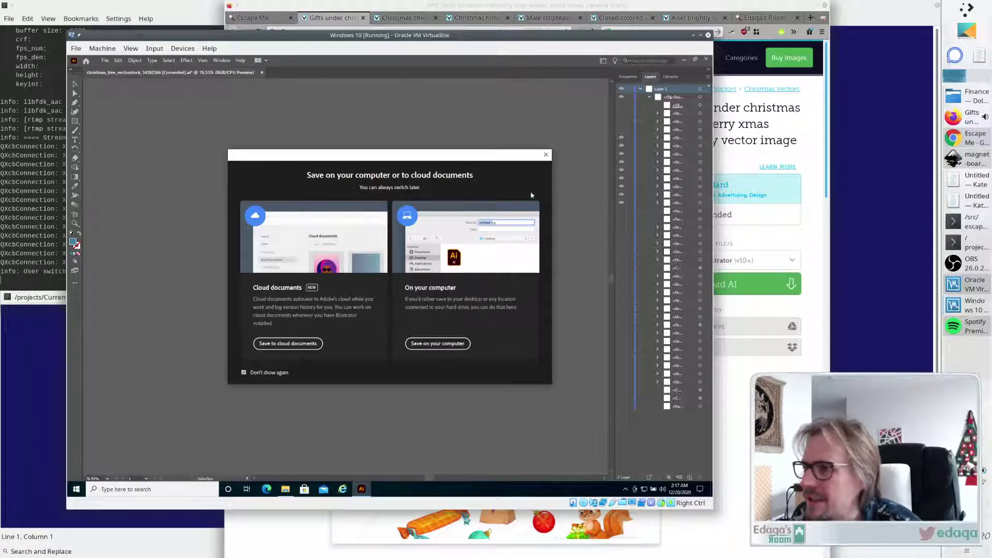
pyautogui.click(437, 344)
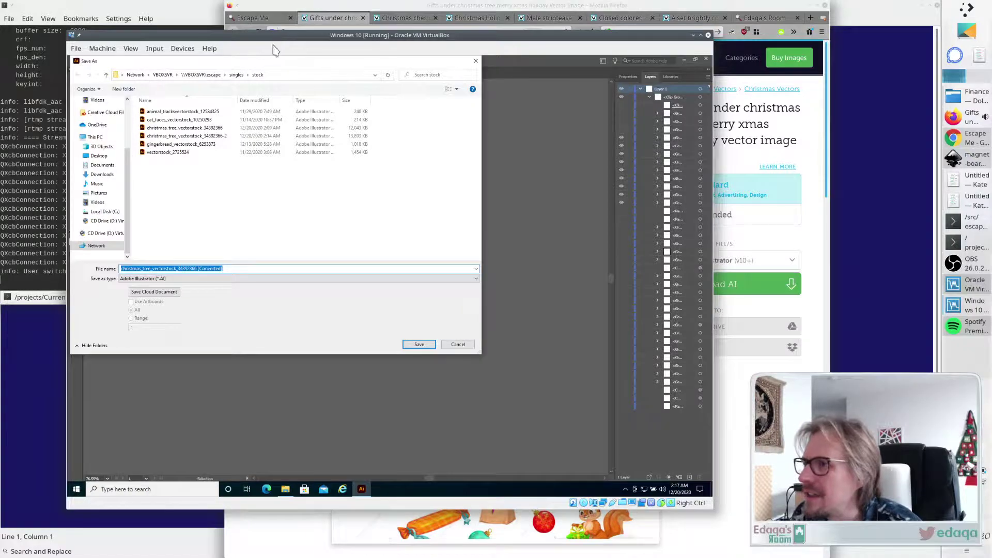
pyautogui.moveTo(274, 47); pyautogui.dragTo(395, 127)
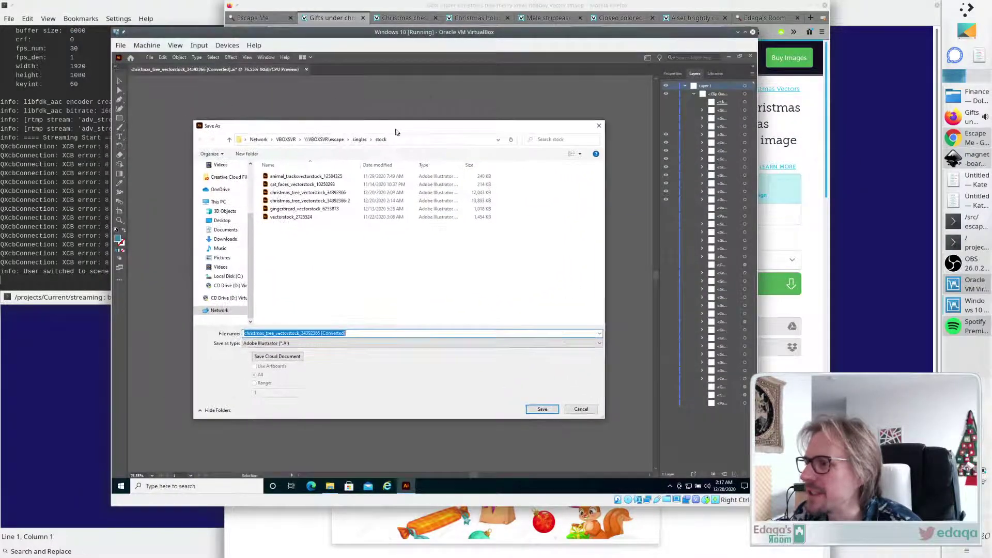
pyautogui.click(541, 409)
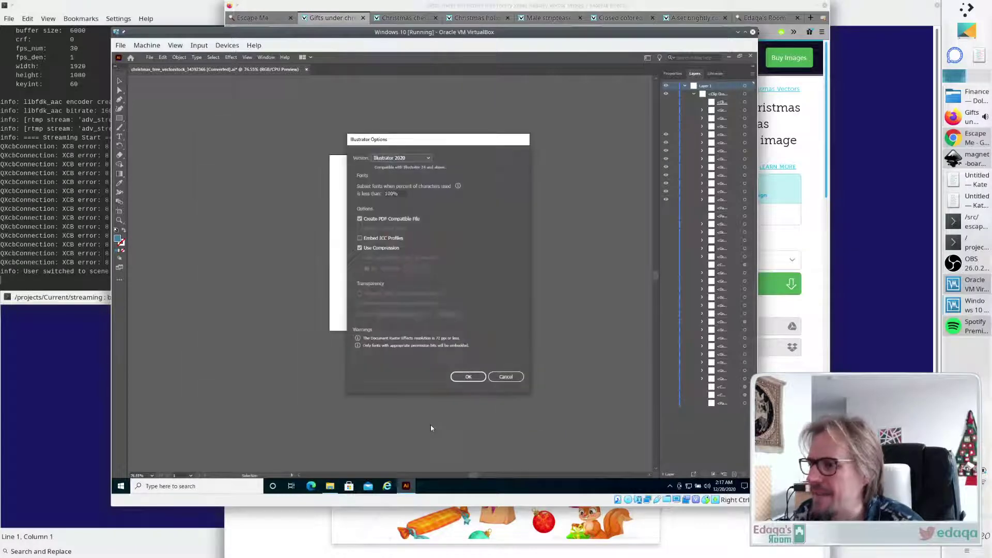
pyautogui.click(463, 377)
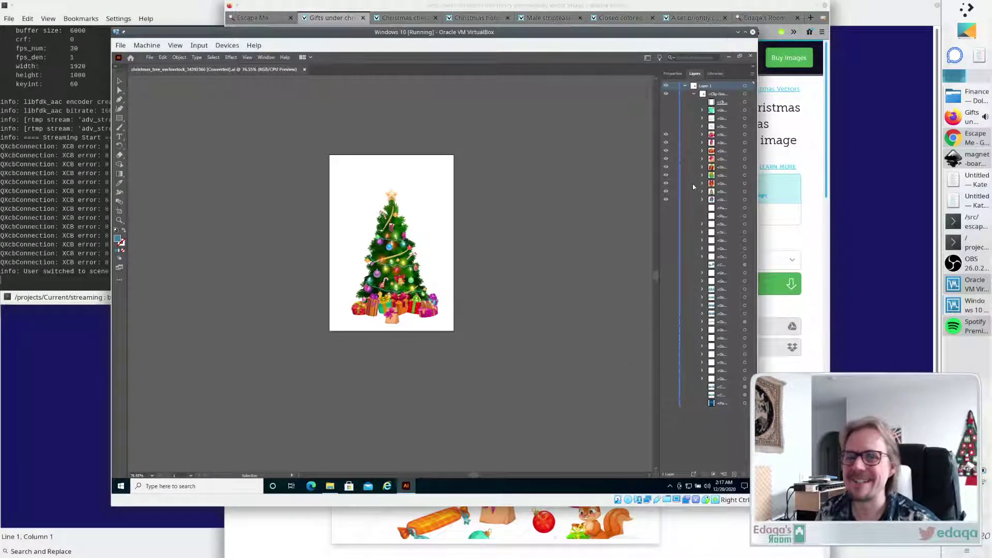
# Export the artwork as SVG under the name "christmas_tree_vectorstock_34392366 [Converted]", replacing the existing file and accepting the SVG options.
pyautogui.click(150, 58)
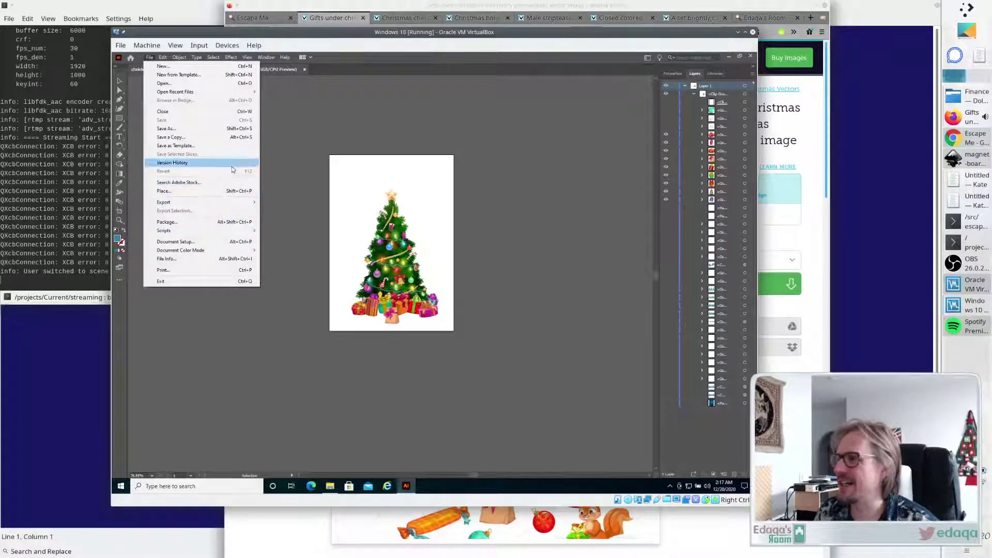
pyautogui.moveTo(220, 204)
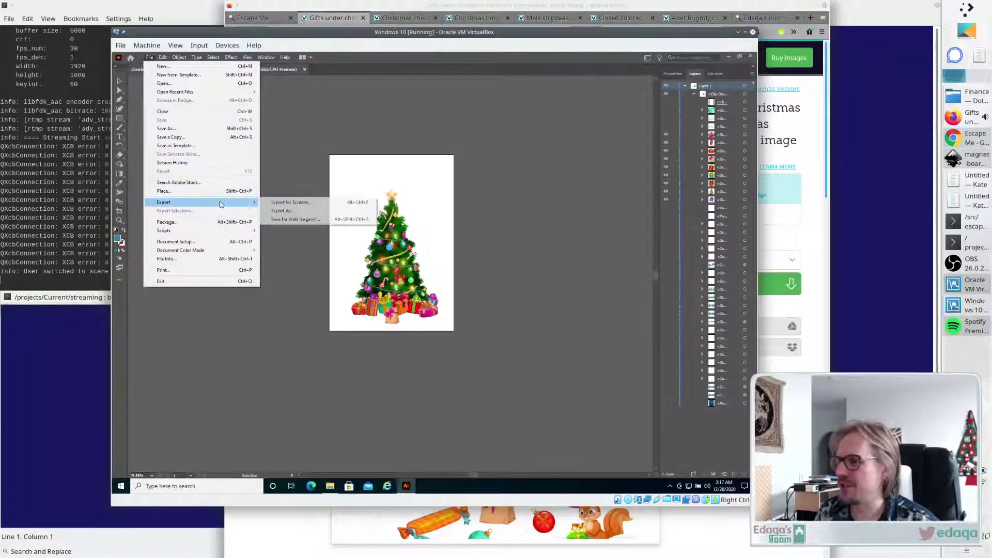
pyautogui.click(282, 211)
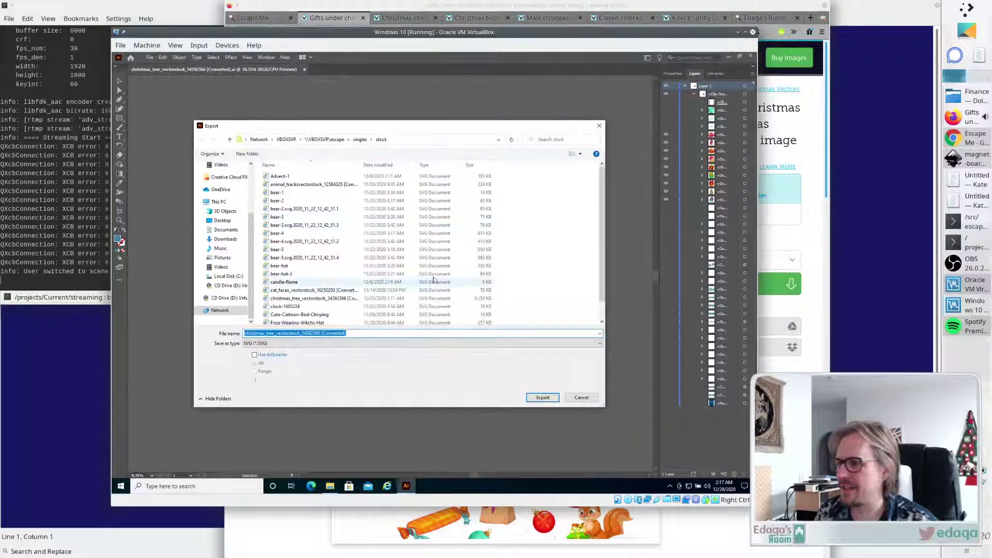
pyautogui.click(535, 398)
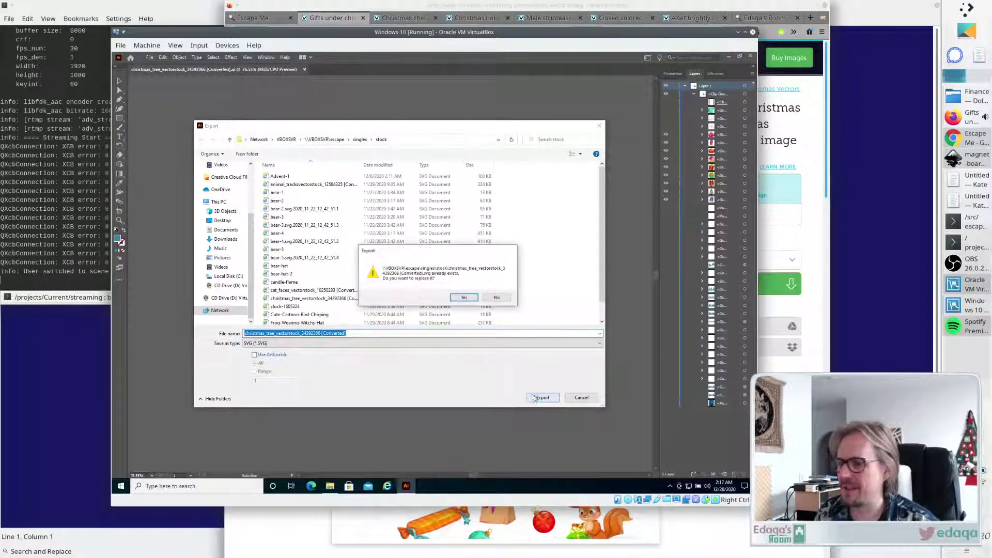
pyautogui.click(464, 297)
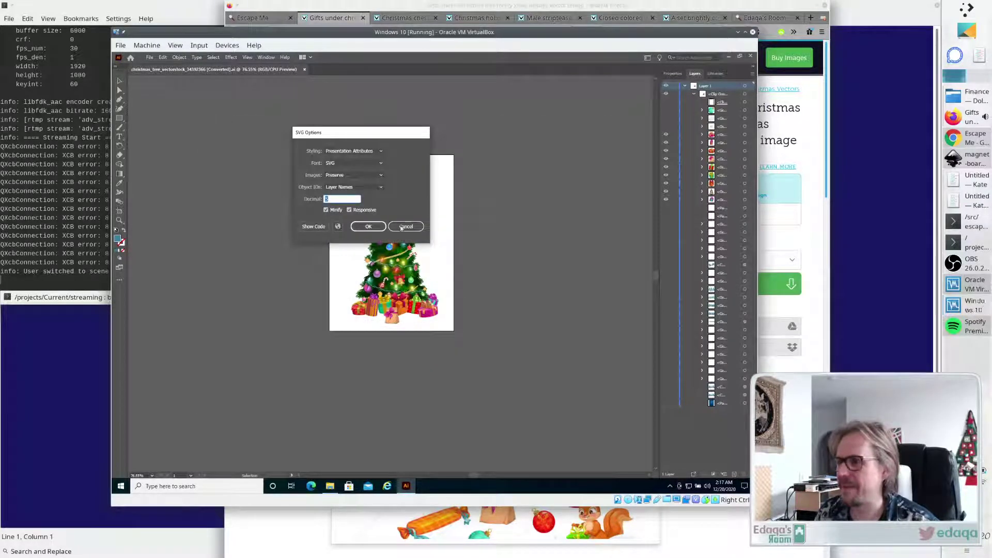
pyautogui.click(368, 226)
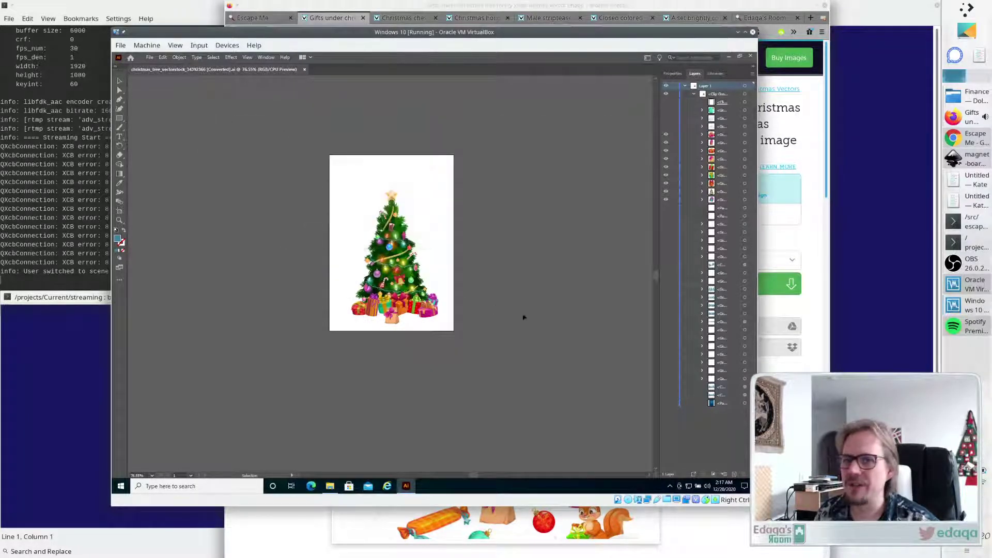
# Quit Illustrator, leave the virtual machine and launch Inkscape on the host computer.
pyautogui.hotkey('ctrl', 'q')
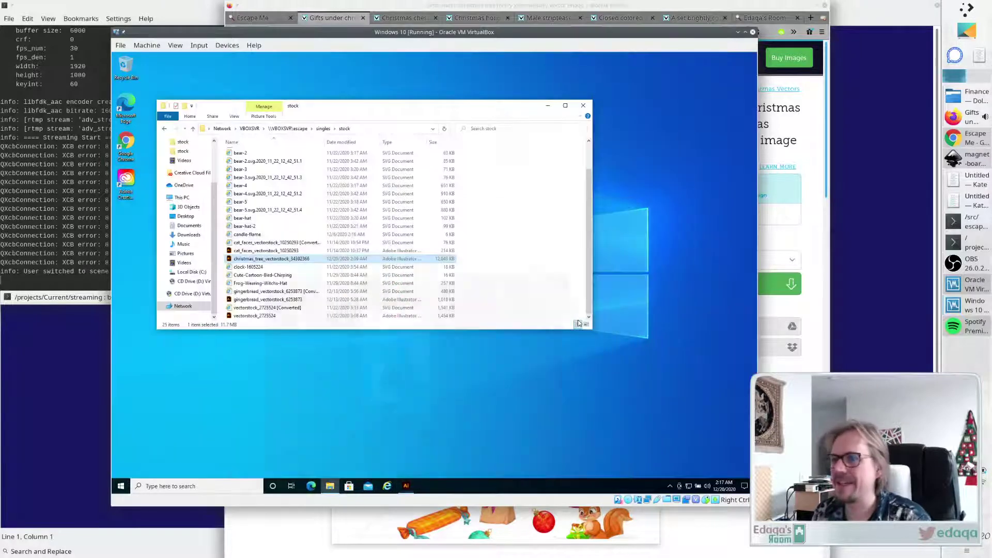
pyautogui.hotkey('alt', 'Tab')
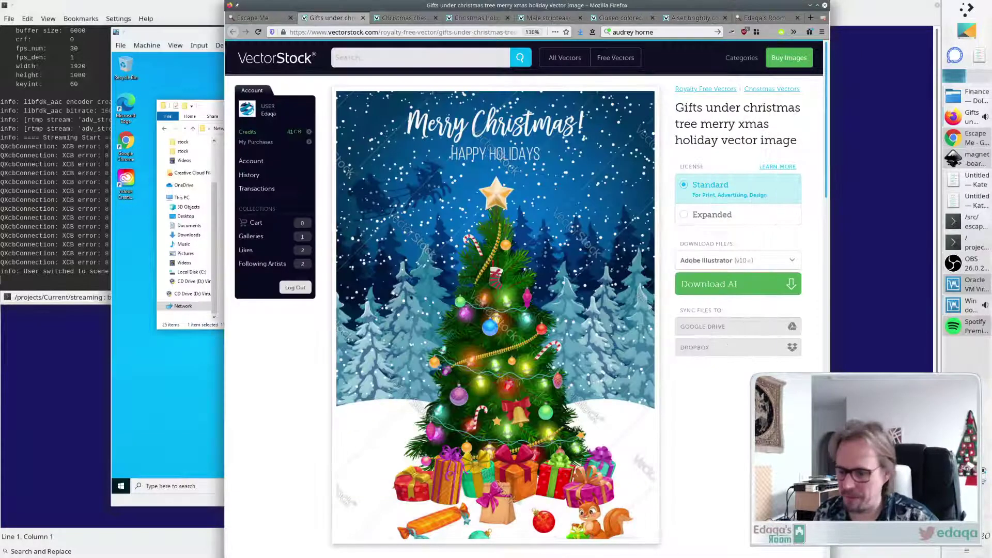
pyautogui.hotkey('alt', 'space')
pyautogui.write('inkscape')
pyautogui.press('Return')
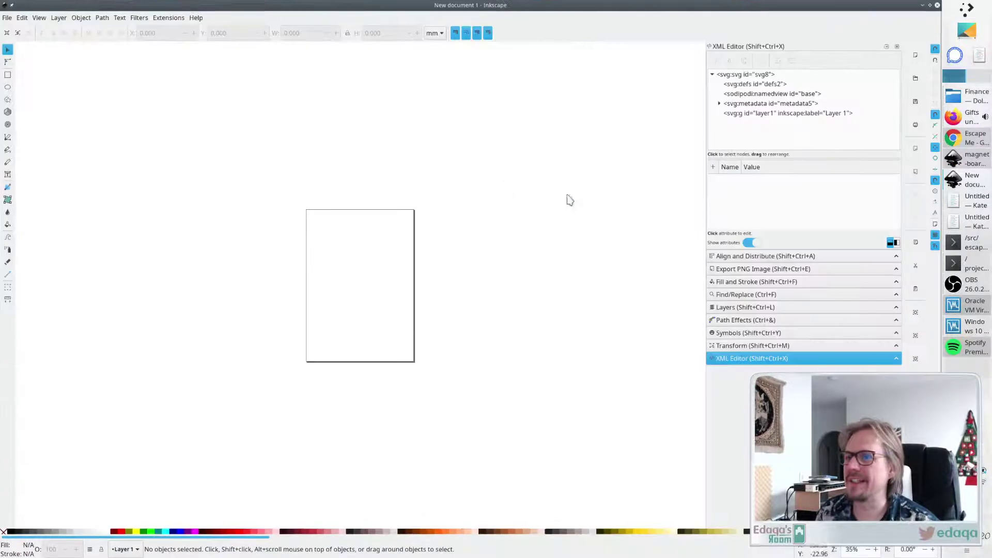
# Open "christmas_tree_vectorstock_34392366 [Converted].svg" from the stock folder in Inkscape and view the whole page.
pyautogui.click(7, 17)
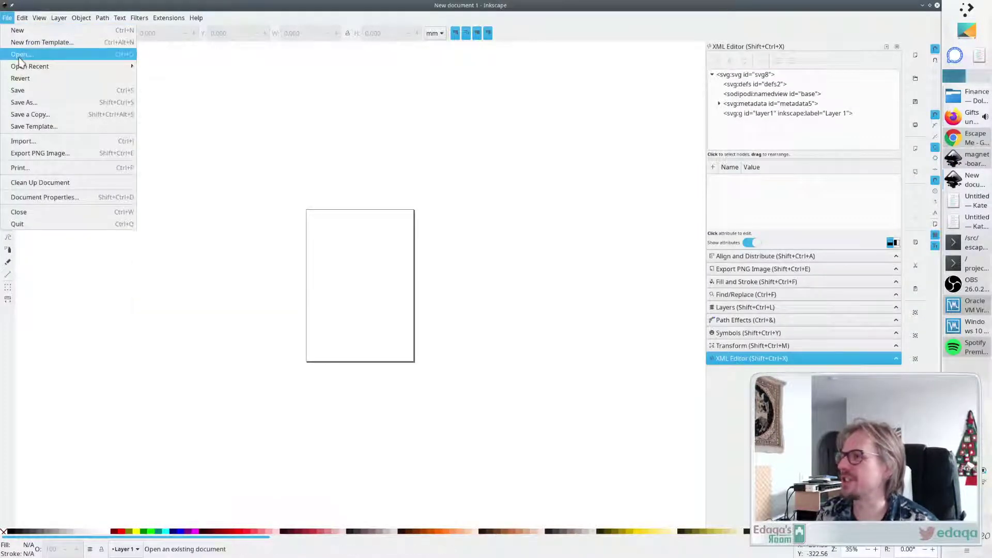
pyautogui.click(21, 54)
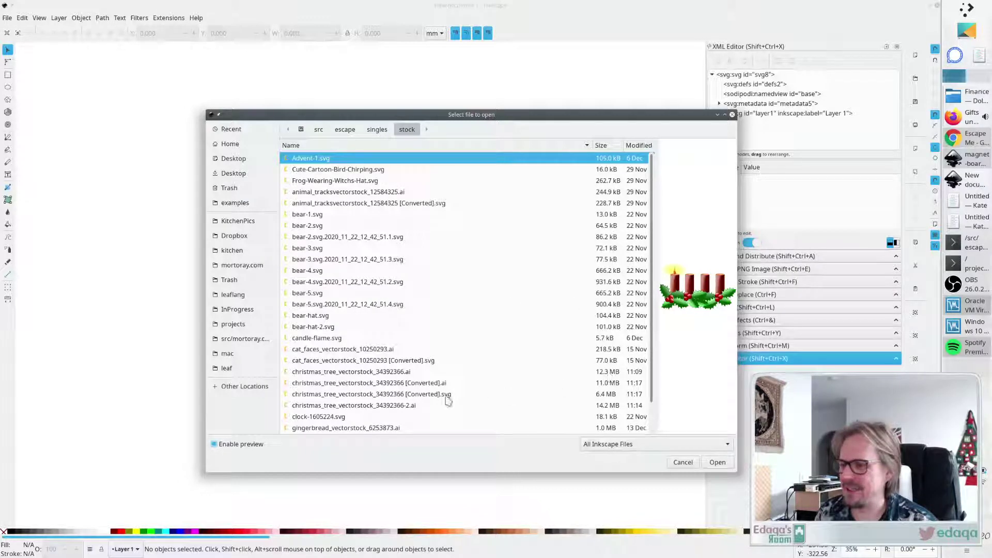
pyautogui.click(320, 398)
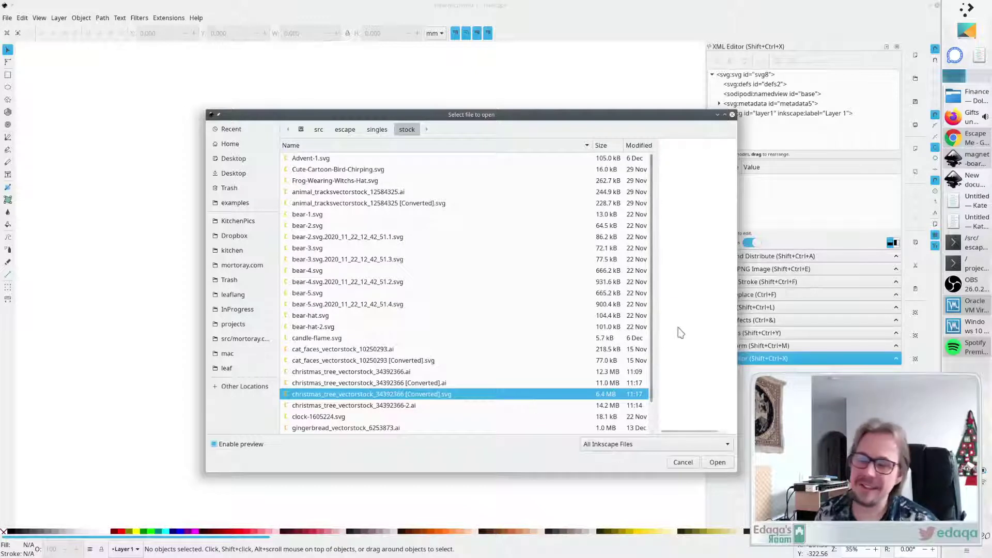
pyautogui.click(712, 463)
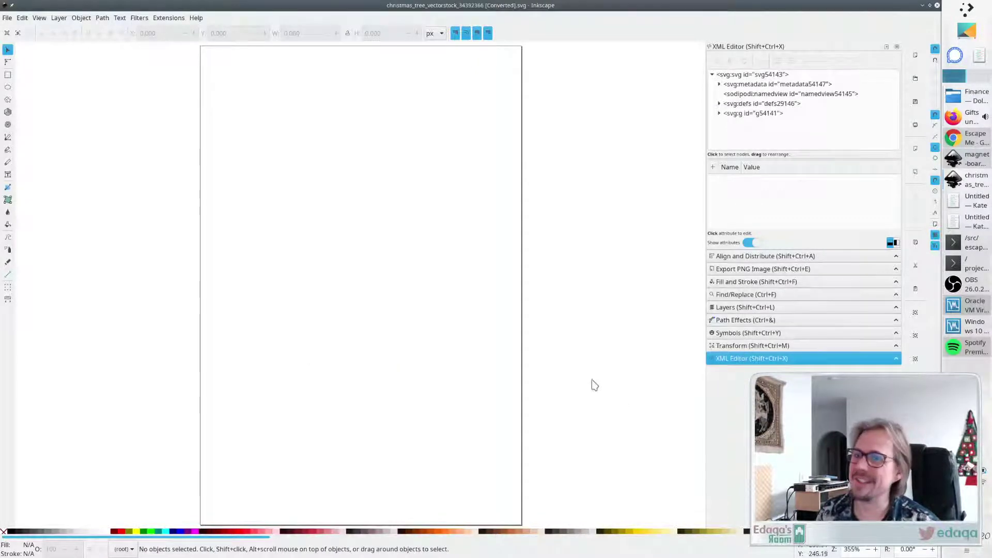
pyautogui.scroll(-2, 428, 351)
pyautogui.scroll(1, 419, 343)
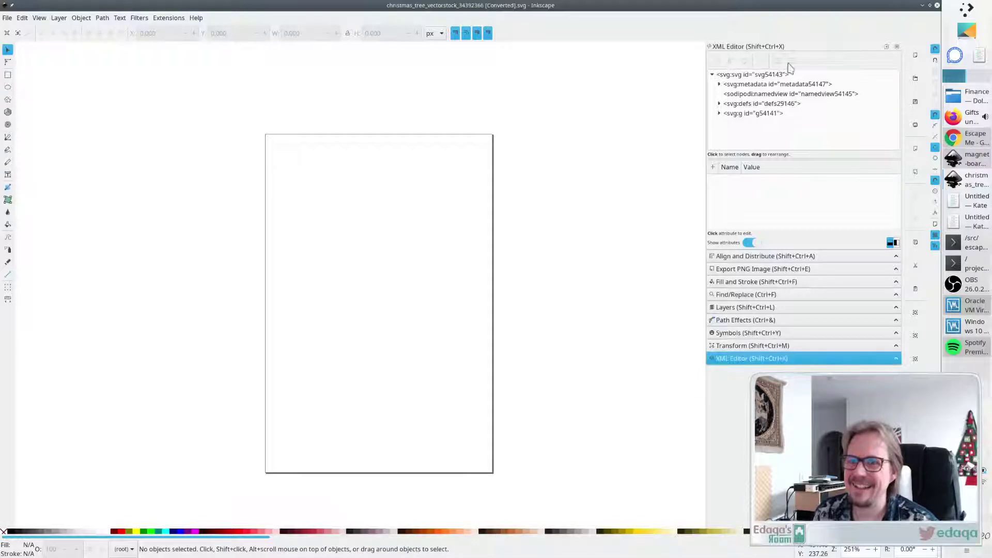
# Expand the drawing's nested groups in the XML structure and ungroup the outer group g54141.
pyautogui.click(718, 113)
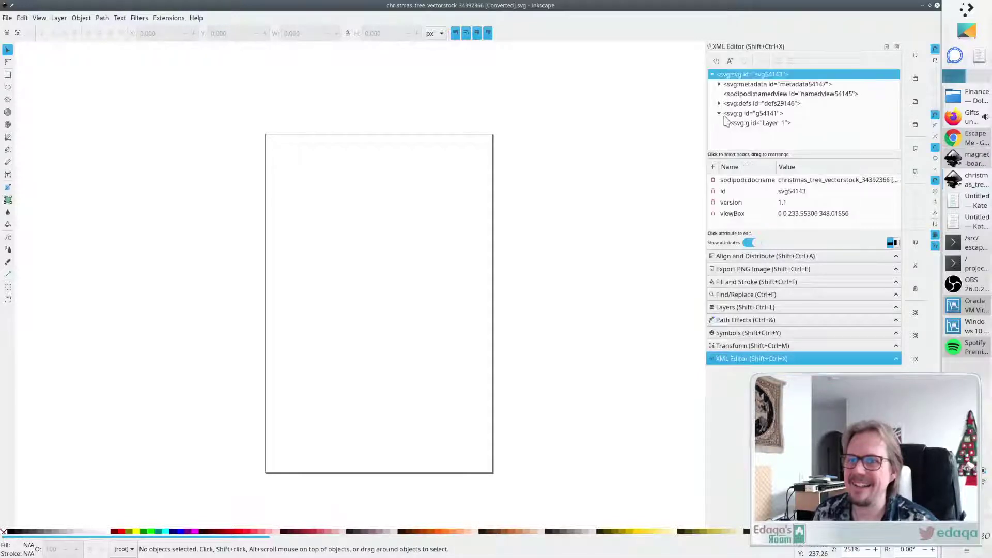
pyautogui.click(726, 123)
pyautogui.click(746, 133)
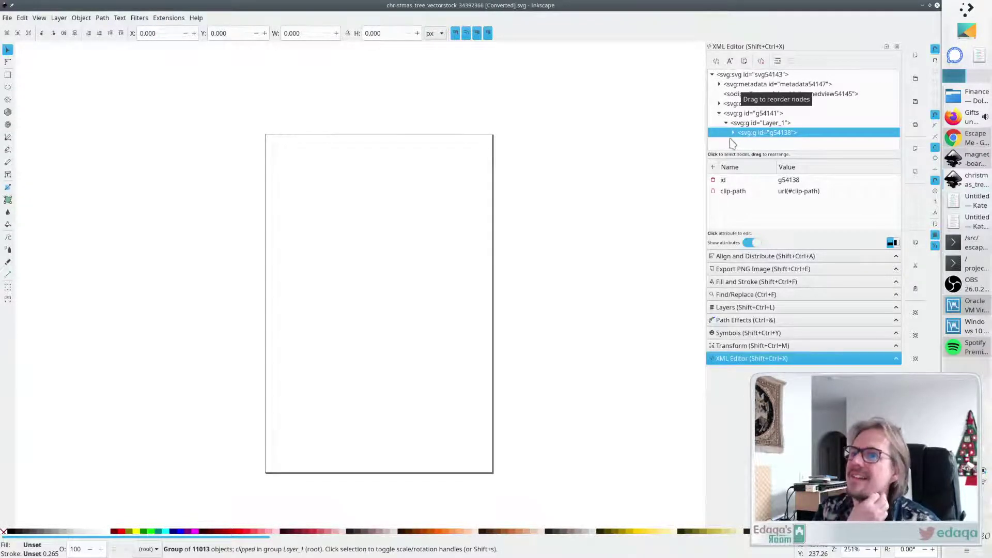
pyautogui.click(736, 113)
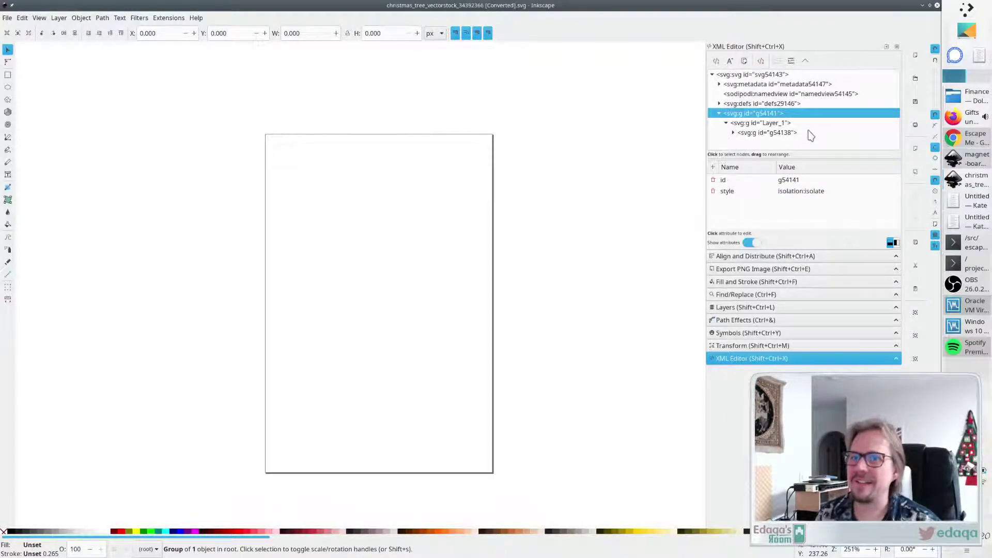
pyautogui.hotkey('ctrl', 'shift', 'g')
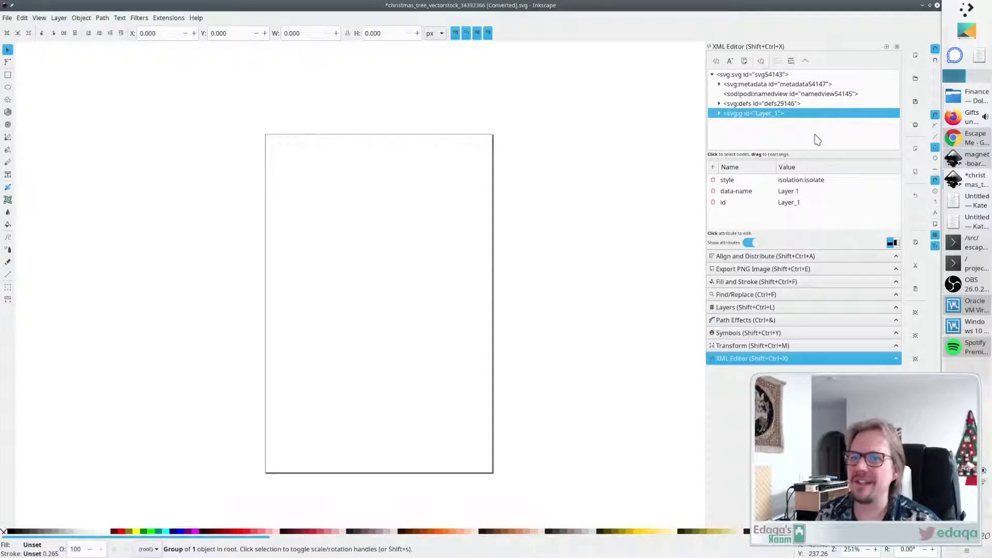
# Ungroup Layer_1 and the clipped group g54138 inside it, clear the selection and save the SVG.
pyautogui.hotkey('ctrl', 'shift', 'g')
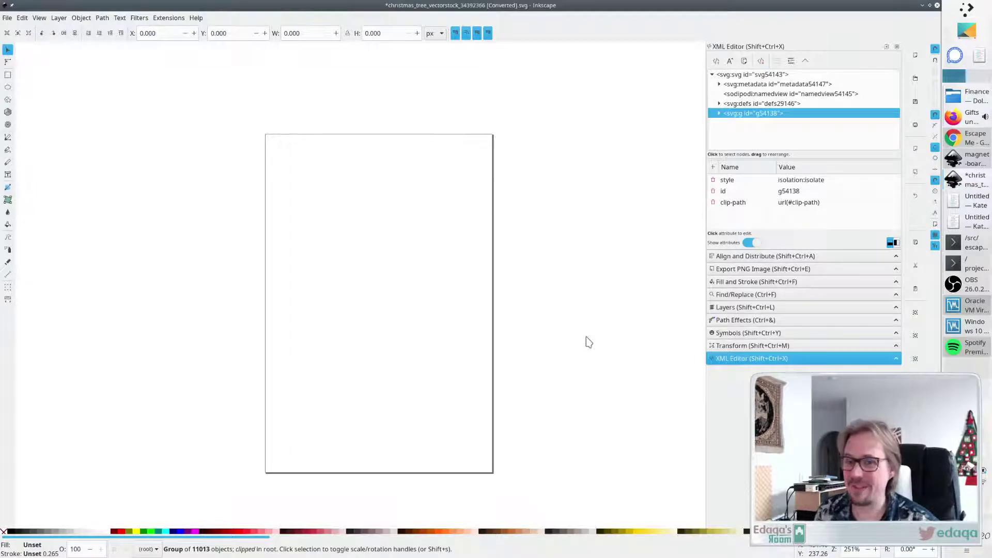
pyautogui.hotkey('ctrl', 'shift', 'g')
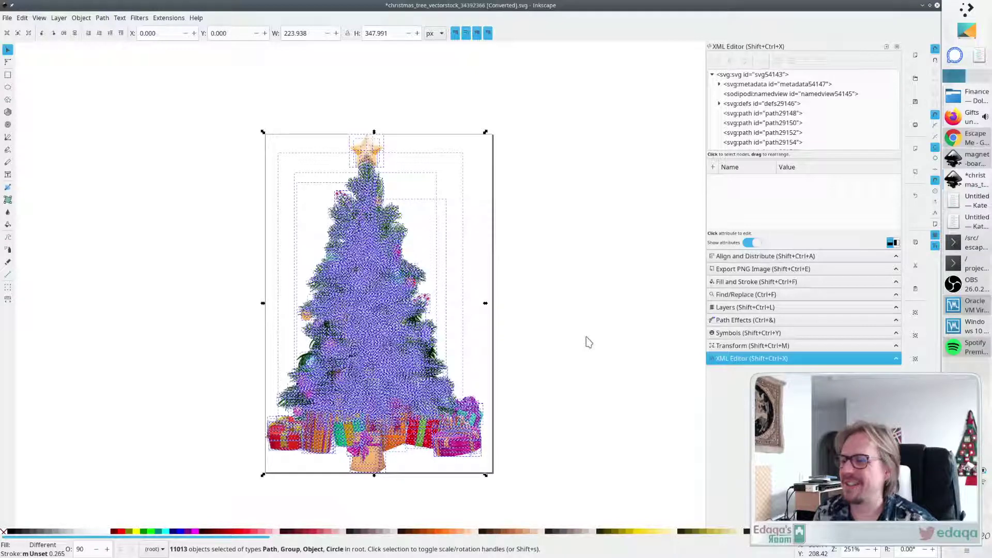
pyautogui.click(563, 352)
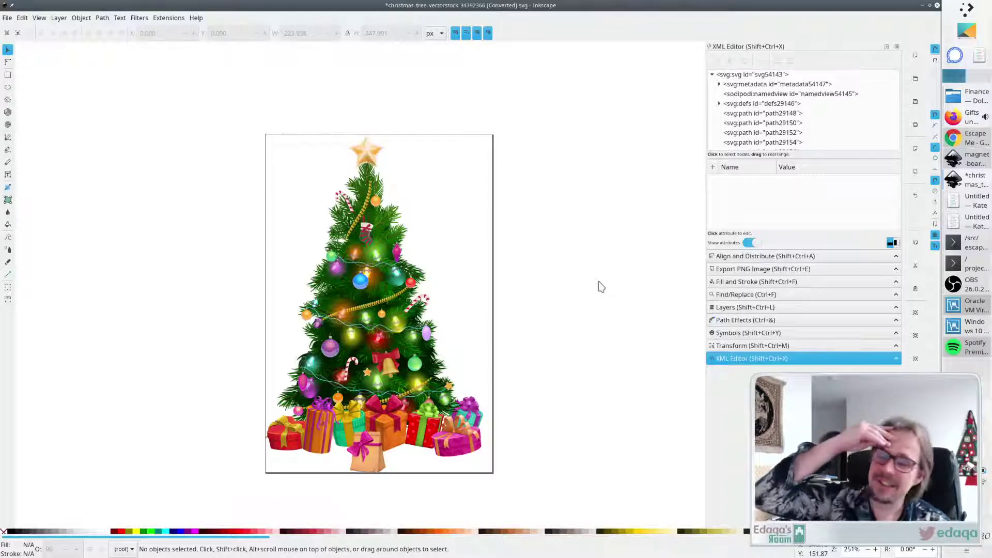
pyautogui.click(11, 20)
pyautogui.click(17, 90)
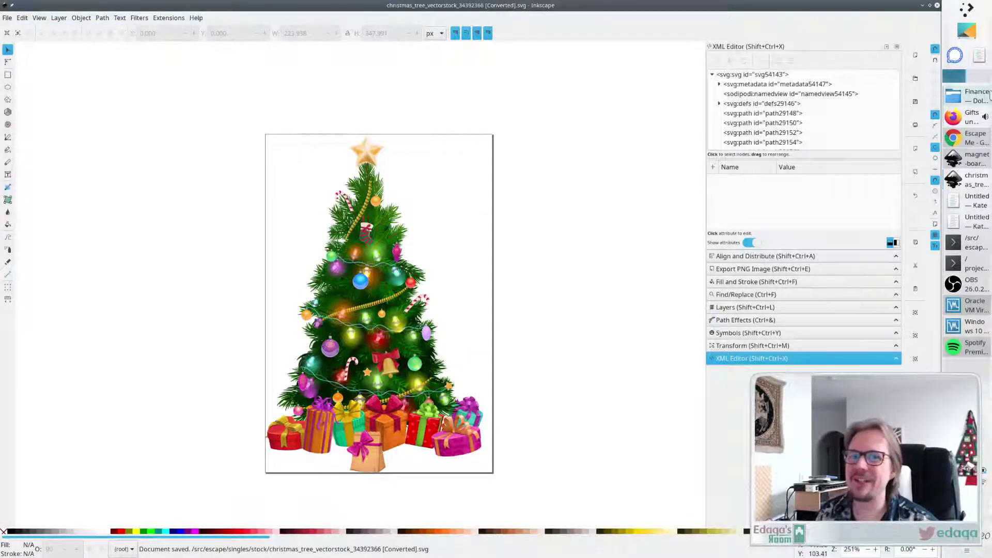
# Check the file sizes in the /src/escape/singles/stock folder in Dolphin using the detailed list, and minimize the file manager.
pyautogui.click(986, 95)
pyautogui.click(126, 201)
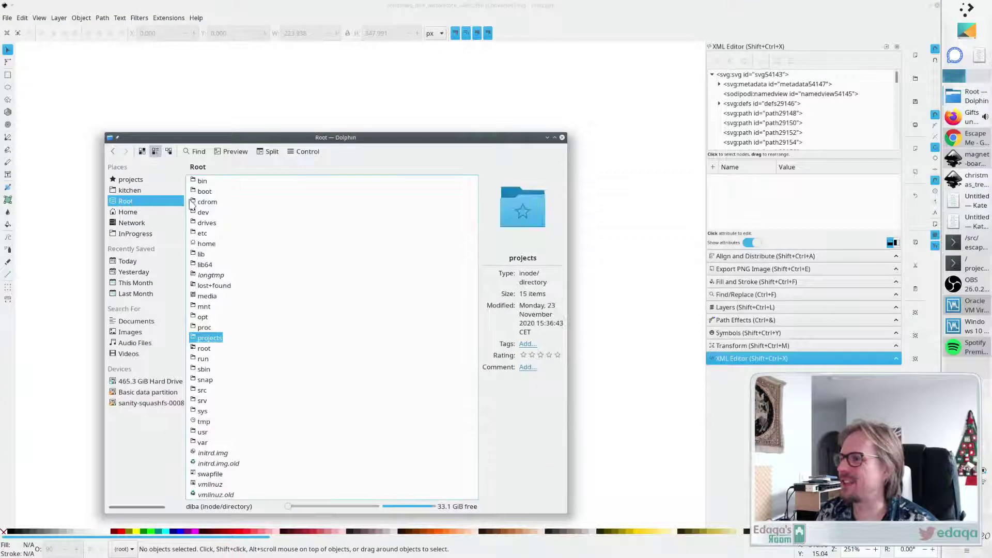
pyautogui.click(207, 391)
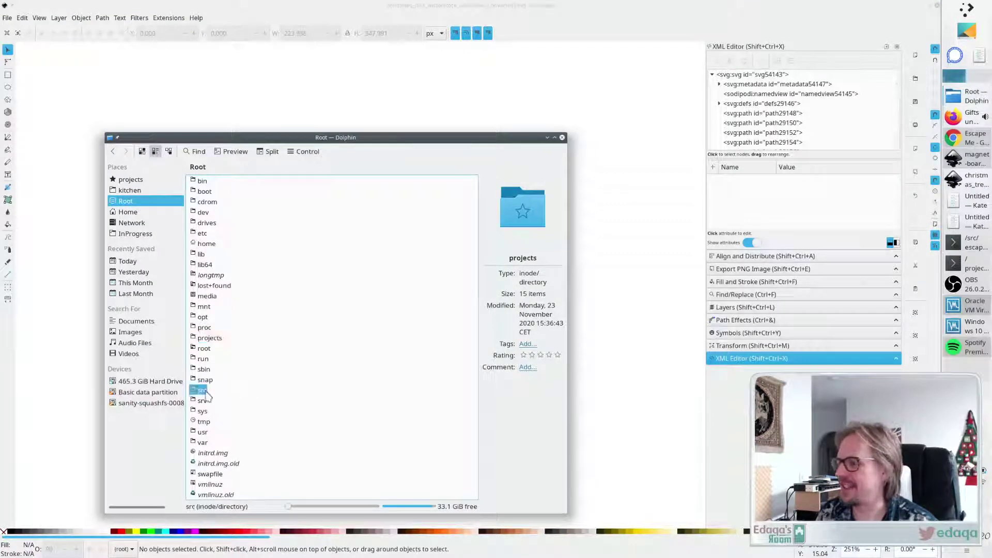
pyautogui.click(222, 198)
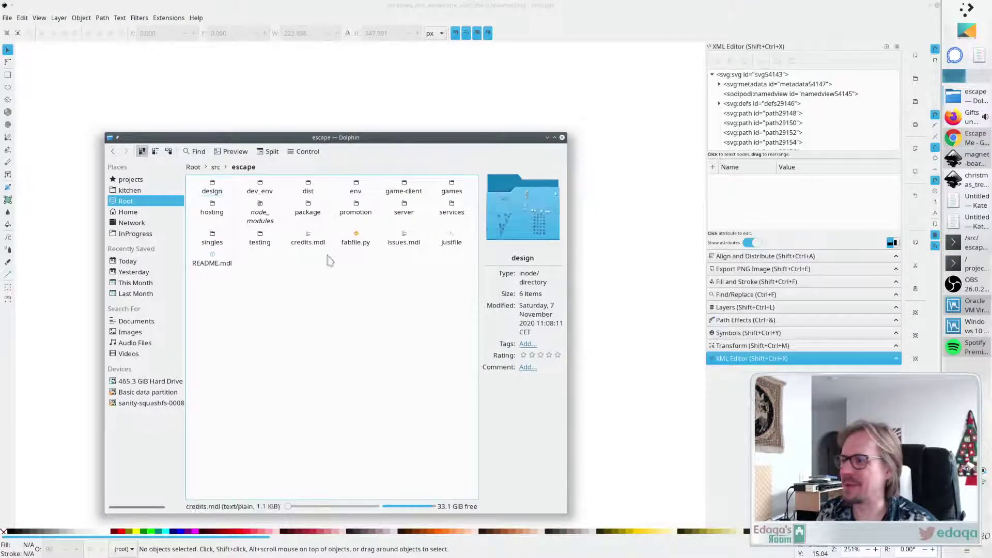
pyautogui.click(218, 249)
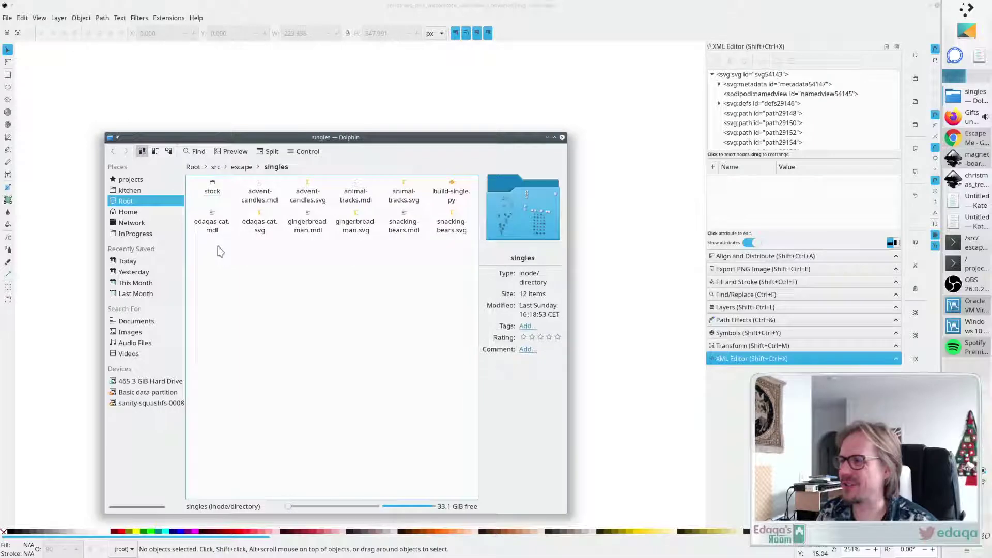
pyautogui.click(212, 194)
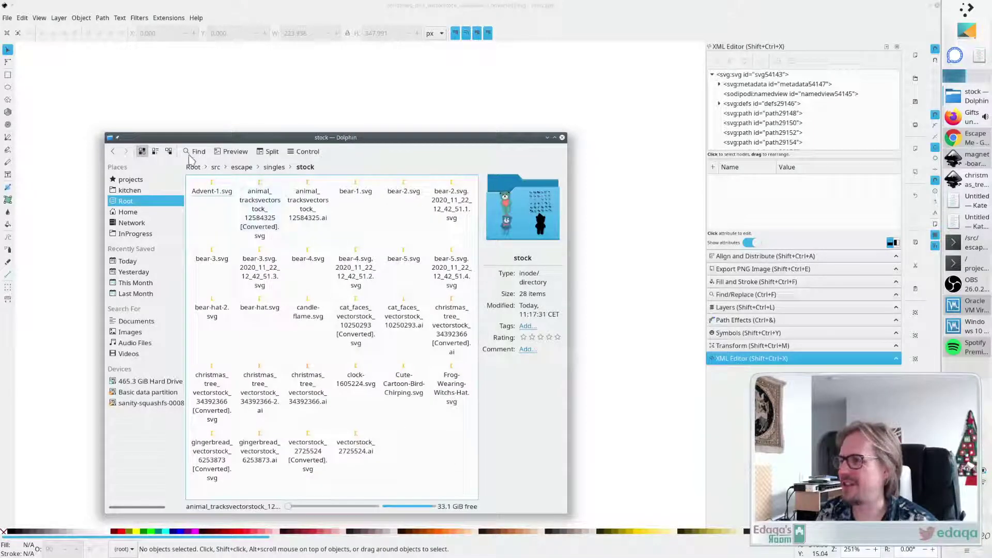
pyautogui.click(169, 153)
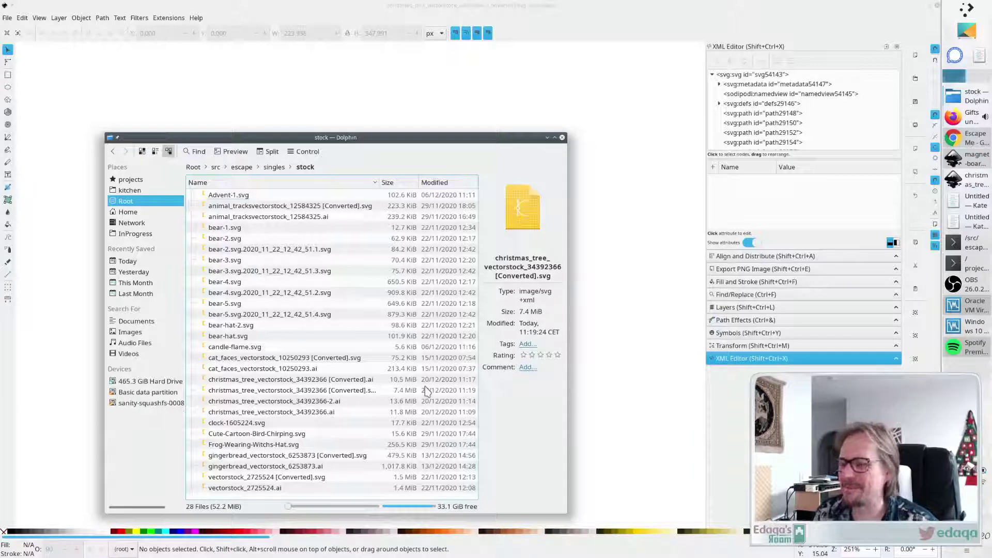
pyautogui.click(549, 138)
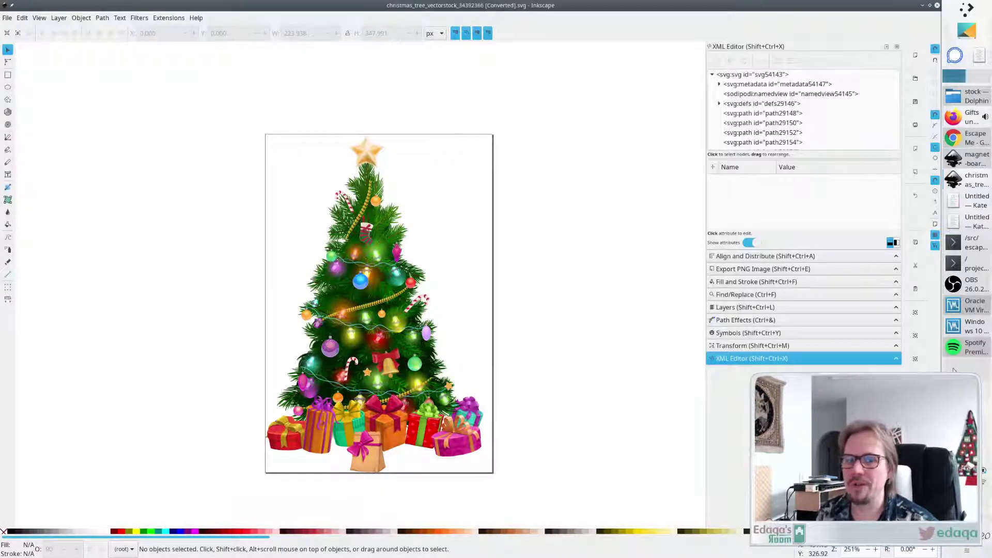
# Switch to Illustrator in the Windows 10 virtual machine and delete all the visible Christmas tree and present groups.
pyautogui.click(969, 326)
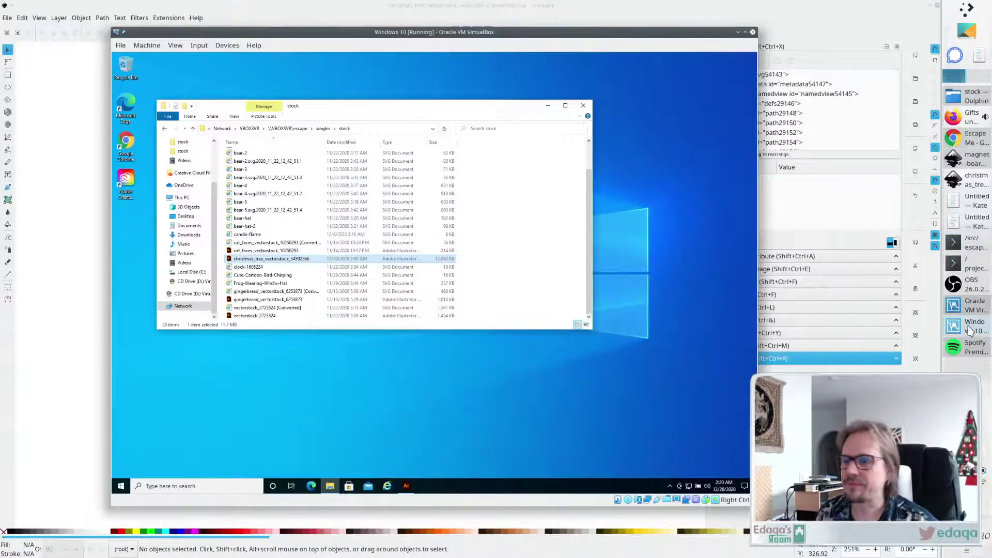
pyautogui.click(408, 486)
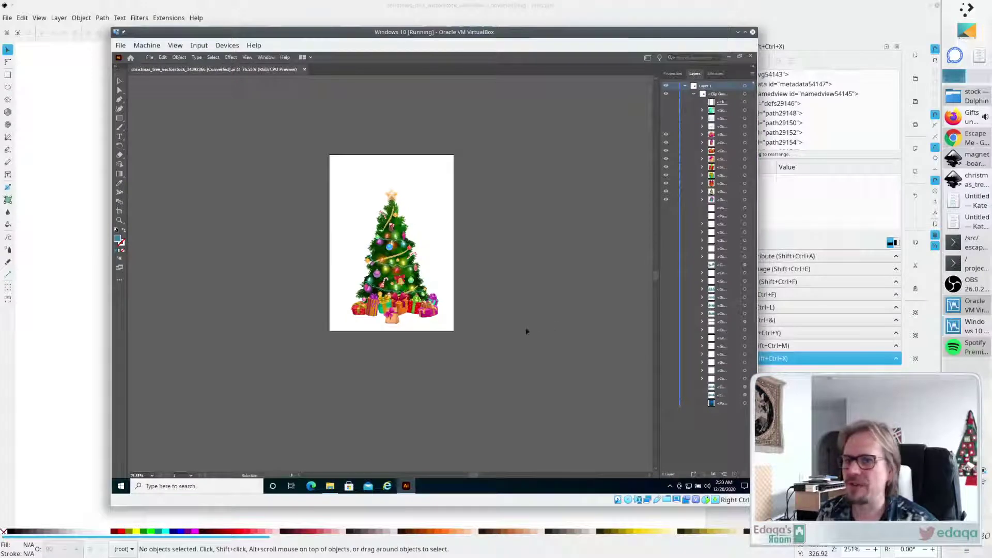
pyautogui.click(733, 135)
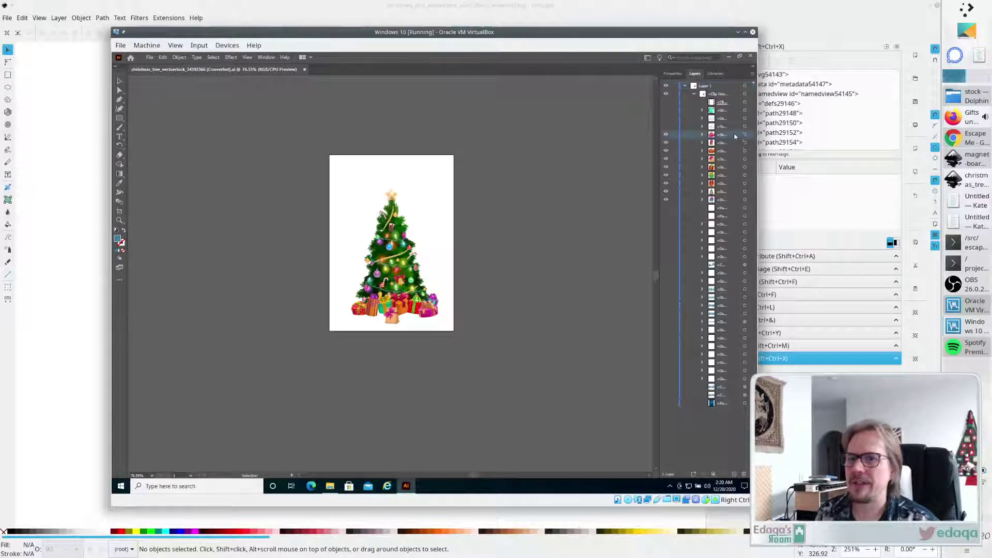
pyautogui.keyDown('shift'); pyautogui.click(721, 201); pyautogui.keyUp('shift')
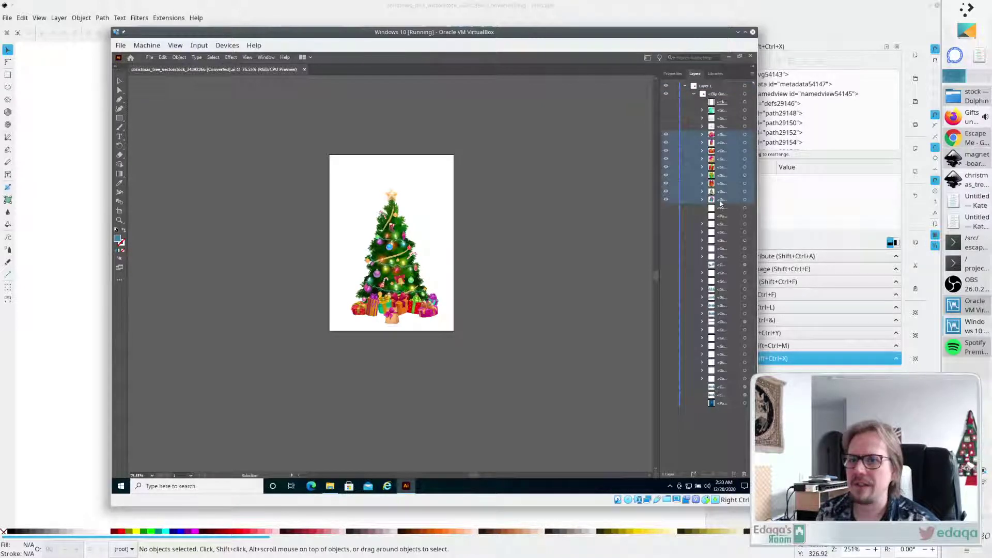
pyautogui.click(753, 77)
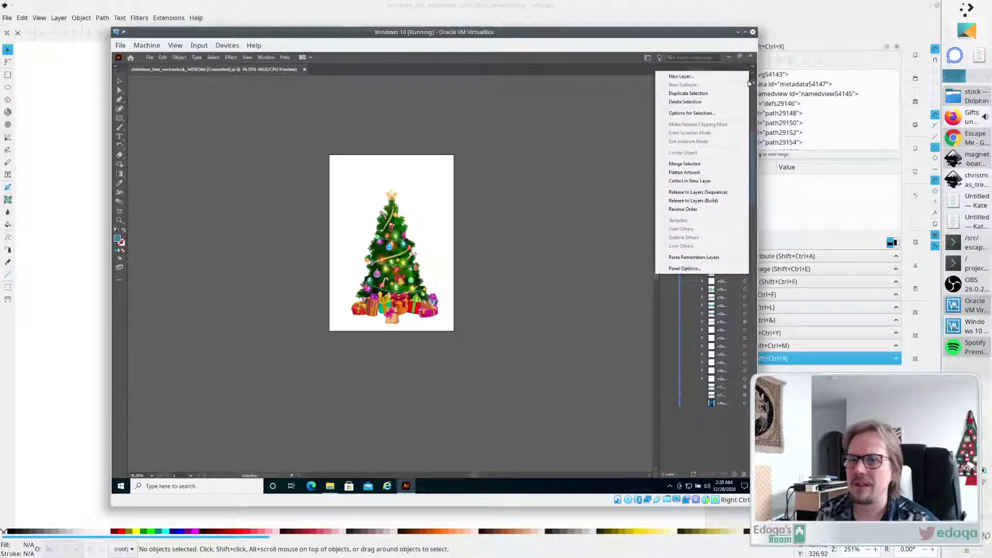
pyautogui.click(696, 102)
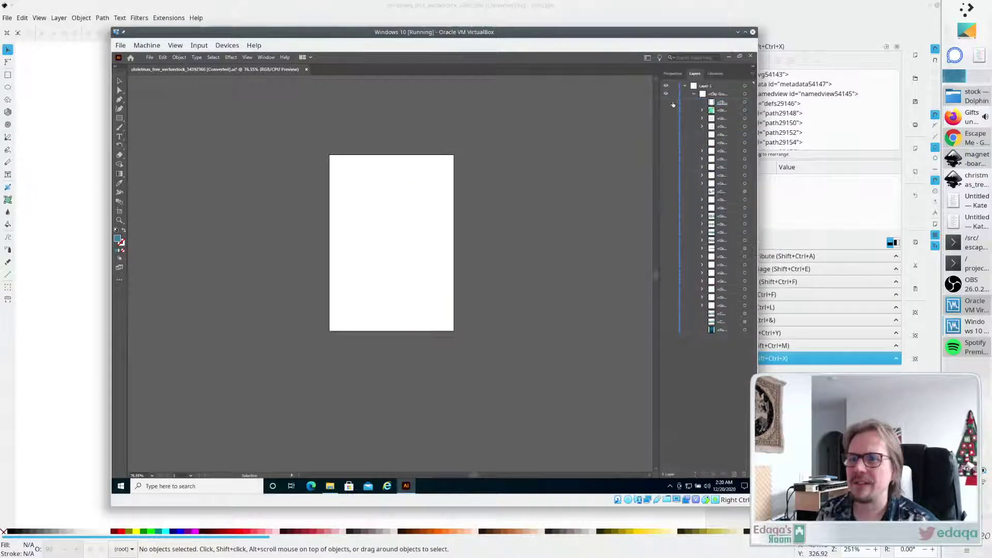
# Make all the remaining hidden background objects visible, including the sleigh, forest, snow, lettering and night sky.
pyautogui.moveTo(666, 111); pyautogui.dragTo(666, 126)
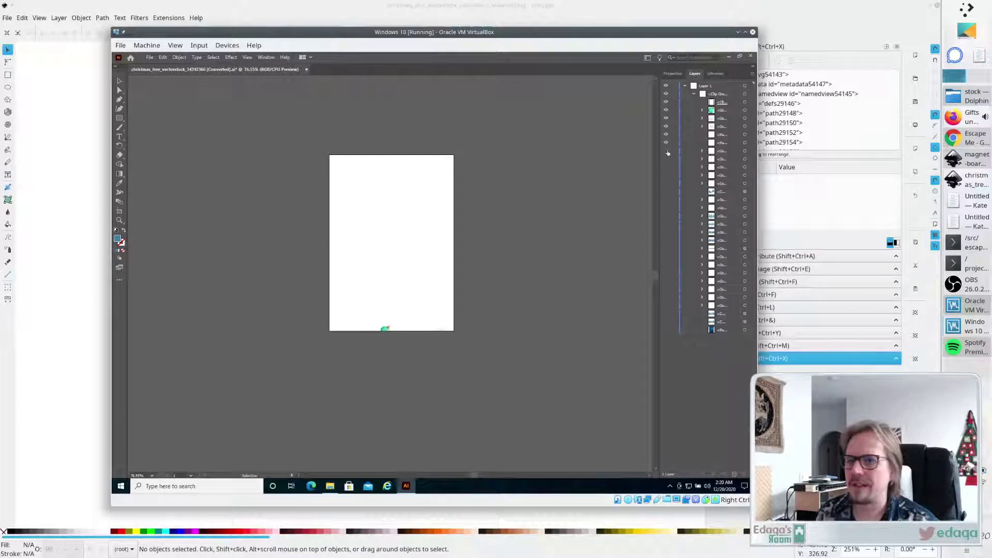
pyautogui.click(665, 184)
pyautogui.click(665, 200)
pyautogui.click(666, 216)
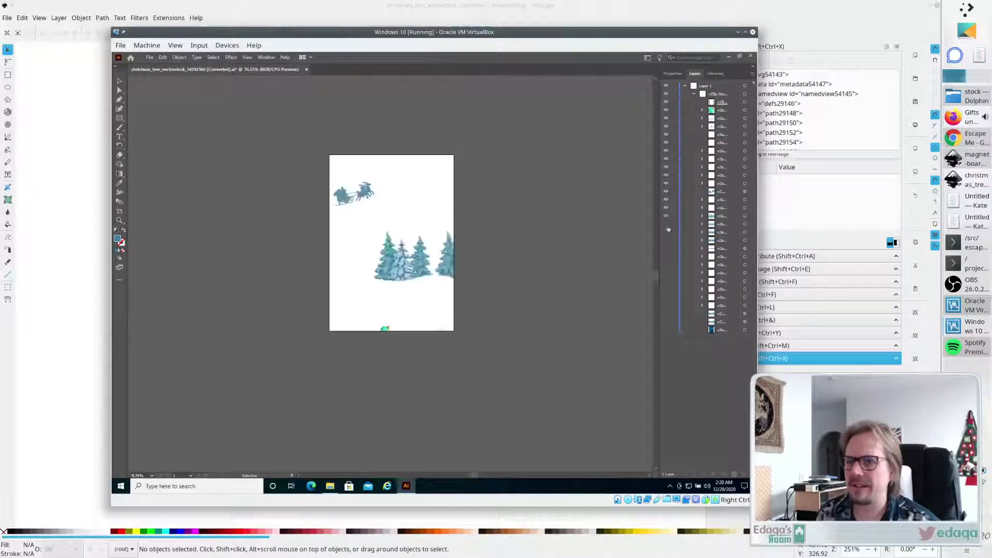
pyautogui.click(666, 224)
pyautogui.click(666, 233)
pyautogui.click(666, 249)
pyautogui.click(667, 241)
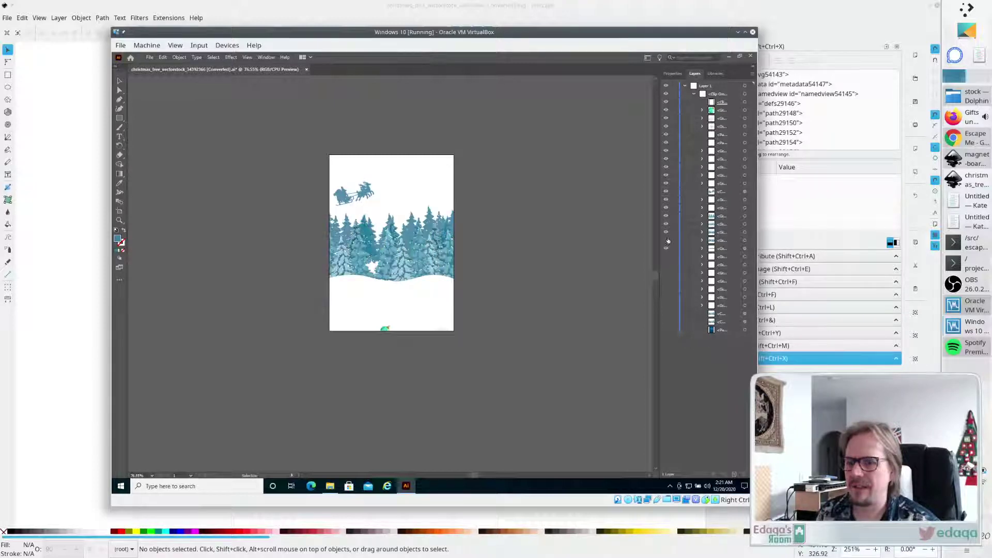
pyautogui.click(666, 257)
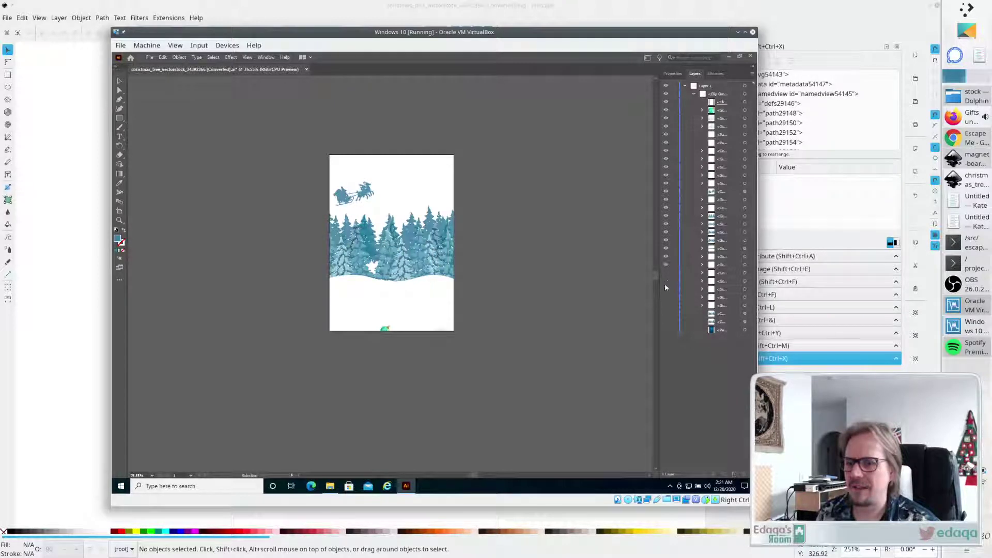
pyautogui.click(666, 313)
pyautogui.click(666, 321)
pyautogui.click(665, 330)
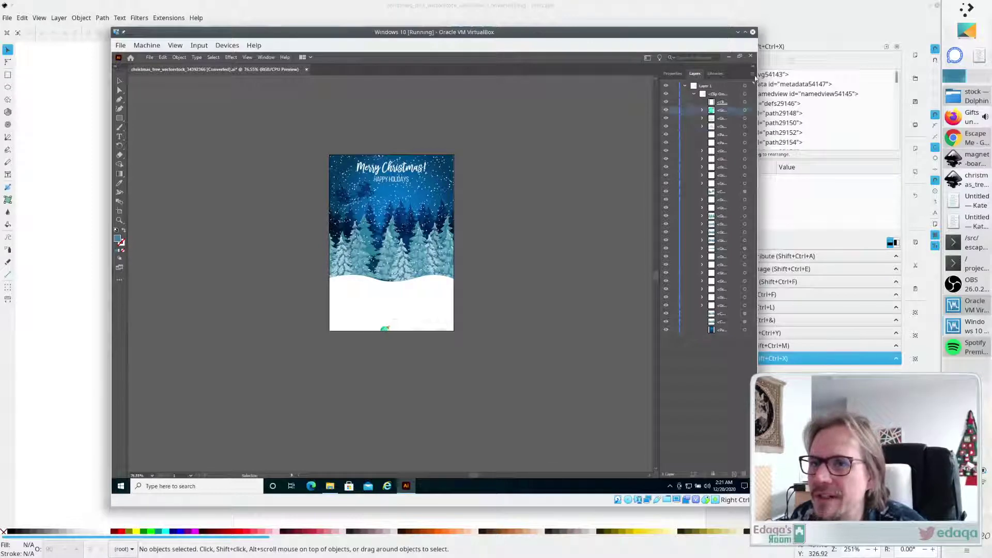
# Delete the small green group at the artboard's lower edge and clear the selection.
pyautogui.click(752, 75)
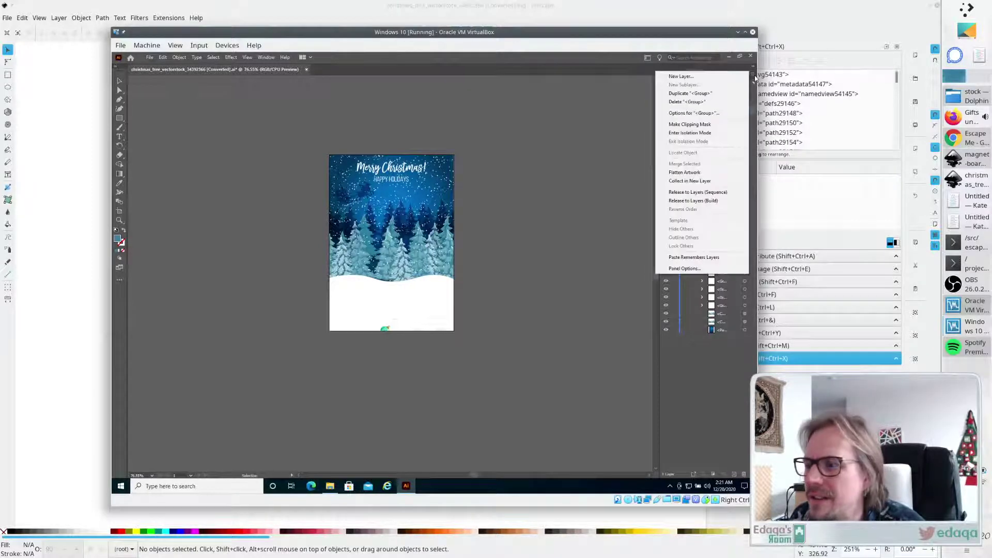
pyautogui.click(687, 102)
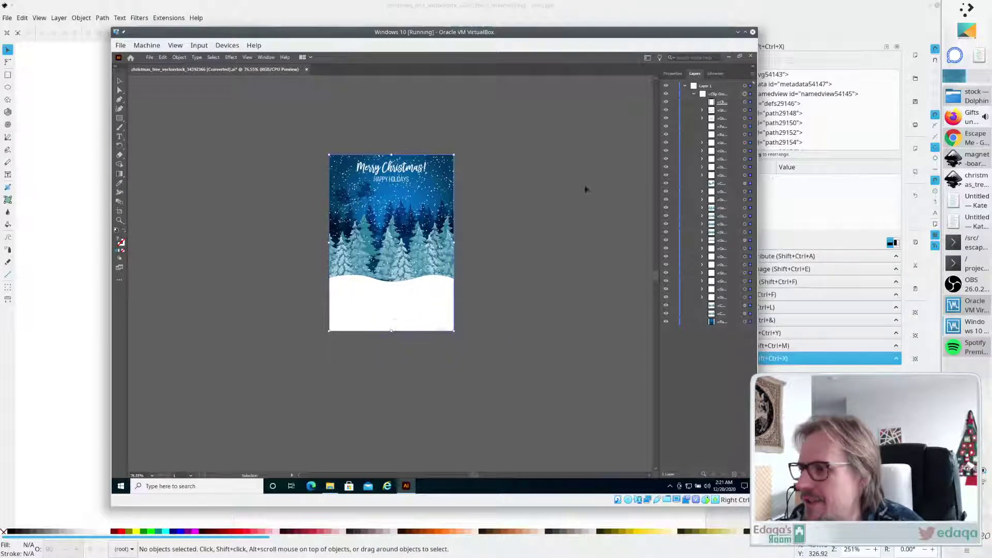
pyautogui.click(513, 149)
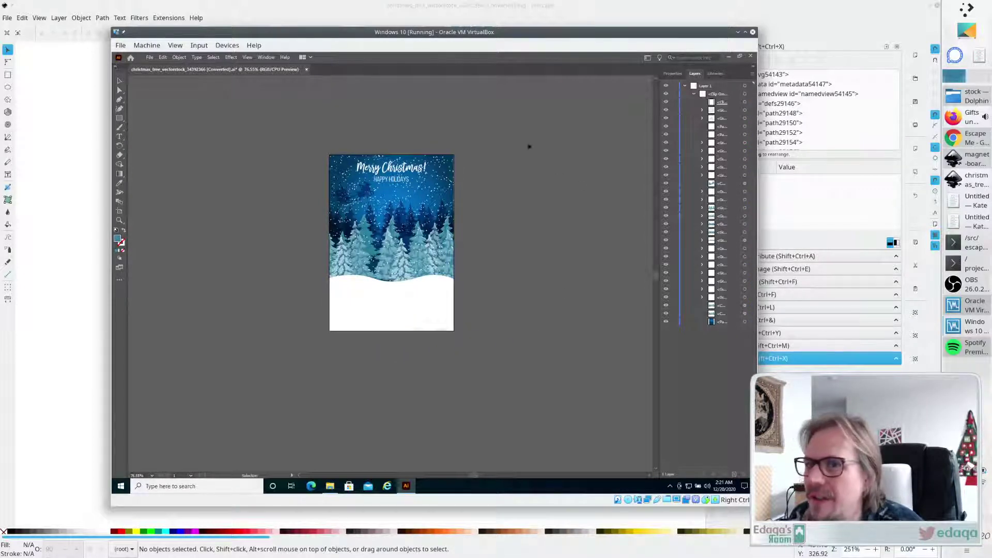
# Identify the clipping path, foreground snow and backmost background objects by hiding and reshowing each one.
pyautogui.click(666, 103)
pyautogui.click(667, 103)
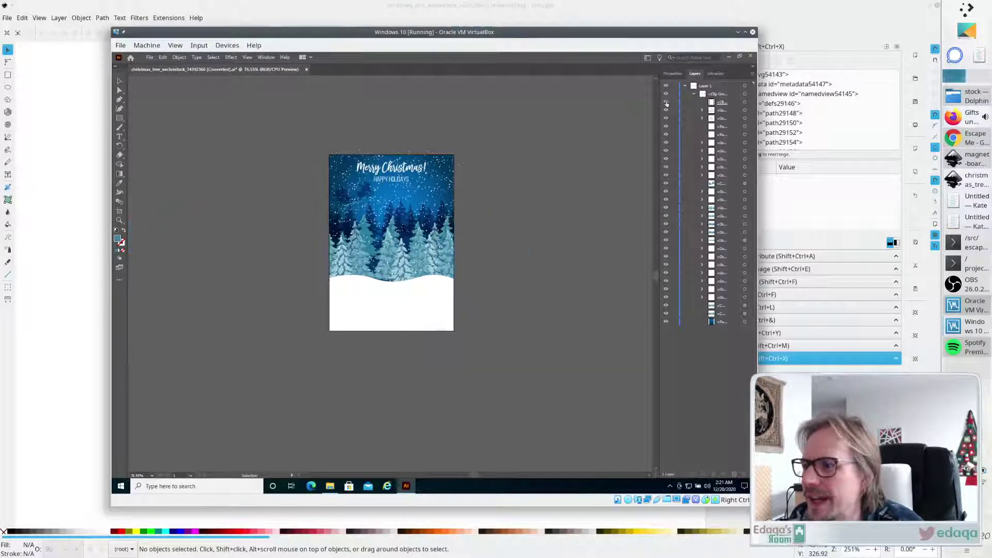
pyautogui.click(667, 127)
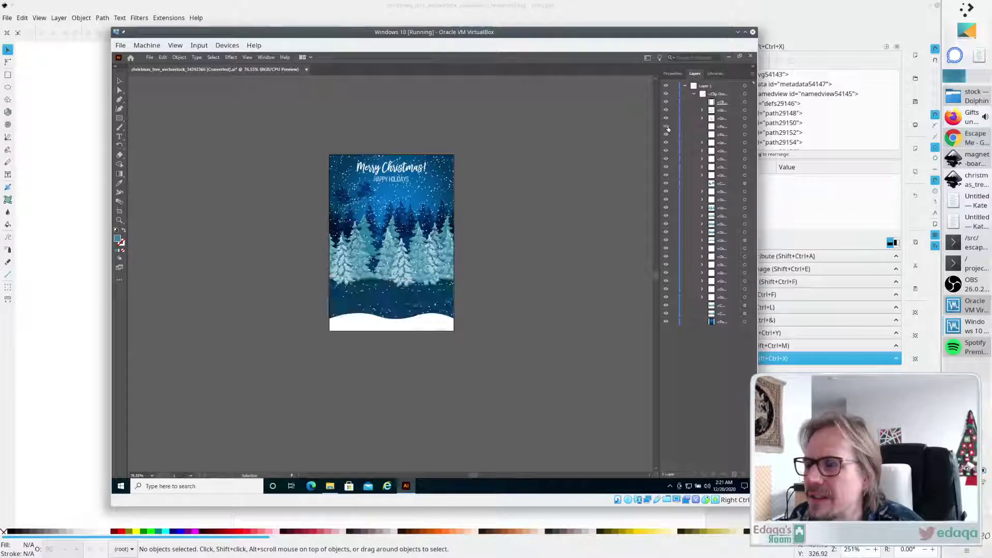
pyautogui.click(667, 127)
pyautogui.click(666, 134)
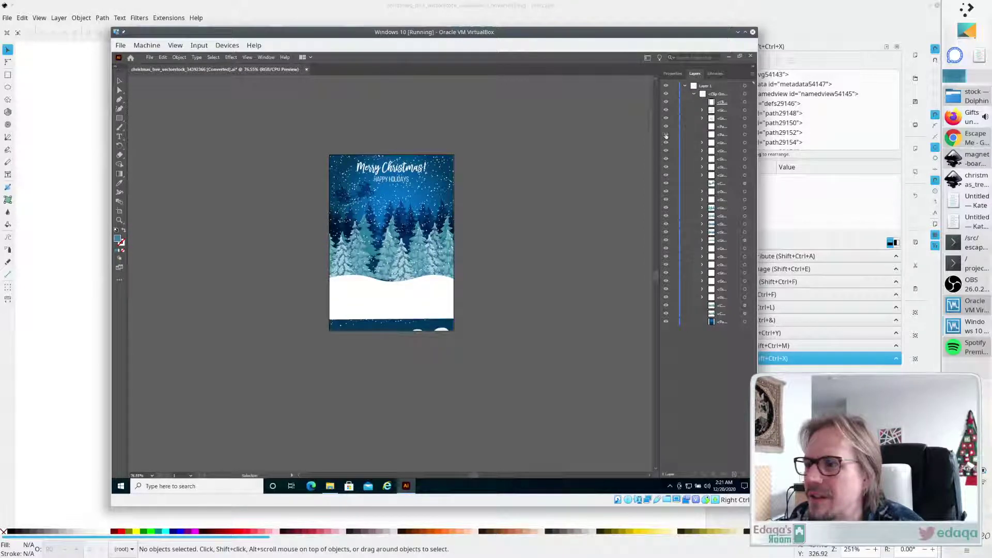
pyautogui.click(666, 134)
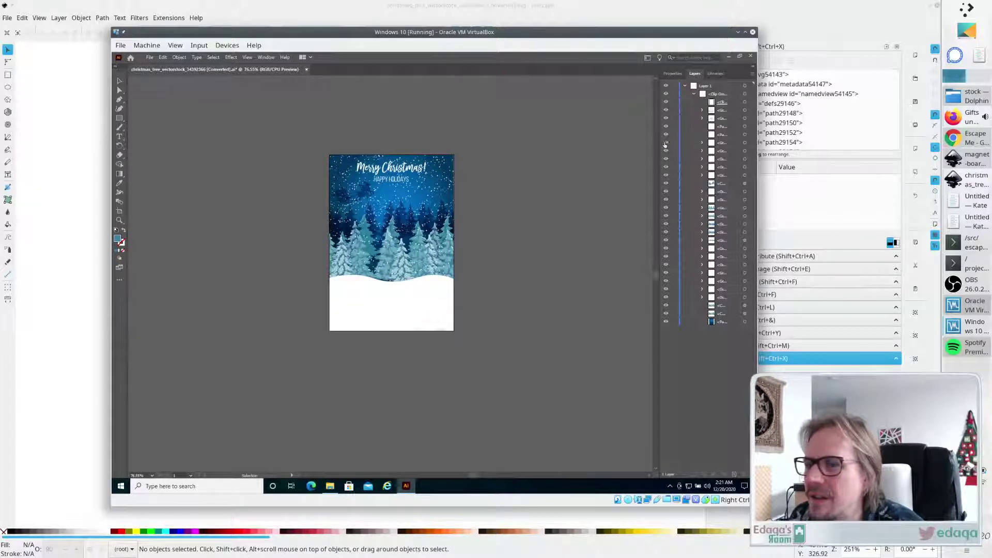
pyautogui.click(665, 322)
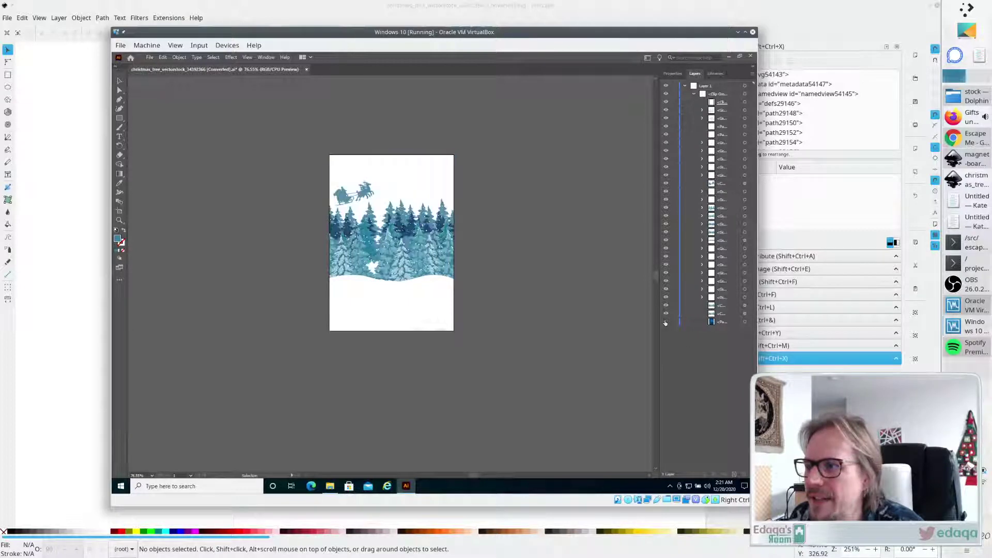
pyautogui.click(665, 322)
pyautogui.click(666, 315)
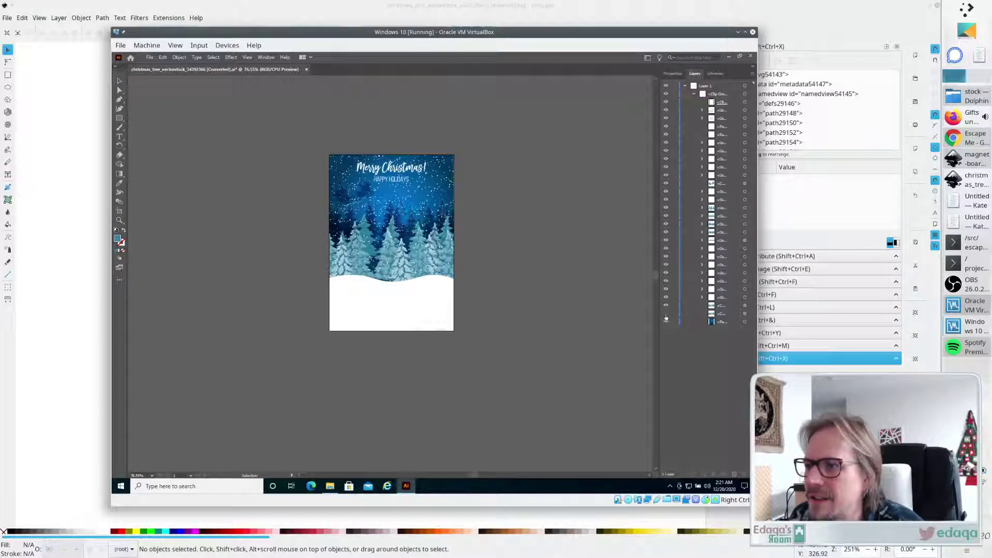
pyautogui.click(666, 314)
pyautogui.click(666, 306)
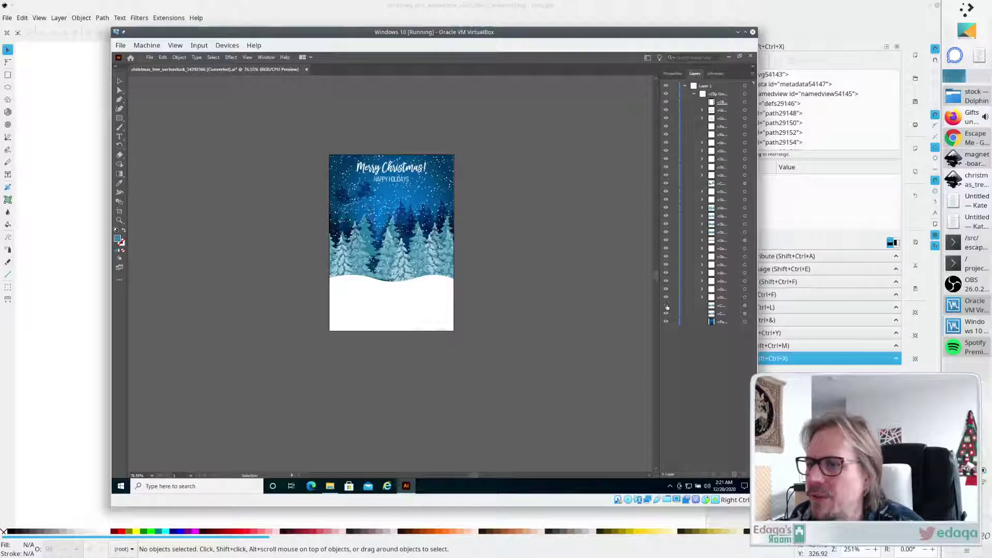
pyautogui.click(665, 306)
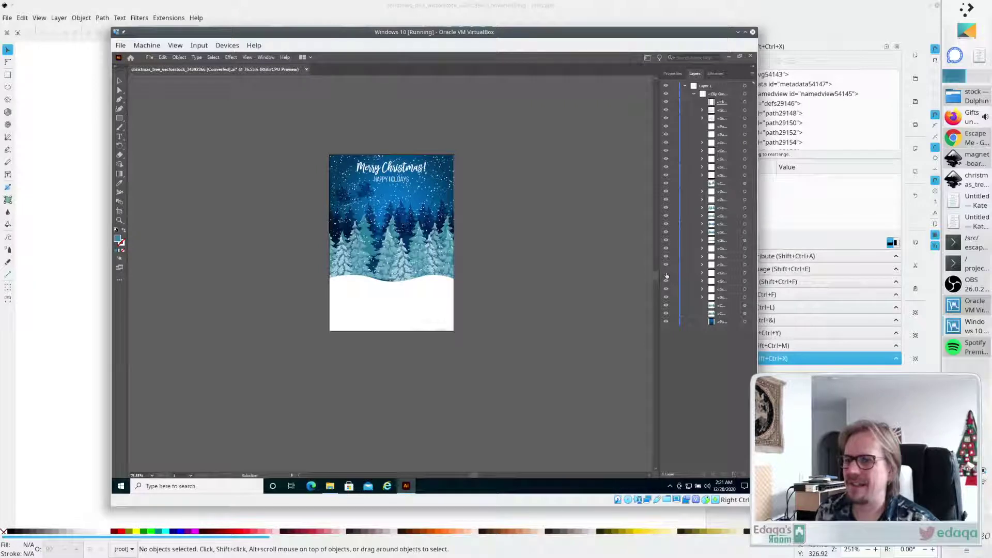
# Identify the background forest objects by hiding and reshowing each one in turn.
pyautogui.click(666, 240)
pyautogui.click(666, 241)
pyautogui.click(665, 232)
pyautogui.click(665, 232)
pyautogui.click(666, 240)
pyautogui.click(666, 240)
pyautogui.click(665, 216)
pyautogui.click(665, 216)
pyautogui.click(666, 208)
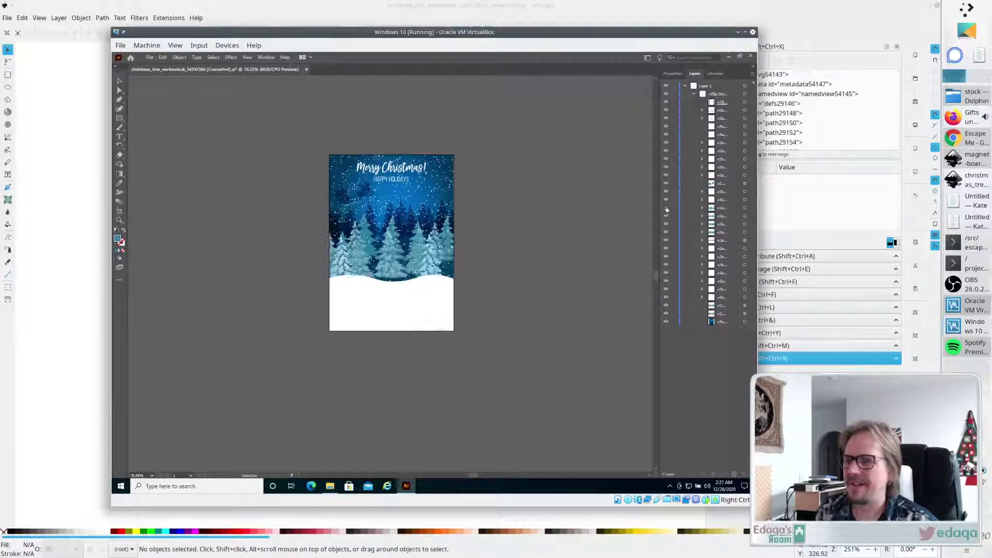
pyautogui.click(666, 208)
# Hide the Merry Christmas and Happy Holidays lettering groups, select both and delete them.
pyautogui.click(666, 200)
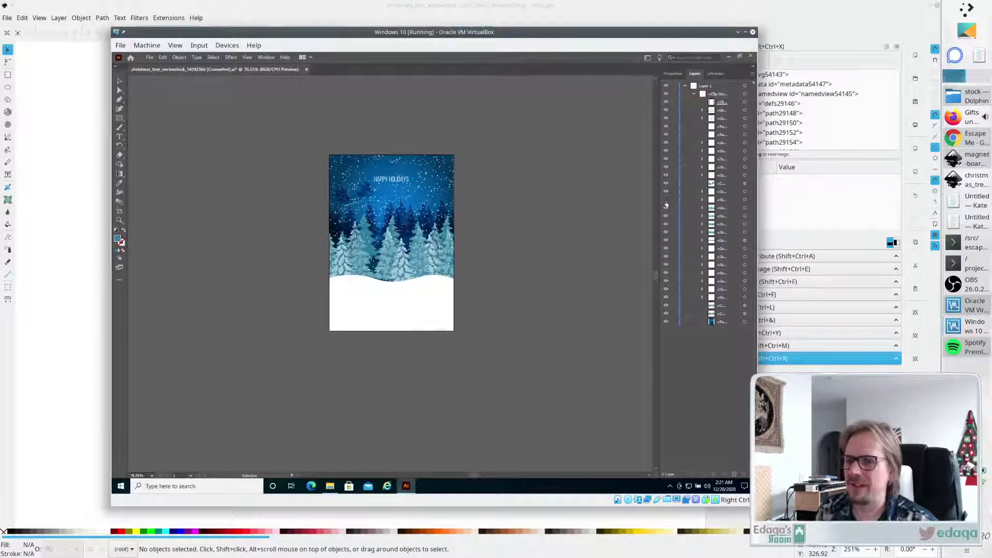
pyautogui.click(666, 193)
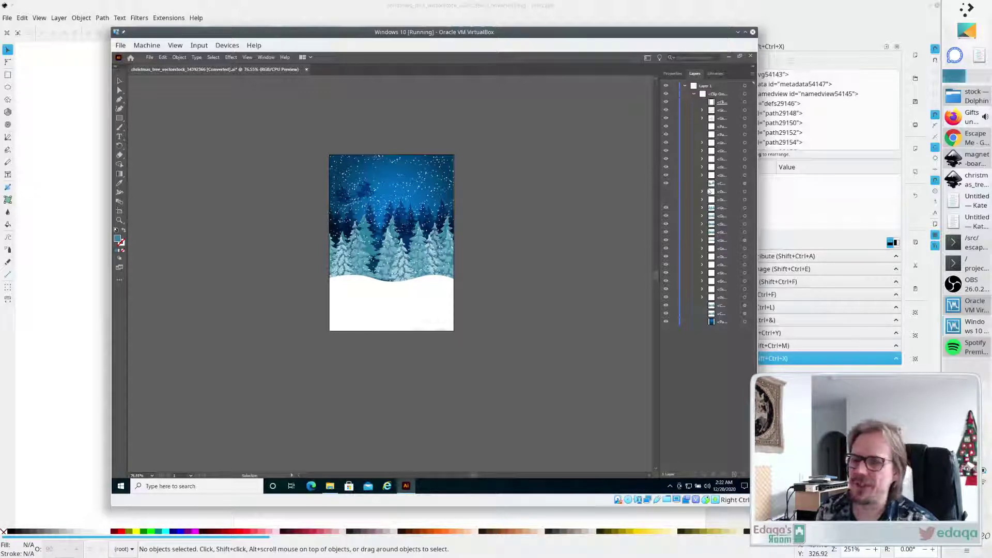
pyautogui.click(710, 191)
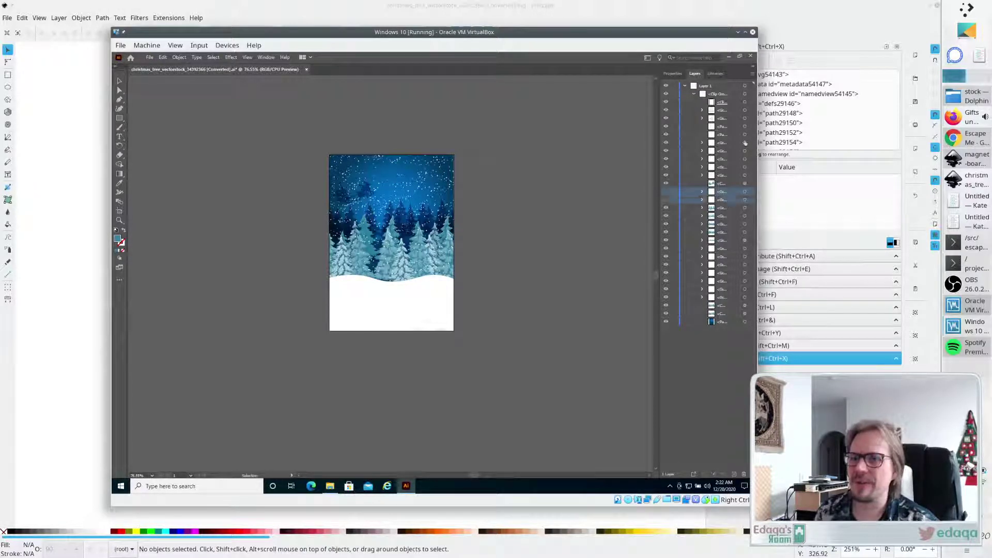
pyautogui.click(753, 74)
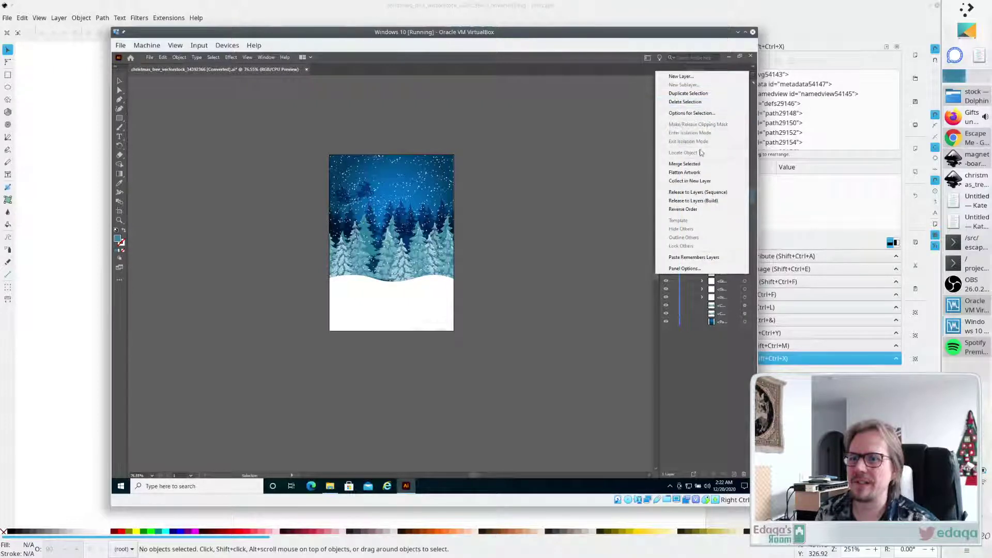
pyautogui.click(687, 102)
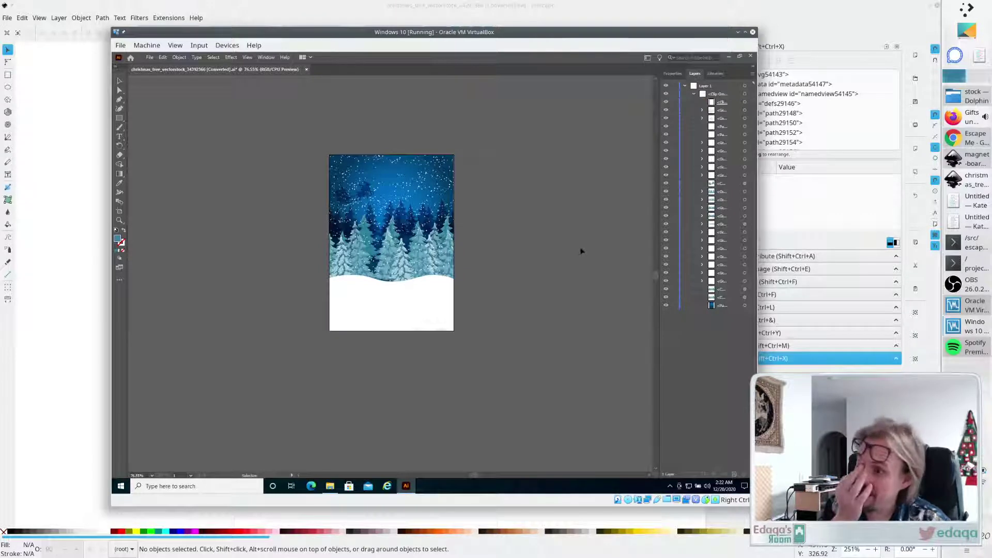
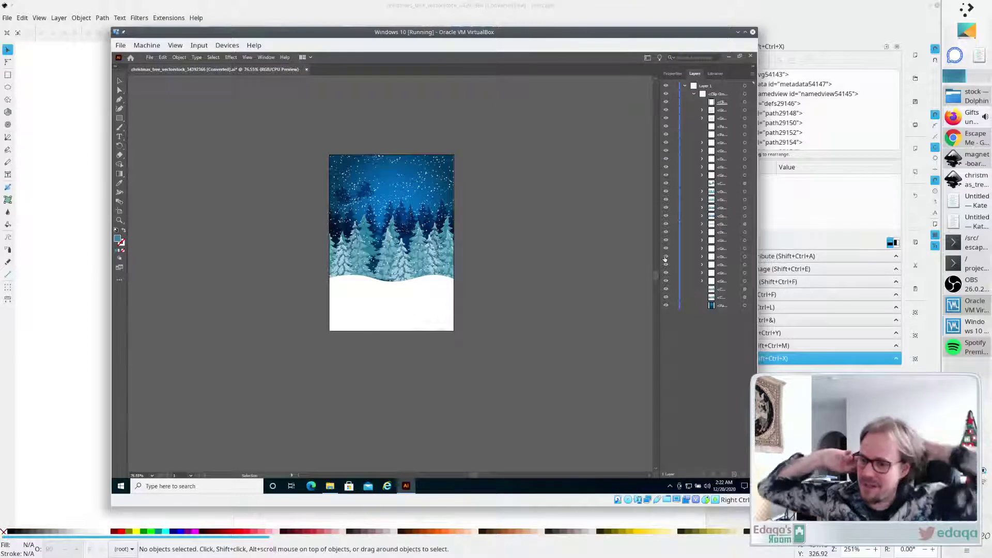
# Export the background artwork as an SVG named christmas_tree_vectorstock_34392366-background, keeping the offered SVG options.
pyautogui.click(149, 57)
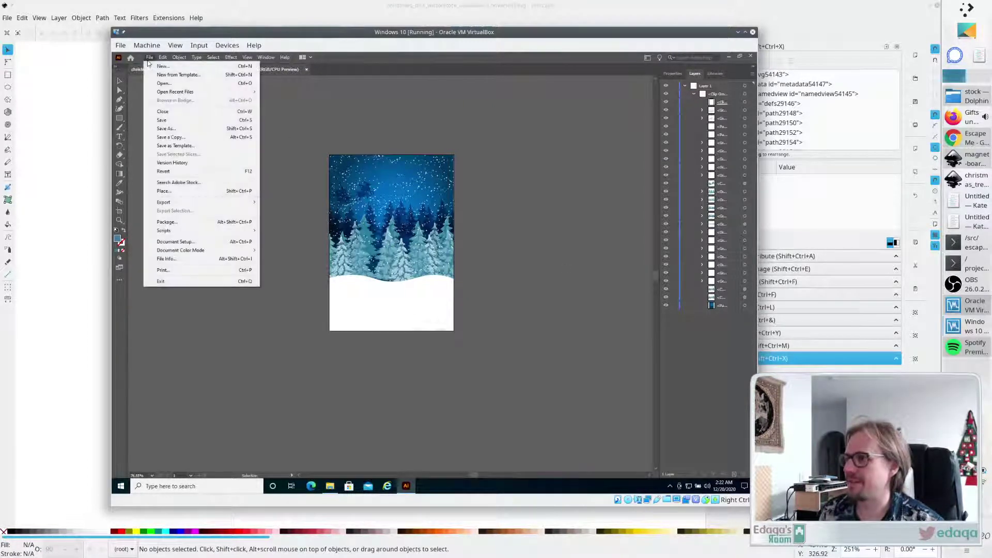
pyautogui.moveTo(231, 203)
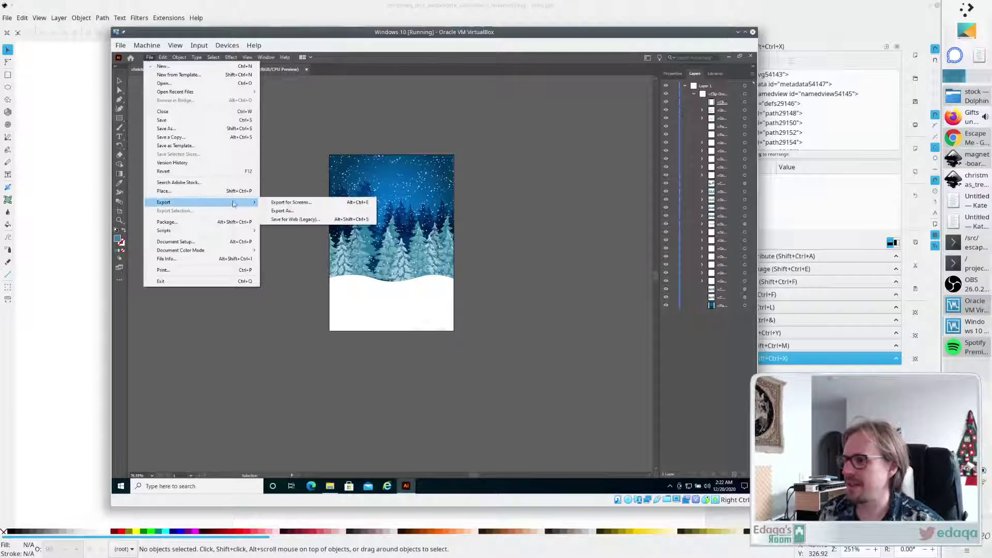
pyautogui.click(293, 211)
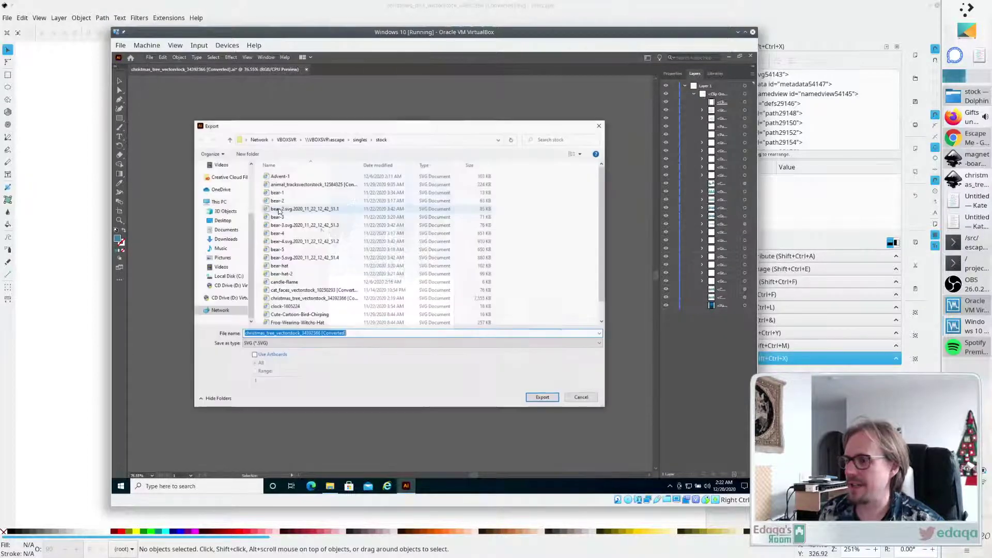
pyautogui.click(371, 335)
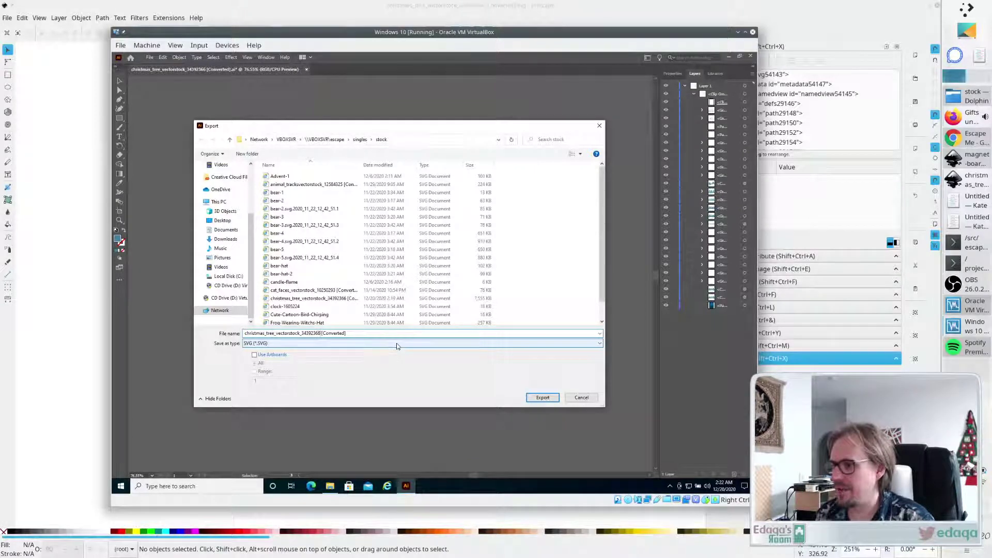
pyautogui.write('-background')
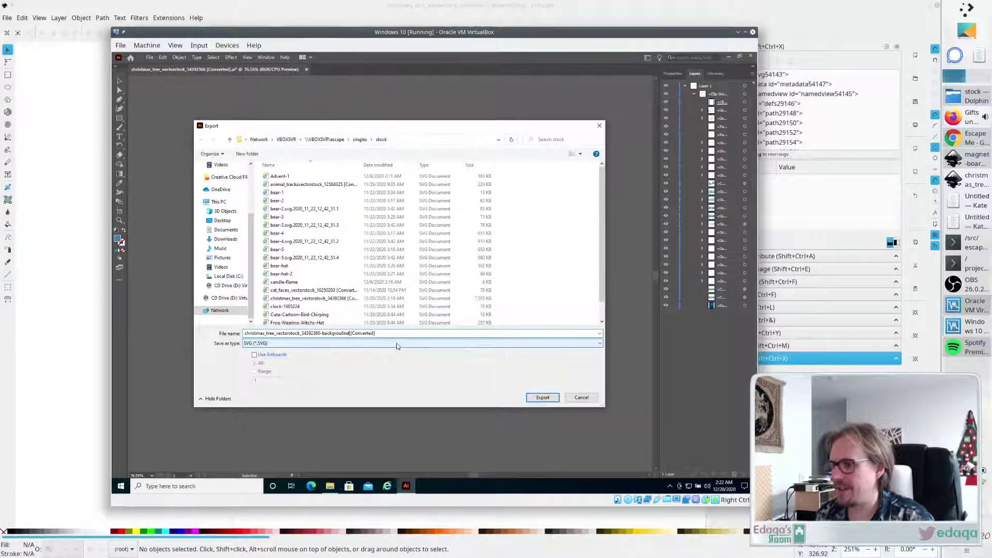
pyautogui.press('Delete')
pyautogui.press('Delete')
pyautogui.press('Delete')
pyautogui.press('Delete')
pyautogui.press('Delete')
pyautogui.press('Delete')
pyautogui.press('Delete')
pyautogui.press('Delete')
pyautogui.press('Delete')
pyautogui.press('Delete')
pyautogui.press('Delete')
pyautogui.press('Delete')
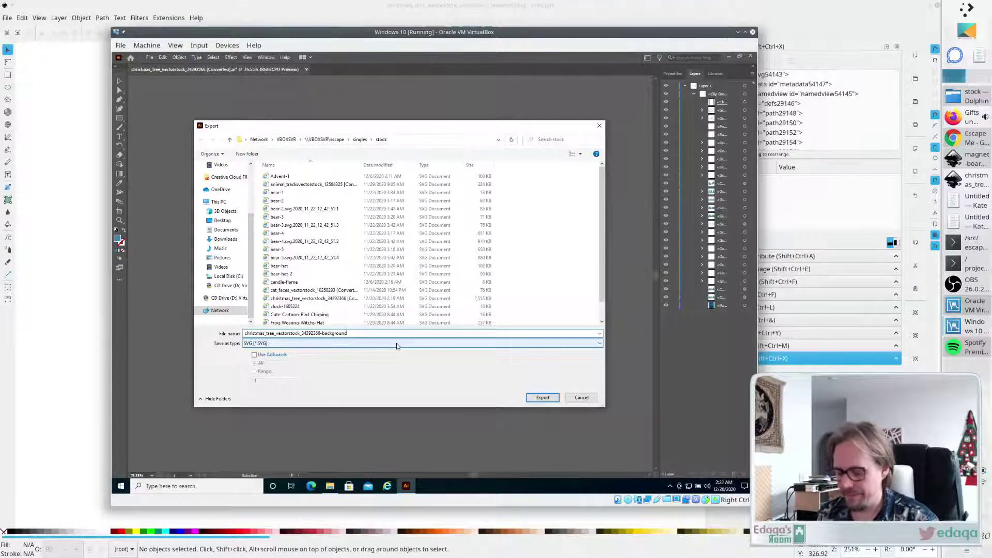
pyautogui.press('Return')
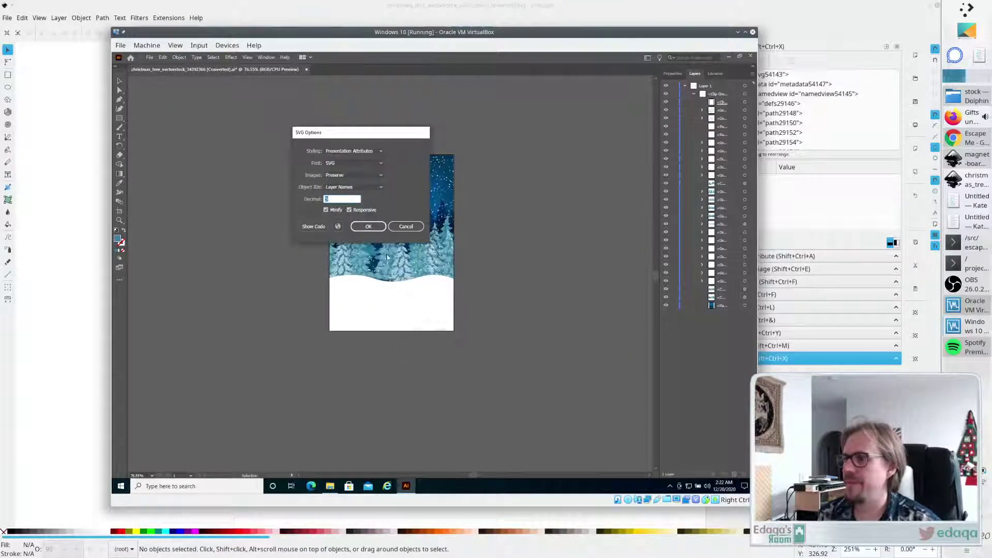
pyautogui.click(368, 226)
# Switch to Inkscape and look for the exported background SVG among the files in the stock folder.
pyautogui.click(427, 5)
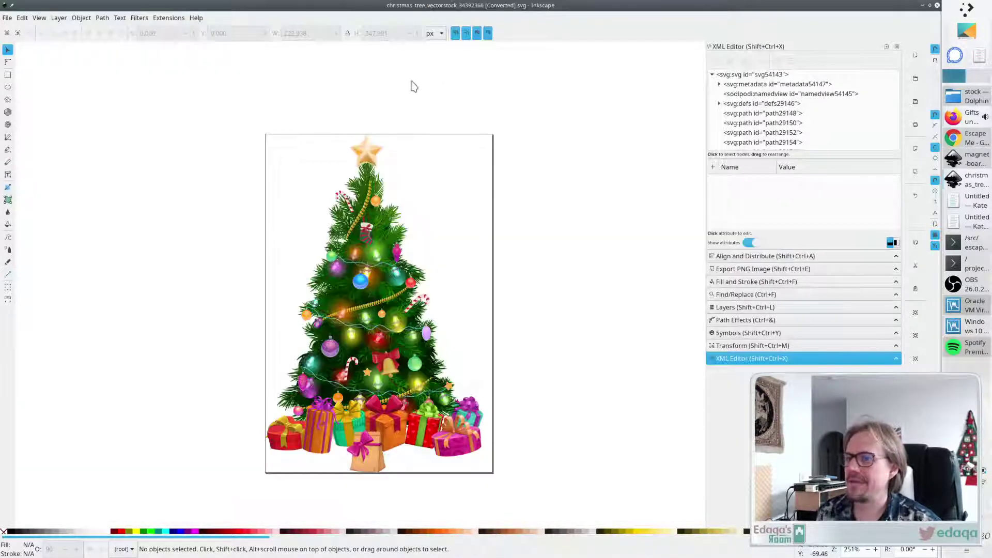
pyautogui.hotkey('ctrl', 's')
pyautogui.click(7, 17)
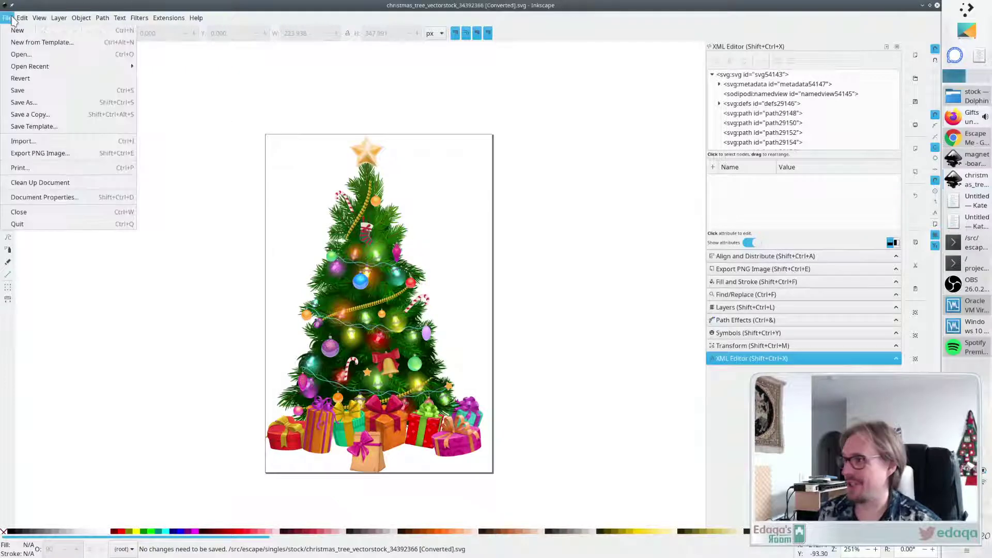
pyautogui.click(21, 54)
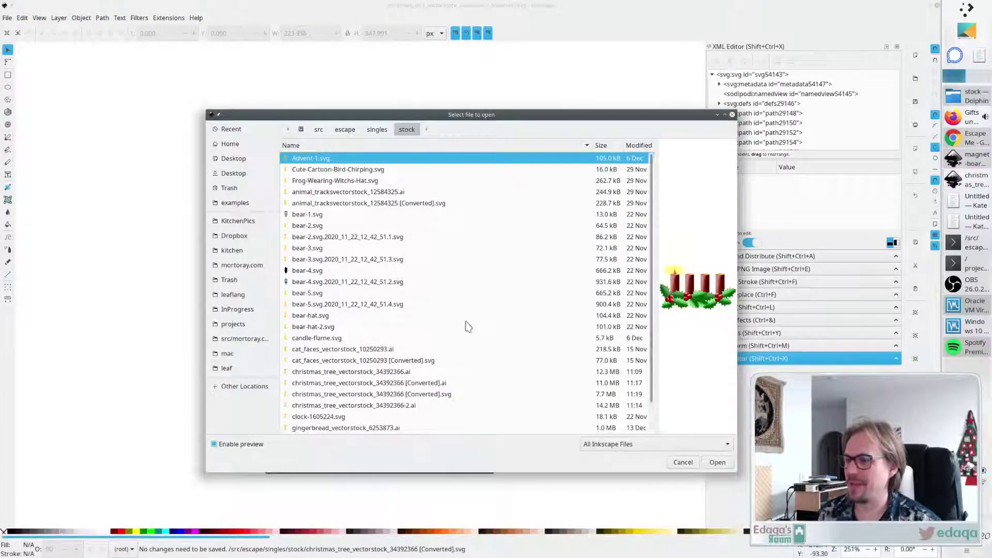
pyautogui.scroll(-2, 467, 326)
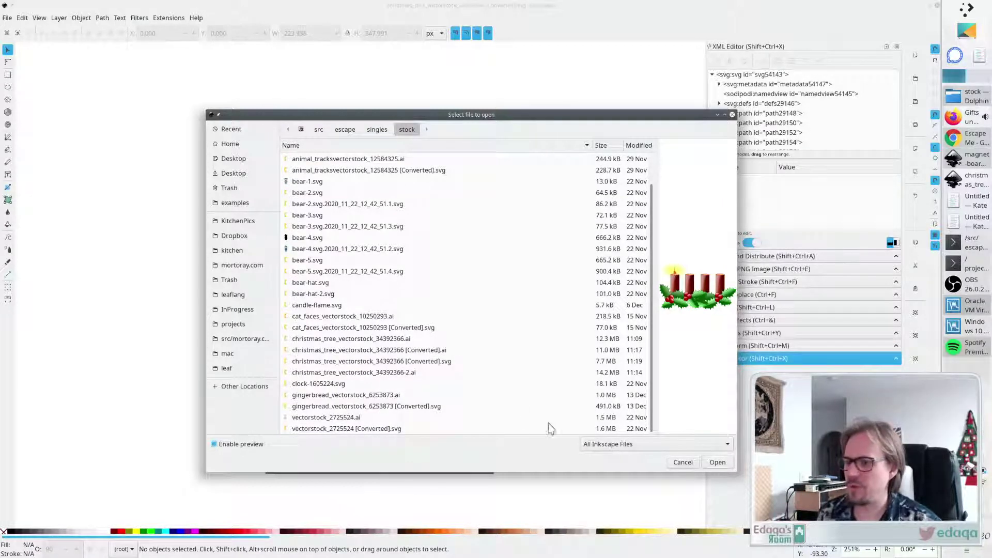
pyautogui.click(679, 460)
# Switch back to Illustrator and export the artwork again, replacing the existing christmas_tree_vectorstock_34392366-background.svg.
pyautogui.click(962, 326)
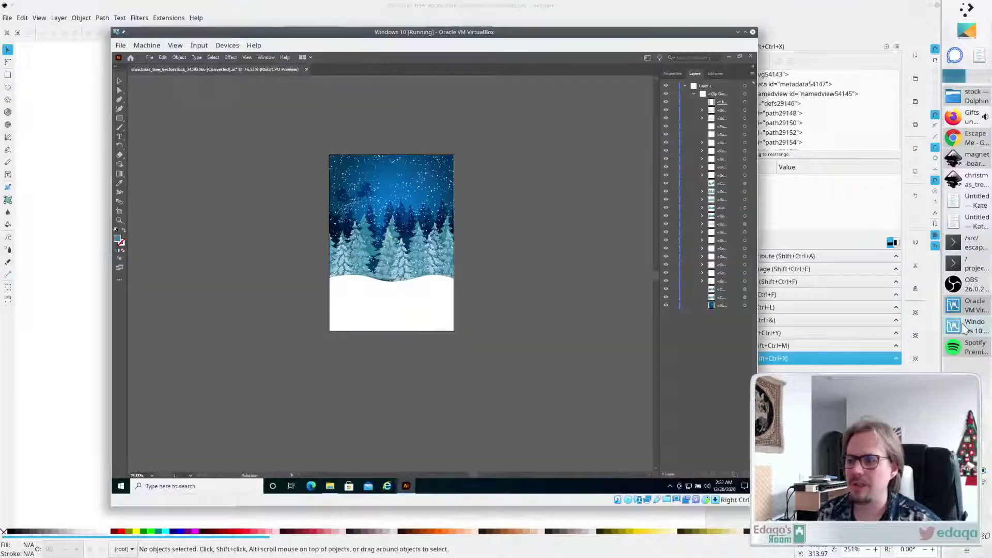
pyautogui.click(149, 57)
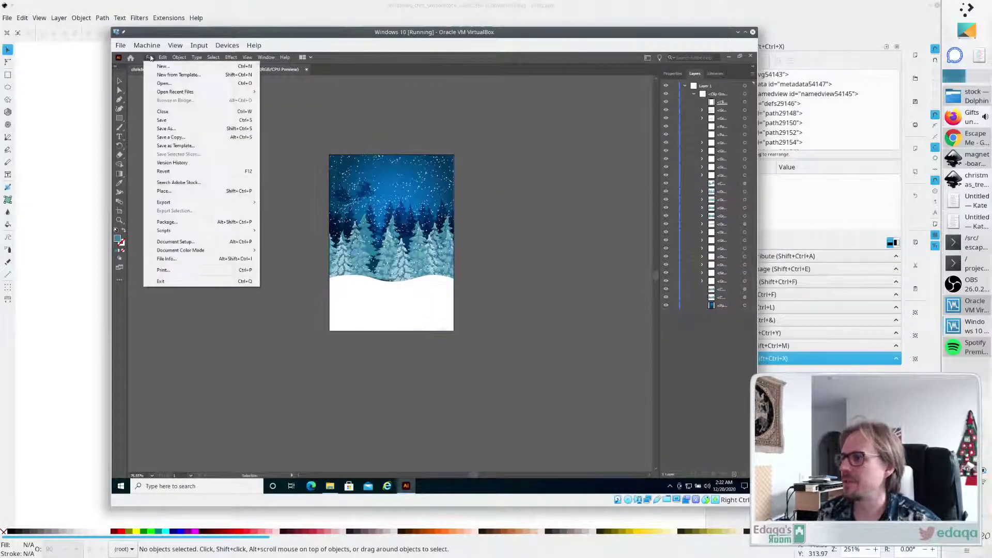
pyautogui.moveTo(231, 202)
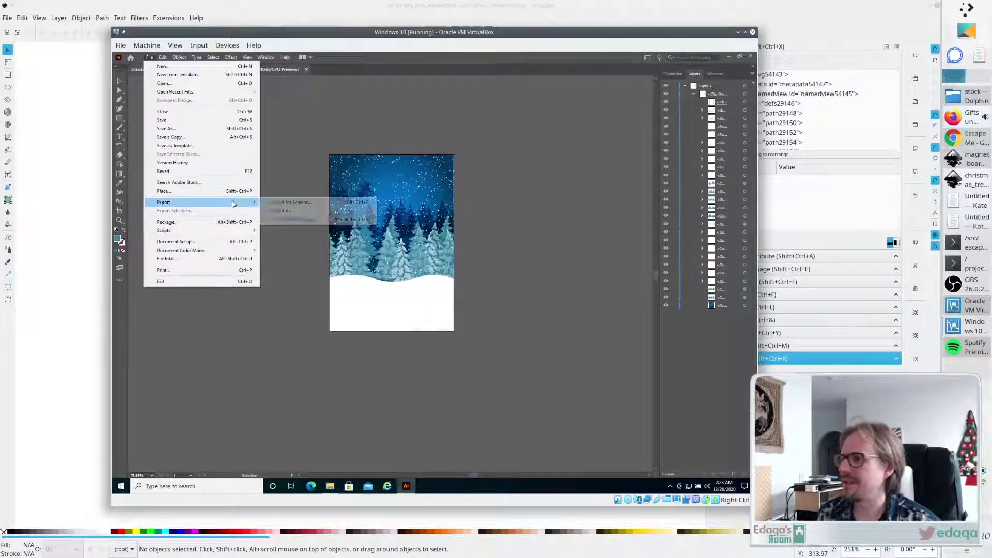
pyautogui.click(281, 210)
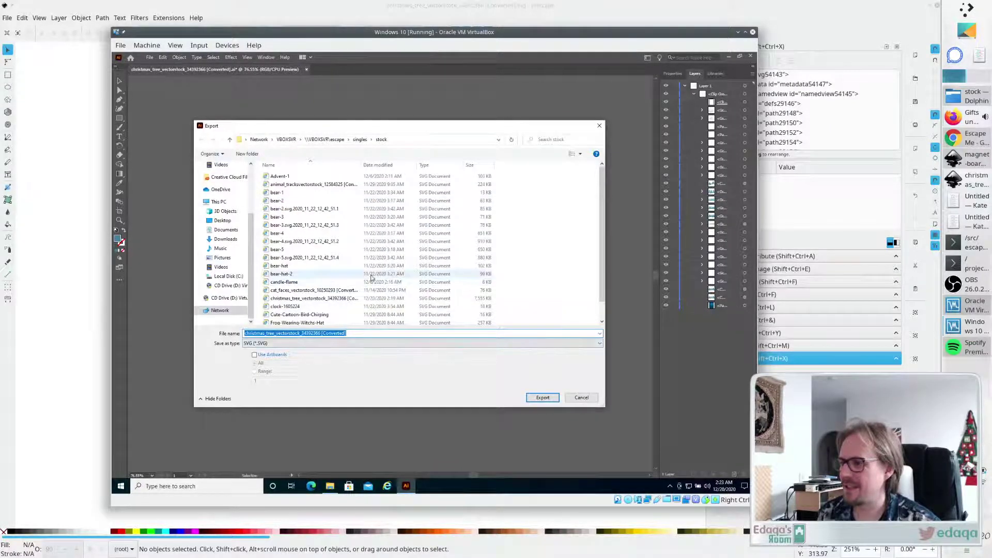
pyautogui.scroll(-1, 370, 278)
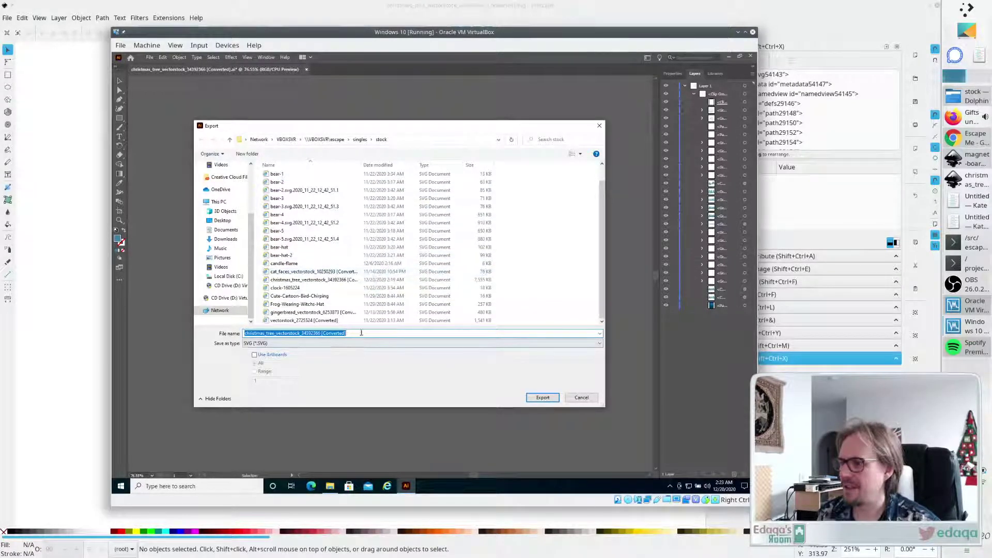
pyautogui.click(361, 333)
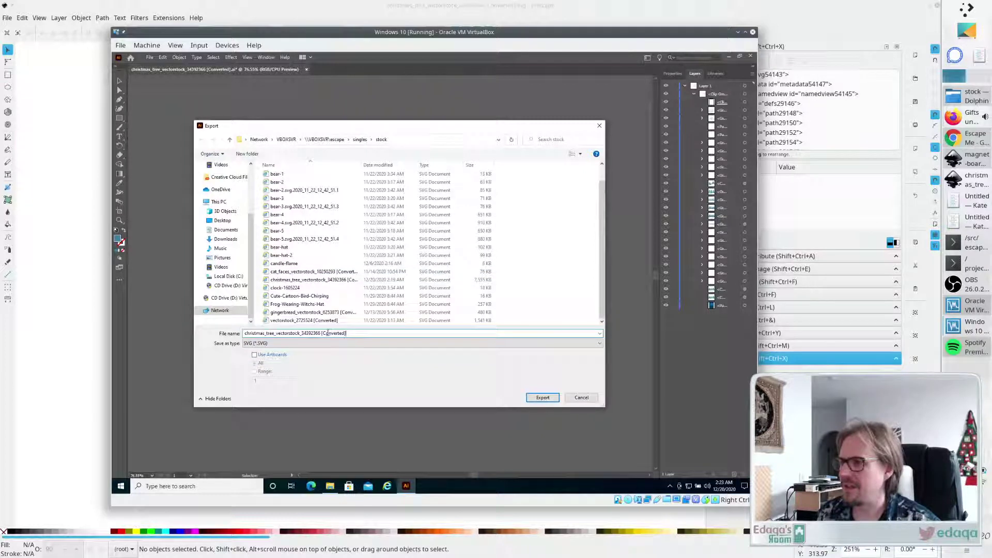
pyautogui.moveTo(322, 333); pyautogui.dragTo(351, 333)
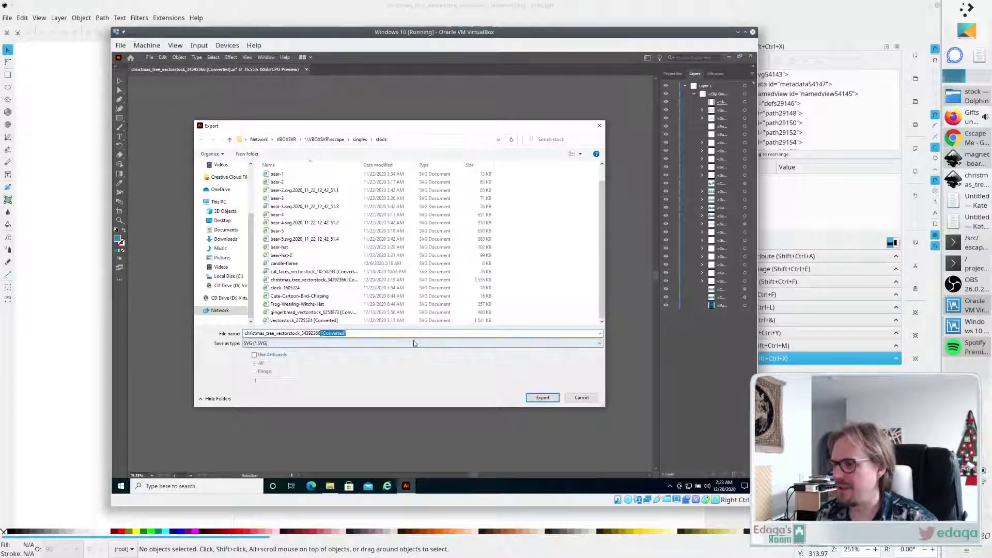
pyautogui.write('-')
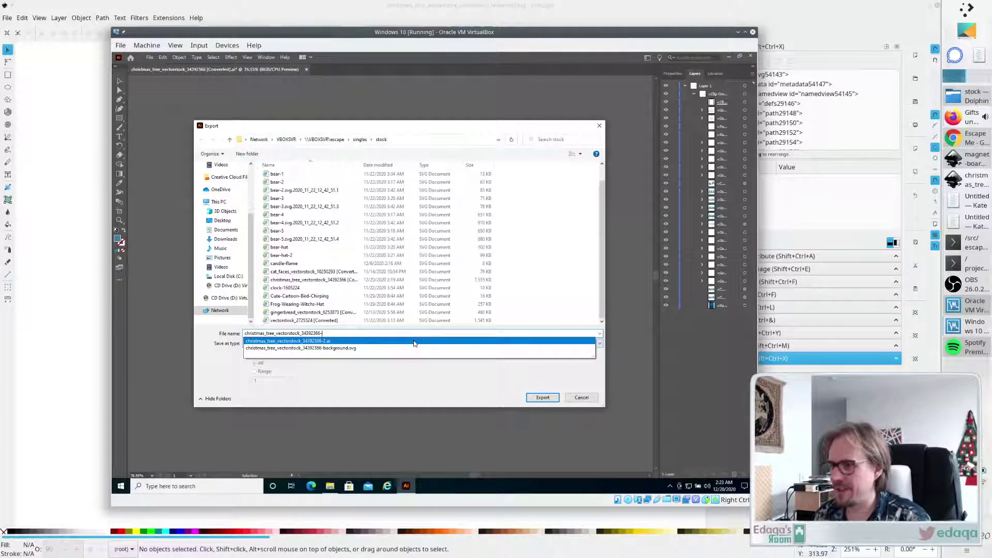
pyautogui.click(350, 349)
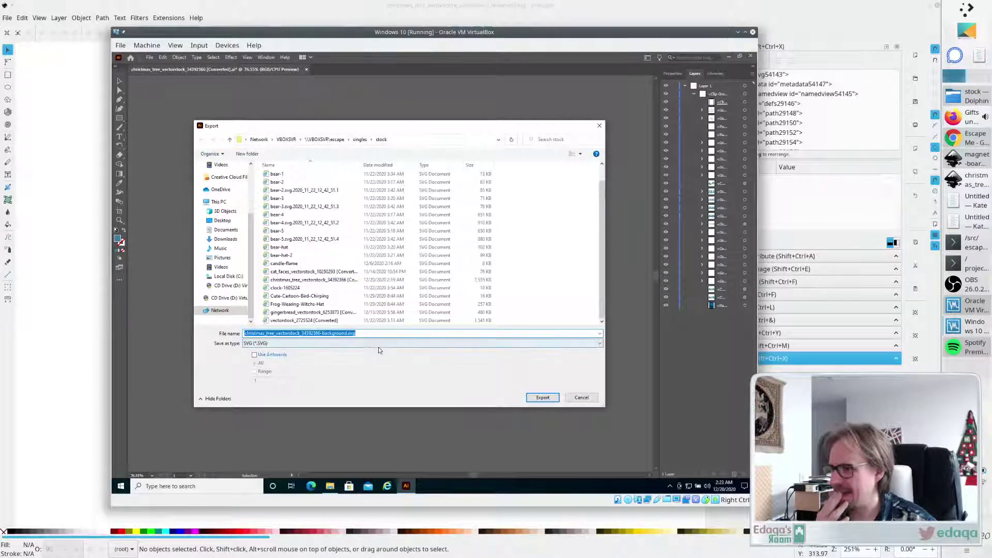
pyautogui.click(543, 397)
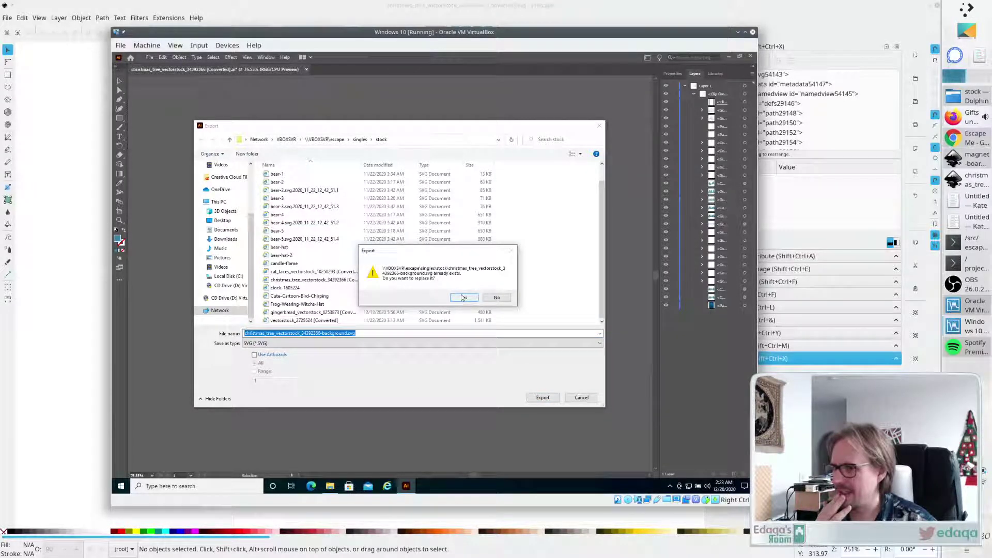
pyautogui.click(463, 298)
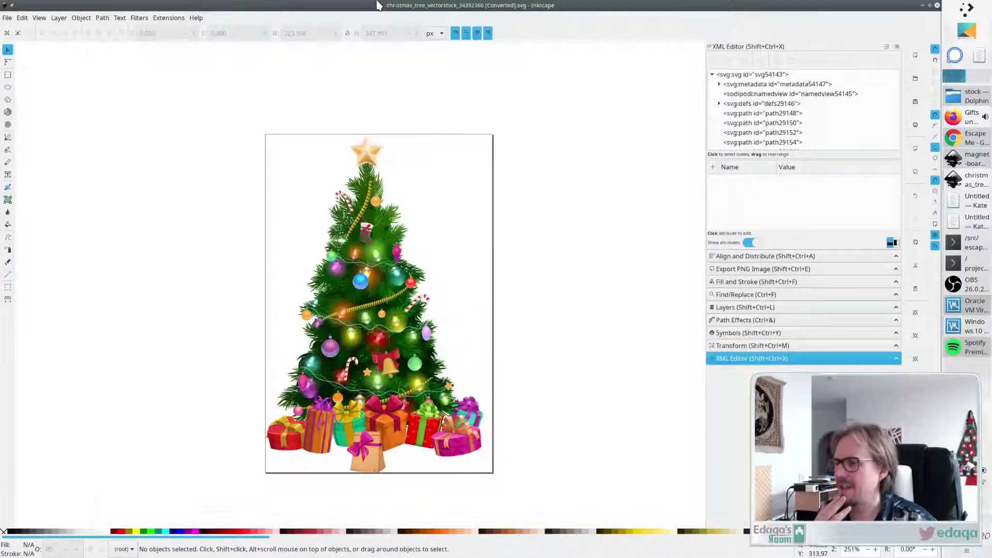
# Open christmas_tree_vectorstock_34392366-background.svg from the stock folder in Inkscape and maximize its window.
pyautogui.click(7, 17)
pyautogui.click(7, 55)
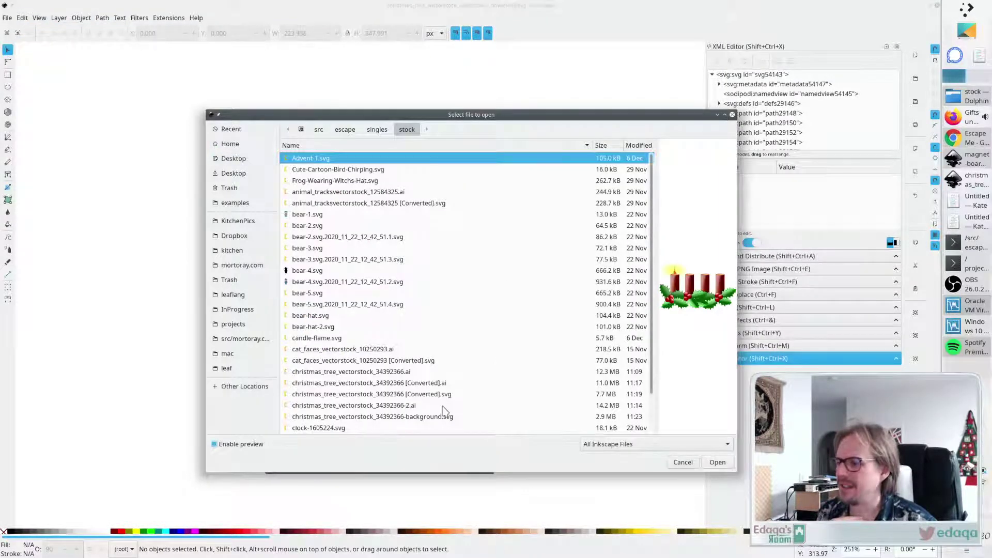
pyautogui.click(423, 417)
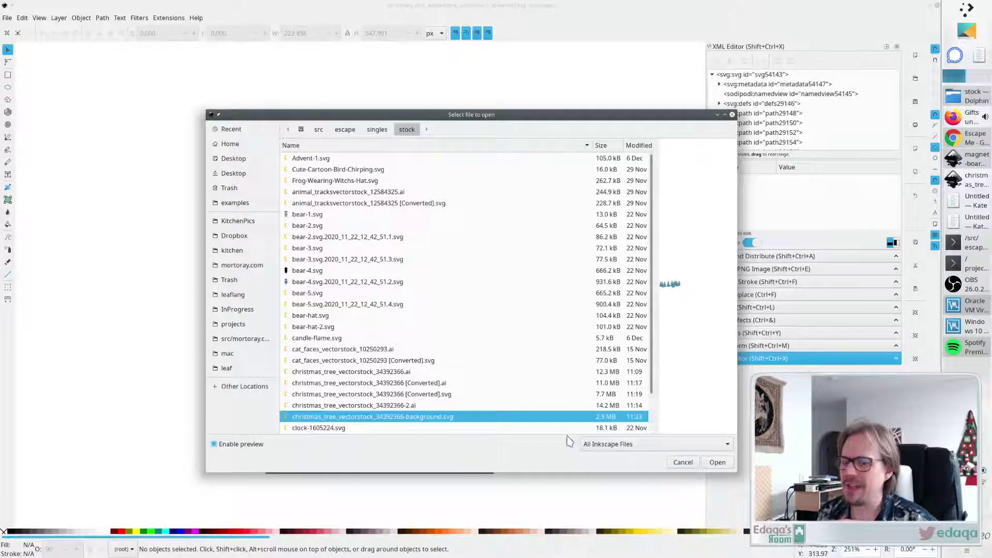
pyautogui.press('Return')
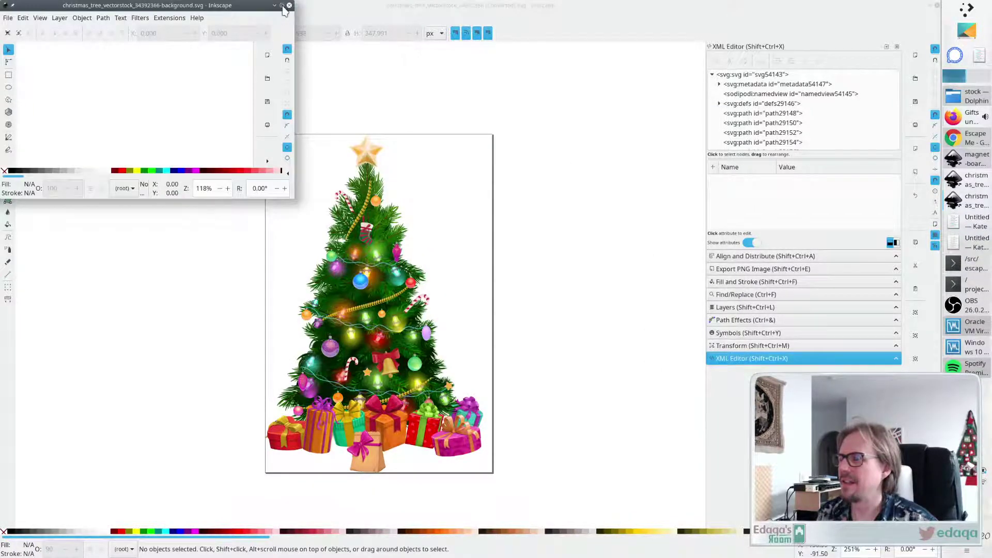
pyautogui.click(289, 5)
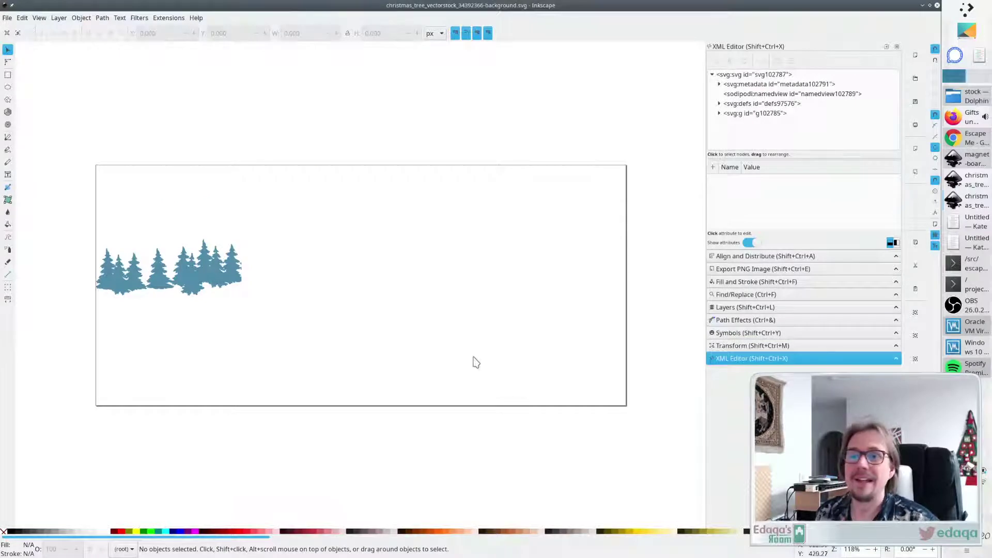
# Select the background artwork's top-level group and undo the last document change.
pyautogui.click(769, 115)
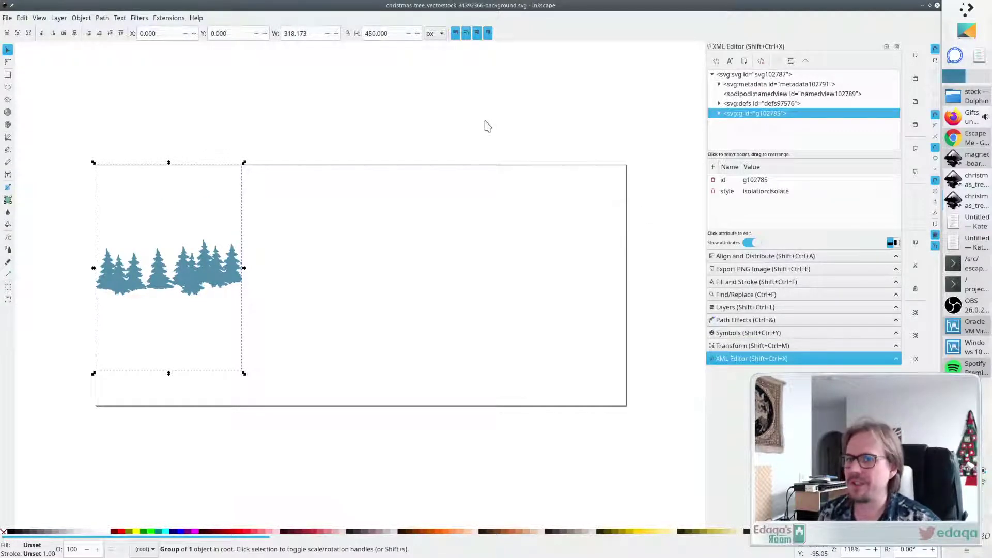
pyautogui.hotkey('ctrl', 'z')
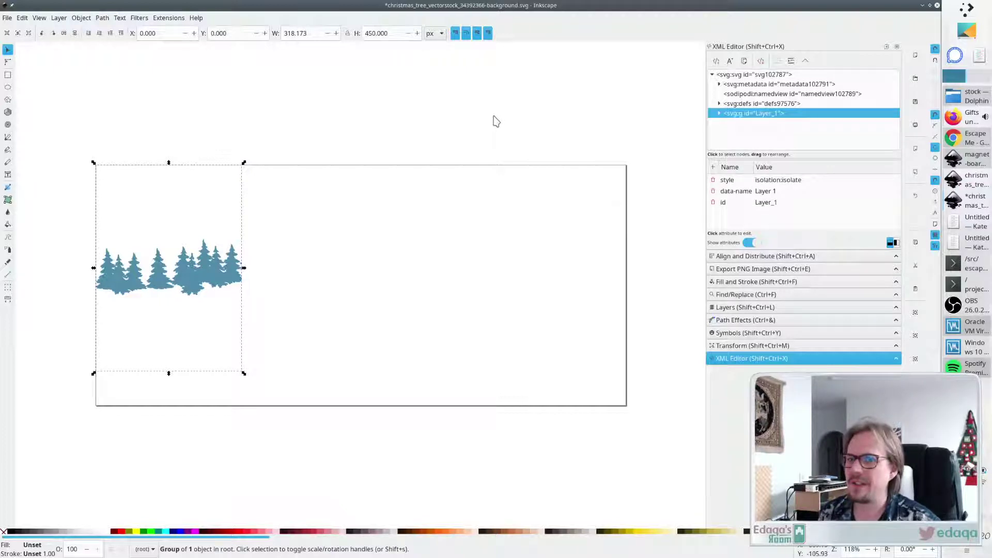
# Ungroup the clipped background artwork twice, down to its individual objects, and clear the selection.
pyautogui.hotkey('ctrl', 'z')
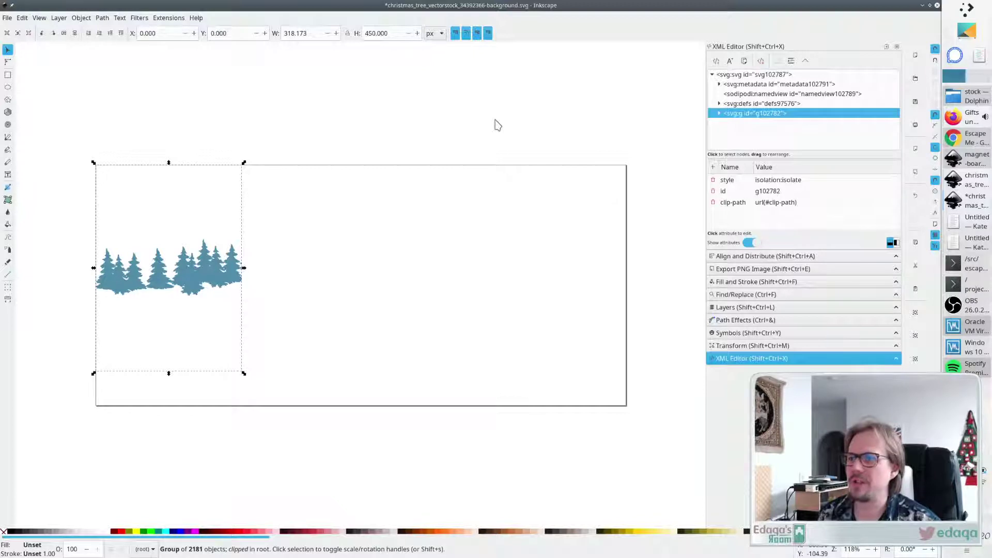
pyautogui.hotkey('ctrl', 'z')
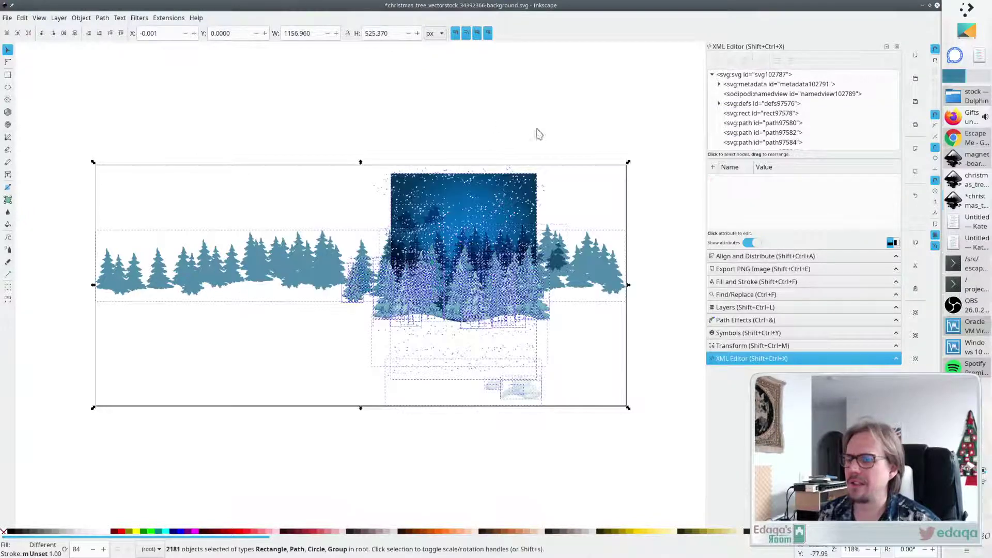
pyautogui.click(646, 130)
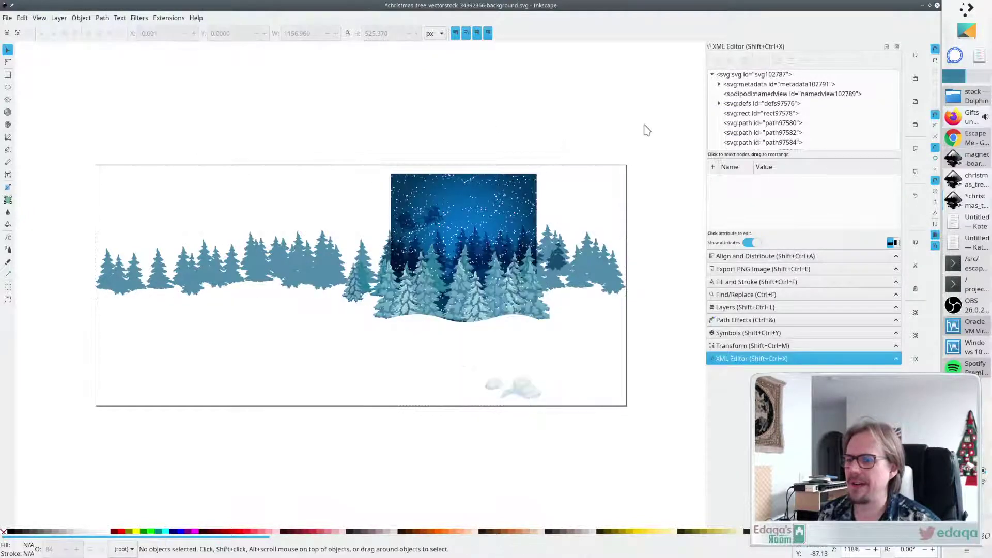
# Enter the group of flat blue silhouette trees and delete its far-left row of trees.
pyautogui.click(311, 272)
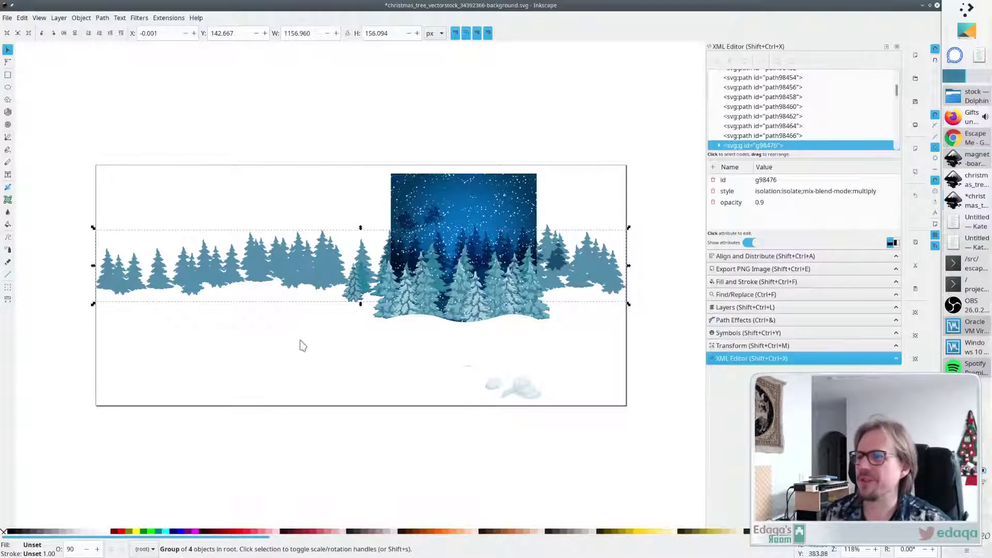
pyautogui.press('Escape')
pyautogui.moveTo(351, 210); pyautogui.dragTo(22, 377)
pyautogui.press('Delete')
# Try deleting the remaining row of silhouette trees left of the night scene, and undo the deletion.
pyautogui.click(311, 270)
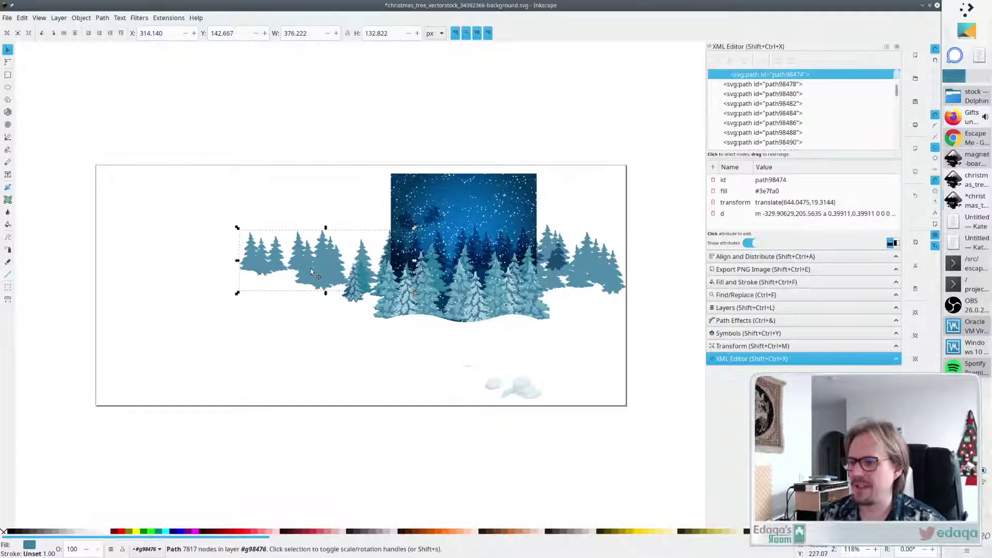
pyautogui.press('Delete')
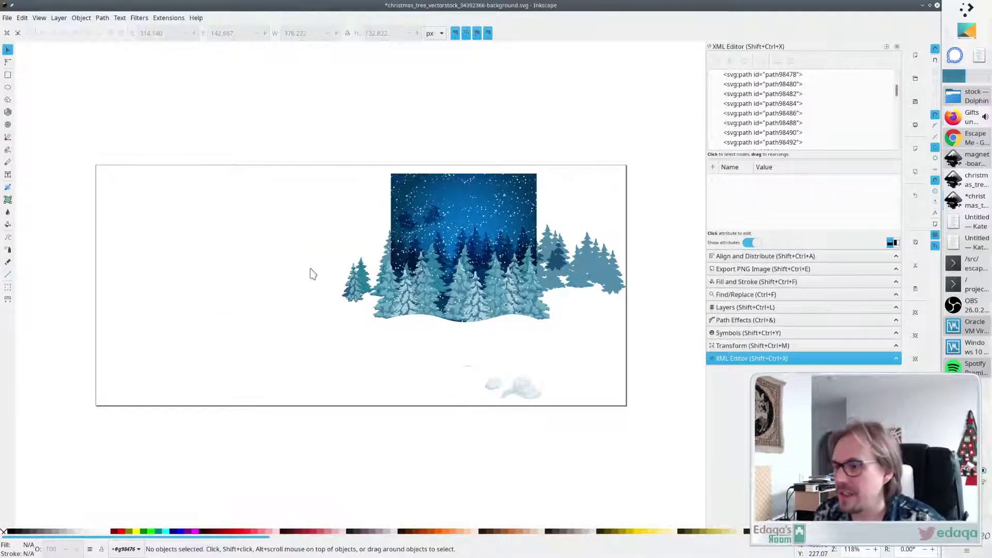
pyautogui.hotkey('ctrl', 'z')
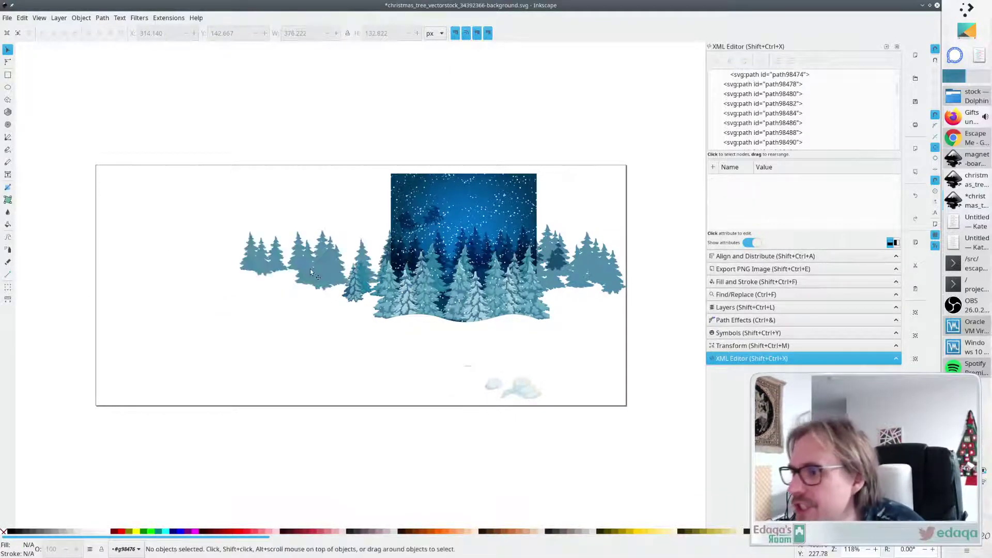
# Try moving the silhouette trees on the night scene's right side upward, and undo the move.
pyautogui.click(603, 271)
pyautogui.moveTo(594, 286); pyautogui.dragTo(595, 221)
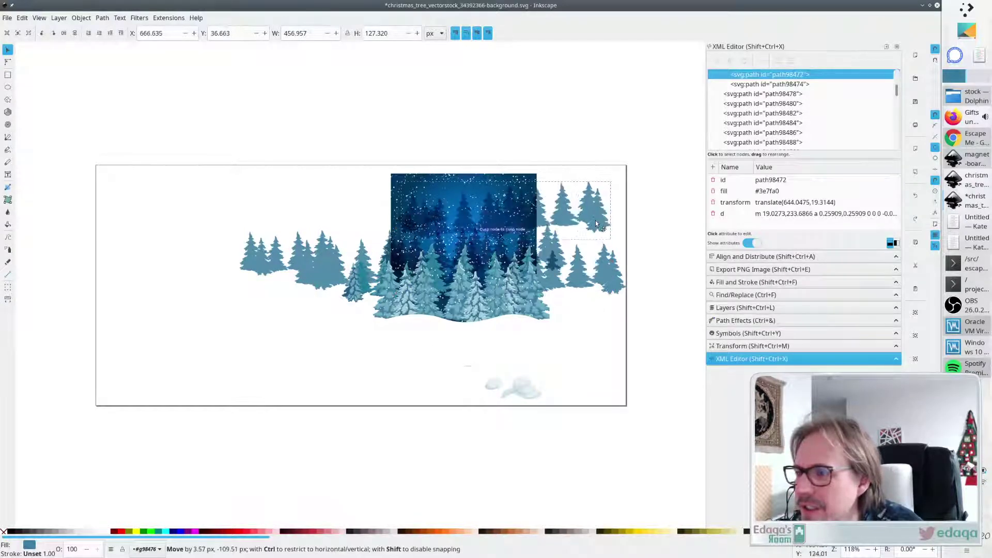
pyautogui.hotkey('ctrl', 'z')
pyautogui.click(614, 329)
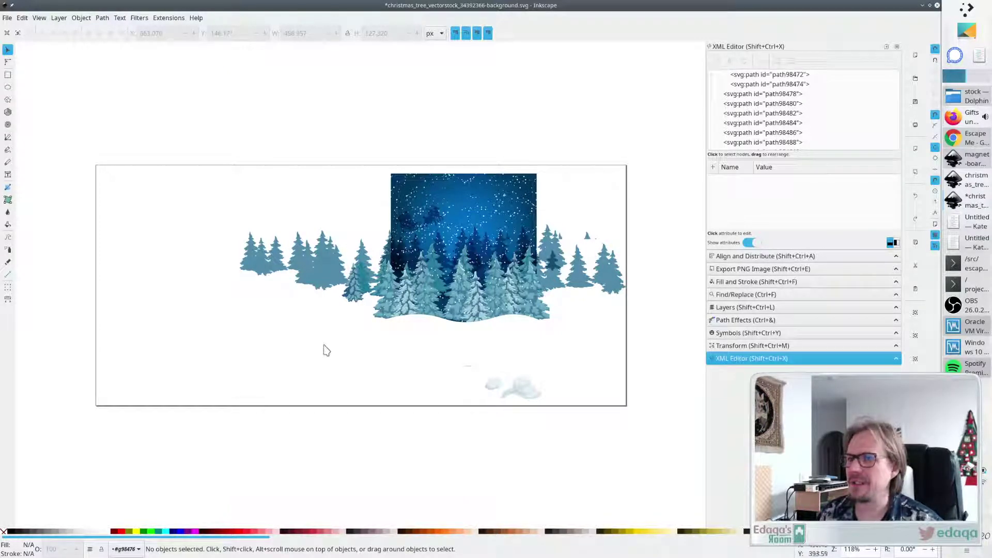
# Delete the largest pale blue snow-mound shape below the snowy trees.
pyautogui.click(527, 390)
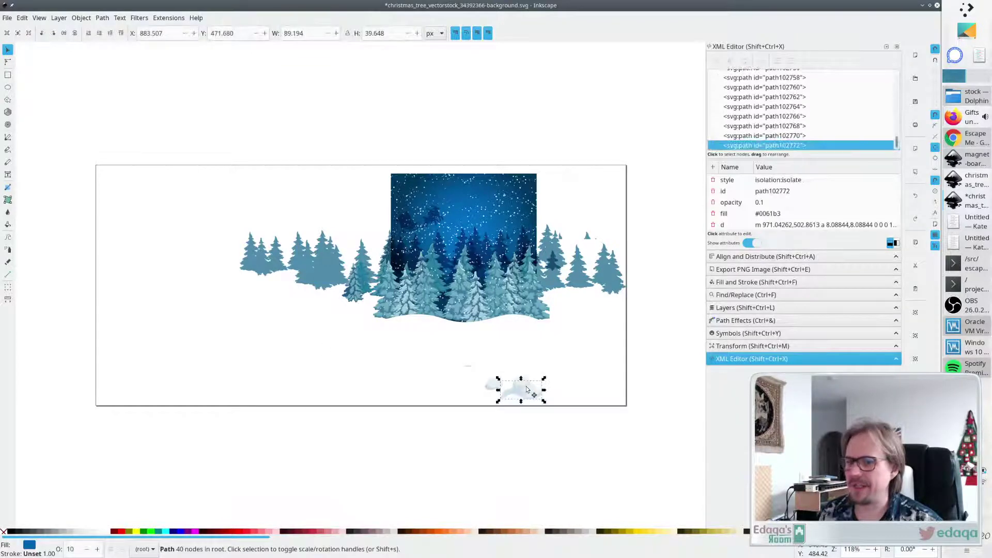
pyautogui.keyDown('ctrl'); pyautogui.scroll(-1, 597, 374); pyautogui.keyUp('ctrl')
pyautogui.keyDown('ctrl'); pyautogui.scroll(2, 587, 377); pyautogui.keyUp('ctrl')
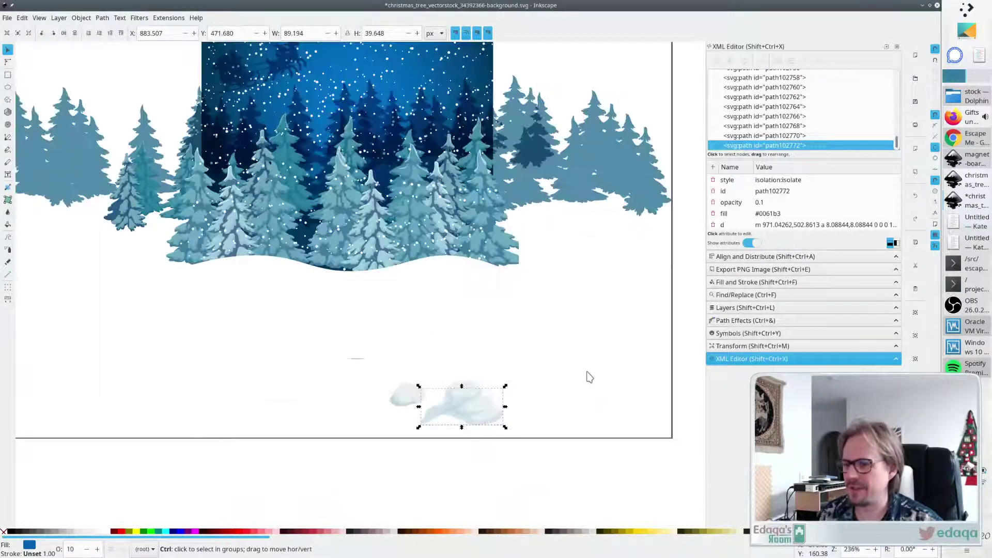
pyautogui.keyDown('ctrl'); pyautogui.scroll(-1, 583, 380); pyautogui.keyUp('ctrl')
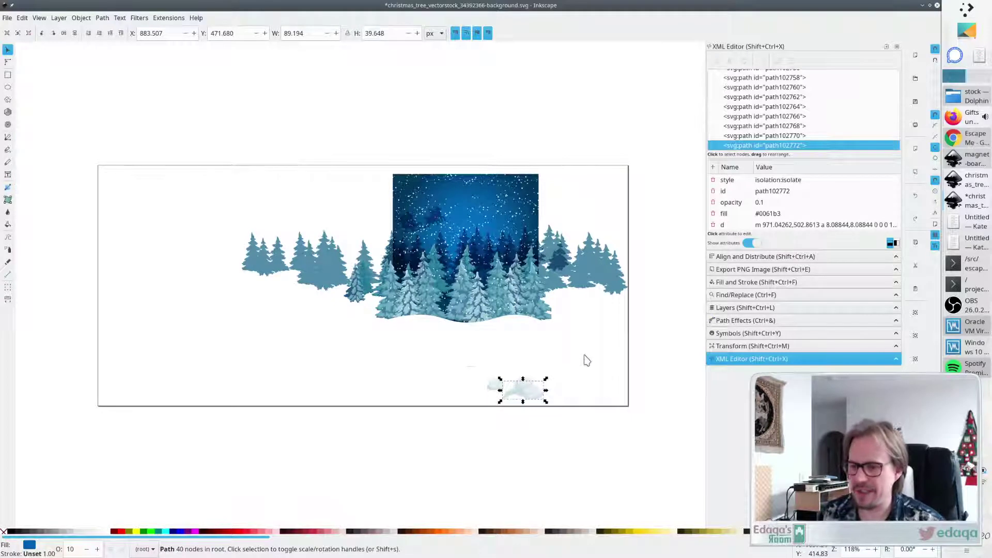
pyautogui.press('Delete')
pyautogui.hotkey('ctrl', 'z')
pyautogui.press('Delete')
# Delete the remaining small pale snow-mound shapes beside the removed large one.
pyautogui.click(514, 392)
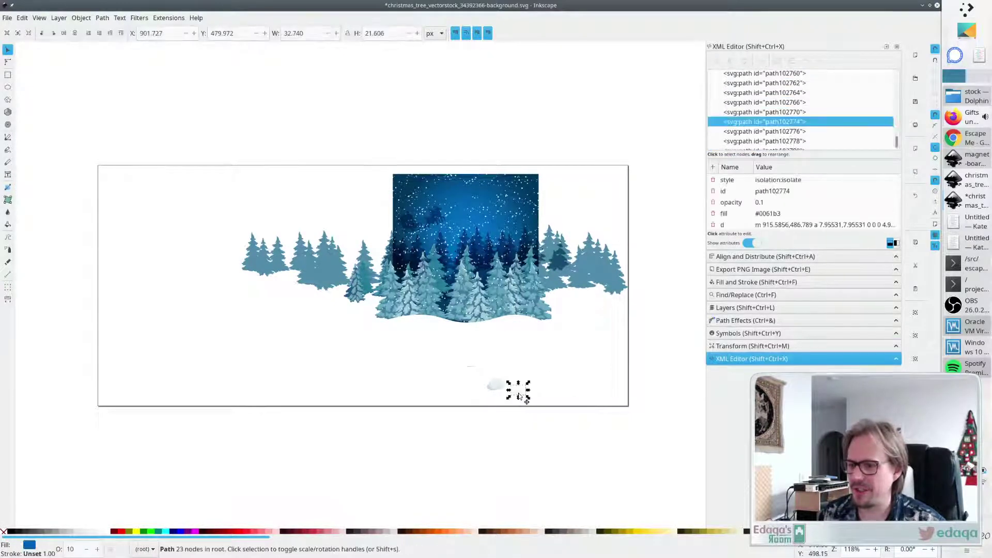
pyautogui.press('Delete')
pyautogui.hotkey('ctrl', 'z')
pyautogui.press('Delete')
pyautogui.click(496, 390)
pyautogui.press('Delete')
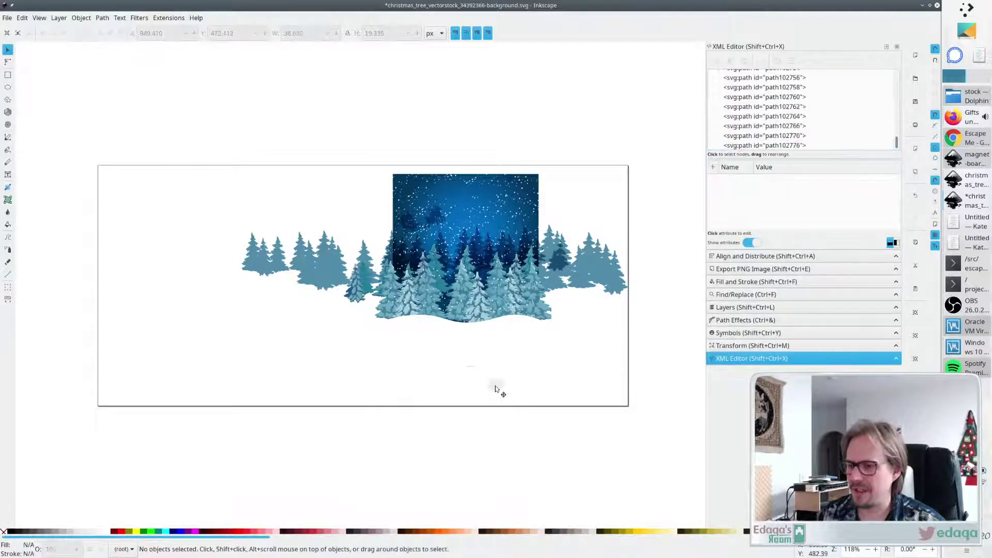
# Try deleting the white snow shape directly beneath the snowy trees, and undo the deletion.
pyautogui.click(471, 369)
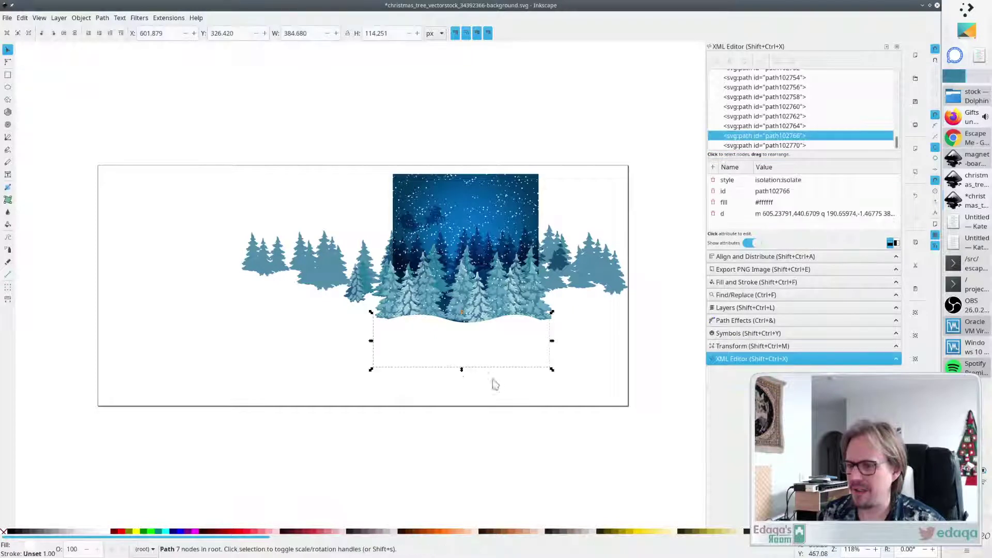
pyautogui.press('Delete')
pyautogui.hotkey('ctrl', 'z')
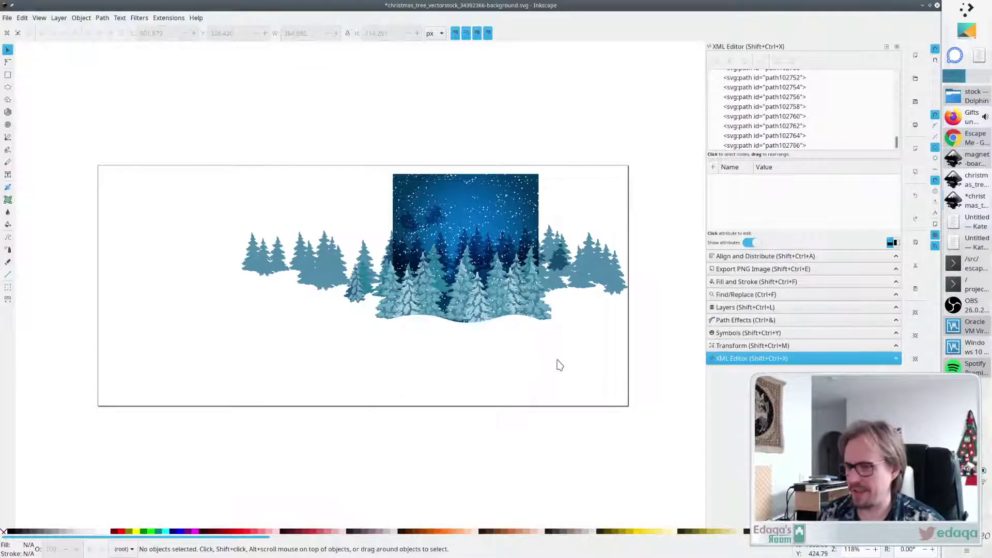
# Try filling the lower white snow shape with the silhouette trees' blue using the Dropper, and reselect the shape to inspect it.
pyautogui.click(482, 380)
pyautogui.moveTo(486, 383)
pyautogui.mouseDown()
pyautogui.moveTo(491, 445)
pyautogui.moveTo(482, 351)
pyautogui.moveTo(487, 372)
pyautogui.mouseUp()
pyautogui.press('d')
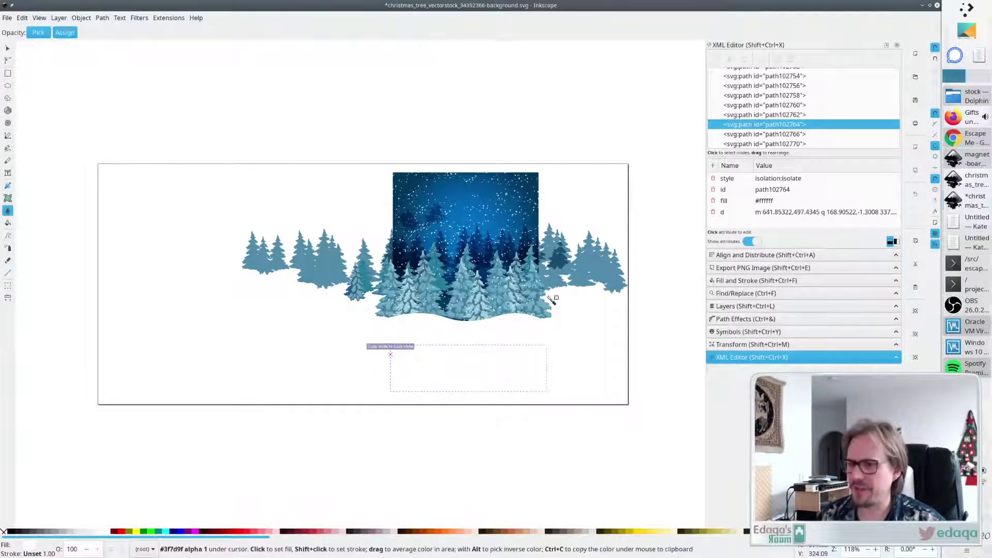
pyautogui.click(552, 284)
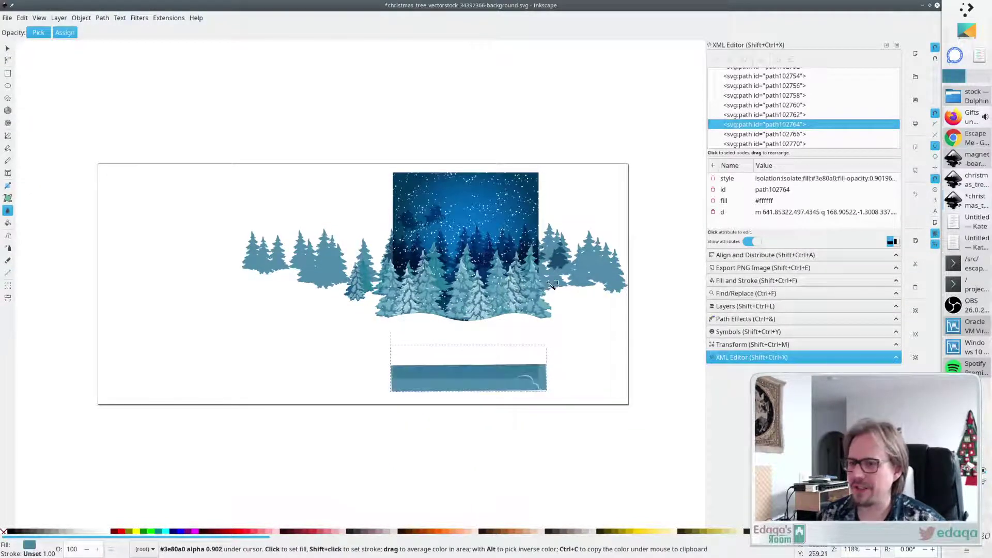
pyautogui.click(572, 331)
pyautogui.press('s')
pyautogui.press('Escape')
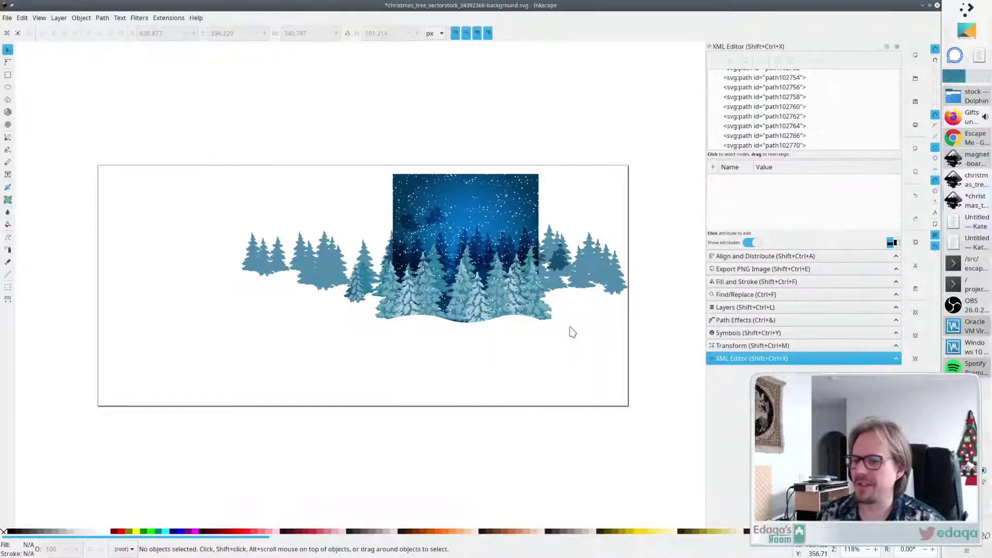
pyautogui.click(499, 385)
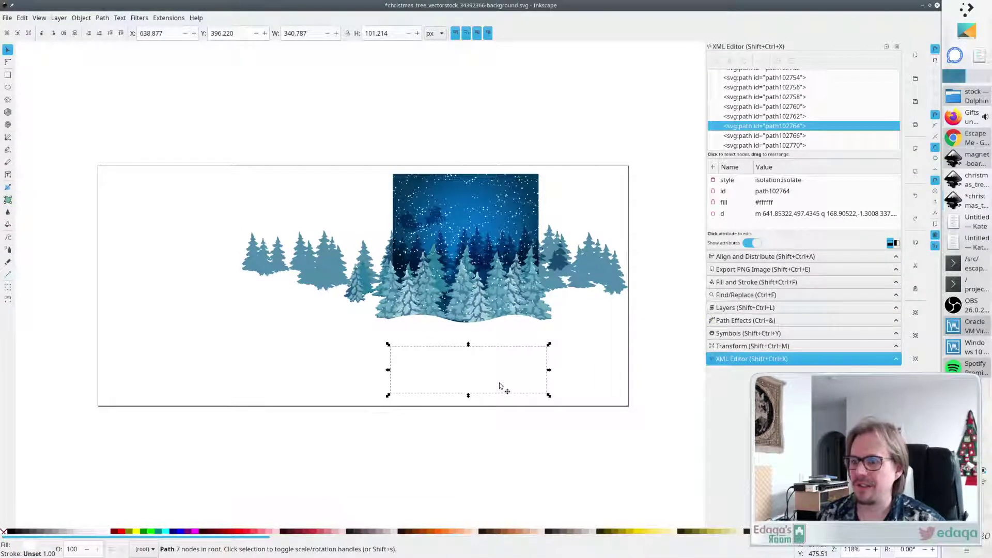
pyautogui.click(603, 339)
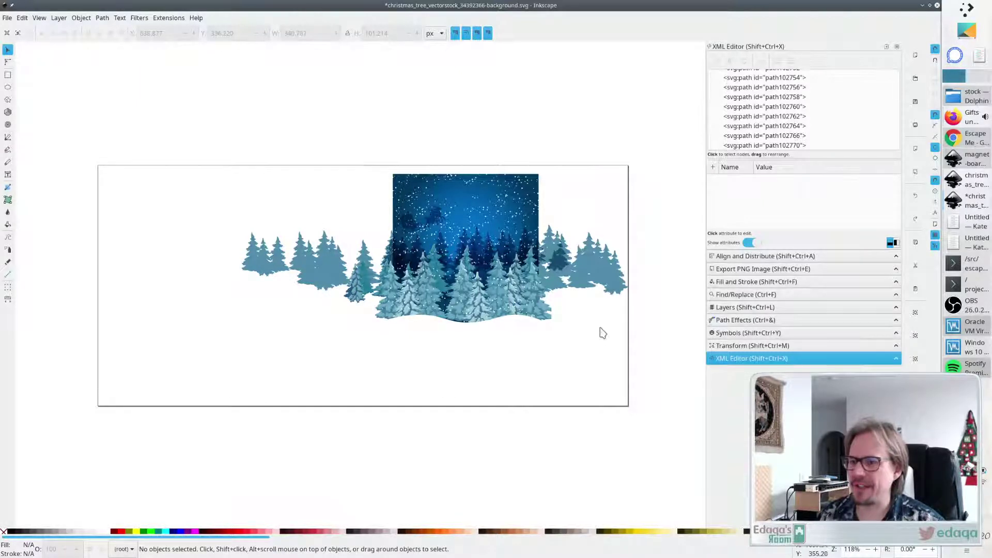
# Save the edited background SVG.
pyautogui.scroll(-1, 602, 336)
pyautogui.scroll(2, 599, 332)
pyautogui.scroll(-2, 611, 300)
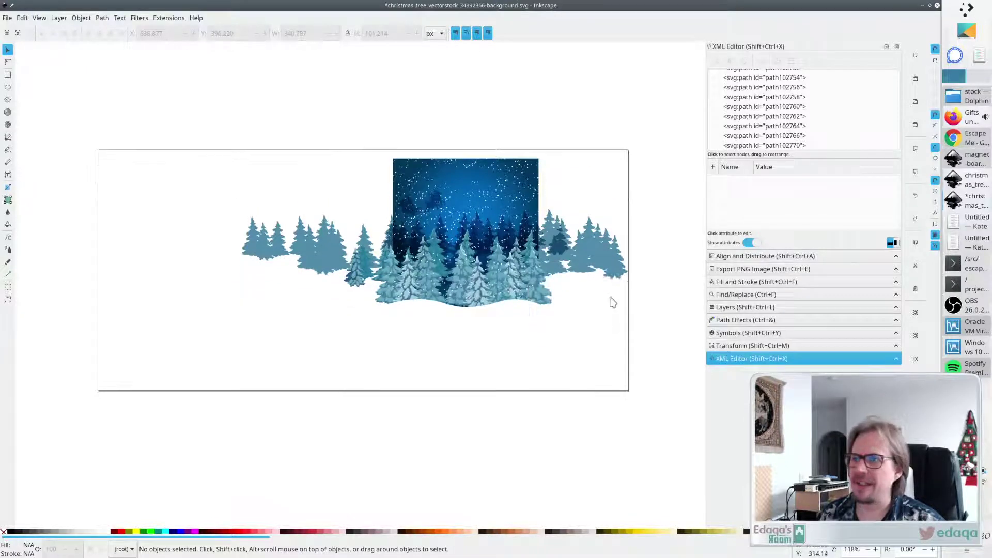
pyautogui.scroll(1, 612, 305)
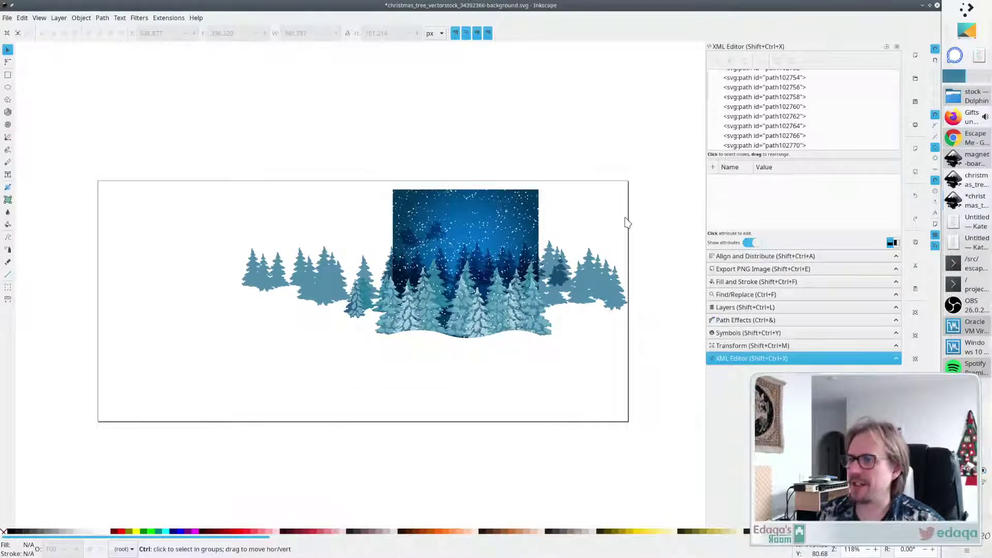
pyautogui.hotkey('ctrl', 's')
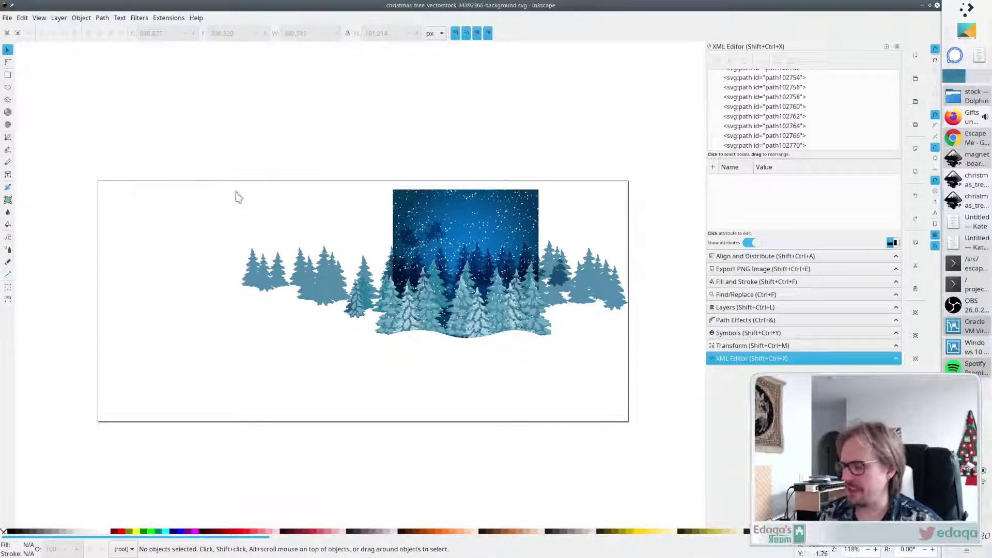
# Open the document properties and set the custom page height to 1000 px.
pyautogui.hotkey('ctrl', 'shift', 'd')
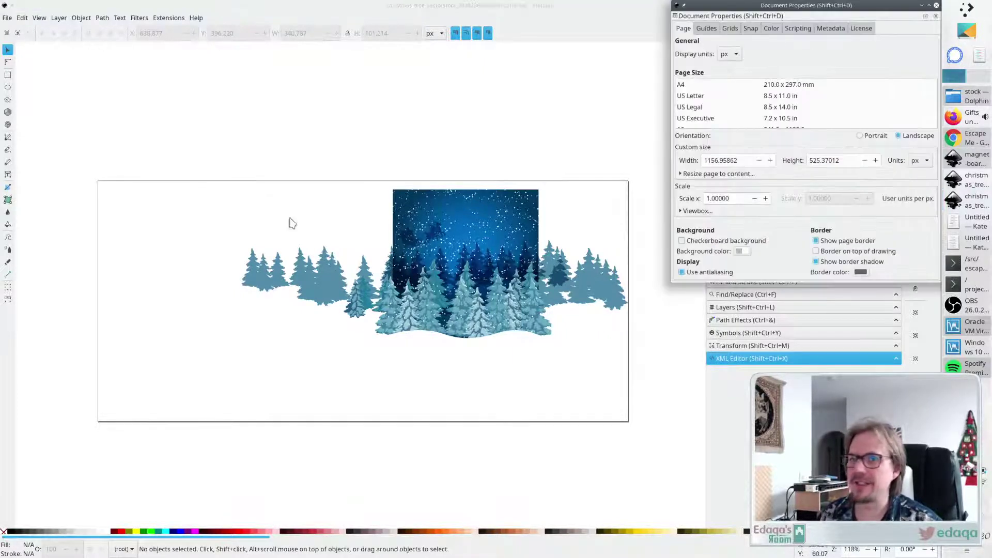
pyautogui.moveTo(762, 8); pyautogui.dragTo(704, 22)
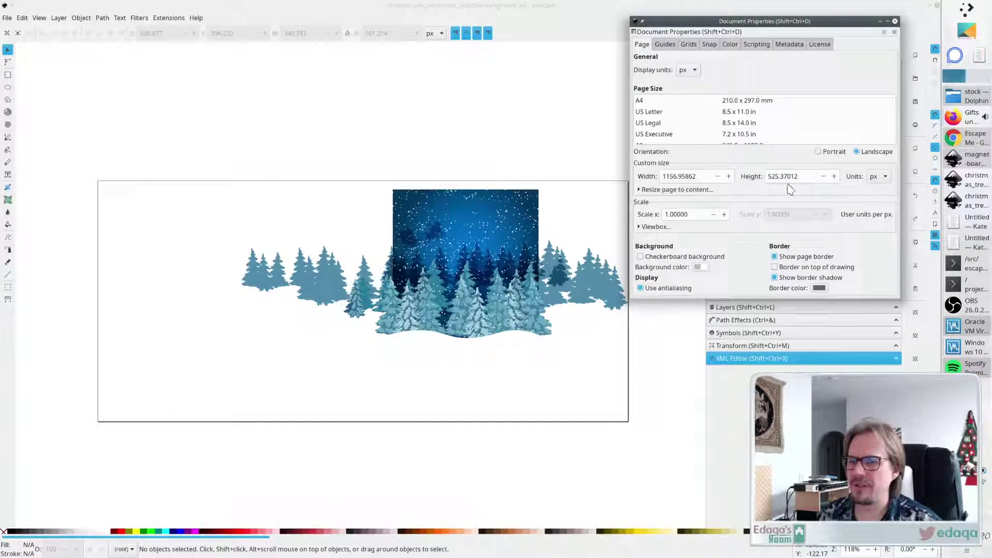
pyautogui.tripleClick(805, 178)
pyautogui.write('1')
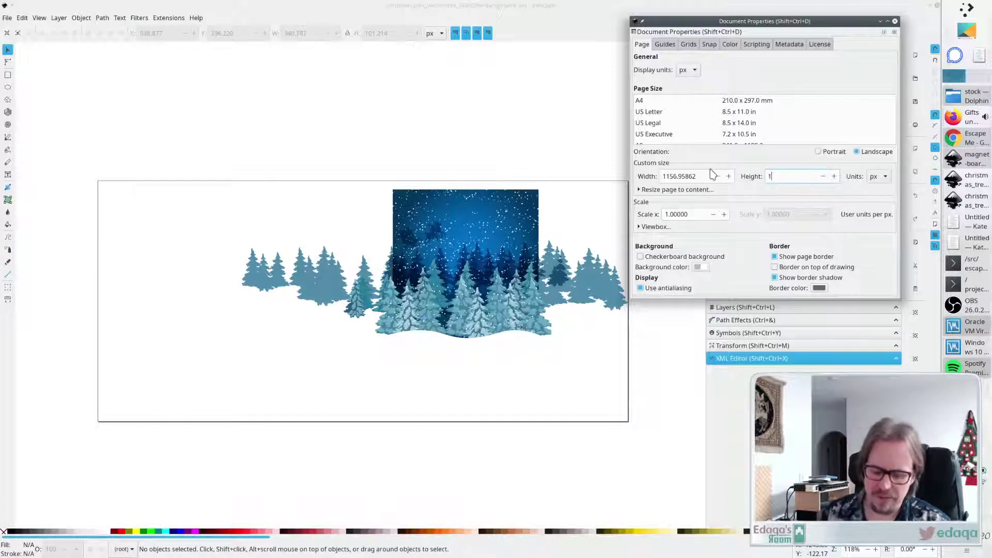
pyautogui.write('000')
# Set the custom page size to 400 px wide and 600 px high.
pyautogui.moveTo(702, 178); pyautogui.dragTo(648, 179)
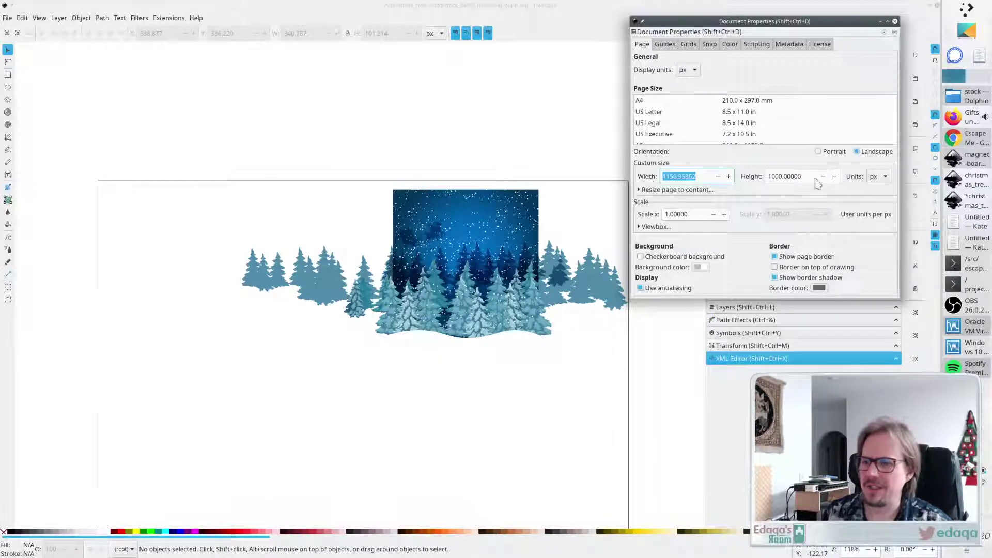
pyautogui.tripleClick(792, 177)
pyautogui.write('600')
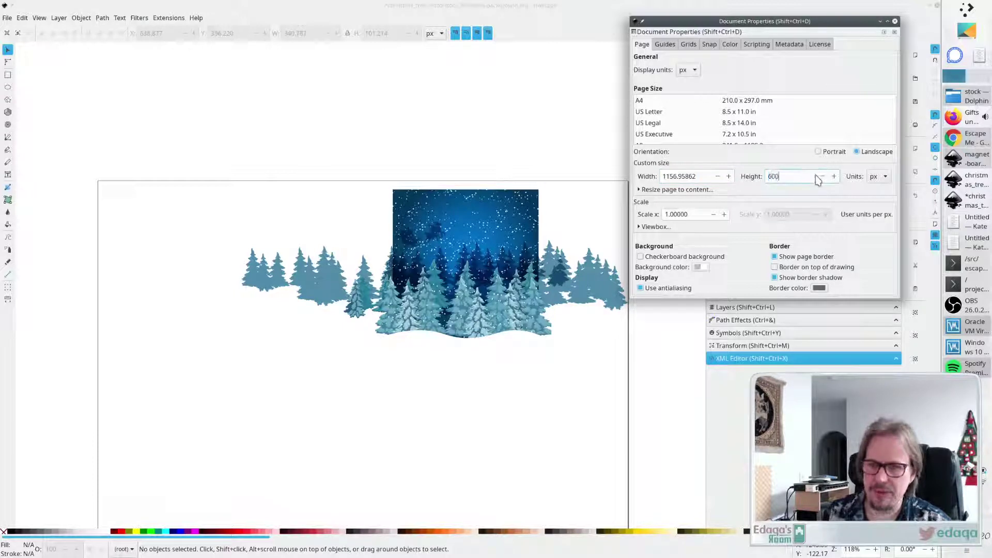
pyautogui.press('Return')
pyautogui.moveTo(705, 176); pyautogui.dragTo(627, 176)
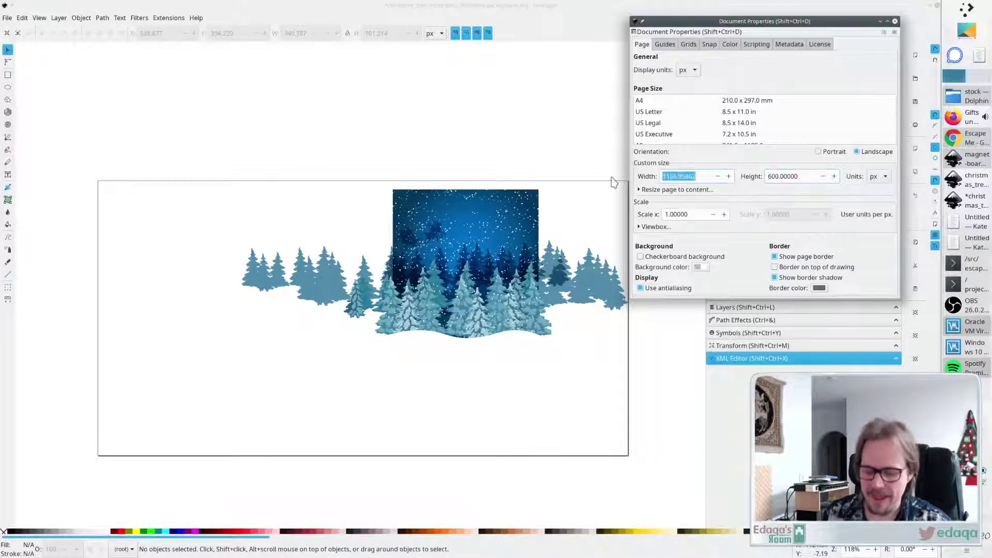
pyautogui.write('400')
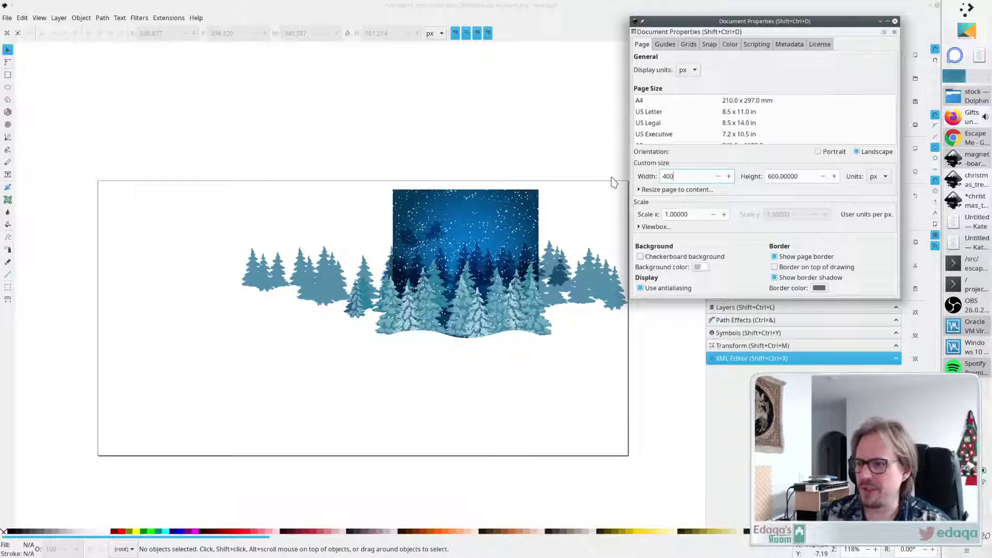
pyautogui.press('Return')
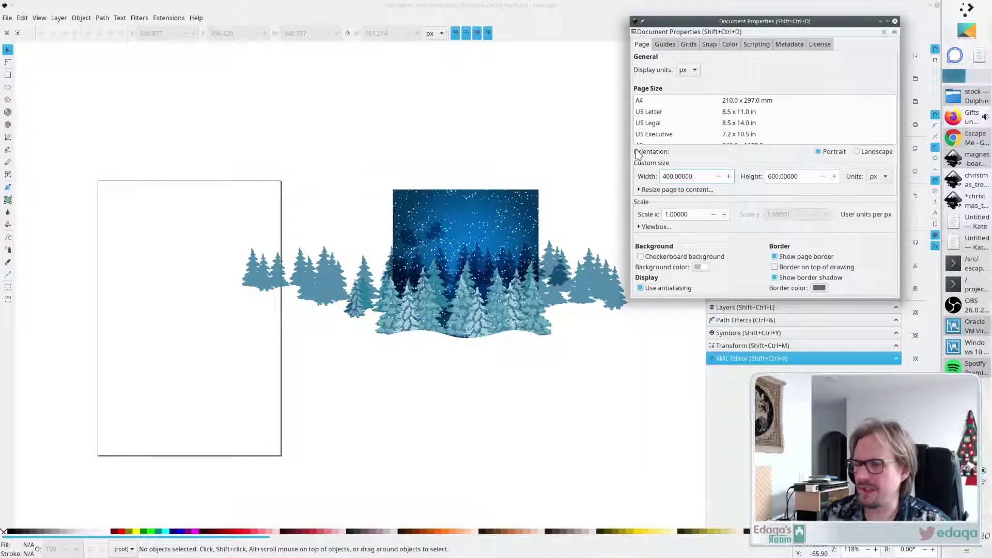
# Select all the artwork, move the night scene onto the page's upper-left corner and scale everything uniformly to about 125%.
pyautogui.click(556, 138)
pyautogui.hotkey('ctrl', 'a')
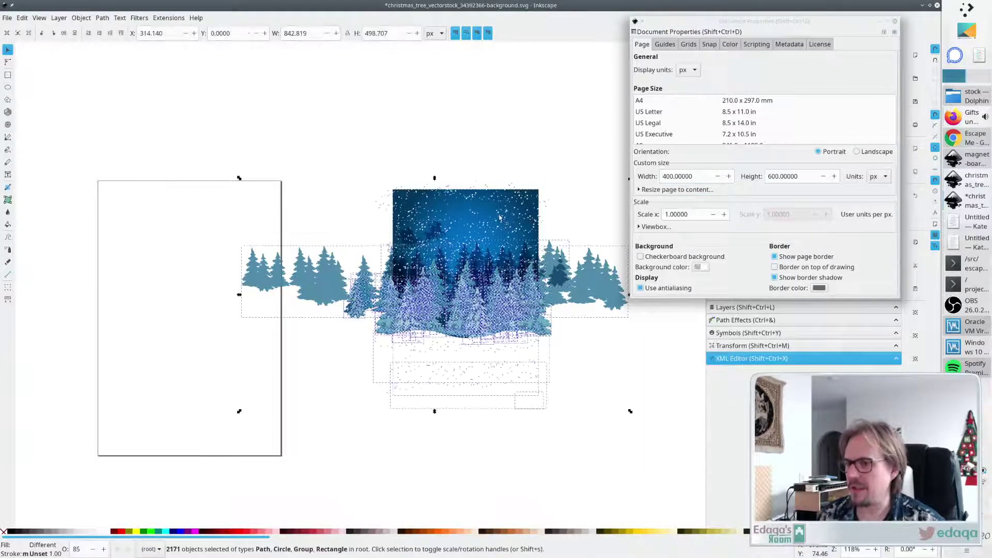
pyautogui.click(345, 218)
pyautogui.moveTo(345, 218); pyautogui.dragTo(200, 207)
pyautogui.moveTo(487, 245); pyautogui.dragTo(487, 245)
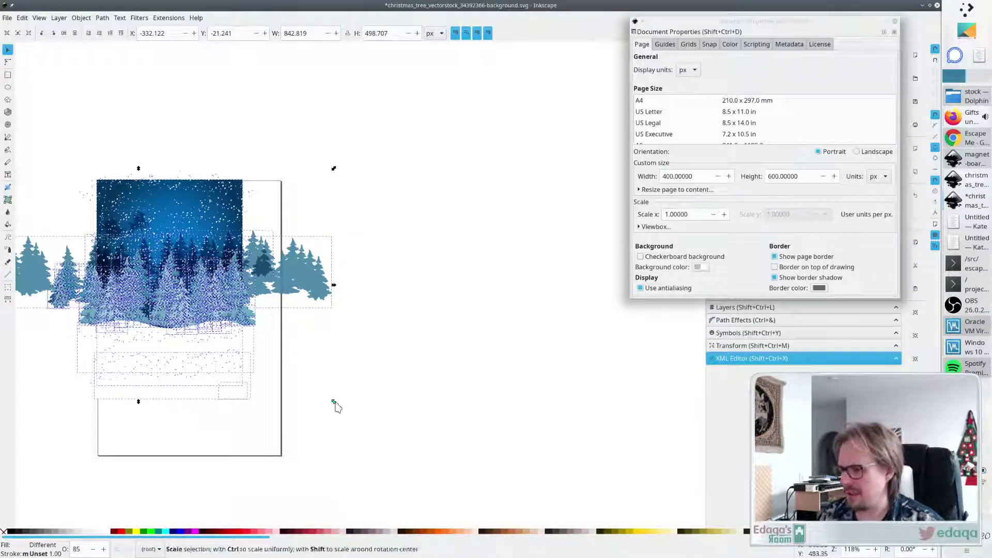
pyautogui.moveTo(336, 404); pyautogui.dragTo(434, 469)
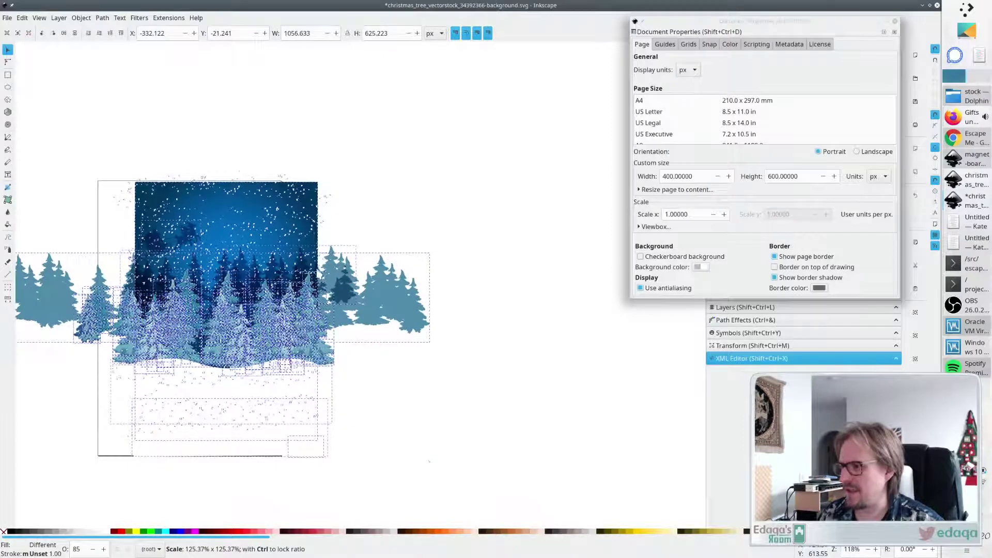
# Align the artwork with the page's upper-left corner, enlarge it uniformly to about 1072 px wide, and nudge it back to the page edge.
pyautogui.moveTo(235, 212); pyautogui.dragTo(273, 426)
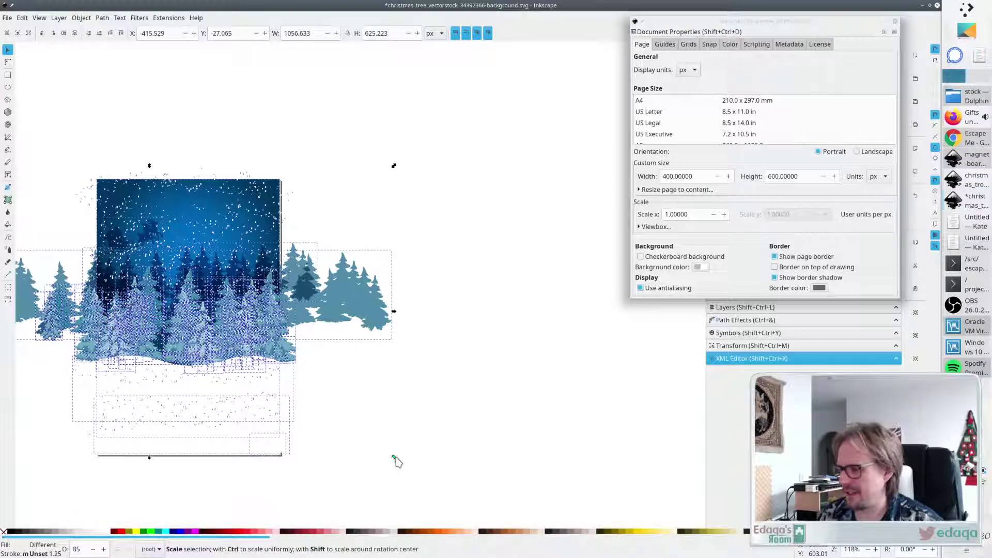
pyautogui.moveTo(394, 457); pyautogui.dragTo(403, 461)
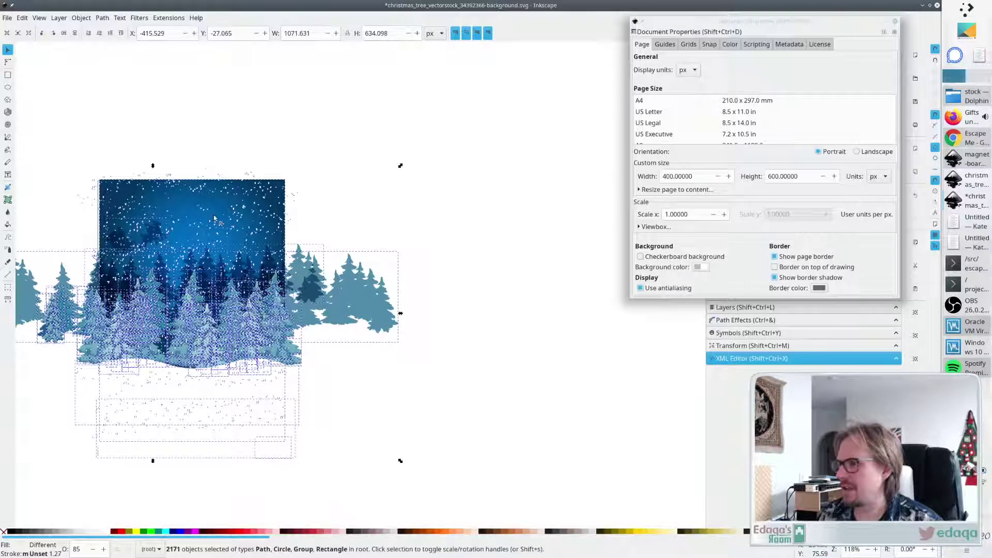
pyautogui.moveTo(213, 217); pyautogui.dragTo(210, 217)
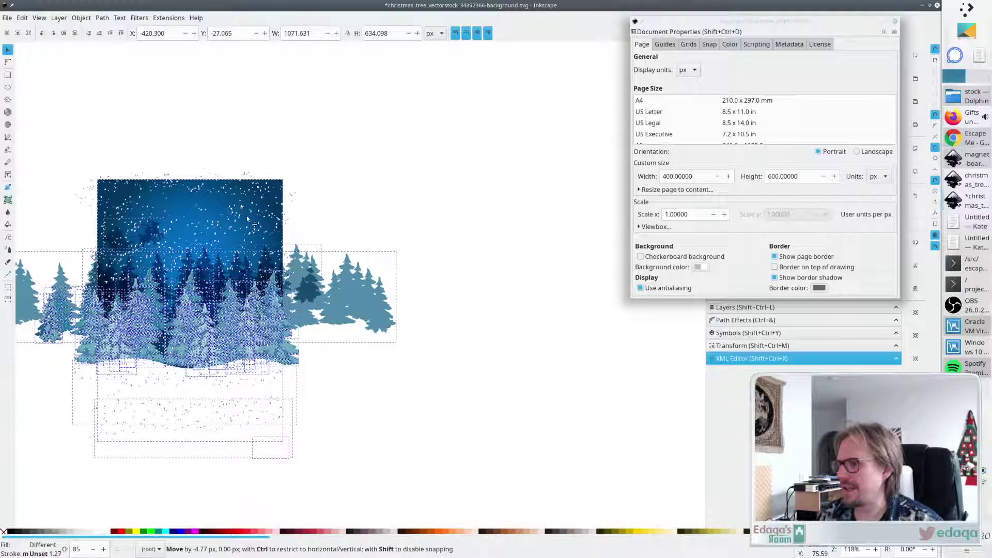
pyautogui.click(485, 203)
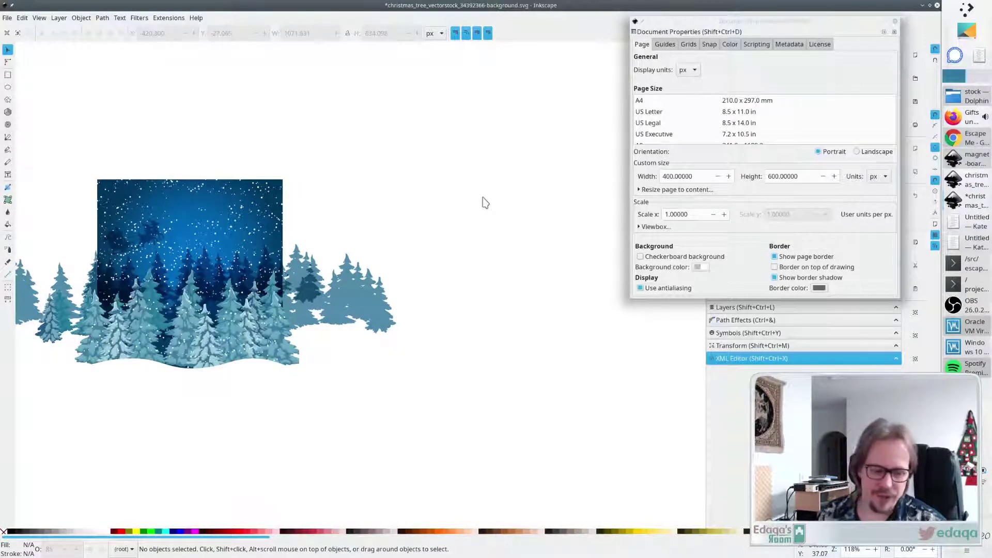
# Close the document properties and save the resized background SVG.
pyautogui.click(894, 26)
pyautogui.keyDown('shift'); pyautogui.hscroll(4, 520, 272); pyautogui.keyUp('shift')
pyautogui.keyDown('shift'); pyautogui.hscroll(-15, 470, 305); pyautogui.keyUp('shift')
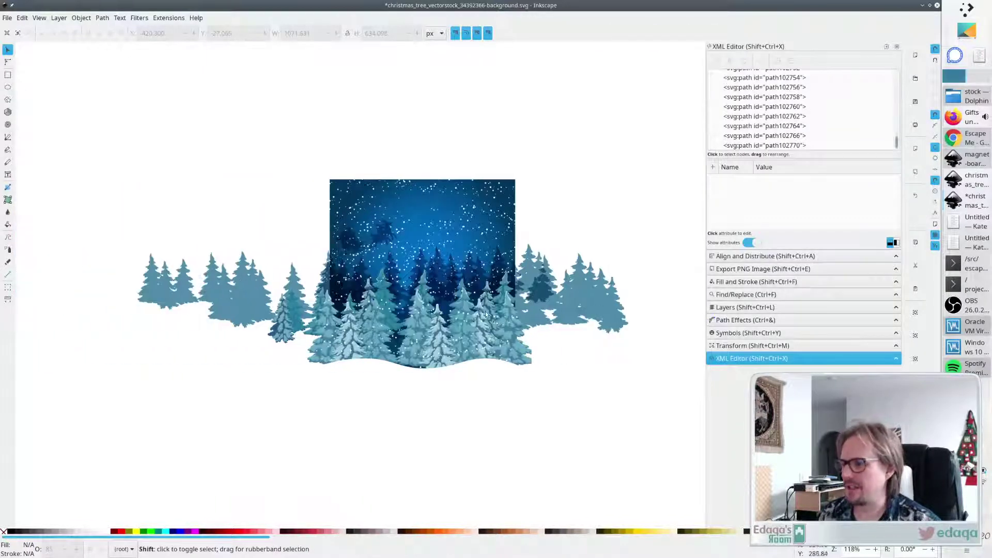
pyautogui.hotkey('ctrl', 's')
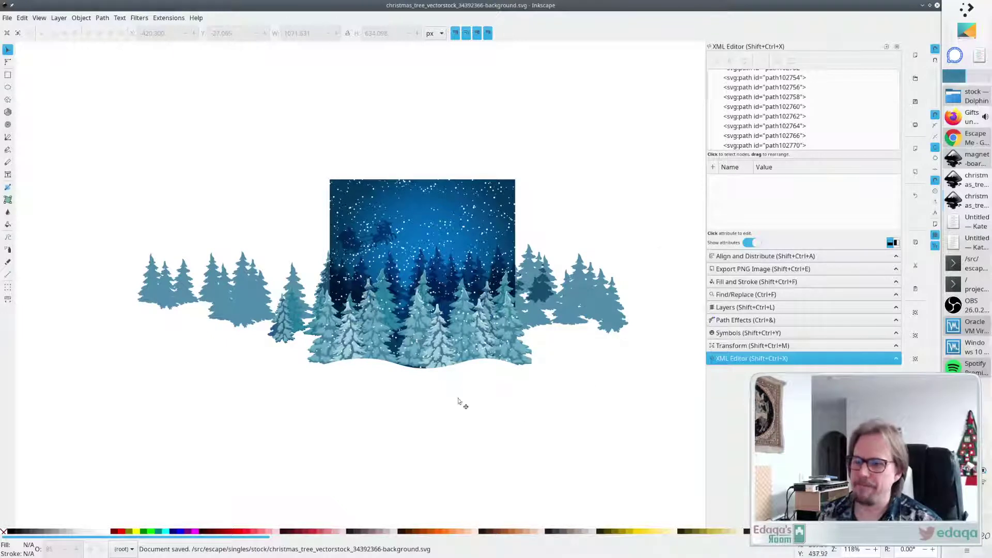
pyautogui.scroll(-3, 536, 323)
pyautogui.scroll(5, 532, 321)
pyautogui.scroll(-2, 532, 320)
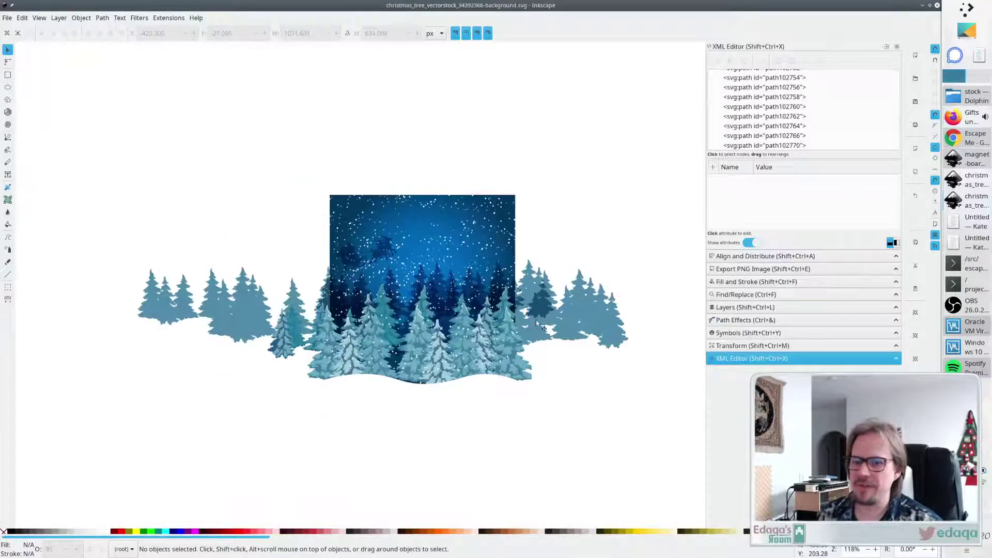
# Open the PNG export settings and set the image width to 1920 pixels for the whole drawing.
pyautogui.click(738, 269)
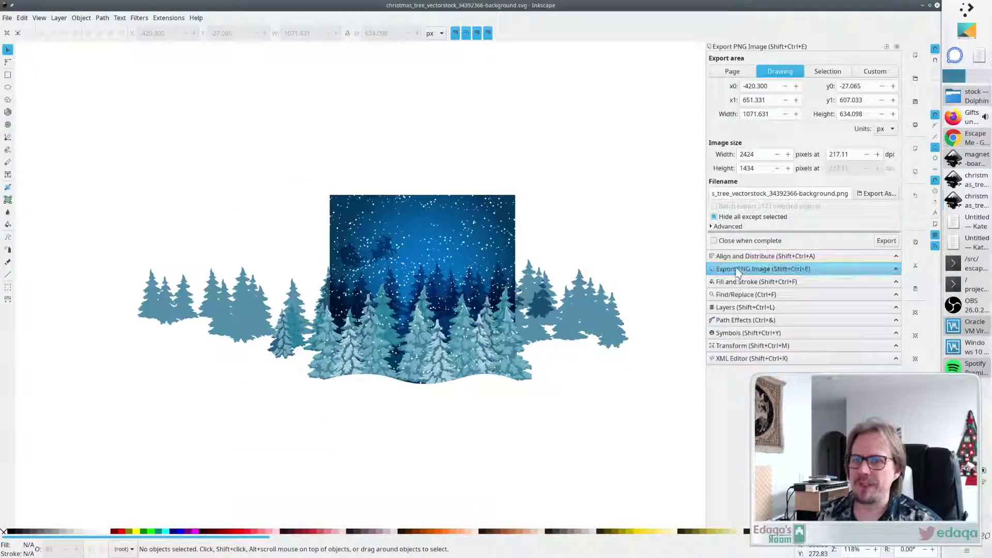
pyautogui.doubleClick(758, 154)
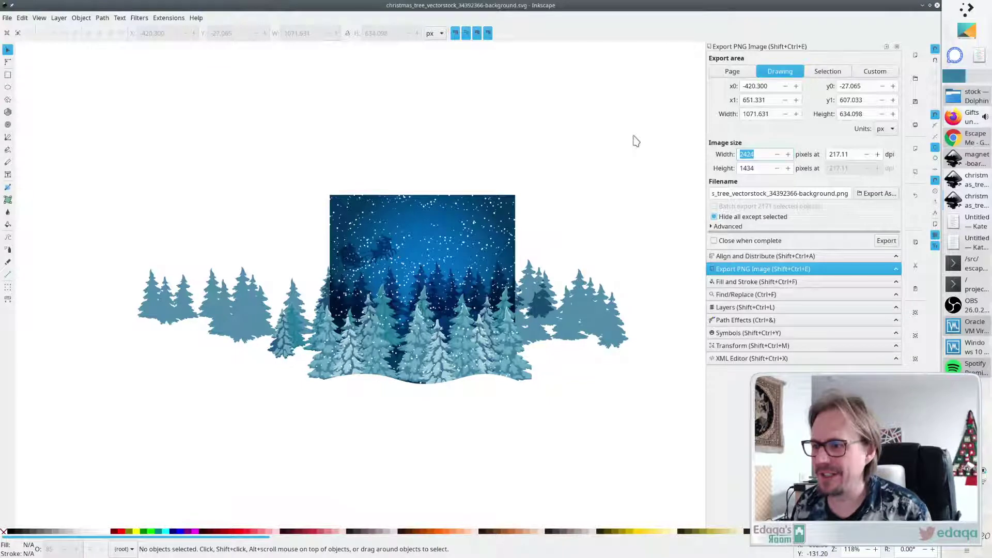
pyautogui.write('1920')
pyautogui.press('Tab')
pyautogui.press('Tab')
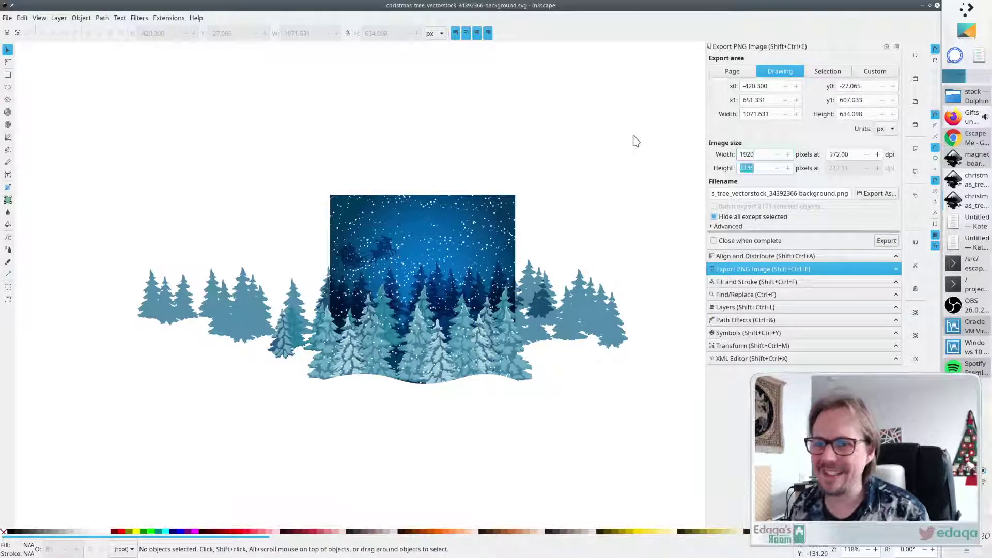
# Choose the export location in the singles folder and create a new folder named parts there.
pyautogui.click(882, 194)
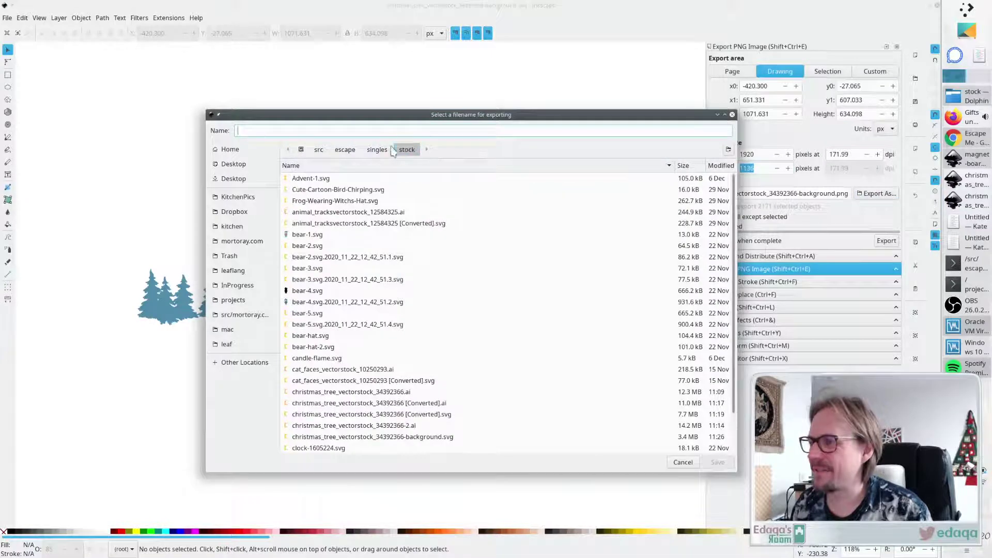
pyautogui.moveTo(391, 116); pyautogui.dragTo(470, 125)
pyautogui.click(455, 157)
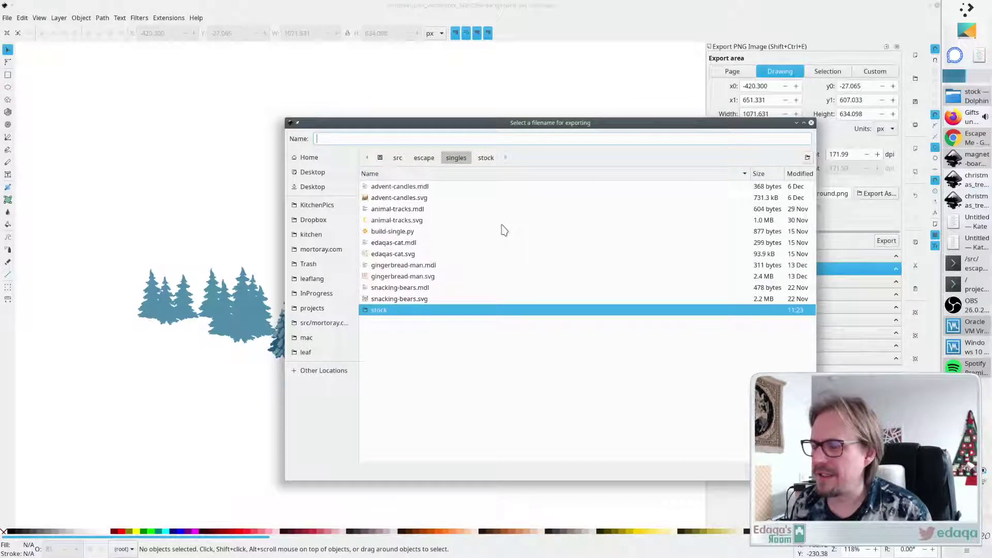
pyautogui.click(488, 158)
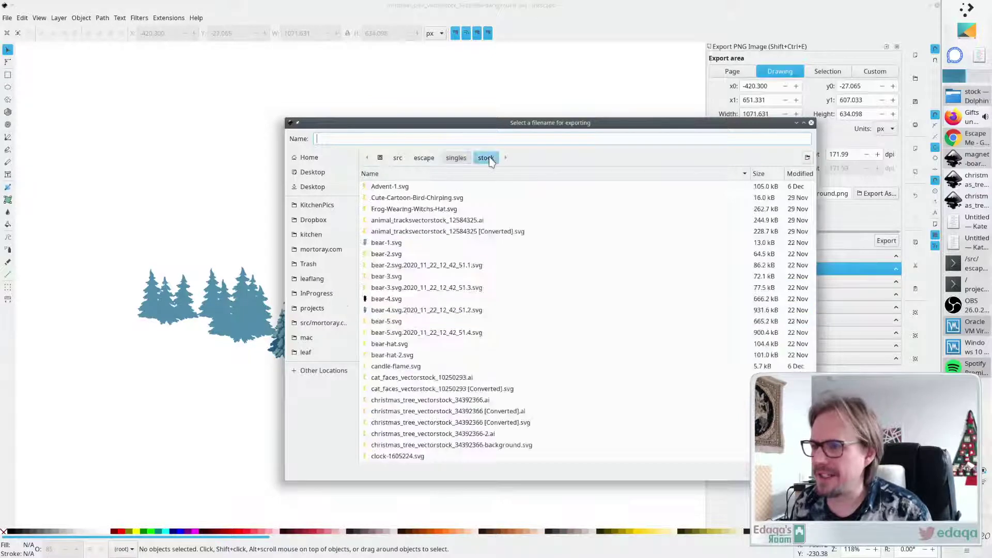
pyautogui.click(457, 158)
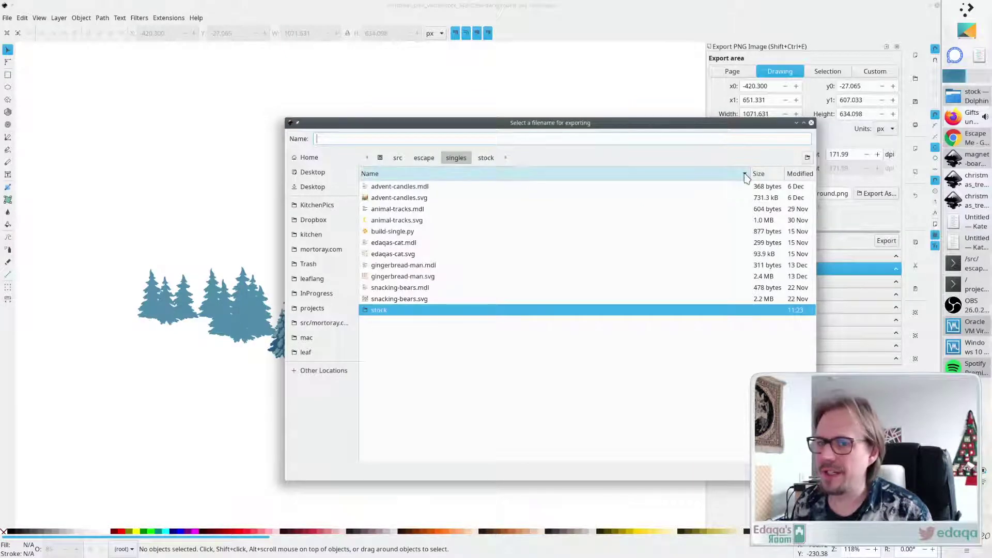
pyautogui.click(807, 157)
pyautogui.write('parts')
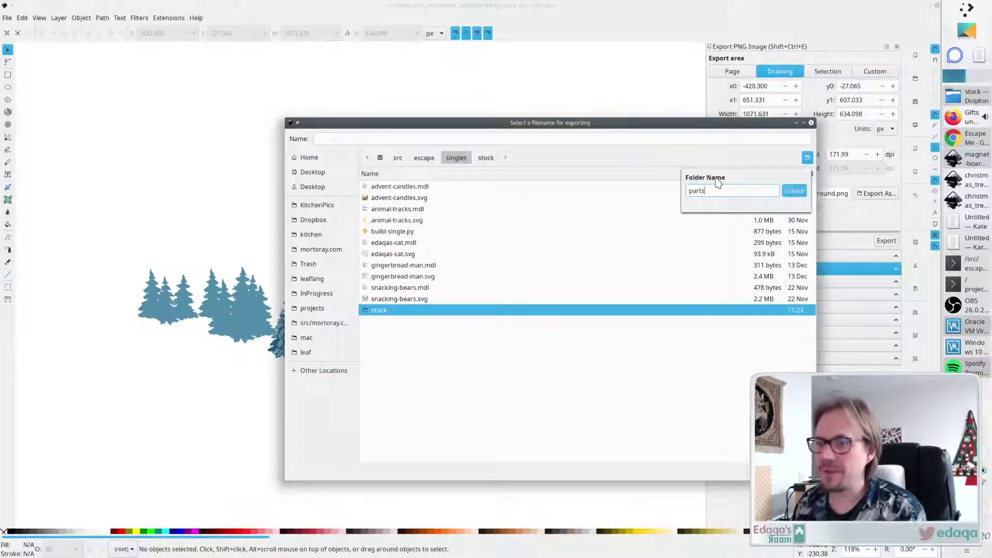
pyautogui.press('Return')
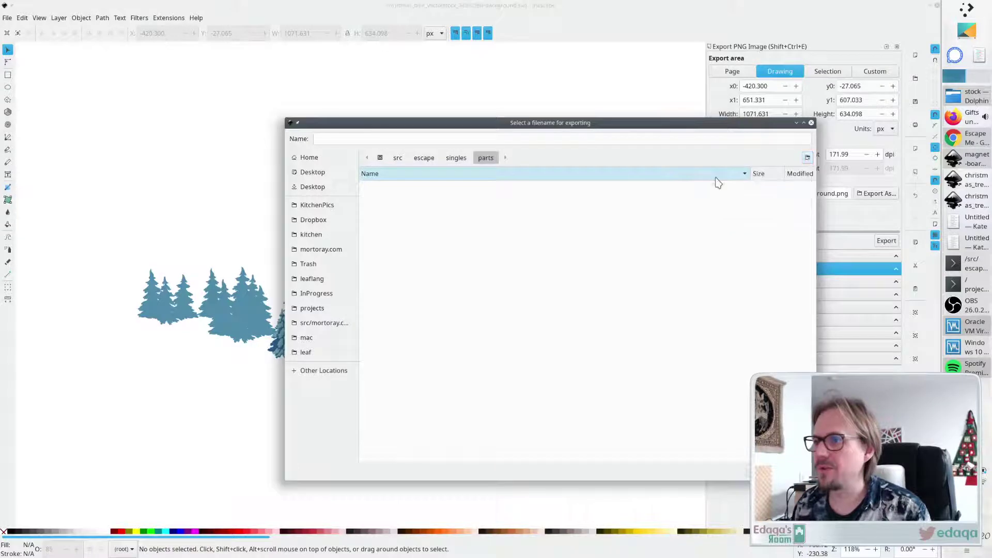
# Name the export file christmas-background.png in the parts folder.
pyautogui.click(412, 137)
pyautogui.write('chr')
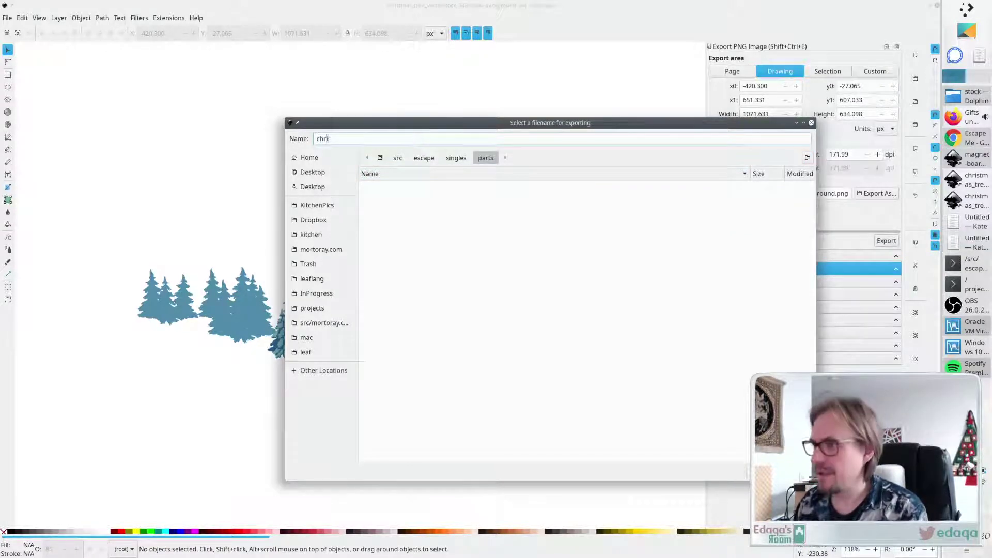
pyautogui.write('istmas-background')
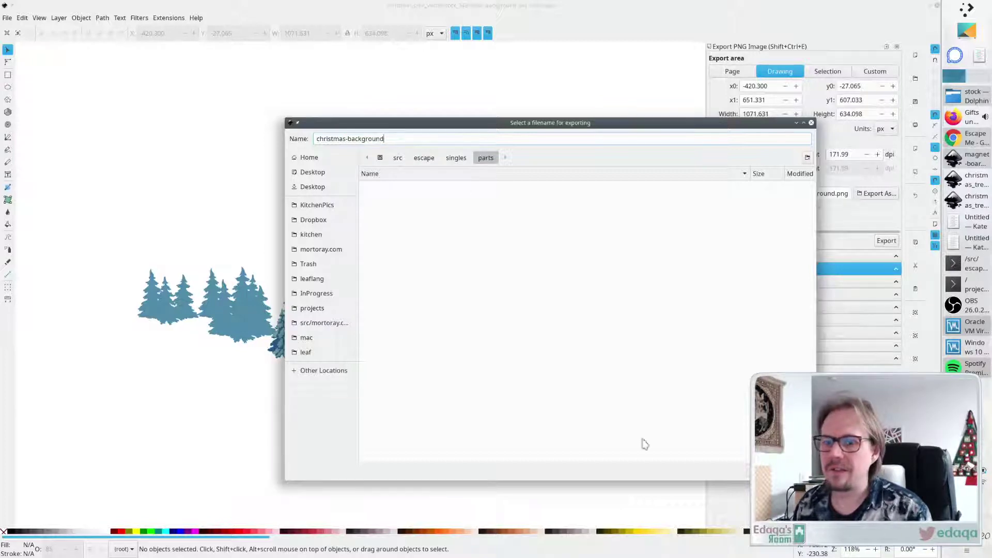
pyautogui.press('Return')
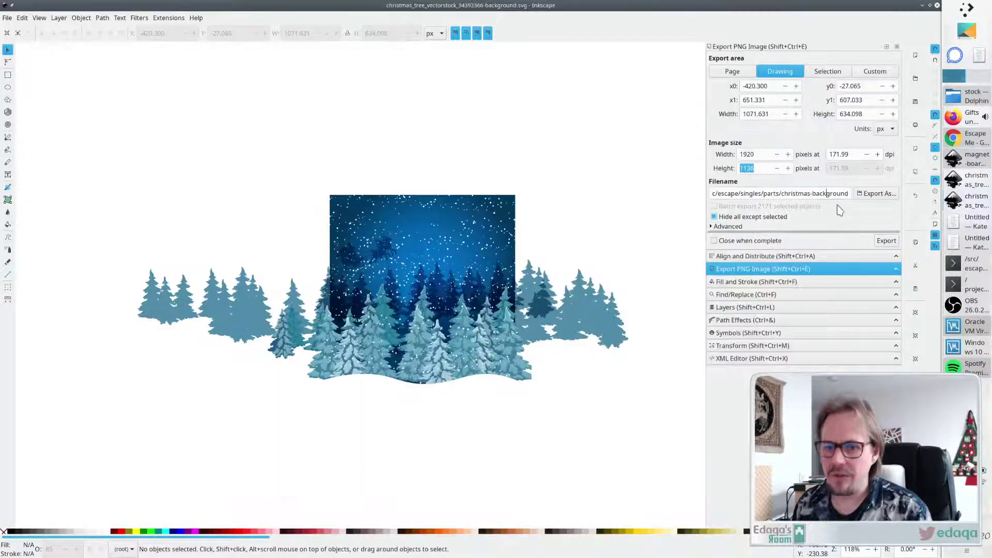
pyautogui.press('End')
pyautogui.write('.png')
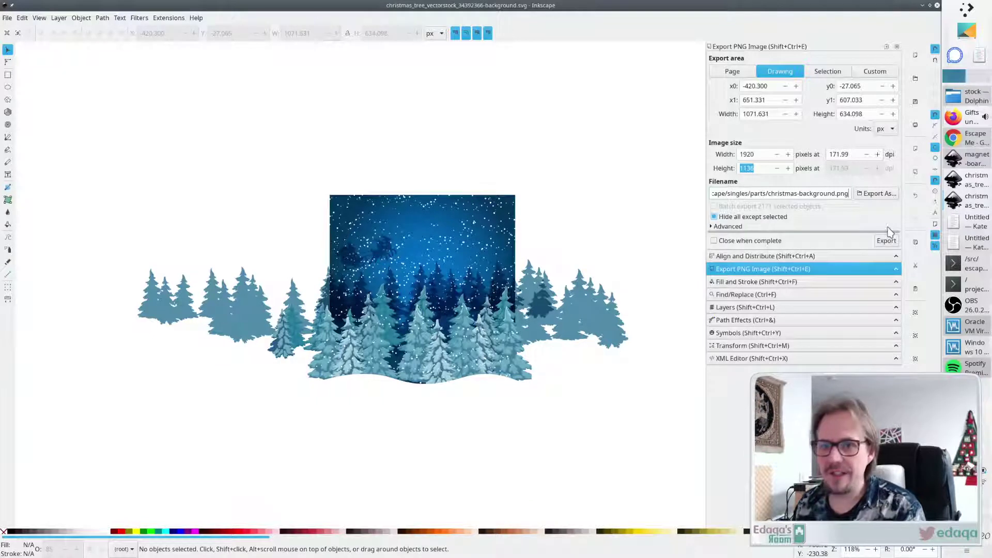
# Export only the page area as a PNG 1920 pixels wide.
pyautogui.click(730, 72)
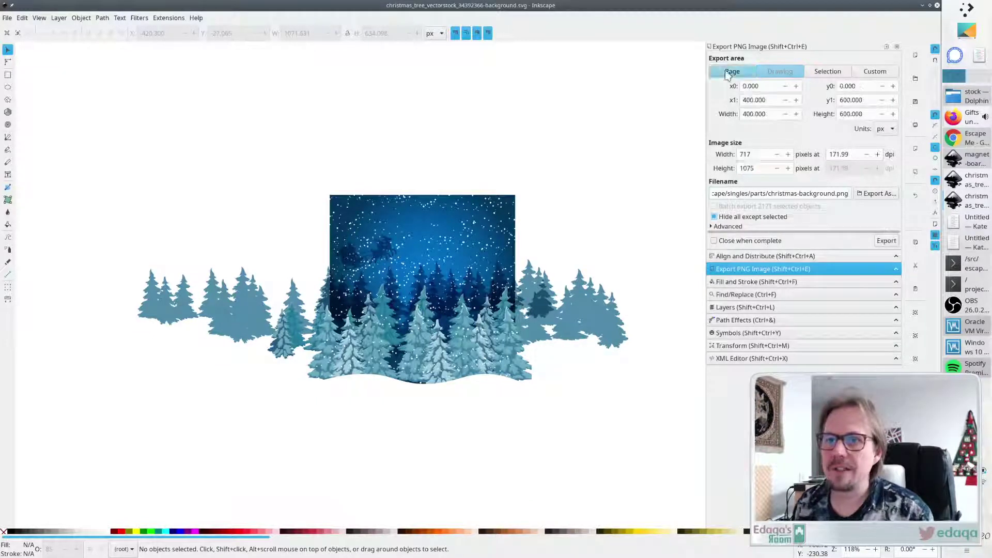
pyautogui.doubleClick(749, 154)
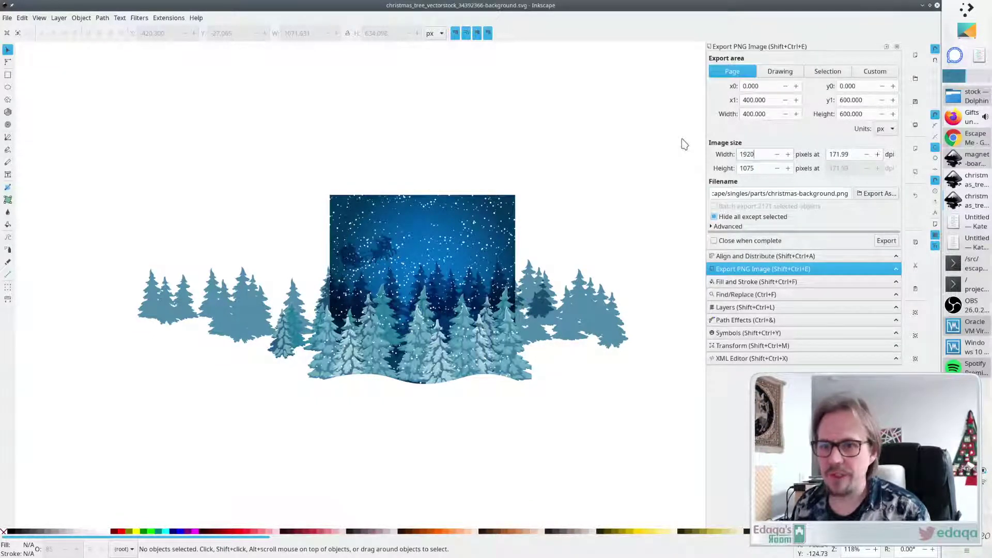
pyautogui.write('1920')
pyautogui.press('Tab')
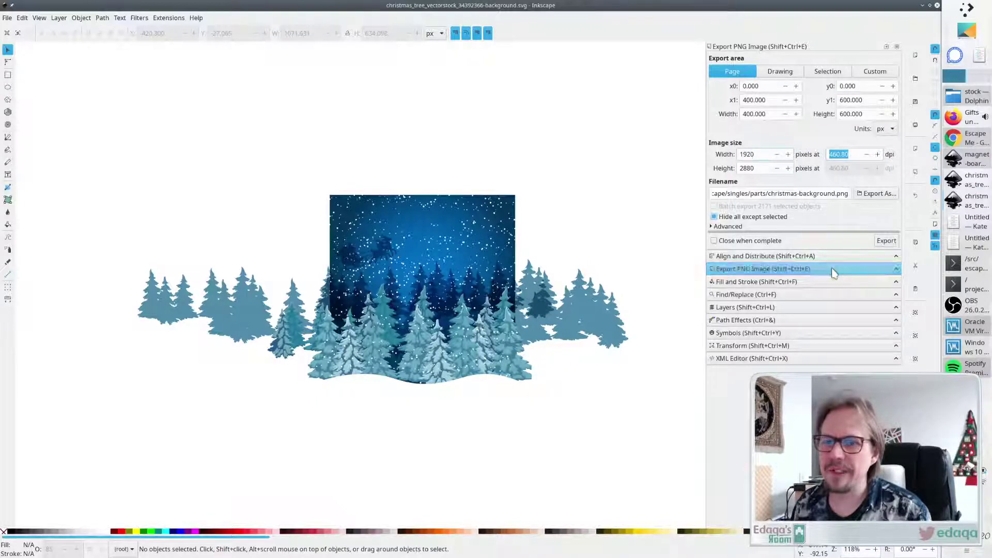
pyautogui.click(885, 241)
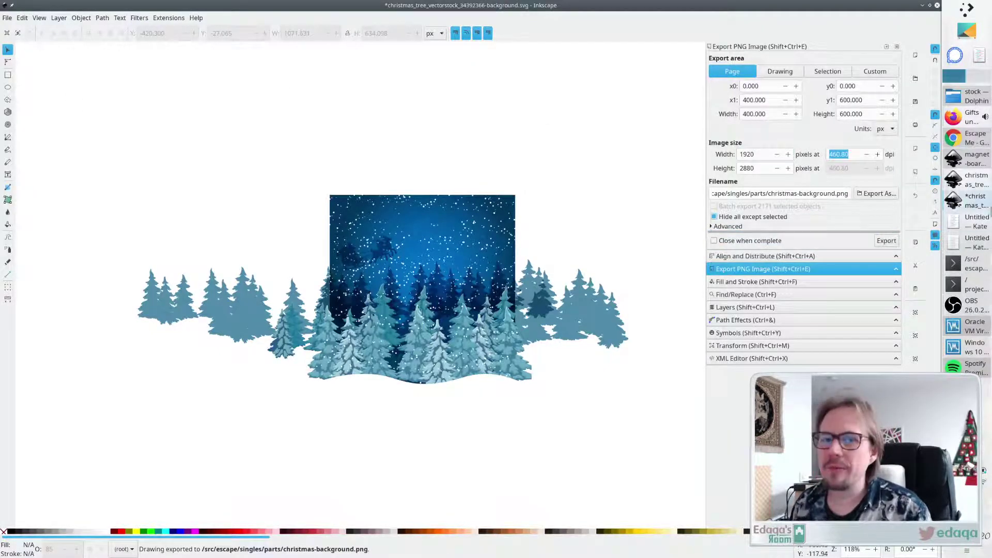
# Switch to the magnet-board drawing and close its window.
pyautogui.click(970, 178)
pyautogui.click(969, 178)
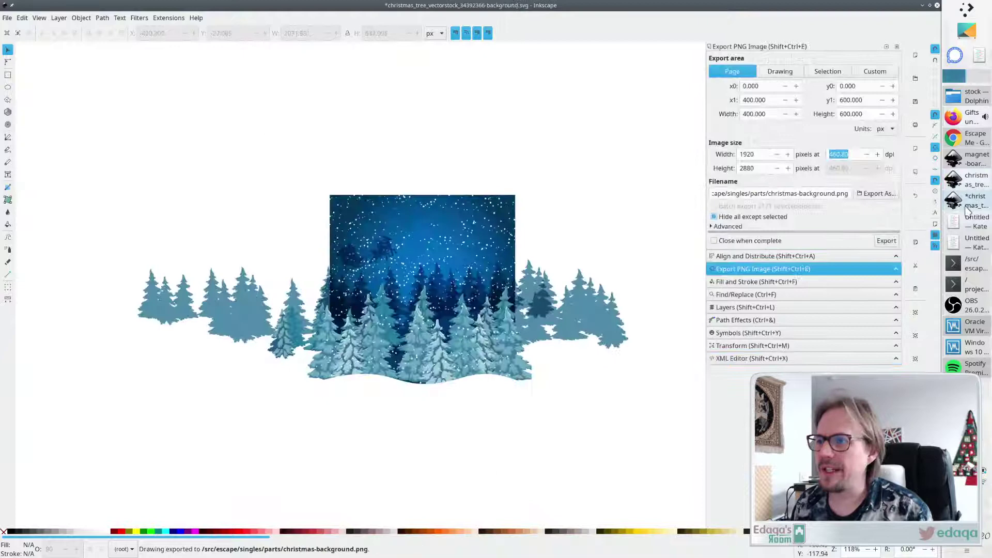
pyautogui.click(970, 159)
pyautogui.click(938, 6)
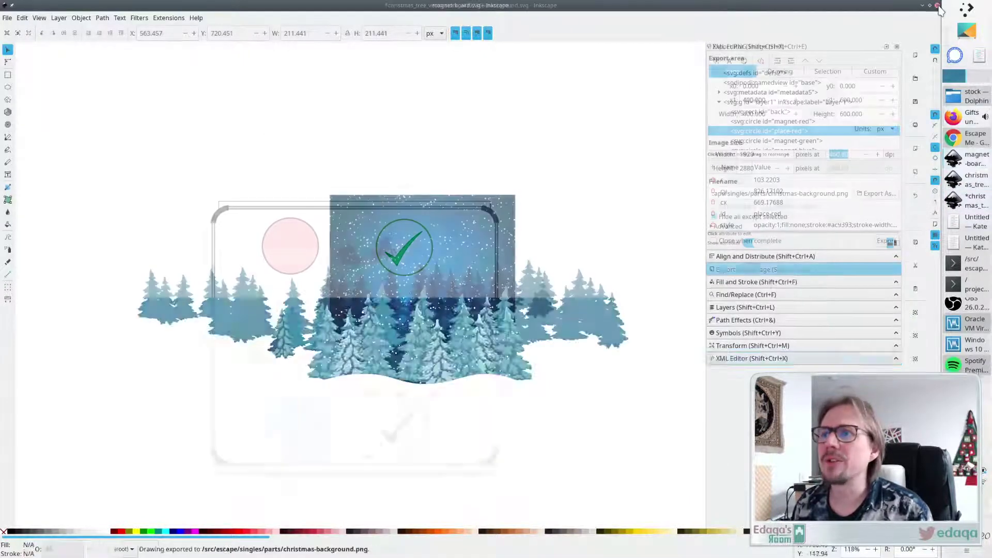
# Open gingerbread-man.svg from the recent files and show its whole puzzle page.
pyautogui.click(10, 19)
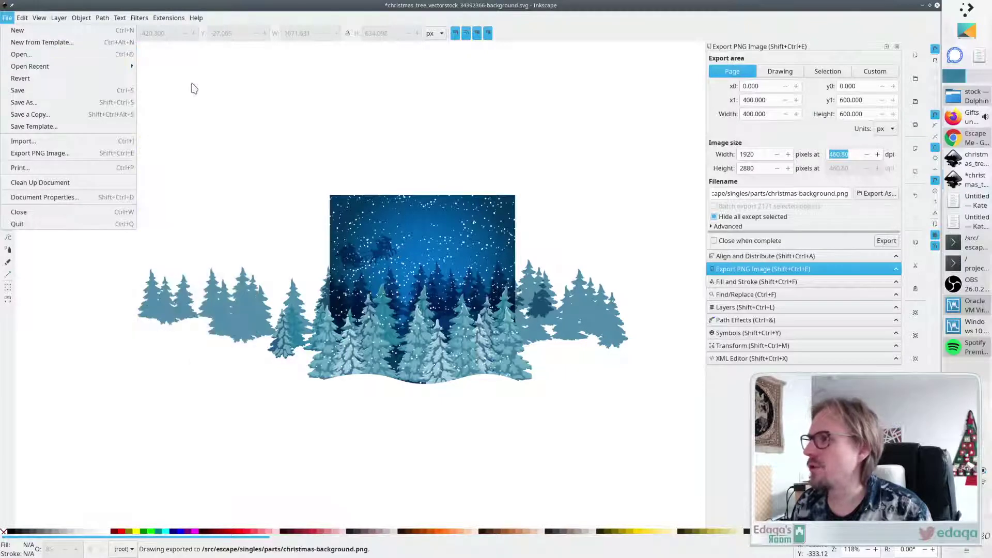
pyautogui.moveTo(74, 72)
pyautogui.click(245, 103)
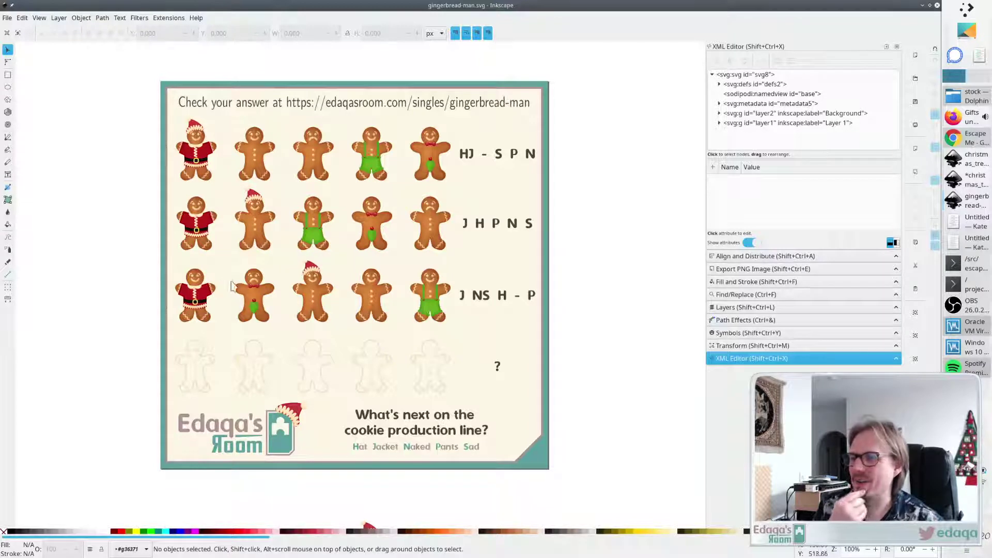
pyautogui.scroll(-2, 462, 274)
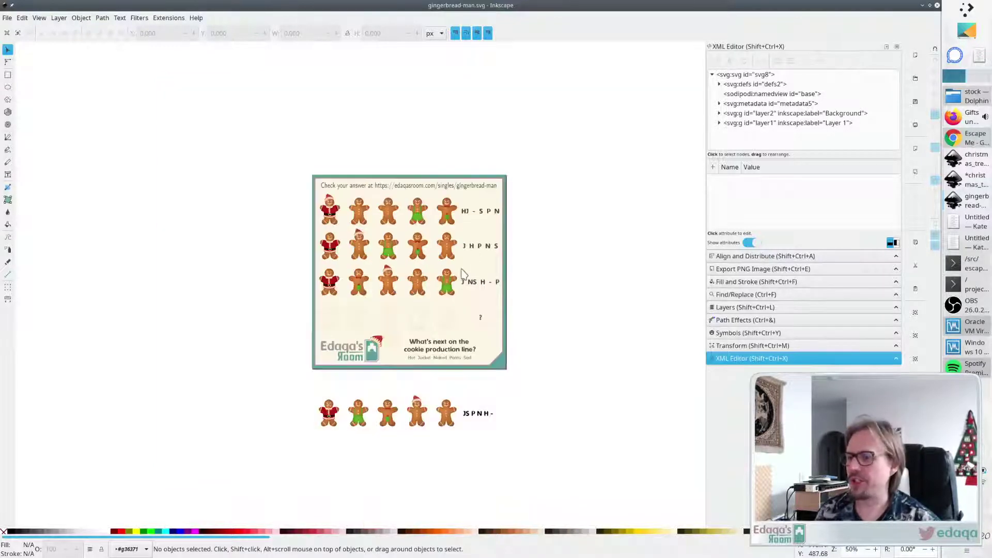
pyautogui.hscroll(4, 472, 298)
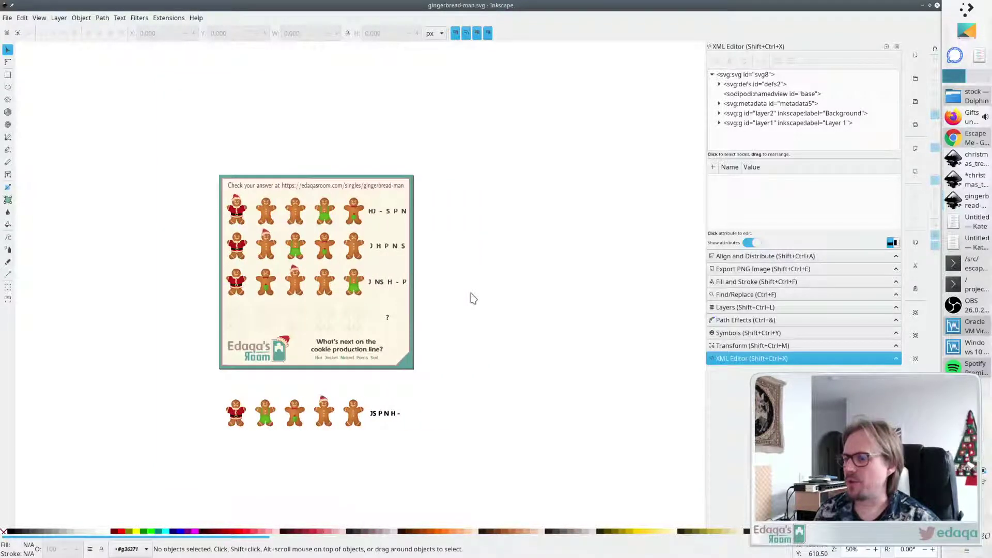
# Save a copy of the gingerbread puzzle as christmas-tree.svg in the singles folder.
pyautogui.click(8, 18)
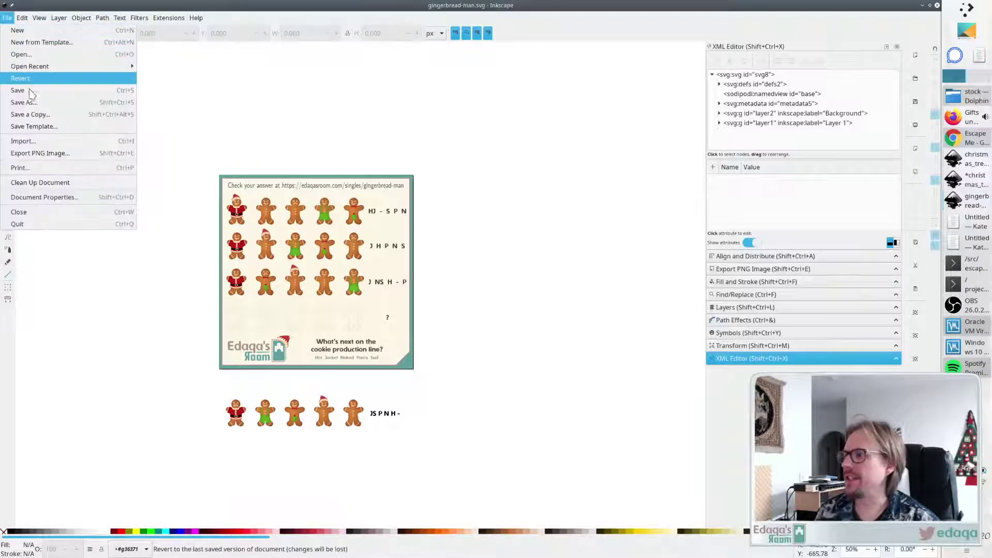
pyautogui.click(32, 105)
pyautogui.moveTo(393, 115); pyautogui.dragTo(485, 125)
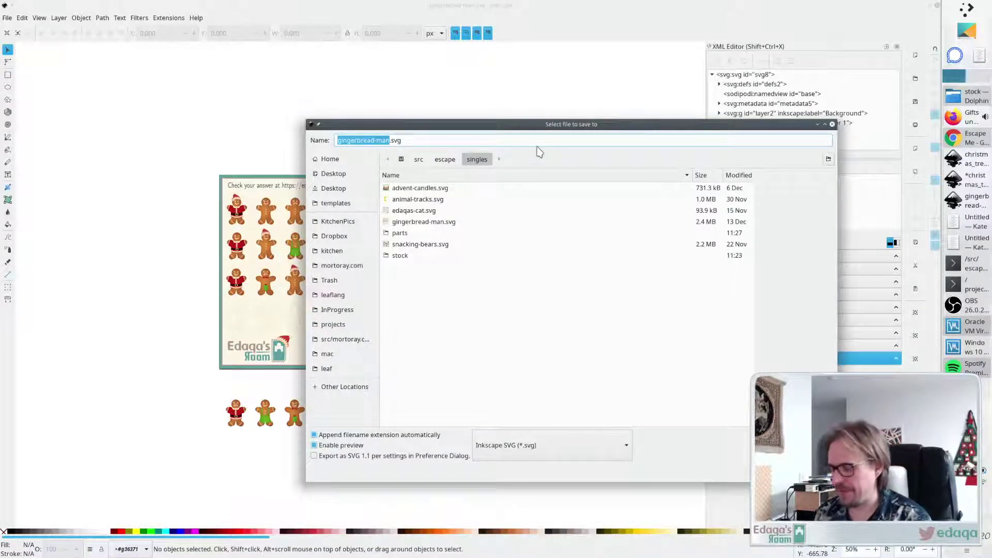
pyautogui.write('christmas-tre')
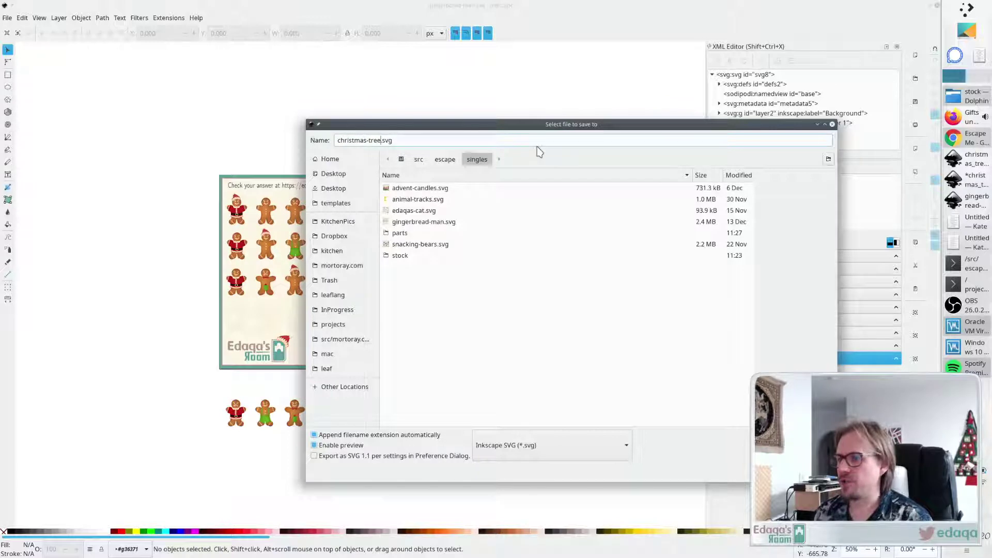
pyautogui.write('e')
pyautogui.press('Return')
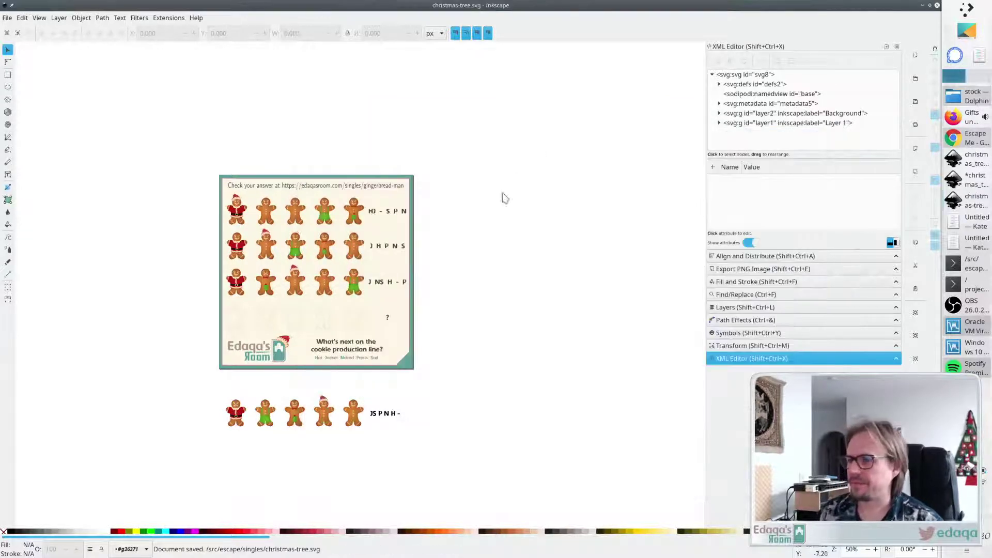
# Delete all the gingerbread-man rows, their letter codes and the question mark, including the answer row below the page.
pyautogui.moveTo(498, 201); pyautogui.dragTo(114, 317)
pyautogui.press('Delete')
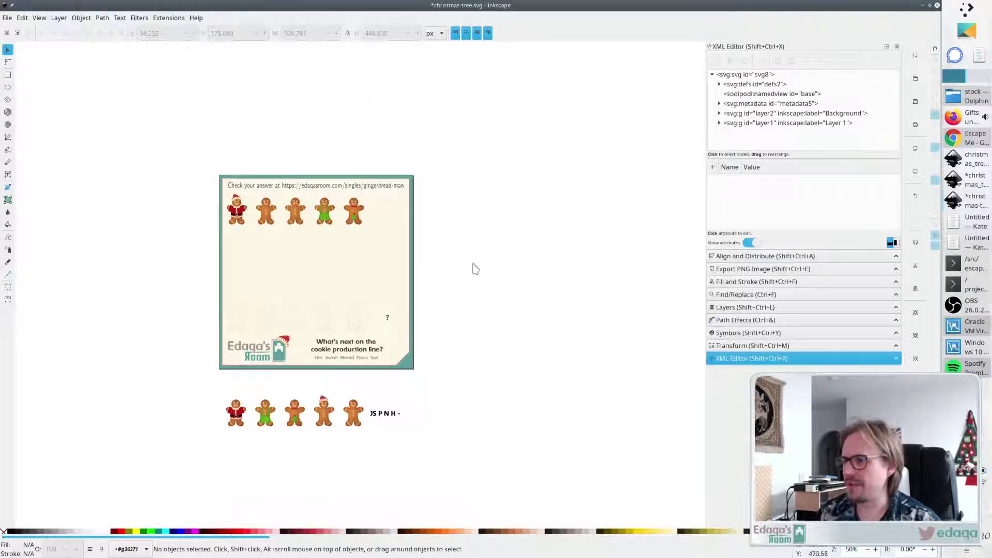
pyautogui.moveTo(482, 266); pyautogui.dragTo(154, 212)
pyautogui.press('Delete')
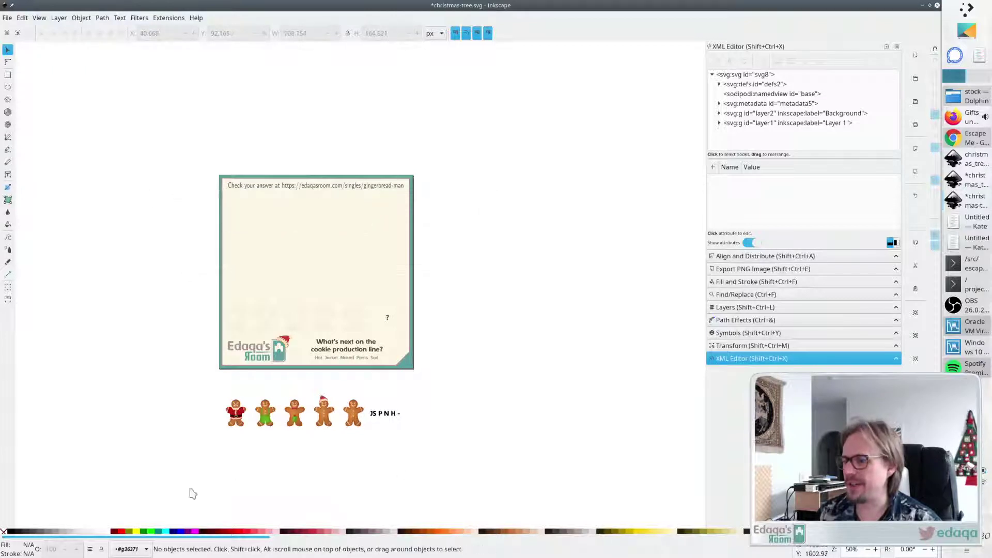
pyautogui.moveTo(165, 468); pyautogui.dragTo(483, 385)
pyautogui.press('Delete')
pyautogui.moveTo(472, 281); pyautogui.dragTo(199, 339)
pyautogui.press('Delete')
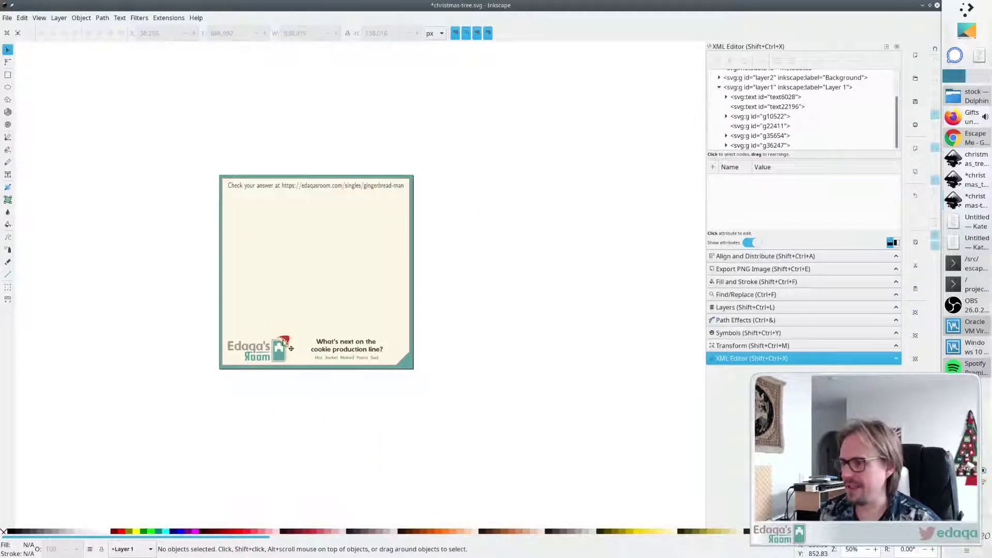
# Remove the small clue-word line beneath the "What's next on the cookie production line?" text and save the file.
pyautogui.click(364, 359)
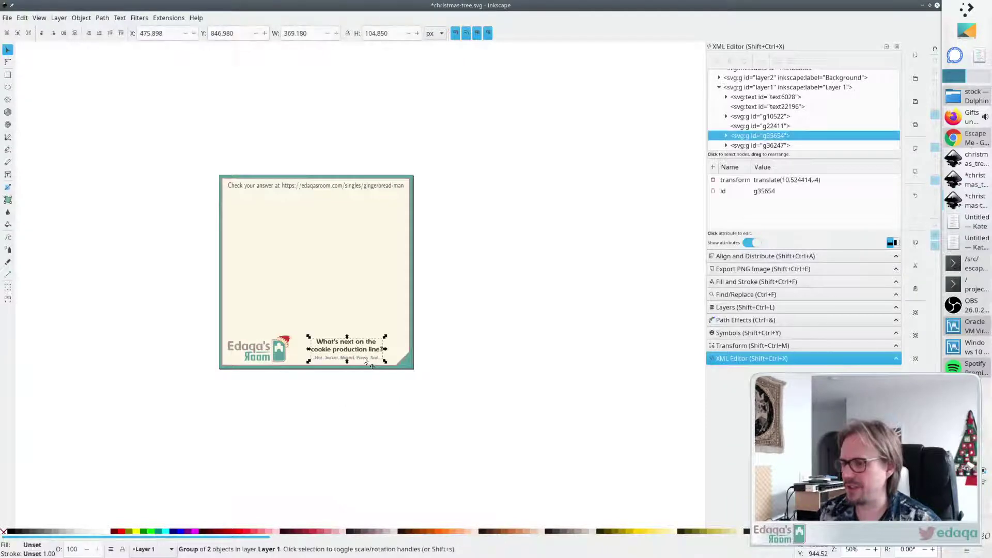
pyautogui.press('Escape')
pyautogui.click(367, 356)
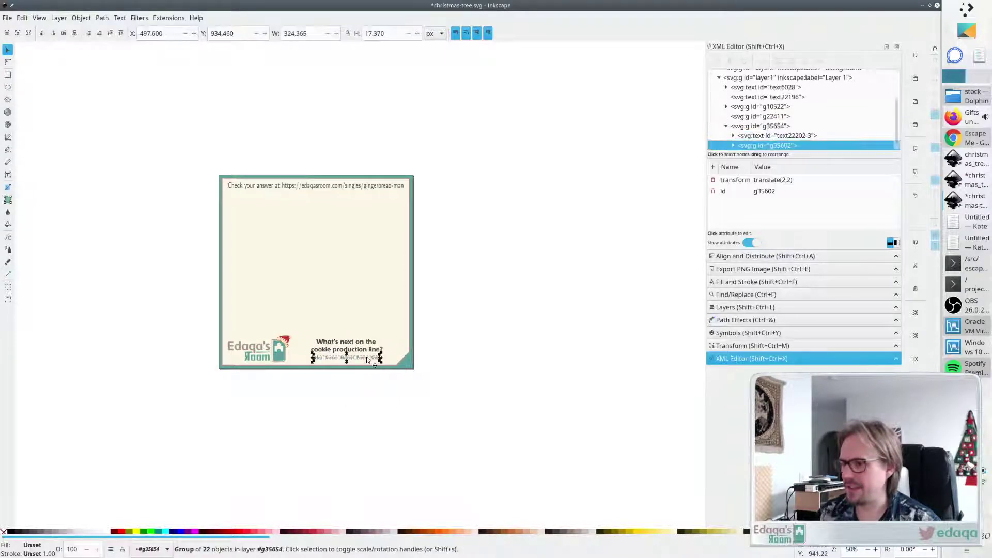
pyautogui.press('Delete')
pyautogui.hotkey('ctrl', 's')
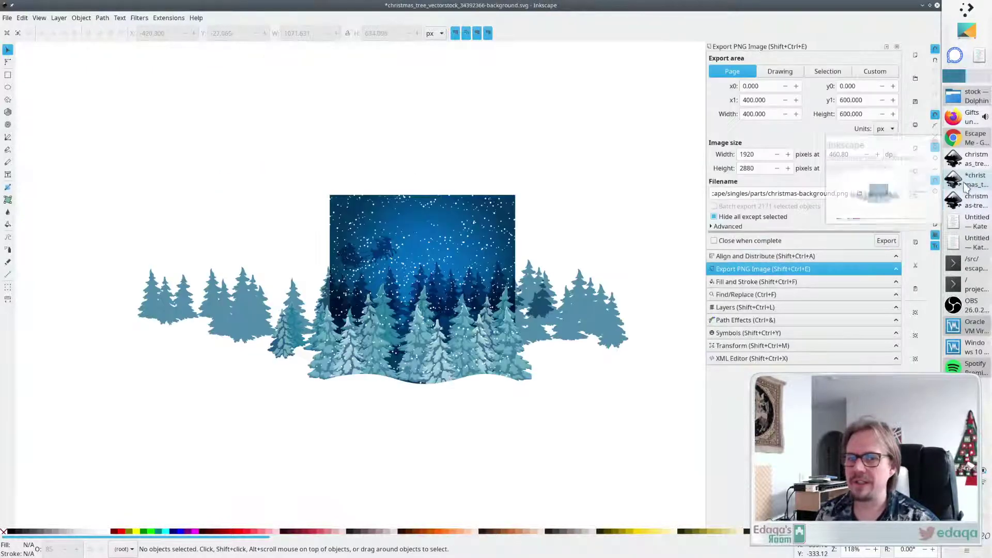
# Copy all objects of the decorated tree in the converted VectorStock drawing and paste them beside the page in christmas-tree.svg.
pyautogui.click(961, 160)
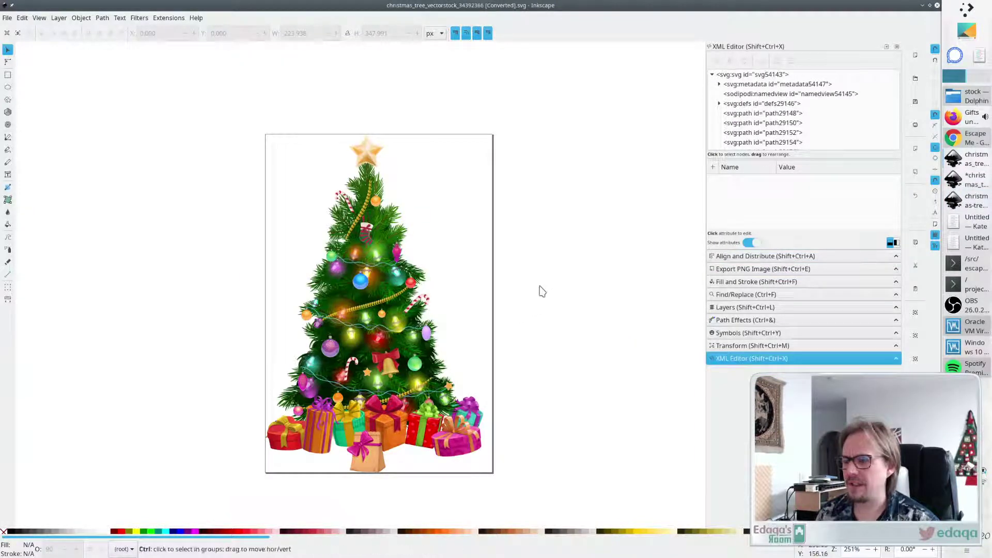
pyautogui.hotkey('ctrl', 'a')
pyautogui.press('ctrl')
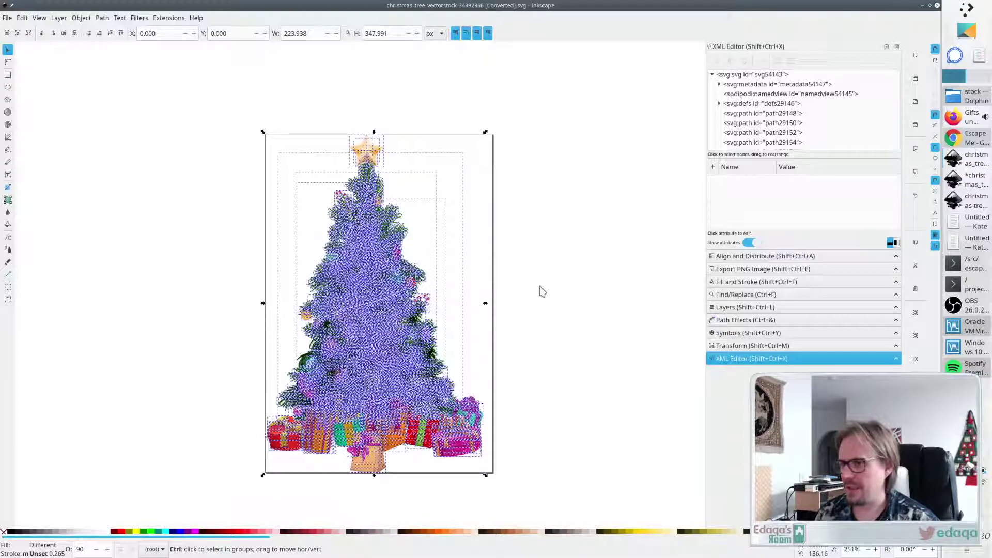
pyautogui.hotkey('ctrl', 'Tab')
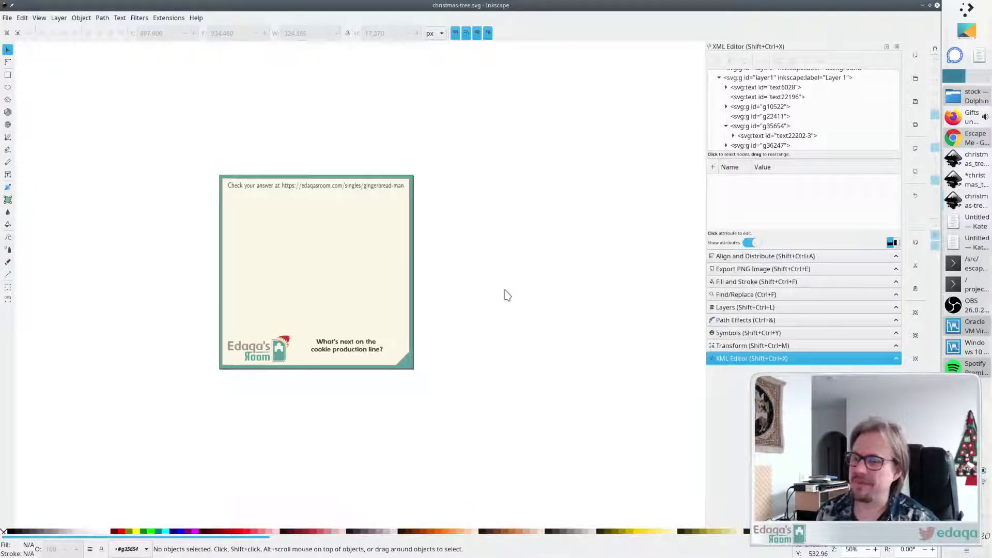
pyautogui.hotkey('ctrl', 'v')
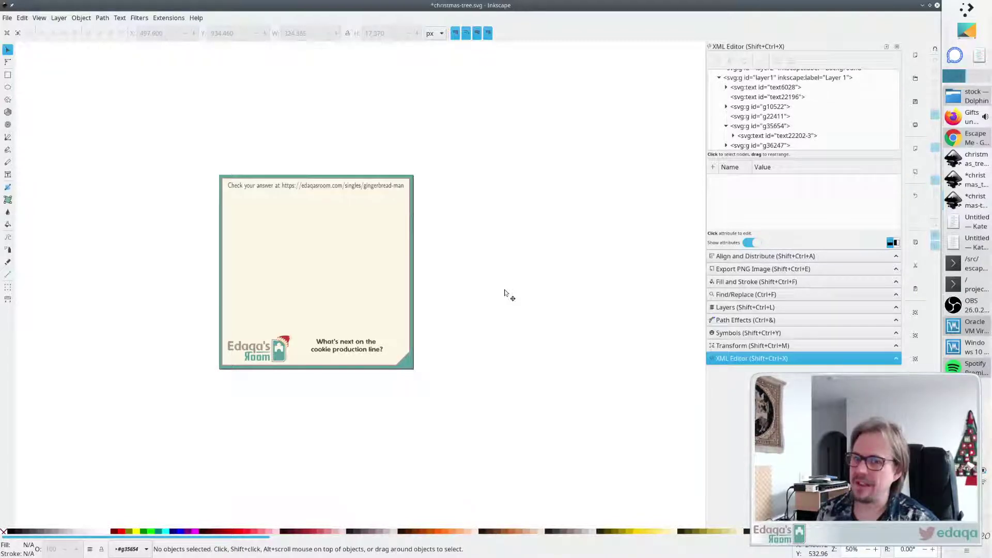
pyautogui.click(589, 295)
# Try to move the lilac ornament and the purple bauble off the pasted tree, and undo the moves.
pyautogui.scroll(2, 519, 292)
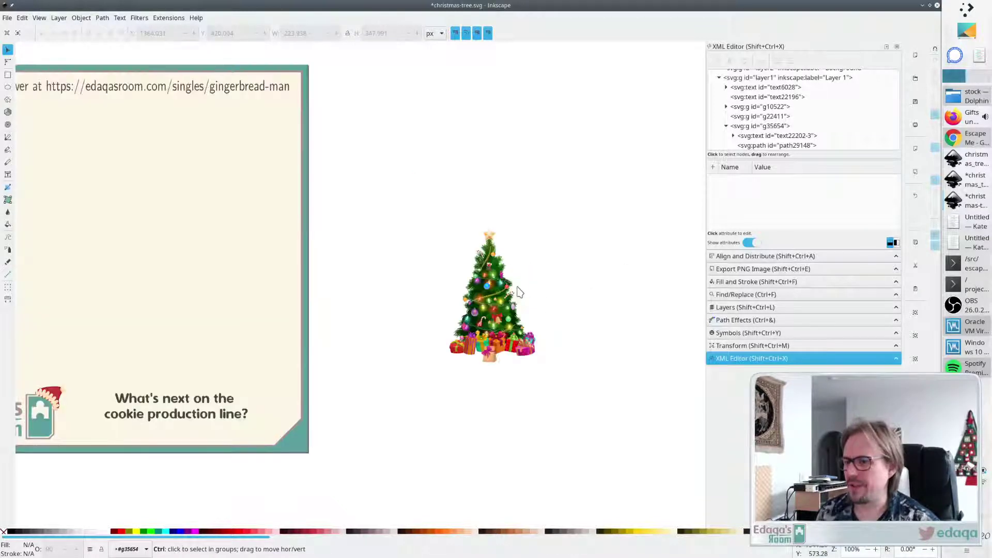
pyautogui.keyDown('ctrl'); pyautogui.click(506, 326); pyautogui.keyUp('ctrl')
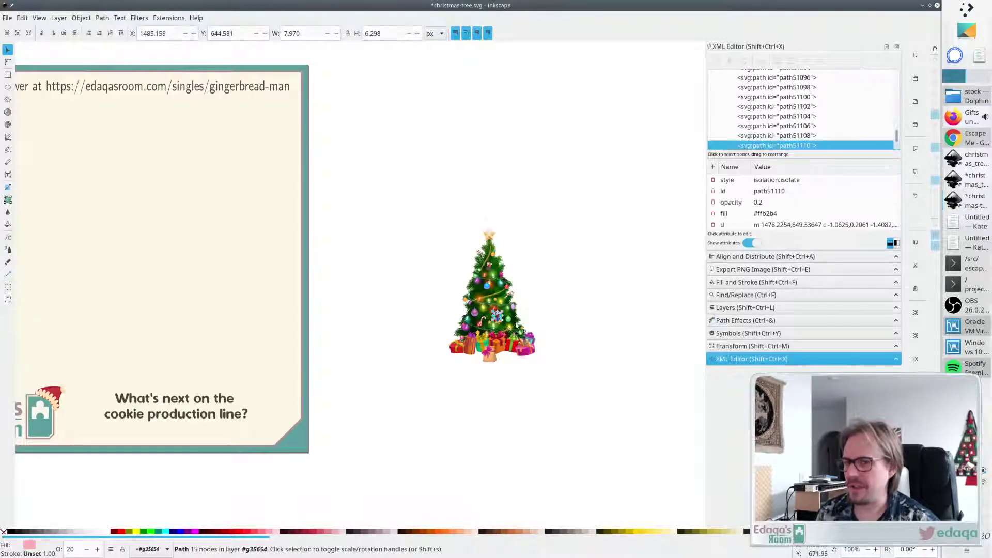
pyautogui.click(548, 291)
pyautogui.scroll(3, 519, 303)
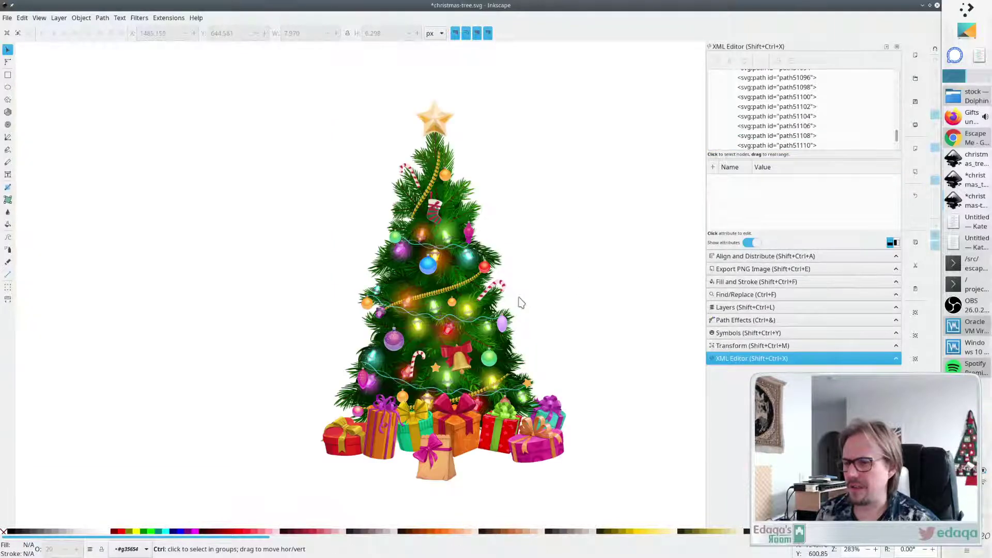
pyautogui.scroll(1, 519, 303)
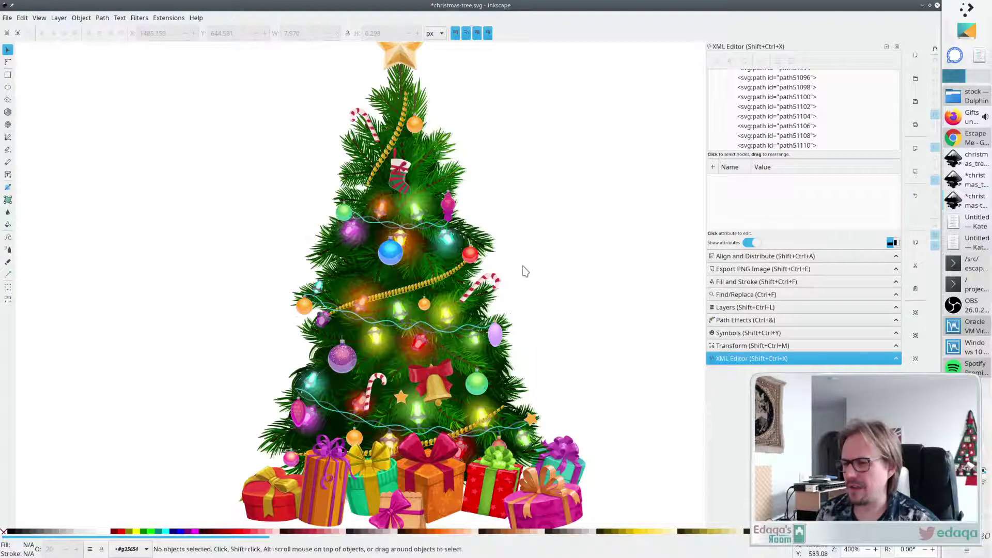
pyautogui.click(494, 339)
pyautogui.moveTo(496, 339); pyautogui.dragTo(571, 250)
pyautogui.hotkey('ctrl', 'z')
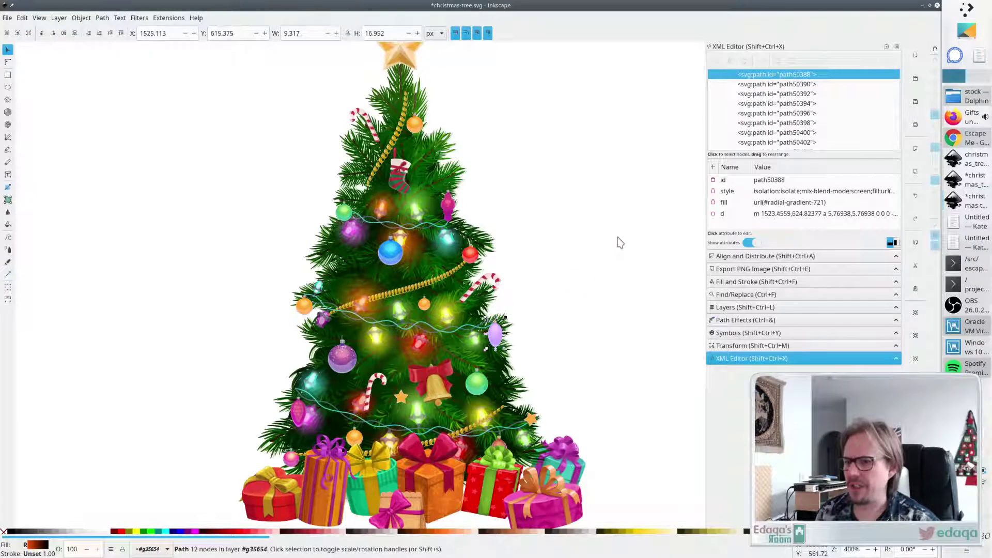
pyautogui.click(592, 386)
pyautogui.click(342, 361)
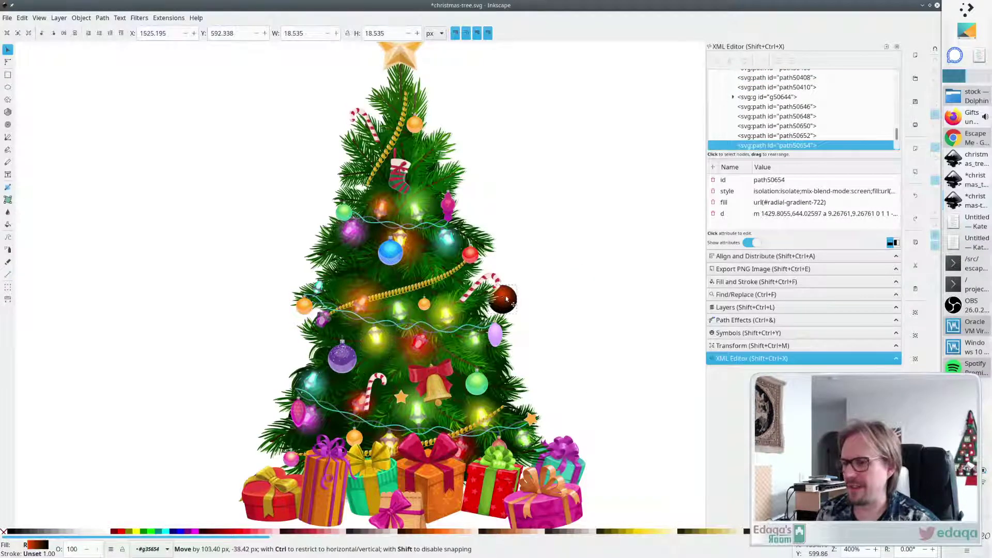
pyautogui.click(592, 263)
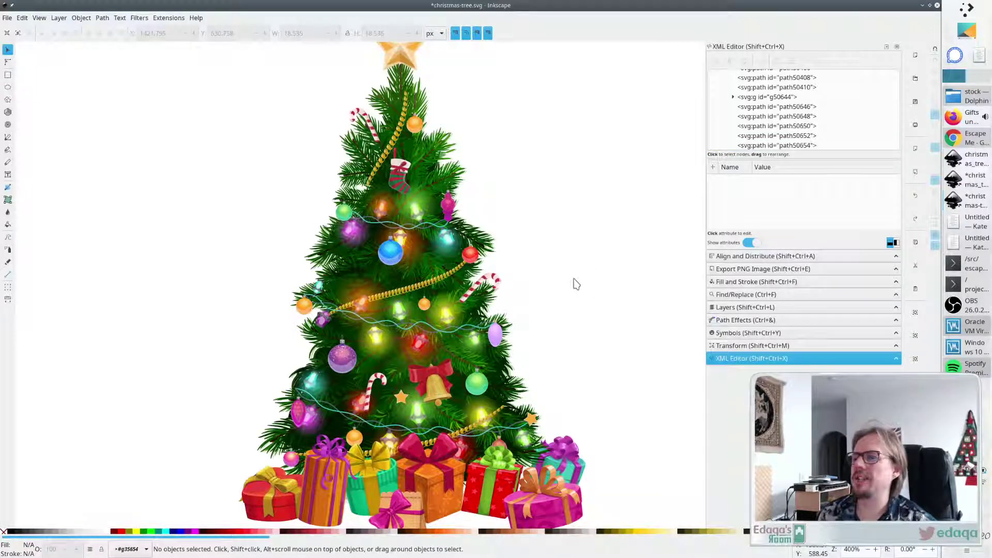
# Examine the pasted tree's ornaments, lights and gifts from the star down to the front gift bag.
pyautogui.scroll(-3, 578, 323)
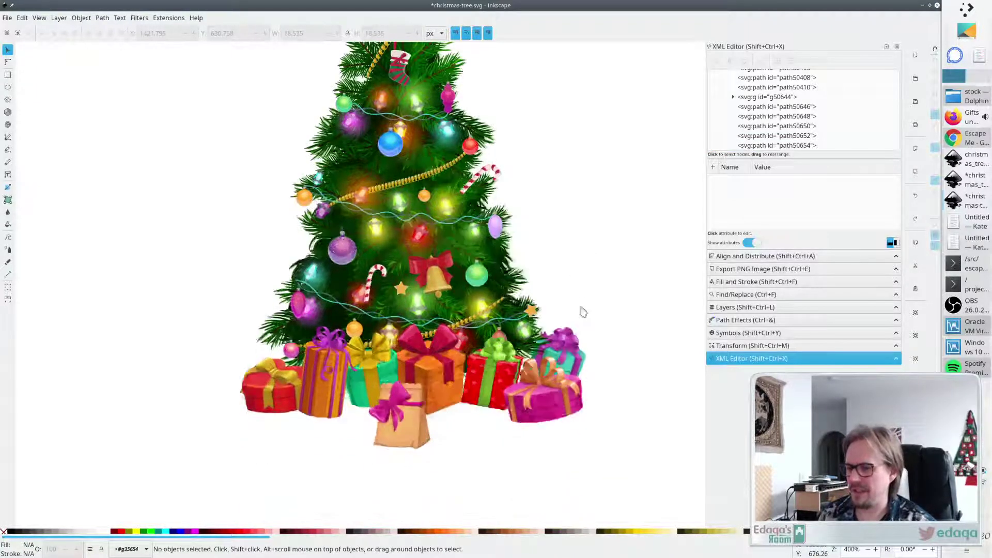
pyautogui.scroll(2, 586, 298)
pyautogui.scroll(-3, 578, 278)
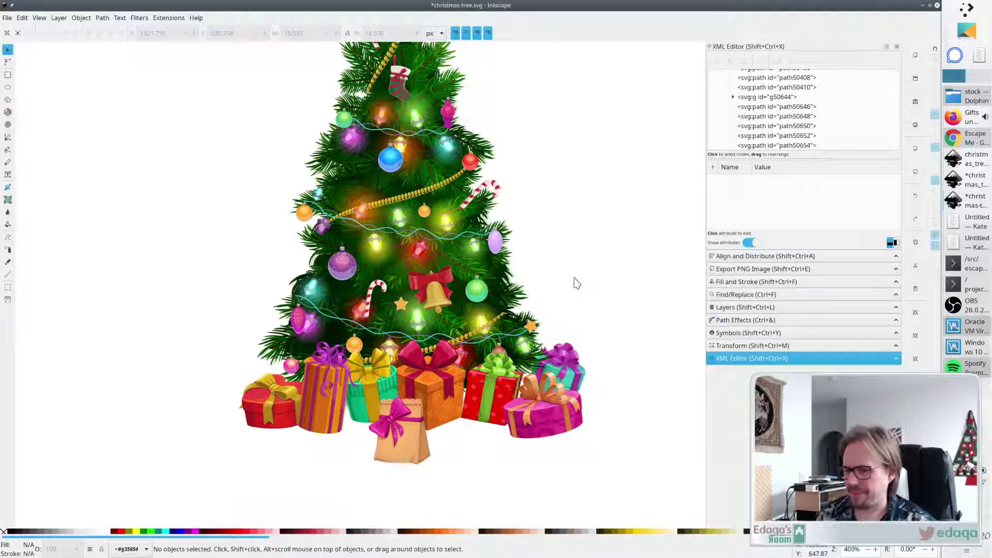
pyautogui.scroll(8, 580, 312)
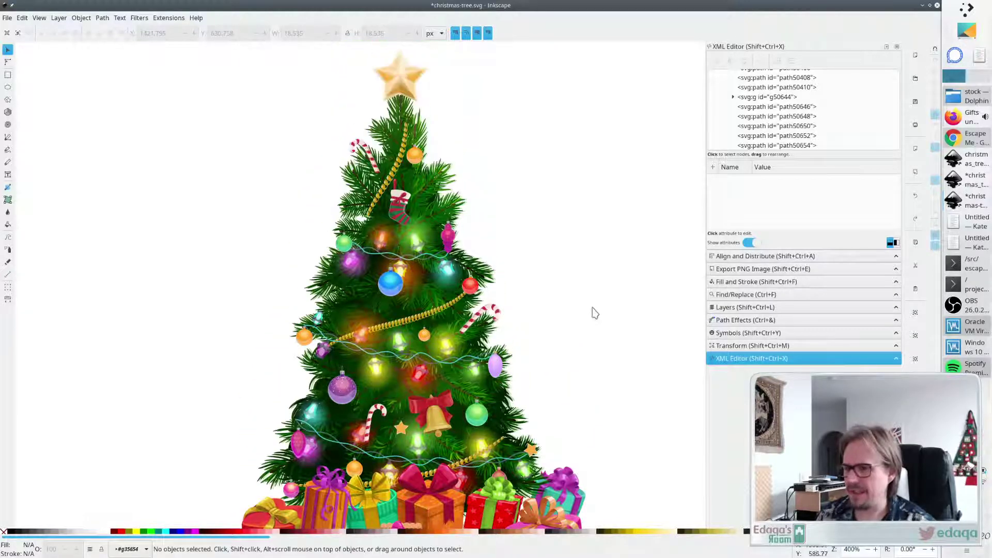
pyautogui.scroll(-5, 593, 312)
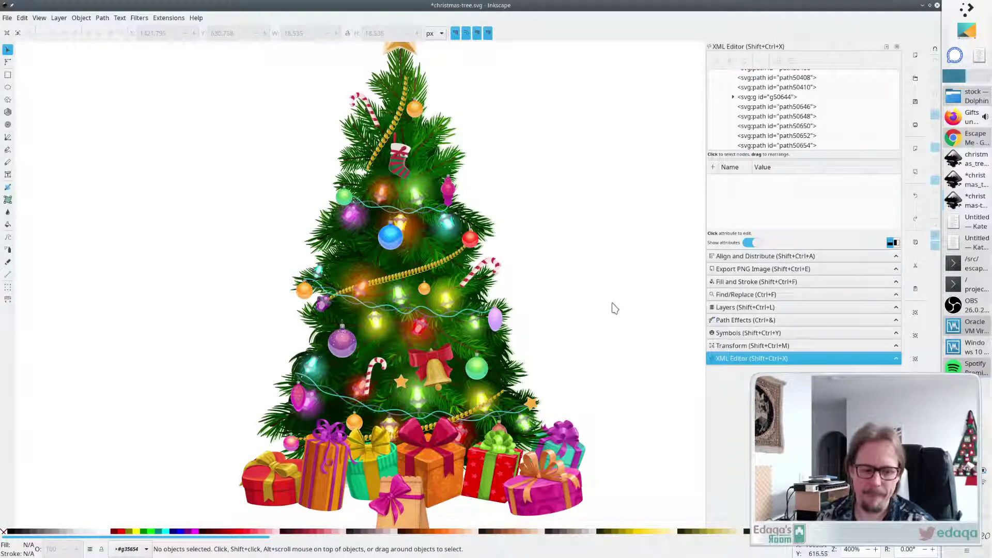
pyautogui.scroll(-3, 613, 316)
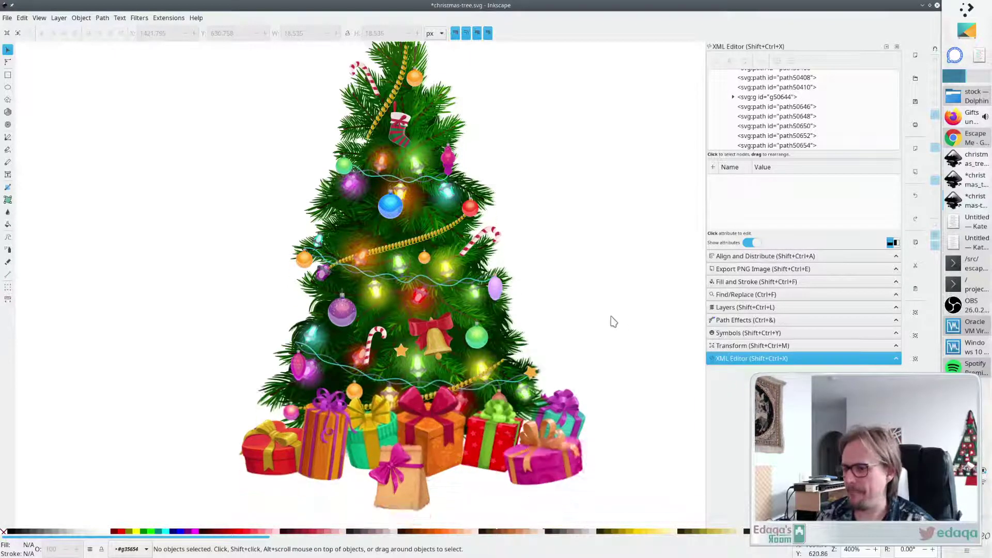
pyautogui.scroll(3, 613, 316)
pyautogui.scroll(-2, 609, 317)
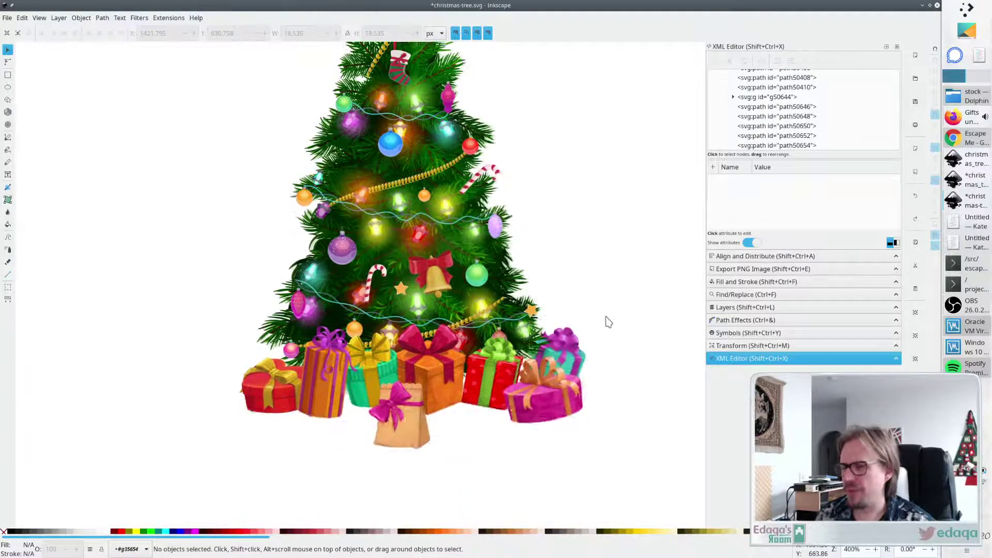
pyautogui.scroll(2, 604, 320)
pyautogui.keyDown('ctrl'); pyautogui.scroll(-2, 605, 325); pyautogui.keyUp('ctrl')
pyautogui.keyDown('ctrl'); pyautogui.scroll(-2, 605, 325); pyautogui.keyUp('ctrl')
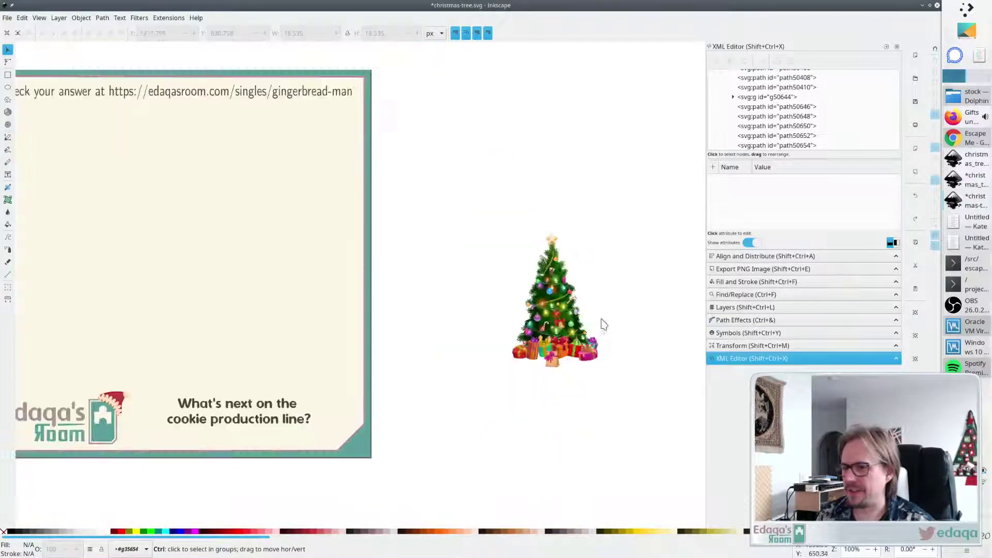
# Try to move the tree-shaped green gradient overlay away from the tree, and undo the move.
pyautogui.moveTo(629, 394); pyautogui.dragTo(465, 205)
pyautogui.click(639, 302)
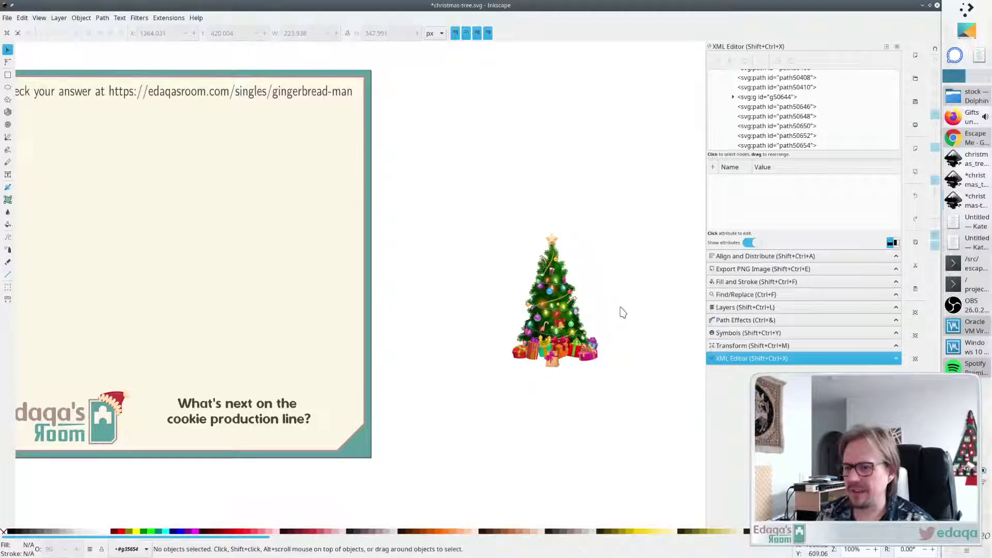
pyautogui.keyDown('ctrl'); pyautogui.scroll(4, 604, 310); pyautogui.keyUp('ctrl')
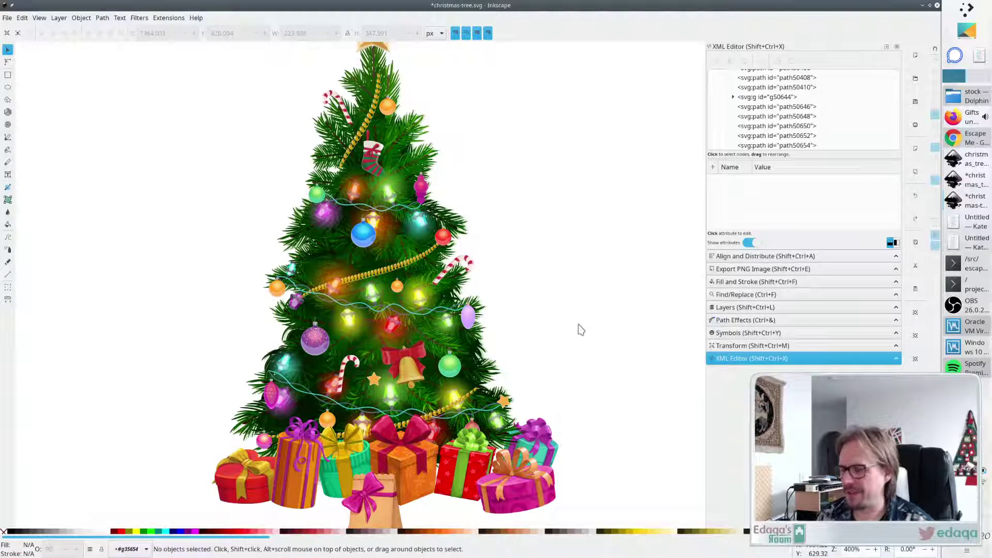
pyautogui.click(476, 352)
pyautogui.moveTo(477, 352); pyautogui.dragTo(668, 311)
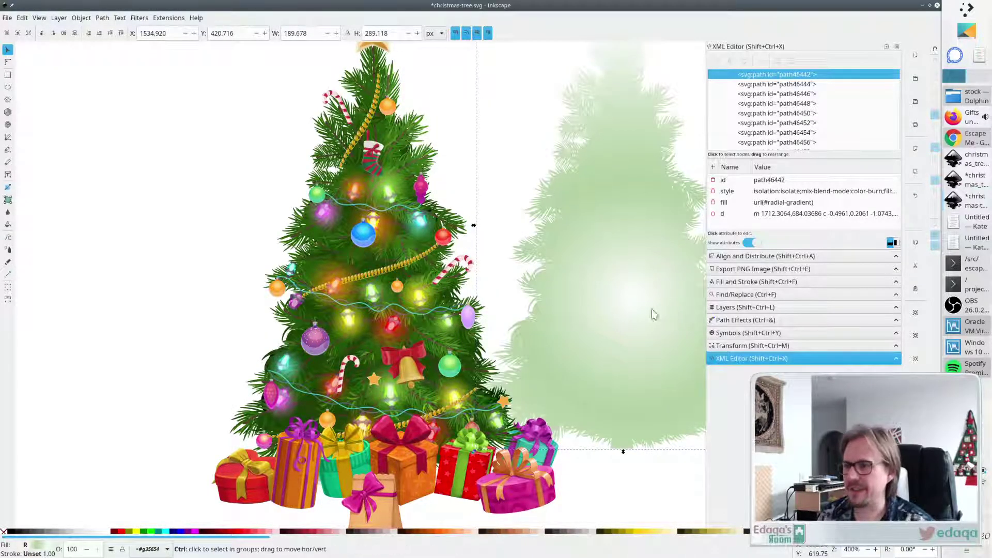
pyautogui.hotkey('ctrl', 'z')
pyautogui.click(627, 324)
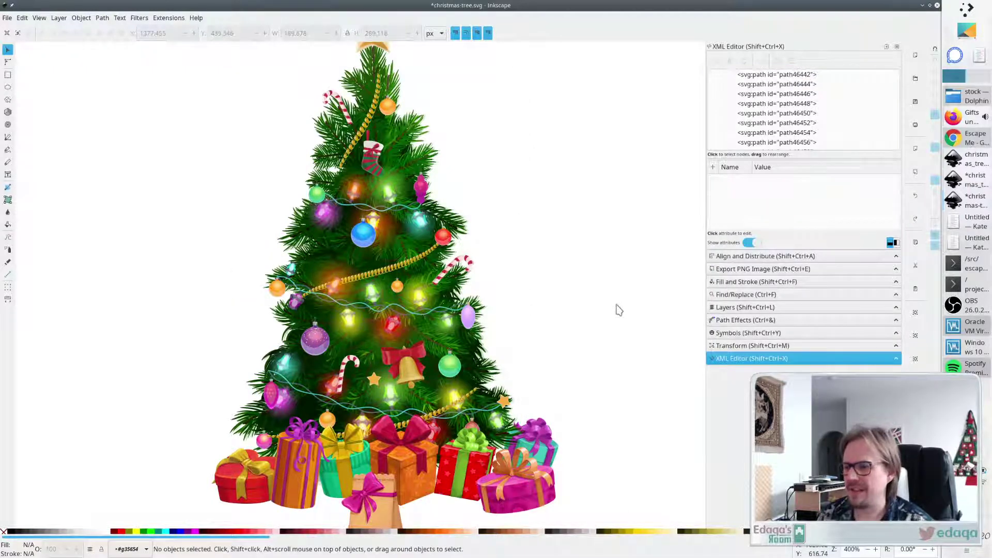
# Try to shift one piece of the front gift bag, undo it, and select all of the bag's paths as a check.
pyautogui.scroll(-2, 573, 350)
pyautogui.click(381, 475)
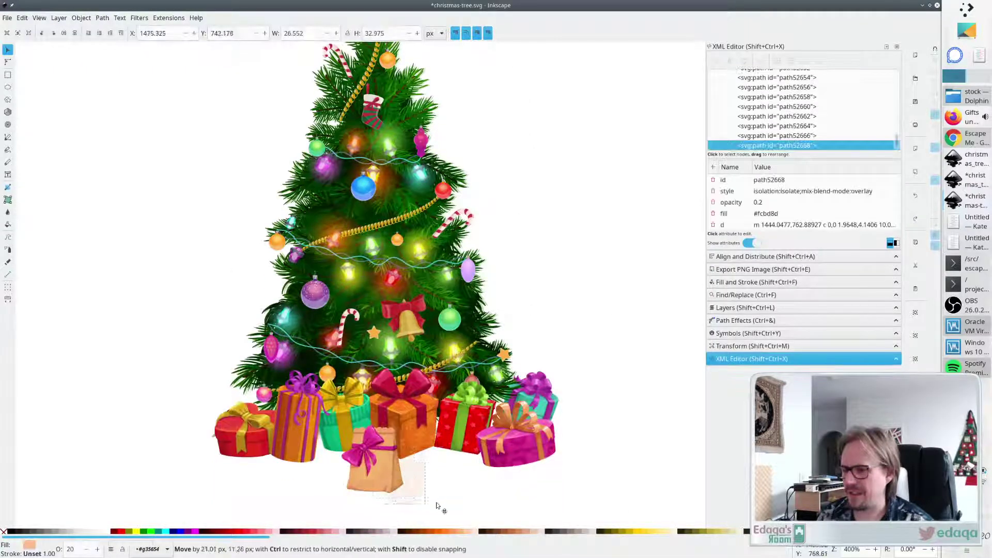
pyautogui.moveTo(427, 510); pyautogui.dragTo(331, 423)
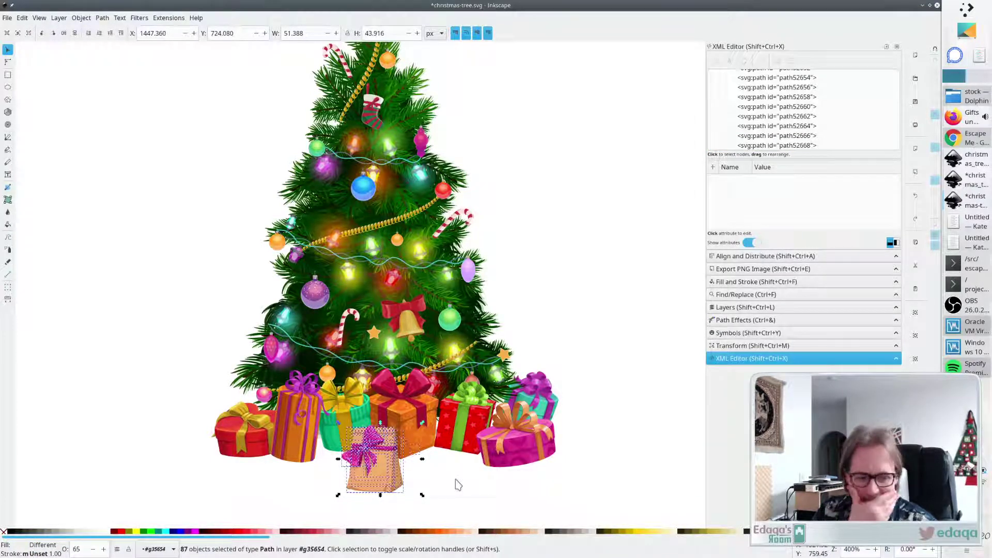
pyautogui.click(475, 488)
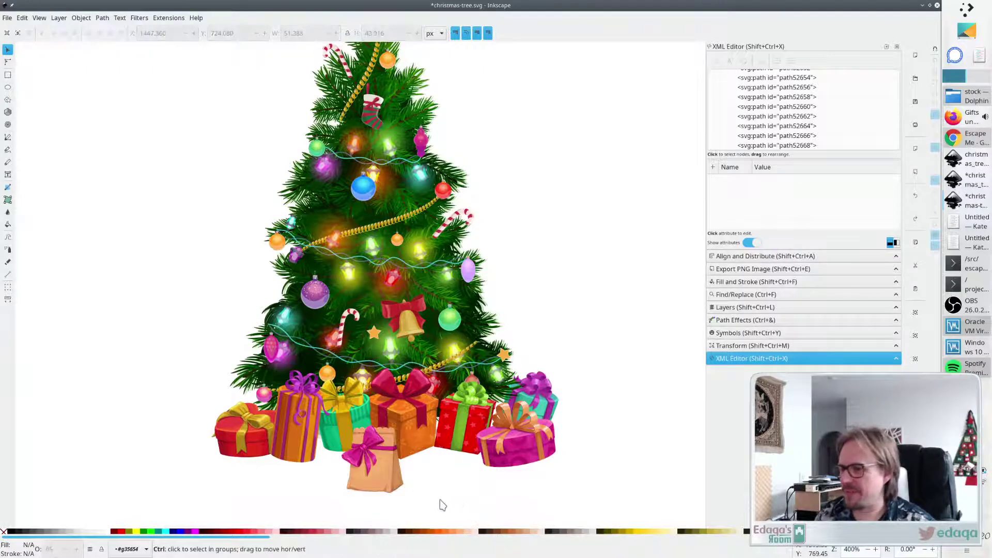
# Compare the pasted tree's size and placement with the empty puzzle page.
pyautogui.scroll(-3, 442, 505)
pyautogui.scroll(-2, 281, 494)
pyautogui.hscroll(4, 285, 473)
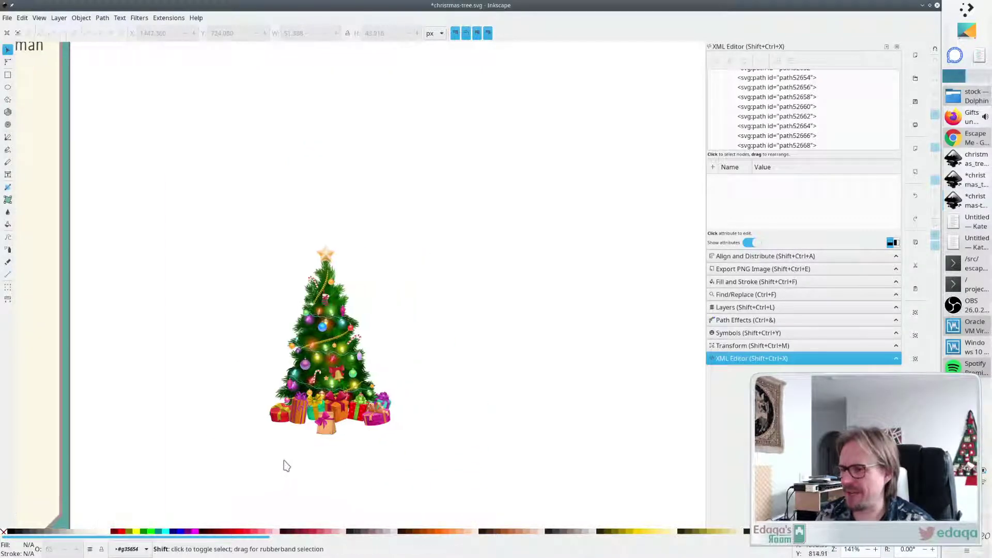
pyautogui.hscroll(-5, 290, 464)
pyautogui.hscroll(2, 465, 437)
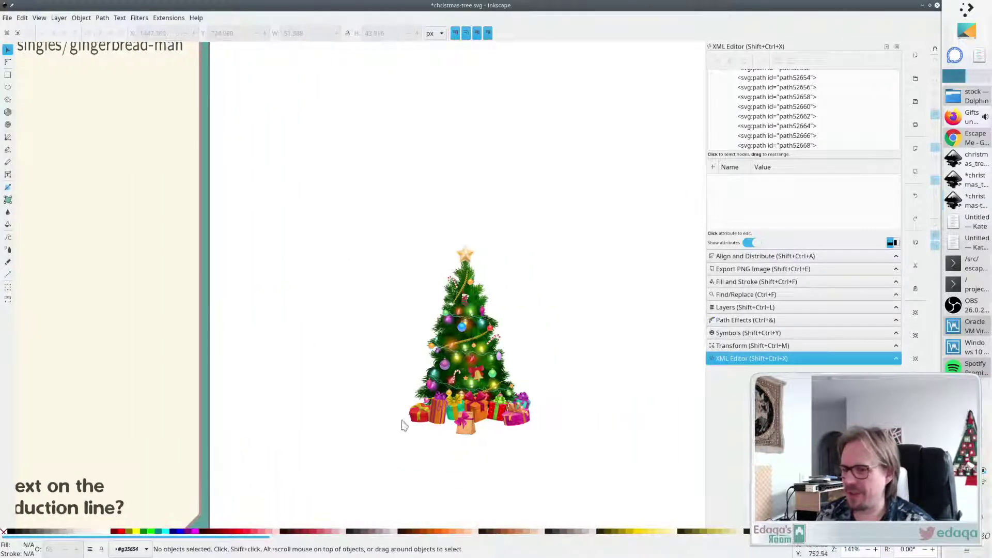
pyautogui.scroll(2, 392, 408)
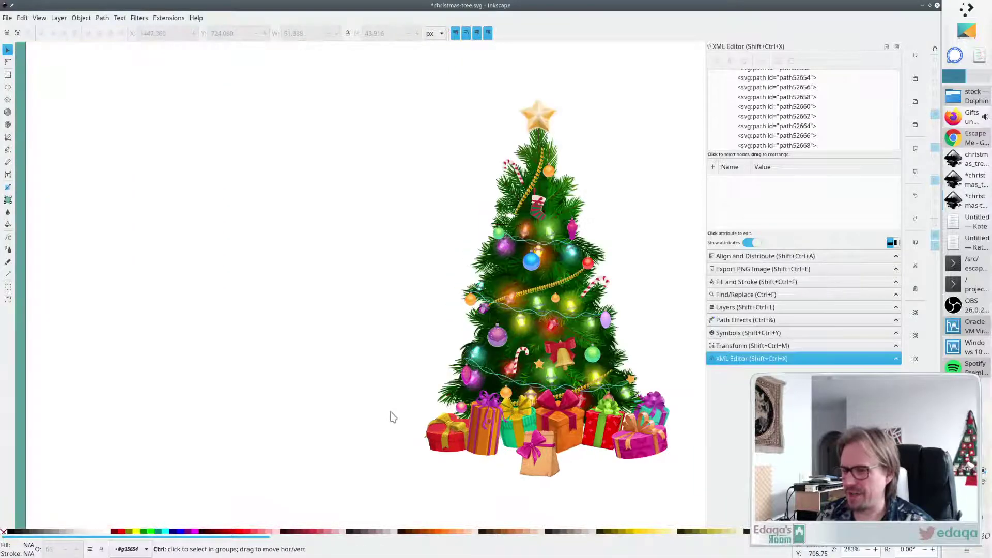
pyautogui.scroll(-6, 392, 418)
pyautogui.scroll(2, 376, 425)
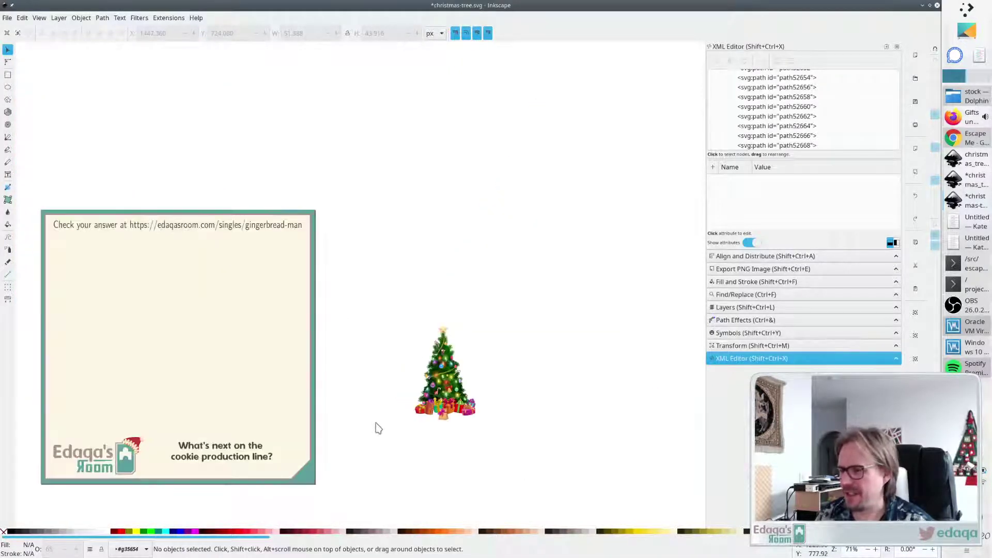
# Move the whole Christmas tree onto the puzzle page and enlarge it proportionally to about 747 × 1161 px.
pyautogui.moveTo(505, 449); pyautogui.dragTo(379, 305)
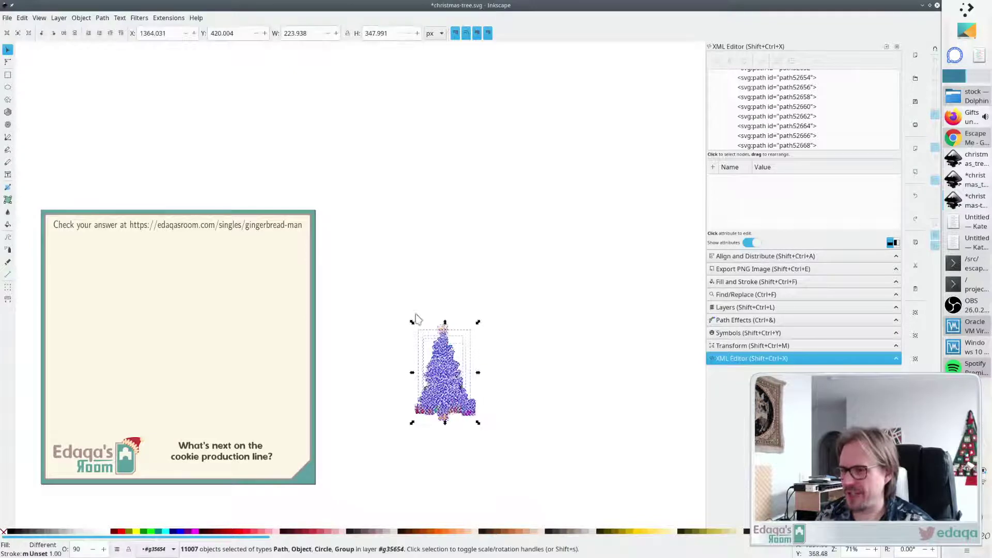
pyautogui.moveTo(439, 370); pyautogui.dragTo(96, 276)
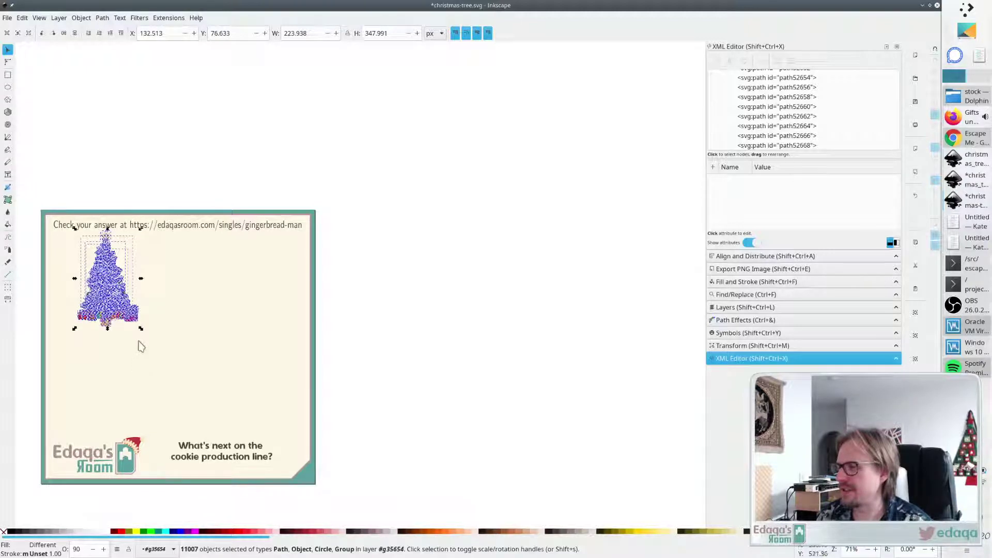
pyautogui.moveTo(141, 328); pyautogui.dragTo(322, 516)
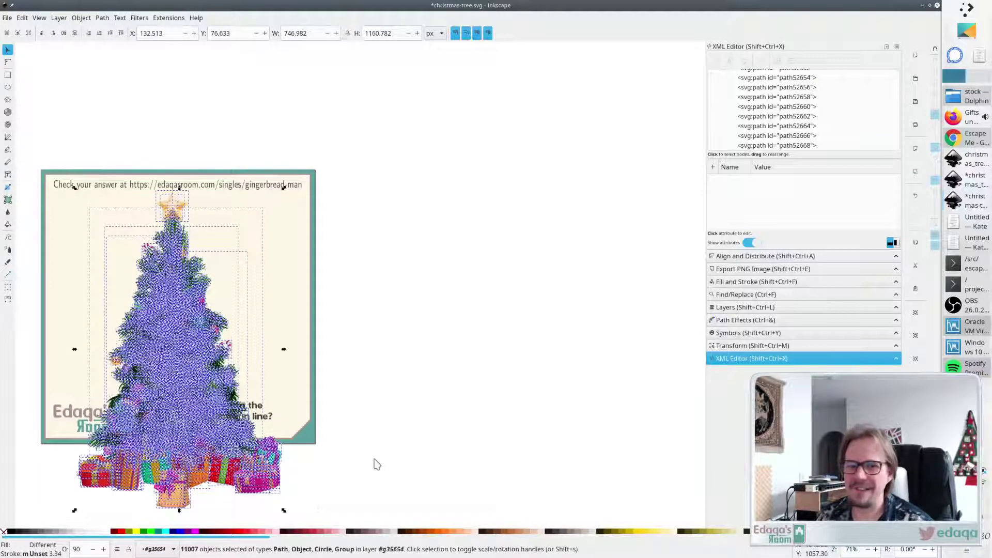
pyautogui.click(386, 299)
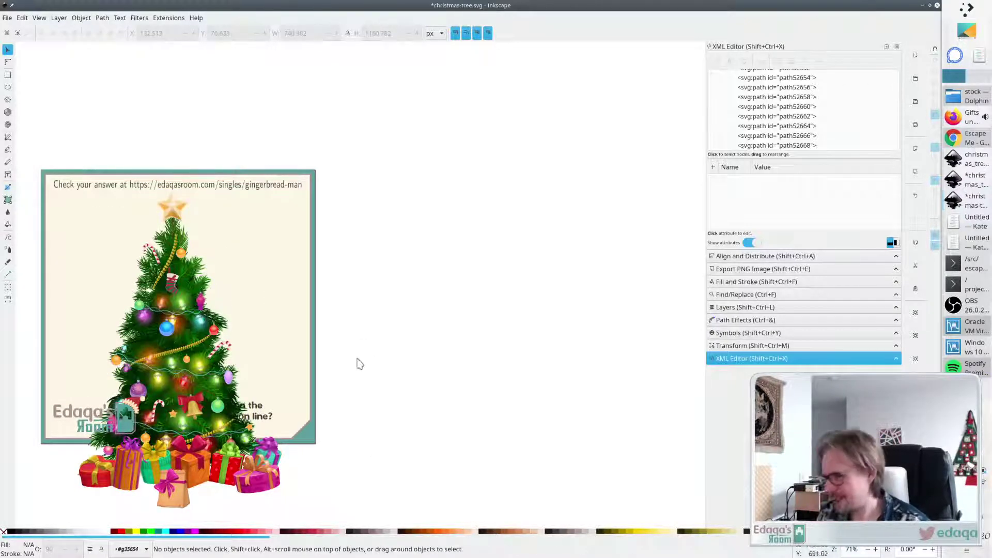
# Move the Edaqa's Room logo to the page's upper-left corner, beneath the answer link, at about X 44, Y 114 px.
pyautogui.hscroll(3, 344, 372)
pyautogui.hscroll(-6, 336, 372)
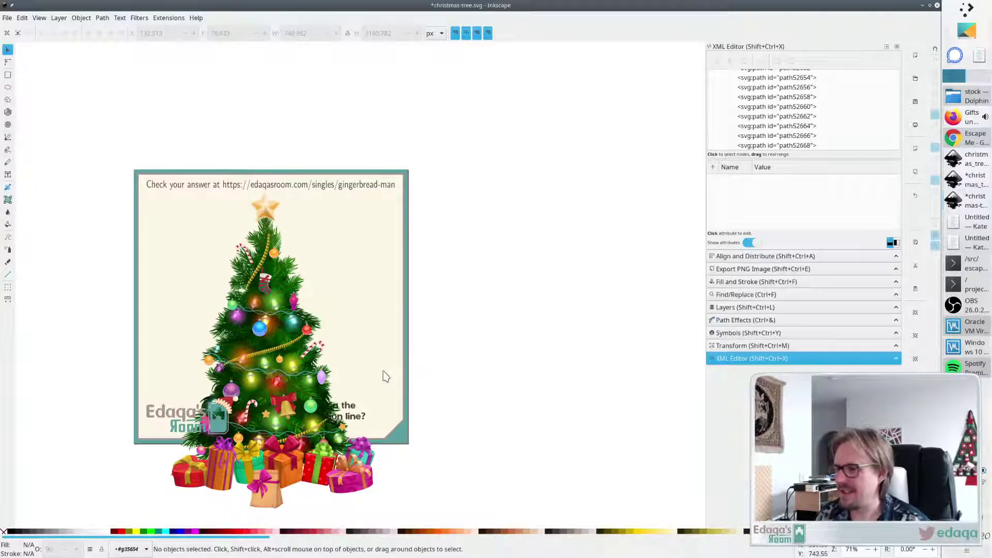
pyautogui.scroll(-3, 421, 404)
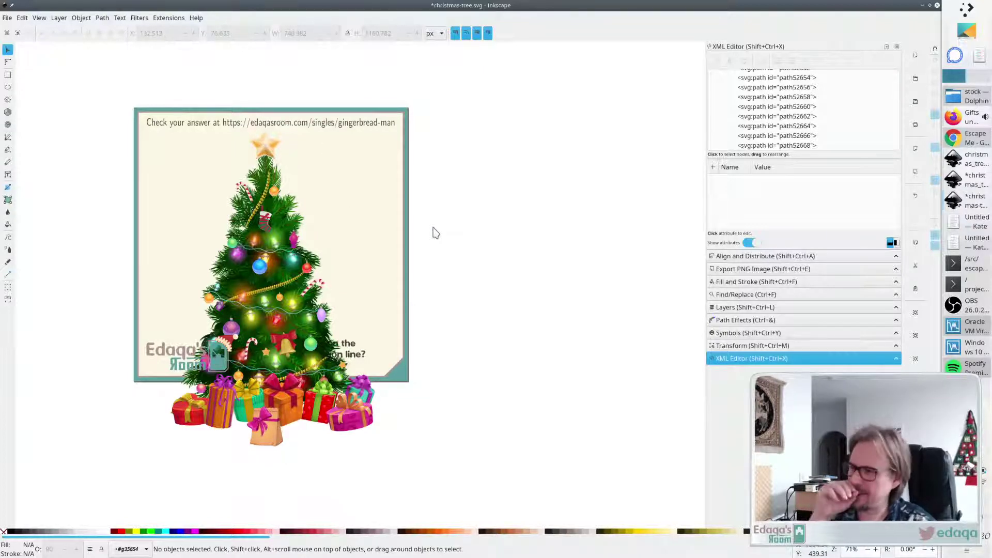
pyautogui.moveTo(183, 348); pyautogui.dragTo(181, 148)
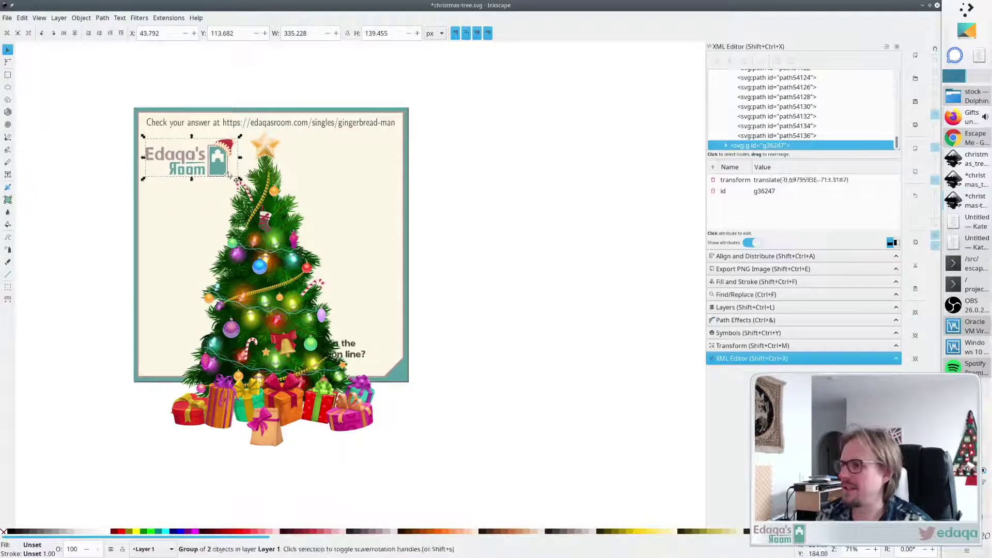
pyautogui.click(422, 341)
pyautogui.moveTo(350, 348); pyautogui.dragTo(365, 214)
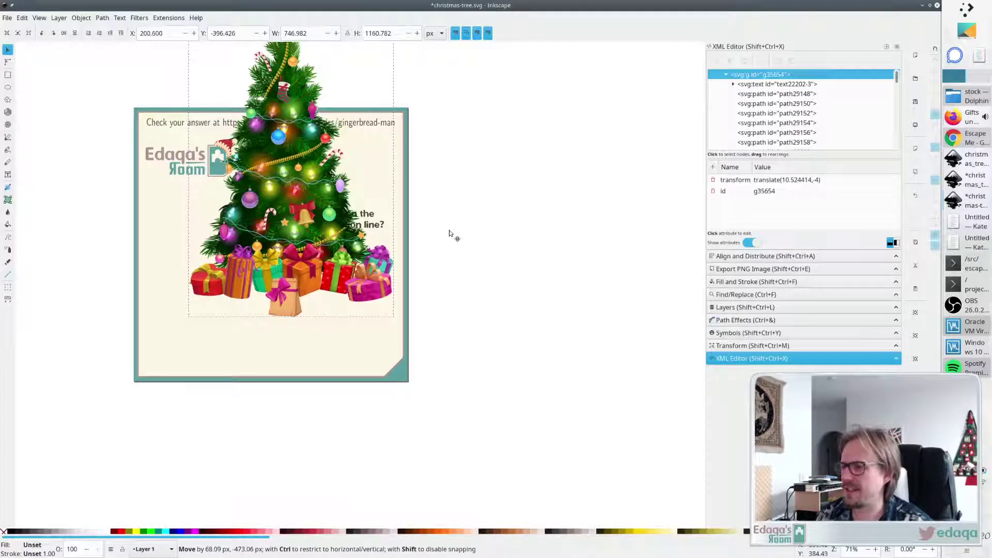
pyautogui.press('Escape')
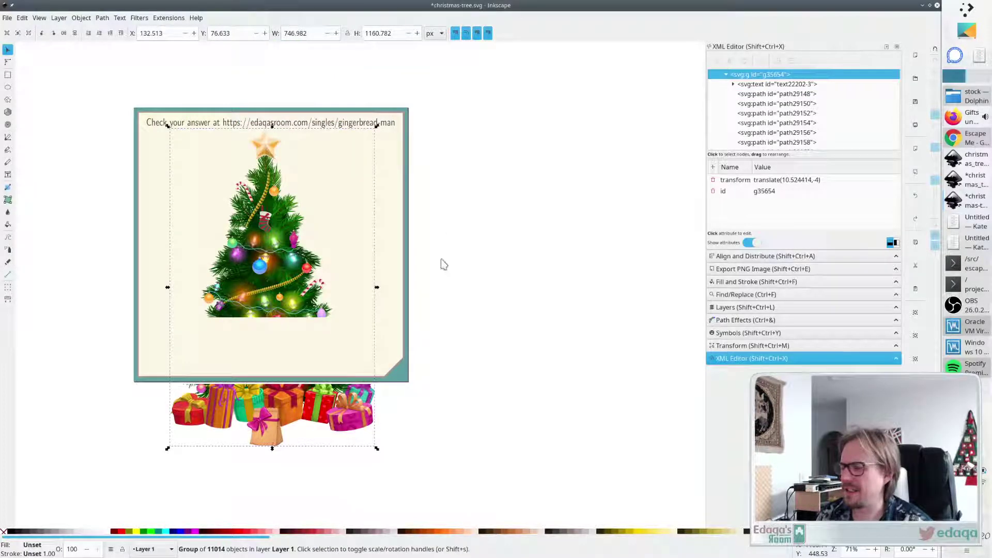
pyautogui.press('Escape')
pyautogui.scroll(-1, 416, 311)
pyautogui.scroll(1, 418, 312)
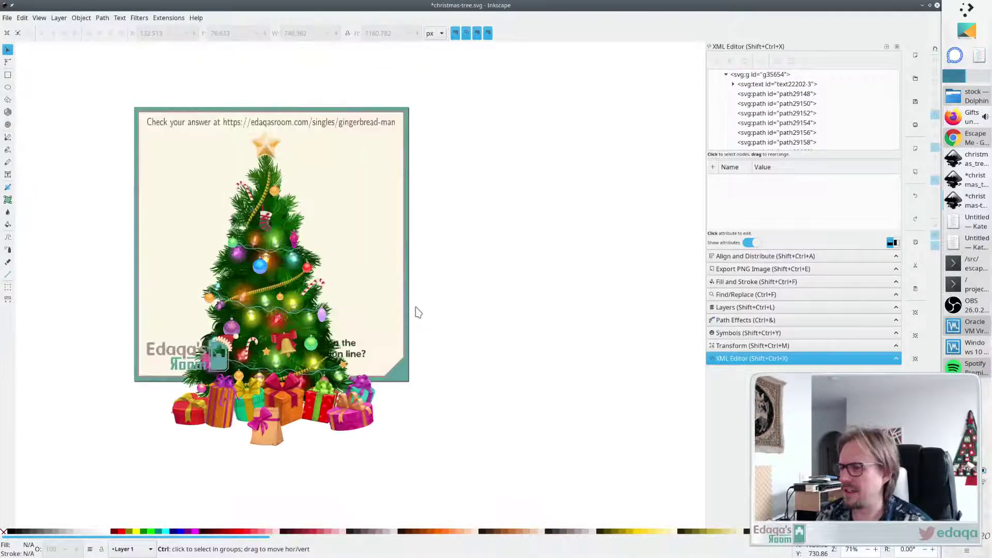
# Move the Edaqa's Room logo to the card's upper-left corner, at about X 52, Y 124 px.
pyautogui.moveTo(176, 352); pyautogui.dragTo(183, 156)
pyautogui.press('Escape')
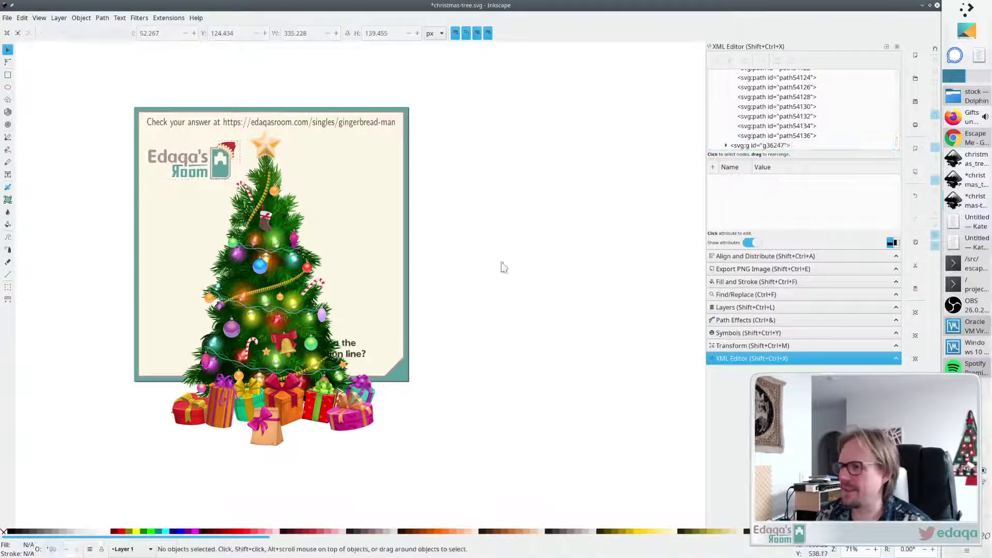
pyautogui.click(370, 360)
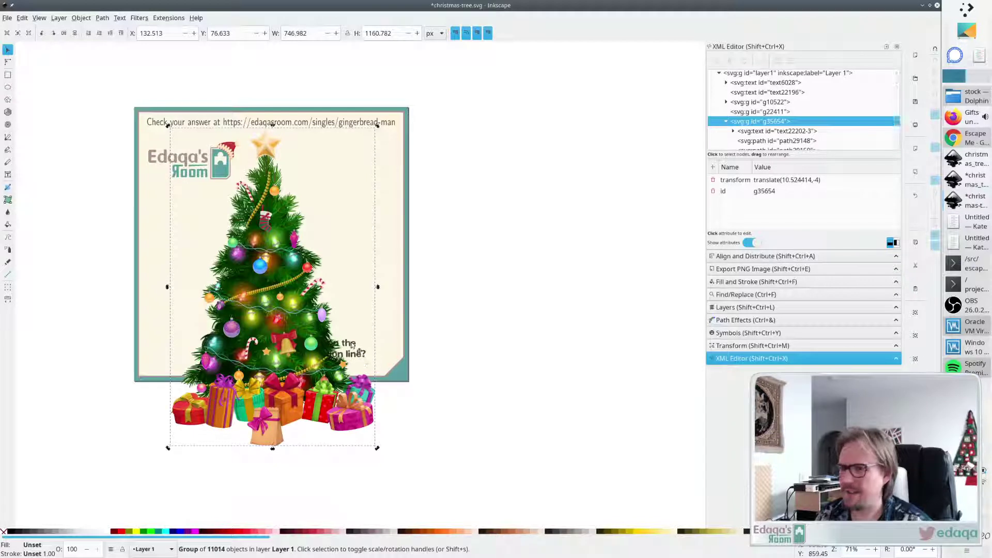
pyautogui.click(559, 308)
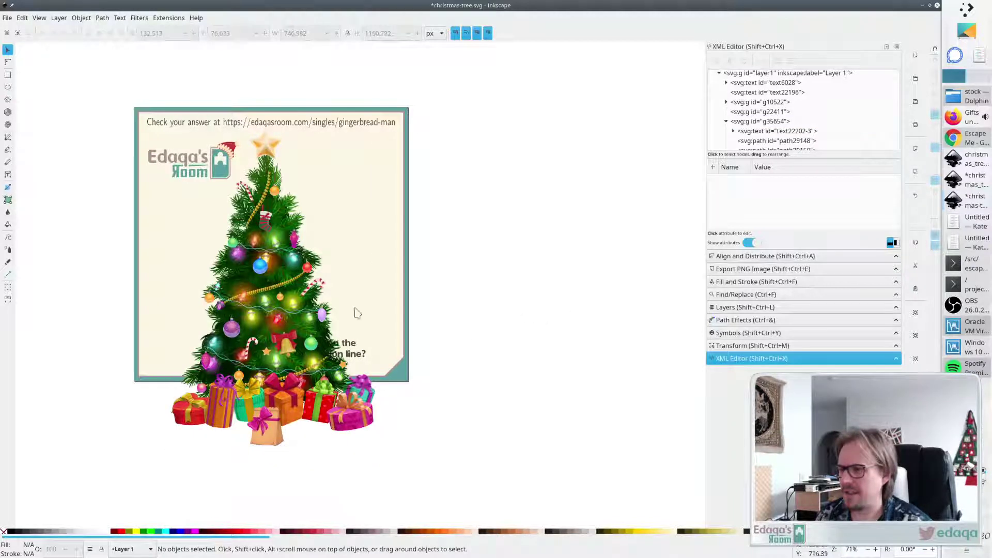
# Move the Christmas tree group down and left over the card's edge, to about X -192, Y 168 px.
pyautogui.moveTo(275, 326); pyautogui.dragTo(183, 353)
pyautogui.click(337, 402)
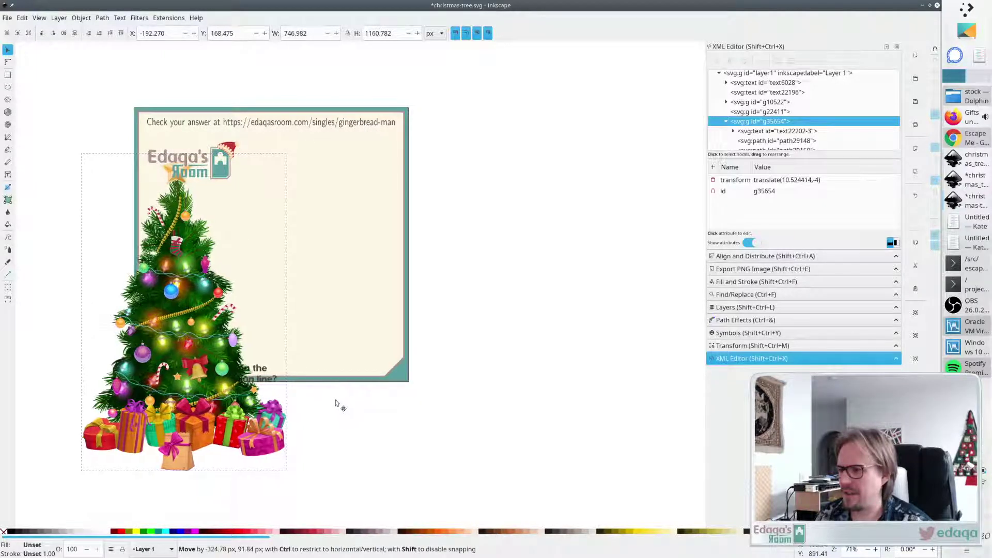
pyautogui.press('ctrl')
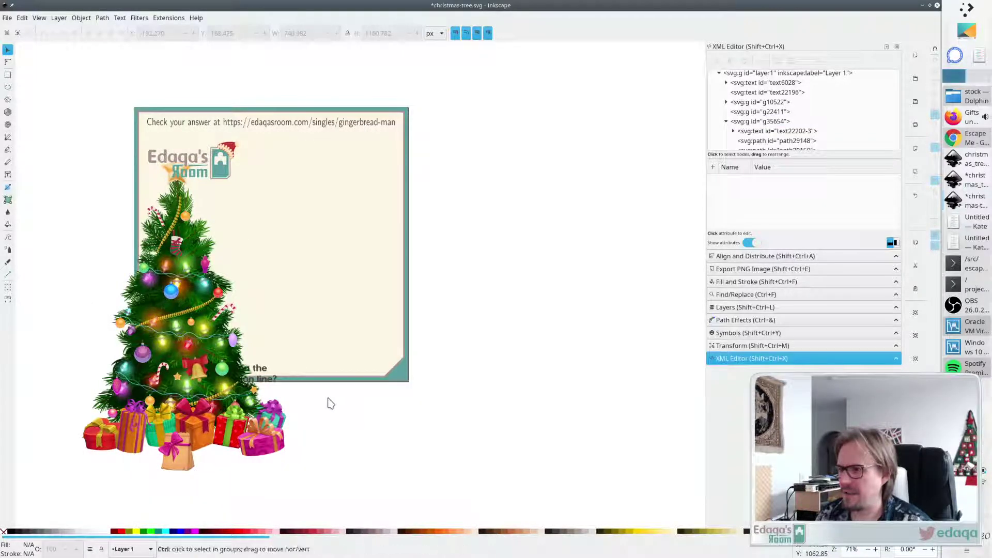
pyautogui.scroll(-2, 329, 404)
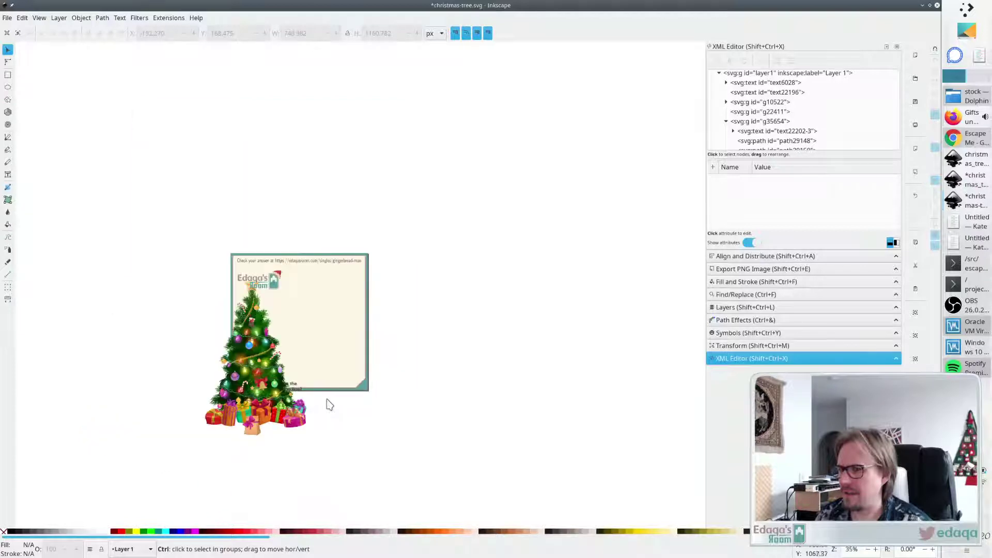
pyautogui.scroll(2, 329, 404)
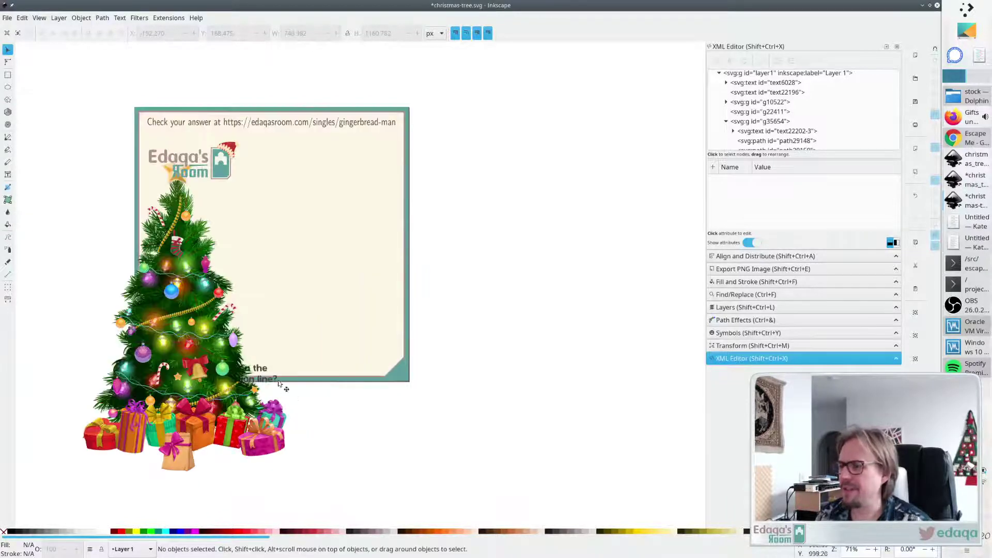
# Take the cookie production line question text out of the tree group and place it near the card's upper-right corner, at about X 593, Y 118 px.
pyautogui.click(260, 369)
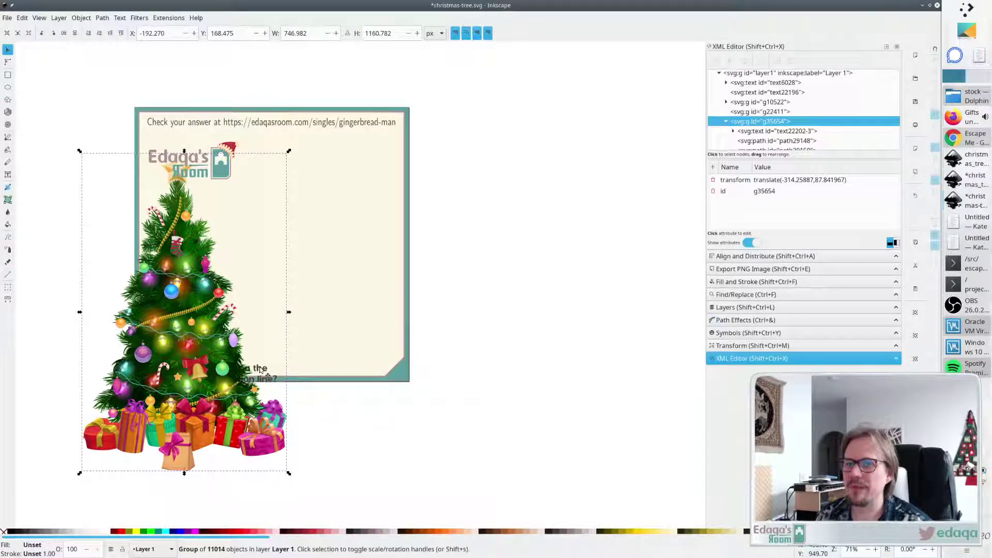
pyautogui.click(753, 132)
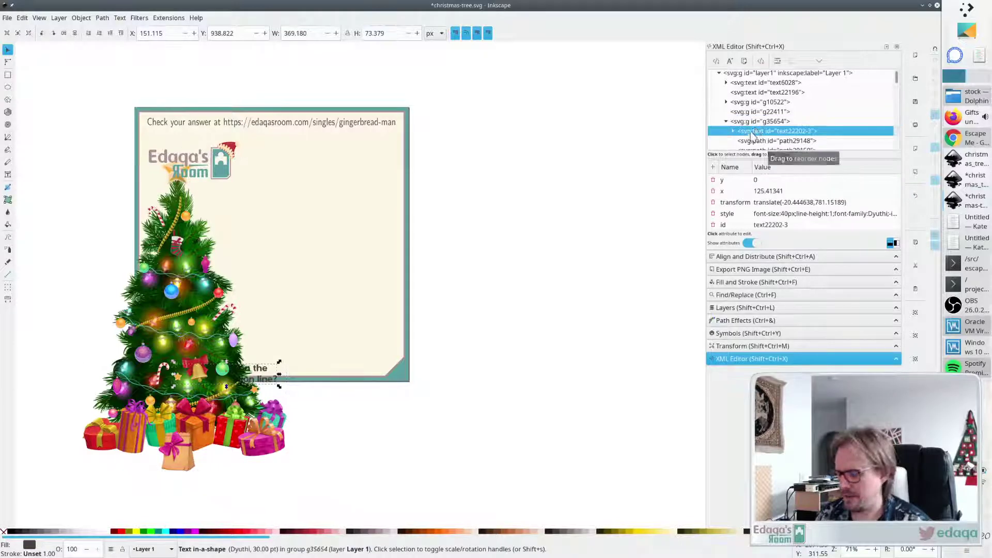
pyautogui.hotkey('ctrl', 'x')
pyautogui.hotkey('ctrl', 'v')
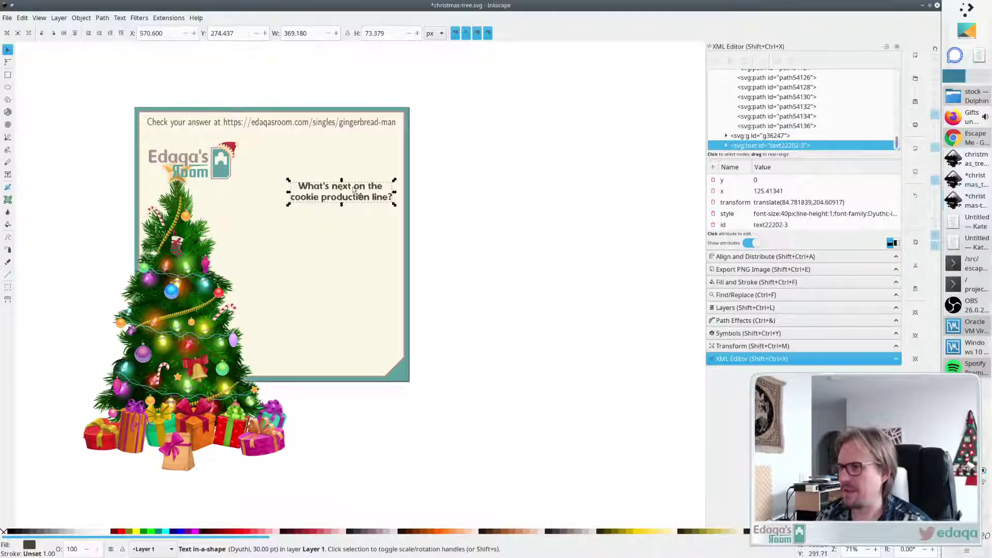
pyautogui.moveTo(354, 190); pyautogui.dragTo(360, 148)
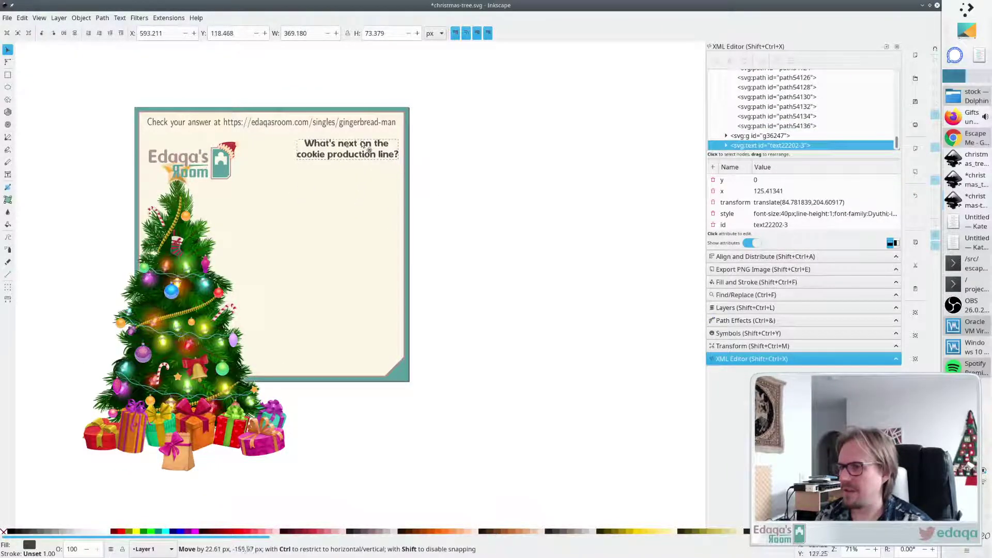
# Move the Christmas tree group back to the middle of the card, at about X 120, Y 83 px.
pyautogui.click(201, 342)
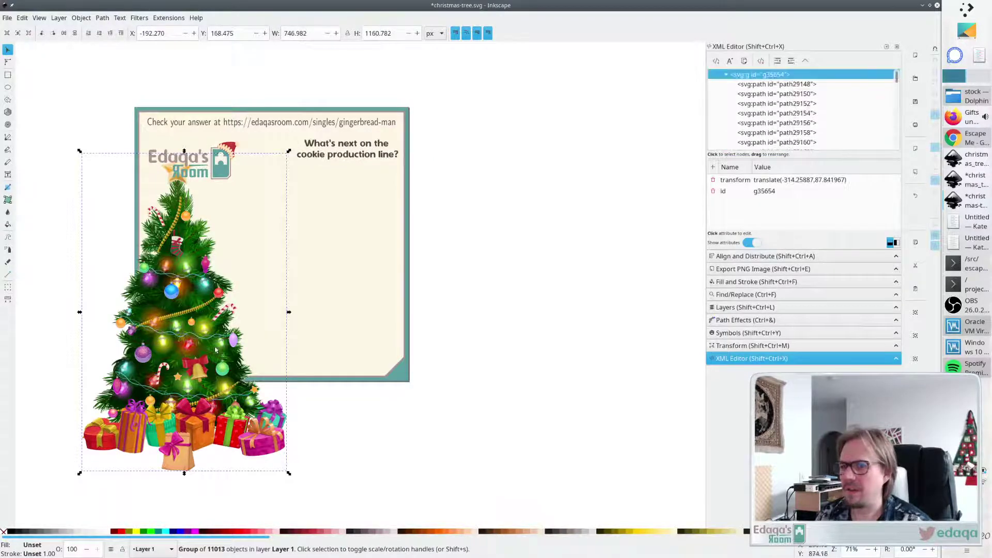
pyautogui.moveTo(212, 342); pyautogui.dragTo(306, 337)
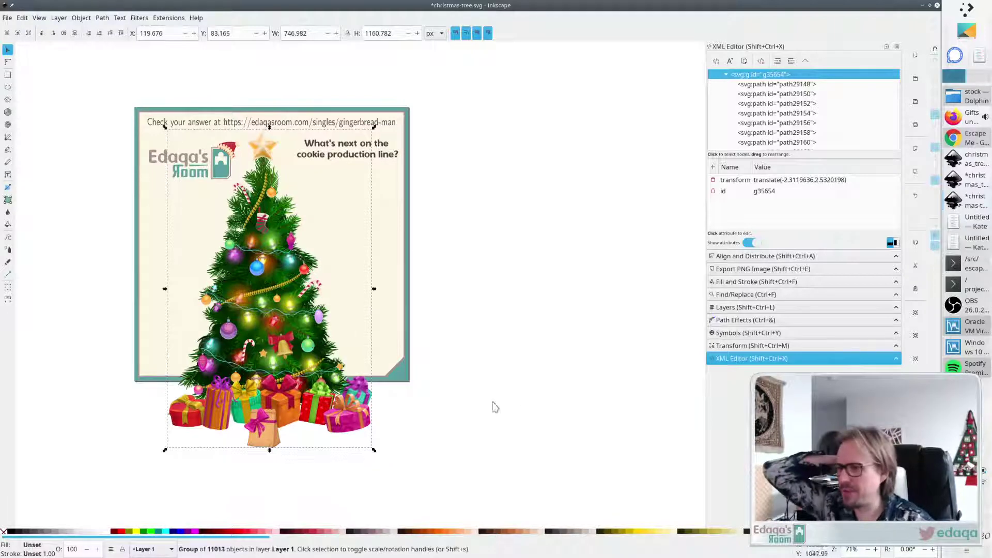
pyautogui.click(511, 360)
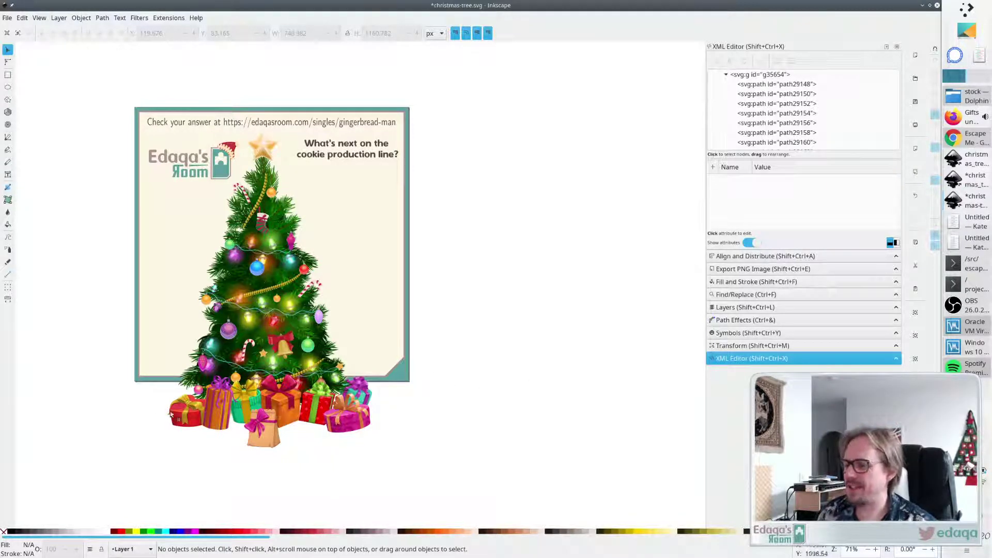
pyautogui.keyDown('ctrl'); pyautogui.scroll(1, 130, 395); pyautogui.keyUp('ctrl')
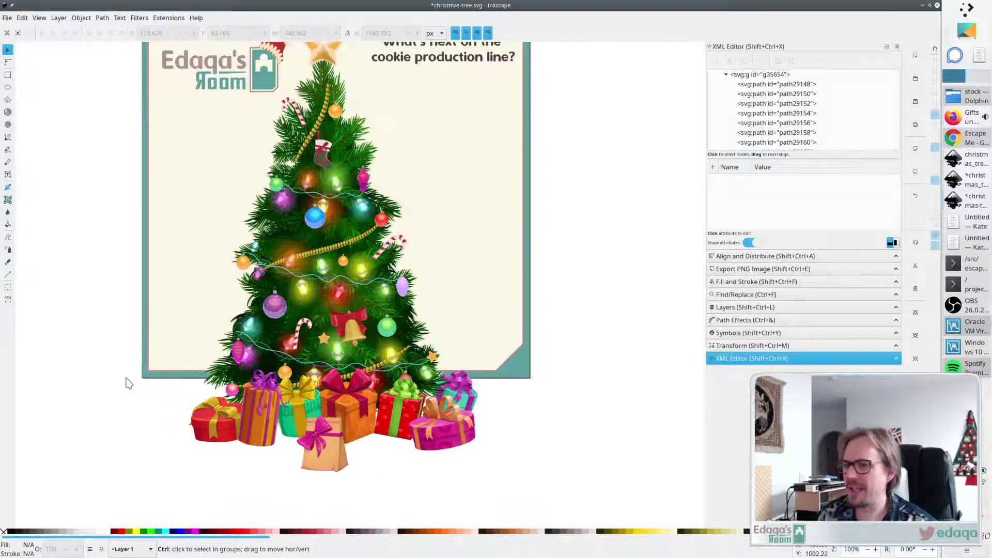
pyautogui.keyDown('ctrl'); pyautogui.scroll(-1, 125, 387); pyautogui.keyUp('ctrl')
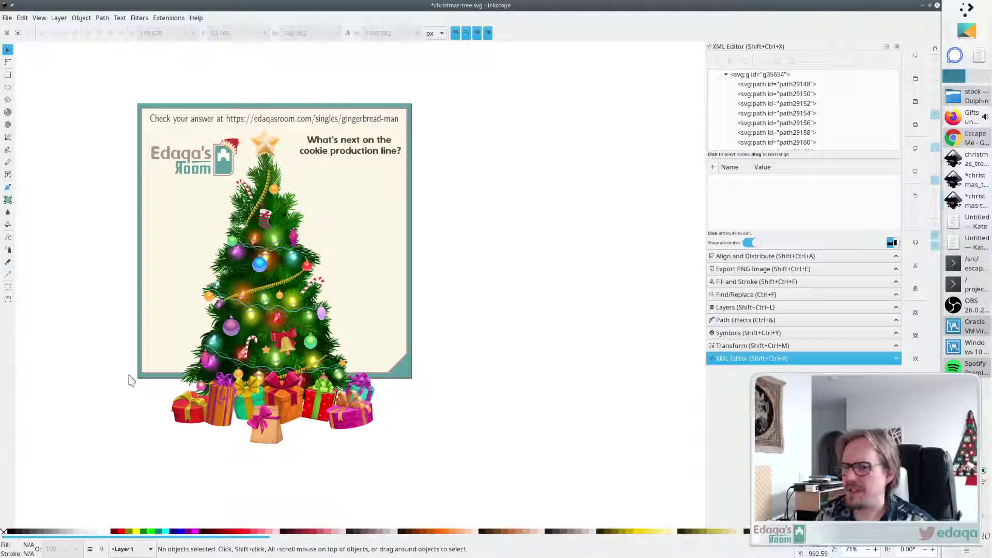
# Toggle the Background layer's visibility off and on to check what it contains.
pyautogui.click(737, 306)
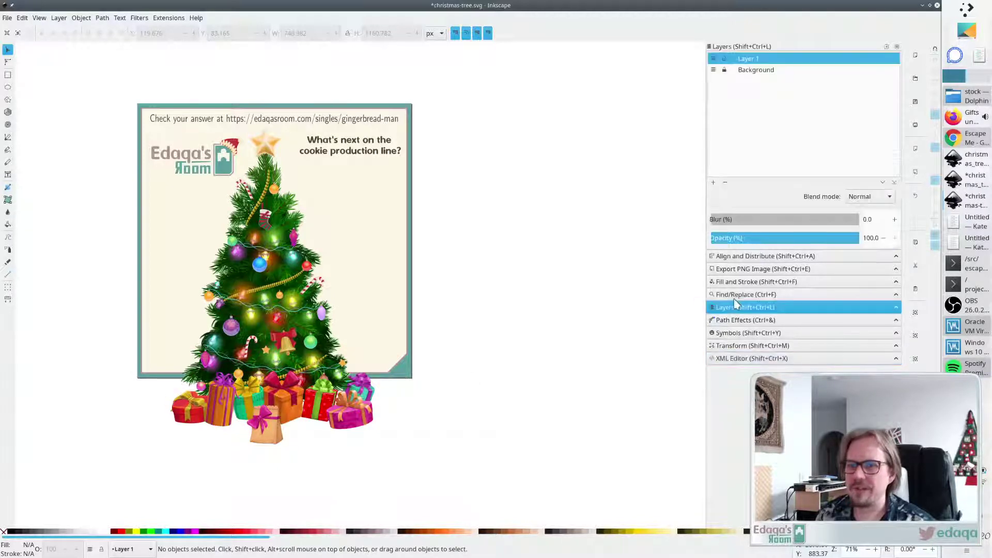
pyautogui.click(714, 70)
pyautogui.click(714, 70)
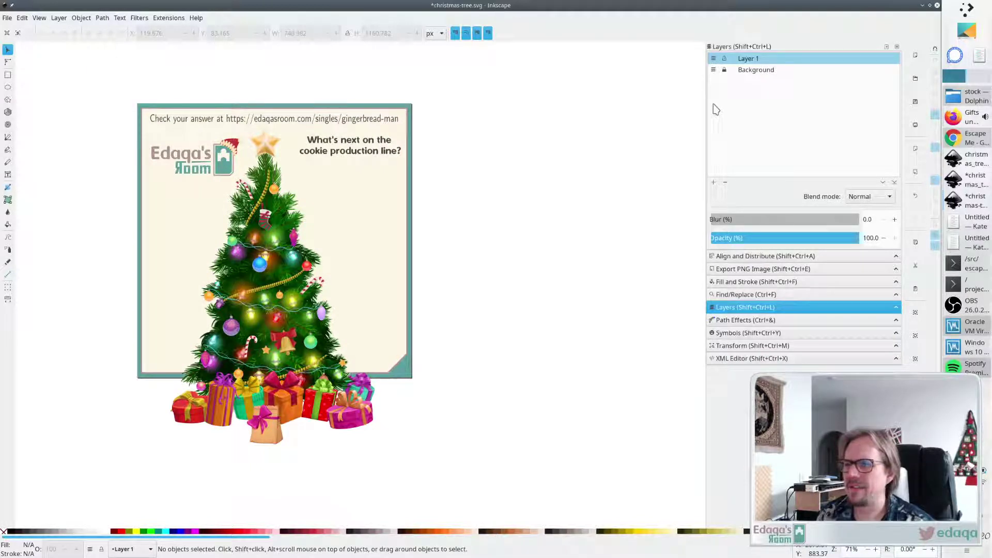
pyautogui.click(714, 71)
pyautogui.click(714, 70)
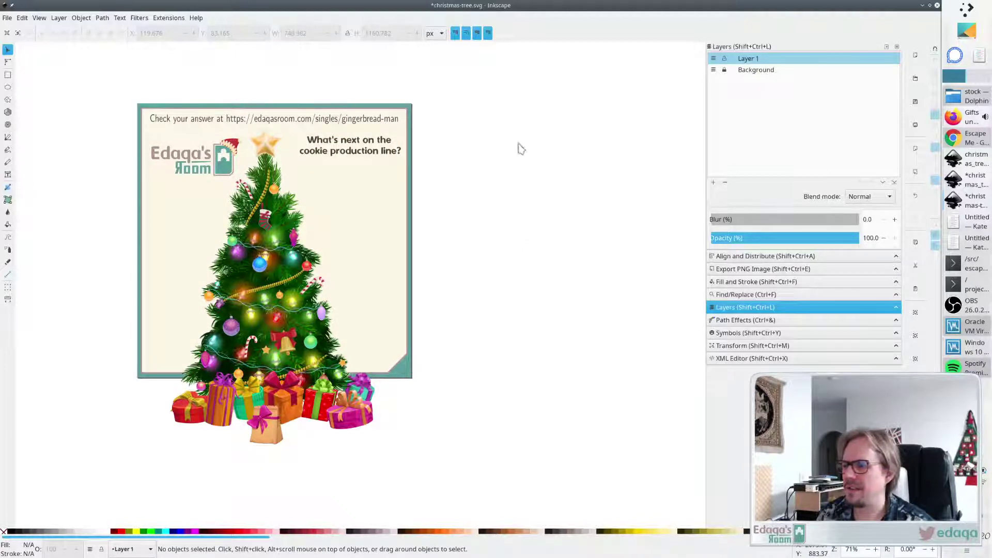
# Hide Layer 1's artwork, make Background the current layer and save the document.
pyautogui.hotkey('ctrl', 'pagedown')
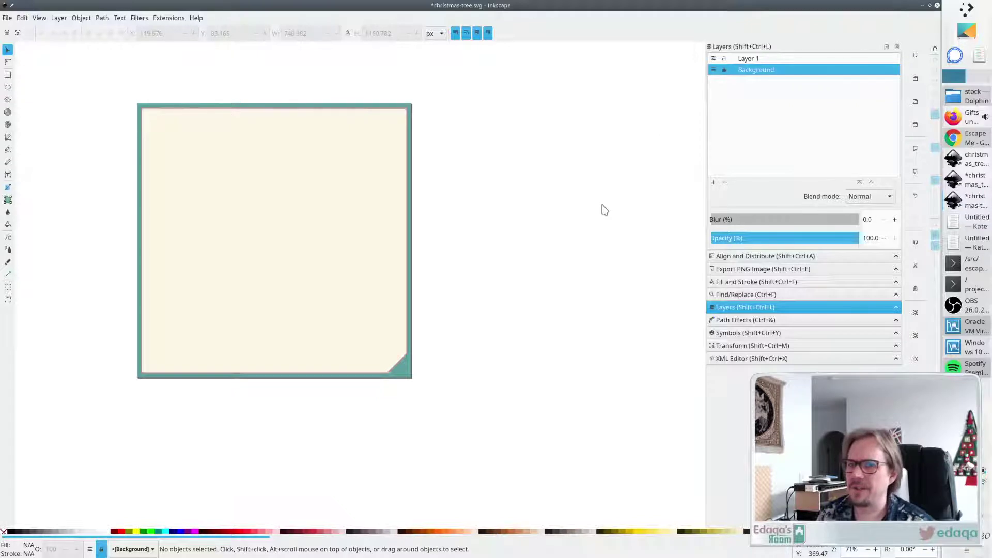
pyautogui.hotkey('ctrl', 's')
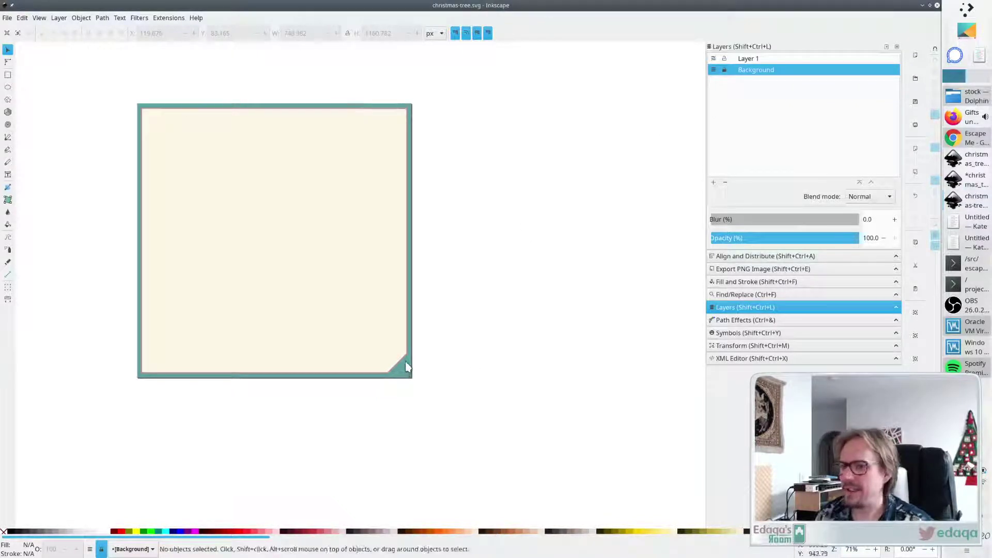
# Unlock the Background layer and test selecting the card's shapes individually and all together.
pyautogui.click(724, 70)
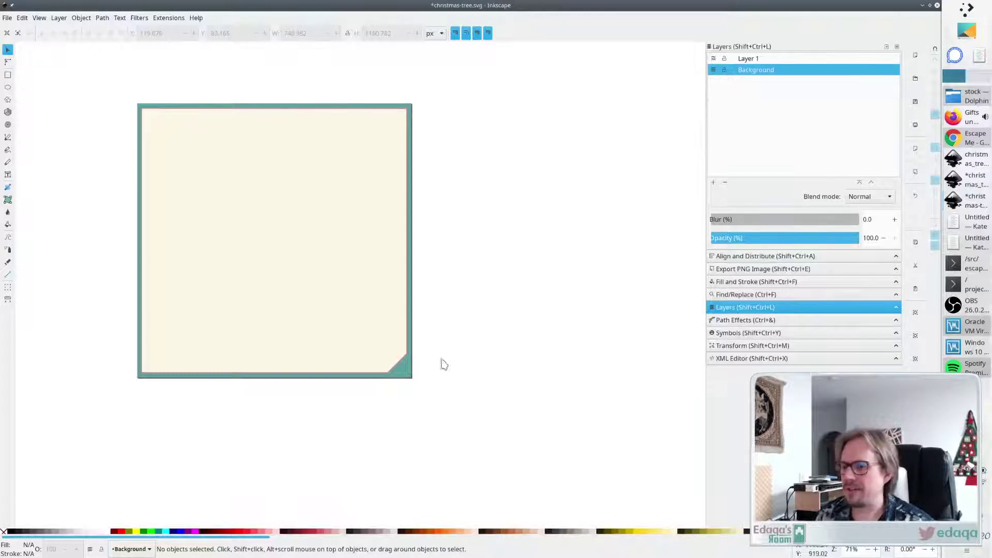
pyautogui.click(397, 361)
pyautogui.click(471, 323)
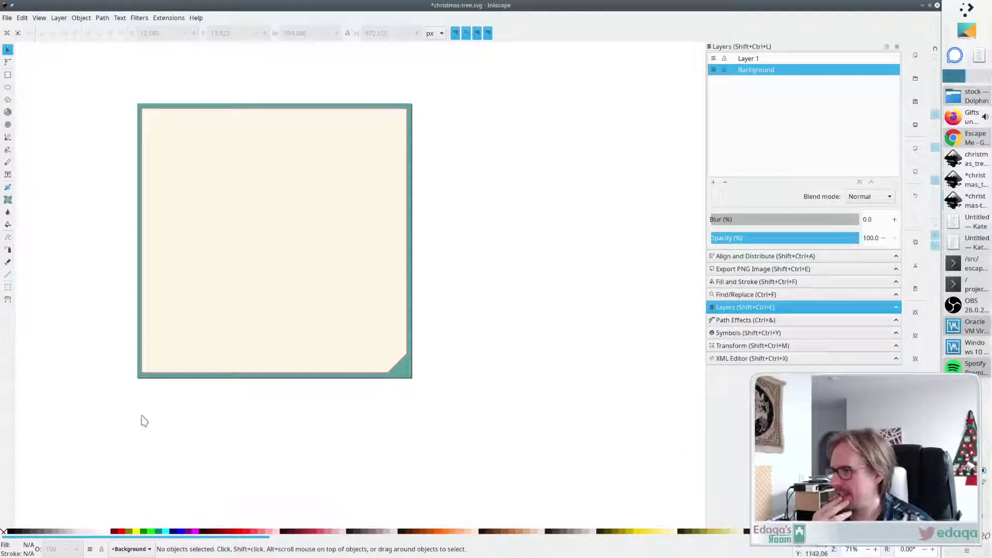
pyautogui.moveTo(435, 395); pyautogui.dragTo(118, 102)
pyautogui.click(441, 204)
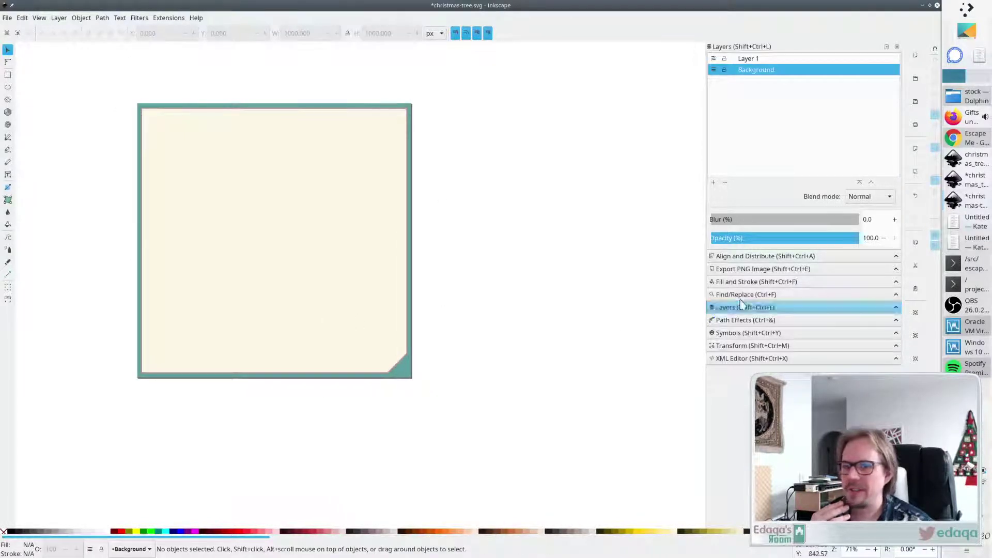
# Examine the rectangle and the two paths of the Background layer one by one in the XML editor.
pyautogui.click(738, 358)
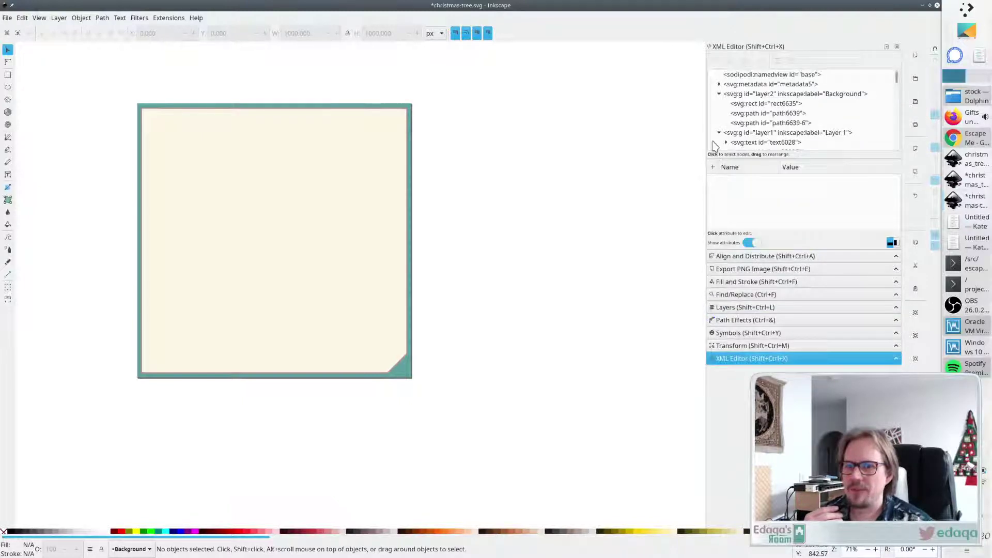
pyautogui.scroll(-2, 716, 145)
pyautogui.click(385, 223)
pyautogui.scroll(2, 749, 103)
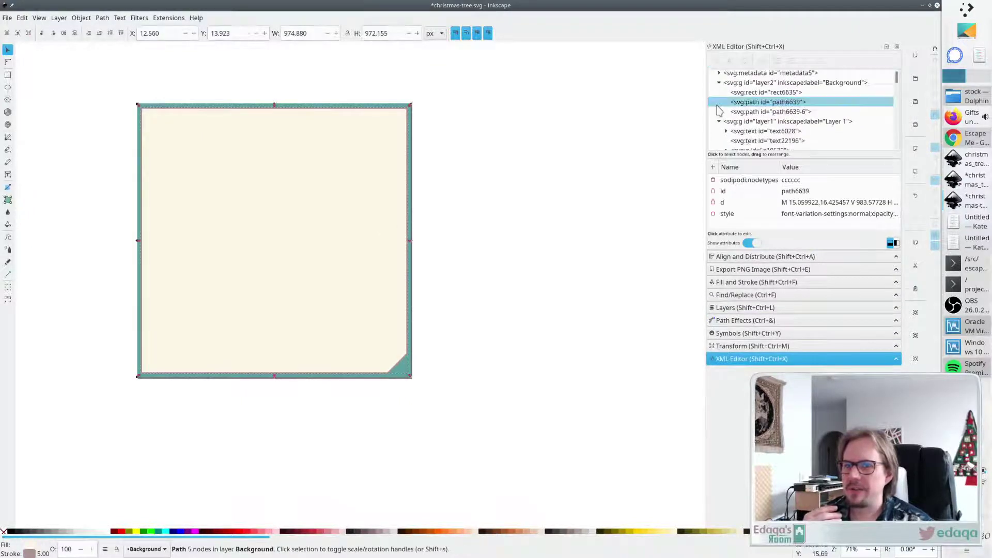
pyautogui.click(747, 95)
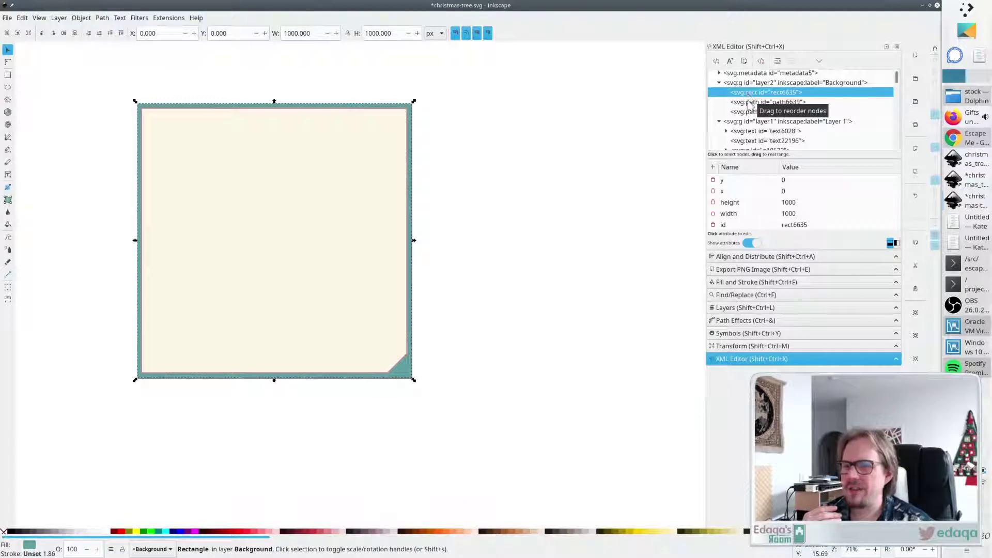
pyautogui.click(747, 103)
pyautogui.click(742, 113)
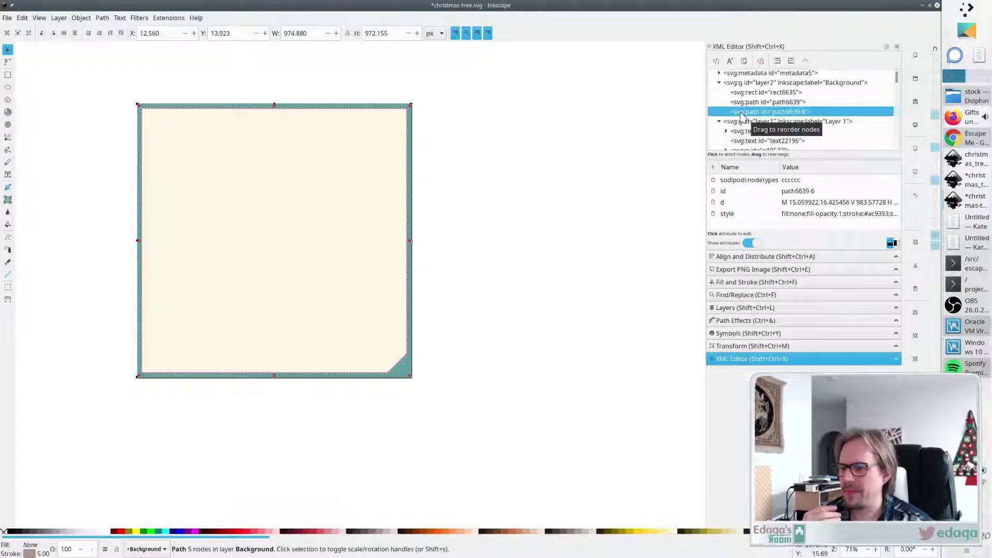
# Select the card's inner border outline and its cream-filled path together on the Background layer.
pyautogui.click(599, 188)
pyautogui.click(404, 360)
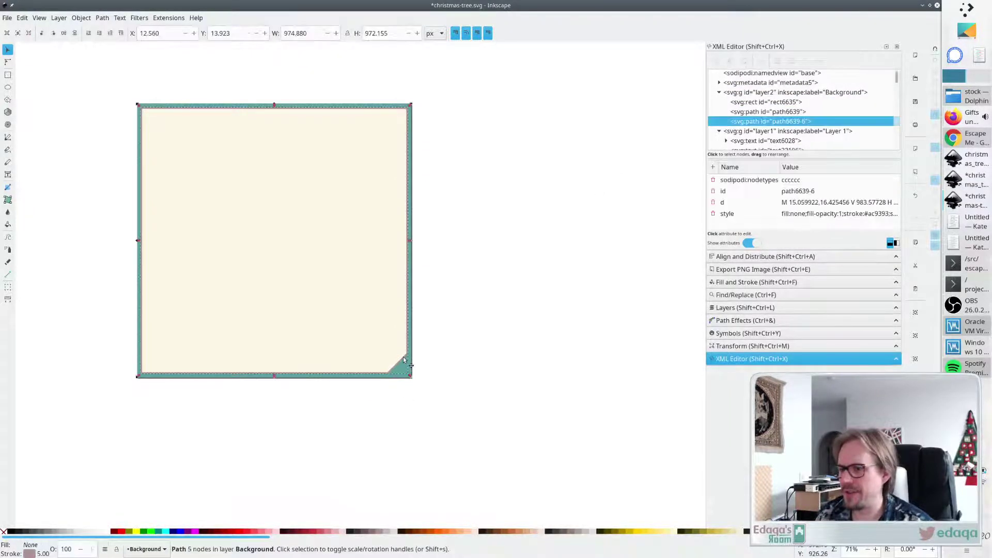
pyautogui.keyDown('shift'); pyautogui.click(374, 319); pyautogui.keyUp('shift')
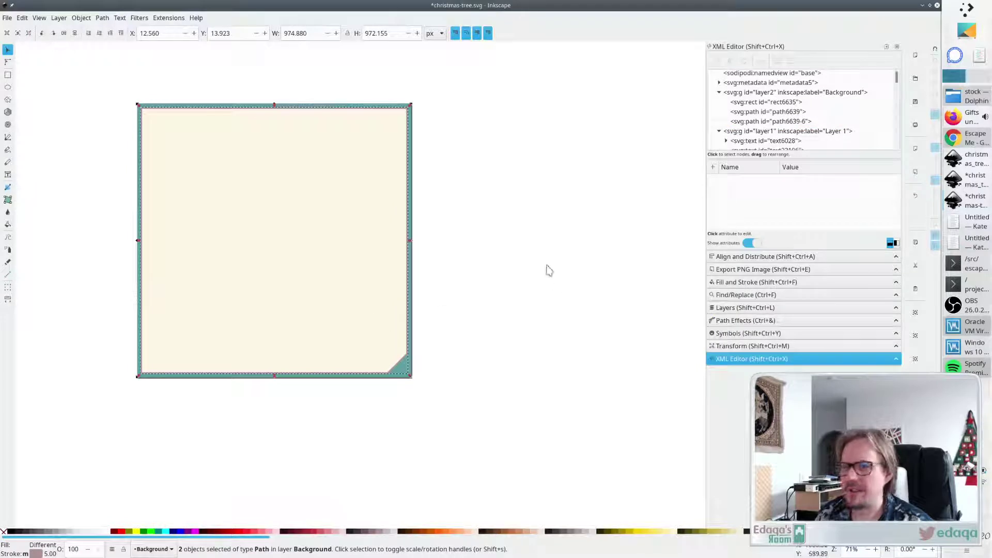
pyautogui.scroll(-3, 546, 270)
pyautogui.scroll(2, 546, 271)
pyautogui.click(496, 299)
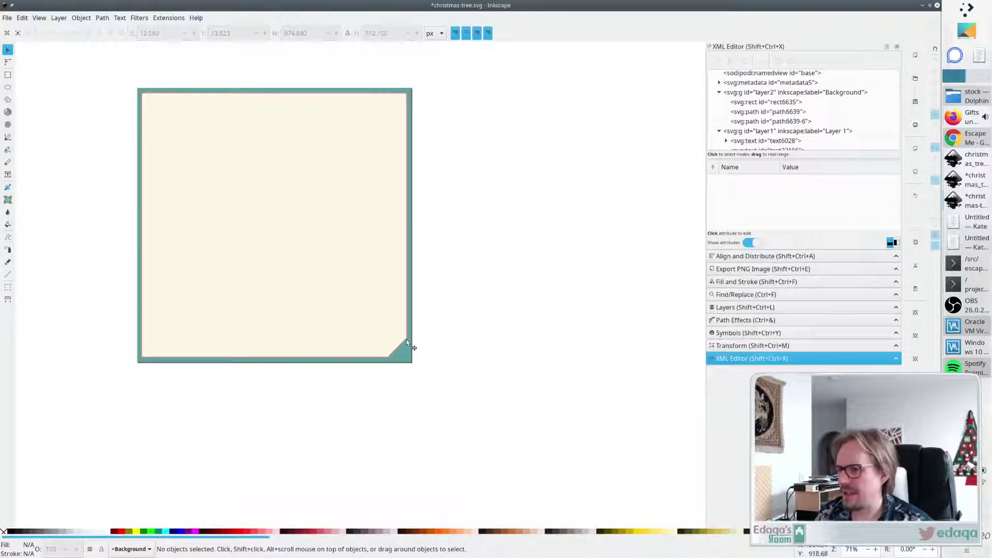
pyautogui.click(406, 339)
pyautogui.keyDown('shift'); pyautogui.click(355, 319); pyautogui.keyUp('shift')
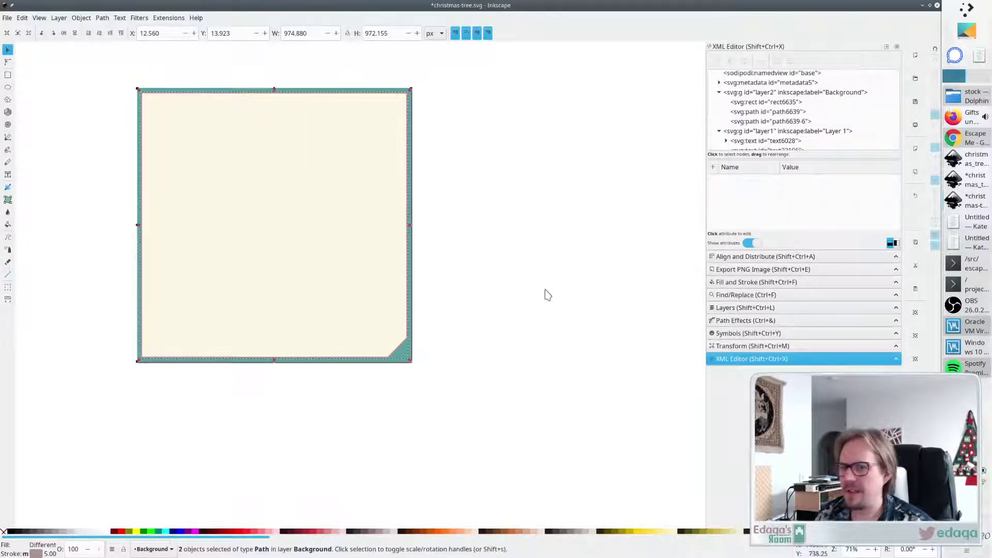
# Try moving the border outline and the cream-filled path off the teal rectangle and apart to compare the two shapes.
pyautogui.moveTo(320, 274); pyautogui.dragTo(562, 267)
pyautogui.click(525, 417)
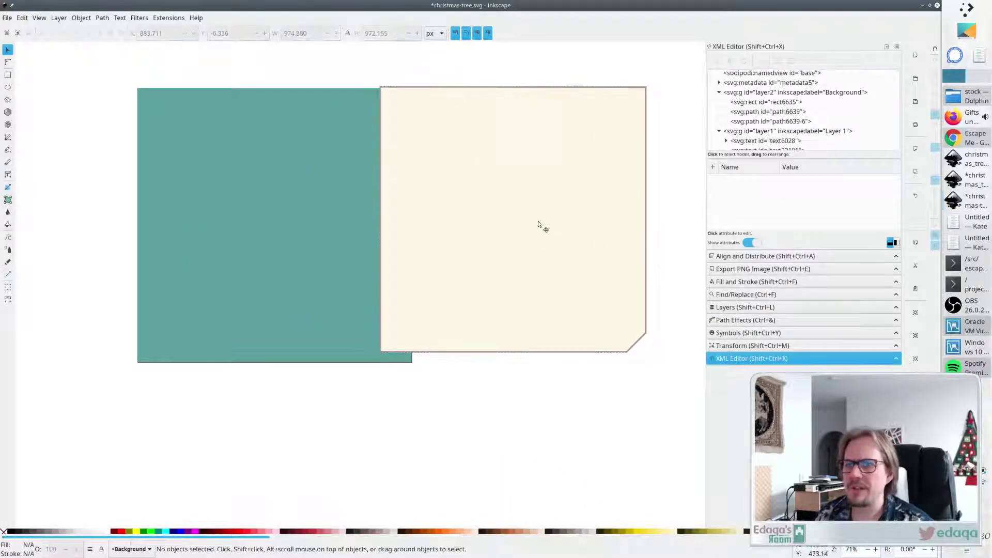
pyautogui.moveTo(541, 223); pyautogui.dragTo(401, 398)
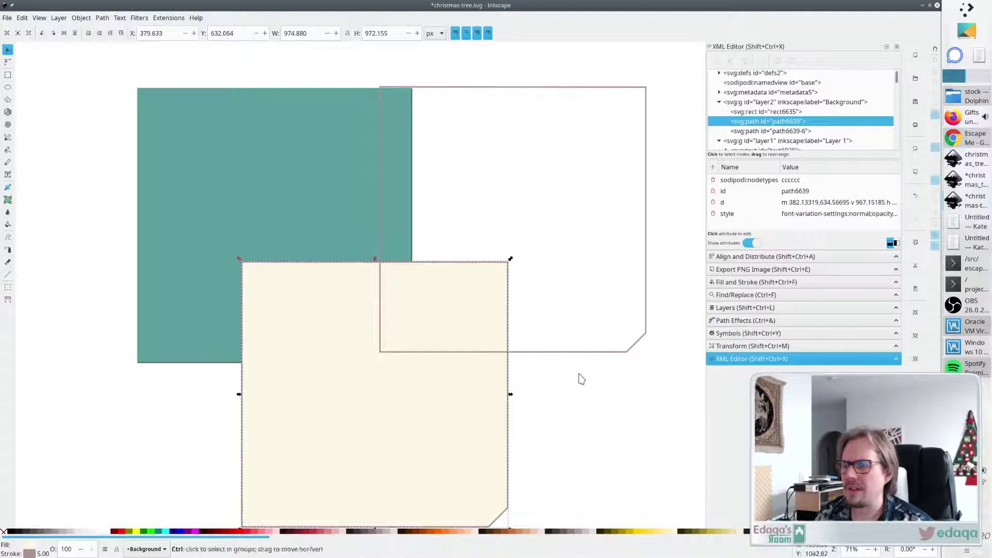
pyautogui.hotkey('ctrl', 'z')
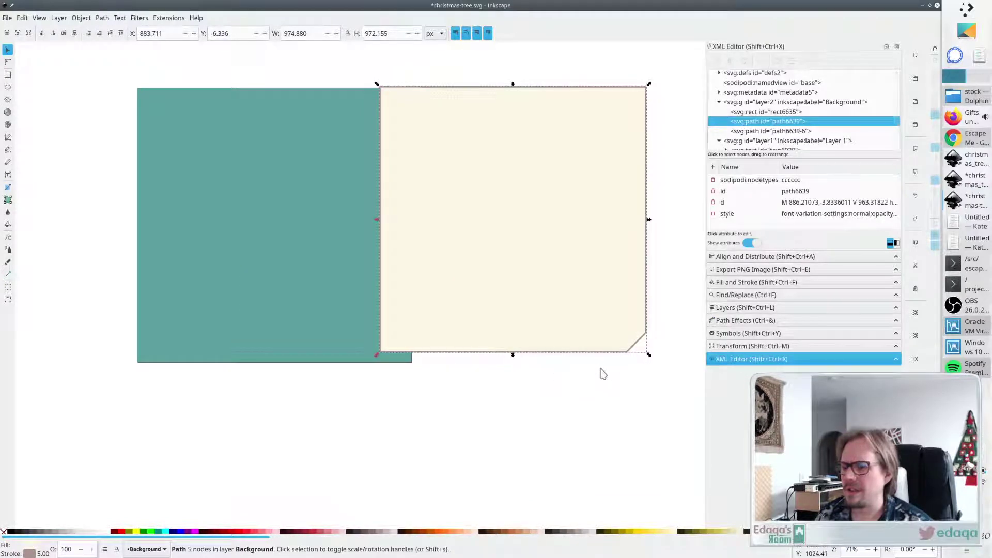
pyautogui.moveTo(573, 201); pyautogui.dragTo(370, 224)
pyautogui.click(549, 399)
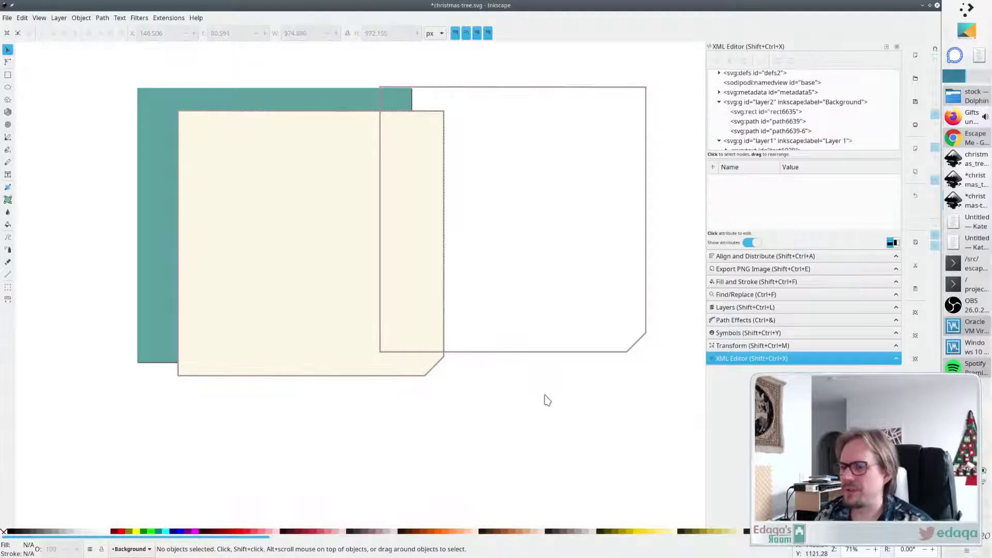
pyautogui.hotkey('ctrl', 'z')
pyautogui.moveTo(559, 258); pyautogui.dragTo(314, 256)
pyautogui.click(495, 386)
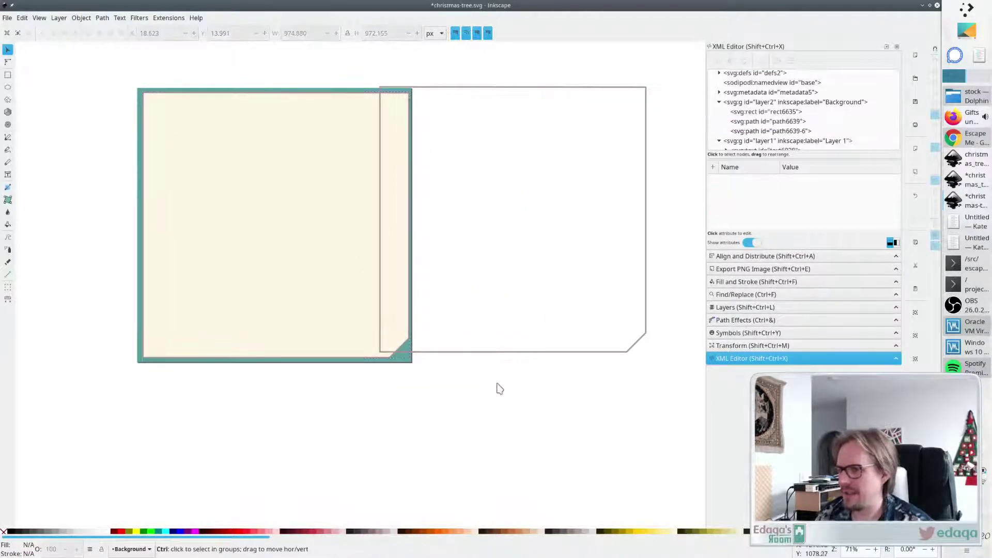
# Try deleting the unfilled outline path from the Background layer and undo the deletion.
pyautogui.click(769, 133)
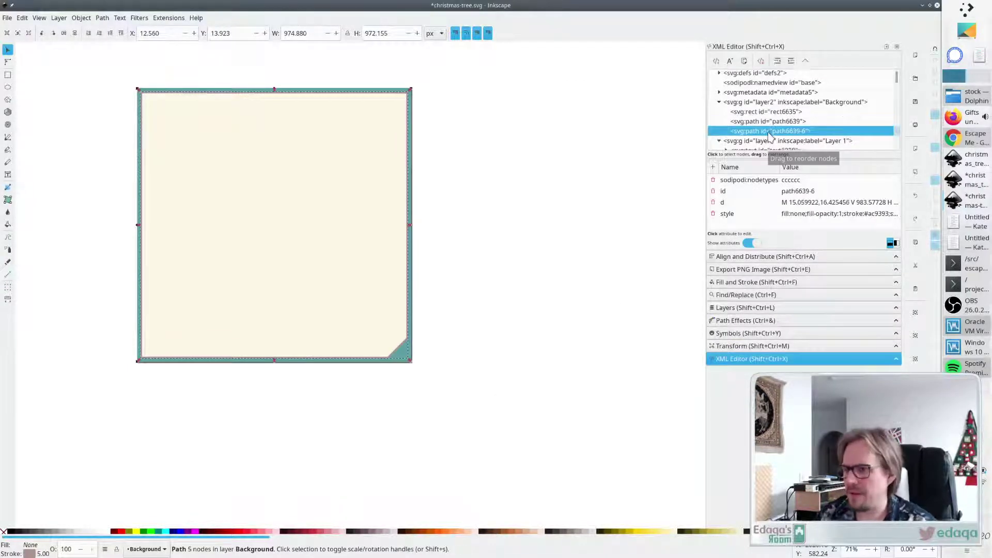
pyautogui.press('Delete')
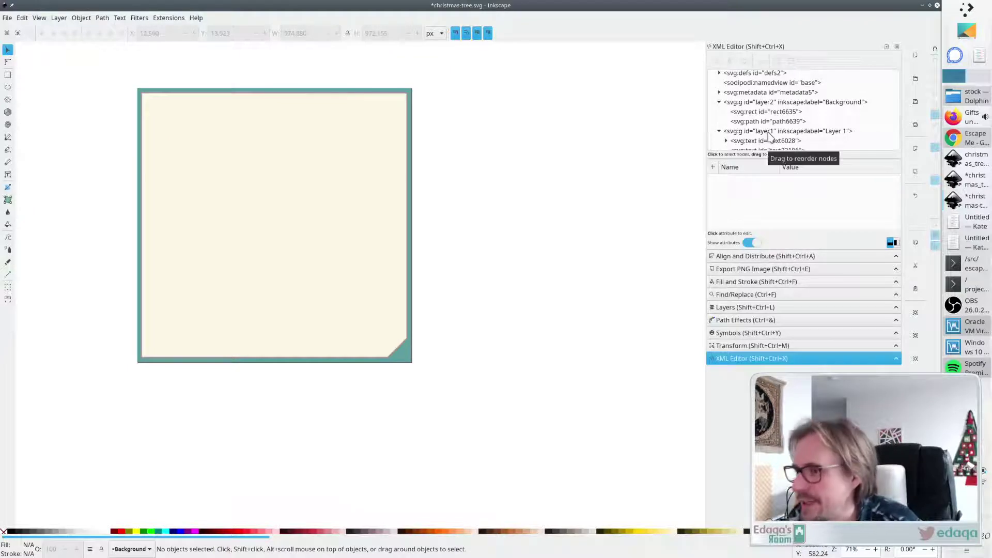
pyautogui.hotkey('ctrl', 'z')
pyautogui.click(770, 131)
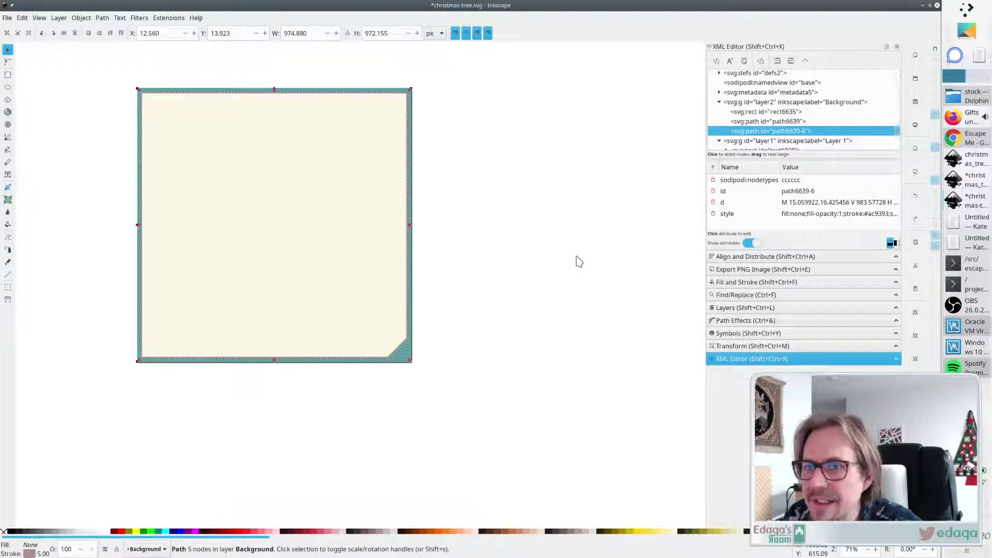
pyautogui.press('Delete')
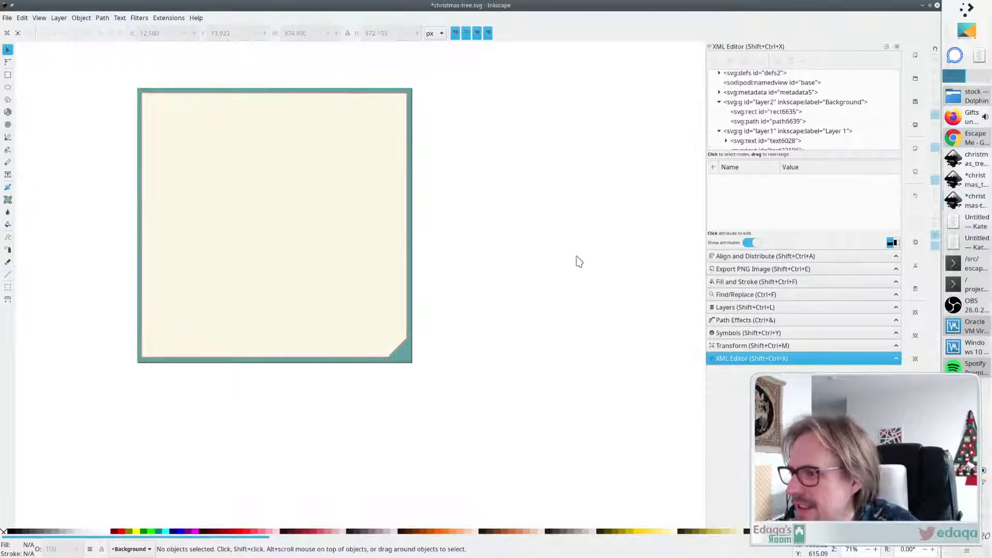
pyautogui.click(282, 226)
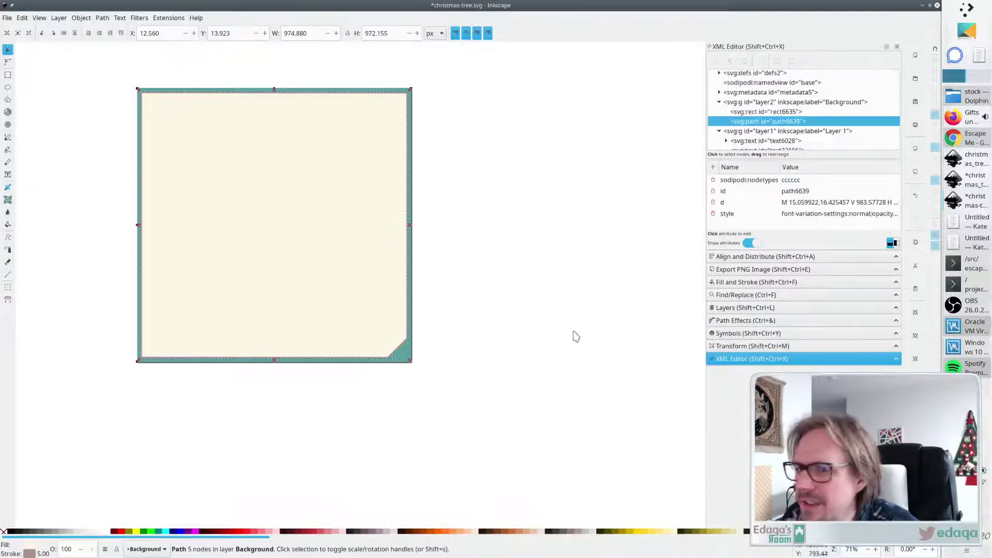
pyautogui.hotkey('ctrl', 'd')
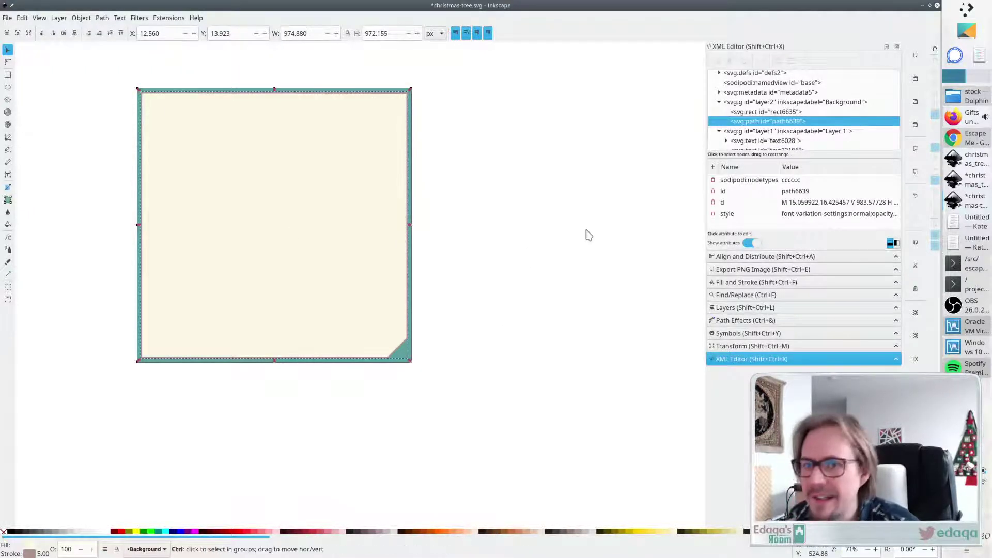
# Compare the stroke style settings of the unfilled outline path and the cream-filled path.
pyautogui.click(763, 282)
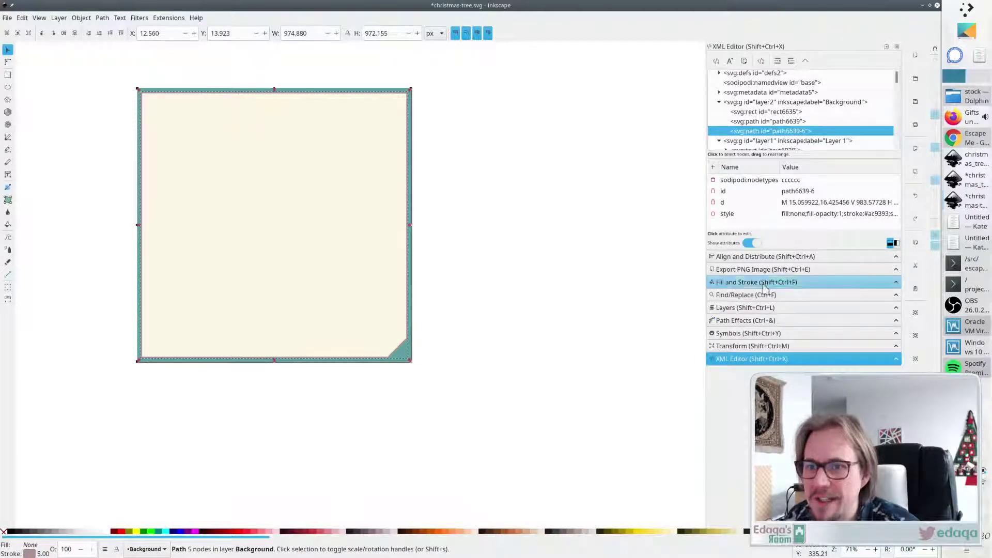
pyautogui.click(811, 60)
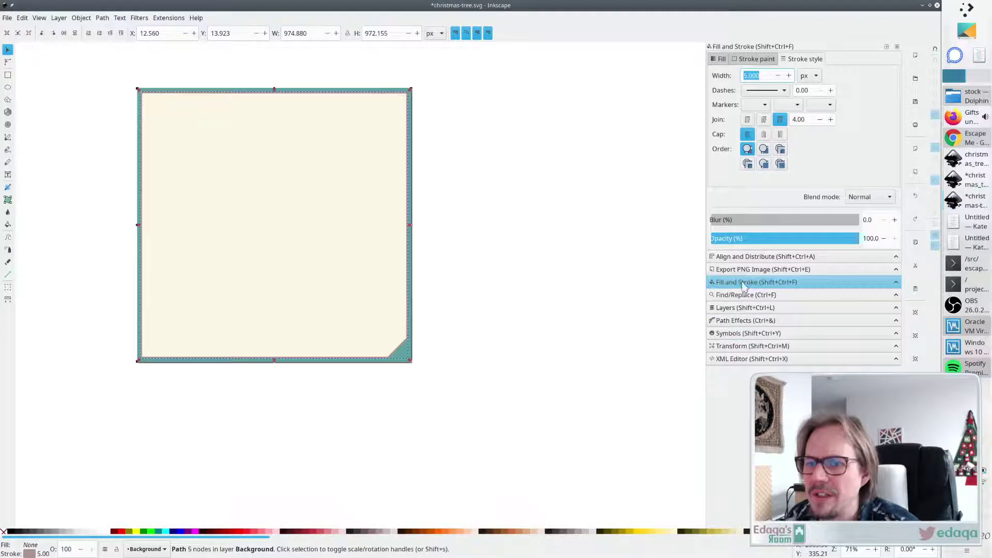
pyautogui.click(737, 360)
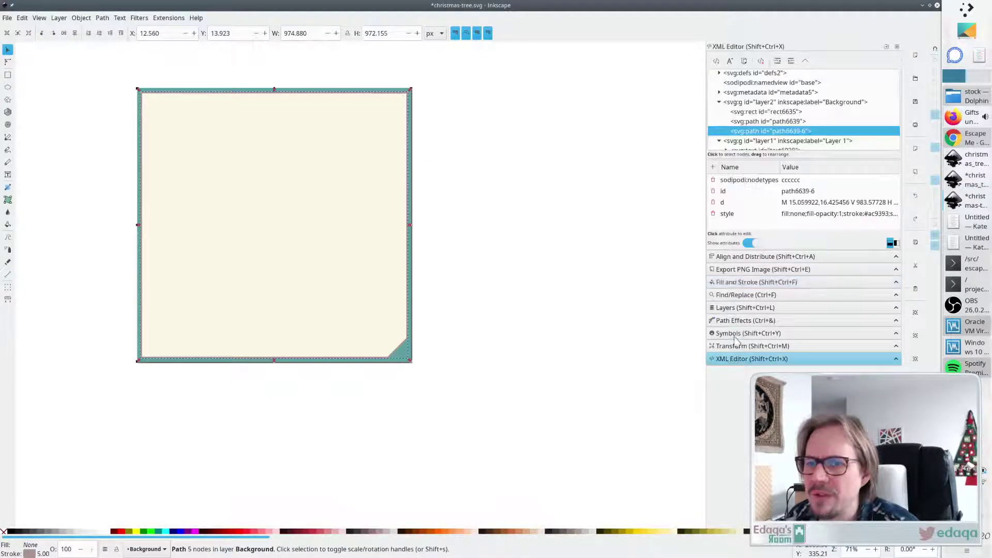
pyautogui.click(769, 122)
pyautogui.click(742, 283)
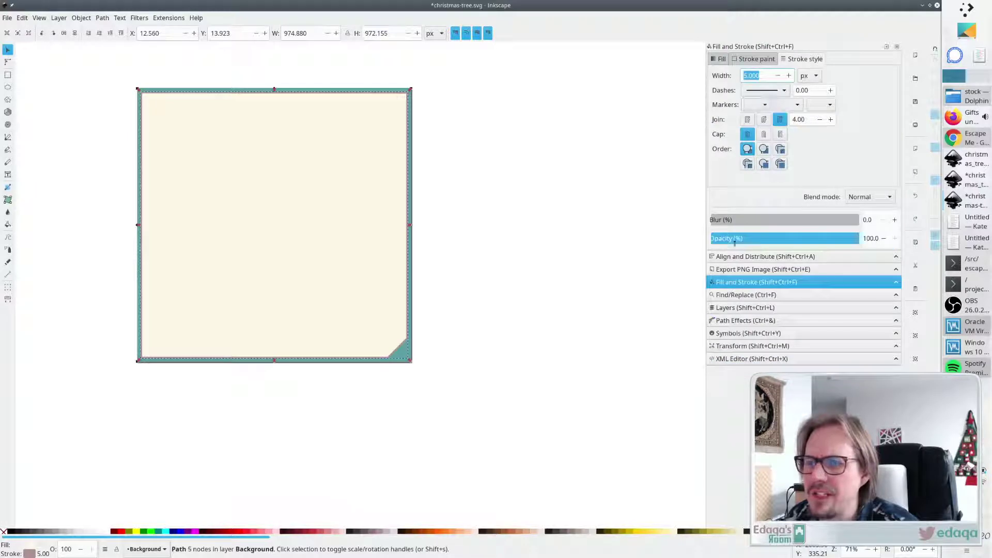
pyautogui.click(749, 359)
# Delete the duplicate unfilled outline path from the Background layer, keeping the cream-filled path.
pyautogui.click(793, 132)
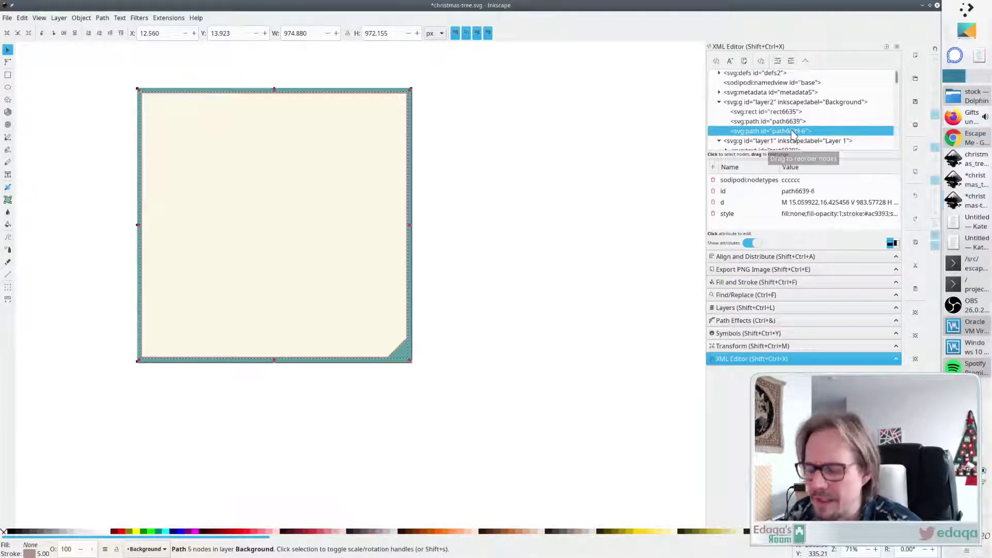
pyautogui.press('Delete')
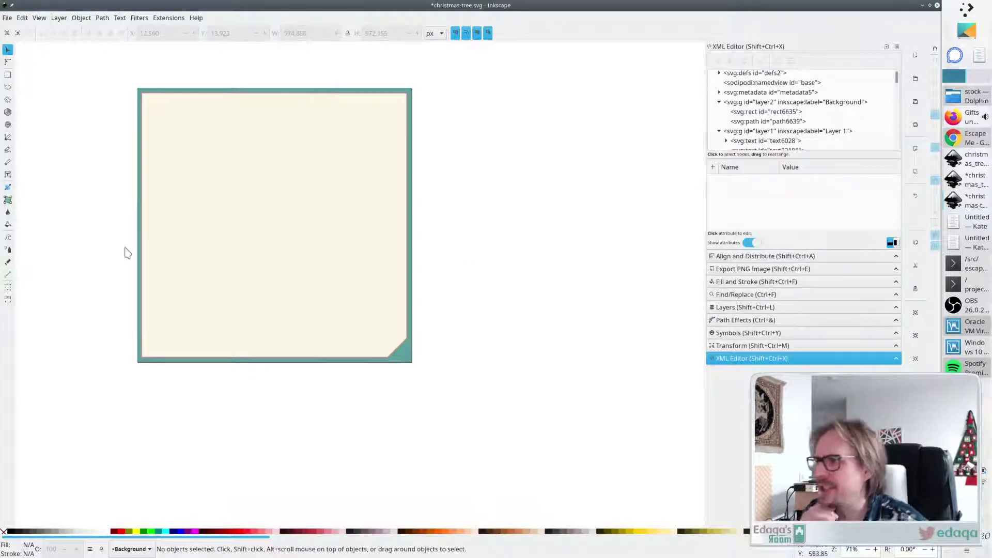
pyautogui.click(188, 238)
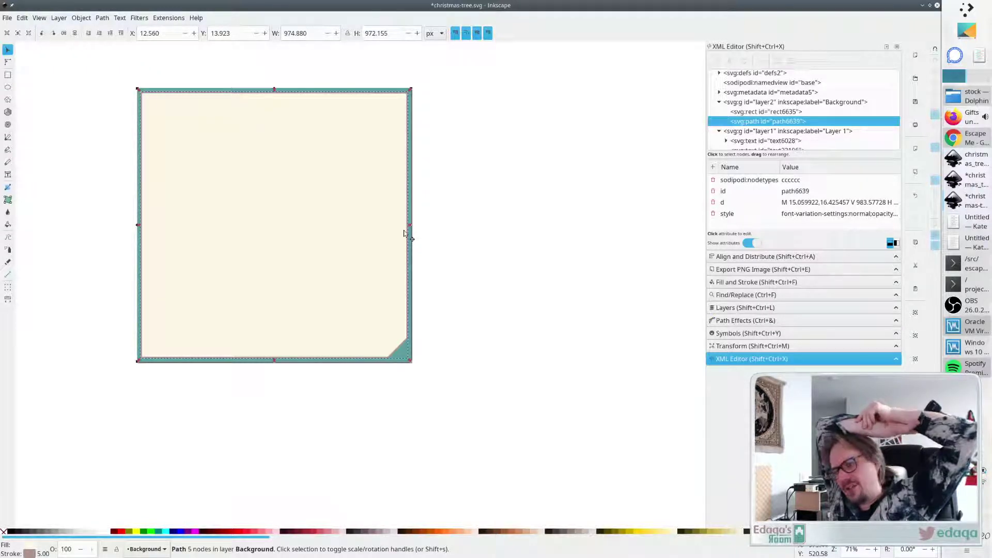
pyautogui.click(488, 254)
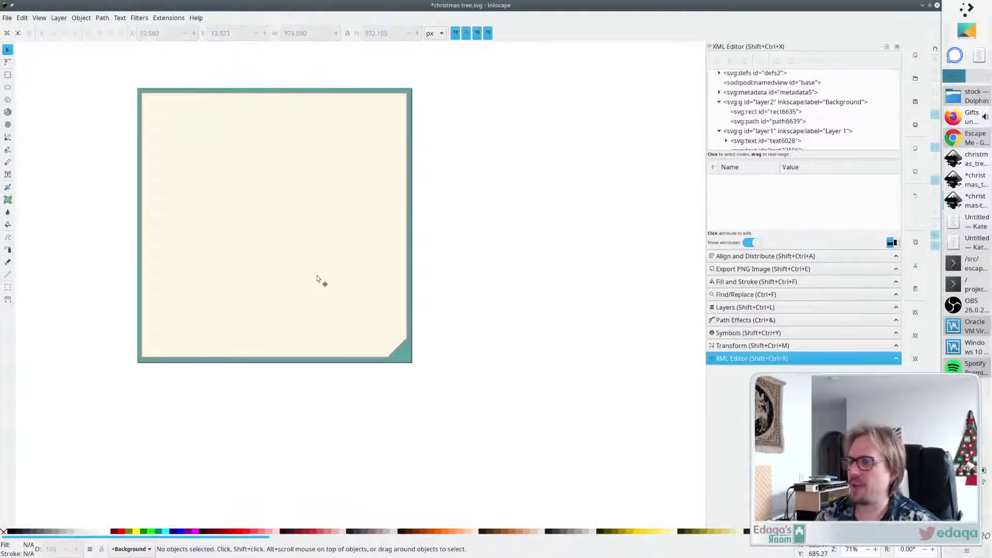
# Move the cream path's three lower nodes straight down, placing the cut corner's upper node region well below the teal rectangle, to about Y 1484 px.
pyautogui.click(317, 279)
pyautogui.click(7, 61)
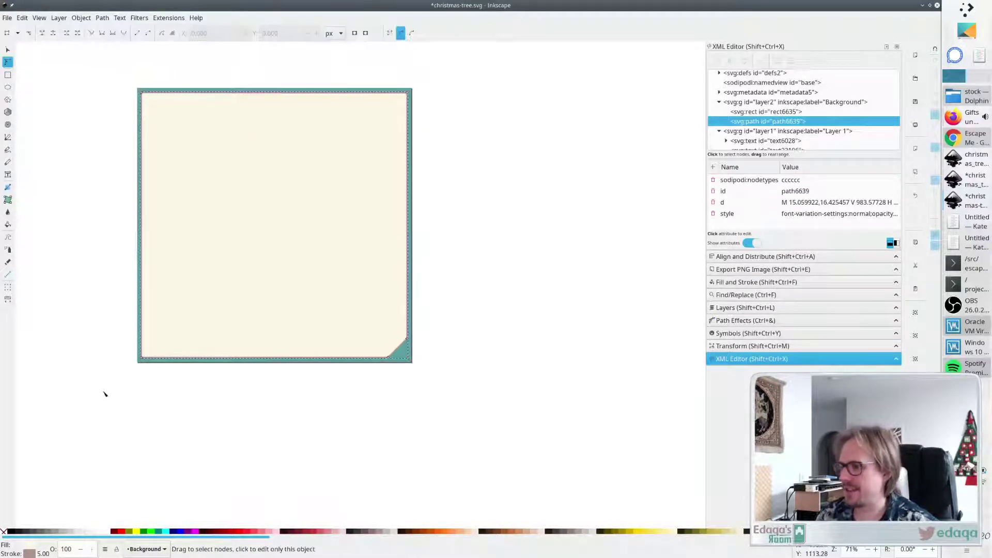
pyautogui.moveTo(103, 377); pyautogui.dragTo(458, 304)
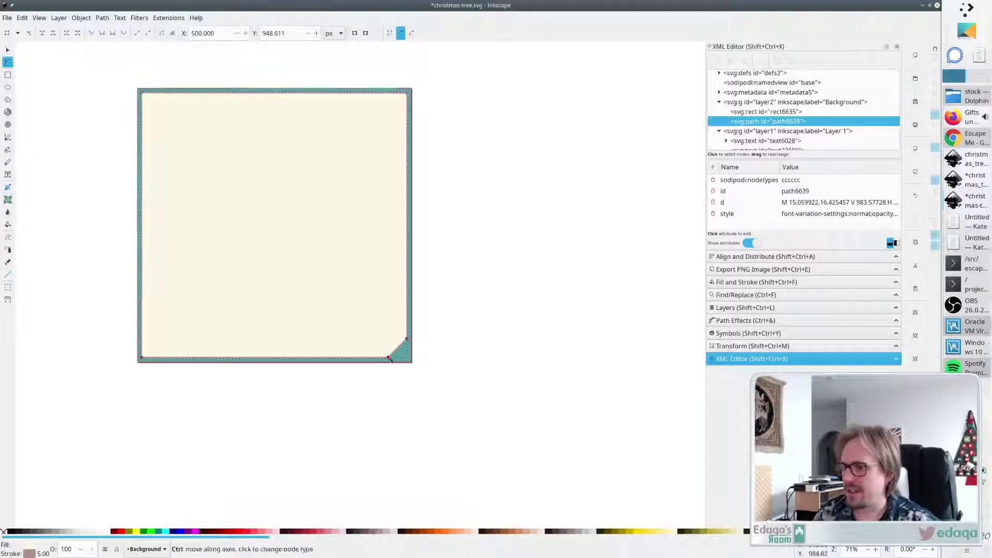
pyautogui.moveTo(390, 359); pyautogui.dragTo(381, 506)
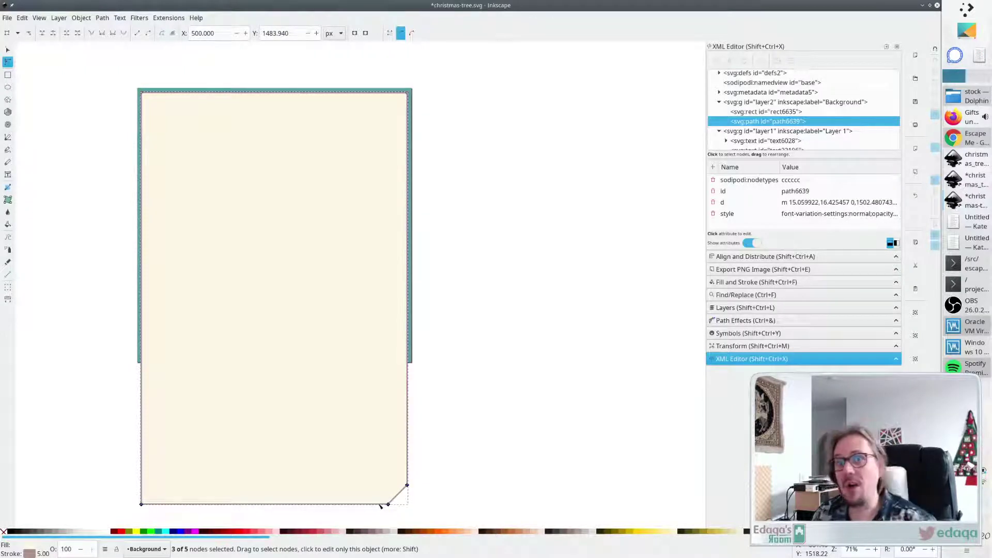
# Show Layer 1's artwork and raise the cream path's lower nodes to just below the presents, at about Y 1238 px.
pyautogui.click(728, 309)
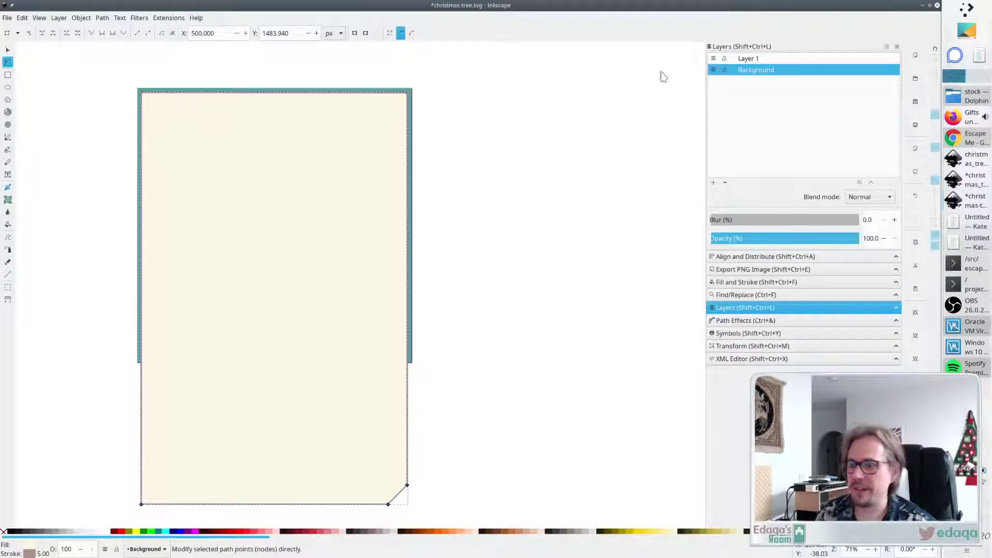
pyautogui.click(713, 58)
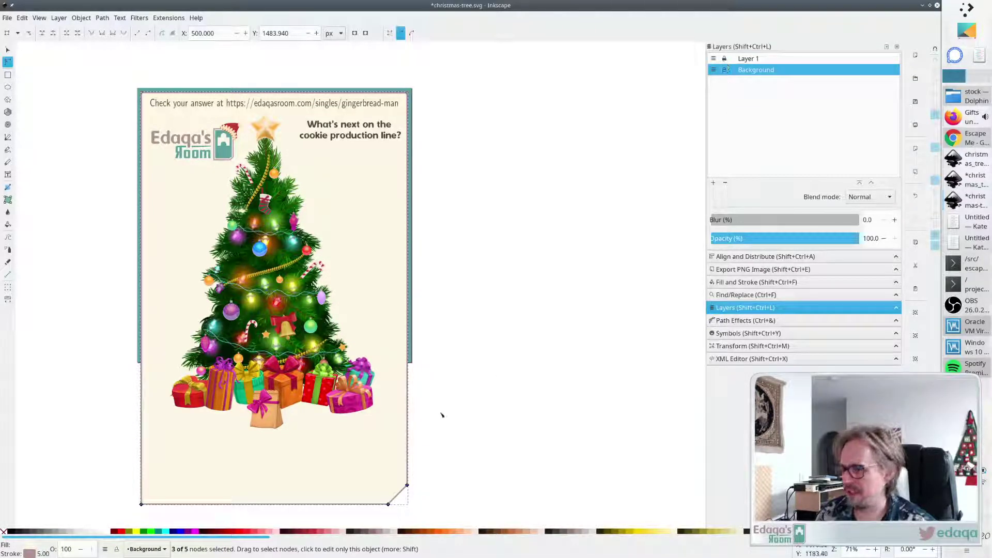
pyautogui.moveTo(388, 503); pyautogui.dragTo(393, 439)
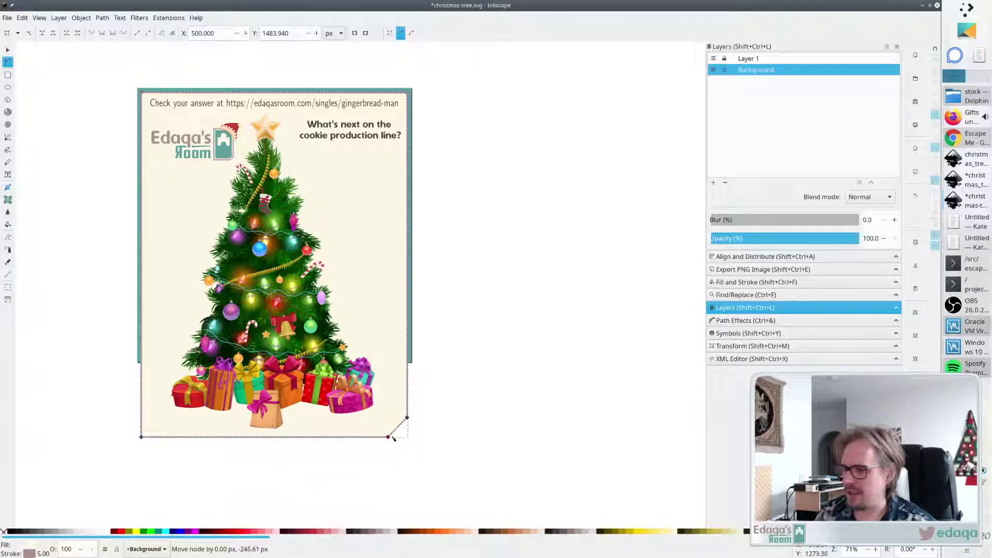
# Stretch the teal background rectangle downward to a height of about 1288 px so it frames the lengthened cream shape.
pyautogui.click(411, 356)
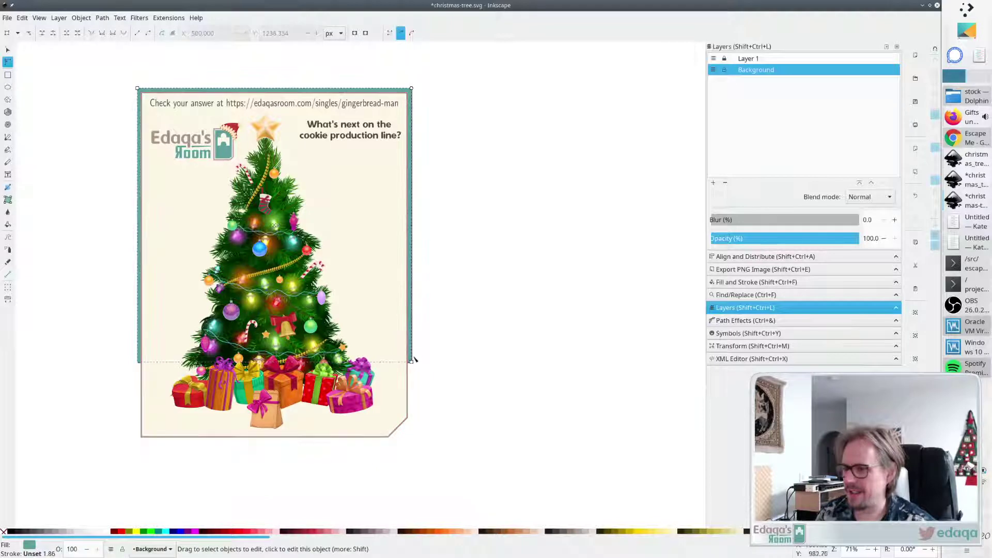
pyautogui.moveTo(429, 372); pyautogui.dragTo(122, 354)
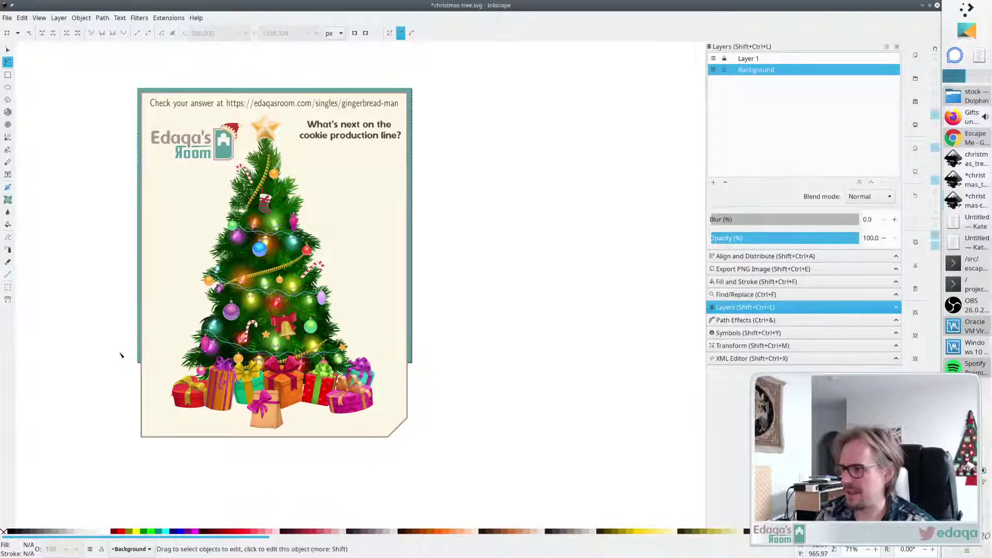
pyautogui.click(9, 49)
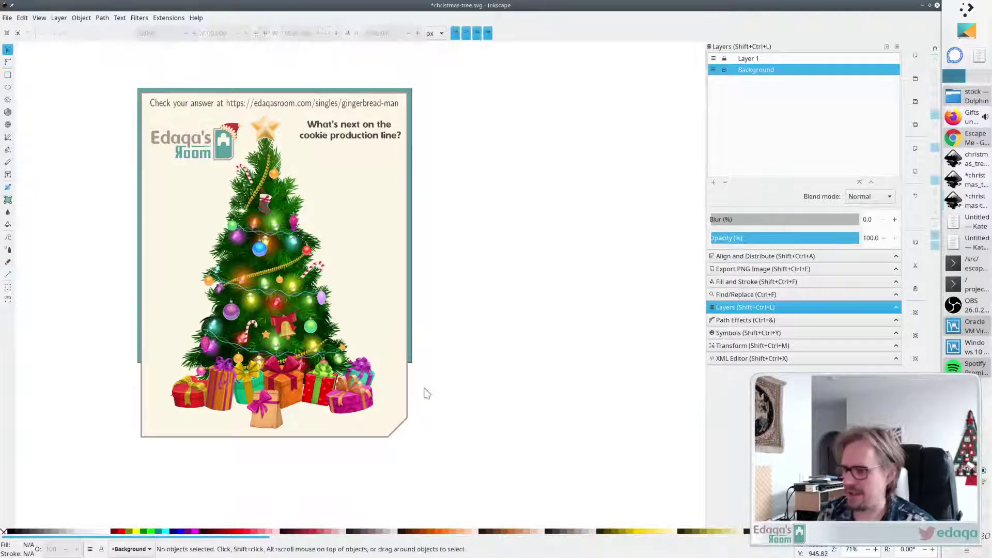
pyautogui.click(412, 344)
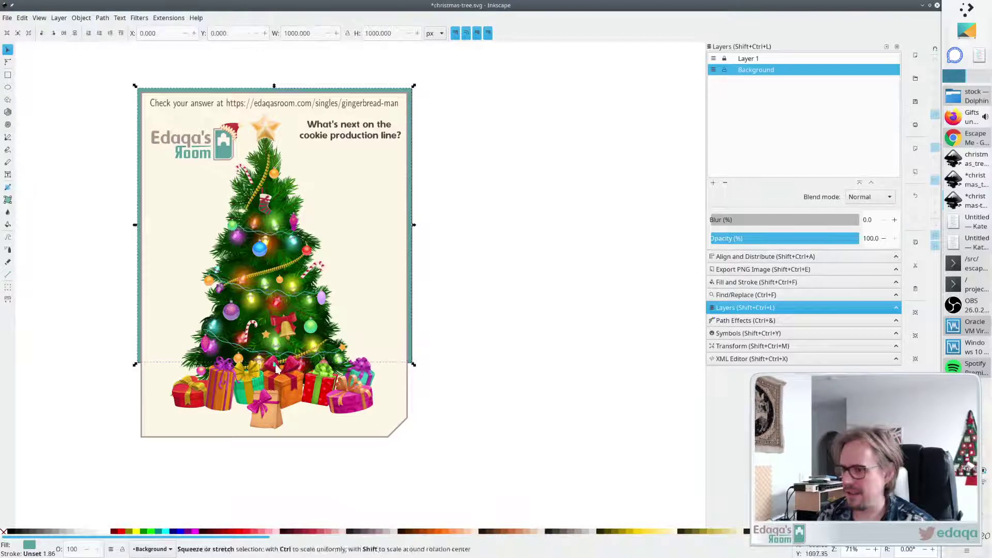
pyautogui.moveTo(274, 366); pyautogui.dragTo(280, 444)
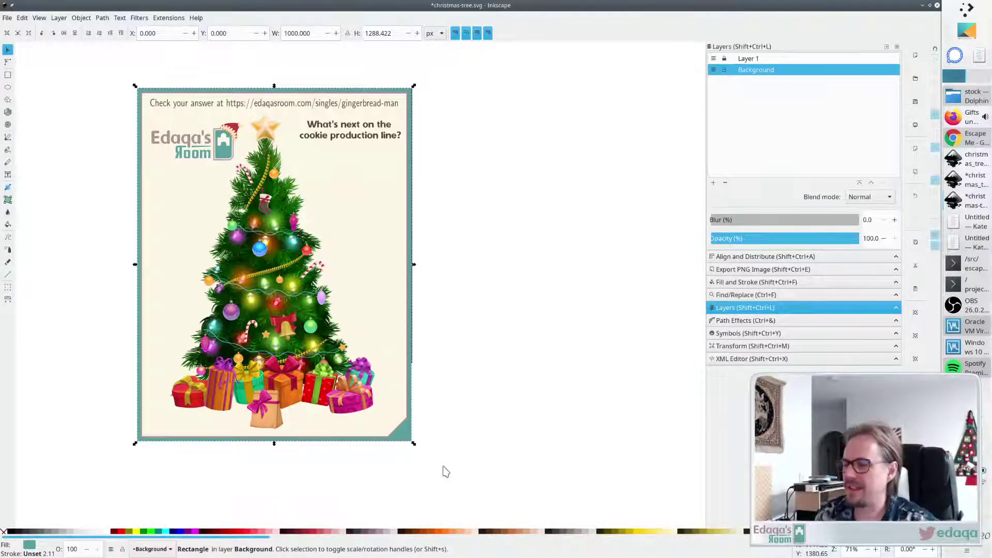
pyautogui.click(471, 436)
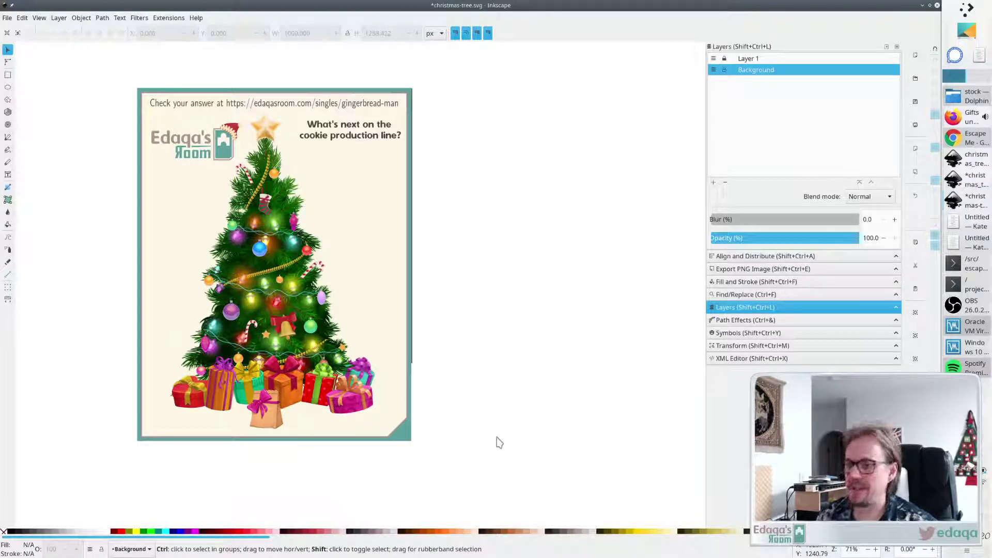
# Resize the page to fit the lengthened card and save the document.
pyautogui.hotkey('ctrl', 'z')
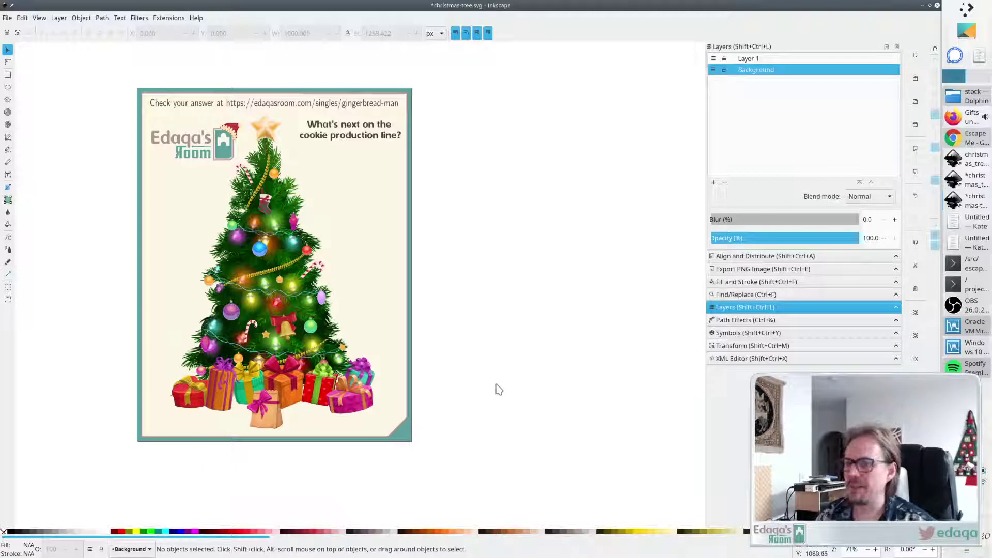
pyautogui.press('ctrl')
pyautogui.hotkey('ctrl', 's')
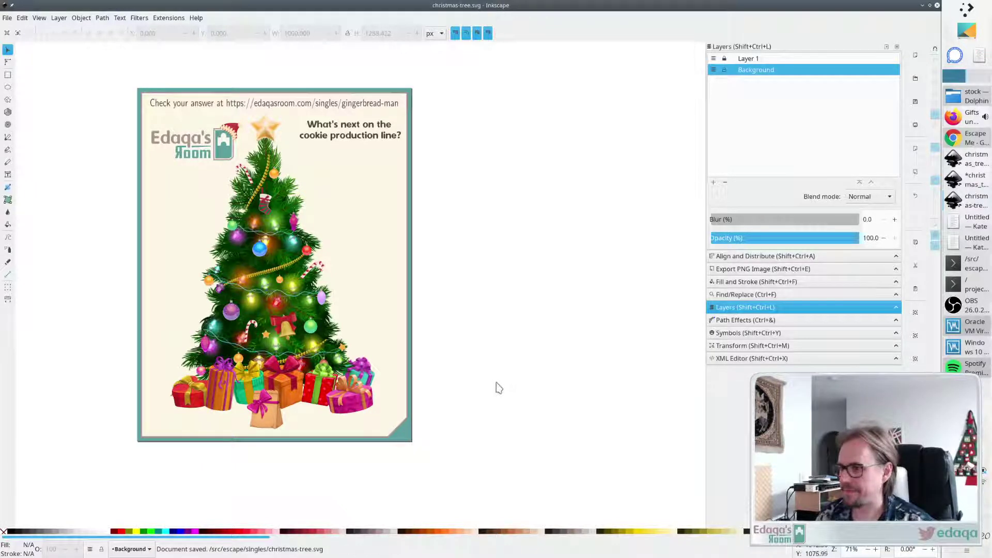
pyautogui.scroll(2, 103, 314)
pyautogui.hscroll(-2, 104, 314)
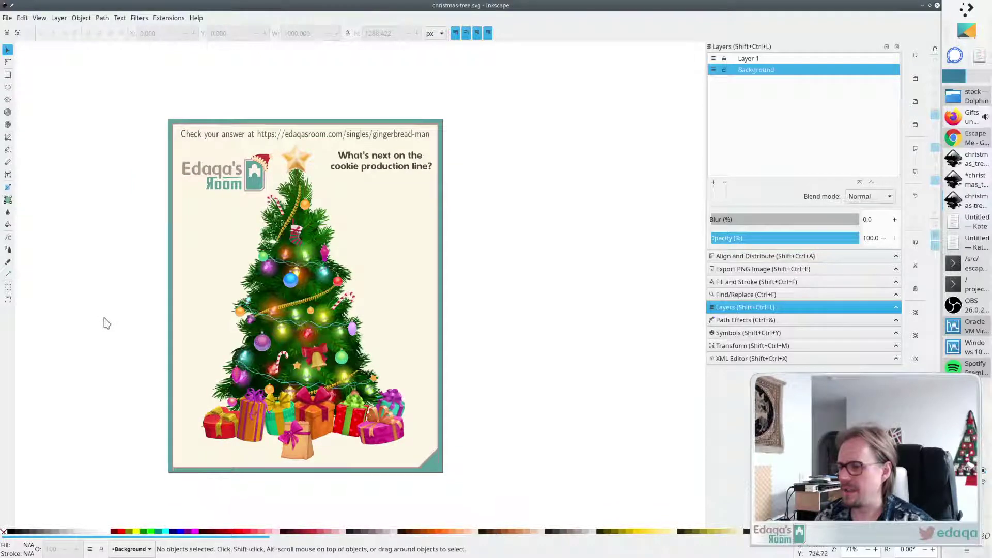
pyautogui.scroll(1, 105, 323)
pyautogui.scroll(-1, 106, 326)
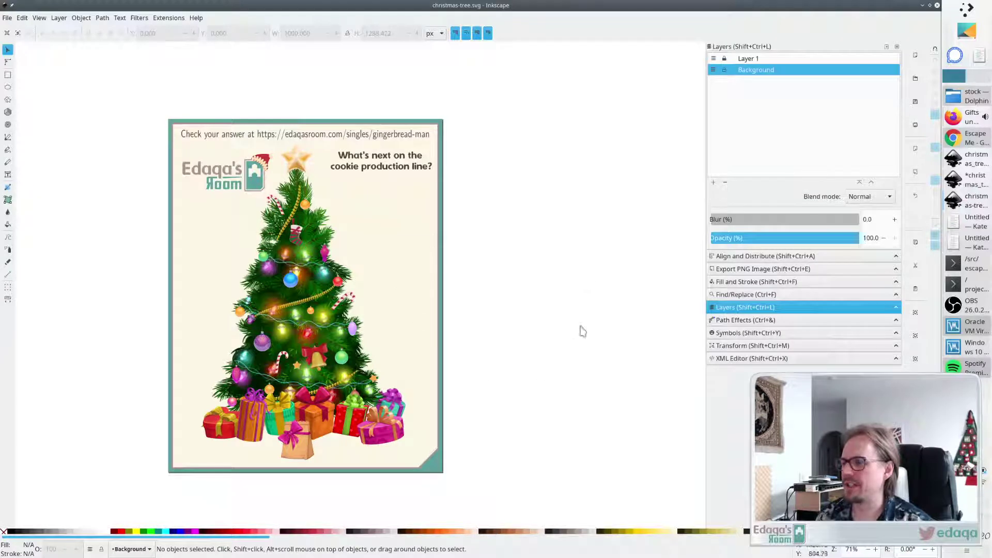
# Lock the Background layer and unlock Layer 1 for editing.
pyautogui.click(347, 298)
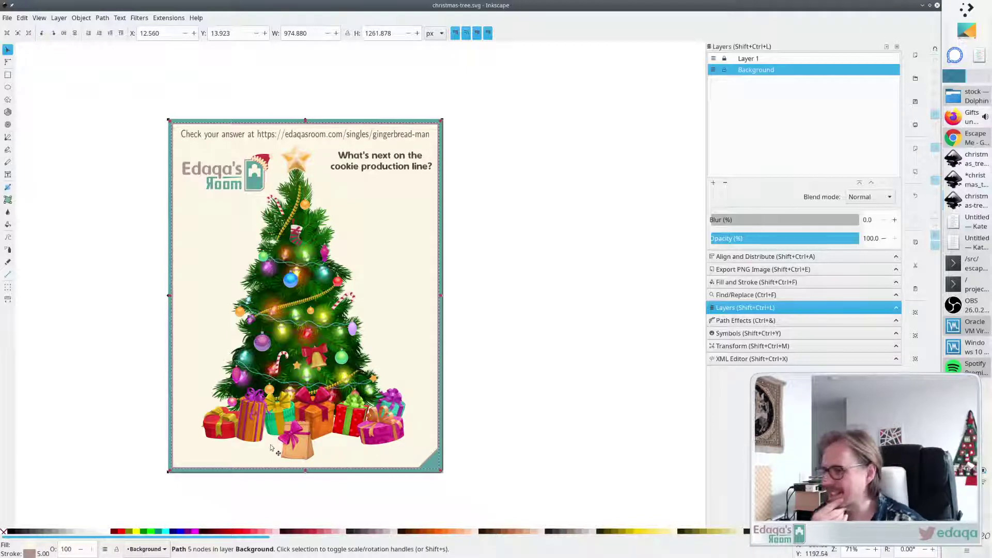
pyautogui.click(525, 283)
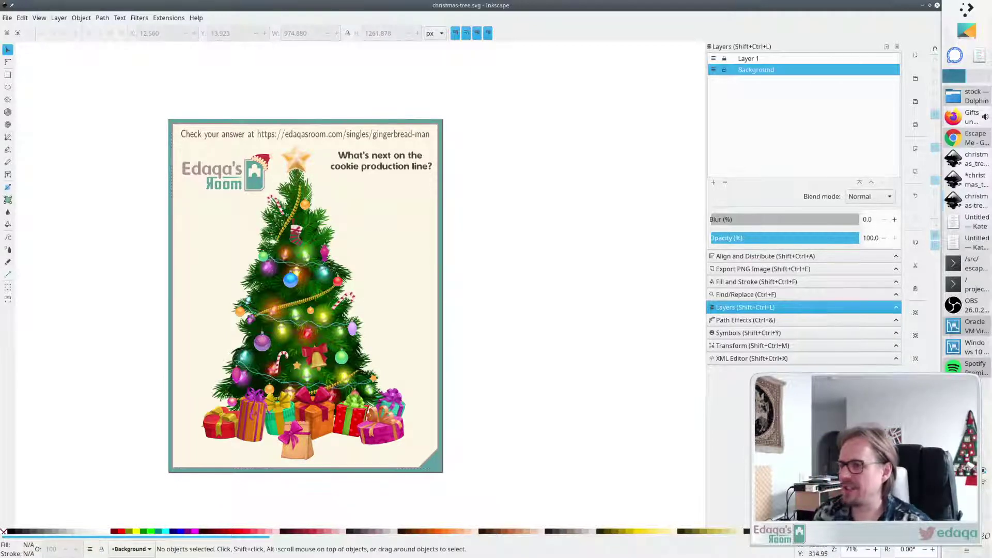
pyautogui.click(724, 70)
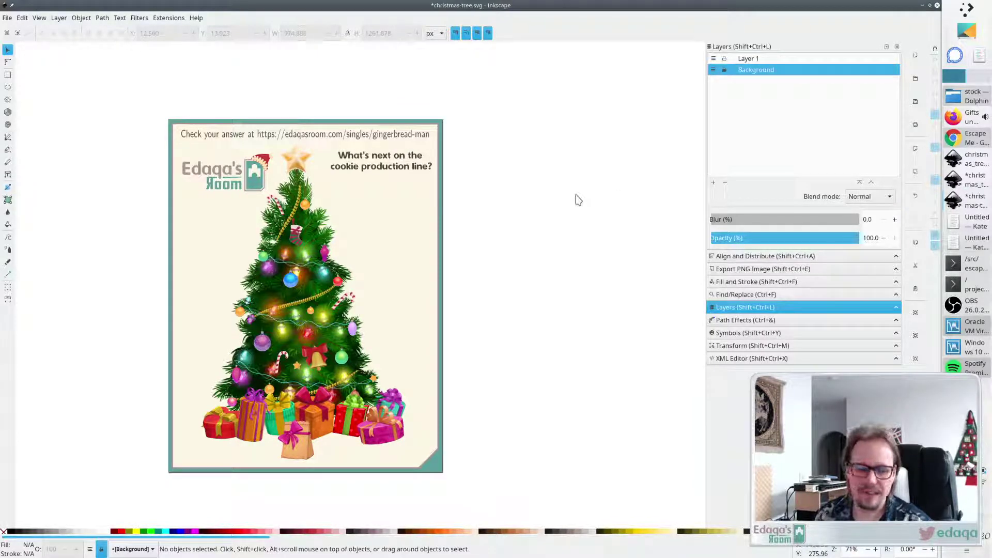
# Try to copy the candy cane near the tree's top out of the tree group into the empty area beside the card.
pyautogui.click(266, 248)
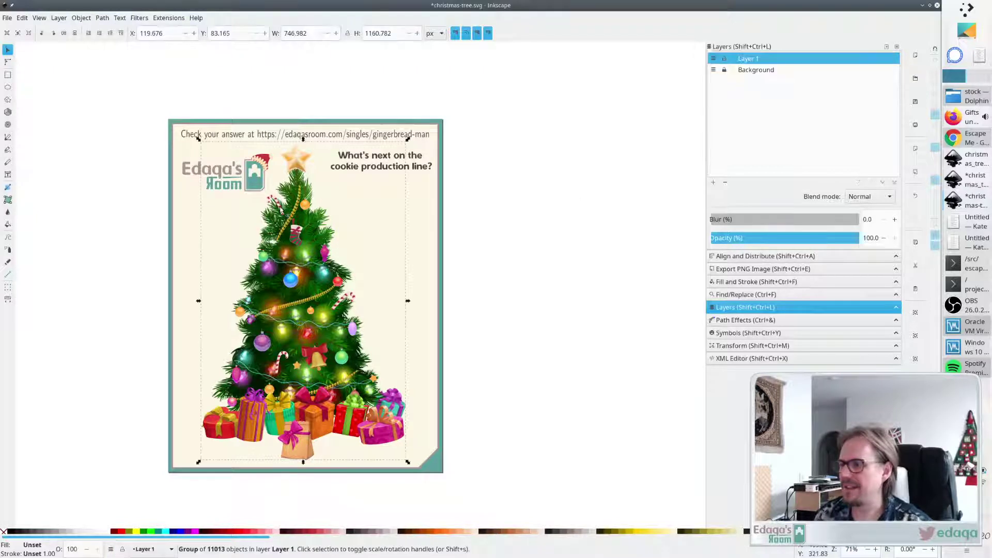
pyautogui.doubleClick(280, 211)
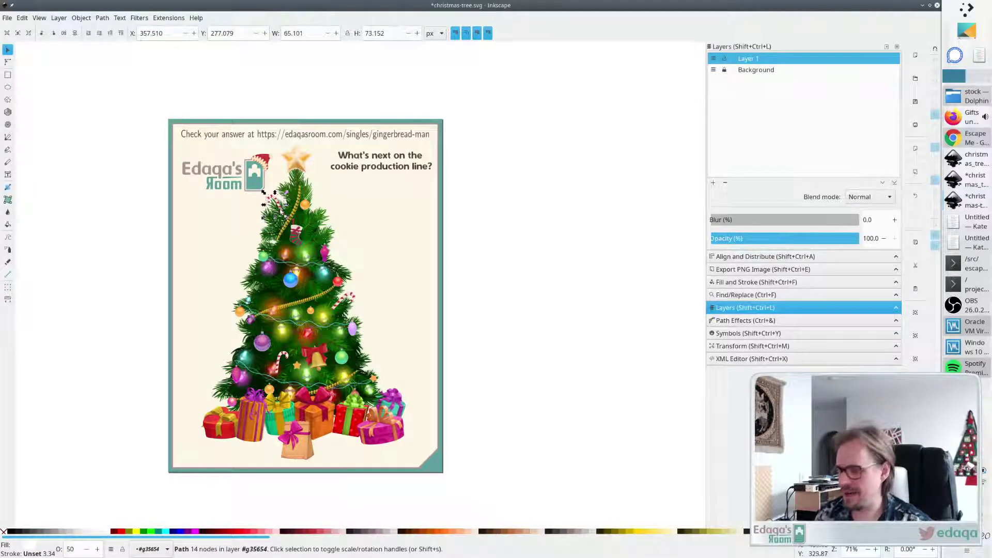
pyautogui.hotkey('ctrl', 'v')
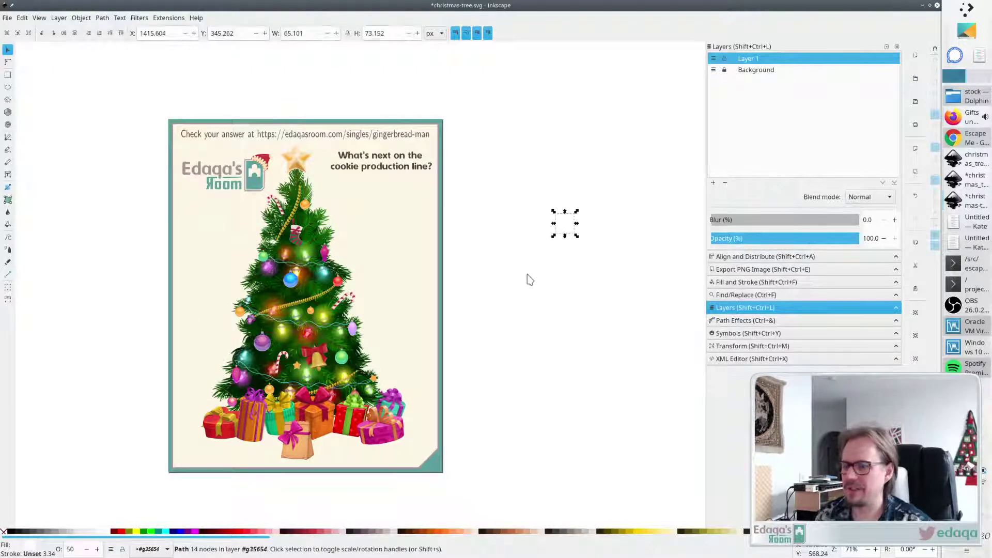
pyautogui.press('Escape')
# Copy all pieces of the candy cane near the tree's top and paste them in the empty area beside the card.
pyautogui.scroll(4, 253, 215)
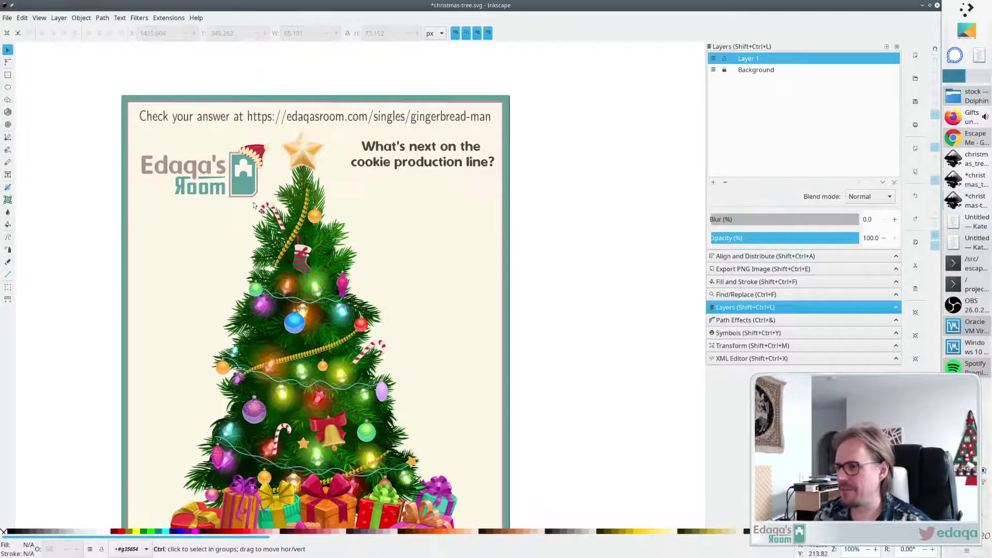
pyautogui.moveTo(246, 198); pyautogui.dragTo(340, 305)
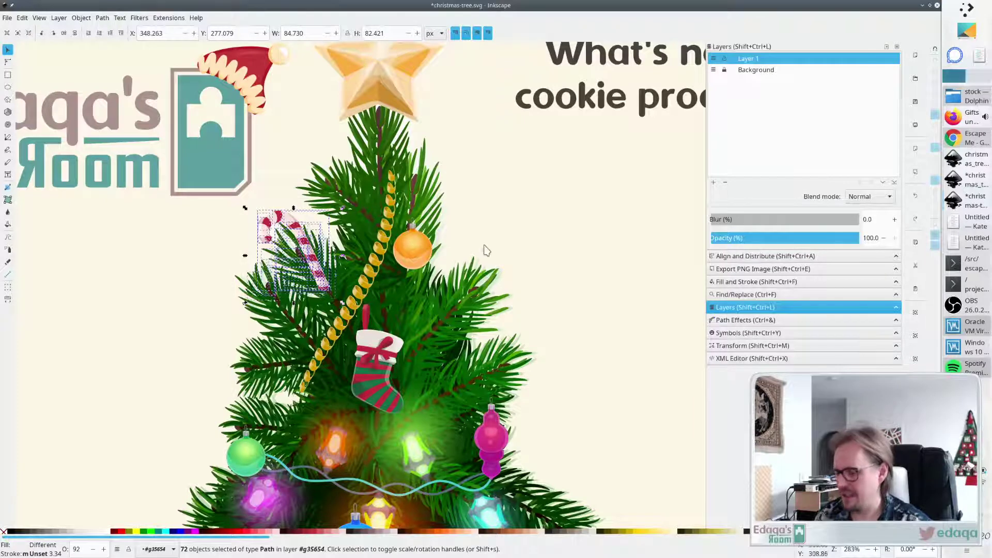
pyautogui.press('ctrl')
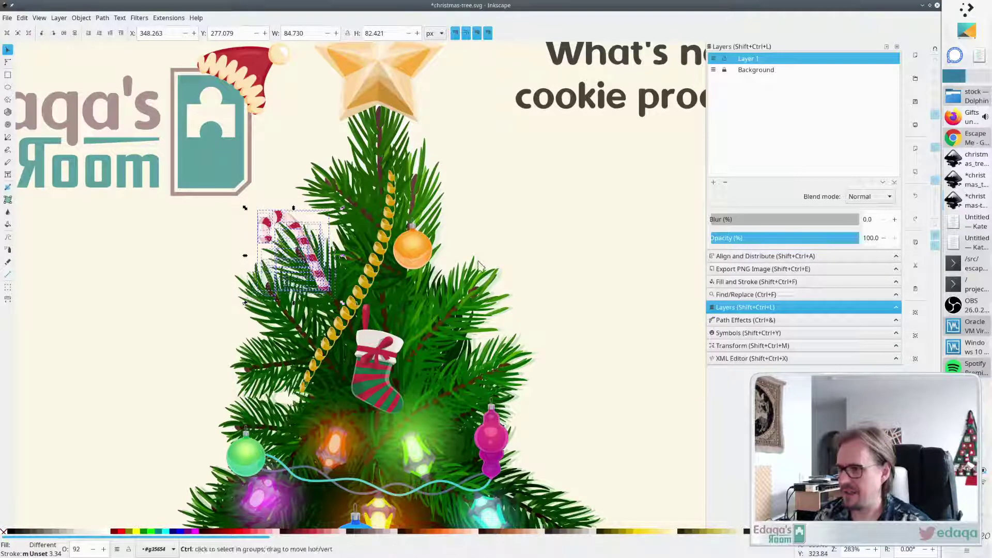
pyautogui.scroll(-3, 480, 265)
pyautogui.scroll(-1, 485, 270)
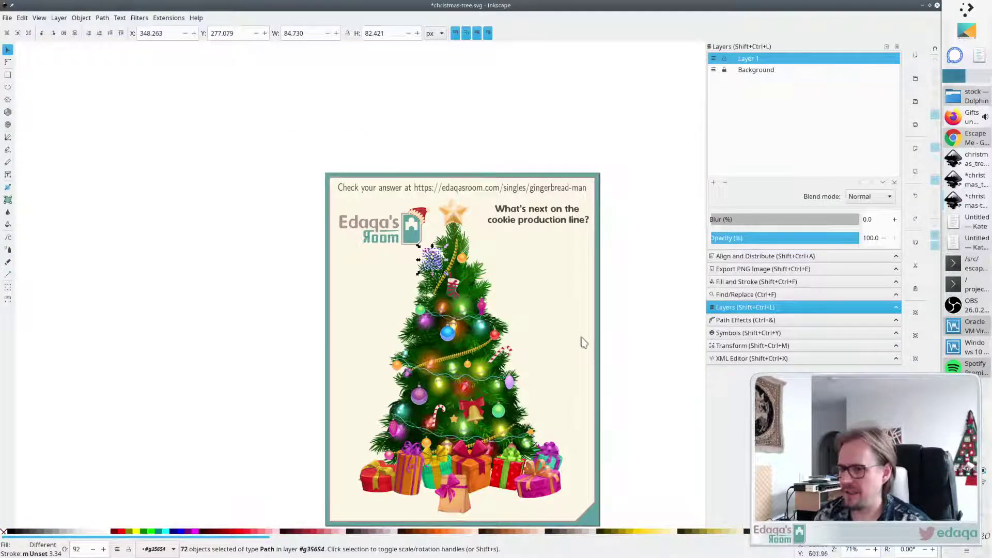
pyautogui.scroll(-3, 581, 339)
pyautogui.hscroll(5, 563, 309)
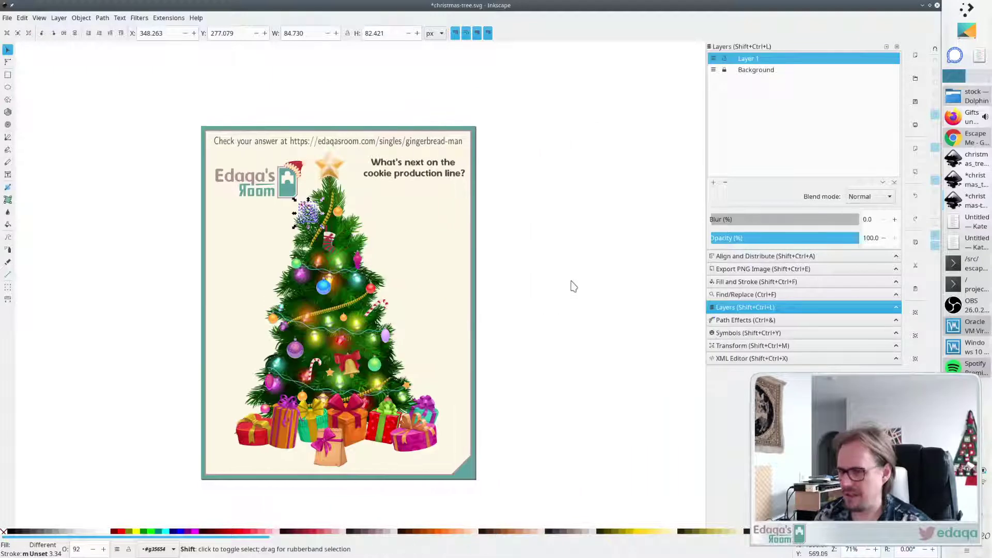
pyautogui.hotkey('ctrl', 'x')
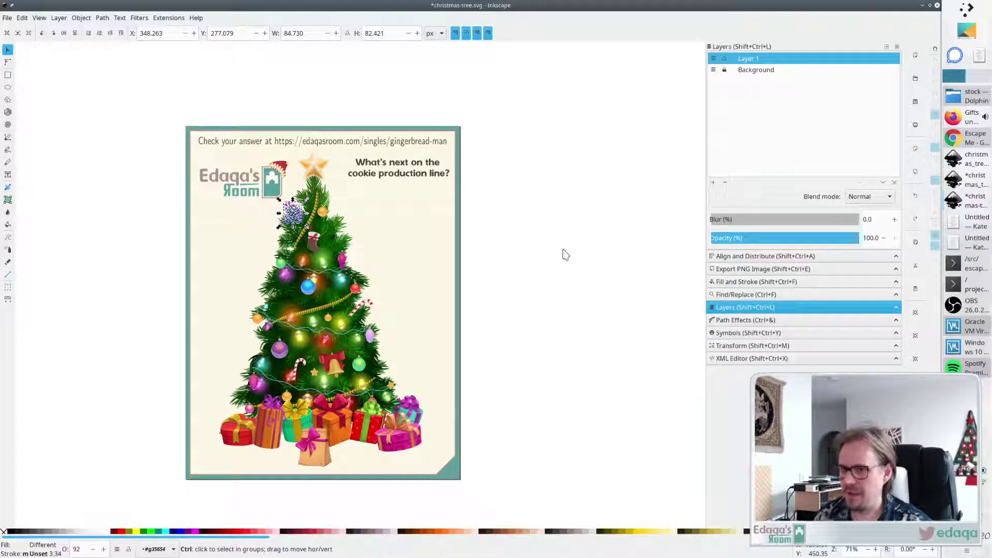
pyautogui.hotkey('ctrl', 'v')
pyautogui.press('Escape')
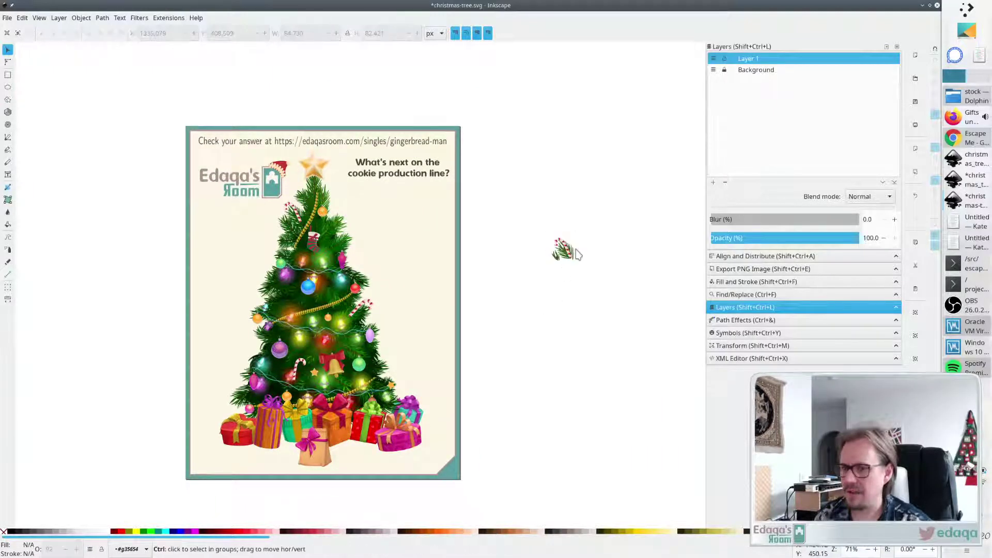
# Delete the green needles and brown twig pieces on the inner side of the pasted candy cane.
pyautogui.keyDown('ctrl'); pyautogui.scroll(4, 568, 252); pyautogui.keyUp('ctrl')
pyautogui.moveTo(519, 310); pyautogui.dragTo(471, 251)
pyautogui.press('Delete')
pyautogui.moveTo(536, 301); pyautogui.dragTo(523, 279)
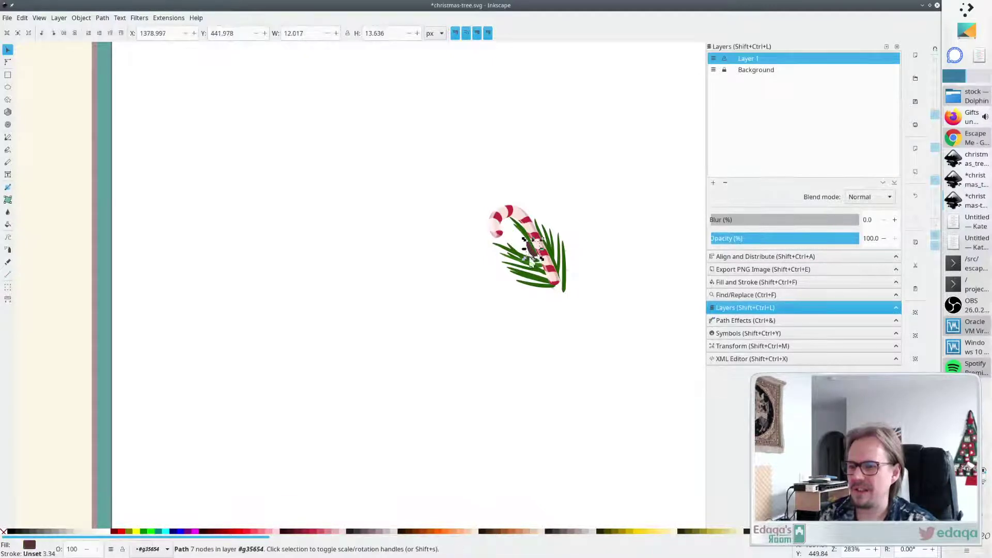
pyautogui.click(526, 263)
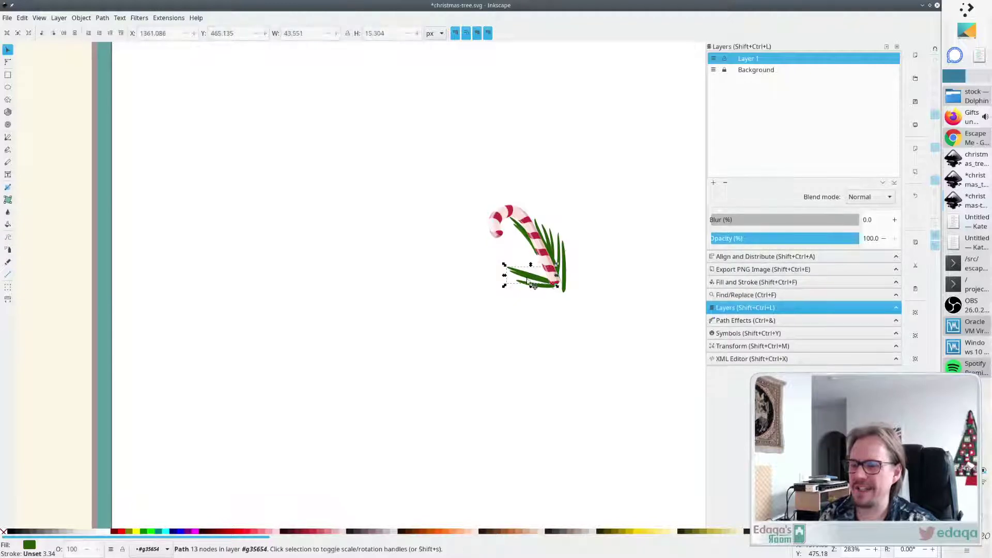
pyautogui.click(532, 288)
pyautogui.press('Delete')
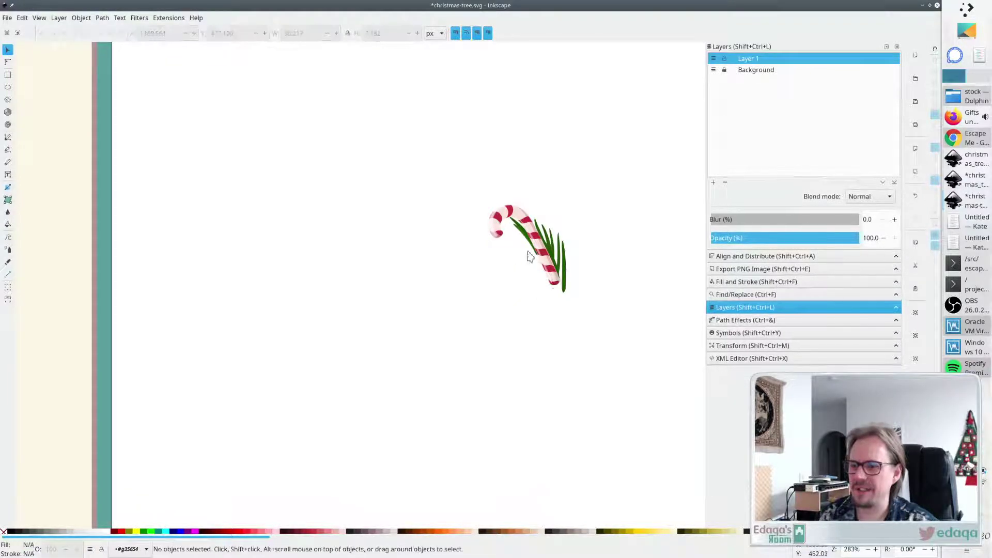
pyautogui.click(522, 235)
pyautogui.press('Delete')
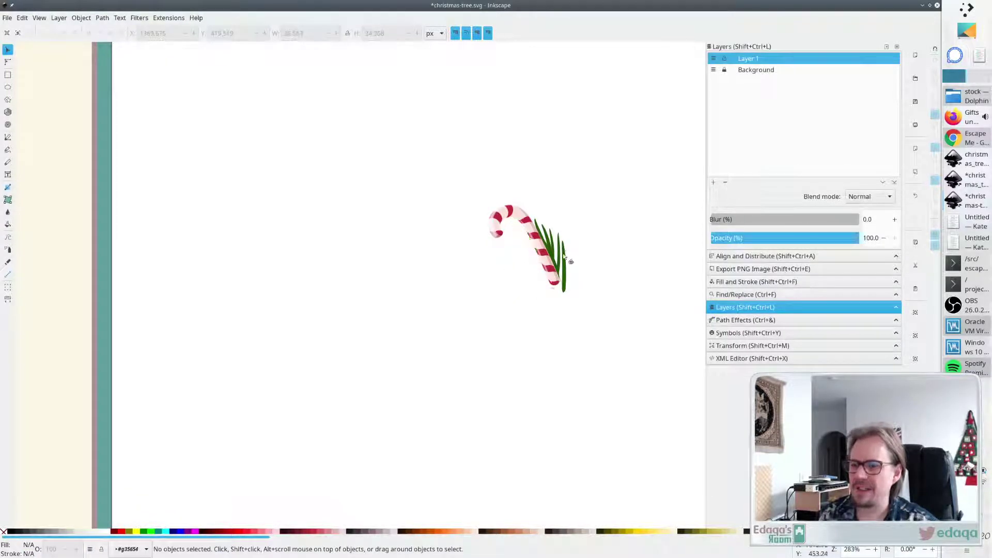
# Delete the green needles along the outer edge of the pasted candy cane's stem.
pyautogui.click(568, 261)
pyautogui.click(565, 262)
pyautogui.click(563, 264)
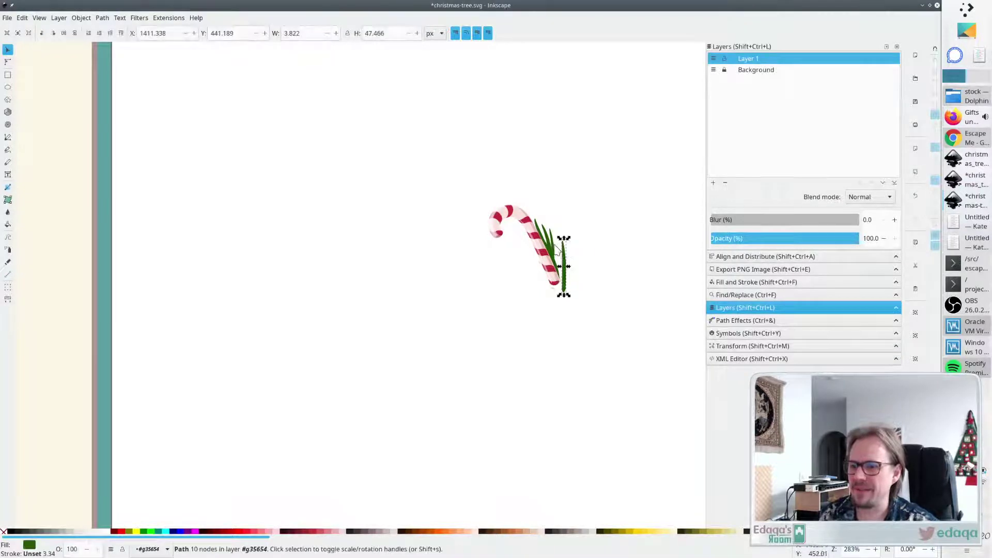
pyautogui.press('Delete')
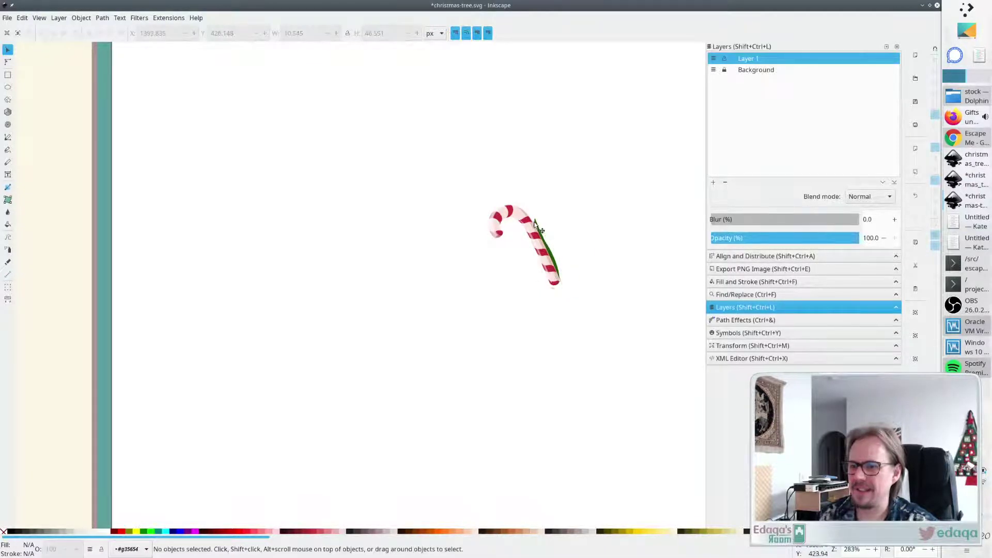
pyautogui.click(536, 224)
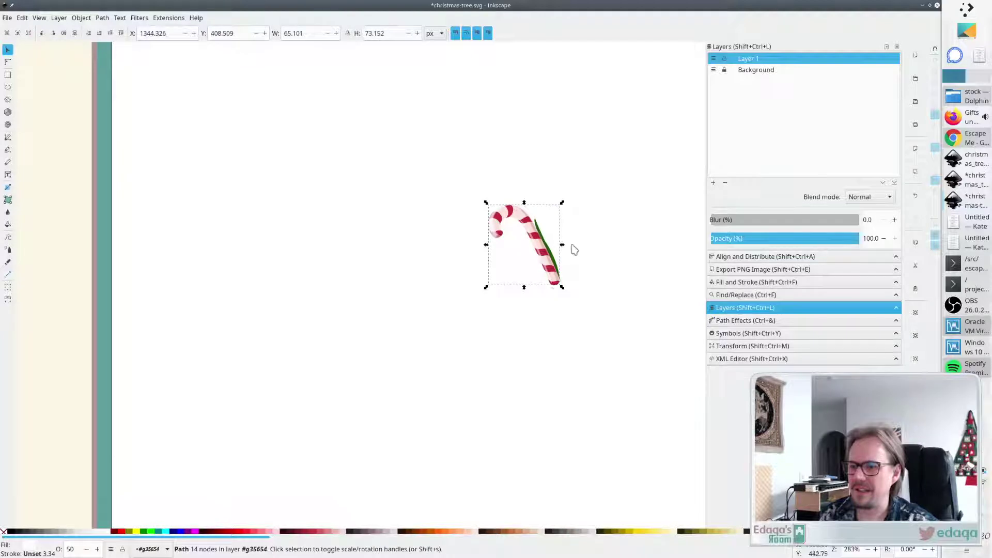
pyautogui.click(563, 263)
pyautogui.click(561, 264)
pyautogui.click(571, 261)
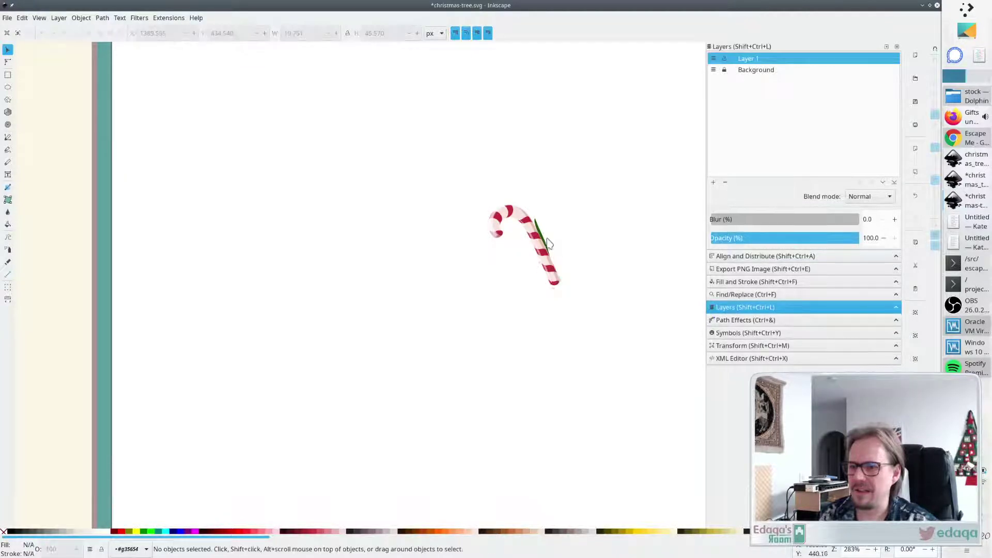
pyautogui.click(547, 237)
pyautogui.click(587, 248)
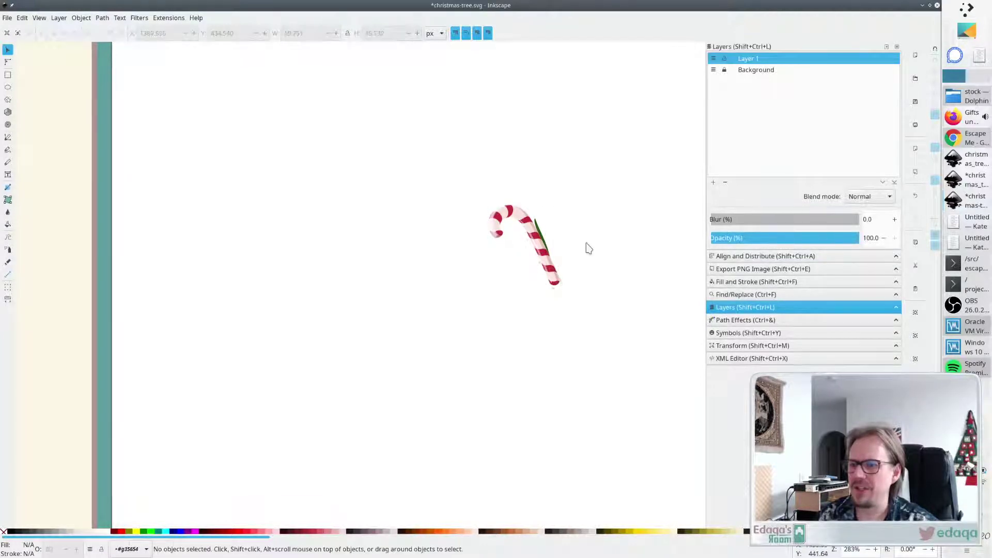
pyautogui.click(543, 236)
pyautogui.press('Delete')
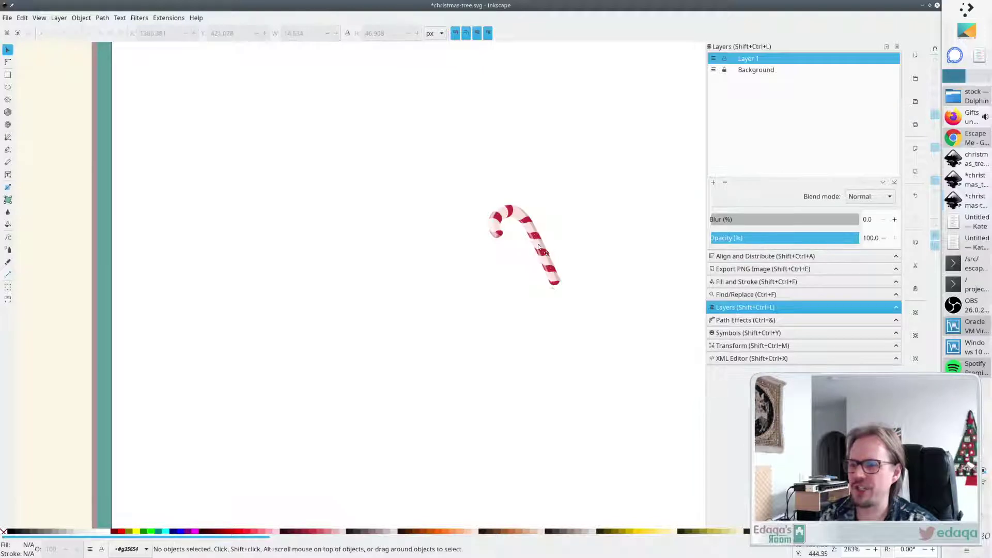
# Pull the faint translucent overlay paths off the pasted candy cane.
pyautogui.click(480, 281)
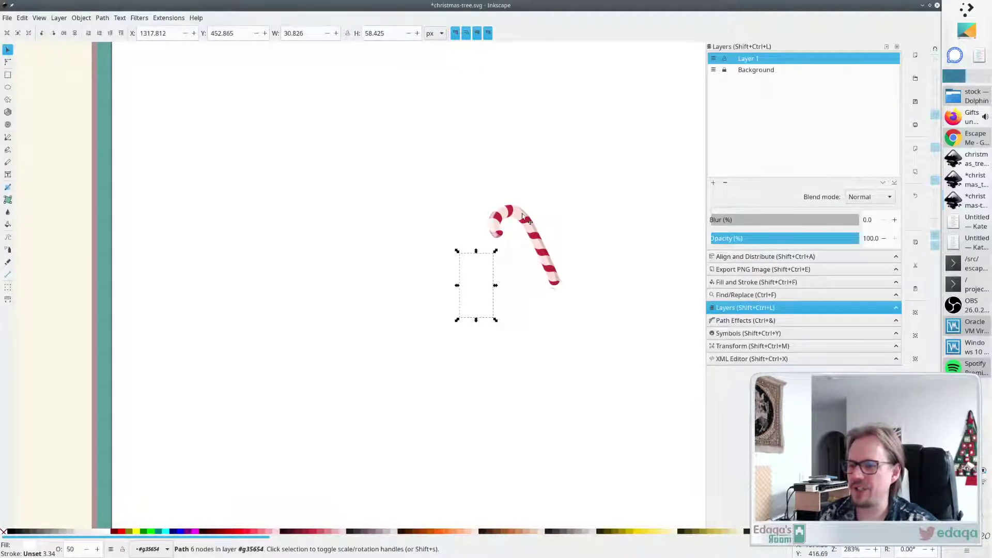
pyautogui.moveTo(522, 214); pyautogui.dragTo(462, 239)
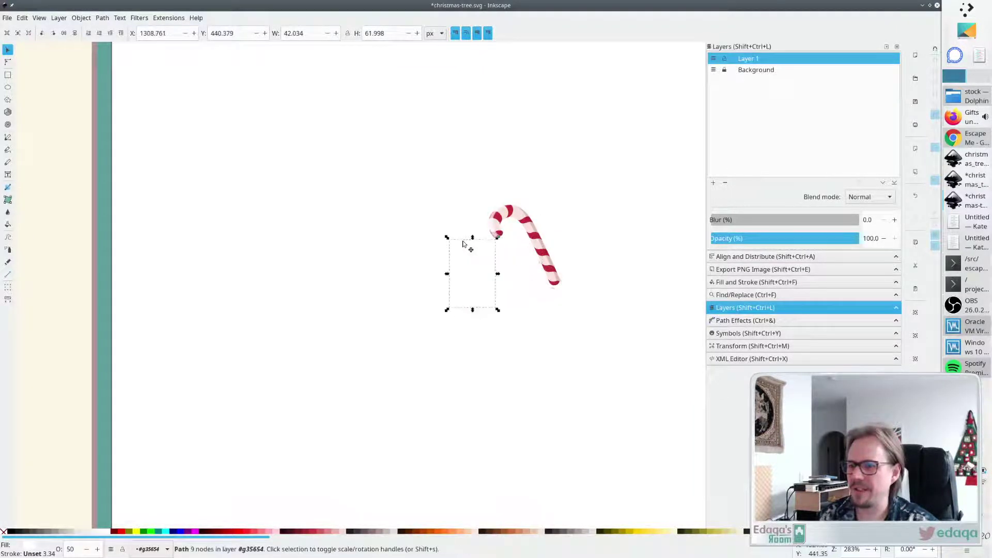
pyautogui.click(519, 290)
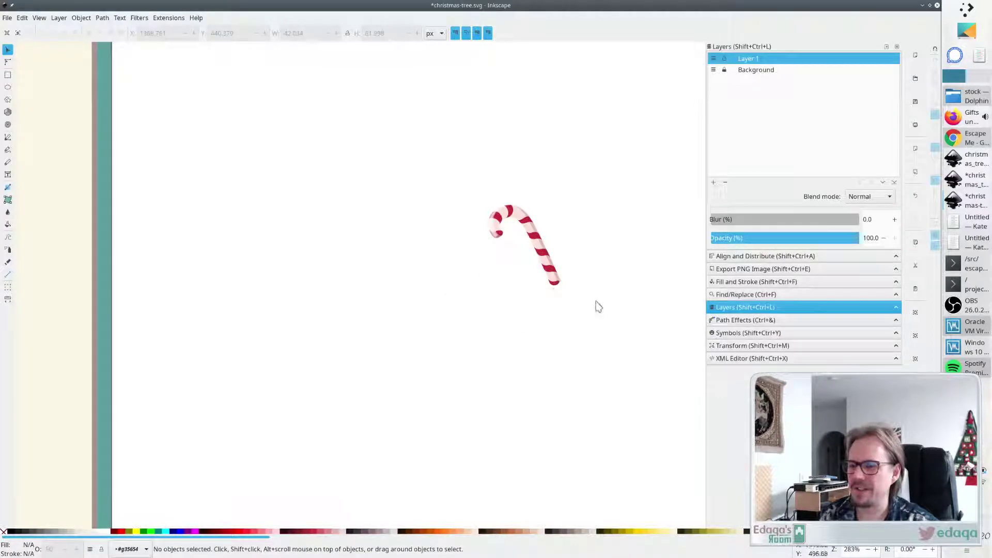
# Delete the red stripes along the lower stem of the pasted candy cane.
pyautogui.click(540, 248)
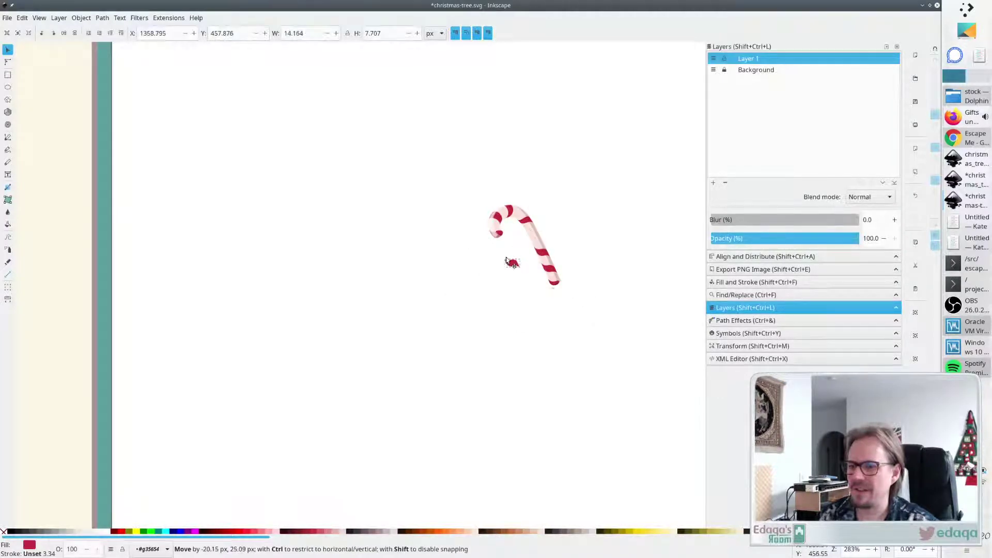
pyautogui.press('Delete')
pyautogui.click(540, 253)
pyautogui.press('Delete')
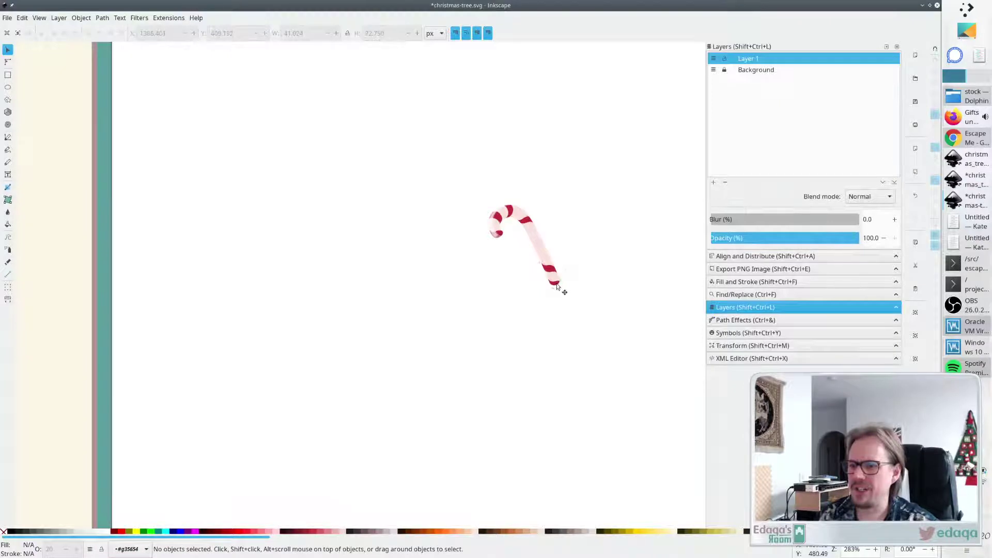
pyautogui.click(553, 283)
pyautogui.press('Delete')
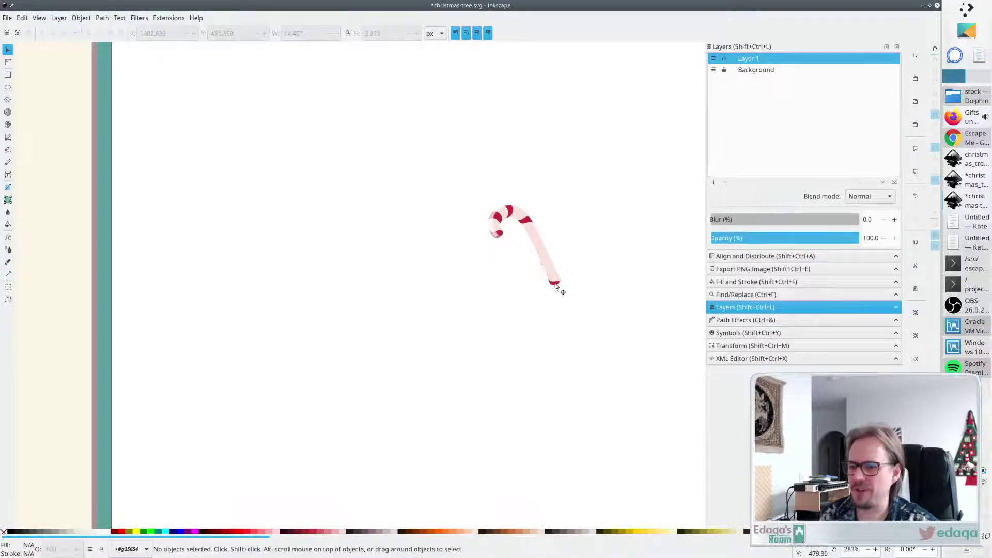
# Move the pale pink cane body clear of its remaining pieces and delete the leftover stripes, needles and overlay paths.
pyautogui.moveTo(538, 231); pyautogui.dragTo(416, 253)
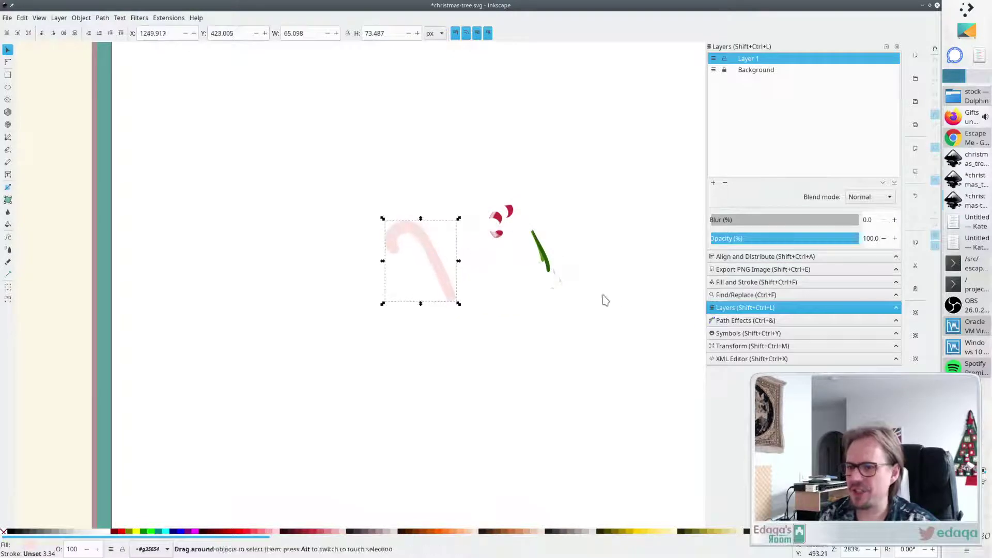
pyautogui.moveTo(614, 300); pyautogui.dragTo(451, 174)
pyautogui.press('Delete')
pyautogui.moveTo(427, 243); pyautogui.dragTo(376, 214)
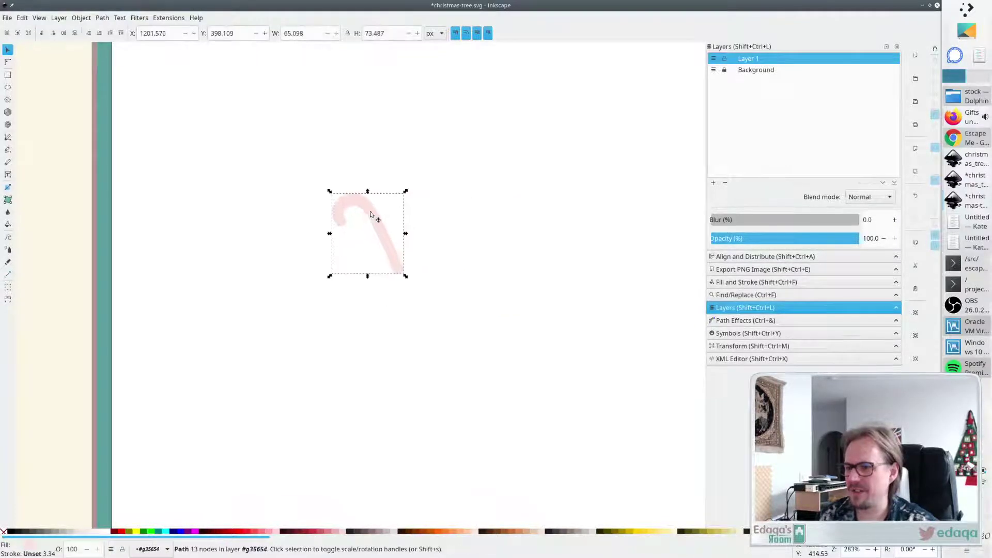
pyautogui.moveTo(612, 163); pyautogui.dragTo(381, 417)
pyautogui.click(381, 417)
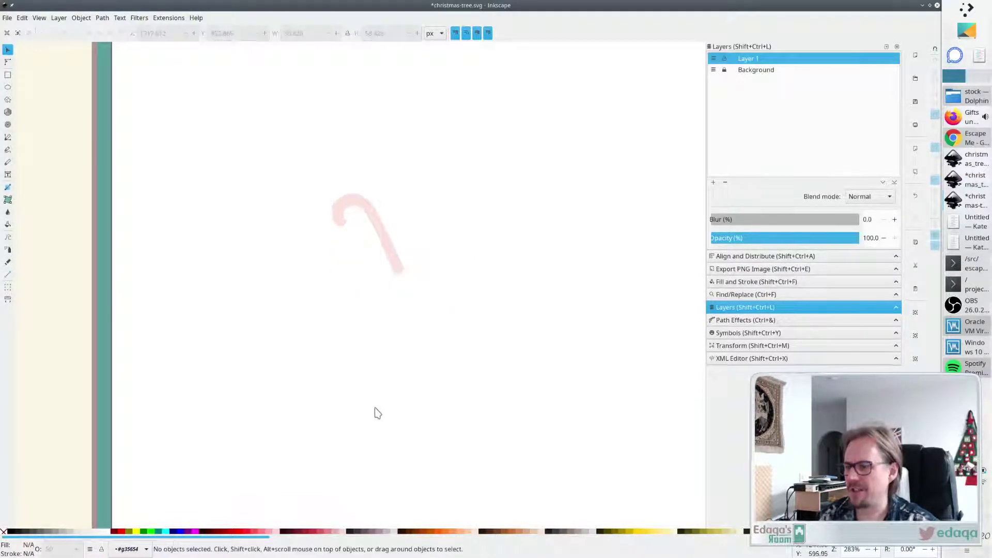
# Fill the isolated candy cane body with solid grey.
pyautogui.click(387, 237)
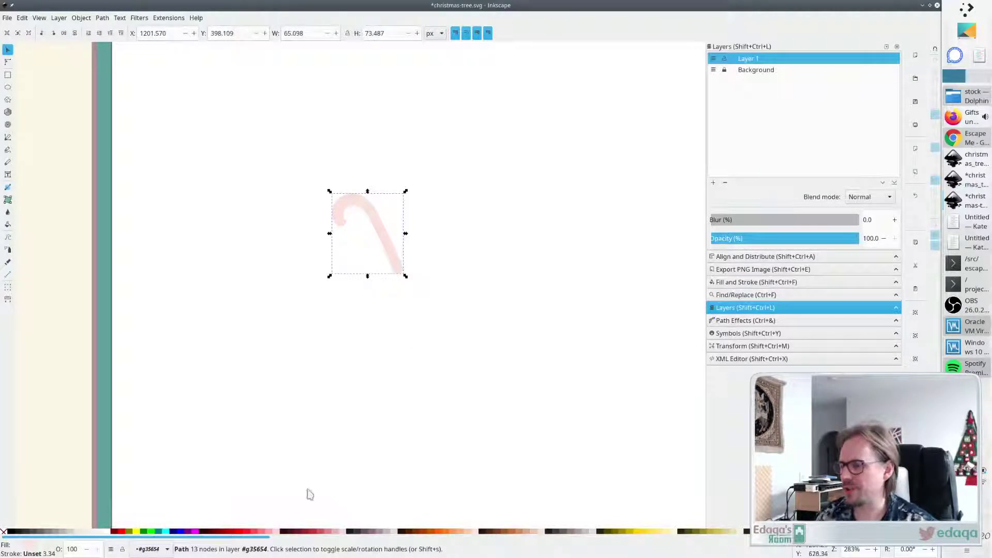
pyautogui.click(58, 538)
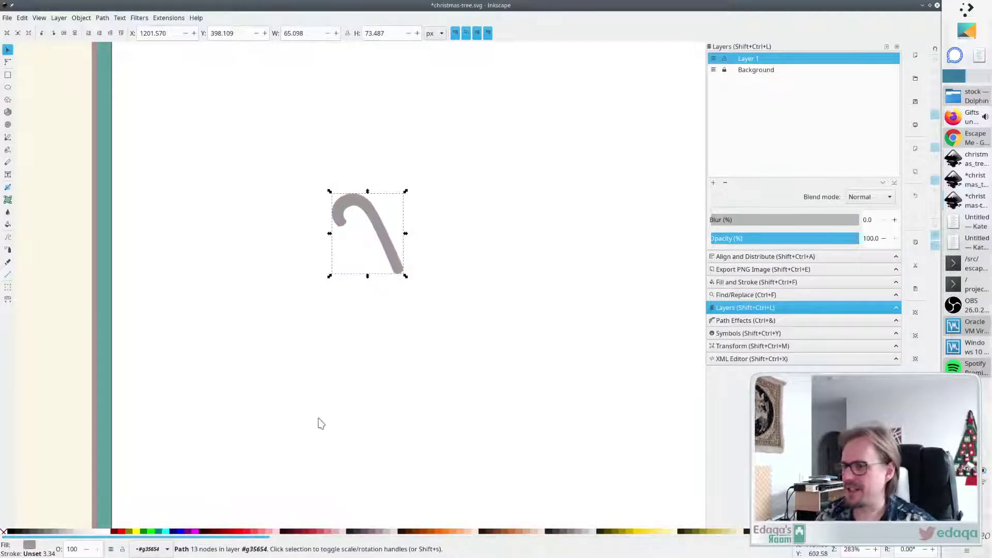
pyautogui.press('1')
pyautogui.scroll(-1, 331, 405)
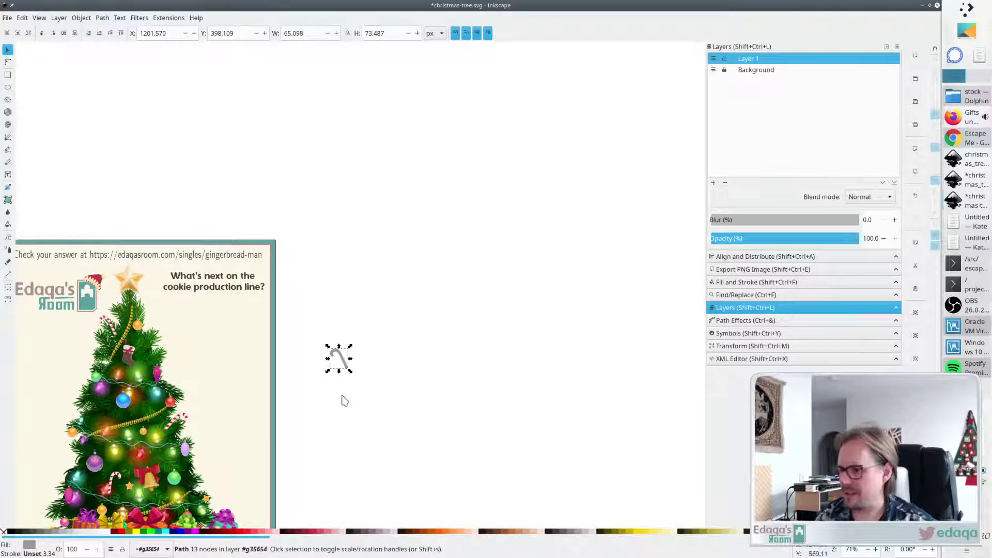
# Cut the grey candy cane out of its group, paste it into Layer 1 and place it just outside the card's right edge.
pyautogui.press('Delete')
pyautogui.hotkey('ctrl', 'a')
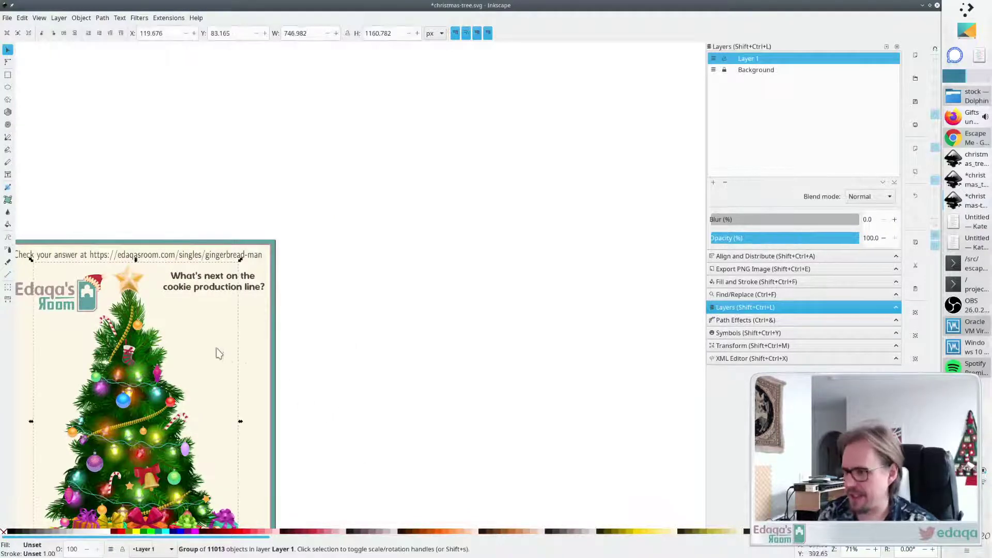
pyautogui.hotkey('ctrl', 'v')
pyautogui.moveTo(343, 336); pyautogui.dragTo(316, 345)
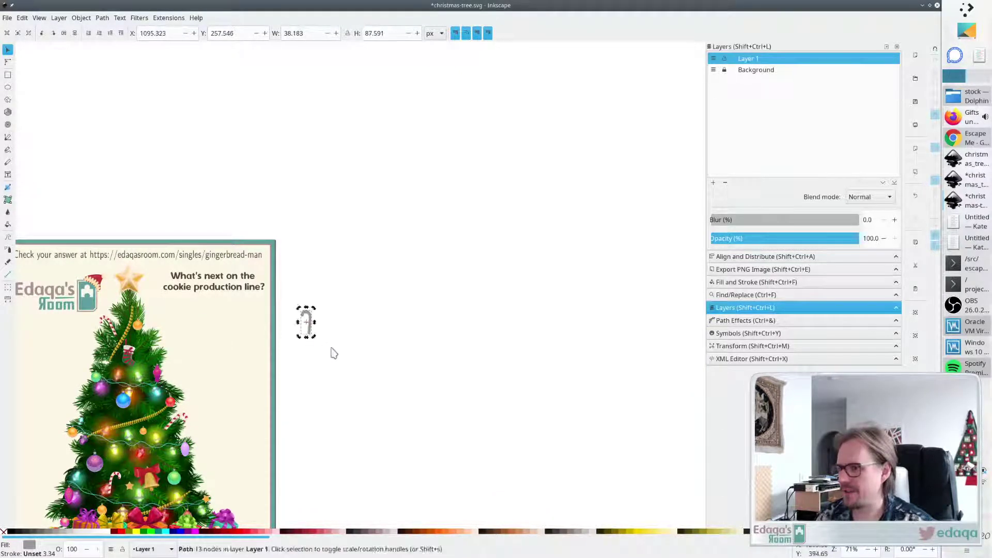
pyautogui.click(356, 354)
pyautogui.scroll(-3, 348, 363)
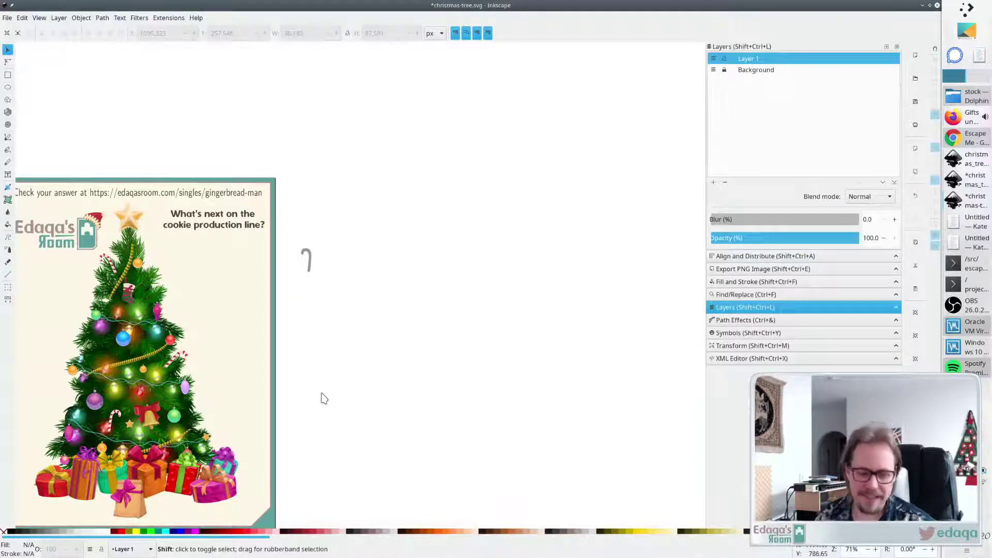
pyautogui.hscroll(-4, 321, 396)
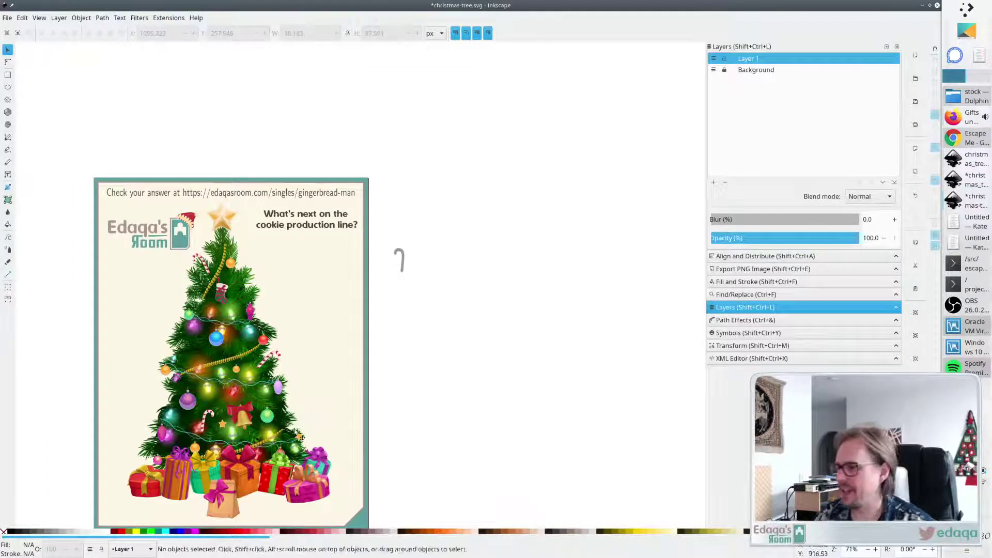
# Draw a circle about 79 px in diameter directly beside the grey candy cane.
pyautogui.click(7, 87)
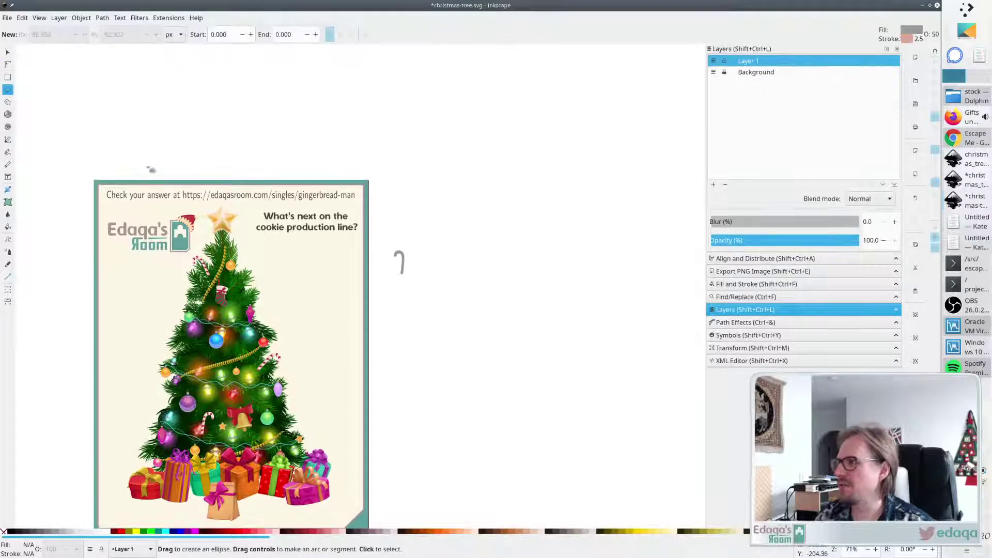
pyautogui.moveTo(407, 249); pyautogui.dragTo(426, 271)
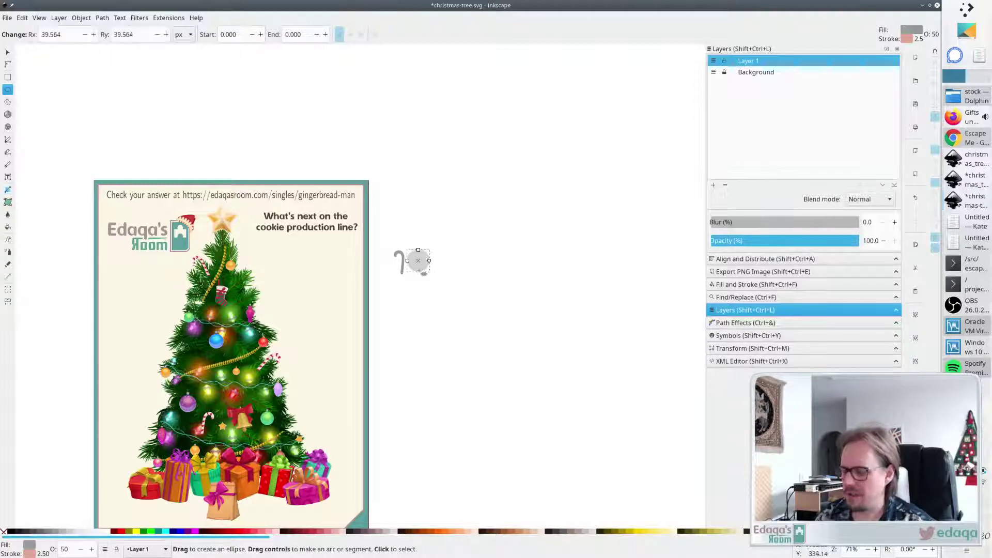
pyautogui.press('d')
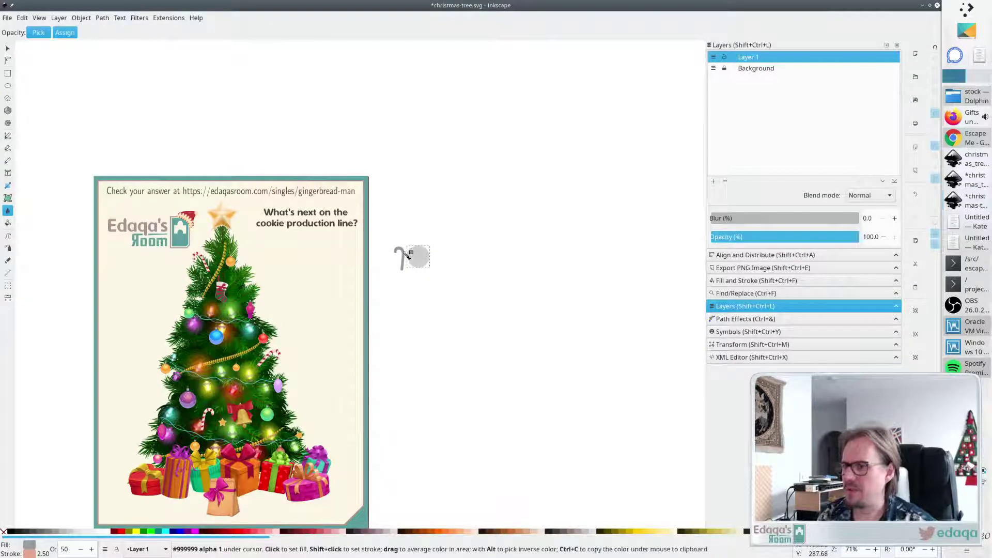
pyautogui.press('s')
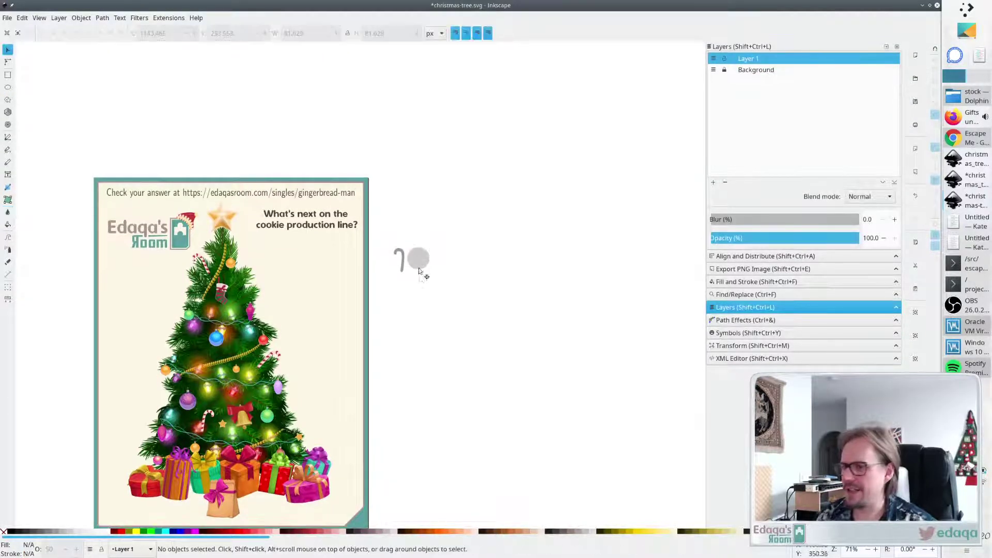
# Remove the circle's stroke, set its opacity to 100 and shift it slightly away from the candy cane.
pyautogui.keyDown('shift'); pyautogui.click(4, 532); pyautogui.keyUp('shift')
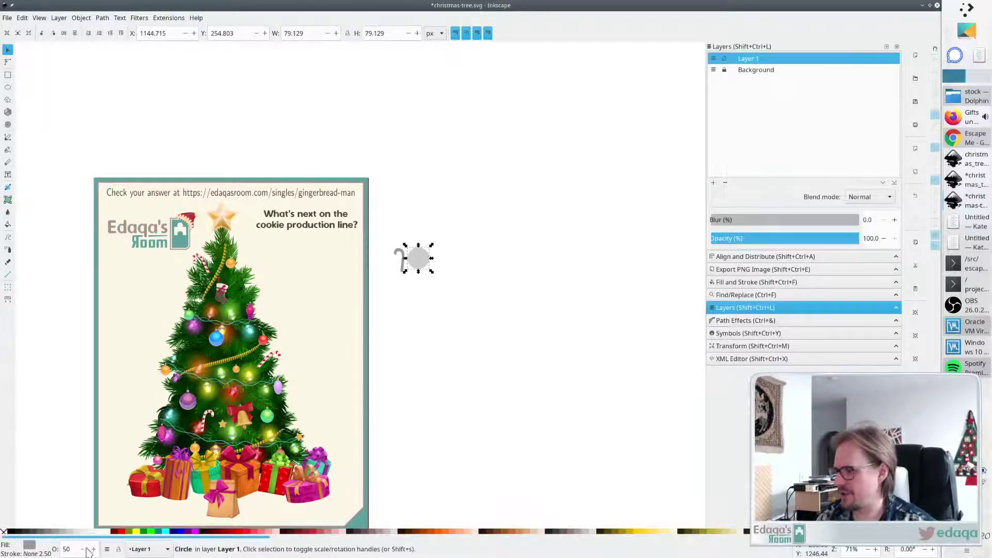
pyautogui.write('100')
pyautogui.press('Return')
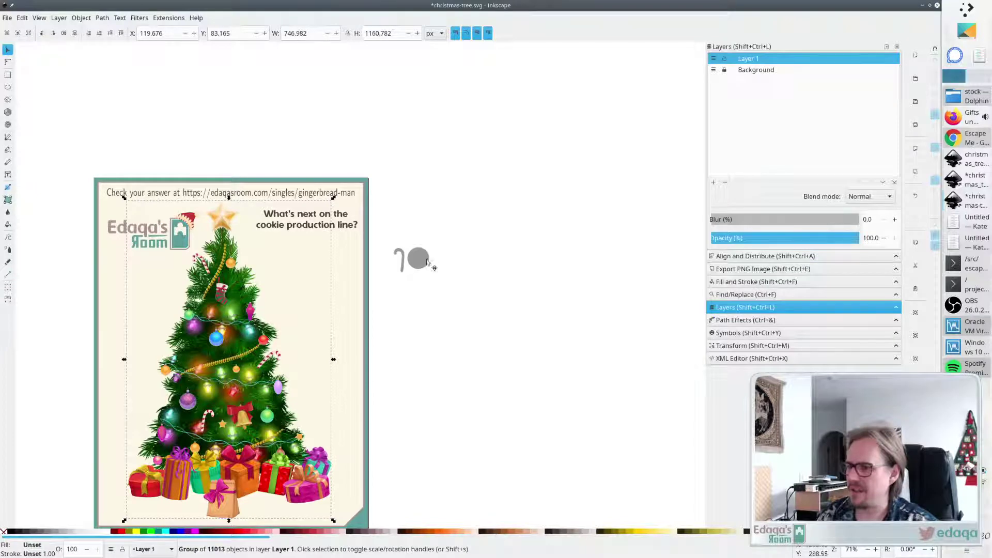
pyautogui.moveTo(423, 259); pyautogui.dragTo(428, 263)
pyautogui.click(420, 290)
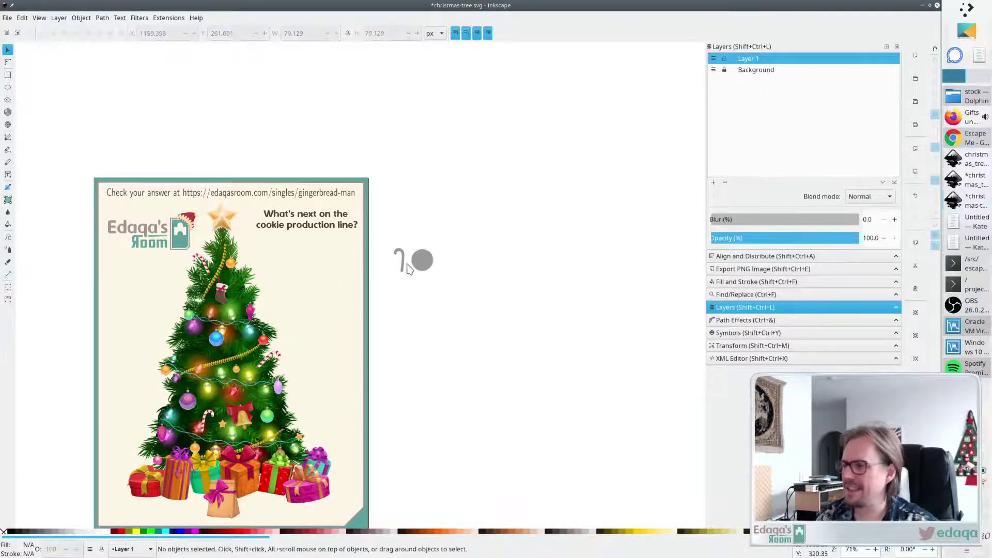
# Draw a five-corner polygon about 77 px wide beside the circle and convert it to a star.
pyautogui.click(406, 265)
pyautogui.scroll(2, 405, 304)
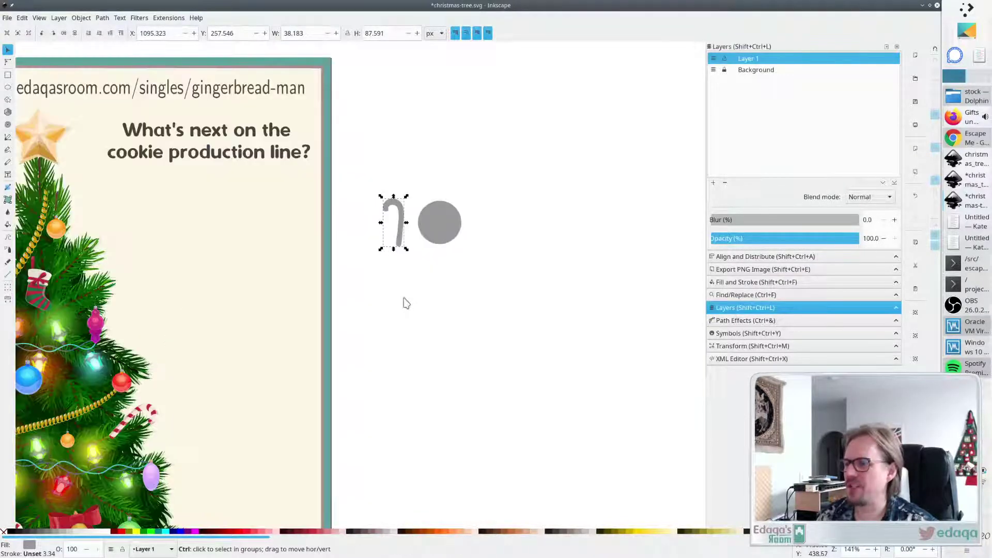
pyautogui.scroll(-3, 406, 303)
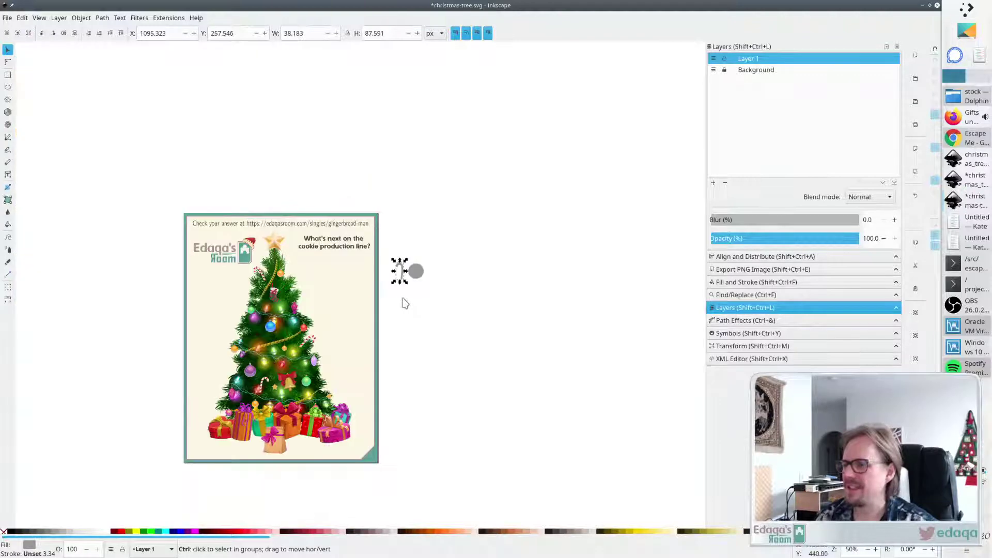
pyautogui.click(435, 406)
pyautogui.click(7, 99)
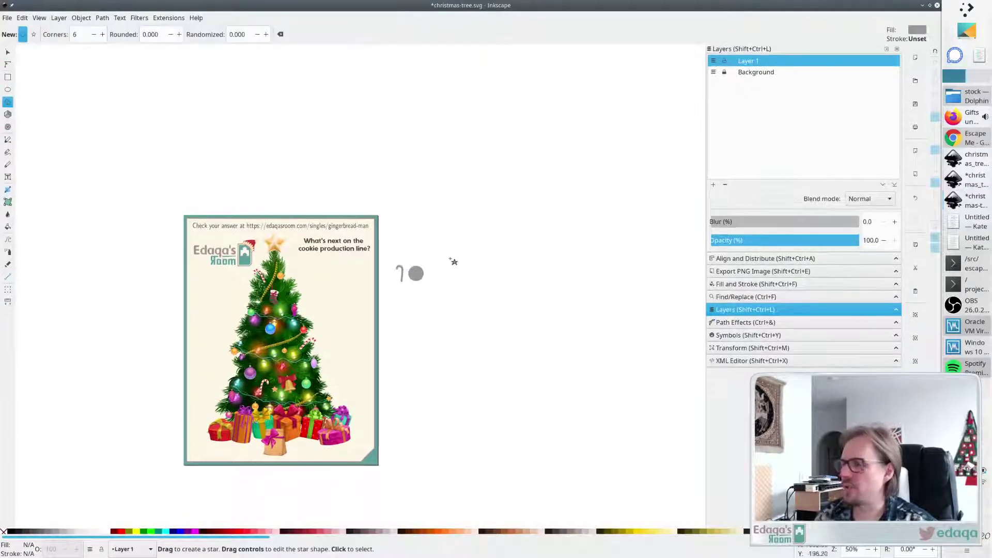
pyautogui.moveTo(433, 273)
pyautogui.mouseDown()
pyautogui.moveTo(445, 284)
pyautogui.moveTo(439, 277)
pyautogui.mouseUp()
pyautogui.click(103, 34)
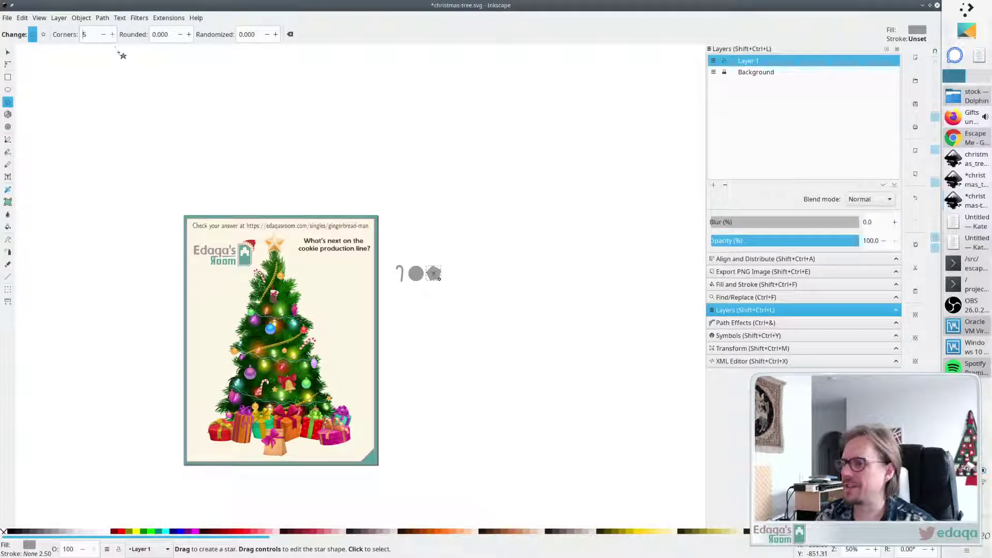
pyautogui.click(44, 34)
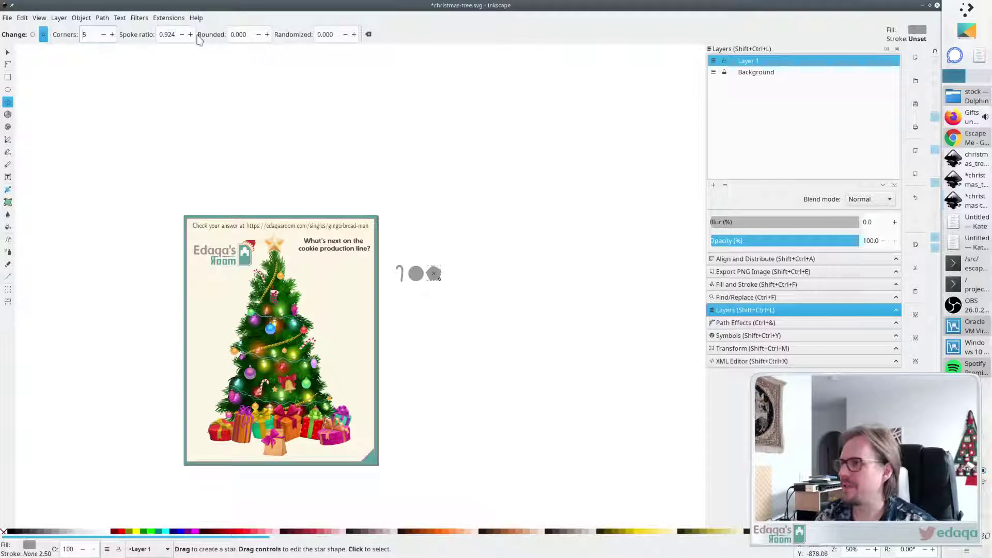
# Try several spoke ratios on the new star, ending with 1.000.
pyautogui.click(181, 34)
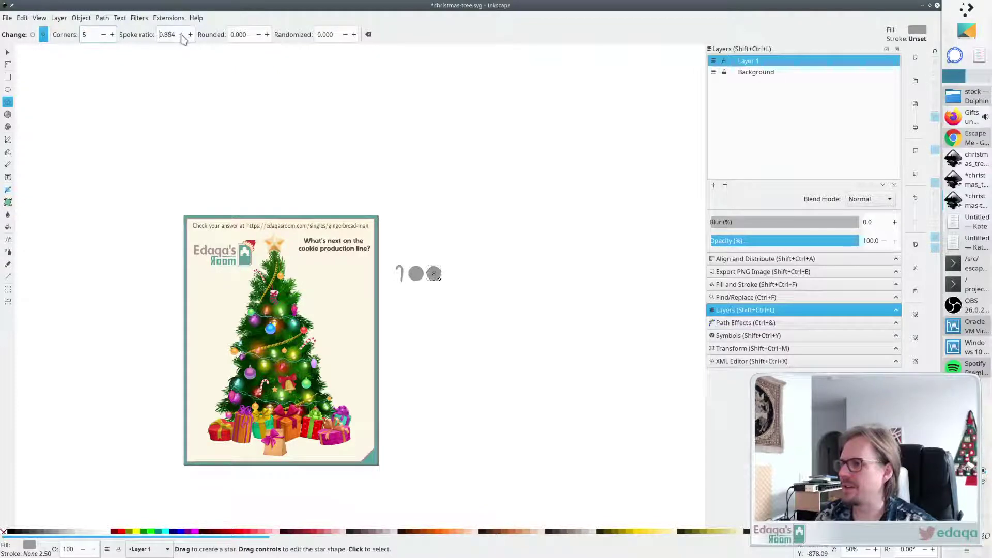
pyautogui.click(181, 34)
pyautogui.click(181, 35)
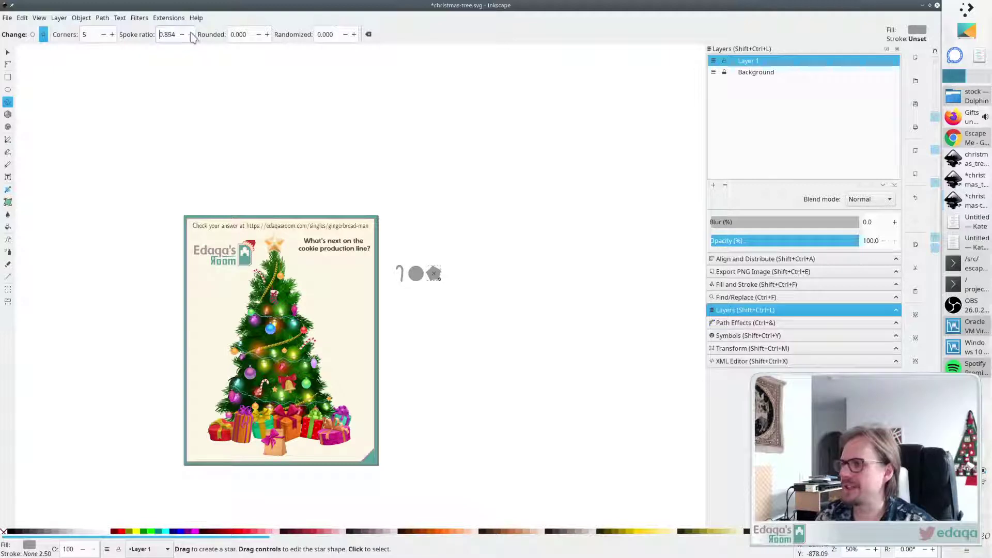
pyautogui.click(190, 35)
pyautogui.scroll(3, 358, 226)
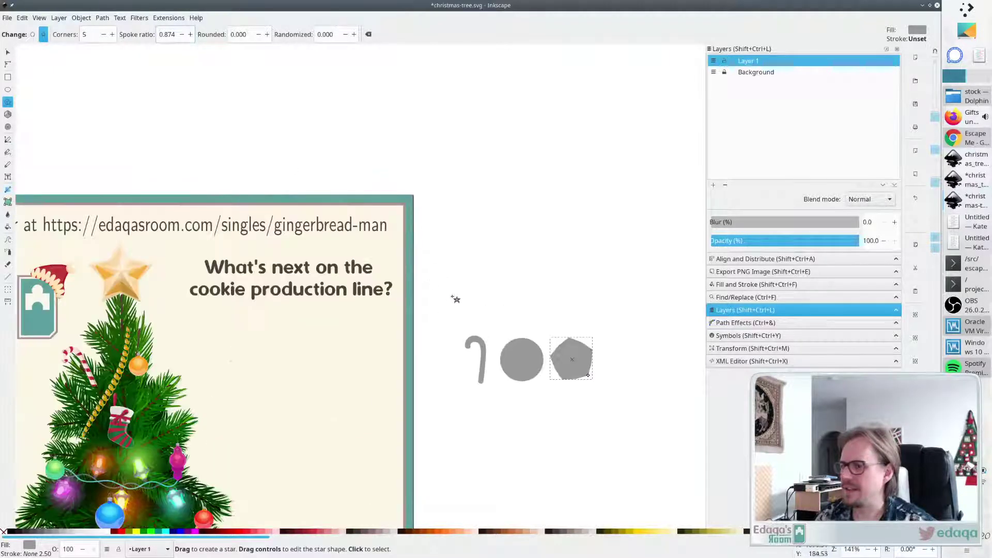
pyautogui.scroll(1, 153, 67)
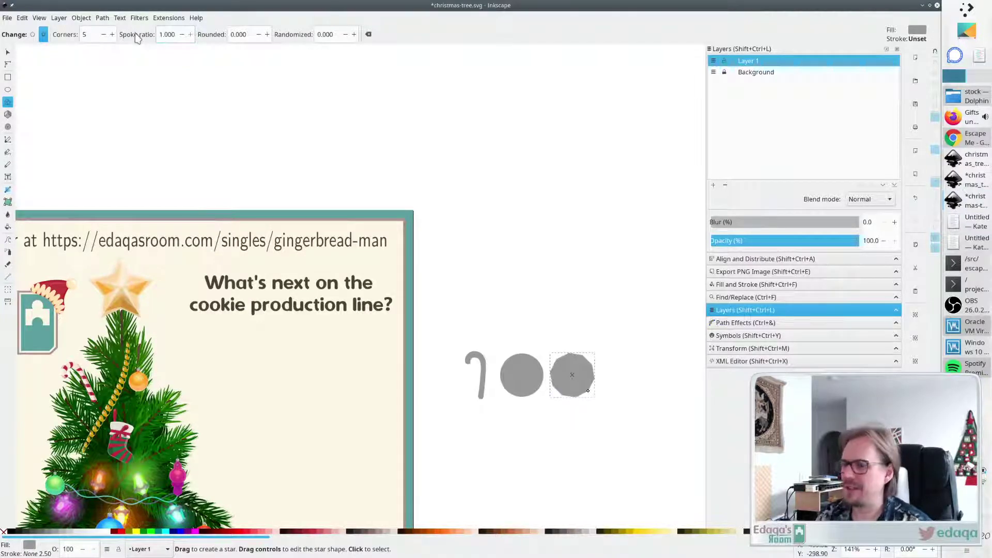
pyautogui.write('1')
pyautogui.press('Return')
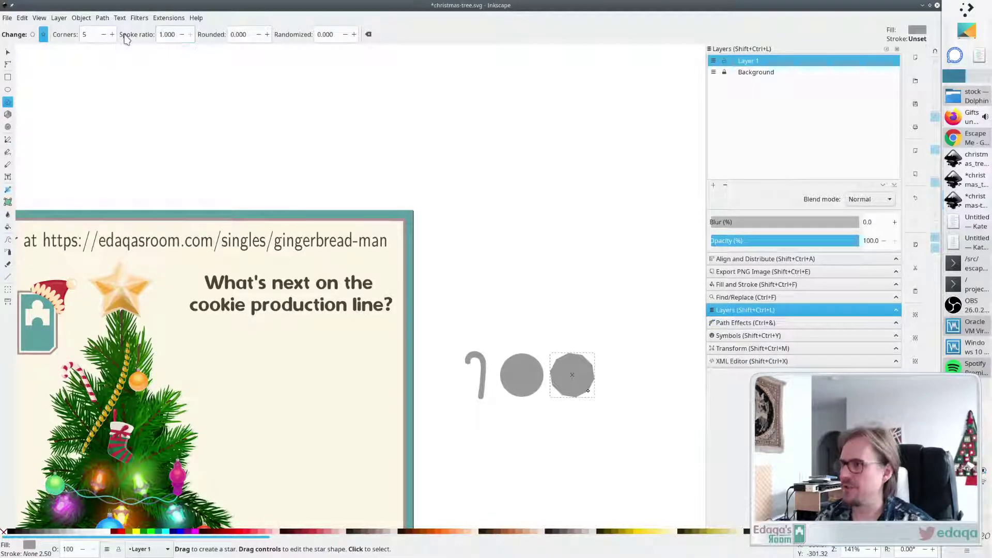
# Save the drawing and set the star's spoke ratio to 0.500.
pyautogui.hotkey('ctrl', 's')
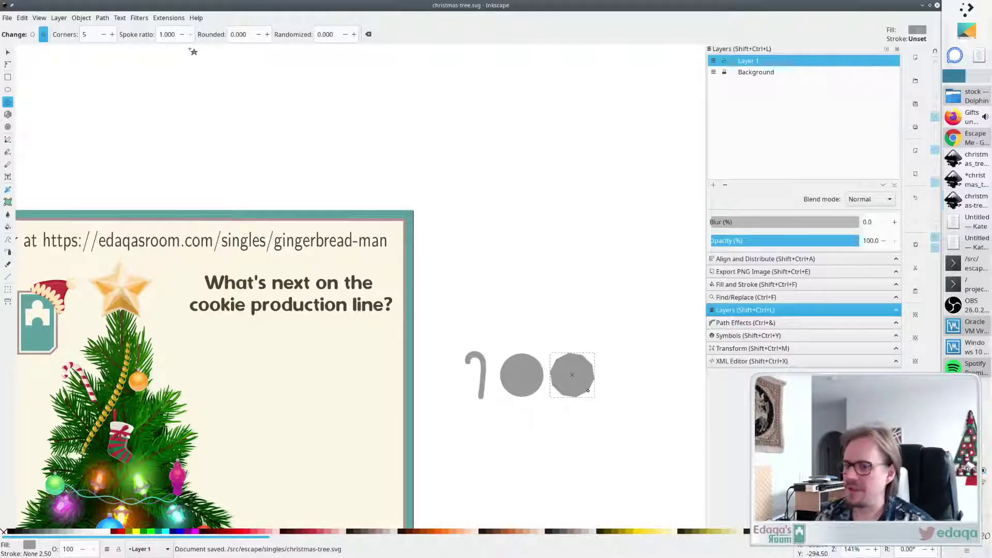
pyautogui.tripleClick(164, 34)
pyautogui.write('0.01')
pyautogui.press('Return')
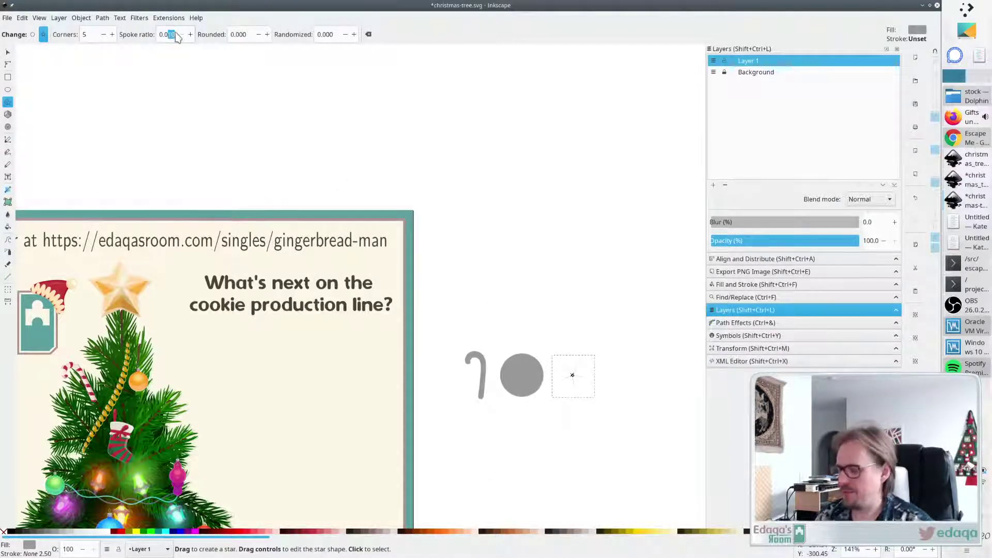
pyautogui.write('5')
pyautogui.press('Return')
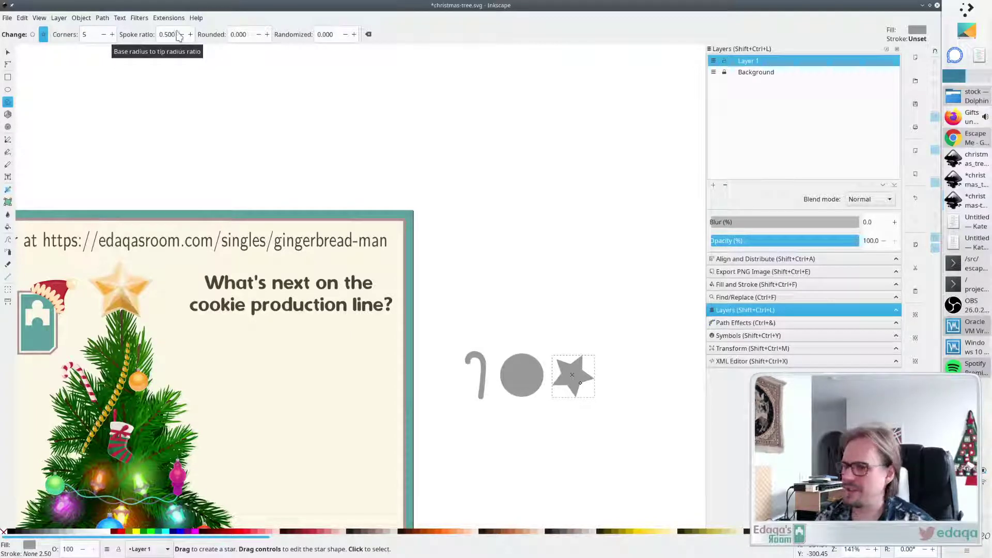
pyautogui.press('s')
pyautogui.press('Escape')
# Examine the tree's ornaments and the whole card together with the grey cane, circle and star silhouettes.
pyautogui.scroll(-4, 511, 383)
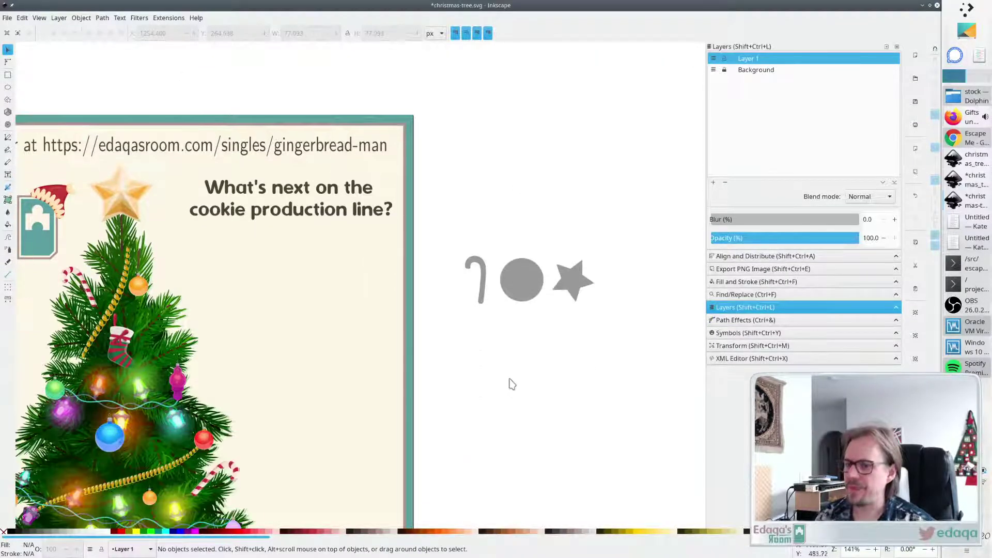
pyautogui.scroll(-3, 507, 372)
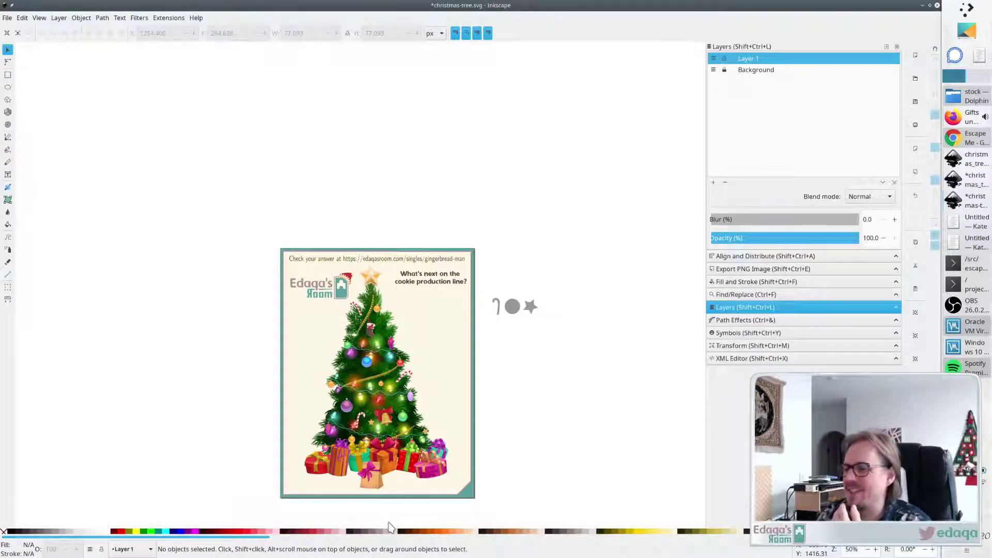
pyautogui.scroll(-2, 413, 496)
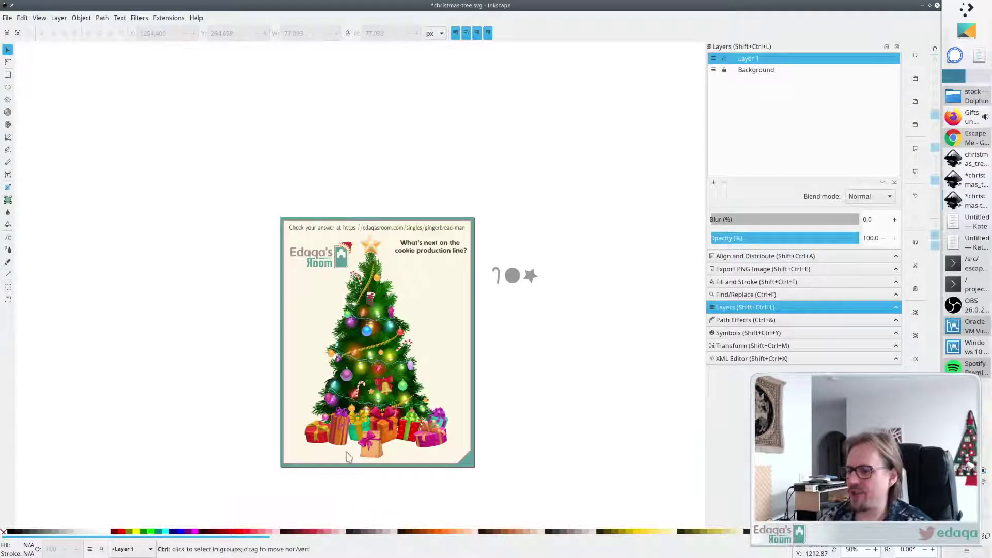
pyautogui.scroll(2, 349, 455)
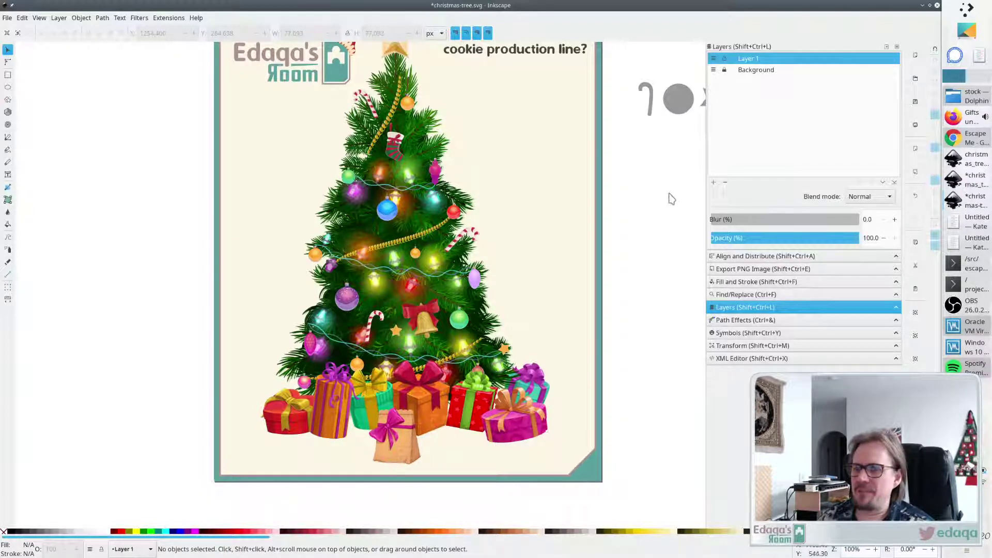
pyautogui.scroll(1, 670, 196)
pyautogui.scroll(-2, 645, 192)
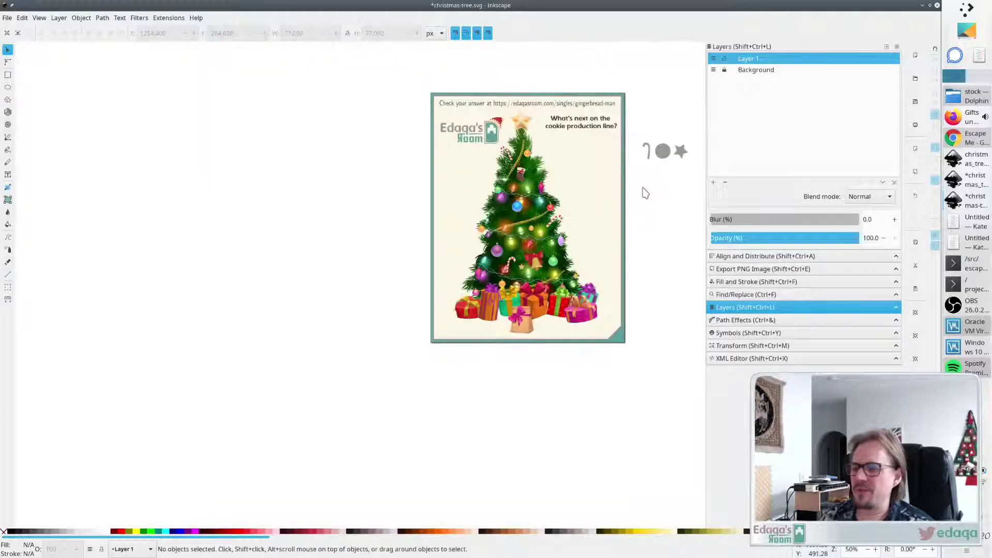
pyautogui.scroll(1, 640, 178)
pyautogui.scroll(-1, 640, 180)
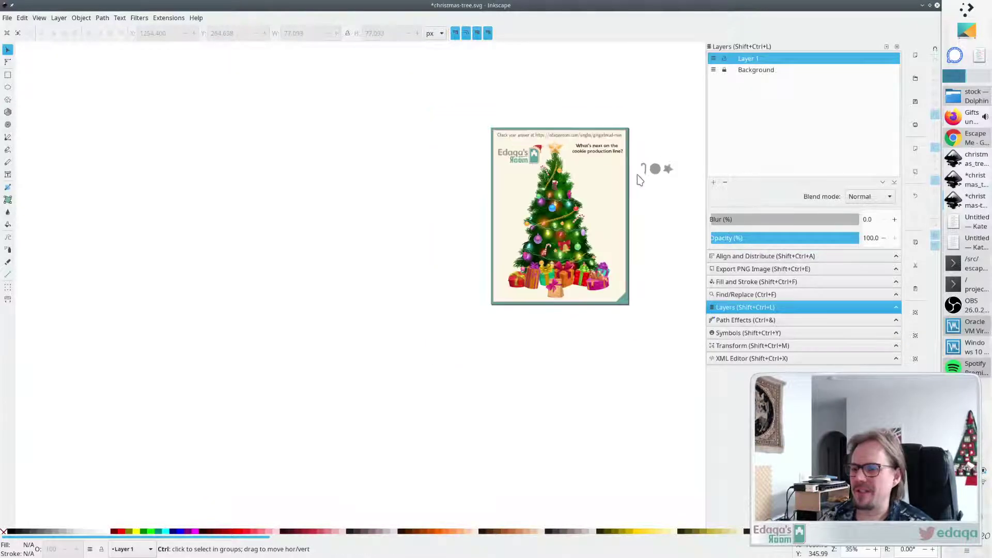
pyautogui.scroll(2, 640, 180)
pyautogui.hscroll(3, 636, 171)
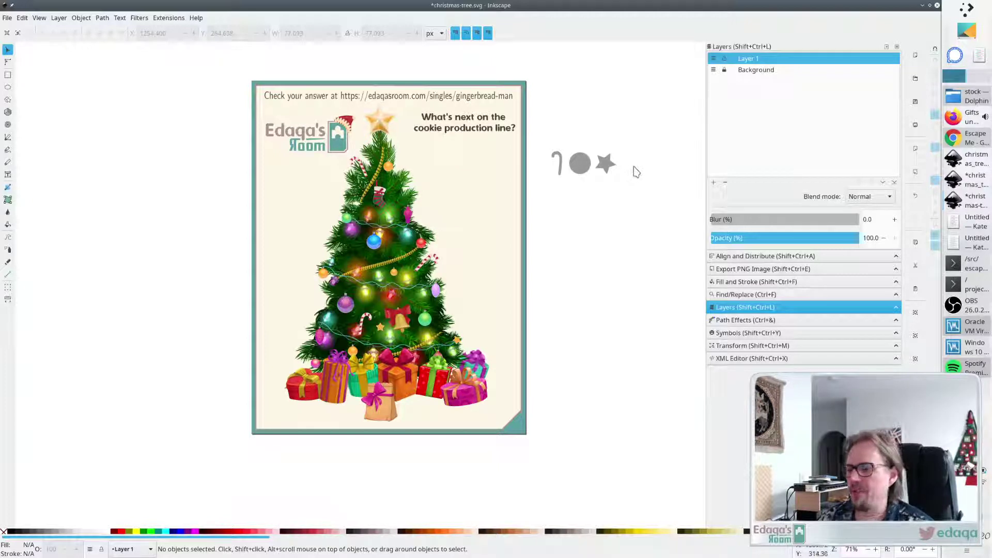
pyautogui.click(399, 319)
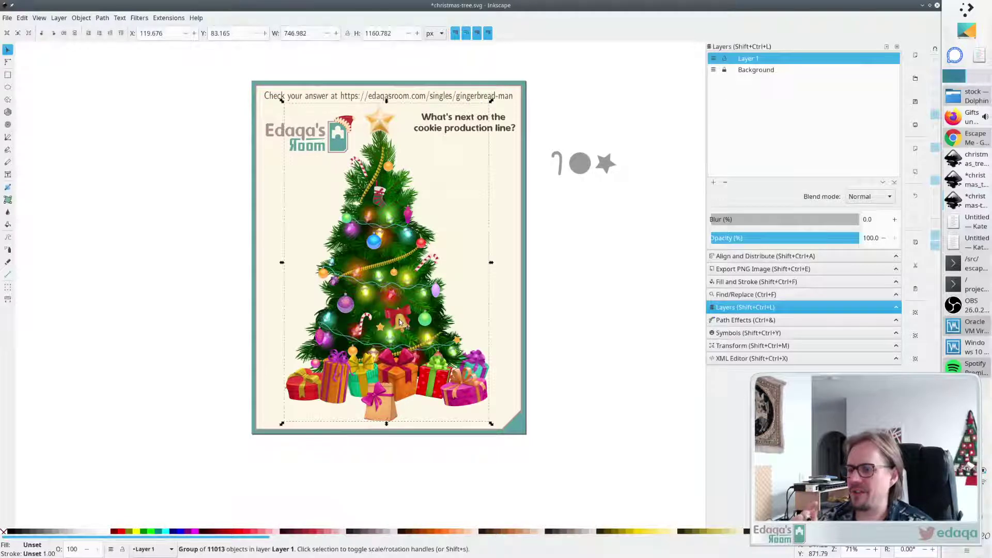
pyautogui.click(612, 310)
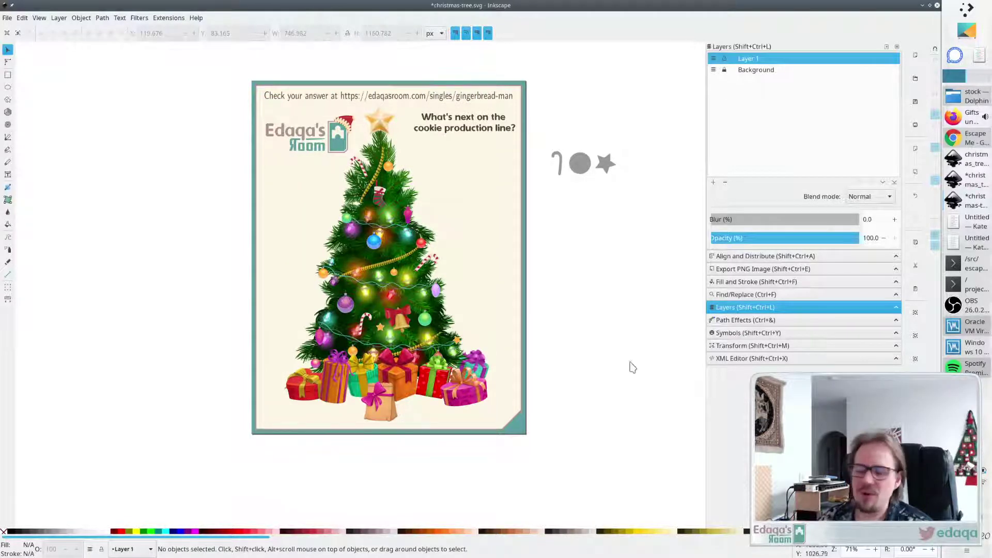
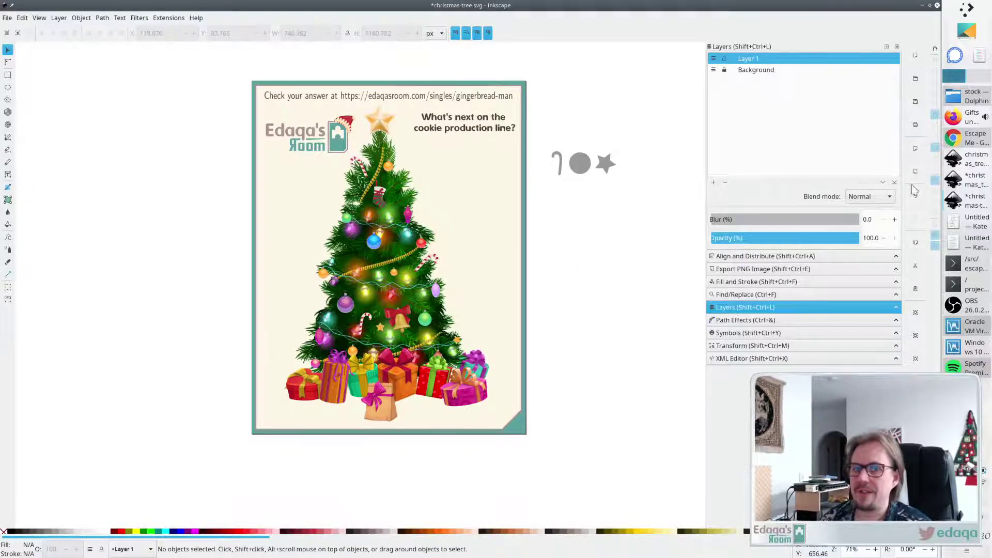
# Switch to Firefox and bring up the Edaqa's Room Advent Candles puzzle page.
pyautogui.click(970, 117)
pyautogui.click(754, 16)
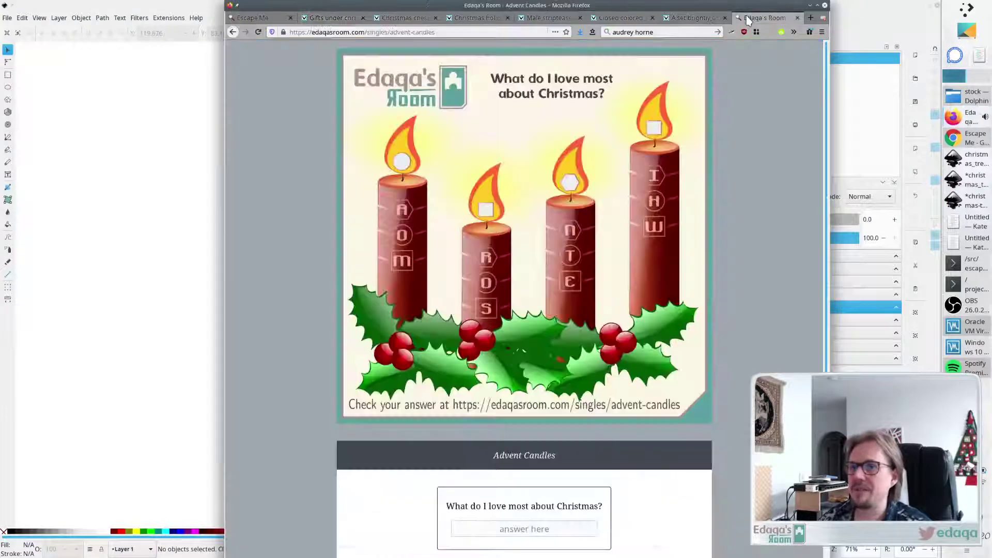
# Open pixabay.com in a new browser tab, search for "gifts" and limit the results to vector graphics.
pyautogui.hotkey('ctrl', 't')
pyautogui.write('pixabay.com')
pyautogui.press('Return')
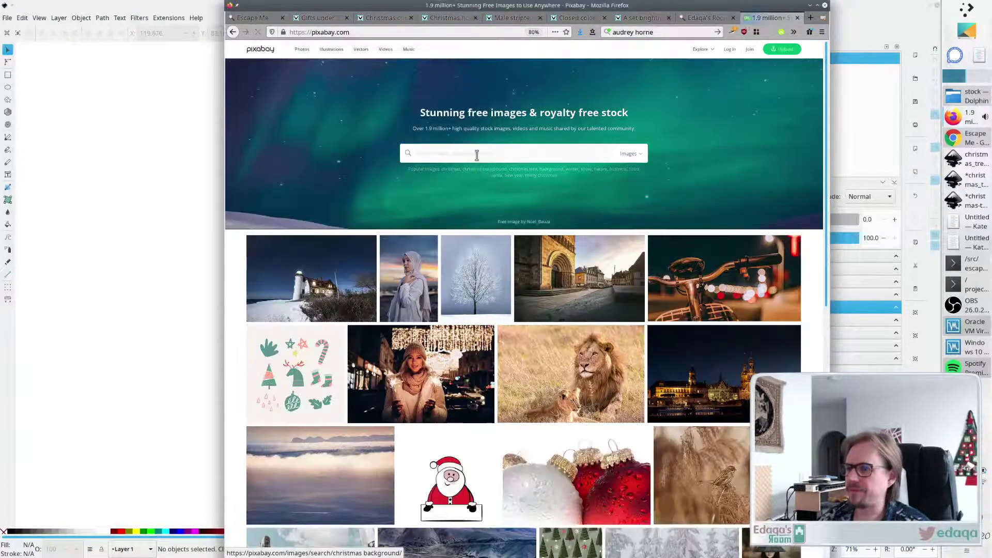
pyautogui.click(477, 155)
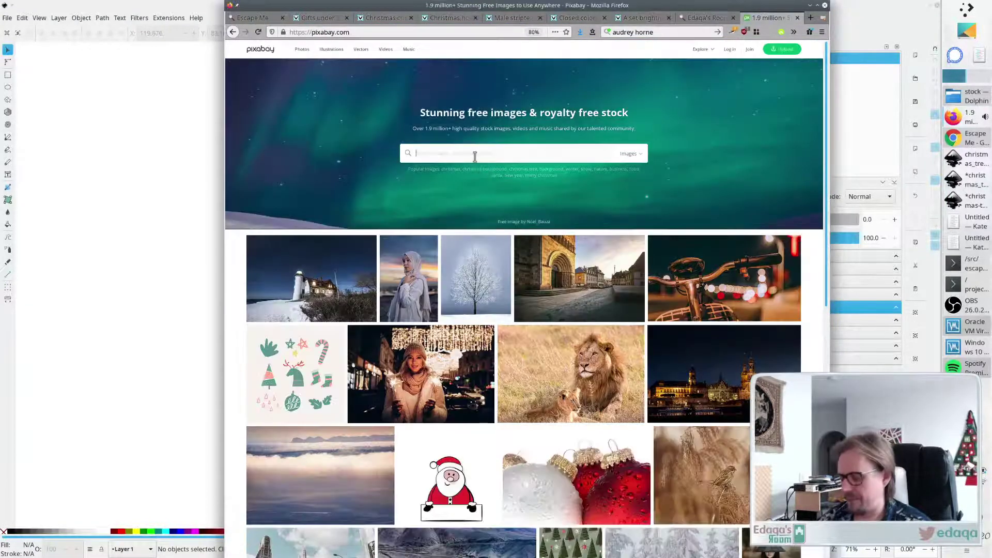
pyautogui.write('gifts')
pyautogui.press('Return')
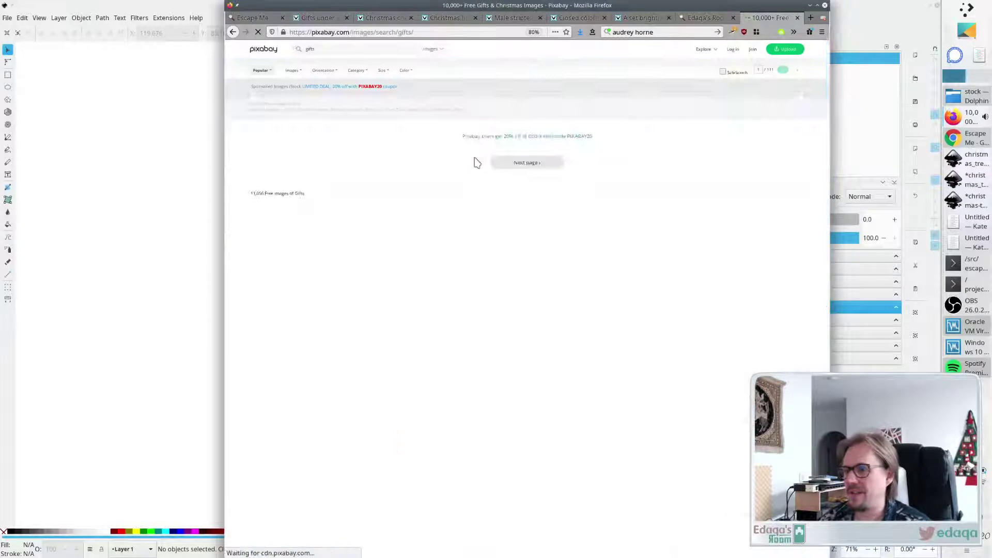
pyautogui.click(429, 49)
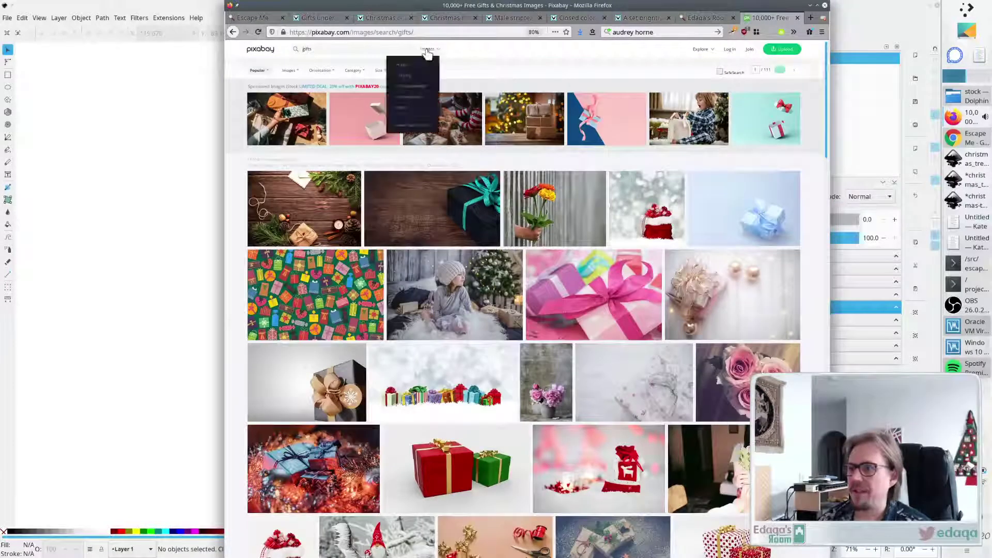
pyautogui.click(423, 89)
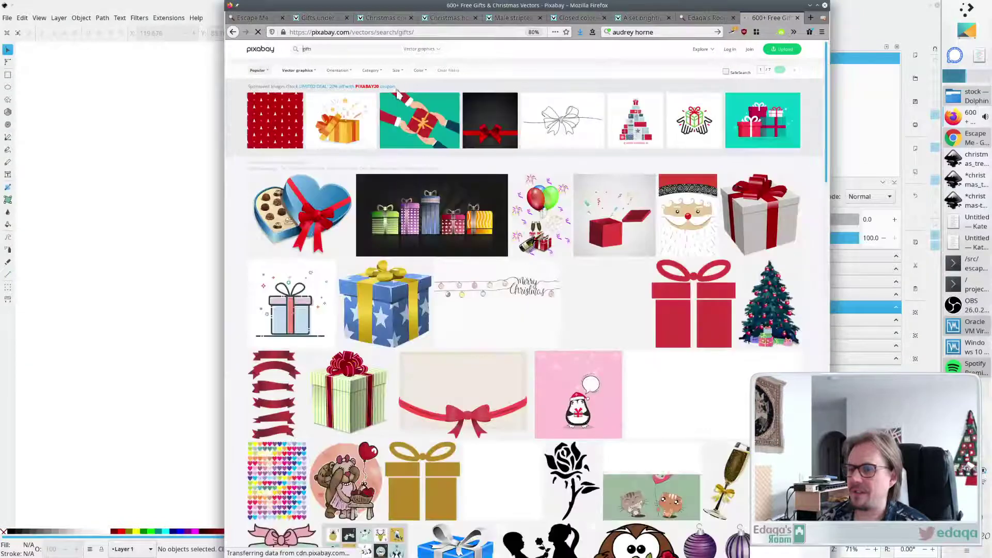
# Open openclipart.org in another new tab and search it for "christmas present".
pyautogui.click(809, 19)
pyautogui.write('openstreetmap.org/')
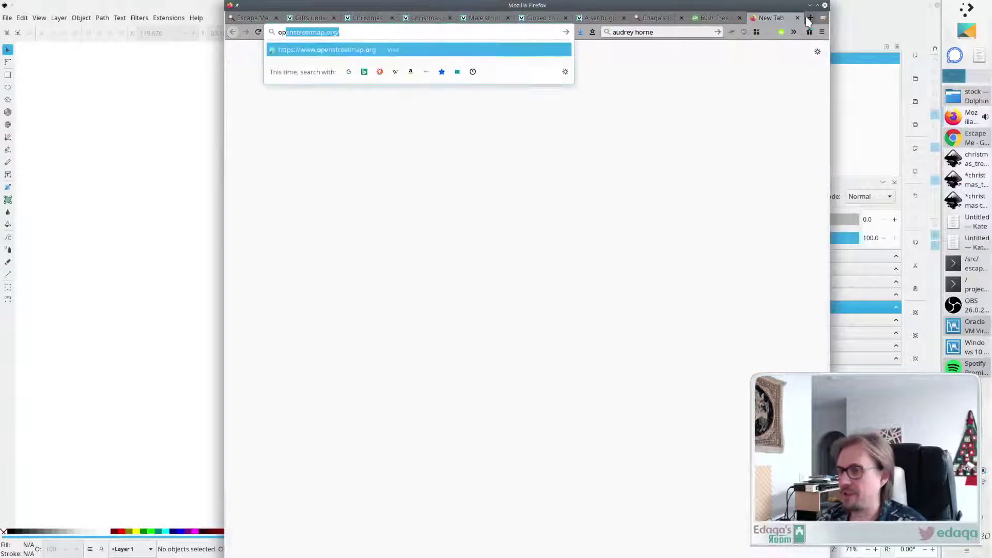
pyautogui.press('Down')
pyautogui.press('Return')
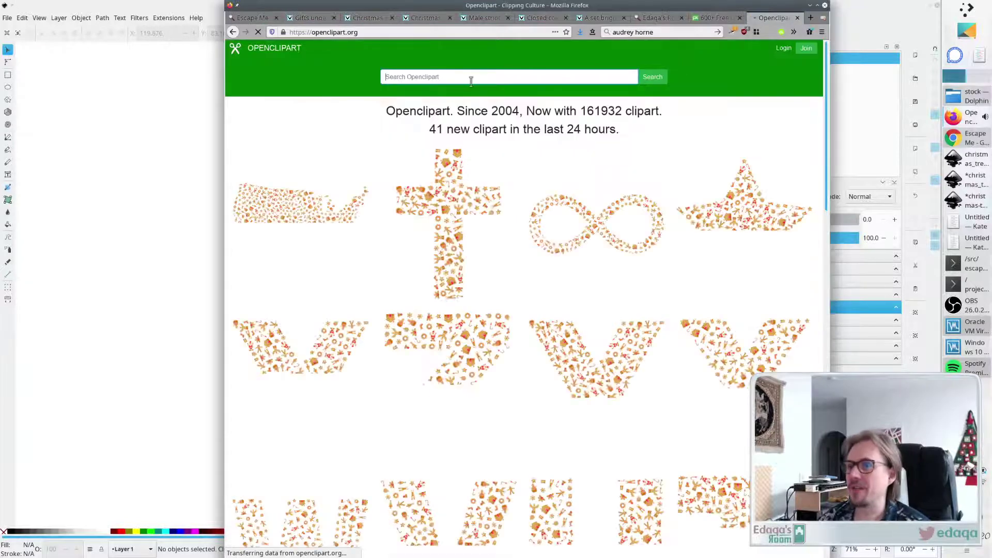
pyautogui.click(468, 78)
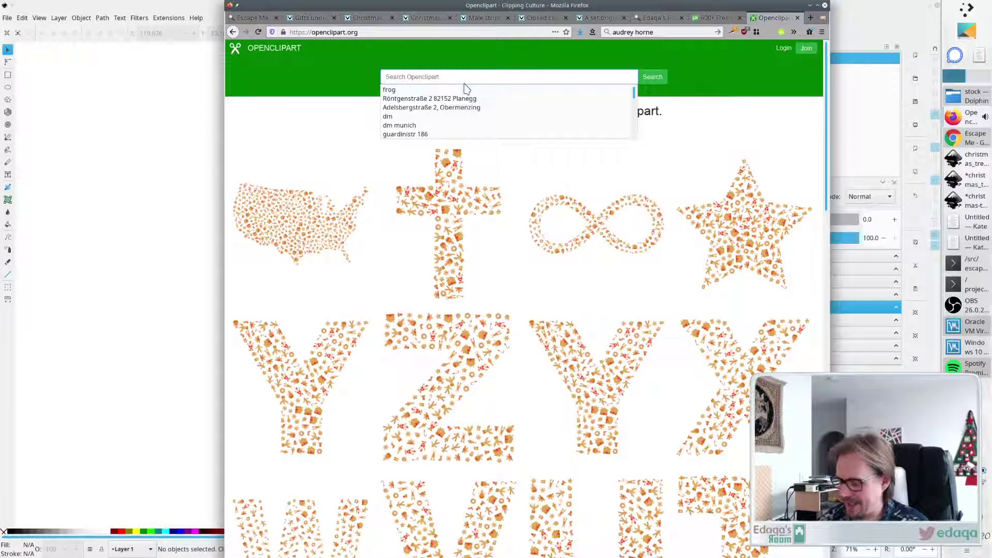
pyautogui.write('christma')
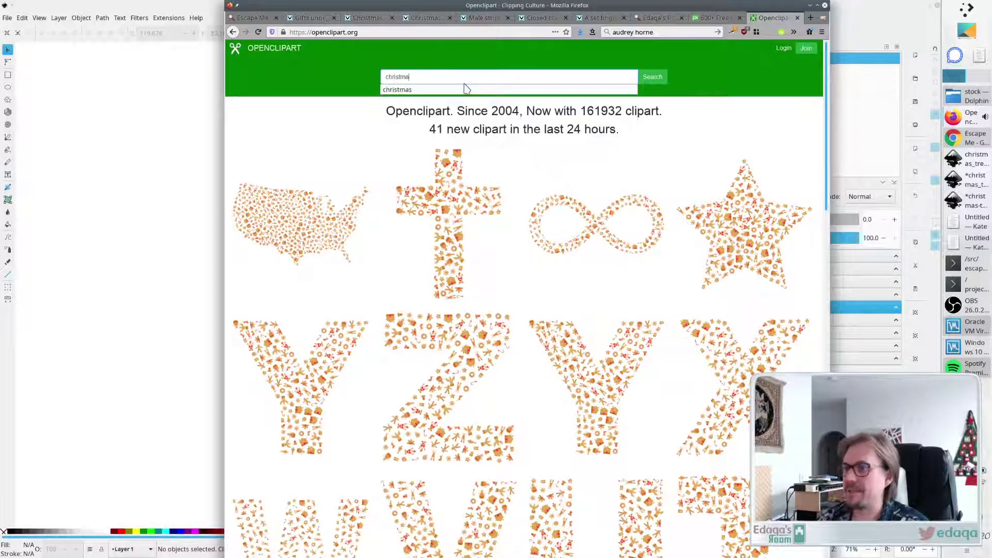
pyautogui.write('s present')
pyautogui.press('Return')
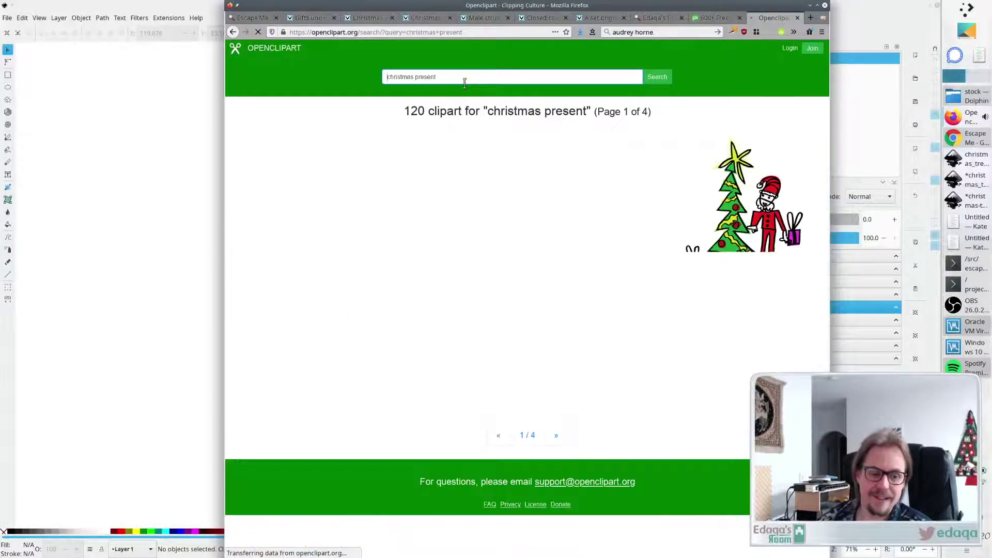
# Browse the first results page and open the red tree-patterned present and the purple present in separate background tabs.
pyautogui.scroll(-3, 439, 245)
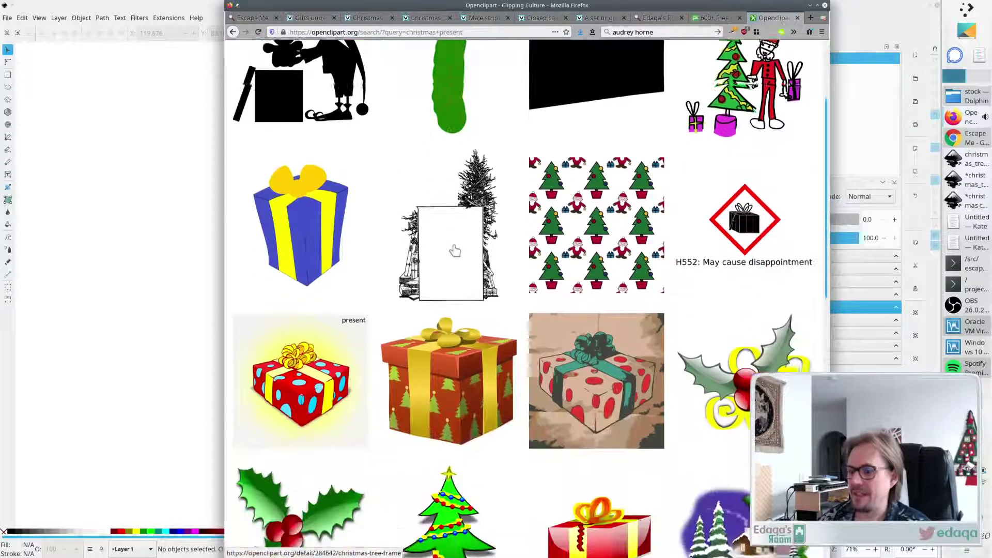
pyautogui.scroll(-4, 677, 395)
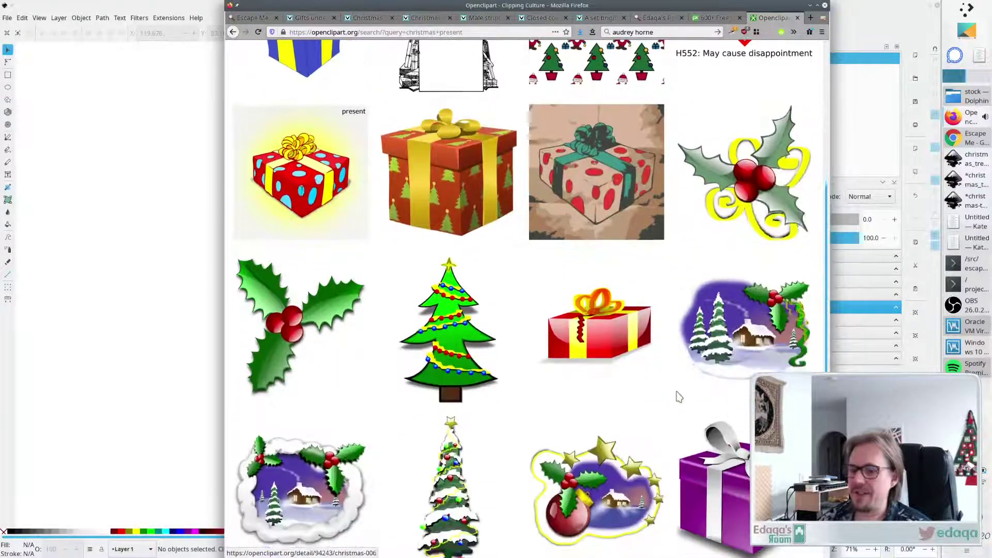
pyautogui.scroll(3, 672, 399)
pyautogui.middleClick(539, 337)
pyautogui.scroll(-4, 539, 334)
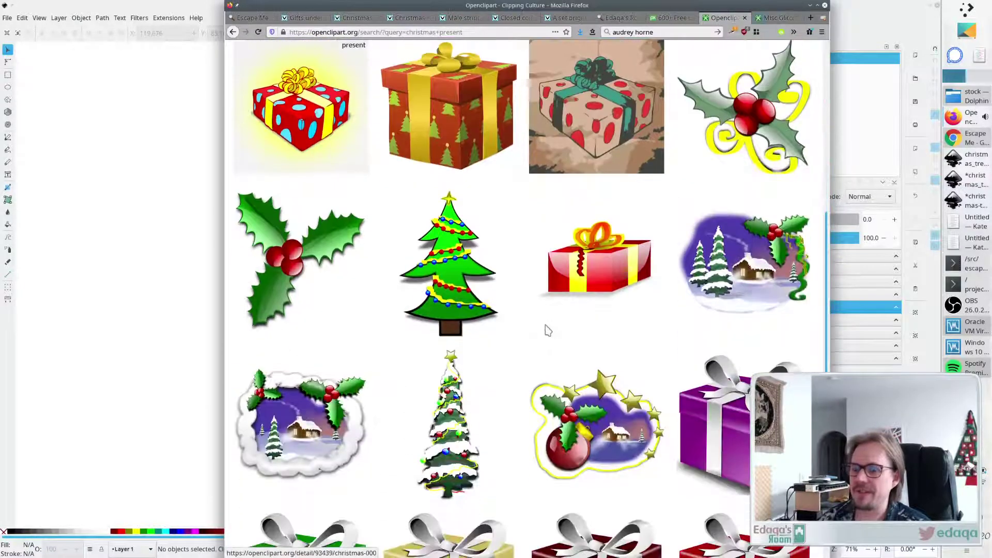
pyautogui.middleClick(738, 442)
pyautogui.scroll(-4, 645, 386)
pyautogui.scroll(-3, 644, 387)
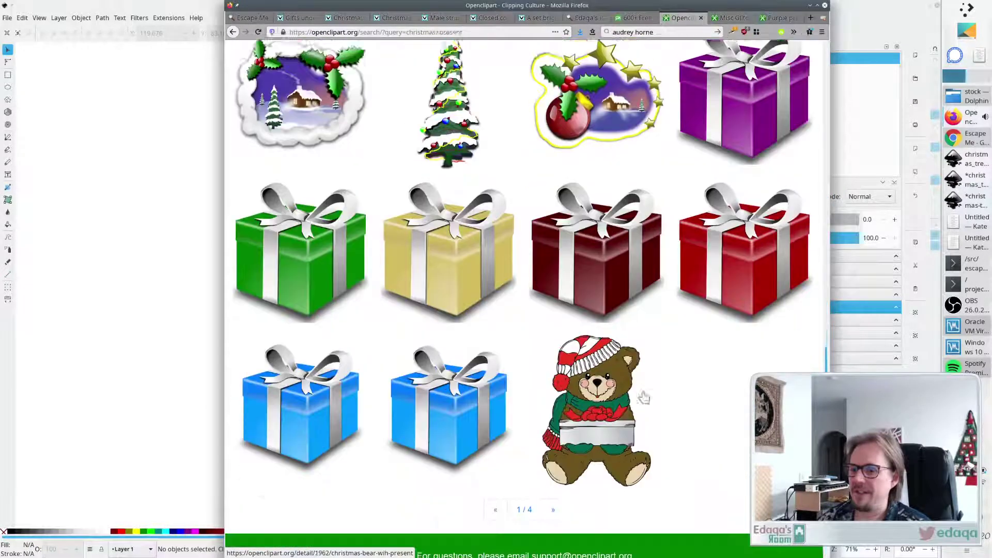
# Go to the second results page and compare the clipart style and the Misc Glitchmas Present with the tree card in Inkscape.
pyautogui.click(553, 475)
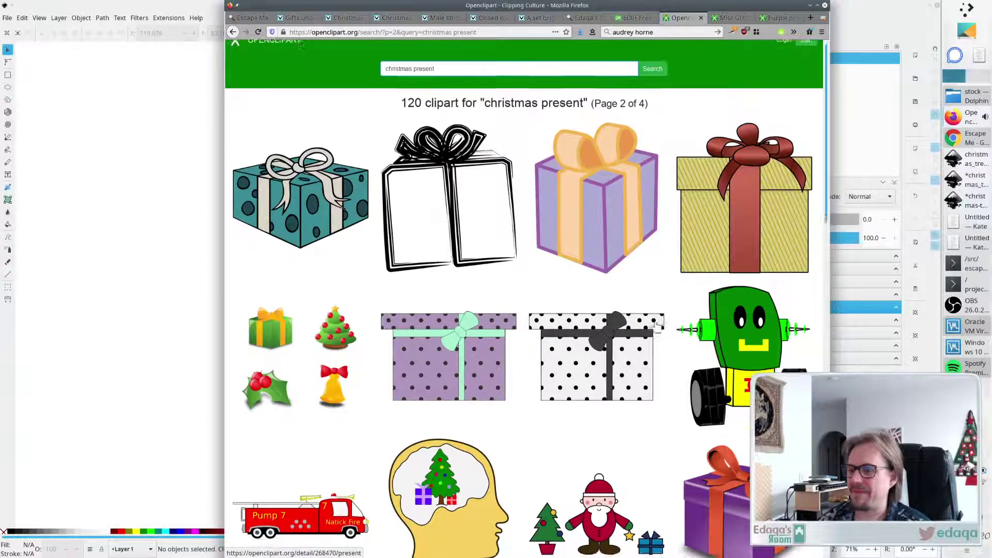
pyautogui.scroll(-4, 656, 325)
pyautogui.hotkey('alt', 'Tab')
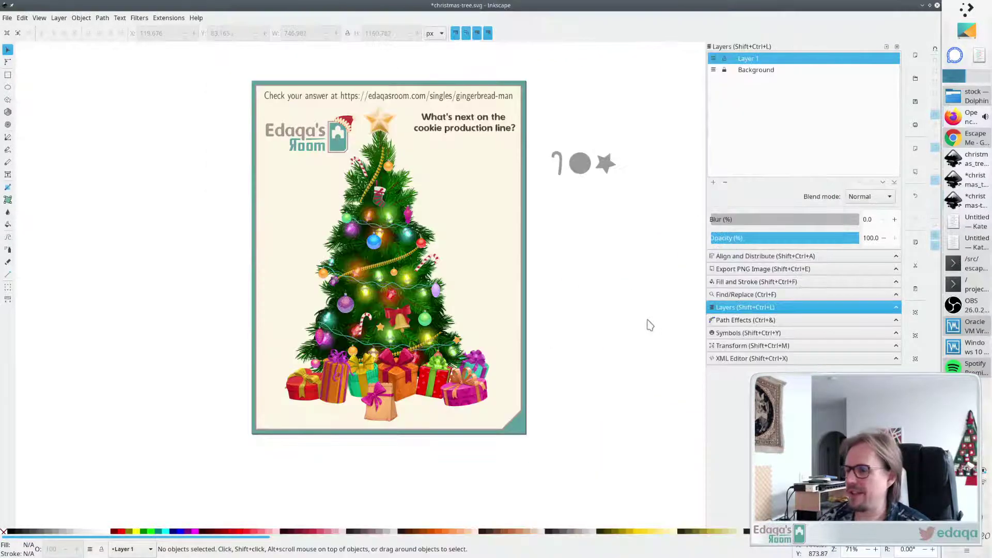
pyautogui.hotkey('alt', 'Tab')
pyautogui.click(729, 17)
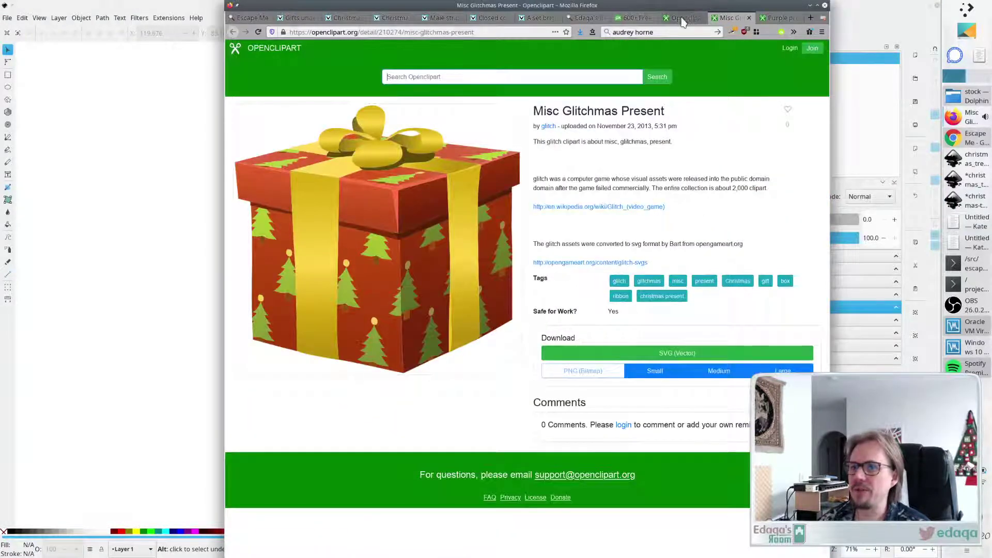
pyautogui.click(682, 20)
pyautogui.click(732, 20)
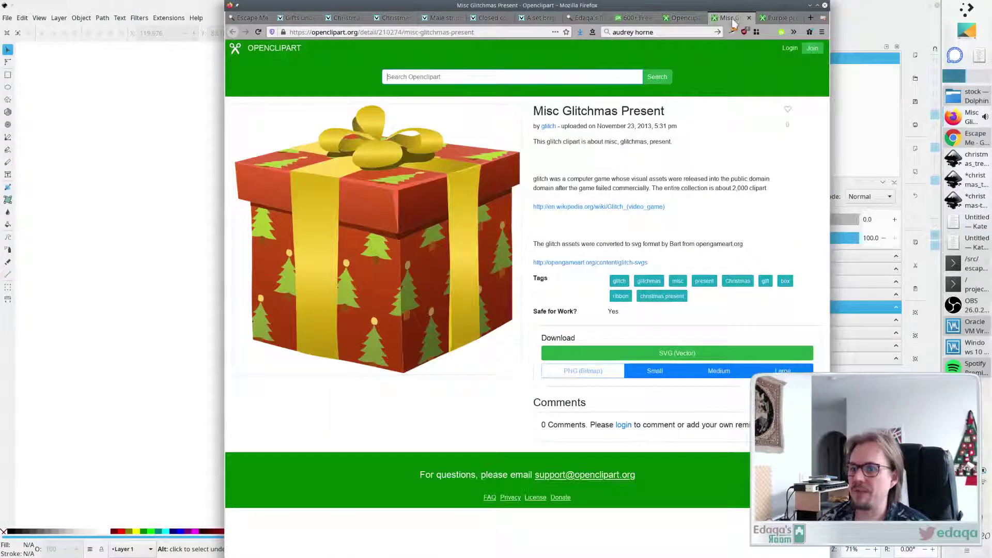
pyautogui.click(682, 19)
# Browse on to the fourth results page and open the striped gift with the dark red bow in a background tab.
pyautogui.scroll(-7, 656, 310)
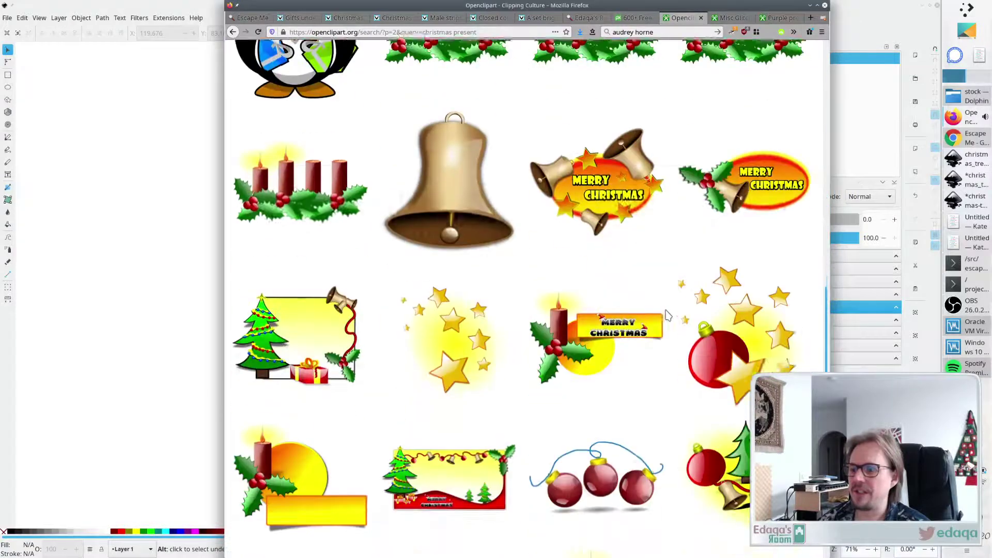
pyautogui.scroll(-5, 663, 315)
pyautogui.click(552, 478)
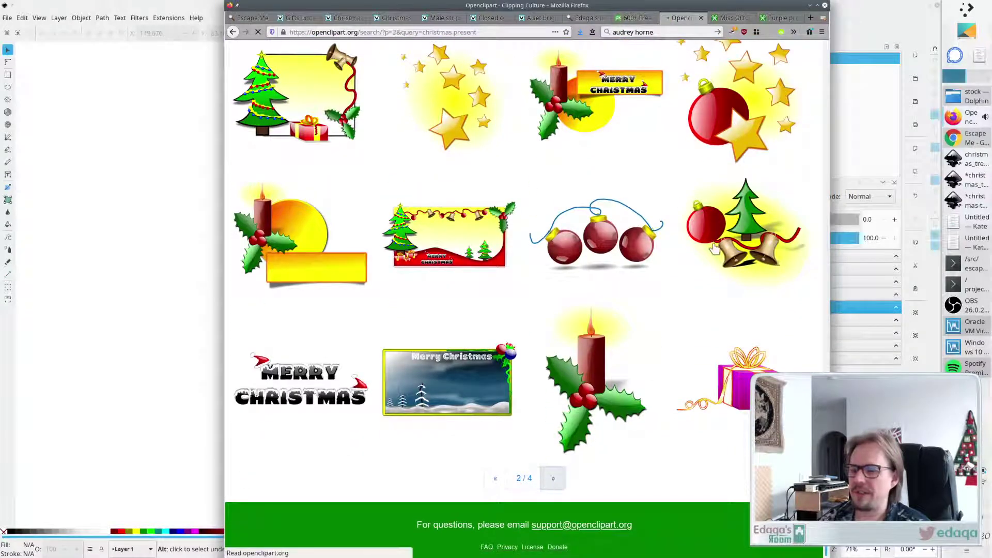
pyautogui.click(555, 474)
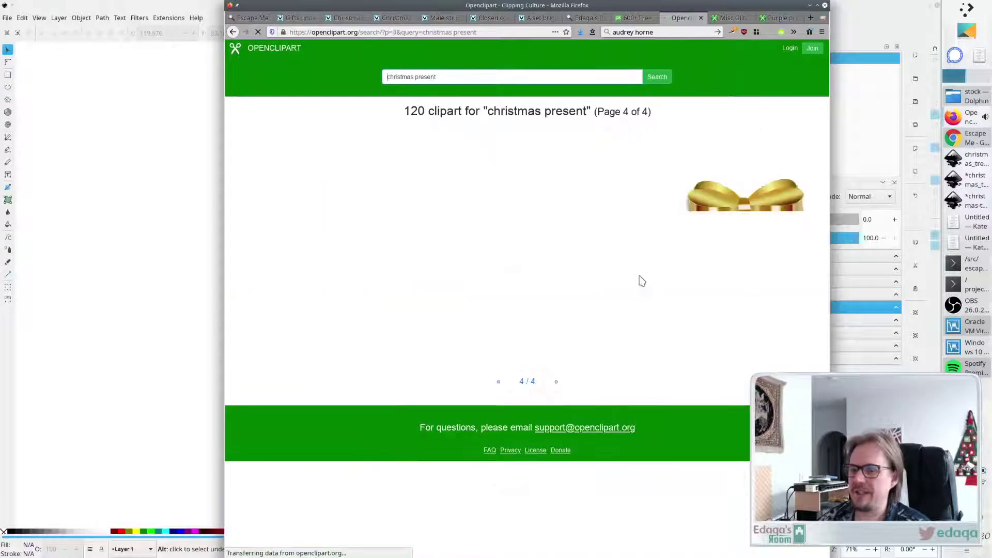
pyautogui.scroll(-10, 559, 232)
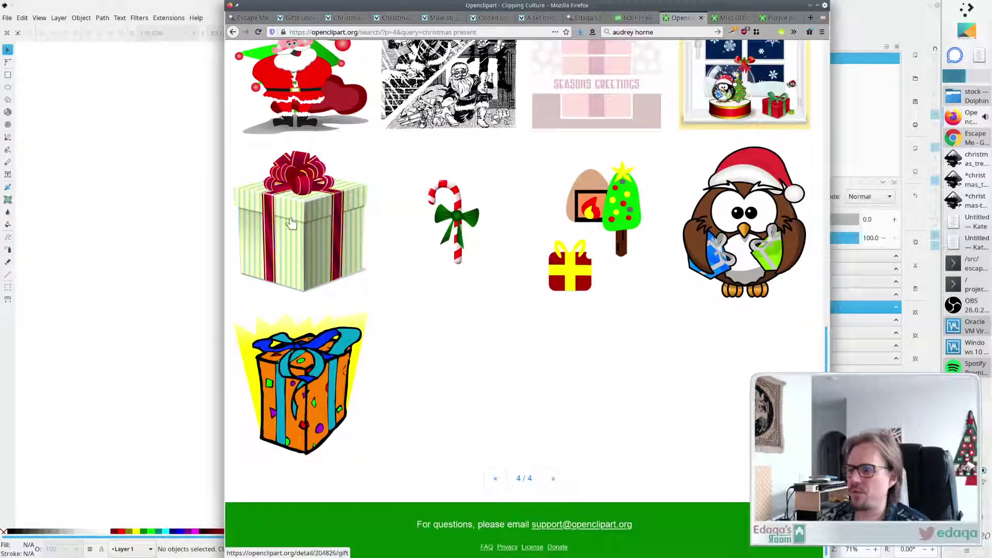
pyautogui.middleClick(291, 222)
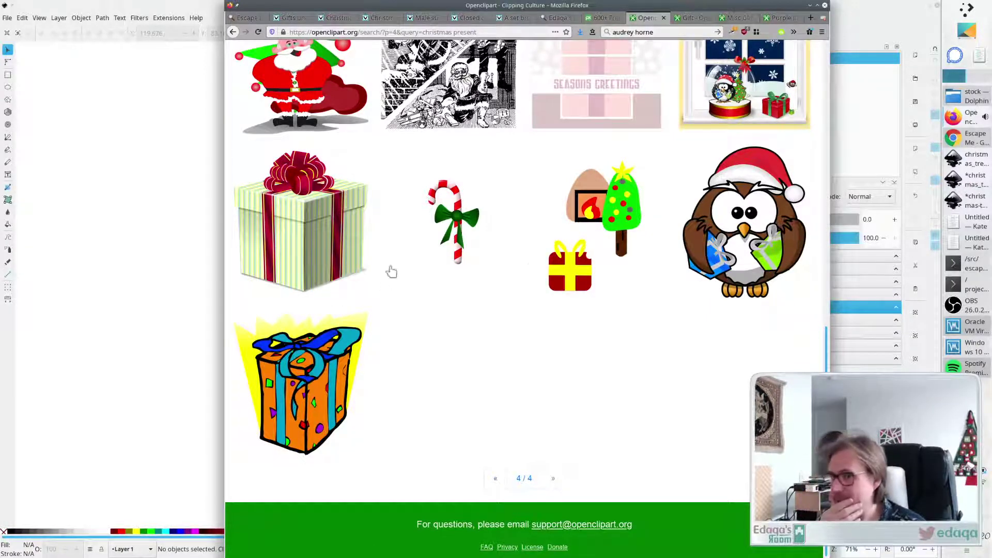
# Compare the three opened clipart pages: the striped gift, Misc Glitchmas Present and Purple present.
pyautogui.click(695, 17)
pyautogui.click(736, 18)
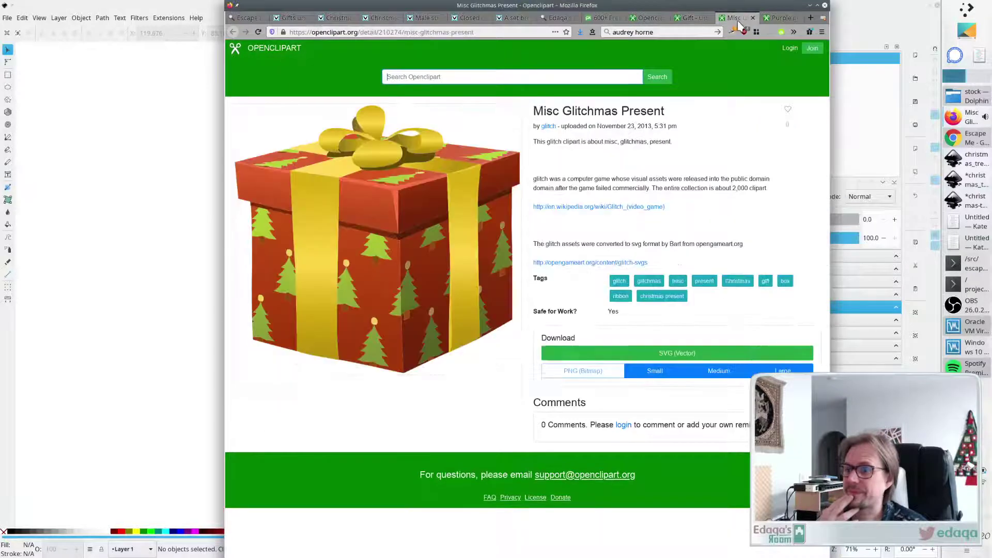
pyautogui.click(689, 18)
pyautogui.click(736, 18)
pyautogui.click(779, 18)
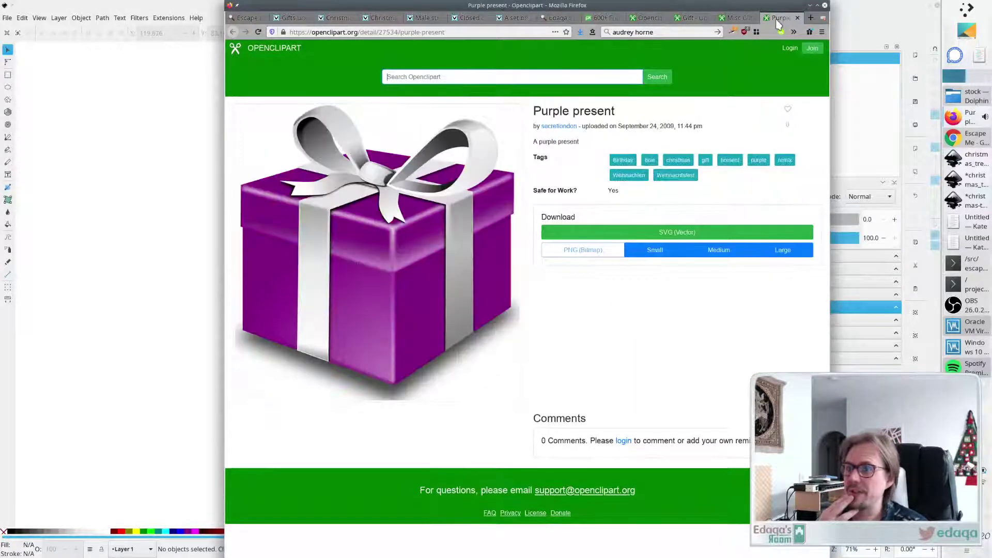
# Check the presents against the tree card in Inkscape, close the Purple present page in Firefox and review the two remaining candidates.
pyautogui.hotkey('alt', 'Tab')
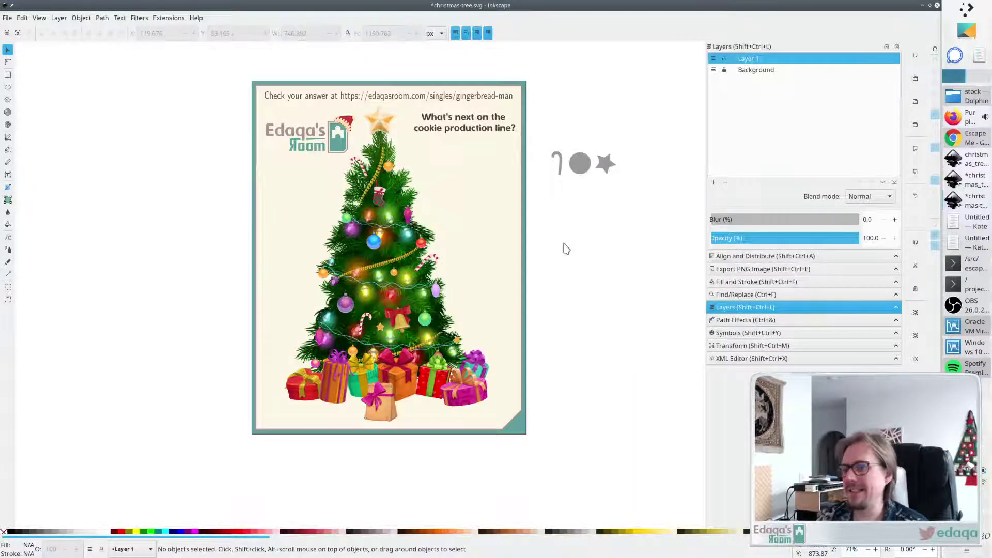
pyautogui.hotkey('alt', 'Tab')
pyautogui.hotkey('alt', 'Tab')
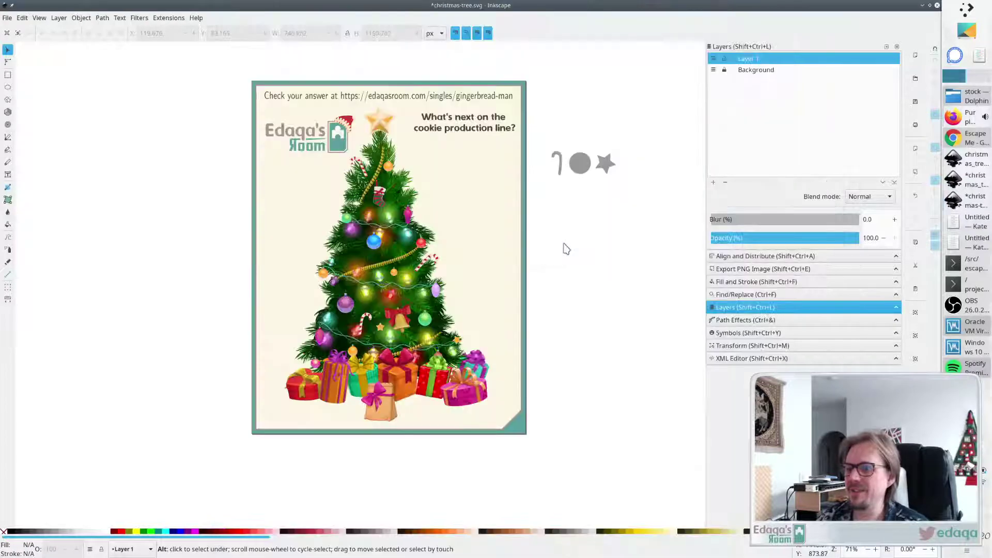
pyautogui.hotkey('alt', 'Tab')
pyautogui.click(796, 19)
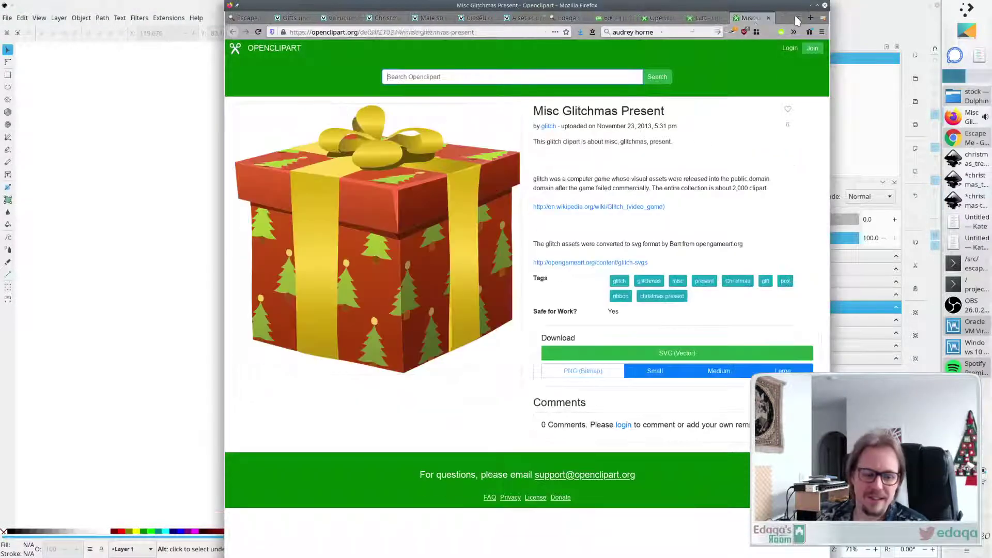
pyautogui.click(738, 18)
pyautogui.click(786, 19)
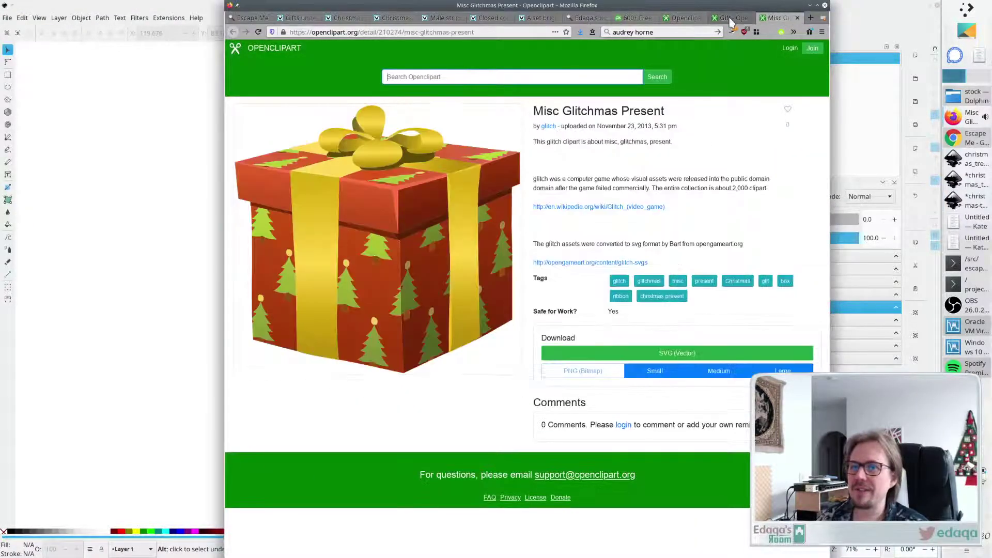
# Search Openclipart for just "present" and browse through the first results page to the second.
pyautogui.click(682, 20)
pyautogui.scroll(8, 680, 159)
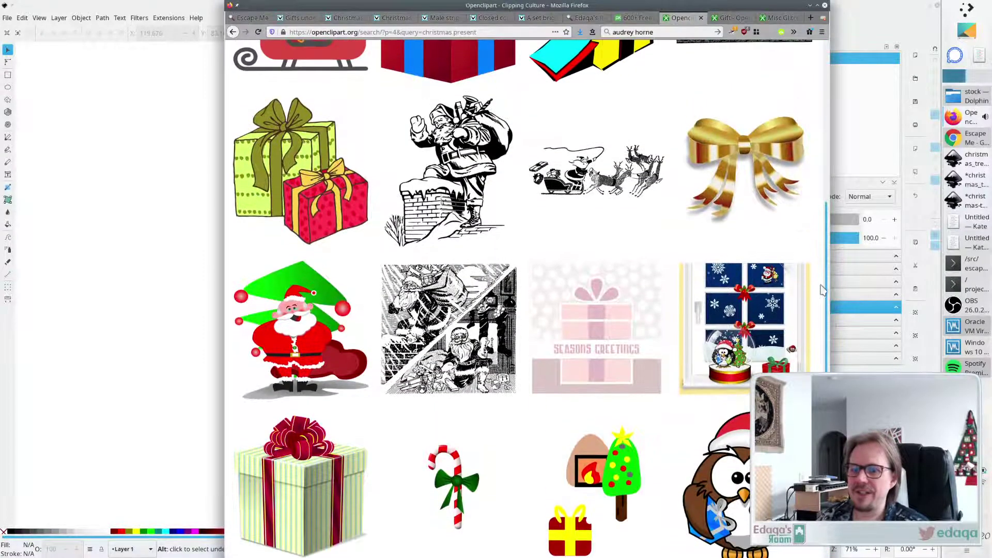
pyautogui.scroll(10, 828, 283)
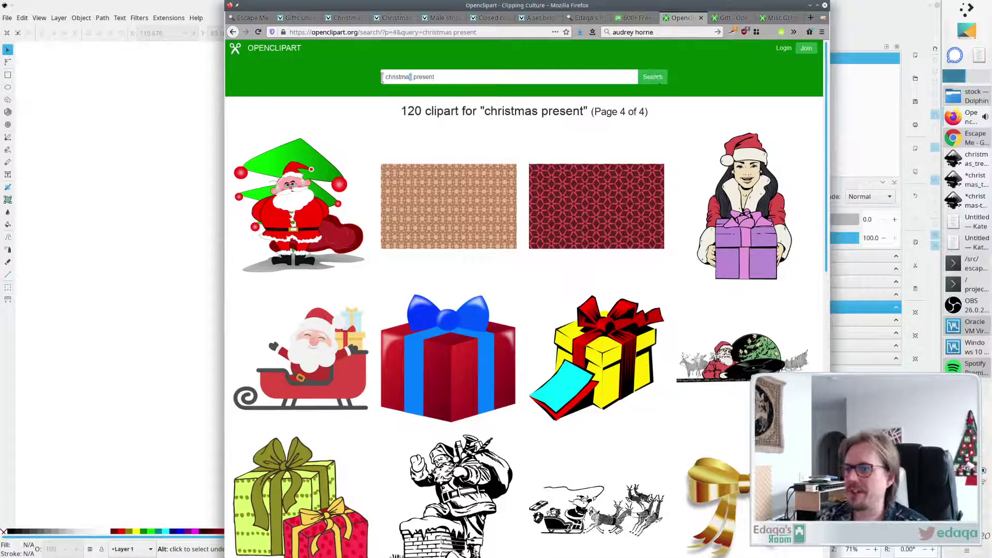
pyautogui.press('Return')
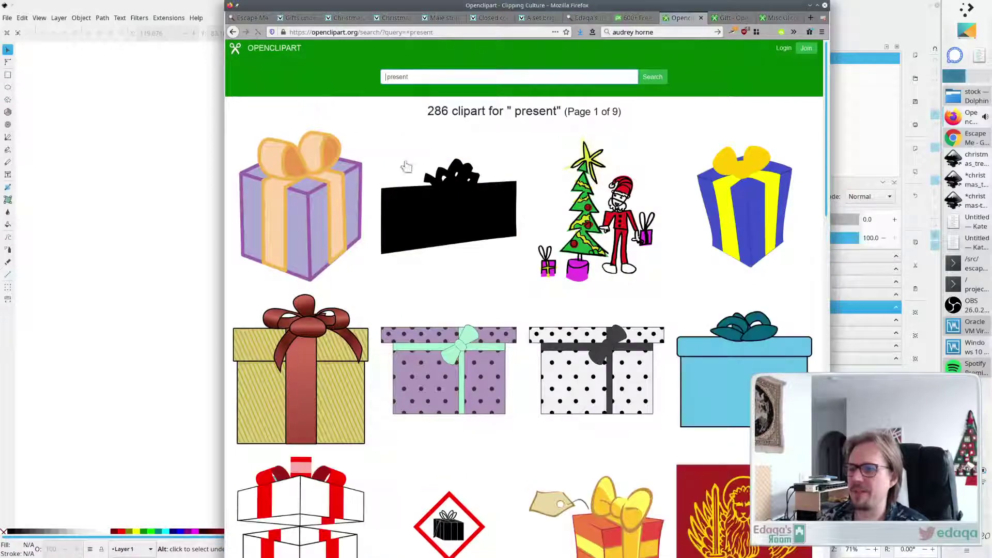
pyautogui.scroll(-12, 599, 237)
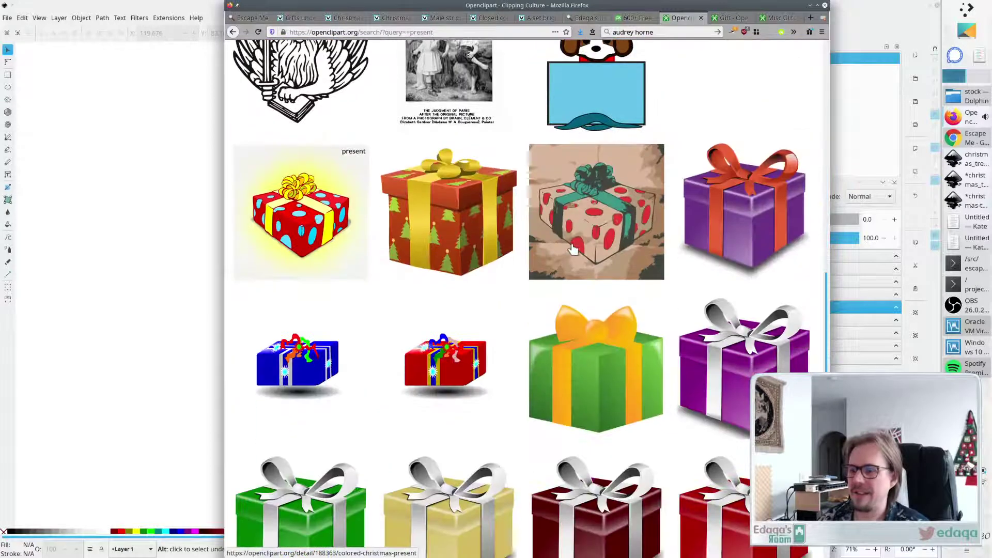
pyautogui.scroll(-6, 491, 406)
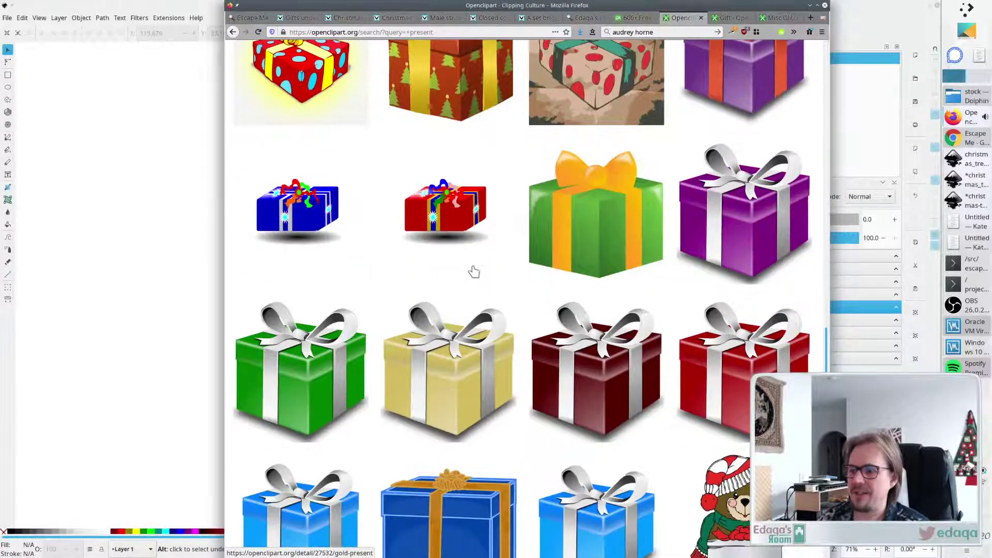
pyautogui.click(552, 480)
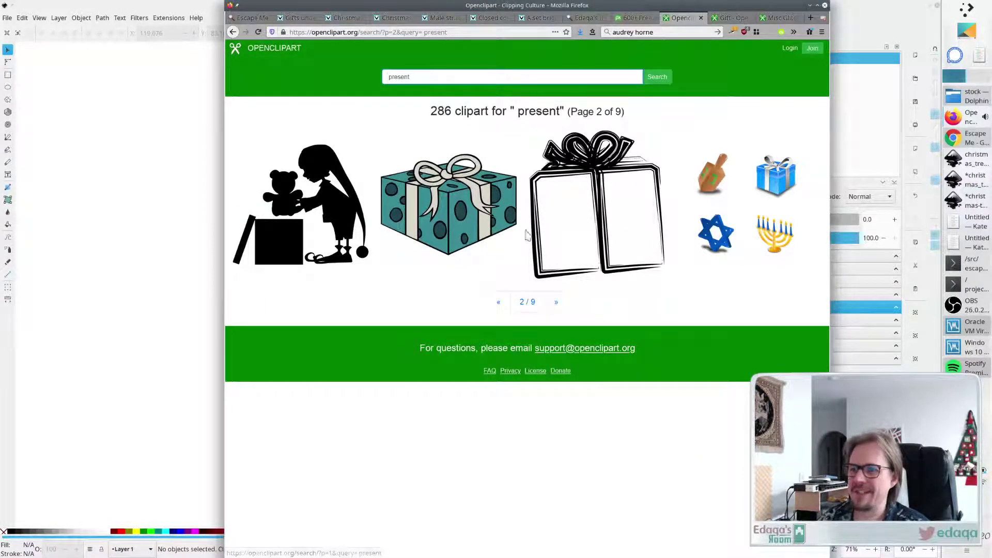
# Look through the third and fourth pages of the "present" results for suitable gift clipart.
pyautogui.click(556, 304)
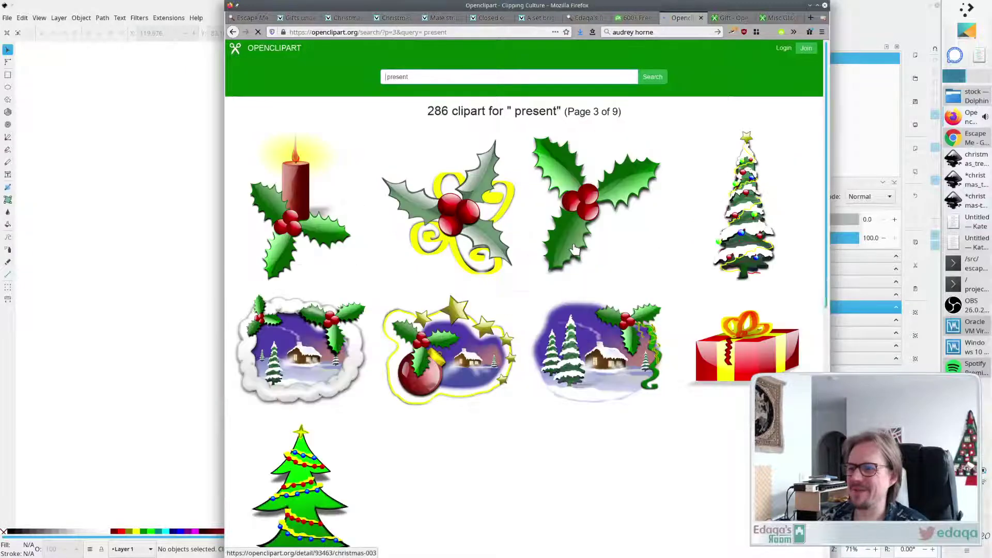
pyautogui.scroll(-8, 276, 292)
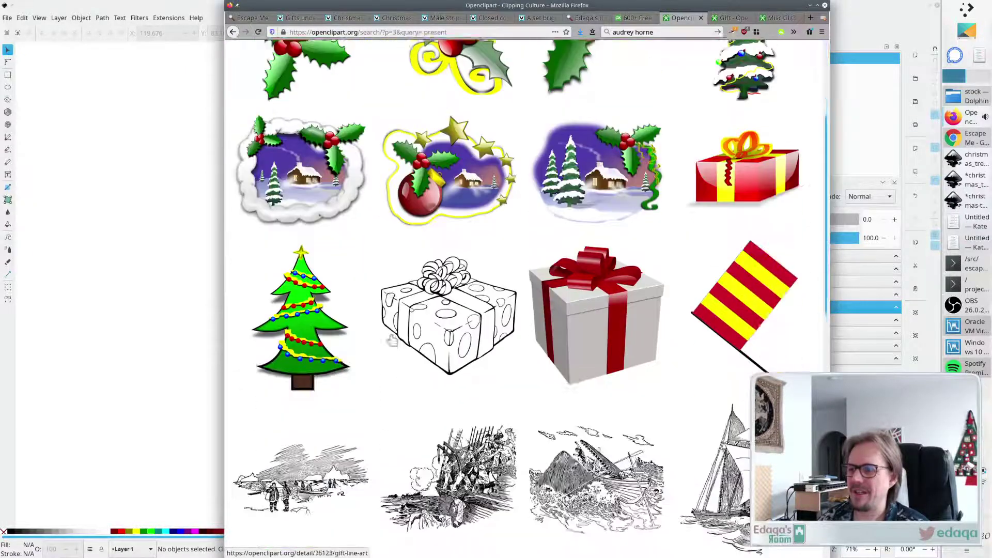
pyautogui.scroll(-6, 441, 327)
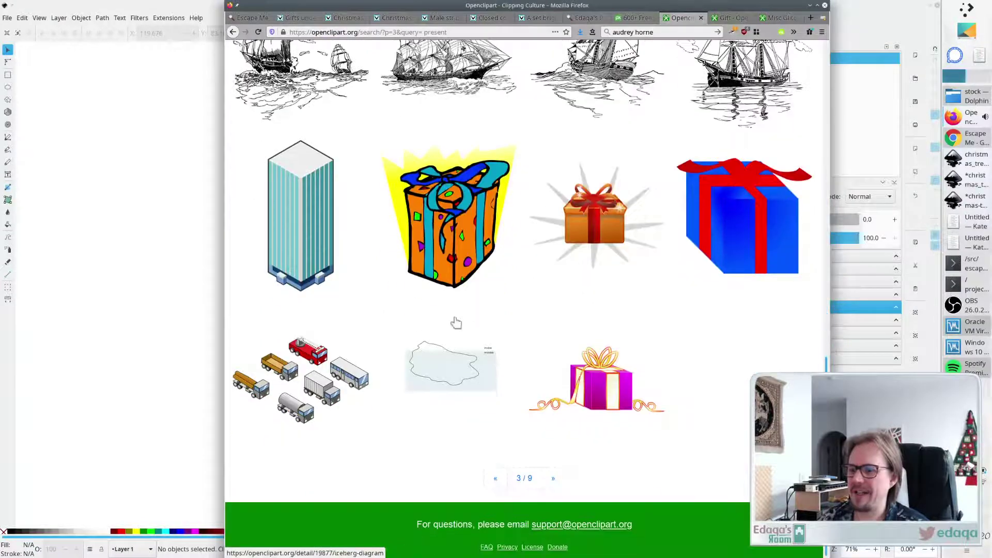
pyautogui.click(557, 478)
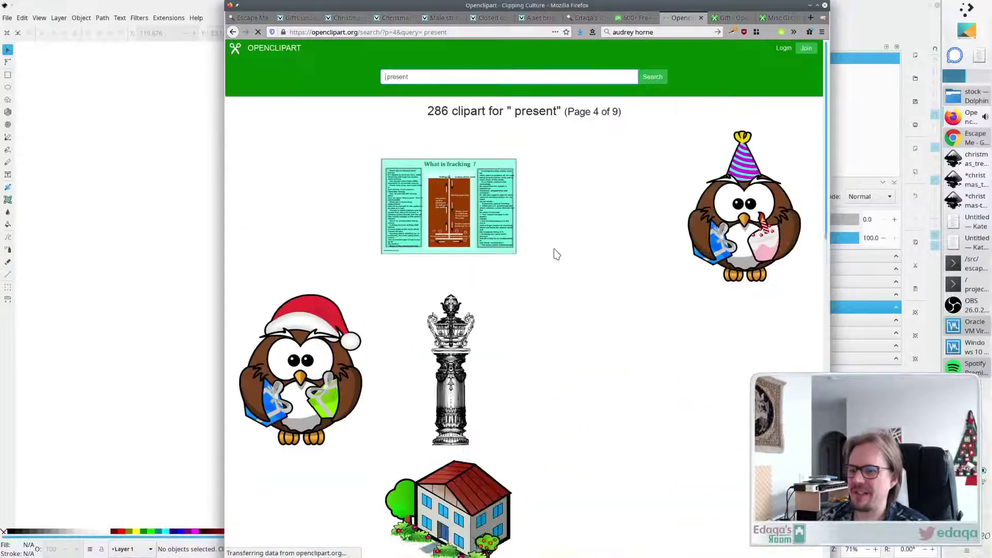
pyautogui.scroll(-7, 439, 330)
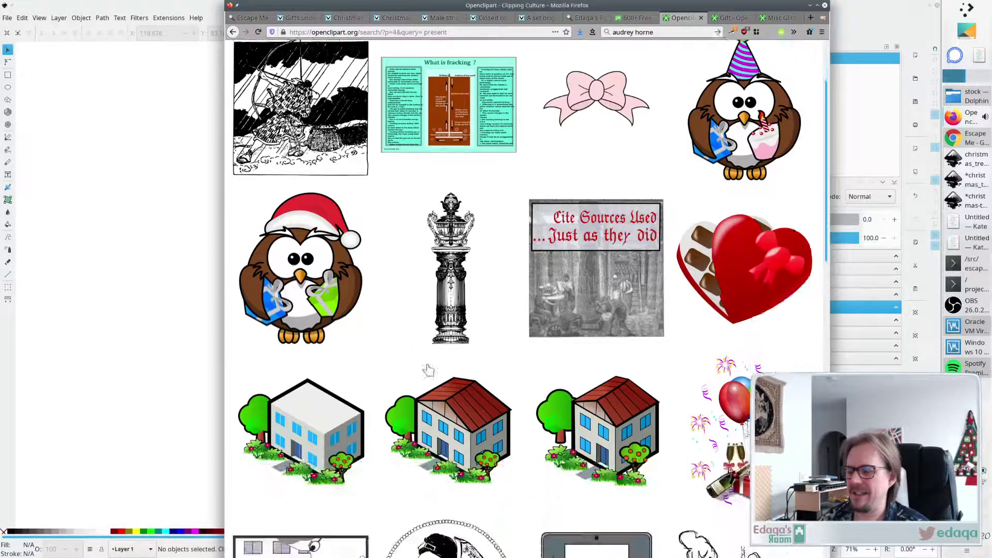
pyautogui.scroll(2, 285, 106)
pyautogui.scroll(-8, 285, 106)
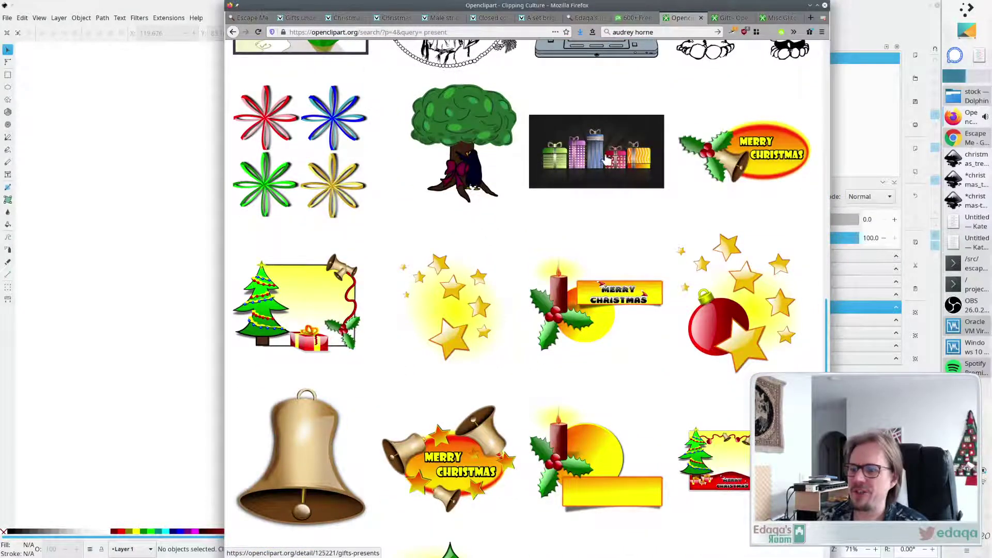
pyautogui.scroll(-4, 589, 181)
# Browse on through the fifth and sixth results pages and open the blue starred gift with the yellow ribbon in a background tab.
pyautogui.click(554, 477)
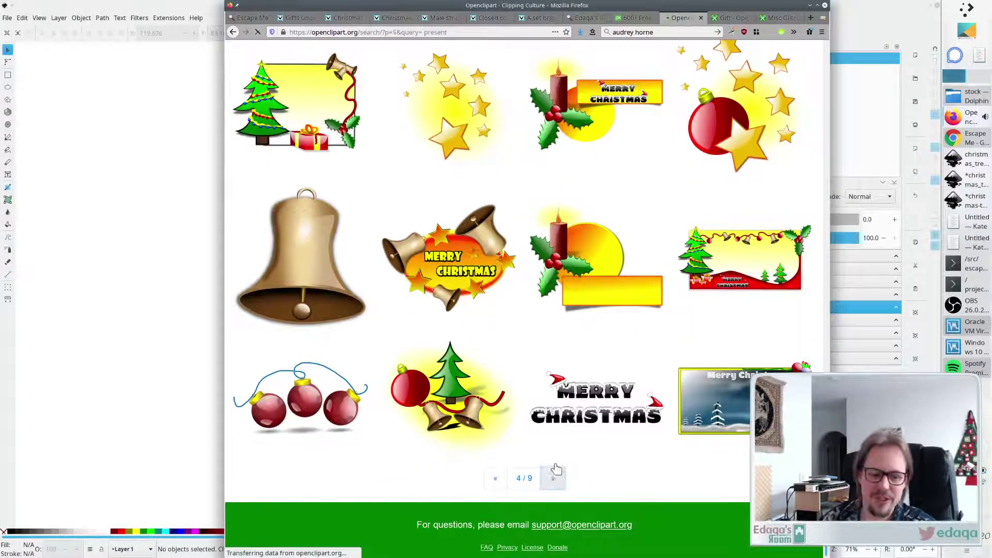
pyautogui.scroll(-7, 469, 240)
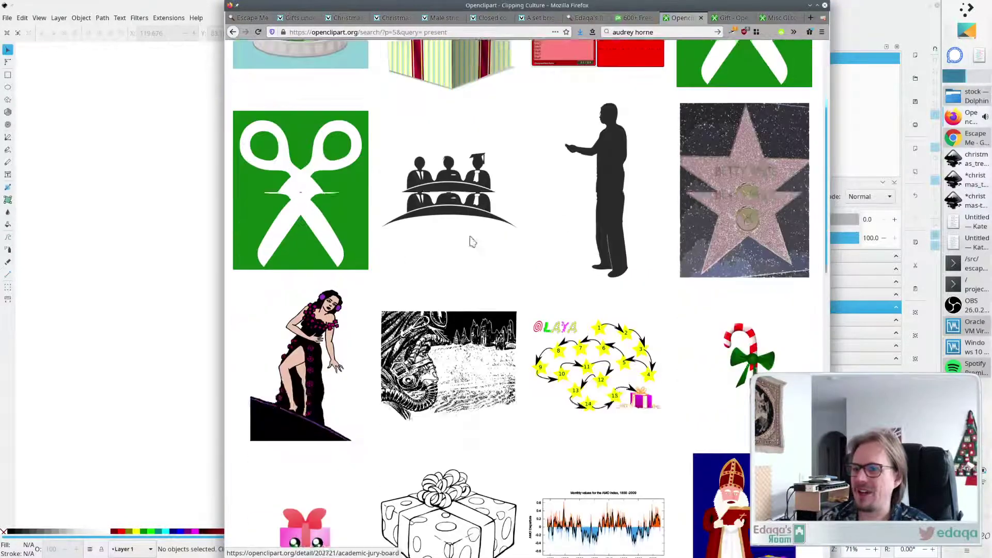
pyautogui.scroll(7, 464, 243)
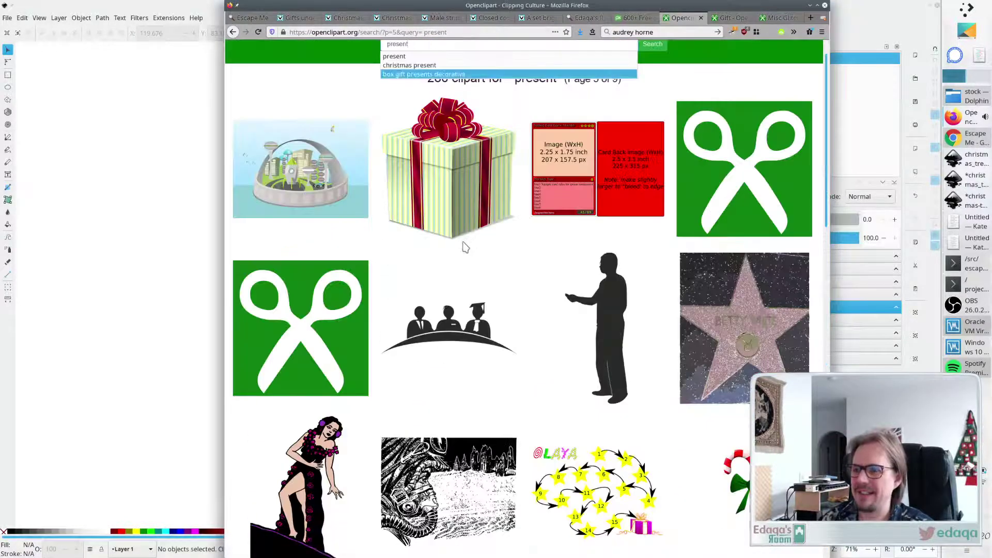
pyautogui.click(290, 59)
pyautogui.scroll(-15, 282, 83)
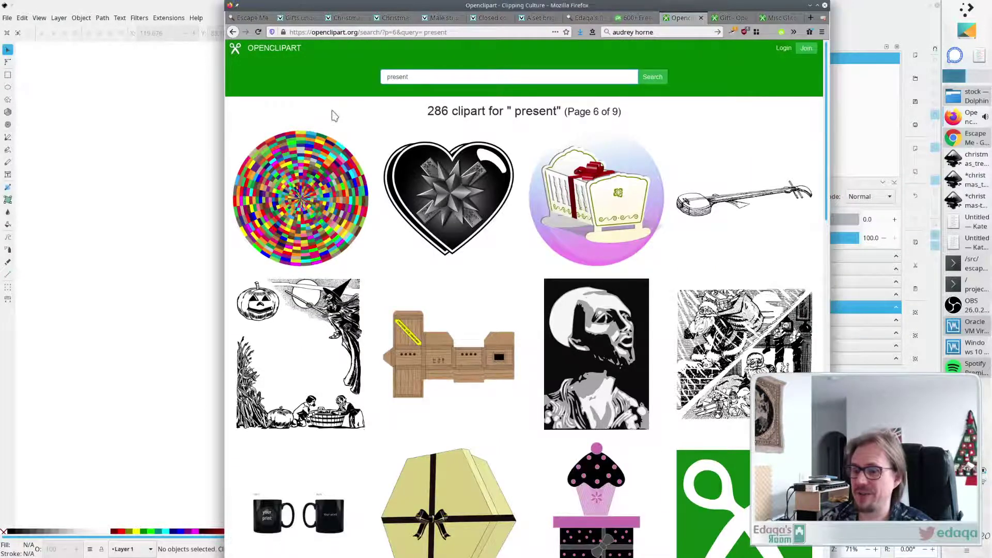
pyautogui.scroll(-15, 333, 114)
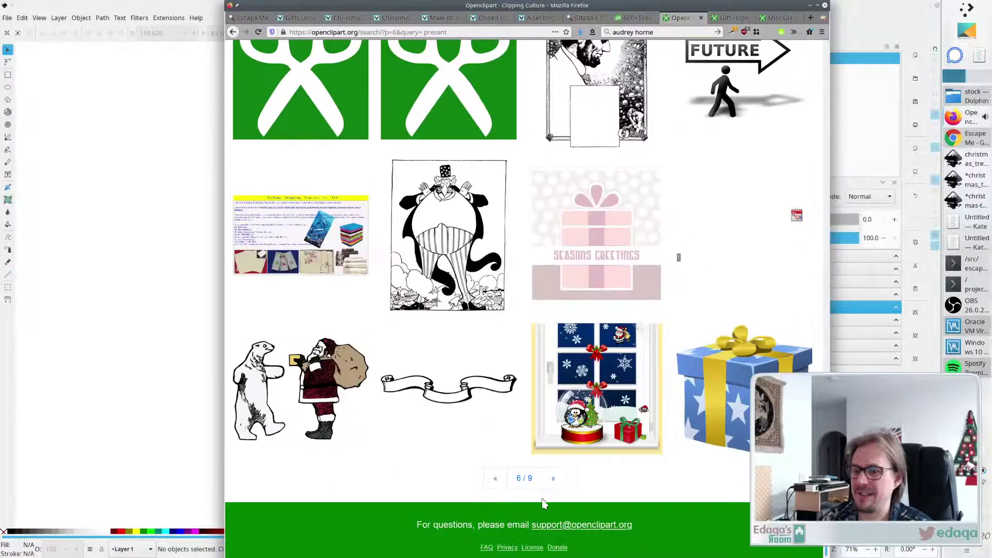
pyautogui.rightClick(725, 392)
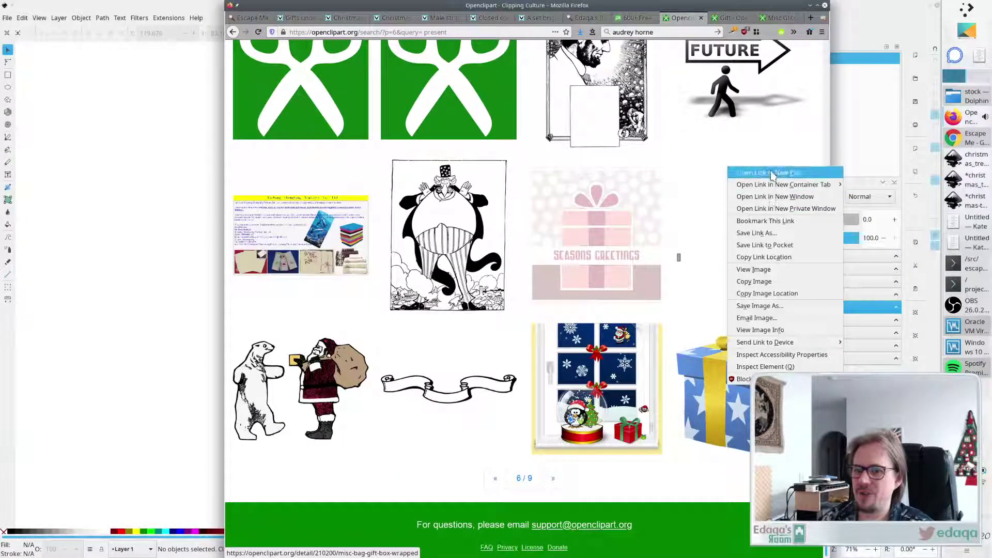
pyautogui.click(749, 173)
# Look through the seventh and eighth pages of the "present" results for more gift clipart.
pyautogui.click(553, 482)
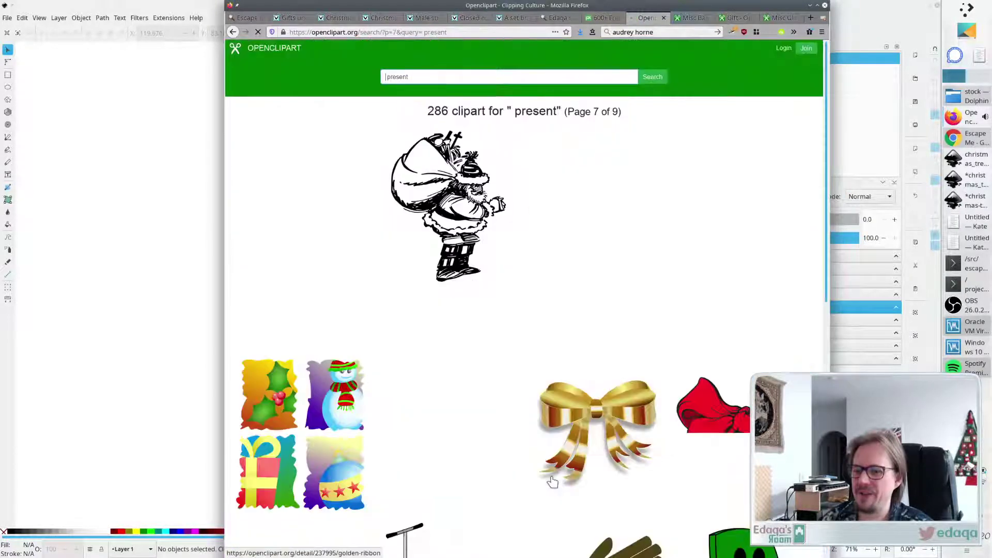
pyautogui.scroll(-5, 540, 321)
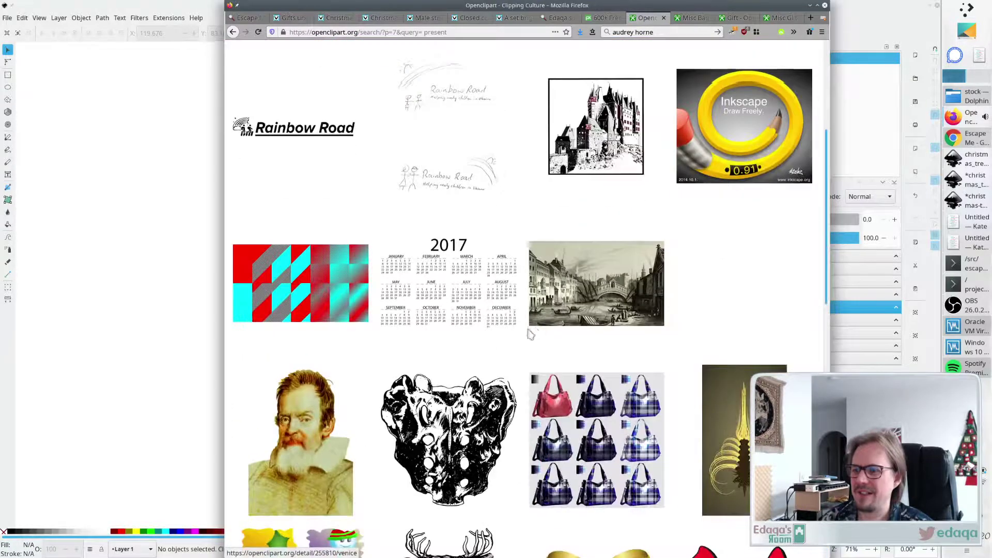
pyautogui.scroll(-9, 527, 333)
pyautogui.scroll(-4, 514, 332)
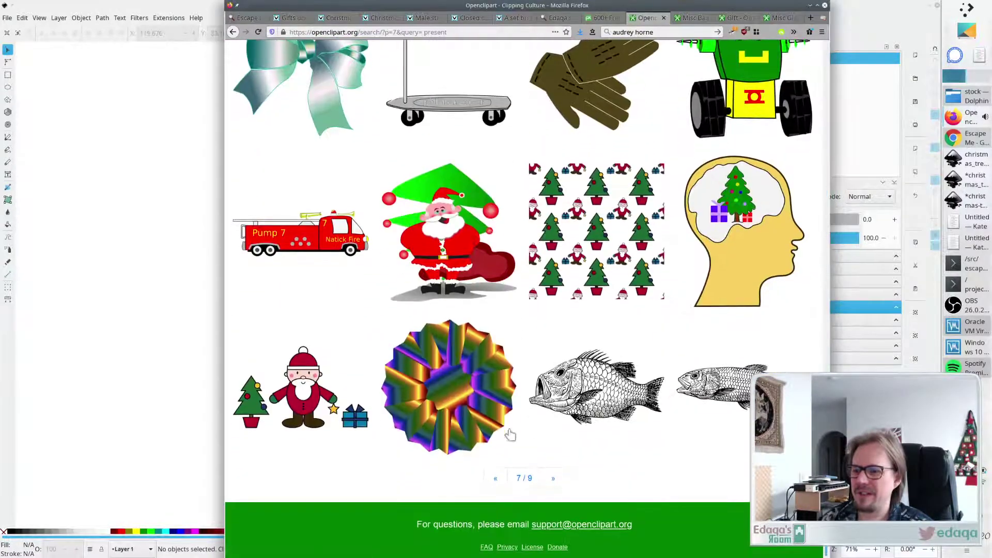
pyautogui.click(548, 479)
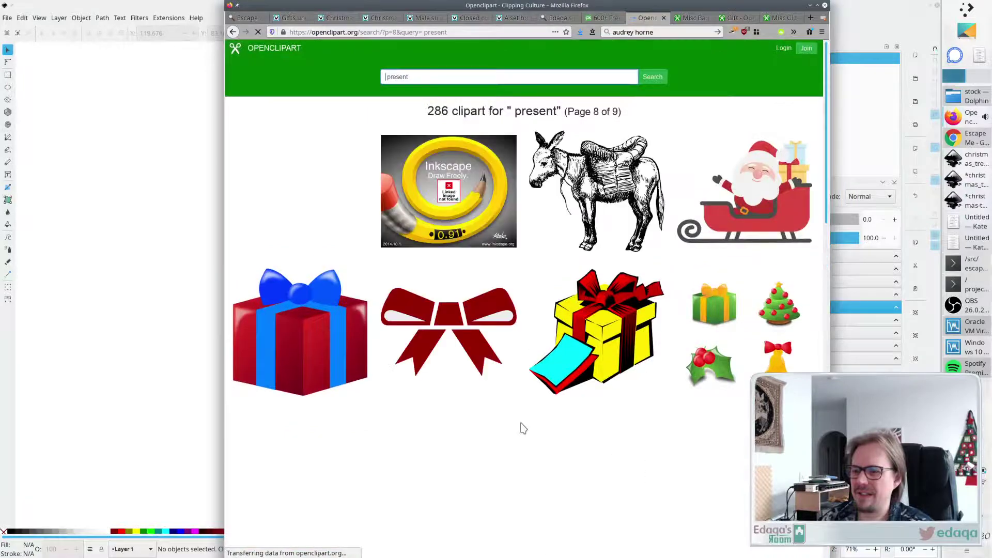
pyautogui.scroll(-8, 526, 421)
pyautogui.scroll(2, 698, 98)
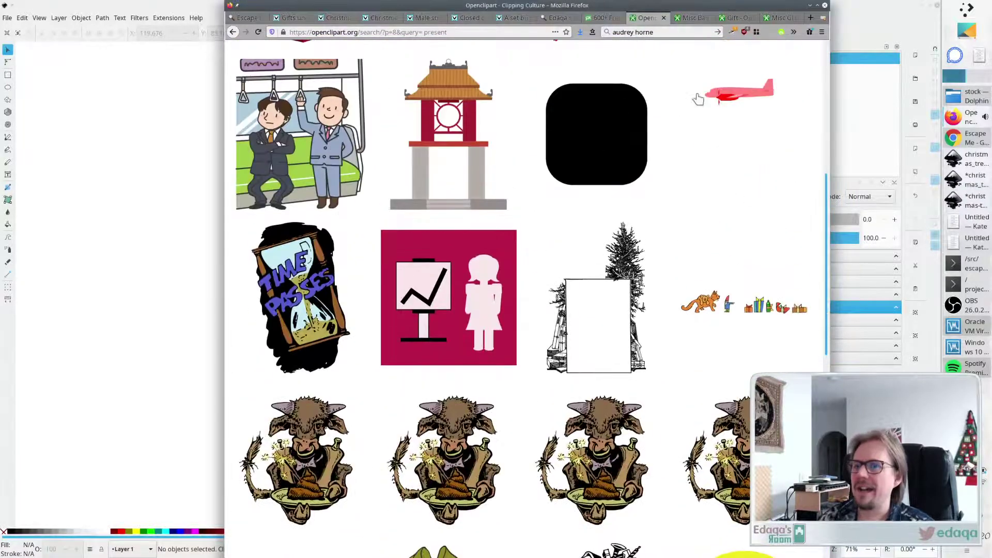
# Go to the VectorStock website and search it for "christmas presents".
pyautogui.hotkey('ctrl', 'l')
pyautogui.write('vec')
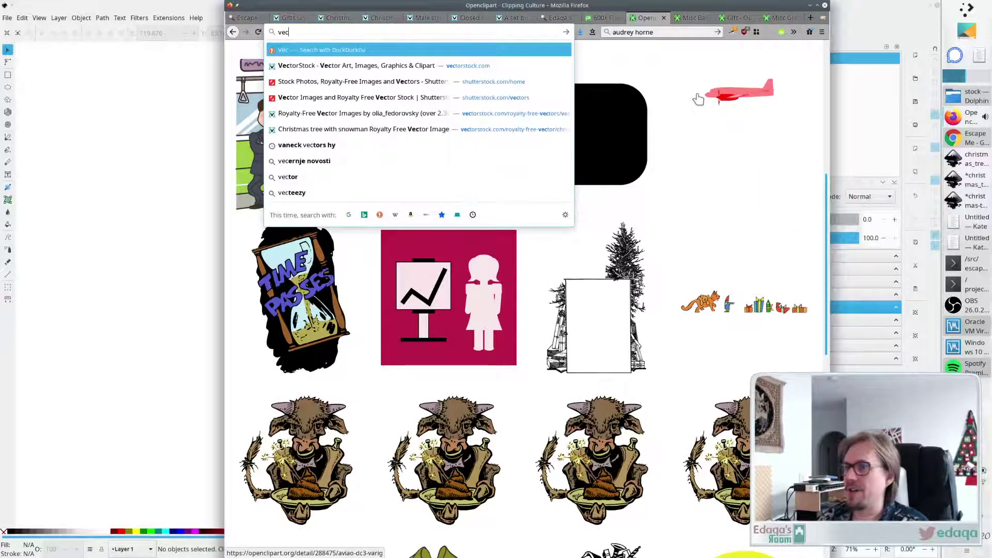
pyautogui.press('Down')
pyautogui.press('Return')
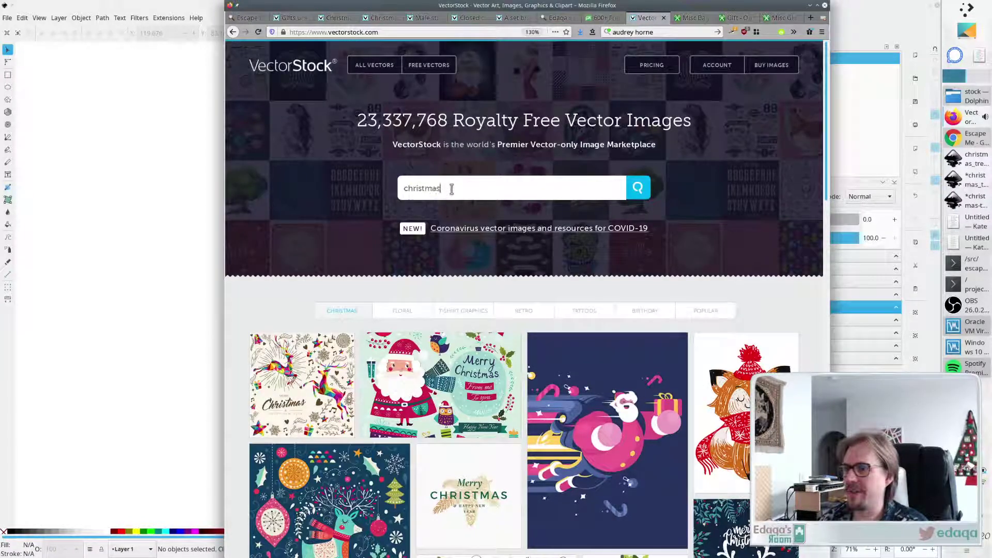
pyautogui.write('christmas presents')
pyautogui.press('Return')
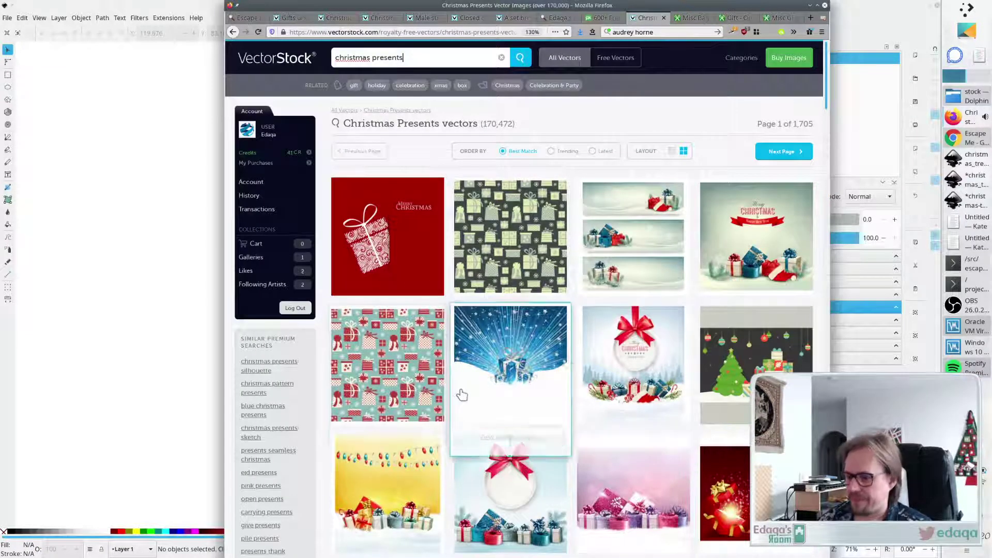
# Browse the upper part of the VectorStock results for presents, checking them against the tree card in Inkscape.
pyautogui.scroll(-5, 594, 353)
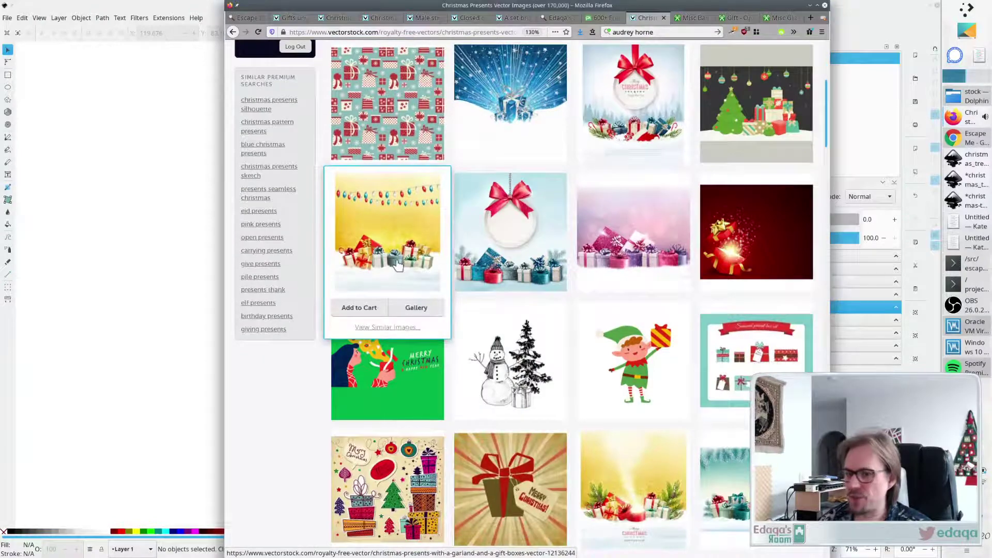
pyautogui.hotkey('alt', 'Tab')
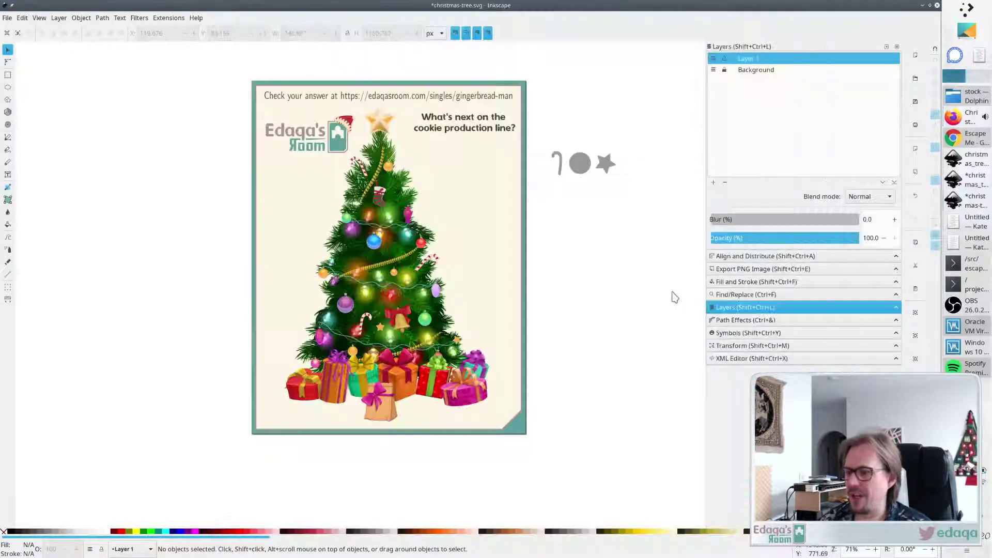
pyautogui.hotkey('alt', 'Tab')
pyautogui.scroll(-5, 660, 294)
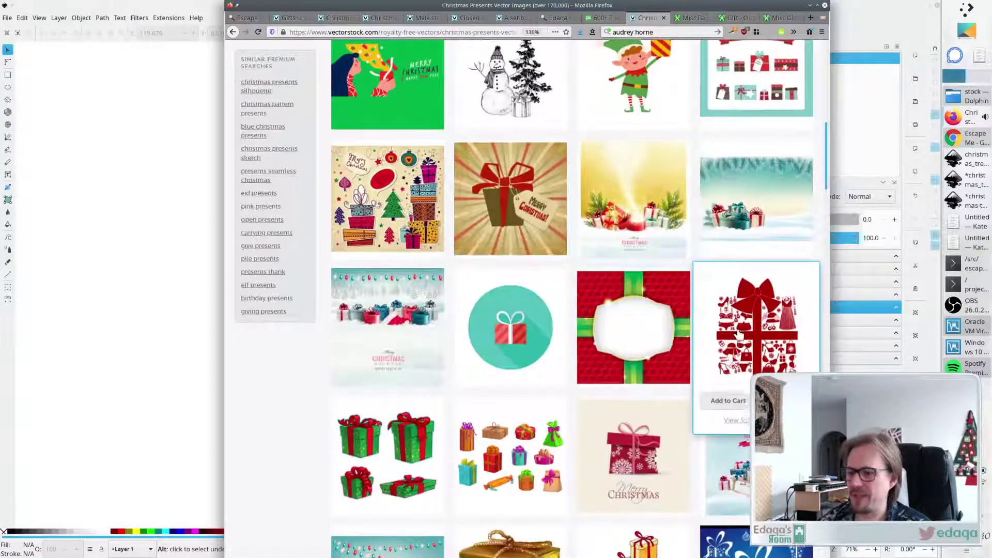
pyautogui.scroll(-5, 553, 328)
pyautogui.scroll(-5, 553, 328)
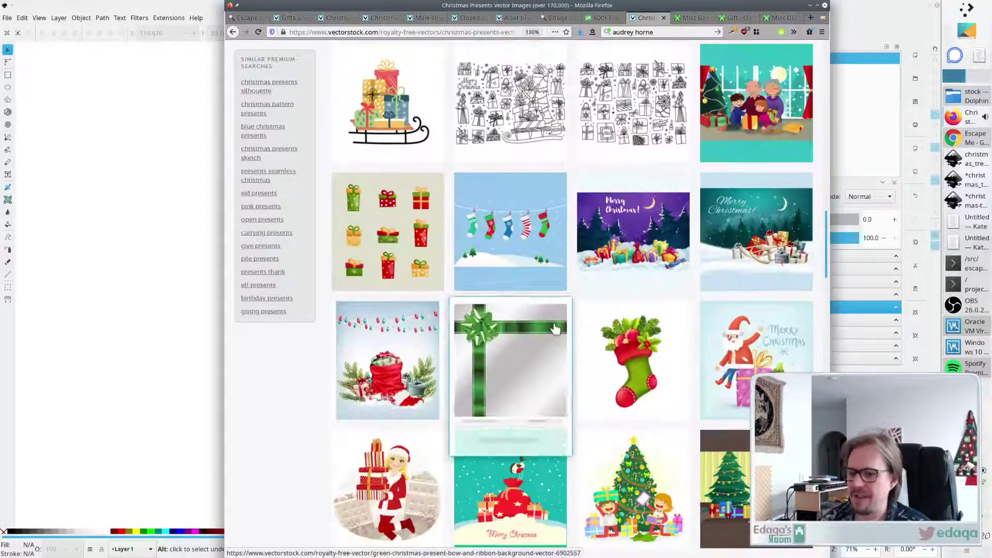
pyautogui.scroll(-8, 555, 327)
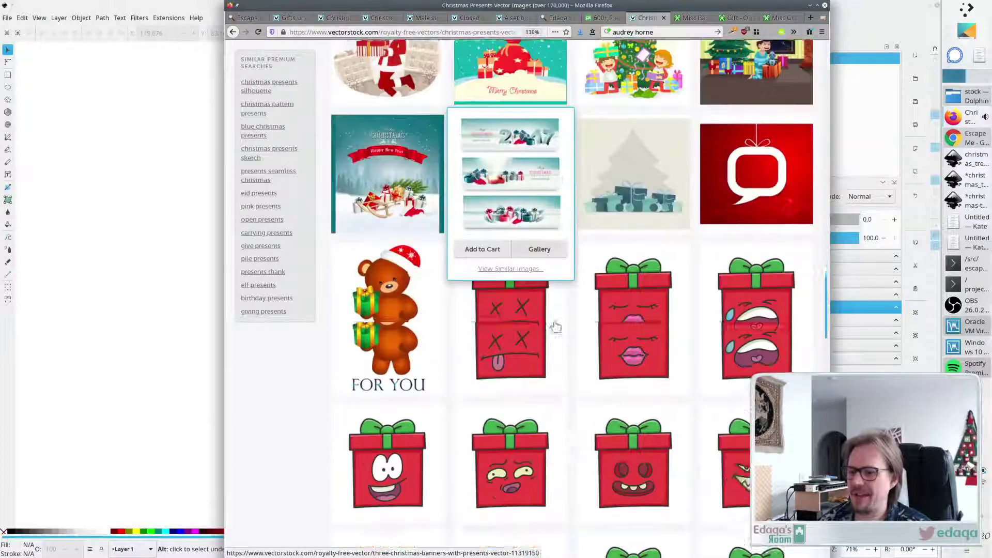
# Recheck the presents under the tree in Inkscape and examine the VectorStock results further down the page for a similar style.
pyautogui.hotkey('alt', 'Tab')
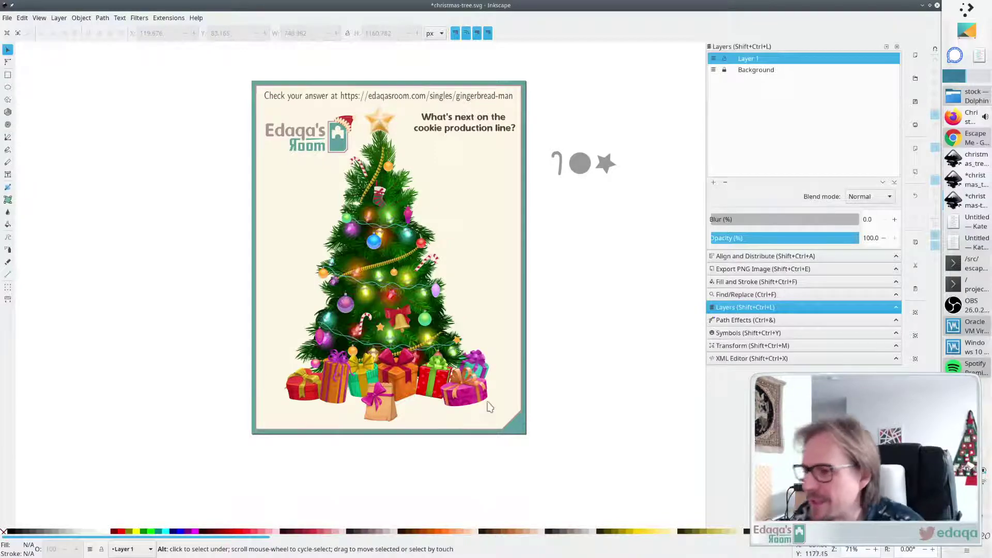
pyautogui.hotkey('alt', 'Tab')
pyautogui.scroll(-5, 587, 326)
pyautogui.scroll(-5, 588, 327)
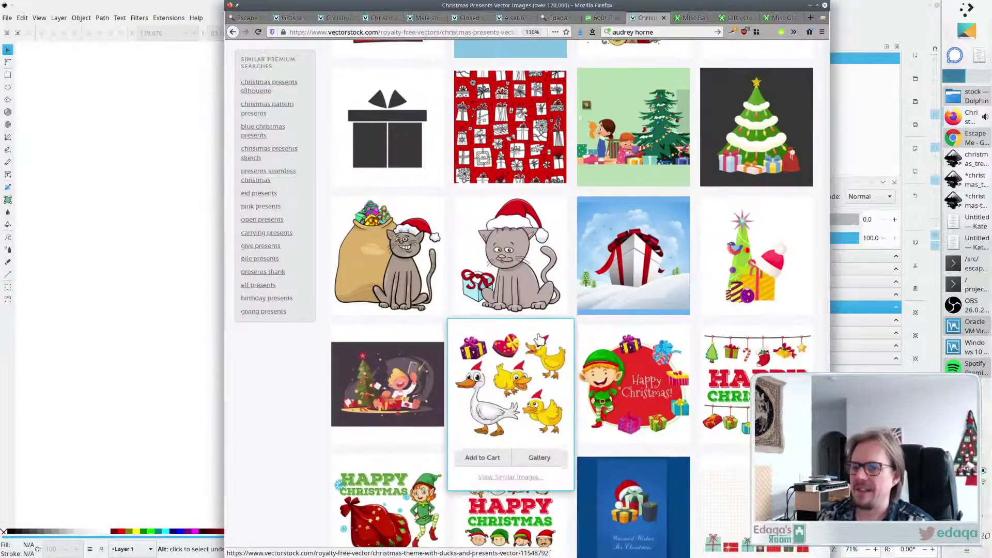
pyautogui.scroll(-4, 621, 301)
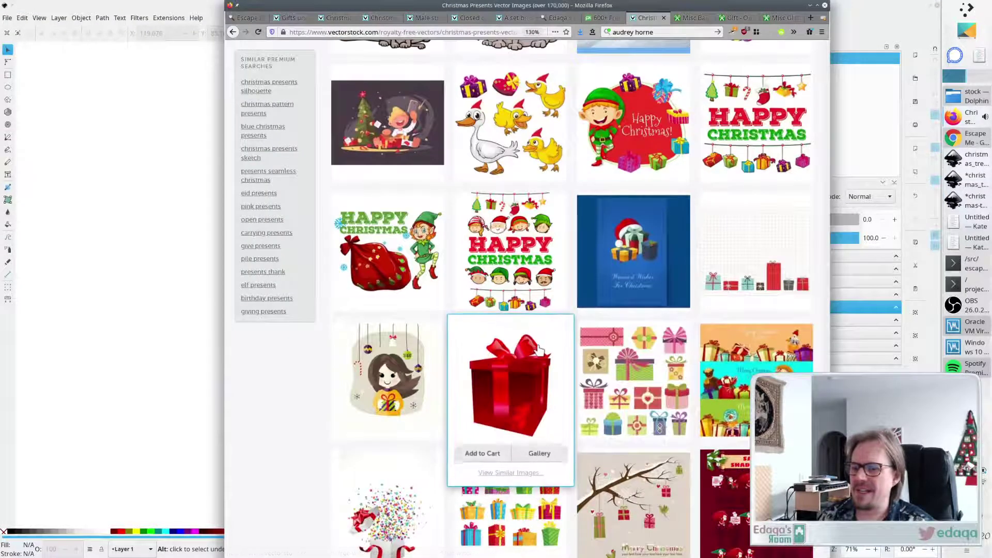
pyautogui.scroll(-4, 736, 438)
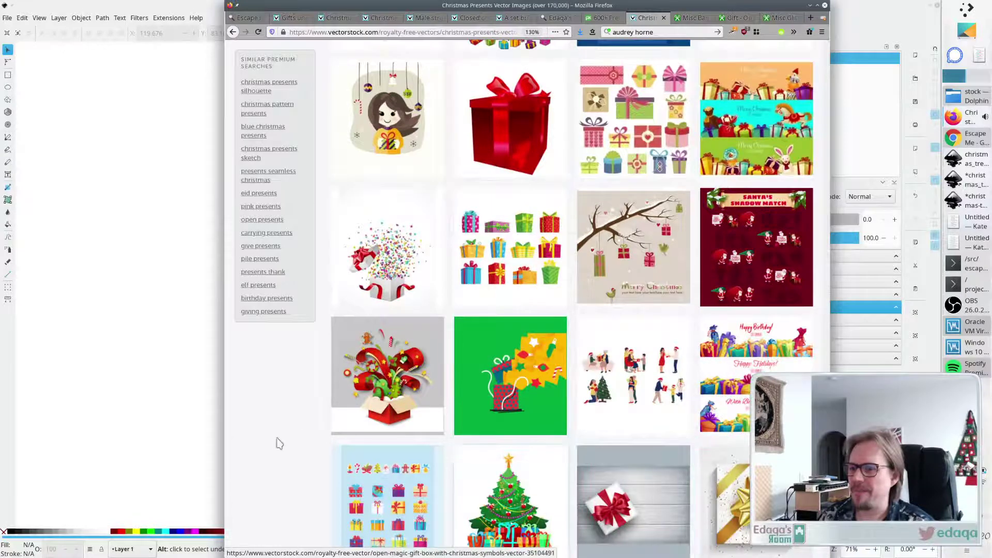
# Compare the set of twelve cartoon gift boxes on VectorStock with the presents under the tree in Inkscape.
pyautogui.moveTo(558, 269)
pyautogui.hotkey('alt', 'Tab')
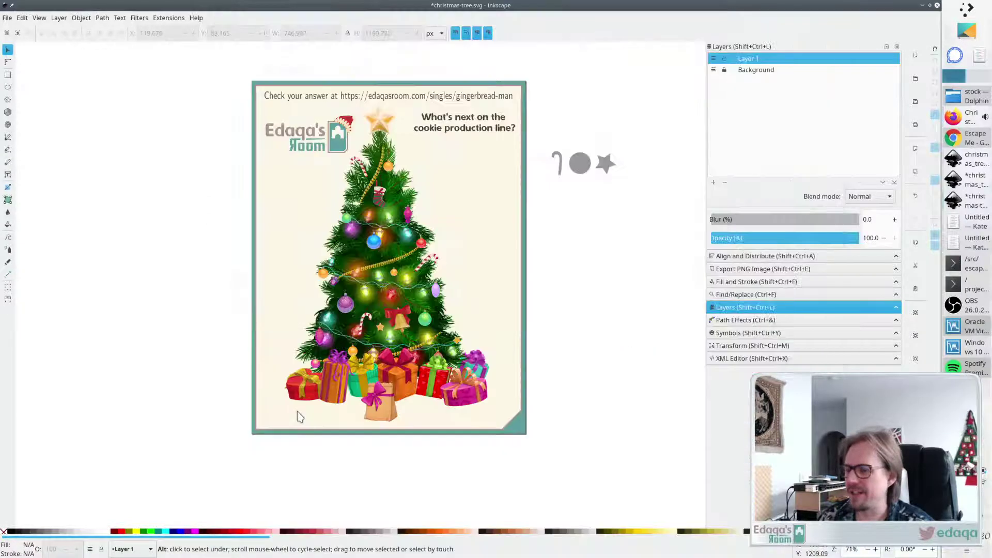
pyautogui.hotkey('alt', 'Tab')
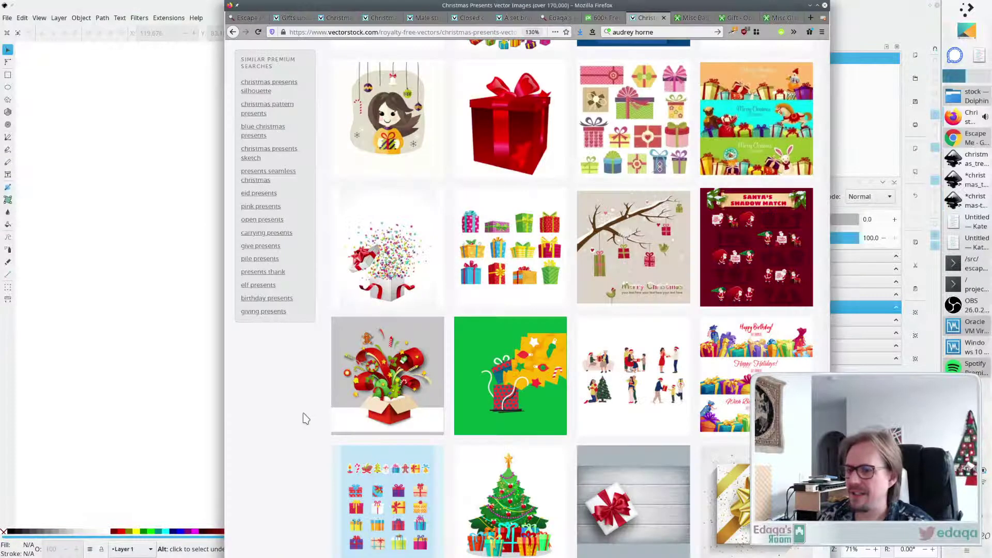
pyautogui.hotkey('alt', 'Tab')
pyautogui.hotkey('alt', 'Tab')
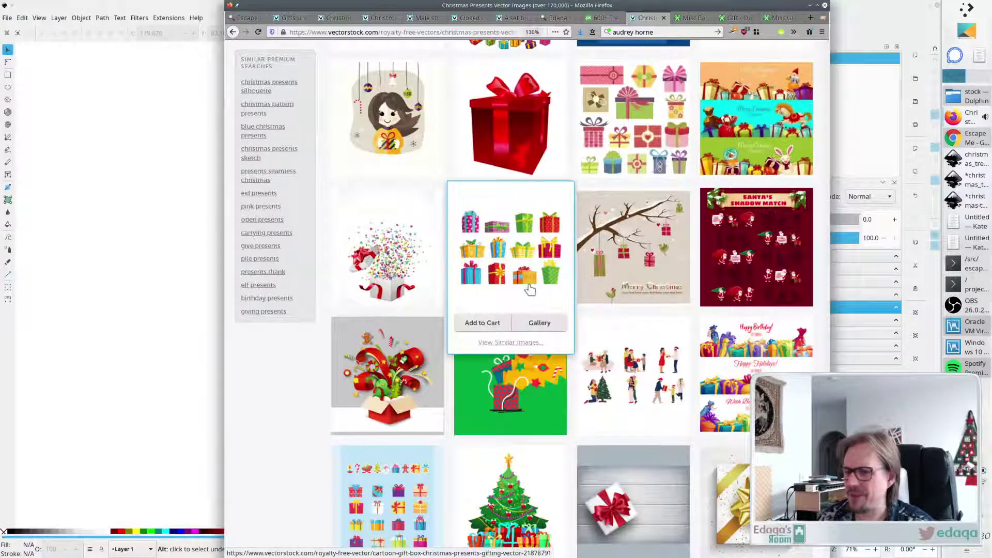
pyautogui.hotkey('alt', 'Tab')
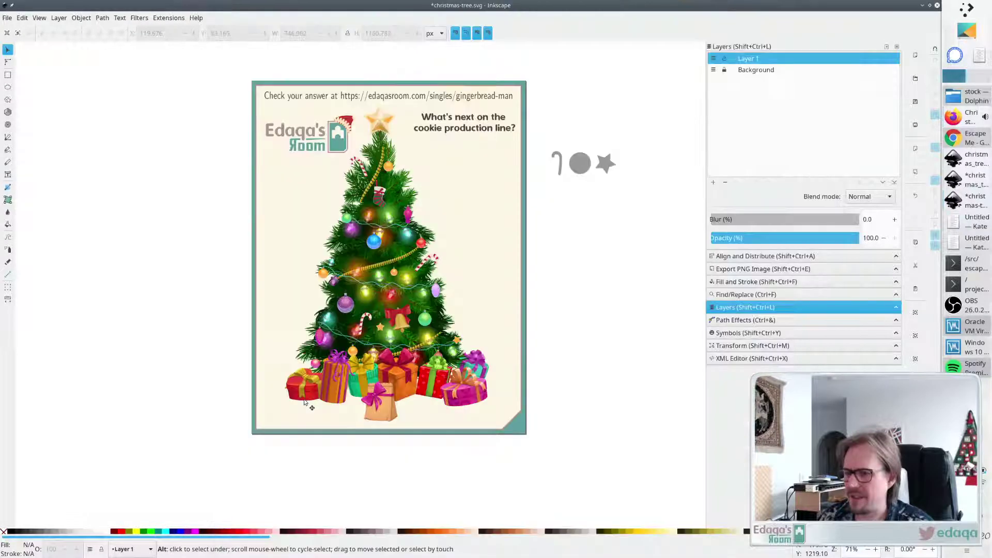
# Switch back to Firefox and review the "Gifts under christmas tree" vector page down to its artist credit and similar images.
pyautogui.hotkey('alt', 'Tab')
pyautogui.click(291, 18)
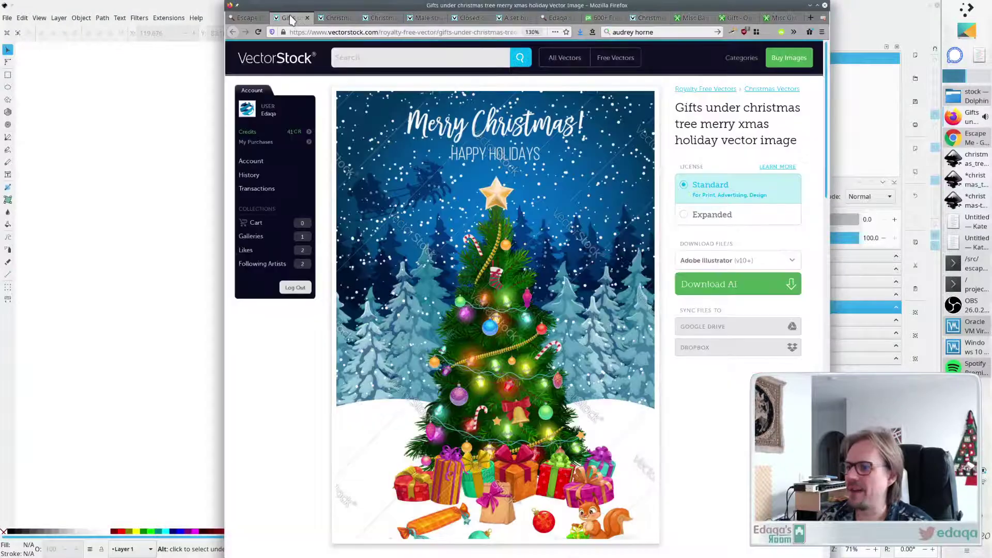
pyautogui.scroll(-4, 736, 310)
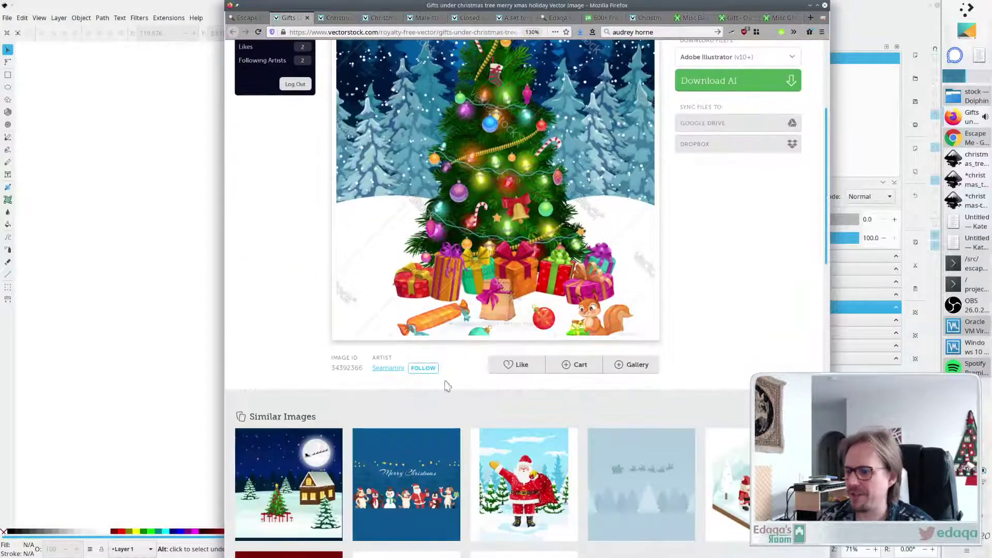
# Copy the gift vector page's address, switch to Kate and open advent-candles.mdl from the /src/escape/singles folder.
pyautogui.click(395, 32)
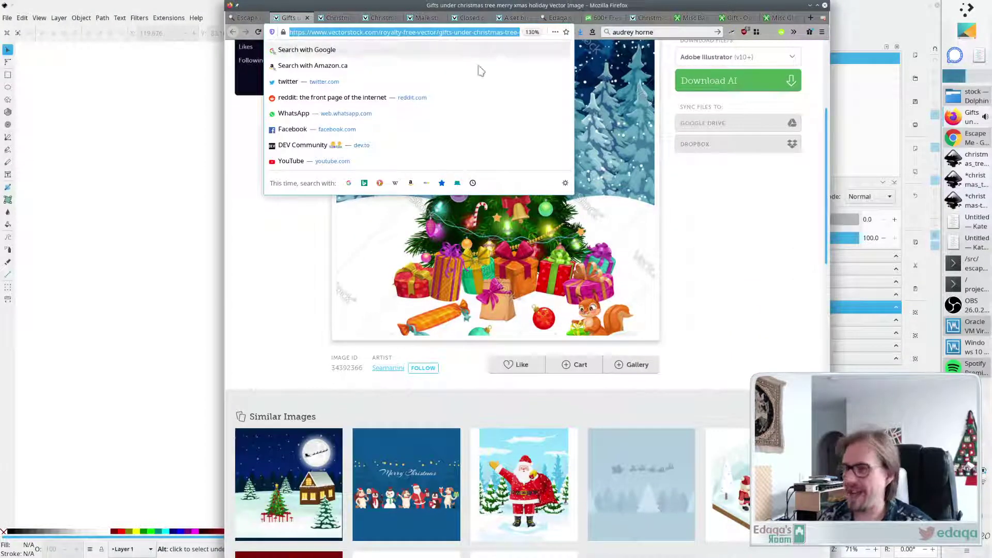
pyautogui.click(950, 233)
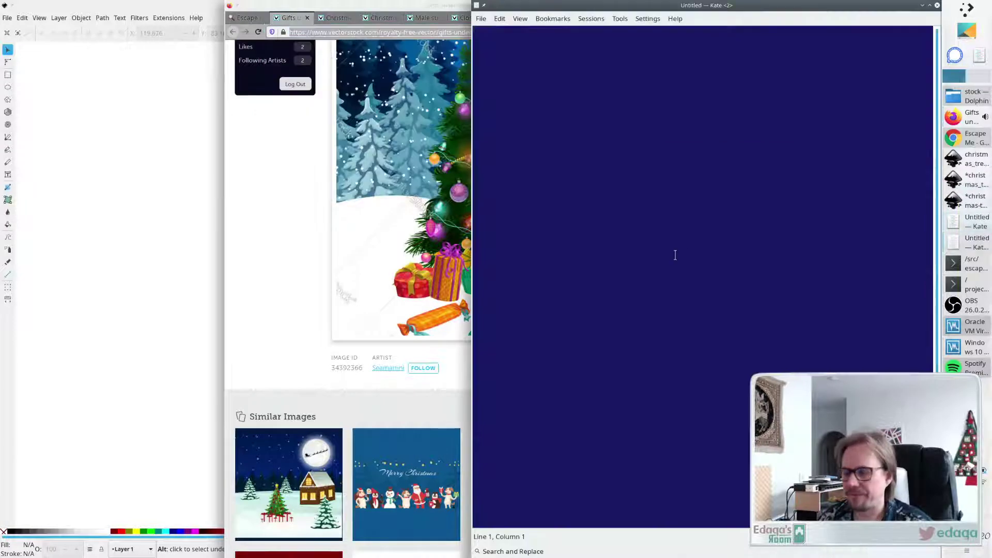
pyautogui.hotkey('ctrl', 'o')
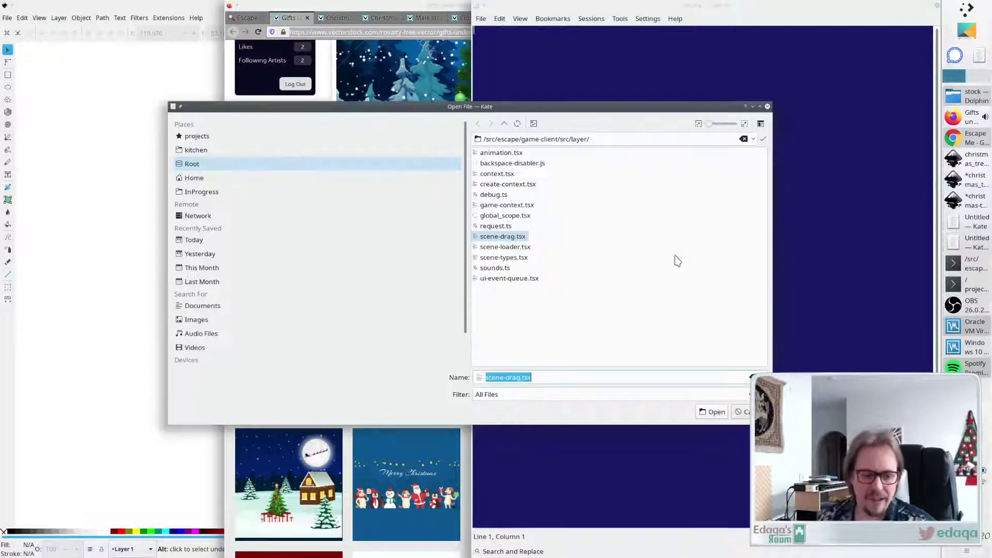
pyautogui.click(504, 125)
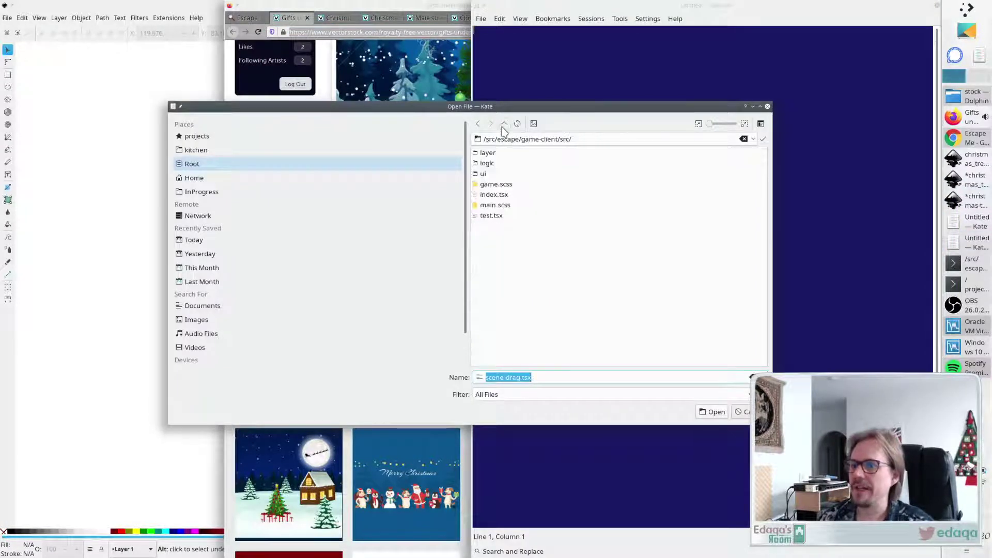
pyautogui.click(503, 125)
pyautogui.click(504, 126)
pyautogui.click(490, 279)
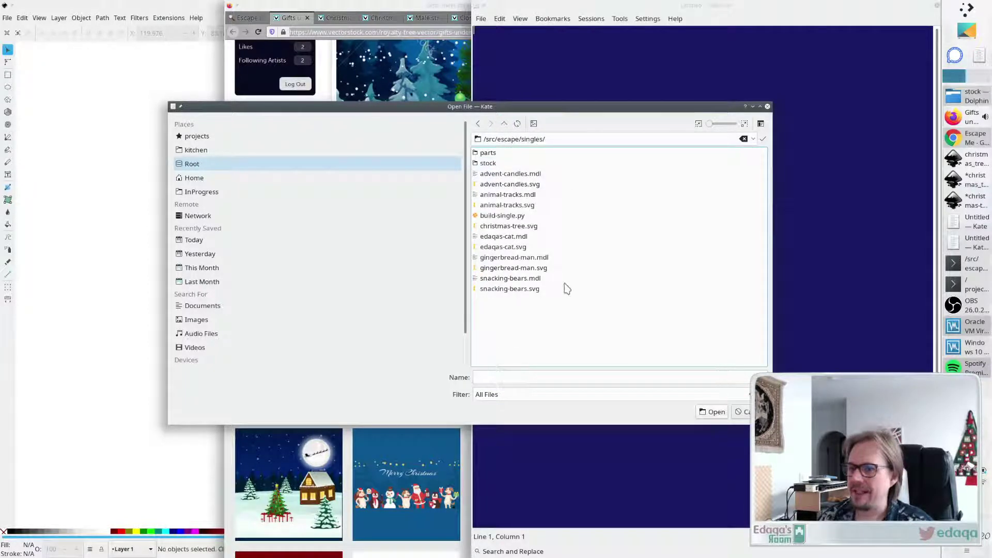
pyautogui.click(539, 174)
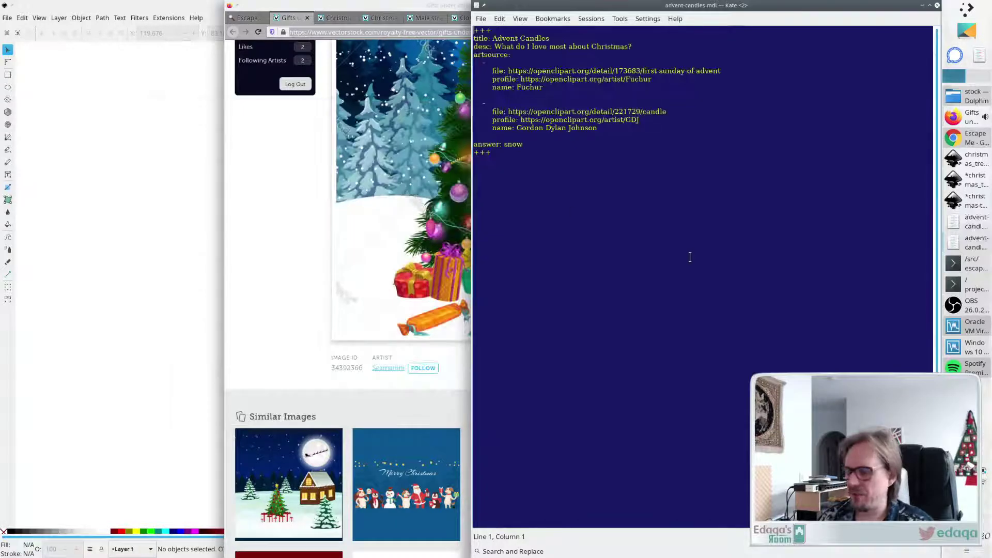
# Save the advent-candles file under the new name christmas-tree.mdl in the same folder.
pyautogui.hotkey('alt', 'f')
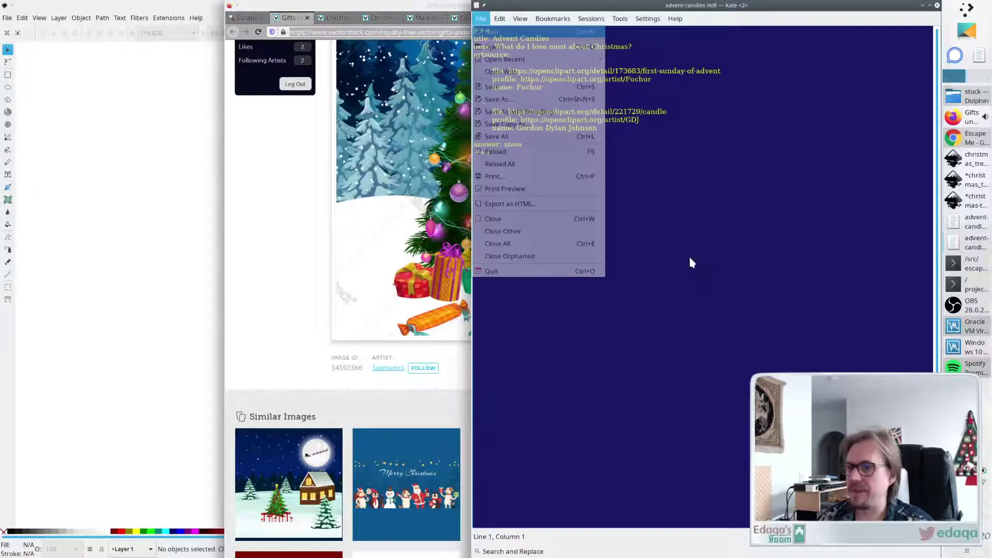
pyautogui.press('a')
pyautogui.press('Home')
pyautogui.write('c')
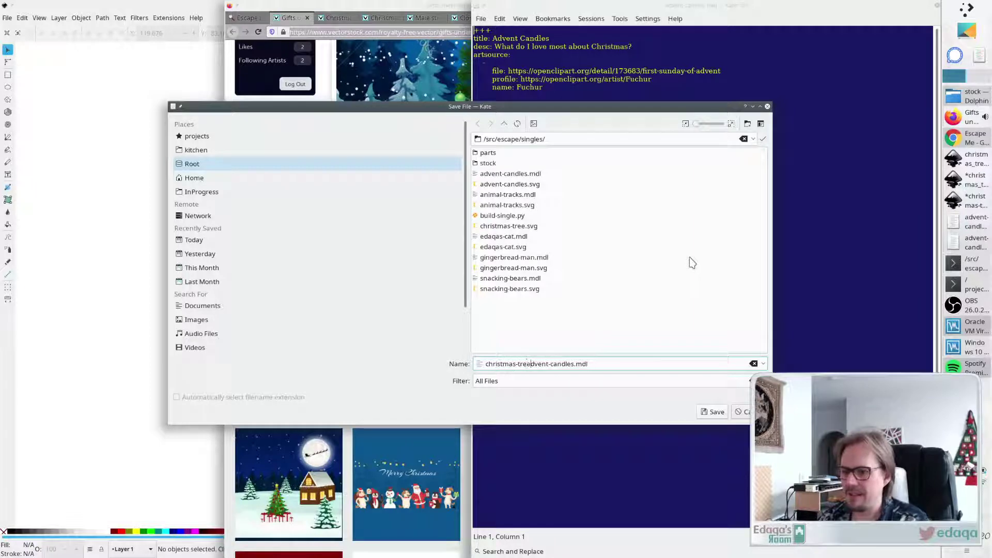
pyautogui.press('Return')
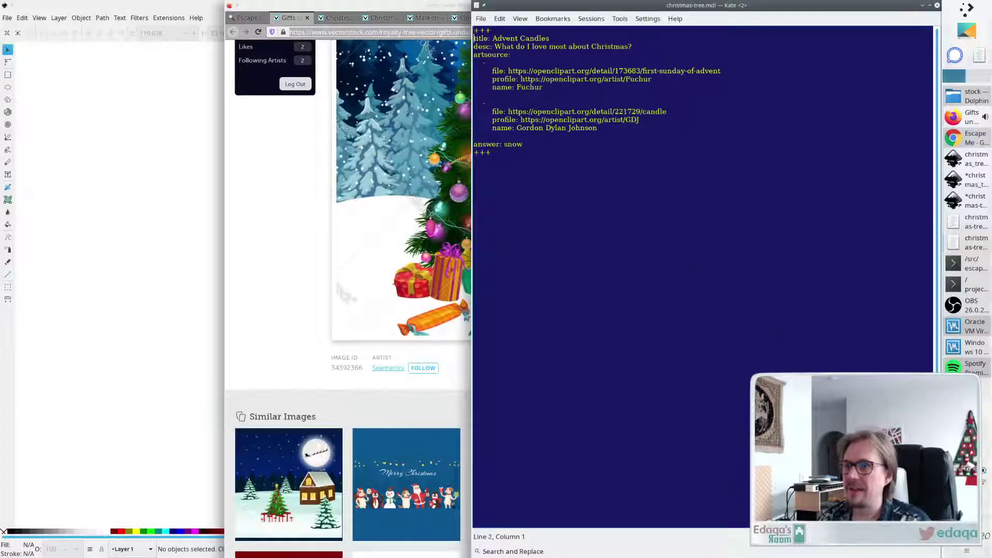
# Replace the first art source's file link with the copied VectorStock address of the gifts-under-christmas-tree vector.
pyautogui.press('Left')
pyautogui.hotkey('shift', 'End')
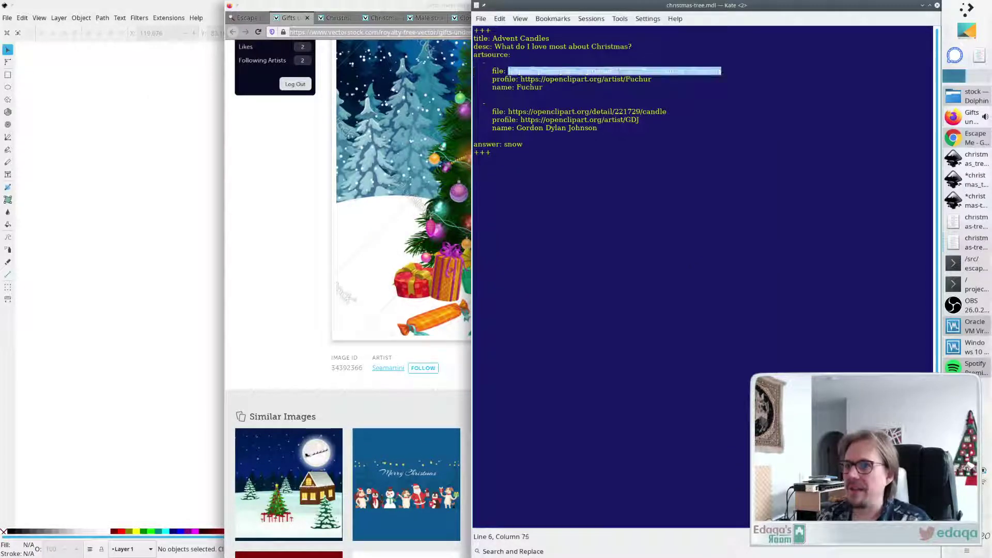
pyautogui.write('https://www.vectorstock.com/royalty-free-vector/gifts-under-christmas-tree-merry-xmas-holiday-vector-34392366')
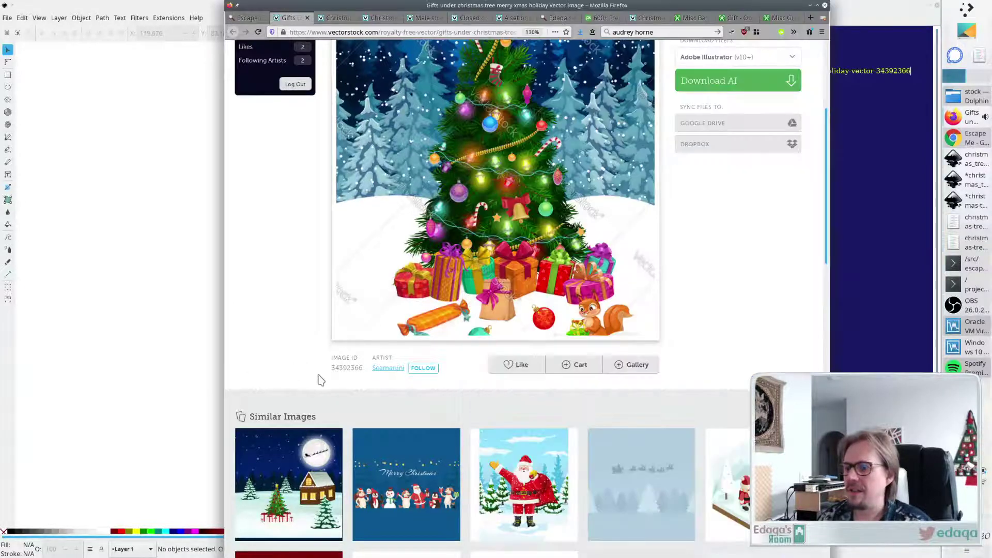
# Return to Firefox, open the gift vector's artist page on VectorStock and follow the artist.
pyautogui.click(282, 373)
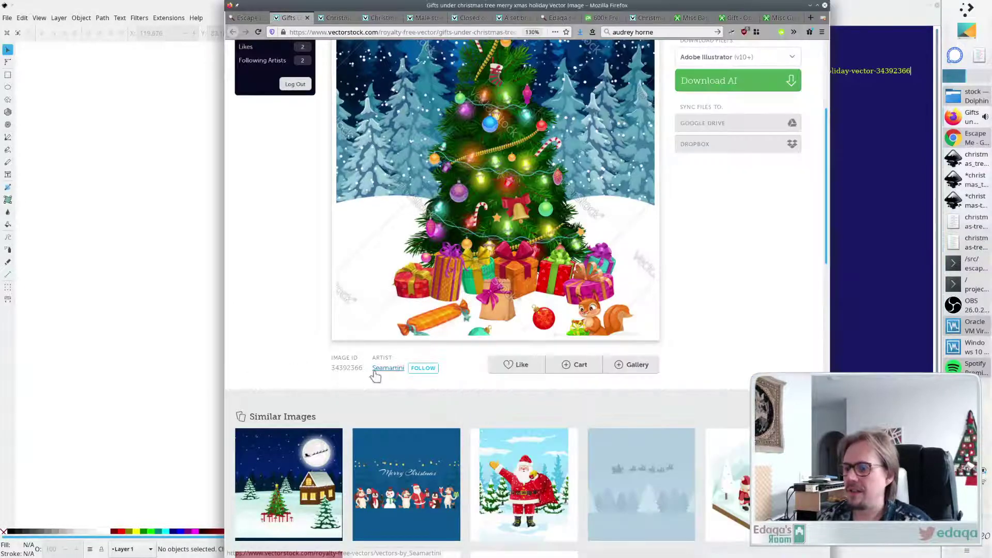
pyautogui.click(375, 370)
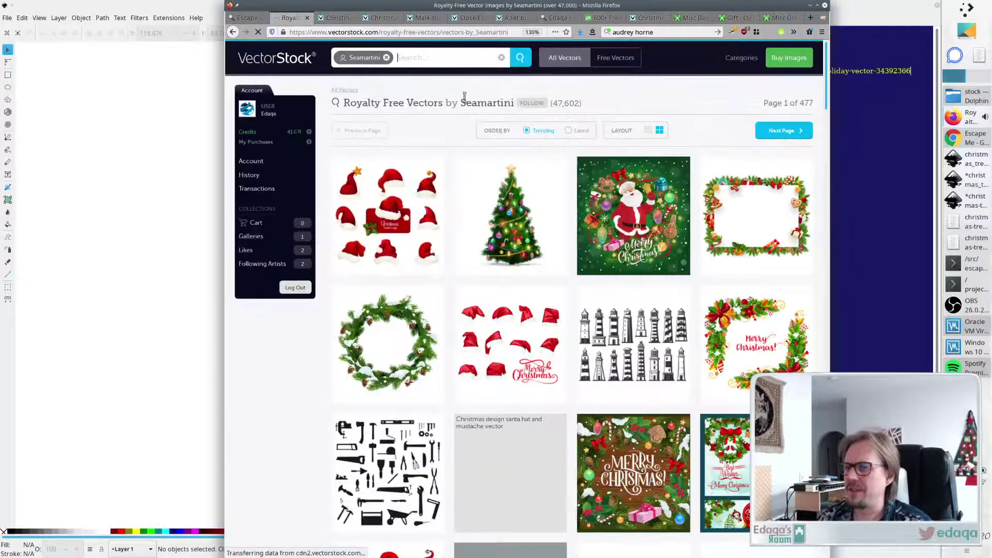
pyautogui.click(532, 105)
# Set the first art source's profile link in christmas-tree.mdl to the address of the artist's VectorStock page.
pyautogui.click(436, 32)
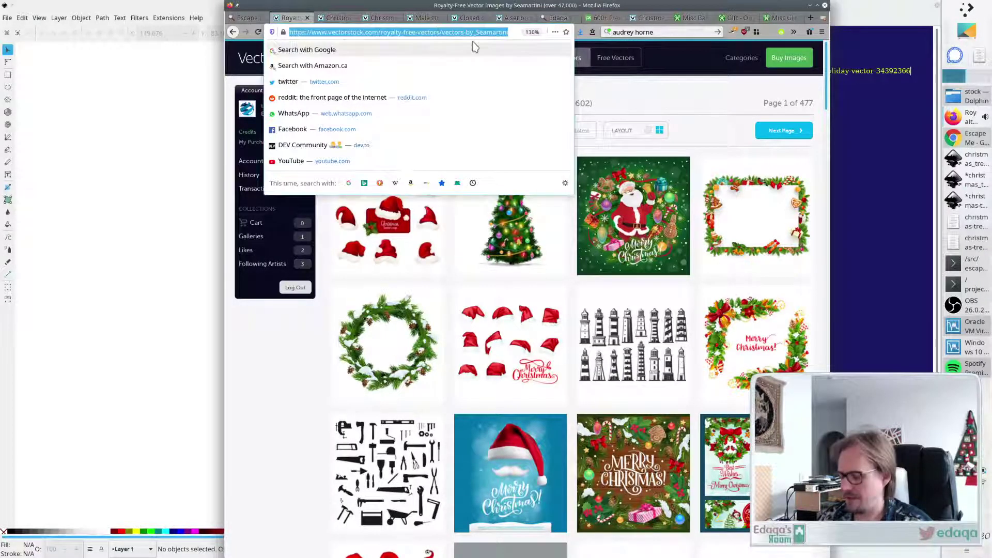
pyautogui.hotkey('alt', 'Tab')
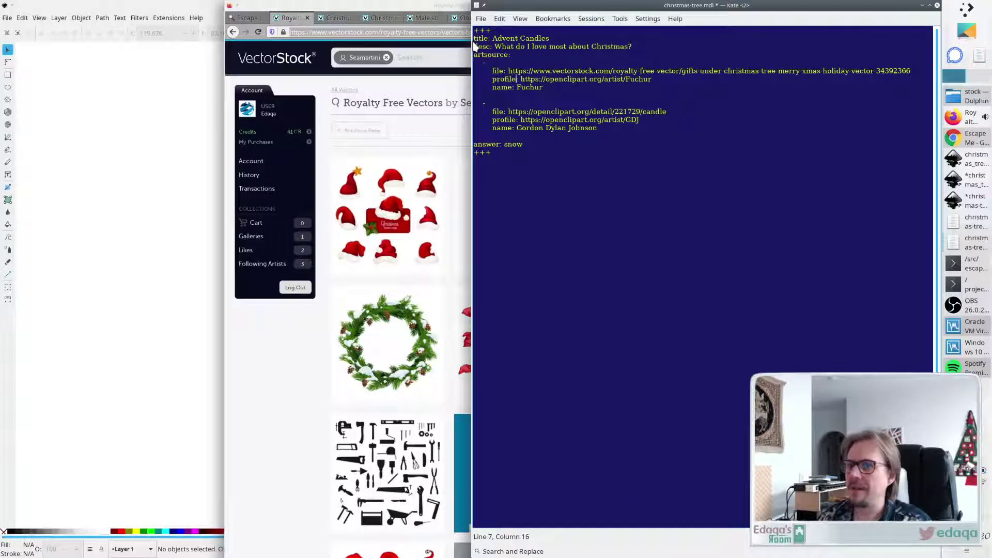
pyautogui.hotkey('shift', 'End')
pyautogui.write('https://www.vectorstock.com/royalty-free-vectors/vectors-by-Seamartini')
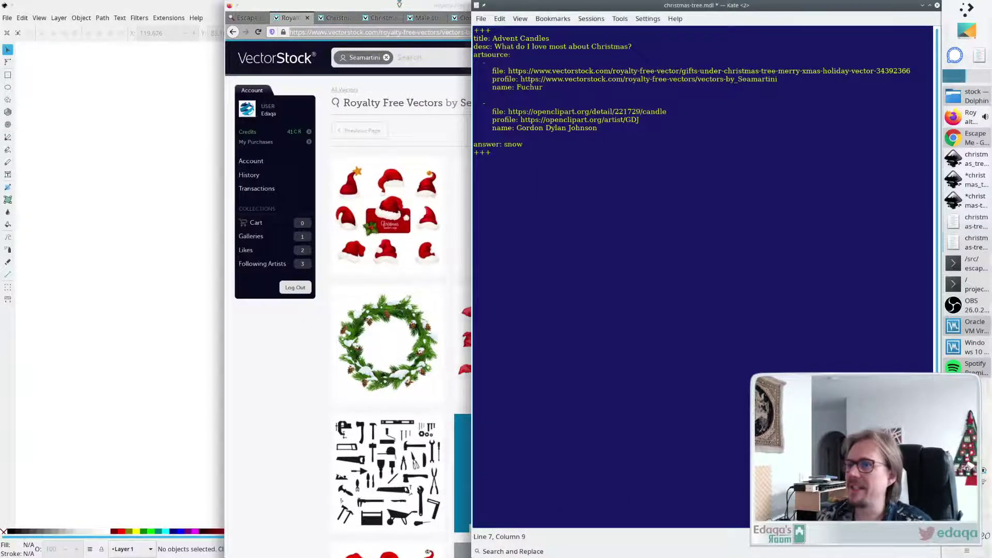
# Copy the artist's name from the VectorStock page heading into the first art source's name entry in christmas-tree.mdl.
pyautogui.click(399, 5)
pyautogui.moveTo(459, 104); pyautogui.dragTo(511, 104)
pyautogui.hotkey('ctrl', 'c')
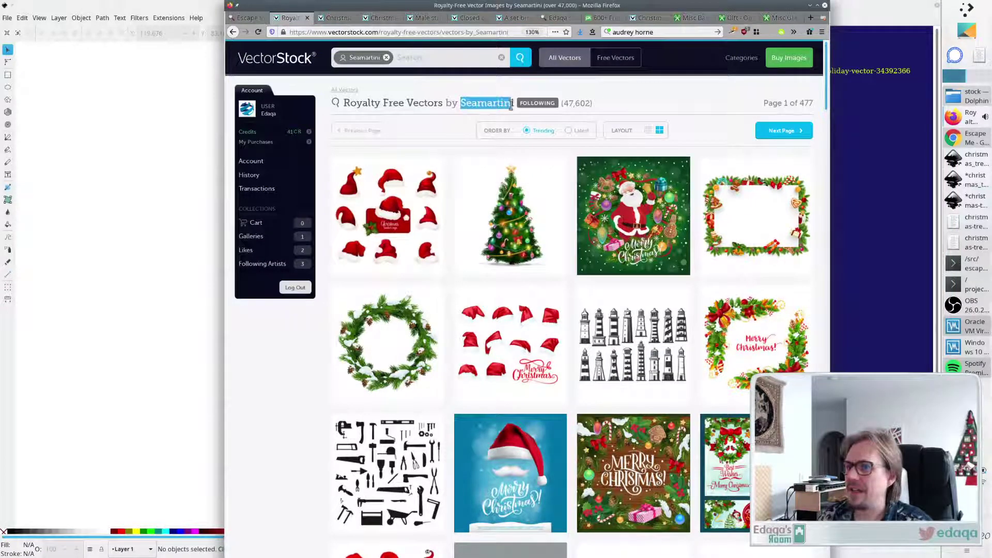
pyautogui.click(876, 86)
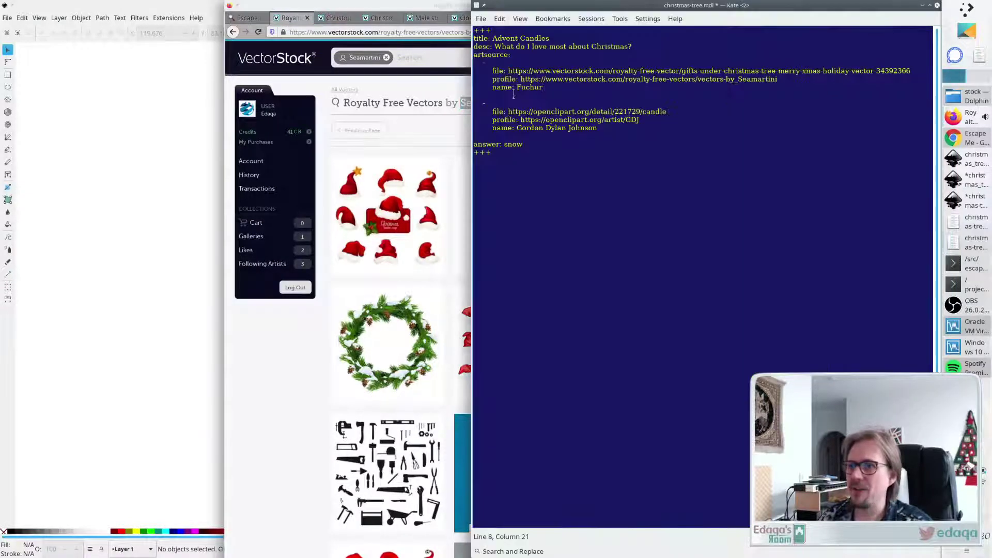
pyautogui.hotkey('ctrl', 'v')
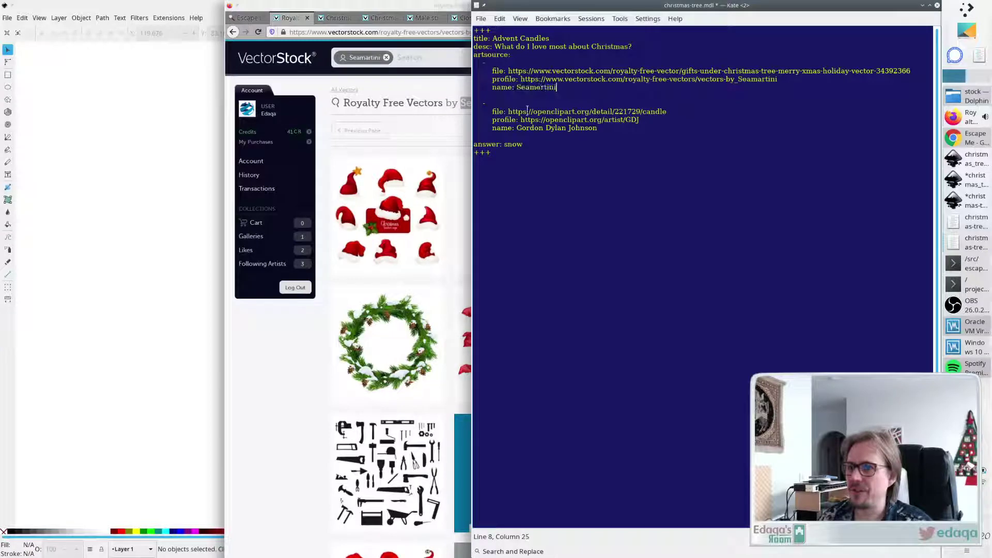
# Browse the artist's VectorStock portfolio for presents and open the "Christmas holiday santa gift banners" vector in a new tab.
pyautogui.click(279, 403)
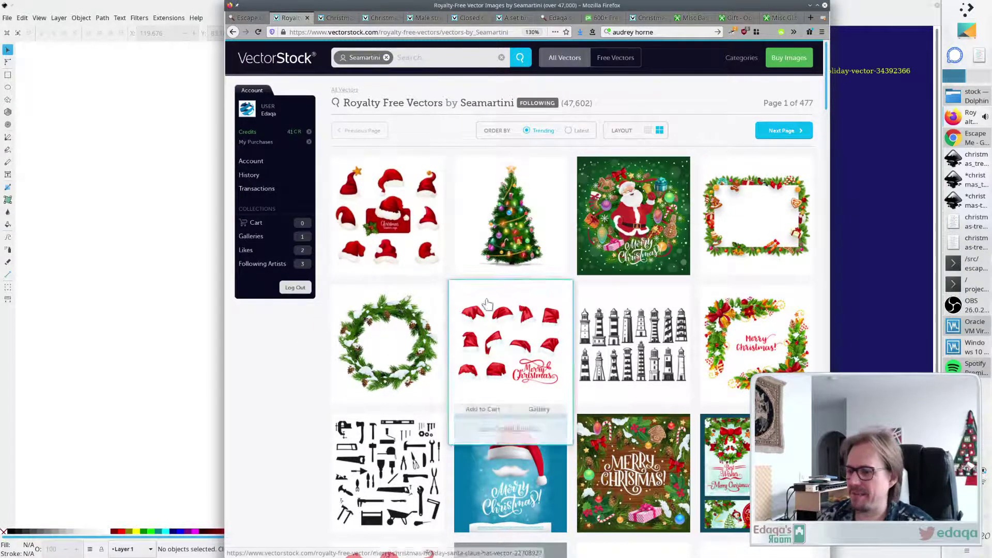
pyautogui.scroll(-6, 484, 269)
pyautogui.scroll(-10, 484, 269)
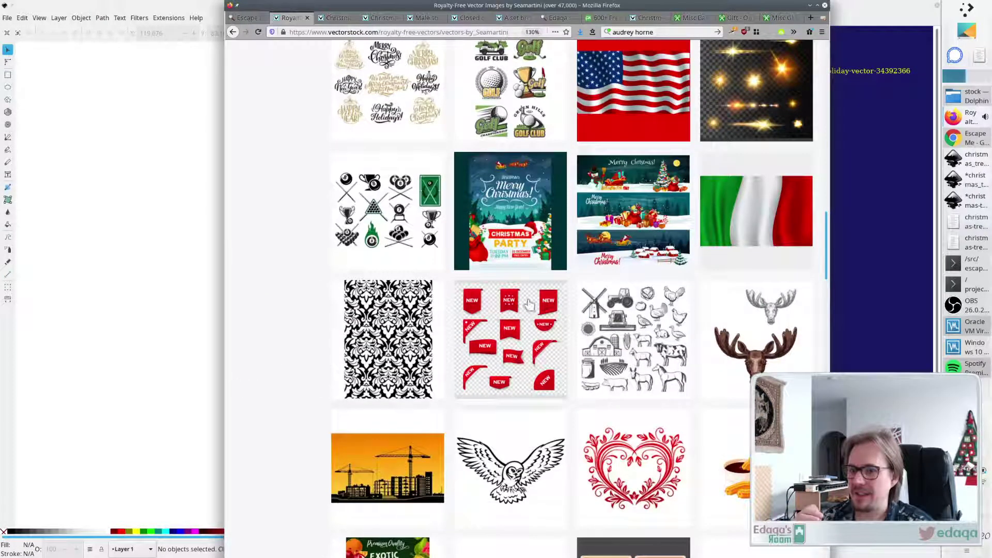
pyautogui.moveTo(662, 361)
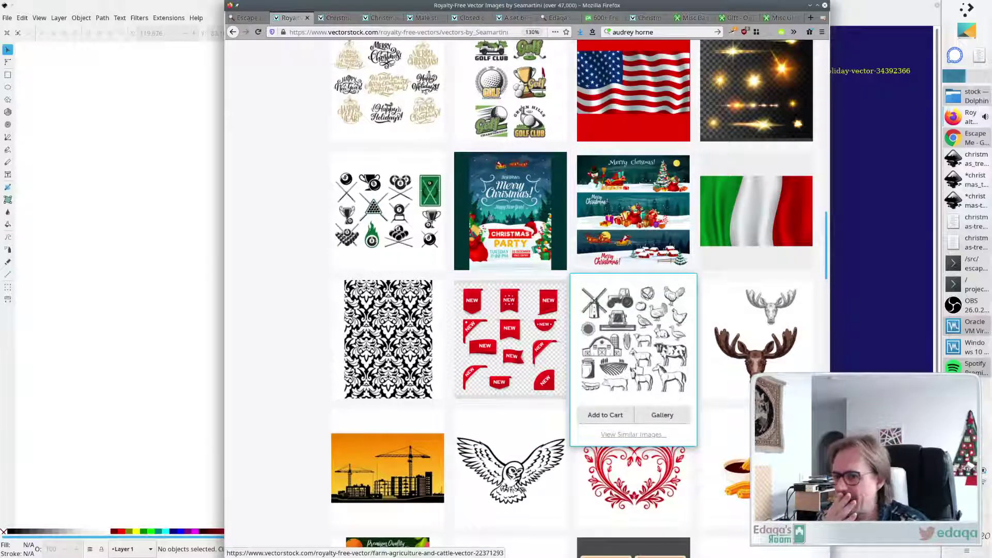
pyautogui.moveTo(630, 234)
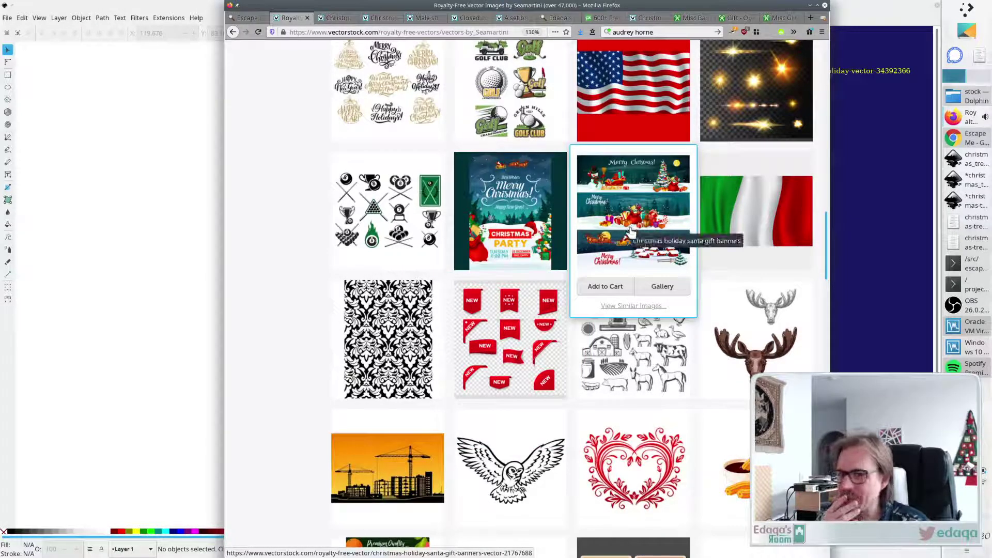
pyautogui.scroll(-4, 445, 292)
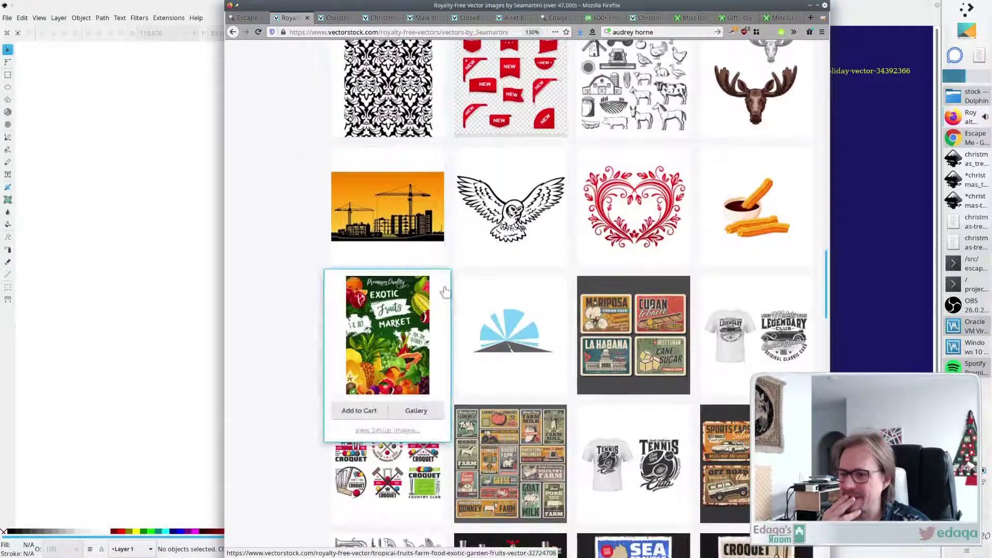
pyautogui.scroll(4, 460, 283)
pyautogui.rightClick(639, 198)
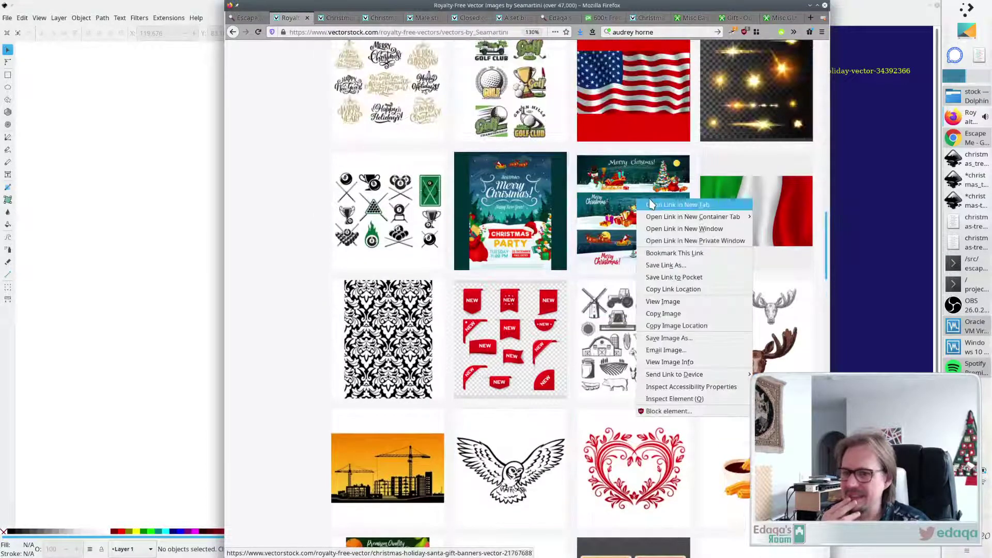
pyautogui.click(650, 202)
# Examine the artist's vectors further down the portfolio page for suitable presents.
pyautogui.scroll(-15, 535, 266)
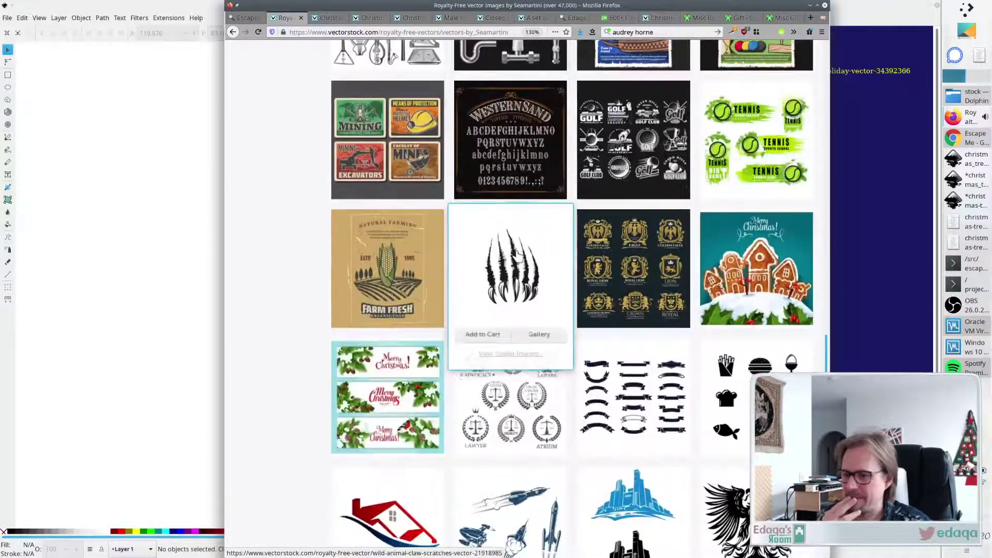
pyautogui.scroll(-5, 516, 253)
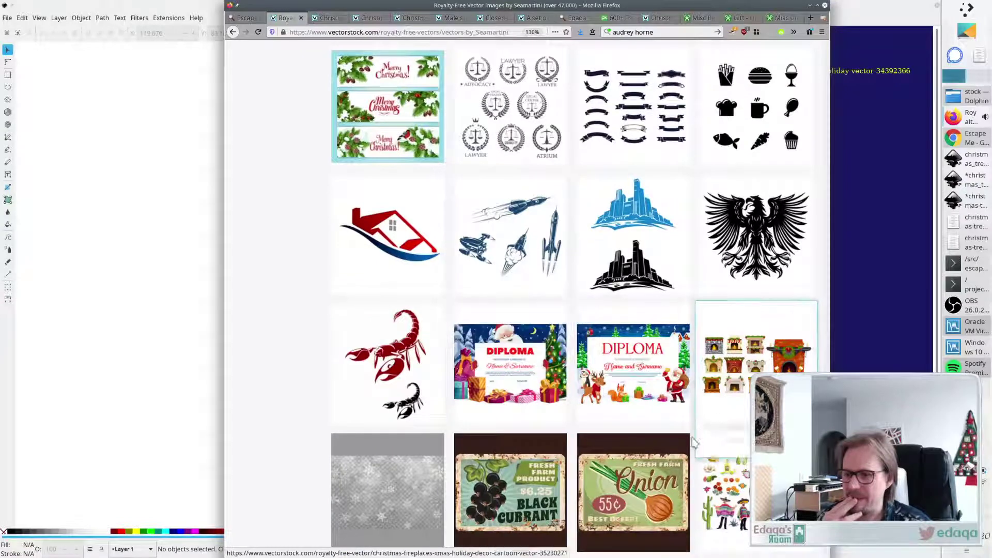
pyautogui.moveTo(549, 412)
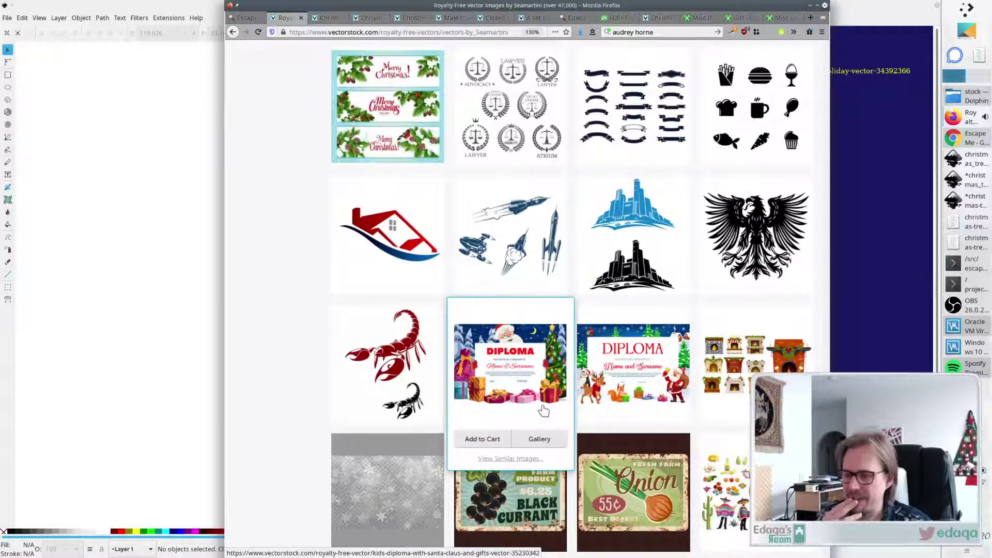
pyautogui.scroll(-5, 540, 411)
pyautogui.scroll(-5, 541, 411)
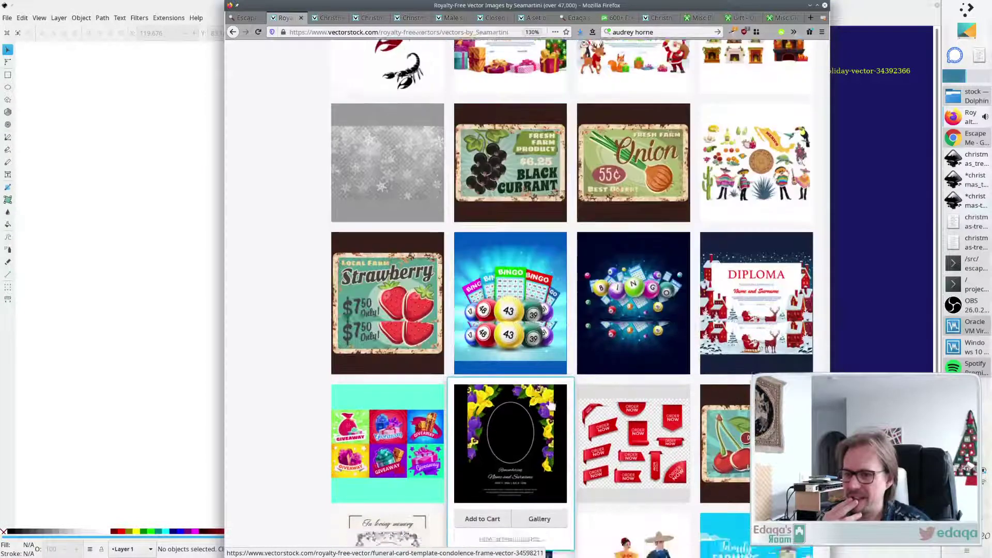
# Search the artist's VectorStock portfolio for "presents".
pyautogui.press('Home')
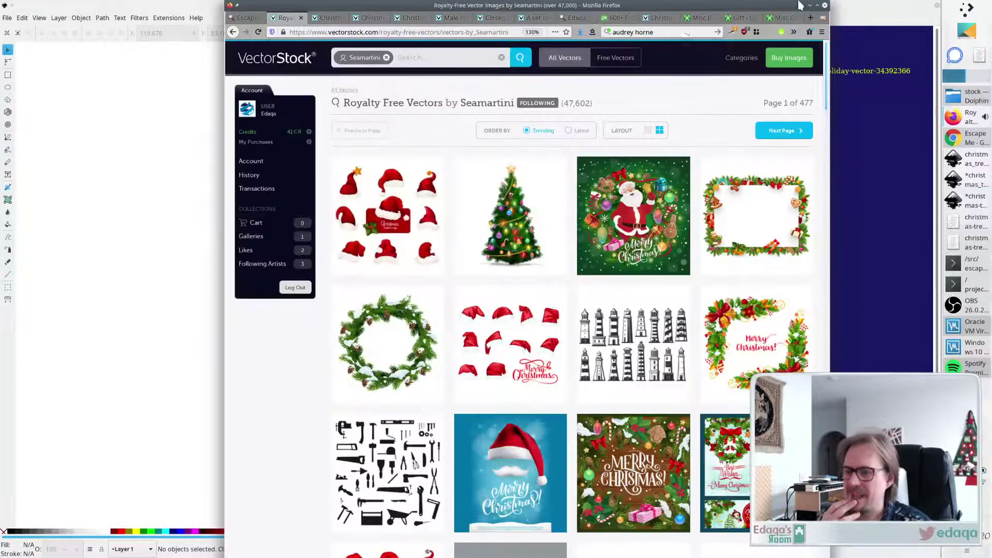
pyautogui.click(440, 61)
pyautogui.write('pres')
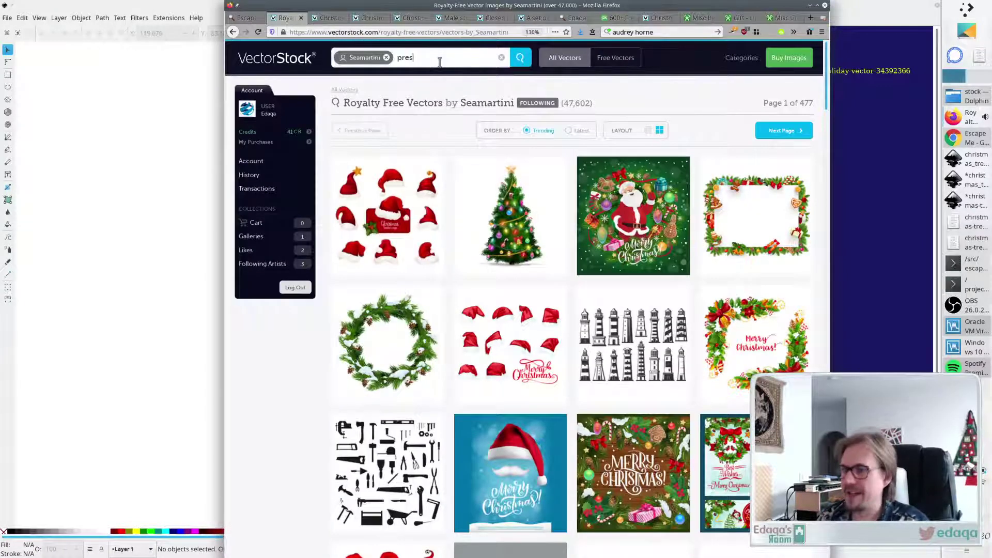
pyautogui.write('ents')
pyautogui.press('Return')
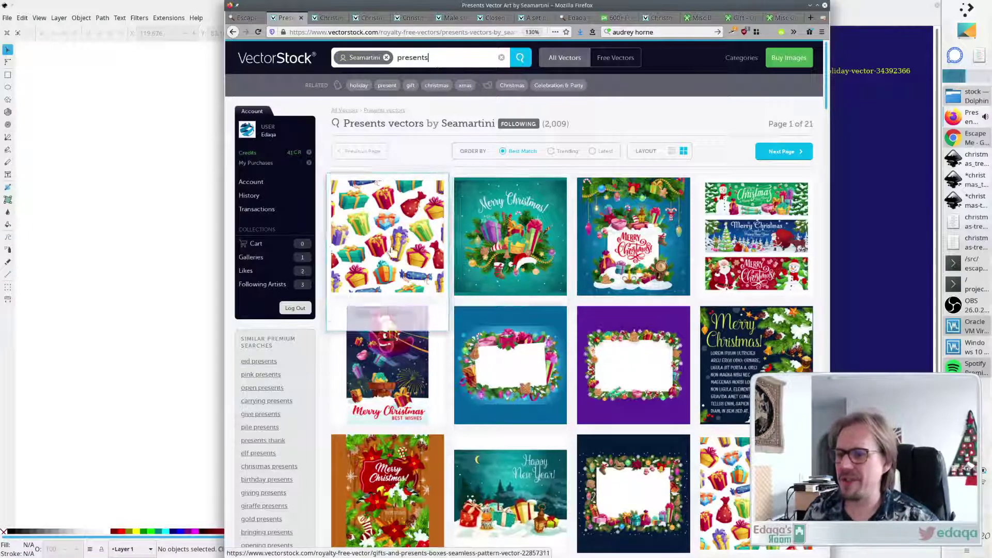
# Examine the presents vectors in the search results for boxes that suit the Christmas tree card.
pyautogui.moveTo(540, 323)
pyautogui.scroll(-5, 540, 322)
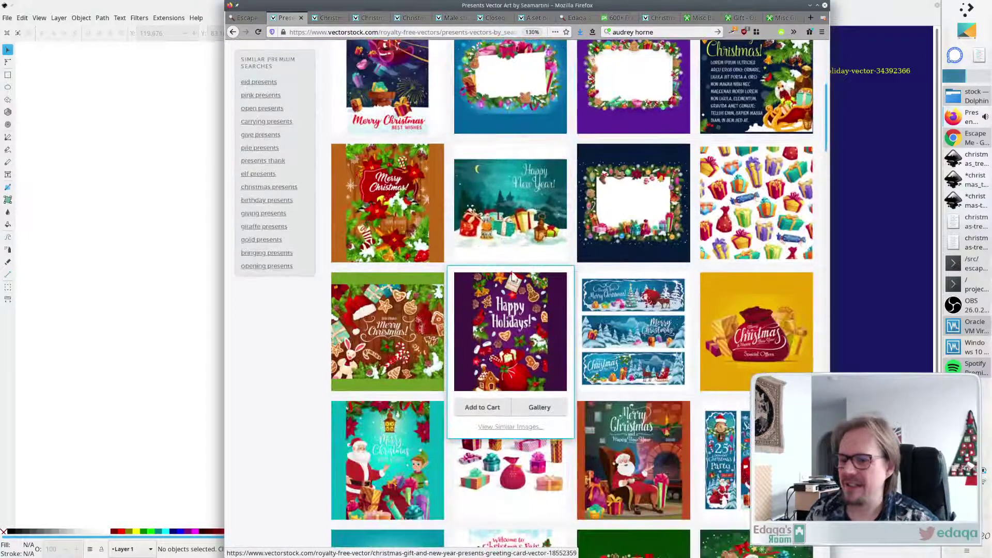
pyautogui.moveTo(807, 165)
pyautogui.scroll(5, 668, 201)
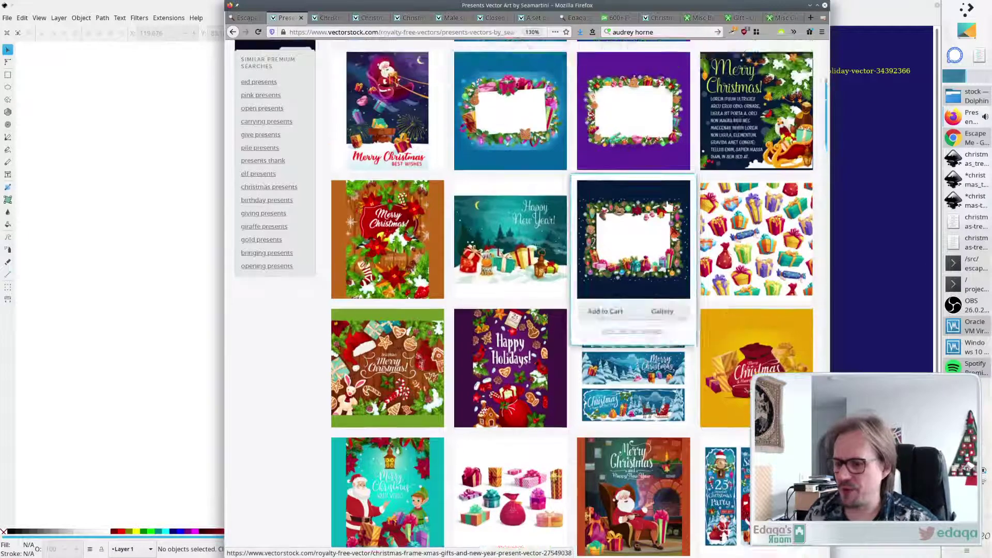
pyautogui.scroll(-4, 620, 336)
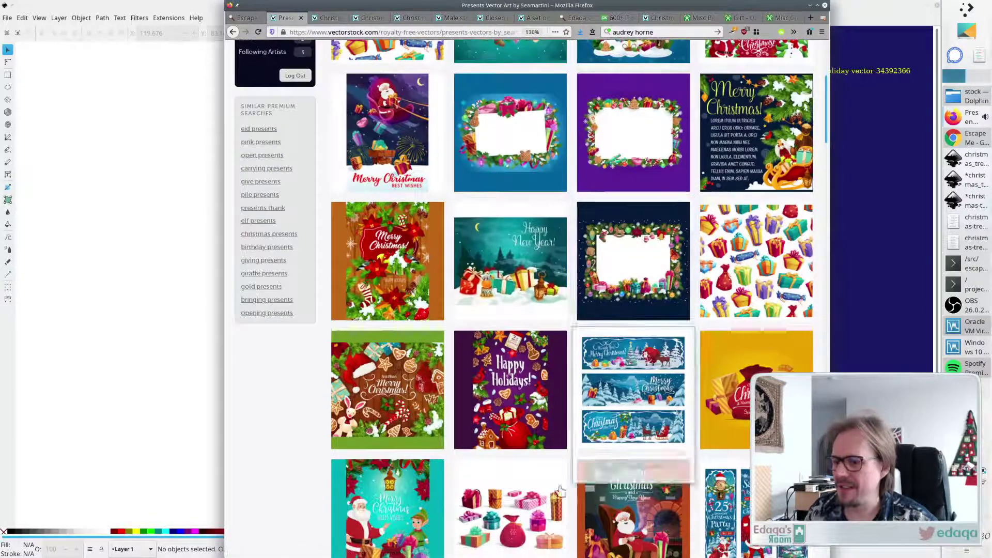
pyautogui.scroll(-1, 577, 490)
pyautogui.scroll(6, 457, 239)
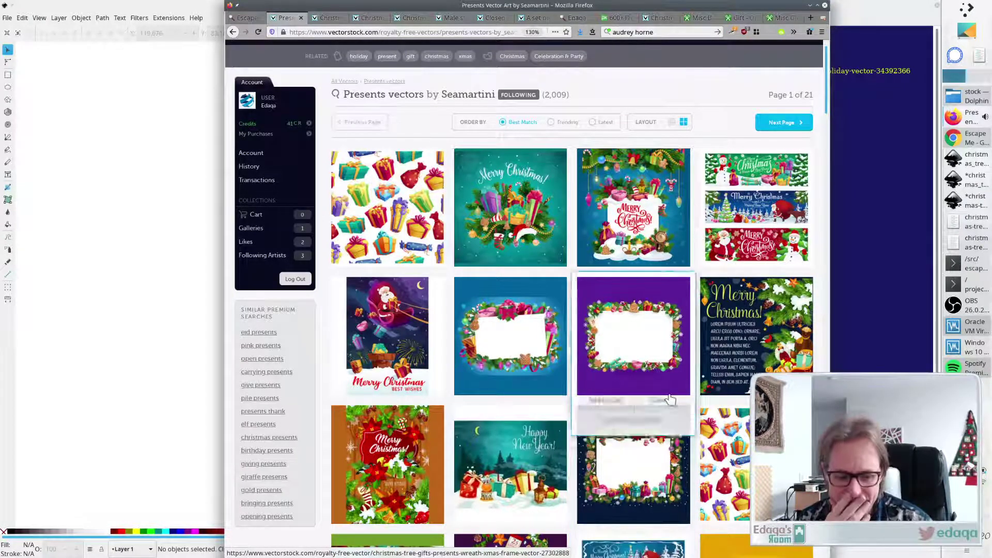
pyautogui.scroll(-10, 619, 399)
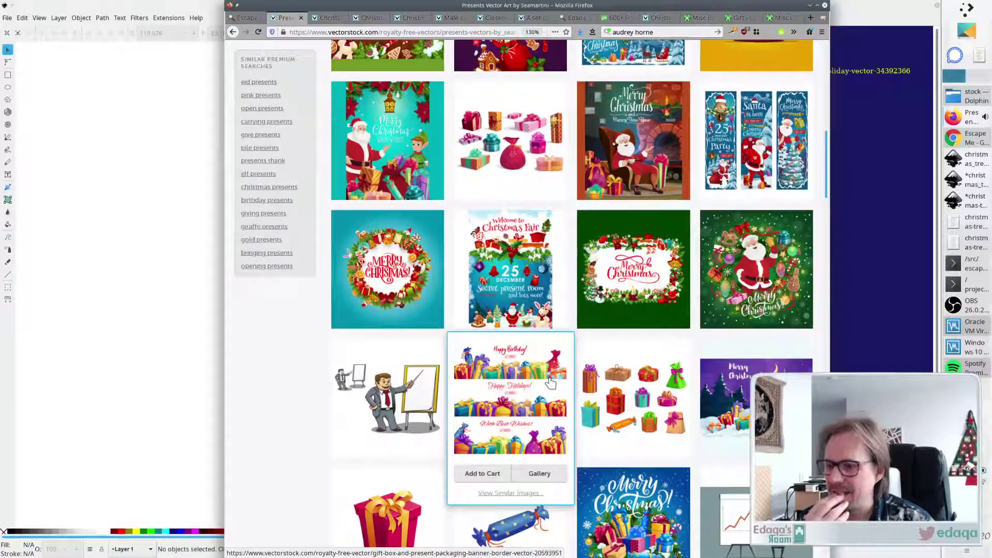
pyautogui.scroll(-4, 550, 382)
pyautogui.scroll(-4, 537, 423)
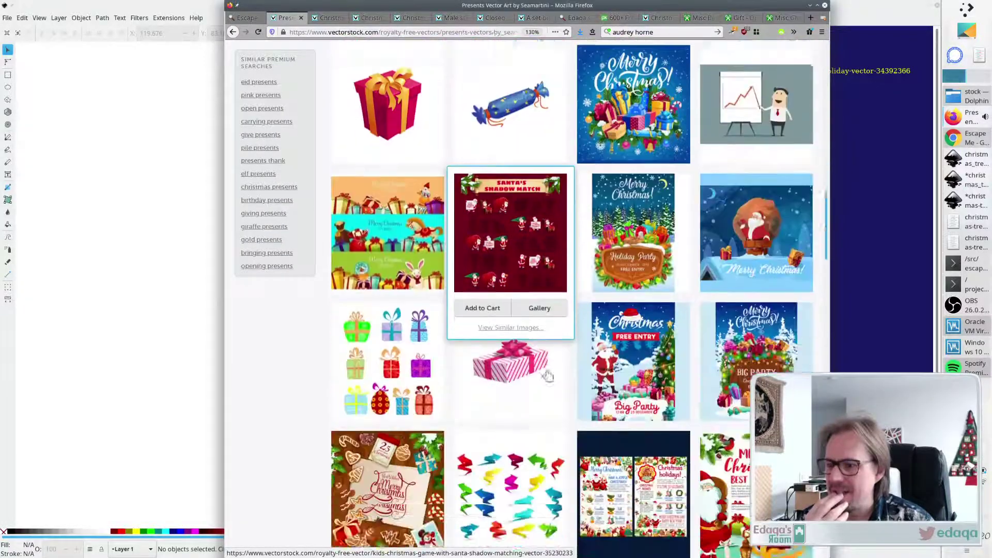
pyautogui.scroll(-10, 308, 411)
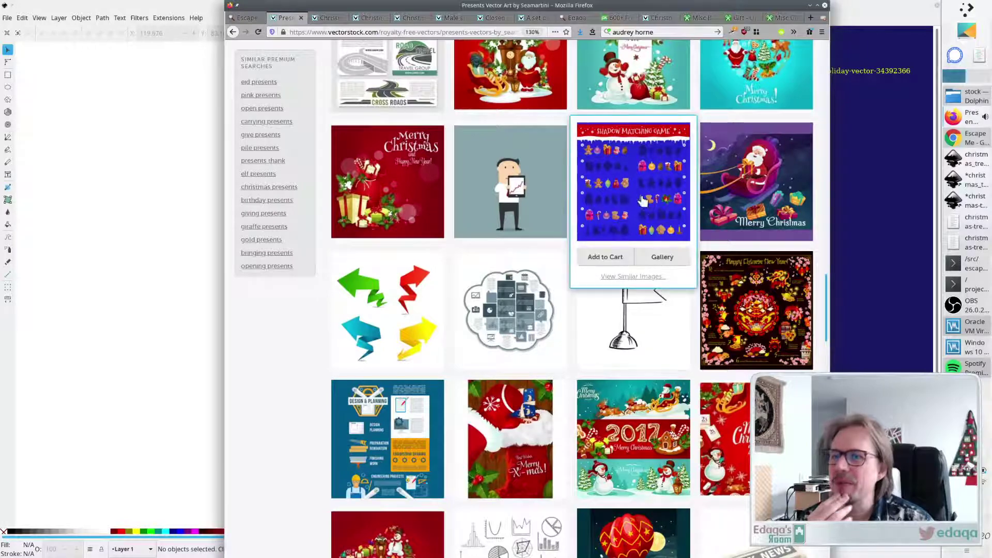
pyautogui.scroll(-3, 551, 342)
pyautogui.scroll(-5, 551, 342)
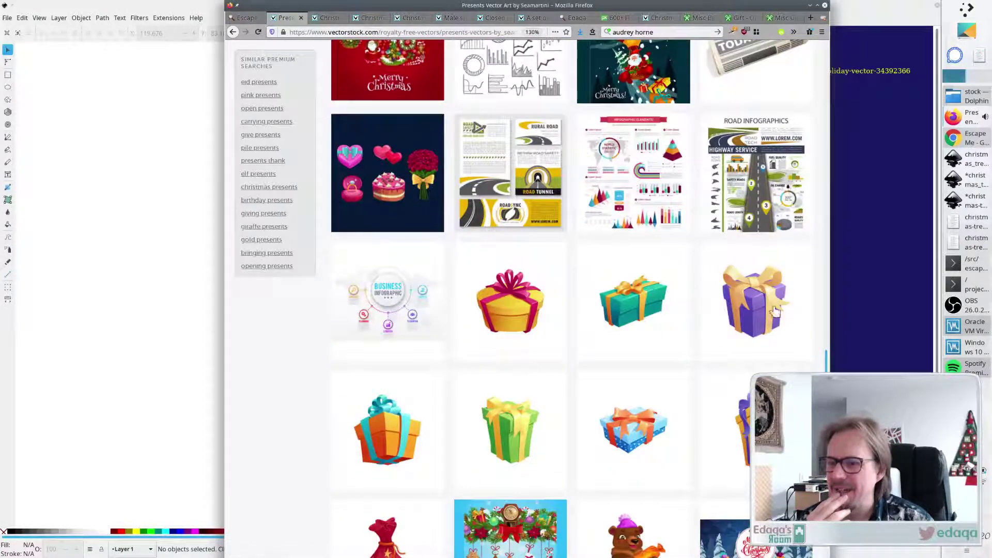
pyautogui.scroll(-4, 509, 449)
pyautogui.scroll(-7, 350, 437)
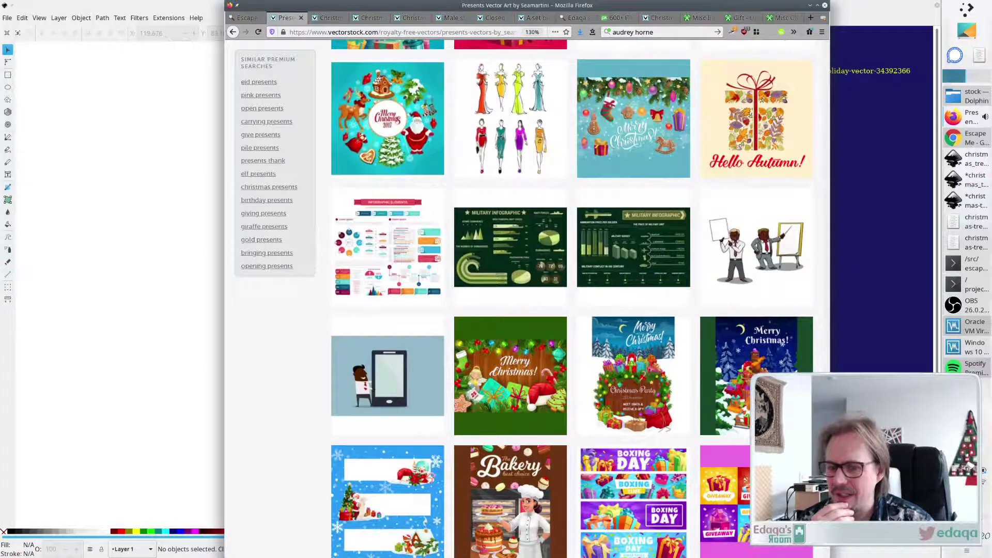
pyautogui.scroll(-4, 519, 299)
# Open the "Gifts and presents boxes seamless pattern" vector from the results and compare its presents with the Christmas tree card in Inkscape.
pyautogui.press('Home')
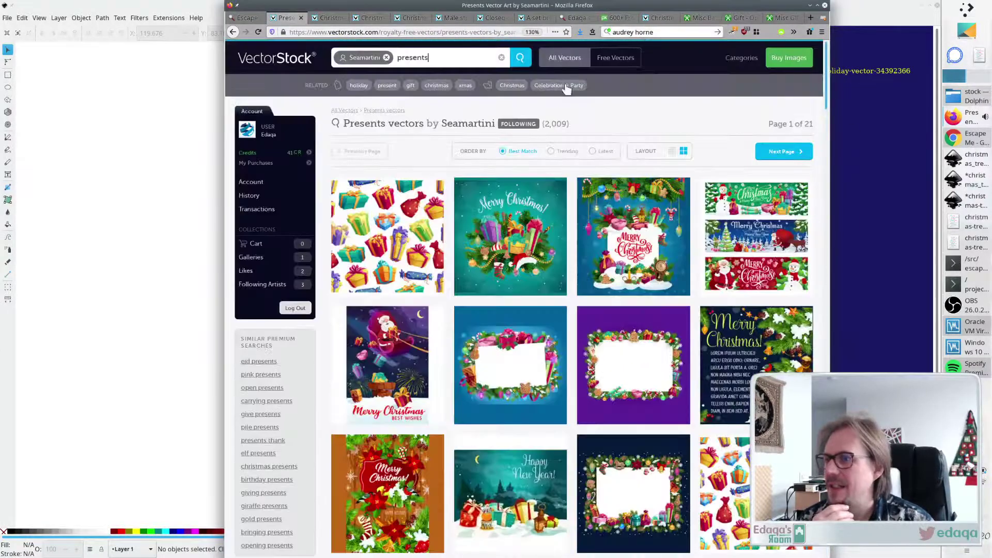
pyautogui.click(380, 220)
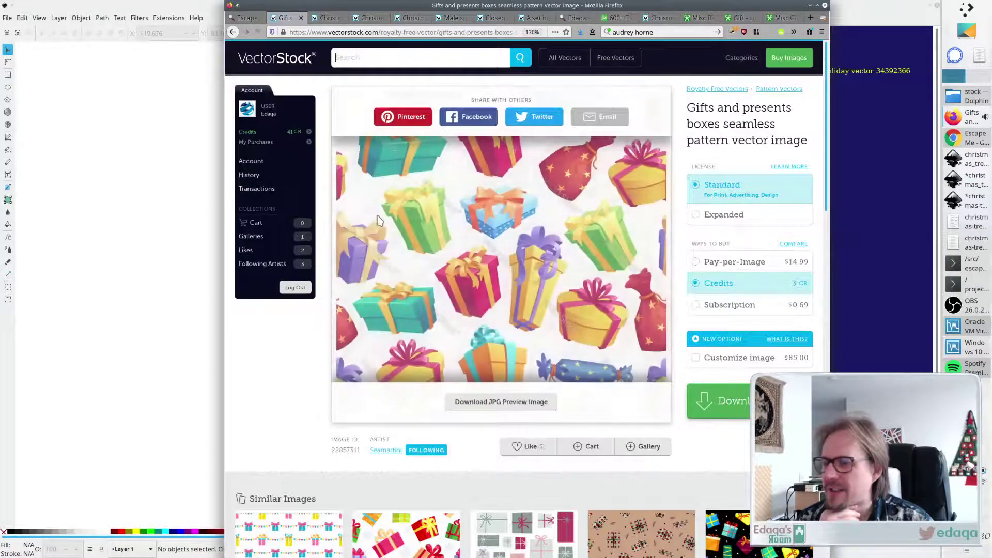
pyautogui.hotkey('alt', 'Tab')
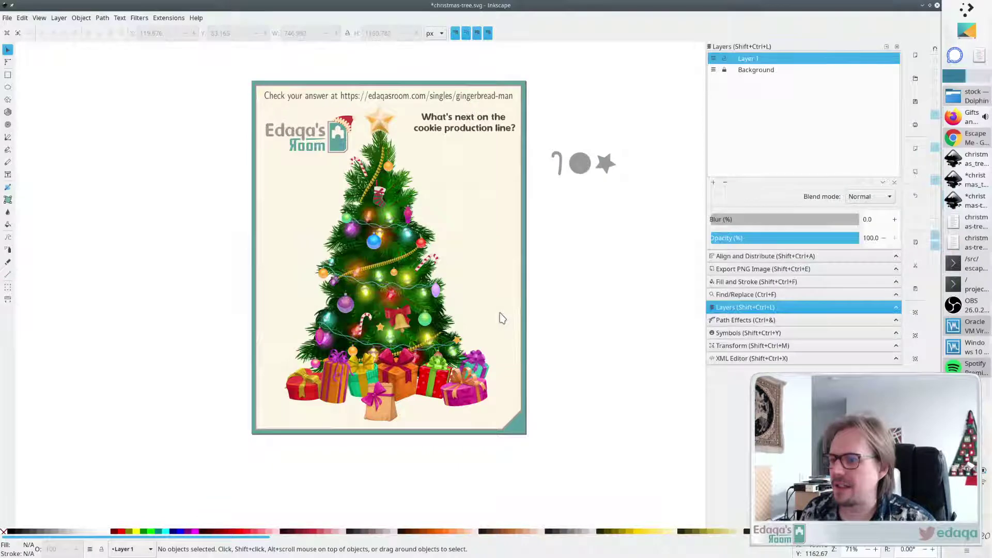
pyautogui.hotkey('alt', 'Tab')
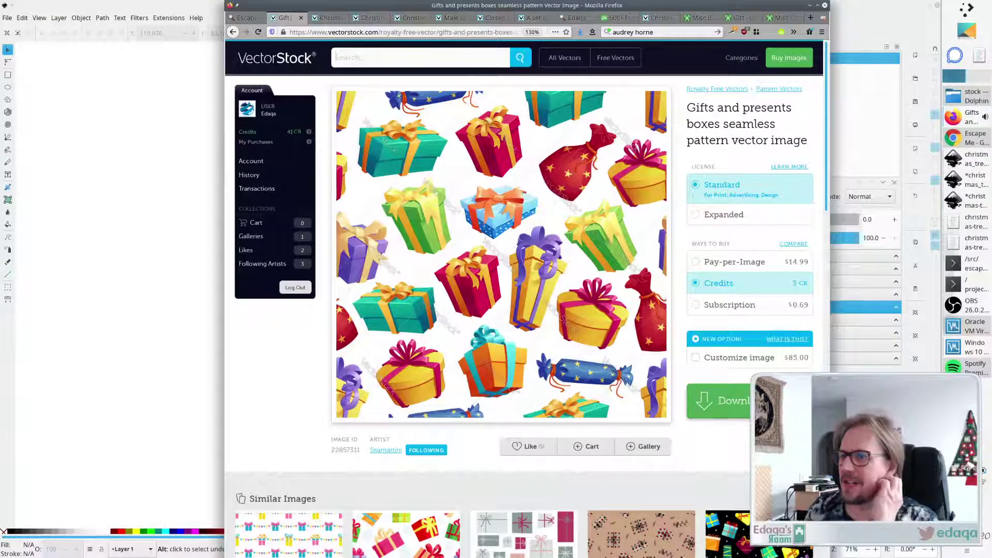
pyautogui.hotkey('alt', 'Tab')
pyautogui.hotkey('alt', 'Tab')
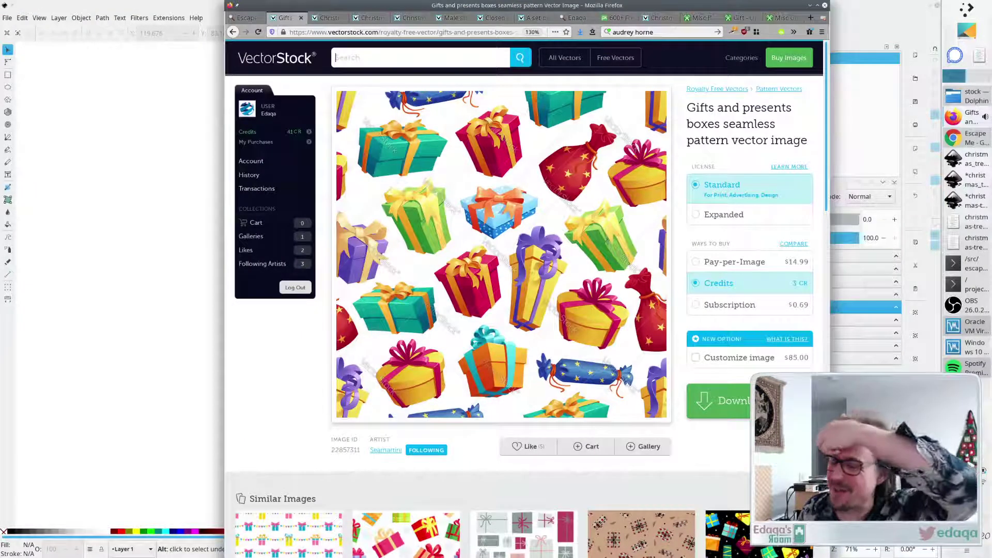
pyautogui.hotkey('alt', 'Tab')
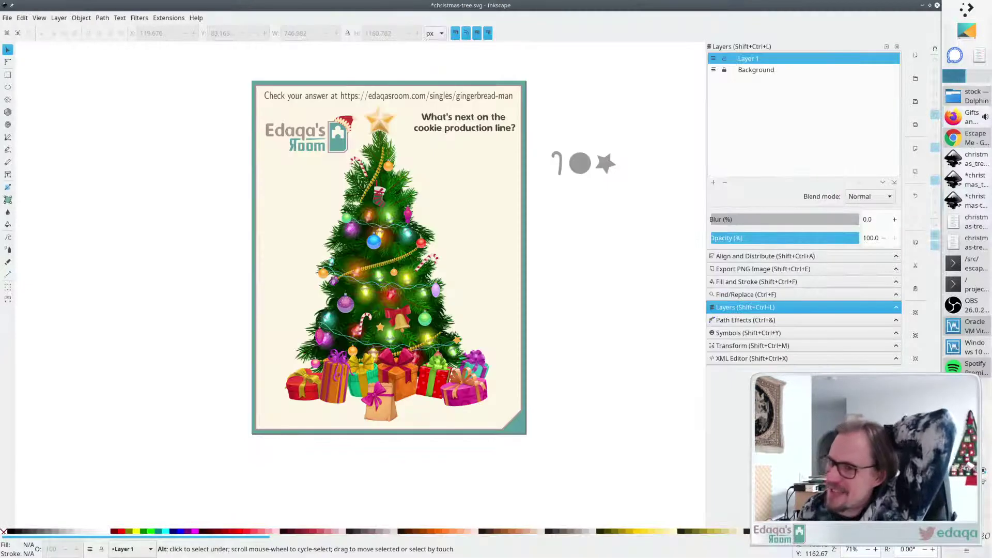
pyautogui.hotkey('alt', 'Tab')
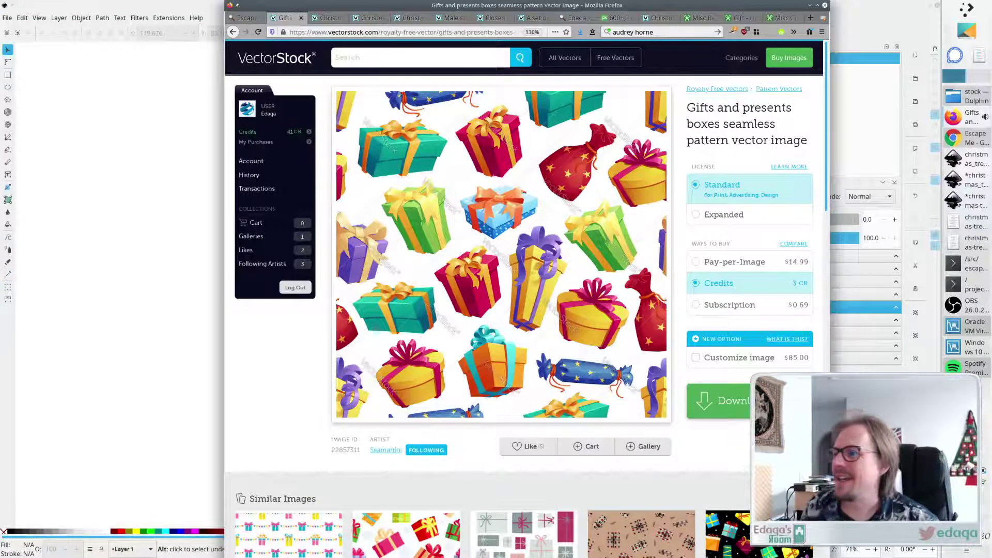
pyautogui.hotkey('alt', 'Tab')
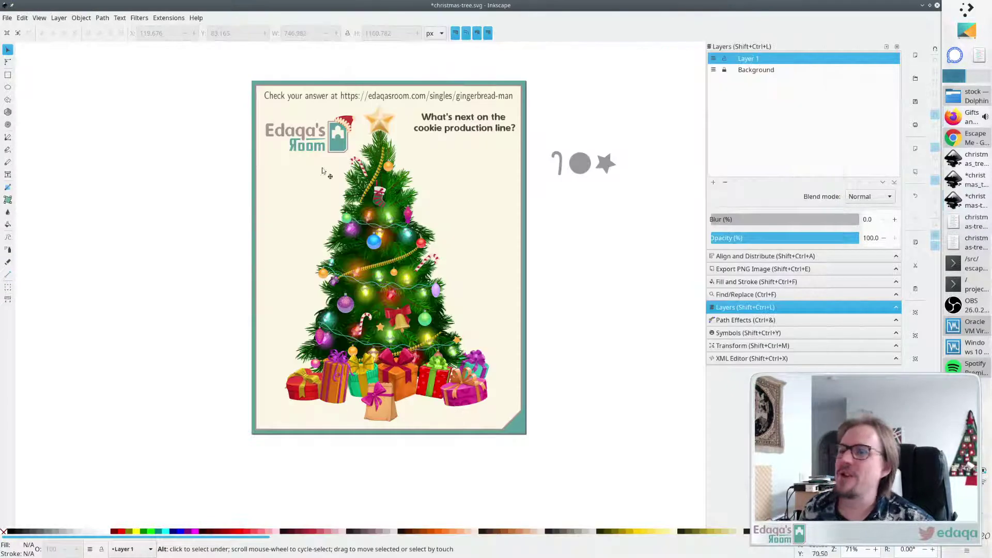
pyautogui.hotkey('alt', 'Tab')
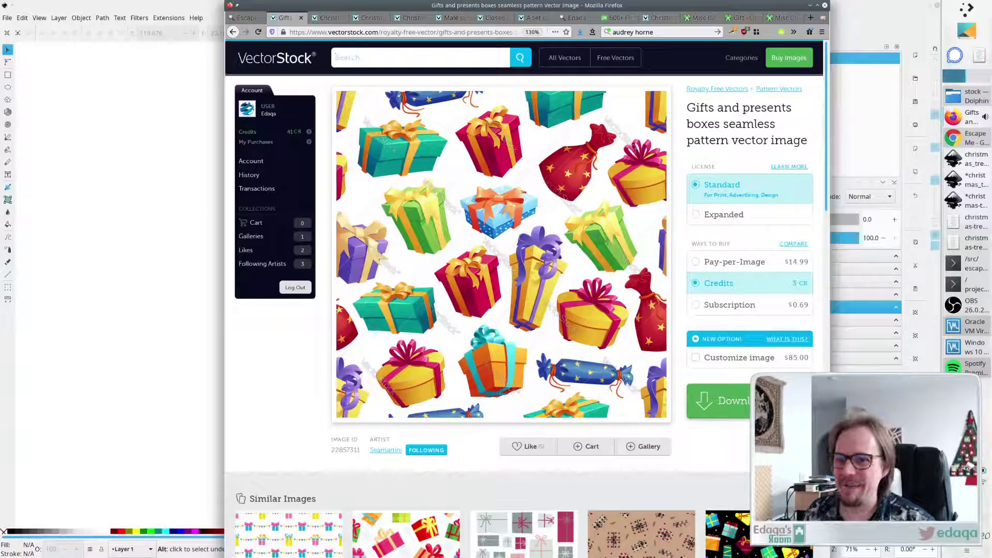
# Buy the presents pattern vector with 3 credits under the Standard license and set the download format to Adobe Illustrator (v10+).
pyautogui.click(743, 408)
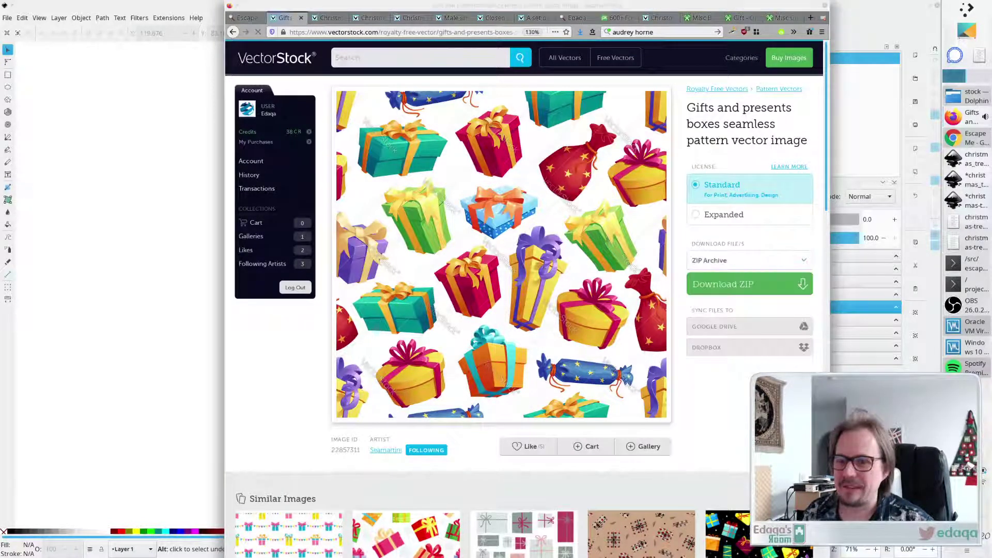
pyautogui.click(699, 455)
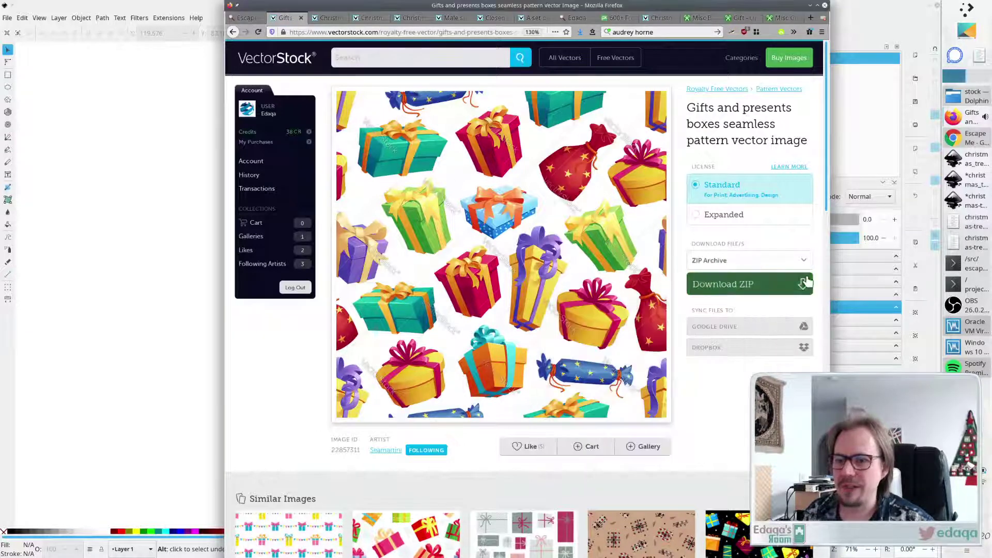
pyautogui.click(798, 263)
pyautogui.click(774, 353)
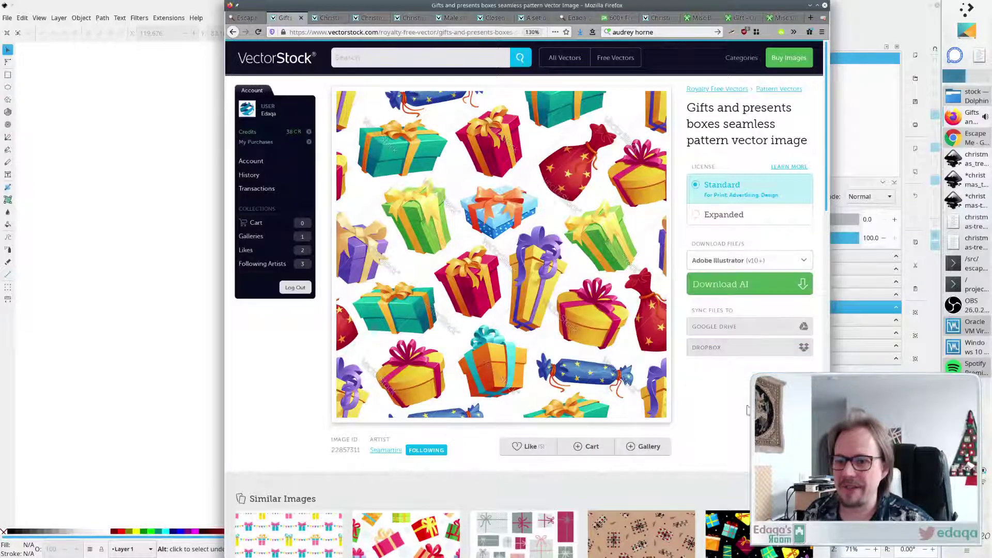
# Download the AI file and save it in the singles/stock folder as presents-vectorstock_22857311.ai.
pyautogui.click(788, 280)
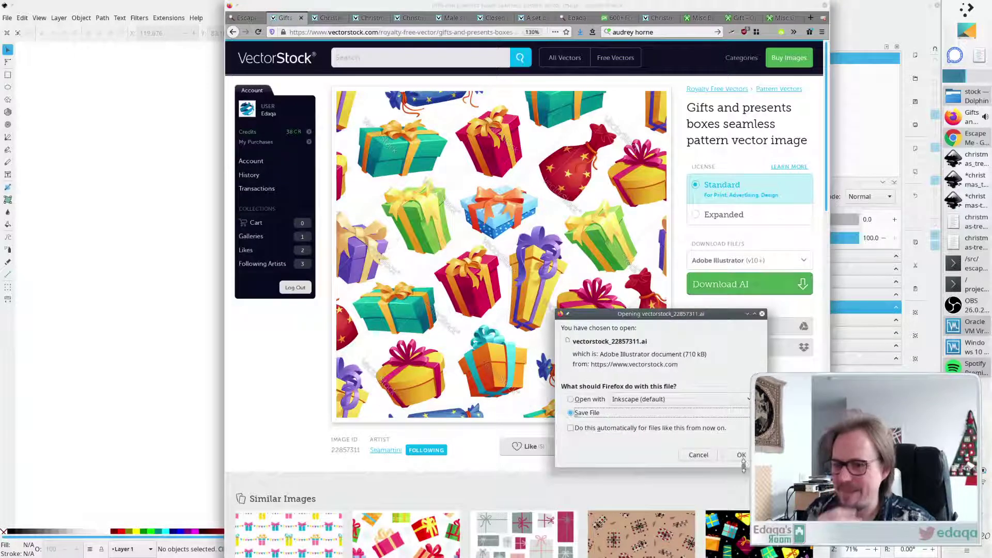
pyautogui.click(744, 457)
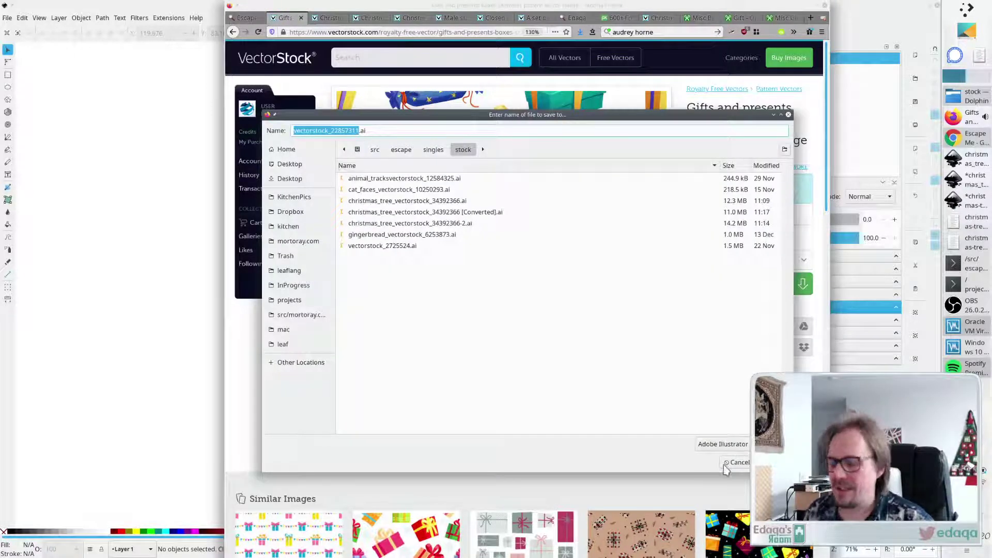
pyautogui.press('Home')
pyautogui.write('presents_')
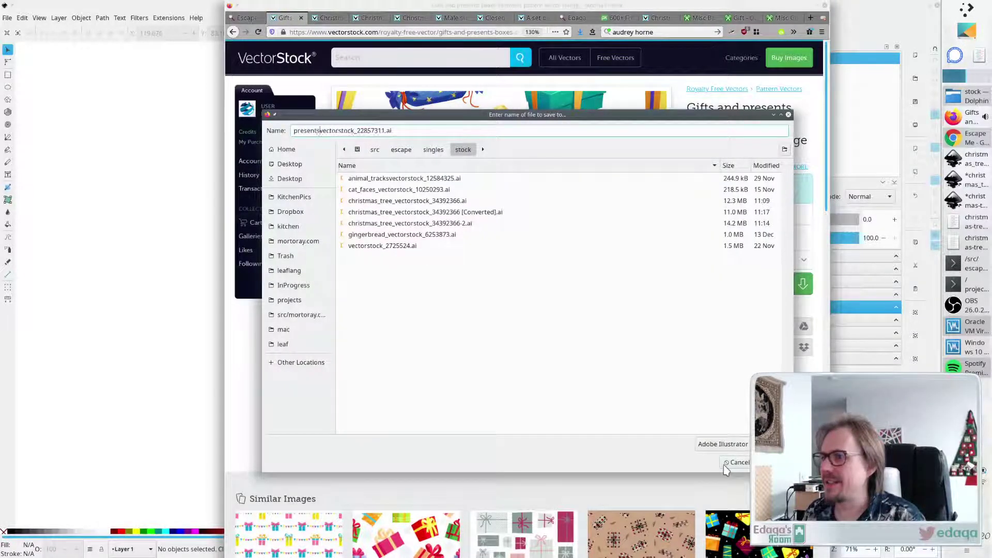
pyautogui.press('Return')
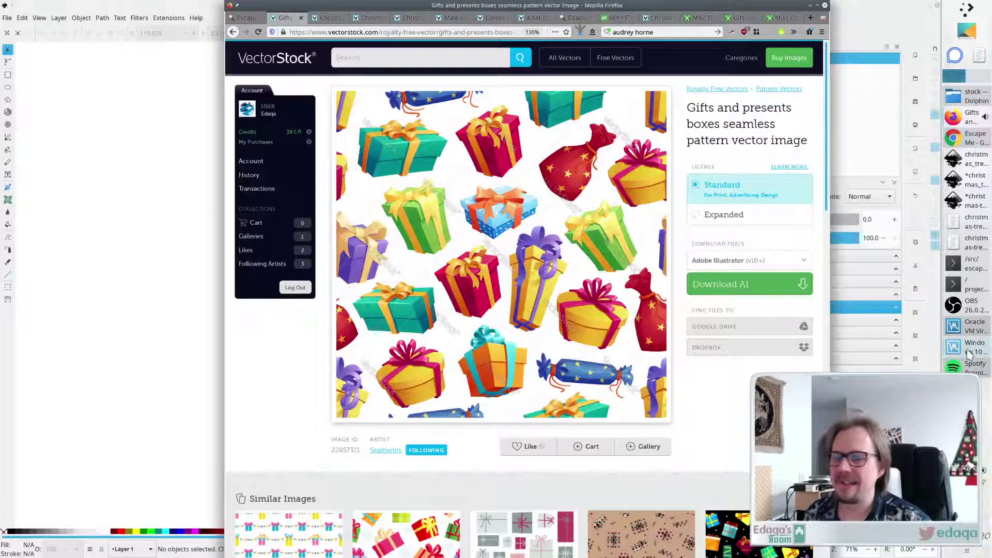
# Switch to the Windows 10 virtual machine and cancel the pending Illustrator export of the Christmas tree background SVG without replacing the existing file.
pyautogui.click(966, 347)
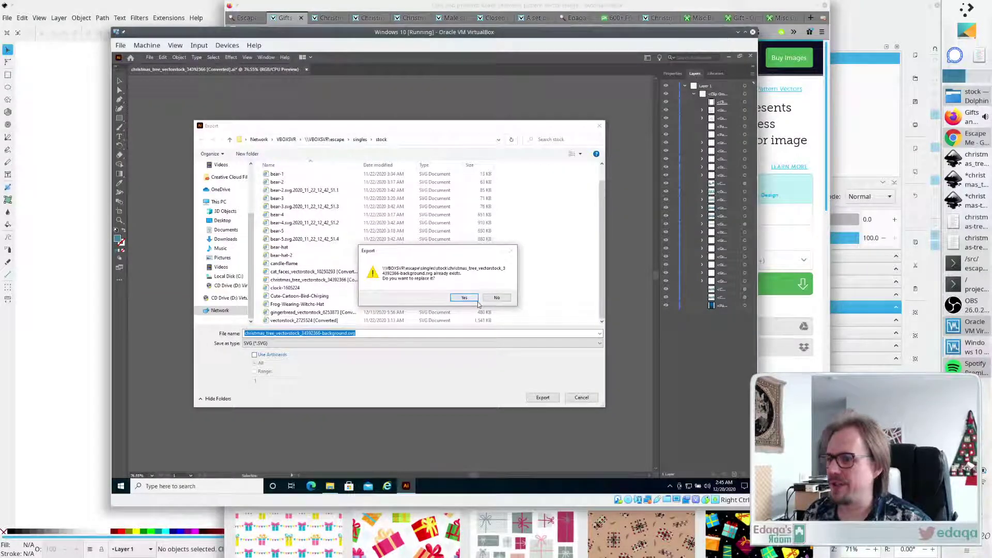
pyautogui.click(497, 298)
pyautogui.click(599, 125)
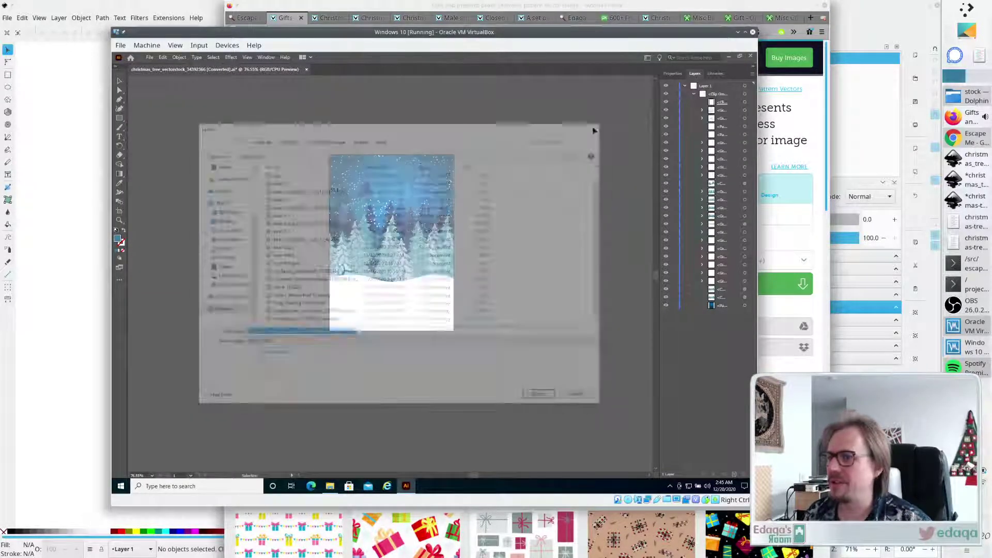
pyautogui.click(121, 45)
pyautogui.click(182, 282)
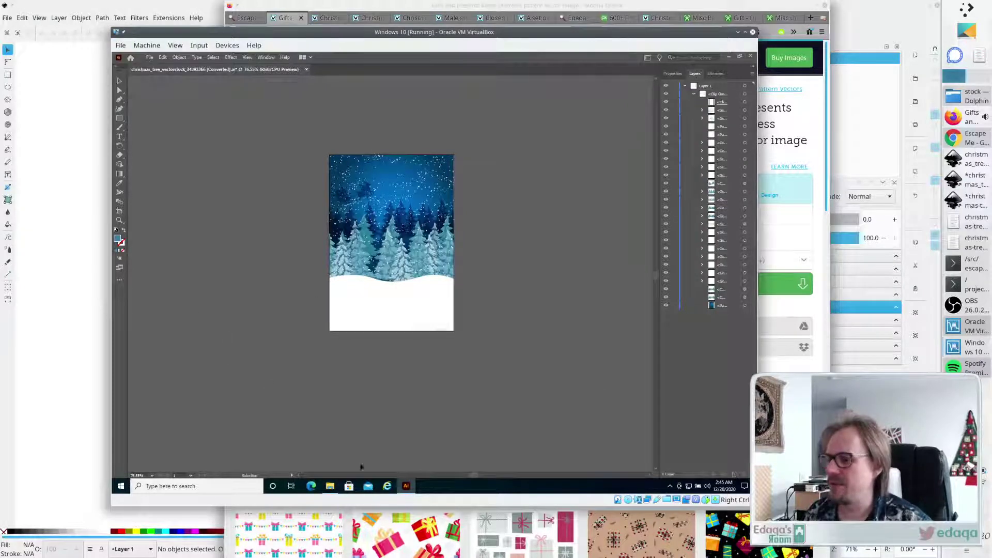
# Open presents-vectorstock_22857311.ai from the virtual machine's singles/stock shared folder in Illustrator.
pyautogui.click(330, 485)
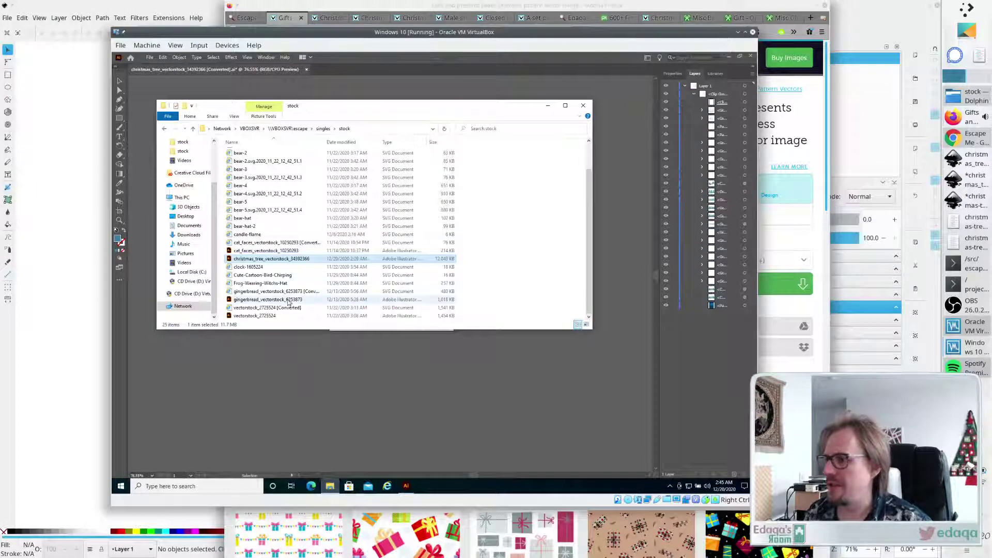
pyautogui.scroll(2, 289, 276)
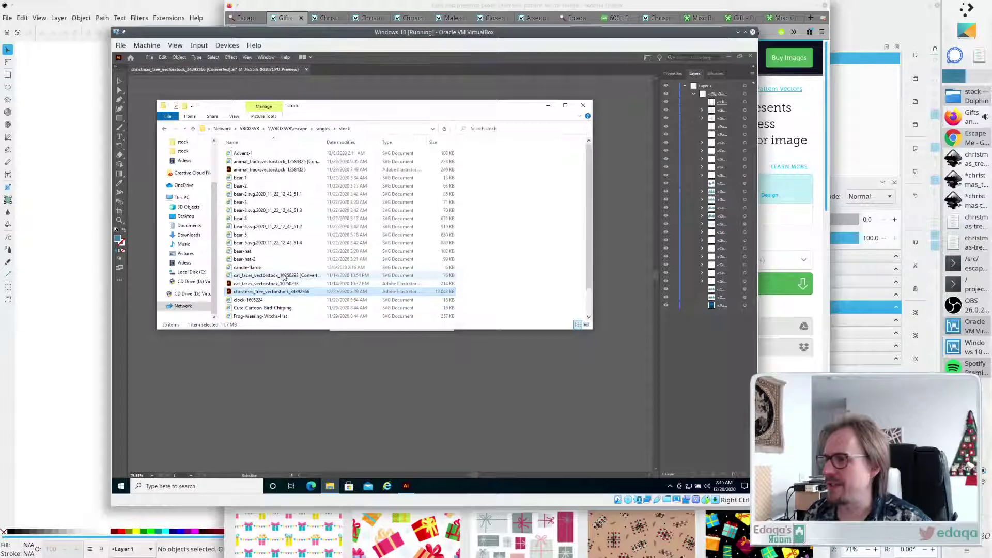
pyautogui.scroll(-2, 321, 271)
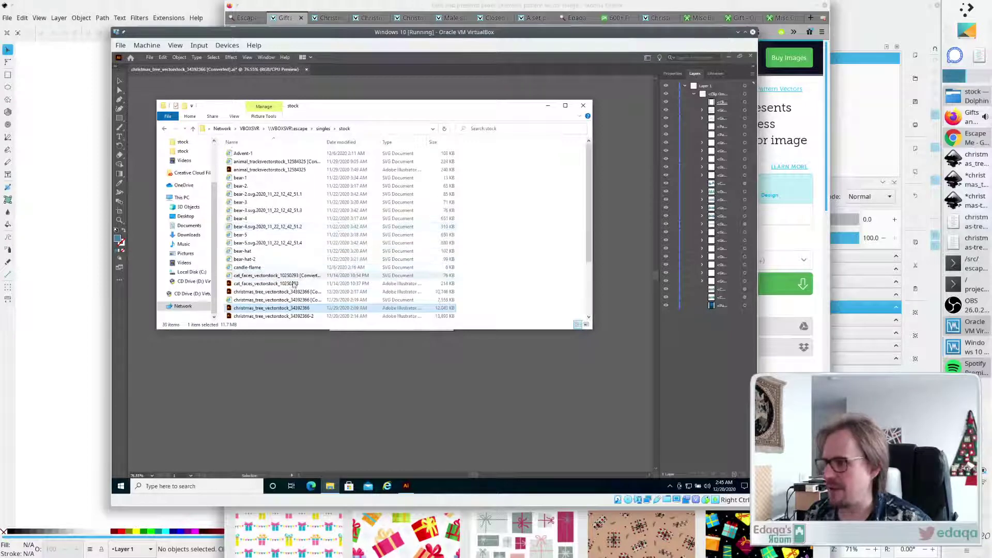
pyautogui.scroll(-3, 310, 285)
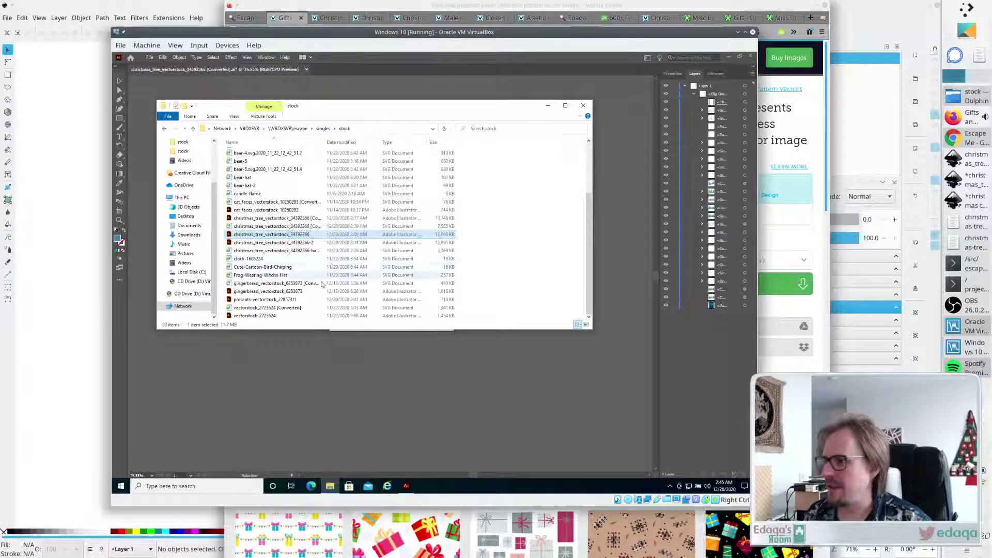
pyautogui.click(264, 302)
pyautogui.doubleClick(264, 300)
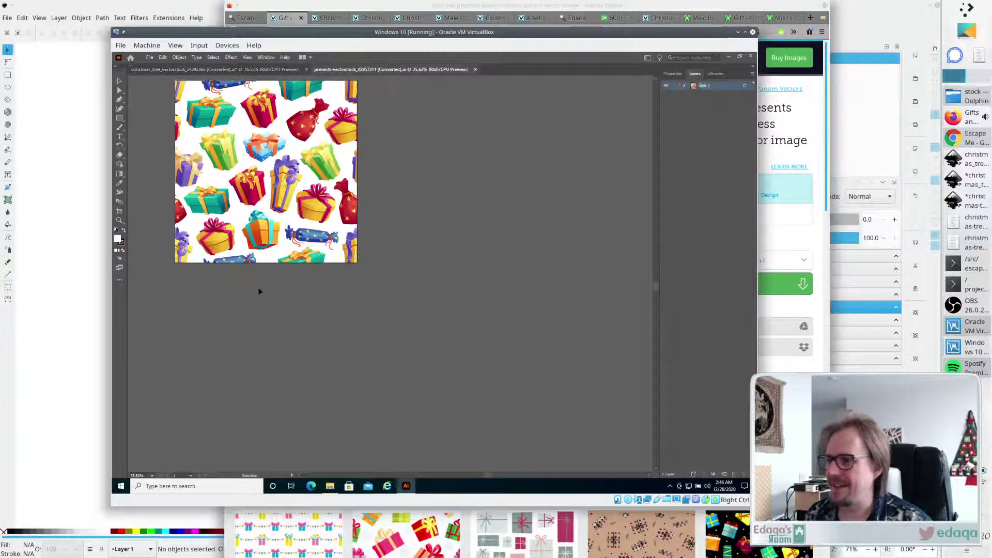
# Examine the presents pattern artboard and the empty canvas around it on all sides.
pyautogui.scroll(3, 229, 284)
pyautogui.scroll(2, 217, 284)
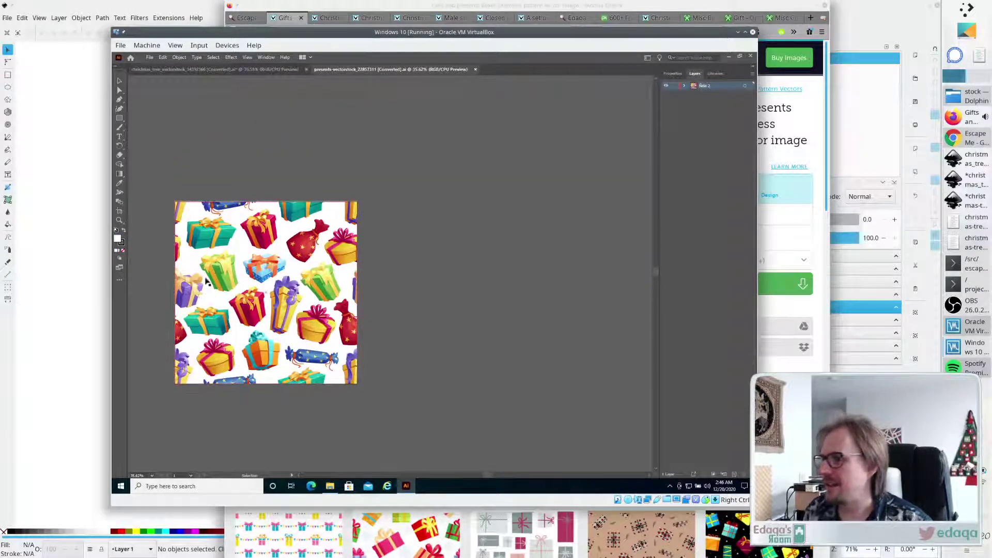
pyautogui.scroll(-2, 208, 283)
pyautogui.scroll(-5, 208, 283)
pyautogui.scroll(10, 207, 283)
pyautogui.scroll(-10, 207, 282)
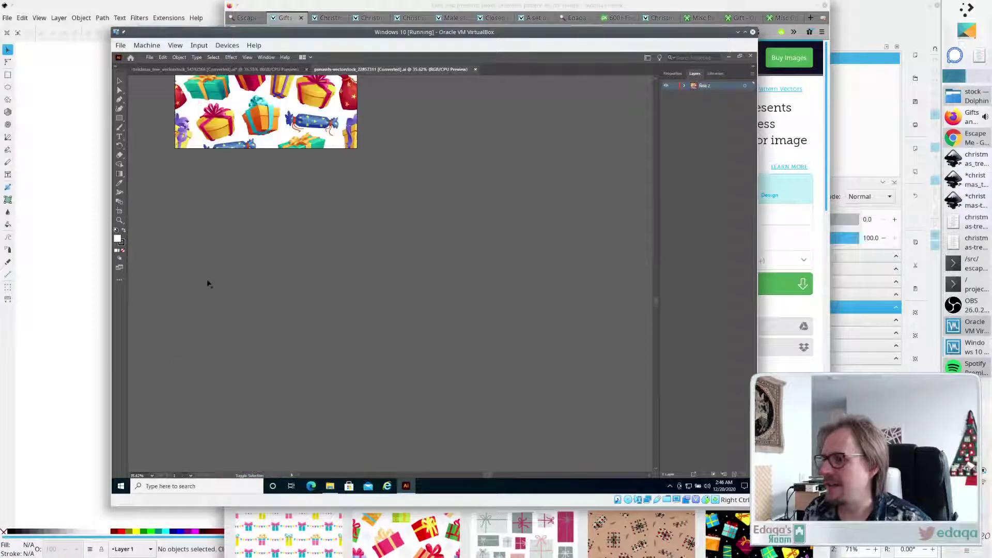
pyautogui.scroll(5, 209, 284)
pyautogui.hscroll(-5, 207, 276)
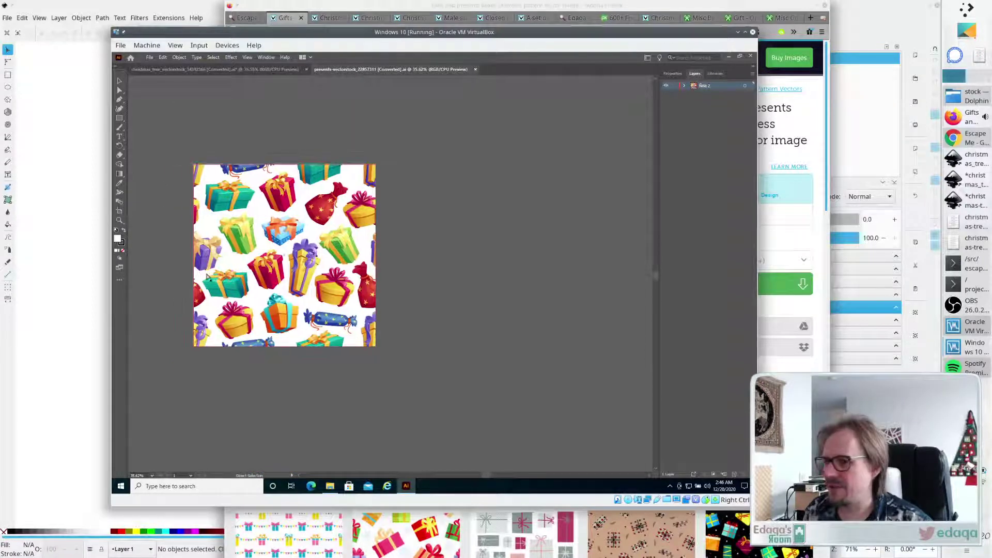
pyautogui.hscroll(-2, 207, 275)
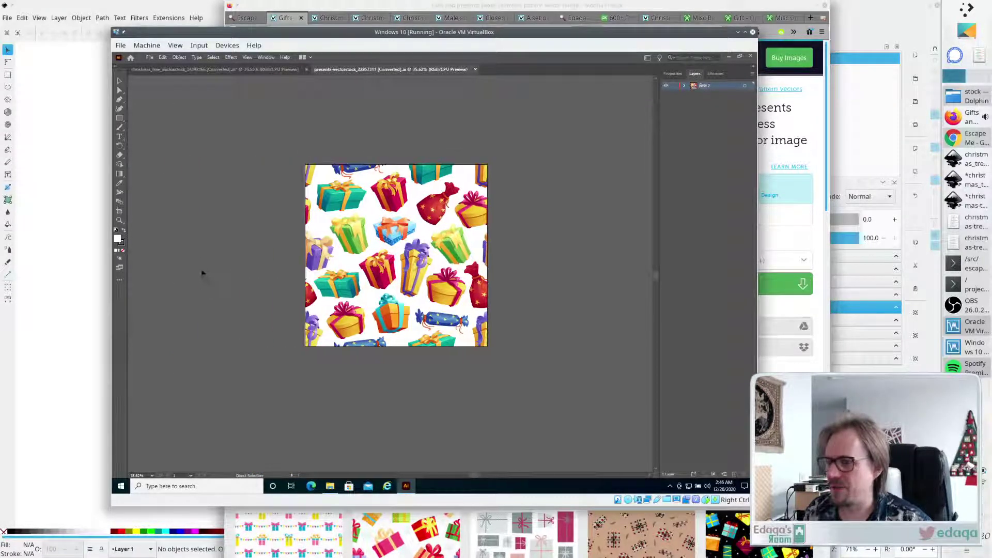
pyautogui.hscroll(-14, 231, 272)
pyautogui.hscroll(20, 231, 271)
pyautogui.hscroll(-20, 231, 272)
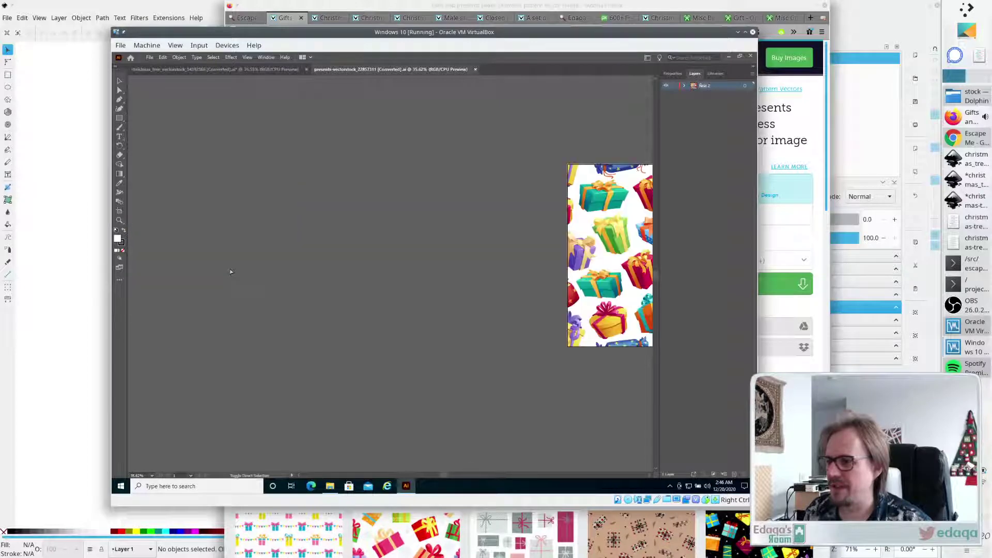
pyautogui.hscroll(14, 231, 272)
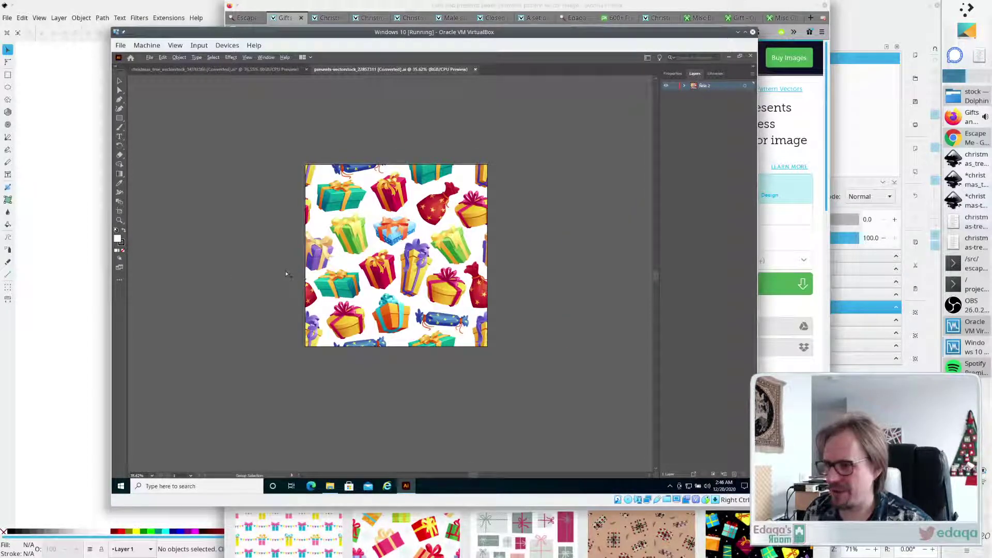
pyautogui.hscroll(14, 285, 271)
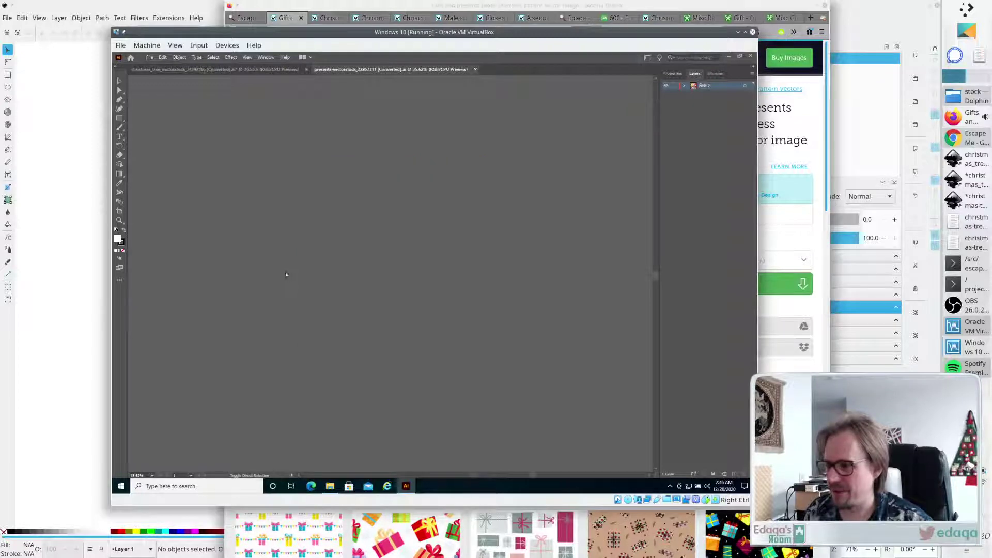
pyautogui.hscroll(-14, 285, 271)
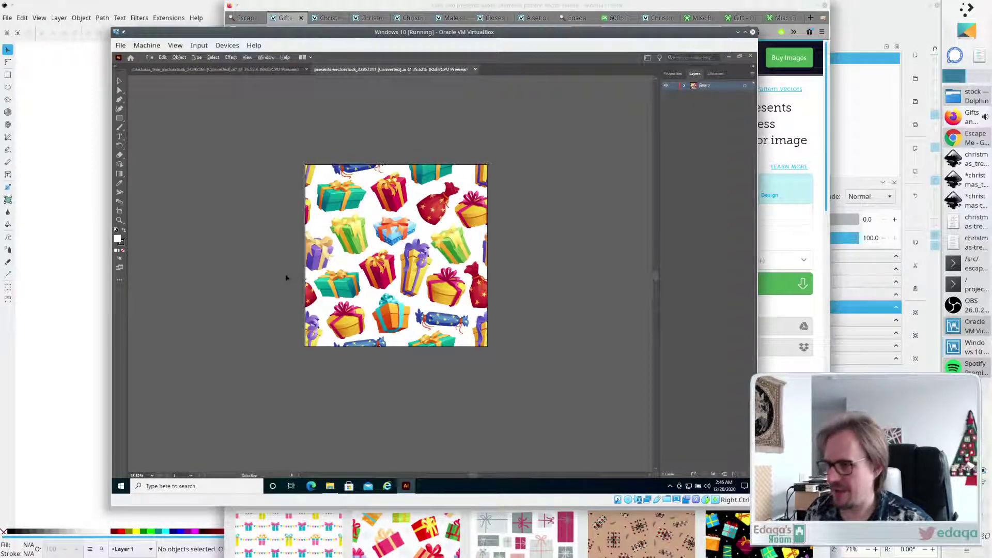
pyautogui.scroll(-10, 285, 278)
pyautogui.scroll(10, 284, 278)
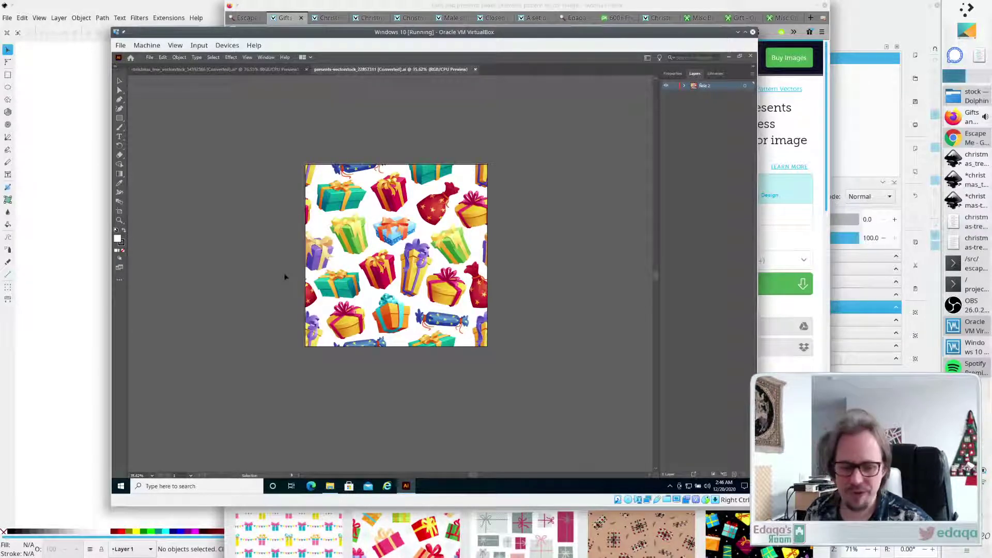
# Export the presents pattern in SVG format to the stock folder as presents-vectorstock_22857311 [Converted], accepting the SVG options.
pyautogui.click(150, 57)
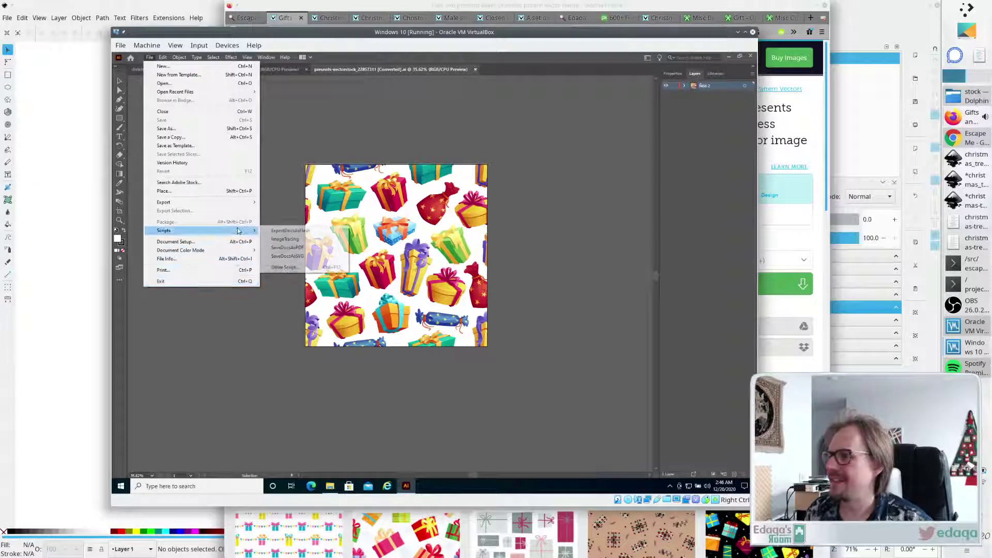
pyautogui.moveTo(238, 203)
pyautogui.click(274, 209)
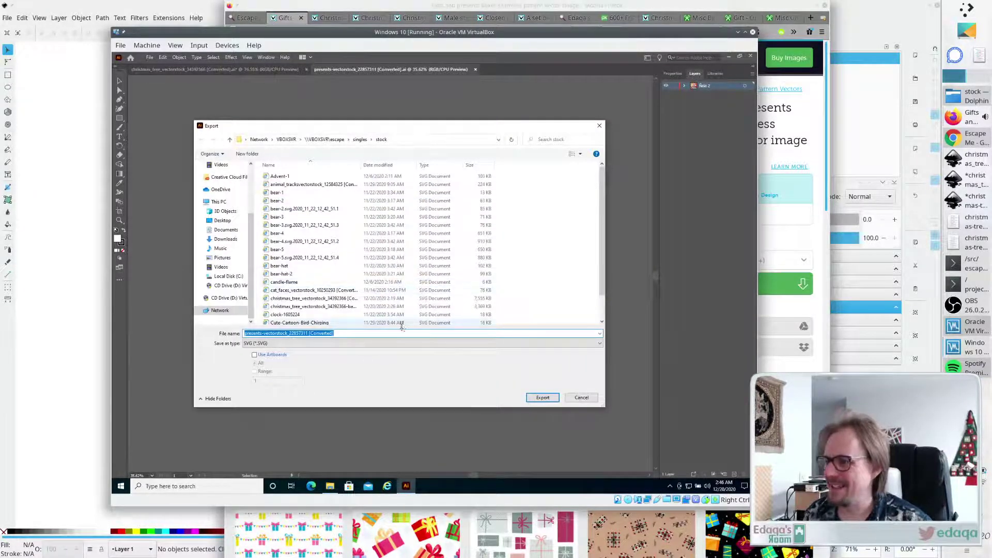
pyautogui.click(541, 399)
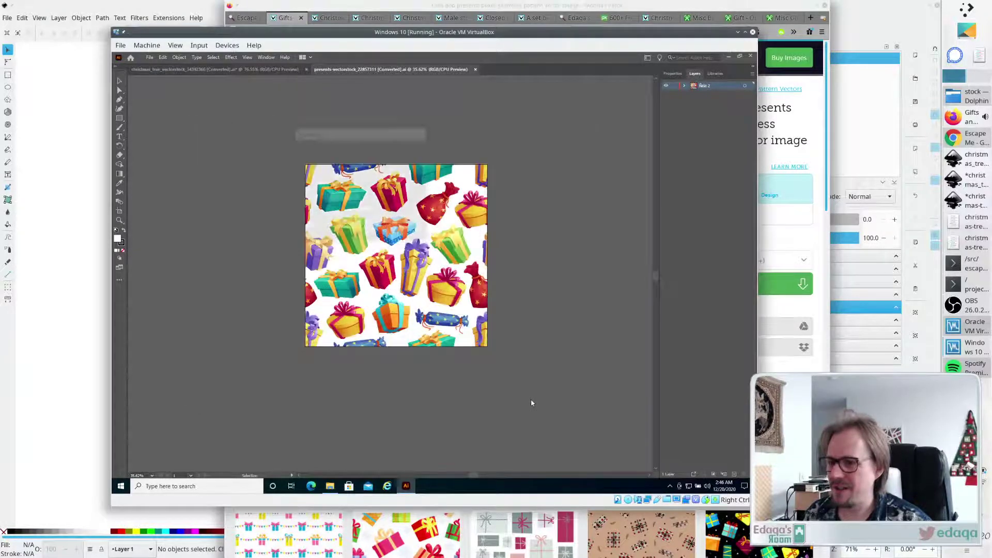
pyautogui.click(372, 229)
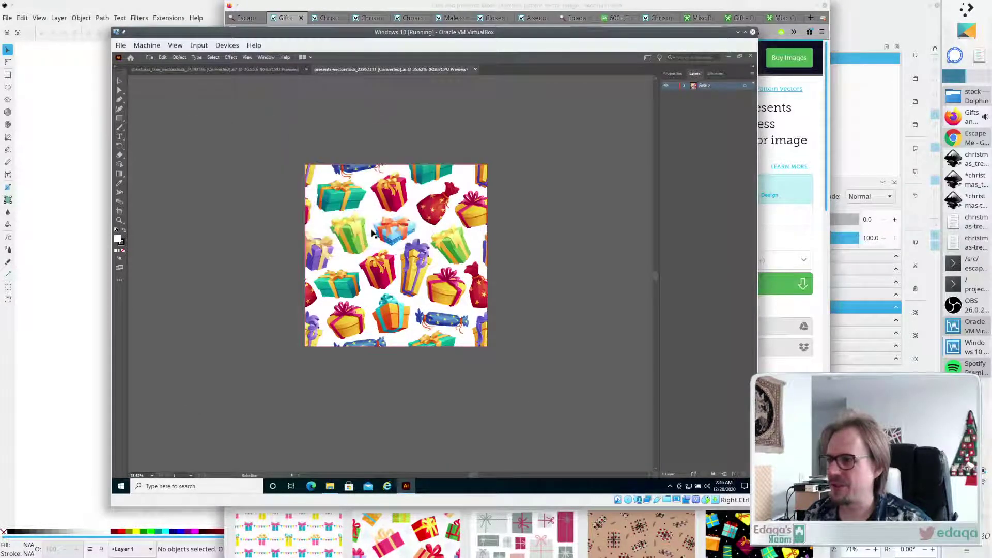
# Switch to Inkscape, save christmas-tree.svg, and save and close the christmas_tree_vectorstock_34392366-background.svg document.
pyautogui.click(182, 5)
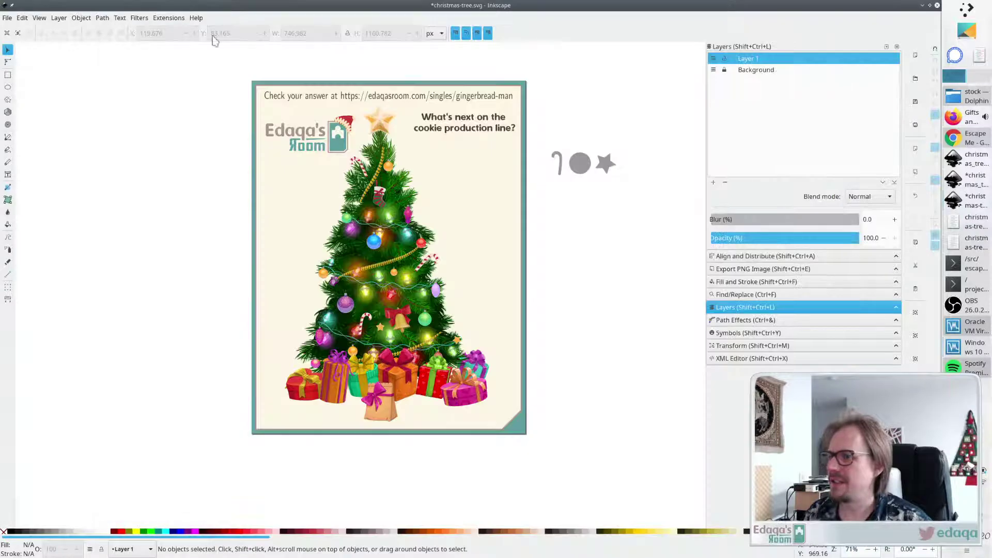
pyautogui.hotkey('ctrl', 's')
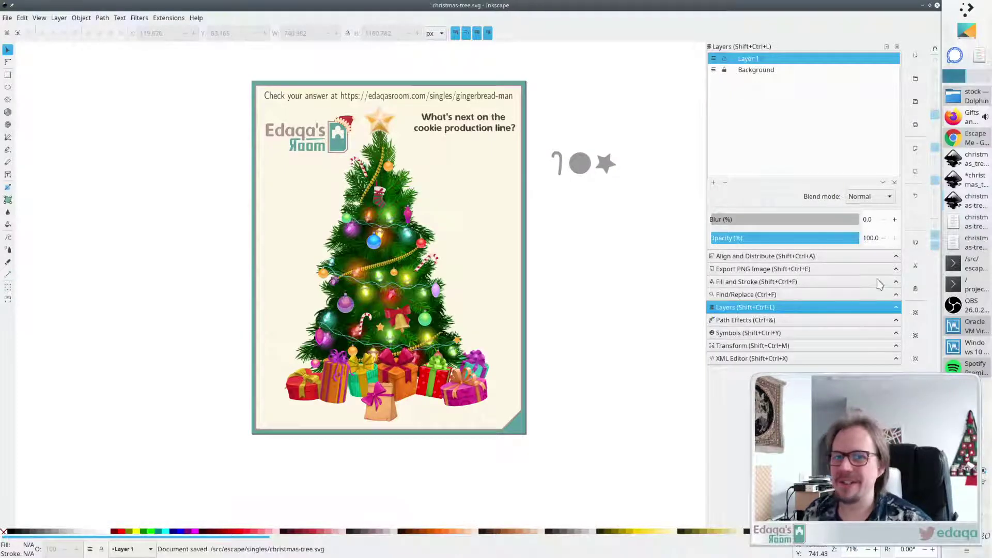
pyautogui.click(958, 179)
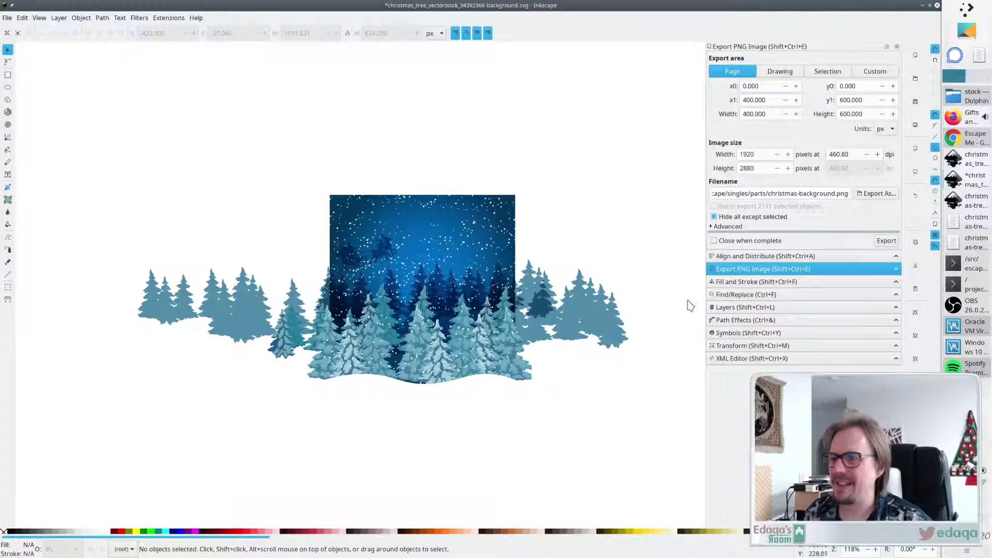
pyautogui.hotkey('ctrl', 's')
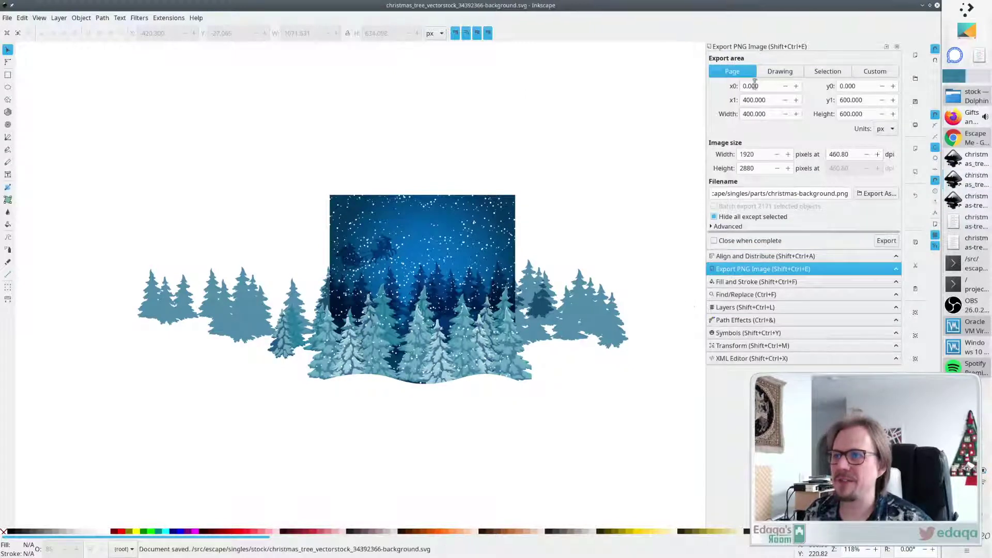
pyautogui.click(937, 6)
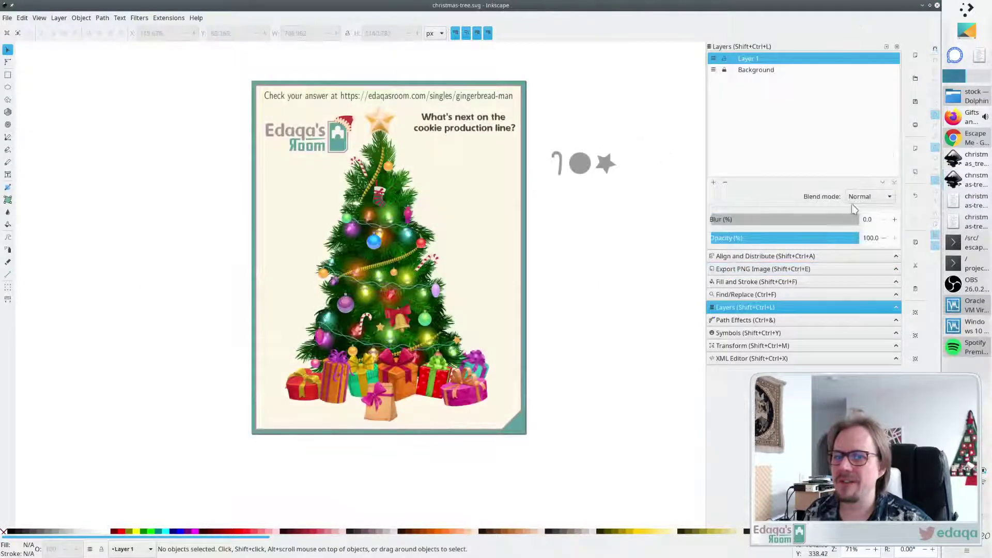
# From the converted Christmas tree document's window, open presents-vectorstock_22857311 [Converted].svg from the stock folder.
pyautogui.click(954, 165)
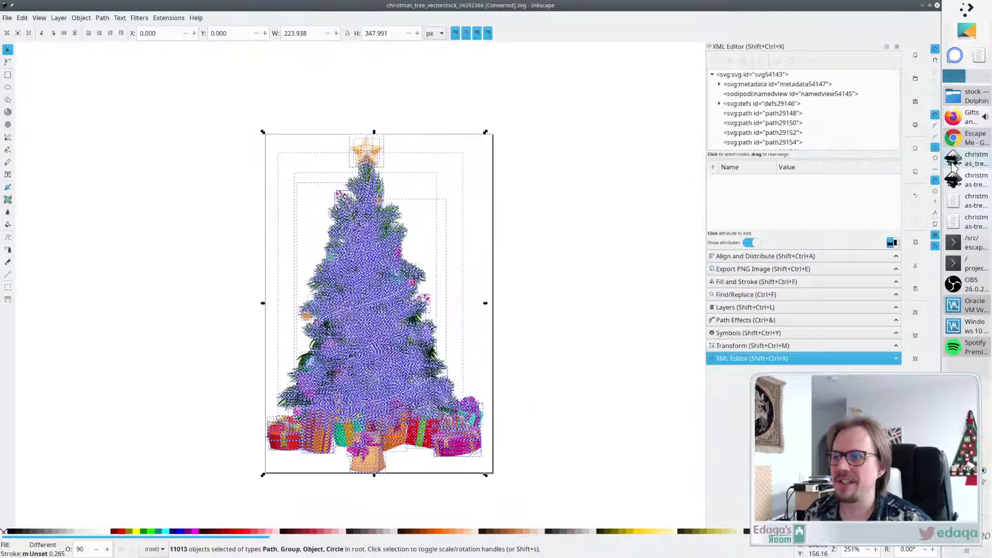
pyautogui.click(594, 166)
pyautogui.click(6, 18)
pyautogui.click(13, 56)
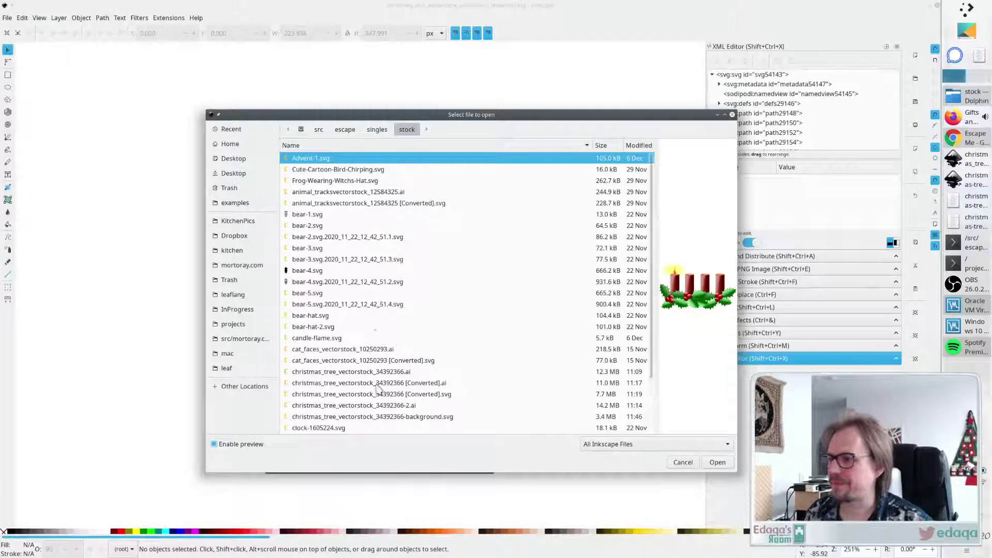
pyautogui.scroll(-2, 403, 379)
pyautogui.click(346, 405)
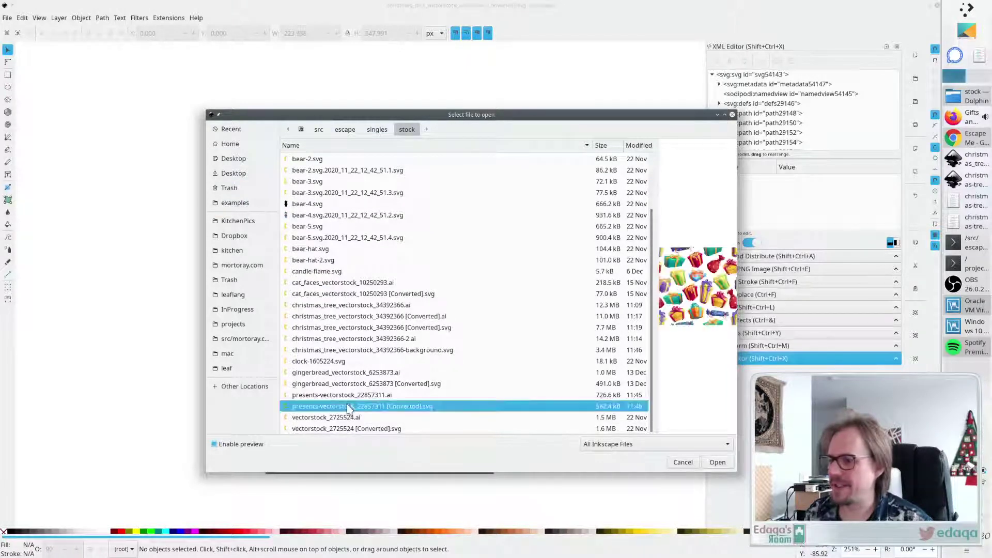
pyautogui.press('Return')
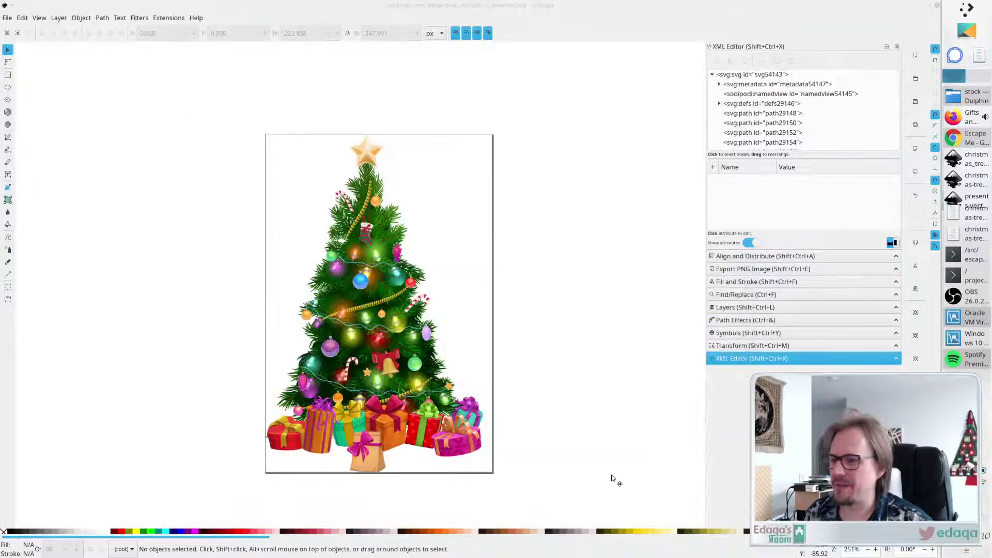
pyautogui.click(281, 5)
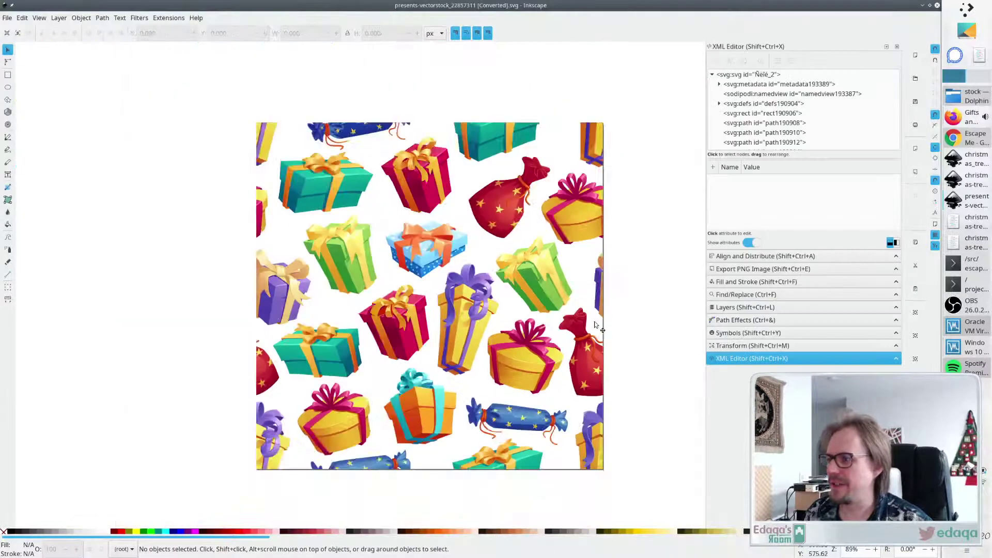
# Check how the presents are built by selecting parts of the blue and yellow boxes and the cut-off present at the upper right corner.
pyautogui.click(426, 234)
pyautogui.click(680, 242)
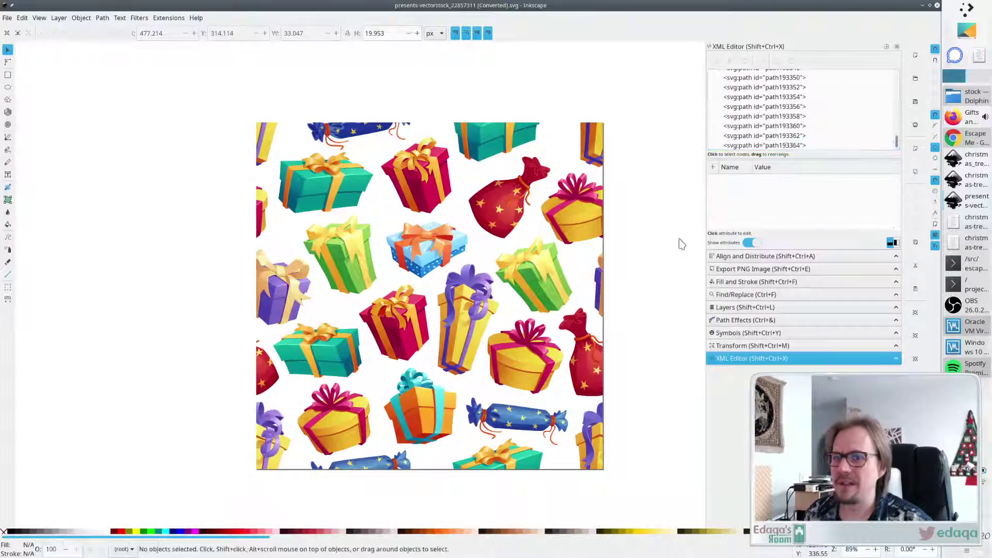
pyautogui.click(590, 230)
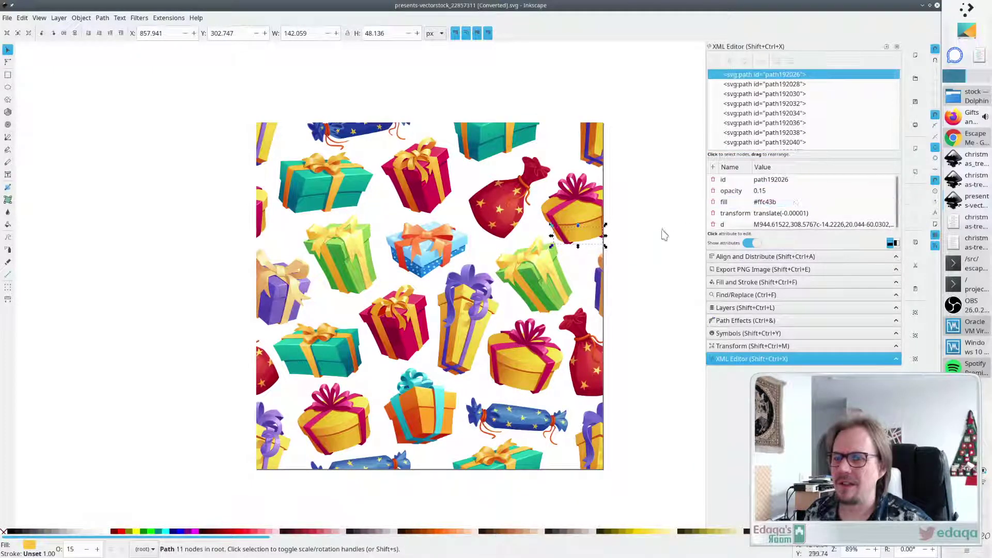
pyautogui.click(657, 237)
pyautogui.scroll(6, 654, 239)
pyautogui.scroll(-3, 646, 208)
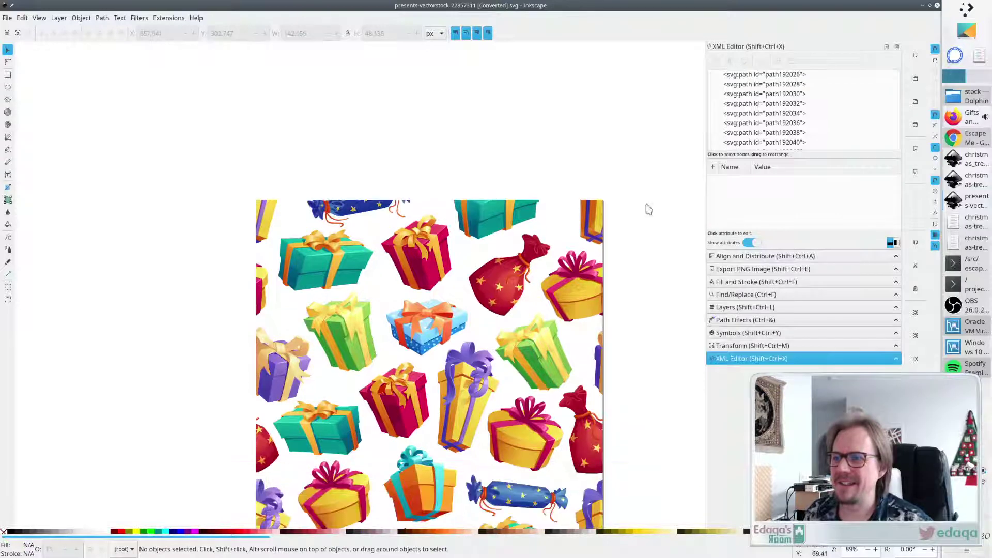
pyautogui.moveTo(629, 146); pyautogui.dragTo(567, 248)
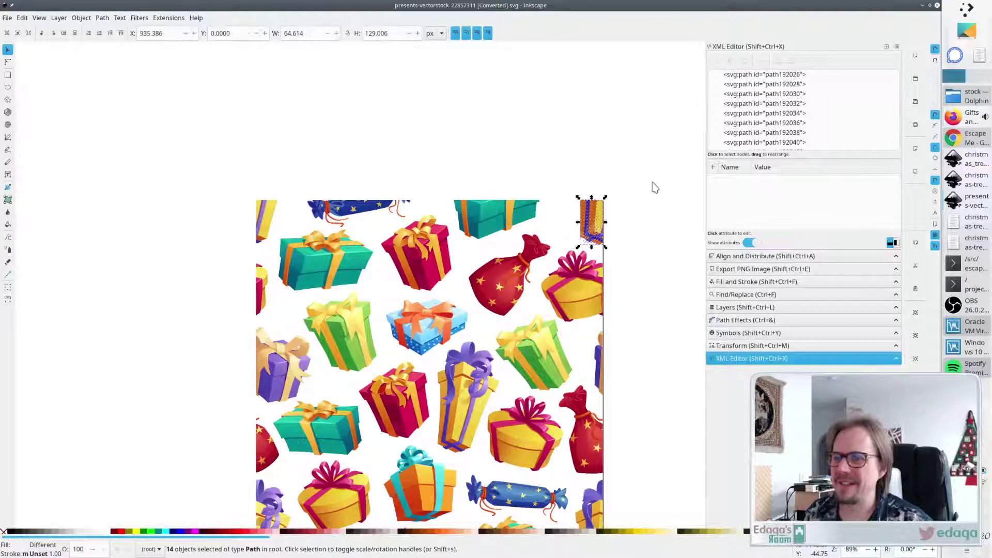
pyautogui.click(666, 175)
# Inspect the first rect and path nodes in the presents document's XML structure, selecting path190912.
pyautogui.scroll(3, 766, 109)
pyautogui.scroll(5, 766, 109)
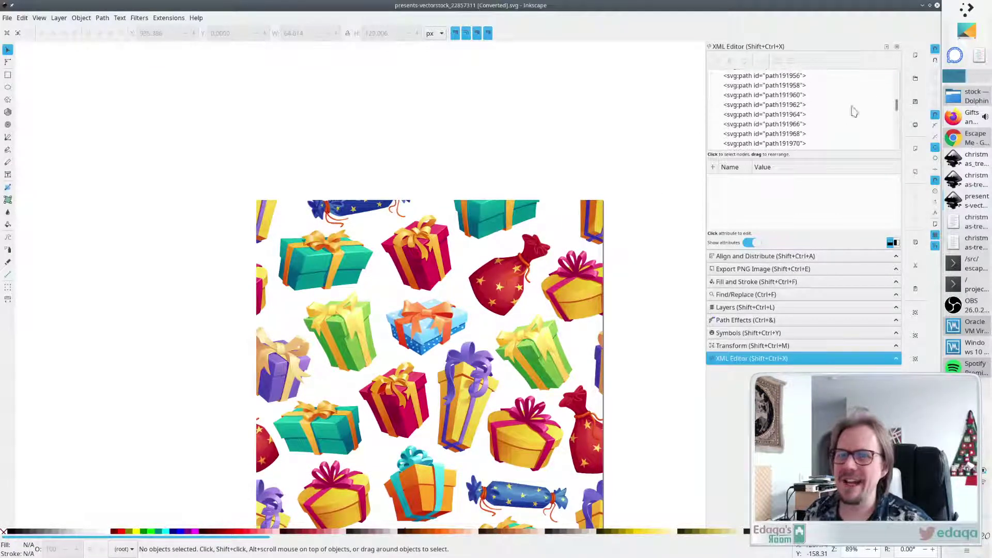
pyautogui.moveTo(899, 106); pyautogui.dragTo(897, 76)
pyautogui.click(792, 123)
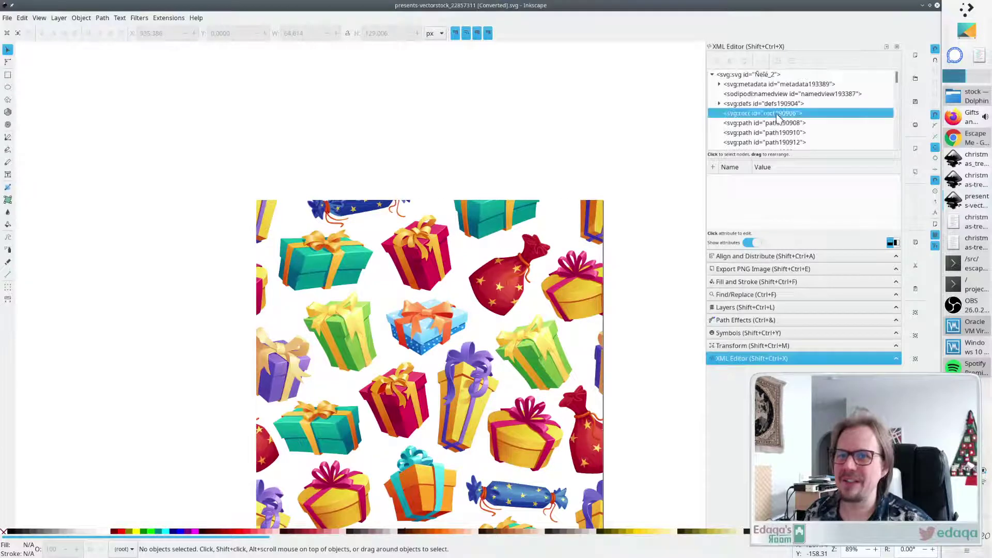
pyautogui.click(768, 143)
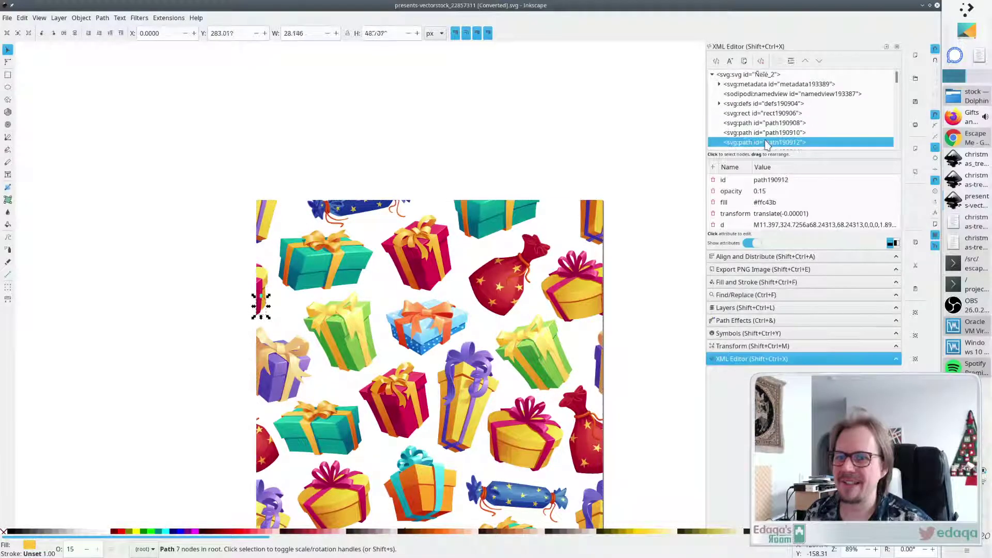
# Deselect everything, switch to the Illustrator virtual machine and expand the nested groups in the presents pattern's layer.
pyautogui.click(646, 156)
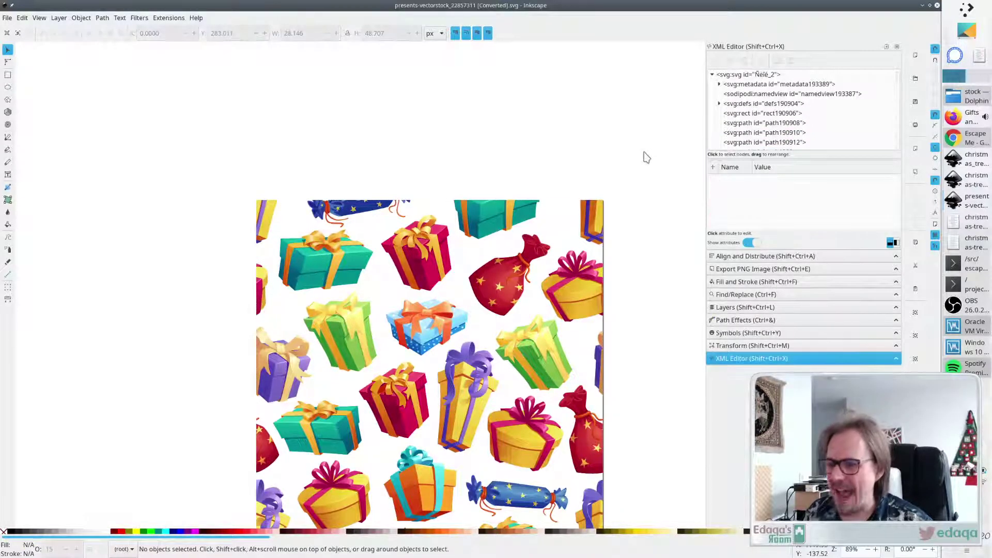
pyautogui.click(974, 349)
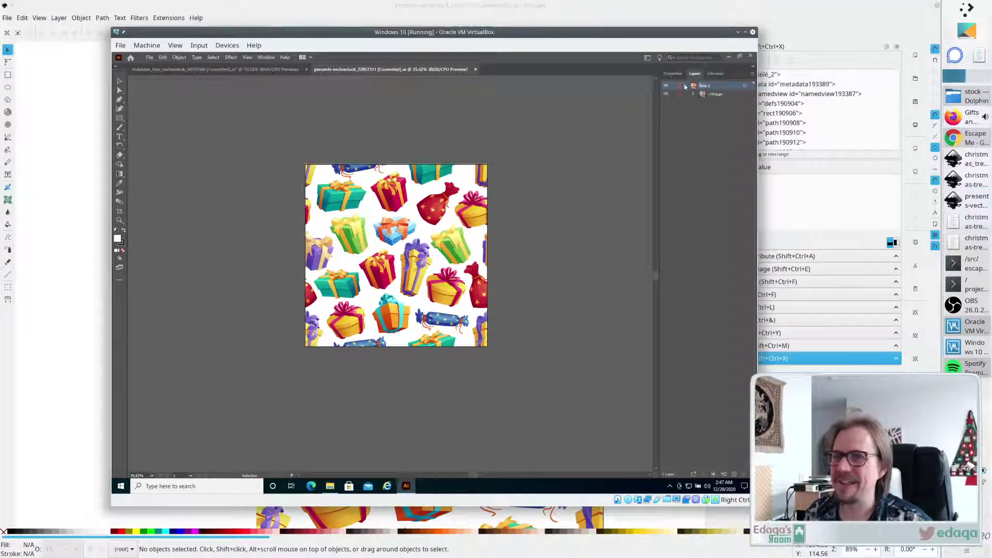
pyautogui.click(693, 95)
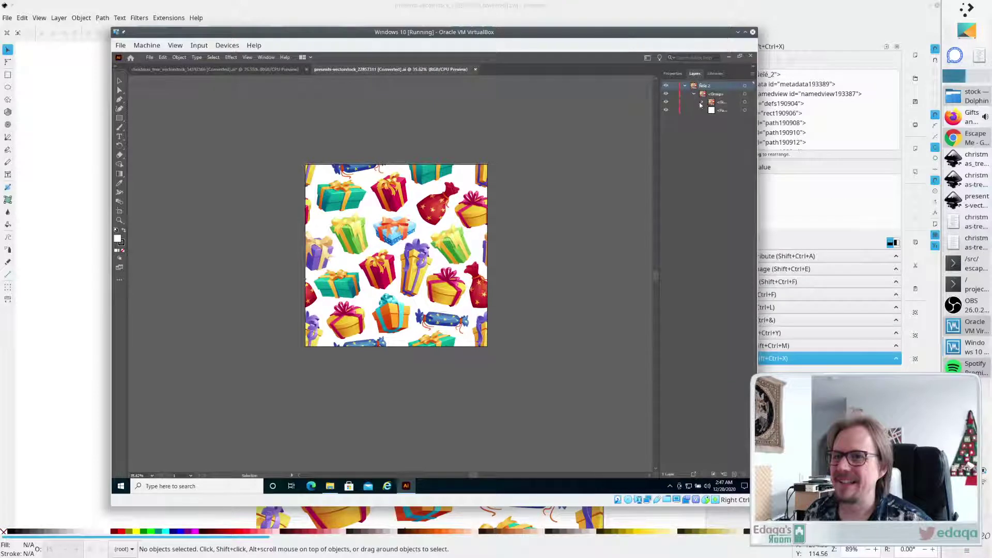
pyautogui.click(701, 103)
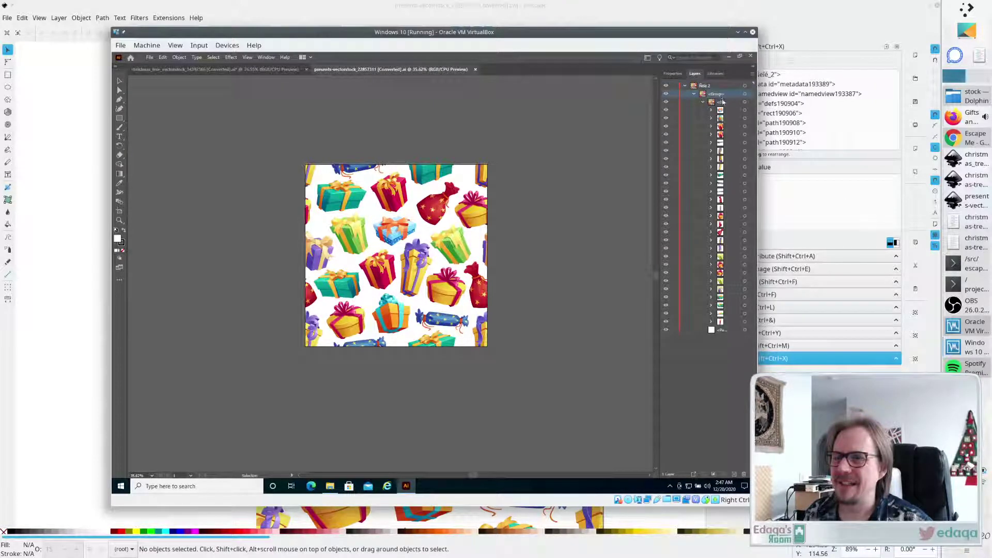
# Close the presents document in Inkscape and check the layer commands available for the inner presents group in Illustrator.
pyautogui.click(877, 17)
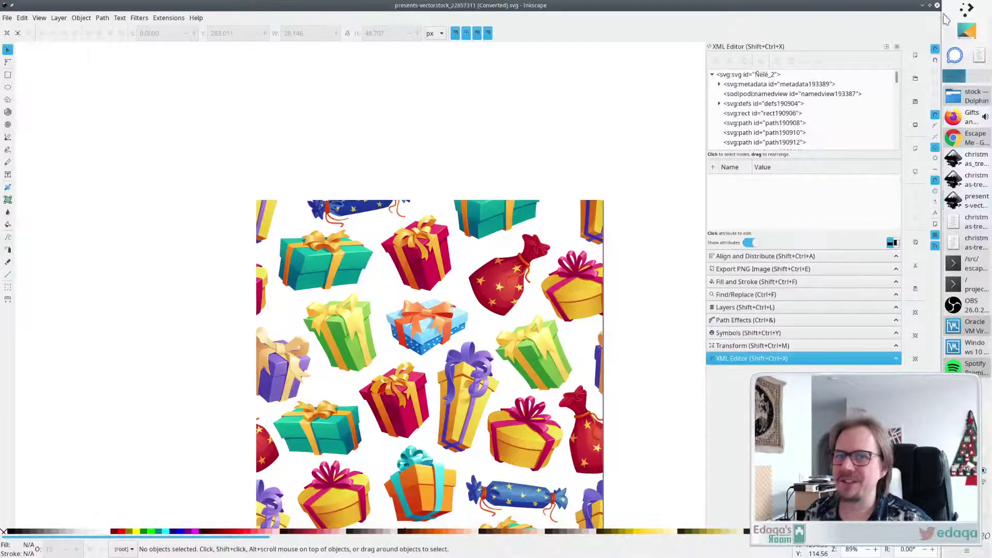
pyautogui.click(937, 5)
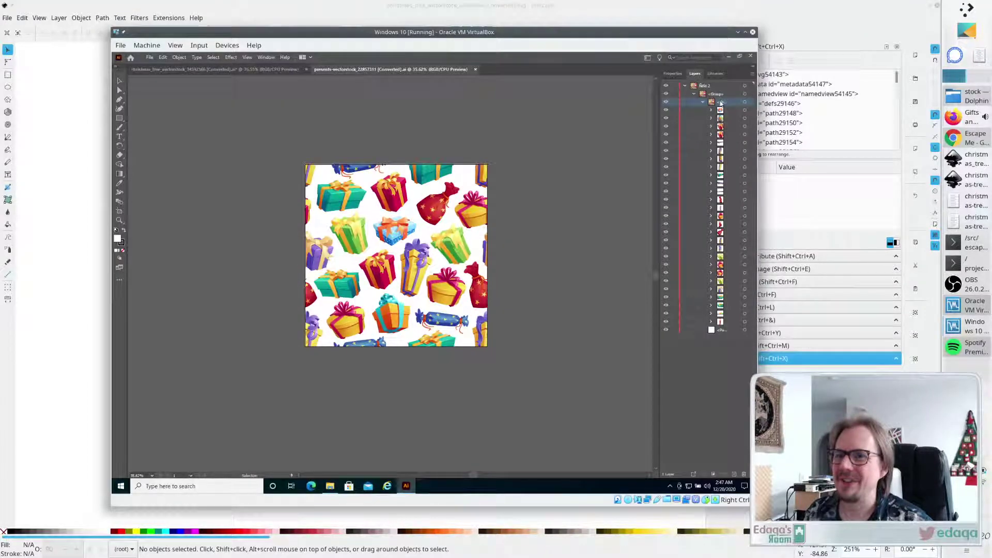
pyautogui.click(753, 74)
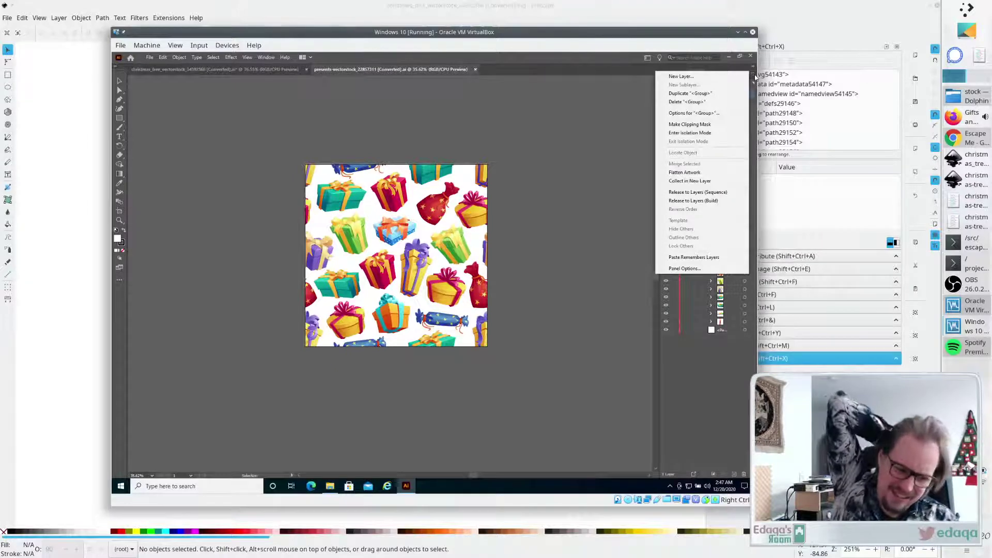
pyautogui.click(567, 181)
# Ungroup the whole presents artwork twice so each present is a separate group directly under the top layer.
pyautogui.click(479, 221)
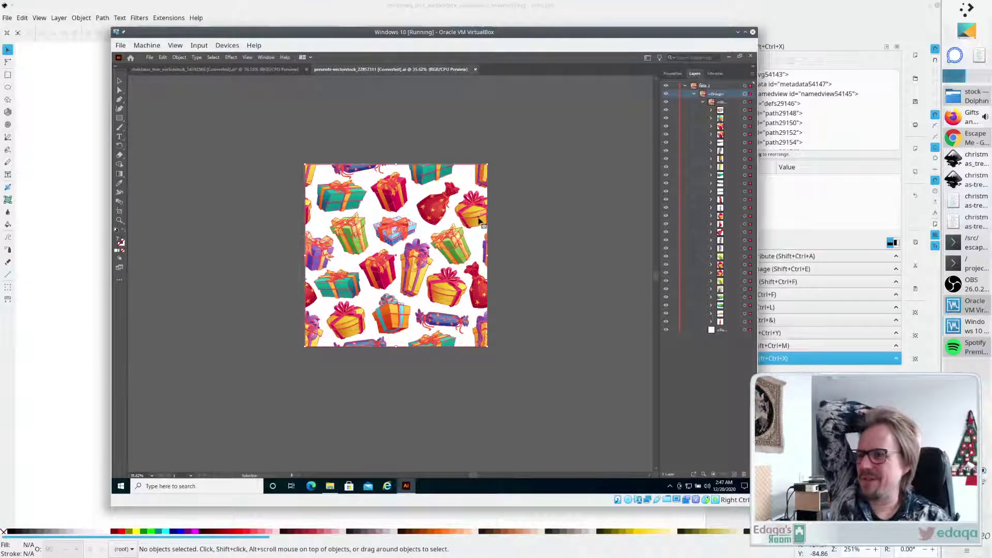
pyautogui.rightClick(480, 221)
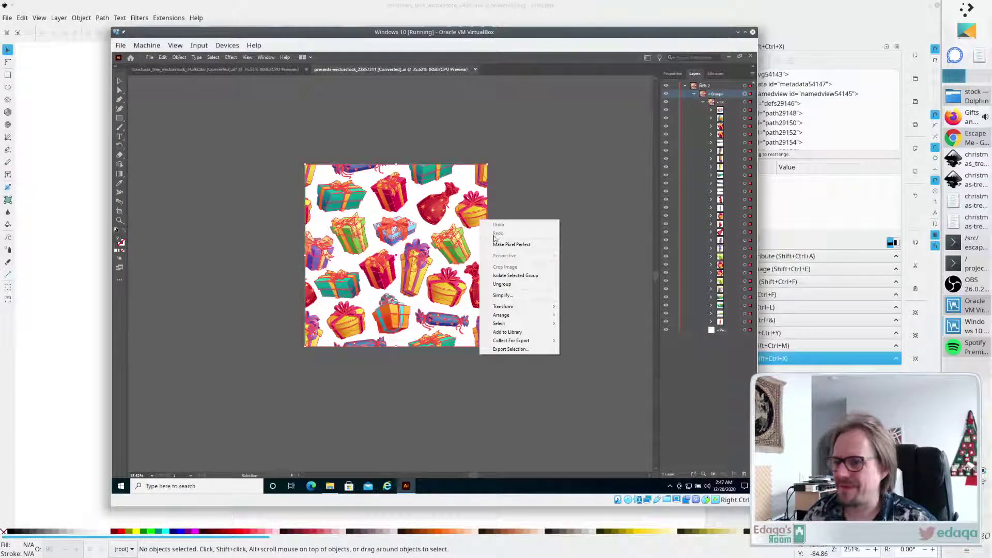
pyautogui.click(528, 284)
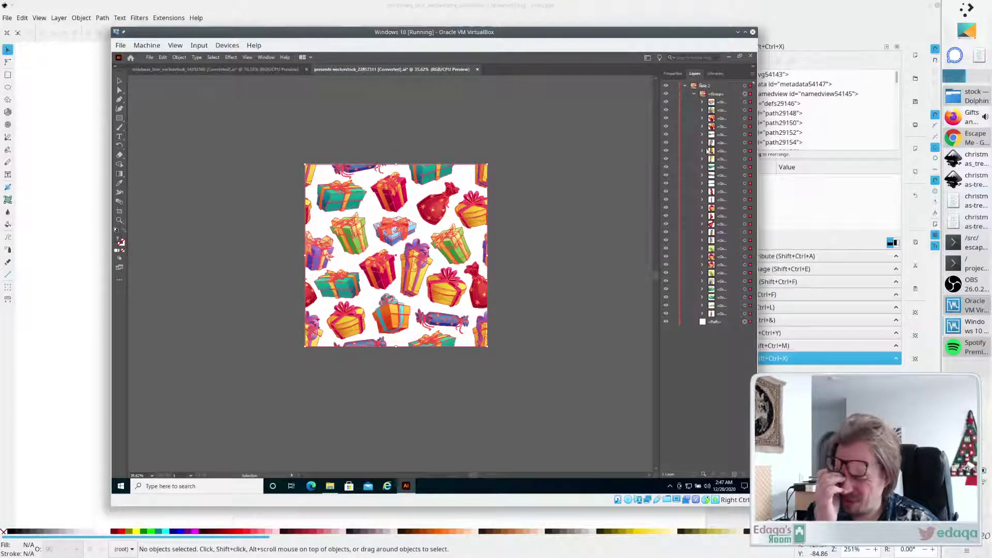
pyautogui.rightClick(428, 217)
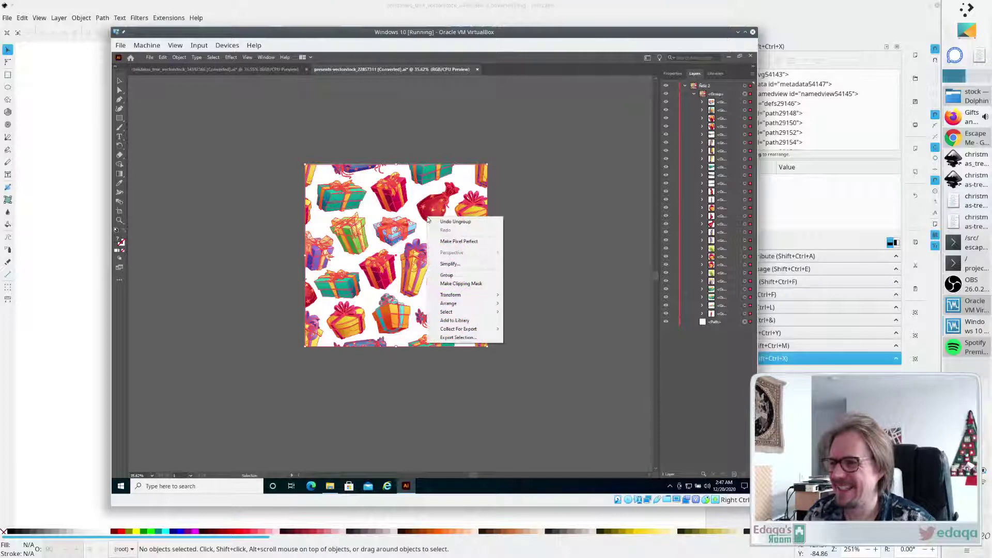
pyautogui.click(533, 242)
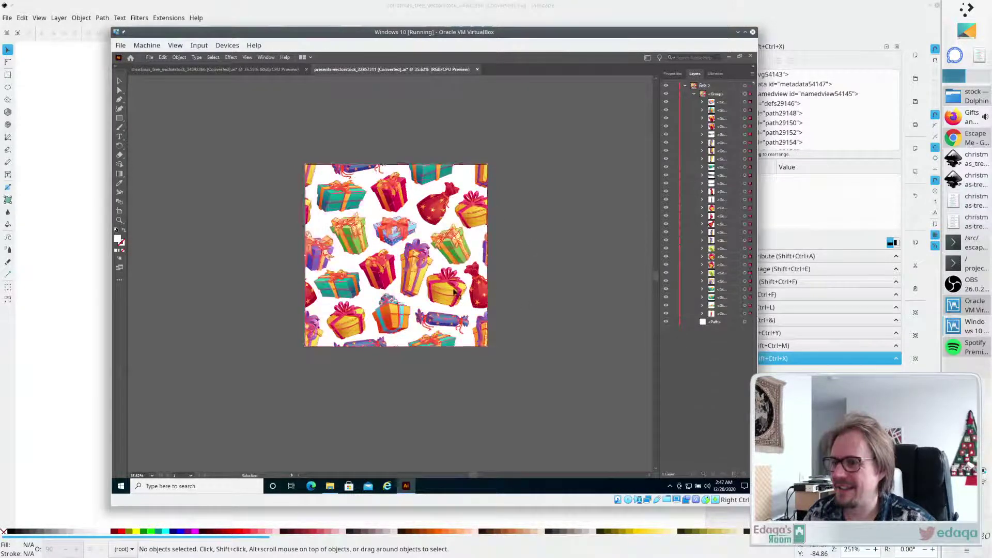
pyautogui.rightClick(447, 292)
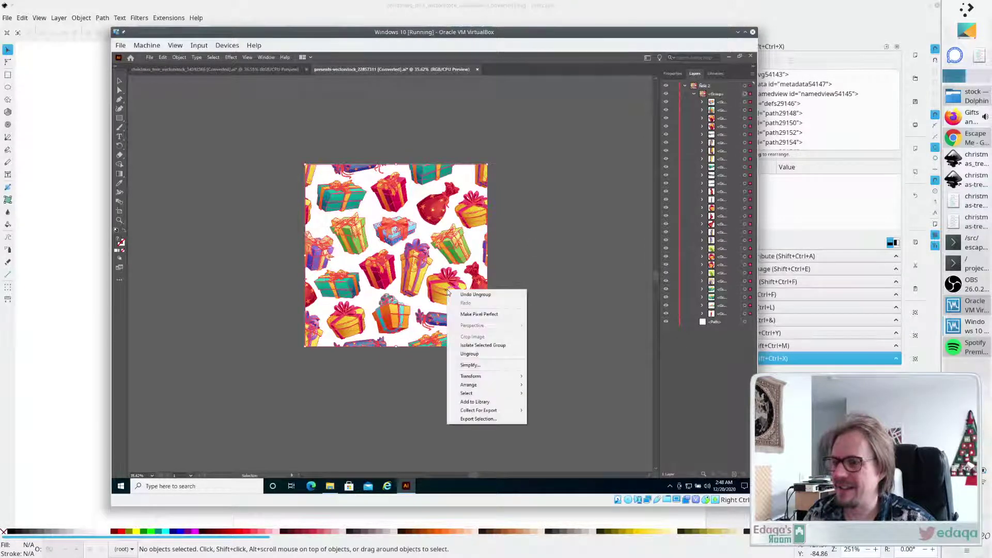
pyautogui.click(468, 354)
pyautogui.click(545, 245)
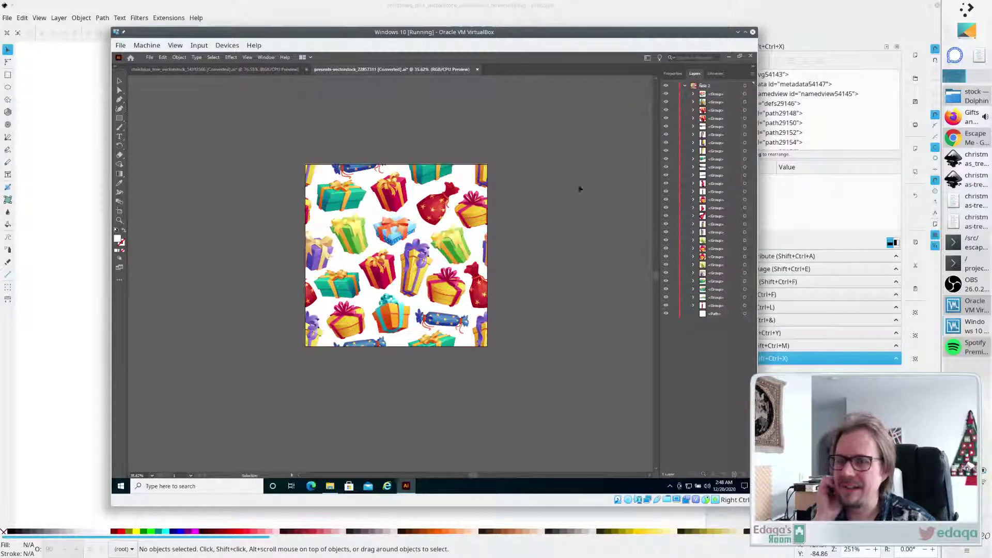
# Release the top layer's groups to separate layers using Release to Layers (Sequence).
pyautogui.click(712, 87)
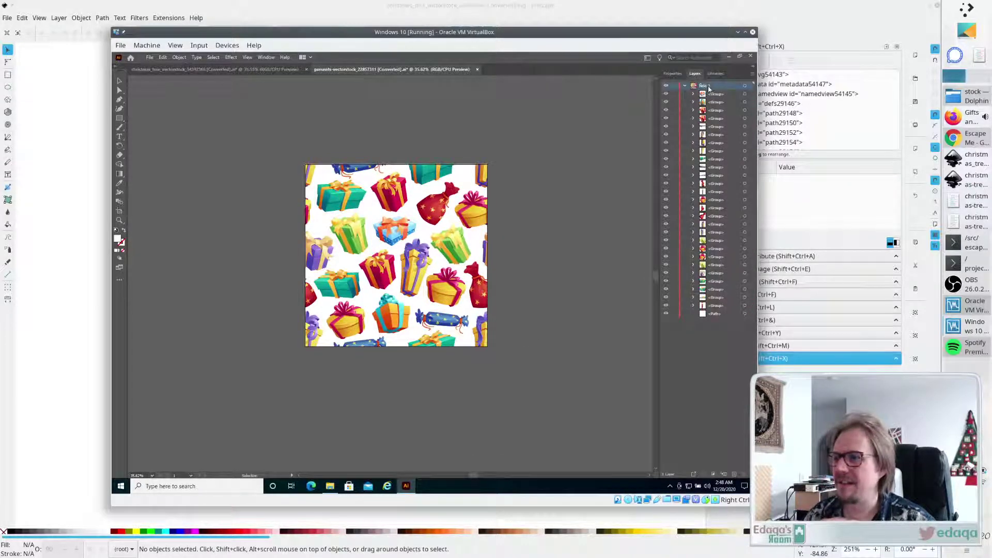
pyautogui.click(666, 86)
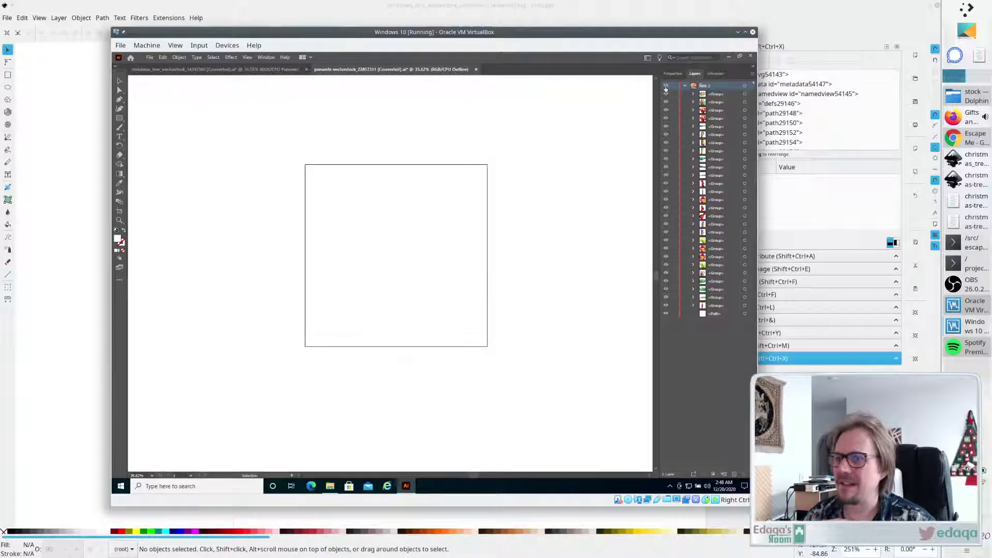
pyautogui.click(666, 86)
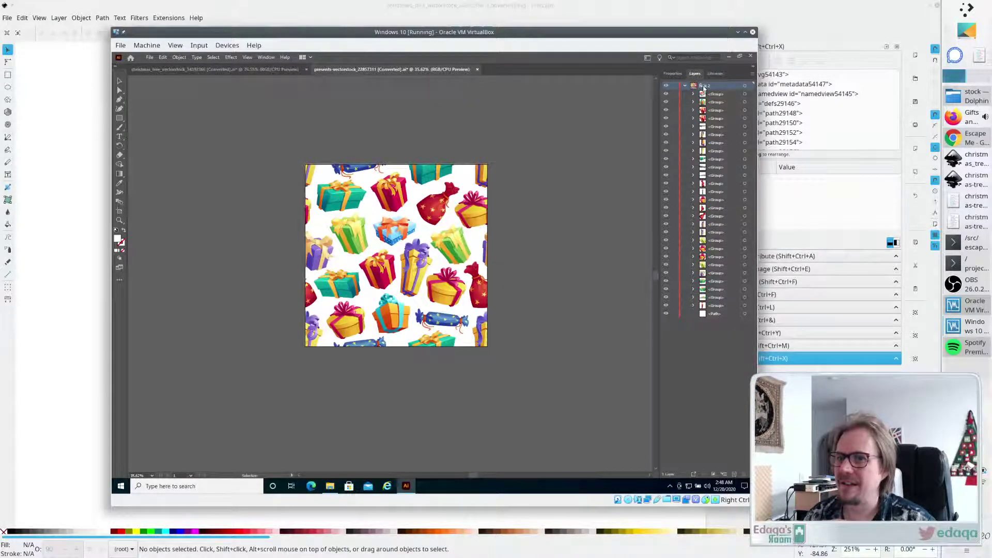
pyautogui.click(751, 78)
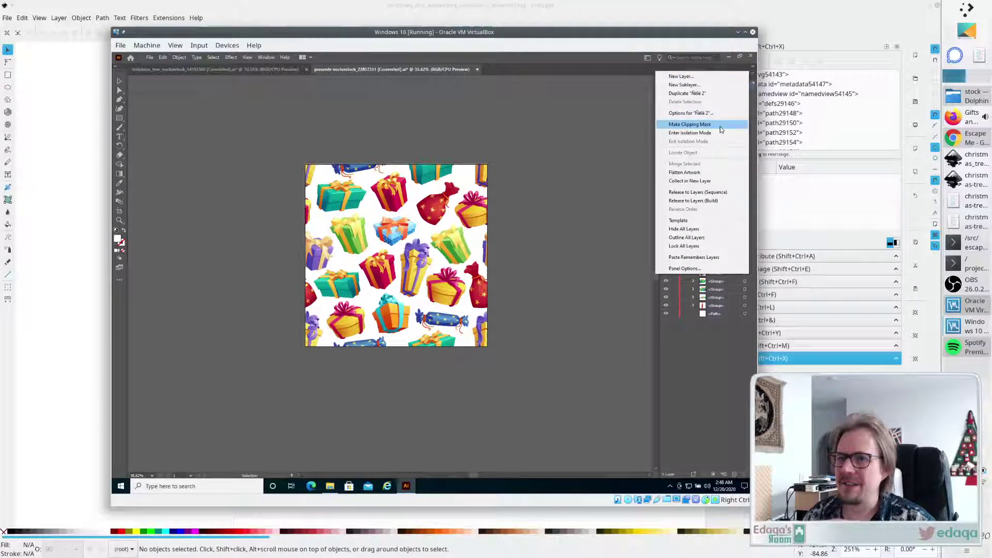
pyautogui.click(675, 357)
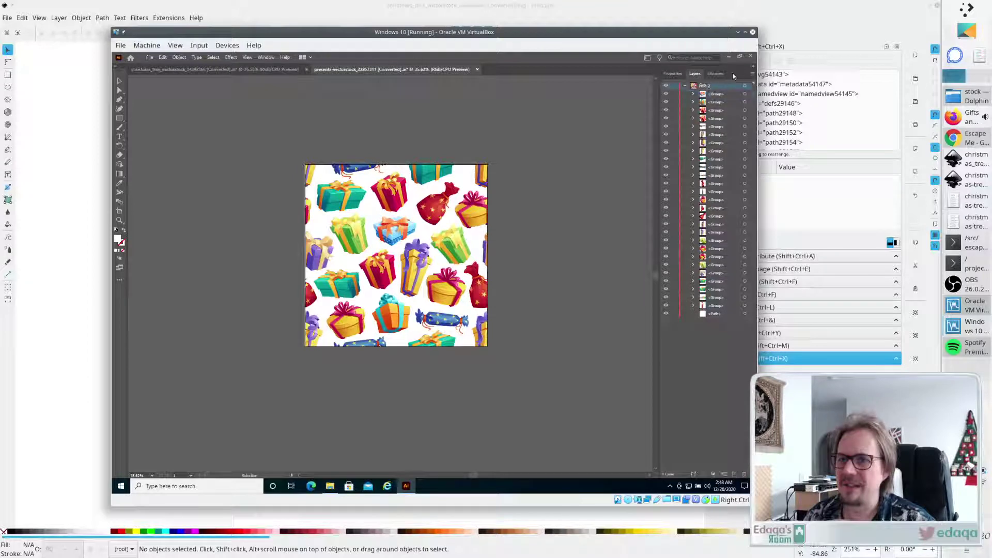
pyautogui.click(752, 76)
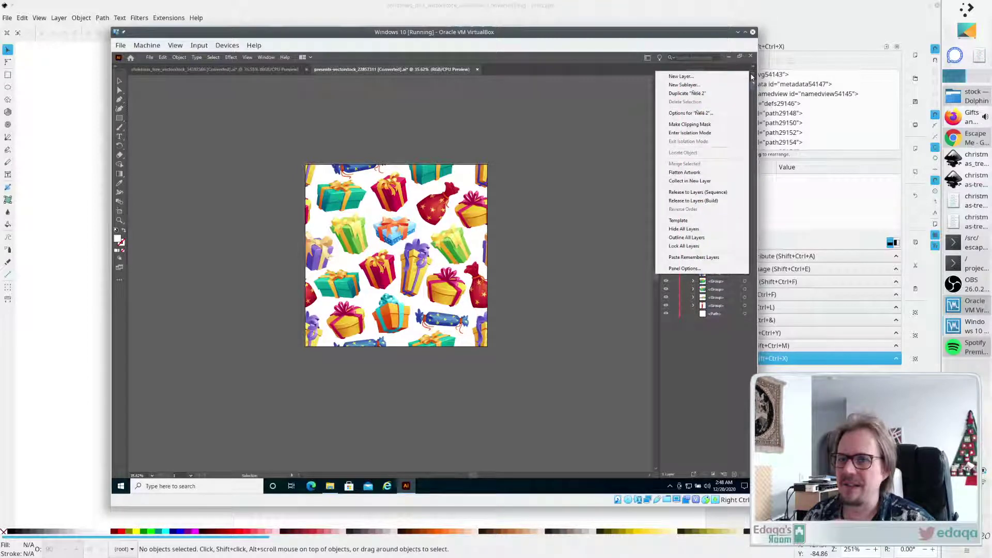
pyautogui.click(725, 193)
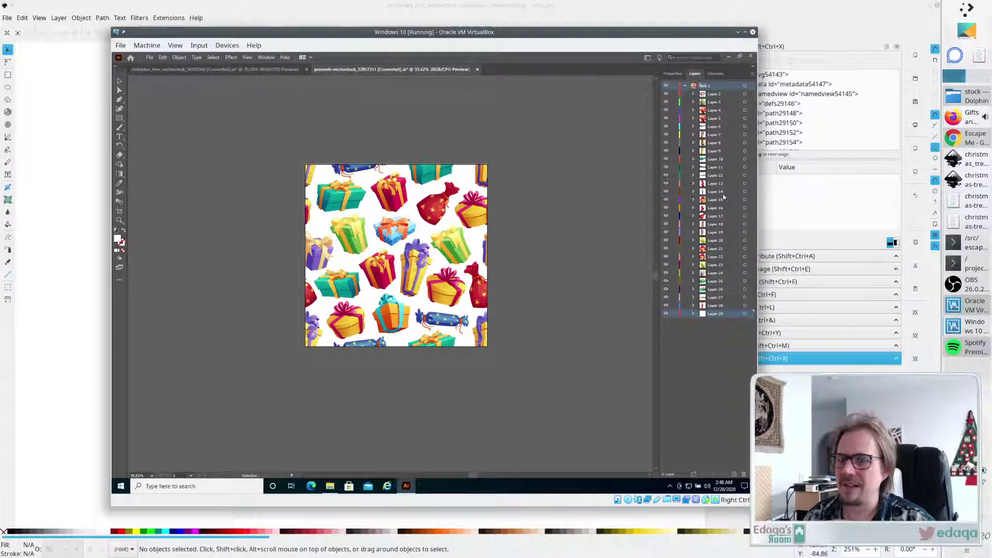
pyautogui.click(714, 86)
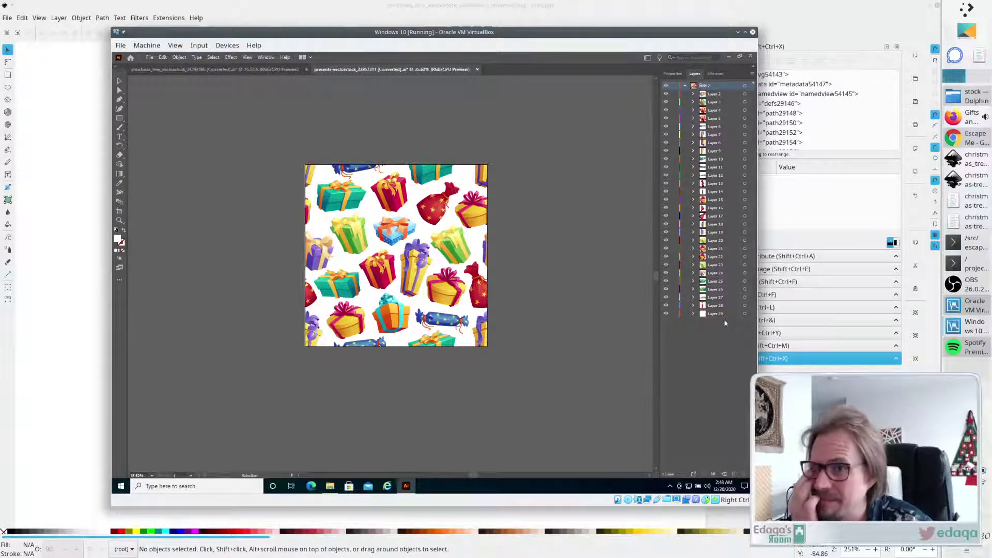
# Export the layered presents artwork as SVG to the stock folder, replacing presents-vectorstock_22857311 [Converted] and keeping the SVG options.
pyautogui.click(150, 57)
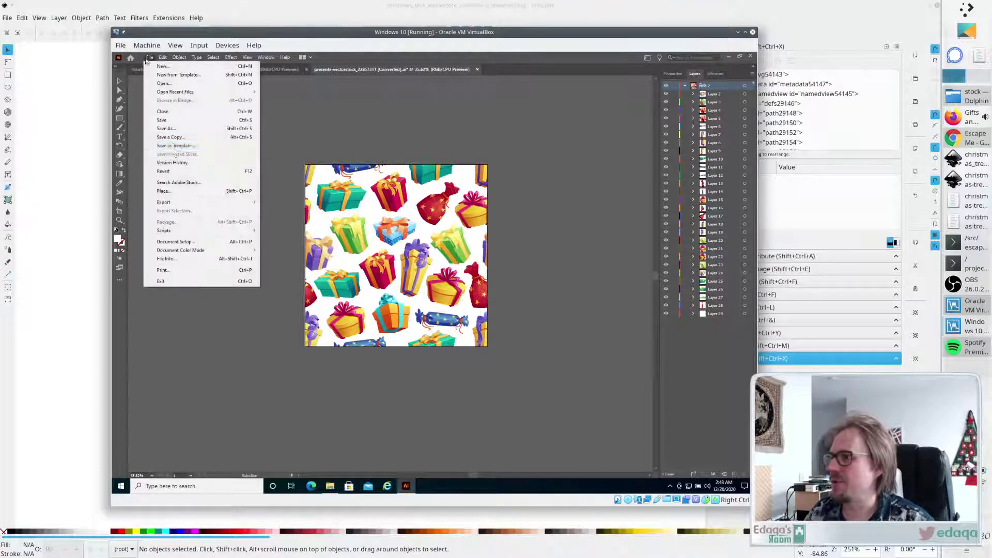
pyautogui.moveTo(196, 202)
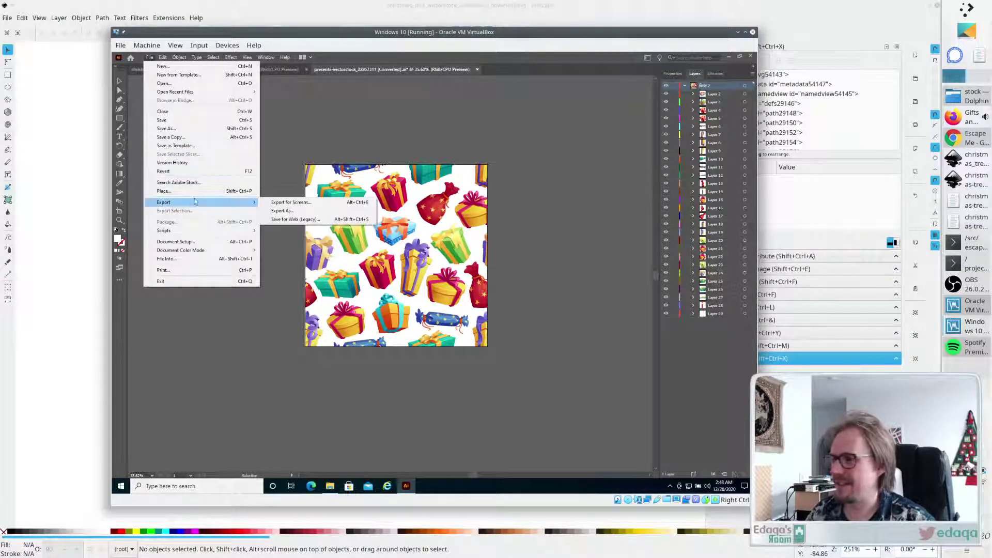
pyautogui.click(265, 212)
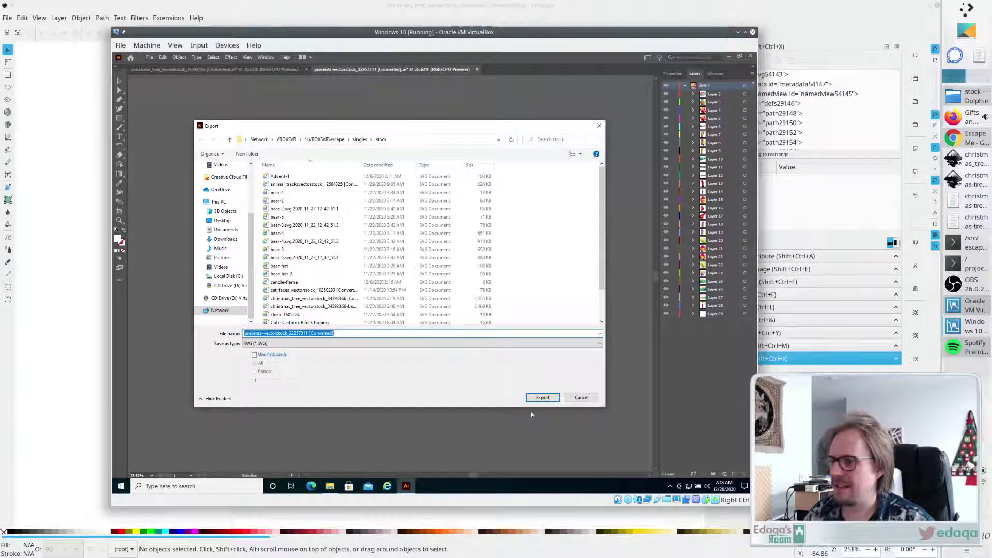
pyautogui.click(540, 399)
pyautogui.click(464, 298)
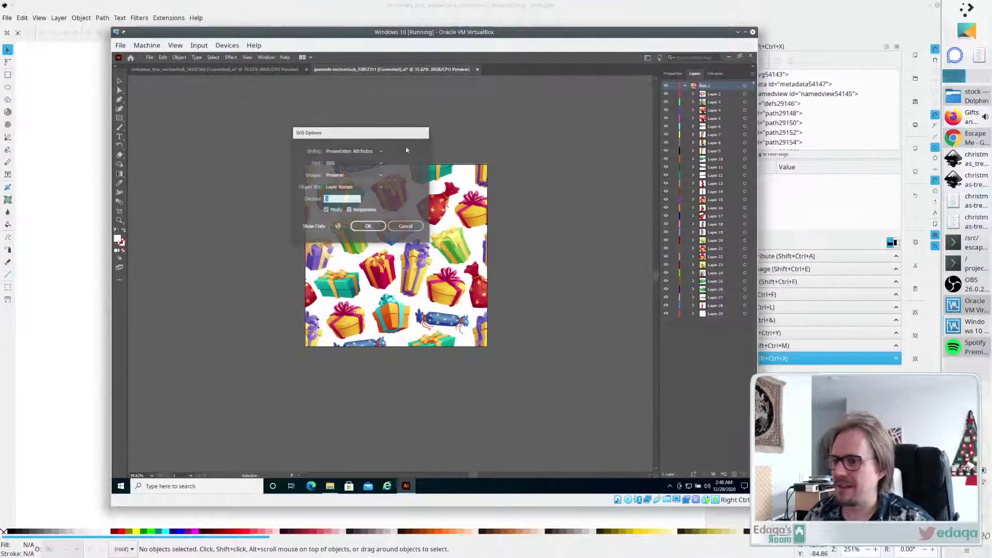
pyautogui.click(368, 227)
# Switch to Inkscape and reopen the recent presents-vectorstock_22857311 [Converted].svg file.
pyautogui.hotkey('alt', 'Tab')
pyautogui.click(7, 17)
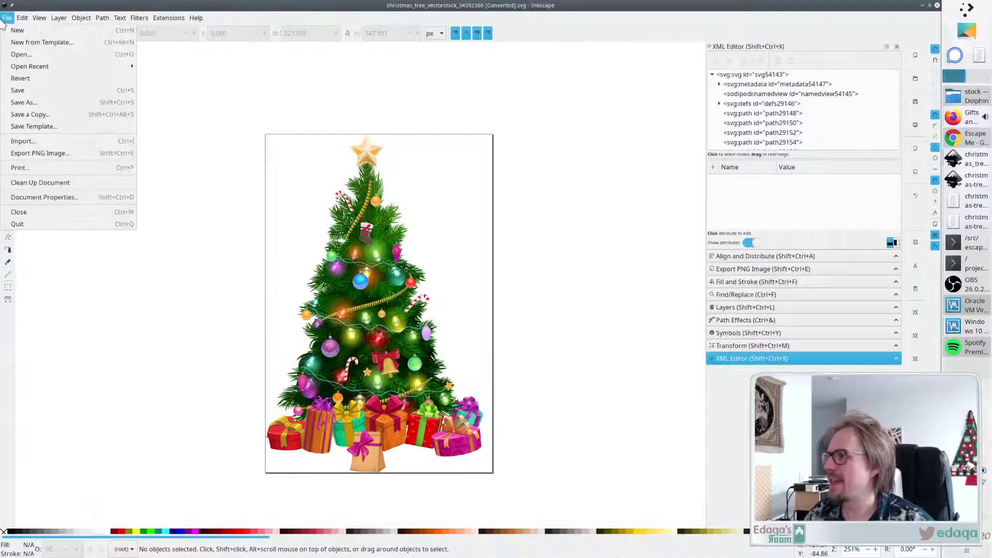
pyautogui.moveTo(38, 67)
pyautogui.click(186, 66)
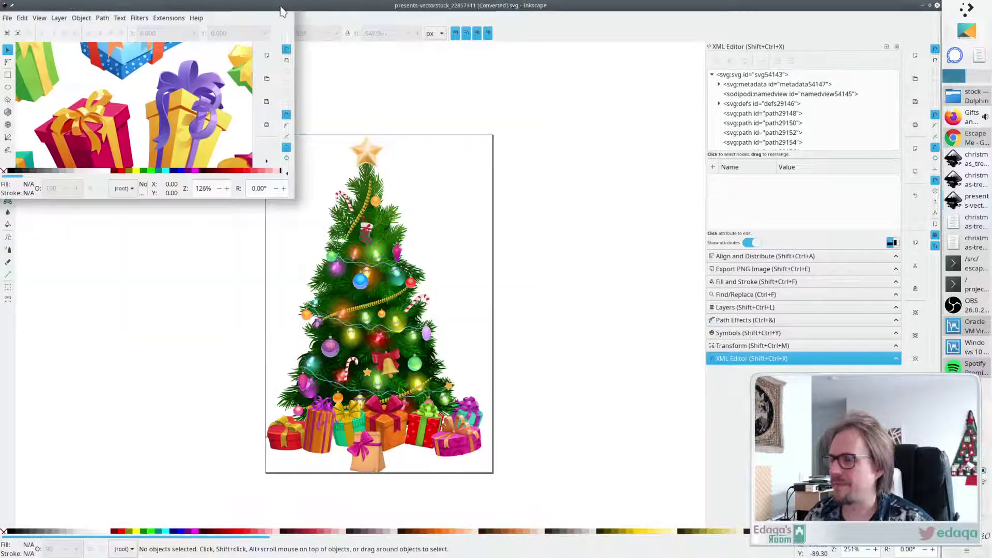
# Check the grouping of the exported presents by selecting the red sack and the cut-off teal box, and close the document.
pyautogui.scroll(-5, 491, 256)
pyautogui.hscroll(4, 491, 256)
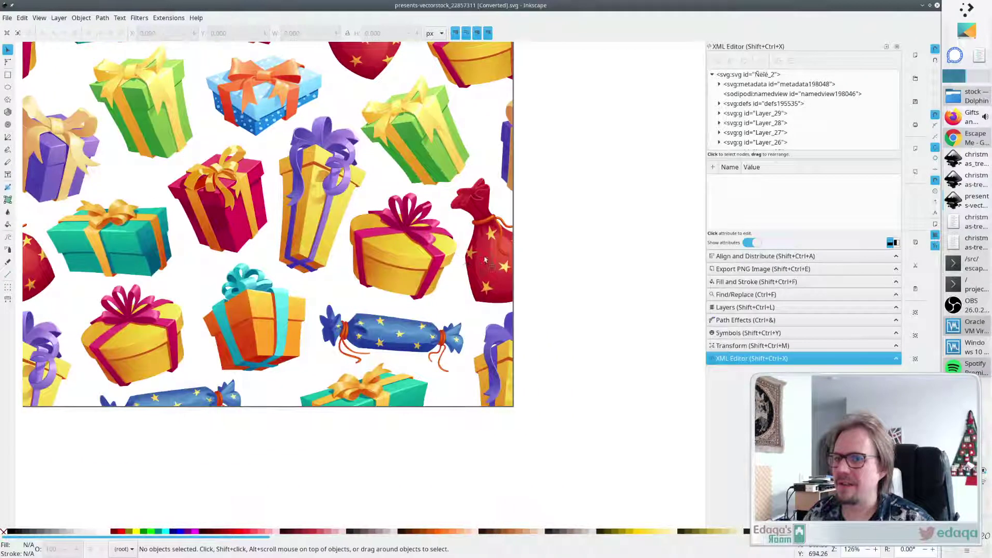
pyautogui.hscroll(-7, 439, 241)
pyautogui.scroll(-1, 439, 241)
pyautogui.scroll(5, 438, 231)
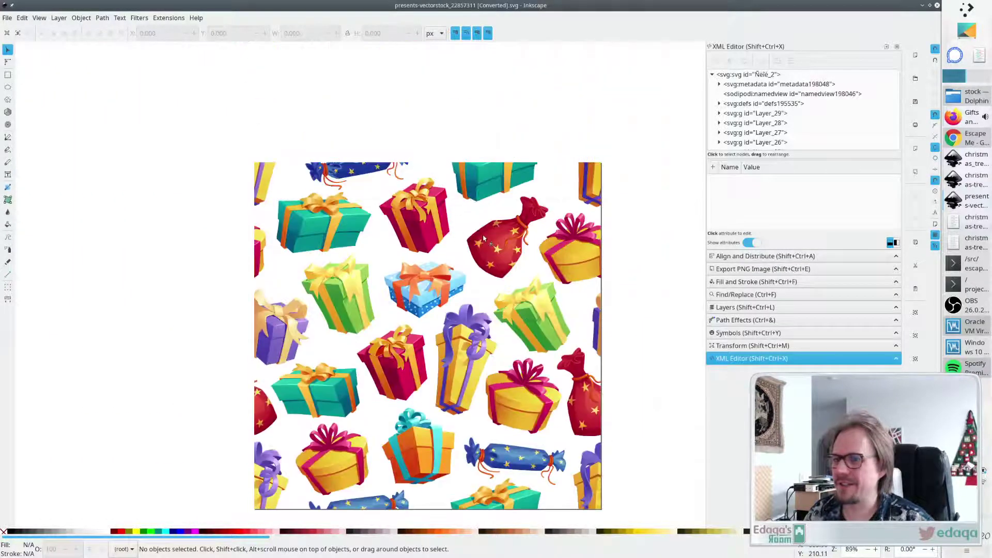
pyautogui.click(483, 238)
pyautogui.click(488, 178)
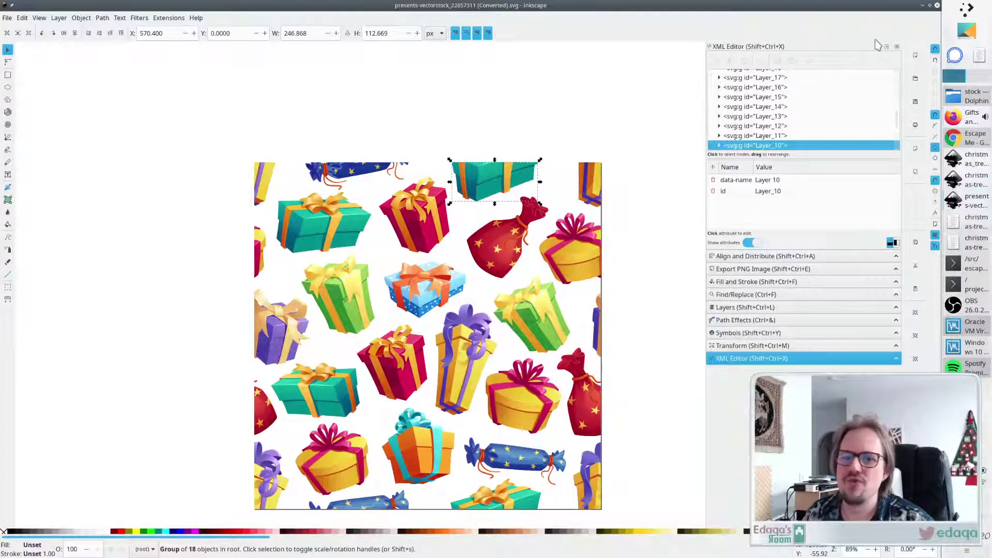
pyautogui.click(936, 6)
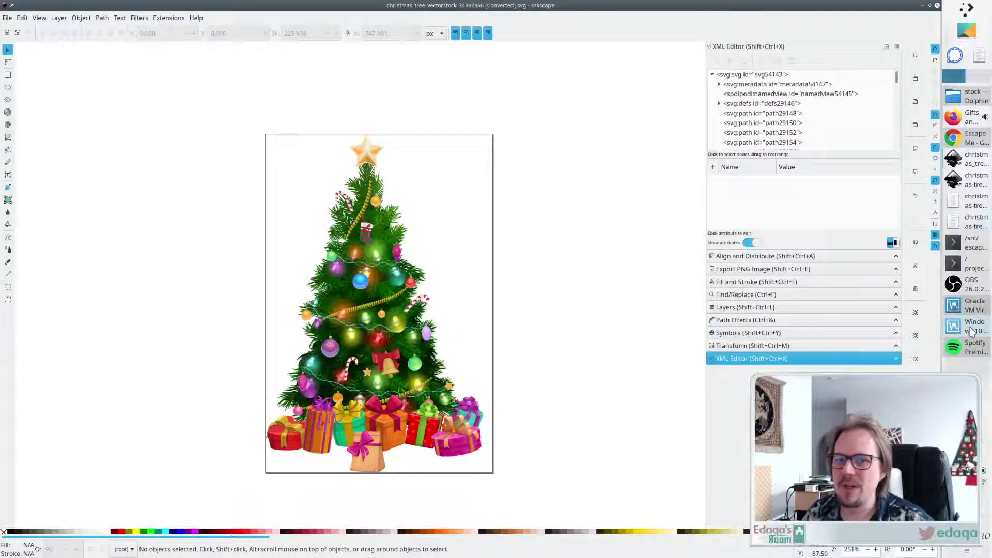
# Switch to Illustrator in the Windows 10 virtual machine and examine the commands available for the white background group.
pyautogui.click(971, 328)
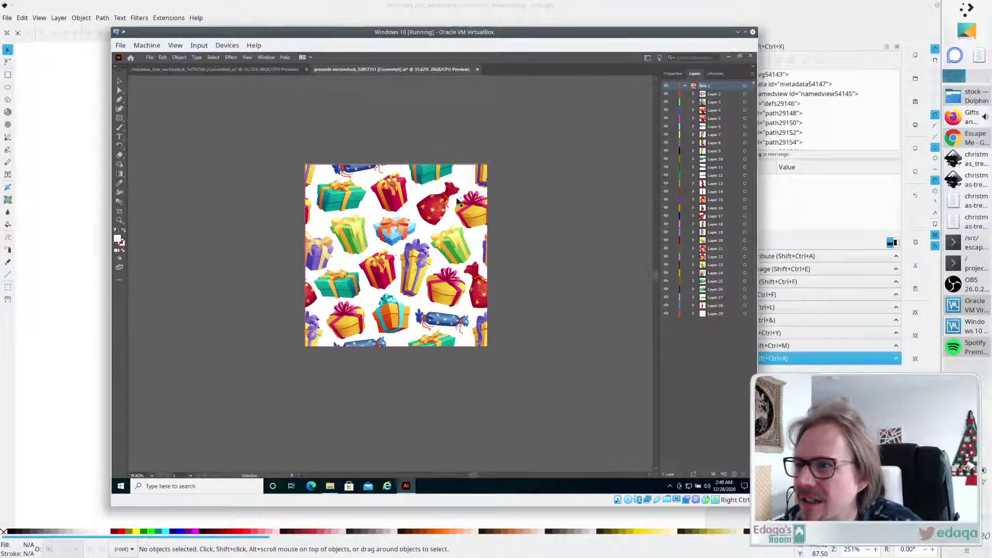
pyautogui.rightClick(463, 181)
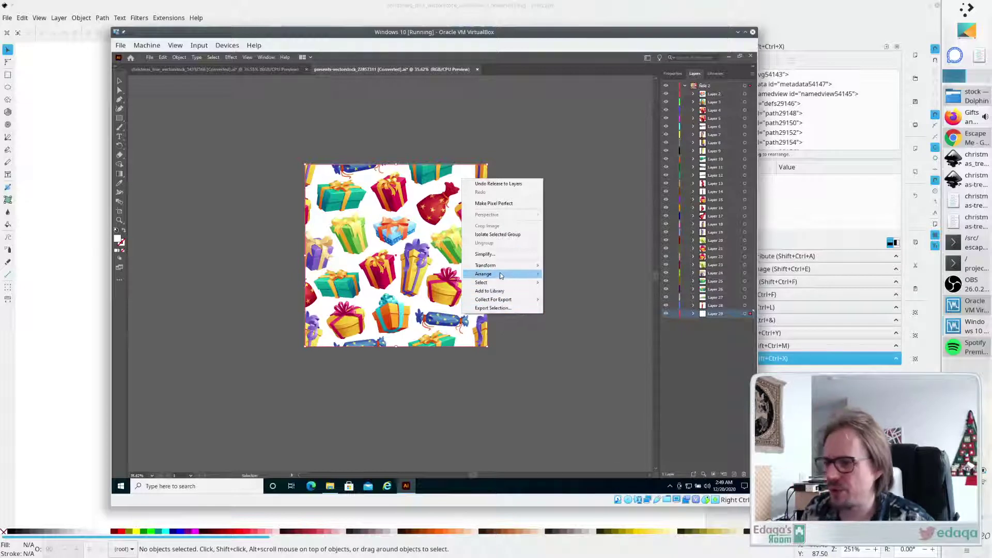
pyautogui.moveTo(500, 276)
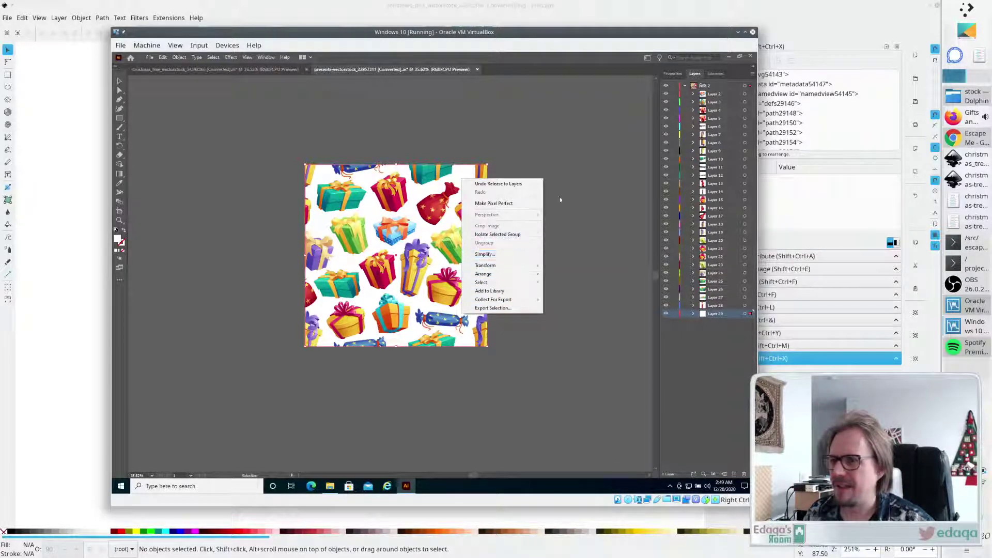
pyautogui.click(231, 58)
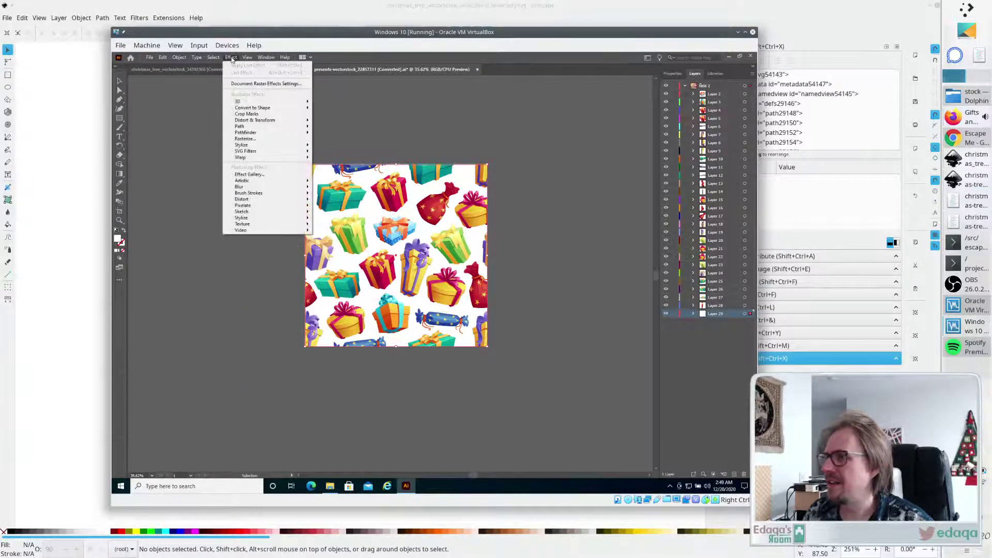
pyautogui.moveTo(218, 59)
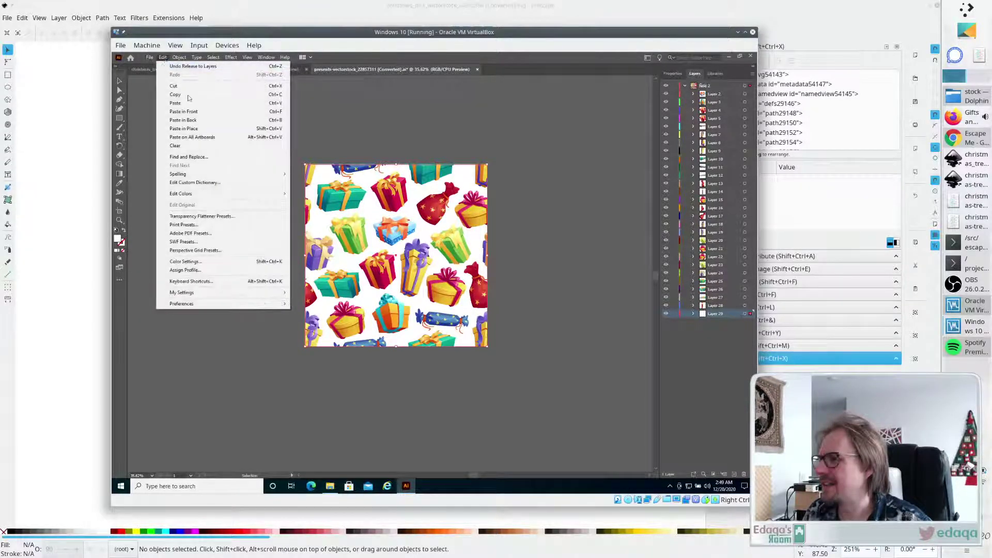
pyautogui.click(568, 302)
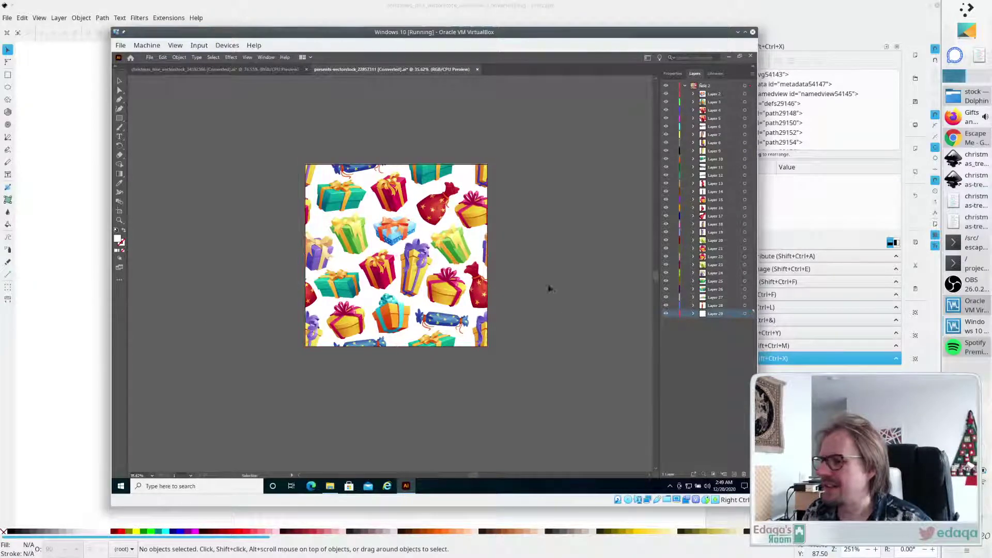
# Select all artwork of the top layer and look for layer commands or properties that apply to it.
pyautogui.click(716, 87)
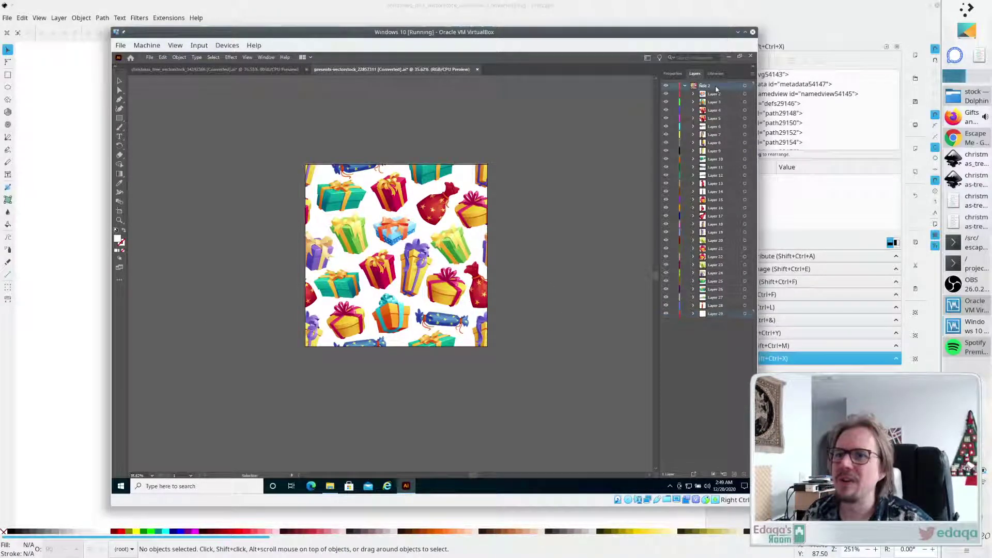
pyautogui.click(745, 88)
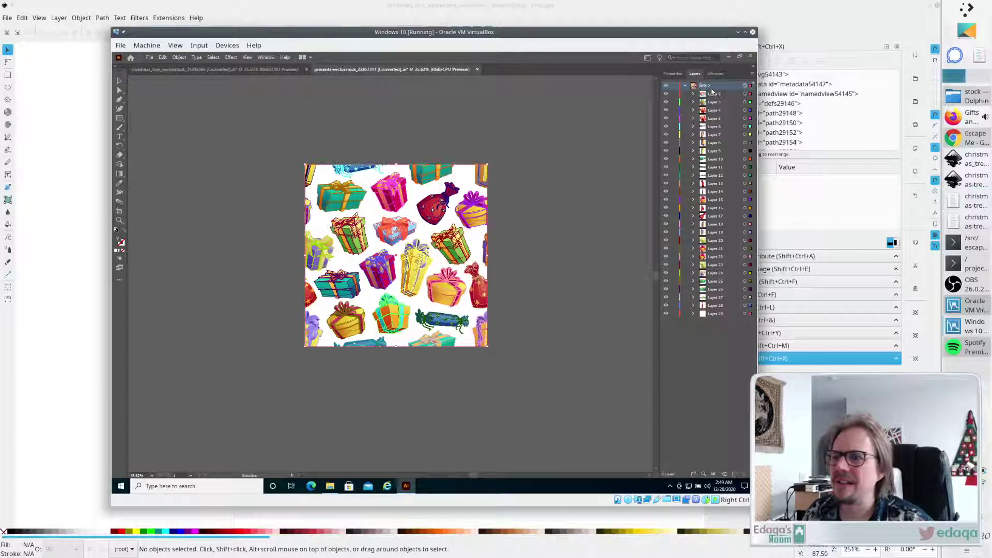
pyautogui.click(753, 74)
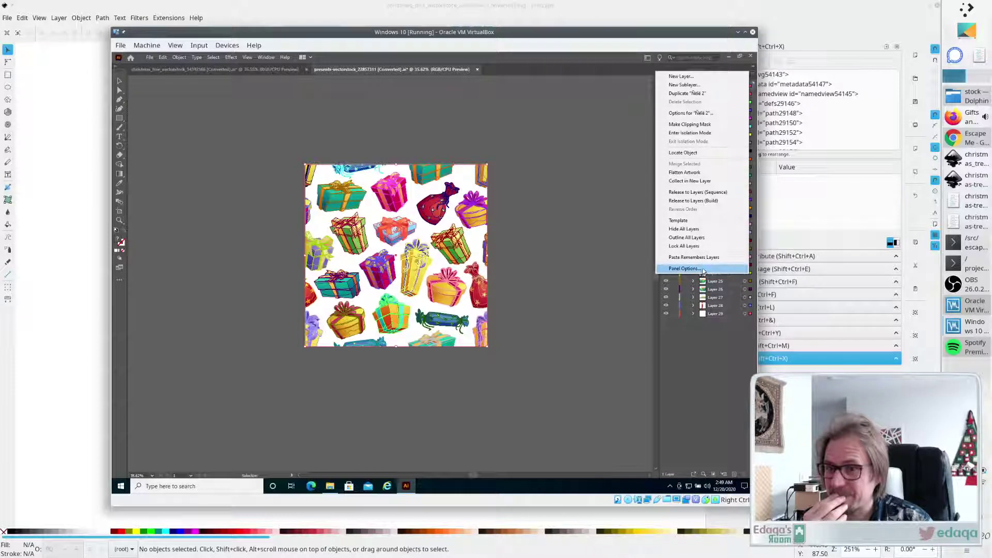
pyautogui.click(564, 122)
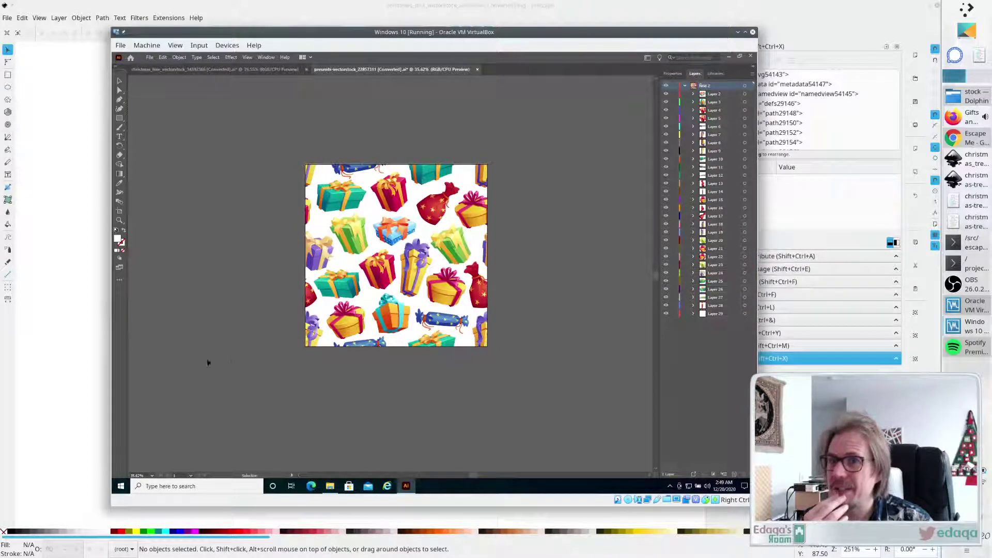
pyautogui.click(711, 94)
pyautogui.click(711, 87)
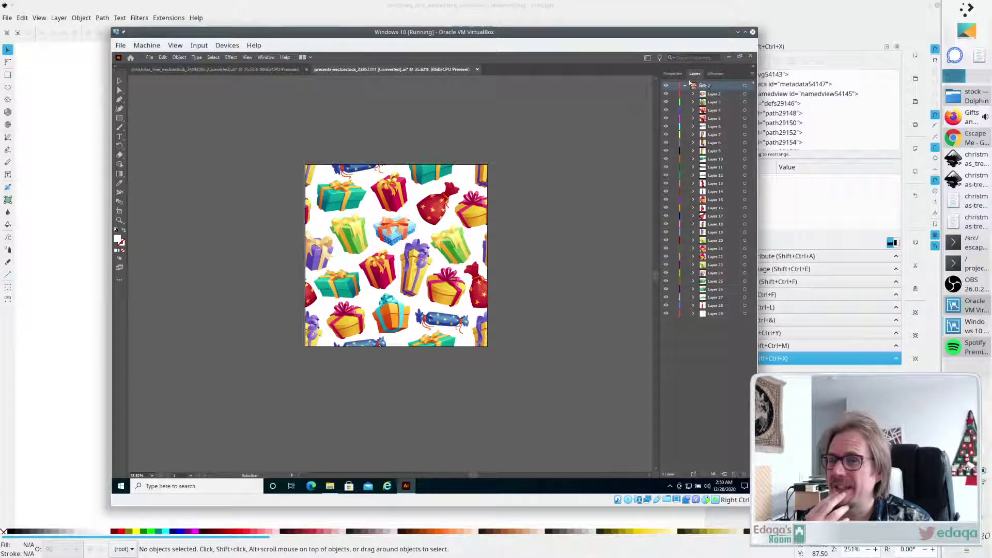
pyautogui.click(673, 73)
pyautogui.click(695, 73)
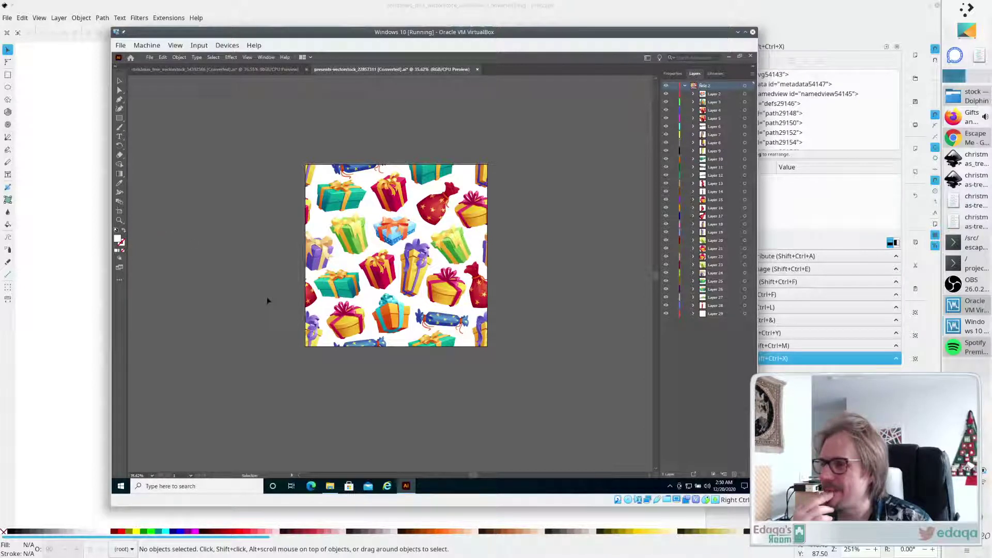
# Try moving the cut-off teal box at the pattern's upper edge down over the red sack, and undo the move.
pyautogui.click(426, 179)
pyautogui.moveTo(428, 172); pyautogui.dragTo(431, 190)
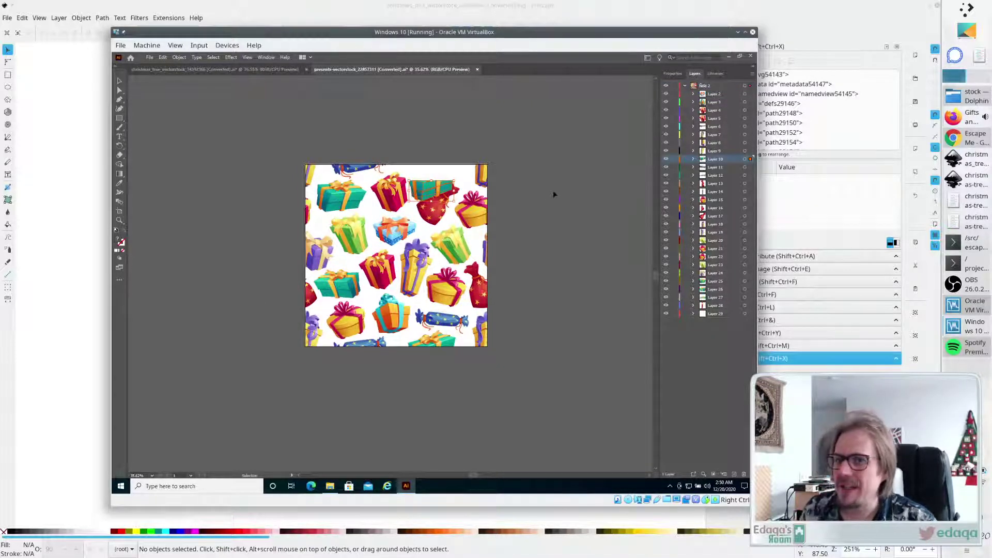
pyautogui.hotkey('ctrl', 'z')
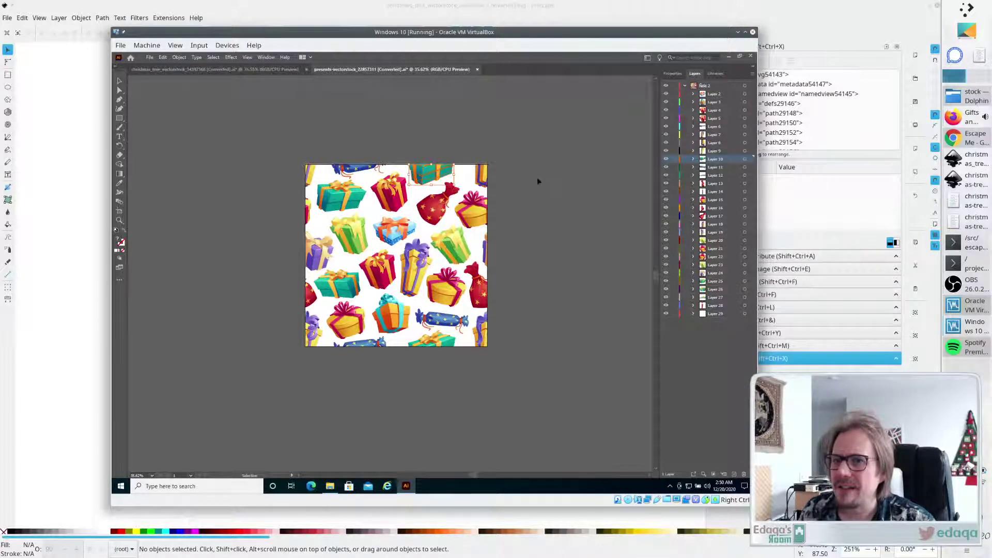
pyautogui.click(536, 182)
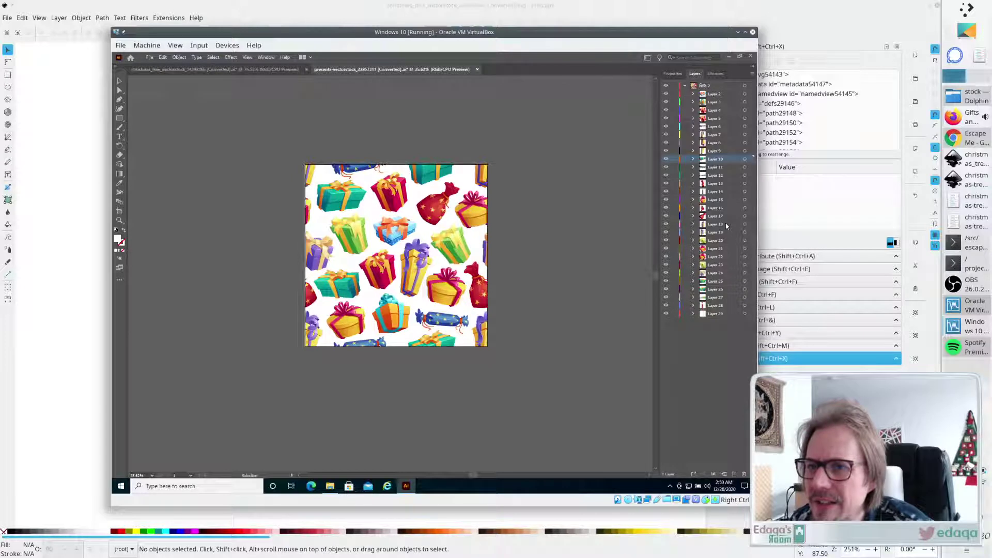
# Inspect the group and objects inside Layer 10, and collapse them again.
pyautogui.click(693, 160)
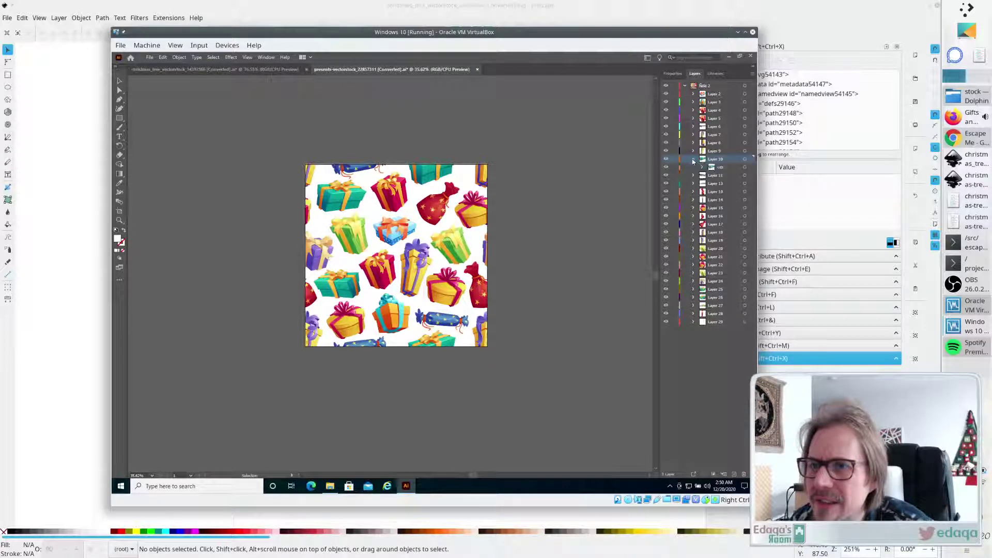
pyautogui.click(702, 168)
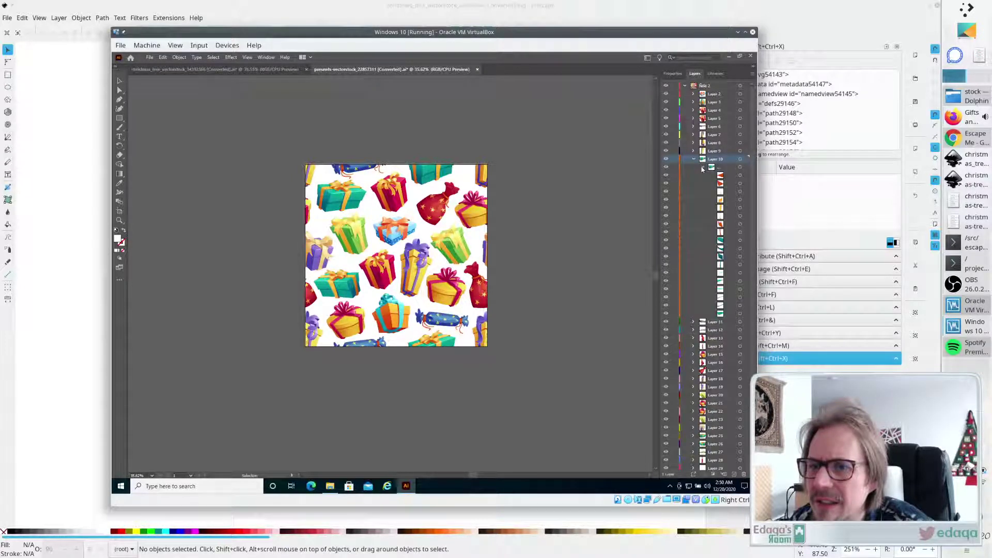
pyautogui.click(702, 168)
pyautogui.click(693, 159)
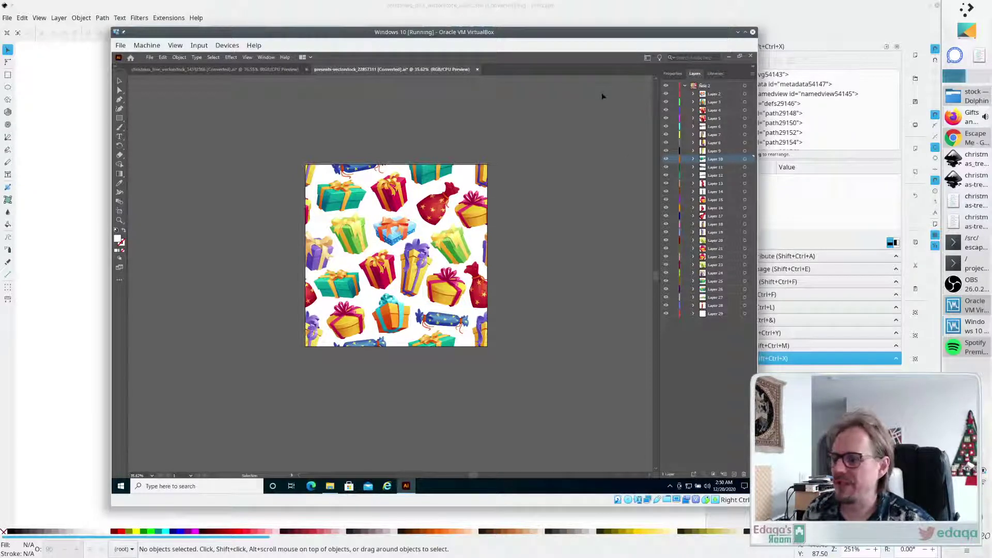
# Switch back to Inkscape, reopen the recent presents-vectorstock_22857311 [Converted].svg file, and maximize its window.
pyautogui.click(738, 33)
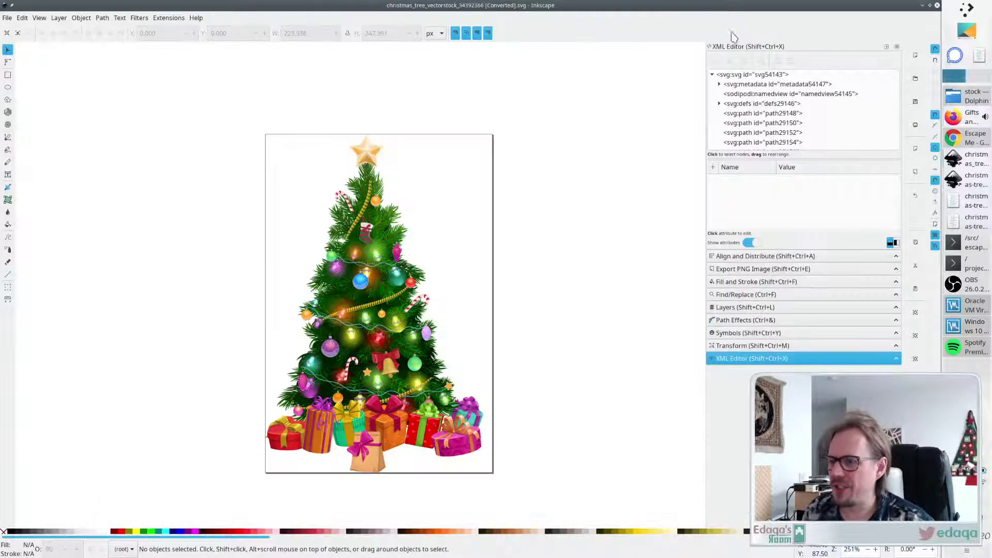
pyautogui.click(7, 17)
pyautogui.moveTo(18, 64)
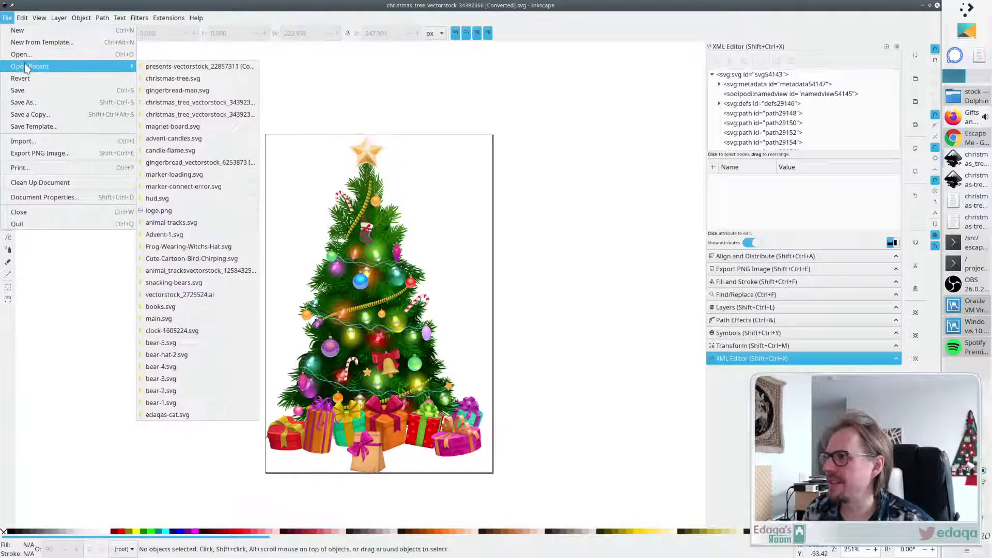
pyautogui.click(172, 66)
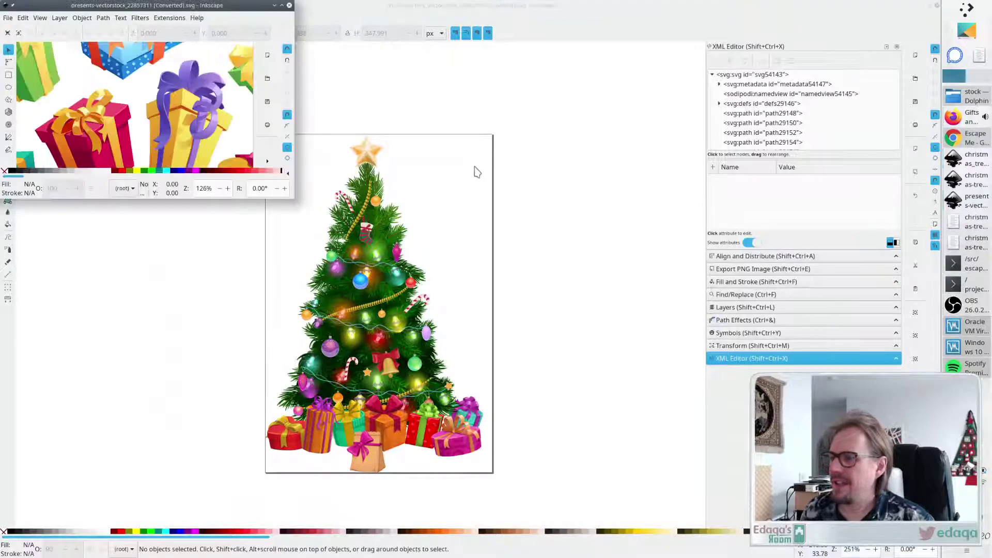
pyautogui.click(282, 5)
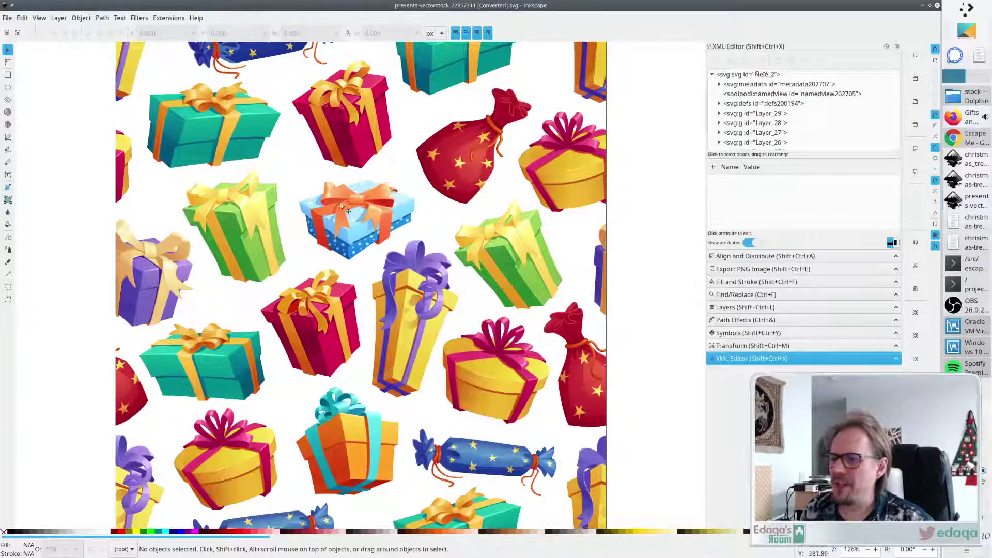
# Copy the green present with the yellow bow beneath the red sack into the christmas_tree_vectorstock_34392366 document.
pyautogui.scroll(-2, 344, 232)
pyautogui.scroll(3, 329, 238)
pyautogui.scroll(-2, 316, 240)
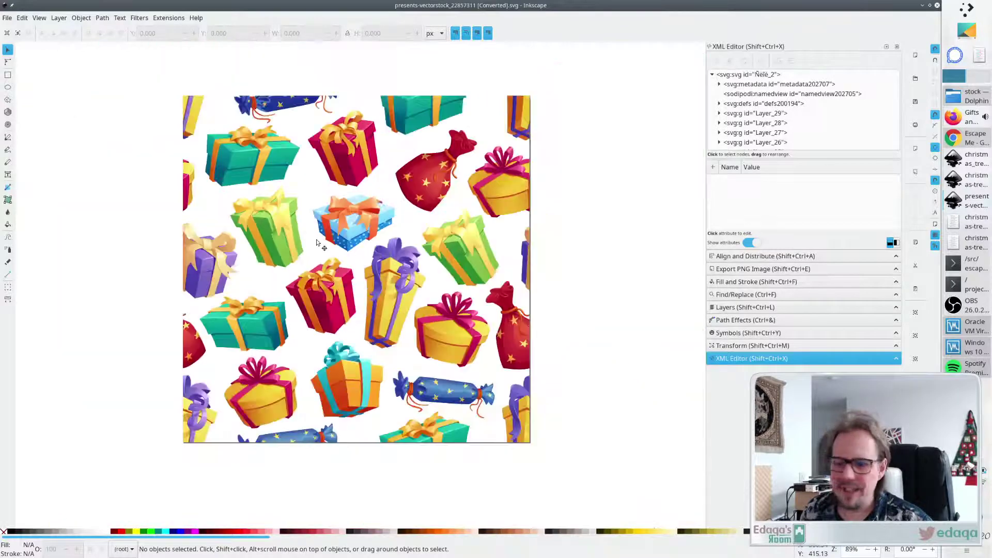
pyautogui.hscroll(-3, 332, 234)
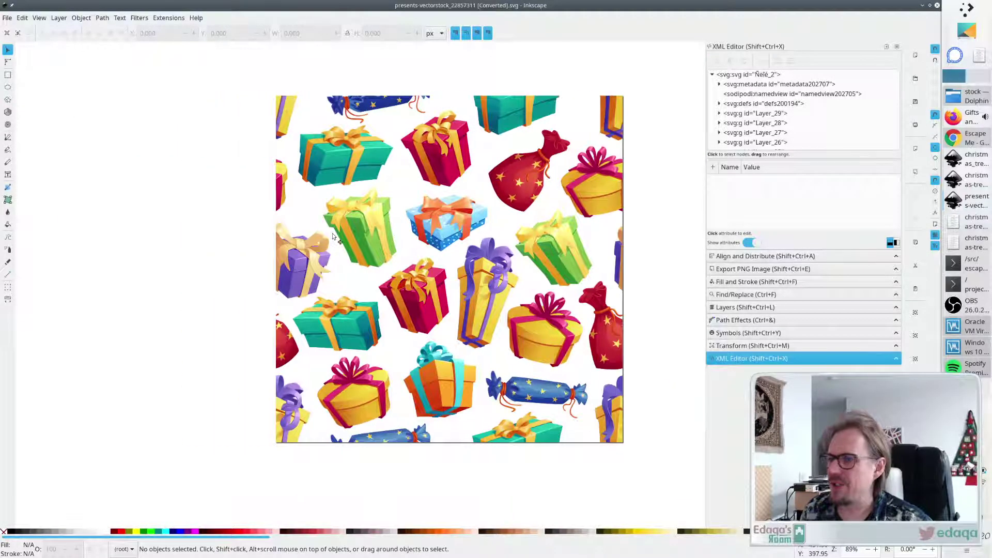
pyautogui.hscroll(3, 333, 234)
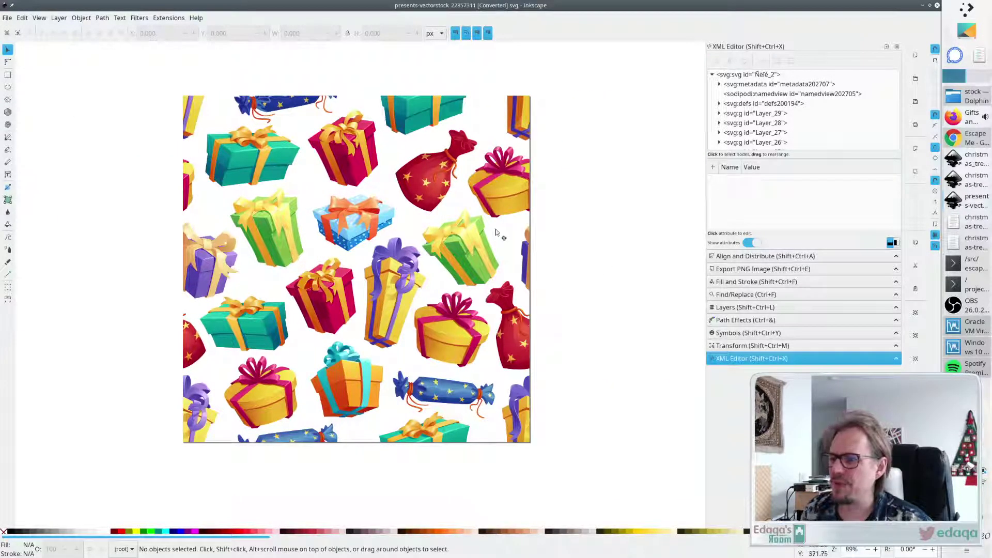
pyautogui.click(482, 266)
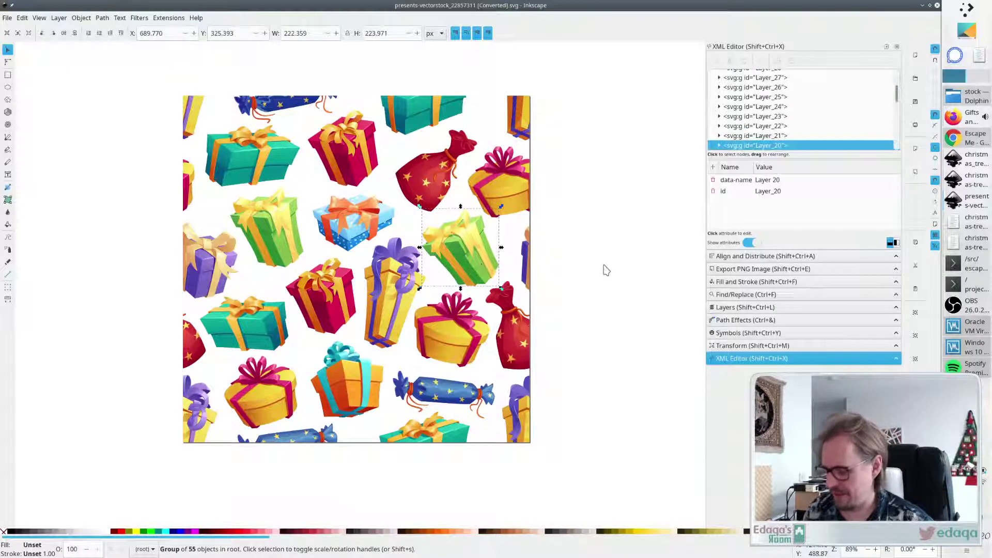
pyautogui.hotkey('alt', 'Tab')
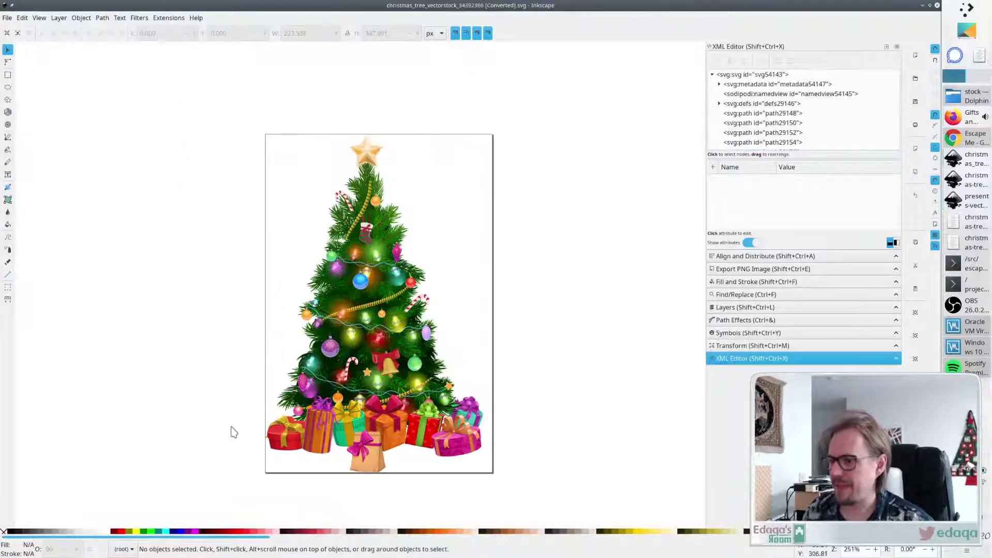
pyautogui.hotkey('ctrl', 'v')
pyautogui.hotkey('alt', 'Tab')
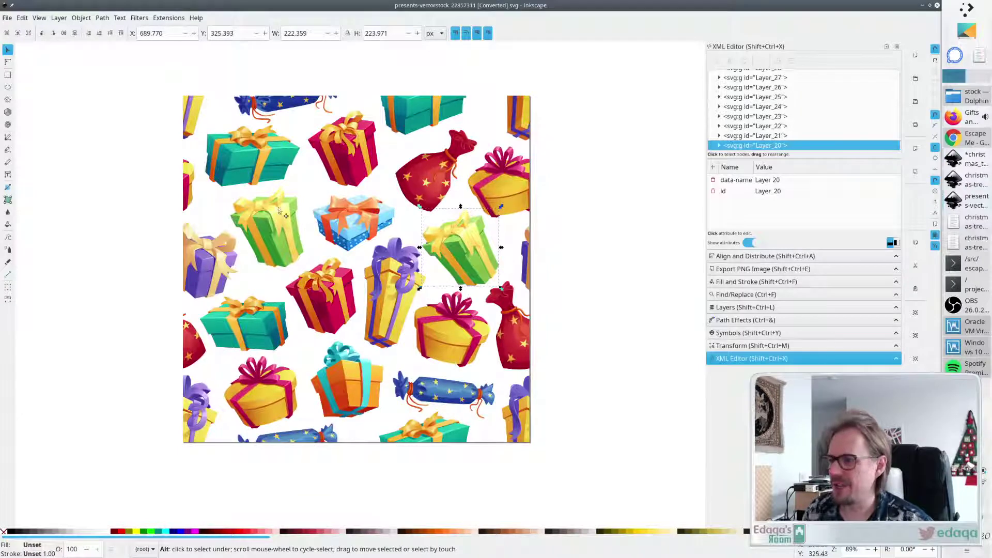
pyautogui.hotkey('alt', 'Tab')
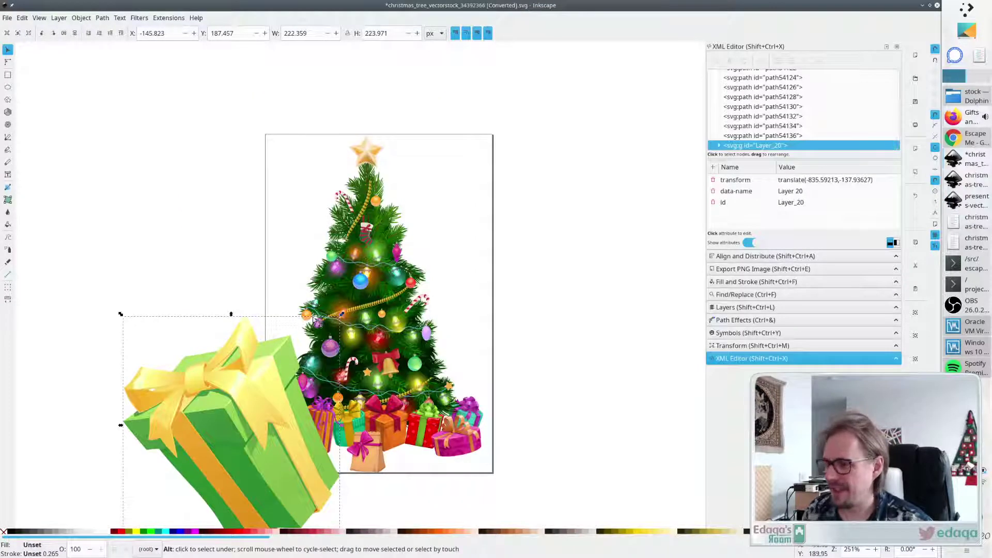
# Scale the pasted green present down to about 74 px wide beside the tree's base and rotate it upright.
pyautogui.moveTo(342, 314); pyautogui.dragTo(242, 461)
pyautogui.moveTo(170, 509); pyautogui.dragTo(227, 403)
pyautogui.click(227, 403)
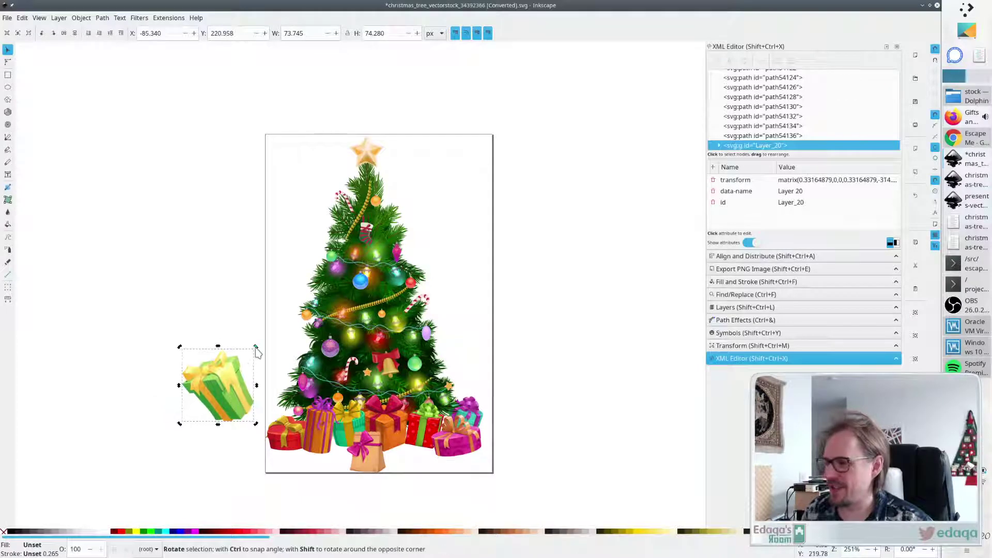
pyautogui.moveTo(255, 347); pyautogui.dragTo(243, 370)
pyautogui.click(248, 377)
# Try selecting the paths of the striped present, and delete the small tan present in front of the tree.
pyautogui.moveTo(266, 477); pyautogui.dragTo(338, 401)
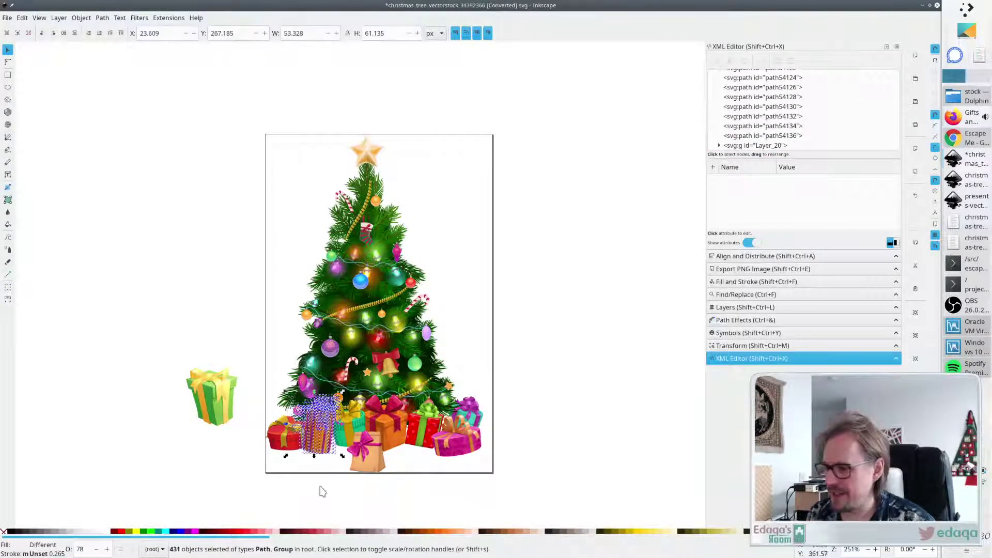
pyautogui.click(322, 492)
pyautogui.moveTo(346, 489); pyautogui.dragTo(393, 426)
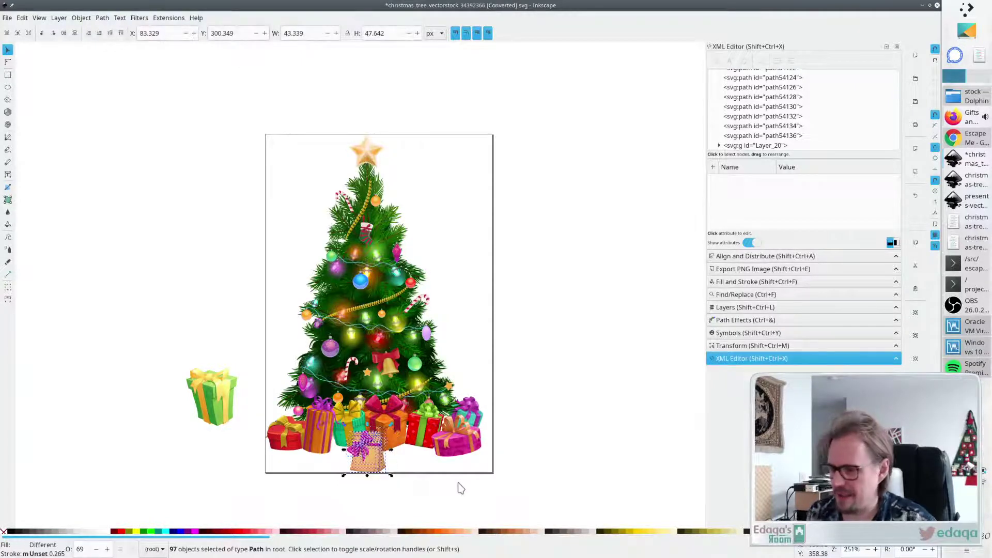
pyautogui.press('Delete')
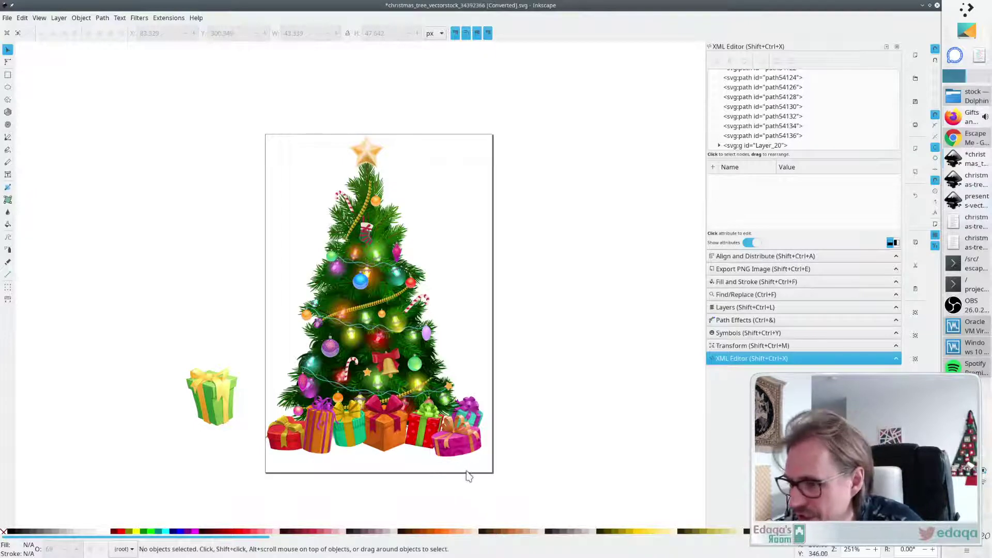
# Delete the purple bow, its loose ribbon pieces and the lid of the turquoise present at the tree's lower right.
pyautogui.scroll(1, 471, 468)
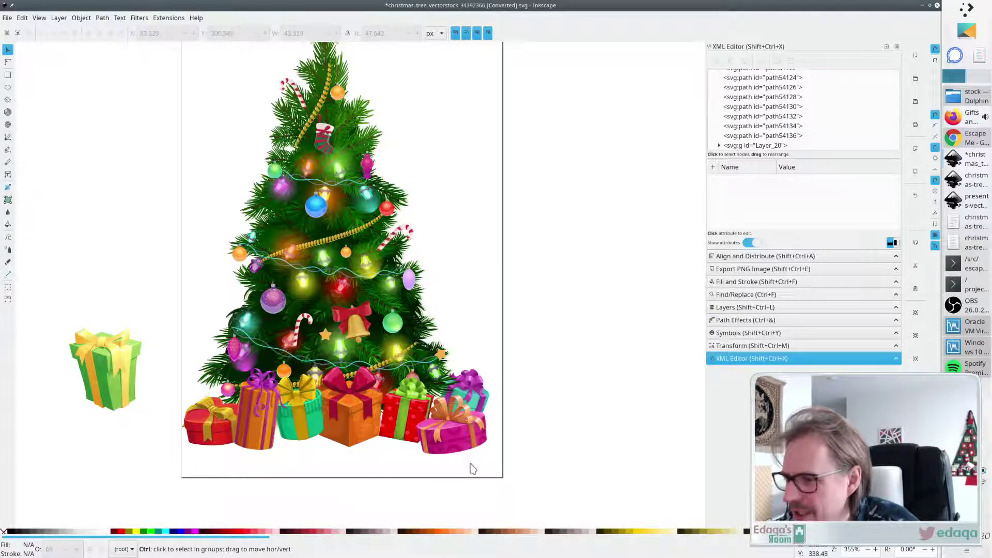
pyautogui.scroll(3, 472, 468)
pyautogui.moveTo(558, 465); pyautogui.dragTo(428, 156)
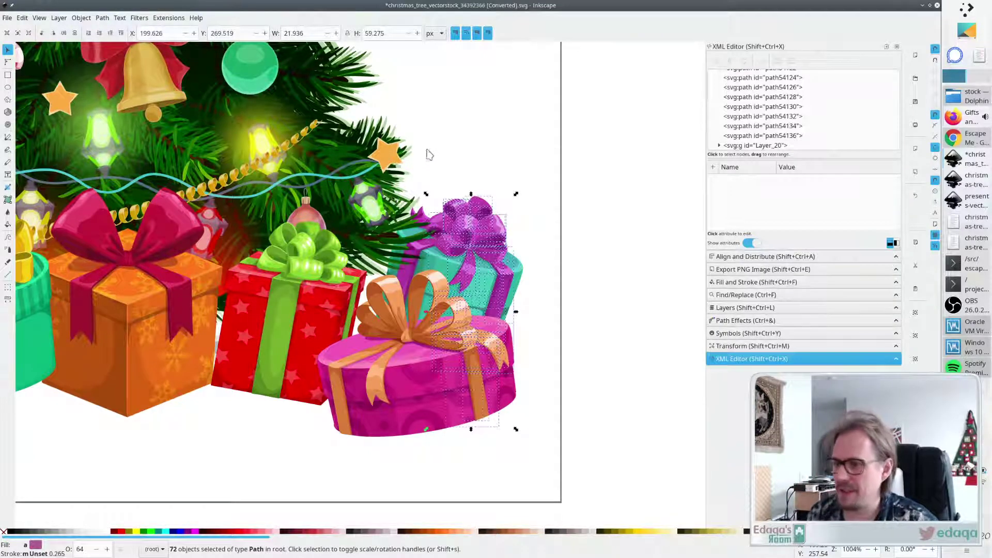
pyautogui.press('Delete')
pyautogui.click(479, 263)
pyautogui.press('Delete')
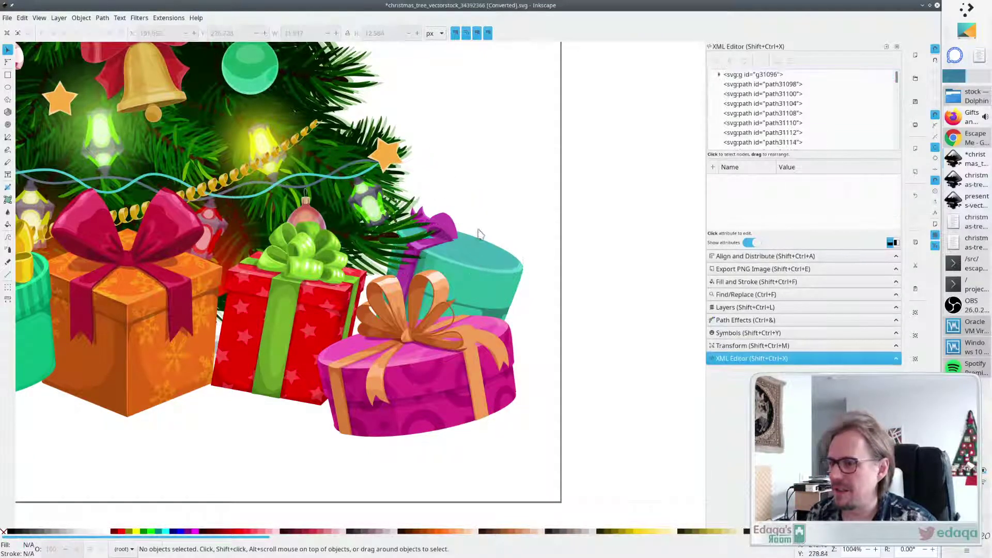
pyautogui.moveTo(550, 202); pyautogui.dragTo(385, 331)
pyautogui.press('Delete')
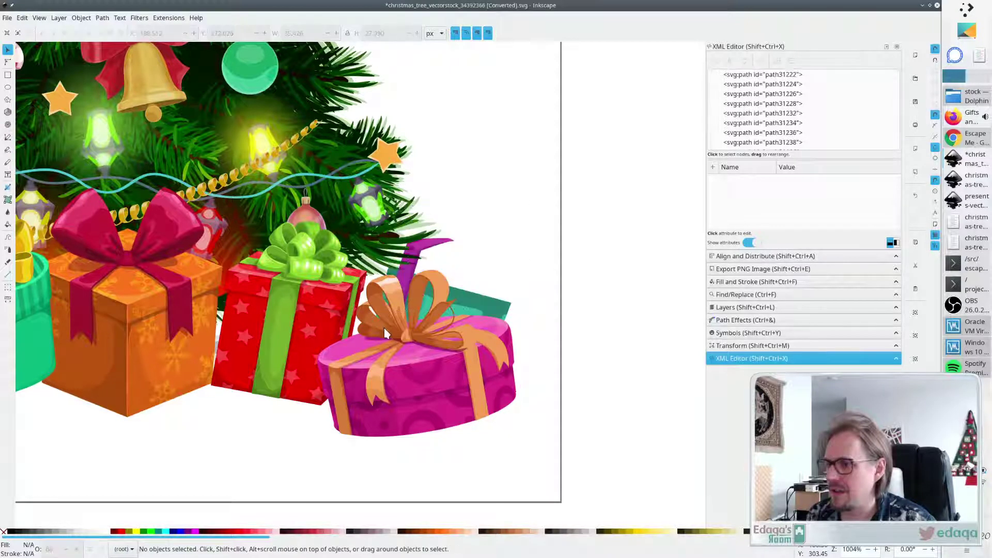
# Delete the front ribbons, lower body and side band of the round magenta present, including its leftover ribbon shadow.
pyautogui.moveTo(549, 454); pyautogui.dragTo(319, 327)
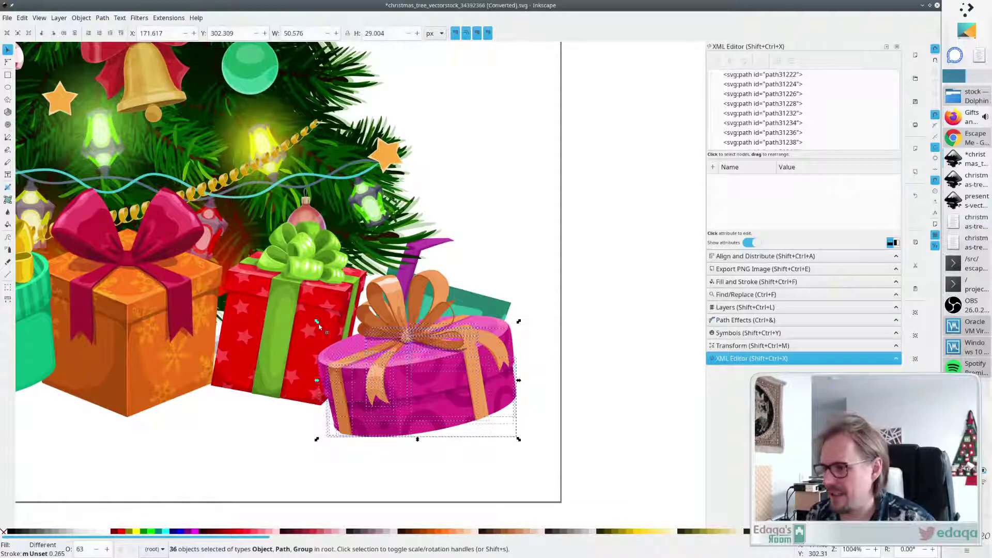
pyautogui.press('Delete')
pyautogui.click(358, 391)
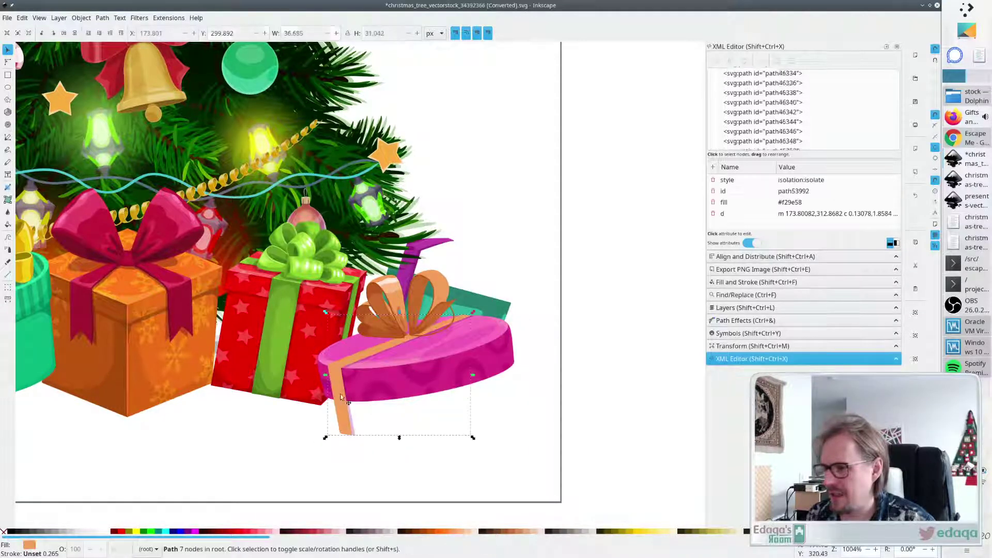
pyautogui.keyDown('alt'); pyautogui.click(357, 386); pyautogui.keyUp('alt')
pyautogui.press('Delete')
pyautogui.click(346, 415)
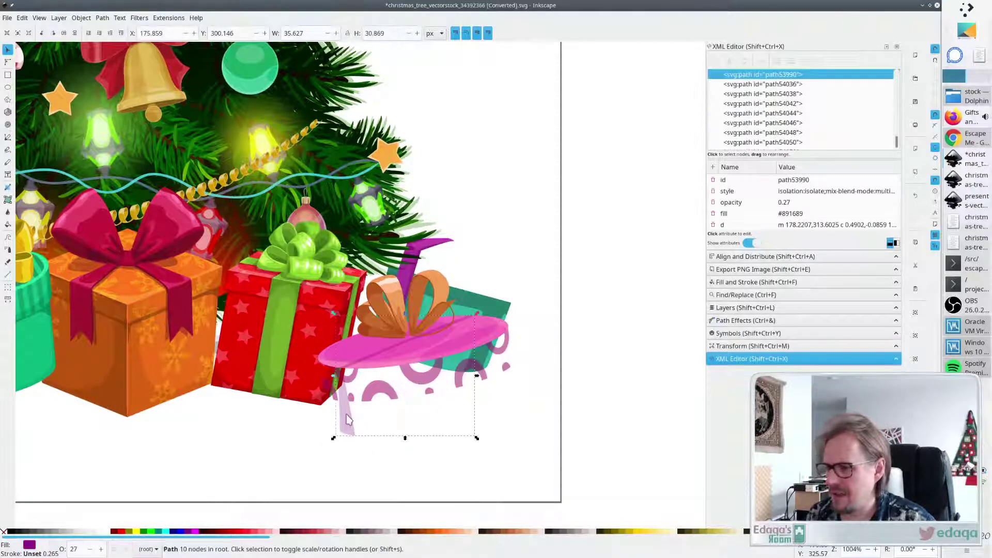
pyautogui.press('Delete')
# Delete the magenta present's lid top, the ring-pattern group and the faint shading pieces left beneath them.
pyautogui.moveTo(319, 422)
pyautogui.mouseDown()
pyautogui.moveTo(342, 388)
pyautogui.moveTo(368, 382)
pyautogui.mouseUp()
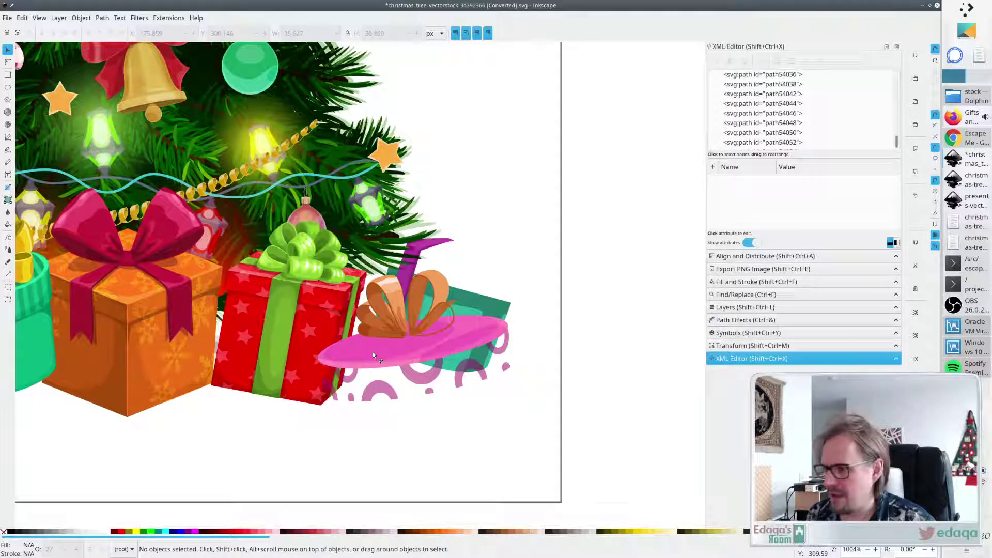
pyautogui.click(380, 355)
pyautogui.press('Delete')
pyautogui.click(377, 395)
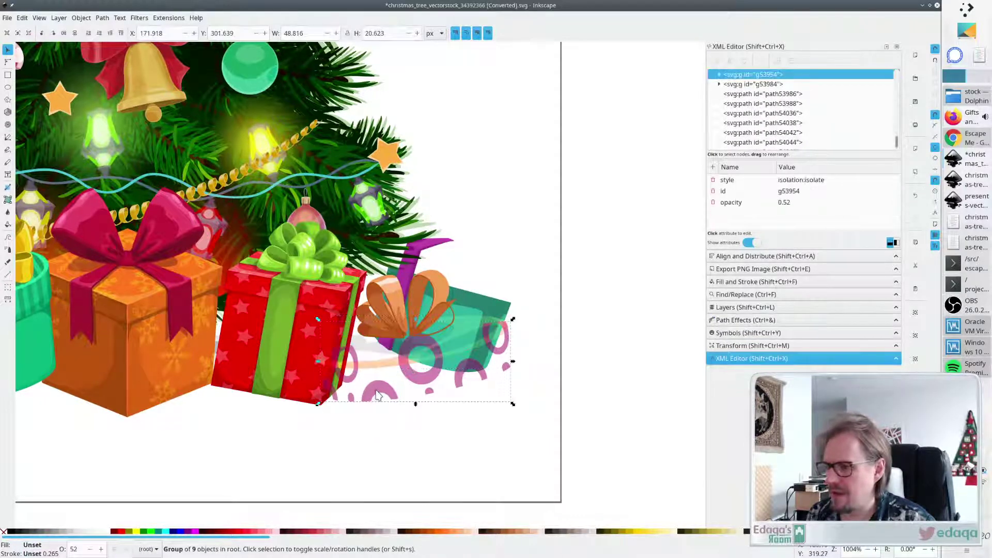
pyautogui.press('Delete')
pyautogui.click(380, 369)
pyautogui.press('Delete')
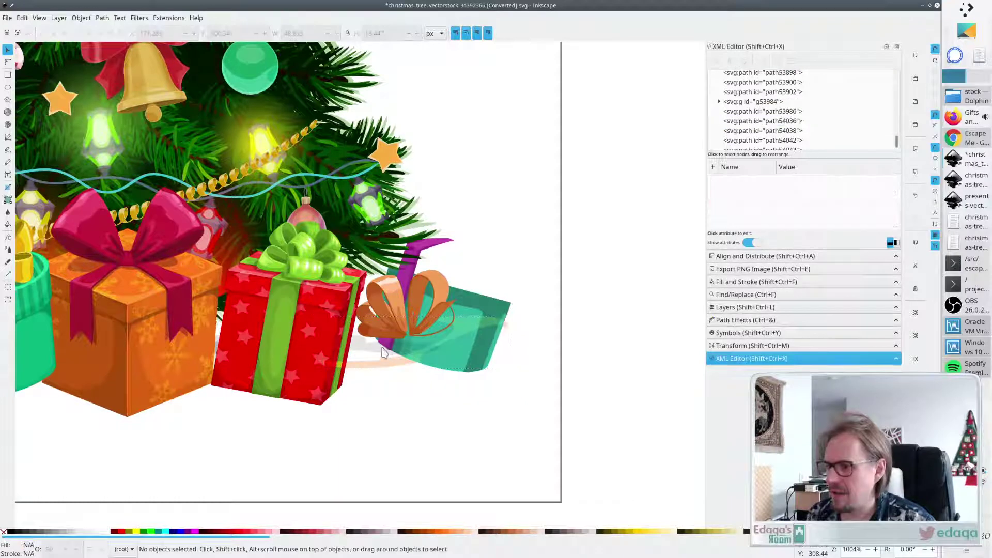
pyautogui.click(383, 370)
pyautogui.press('Delete')
# Delete all the orange bow loops left over from the magenta present, in front of the turquoise box.
pyautogui.click(396, 331)
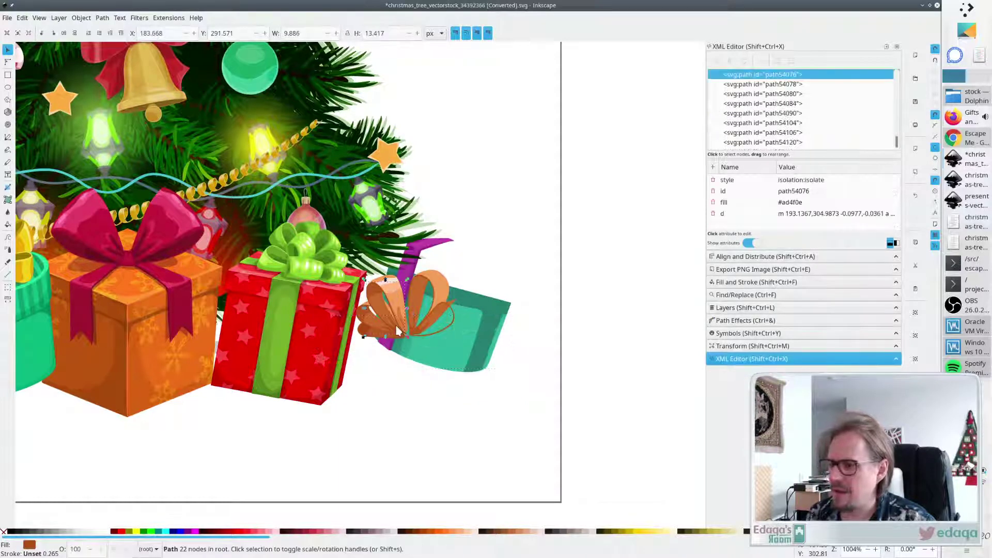
pyautogui.press('Delete')
pyautogui.click(443, 338)
pyautogui.press('Delete')
pyautogui.click(421, 323)
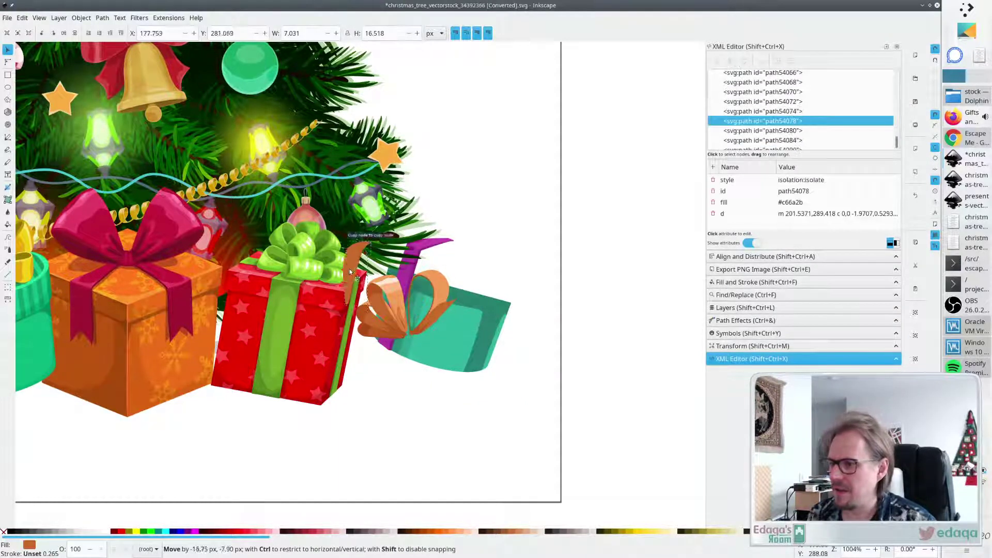
pyautogui.press('Delete')
pyautogui.moveTo(352, 380); pyautogui.dragTo(470, 265)
pyautogui.press('Delete')
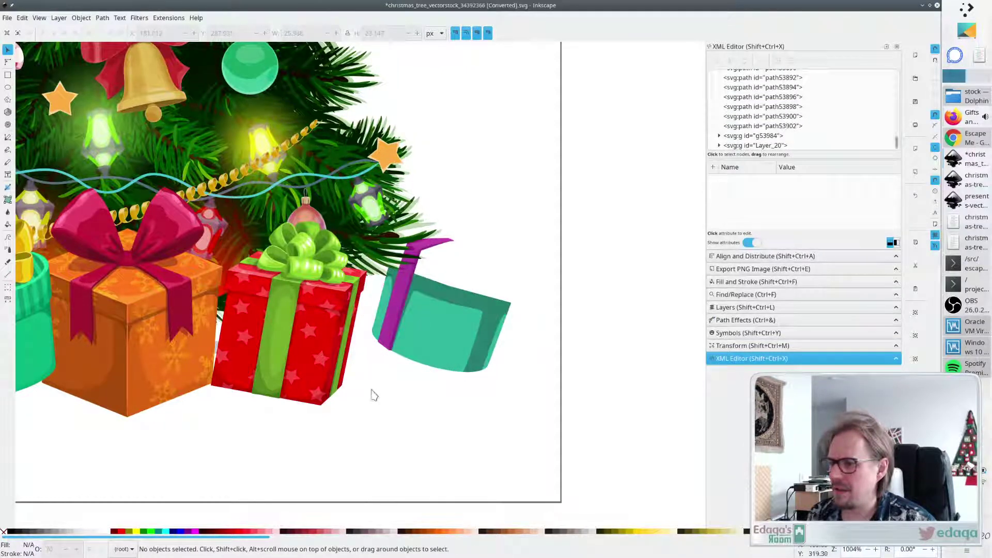
# Try deleting the remaining turquoise box and purple ribbon paths together, and undo that deletion.
pyautogui.moveTo(363, 386); pyautogui.dragTo(535, 232)
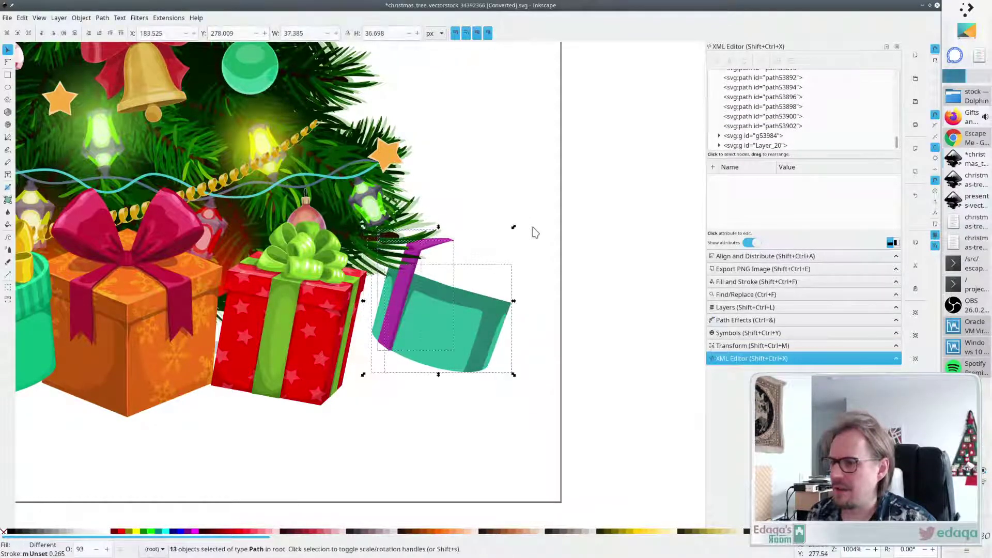
pyautogui.press('Delete')
pyautogui.hotkey('ctrl', 'z')
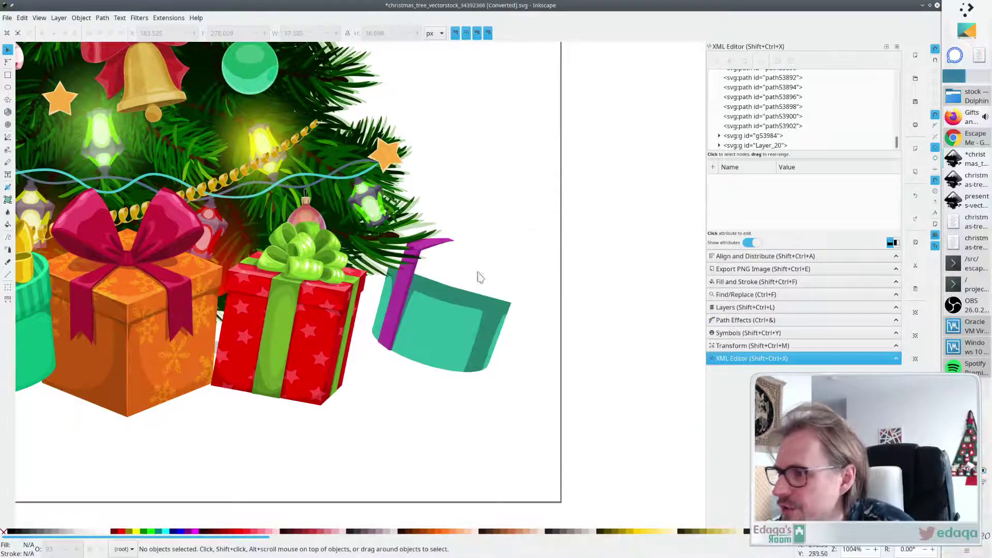
# Delete the leftover teal box and purple ribbon pieces beside the red star-patterned present.
pyautogui.click(430, 248)
pyautogui.press('Escape')
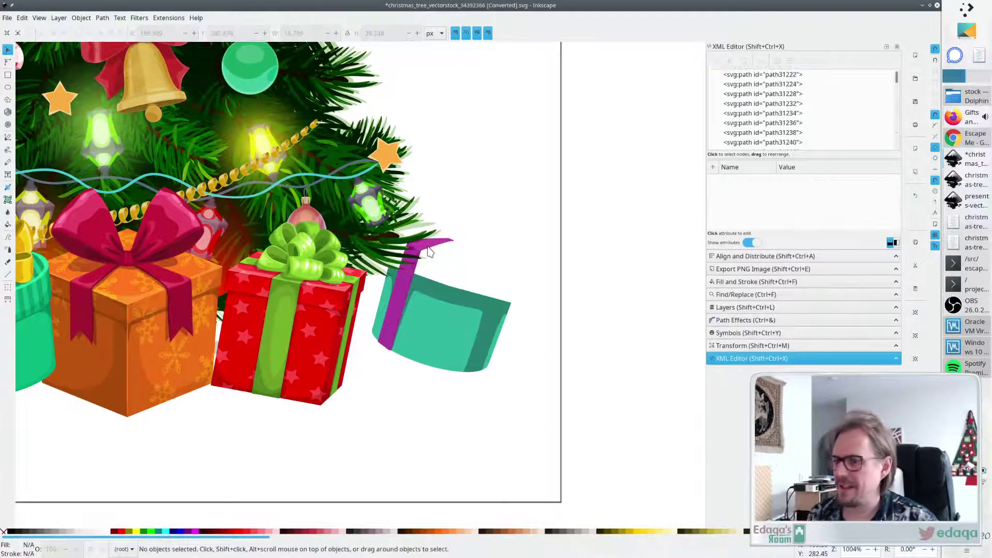
pyautogui.click(390, 300)
pyautogui.press('Delete')
pyautogui.click(400, 305)
pyautogui.press('Delete')
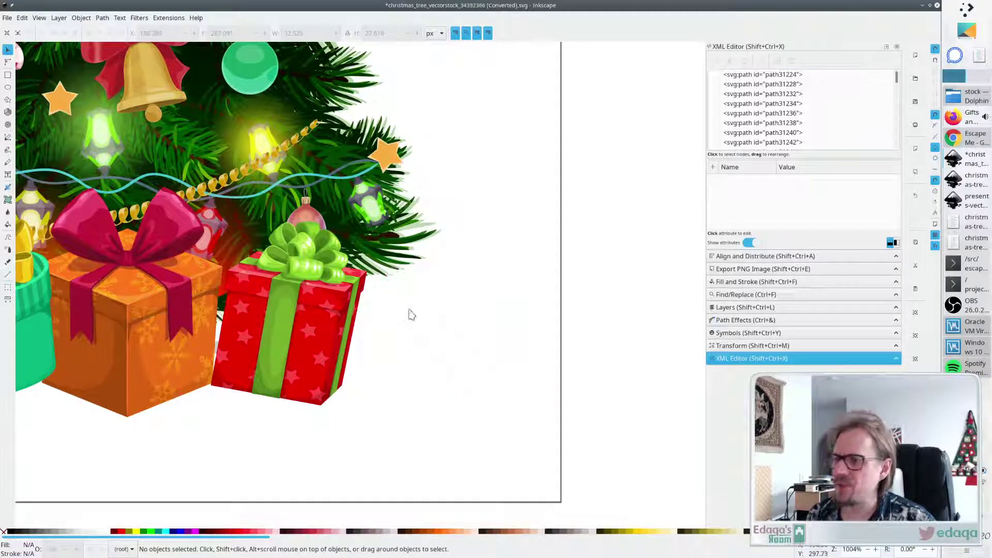
# Move the green present with the yellow bow beside the tree, scale it to about 38 × 44 px and place it near the page's lower-right corner.
pyautogui.scroll(-3, 435, 404)
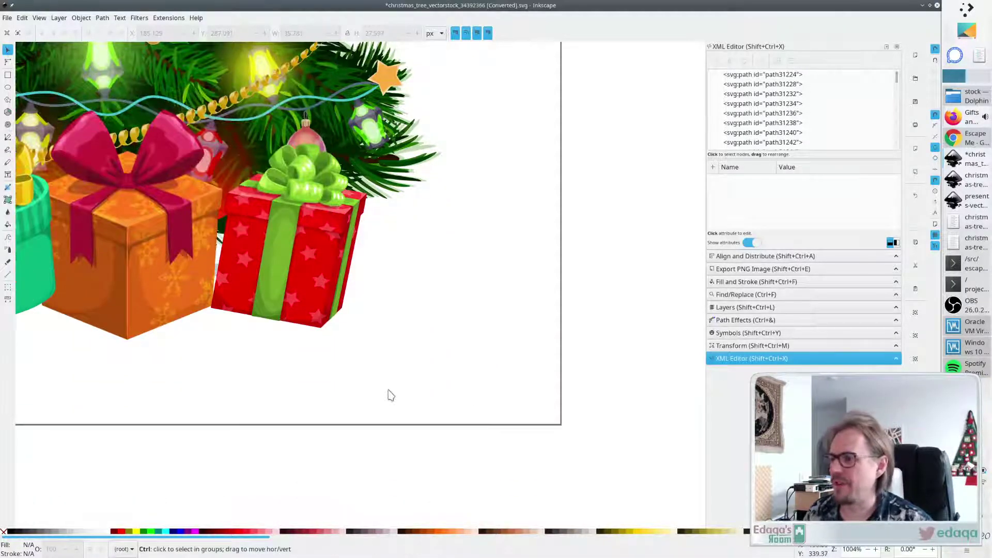
pyautogui.scroll(-3, 386, 394)
pyautogui.moveTo(68, 309); pyautogui.dragTo(413, 343)
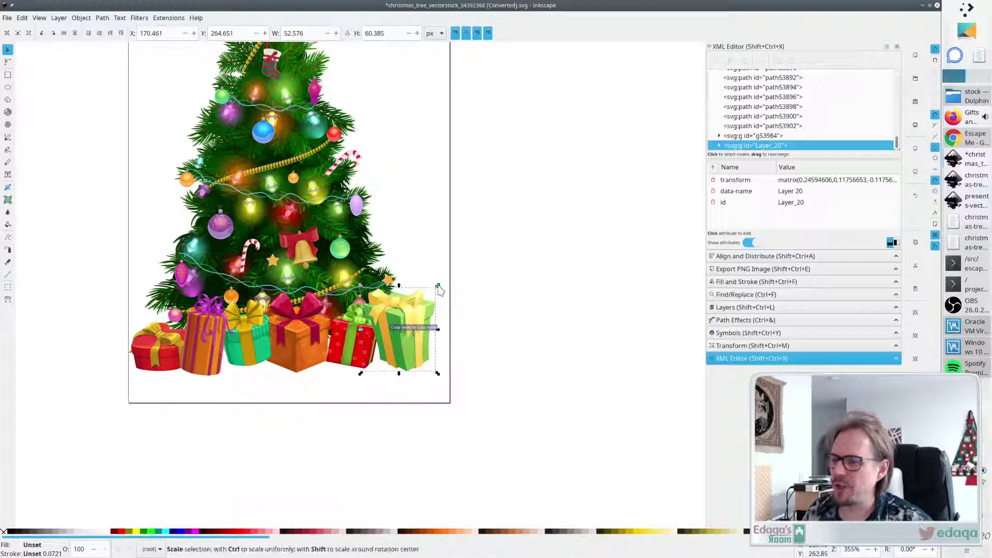
pyautogui.moveTo(437, 286); pyautogui.dragTo(418, 309)
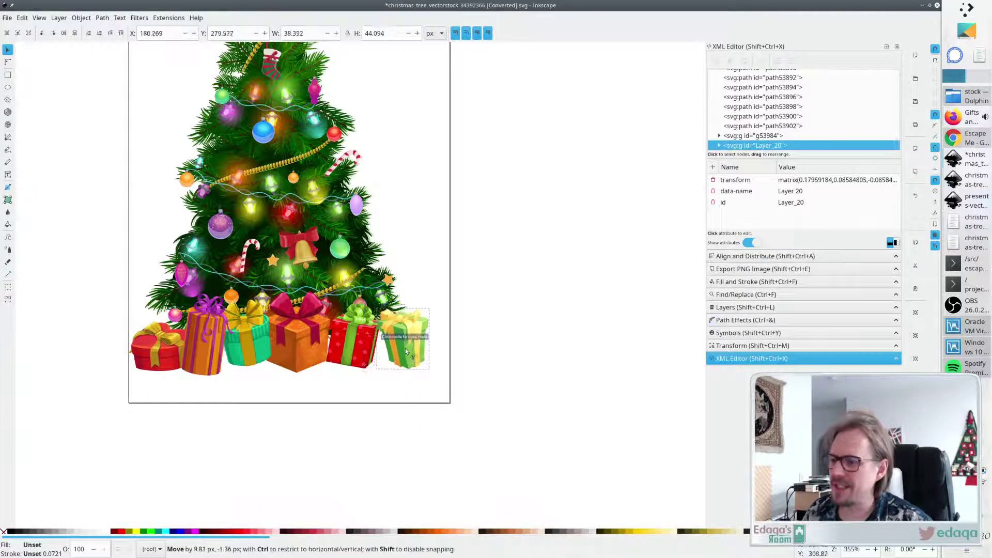
pyautogui.moveTo(407, 348); pyautogui.dragTo(399, 397)
pyautogui.click(284, 422)
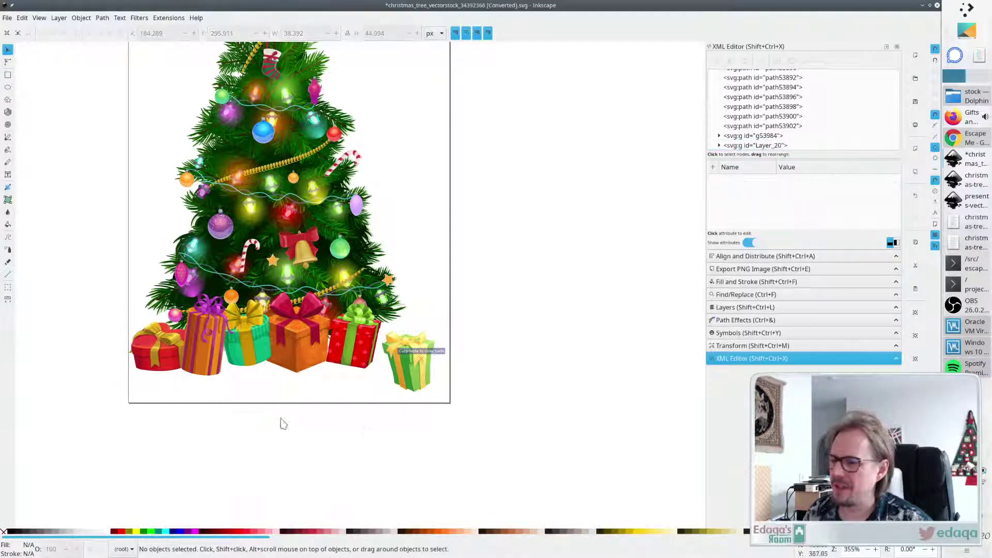
# Delete the objects forming the gold bow and ribbon on the front of the red heart-shaped box.
pyautogui.hscroll(-2, 228, 392)
pyautogui.moveTo(215, 393); pyautogui.dragTo(277, 343)
pyautogui.scroll(2, 215, 379)
pyautogui.moveTo(225, 389); pyautogui.dragTo(325, 273)
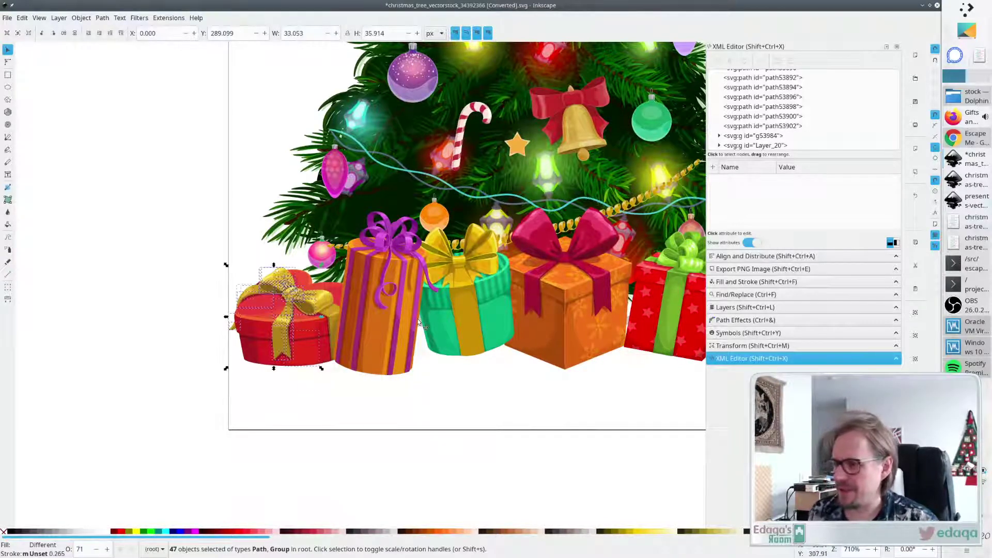
pyautogui.press('Delete')
# Delete the remaining gold ribbon pieces from the red heart-shaped box.
pyautogui.click(294, 314)
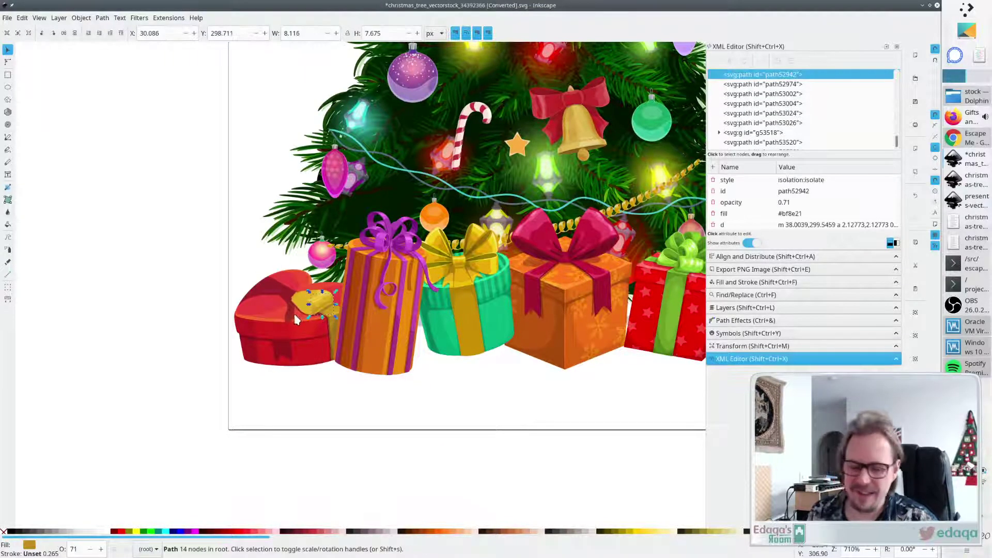
pyautogui.press('Escape')
pyautogui.click(316, 304)
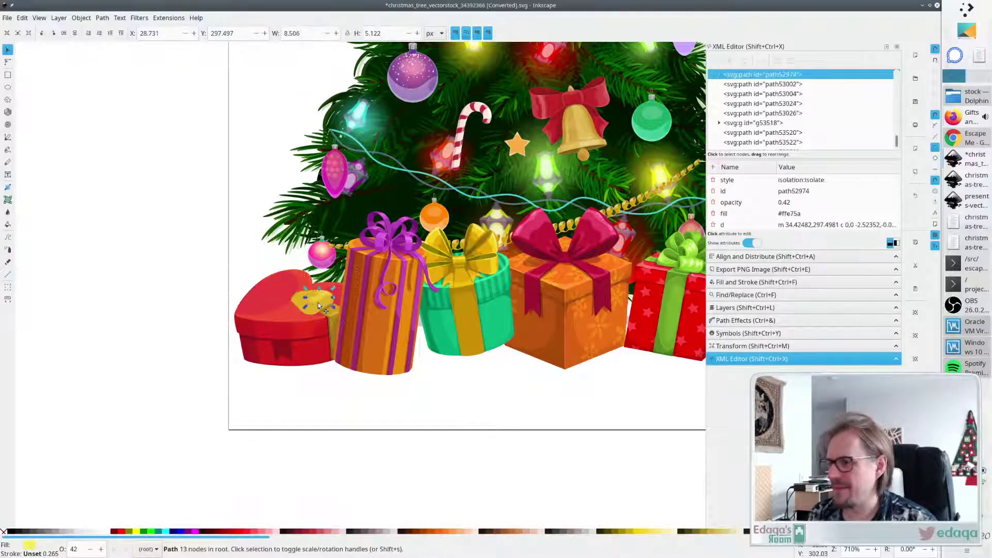
pyautogui.press('Delete')
pyautogui.click(310, 306)
pyautogui.press('Delete')
pyautogui.click(316, 308)
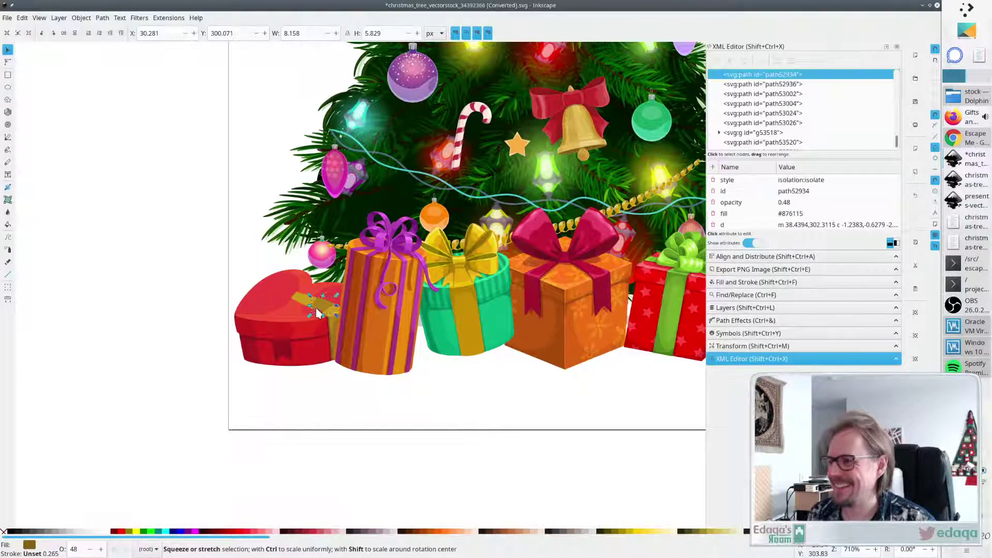
pyautogui.press('Delete')
pyautogui.click(321, 308)
pyautogui.press('Delete')
pyautogui.moveTo(223, 382); pyautogui.dragTo(352, 269)
pyautogui.press('Delete')
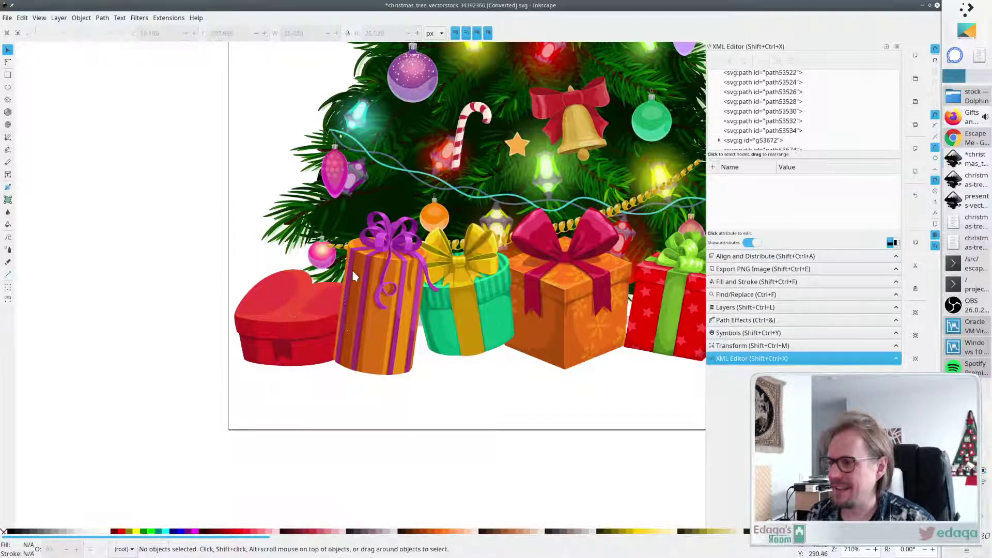
# Delete the red lid and body shapes of the heart-shaped box.
pyautogui.click(302, 284)
pyautogui.press('Delete')
pyautogui.click(290, 308)
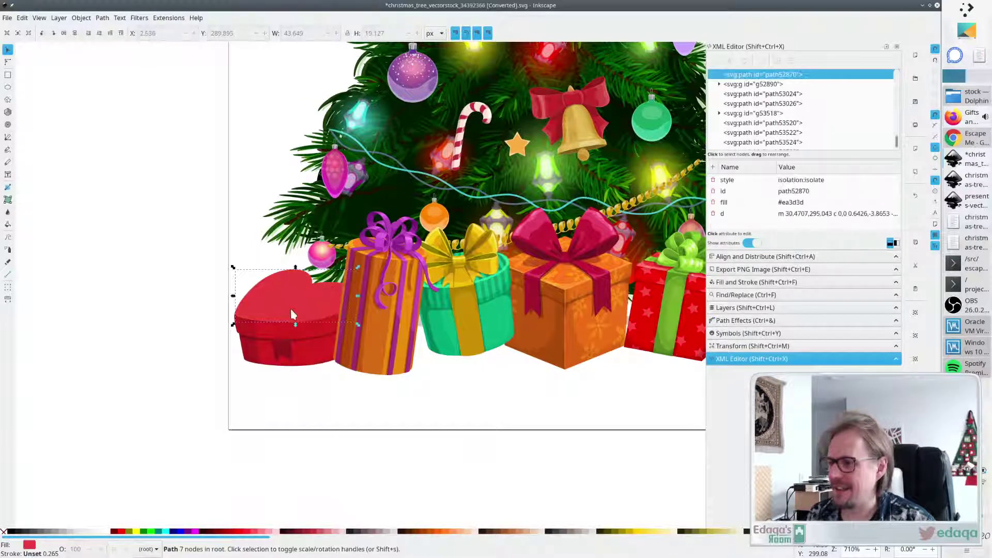
pyautogui.press('Delete')
pyautogui.click(299, 353)
pyautogui.press('Delete')
pyautogui.click(300, 352)
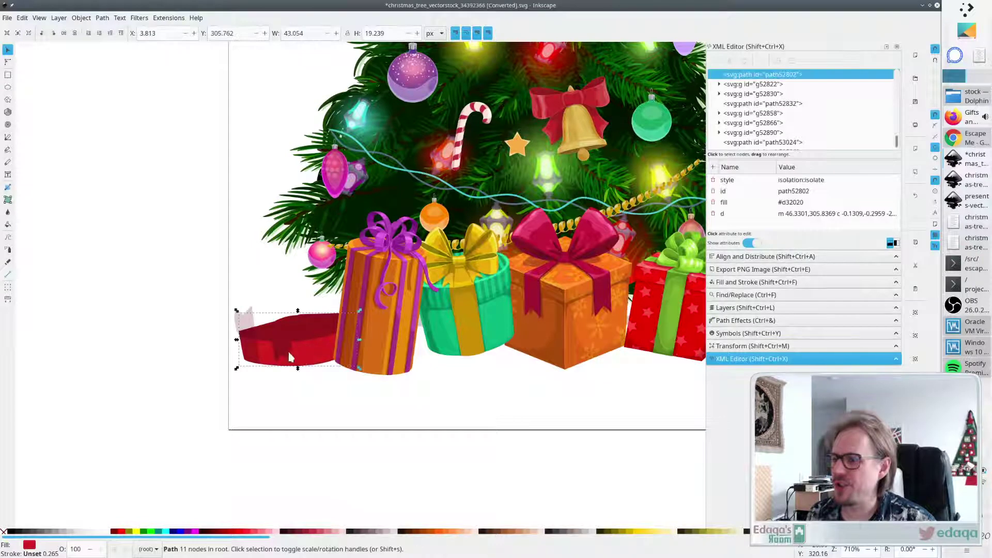
pyautogui.press('Delete')
pyautogui.click(279, 357)
pyautogui.press('Delete')
# Delete the leftover shadow pieces of the heart-shaped box and save the document.
pyautogui.click(244, 330)
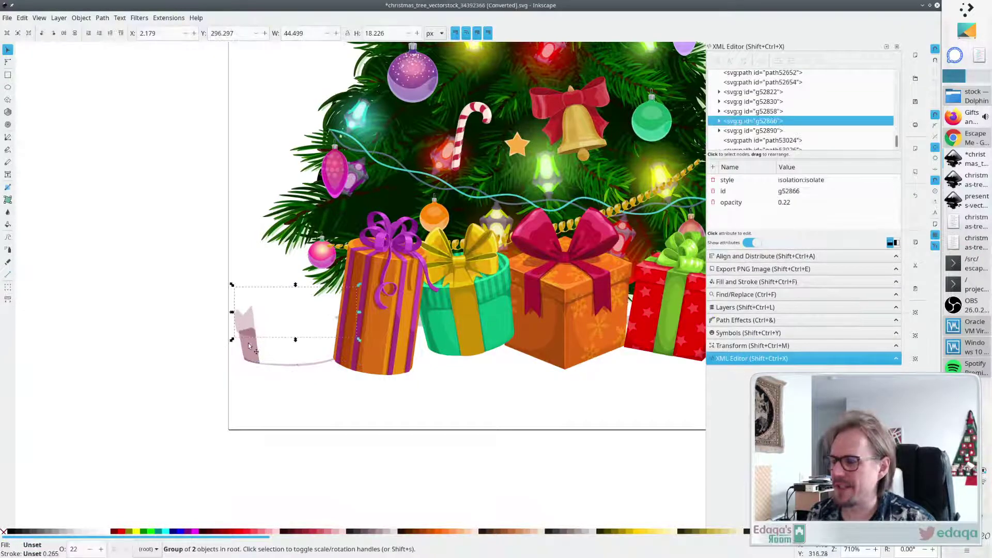
pyautogui.press('Escape')
pyautogui.click(250, 349)
pyautogui.press('Delete')
pyautogui.click(253, 363)
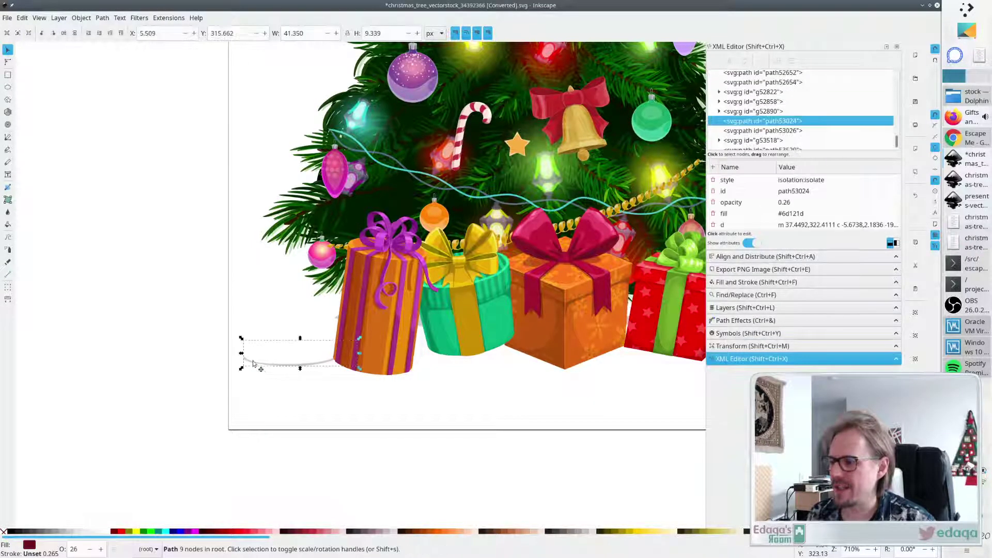
pyautogui.press('Delete')
pyautogui.hotkey('ctrl', 's')
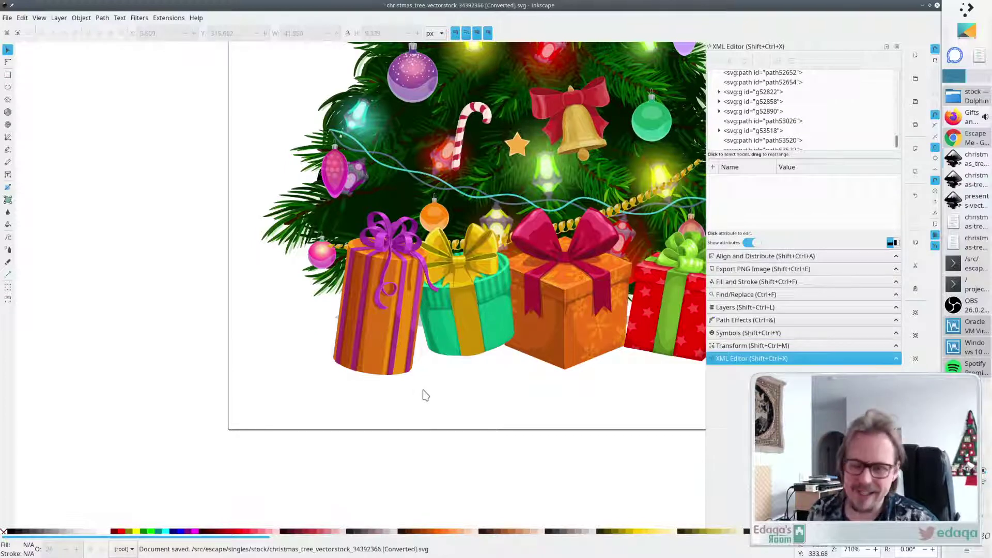
# Examine the whole tree and the arrangement of the presents on the page.
pyautogui.scroll(-3, 440, 372)
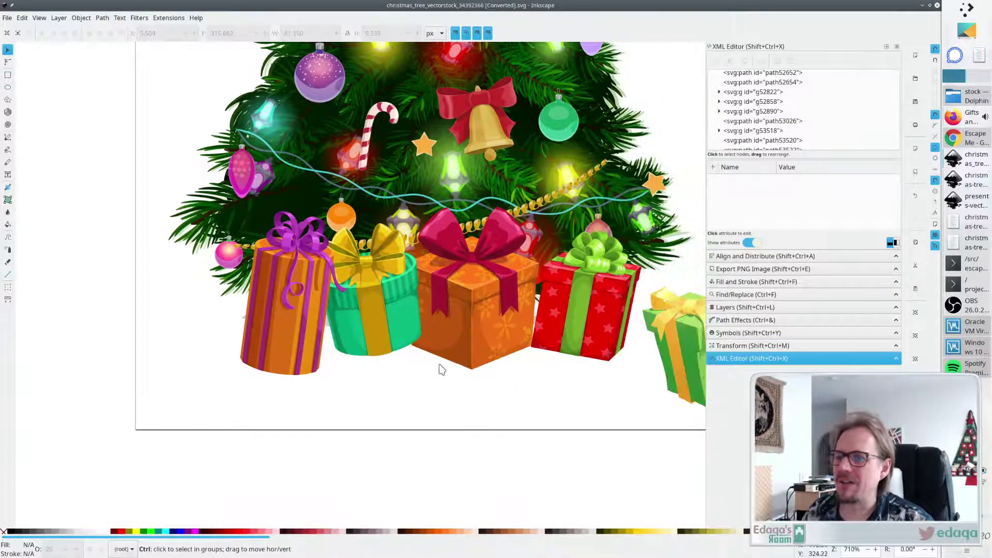
pyautogui.scroll(-1, 574, 186)
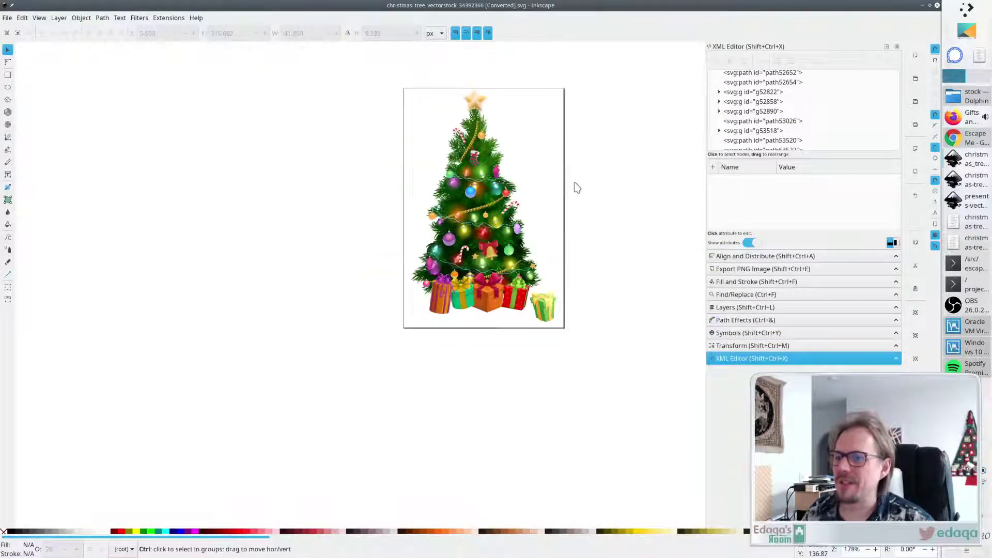
pyautogui.scroll(1, 575, 186)
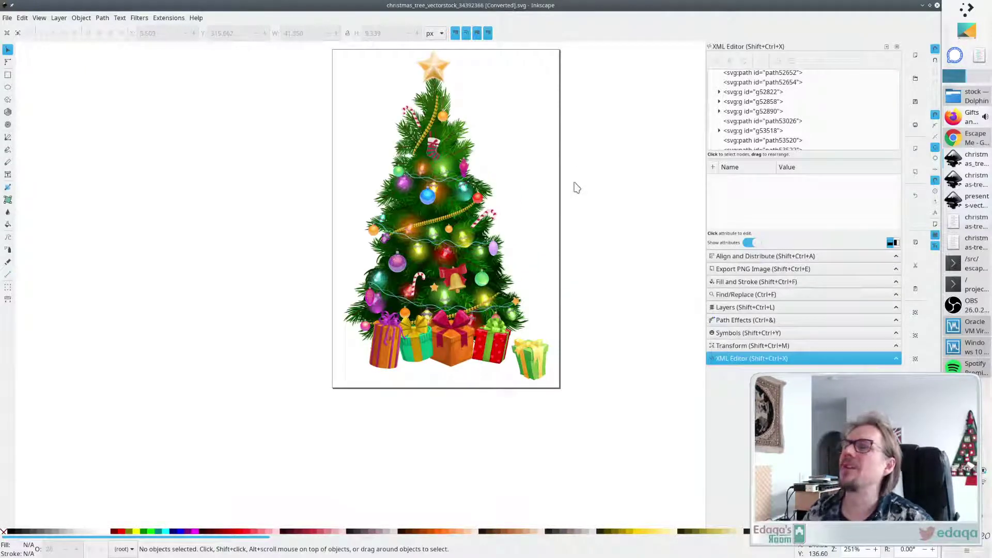
pyautogui.scroll(3, 564, 189)
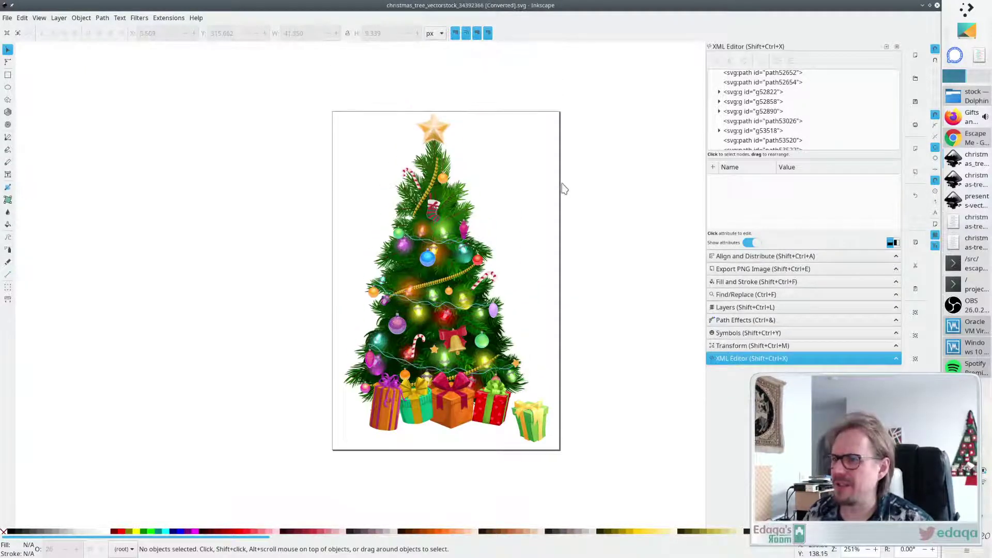
pyautogui.scroll(-1, 564, 189)
pyautogui.scroll(2, 564, 189)
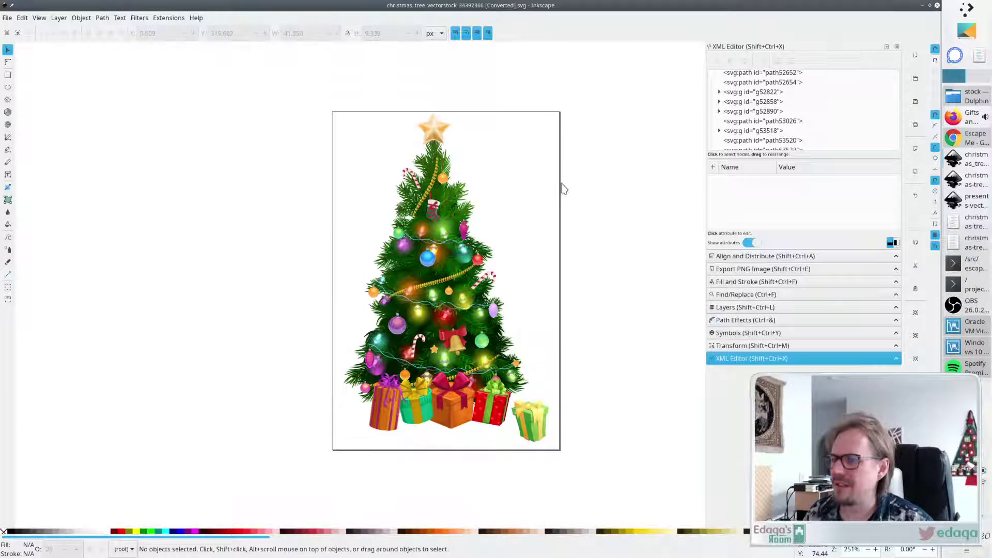
pyautogui.scroll(-1, 563, 189)
pyautogui.hotkey('alt', 'Tab')
pyautogui.hotkey('alt', 'Tab')
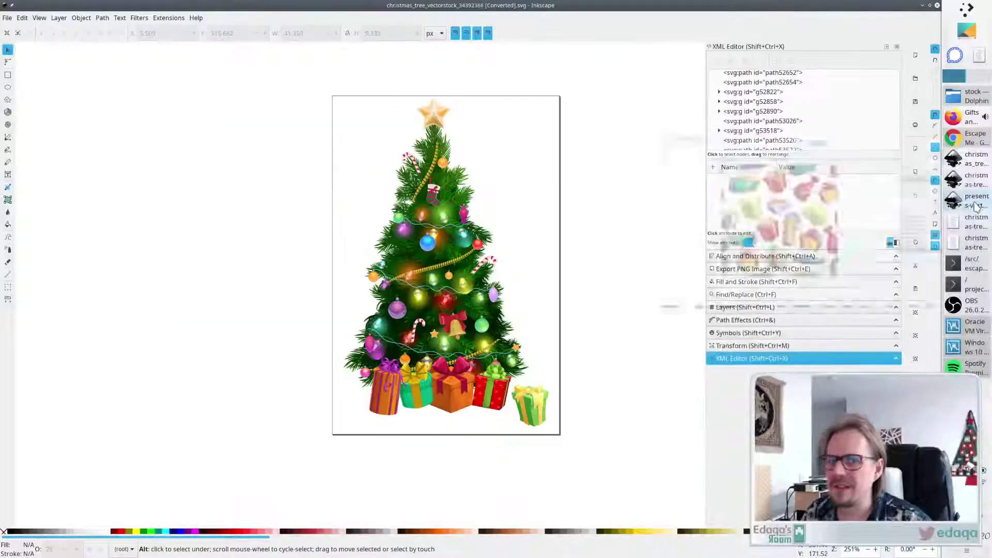
# Switch to the christmas-tree.svg document and delete the purple bow of the teal present behind the magenta box.
pyautogui.click(967, 182)
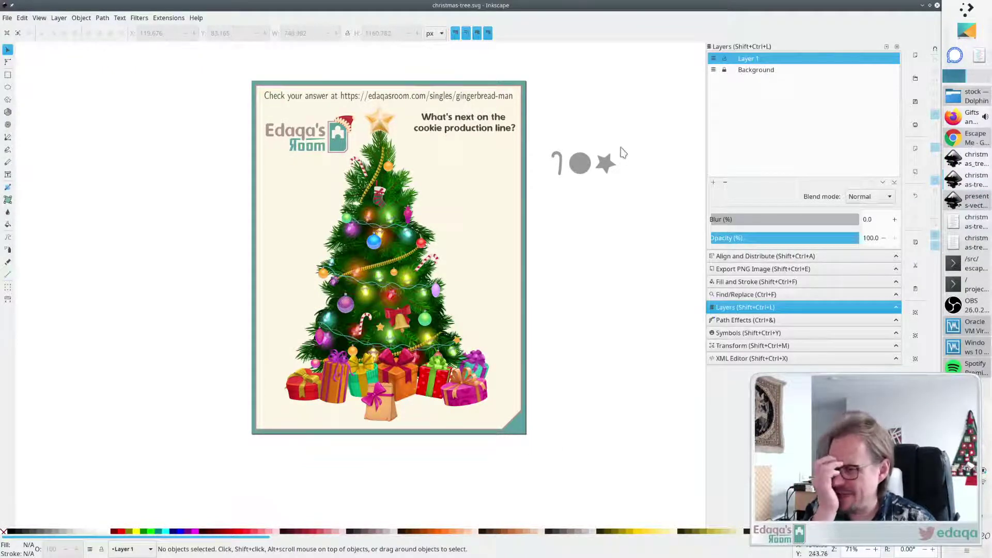
pyautogui.press('ctrl')
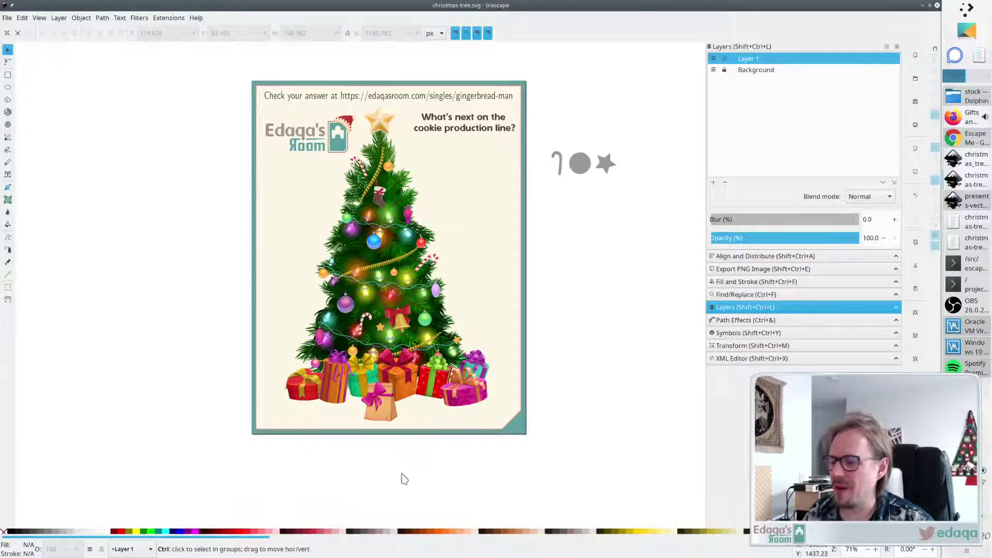
pyautogui.scroll(1, 404, 469)
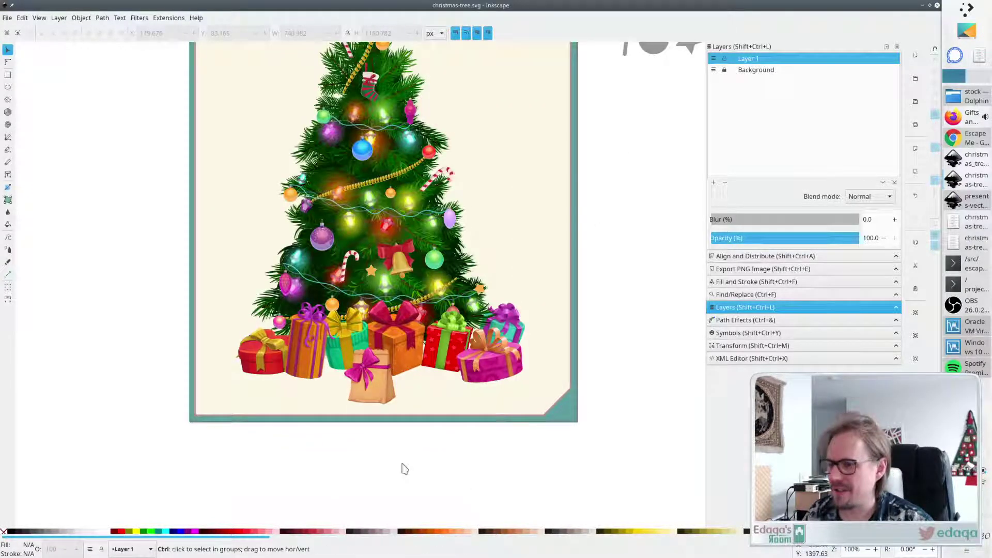
pyautogui.keyDown('ctrl'); pyautogui.click(487, 368); pyautogui.keyUp('ctrl')
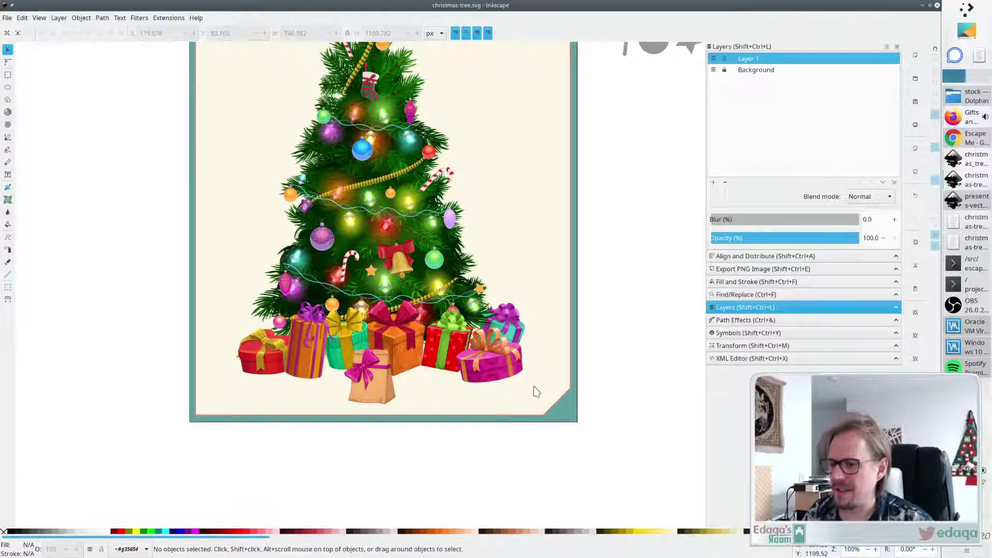
pyautogui.moveTo(537, 388); pyautogui.dragTo(492, 298)
pyautogui.press('Delete')
# Delete the gold bow and ribbon pieces from the poster's red heart-shaped box.
pyautogui.moveTo(229, 326); pyautogui.dragTo(288, 383)
pyautogui.press('Delete')
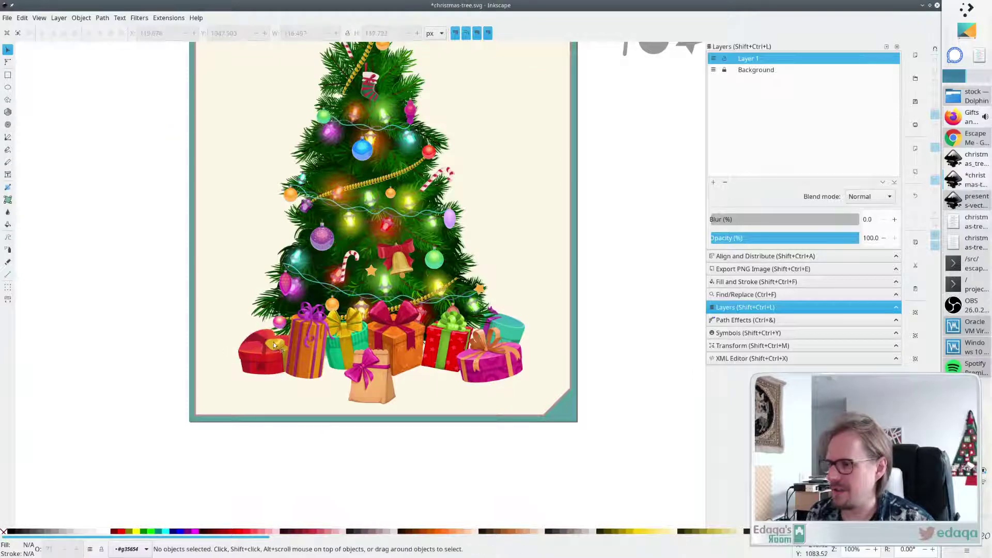
pyautogui.click(289, 352)
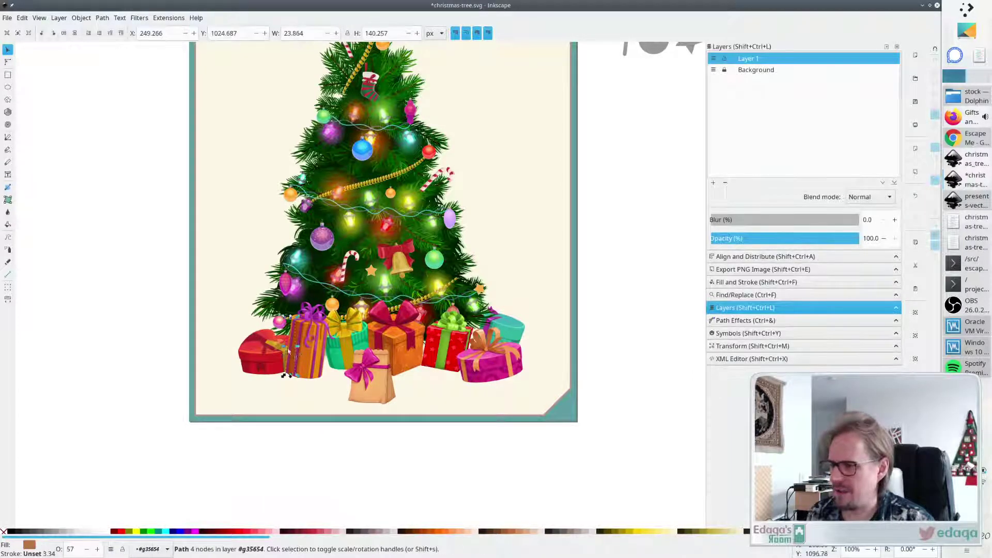
pyautogui.press('Delete')
pyautogui.click(269, 346)
pyautogui.press('Delete')
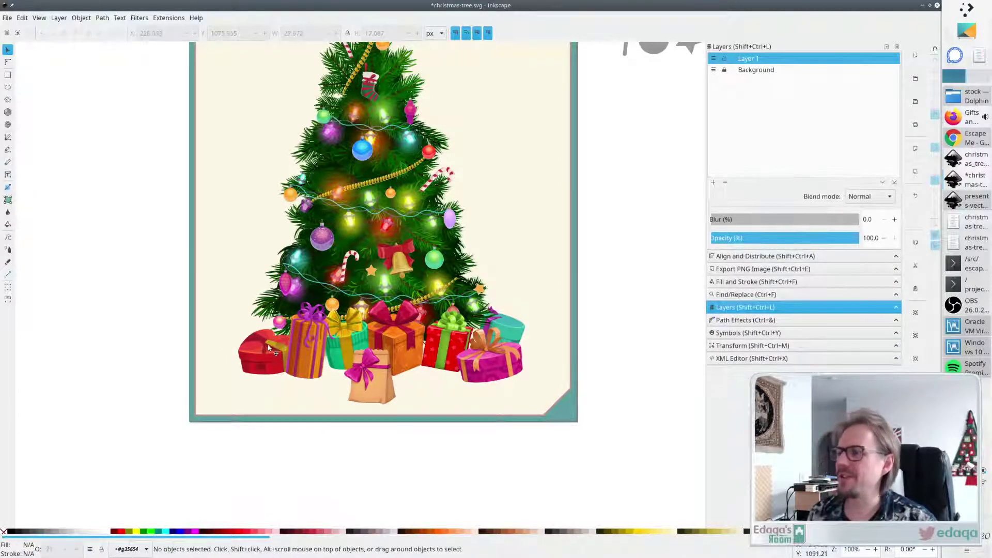
pyautogui.moveTo(234, 381); pyautogui.dragTo(278, 341)
pyautogui.moveTo(237, 381); pyautogui.dragTo(270, 350)
pyautogui.click(212, 396)
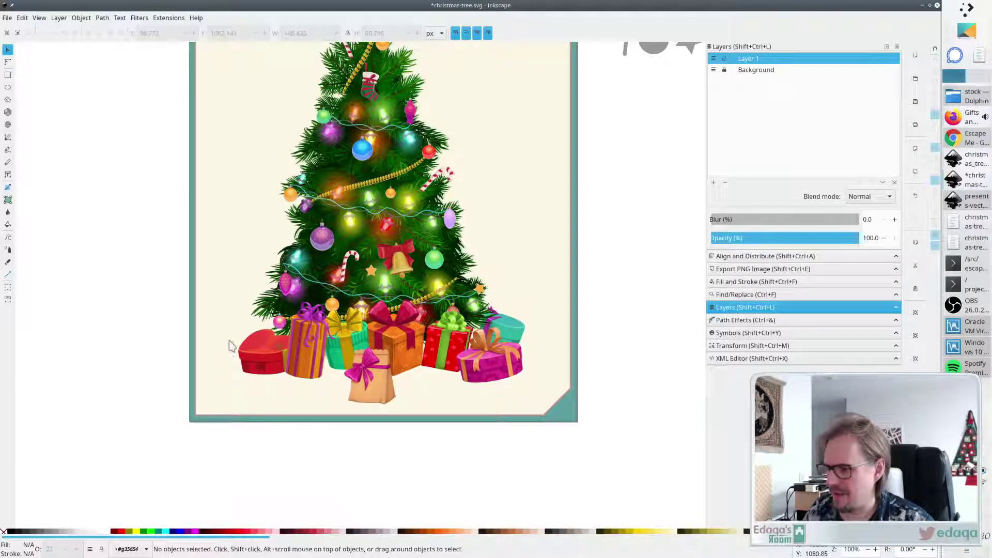
# Delete the red lid of the poster's heart-shaped box.
pyautogui.moveTo(229, 341)
pyautogui.mouseDown()
pyautogui.moveTo(304, 365)
pyautogui.moveTo(288, 443)
pyautogui.mouseUp()
pyautogui.moveTo(235, 367); pyautogui.dragTo(236, 368)
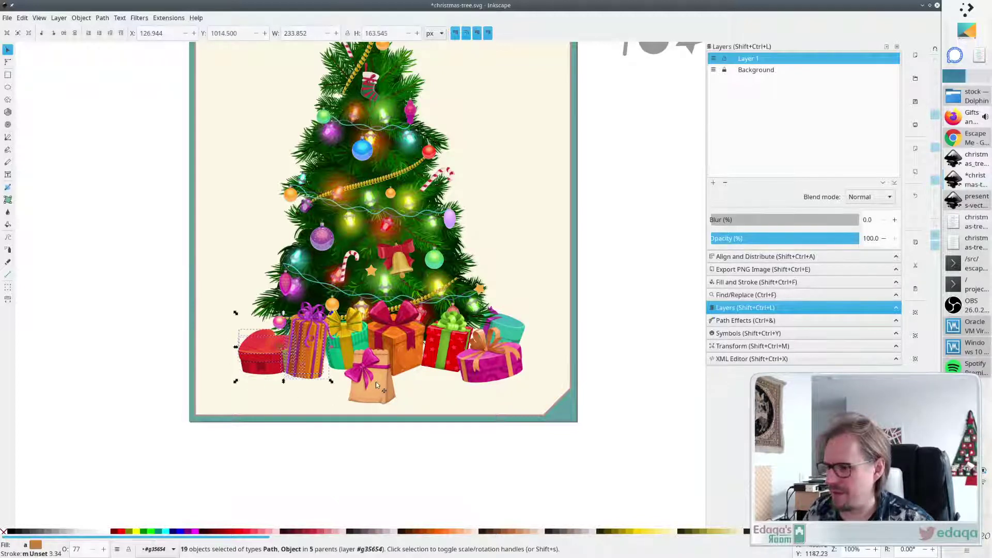
pyautogui.press('Delete')
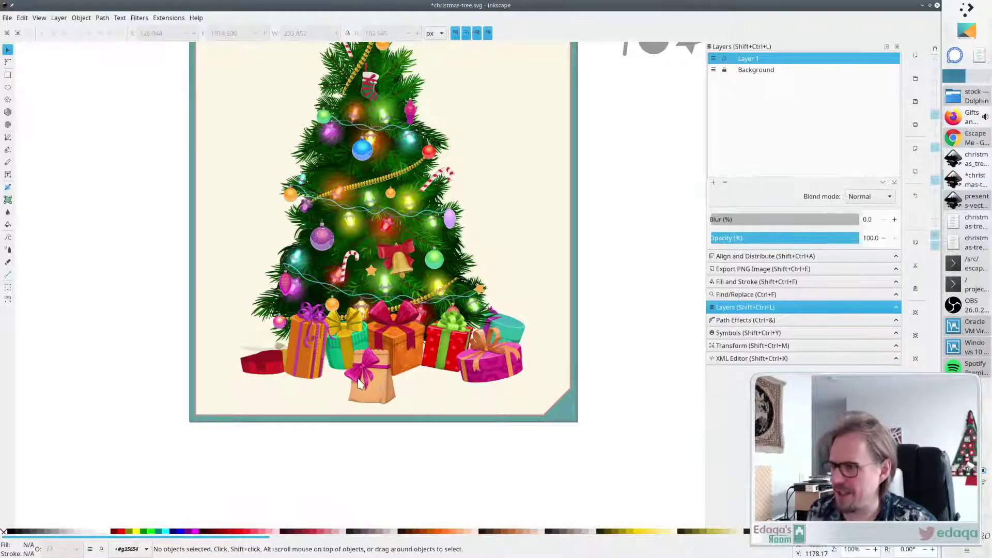
# Touch-select across the rest of the heart-shaped box and the striped orange present and delete the selected objects.
pyautogui.moveTo(233, 372)
pyautogui.mouseDown()
pyautogui.moveTo(275, 365)
pyautogui.moveTo(279, 350)
pyautogui.moveTo(325, 370)
pyautogui.moveTo(303, 353)
pyautogui.moveTo(308, 316)
pyautogui.moveTo(320, 344)
pyautogui.moveTo(303, 370)
pyautogui.mouseUp()
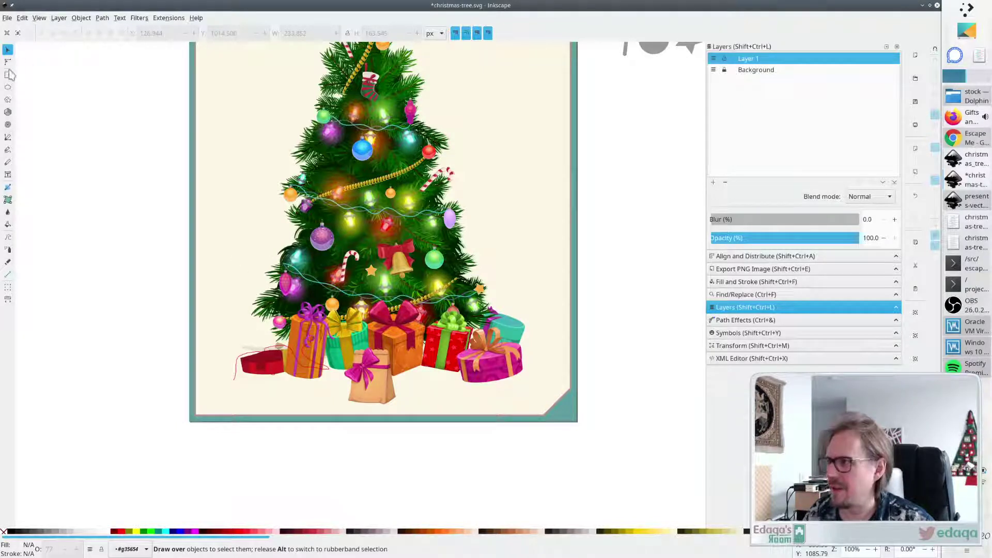
pyautogui.moveTo(42, 314); pyautogui.dragTo(60, 314)
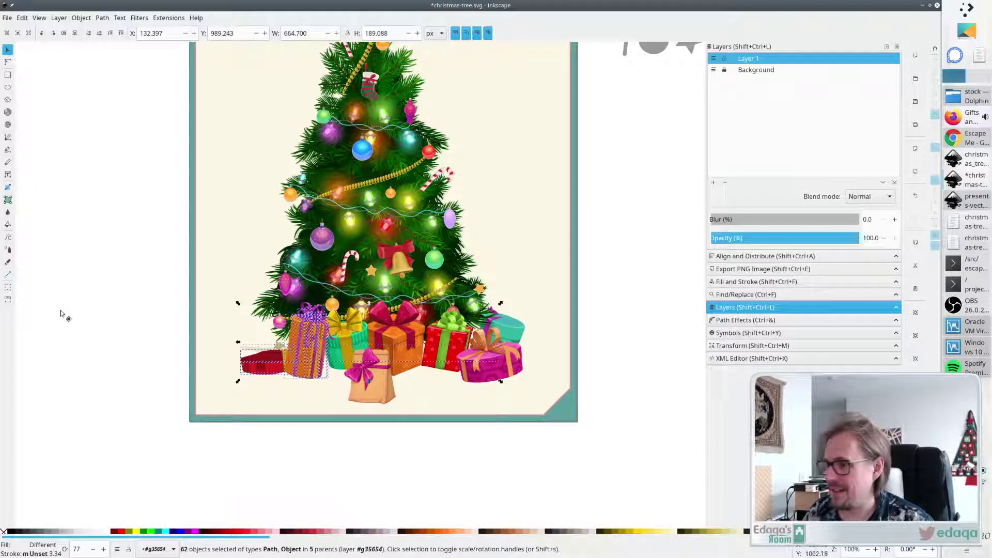
pyautogui.press('Delete')
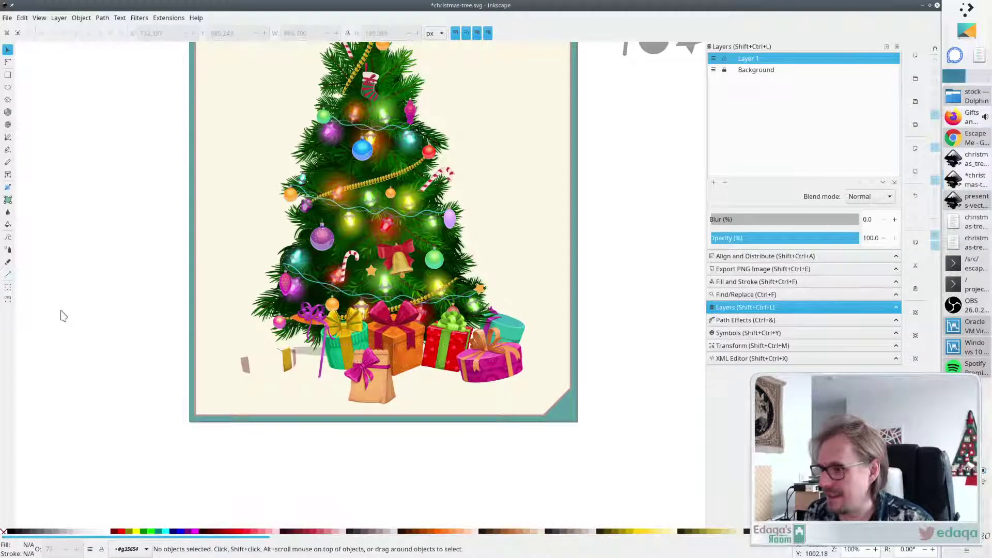
# Delete the leftover brown fragments of the striped present, and touch-select and delete the magenta box and the teal present behind it.
pyautogui.moveTo(213, 389); pyautogui.dragTo(311, 351)
pyautogui.press('Delete')
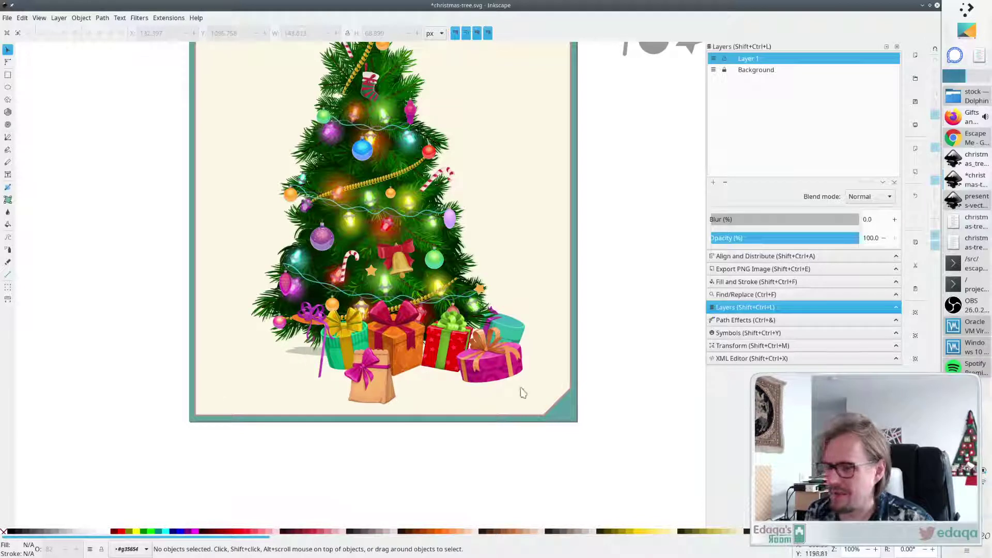
pyautogui.moveTo(545, 395)
pyautogui.mouseDown()
pyautogui.moveTo(517, 383)
pyautogui.moveTo(512, 402)
pyautogui.moveTo(476, 386)
pyautogui.moveTo(476, 361)
pyautogui.moveTo(507, 361)
pyautogui.moveTo(471, 377)
pyautogui.moveTo(509, 362)
pyautogui.moveTo(500, 339)
pyautogui.moveTo(484, 352)
pyautogui.moveTo(506, 320)
pyautogui.moveTo(520, 333)
pyautogui.moveTo(513, 377)
pyautogui.moveTo(550, 390)
pyautogui.mouseUp()
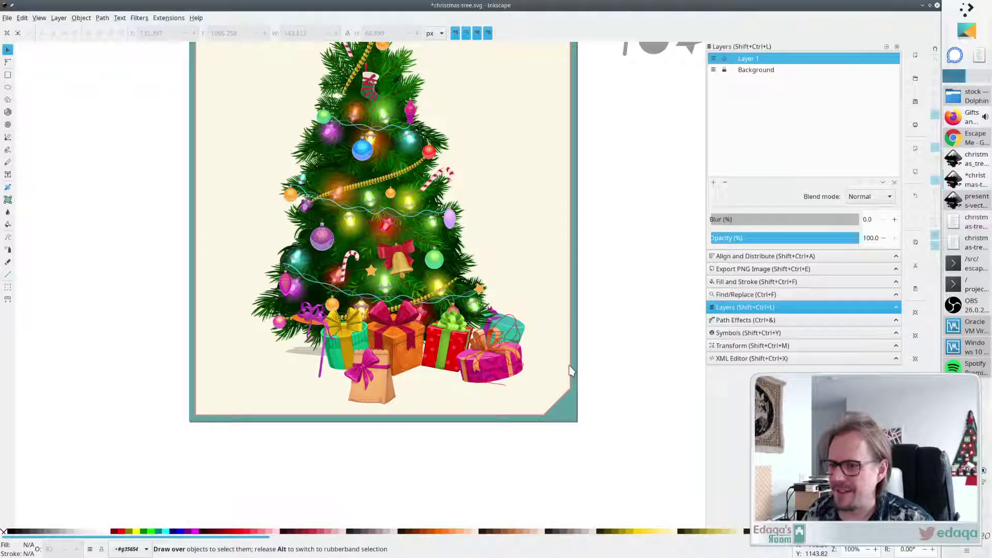
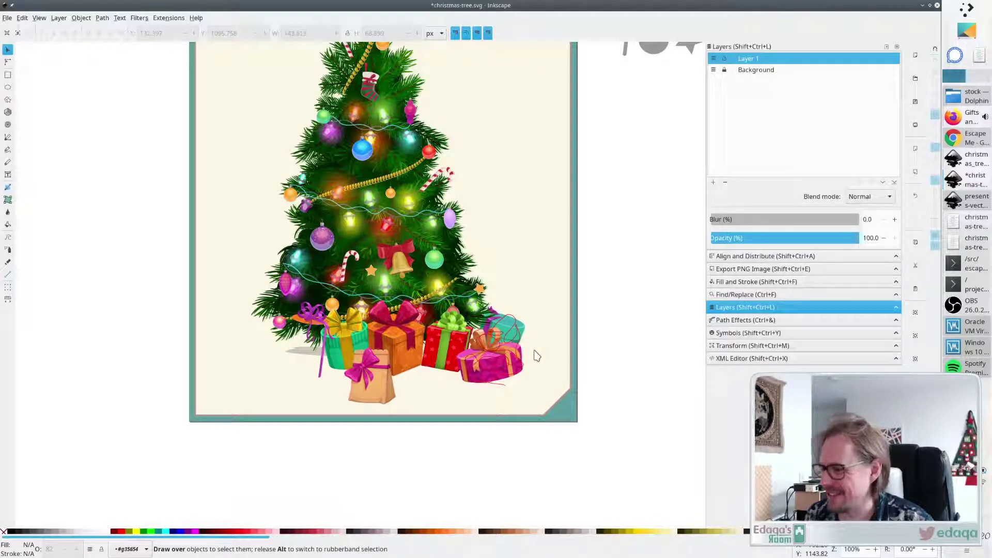
pyautogui.moveTo(536, 356); pyautogui.dragTo(536, 356)
pyautogui.scroll(-2, 536, 356)
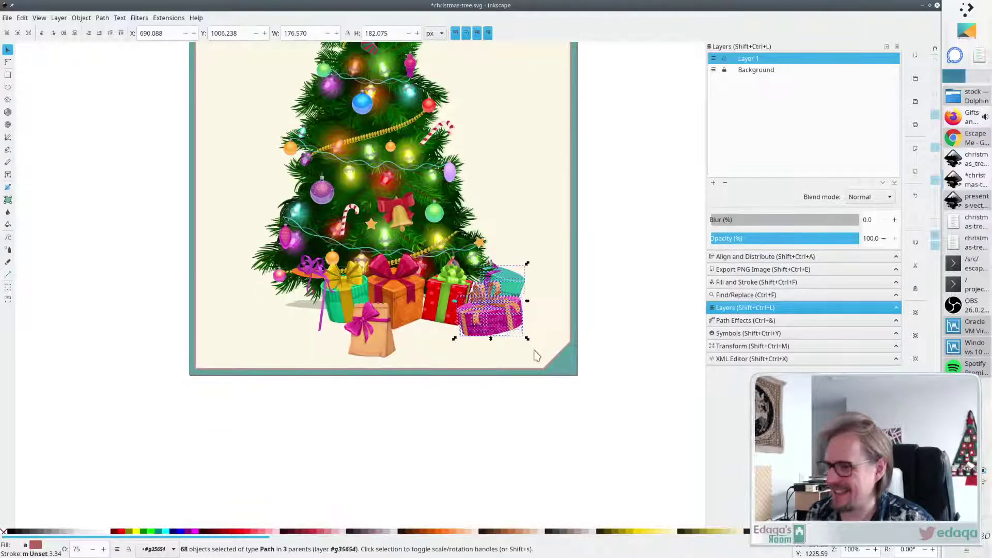
pyautogui.press('Delete')
pyautogui.scroll(-2, 537, 355)
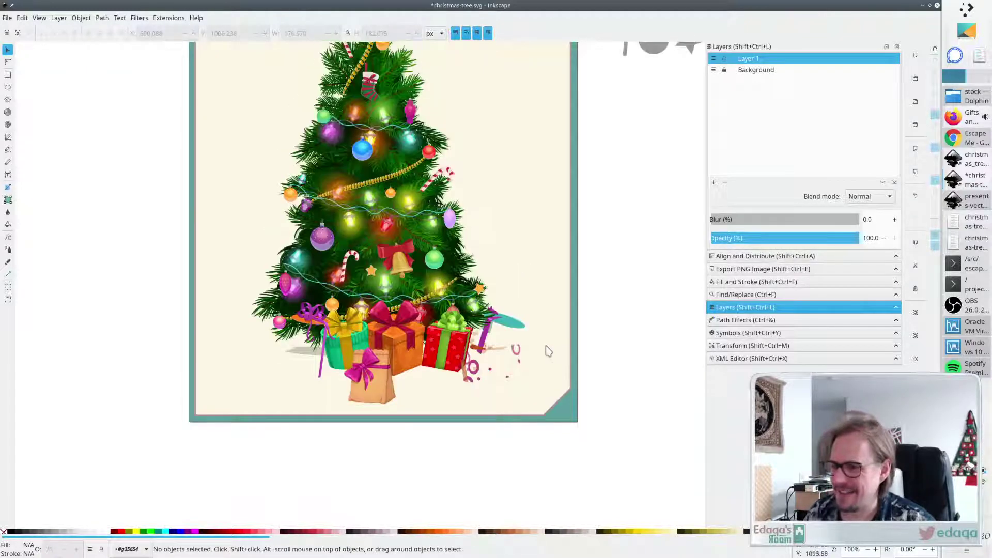
# Delete the leftover magenta rings, dots and ribbon scraps beside the red present.
pyautogui.keyDown('ctrl'); pyautogui.scroll(2, 537, 378); pyautogui.keyUp('ctrl')
pyautogui.moveTo(547, 424); pyautogui.dragTo(408, 283)
pyautogui.press('Delete')
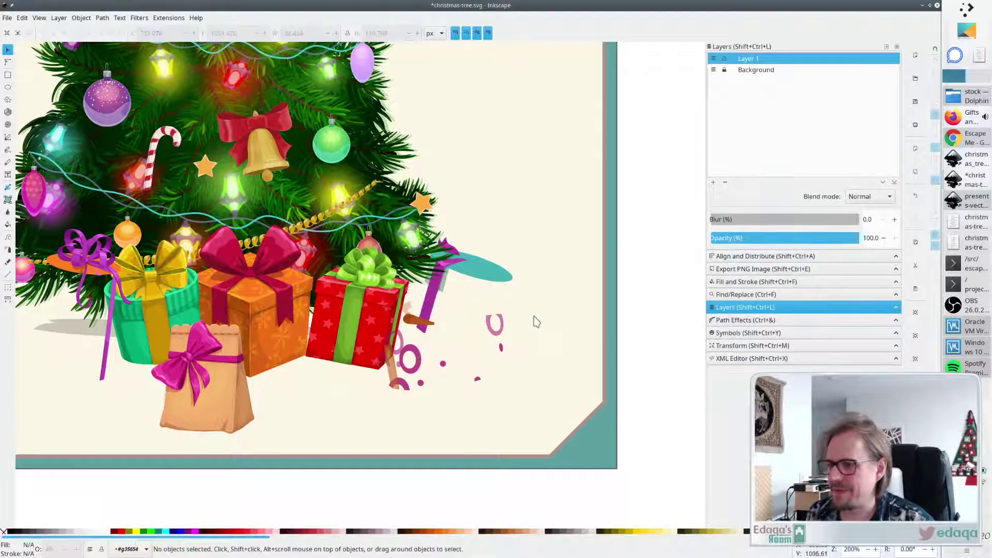
pyautogui.click(495, 325)
pyautogui.press('Delete')
pyautogui.moveTo(385, 397); pyautogui.dragTo(509, 333)
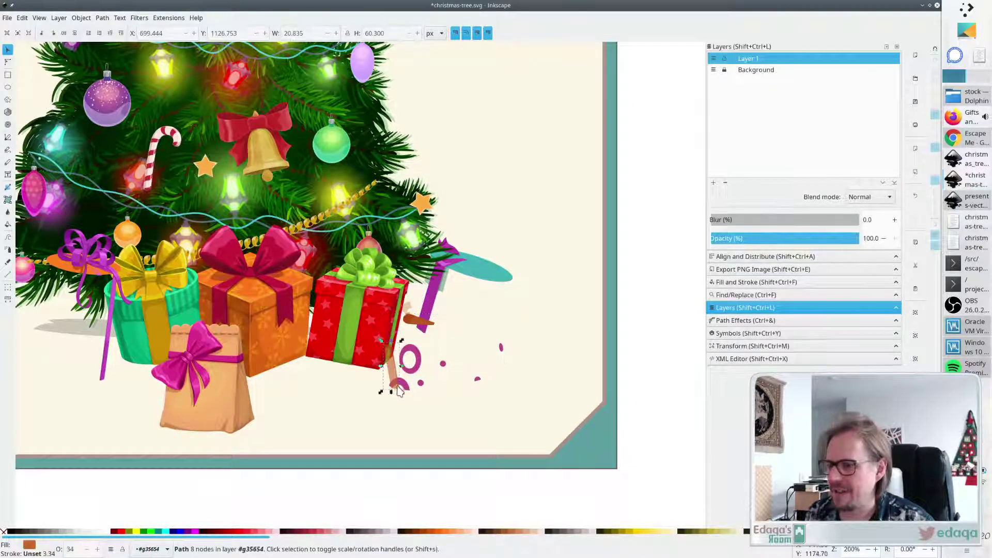
pyautogui.press('Delete')
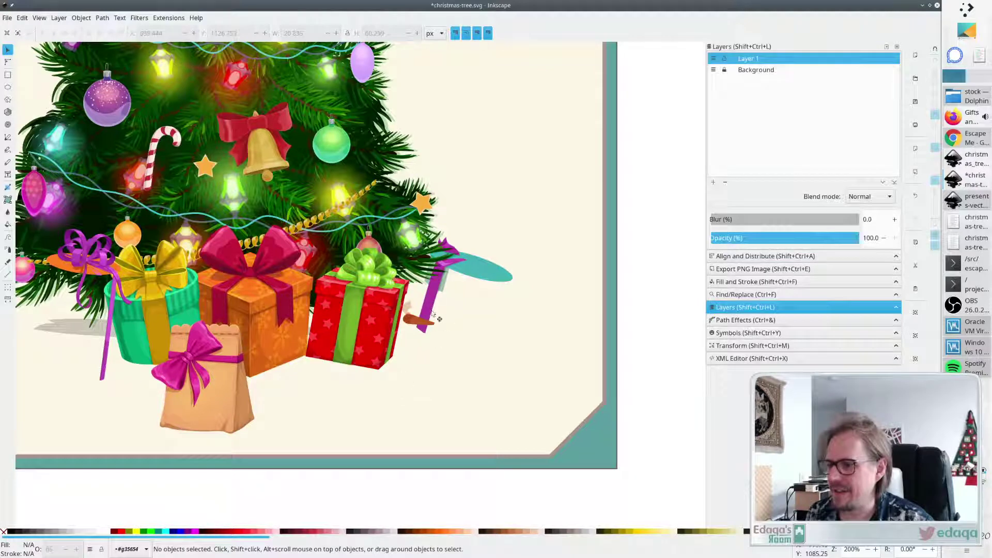
# Delete the leftover brown piece, the hanging purple ribbon and the teal box's shading next to the red present.
pyautogui.click(410, 317)
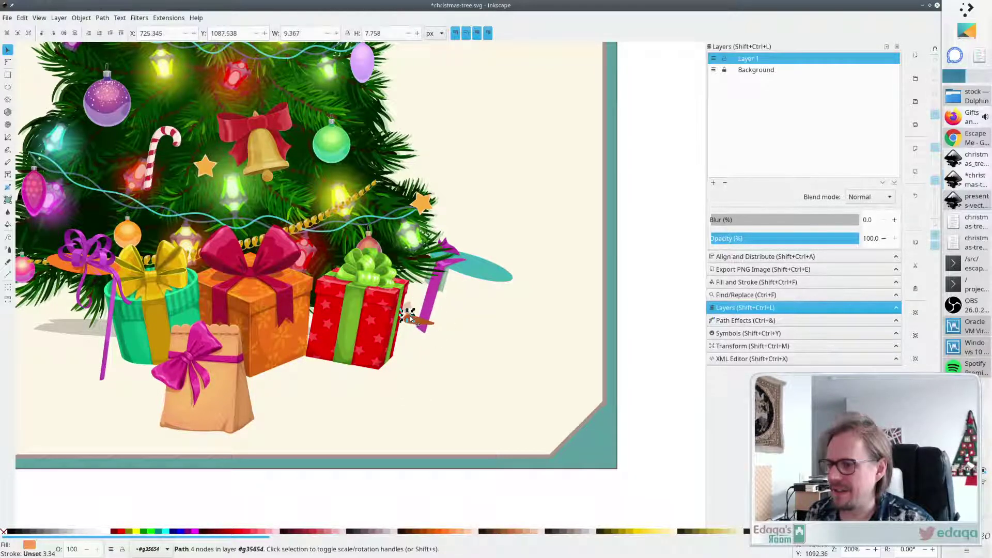
pyautogui.press('Escape')
pyautogui.click(422, 324)
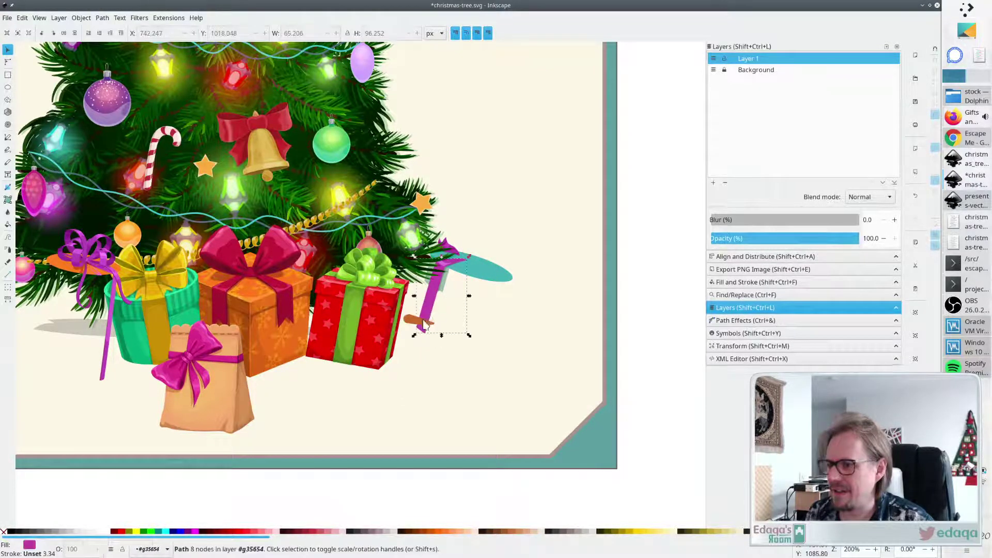
pyautogui.press('Delete')
pyautogui.click(423, 323)
pyautogui.press('Delete')
pyautogui.click(447, 291)
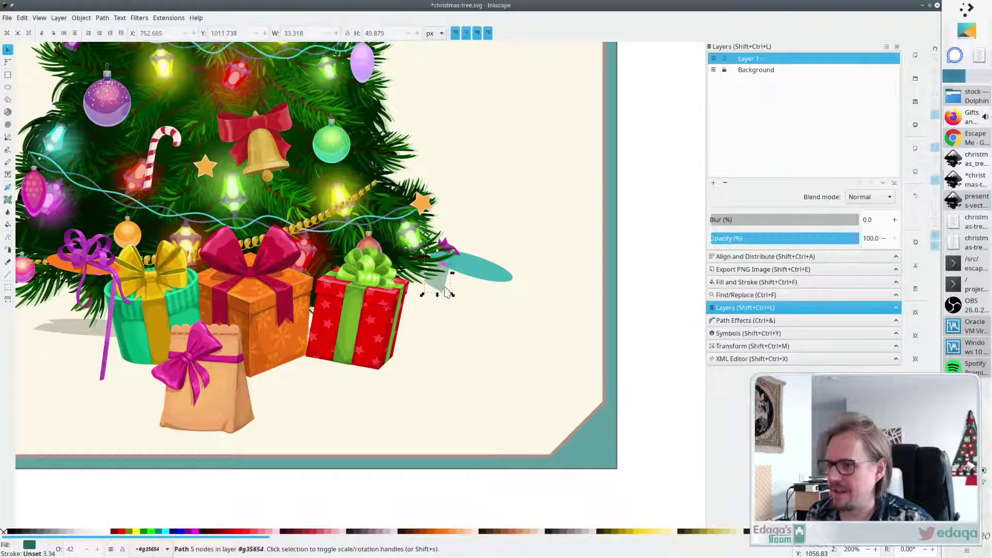
pyautogui.press('Delete')
# Delete the leftover teal lid and the remaining purple bow scraps beside the red present, and save the document.
pyautogui.click(448, 261)
pyautogui.press('Delete')
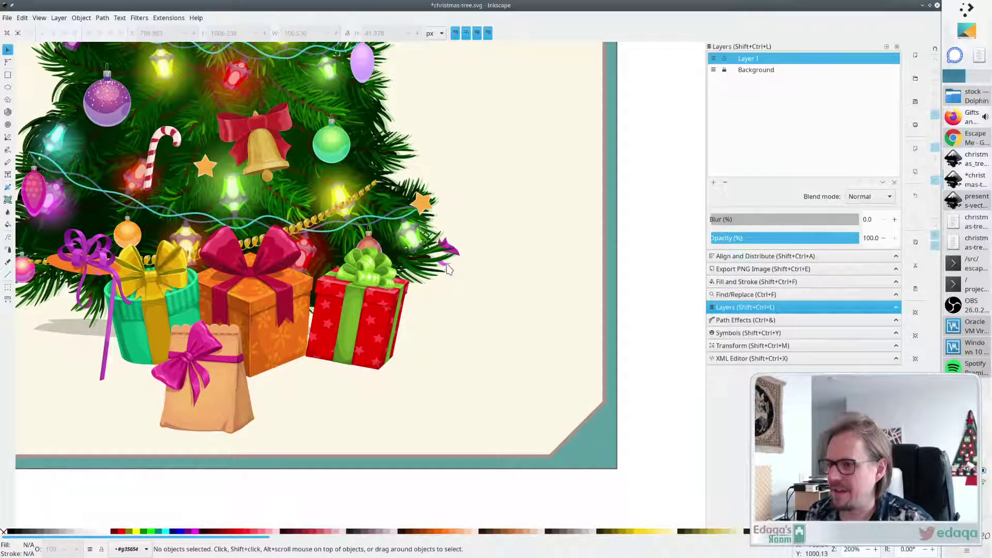
pyautogui.click(463, 260)
pyautogui.press('Delete')
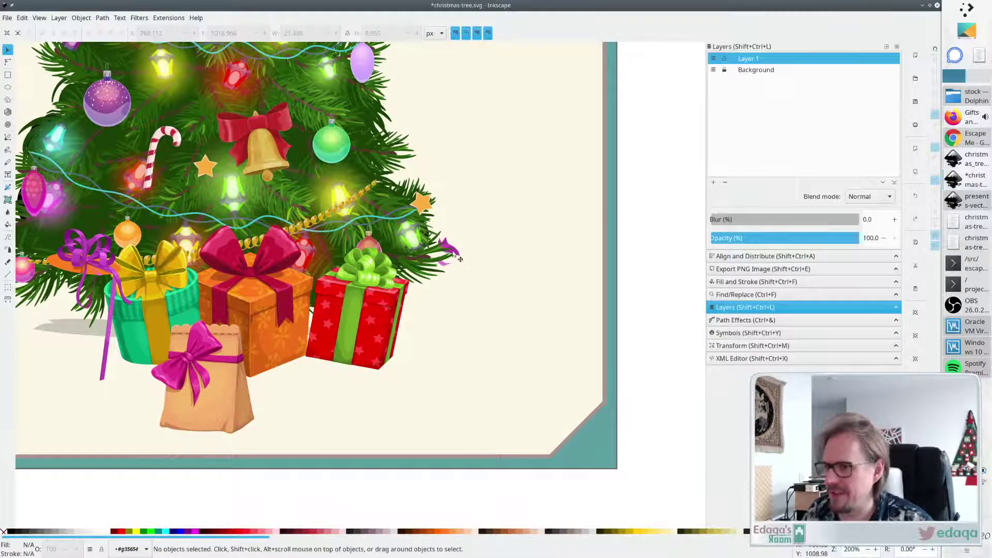
pyautogui.click(454, 252)
pyautogui.press('Delete')
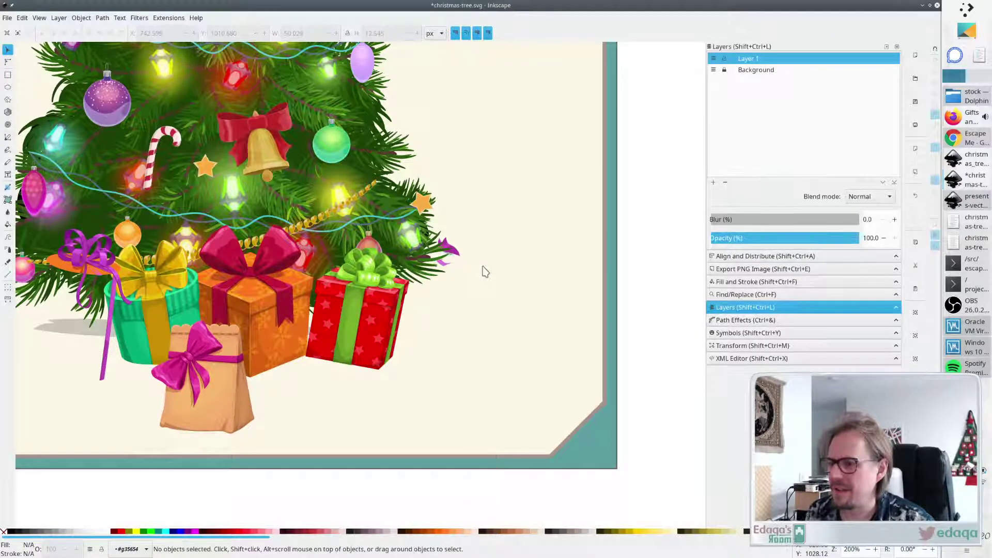
pyautogui.moveTo(483, 281); pyautogui.dragTo(433, 234)
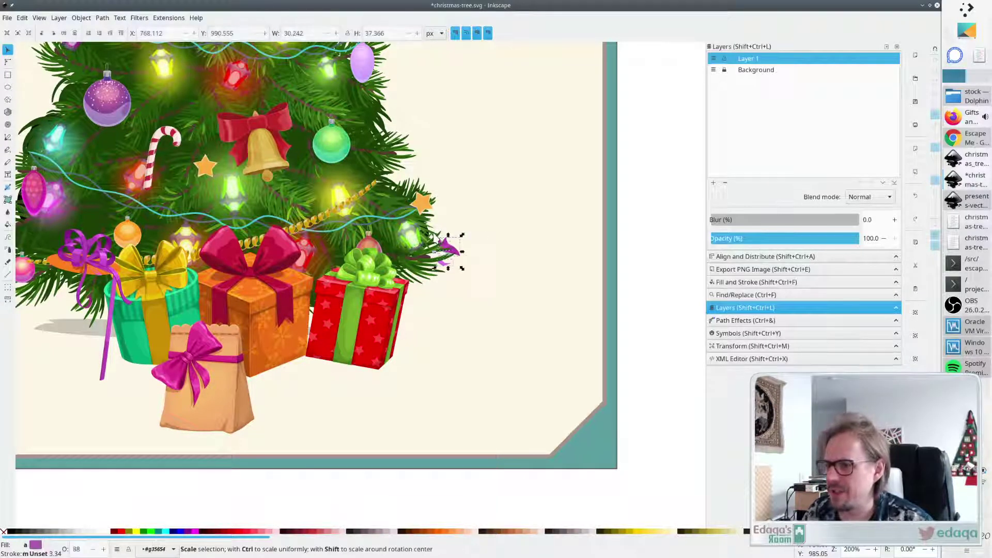
pyautogui.press('Delete')
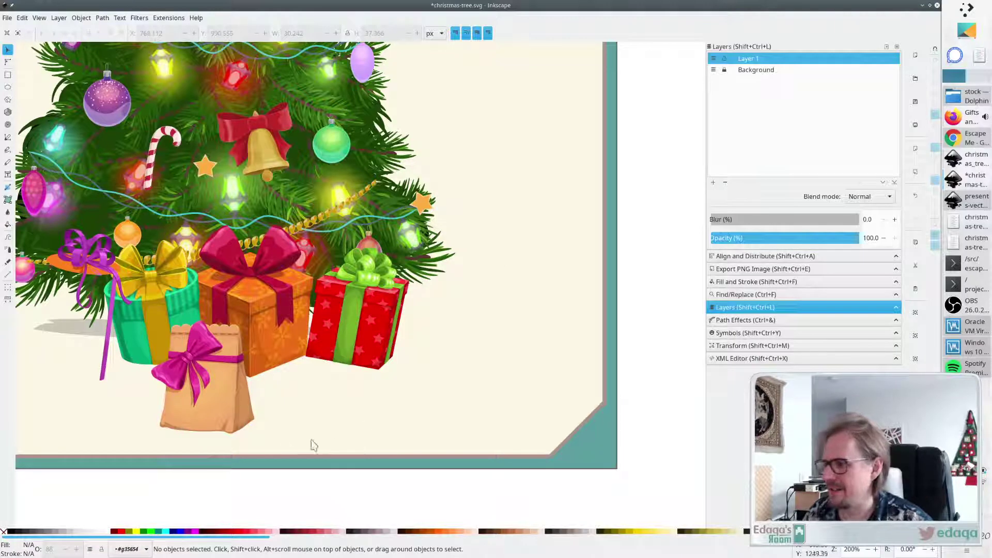
pyautogui.hotkey('ctrl', 's')
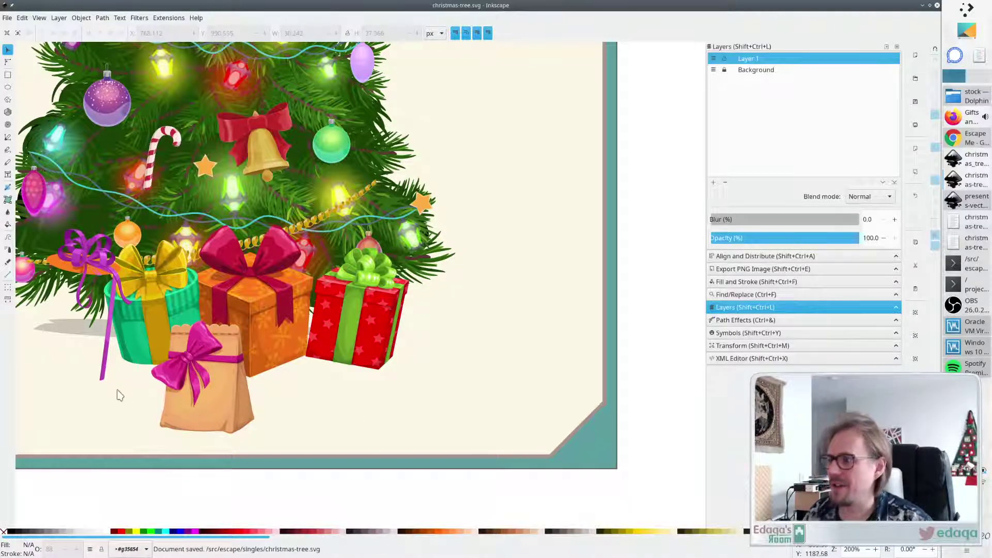
# Delete the pink highlight pieces at the centre of the purple bow on the orange lid.
pyautogui.scroll(1, 116, 396)
pyautogui.hscroll(-3, 114, 401)
pyautogui.hscroll(-2, 119, 403)
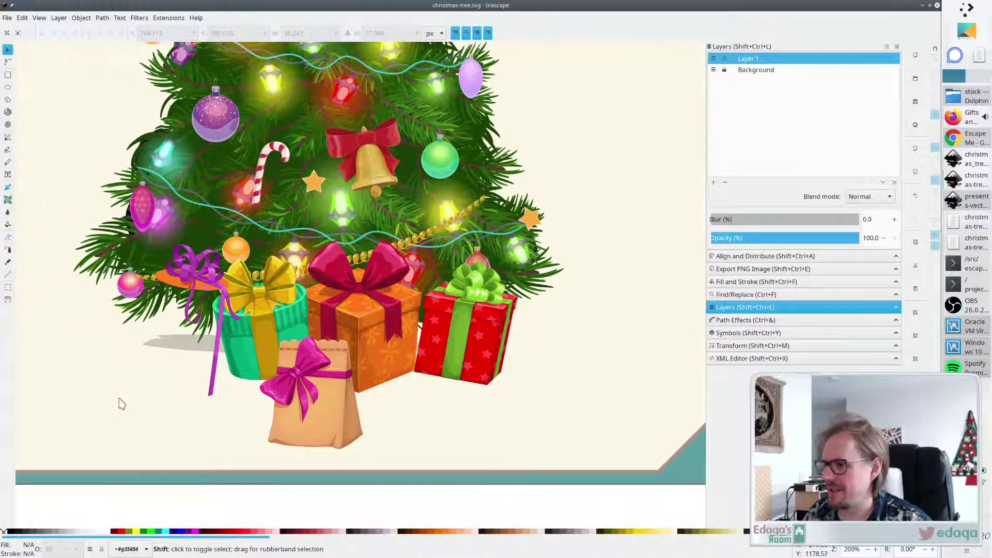
pyautogui.click(190, 279)
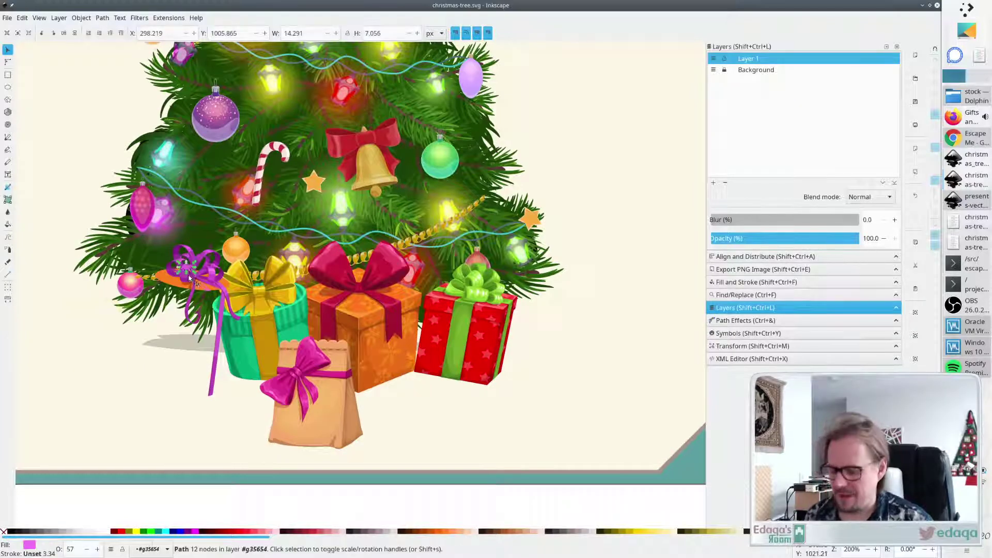
pyautogui.press('Delete')
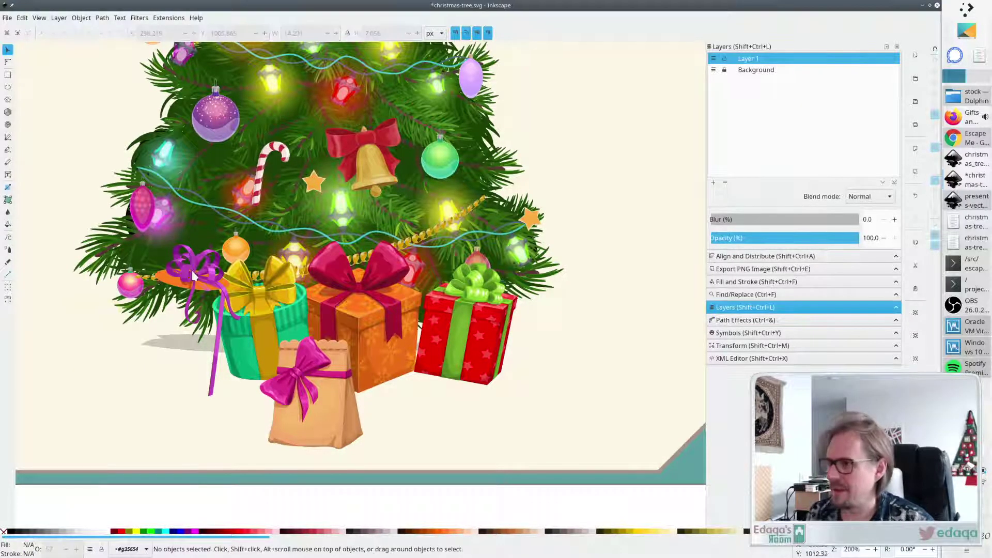
pyautogui.click(192, 273)
pyautogui.press('Delete')
pyautogui.click(200, 278)
pyautogui.press('Delete')
pyautogui.click(206, 277)
pyautogui.press('Delete')
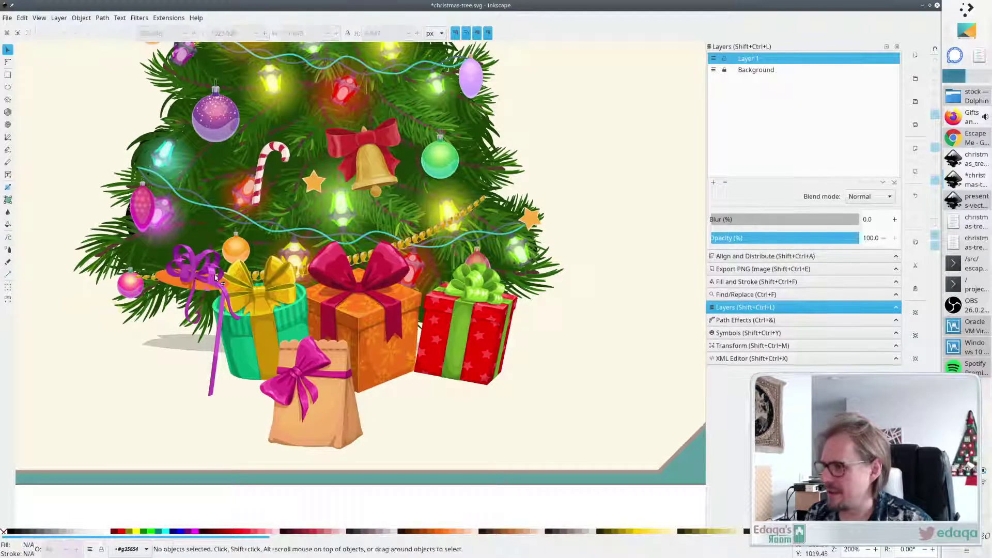
# Delete the purple bow's ribbon tails and their highlights hanging in front of the green present.
pyautogui.click(204, 285)
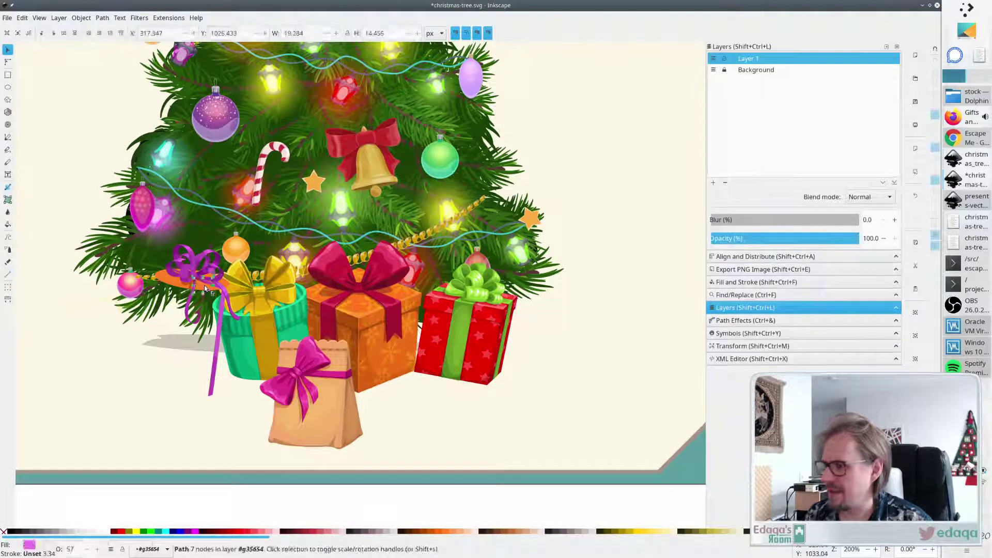
pyautogui.press('Delete')
pyautogui.click(227, 301)
pyautogui.press('Delete')
pyautogui.click(226, 300)
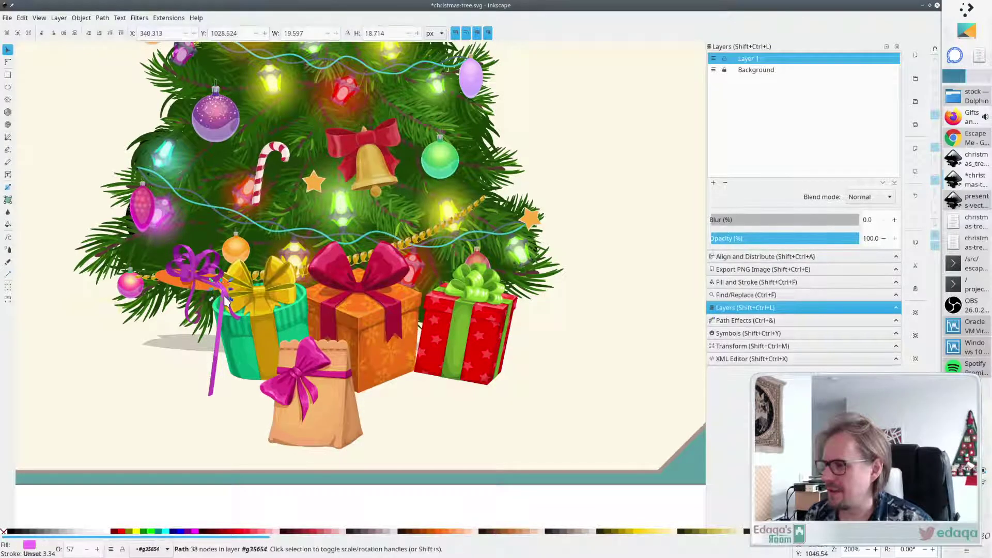
pyautogui.press('Delete')
pyautogui.click(227, 299)
pyautogui.press('Delete')
pyautogui.click(226, 299)
pyautogui.press('Delete')
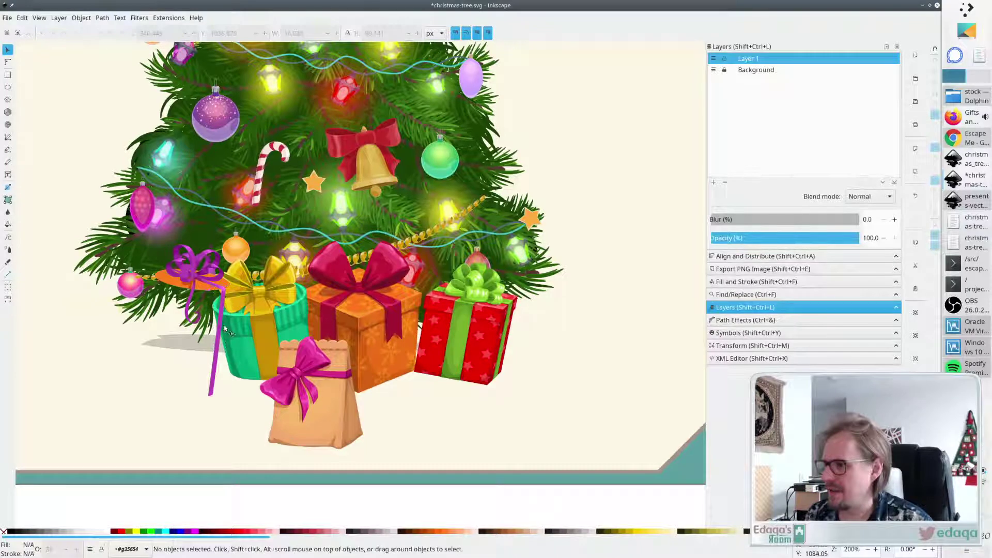
pyautogui.click(222, 324)
pyautogui.press('Delete')
# Delete the knot and inner pieces at the centre of the purple bow on the orange lid.
pyautogui.click(206, 280)
pyautogui.press('Delete')
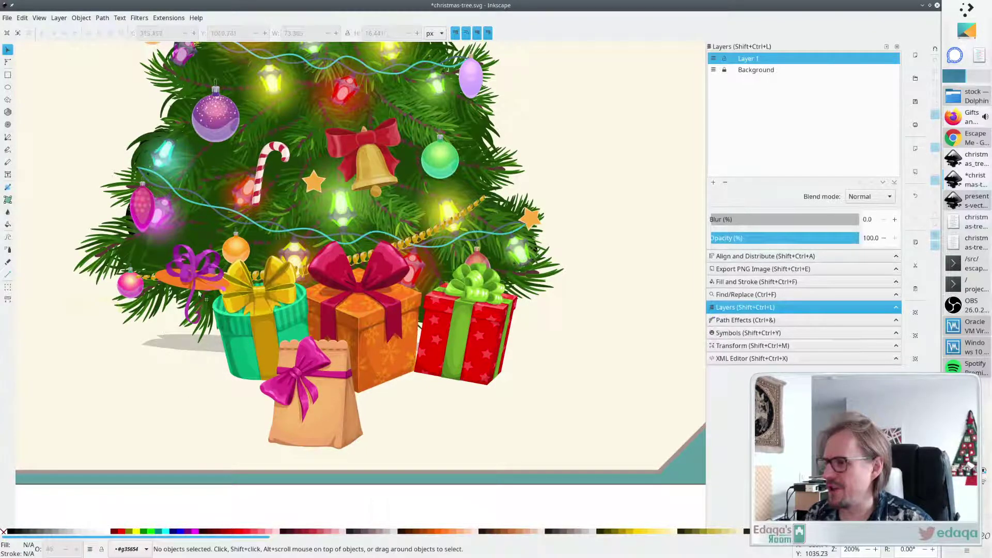
pyautogui.click(198, 279)
pyautogui.press('Delete')
pyautogui.click(194, 279)
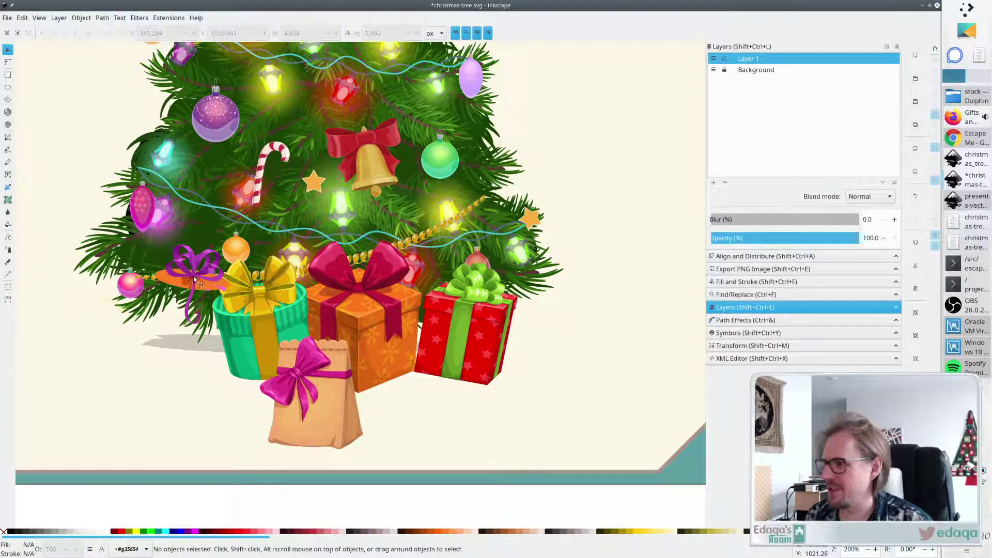
pyautogui.press('Delete')
pyautogui.click(193, 279)
pyautogui.press('Delete')
pyautogui.click(194, 279)
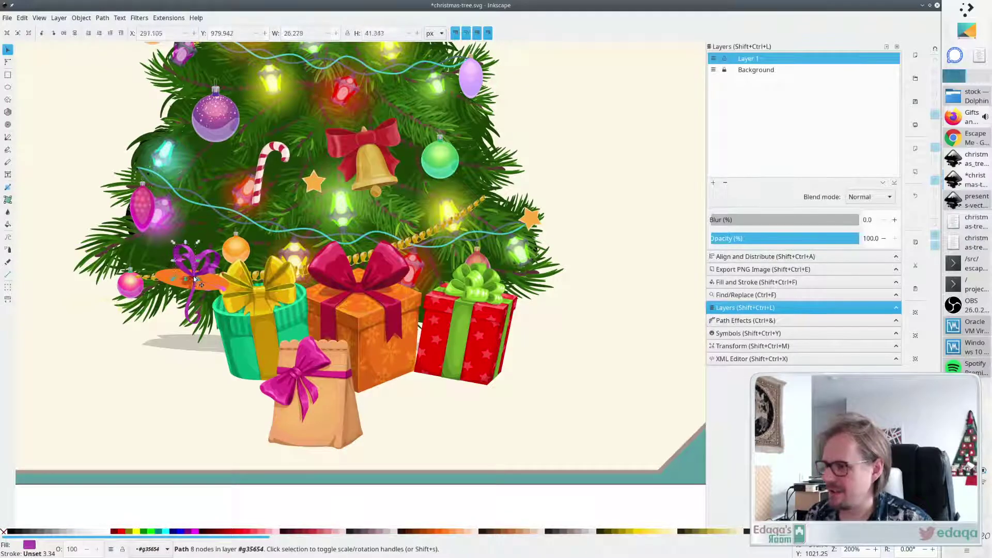
pyautogui.press('Delete')
pyautogui.click(194, 280)
pyautogui.press('Delete')
pyautogui.click(194, 280)
pyautogui.press('Delete')
pyautogui.press('Delete')
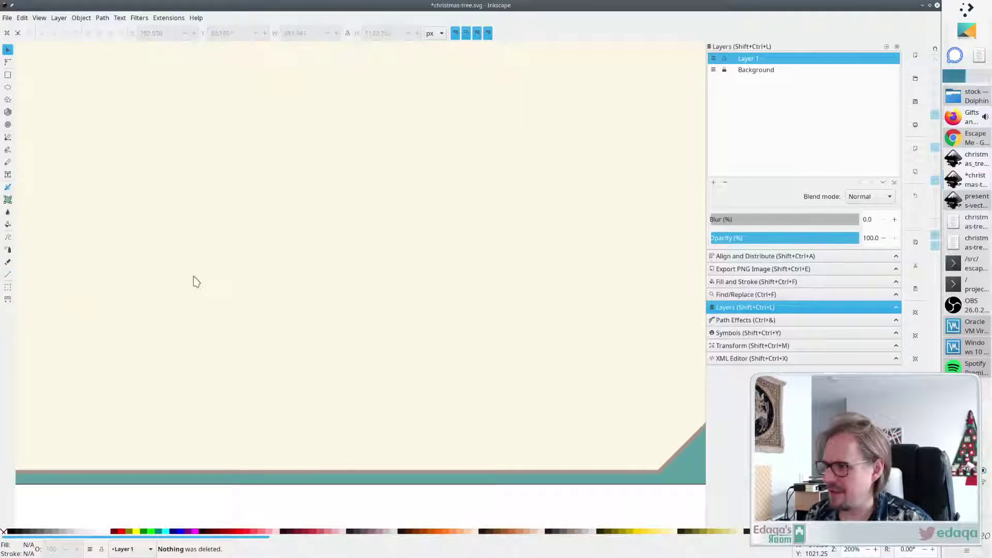
pyautogui.press('ctrl')
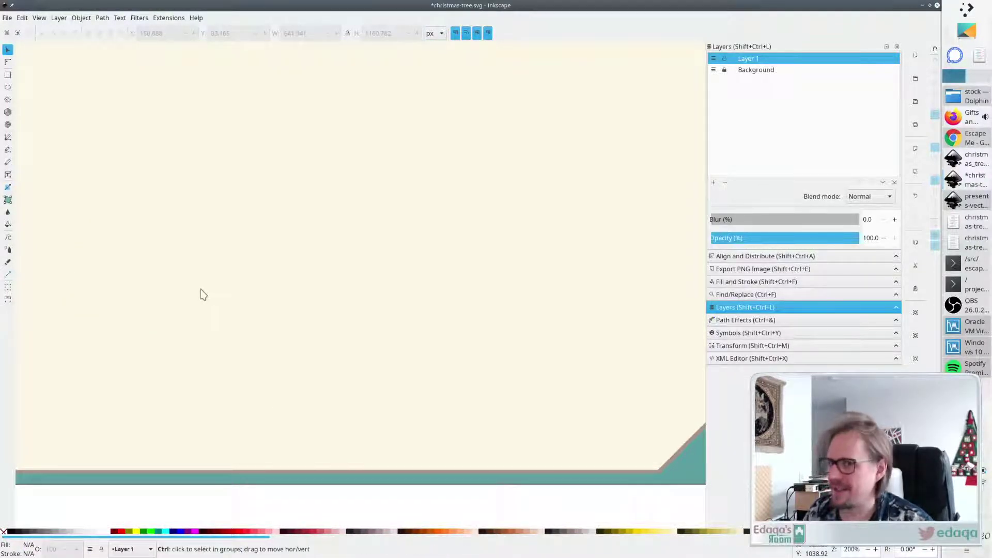
pyautogui.scroll(-6, 203, 295)
pyautogui.scroll(9, 203, 295)
pyautogui.scroll(4, 203, 294)
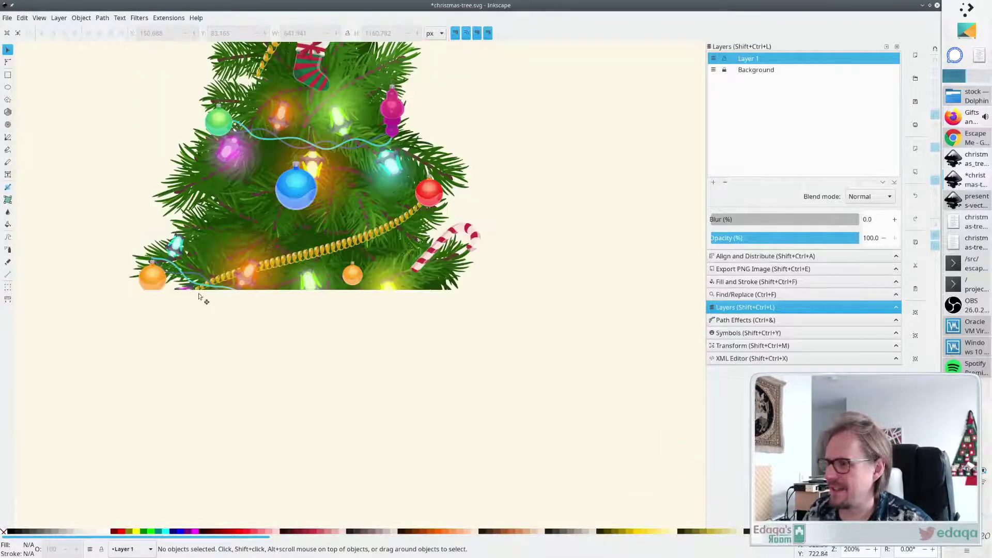
# Rubber-band select the magenta bow and the detail pieces on the front of the paper gift bag and delete them.
pyautogui.scroll(-4, 186, 303)
pyautogui.press('ctrl')
pyautogui.scroll(-2, 170, 320)
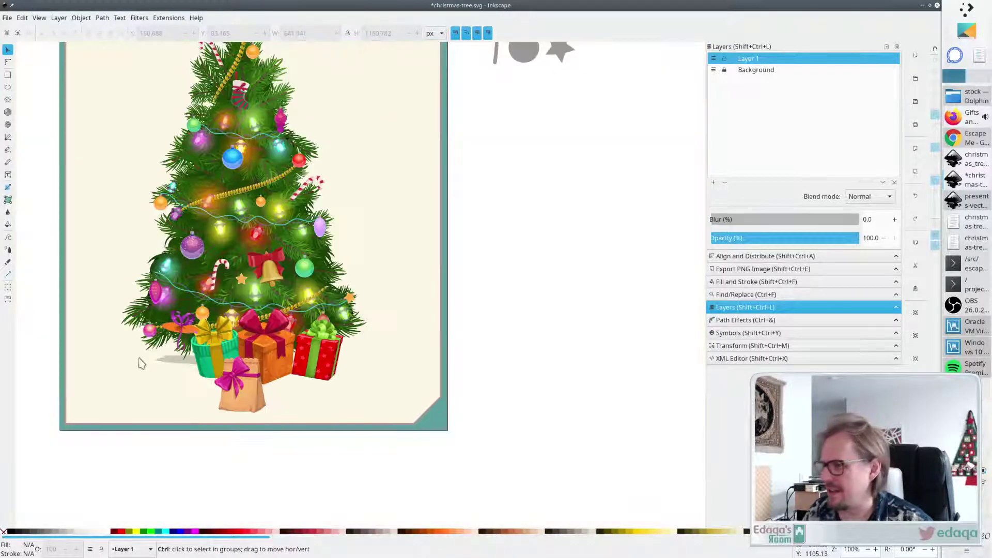
pyautogui.scroll(3, 148, 362)
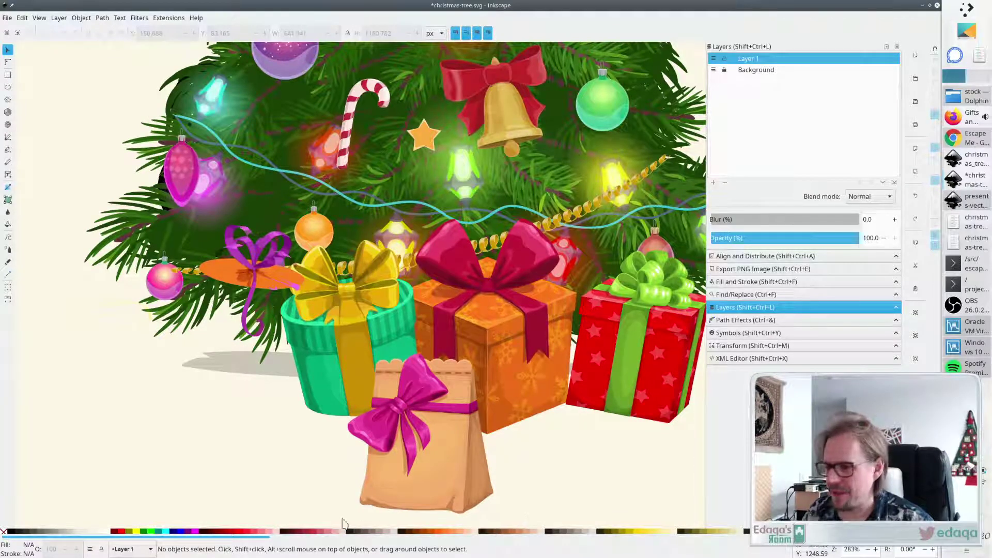
pyautogui.moveTo(343, 521); pyautogui.dragTo(484, 357)
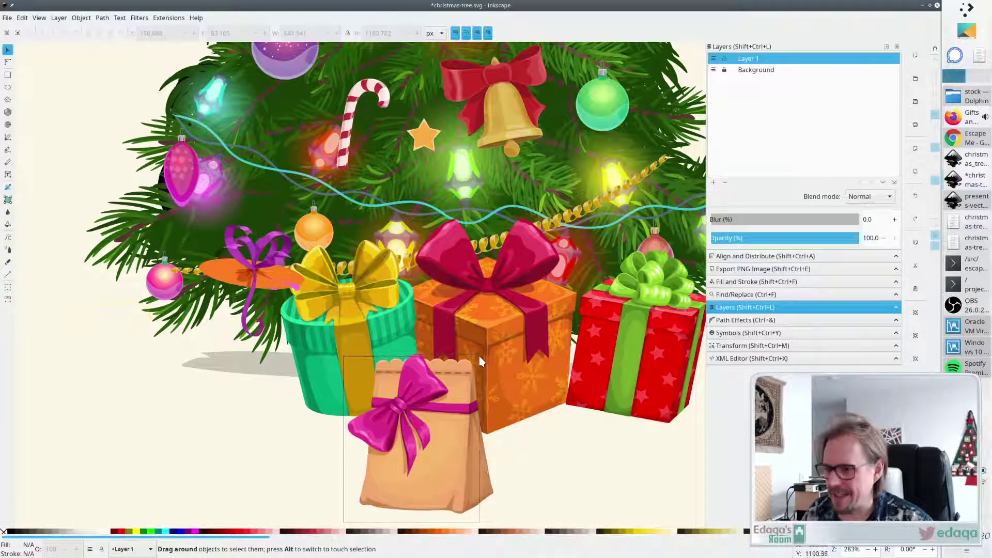
pyautogui.scroll(-2, 537, 449)
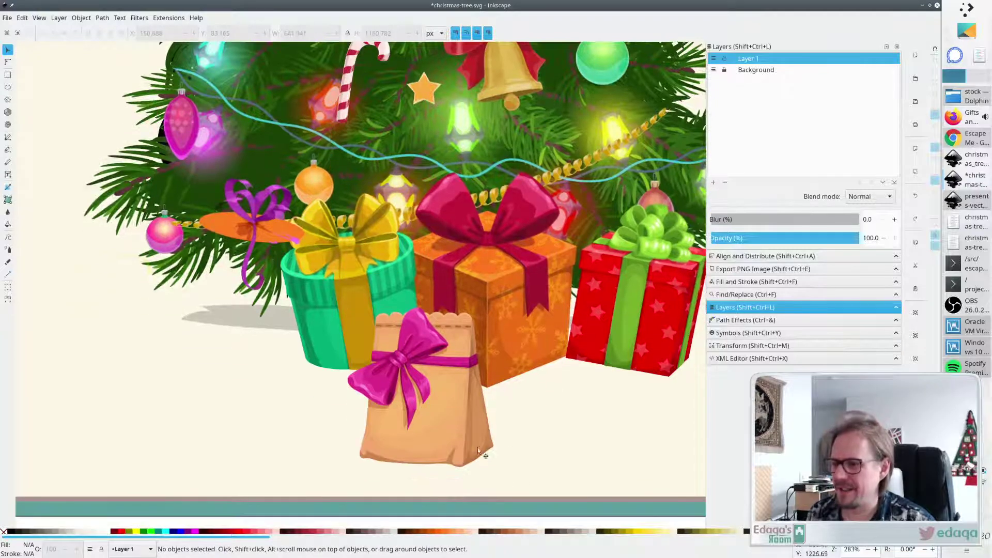
pyautogui.click(448, 436)
pyautogui.moveTo(343, 475); pyautogui.dragTo(471, 303)
pyautogui.press('Delete')
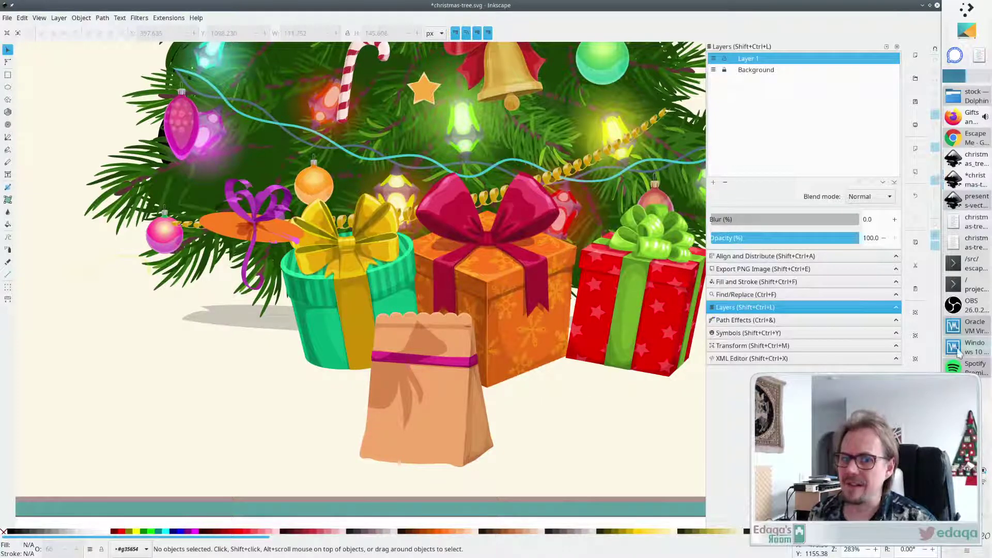
# Delete the paper gift bag's front panel, its shadow pieces and the magenta band around it.
pyautogui.scroll(2, 674, 345)
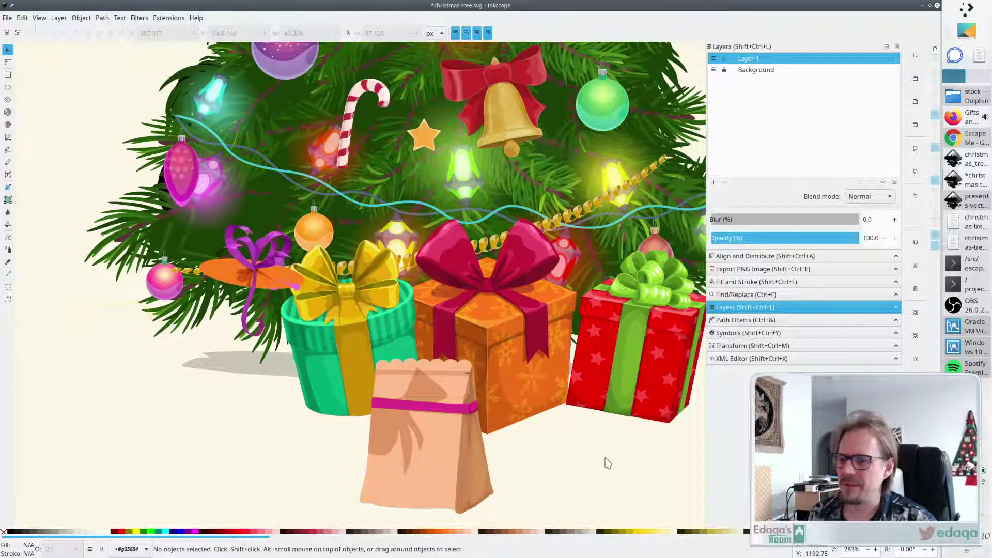
pyautogui.click(417, 498)
pyautogui.press('Delete')
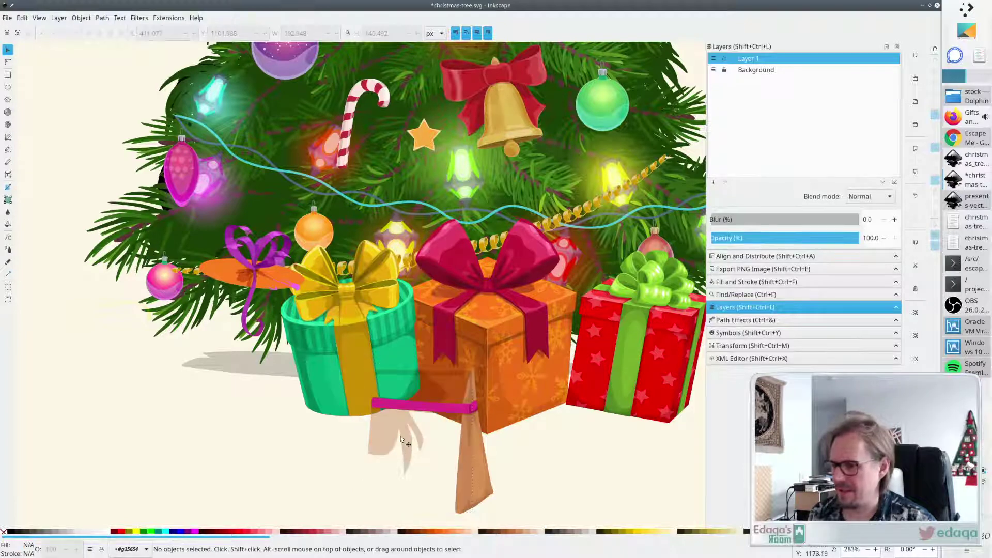
pyautogui.click(427, 410)
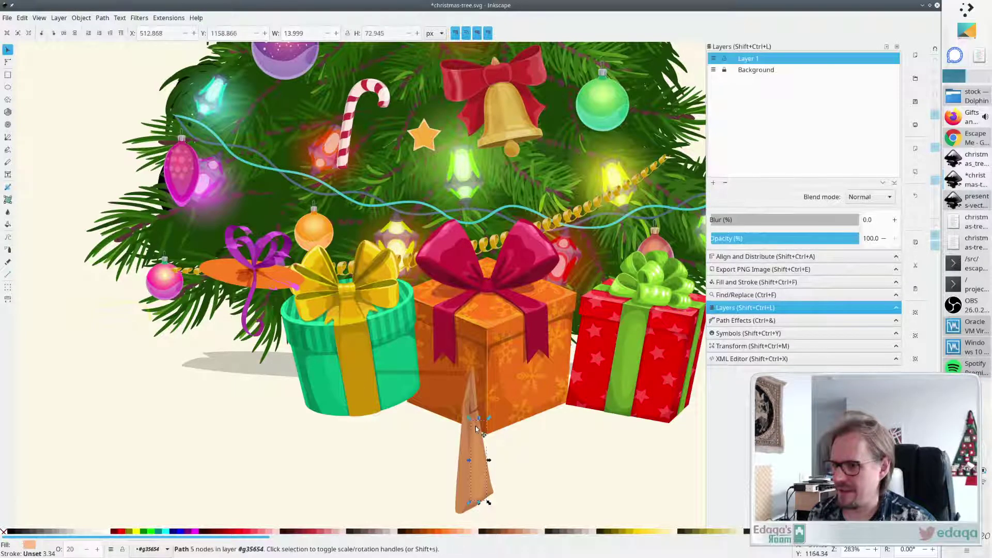
pyautogui.press('Delete')
# Delete the remaining side panel and fold pieces of the paper gift bag in front of the orange present.
pyautogui.click(472, 416)
pyautogui.click(473, 441)
pyautogui.press('Delete')
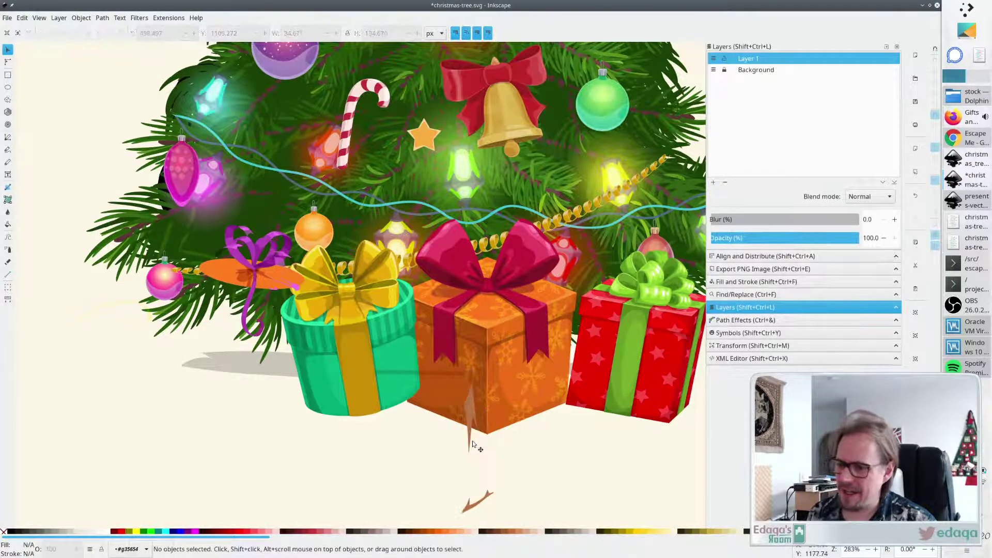
pyautogui.click(469, 429)
pyautogui.press('Delete')
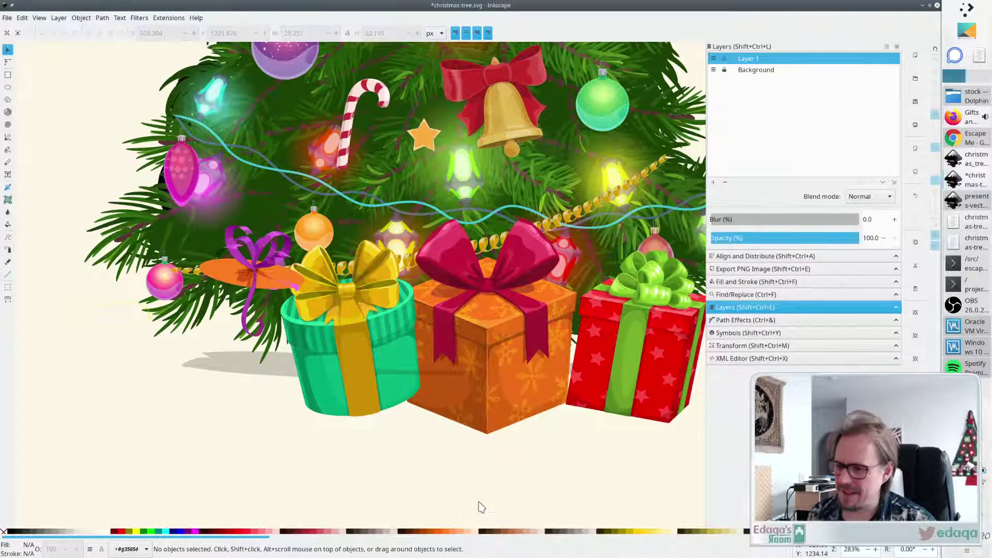
# Delete the shadow and shading shapes lying over the fronts of the green and orange presents.
pyautogui.scroll(-2, 476, 483)
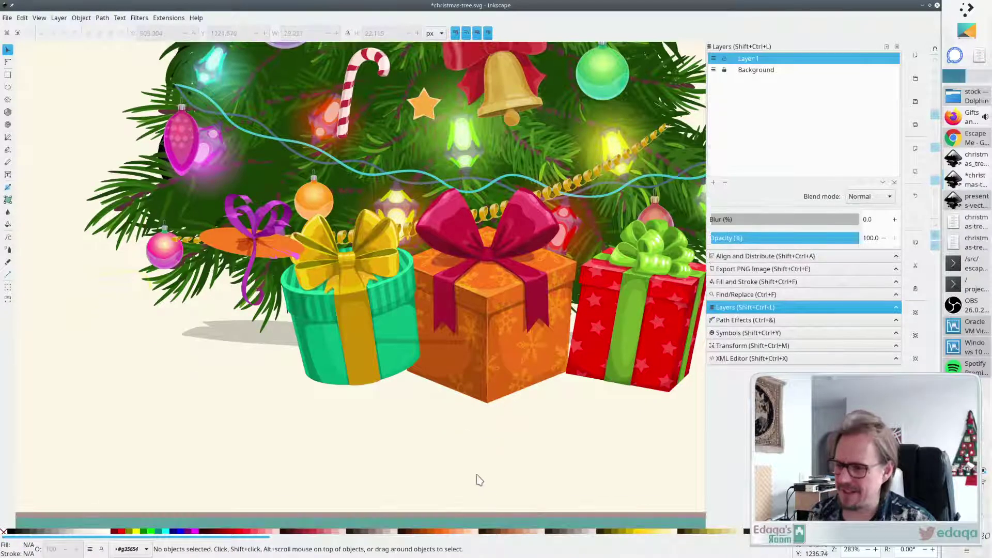
pyautogui.click(452, 343)
pyautogui.press('Delete')
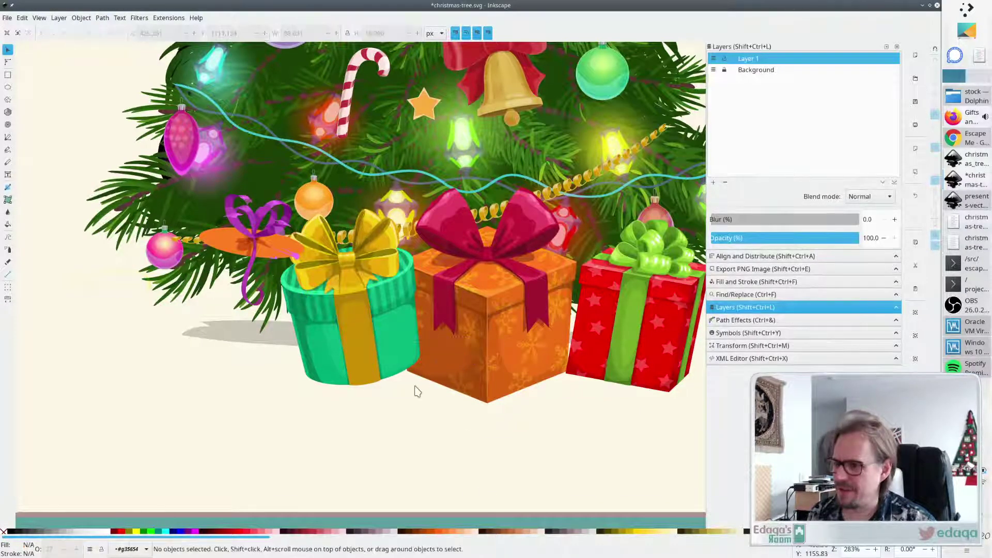
pyautogui.click(469, 342)
pyautogui.press('Delete')
pyautogui.click(369, 336)
pyautogui.press('Delete')
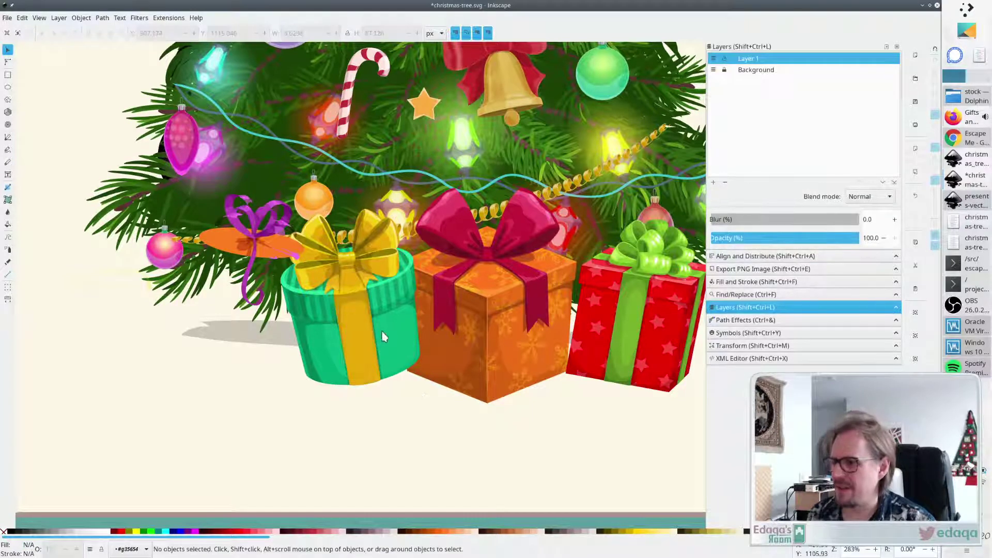
# Delete the green present's body, its vertical gold ribbon and the shading strips along its edge.
pyautogui.click(359, 338)
pyautogui.press('Delete')
pyautogui.click(359, 336)
pyautogui.press('Delete')
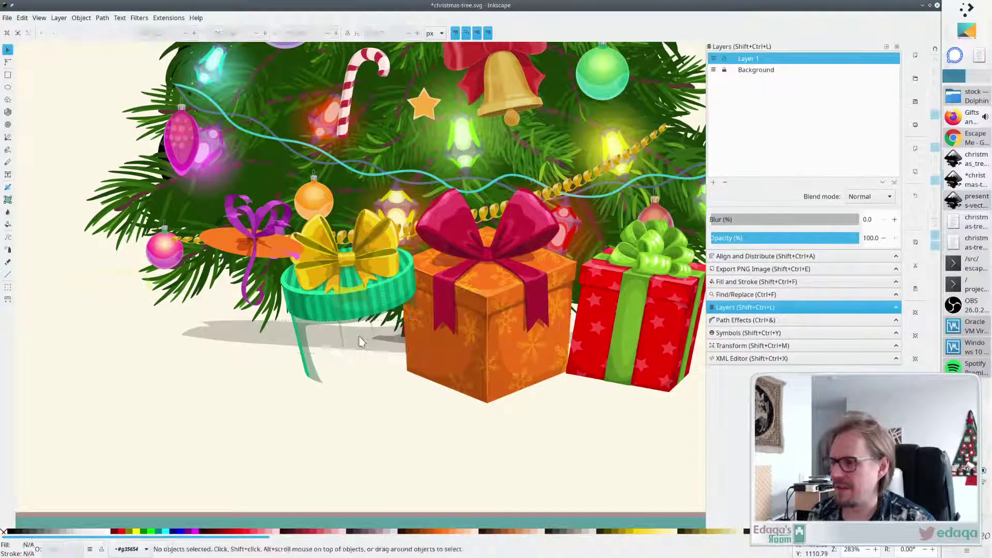
pyautogui.click(360, 337)
pyautogui.click(313, 374)
pyautogui.press('Delete')
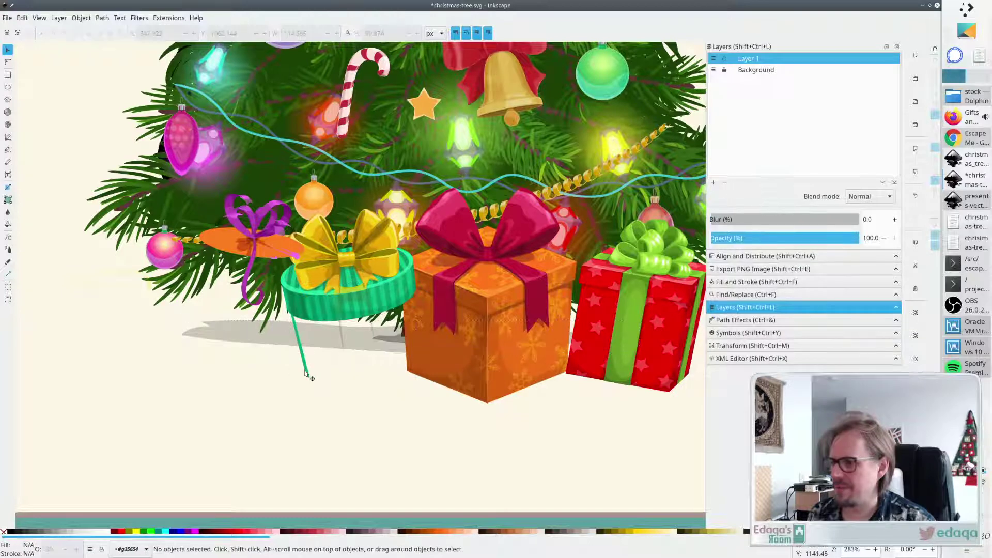
pyautogui.click(305, 373)
pyautogui.press('Delete')
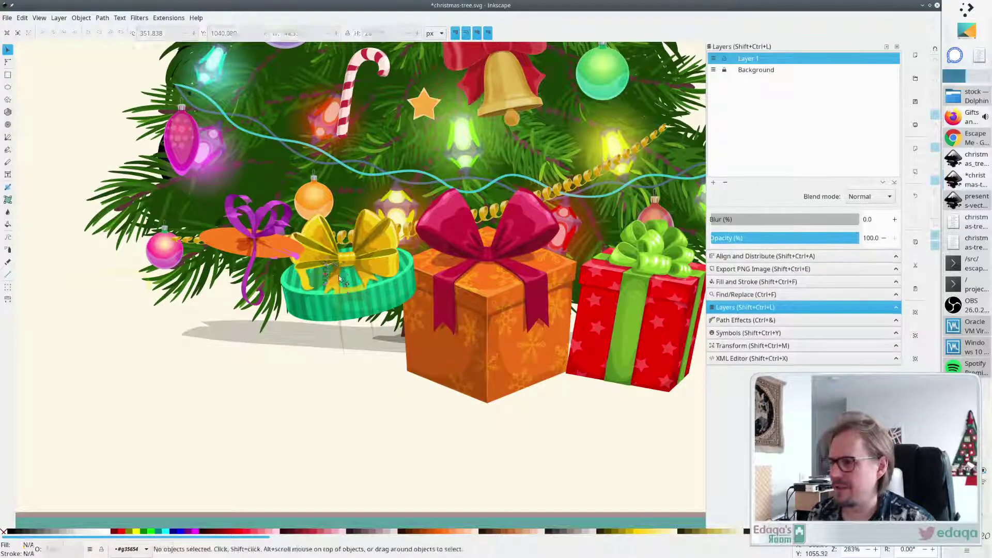
# Delete the green present's lid with its striped rim and the faint ribbon line left below it.
pyautogui.click(346, 267)
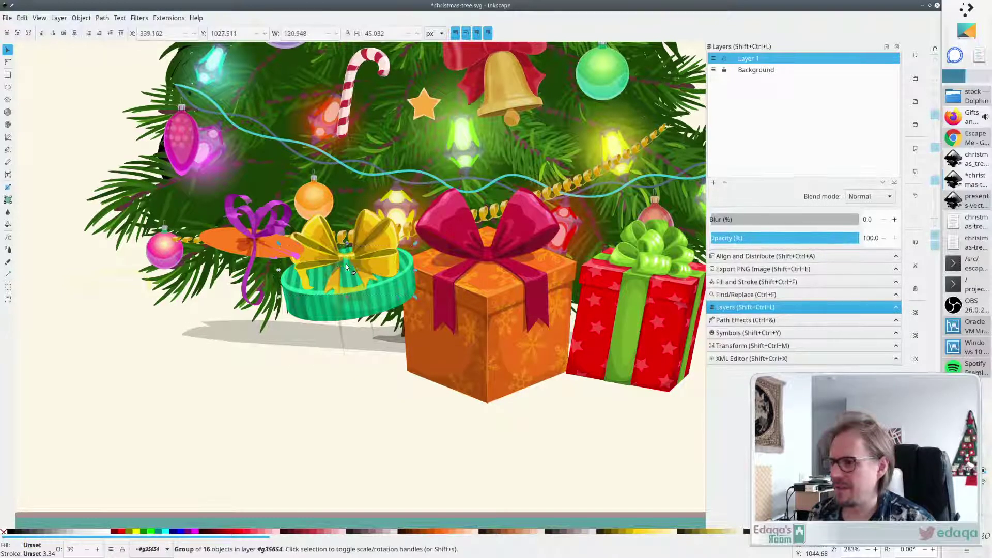
pyautogui.keyDown('ctrl'); pyautogui.click(347, 268); pyautogui.keyUp('ctrl')
pyautogui.press('Escape')
pyautogui.click(346, 268)
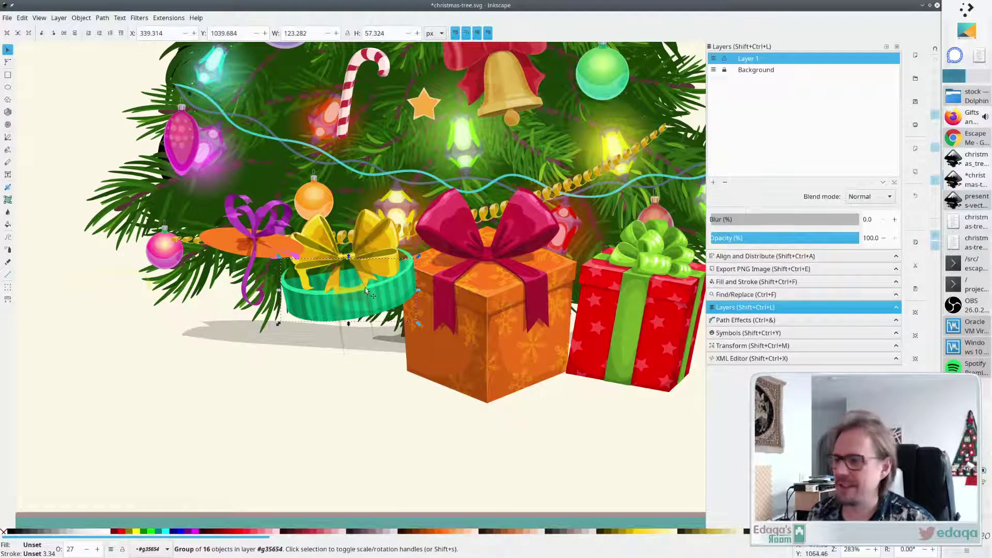
pyautogui.press('Escape')
pyautogui.keyDown('ctrl'); pyautogui.click(355, 285); pyautogui.keyUp('ctrl')
pyautogui.press('Escape')
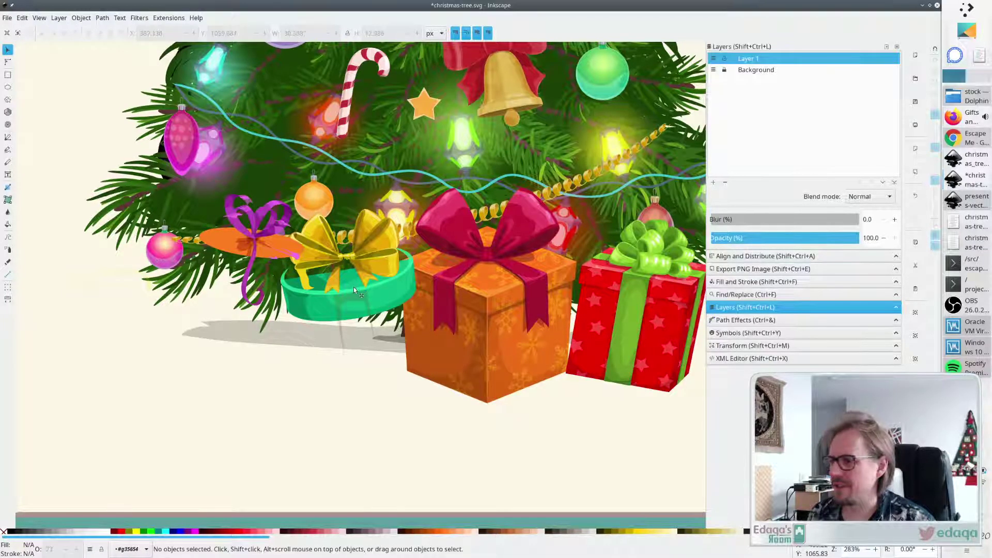
pyautogui.keyDown('ctrl'); pyautogui.click(354, 287); pyautogui.keyUp('ctrl')
pyautogui.press('Delete')
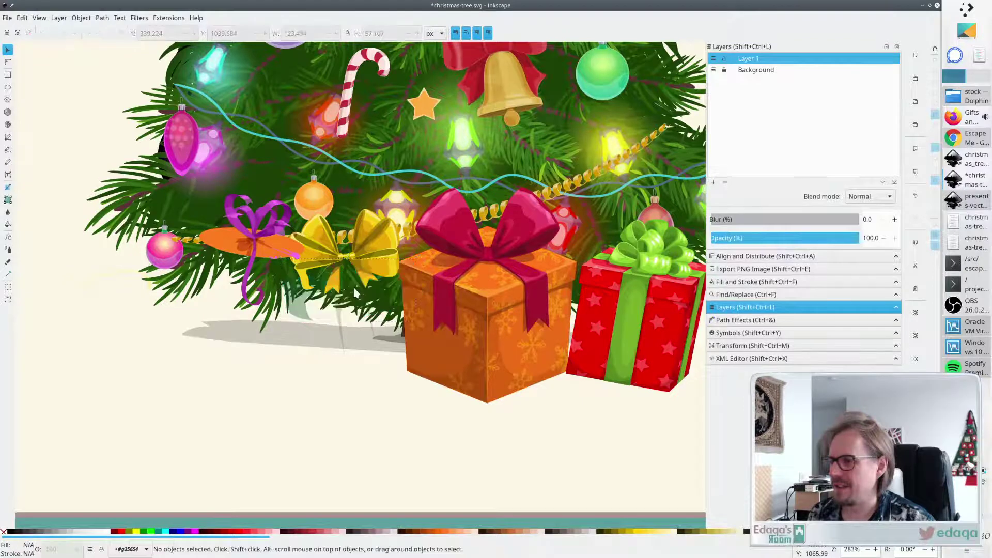
pyautogui.keyDown('ctrl'); pyautogui.click(341, 318); pyautogui.keyUp('ctrl')
pyautogui.press('Escape')
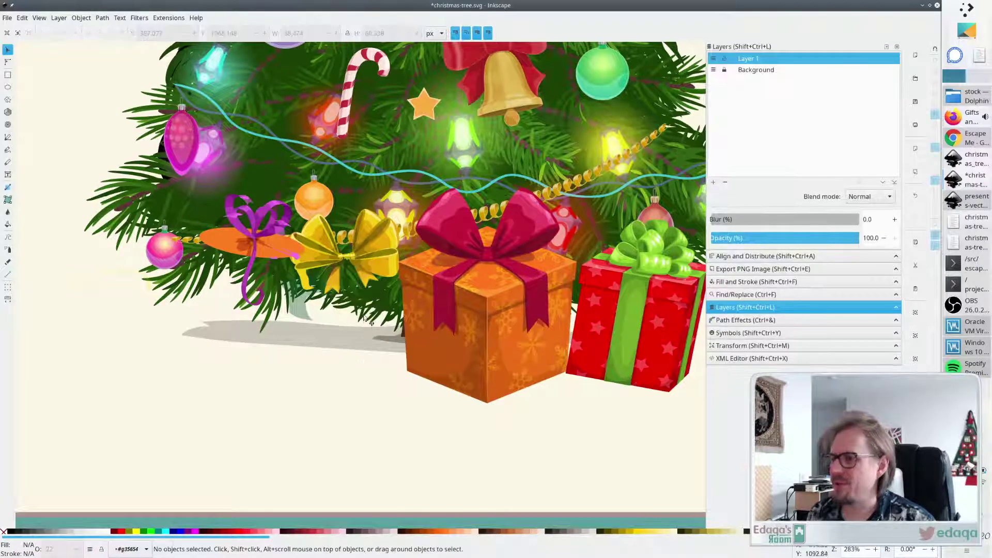
# Delete the right loop of the gold bow together with its shading and highlight pieces.
pyautogui.keyDown('ctrl'); pyautogui.click(377, 250); pyautogui.keyUp('ctrl')
pyautogui.press('Escape')
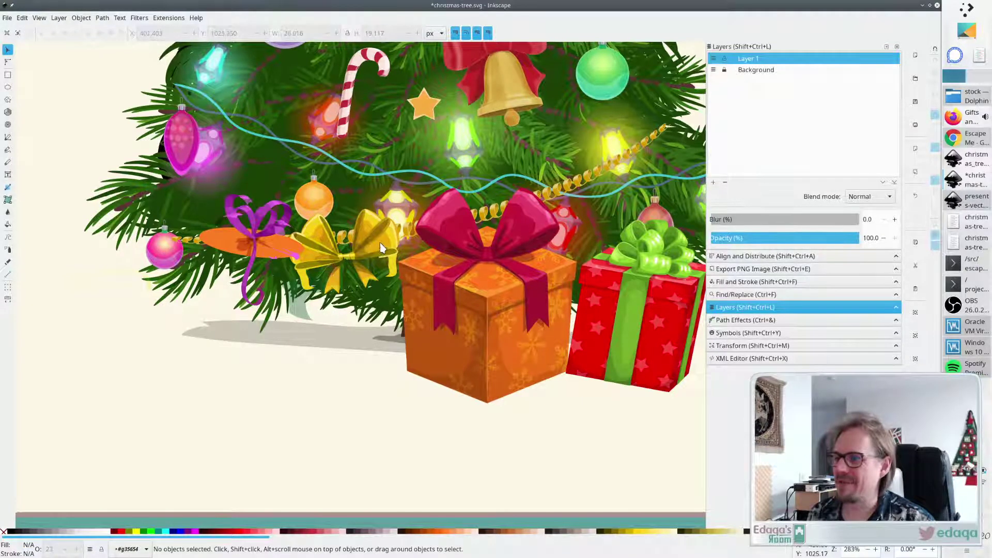
pyautogui.click(377, 238)
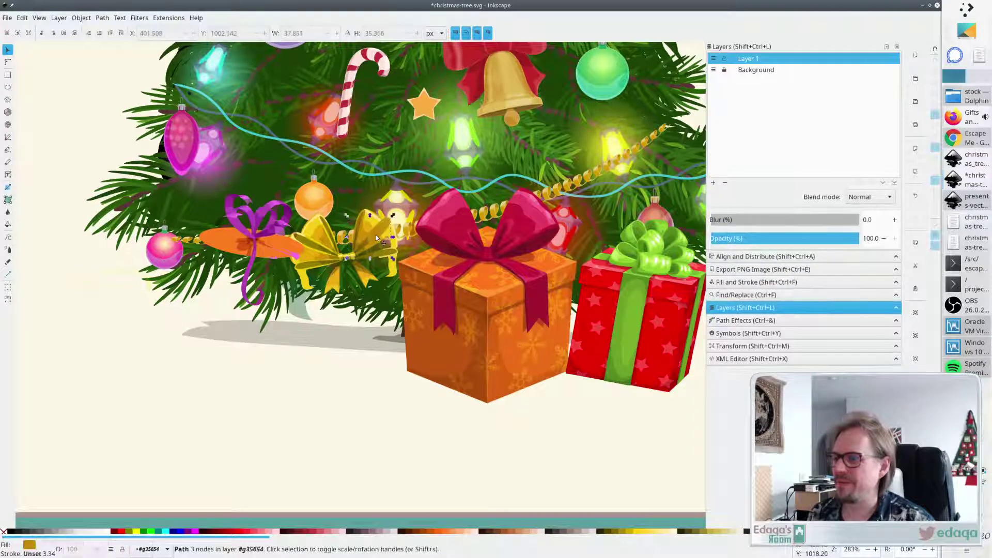
pyautogui.press('Escape')
pyautogui.click(368, 234)
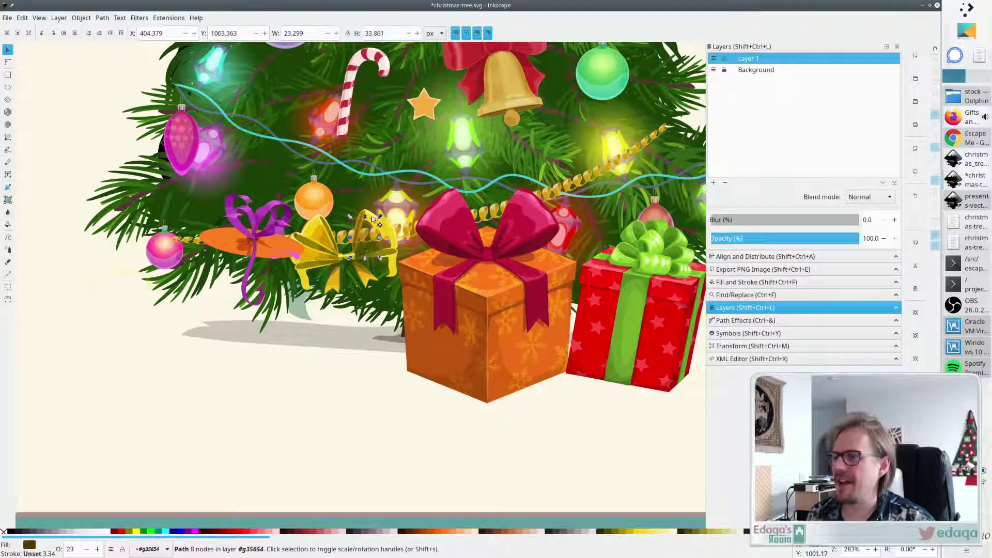
pyautogui.press('Escape')
pyautogui.click(369, 221)
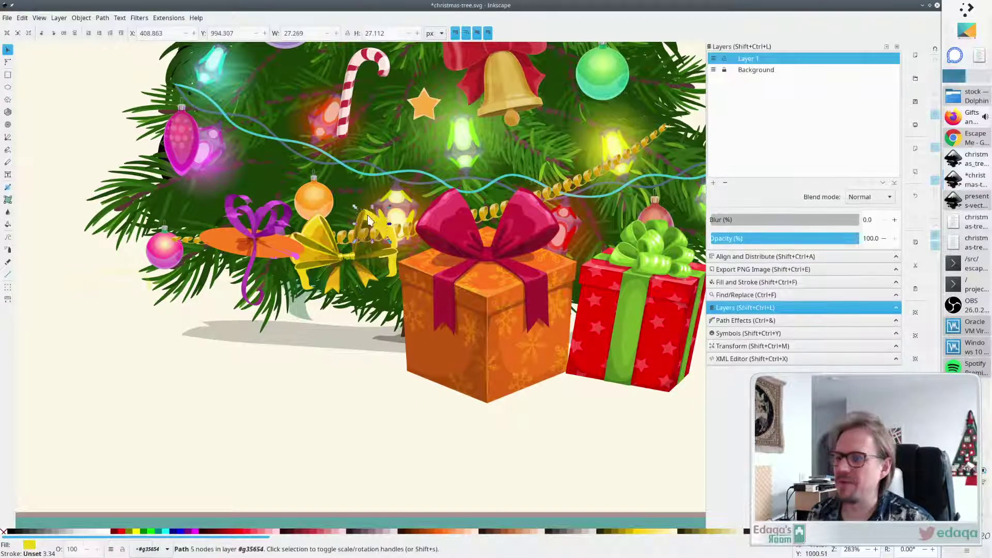
pyautogui.press('Escape')
pyautogui.click(358, 218)
pyautogui.press('Escape')
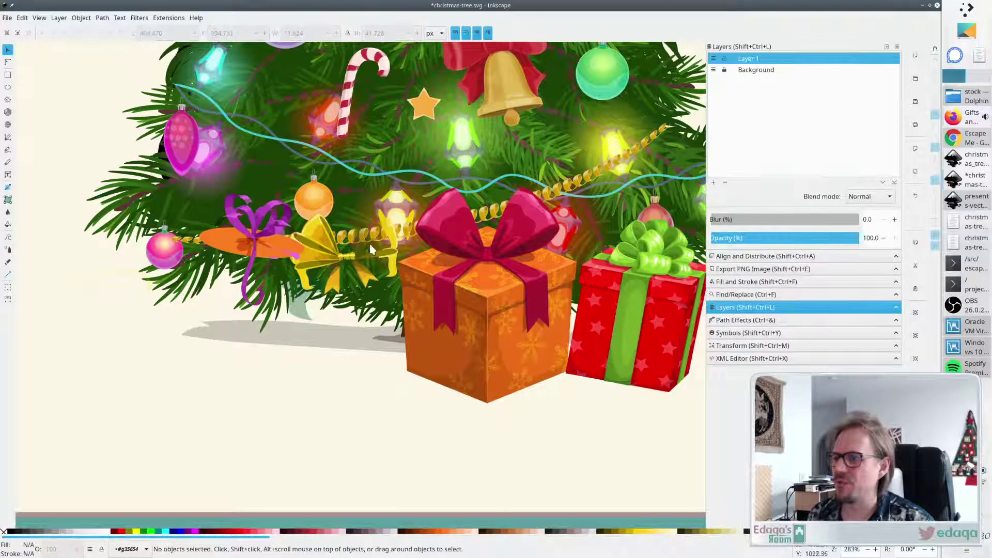
# Delete the gold bow fragments in front of the yellow lantern and the shading on the bow's right tail.
pyautogui.click(393, 254)
pyautogui.press('Escape')
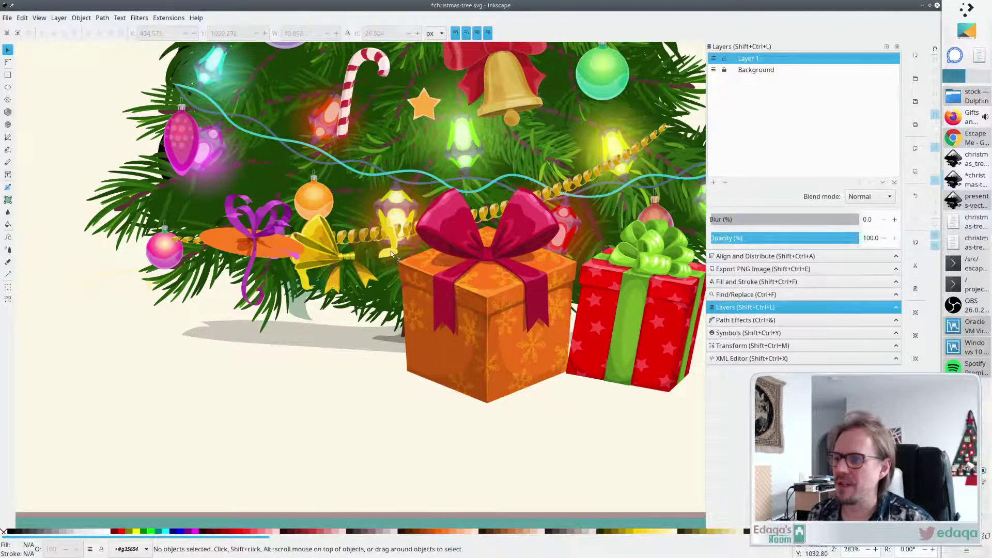
pyautogui.click(392, 242)
pyautogui.press('Escape')
pyautogui.click(392, 239)
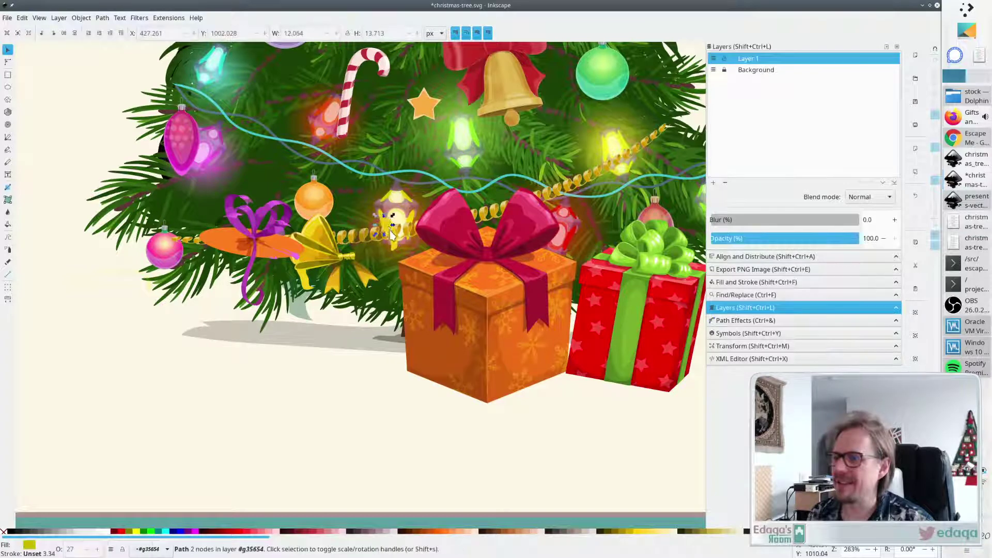
pyautogui.press('Escape')
pyautogui.click(393, 238)
pyautogui.press('Escape')
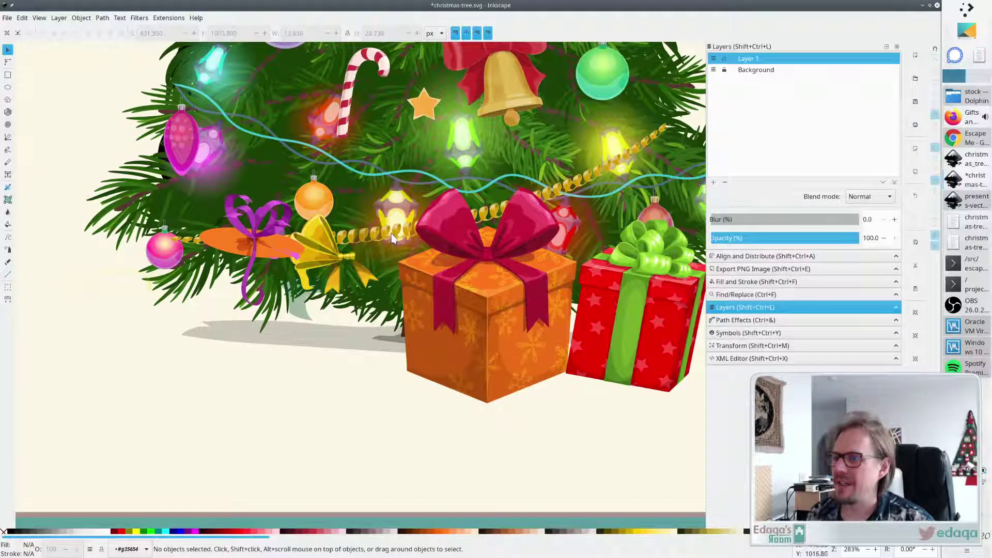
pyautogui.click(367, 277)
pyautogui.press('Escape')
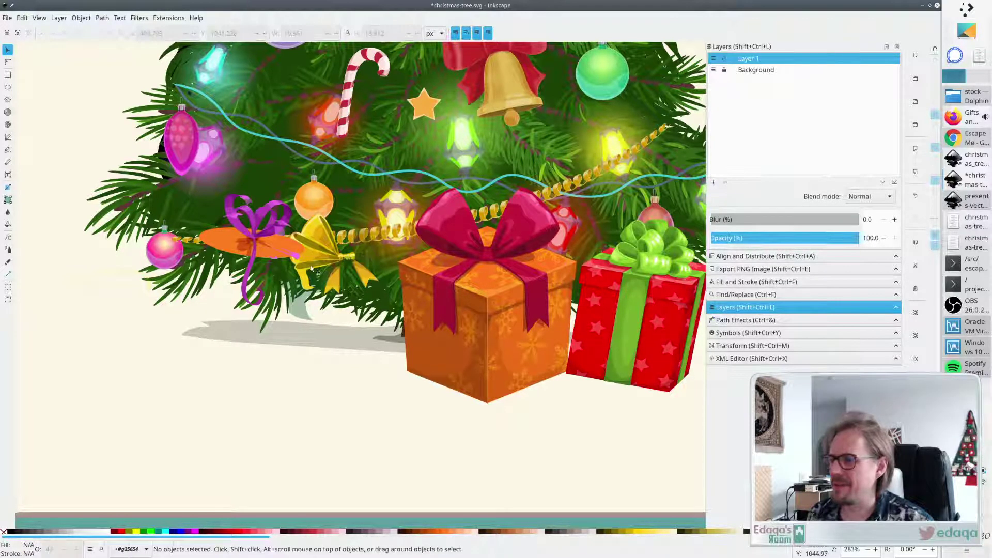
# Delete the leftover orange lid and the gold bow's left loop with its inner pieces.
pyautogui.click(324, 239)
pyautogui.click(324, 235)
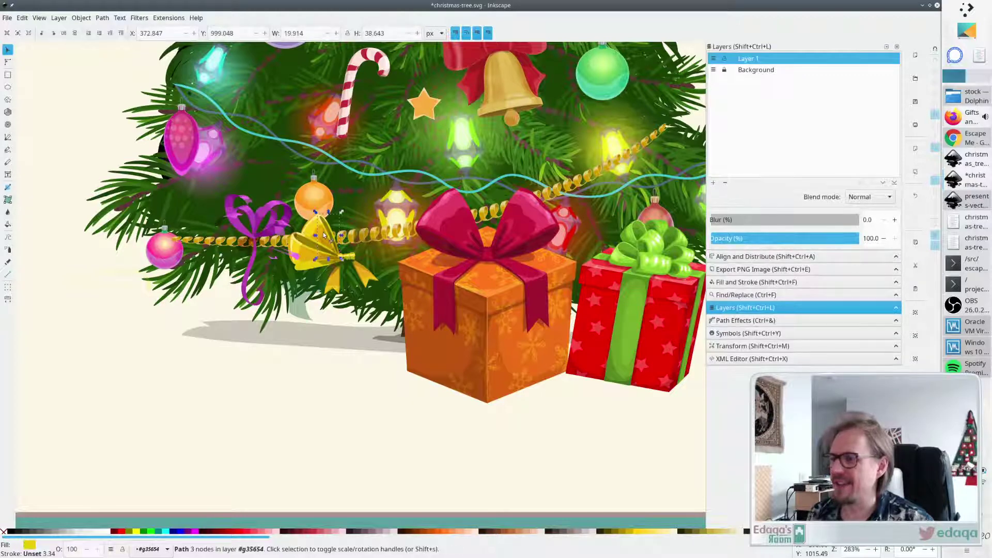
pyautogui.click(313, 252)
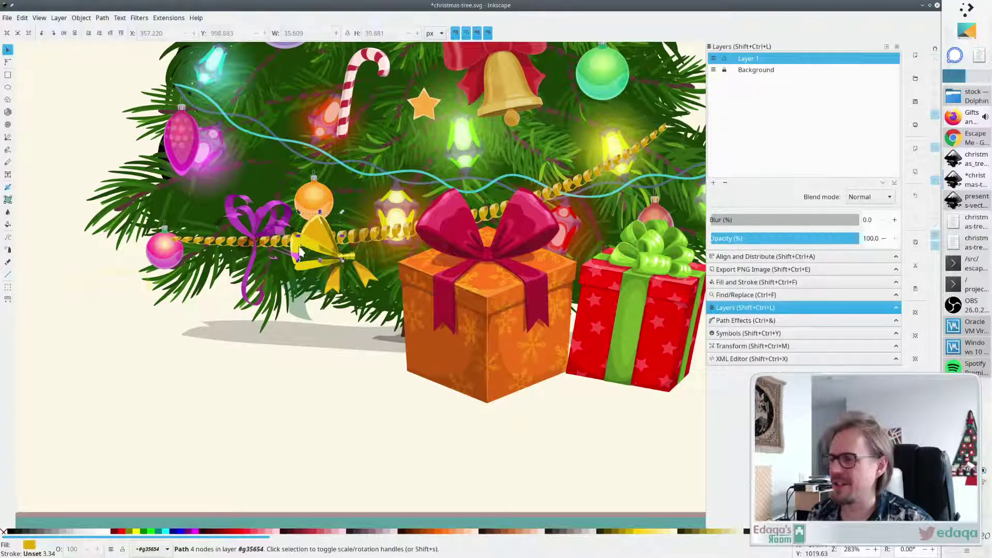
pyautogui.press('Delete')
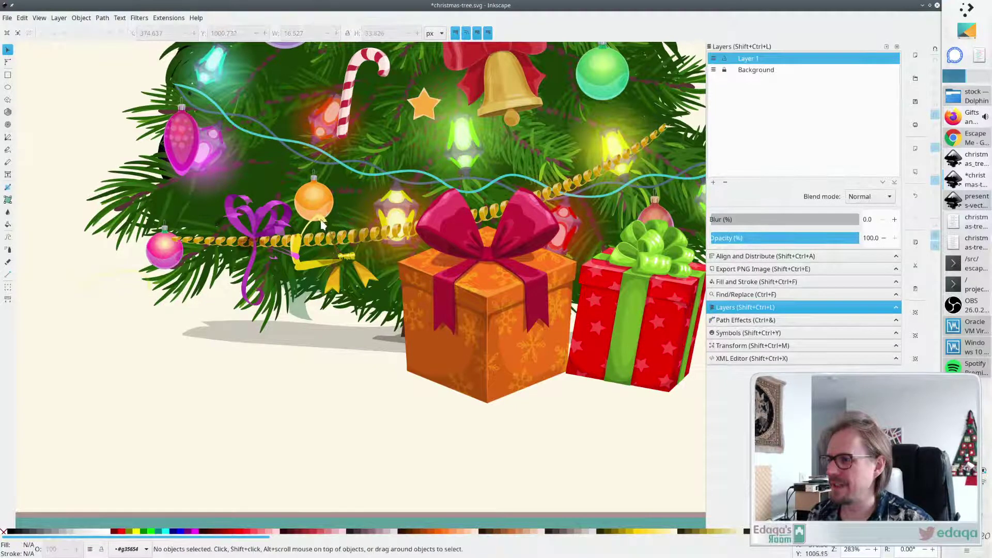
pyautogui.press('Delete')
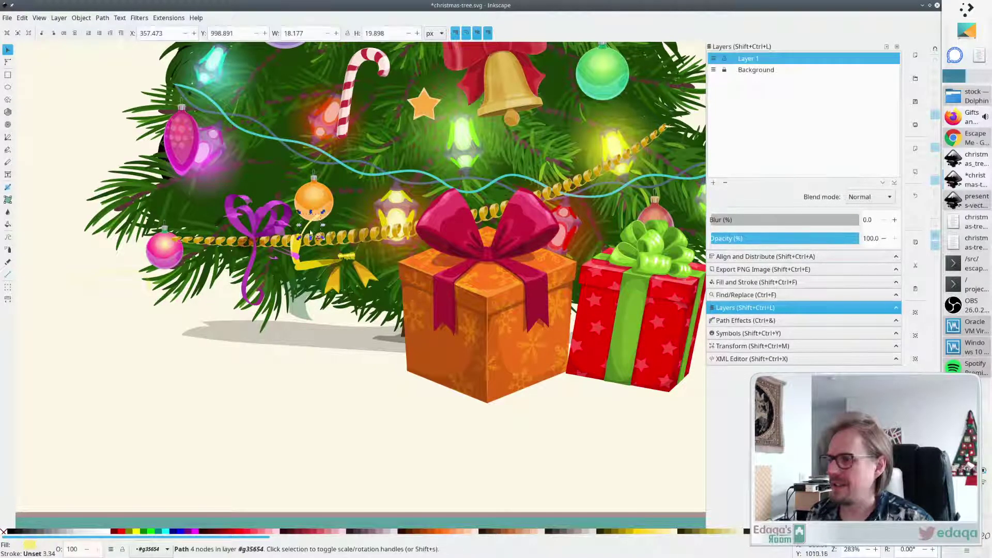
pyautogui.press('Delete')
pyautogui.press('Delete')
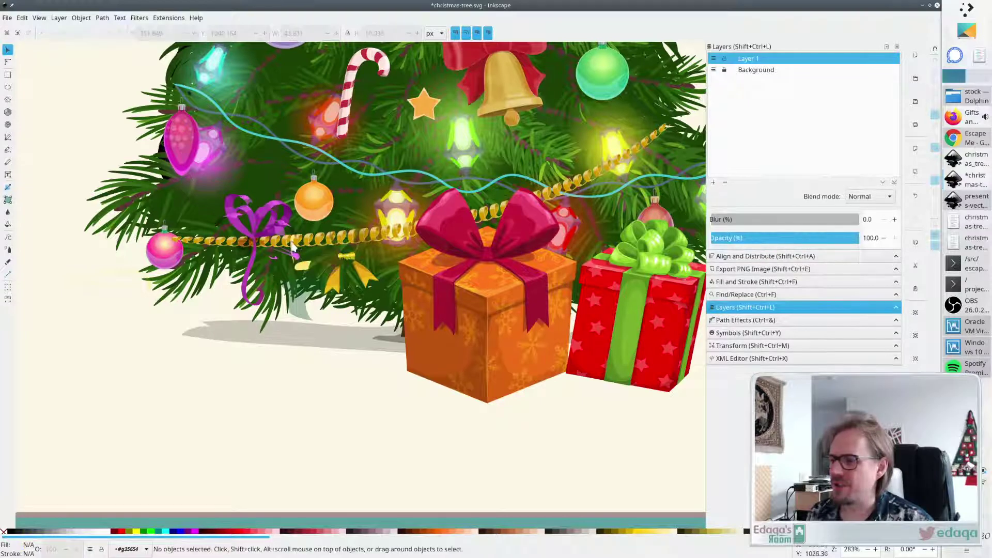
# Delete the leftover yellow fragment of the left loop and the gold bow's two hanging tails.
pyautogui.click(295, 256)
pyautogui.press('Delete')
pyautogui.click(336, 284)
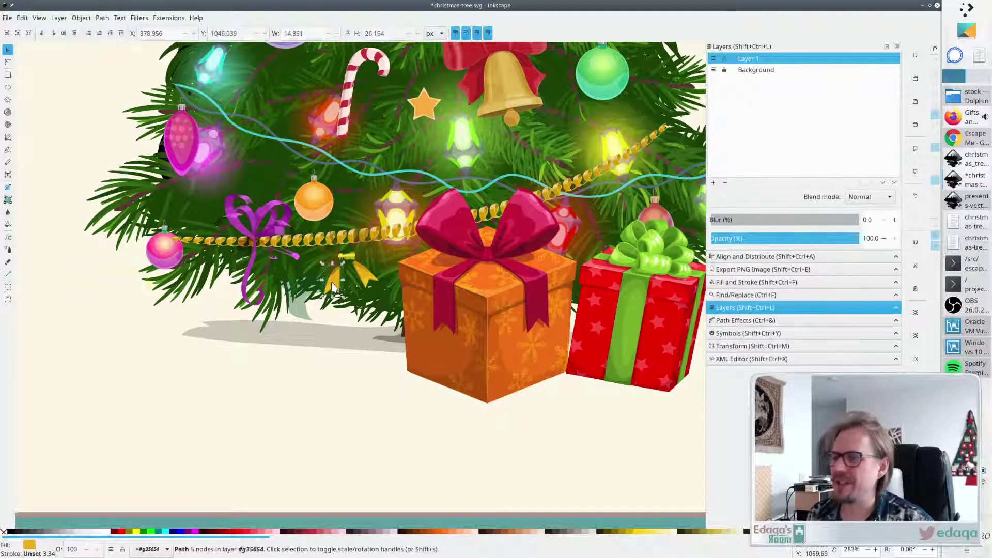
pyautogui.click(364, 276)
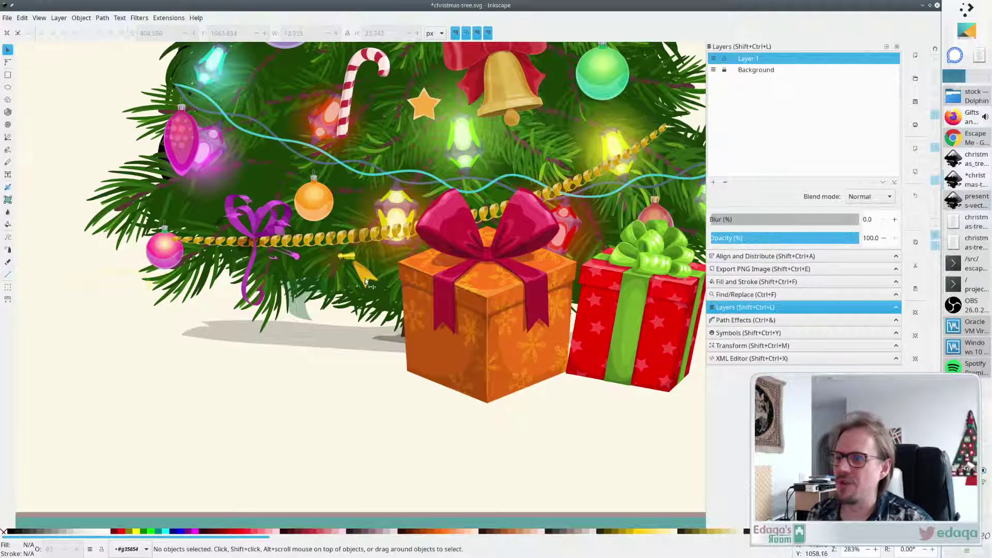
pyautogui.press('Delete')
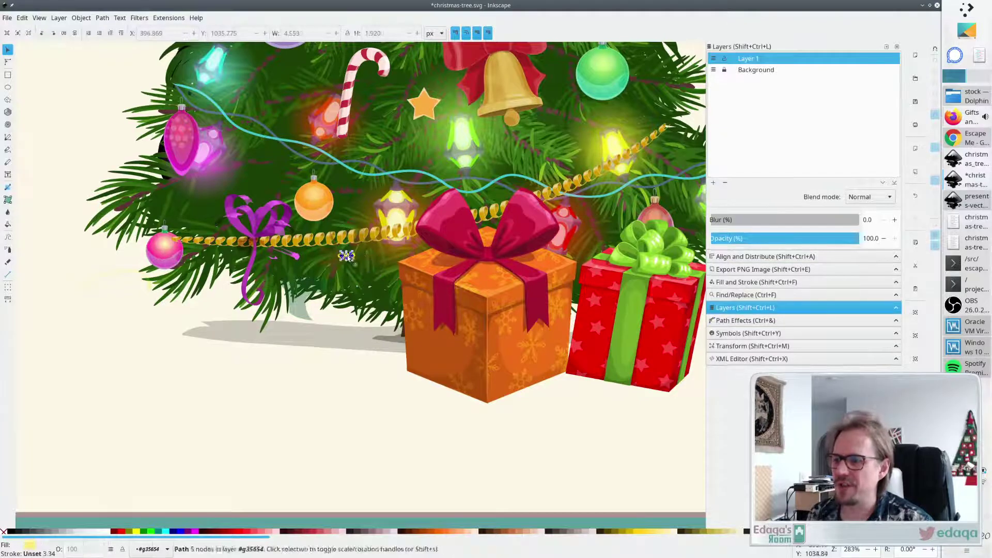
# Delete the small pieces that form the gold bow's knot.
pyautogui.click(346, 258)
pyautogui.press('Delete')
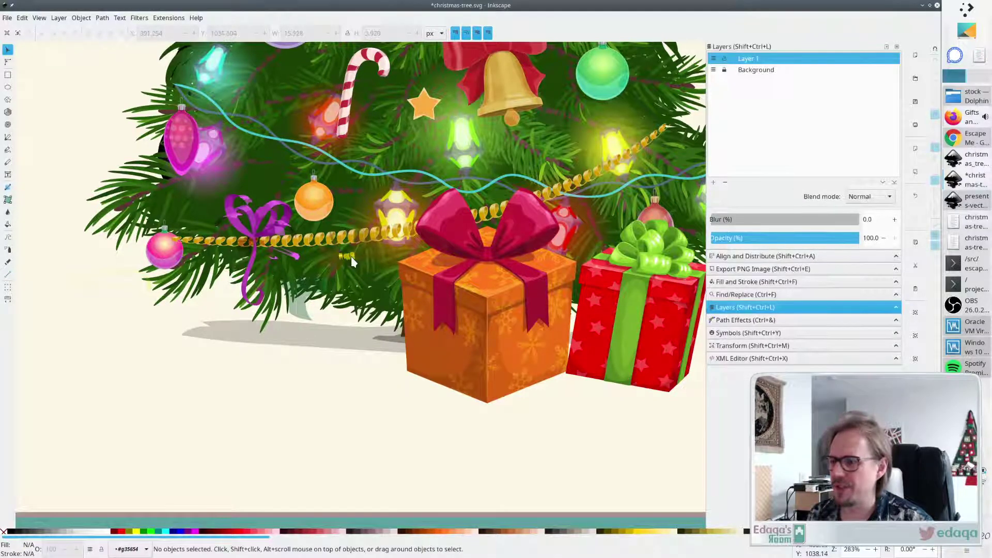
pyautogui.click(348, 261)
pyautogui.press('Delete')
pyautogui.click(340, 258)
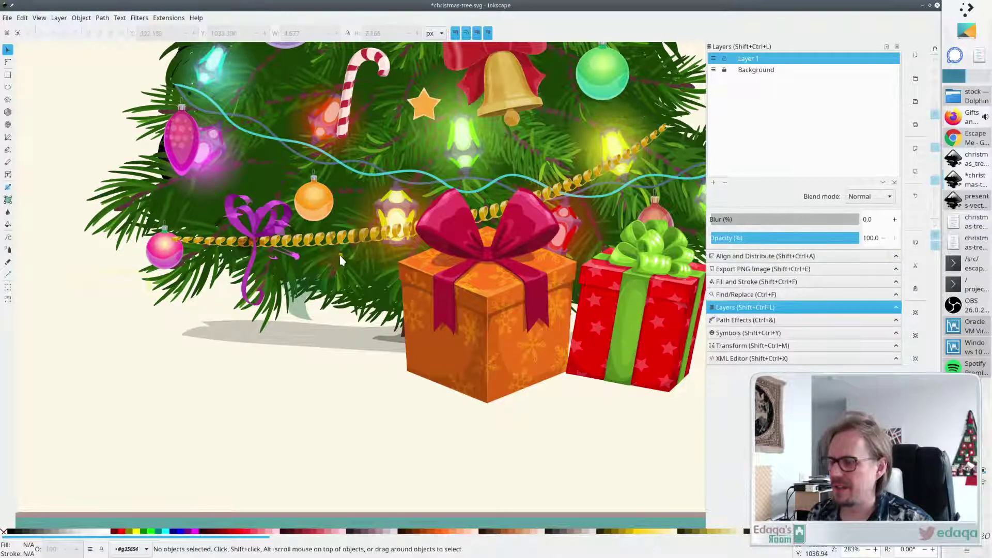
# Delete the pieces of the purple bow's right hanging tail.
pyautogui.click(296, 258)
pyautogui.press('Delete')
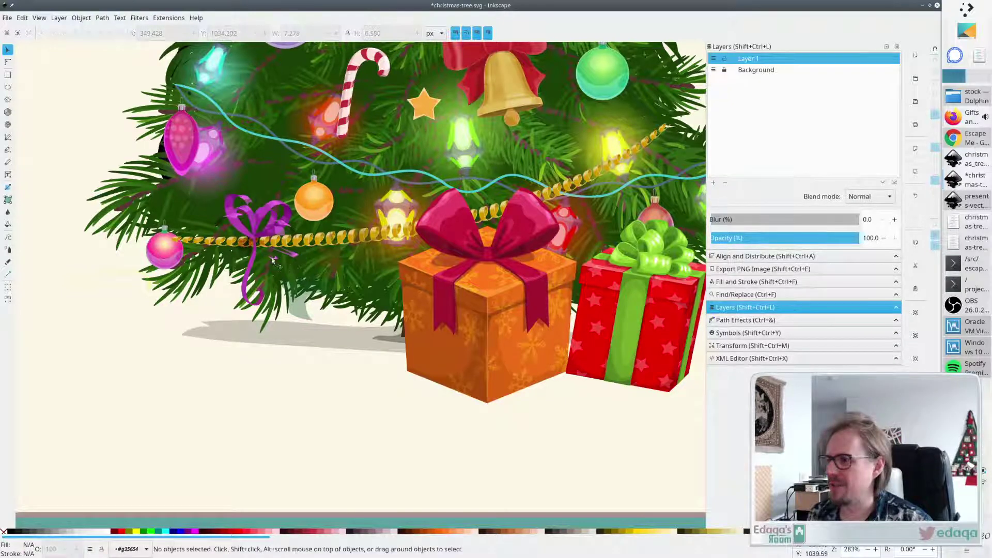
pyautogui.click(277, 258)
pyautogui.press('Delete')
pyautogui.click(292, 257)
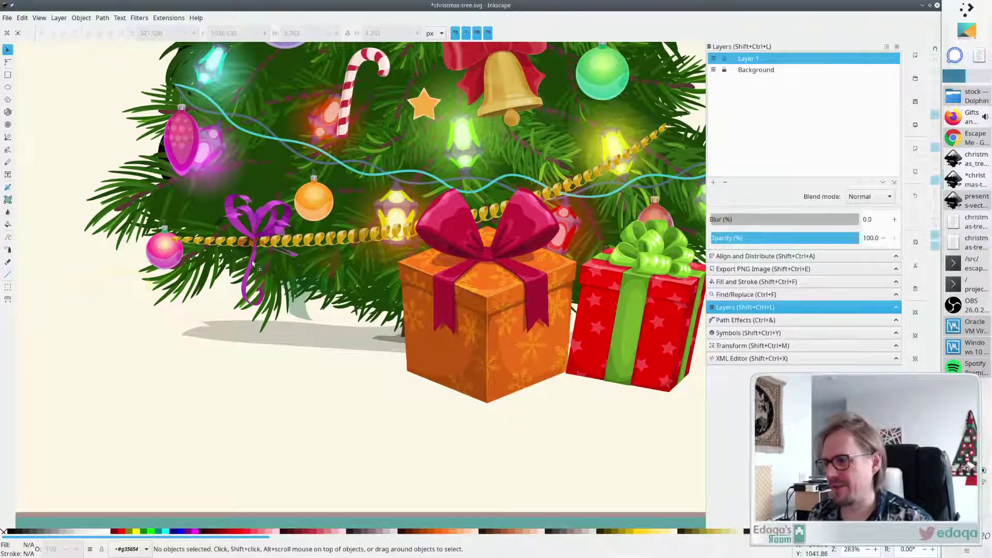
# Delete the pieces of the purple bow's long left tail below the gold garland.
pyautogui.click(253, 263)
pyautogui.press('Delete')
pyautogui.press('Delete')
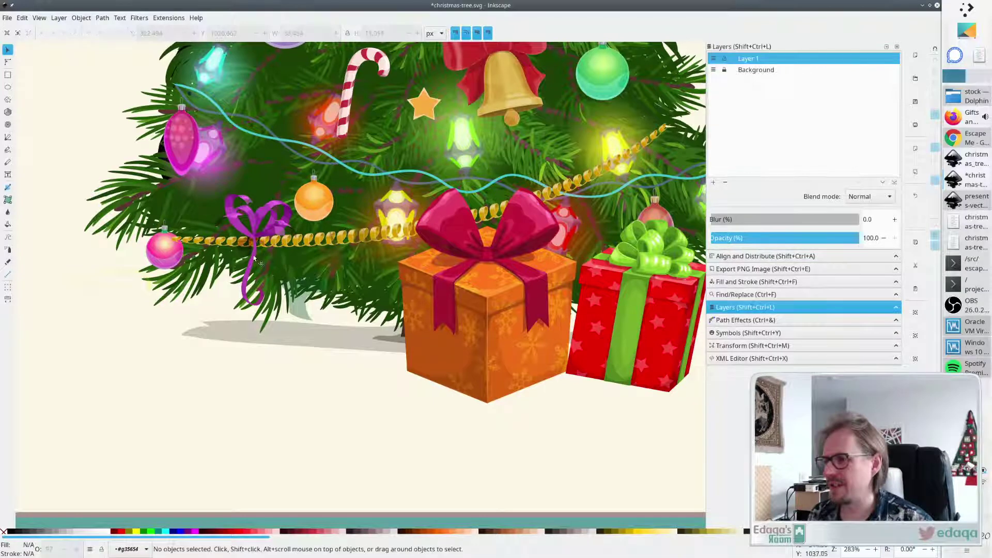
pyautogui.click(256, 258)
pyautogui.press('Delete')
# Delete the outer and inner ribbon pieces of the purple bow's left loop.
pyautogui.click(257, 224)
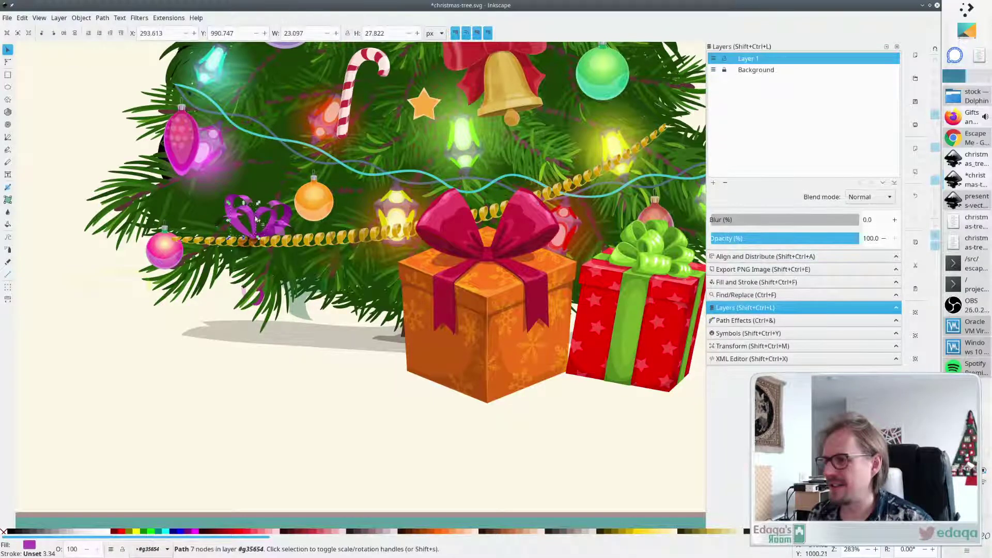
pyautogui.click(253, 221)
pyautogui.press('Delete')
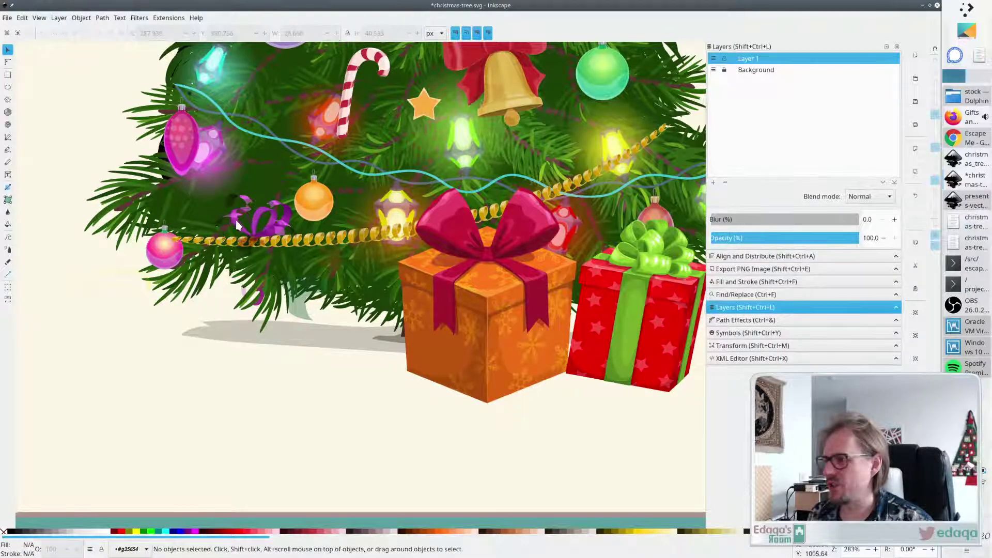
pyautogui.click(236, 217)
pyautogui.press('Delete')
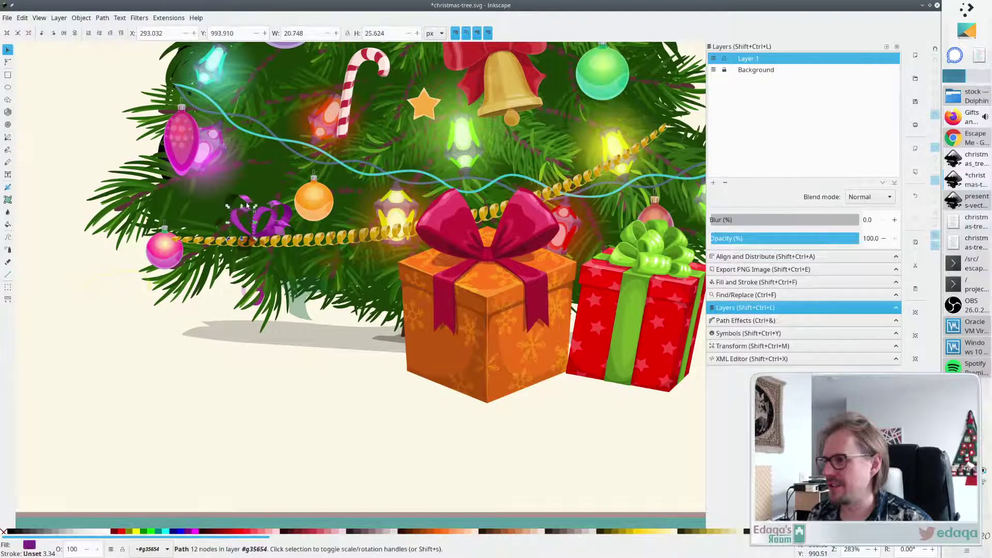
pyautogui.press('Delete')
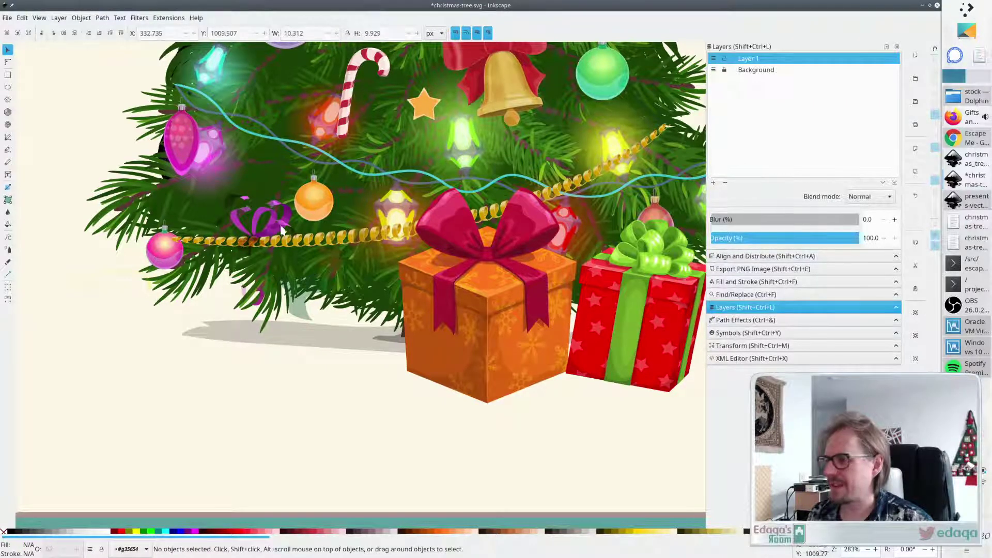
# Delete the purple bow's right loop with its highlights and dark inner pieces.
pyautogui.keyDown('alt'); pyautogui.click(279, 229); pyautogui.keyUp('alt')
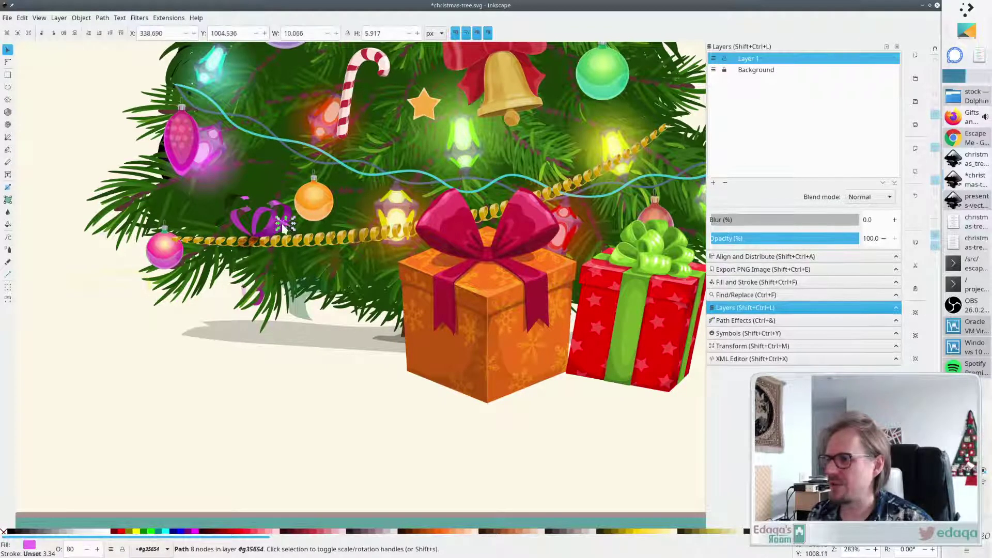
pyautogui.press('Delete')
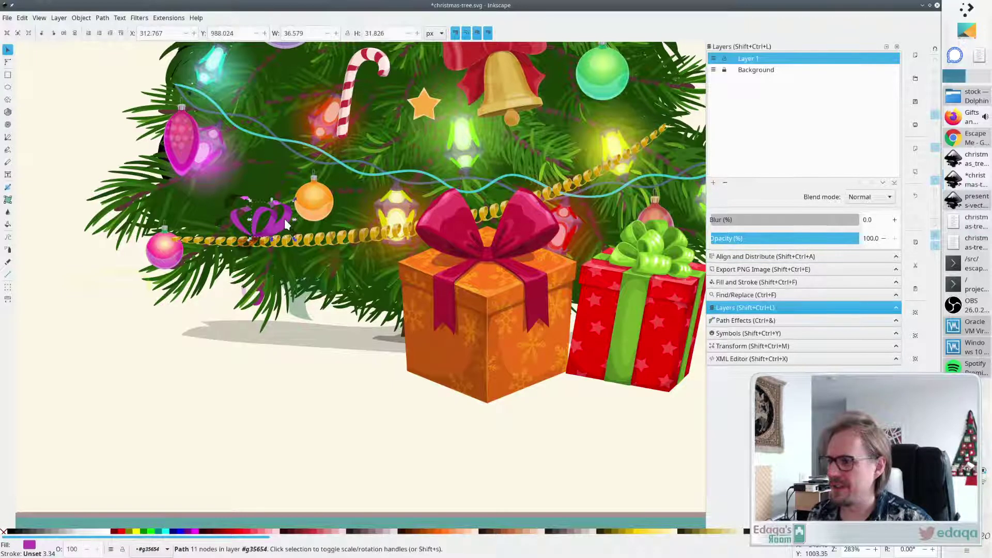
pyautogui.click(275, 218)
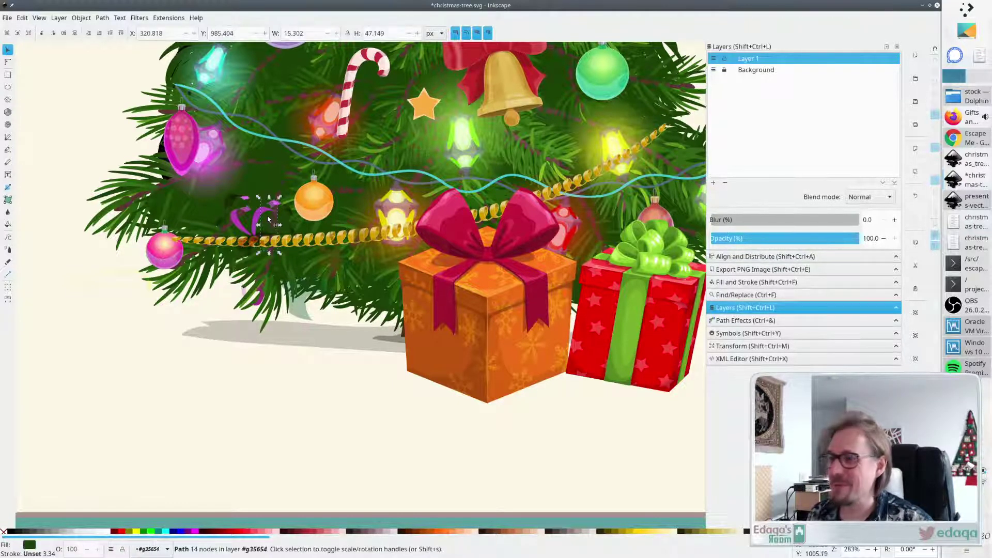
pyautogui.press('Delete')
pyautogui.click(274, 208)
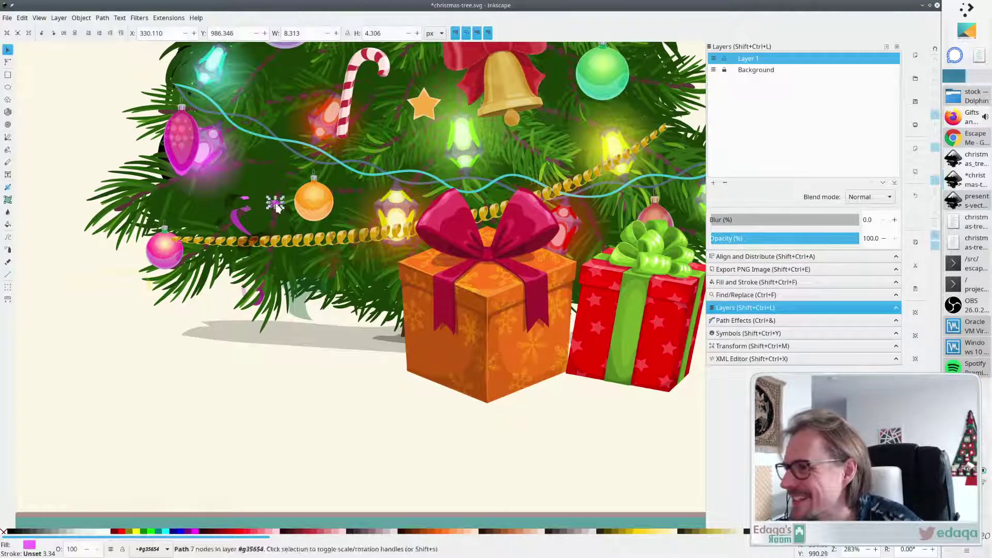
pyautogui.press('Delete')
pyautogui.click(275, 205)
pyautogui.press('Delete')
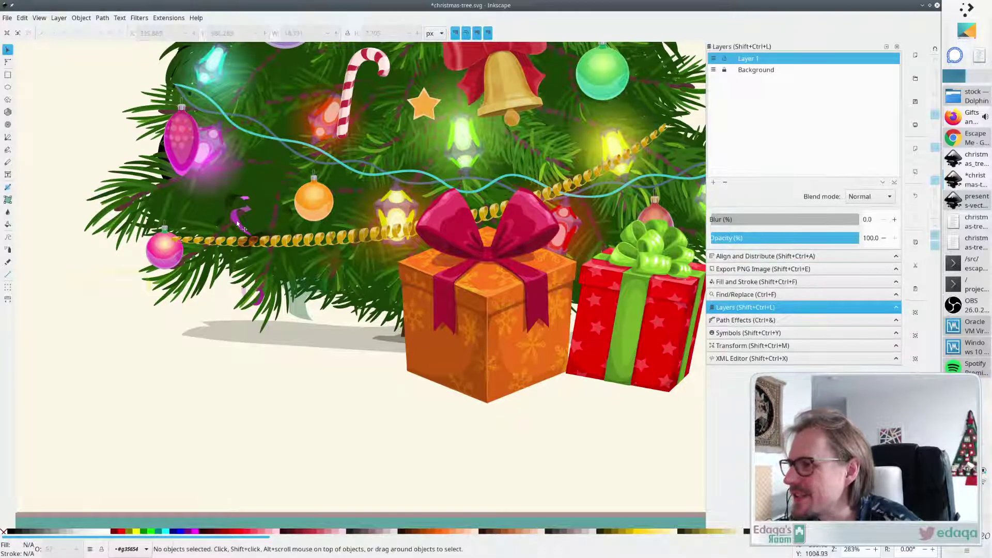
# Delete the leftover purple curl, highlight and dark fragment of the bow's left loop.
pyautogui.click(238, 223)
pyautogui.press('Delete')
pyautogui.click(246, 209)
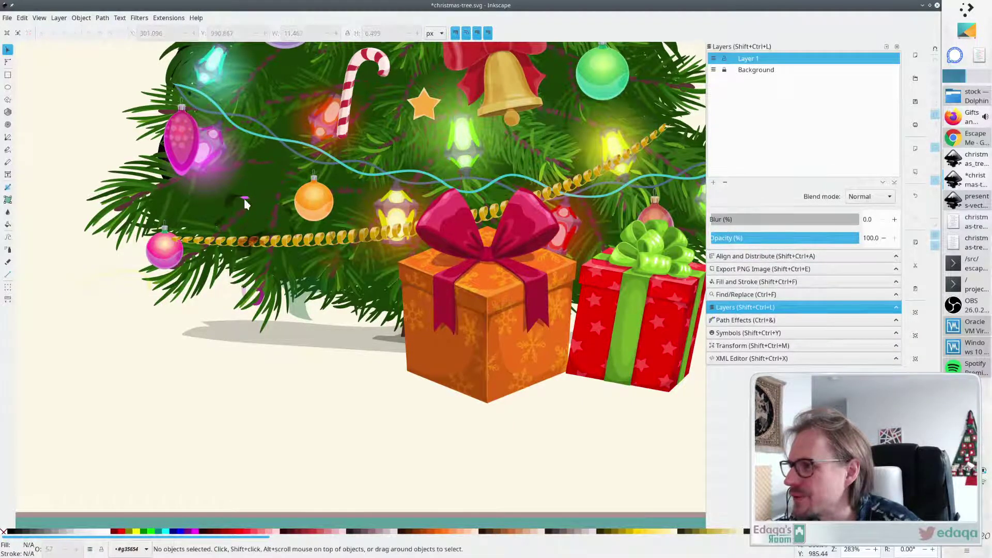
pyautogui.press('Delete')
pyautogui.click(244, 207)
pyautogui.press('Delete')
pyautogui.click(230, 212)
pyautogui.press('Delete')
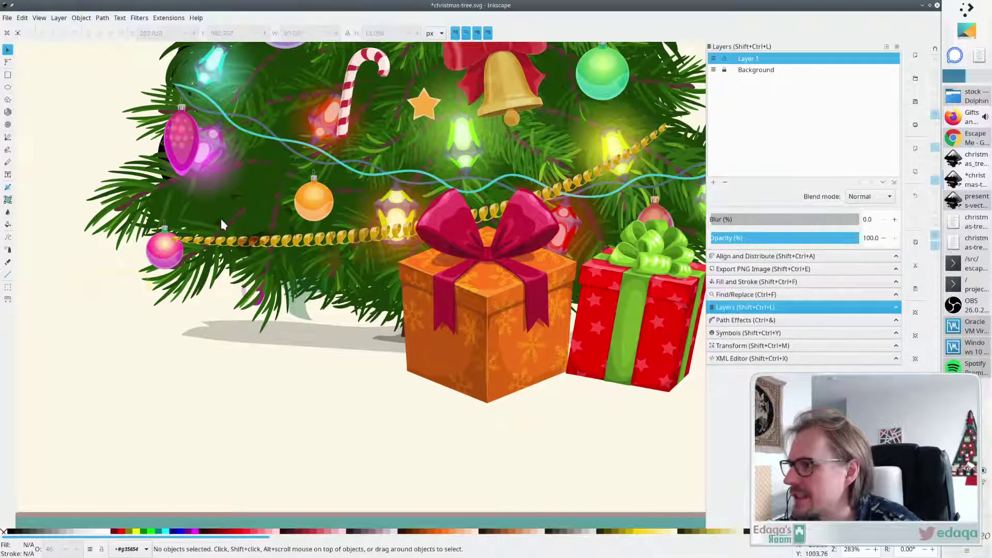
# Delete the last faint fragments and shadows where the purple bow was, and save the poster.
pyautogui.click(221, 224)
pyautogui.press('Delete')
pyautogui.click(287, 208)
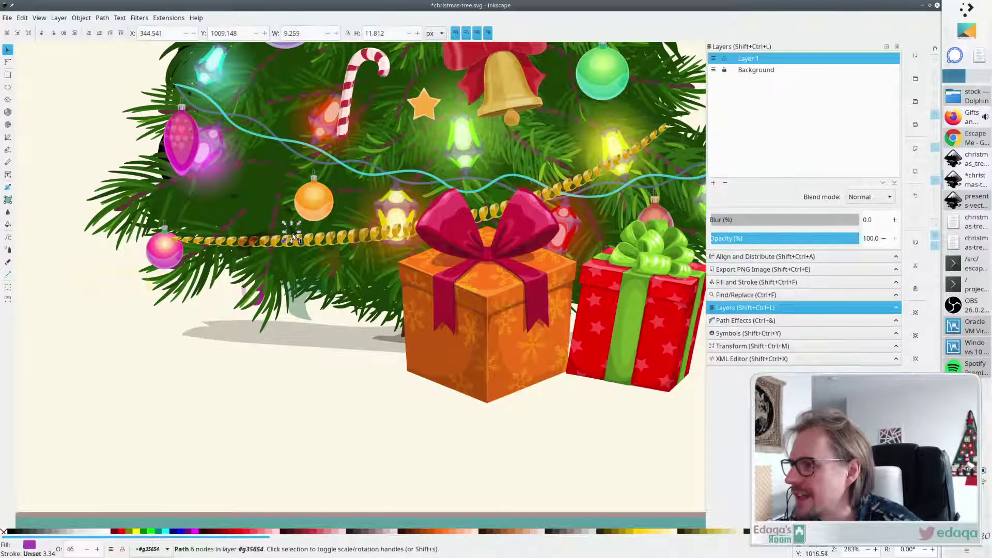
pyautogui.press('Delete')
pyautogui.click(262, 209)
pyautogui.press('Delete')
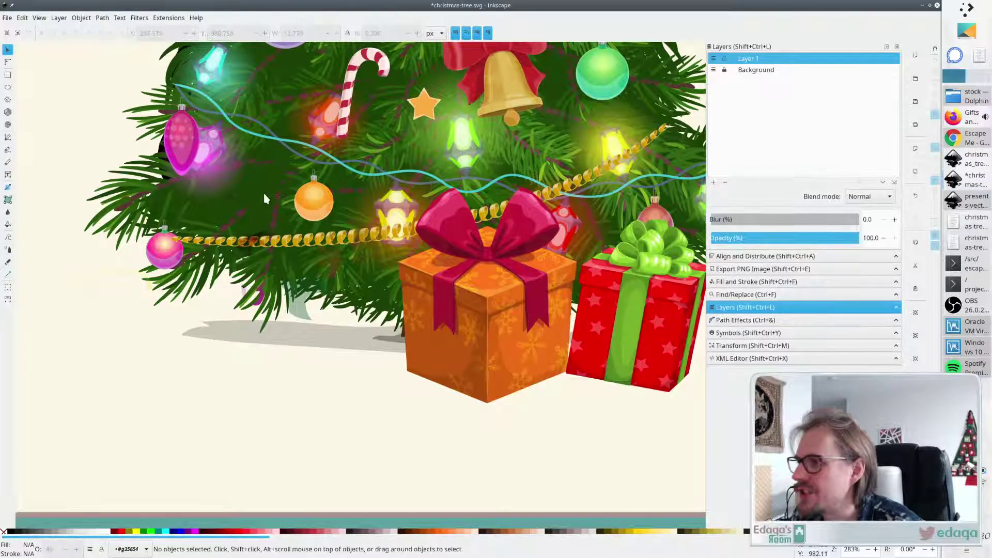
pyautogui.scroll(-4, 401, 225)
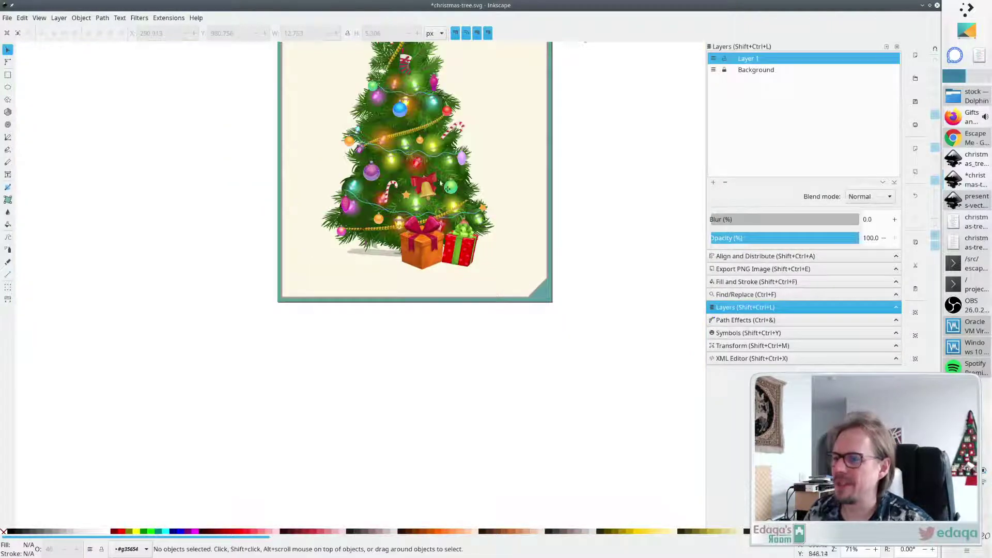
pyautogui.scroll(8, 408, 233)
pyautogui.scroll(-3, 471, 239)
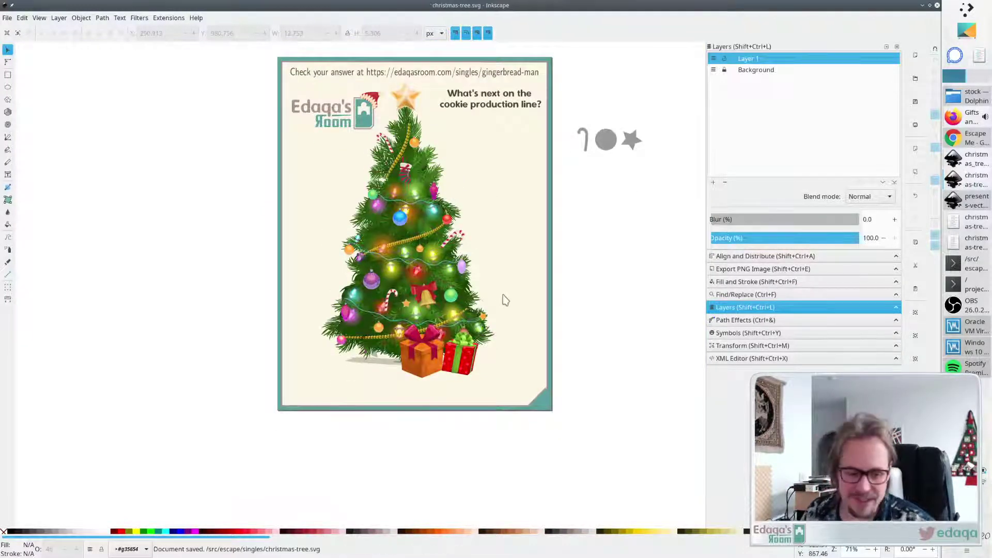
# Try moving the green and yellow gift from the stock tree artwork into the poster beside the orange gift.
pyautogui.hotkey('ctrl', 'Tab')
pyautogui.hotkey('alt', 'Tab')
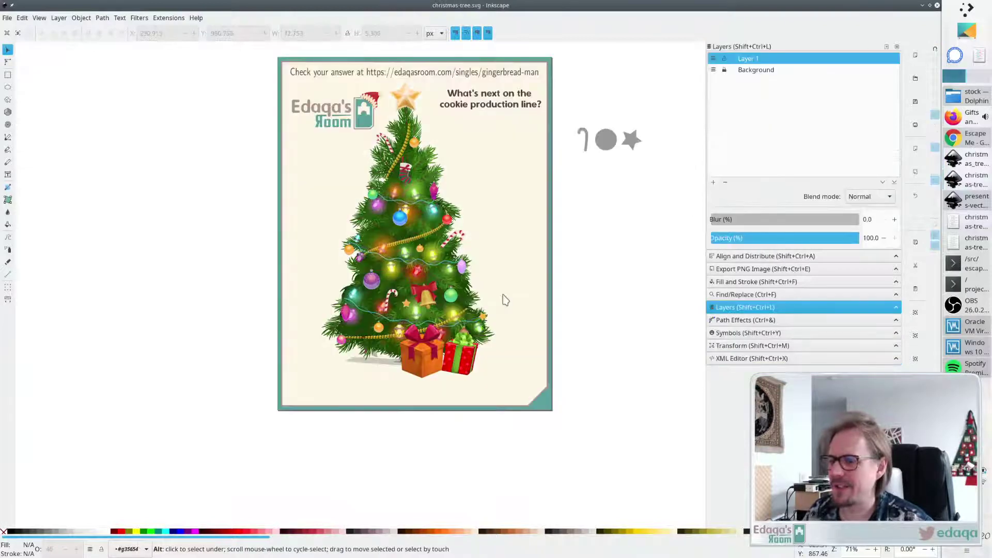
pyautogui.hotkey('alt', 'Tab')
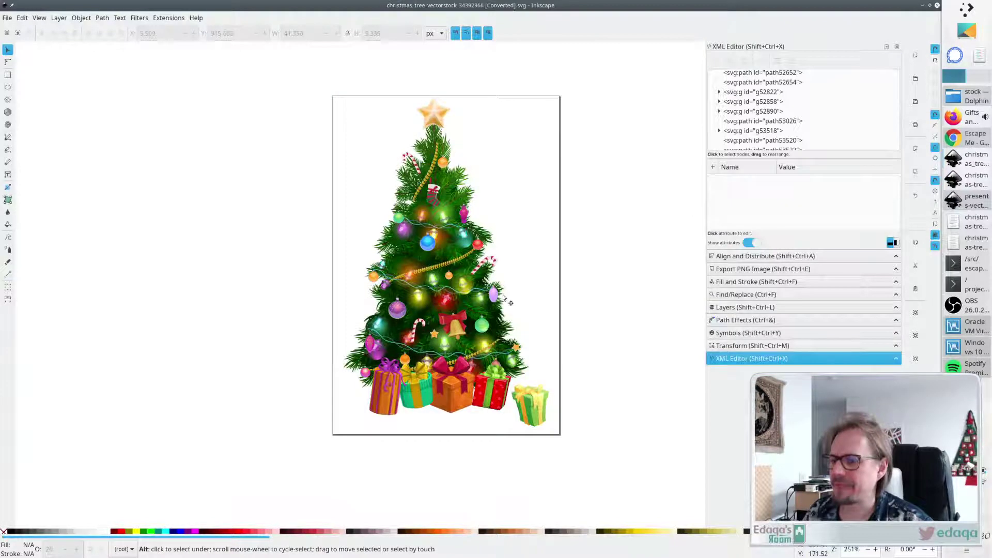
pyautogui.click(538, 431)
pyautogui.hotkey('ctrl', 'Tab')
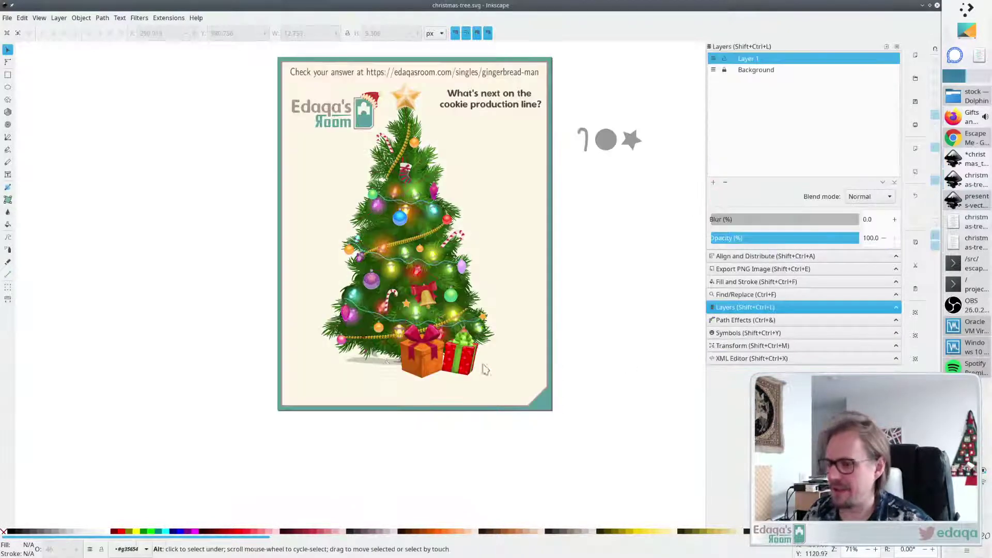
pyautogui.hotkey('ctrl', 'v')
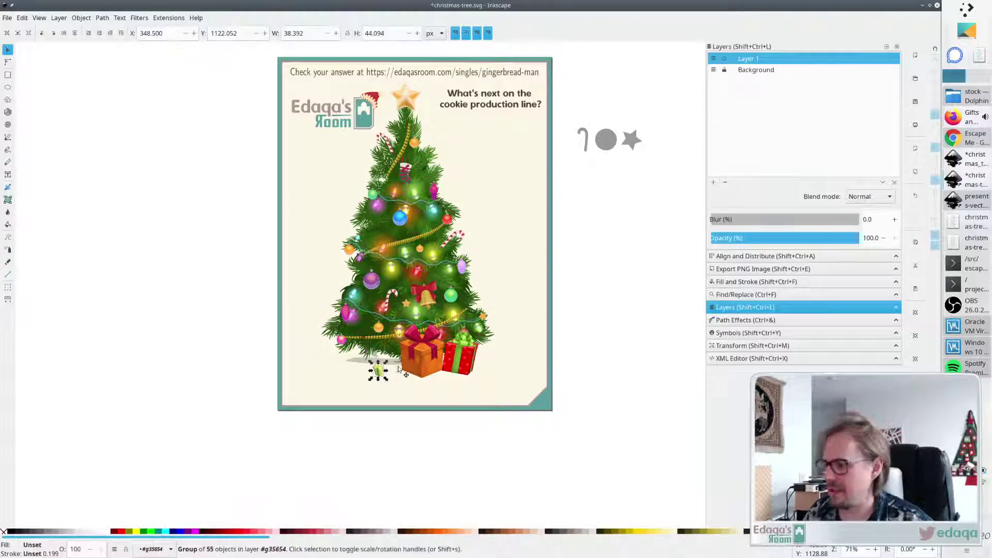
pyautogui.hotkey('ctrl', 'z')
# Select the poster's tree group and undo the duplicate tree pasted over it.
pyautogui.click(388, 379)
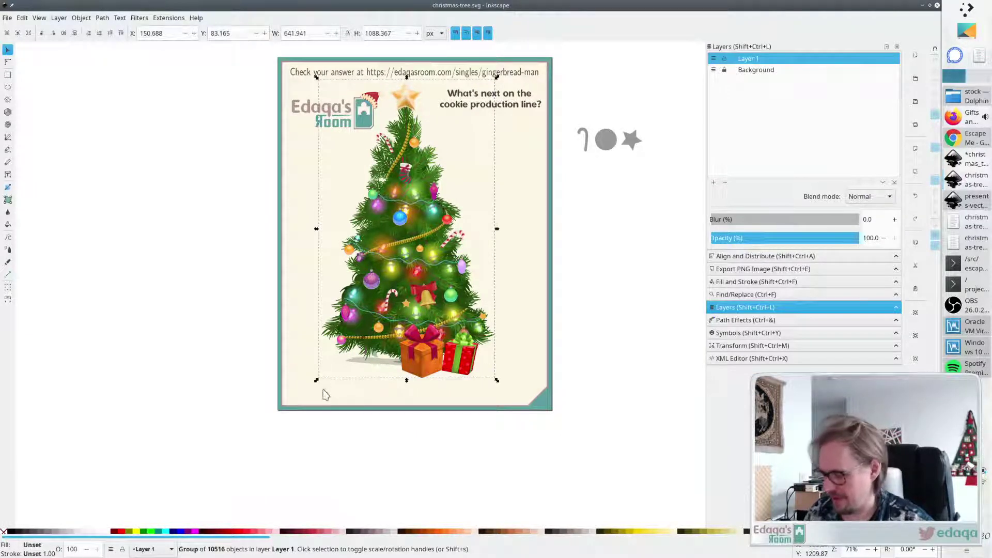
pyautogui.press('ctrl')
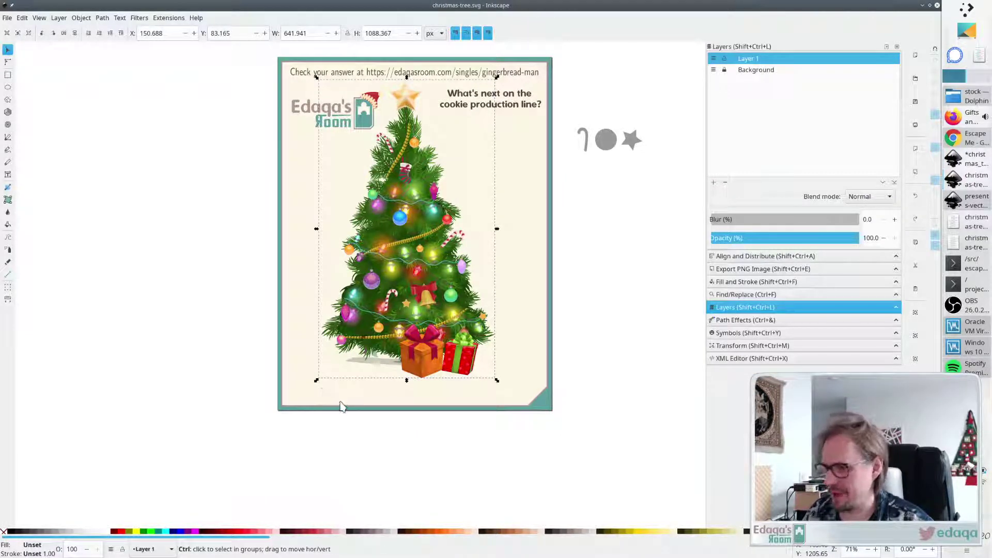
pyautogui.keyDown('ctrl'); pyautogui.click(324, 403); pyautogui.keyUp('ctrl')
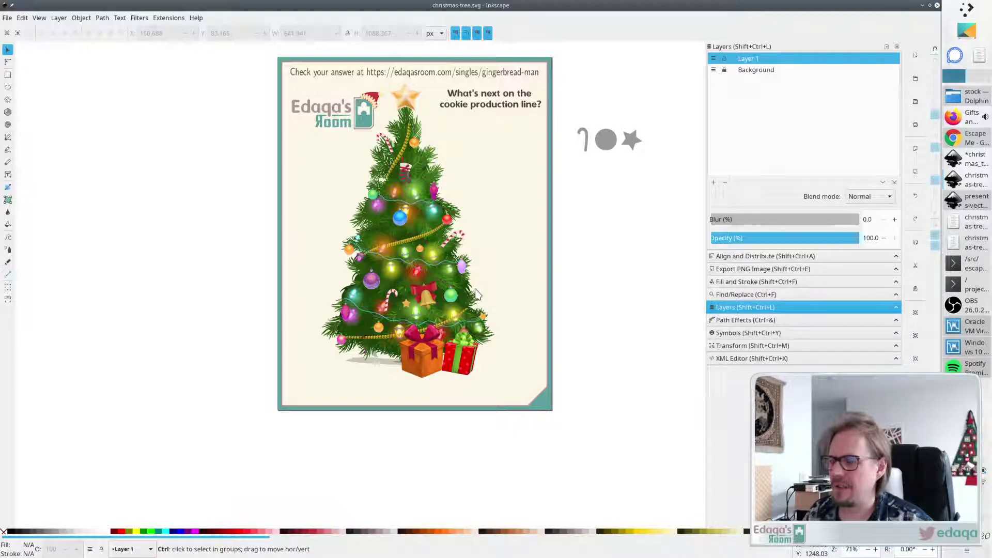
pyautogui.hotkey('ctrl', 'z')
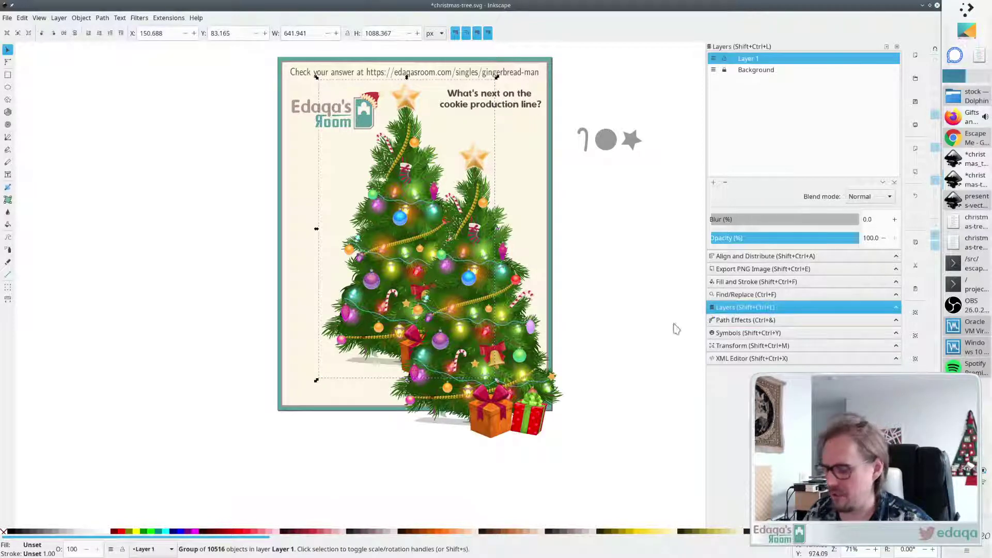
pyautogui.hotkey('ctrl', 'z')
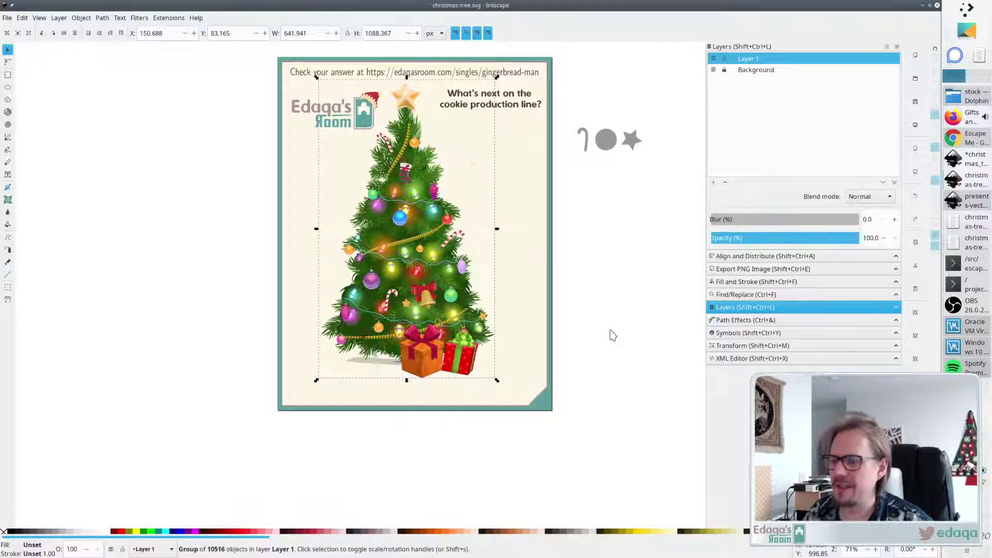
# Close the stock Christmas tree artwork without saving its changes.
pyautogui.hotkey('alt', 'Tab')
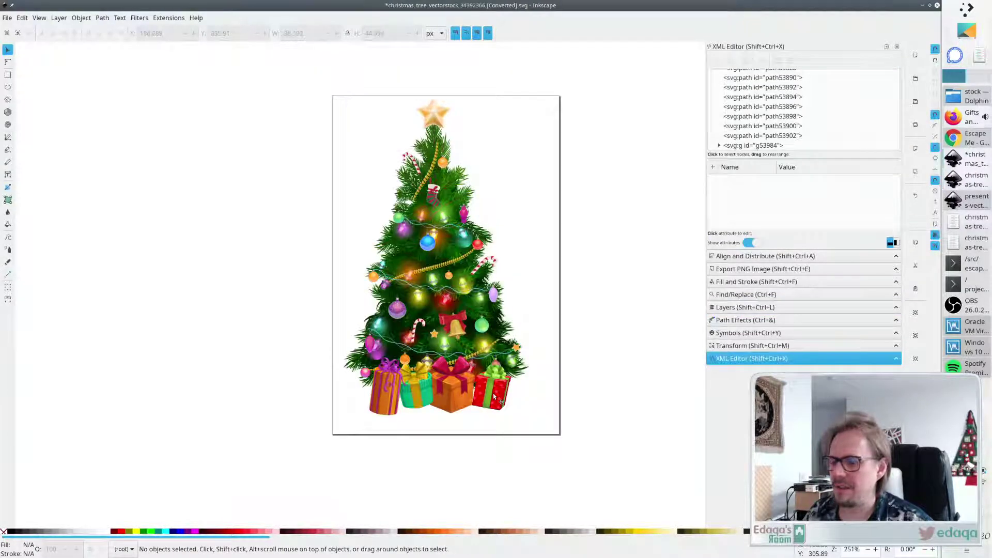
pyautogui.click(938, 6)
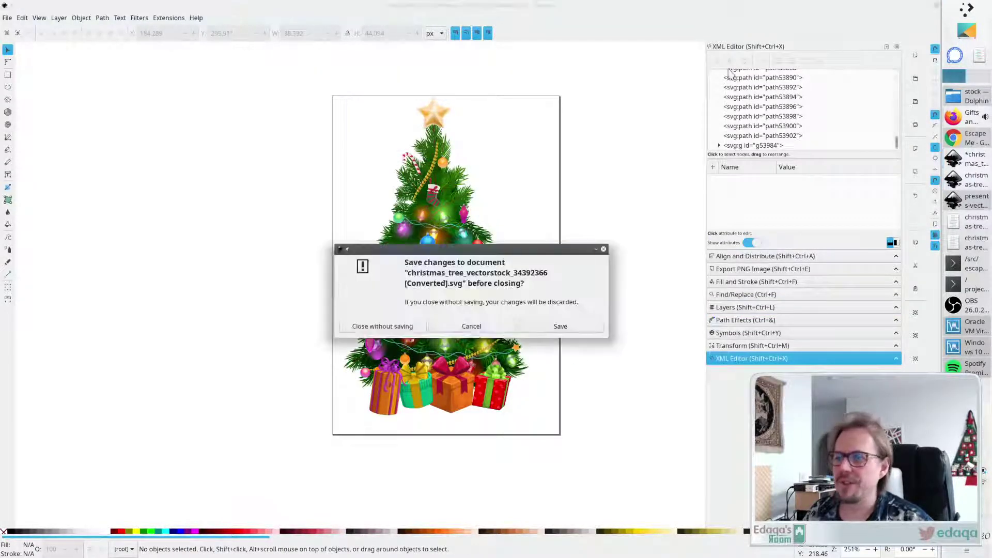
pyautogui.click(419, 330)
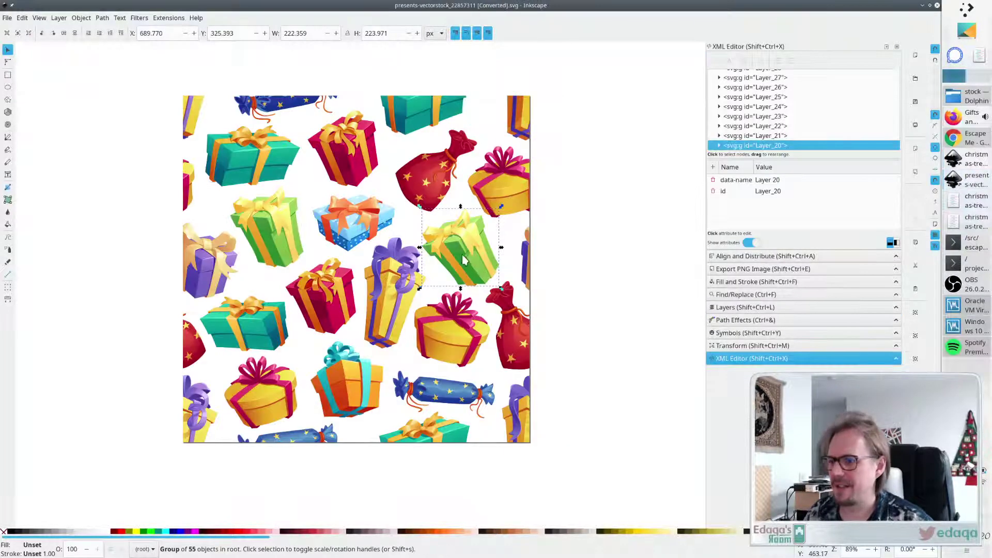
# Copy the green gift and the blue gift from the presents artwork into the poster, placing them side by side below the tree's left half.
pyautogui.hotkey('ctrl', 'v')
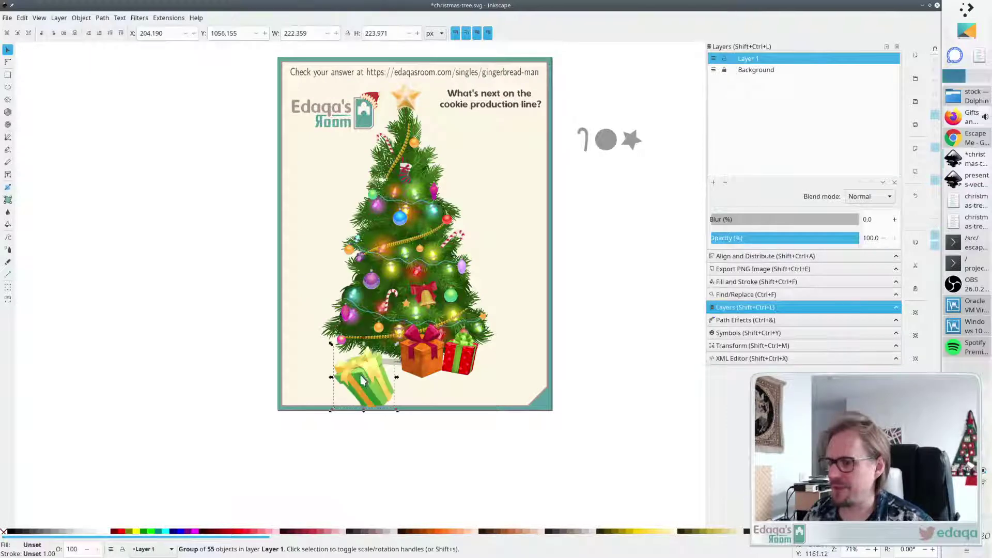
pyautogui.moveTo(368, 395); pyautogui.dragTo(321, 395)
pyautogui.hotkey('alt', 'Tab')
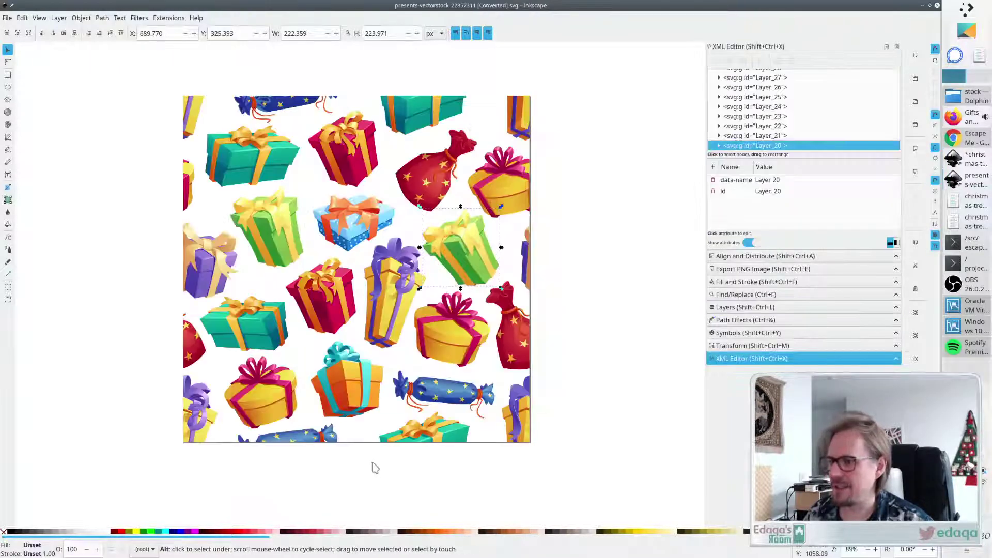
pyautogui.click(345, 238)
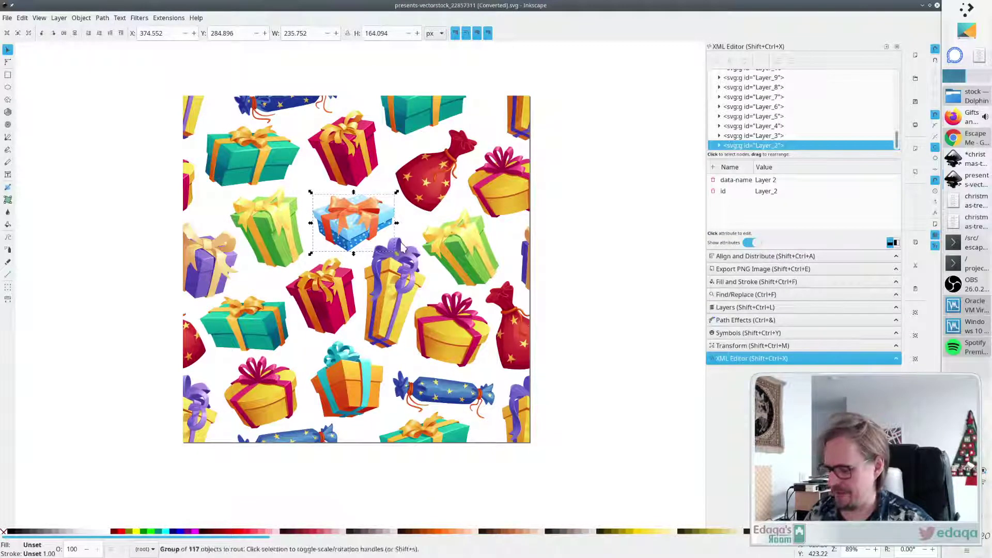
pyautogui.hotkey('alt', 'Tab')
pyautogui.hotkey('ctrl', 'v')
pyautogui.moveTo(392, 364); pyautogui.dragTo(377, 395)
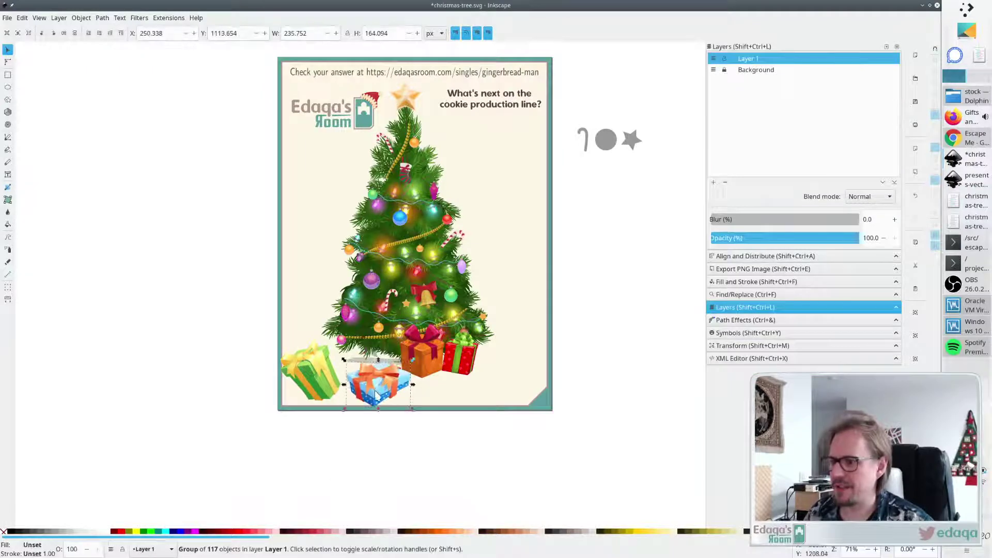
# Copy the crimson gift with gold ribbon from the presents artwork into the poster's lower-right area, beside the corner fold.
pyautogui.hotkey('alt', 'Tab')
pyautogui.click(325, 336)
pyautogui.hotkey('ctrl', 'c')
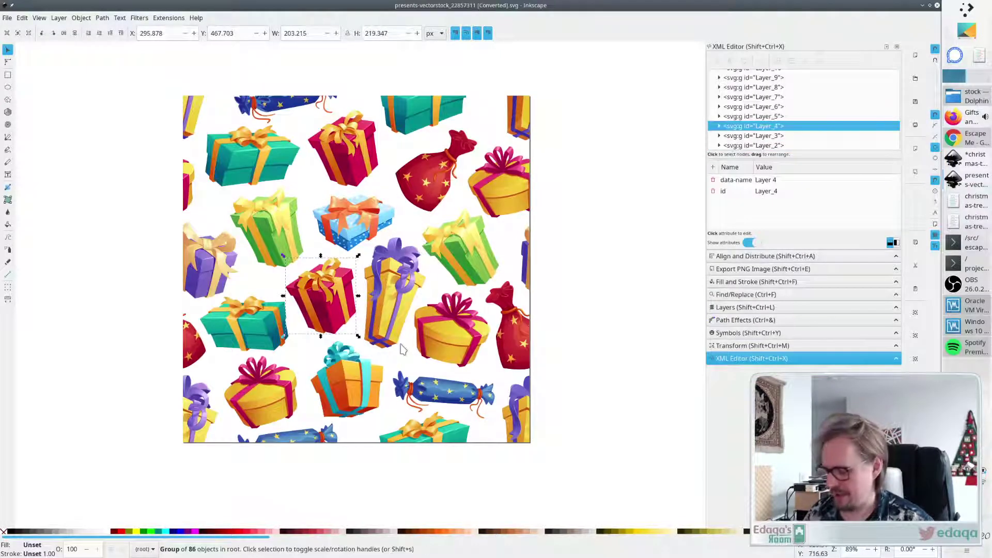
pyautogui.hotkey('alt', 'Tab')
pyautogui.hotkey('ctrl', 'v')
pyautogui.moveTo(503, 382); pyautogui.dragTo(505, 375)
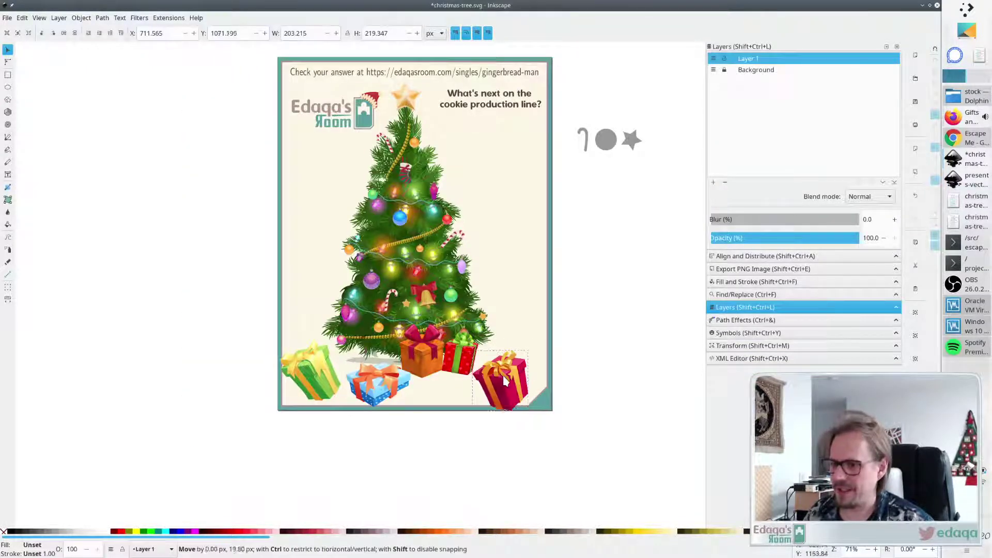
pyautogui.click(405, 434)
# Copy the orange gift with turquoise ribbon from the presents artwork into the poster, placing it over the page's bottom edge.
pyautogui.hotkey('alt', 'Tab')
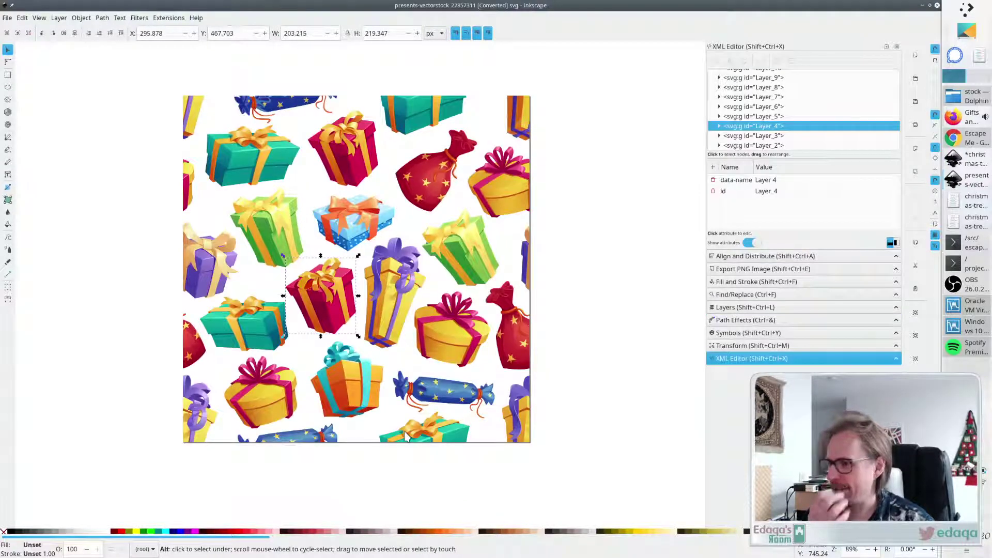
pyautogui.hotkey('alt', 'Tab')
pyautogui.hotkey('alt', 'Tab')
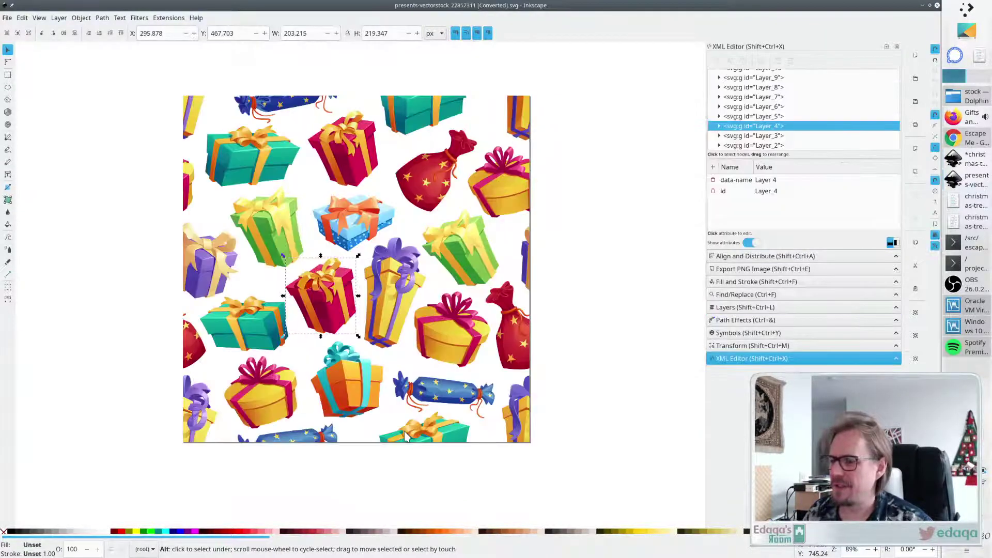
pyautogui.hotkey('alt', 'Tab')
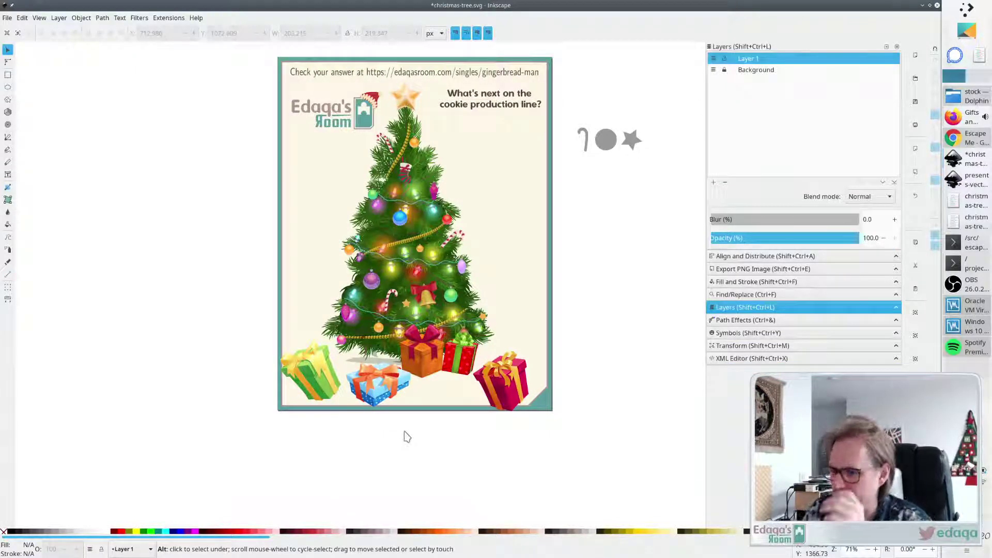
pyautogui.hotkey('alt', 'Tab')
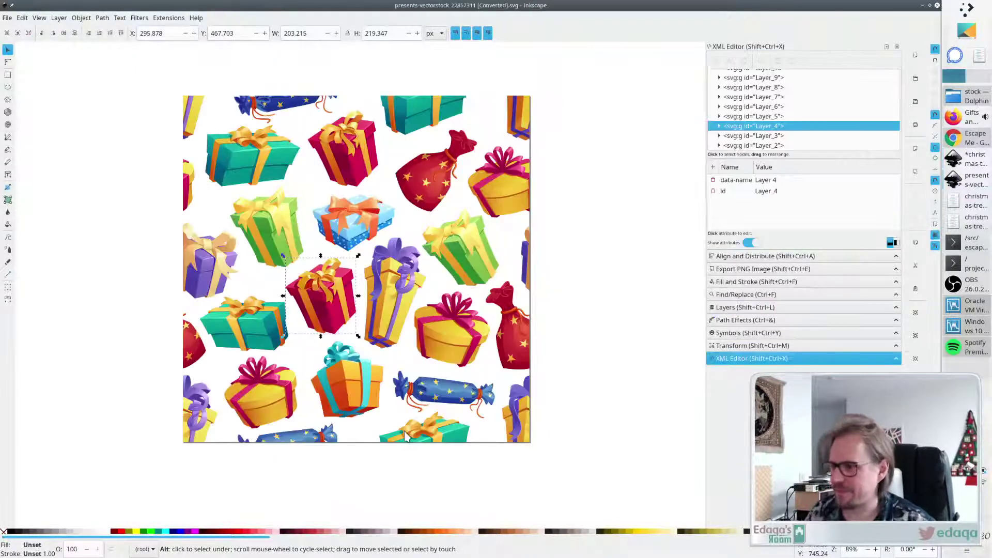
pyautogui.keyDown('alt'); pyautogui.click(364, 387); pyautogui.keyUp('alt')
pyautogui.hotkey('alt', 'Tab')
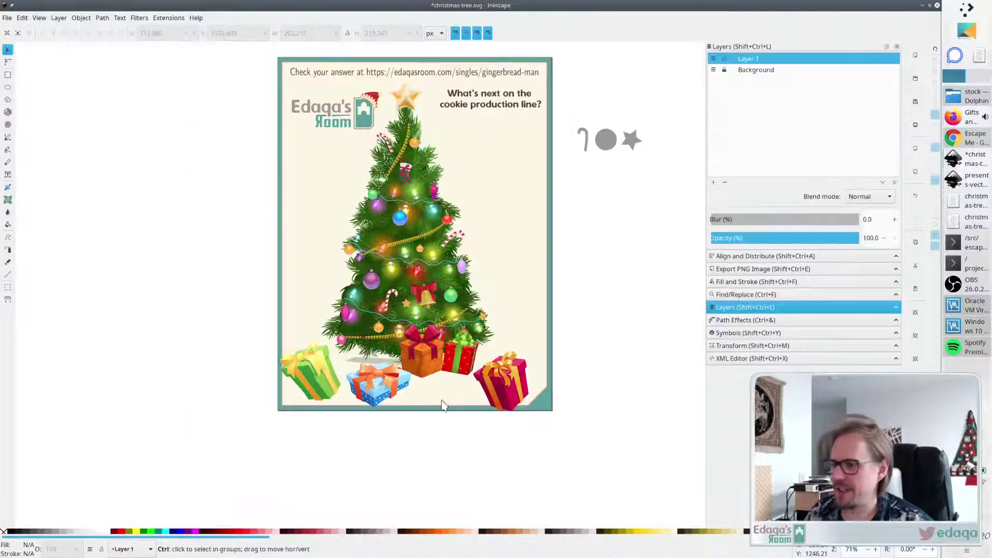
pyautogui.hotkey('ctrl', 'v')
pyautogui.moveTo(408, 415); pyautogui.dragTo(404, 430)
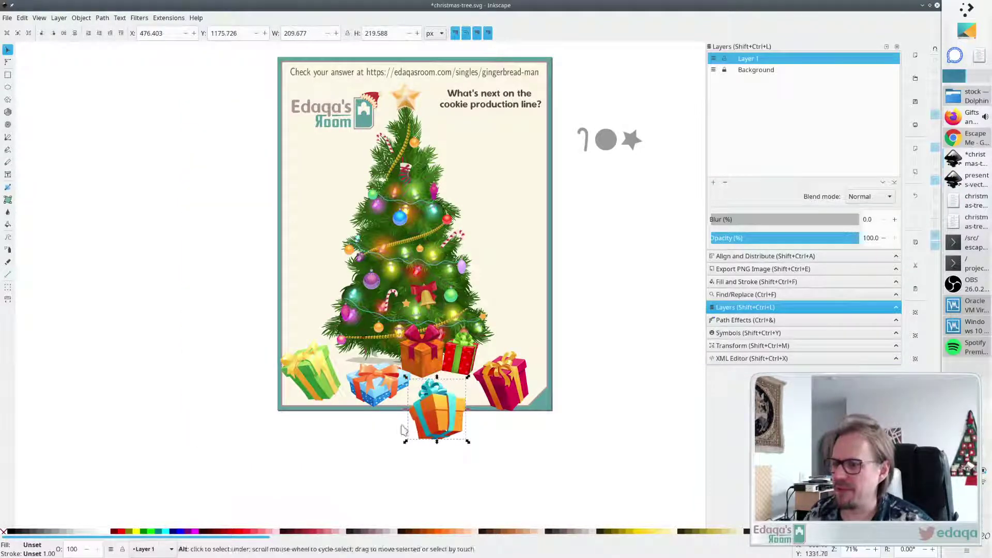
# Copy the teal gift with gold ribbon from the presents artwork and place it just below the poster's lower-left edge.
pyautogui.hotkey('alt', 'Tab')
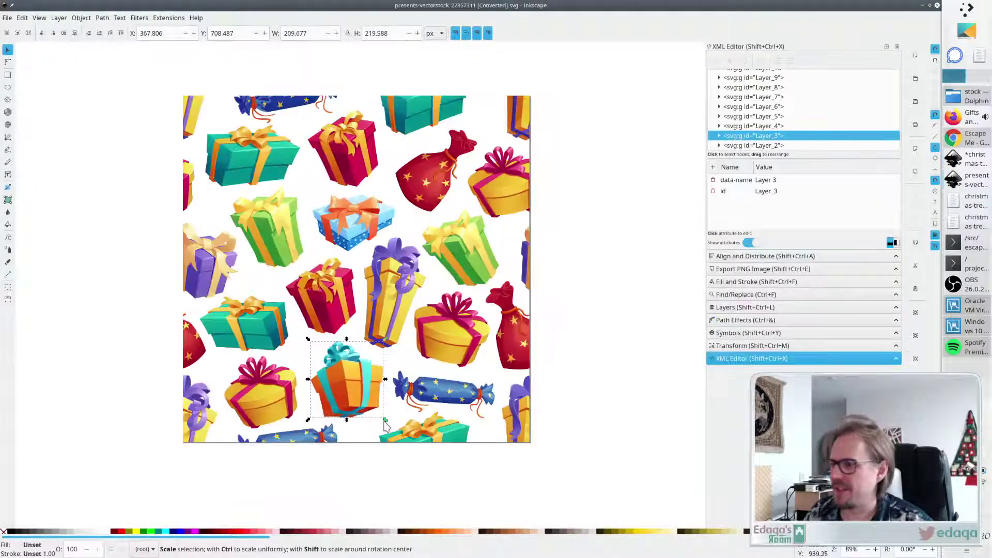
pyautogui.click(248, 323)
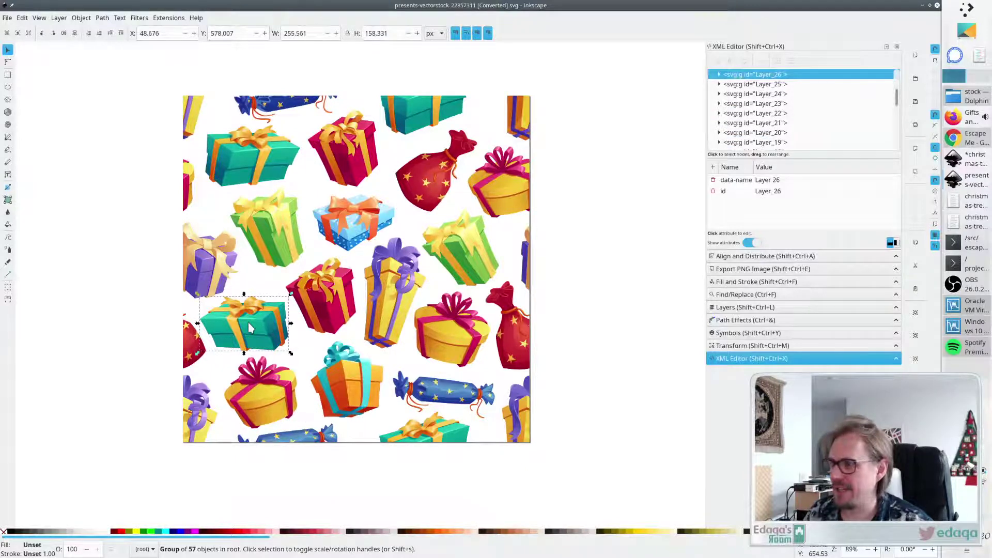
pyautogui.hotkey('alt', 'Tab')
pyautogui.hotkey('alt', 'Tab')
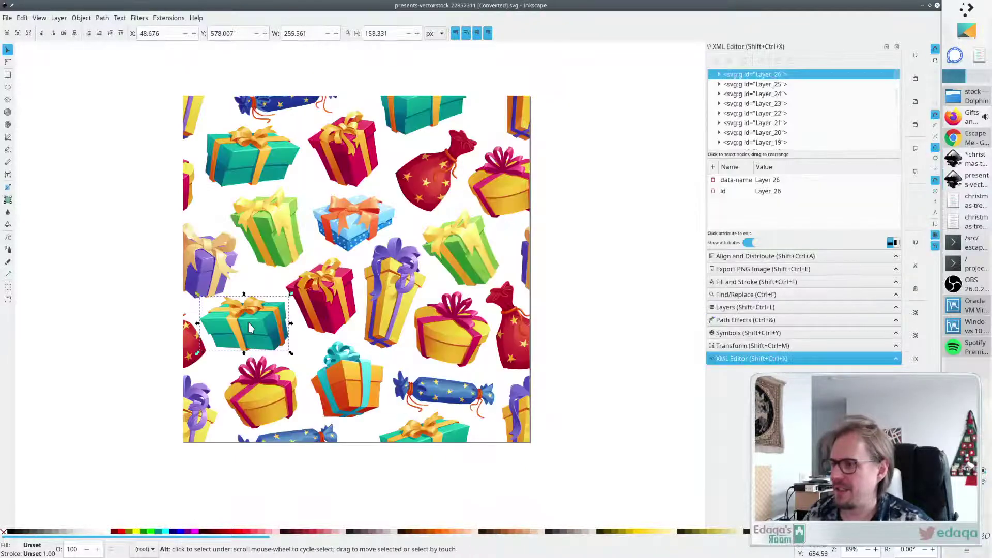
pyautogui.hotkey('ctrl', 'c')
pyautogui.hotkey('alt', 'Tab')
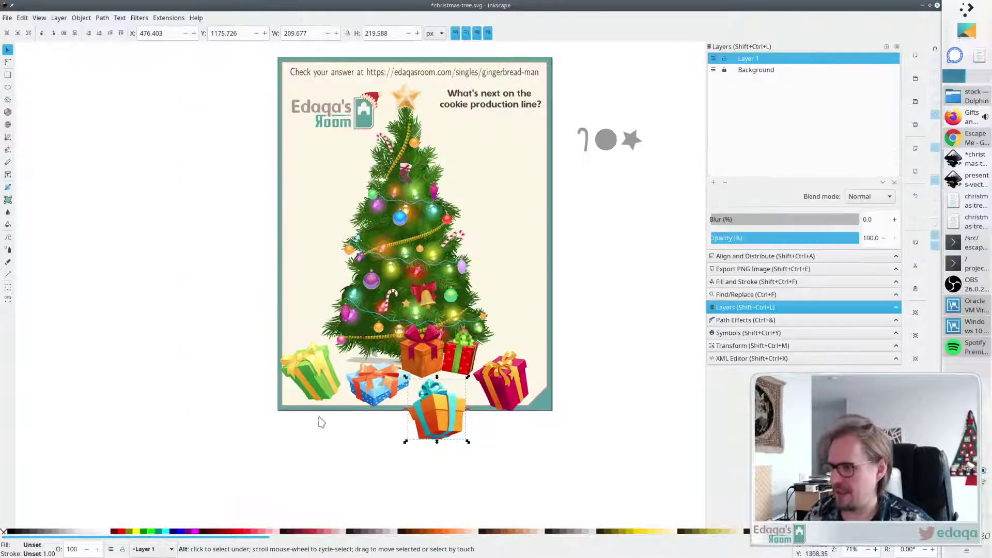
pyautogui.hotkey('ctrl', 'v')
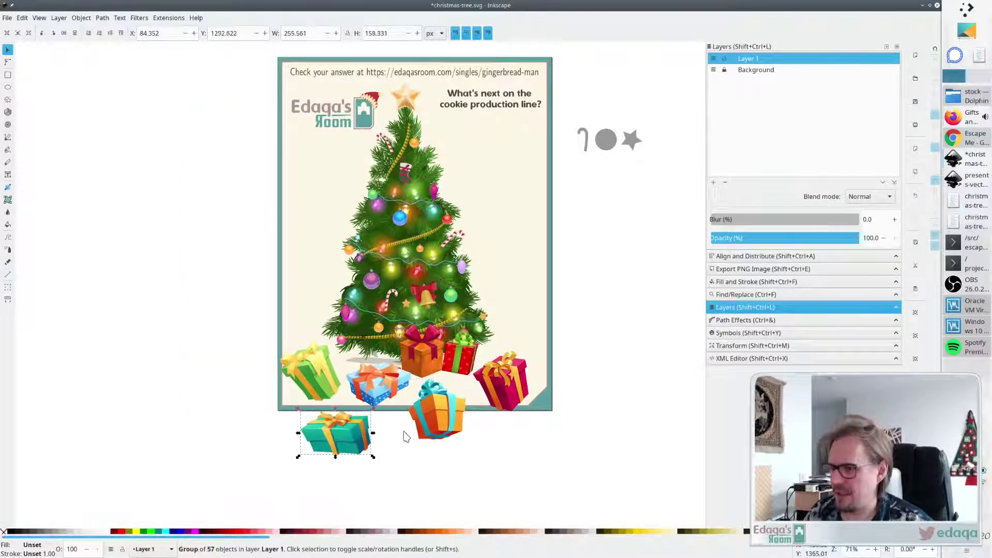
pyautogui.click(431, 448)
# Rotate the crimson gift upright and shrink it to about 146 by 154 px beside the tree's red gift.
pyautogui.moveTo(514, 399); pyautogui.dragTo(518, 359)
pyautogui.click(518, 359)
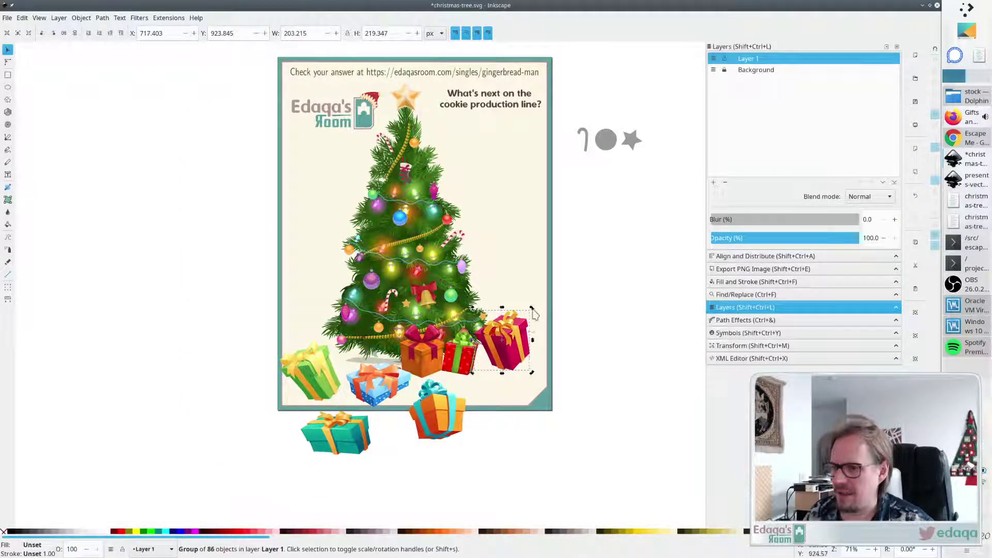
pyautogui.moveTo(537, 312); pyautogui.dragTo(543, 331)
pyautogui.click(504, 357)
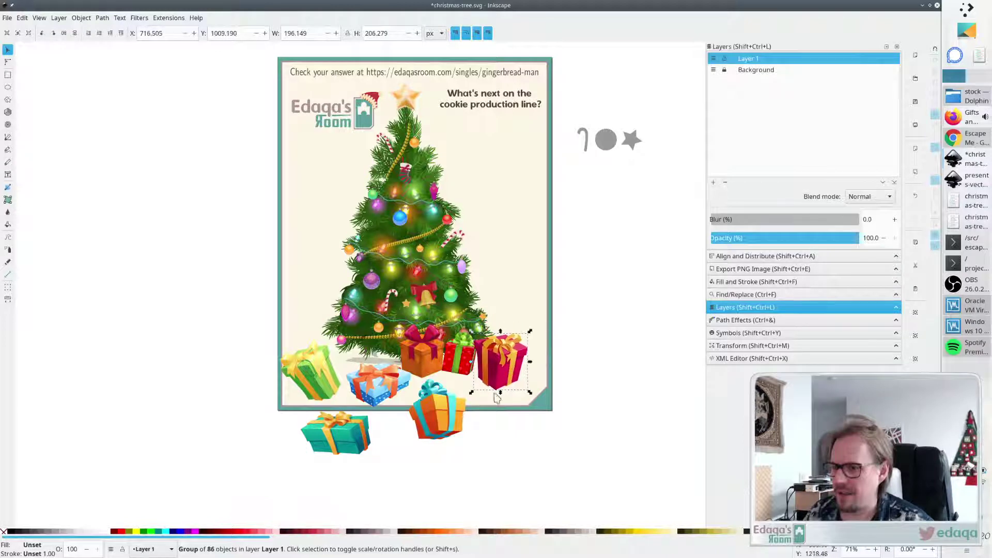
pyautogui.moveTo(476, 397); pyautogui.dragTo(493, 378)
pyautogui.click(622, 390)
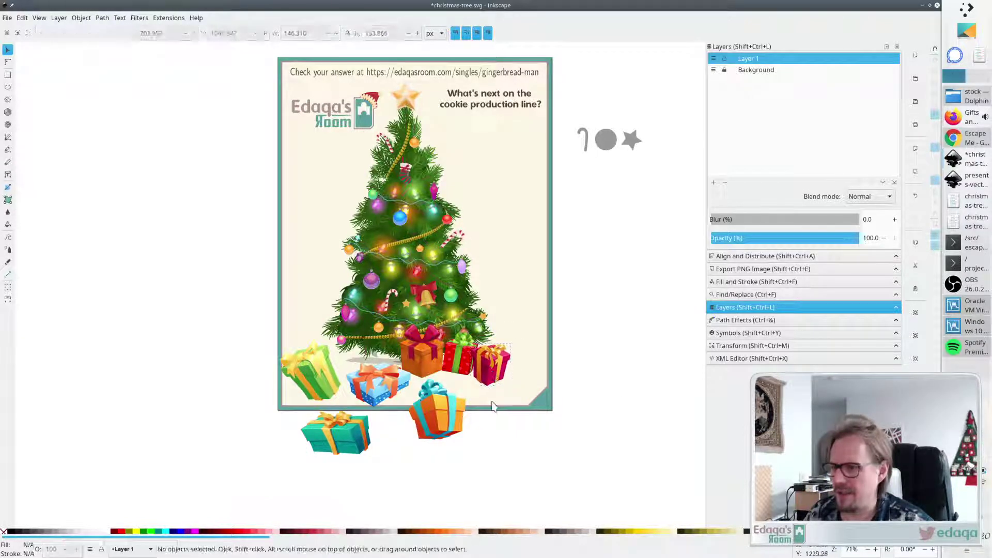
# Narrow the blue gift to about 176 px wide and keep it below the tree, close to the brown-orange gift.
pyautogui.moveTo(391, 397); pyautogui.dragTo(376, 385)
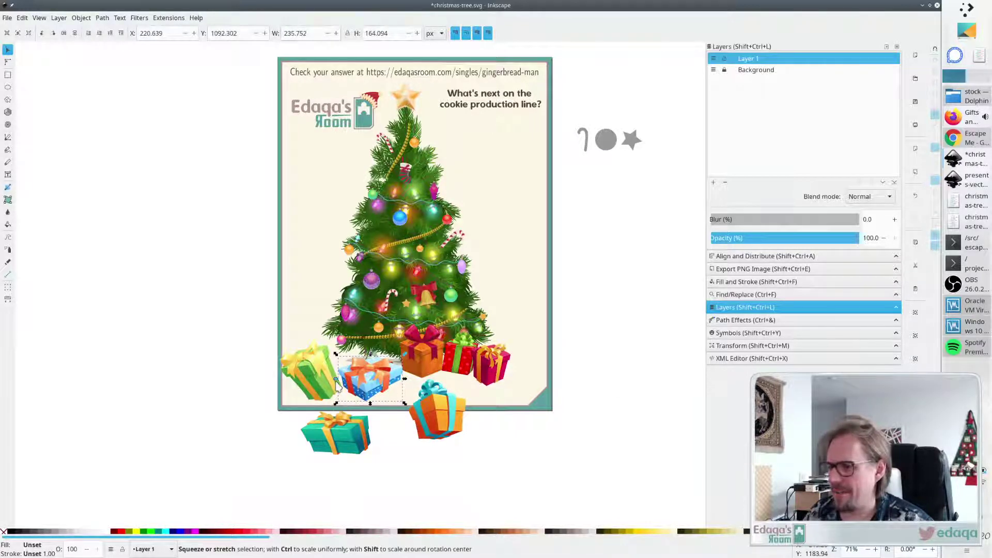
pyautogui.moveTo(336, 382); pyautogui.dragTo(399, 382)
pyautogui.click(387, 420)
# Try the turquoise-ribboned orange gift at about 180 by 188 px under the tree, stacked behind the blue gift.
pyautogui.moveTo(451, 422); pyautogui.dragTo(339, 380)
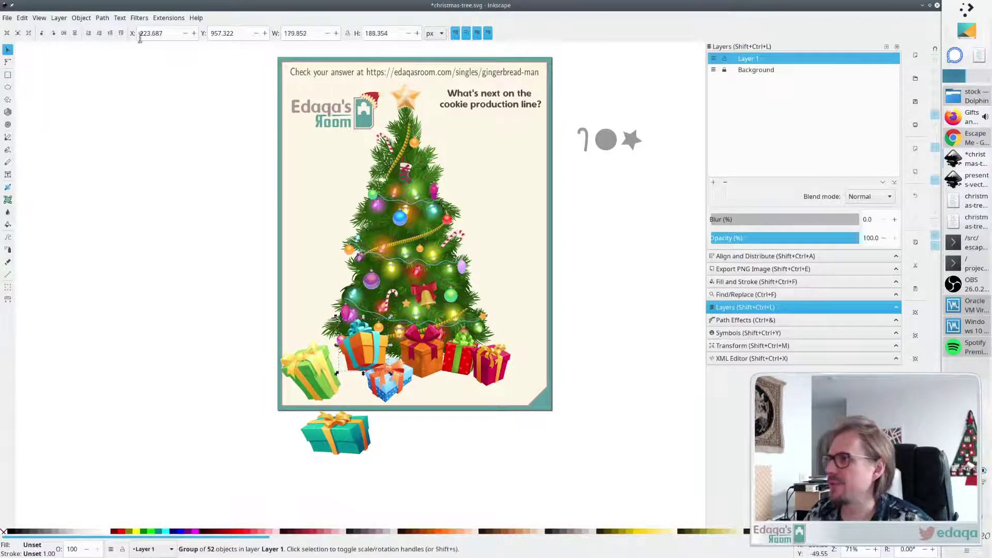
pyautogui.click(89, 33)
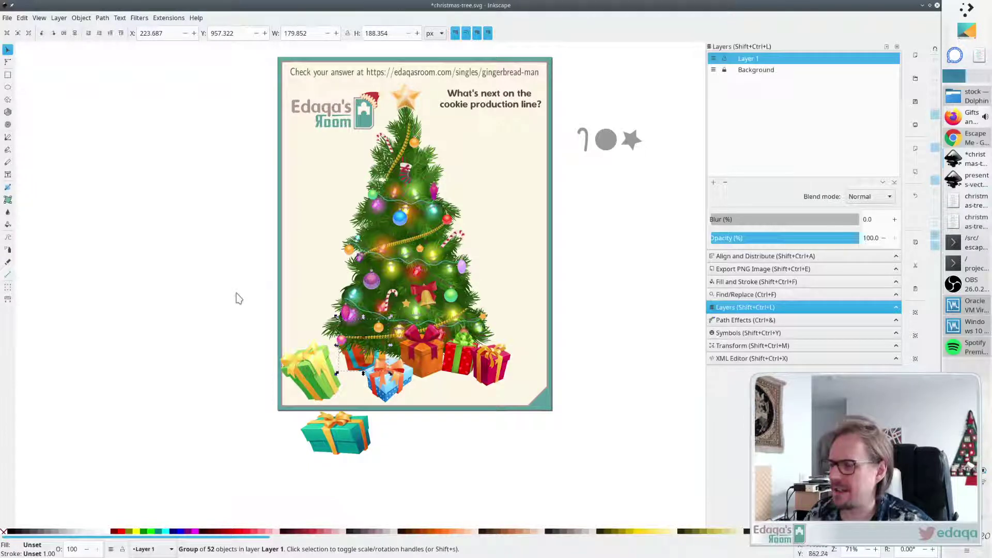
pyautogui.click(121, 33)
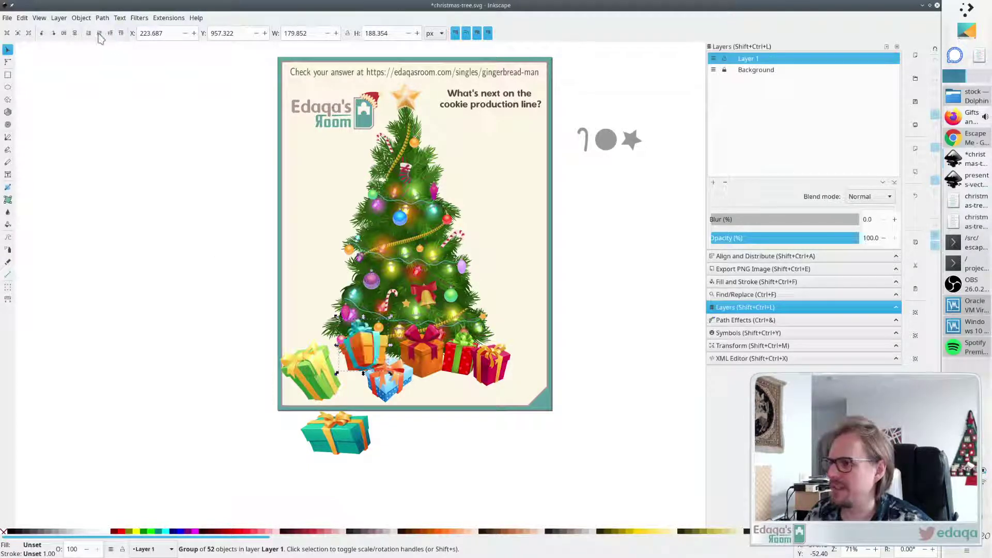
pyautogui.click(99, 33)
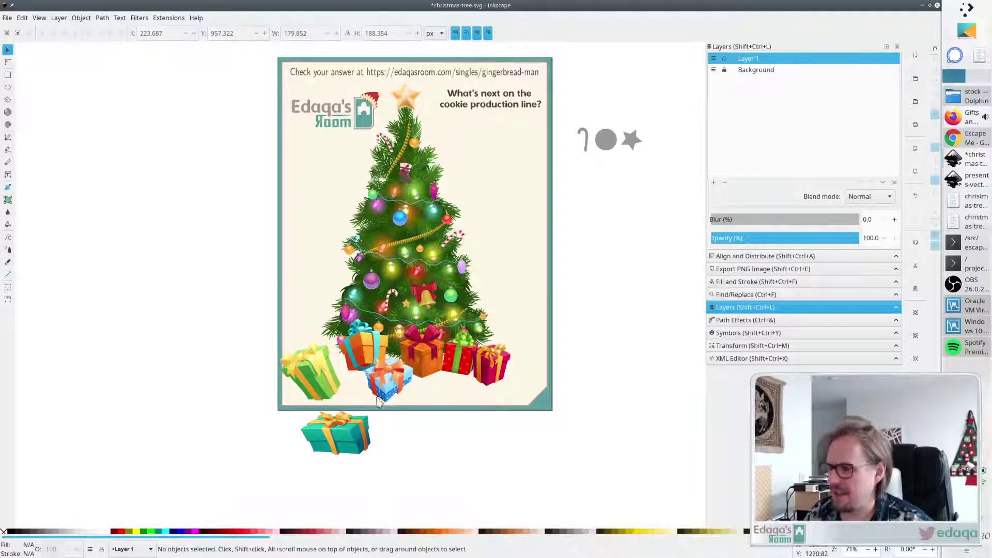
pyautogui.moveTo(365, 360); pyautogui.dragTo(370, 367)
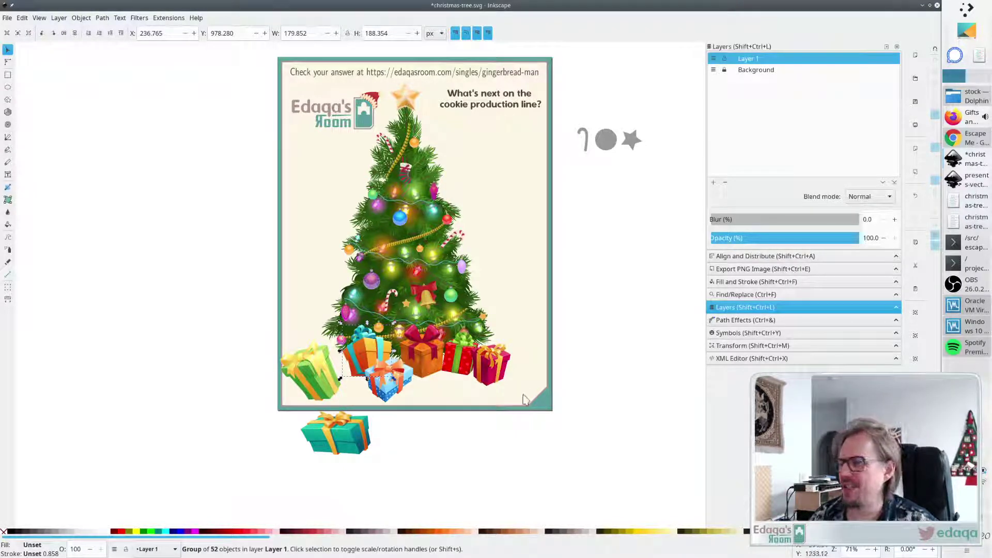
# Rotate the green gift upright and shrink it under the tree's left side, moving the turquoise-ribboned orange gift off the page.
pyautogui.click(313, 380)
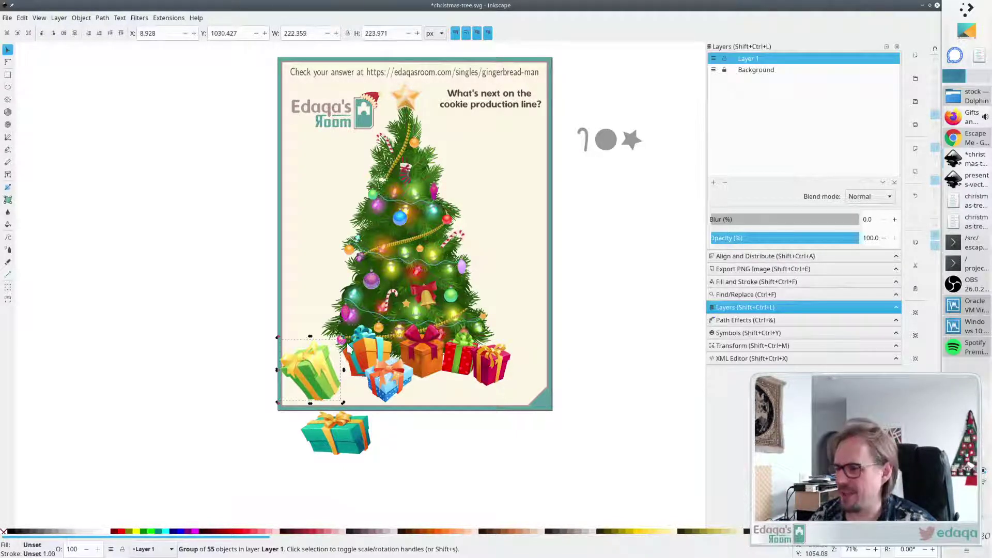
pyautogui.press(']')
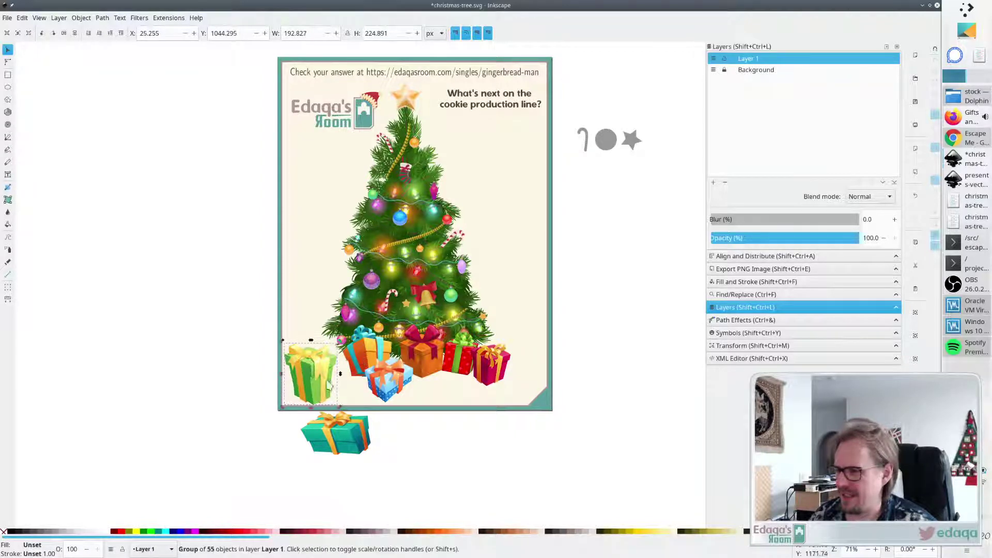
pyautogui.moveTo(284, 408); pyautogui.dragTo(263, 422)
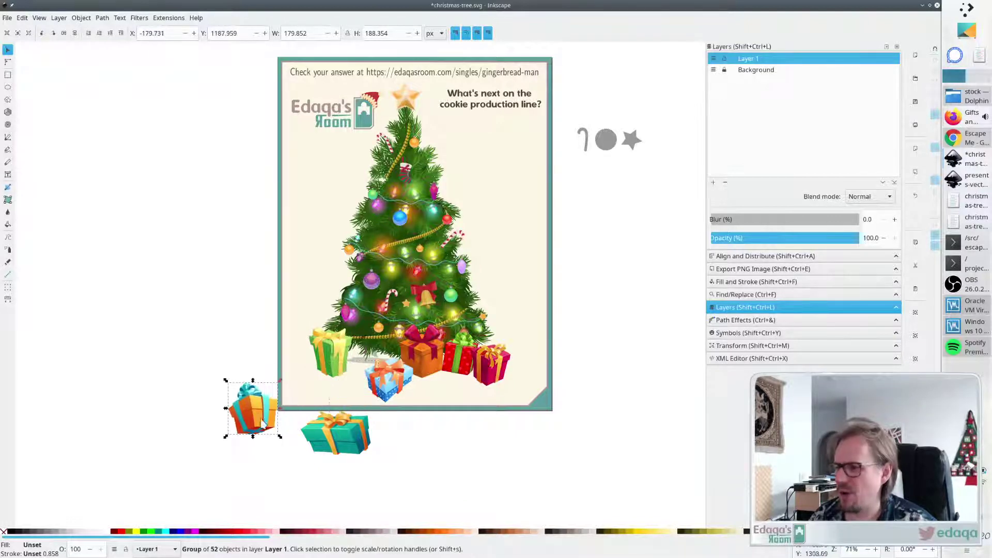
# Shrink the teal gift to about 166 by 131 px and place it between the green and blue gifts, behind the blue one.
pyautogui.moveTo(339, 438); pyautogui.dragTo(353, 379)
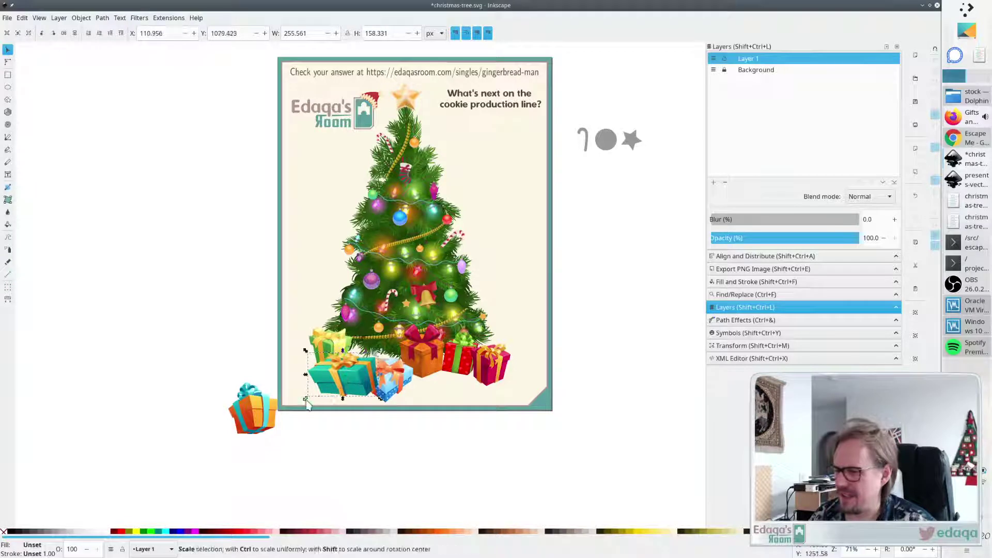
pyautogui.moveTo(308, 403); pyautogui.dragTo(440, 401)
pyautogui.press('Escape')
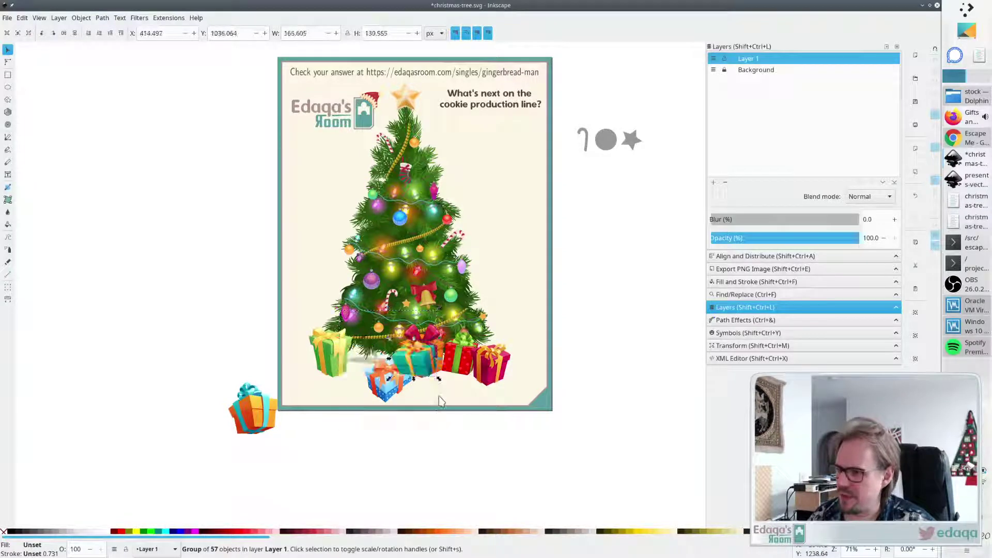
pyautogui.moveTo(421, 359); pyautogui.dragTo(366, 360)
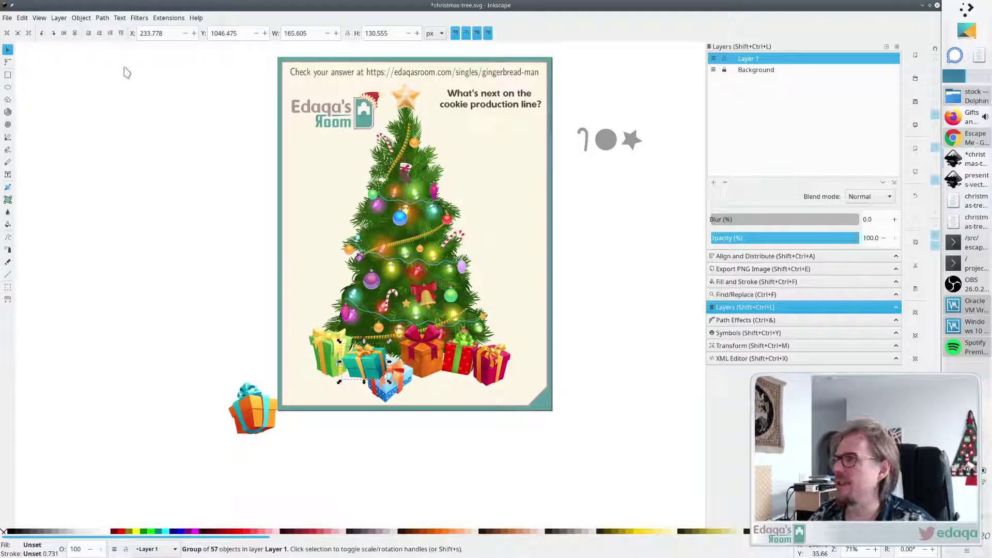
pyautogui.click(391, 395)
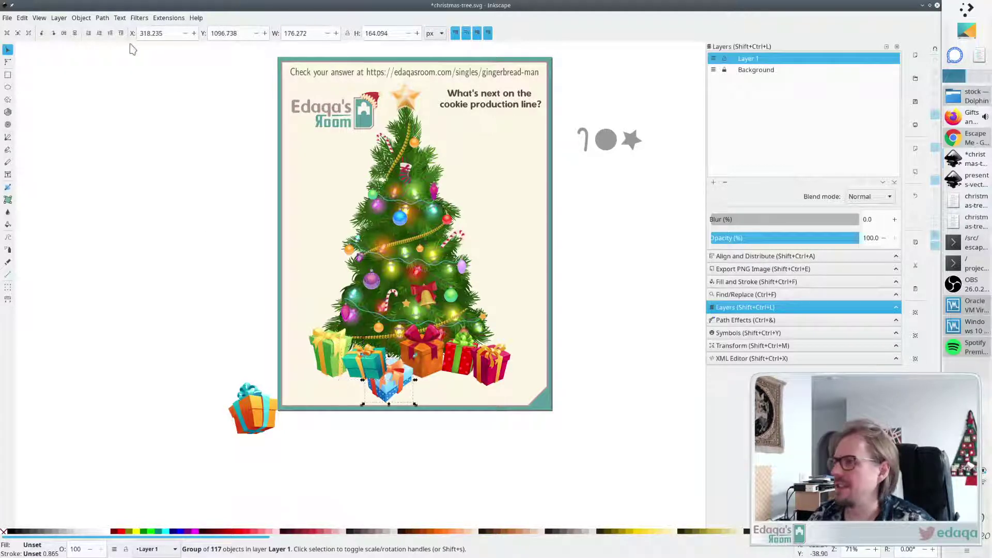
pyautogui.click(415, 458)
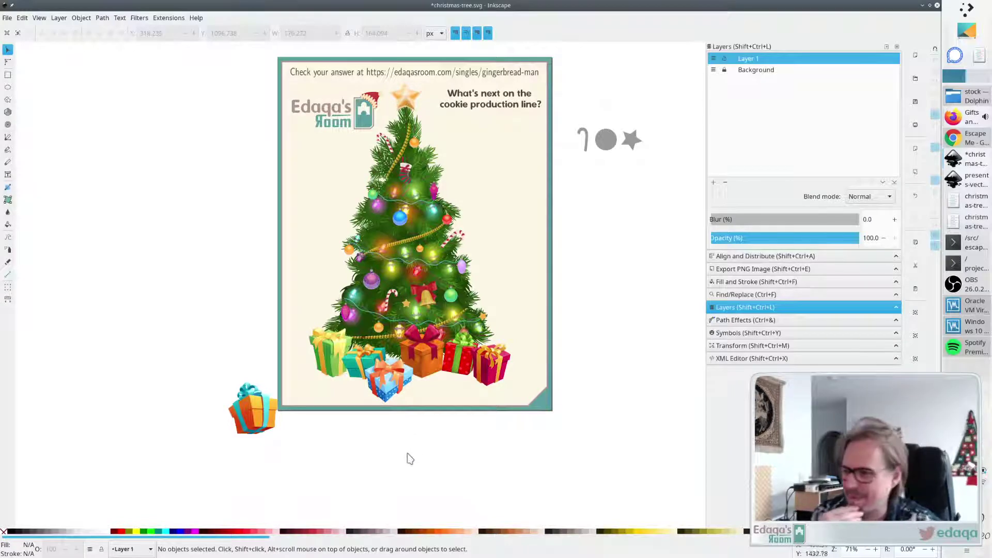
# Delete the orange gift with turquoise ribbon that sits outside the page.
pyautogui.moveTo(266, 417); pyautogui.dragTo(413, 452)
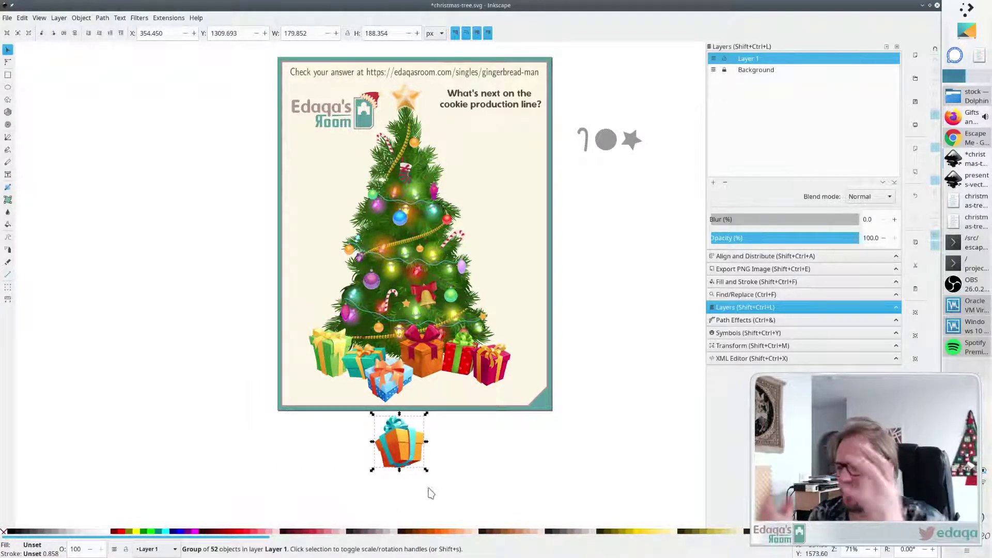
pyautogui.press('Delete')
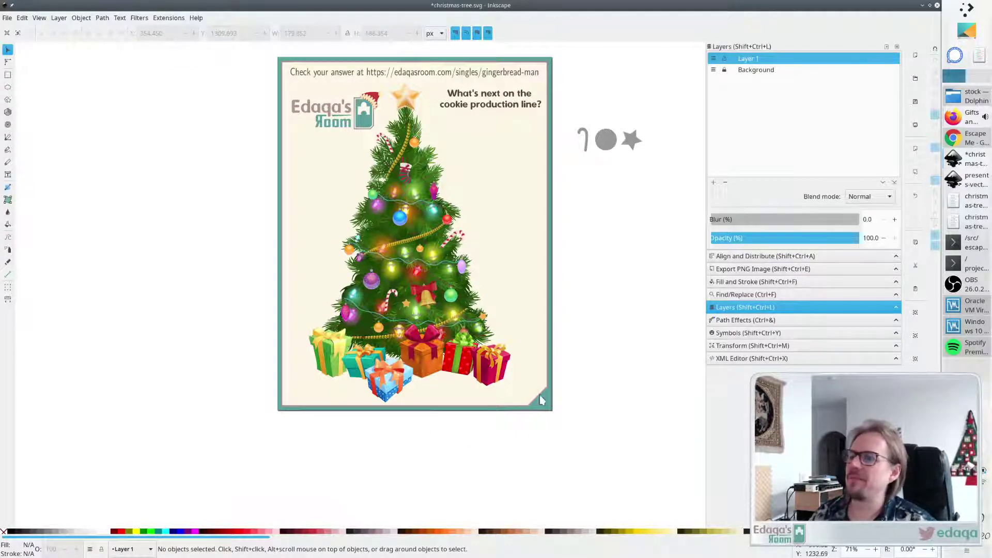
# Send the crimson gift to the back of the stacking order and reposition it slightly lower beside the tree's red gift.
pyautogui.moveTo(497, 378); pyautogui.dragTo(494, 385)
pyautogui.moveTo(492, 387); pyautogui.dragTo(478, 367)
pyautogui.click(87, 36)
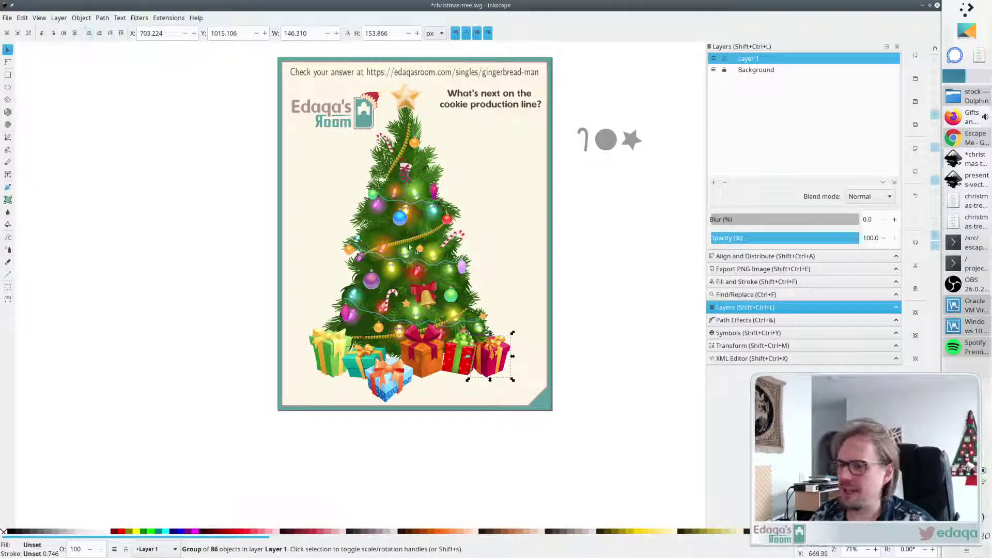
pyautogui.moveTo(490, 368); pyautogui.dragTo(490, 362)
pyautogui.click(625, 366)
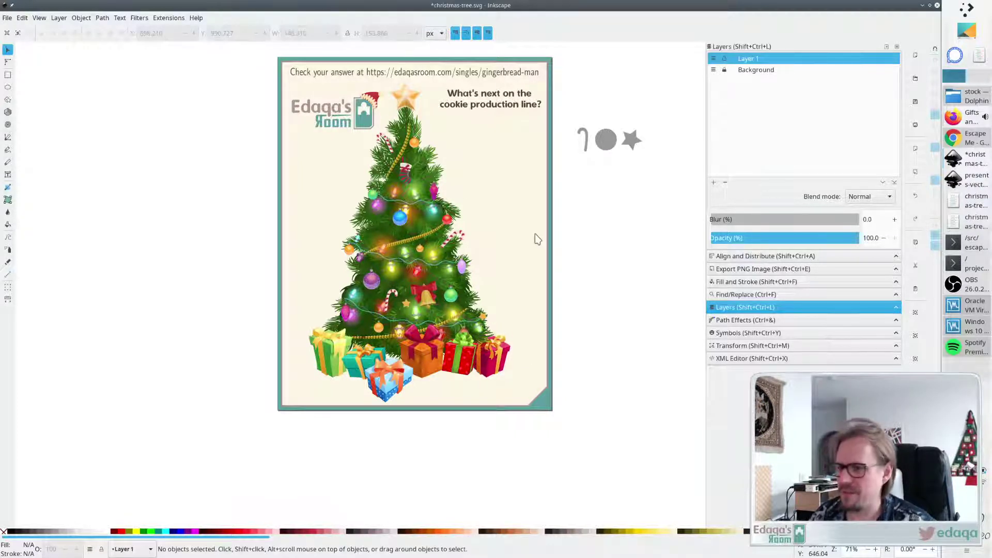
pyautogui.moveTo(490, 364); pyautogui.dragTo(488, 381)
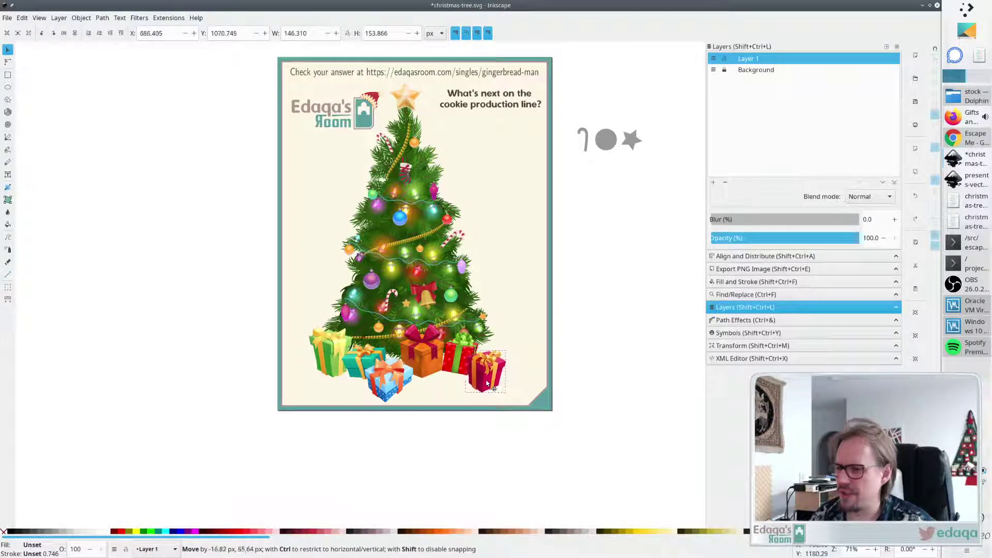
# Nudge the crimson gift slightly up and to the right, away from the tree's red gift.
pyautogui.click(590, 360)
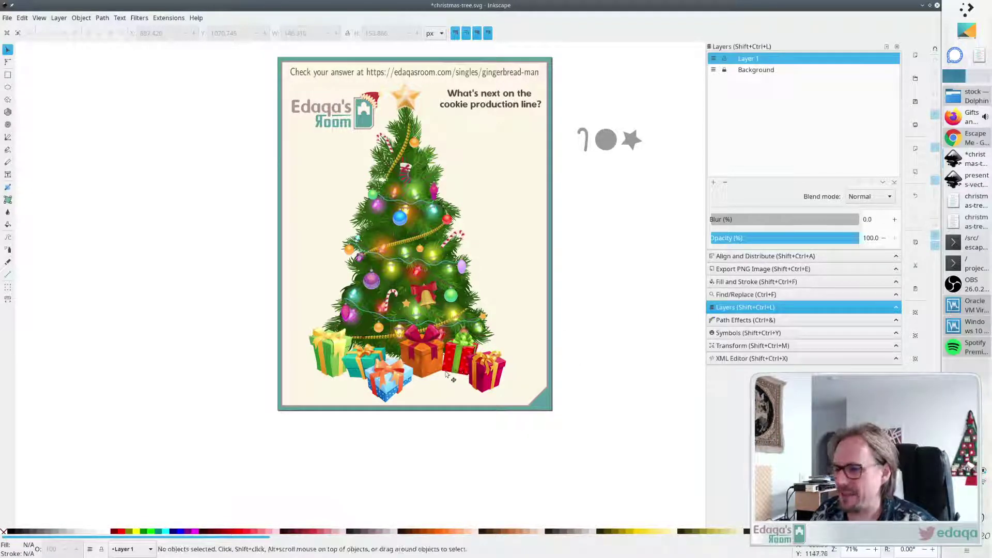
pyautogui.scroll(2, 446, 374)
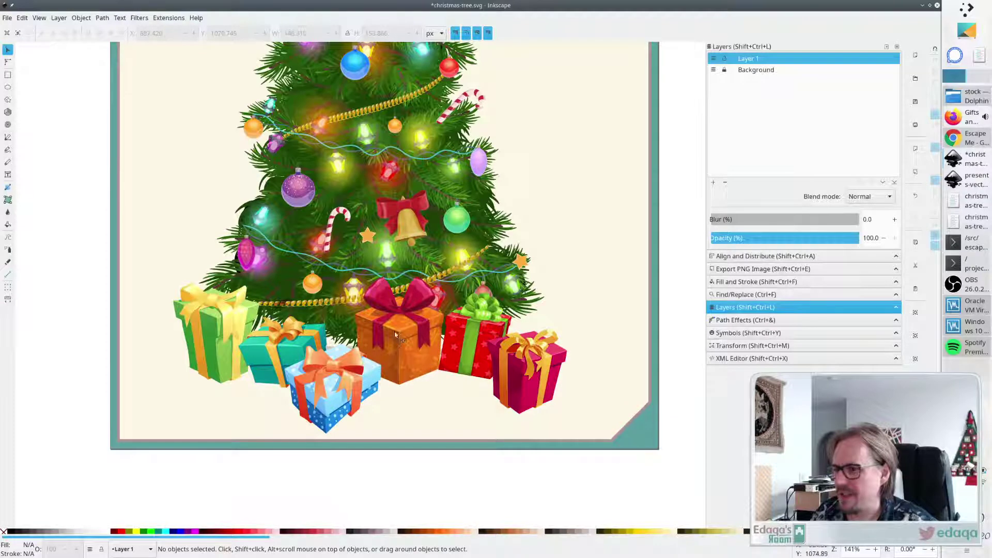
pyautogui.moveTo(520, 367)
pyautogui.mouseDown()
pyautogui.moveTo(537, 330)
pyautogui.moveTo(524, 360)
pyautogui.mouseUp()
# Try spreading the blue, teal and green gifts by nudging the blue one upward and the other two outward to the left.
pyautogui.moveTo(345, 389); pyautogui.dragTo(338, 383)
pyautogui.moveTo(252, 343)
pyautogui.mouseDown()
pyautogui.moveTo(173, 323)
pyautogui.moveTo(238, 350)
pyautogui.mouseUp()
pyautogui.moveTo(311, 378); pyautogui.dragTo(315, 373)
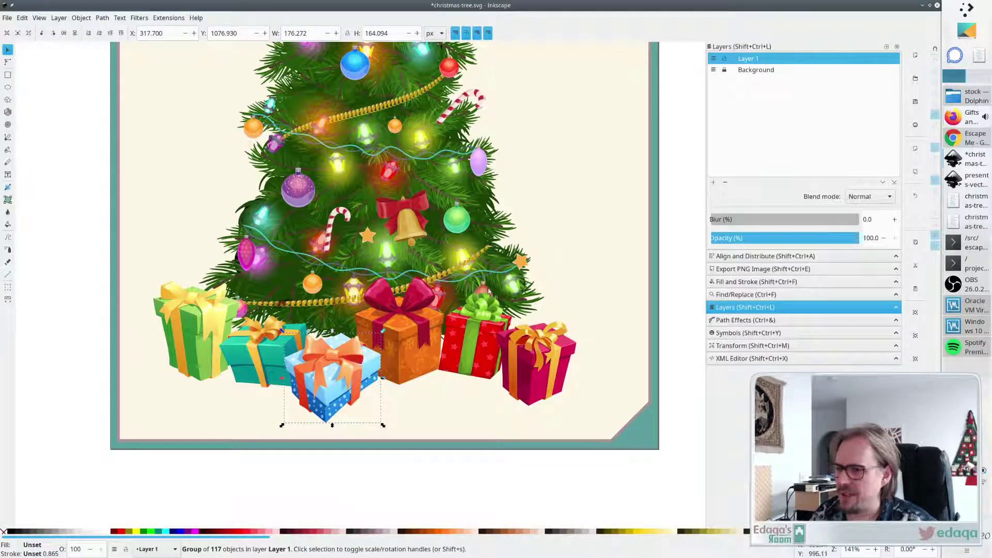
pyautogui.click(432, 486)
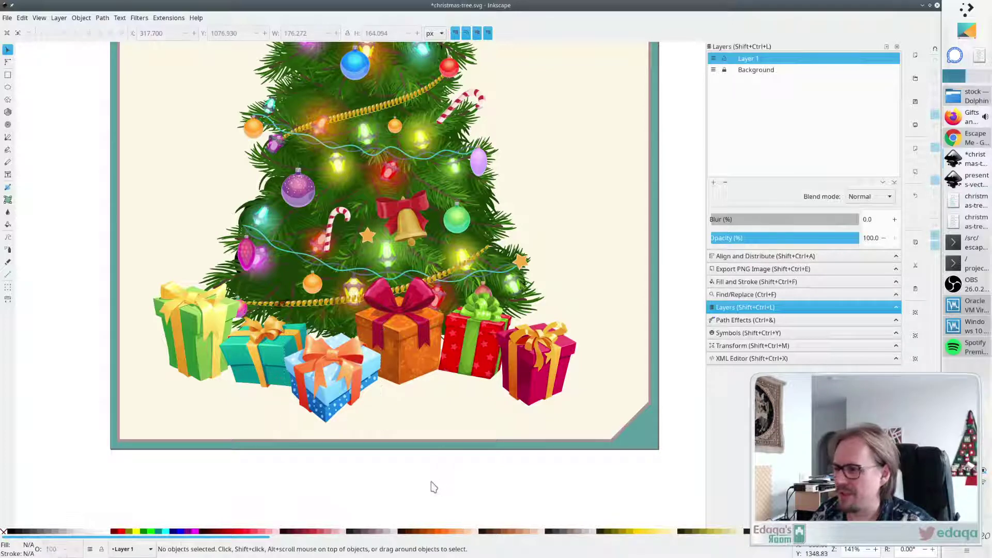
pyautogui.press('ctrl')
pyautogui.scroll(-2, 369, 422)
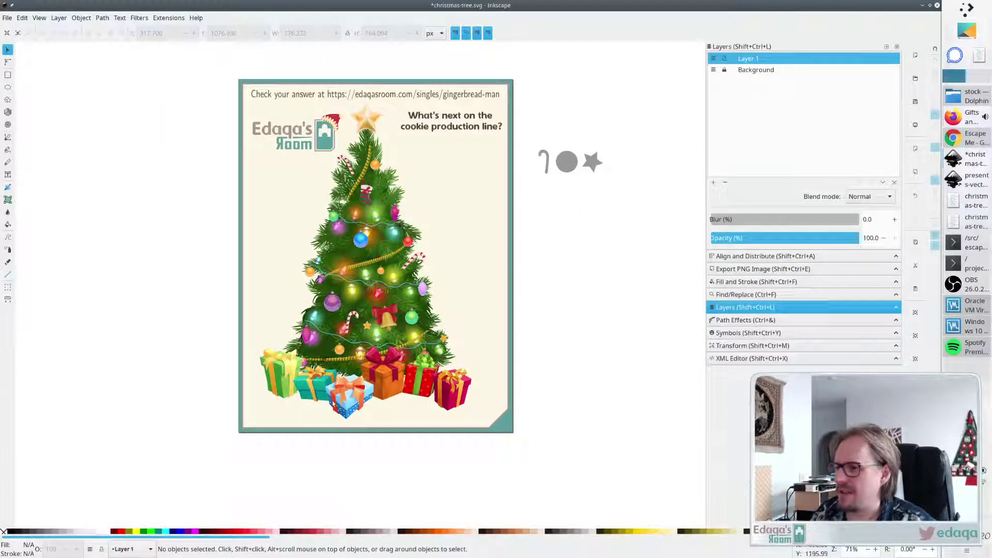
pyautogui.click(277, 377)
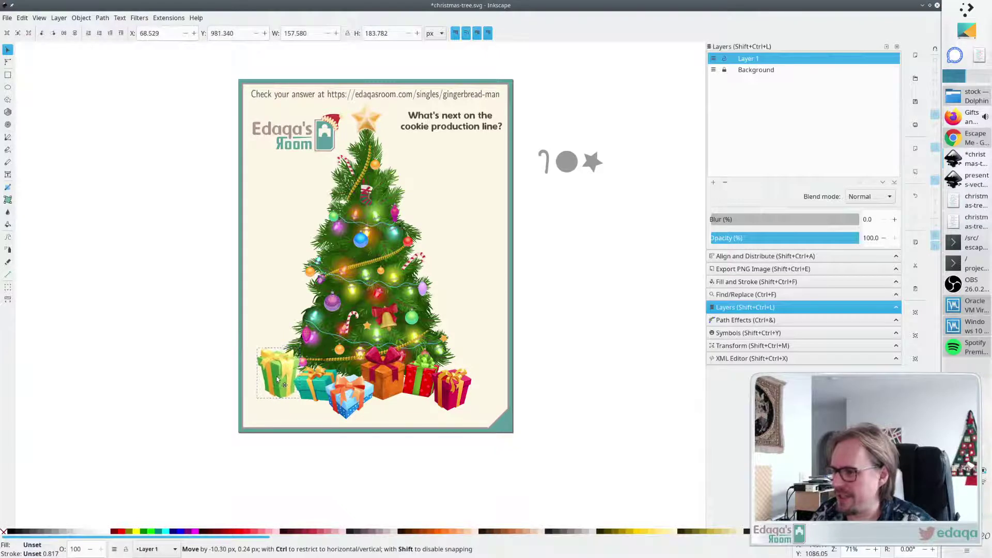
pyautogui.click(409, 469)
pyautogui.moveTo(302, 386); pyautogui.dragTo(296, 383)
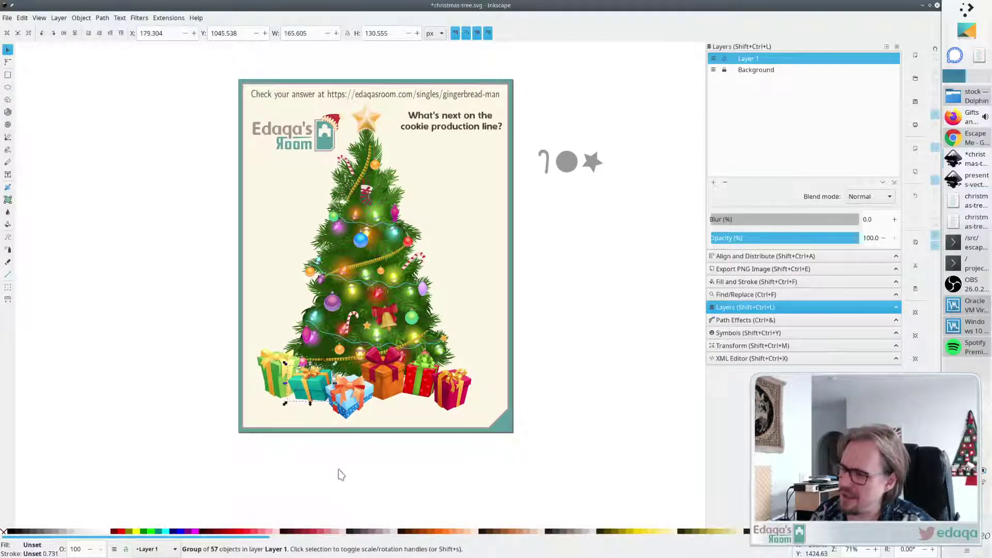
pyautogui.click(333, 481)
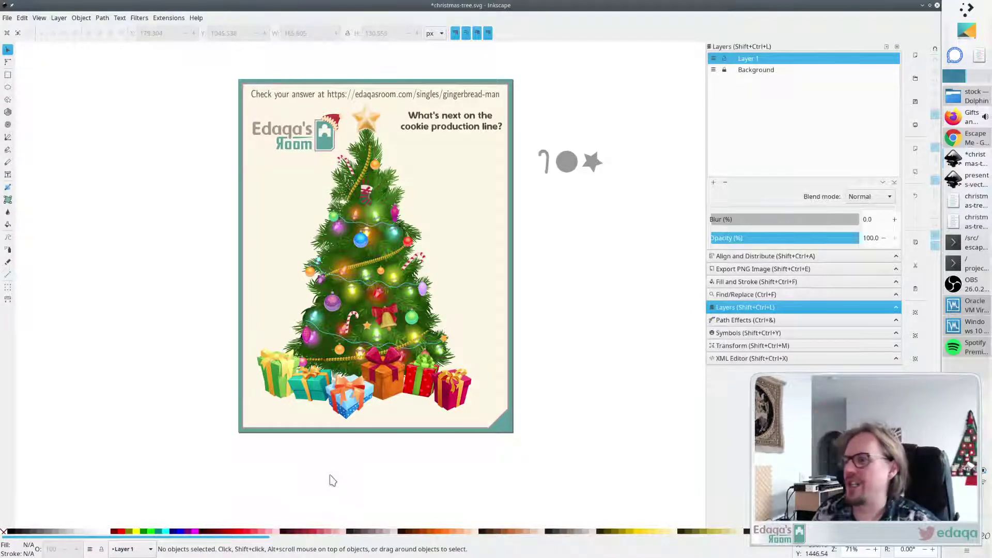
# Undo the last five moves of the blue, teal and green gifts.
pyautogui.hotkey('ctrl', 'z')
pyautogui.hotkey('ctrl', 'z')
pyautogui.hotkey('ctrl', 'z')
pyautogui.hotkey('ctrl', 'z')
pyautogui.hotkey('ctrl', 'z')
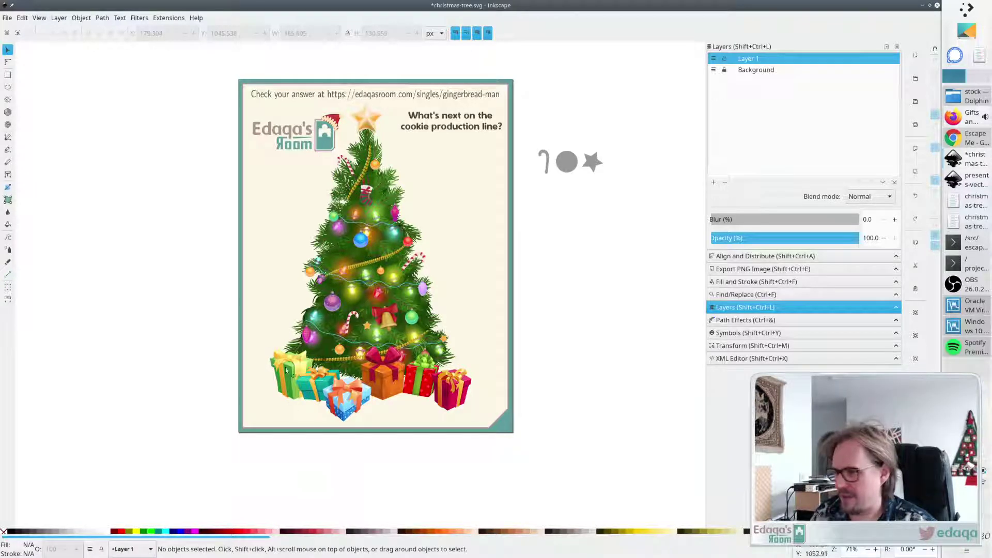
# Move the green gift slightly up and left to about X 98, Y 977 px, and save the document.
pyautogui.moveTo(285, 369); pyautogui.dragTo(278, 364)
pyautogui.click(295, 453)
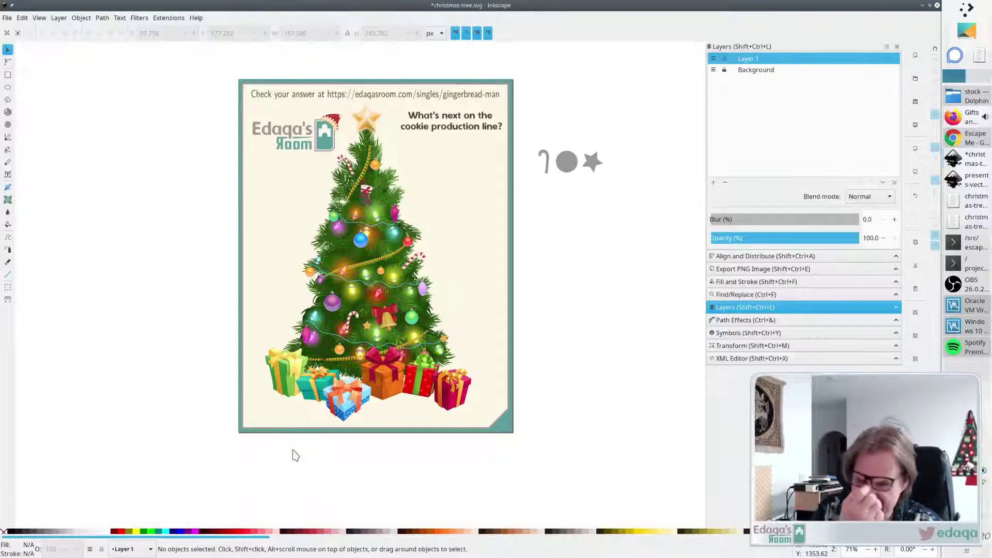
pyautogui.hotkey('ctrl', 's')
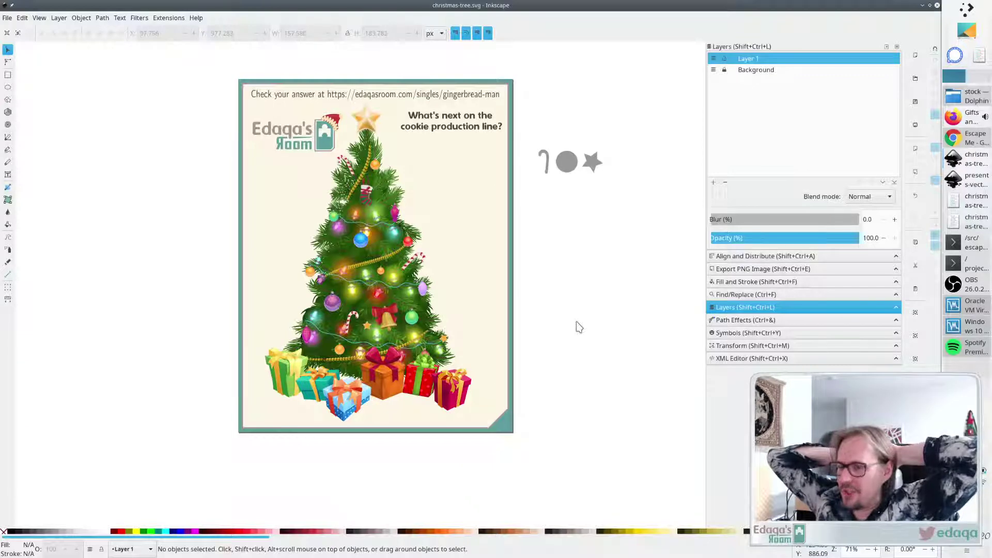
# Draw a grey square about 73 px wide to the right of the grey star beside the page, and save the document.
pyautogui.click(8, 76)
pyautogui.moveTo(615, 156)
pyautogui.mouseDown()
pyautogui.moveTo(637, 175)
pyautogui.moveTo(632, 157)
pyautogui.moveTo(615, 160)
pyautogui.mouseUp()
pyautogui.press('Escape')
pyautogui.press('s')
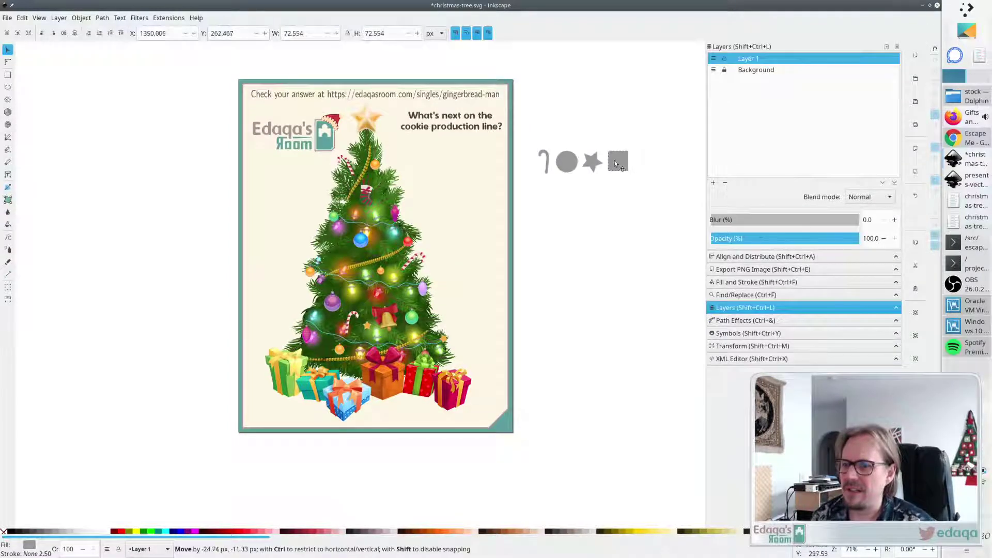
pyautogui.click(546, 158)
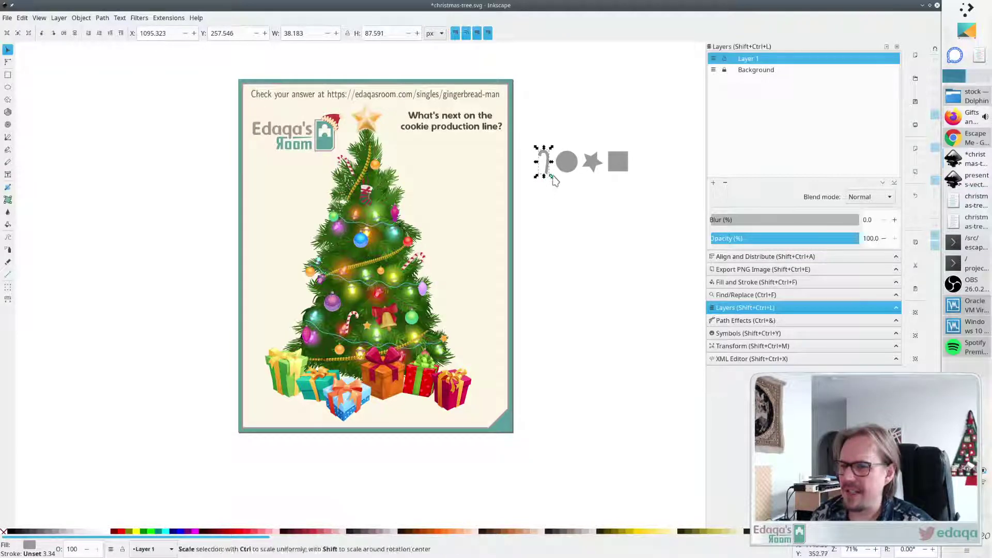
pyautogui.scroll(3, 551, 187)
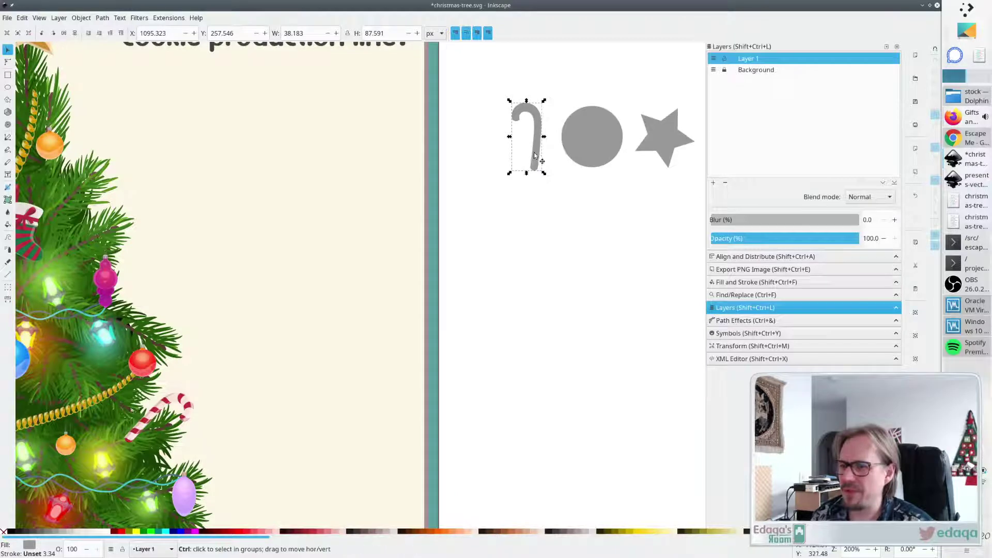
pyautogui.scroll(-3, 537, 157)
pyautogui.hotkey('ctrl', 's')
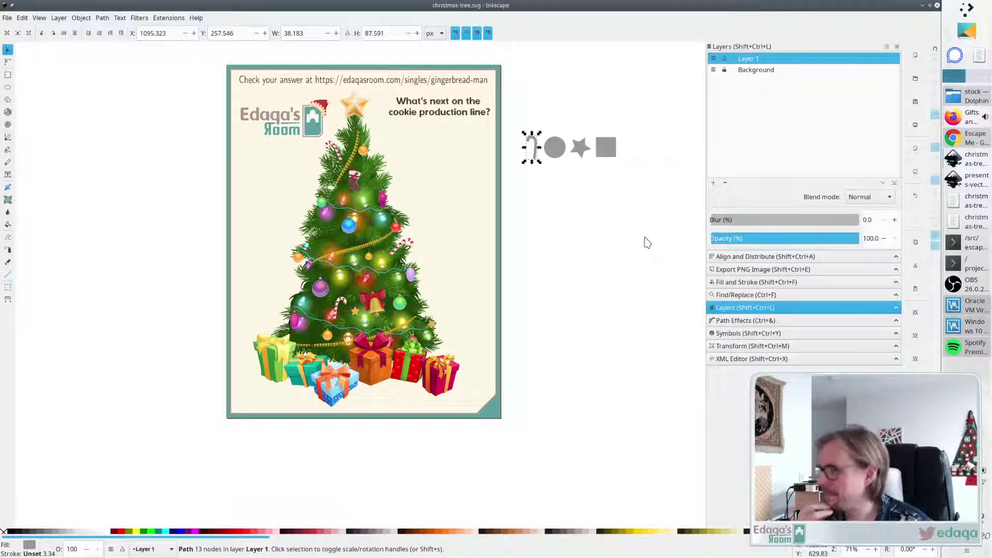
# Make the grey candy cane's stem vertical by shifting its lower-end nodes beneath the hook and deleting the two mid-stem nodes.
pyautogui.scroll(4, 537, 142)
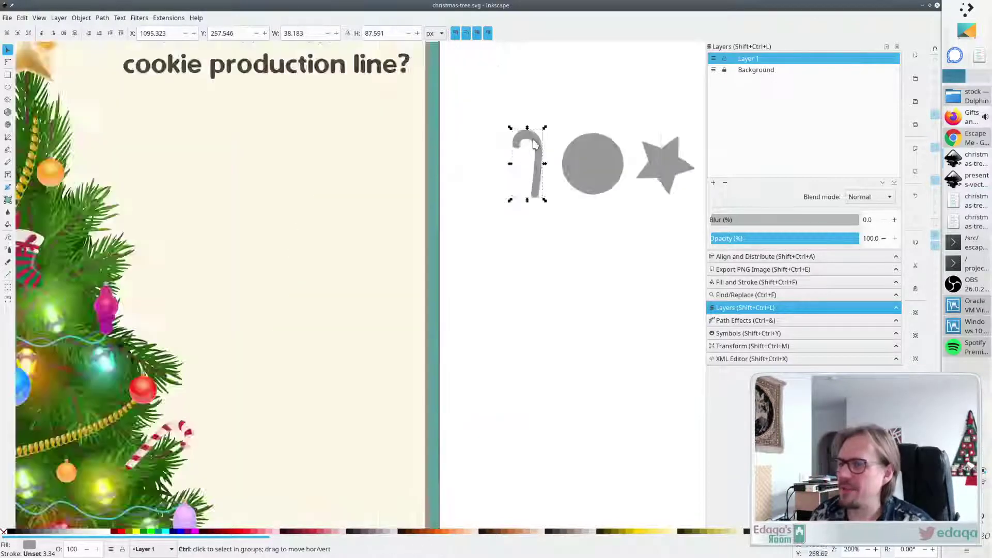
pyautogui.click(8, 62)
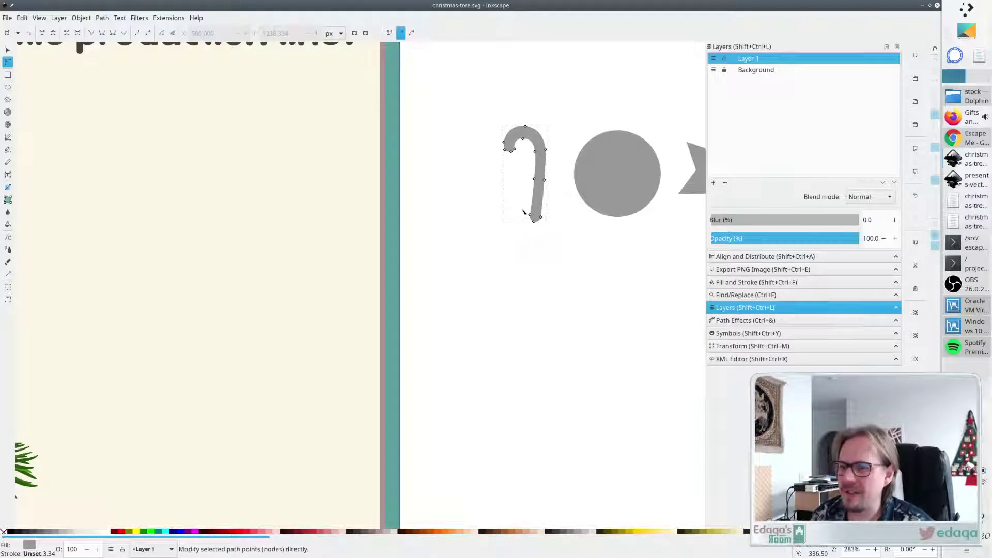
pyautogui.moveTo(522, 209); pyautogui.dragTo(521, 168)
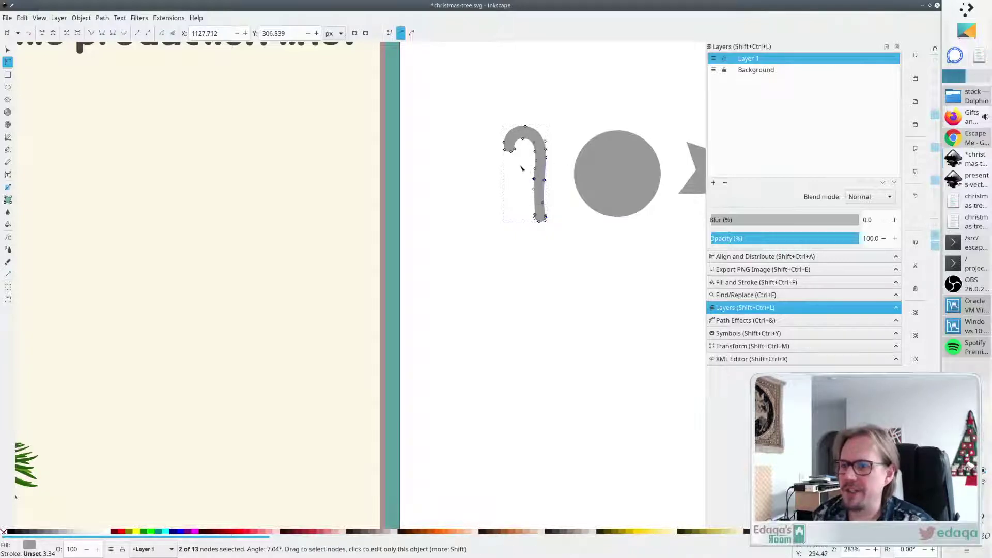
pyautogui.click(505, 199)
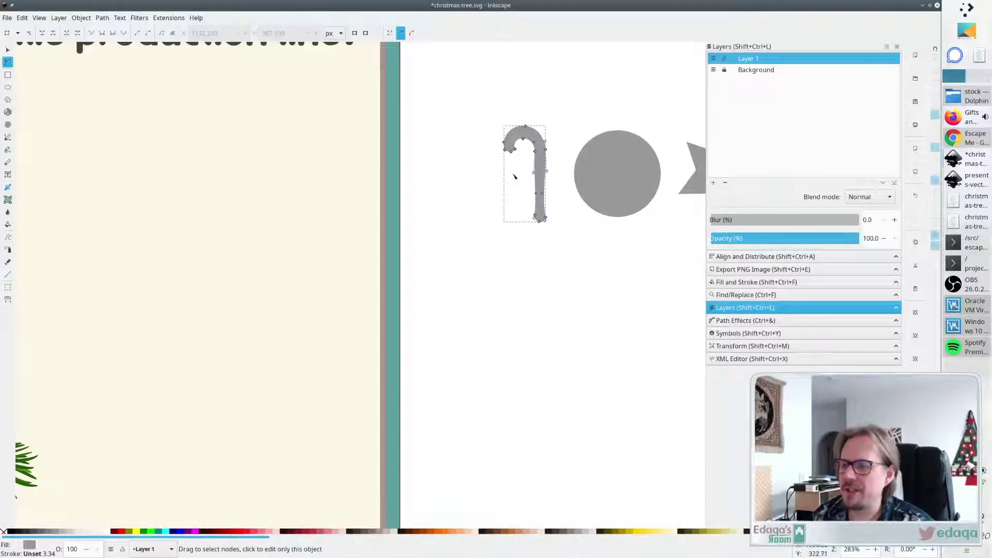
# Lengthen the grey candy cane's hook by moving the four nodes at its tip downward.
pyautogui.moveTo(513, 151); pyautogui.dragTo(508, 176)
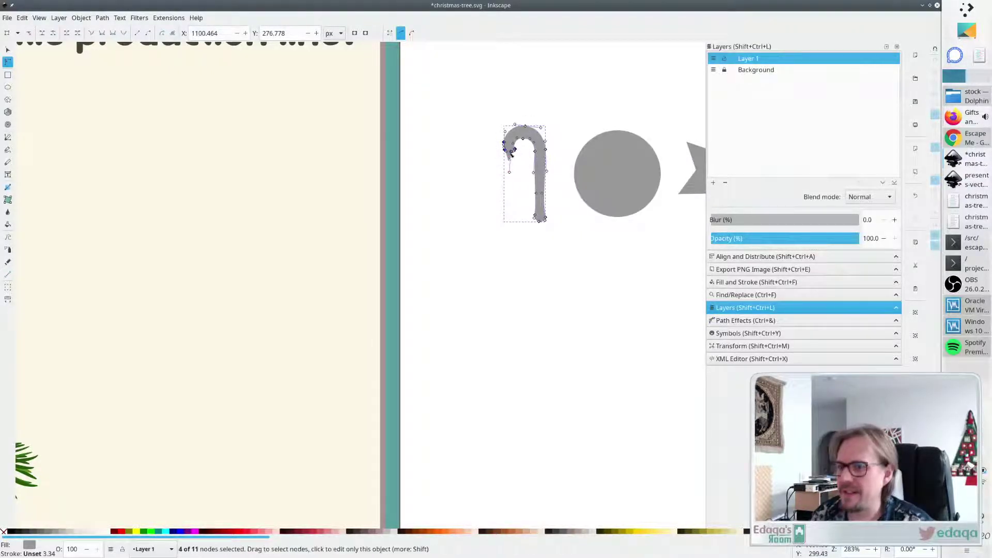
pyautogui.scroll(3, 522, 151)
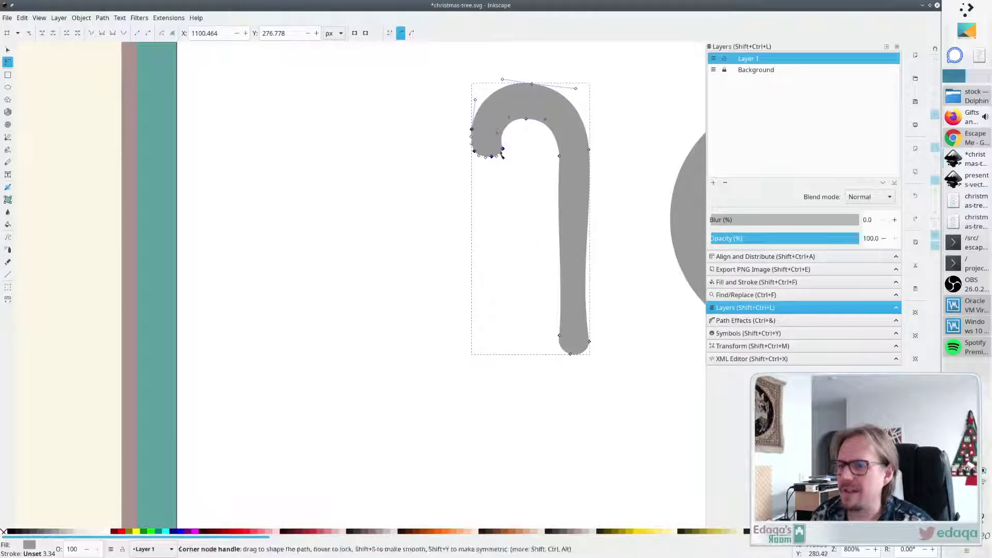
pyautogui.moveTo(492, 156); pyautogui.dragTo(494, 175)
# Round the hook's outer curve with its node handles and shift the hook's inner top node slightly right.
pyautogui.moveTo(475, 118); pyautogui.dragTo(469, 106)
pyautogui.moveTo(575, 88); pyautogui.dragTo(577, 82)
pyautogui.click(495, 83)
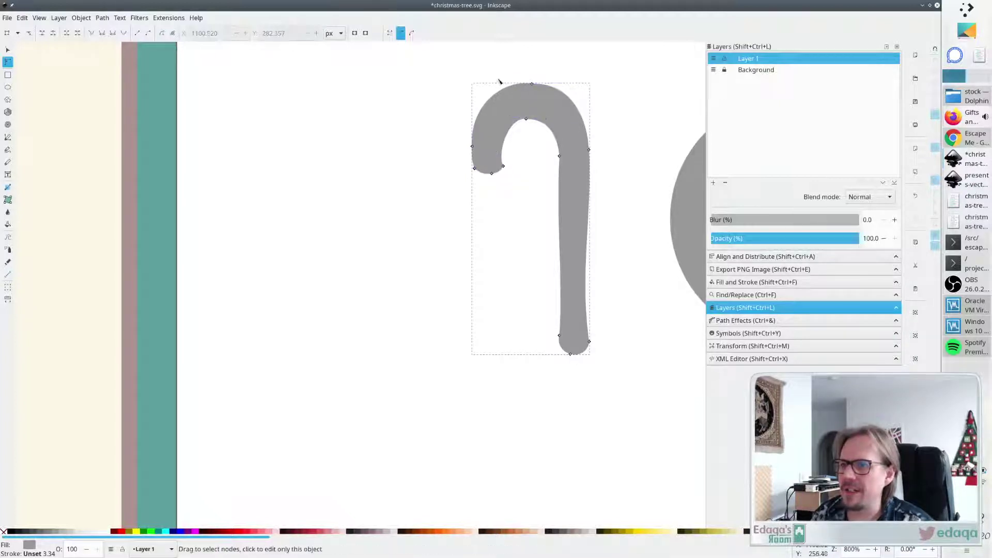
pyautogui.click(533, 84)
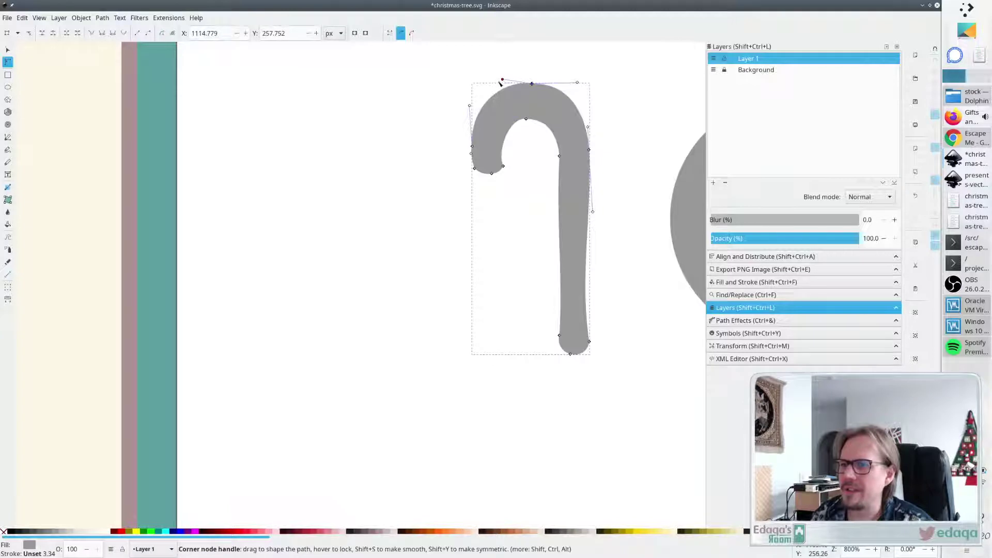
pyautogui.moveTo(502, 80); pyautogui.dragTo(493, 83)
pyautogui.moveTo(525, 120); pyautogui.dragTo(531, 120)
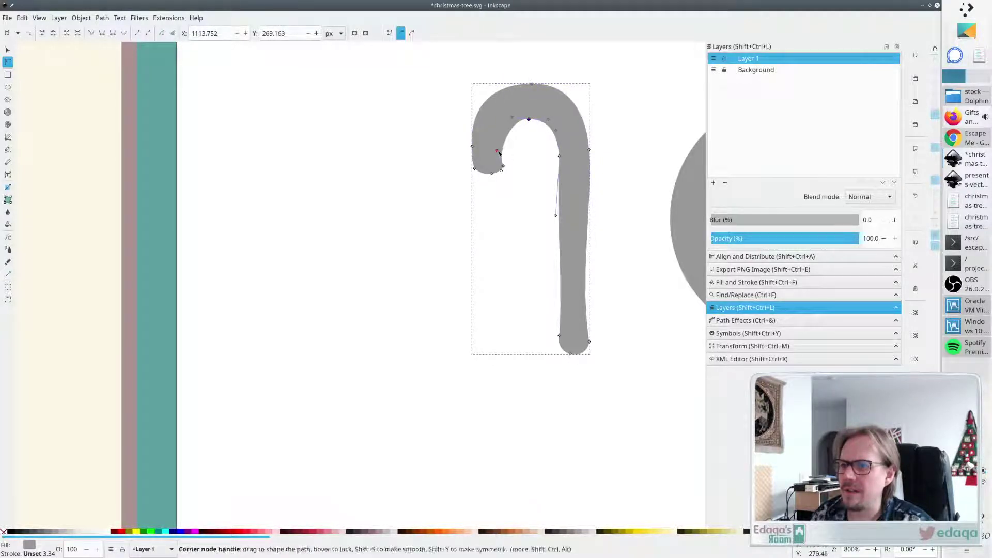
# Delete the middle node at the hook's tip and adjust the tip's inner node to round the end.
pyautogui.click(503, 166)
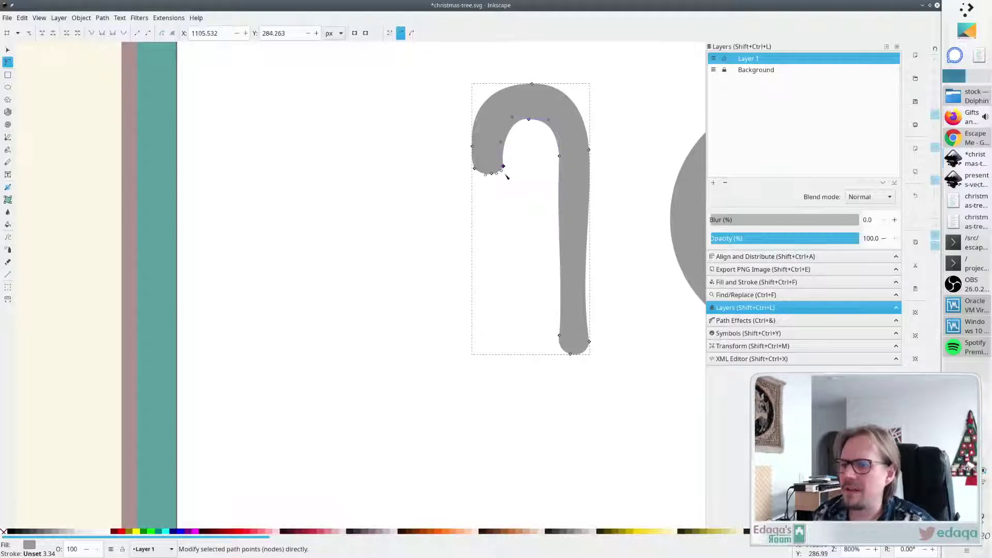
pyautogui.click(500, 181)
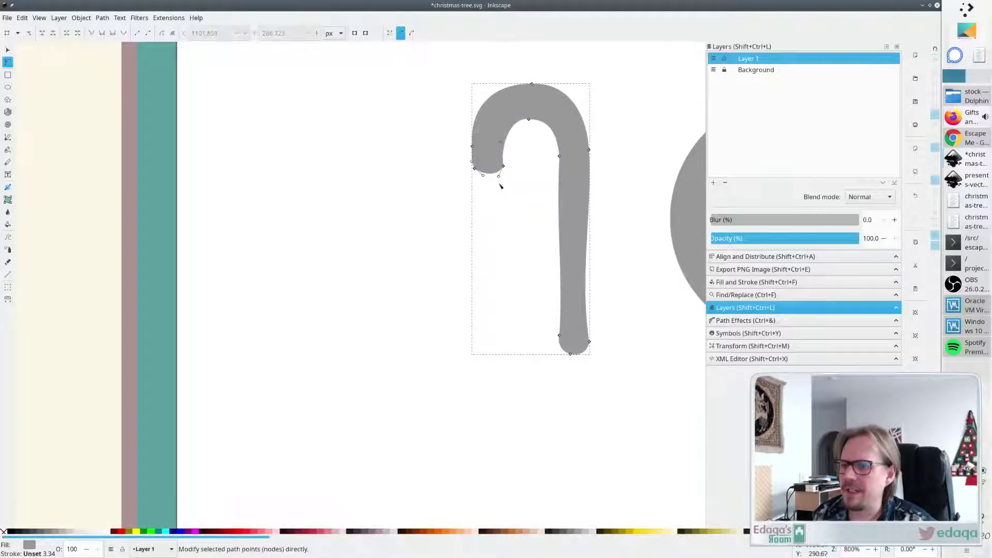
pyautogui.moveTo(504, 165); pyautogui.dragTo(503, 170)
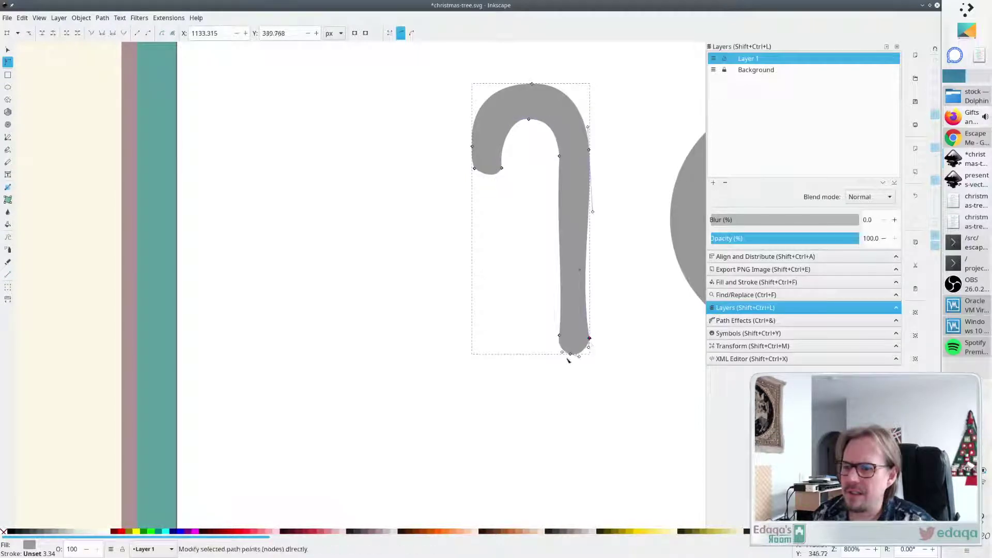
# Delete the middle node at the stem's bottom end and adjust the neighbouring handles to round the end and straighten the lower sides.
pyautogui.click(569, 354)
pyautogui.press('Delete')
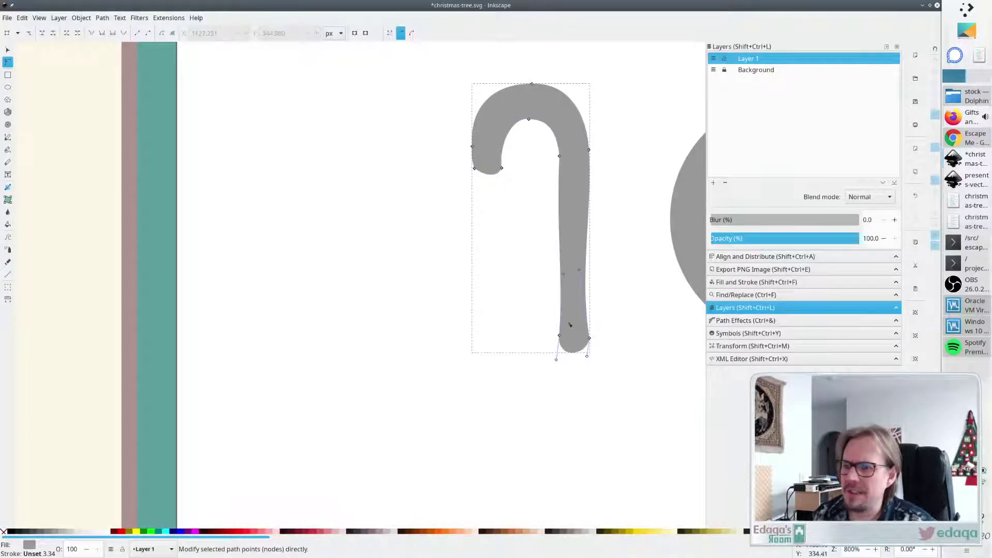
pyautogui.moveTo(556, 362); pyautogui.dragTo(561, 364)
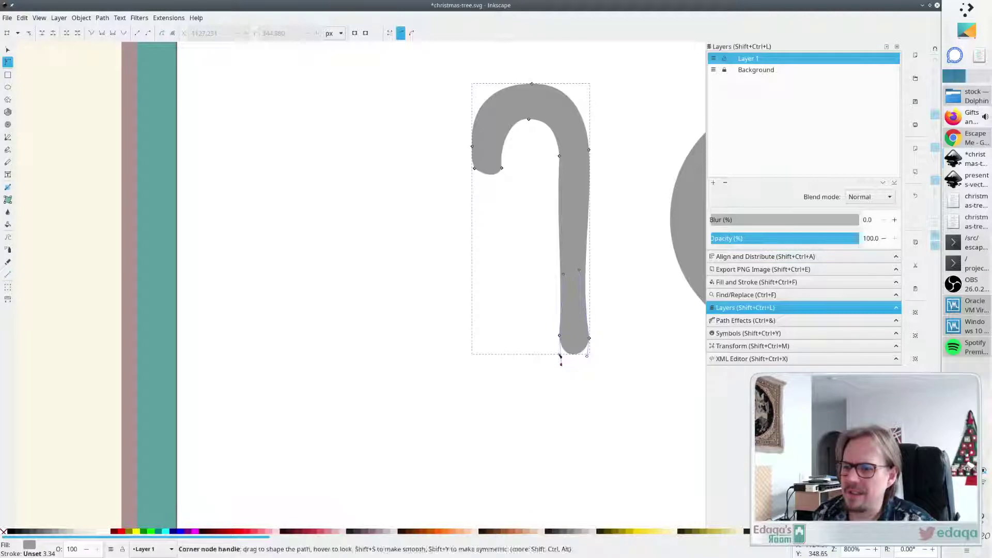
pyautogui.moveTo(564, 276); pyautogui.dragTo(586, 270)
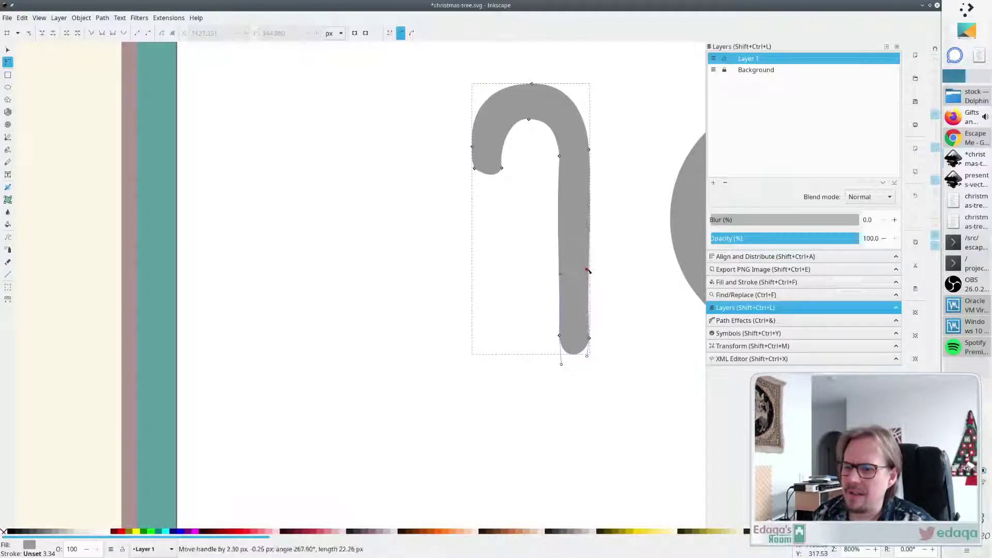
# Straighten the stem's inner edge with the upper node's handle, and refine the handles and inner node at the rounded bottom end.
pyautogui.click(559, 157)
pyautogui.moveTo(558, 216); pyautogui.dragTo(562, 218)
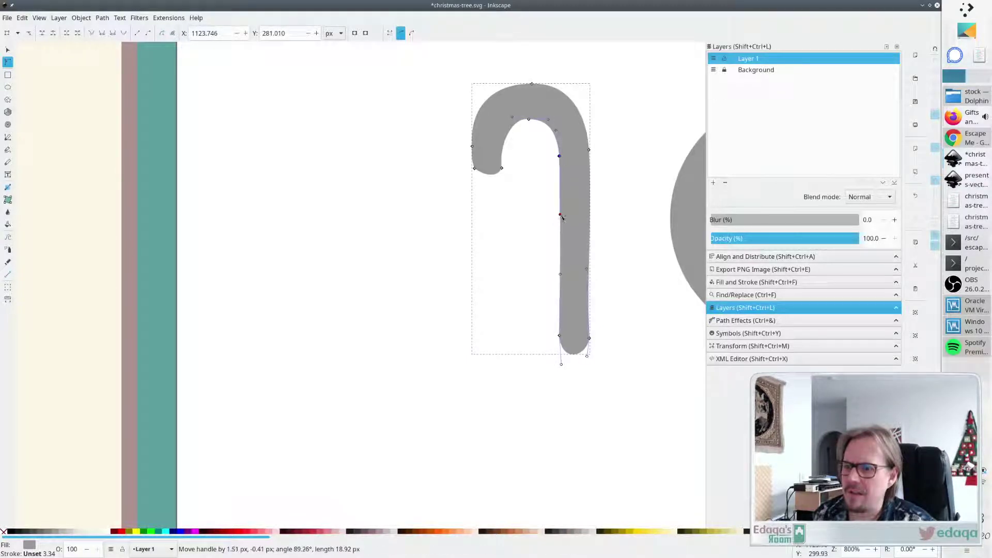
pyautogui.moveTo(588, 271); pyautogui.dragTo(589, 278)
pyautogui.moveTo(588, 355); pyautogui.dragTo(561, 339)
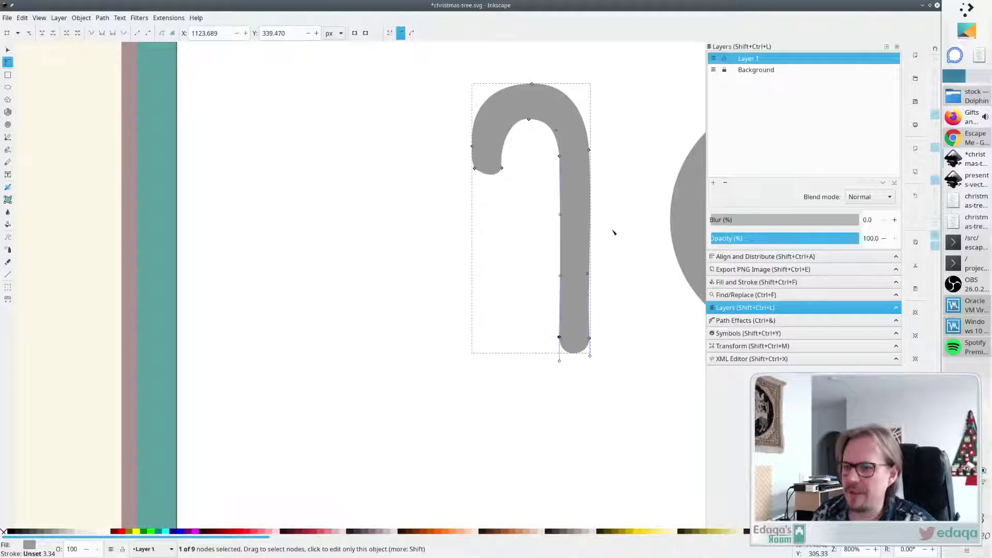
# Straighten the stem's outer edge by aligning the handles of its upper and lower nodes vertically.
pyautogui.click(597, 227)
pyautogui.click(589, 150)
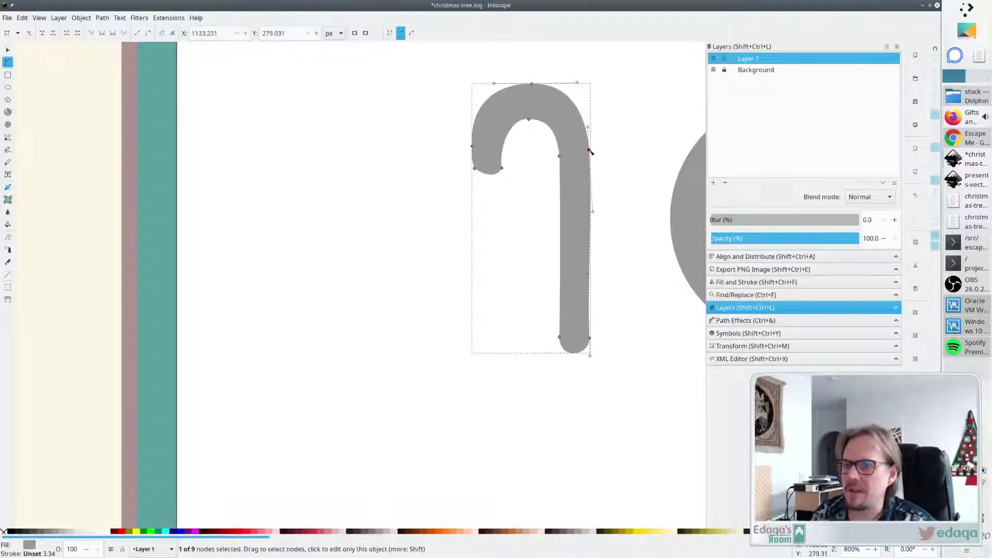
pyautogui.moveTo(594, 216); pyautogui.dragTo(589, 216)
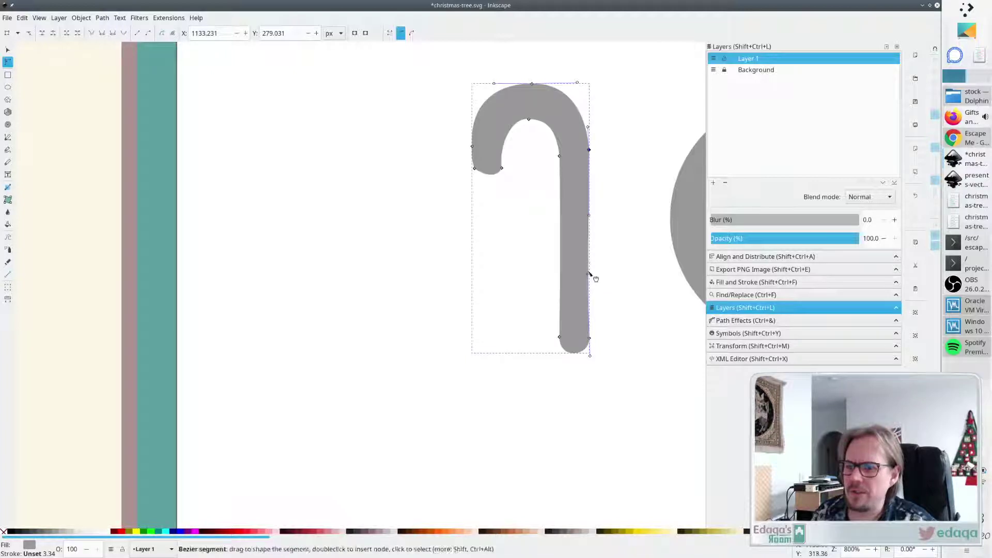
pyautogui.moveTo(590, 274); pyautogui.dragTo(590, 274)
# Refine the upper handle on the hook's outer shoulder, raise the inner arch's top node, and adjust the inner tip handle.
pyautogui.moveTo(587, 127); pyautogui.dragTo(589, 121)
pyautogui.moveTo(528, 119); pyautogui.dragTo(558, 131)
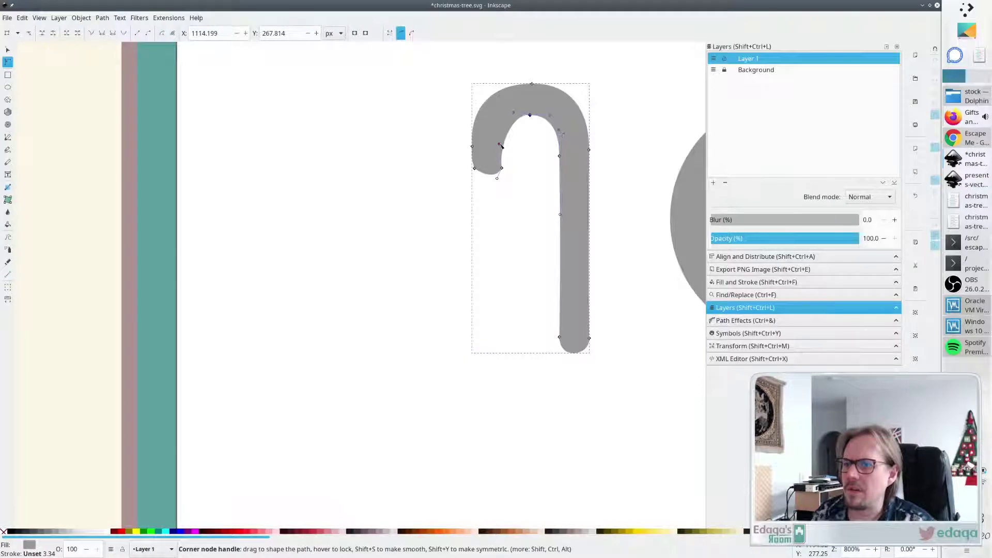
pyautogui.moveTo(499, 144); pyautogui.dragTo(502, 145)
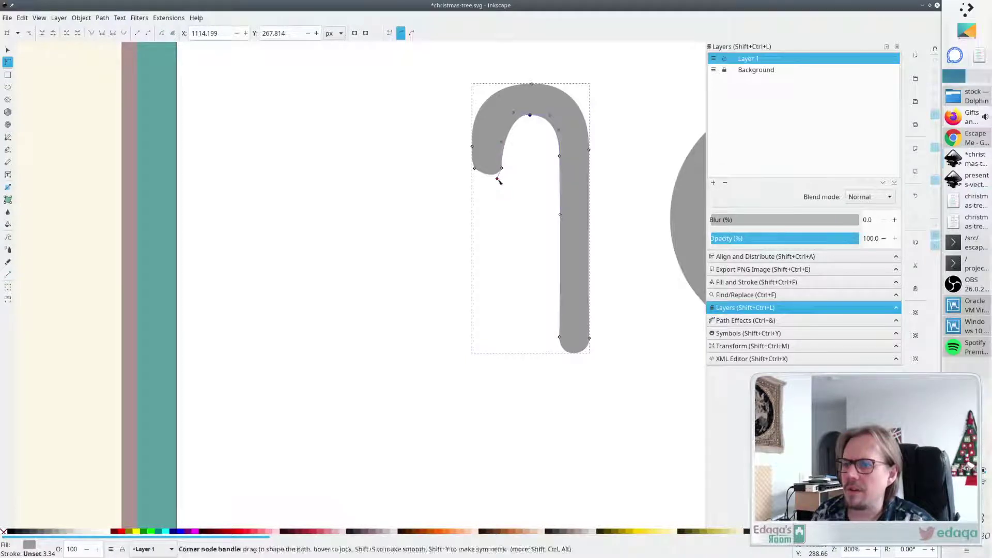
# Make the inner node at the hook's tip smooth and delete the lower outer node at the tip.
pyautogui.click(501, 169)
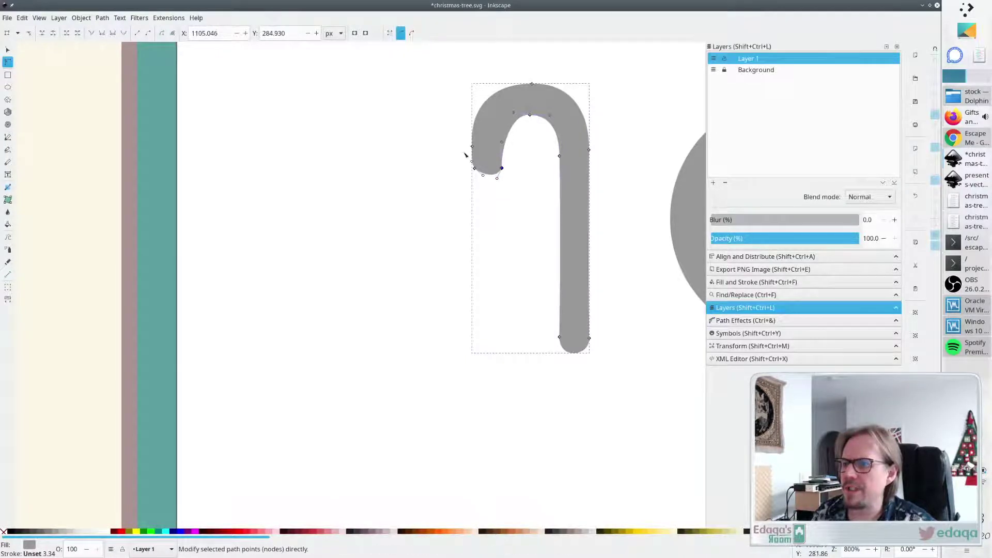
pyautogui.click(123, 33)
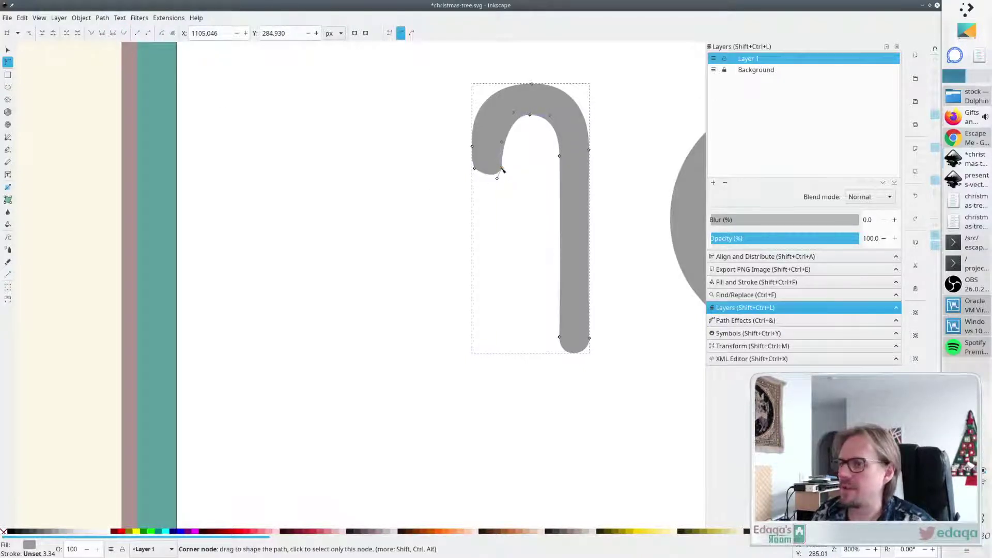
pyautogui.click(102, 34)
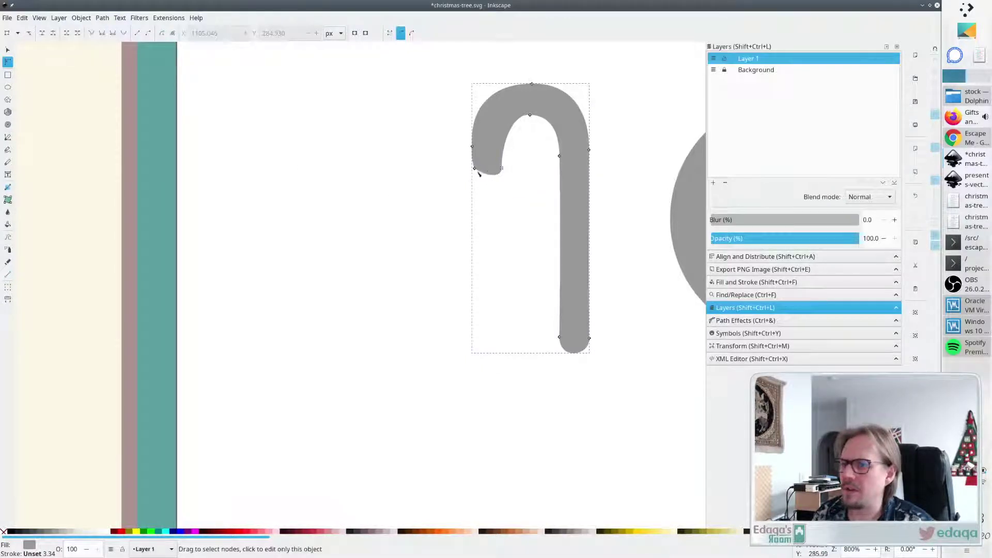
pyautogui.click(474, 169)
pyautogui.click(491, 177)
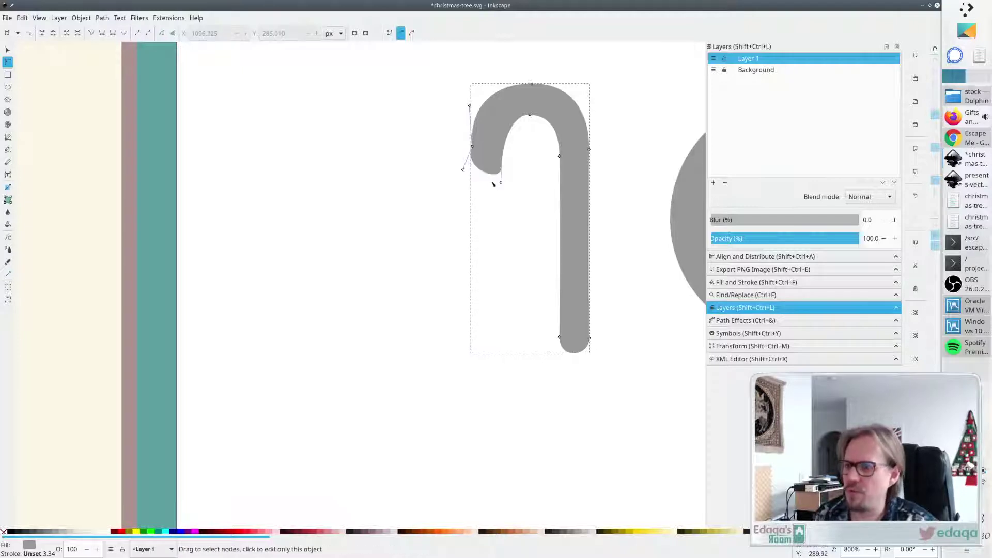
# Lower the hook tip's outer node, raise its inner node level with it, and adjust their handles to round the end.
pyautogui.moveTo(472, 147); pyautogui.dragTo(492, 215)
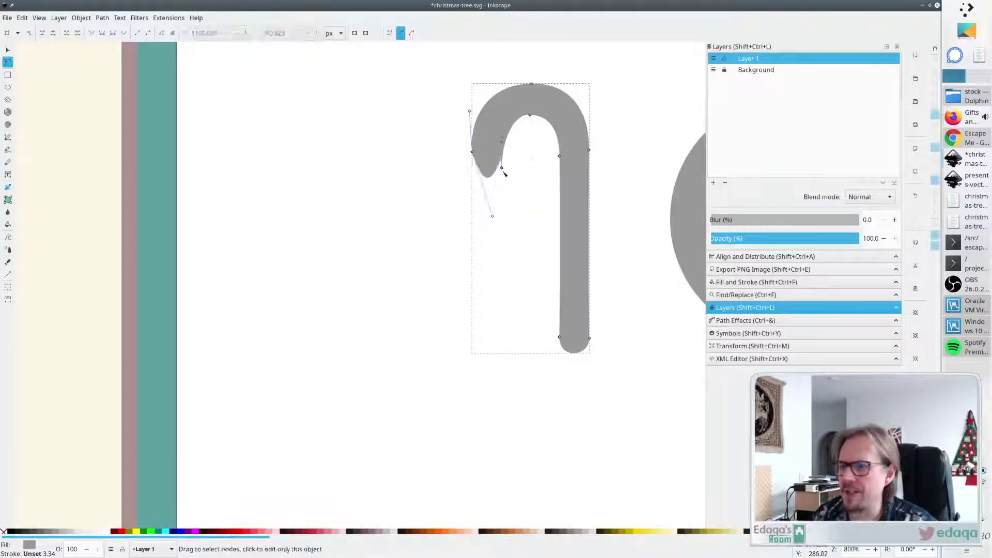
pyautogui.moveTo(501, 168); pyautogui.dragTo(472, 155)
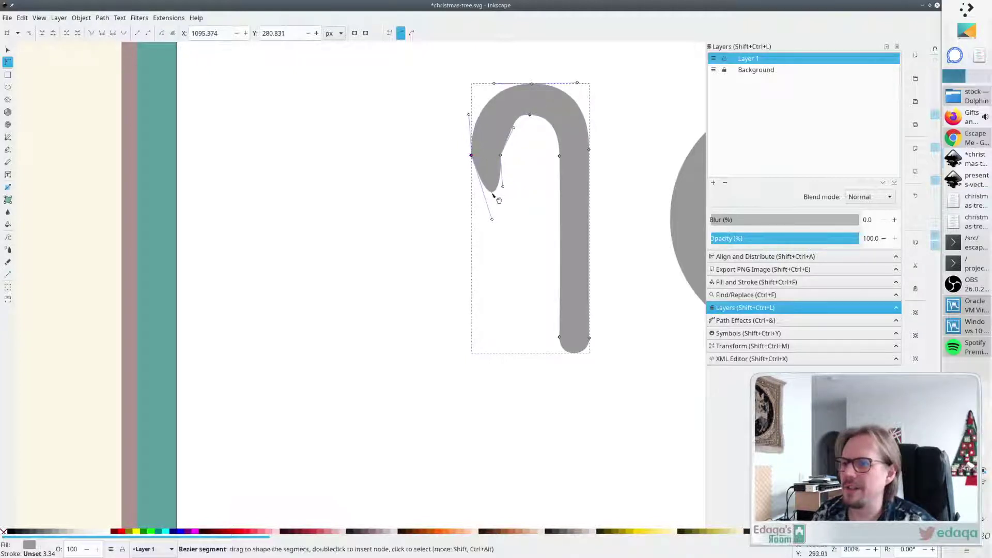
pyautogui.moveTo(499, 200); pyautogui.dragTo(497, 114)
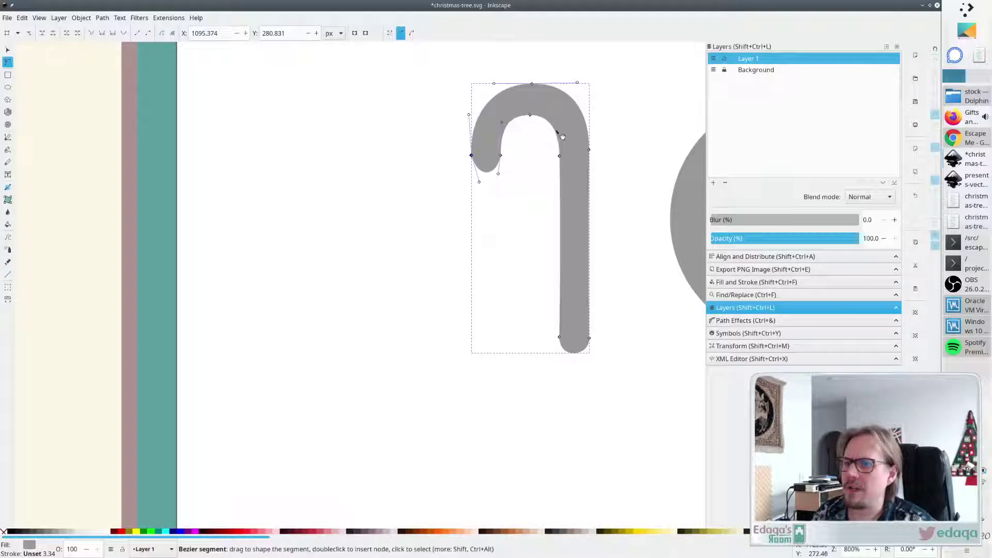
# Extend the inner arch's top node handle toward the hook tip to widen the curve, and deselect the candy cane.
pyautogui.click(531, 114)
pyautogui.moveTo(525, 116); pyautogui.dragTo(509, 117)
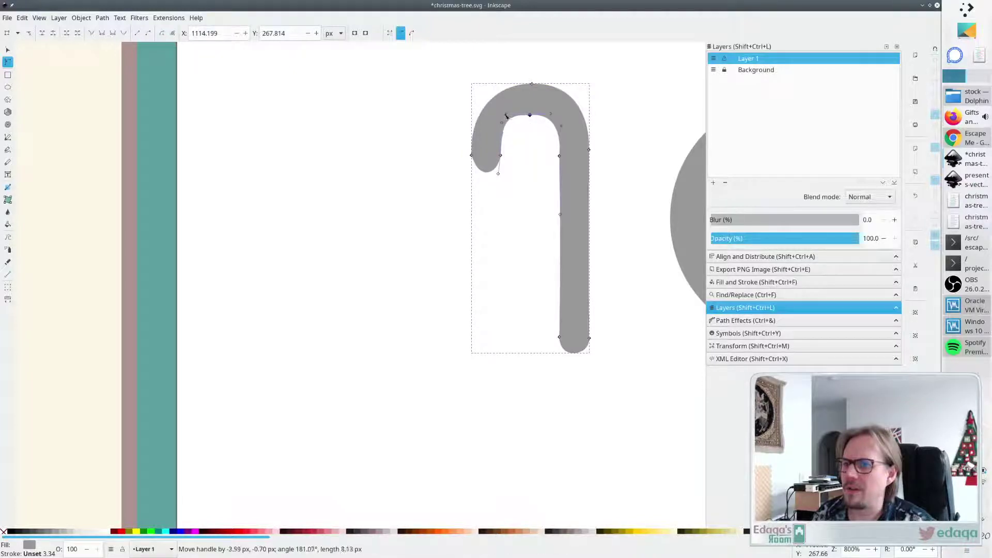
pyautogui.click(528, 197)
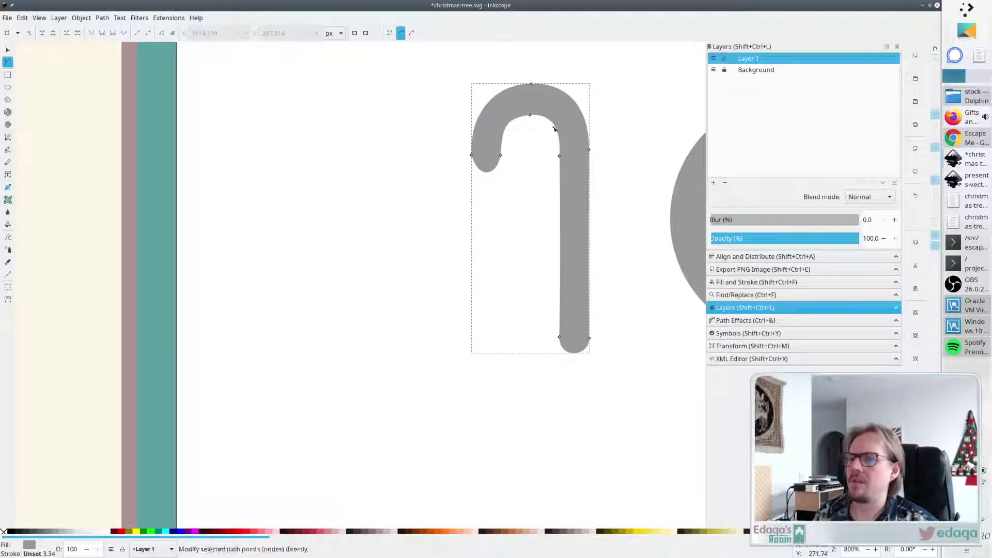
pyautogui.click(638, 227)
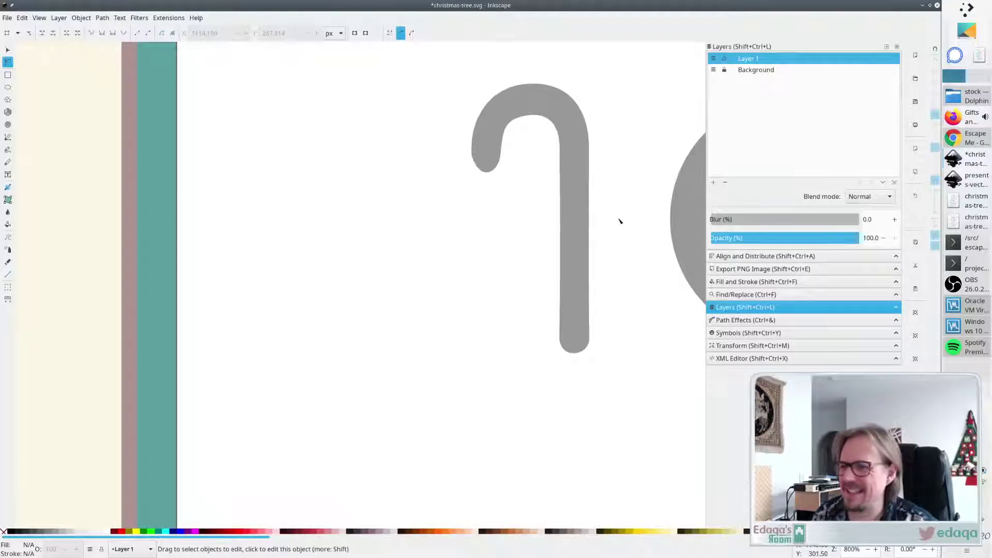
# Align the handles of the hook tip's outer and inner nodes vertically to even out the rounded end.
pyautogui.click(472, 157)
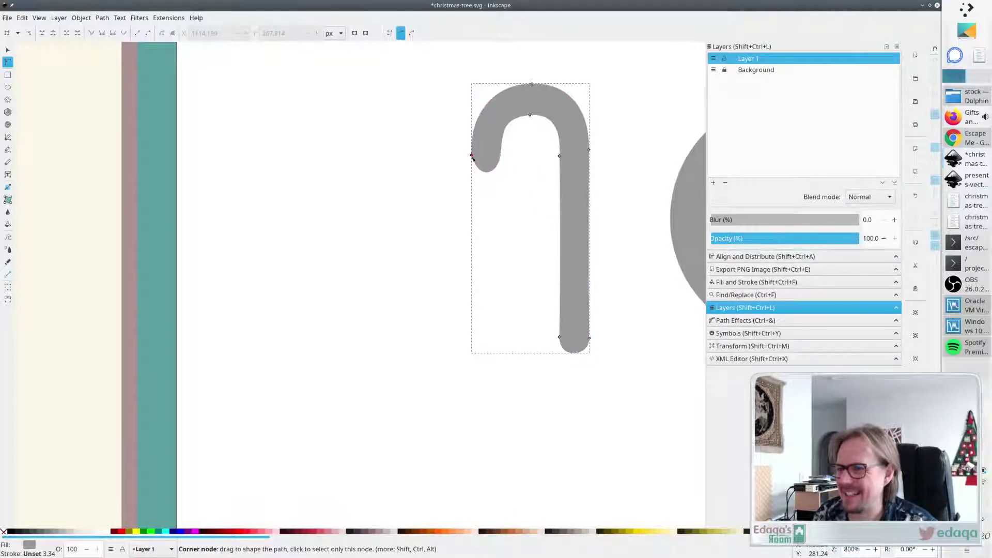
pyautogui.click(472, 157)
pyautogui.moveTo(478, 181); pyautogui.dragTo(500, 177)
pyautogui.moveTo(469, 116); pyautogui.dragTo(502, 130)
pyautogui.click(500, 157)
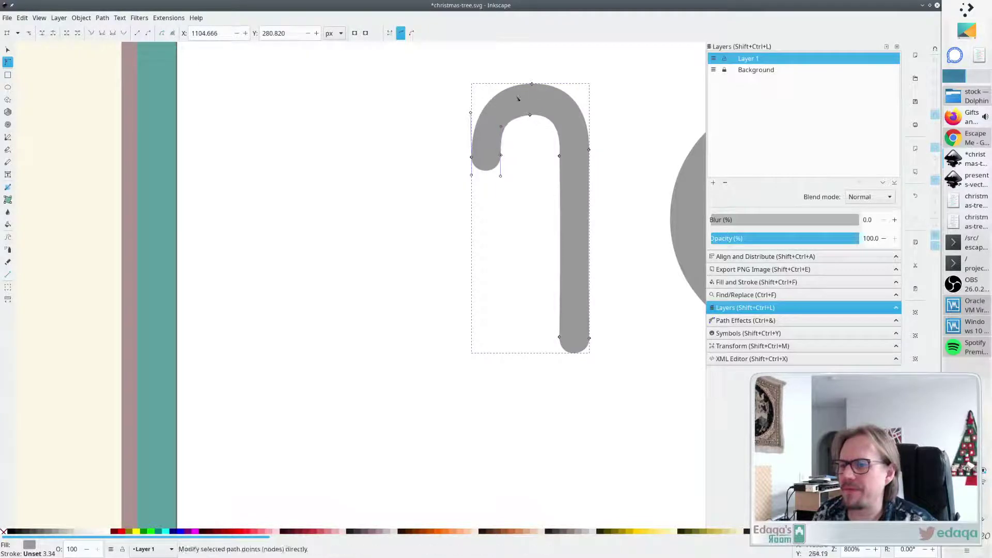
# Level and lengthen the handles of the hook's outer top node, and raise the inner top node with its handle kept horizontal.
pyautogui.click(531, 84)
pyautogui.moveTo(496, 84); pyautogui.dragTo(479, 83)
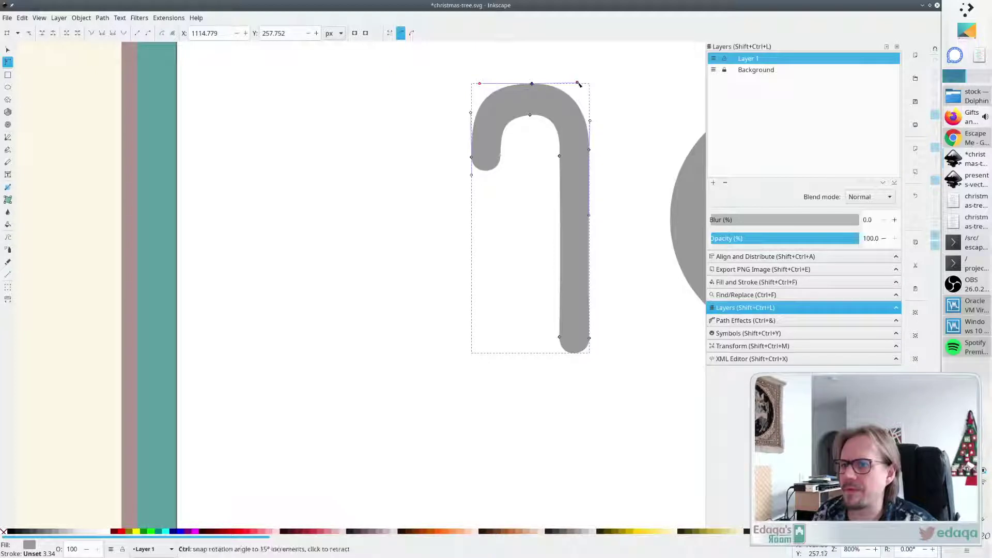
pyautogui.moveTo(579, 84); pyautogui.dragTo(580, 84)
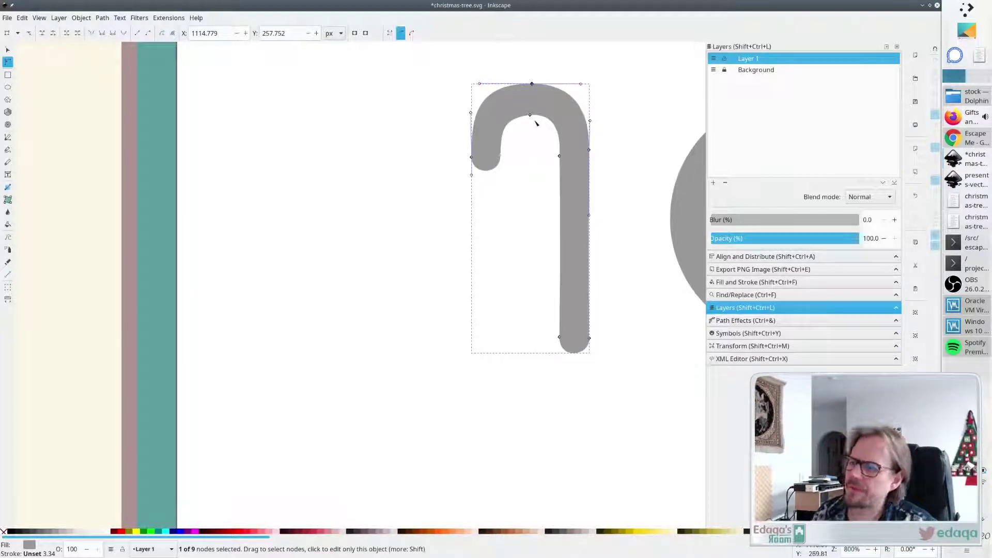
pyautogui.click(531, 117)
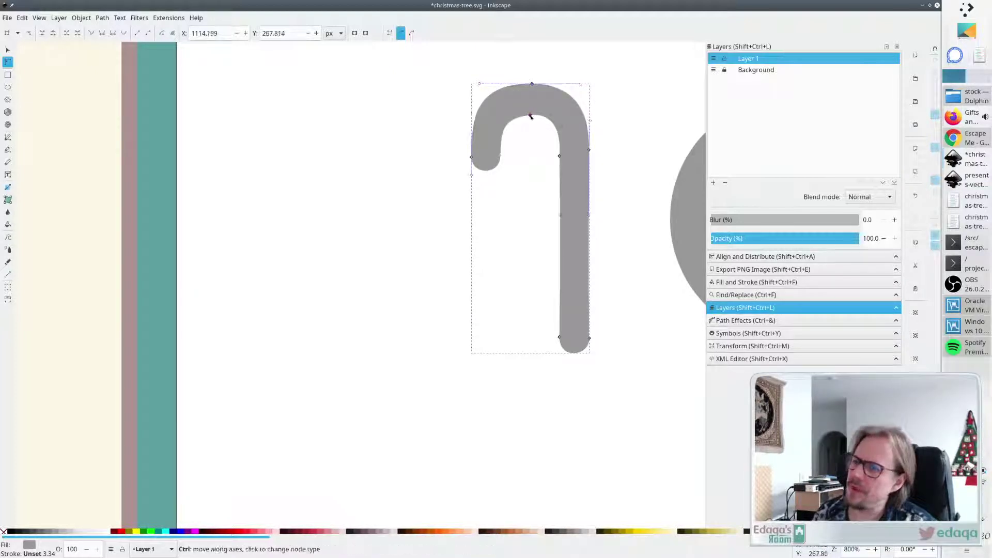
pyautogui.moveTo(531, 116); pyautogui.dragTo(529, 111)
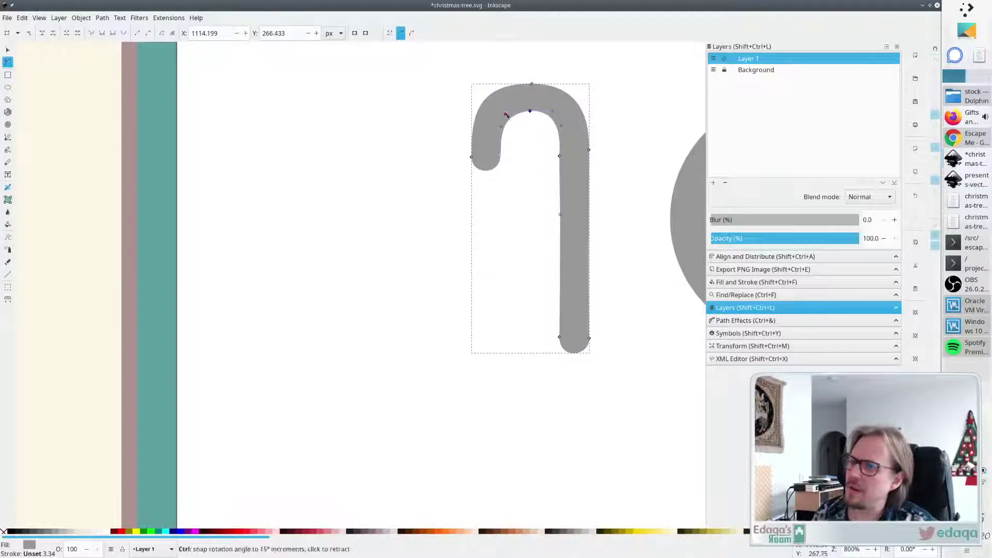
pyautogui.moveTo(507, 114); pyautogui.dragTo(504, 111)
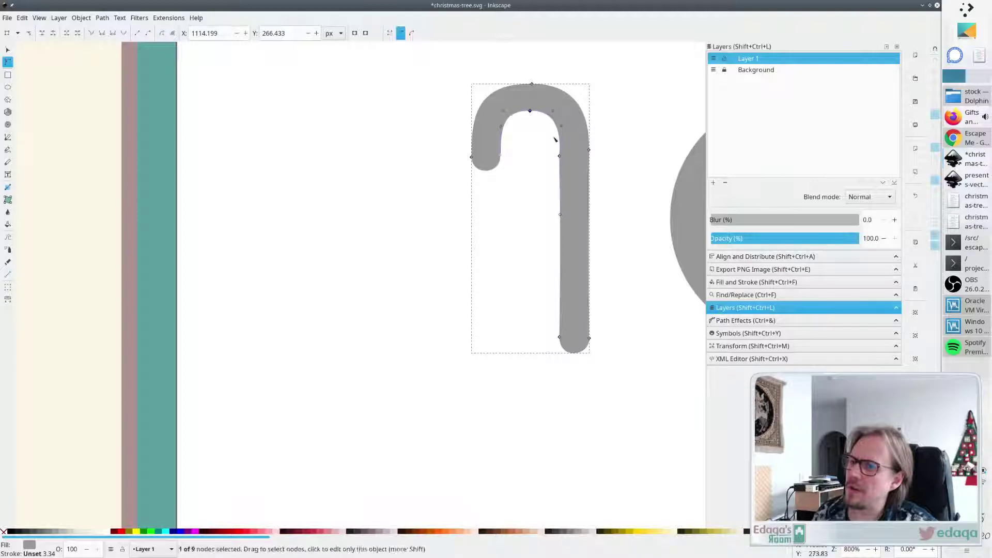
# Align the upper handles of the two nodes on the sides of the inner arch vertically, and deselect the nodes.
pyautogui.click(559, 156)
pyautogui.moveTo(560, 126); pyautogui.dragTo(560, 128)
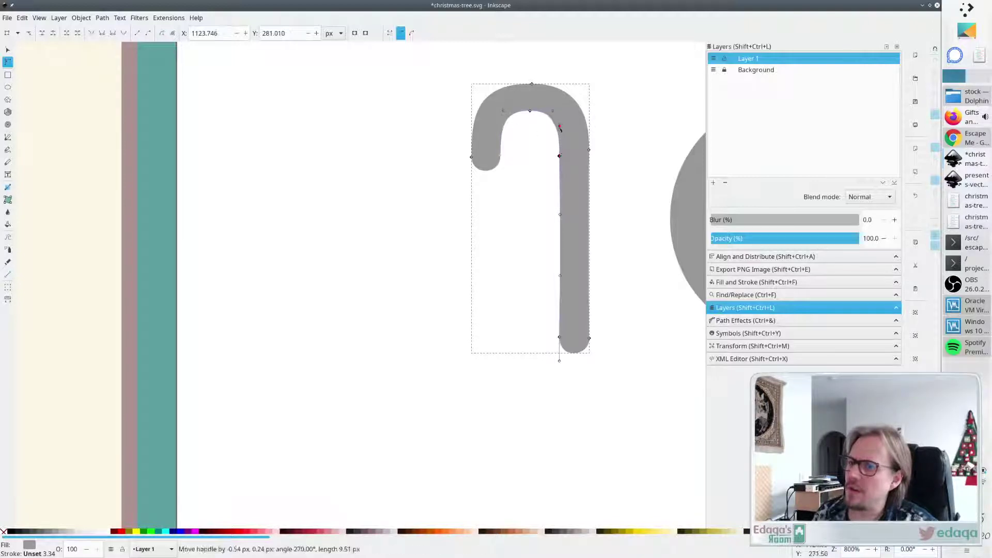
pyautogui.click(501, 155)
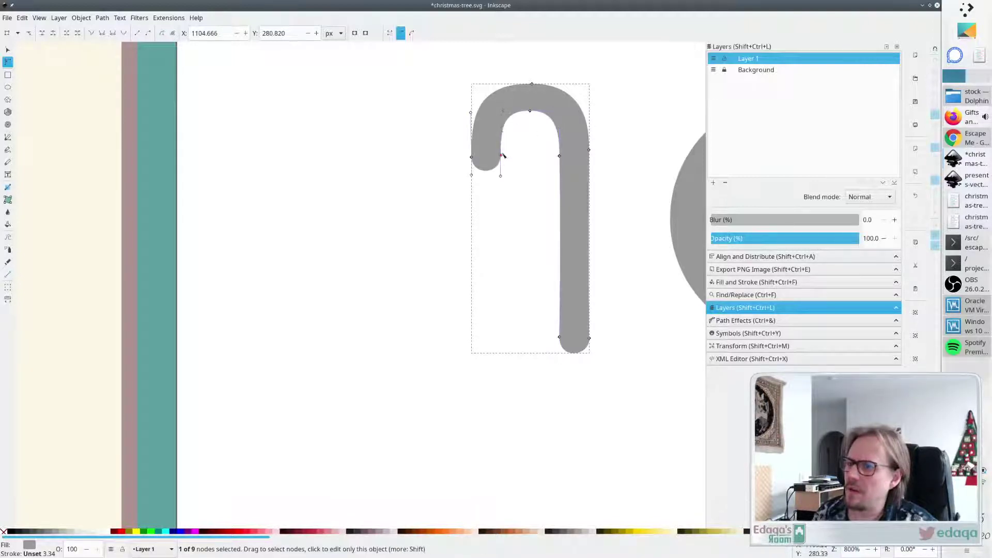
pyautogui.moveTo(501, 126); pyautogui.dragTo(500, 127)
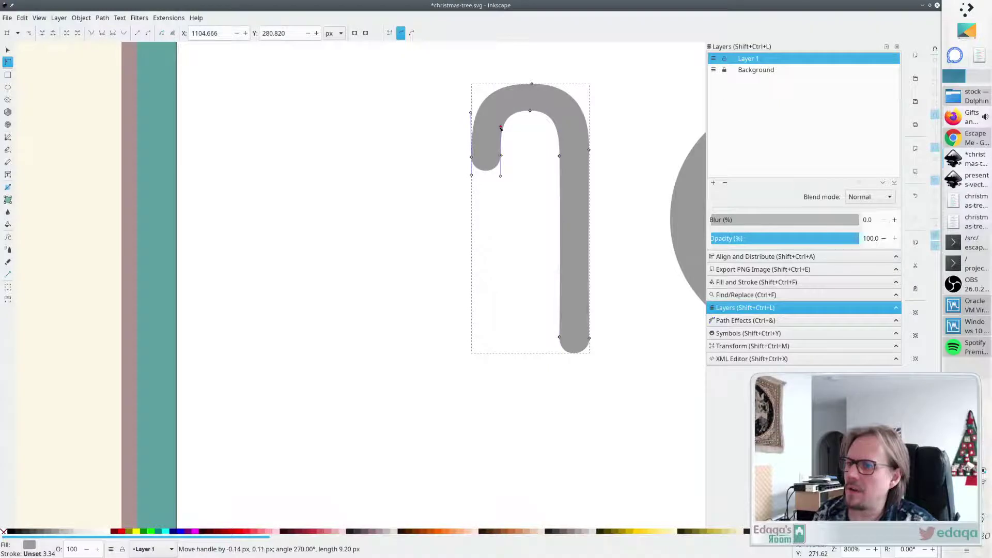
pyautogui.click(530, 156)
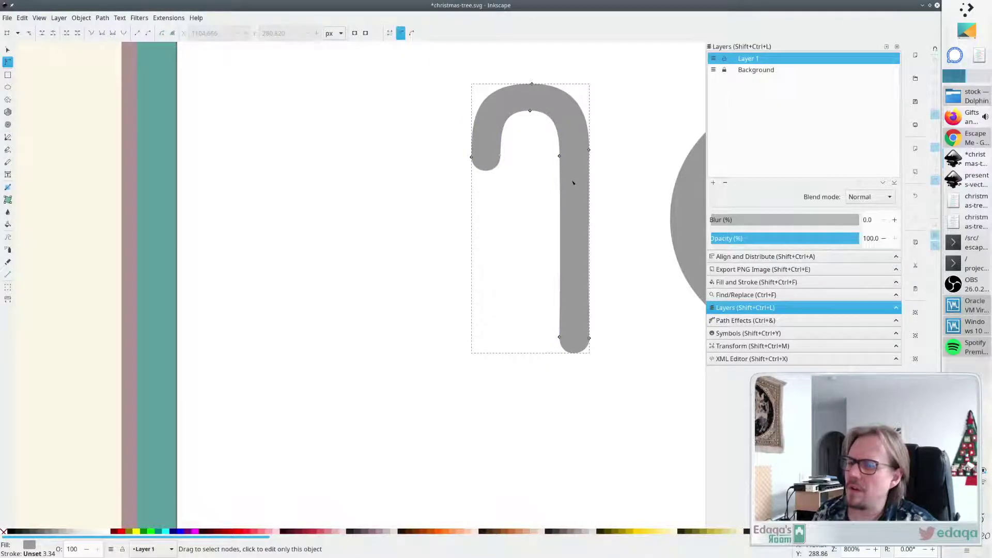
# Reduce the candy cane's height to about 82 px to match the neighbouring cookie shapes.
pyautogui.scroll(-5, 573, 184)
pyautogui.press('s')
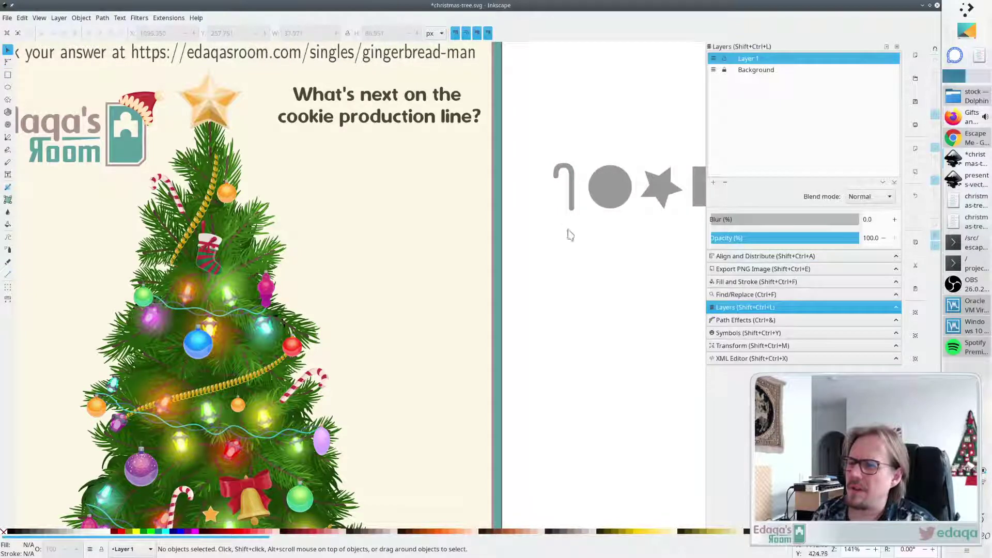
pyautogui.scroll(4, 565, 196)
pyautogui.scroll(3, 561, 171)
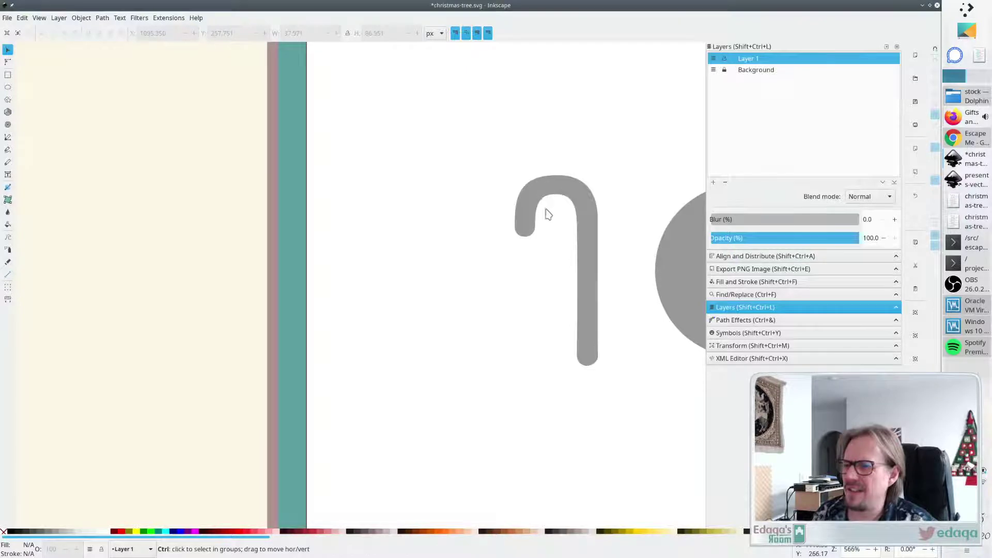
pyautogui.scroll(-8, 547, 216)
pyautogui.scroll(4, 548, 221)
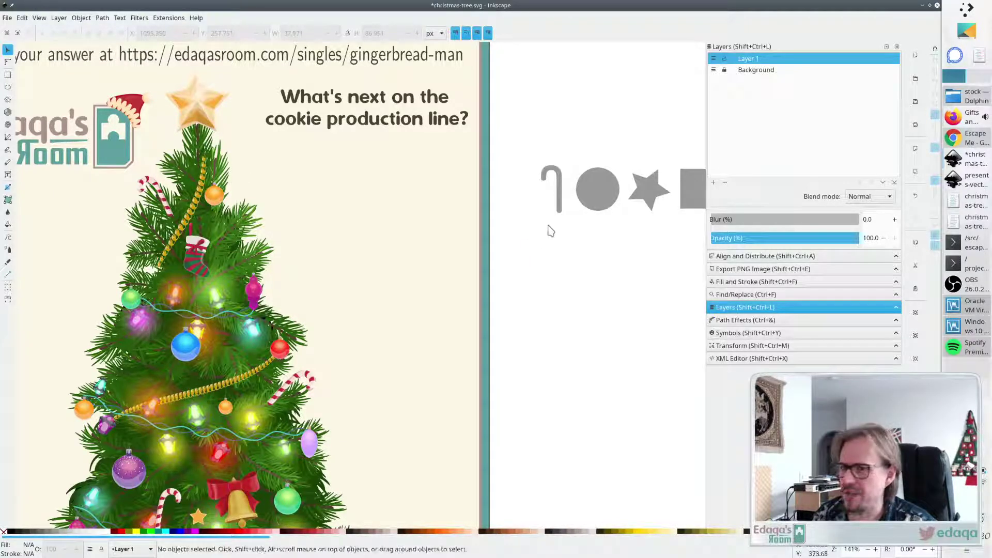
pyautogui.click(559, 183)
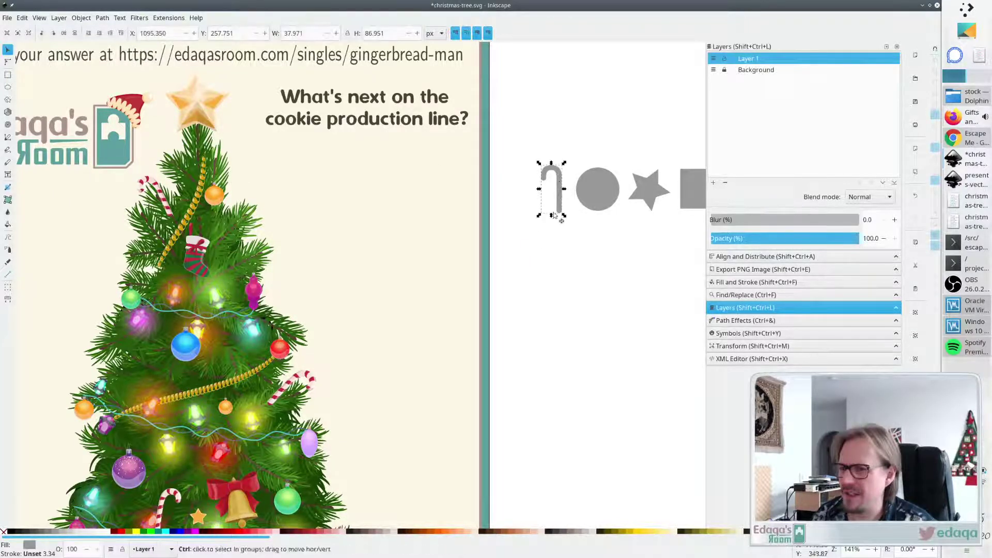
pyautogui.moveTo(552, 217); pyautogui.dragTo(564, 199)
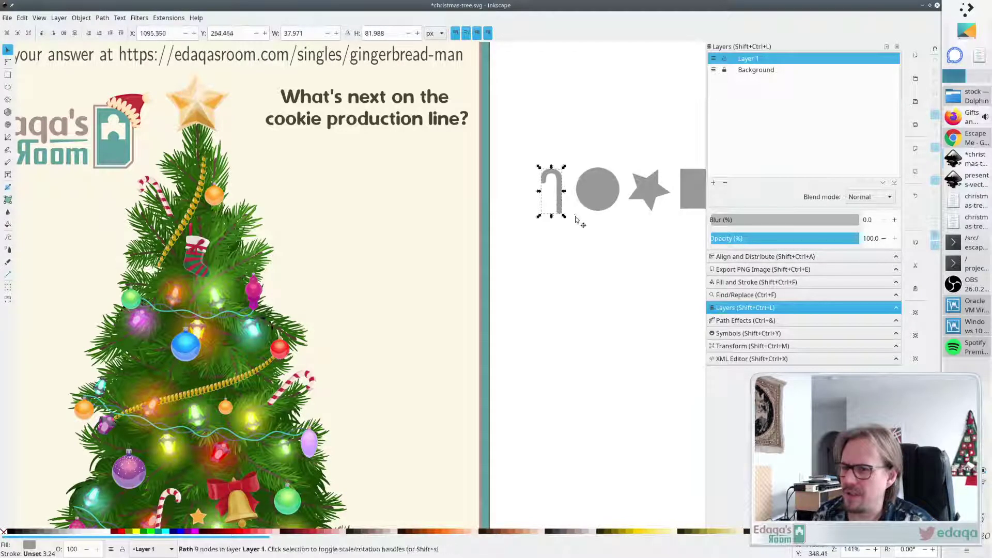
pyautogui.click(570, 235)
# Rotate the grey star upright so that one point faces straight up, keeping it between the circle and the square.
pyautogui.press('ctrl')
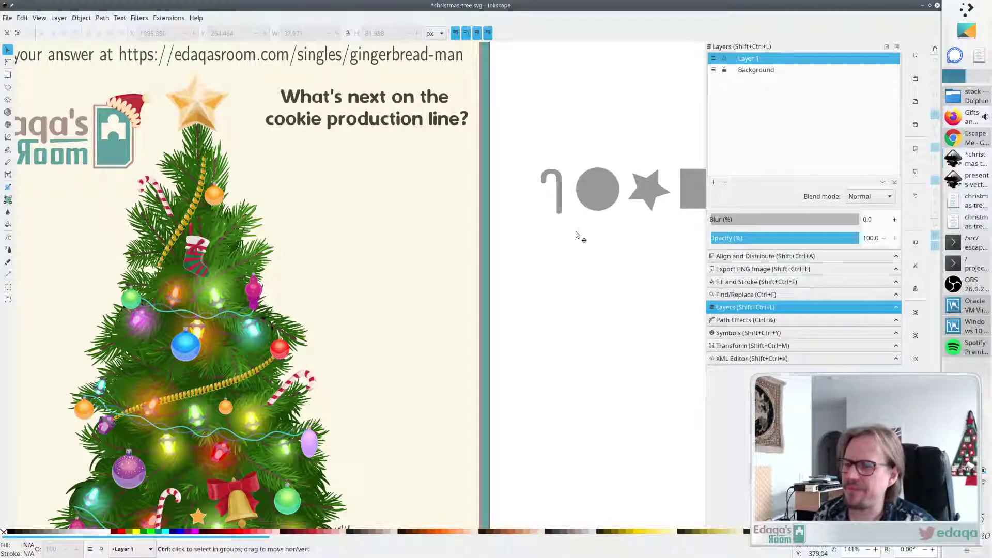
pyautogui.scroll(-3, 577, 236)
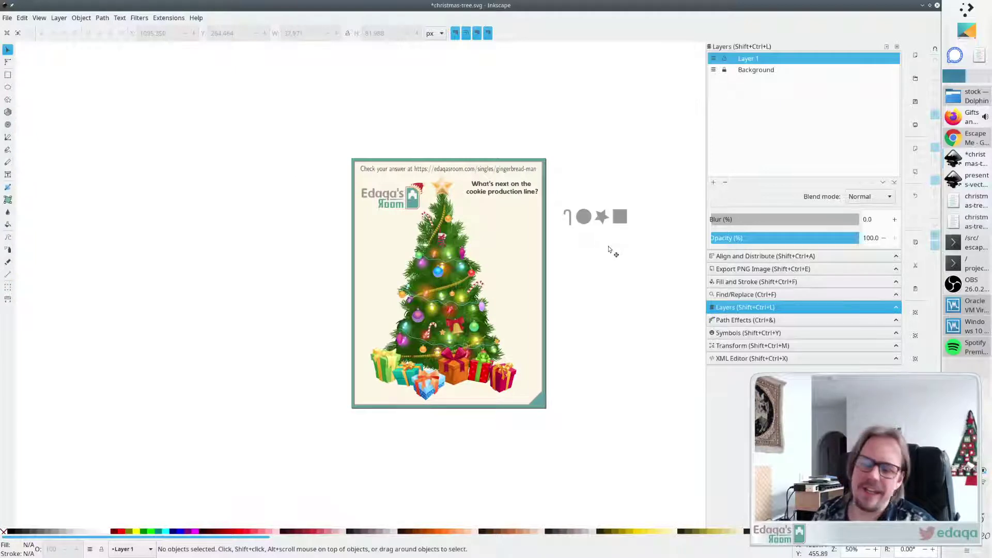
pyautogui.moveTo(636, 245); pyautogui.dragTo(559, 202)
pyautogui.moveTo(625, 228)
pyautogui.mouseDown()
pyautogui.moveTo(620, 250)
pyautogui.moveTo(623, 222)
pyautogui.mouseUp()
pyautogui.press('Escape')
pyautogui.click(606, 219)
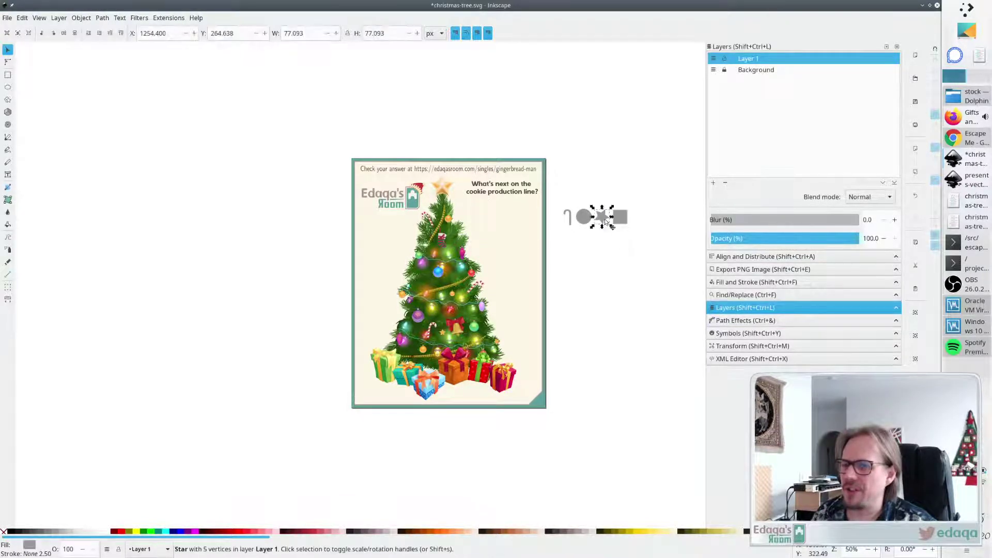
pyautogui.moveTo(611, 208); pyautogui.dragTo(610, 210)
pyautogui.click(615, 248)
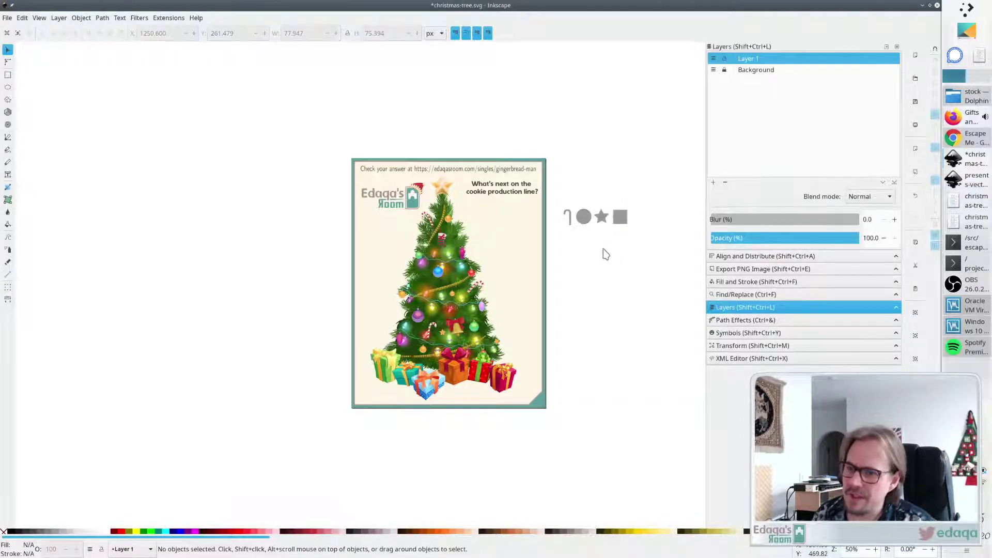
# Shrink the grey circle slightly and the square to about 68 px, and save the drawing.
pyautogui.click(584, 223)
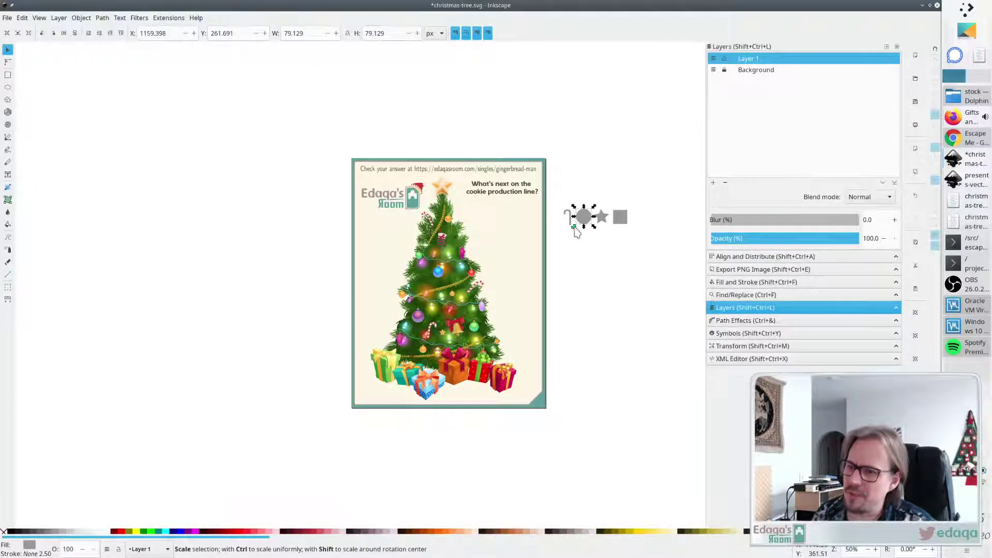
pyautogui.moveTo(574, 231); pyautogui.dragTo(614, 230)
pyautogui.click(620, 218)
pyautogui.click(598, 262)
pyautogui.hotkey('ctrl', 's')
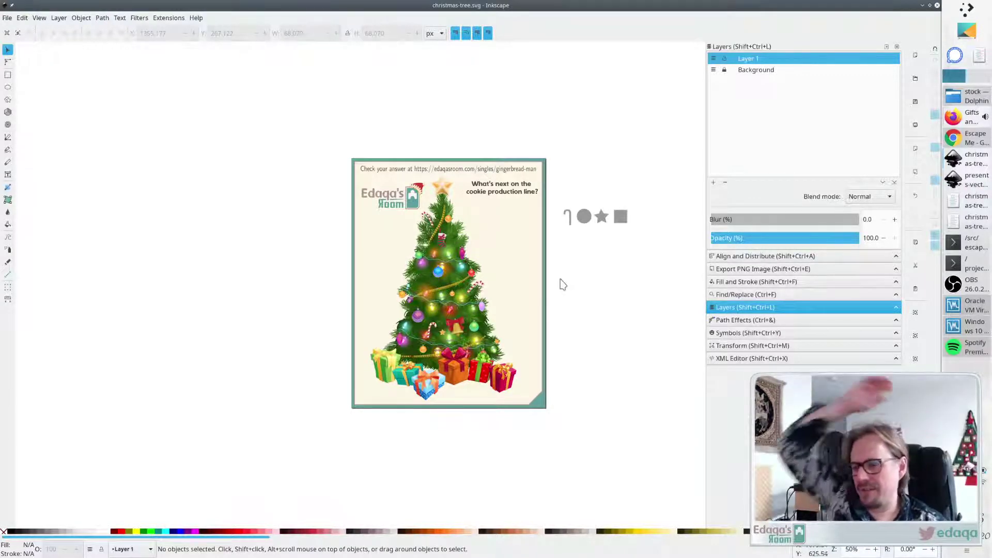
pyautogui.scroll(2, 560, 286)
pyautogui.scroll(-1, 563, 279)
pyautogui.scroll(2, 563, 278)
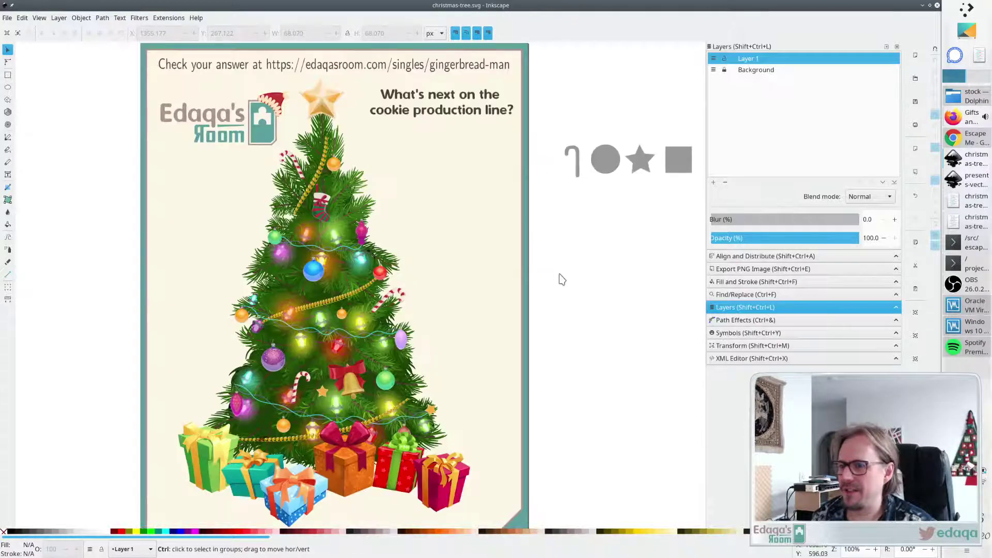
# Delete all parts of the lilac oval ornament on the tree's right edge, level with the middle light string.
pyautogui.scroll(-1, 563, 279)
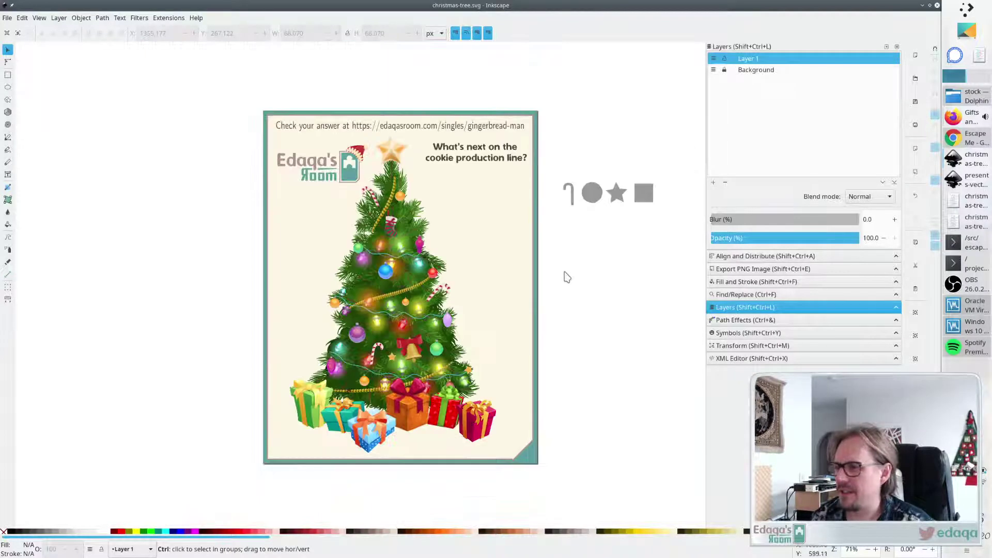
pyautogui.scroll(1, 572, 272)
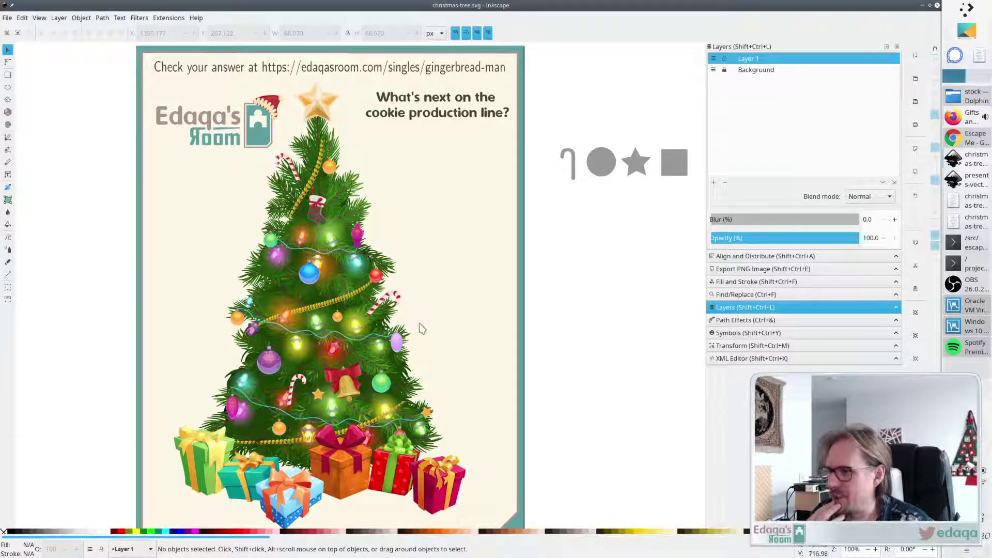
pyautogui.press('ctrl')
pyautogui.scroll(4, 393, 350)
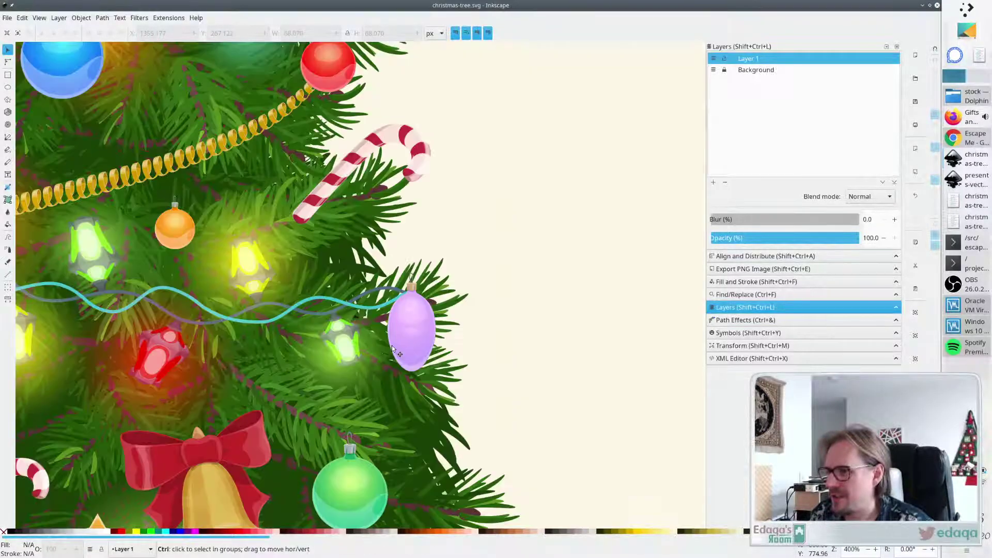
pyautogui.click(420, 326)
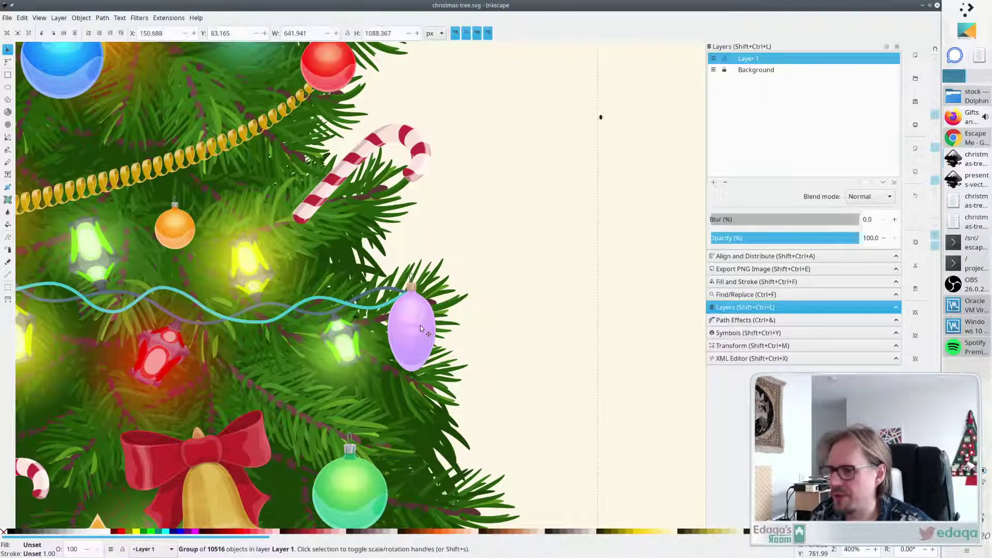
pyautogui.moveTo(449, 376); pyautogui.dragTo(381, 269)
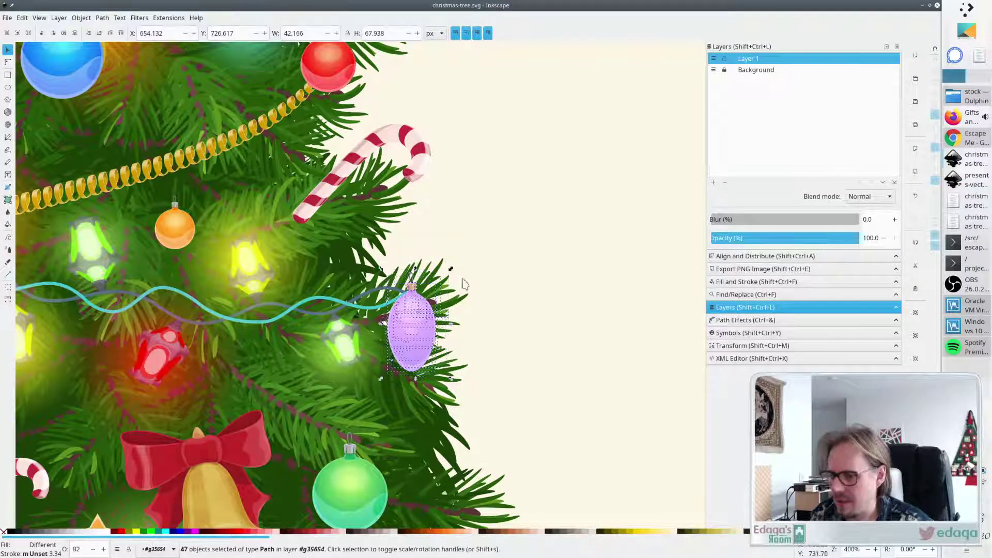
pyautogui.press('Delete')
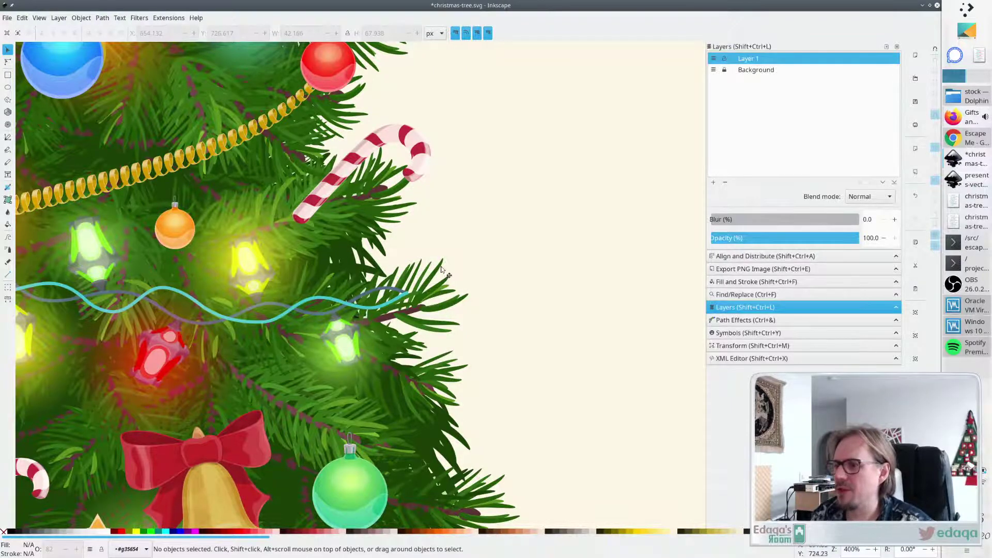
# Delete the pieces of the dark red ornament poking out behind the green bow of the red gift.
pyautogui.scroll(-10, 455, 280)
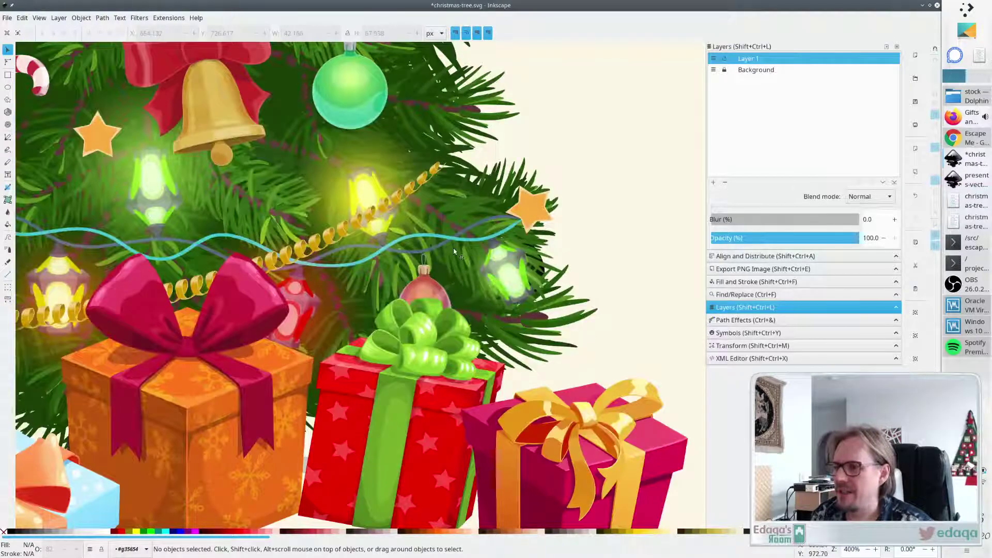
pyautogui.moveTo(454, 252); pyautogui.dragTo(437, 273)
pyautogui.moveTo(404, 309); pyautogui.dragTo(395, 315)
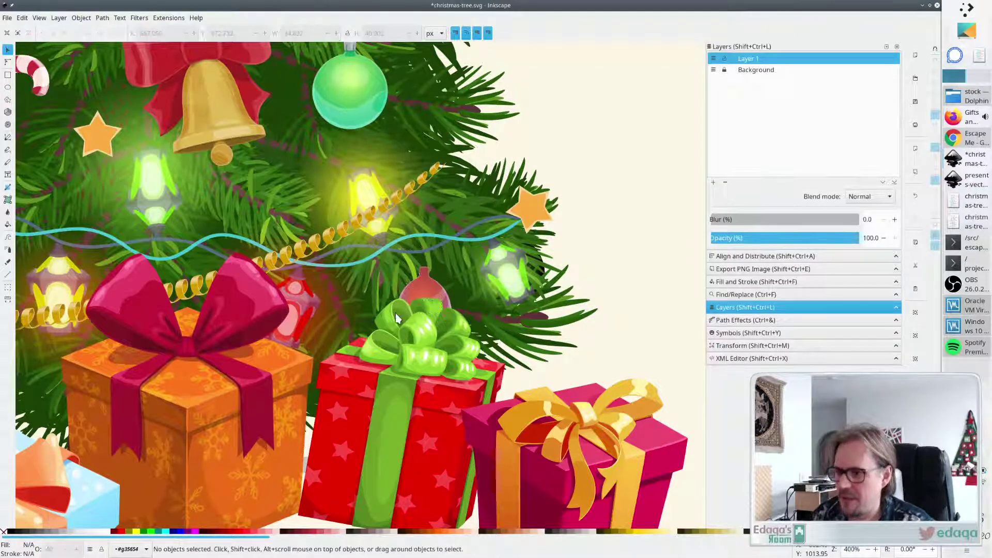
pyautogui.click(436, 293)
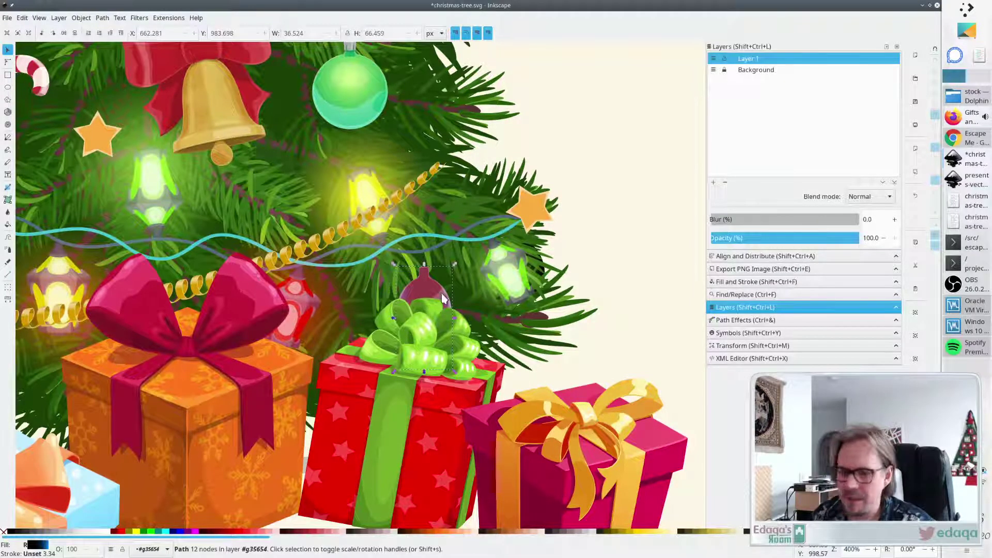
pyautogui.press('Escape')
pyautogui.click(441, 293)
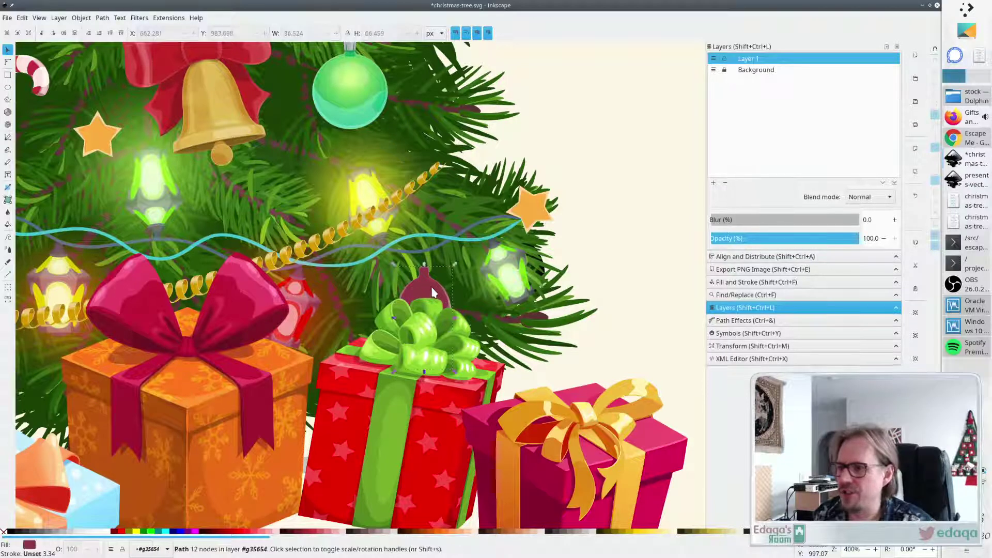
pyautogui.press('Delete')
pyautogui.click(441, 286)
pyautogui.press('Delete')
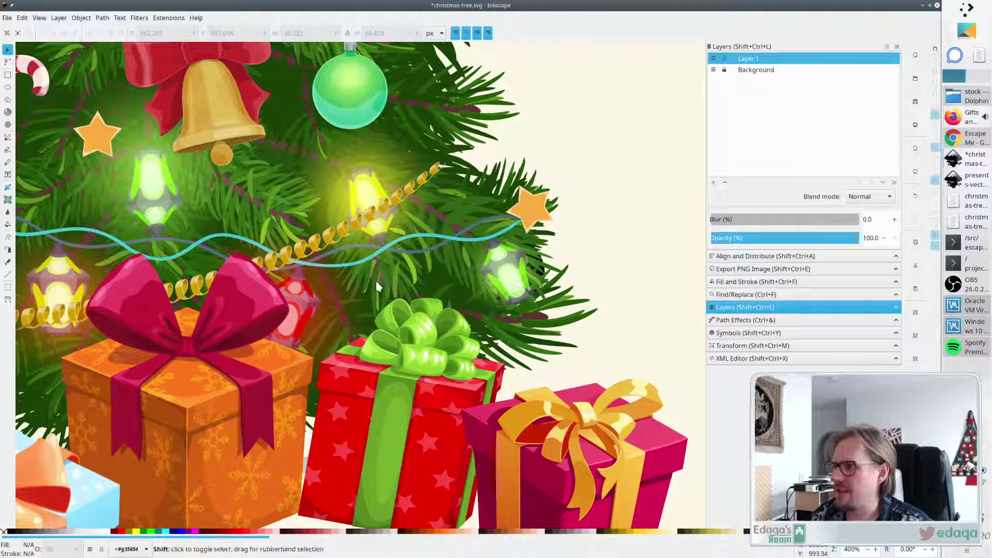
# Delete all parts of the magenta oval ornament at the tree's lower left edge, above the green gift.
pyautogui.hscroll(-10, 278, 282)
pyautogui.hscroll(-4, 278, 282)
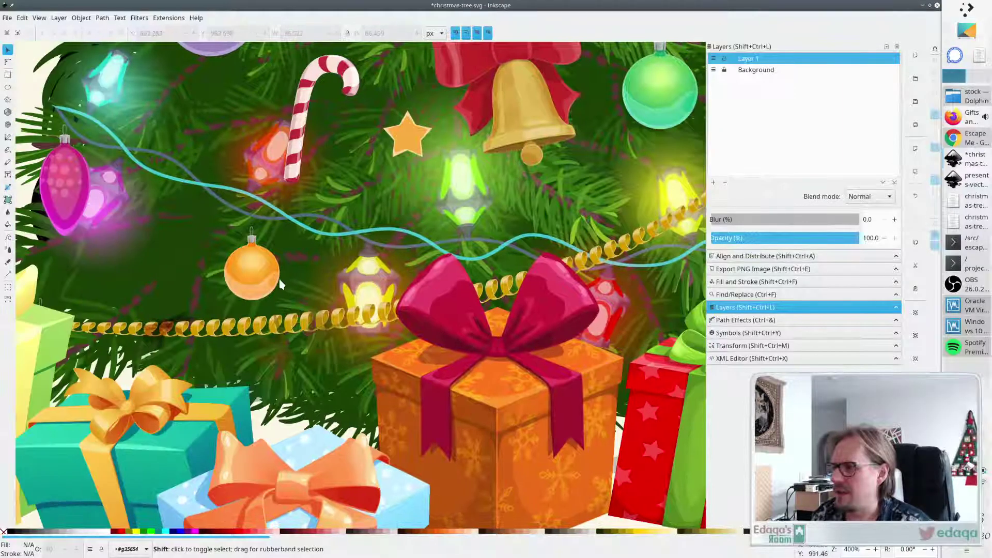
pyautogui.hscroll(-6, 109, 176)
pyautogui.moveTo(173, 119); pyautogui.dragTo(217, 178)
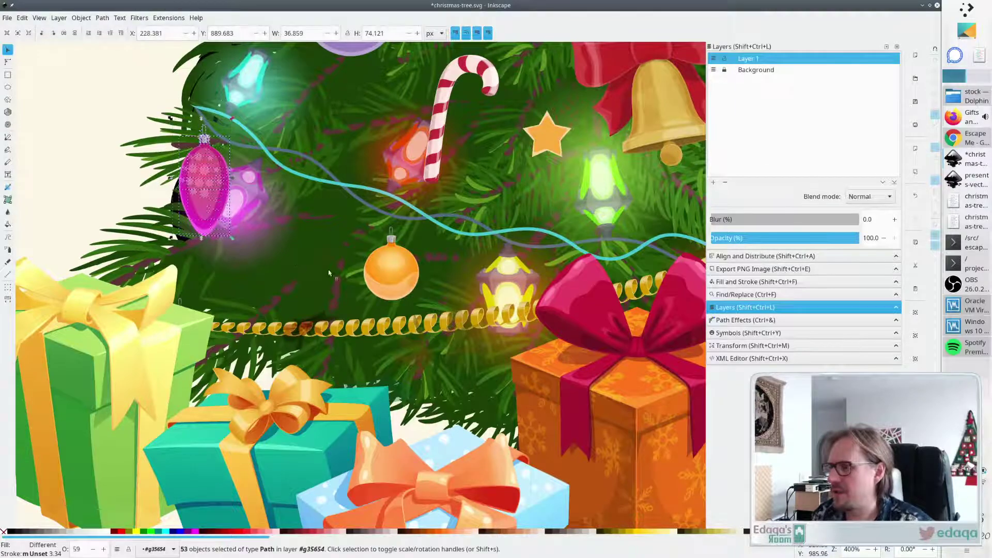
pyautogui.press('Delete')
# Delete the magenta elongated ornament on the upper right side of the tree, above the turquoise light.
pyautogui.scroll(10, 377, 232)
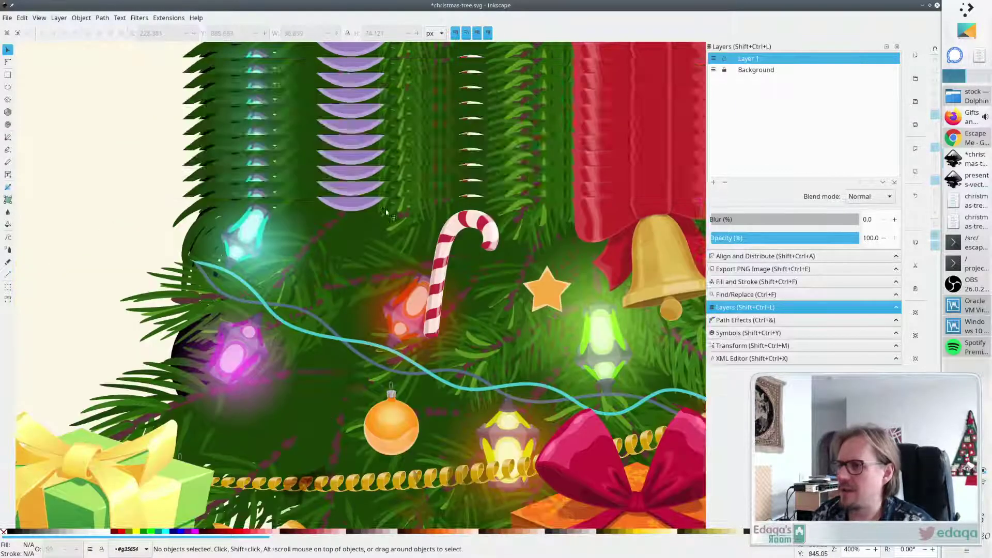
pyautogui.scroll(14, 398, 219)
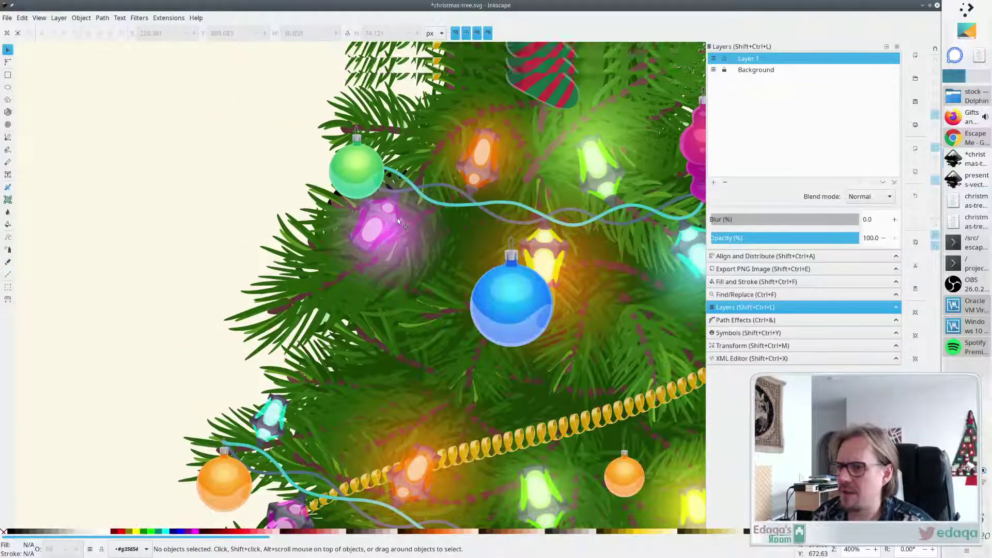
pyautogui.scroll(-7, 400, 214)
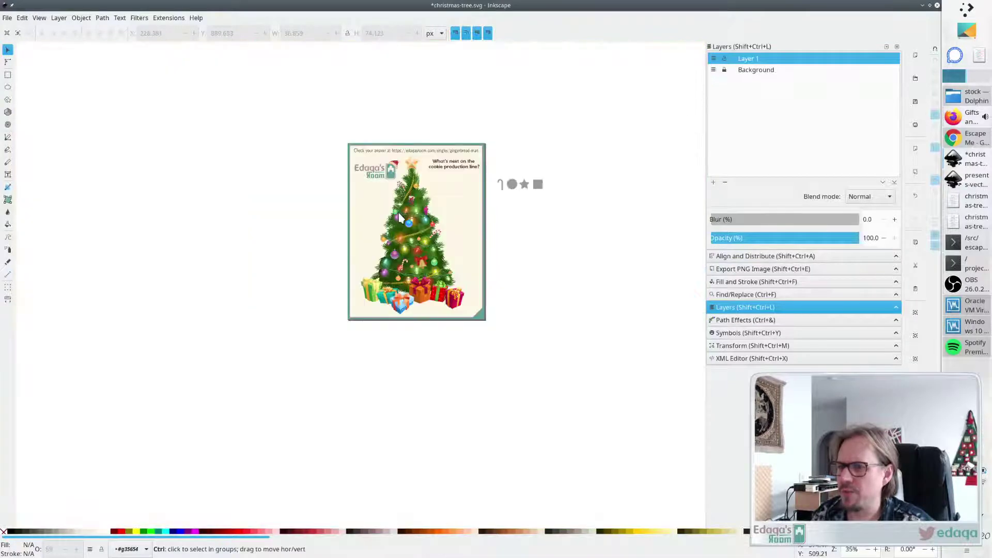
pyautogui.scroll(4, 435, 203)
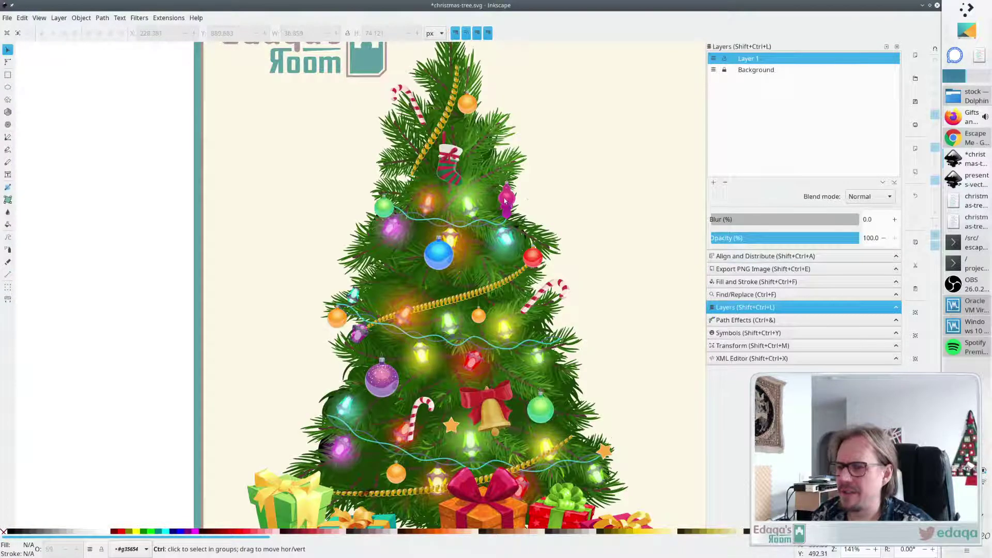
pyautogui.scroll(2, 505, 200)
pyautogui.moveTo(552, 150); pyautogui.dragTo(501, 238)
pyautogui.press('Delete')
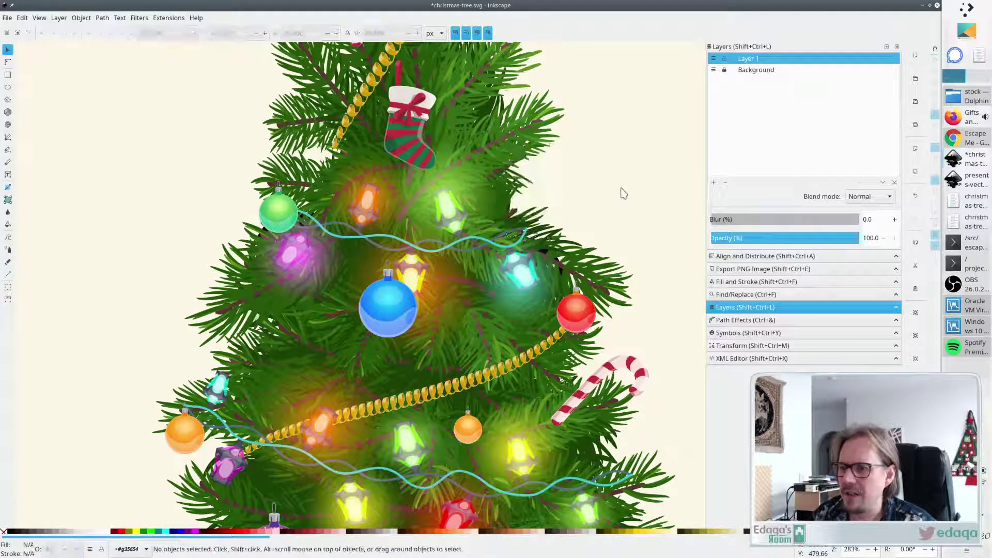
# Examine the remaining ornaments on the tree and the overall poster layout beside the grey cookie shapes.
pyautogui.scroll(5, 618, 196)
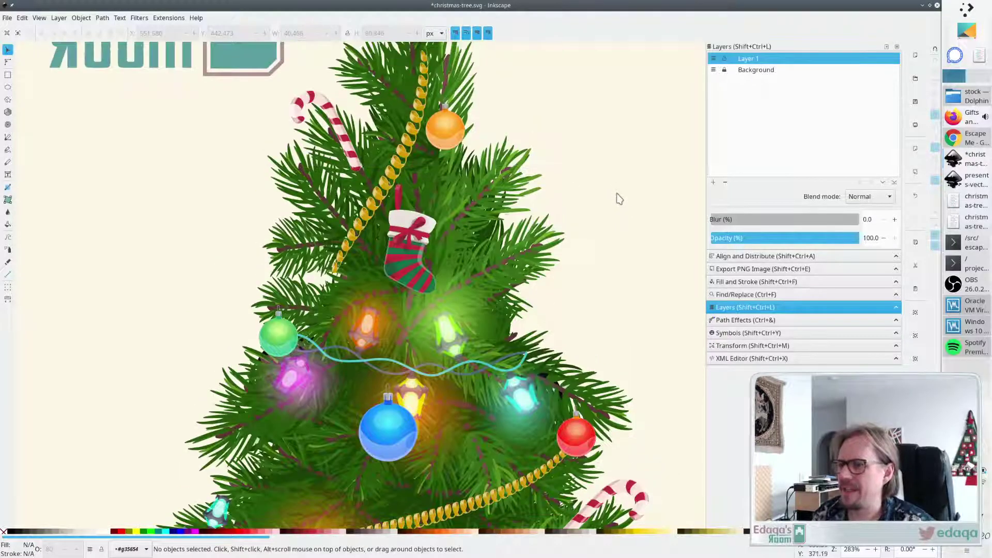
pyautogui.scroll(3, 619, 199)
pyautogui.scroll(-6, 589, 319)
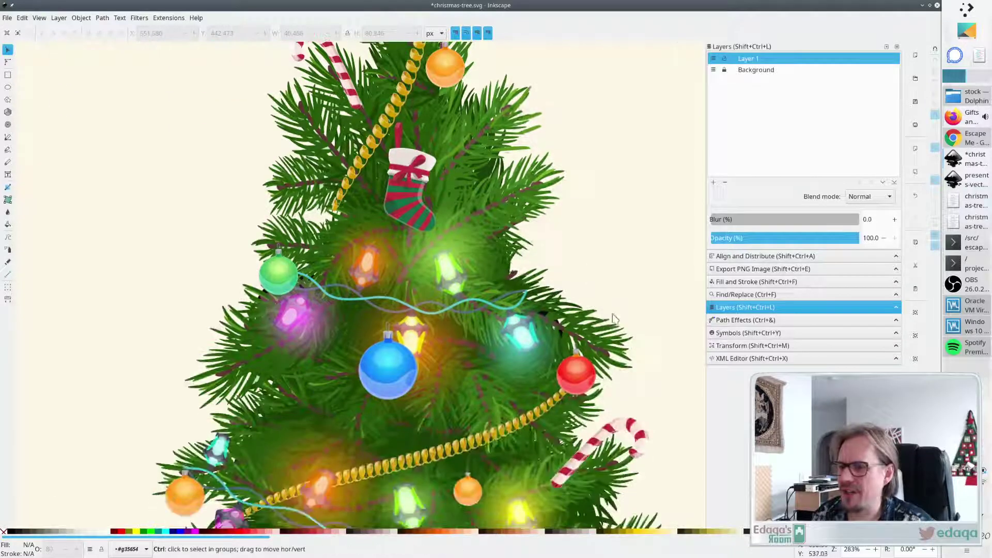
pyautogui.keyDown('ctrl'); pyautogui.scroll(-1, 613, 321); pyautogui.keyUp('ctrl')
pyautogui.keyDown('ctrl'); pyautogui.scroll(-2, 612, 323); pyautogui.keyUp('ctrl')
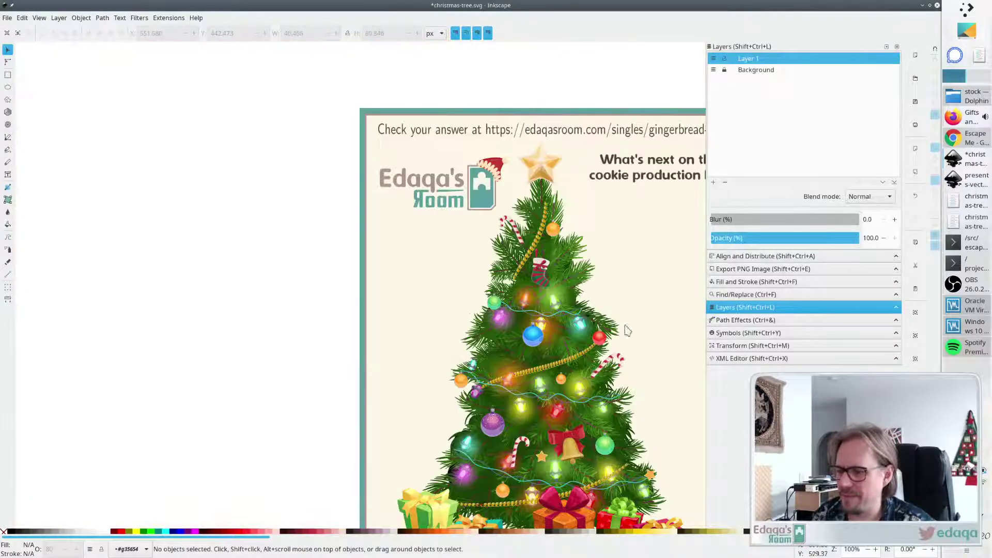
pyautogui.scroll(-4, 628, 336)
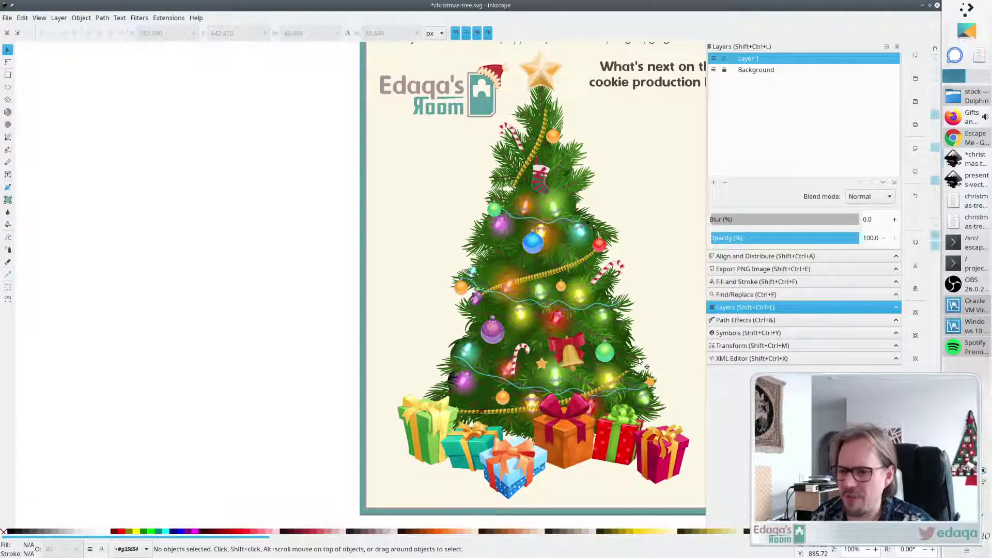
pyautogui.hscroll(4, 638, 332)
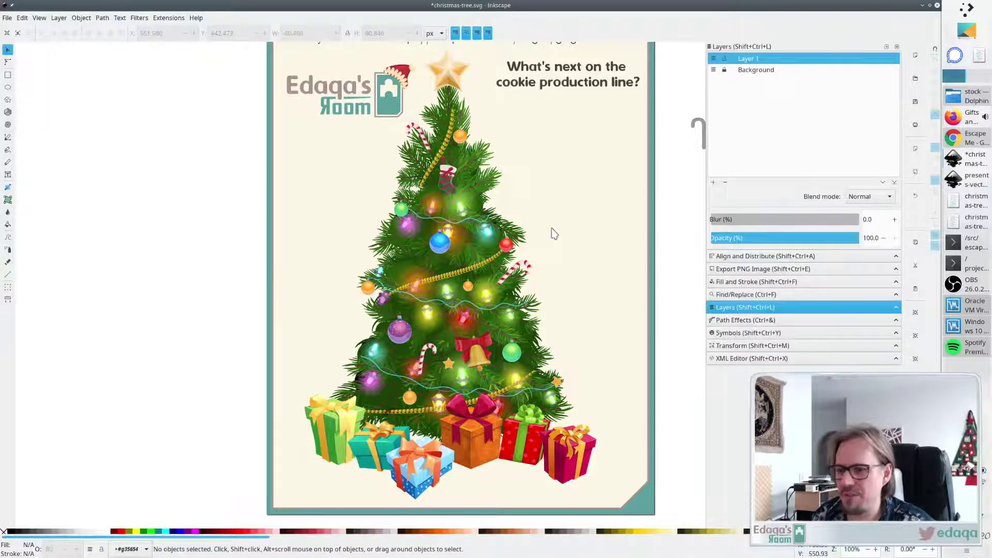
pyautogui.scroll(-3, 554, 235)
pyautogui.scroll(4, 556, 236)
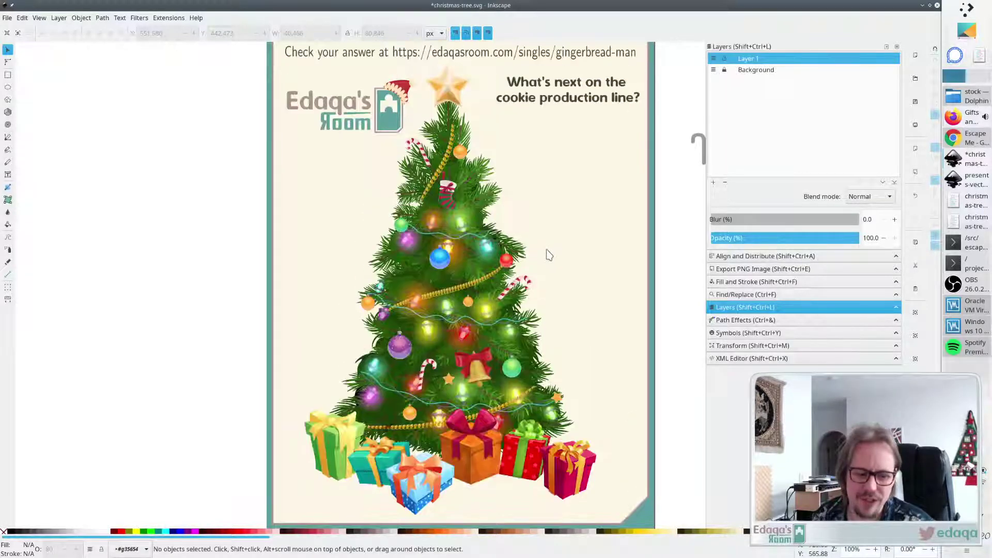
pyautogui.scroll(-2, 549, 253)
pyautogui.scroll(2, 549, 254)
pyautogui.scroll(-4, 548, 253)
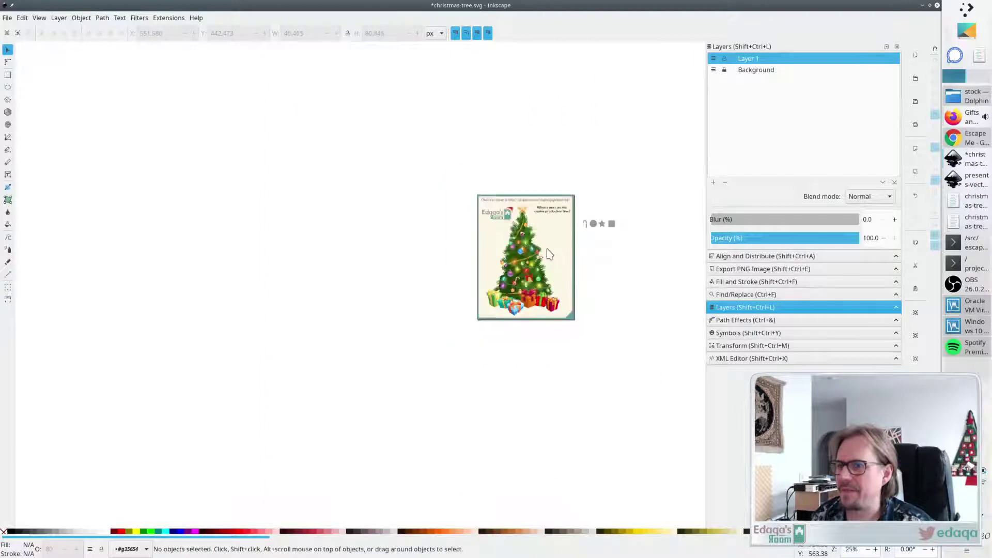
pyautogui.hscroll(-2, 547, 249)
pyautogui.hscroll(5, 546, 249)
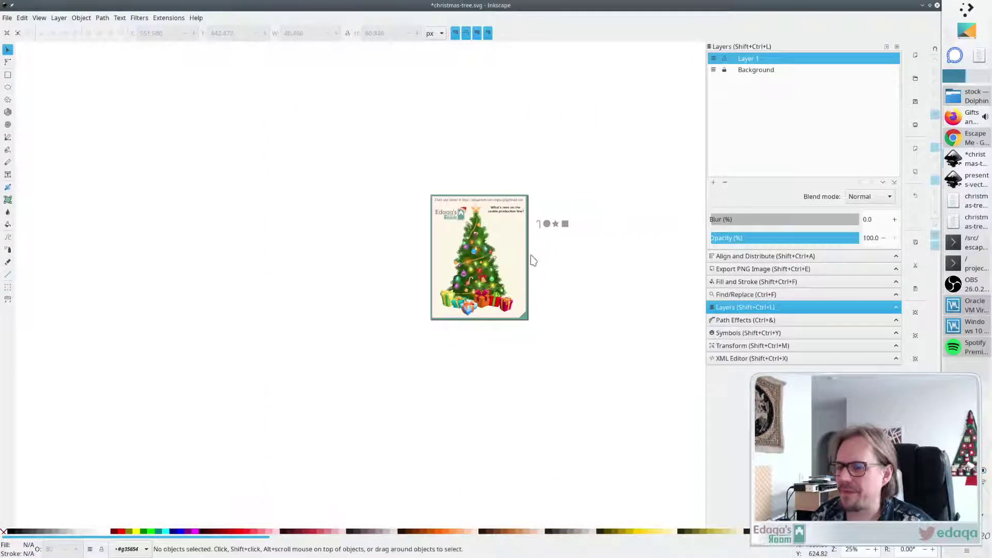
pyautogui.scroll(2, 533, 259)
pyautogui.scroll(1, 527, 263)
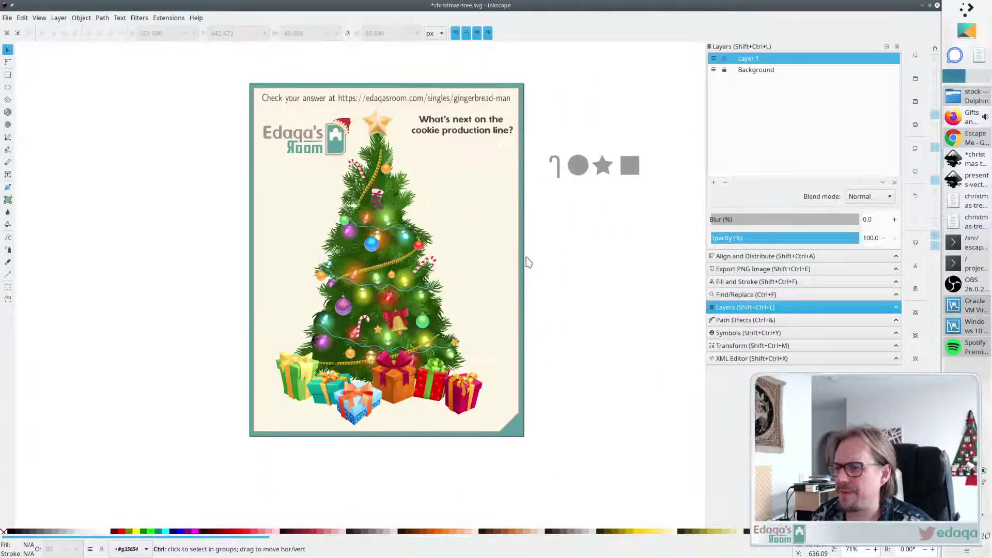
# Save the poster drawing with the oval and dark red ornaments removed.
pyautogui.hotkey('ctrl', 's')
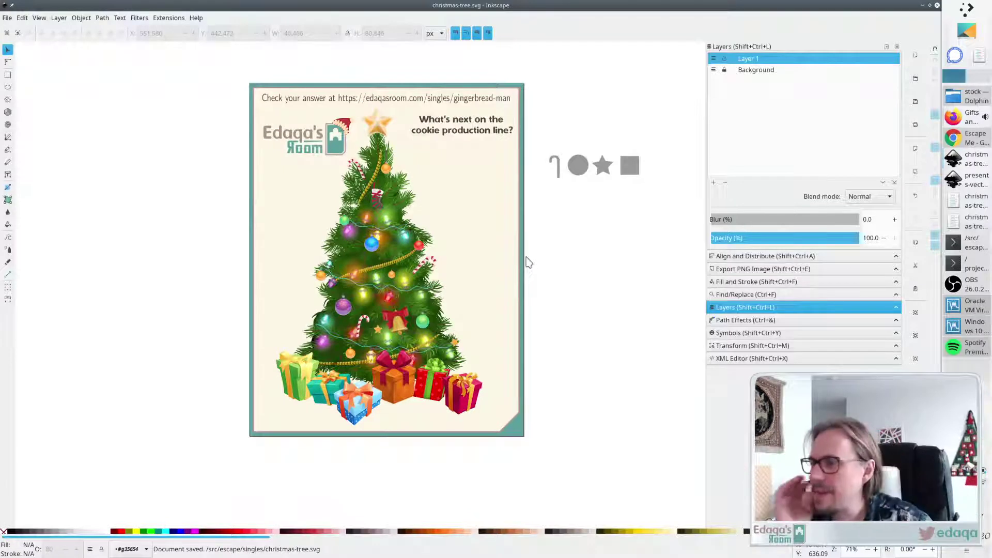
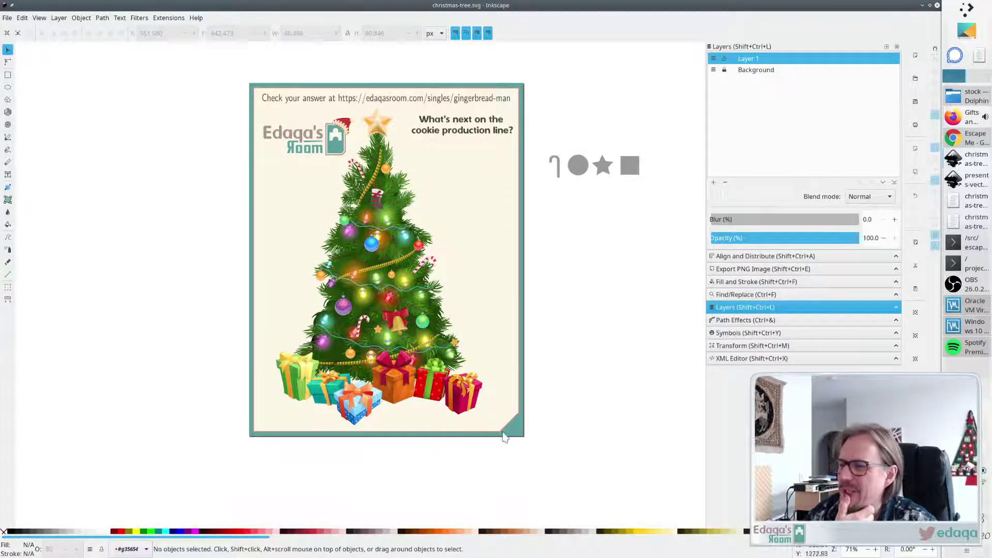
pyautogui.hotkey('ctrl', 's')
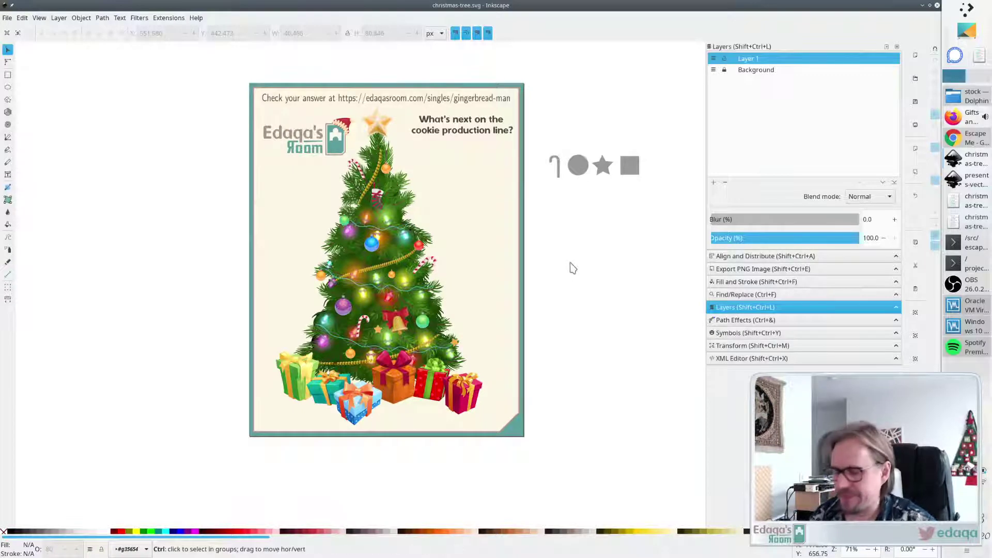
# Switch to Firefox and close the VectorStock pages for the gift boxes pattern and the Christmas holiday santa gift banners.
pyautogui.click(964, 125)
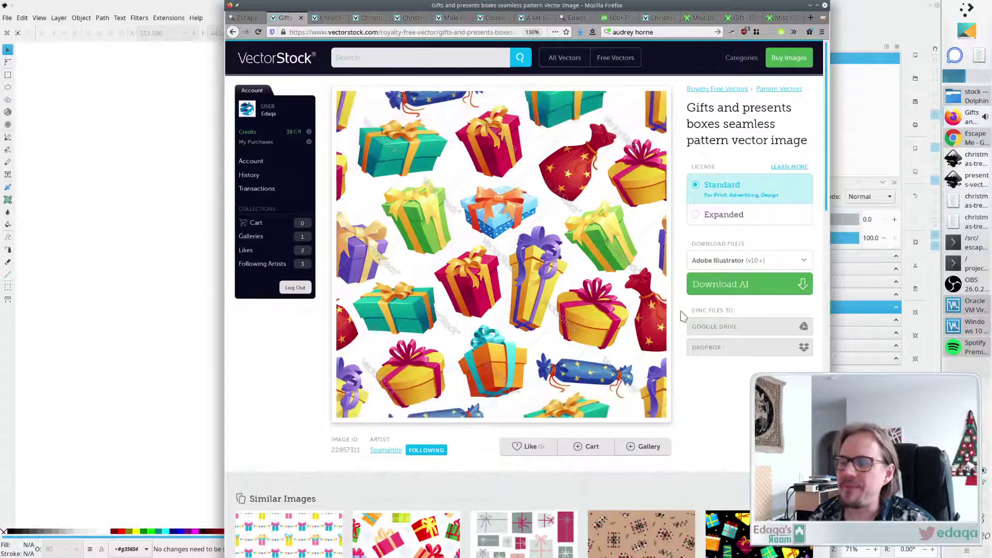
pyautogui.hotkey('ctrl', 'w')
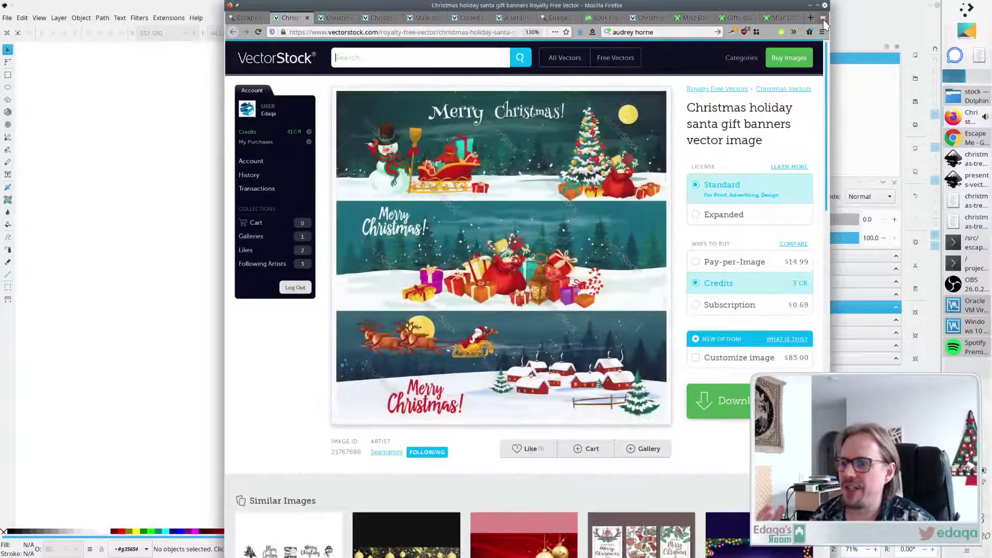
pyautogui.hotkey('ctrl', 'w')
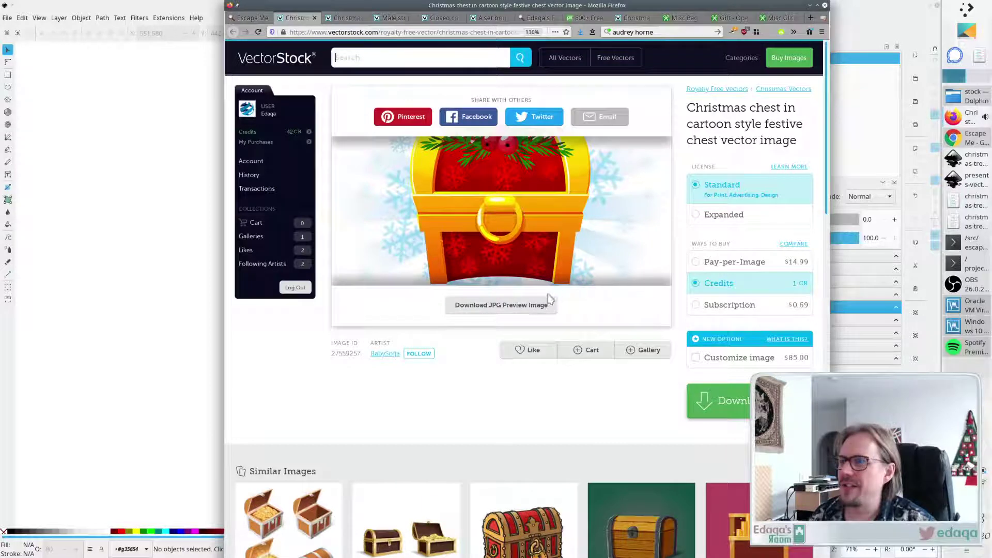
pyautogui.click(347, 18)
pyautogui.click(299, 17)
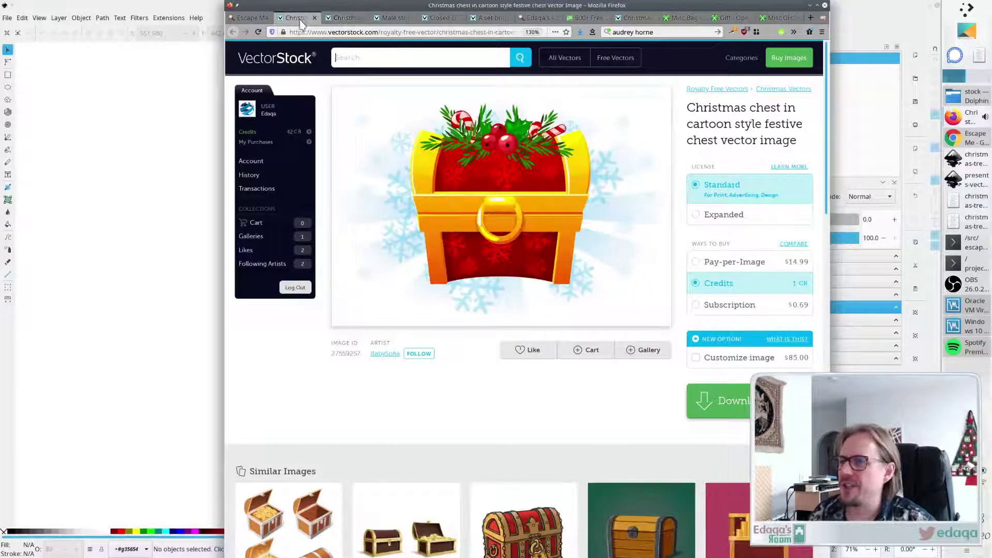
# Switch back to the christmas-tree.svg drawing in Inkscape.
pyautogui.hotkey('alt', 'Tab')
pyautogui.hotkey('alt', 'Tab')
pyautogui.hotkey('alt', 'Tab')
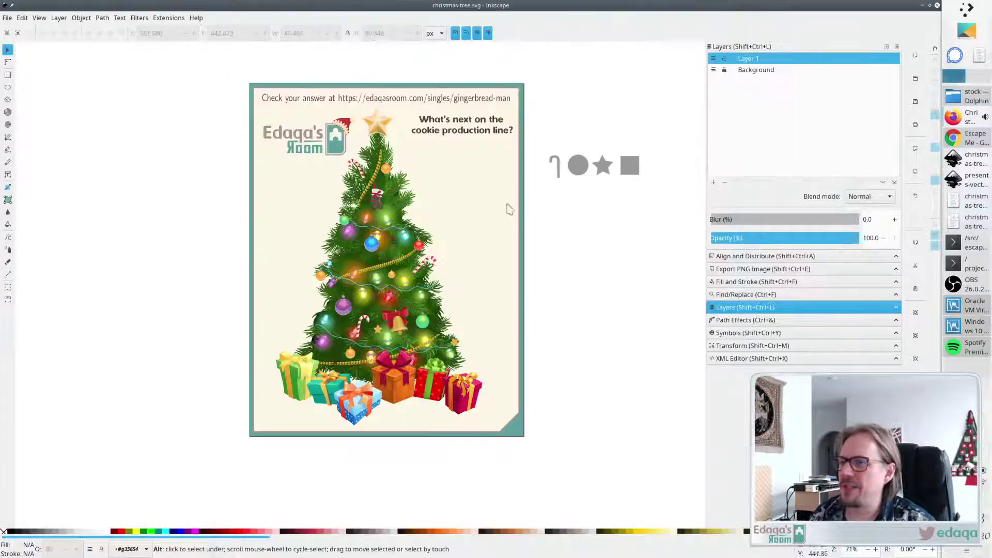
# Switch to Firefox and compare the green Christmas holiday chest with the red festive chest on their VectorStock pages.
pyautogui.hotkey('alt', 'Tab')
pyautogui.click(345, 18)
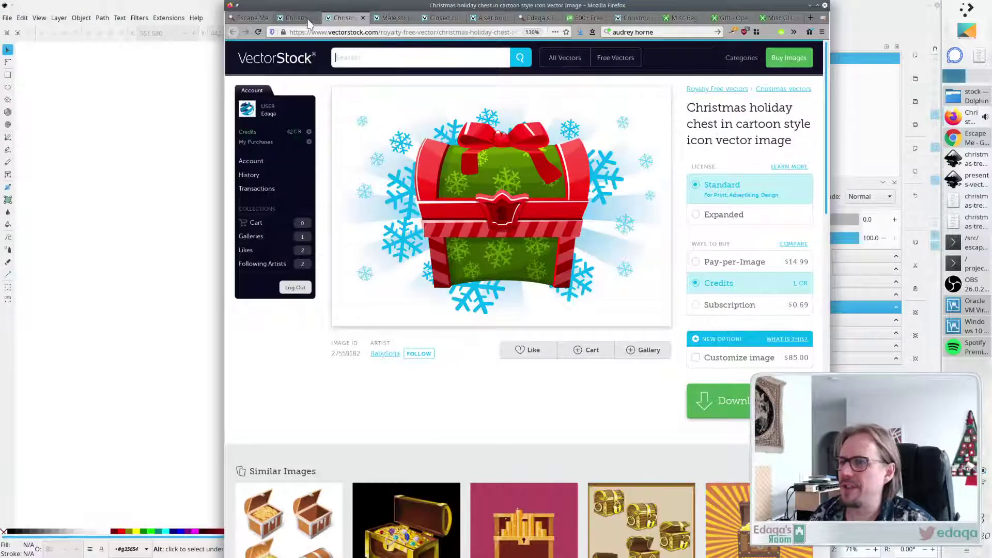
pyautogui.click(291, 19)
pyautogui.hotkey('alt', 'Tab')
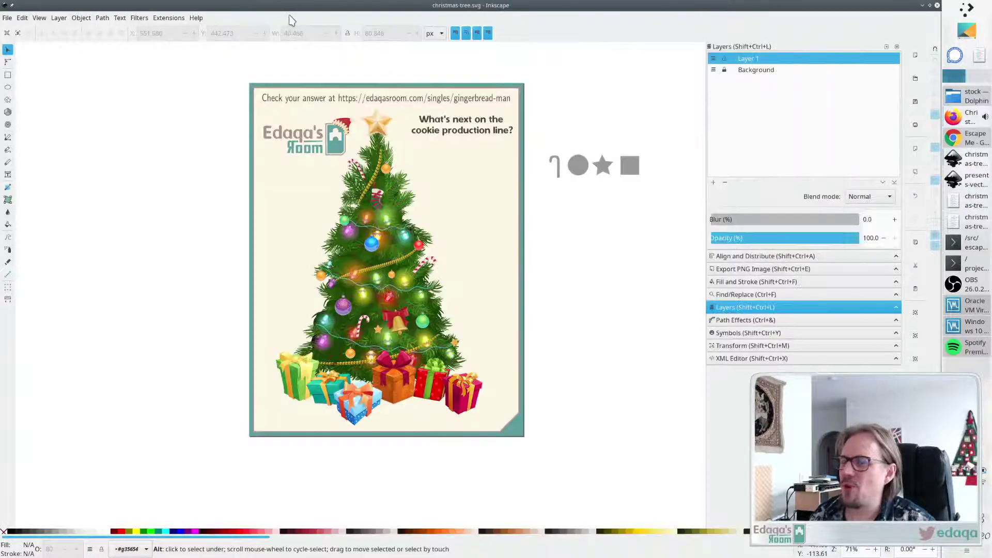
pyautogui.hotkey('alt', 'Tab')
pyautogui.click(346, 18)
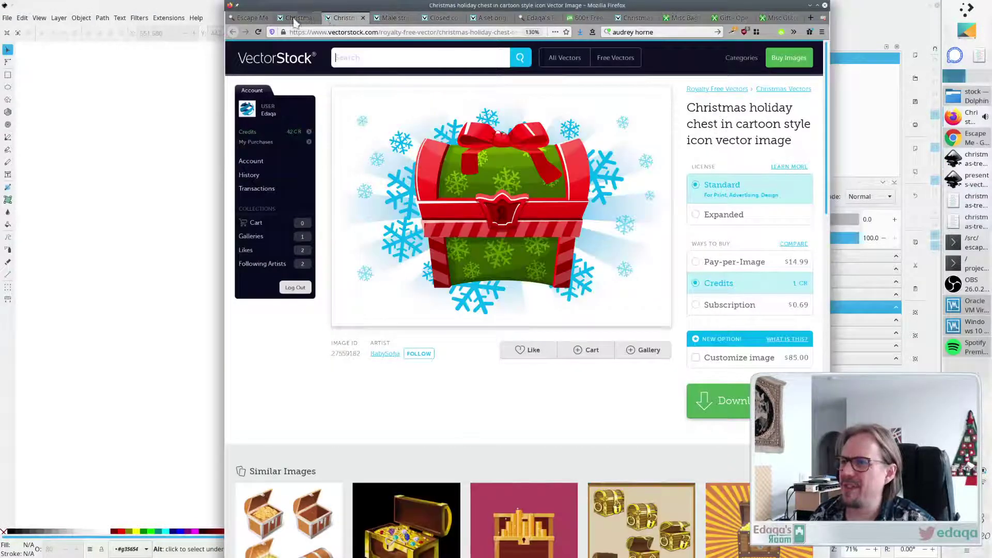
pyautogui.click(294, 20)
pyautogui.click(345, 18)
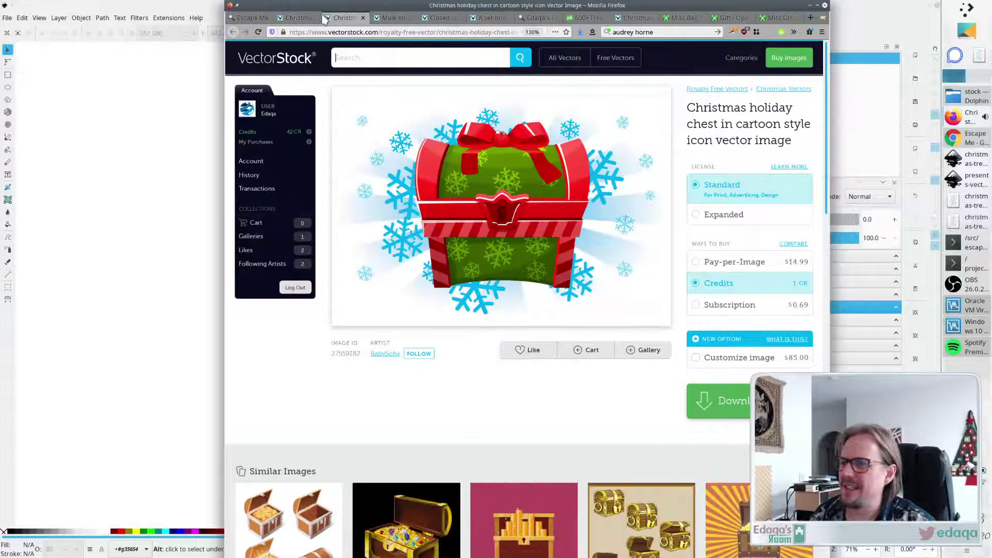
pyautogui.click(292, 19)
pyautogui.click(345, 18)
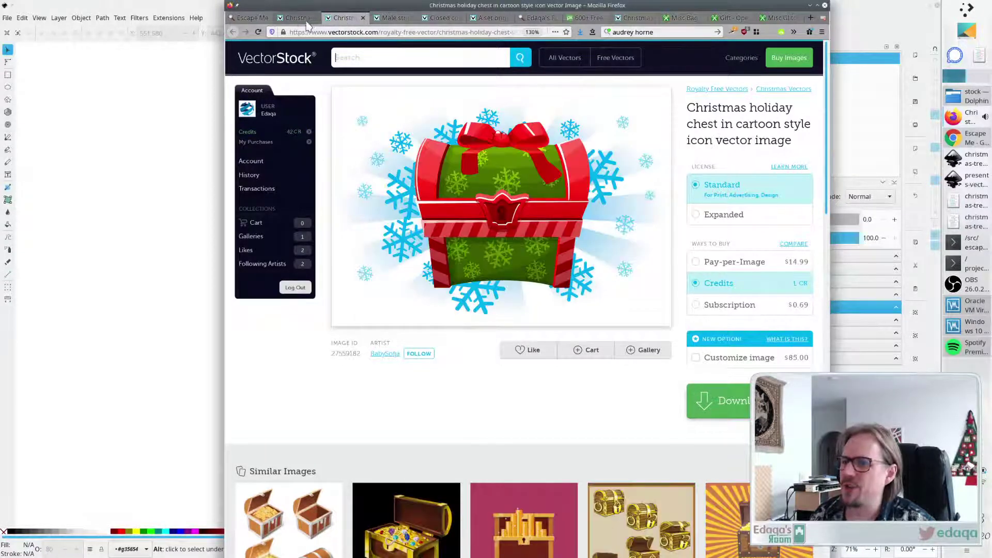
pyautogui.click(306, 21)
pyautogui.click(346, 17)
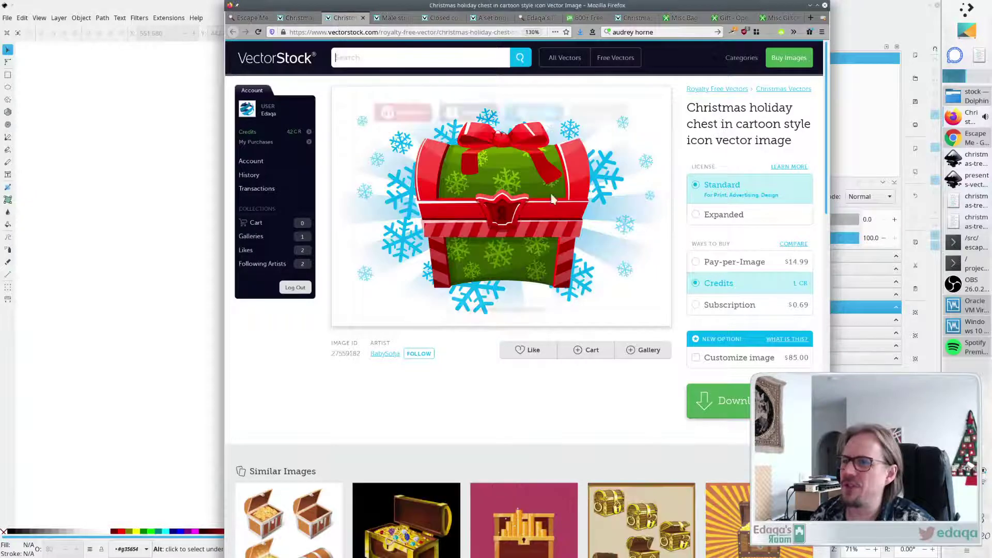
pyautogui.click(295, 18)
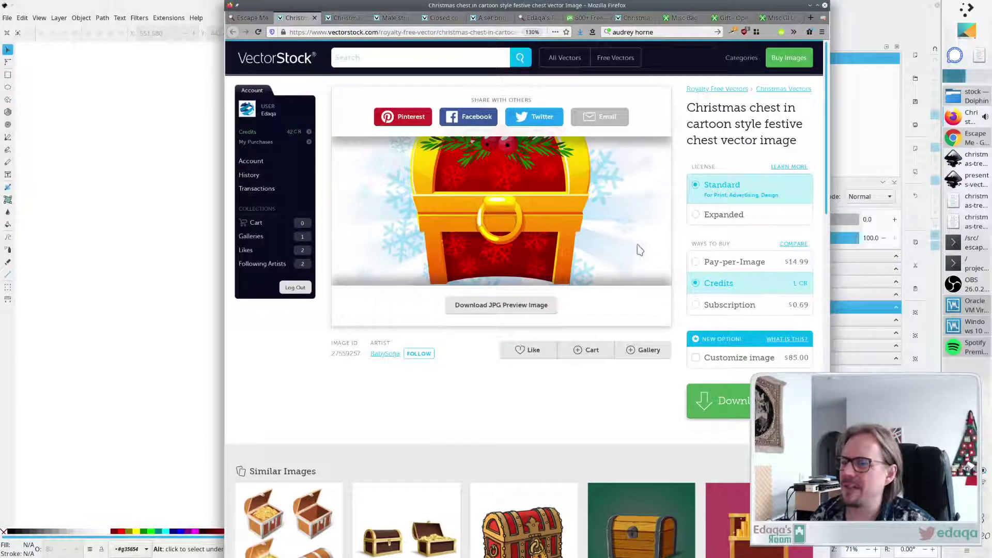
# Compare the red and gold festive chest image with the style of the Christmas tree poster in Inkscape.
pyautogui.hotkey('alt', 'Tab')
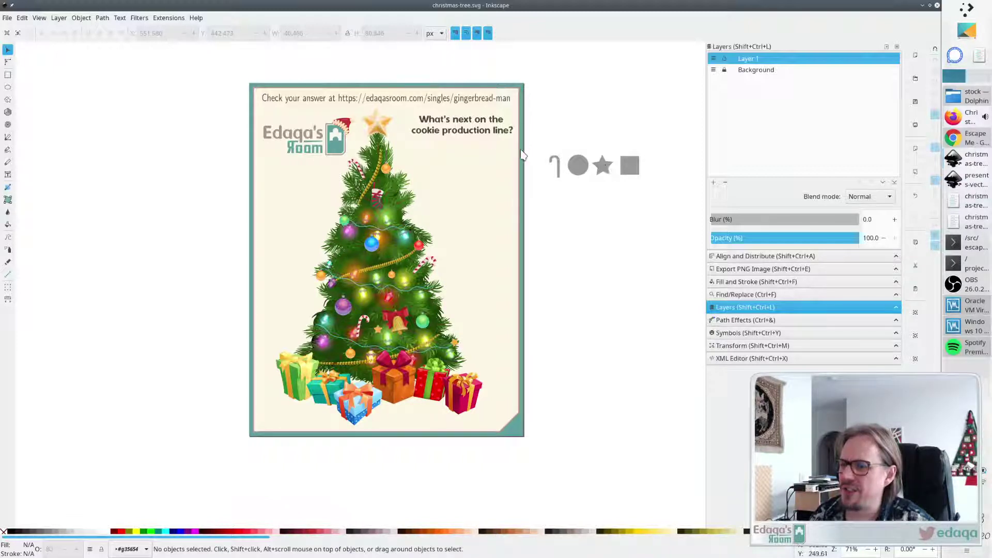
pyautogui.hotkey('alt', 'Tab')
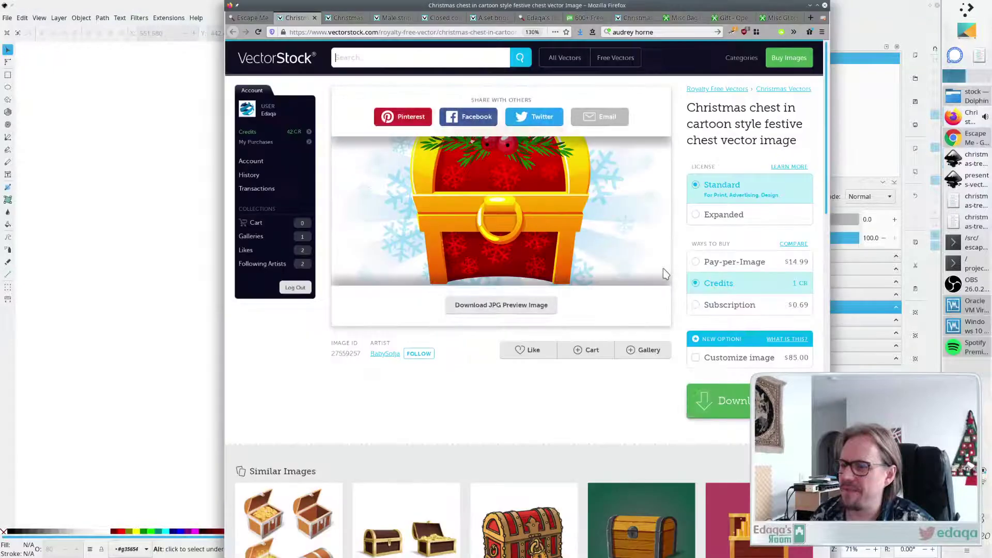
pyautogui.hotkey('alt', 'Tab')
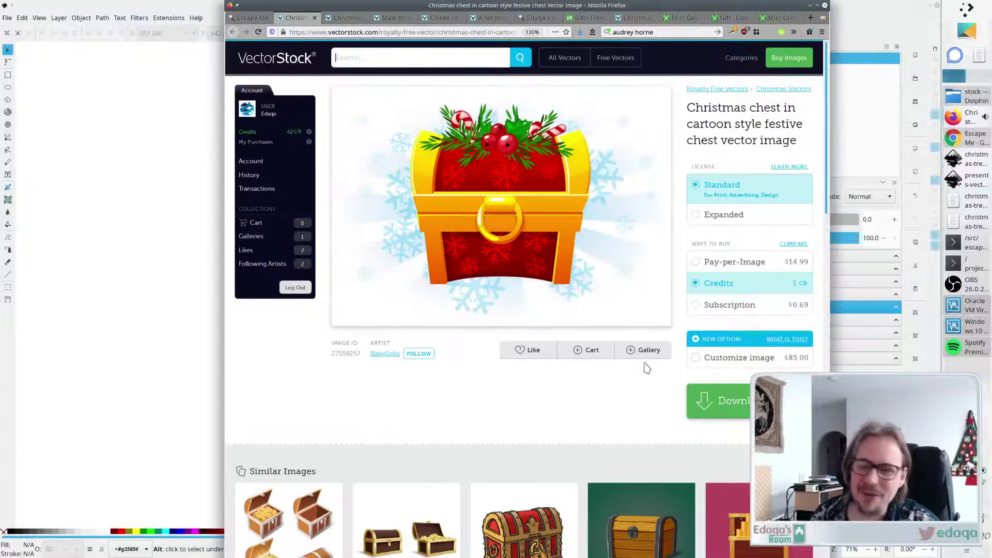
# Close the VectorStock page for the male striptease surprise gift.
pyautogui.click(351, 52)
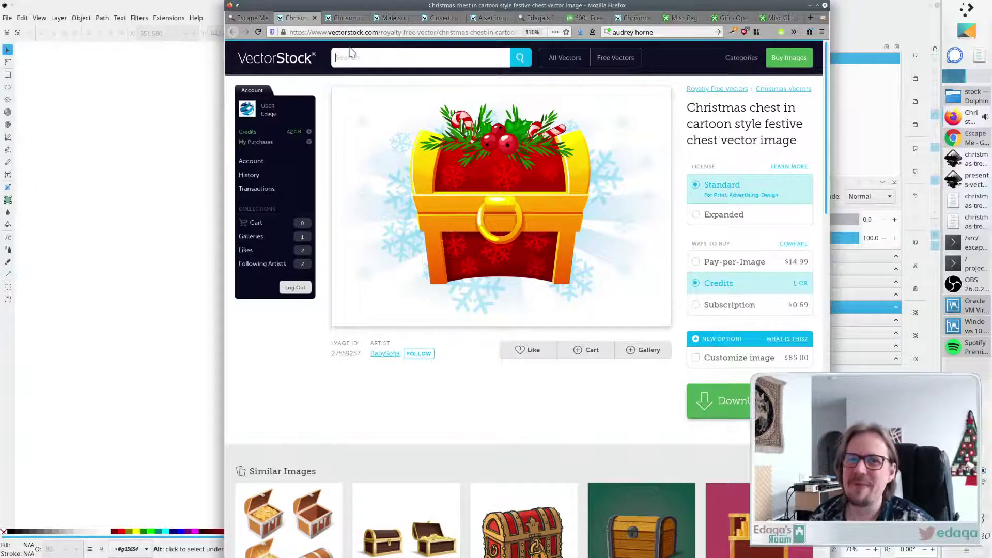
pyautogui.click(391, 18)
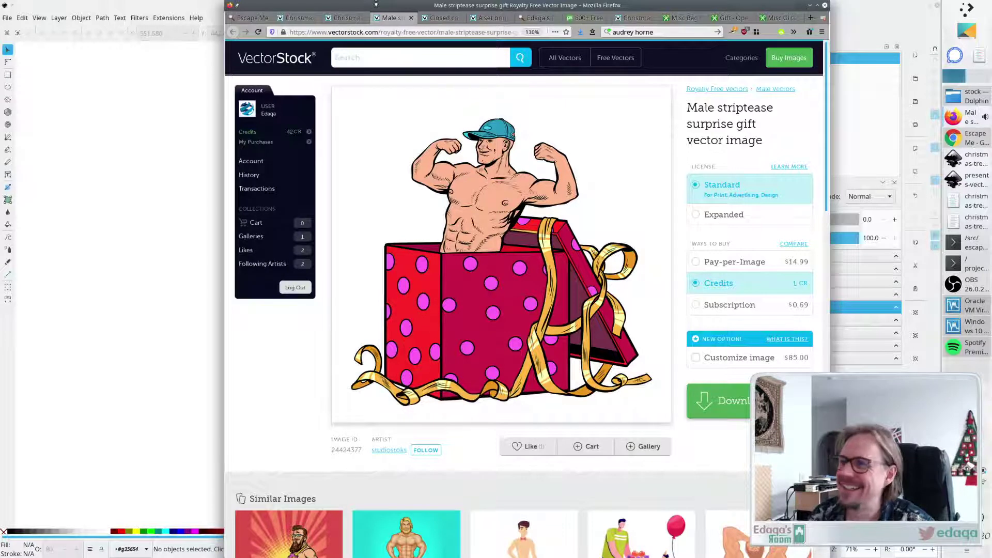
pyautogui.click(411, 18)
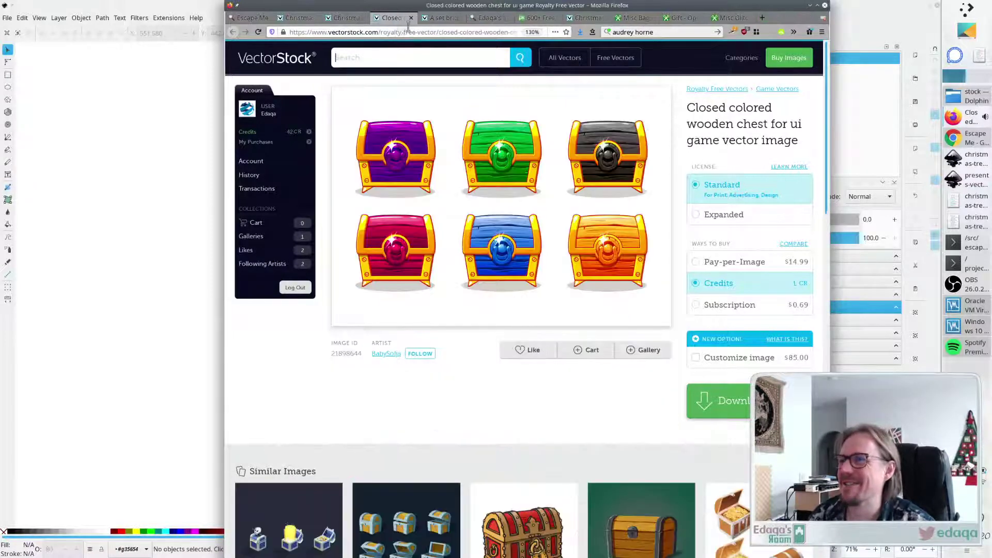
# Compare the closed colored wooden chests and the gold soft chests with the two Christmas chest images on VectorStock.
pyautogui.click(436, 18)
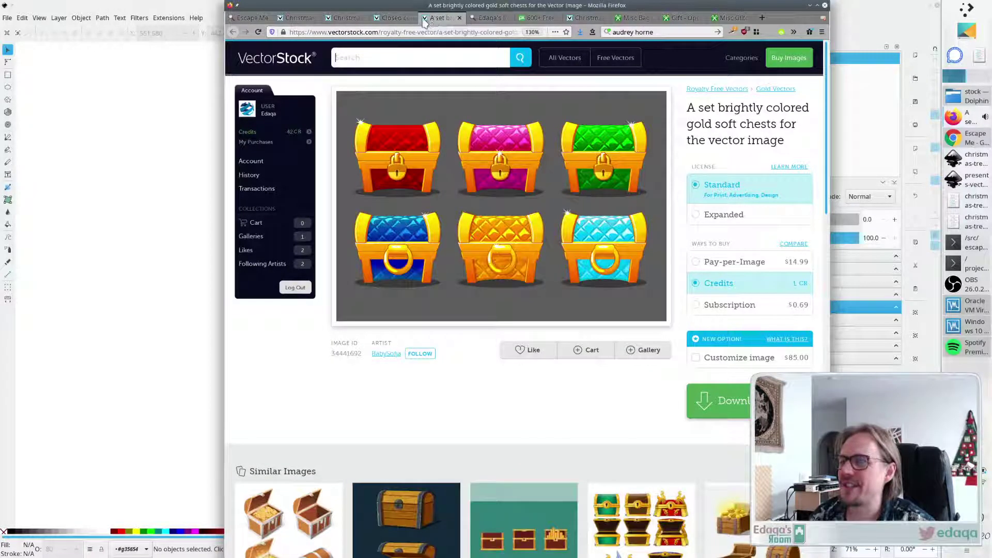
pyautogui.click(353, 21)
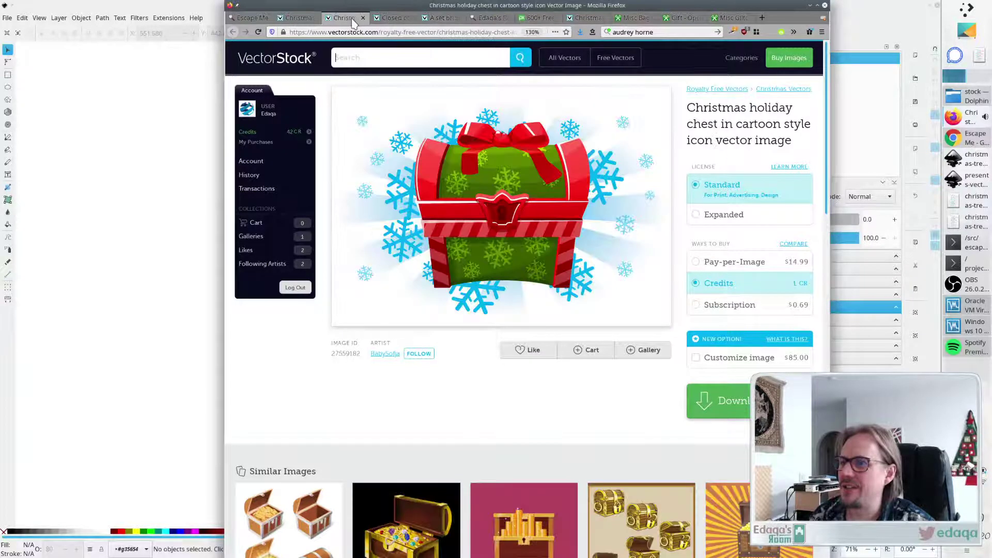
pyautogui.click(393, 20)
pyautogui.click(423, 20)
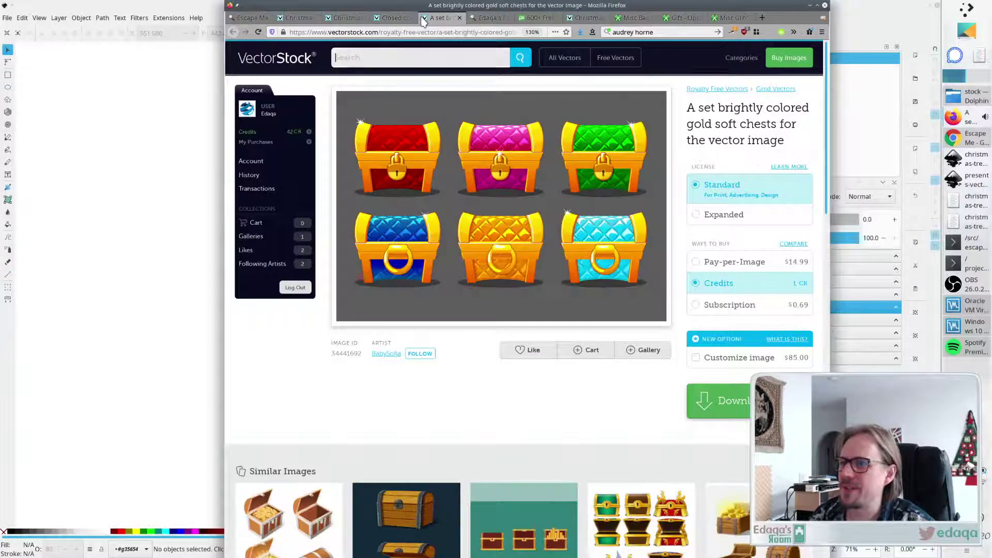
pyautogui.click(308, 20)
pyautogui.click(341, 20)
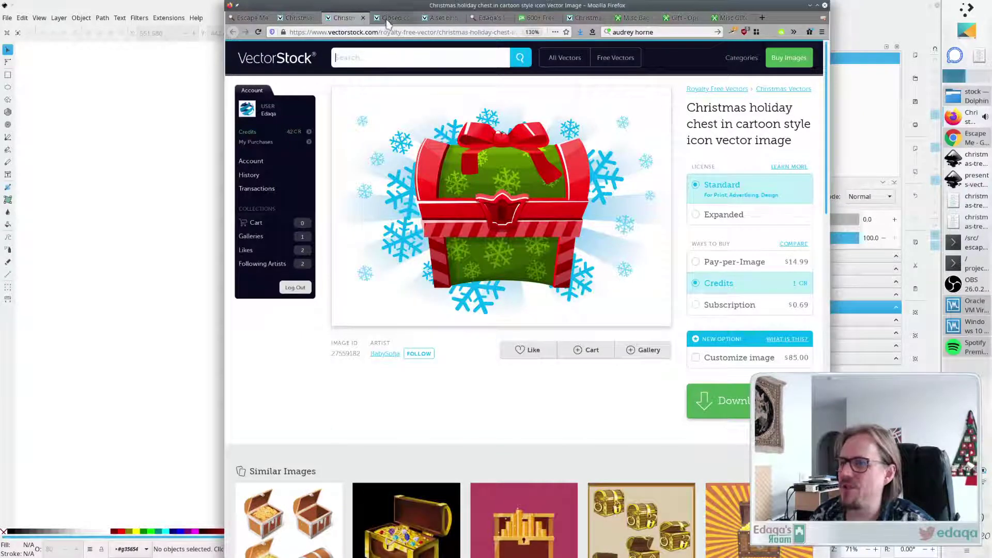
pyautogui.click(291, 21)
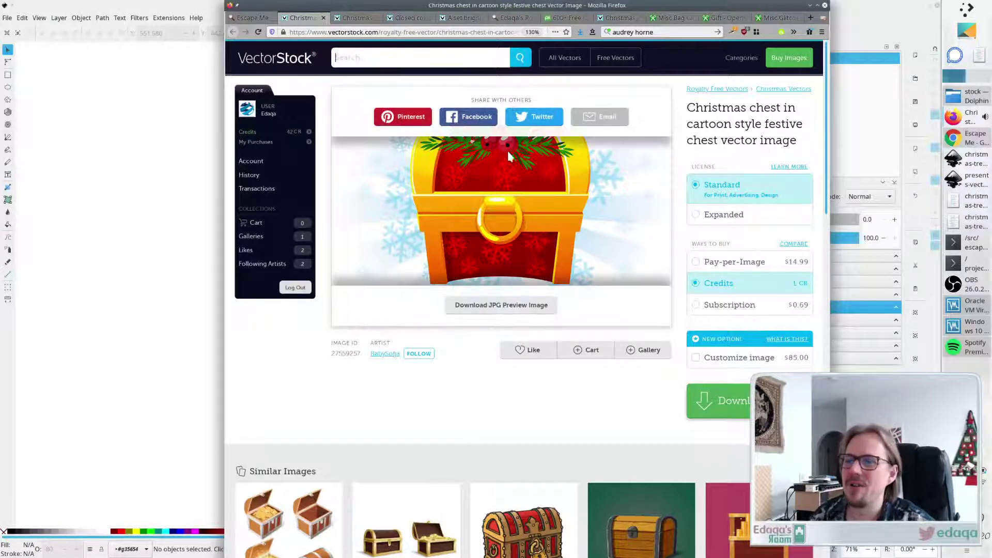
# Check the poster in Inkscape once more, and close the VectorStock page for the red Christmas festive chest in Firefox.
pyautogui.hotkey('alt', 'Tab')
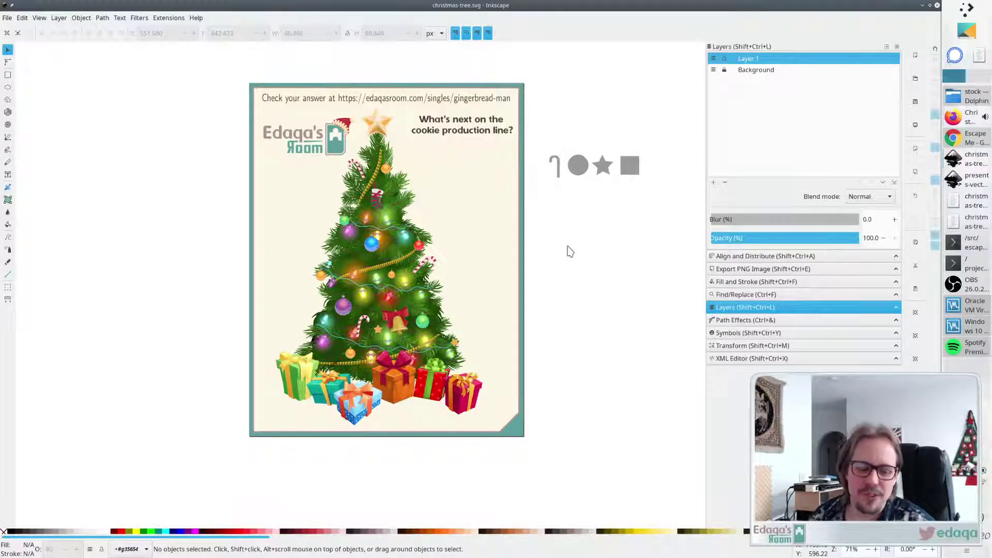
pyautogui.hotkey('alt', 'Tab')
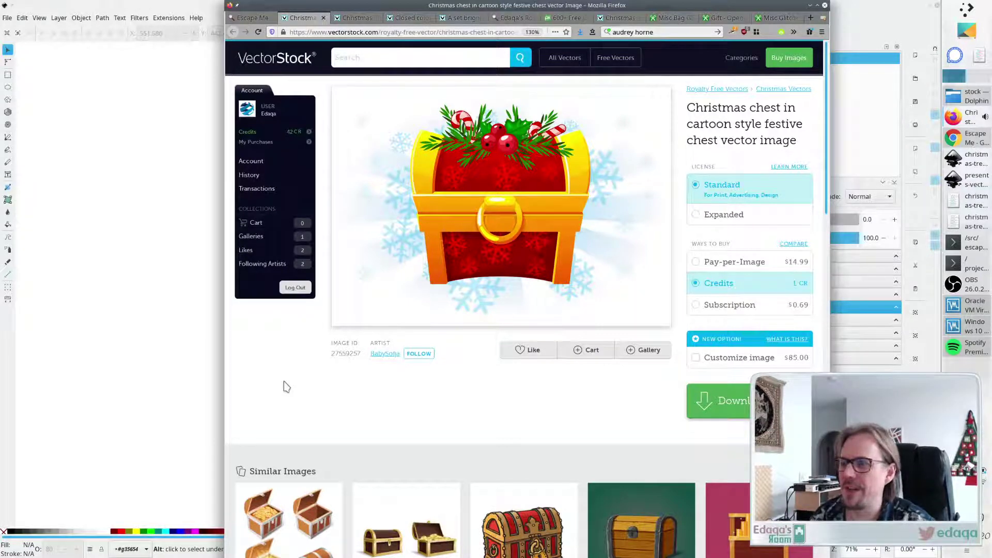
pyautogui.click(323, 18)
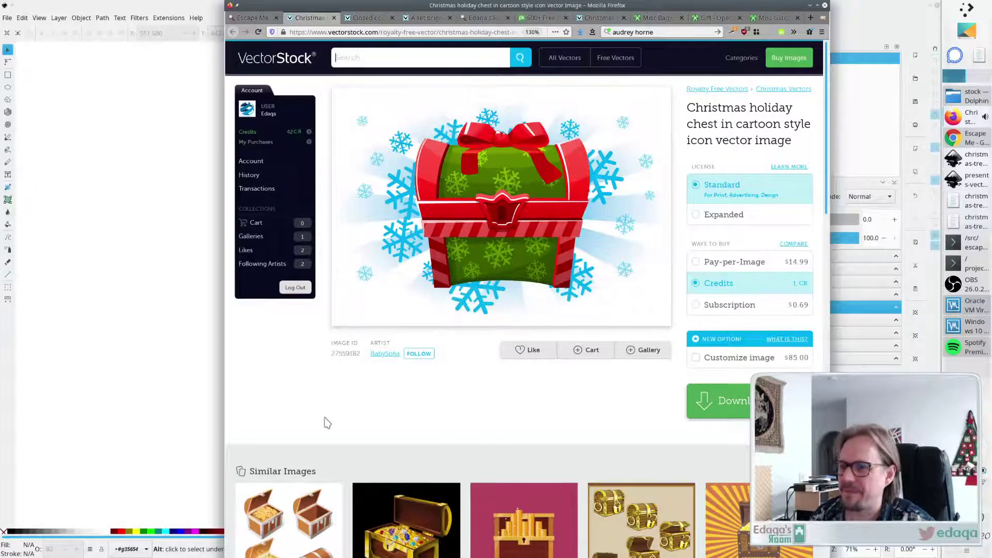
# Switch to Inkscape and move the four grey cookie shapes together slightly up and to the left beside the poster.
pyautogui.hotkey('alt', 'Tab')
pyautogui.hotkey('alt', 'Tab')
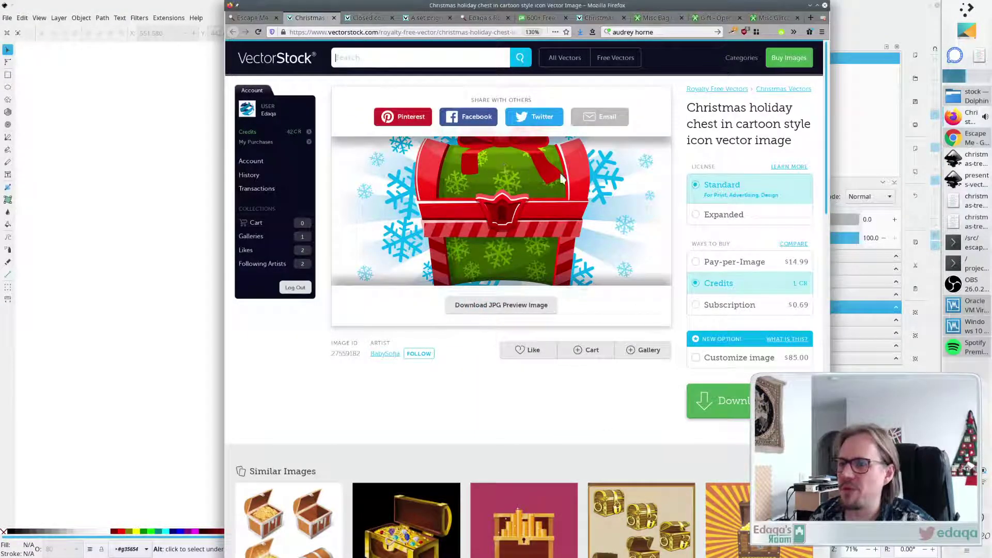
pyautogui.hotkey('alt', 'Tab')
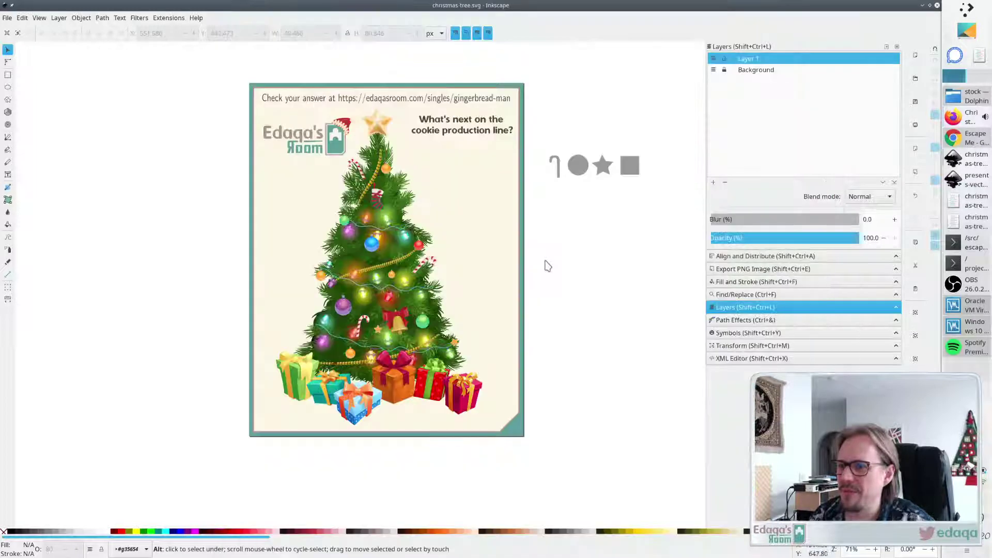
pyautogui.moveTo(539, 193); pyautogui.dragTo(668, 127)
pyautogui.moveTo(631, 164)
pyautogui.mouseDown()
pyautogui.moveTo(500, 158)
pyautogui.moveTo(622, 164)
pyautogui.mouseUp()
# Switch to Firefox and compare the remaining chest images, checking the green Christmas holiday chest against the poster.
pyautogui.hotkey('alt', 'Tab')
pyautogui.hotkey('alt', 'Tab')
pyautogui.hotkey('alt', 'Tab')
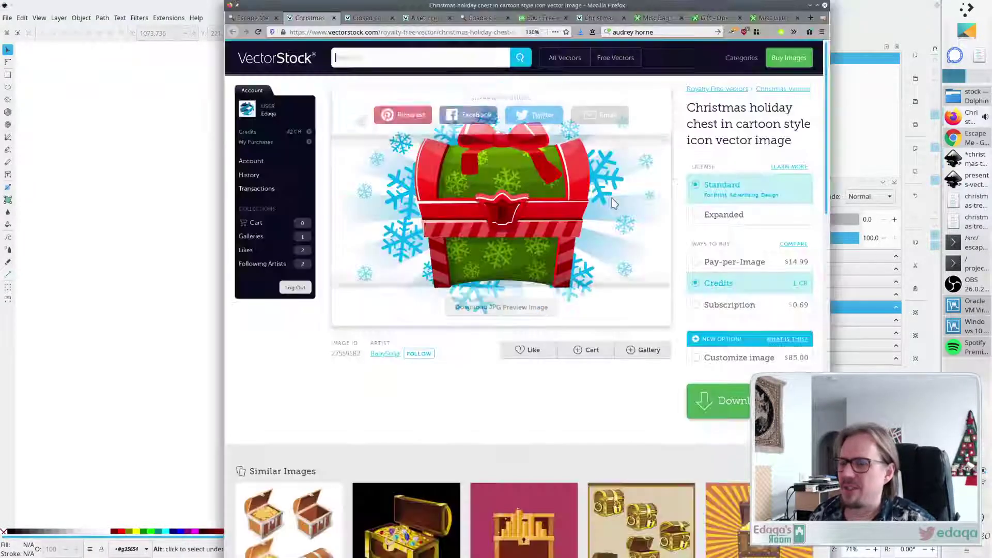
pyautogui.click(368, 18)
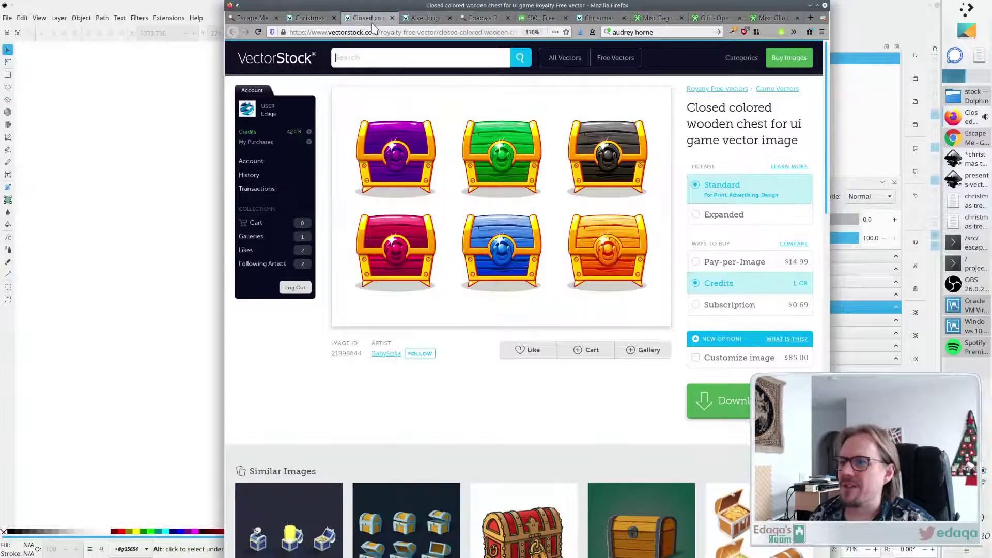
pyautogui.click(430, 19)
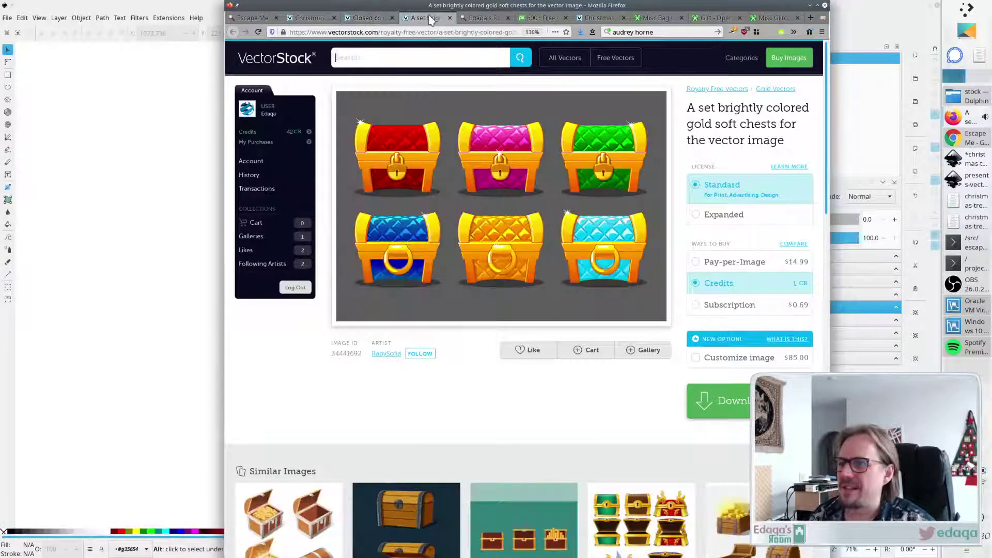
pyautogui.click(368, 18)
pyautogui.click(310, 18)
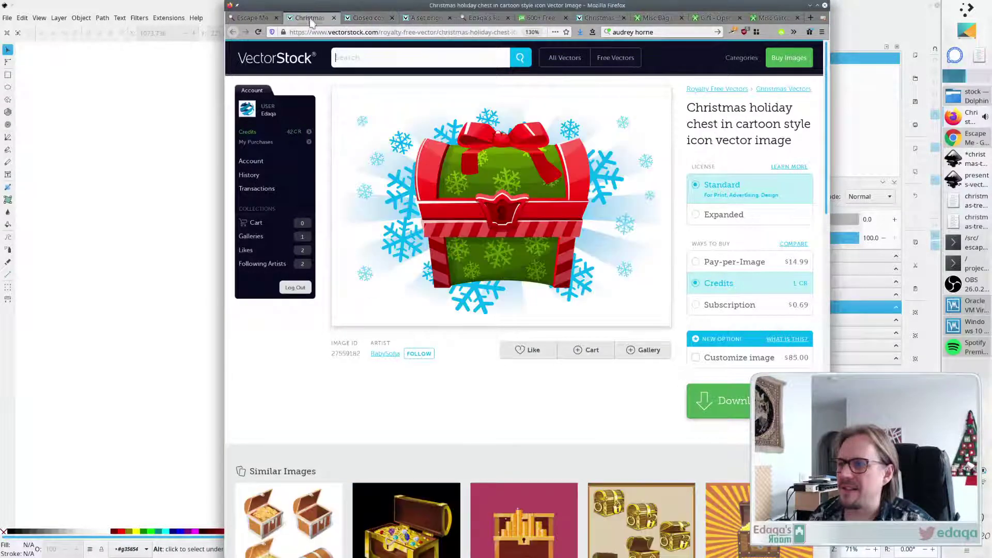
pyautogui.hotkey('alt', 'Tab')
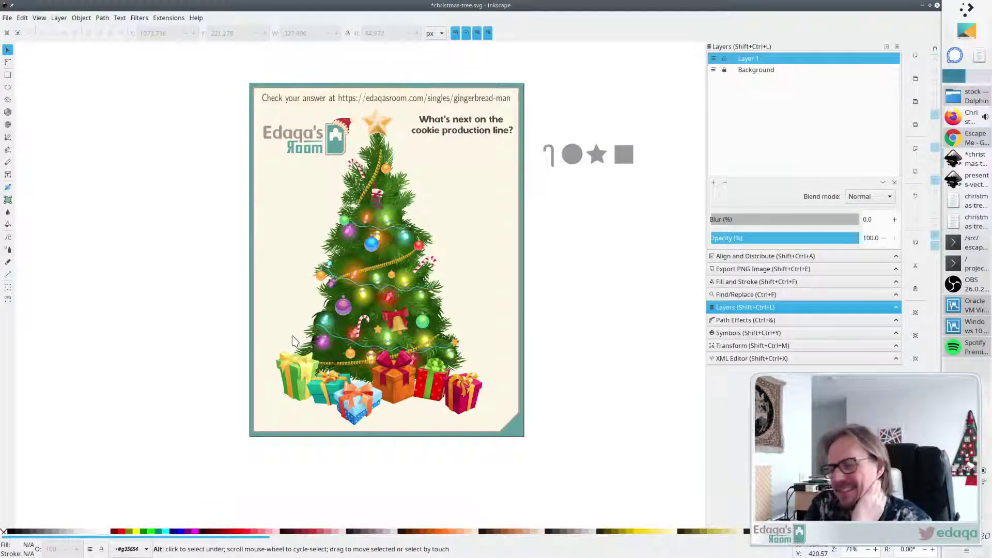
pyautogui.hotkey('alt', 'Tab')
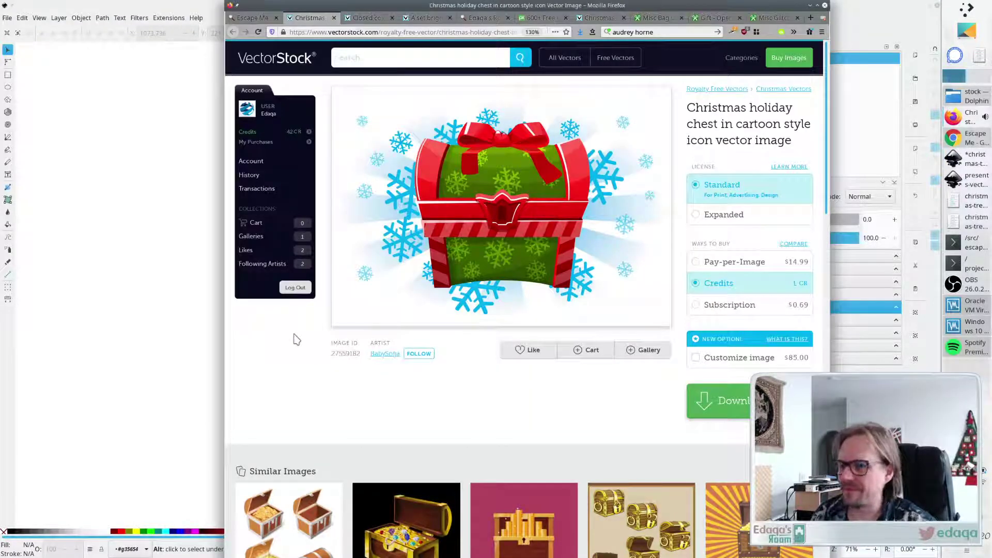
# Capture a rectangular-region screenshot of the green Christmas holiday chest, cropped closely around it, and copy it to the clipboard.
pyautogui.moveTo(500, 233)
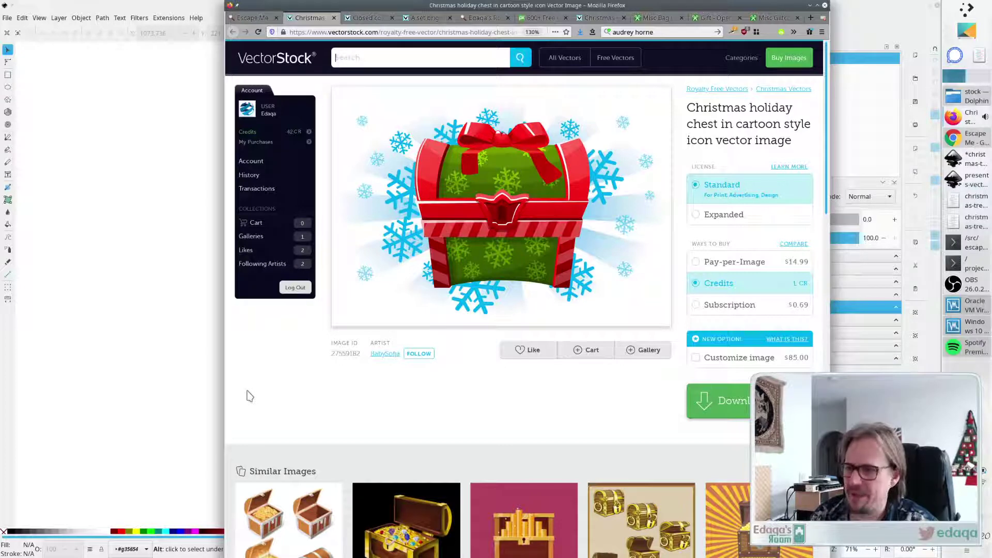
pyautogui.press('Print')
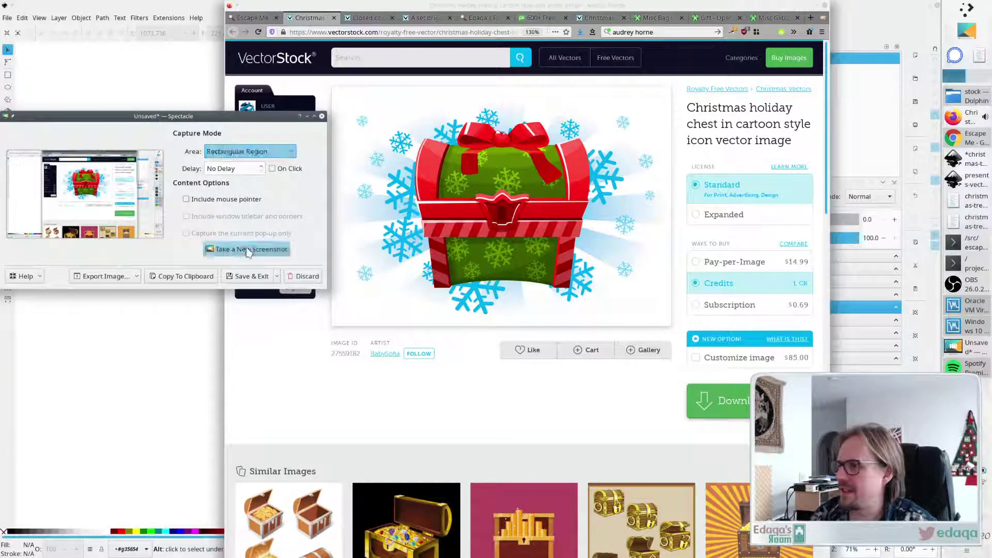
pyautogui.click(247, 248)
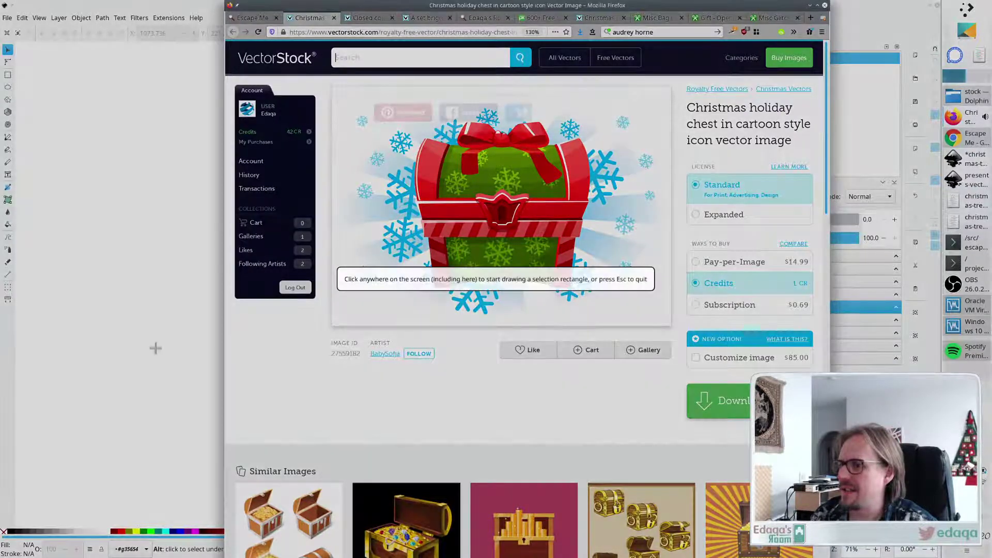
pyautogui.press('Escape')
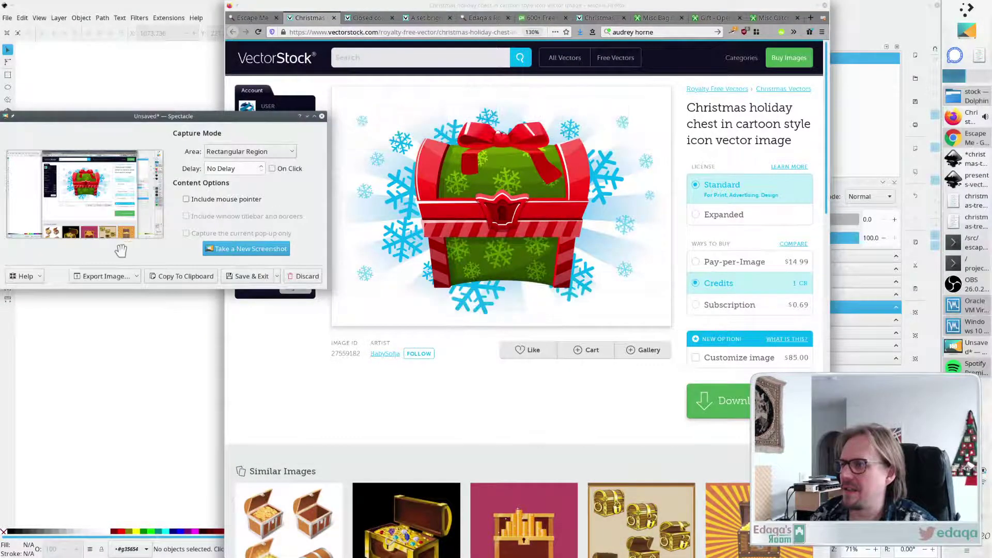
pyautogui.click(225, 251)
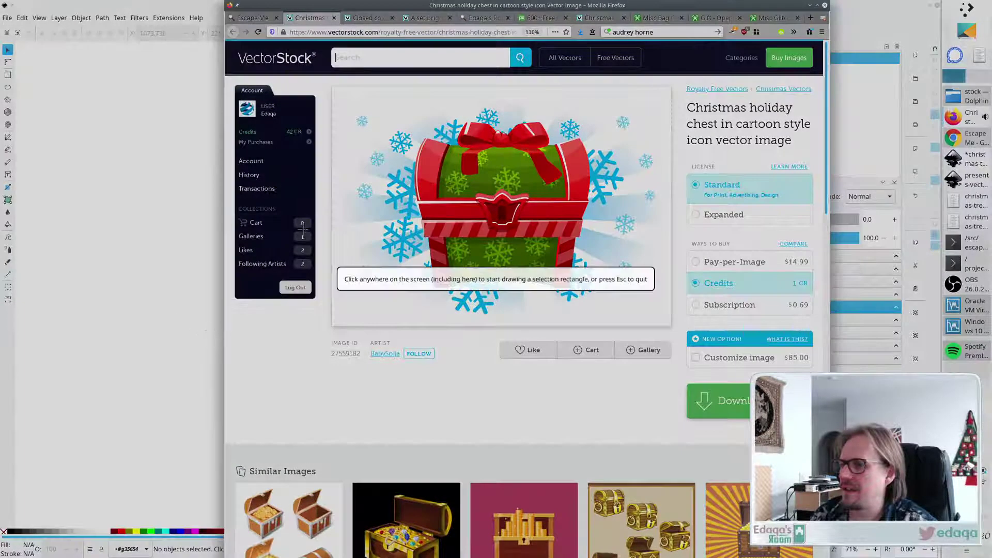
pyautogui.moveTo(332, 87); pyautogui.dragTo(594, 291)
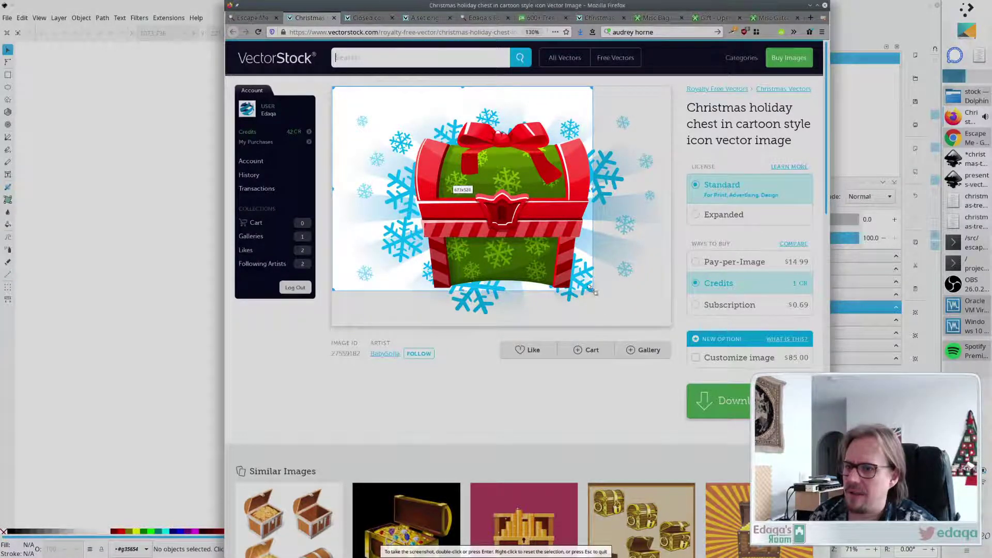
pyautogui.moveTo(333, 85); pyautogui.dragTo(407, 119)
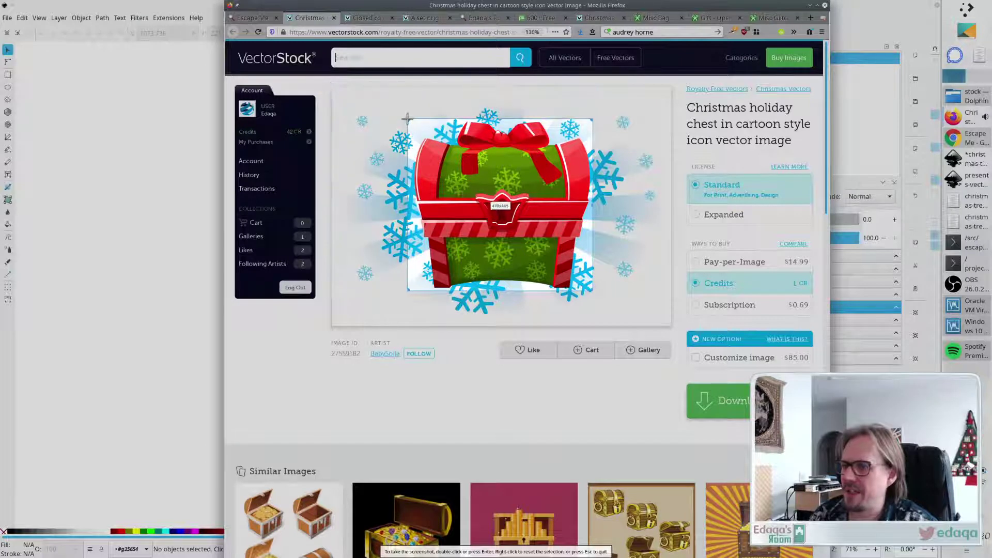
pyautogui.doubleClick(419, 135)
pyautogui.click(168, 274)
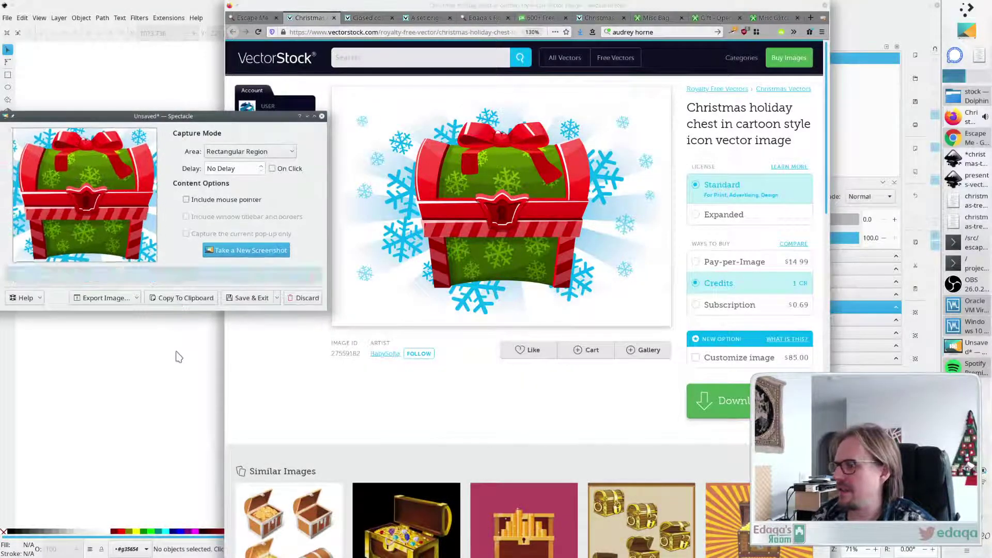
# Switch to Inkscape, paste the green chest picture into the poster's upper right corner, and shrink it to about 368 by 342 px.
pyautogui.click(178, 355)
pyautogui.hotkey('ctrl', 'v')
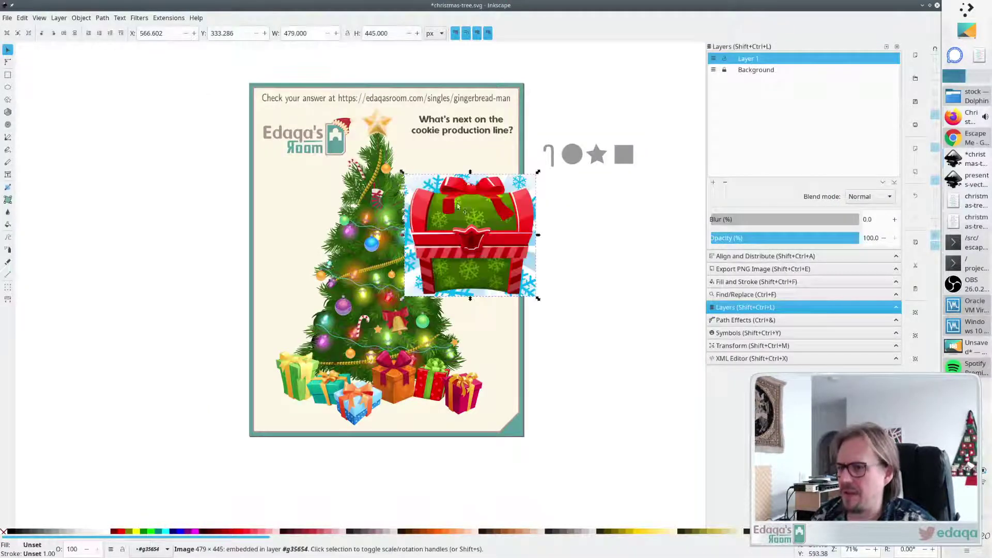
pyautogui.moveTo(457, 206); pyautogui.dragTo(442, 127)
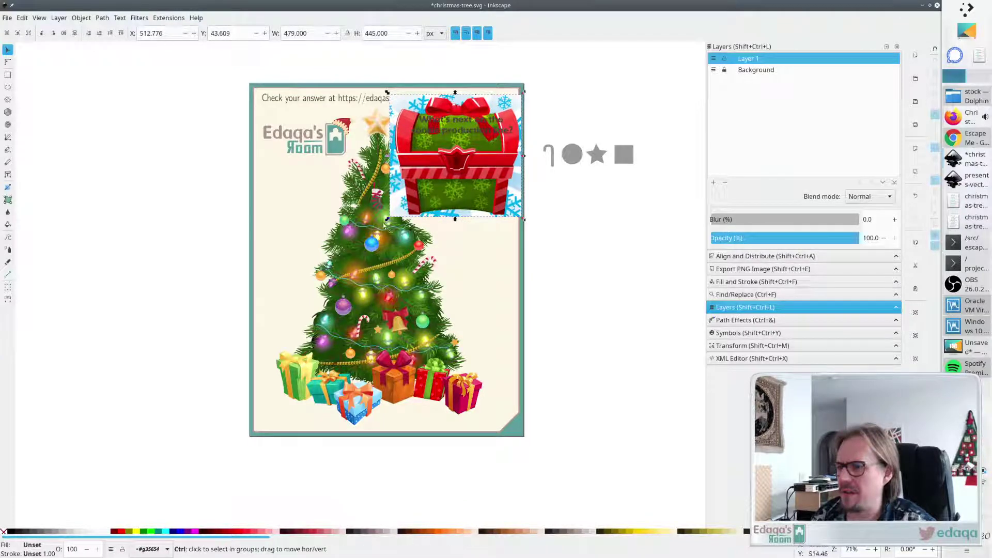
pyautogui.moveTo(383, 221); pyautogui.dragTo(458, 174)
# Move the four grey cookie shapes onto the green chest's lower front panel and scale them to about 179 by 46 px.
pyautogui.moveTo(657, 203); pyautogui.dragTo(526, 110)
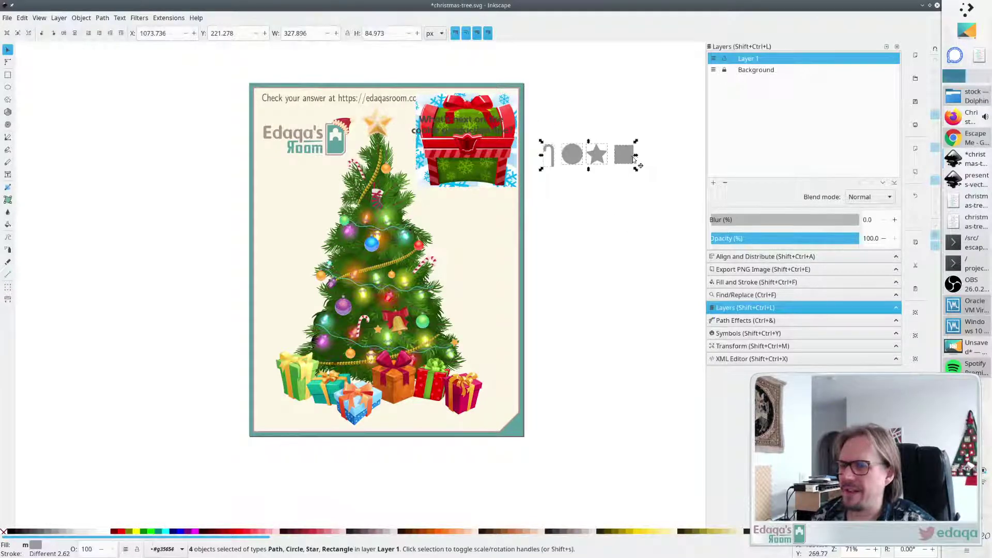
pyautogui.moveTo(634, 159); pyautogui.dragTo(504, 169)
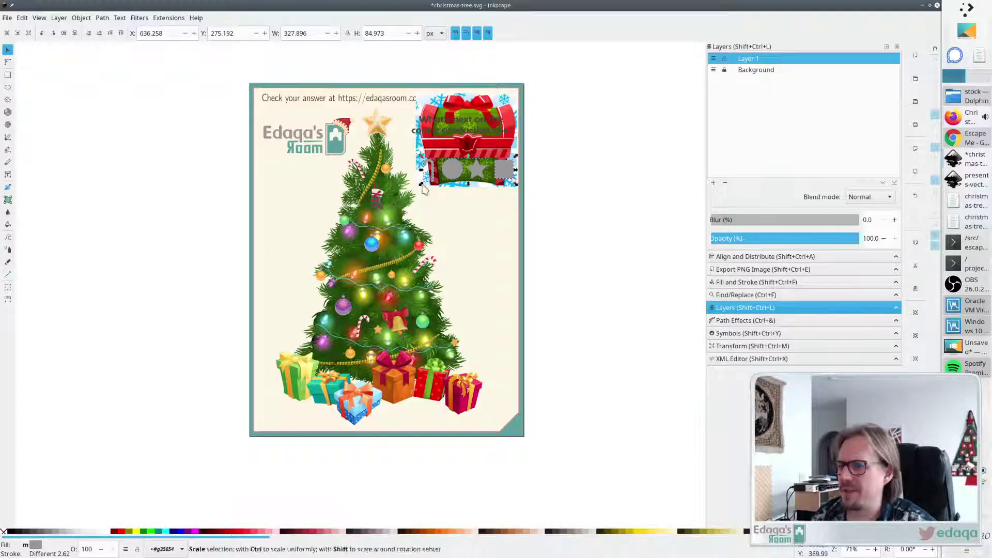
pyautogui.moveTo(422, 185); pyautogui.dragTo(486, 172)
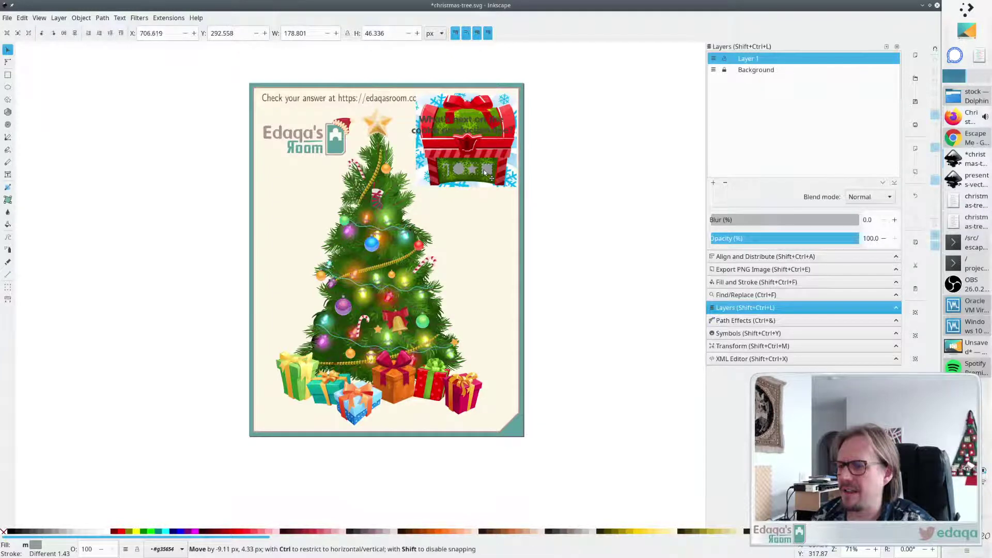
pyautogui.click(550, 194)
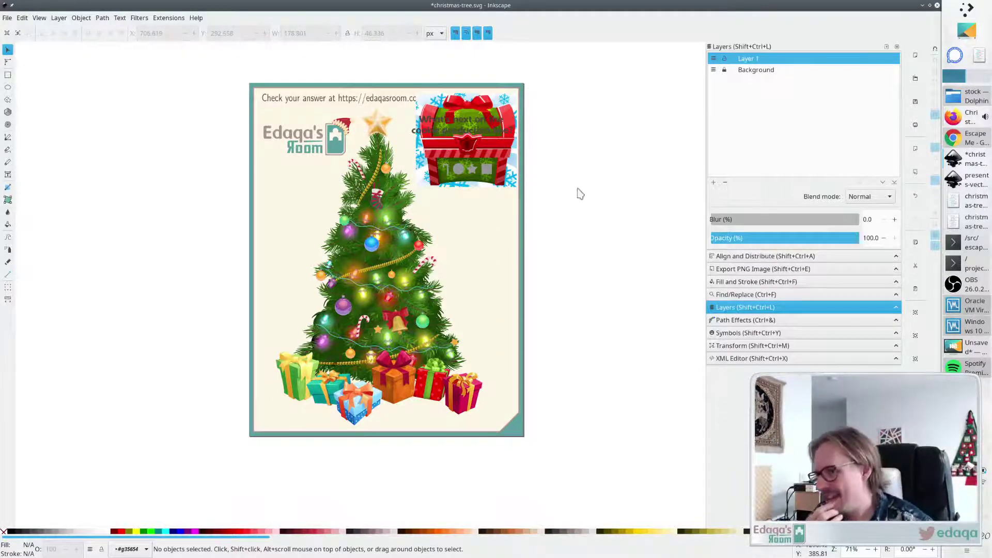
# Nudge the green chest image slightly to the right within the poster's upper right corner.
pyautogui.hotkey('alt', 'Tab')
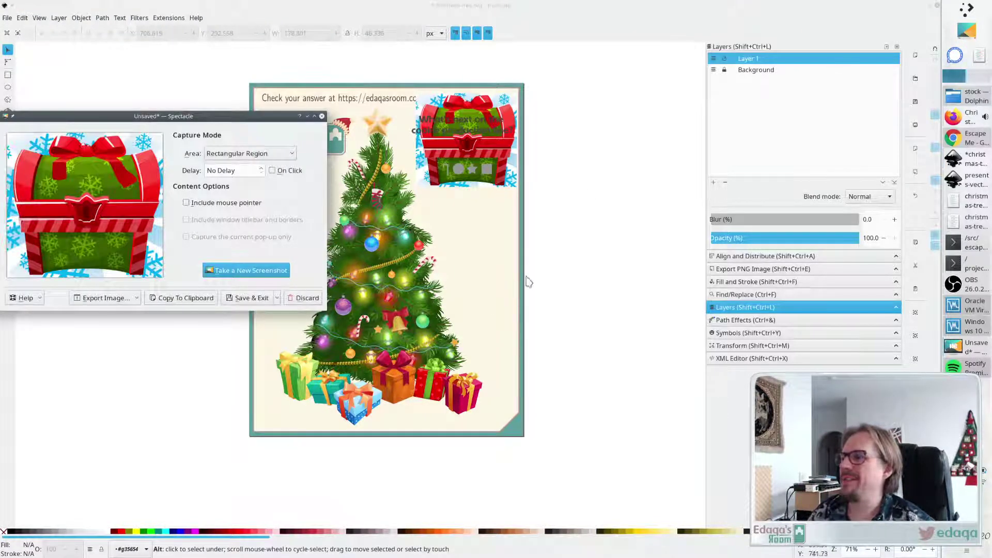
pyautogui.hotkey('alt', 'Tab')
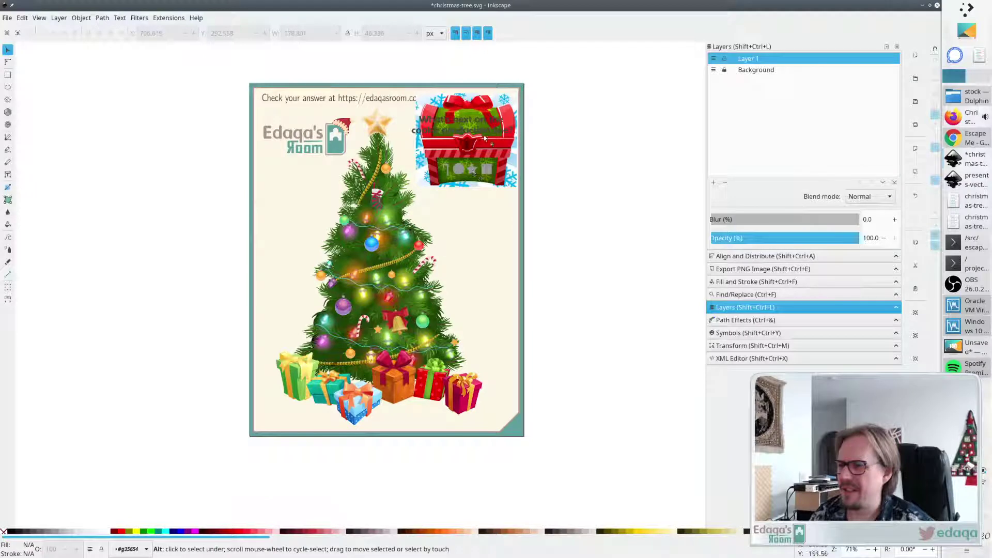
pyautogui.moveTo(482, 138)
pyautogui.mouseDown()
pyautogui.moveTo(482, 92)
pyautogui.moveTo(485, 140)
pyautogui.mouseUp()
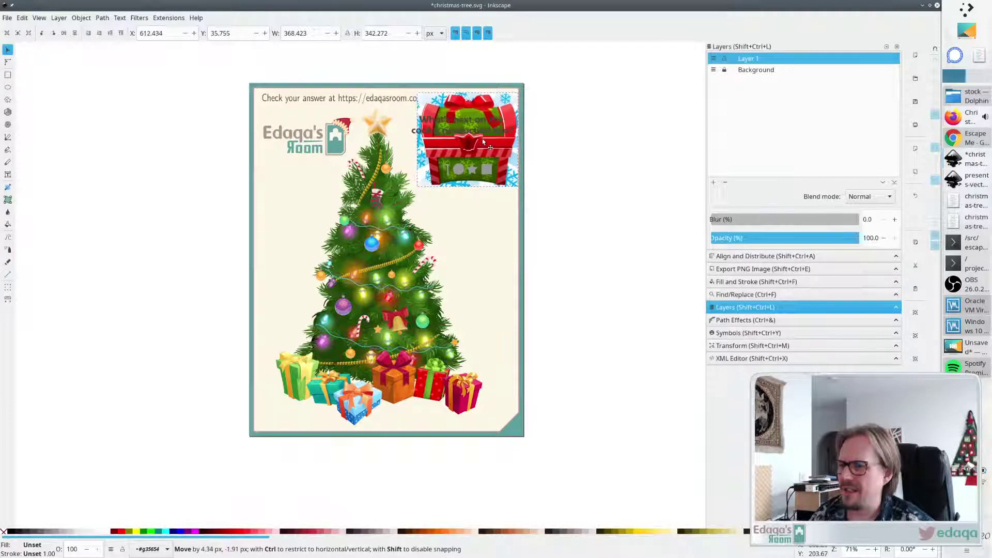
# Switch to Firefox and compare the closed colored wooden chests and the gold soft chests with the poster in Inkscape.
pyautogui.hotkey('alt', 'Tab')
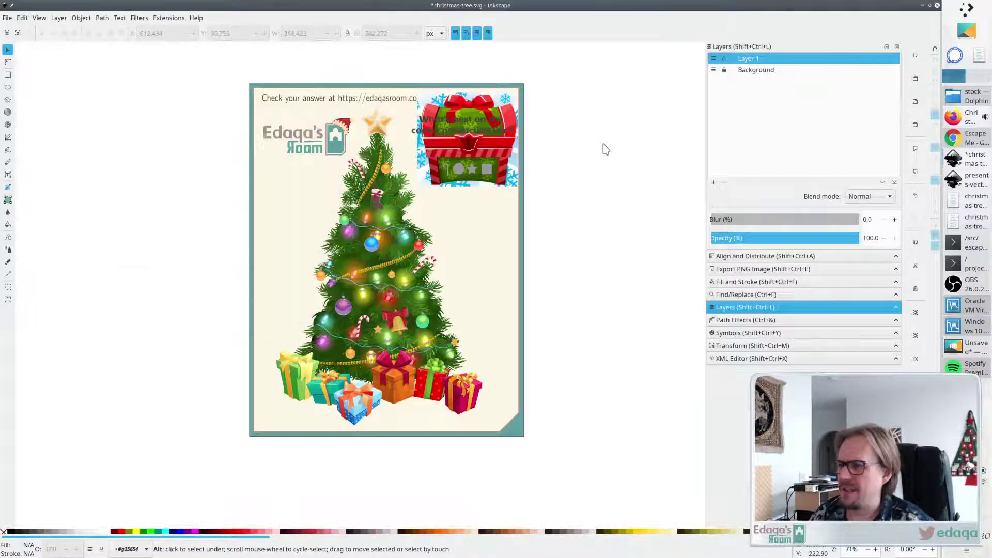
pyautogui.hotkey('alt', 'Tab')
pyautogui.click(354, 18)
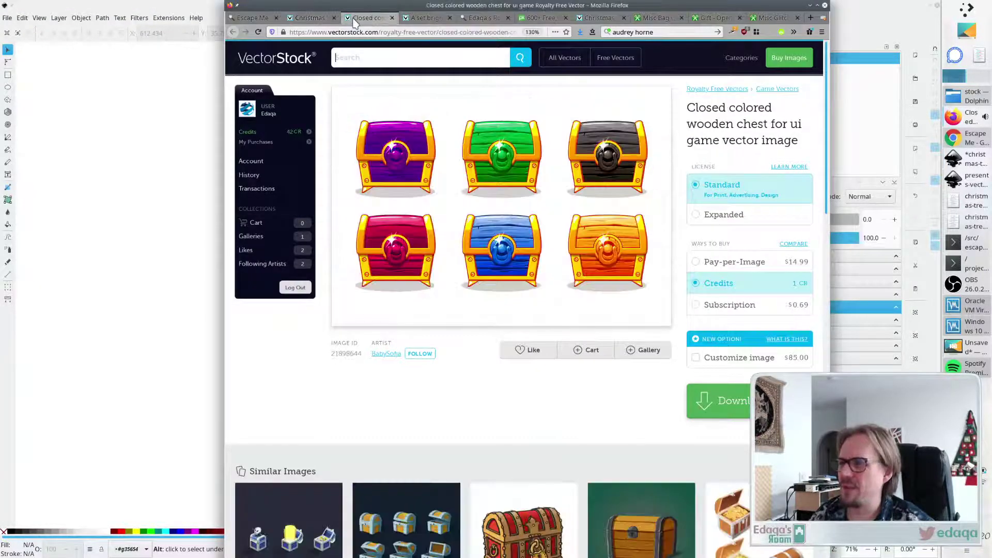
pyautogui.click(421, 18)
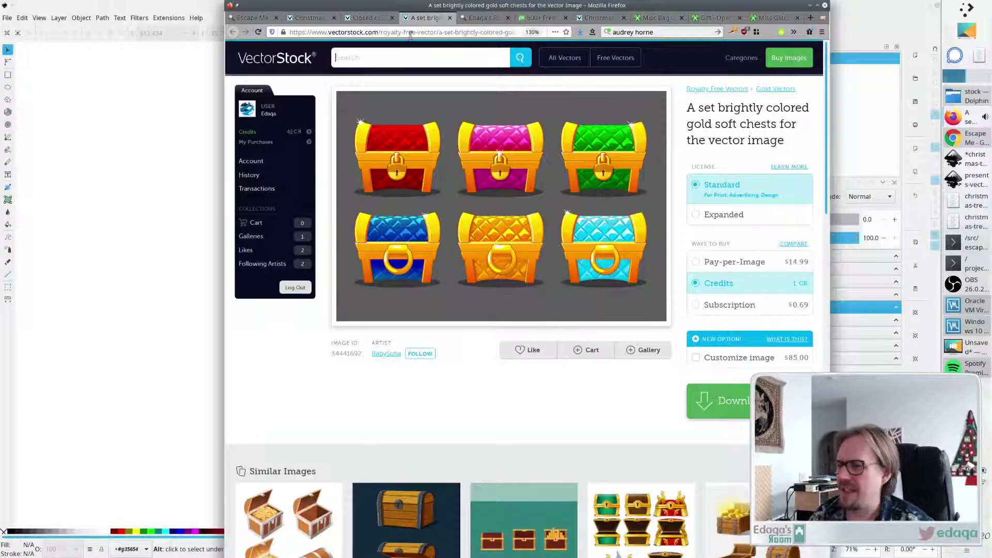
pyautogui.hotkey('alt', 'Tab')
pyautogui.hotkey('alt', 'Tab')
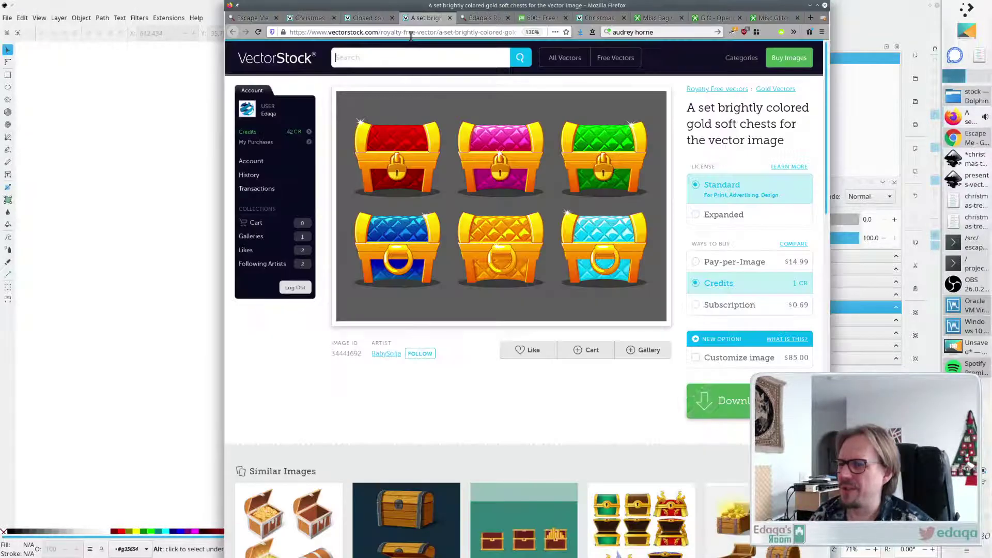
pyautogui.hotkey('alt', 'Tab')
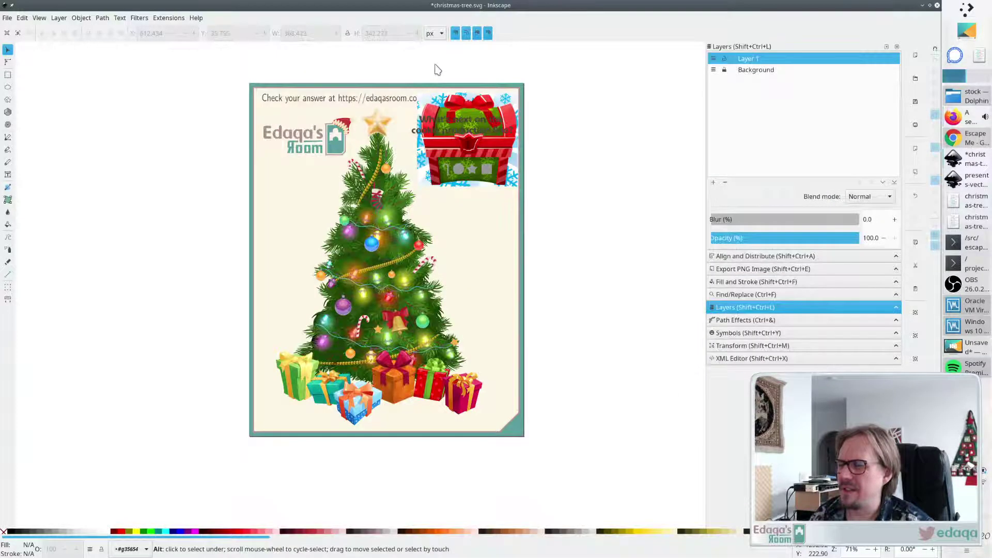
pyautogui.hotkey('alt', 'Tab')
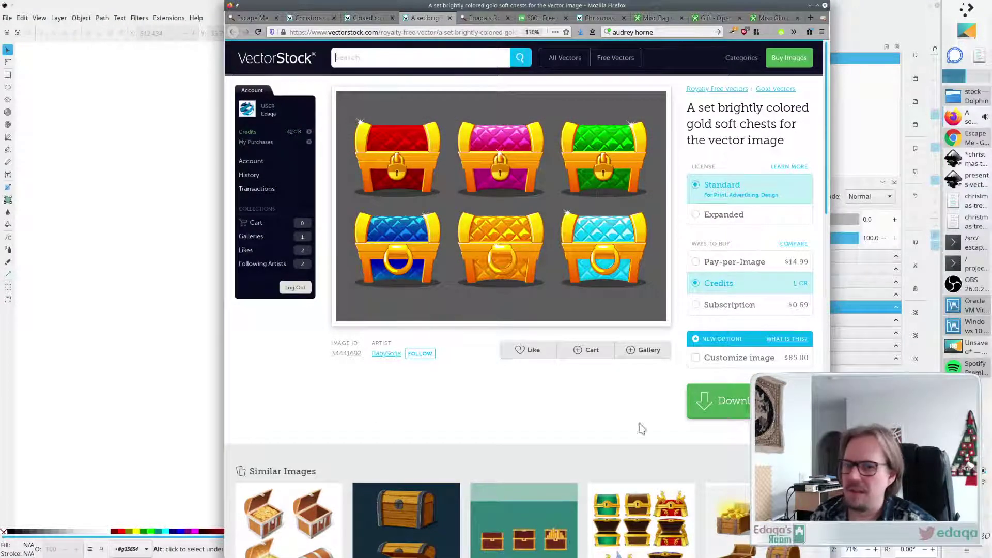
# Capture the light-blue gold soft chest as a rectangular-region screenshot, and paste it beside the poster in Inkscape.
pyautogui.click(954, 351)
pyautogui.click(225, 272)
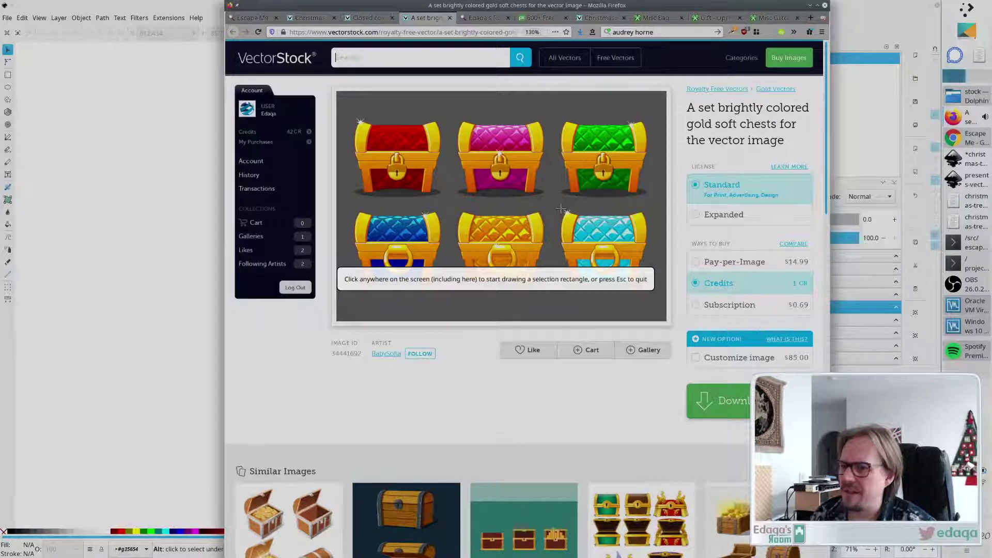
pyautogui.moveTo(560, 208); pyautogui.dragTo(648, 288)
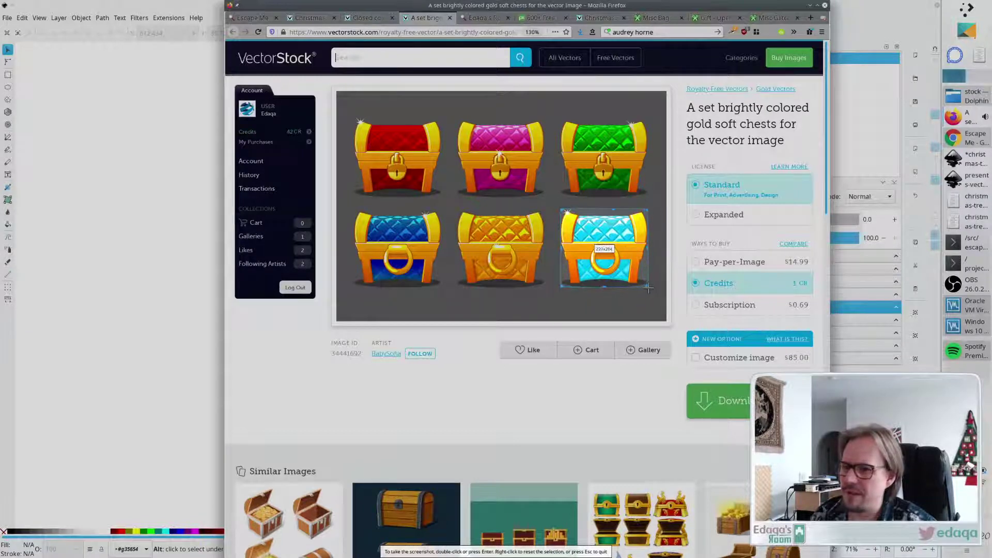
pyautogui.press('Return')
pyautogui.click(195, 293)
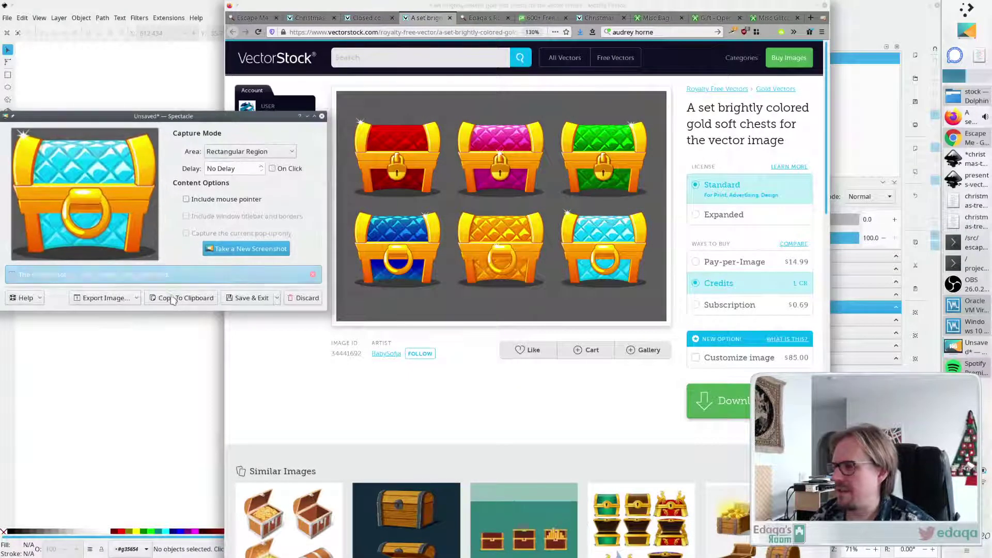
pyautogui.click(206, 300)
pyautogui.hotkey('ctrl', 'v')
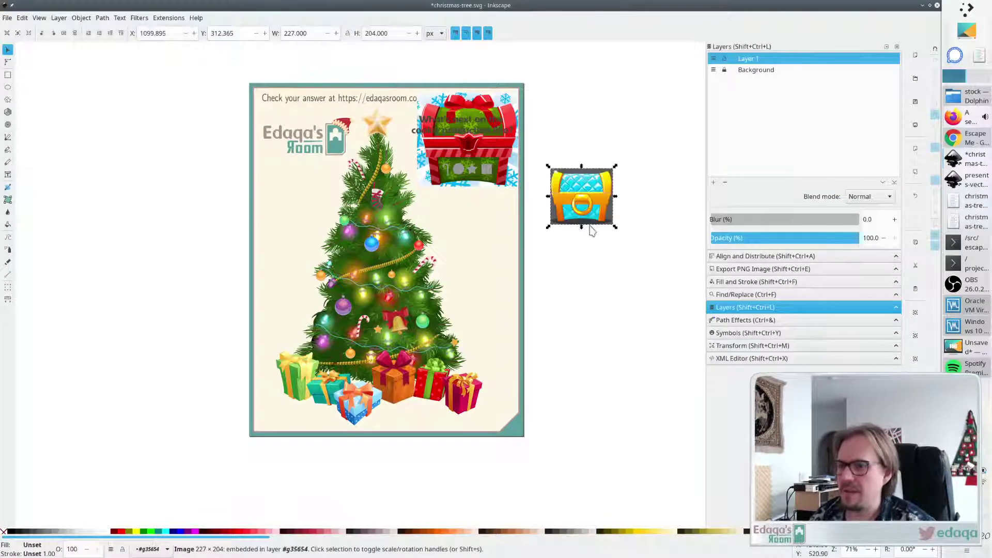
# Move the green chest image together with its four grey cookie shapes off the poster, below the light-blue chest.
pyautogui.moveTo(485, 124); pyautogui.dragTo(626, 265)
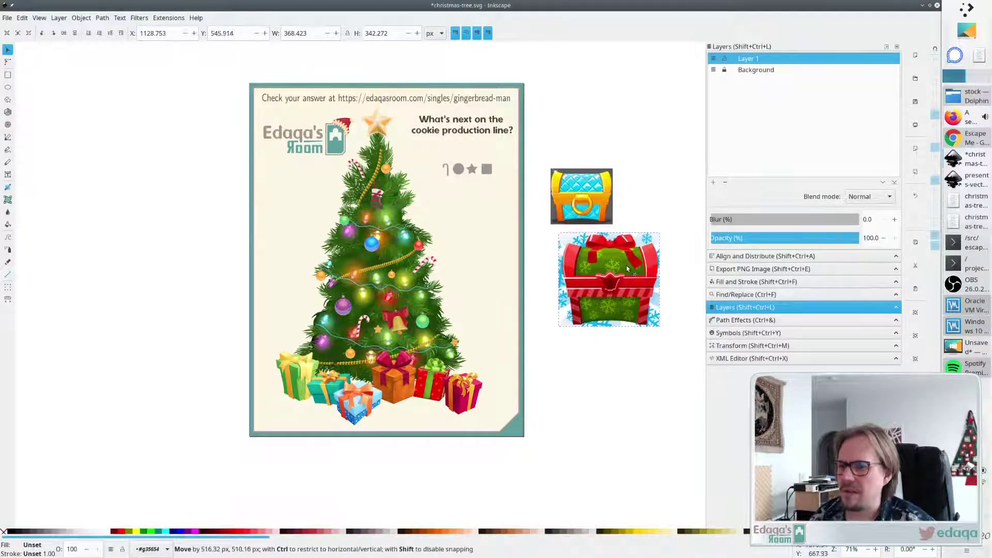
pyautogui.hotkey('ctrl', 'z')
pyautogui.keyDown('shift'); pyautogui.click(487, 169); pyautogui.keyUp('shift')
pyautogui.keyDown('shift'); pyautogui.click(473, 169); pyautogui.keyUp('shift')
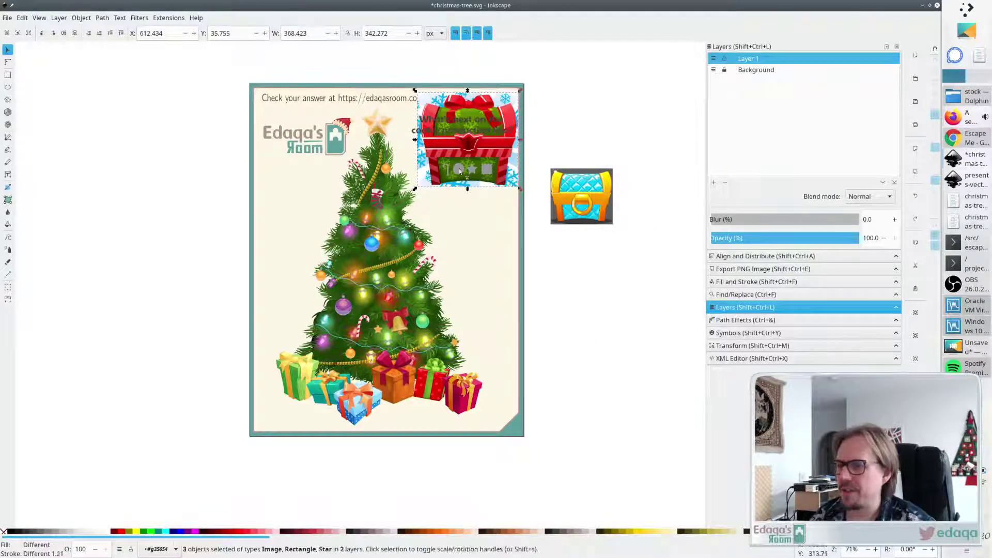
pyautogui.keyDown('shift'); pyautogui.click(458, 169); pyautogui.keyUp('shift')
pyautogui.keyDown('shift'); pyautogui.click(444, 171); pyautogui.keyUp('shift')
pyautogui.moveTo(472, 148); pyautogui.dragTo(605, 305)
pyautogui.click(671, 217)
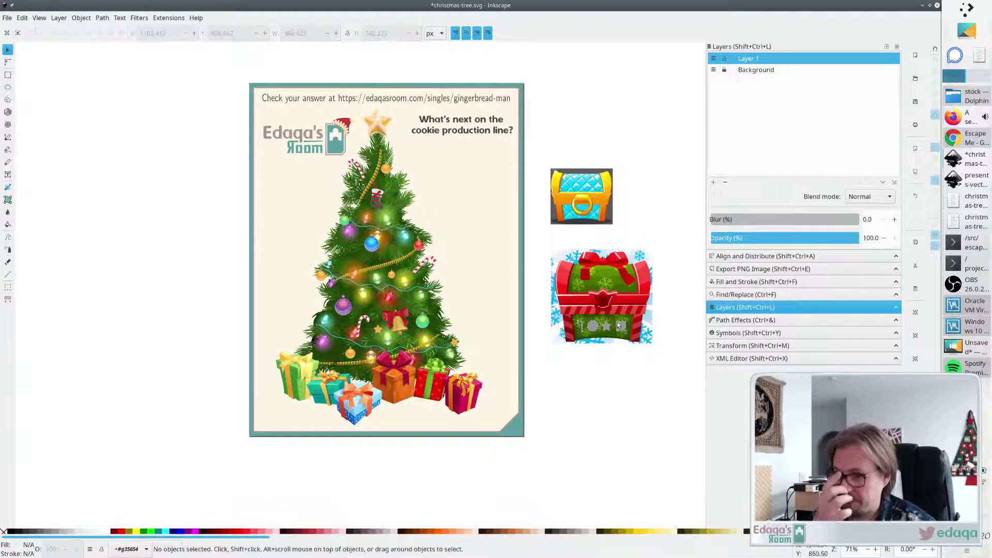
# Place a copy of the four grey cookie shapes on the light-blue chest's lid, scaled to about 137 by 36 px.
pyautogui.click(620, 325)
pyautogui.keyDown('shift'); pyautogui.click(606, 326); pyautogui.keyUp('shift')
pyautogui.keyDown('shift'); pyautogui.click(593, 326); pyautogui.keyUp('shift')
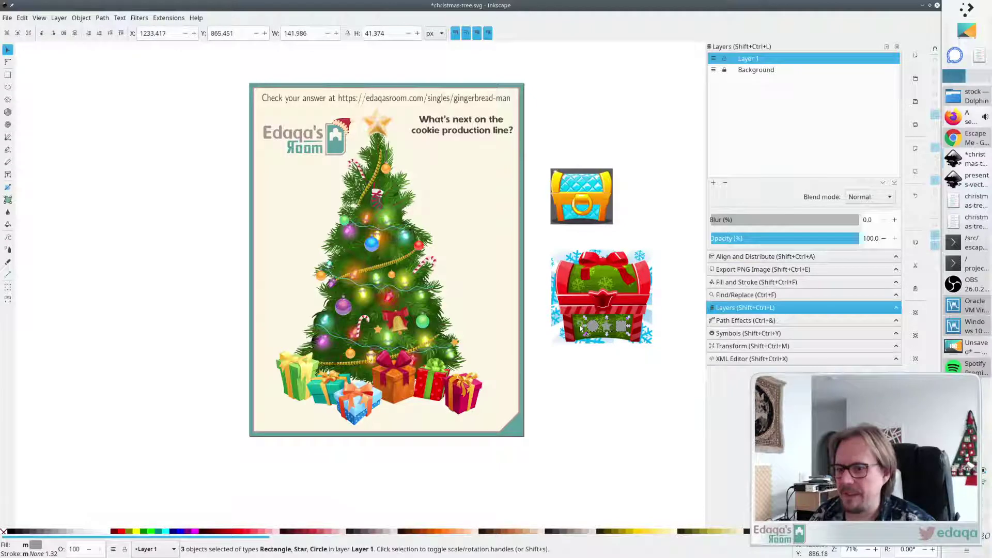
pyautogui.moveTo(582, 329); pyautogui.dragTo(553, 196)
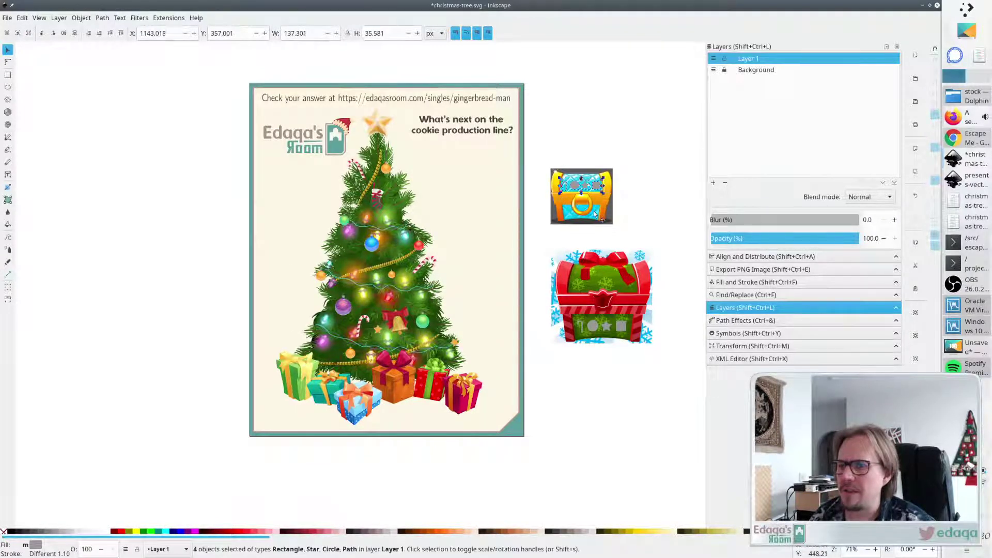
# Take the light-blue chest image out of the tree group, and group it with its four grey cookie shapes.
pyautogui.click(595, 214)
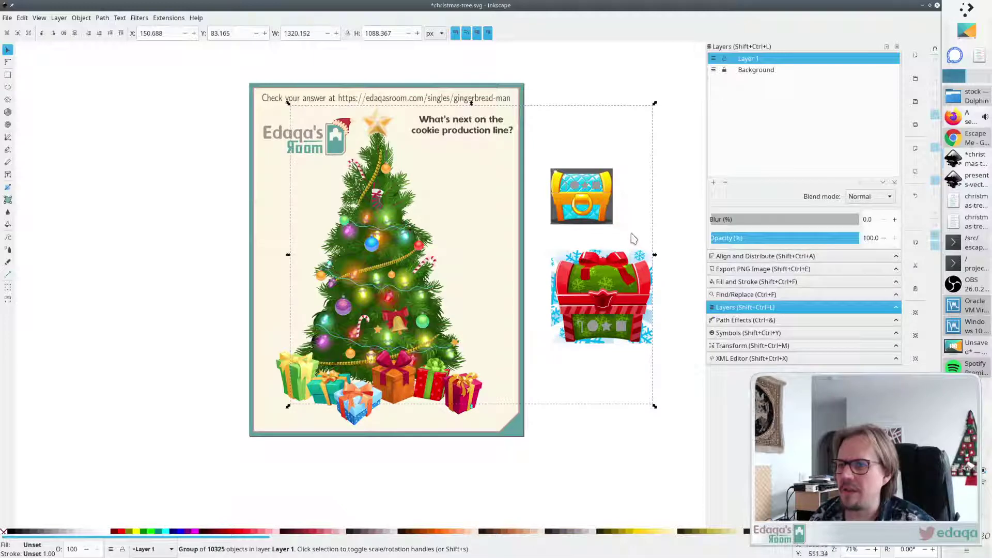
pyautogui.click(674, 212)
pyautogui.moveTo(623, 228); pyautogui.dragTo(537, 162)
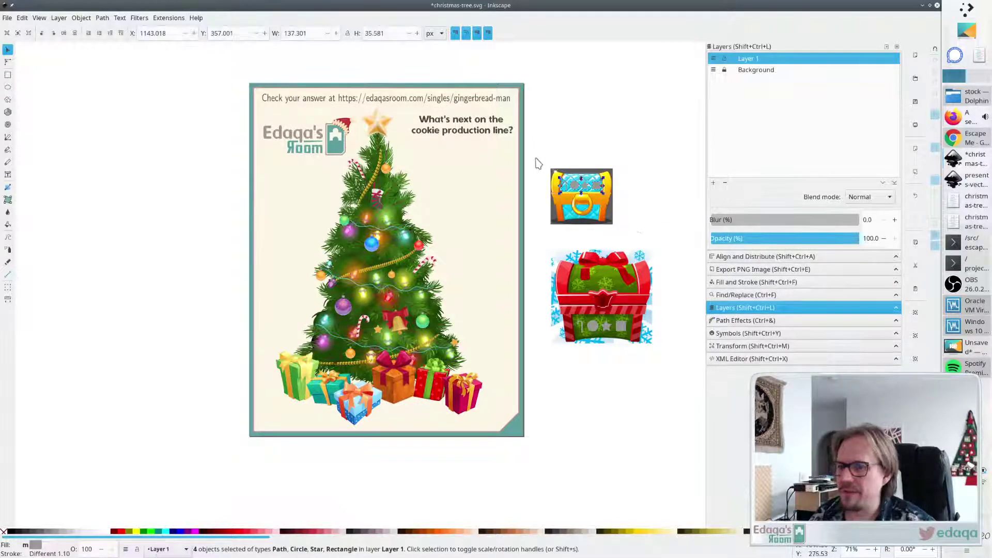
pyautogui.click(596, 219)
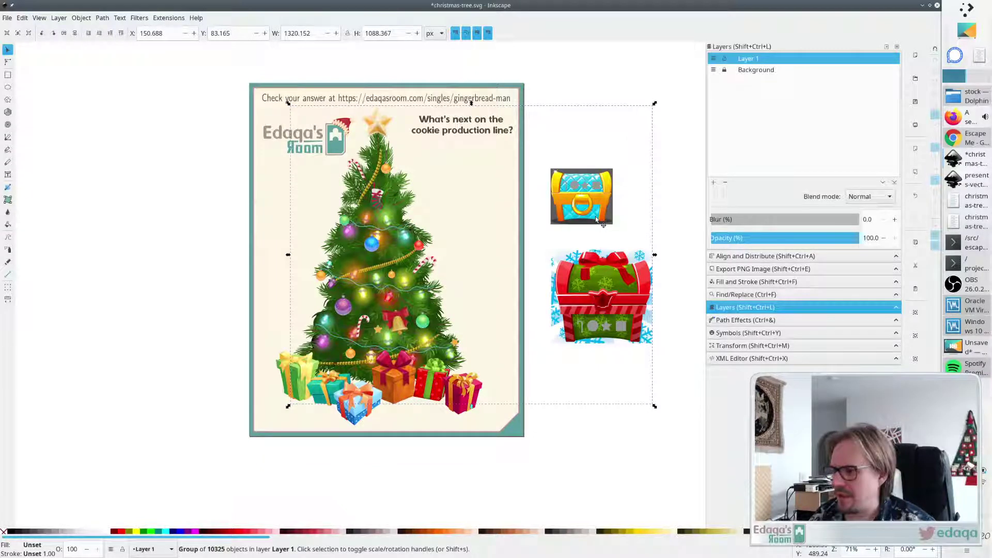
pyautogui.keyDown('ctrl'); pyautogui.click(594, 219); pyautogui.keyUp('ctrl')
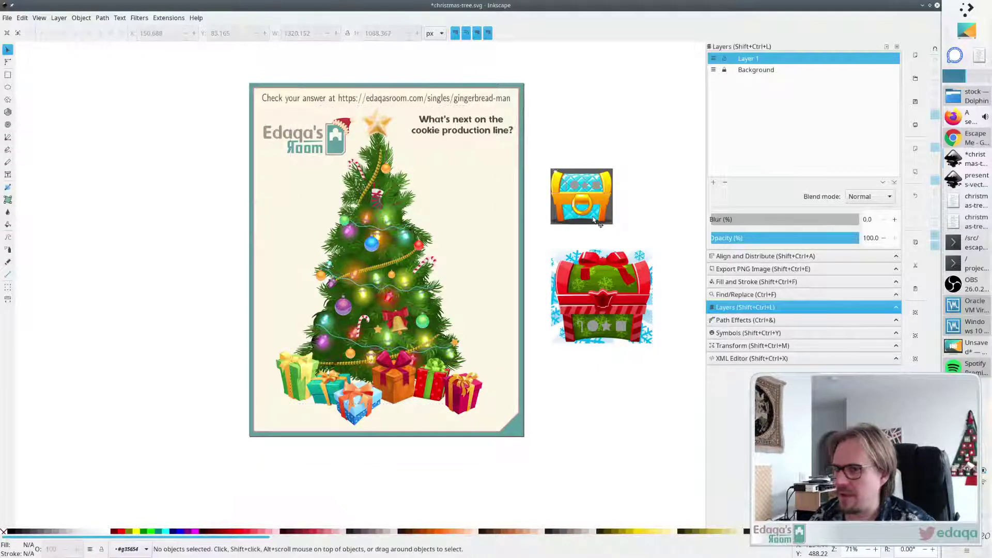
pyautogui.press('Delete')
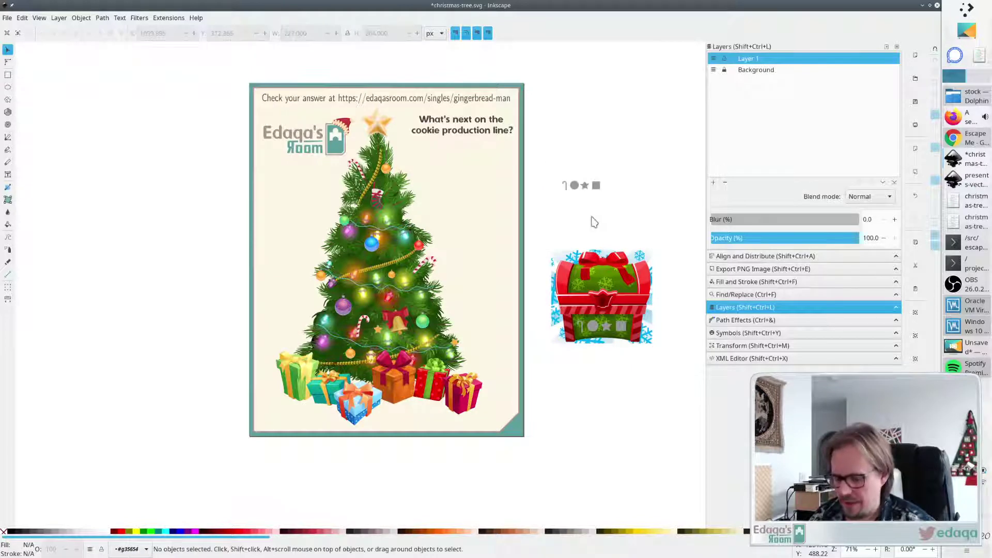
pyautogui.click(592, 220)
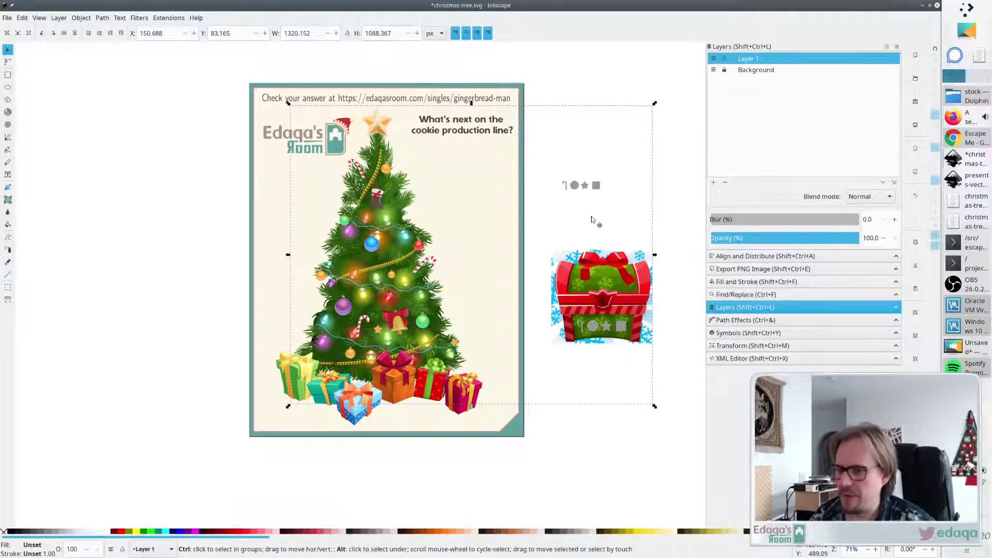
pyautogui.hotkey('ctrl', 'v')
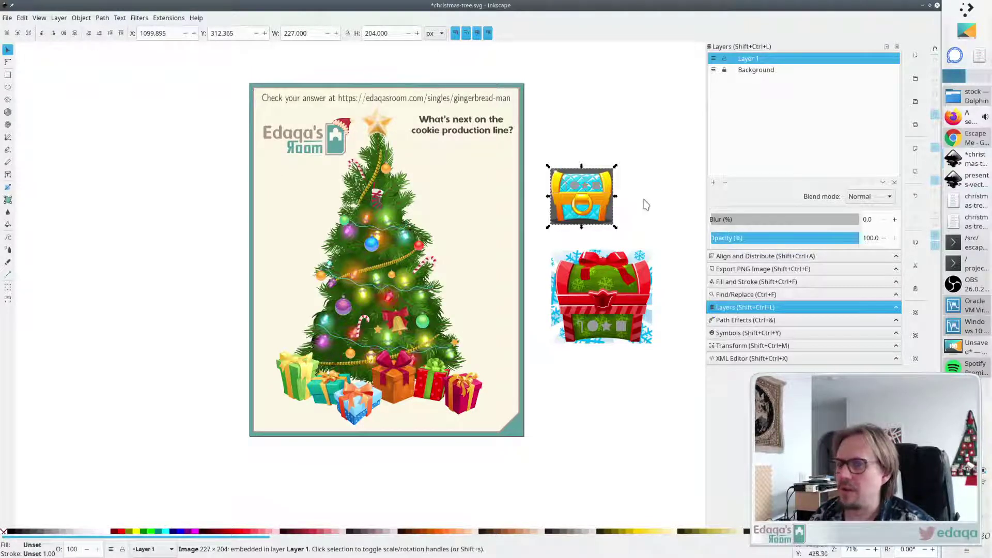
pyautogui.moveTo(626, 243); pyautogui.dragTo(513, 132)
pyautogui.hotkey('ctrl', 'g')
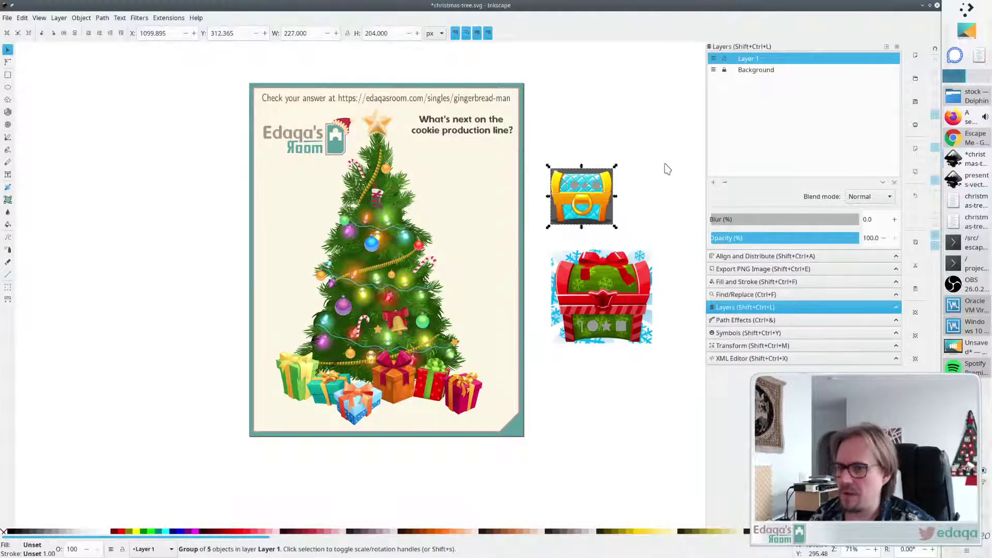
# Try the grouped light-blue chest on the poster, enlarge it, and move it back off beside the poster.
pyautogui.moveTo(590, 209); pyautogui.dragTo(492, 117)
pyautogui.moveTo(447, 150); pyautogui.dragTo(433, 163)
pyautogui.moveTo(473, 133); pyautogui.dragTo(602, 169)
# Take the green chest image out of the tree group, paste it in place on Layer 1, and send it behind the grey shapes.
pyautogui.click(607, 293)
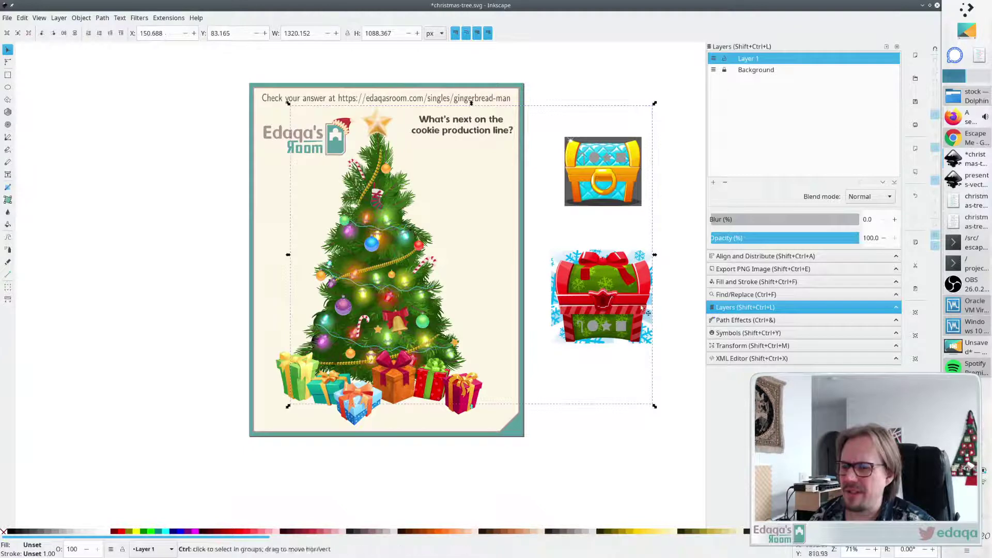
pyautogui.doubleClick(596, 300)
pyautogui.click(595, 299)
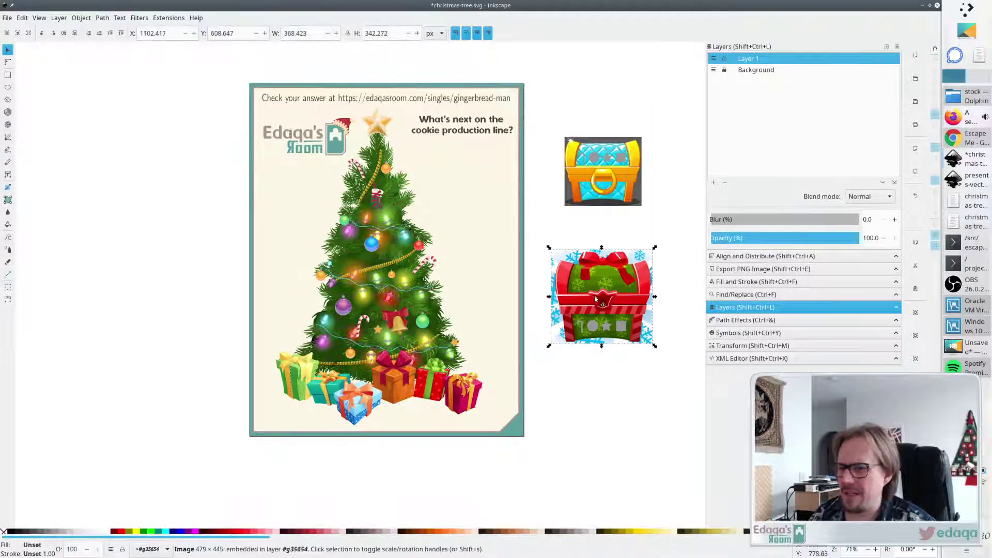
pyautogui.press('Delete')
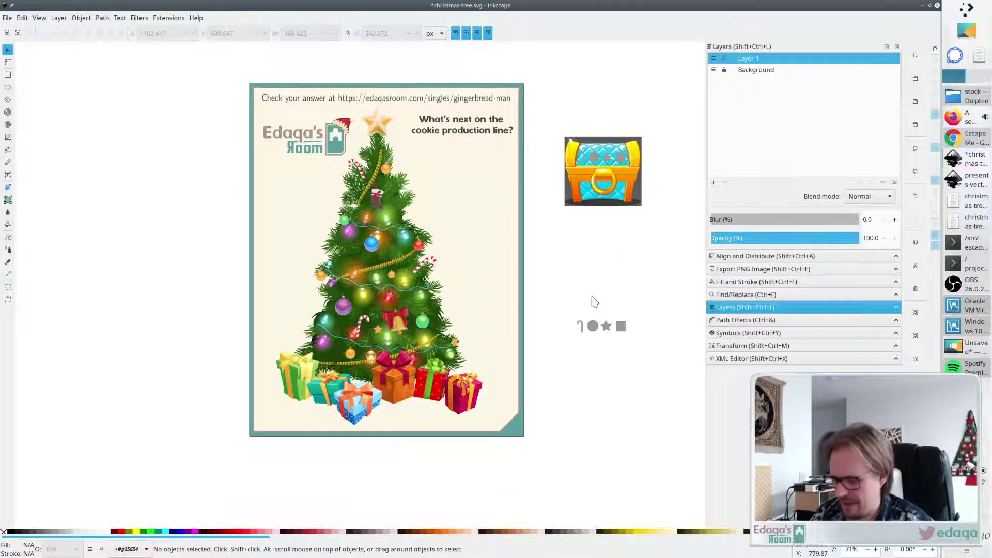
pyautogui.doubleClick(592, 299)
pyautogui.hotkey('ctrl', 'v')
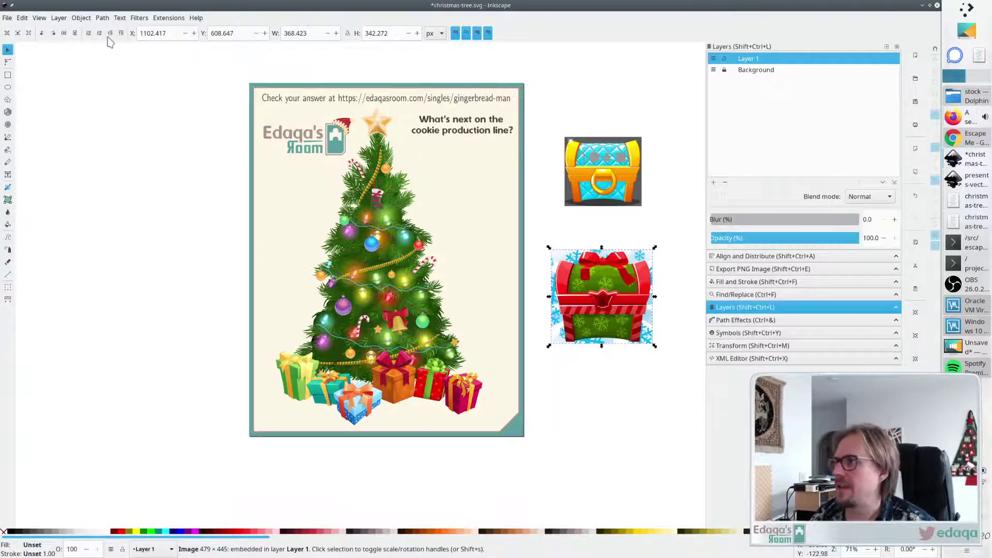
pyautogui.click(88, 33)
pyautogui.click(590, 395)
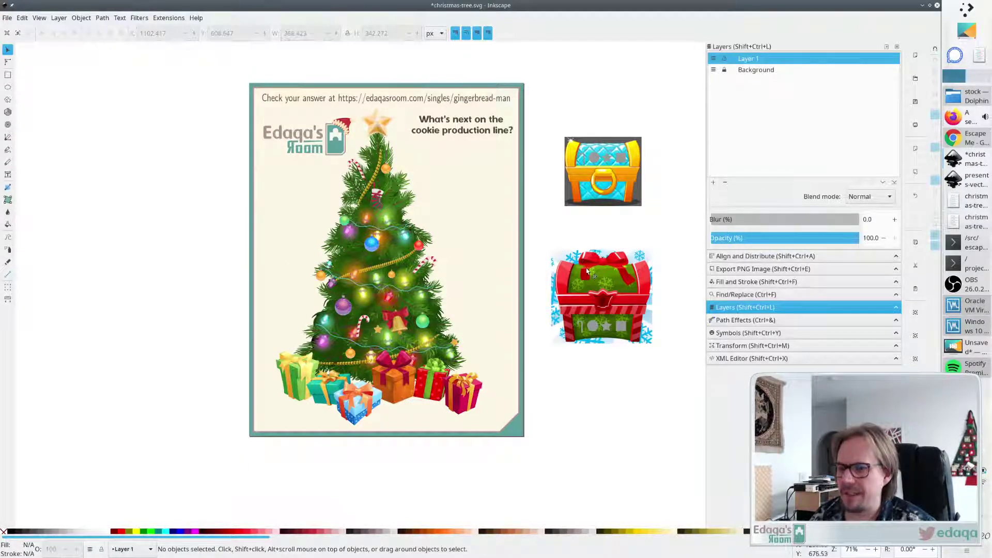
# Move the four grey cookie shapes from the green chest's base to its lid, scaled to about 227 by 59 px.
pyautogui.click(587, 271)
pyautogui.click(618, 412)
pyautogui.click(589, 331)
pyautogui.keyDown('shift'); pyautogui.click(607, 330); pyautogui.keyUp('shift')
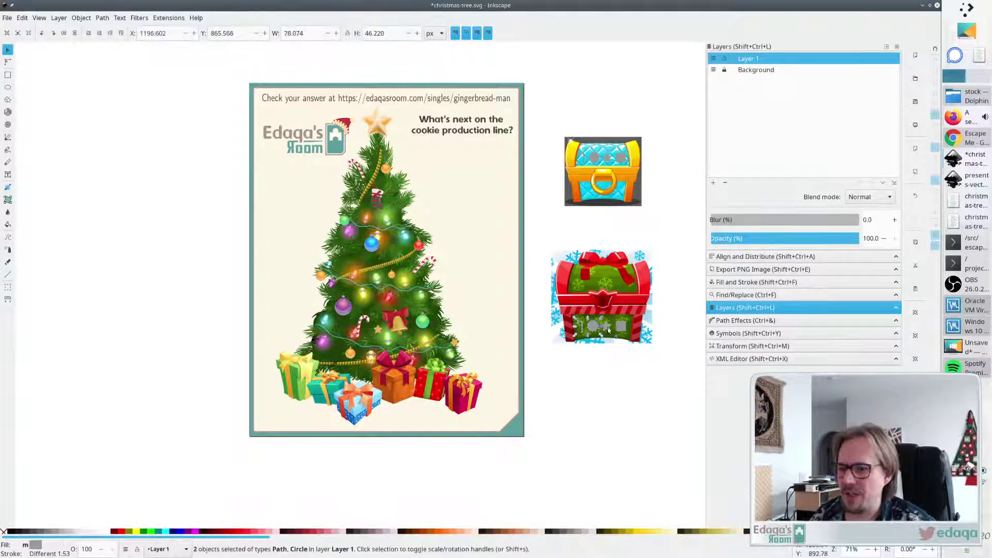
pyautogui.moveTo(609, 331); pyautogui.dragTo(628, 283)
pyautogui.click(680, 274)
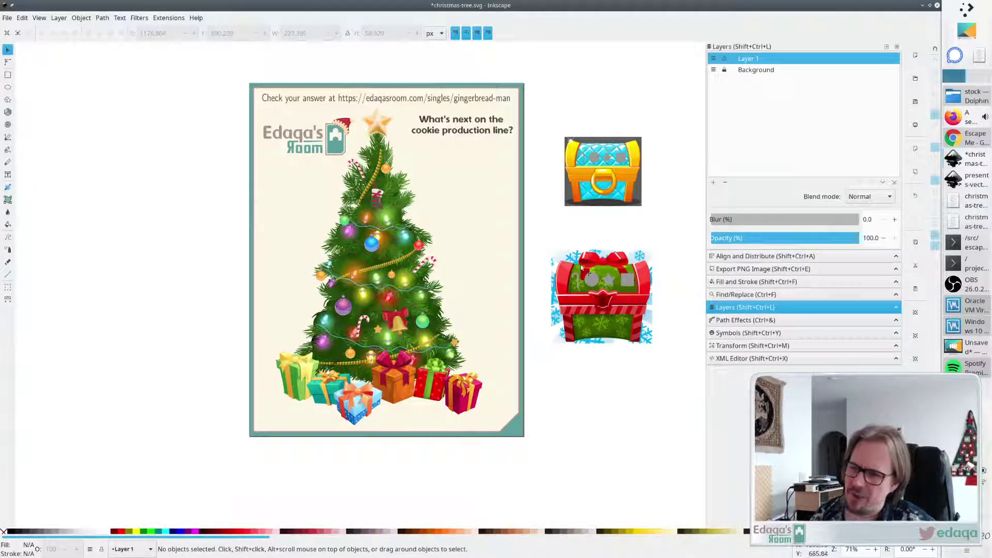
# Delete the light-blue chest and the green chest image, and move the cookie production line question off the poster above the remaining grey shapes.
pyautogui.click(620, 323)
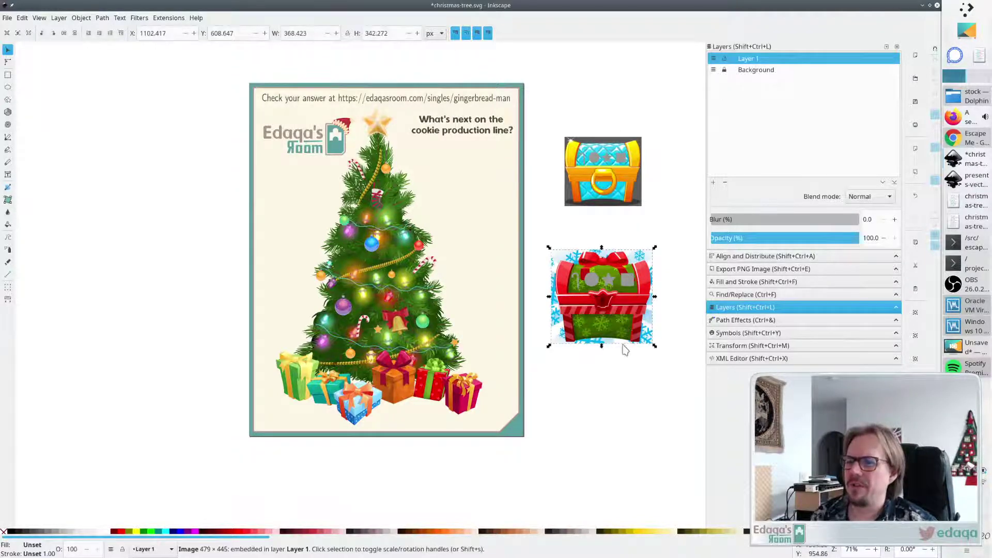
pyautogui.click(614, 163)
pyautogui.press('Delete')
pyautogui.click(621, 338)
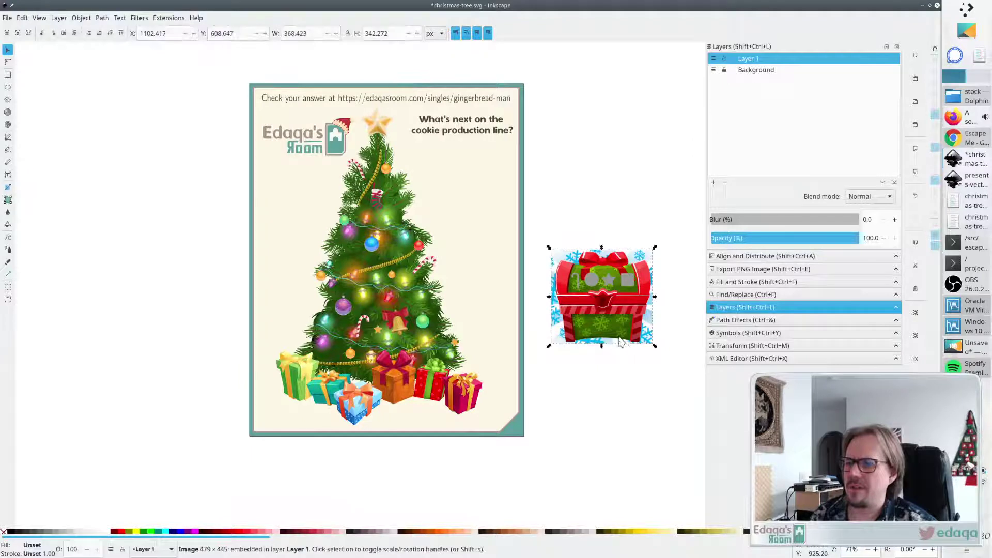
pyautogui.press('Delete')
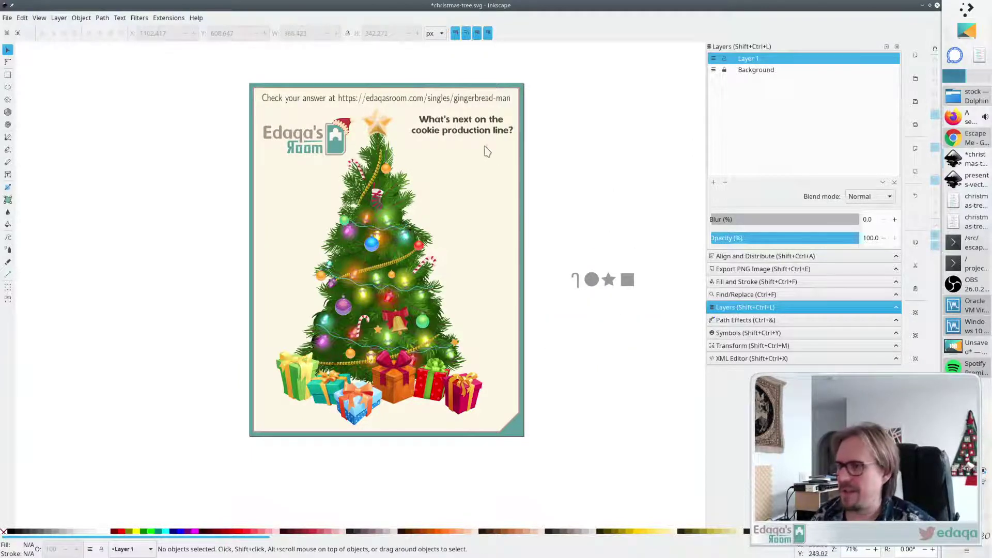
pyautogui.moveTo(478, 133); pyautogui.dragTo(616, 168)
pyautogui.click(634, 359)
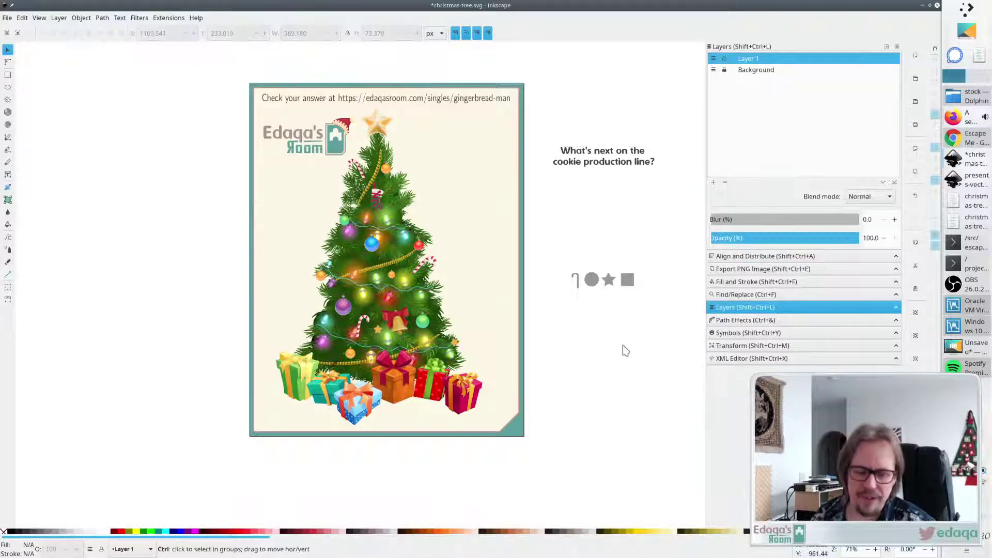
# Close the leftover Spectacle window without saving the light-blue chest screenshot.
pyautogui.press('Print')
pyautogui.press('Print')
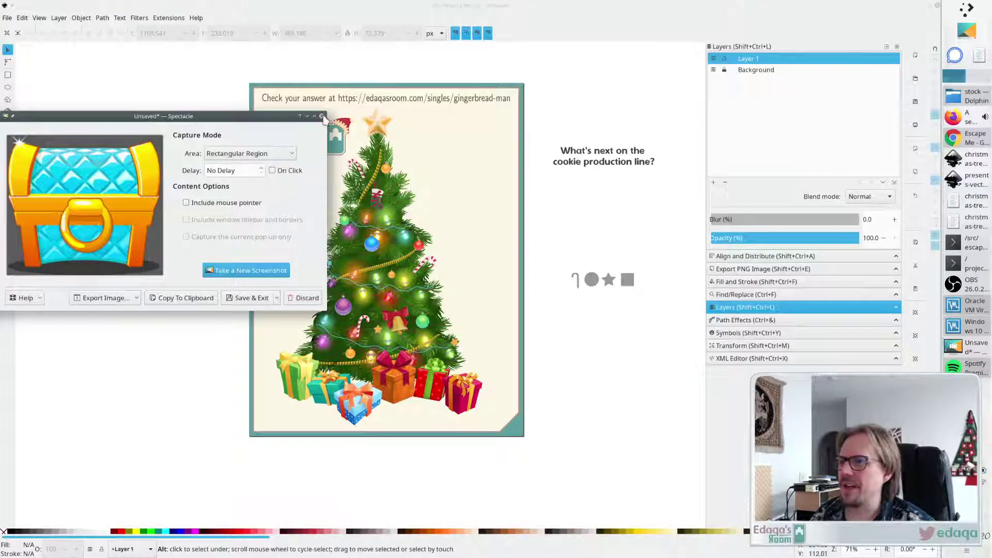
pyautogui.press('Escape')
# Switch to Firefox, buy the Christmas holiday chest vector with a credit under the Standard license, and decline the ZIP download.
pyautogui.click(964, 116)
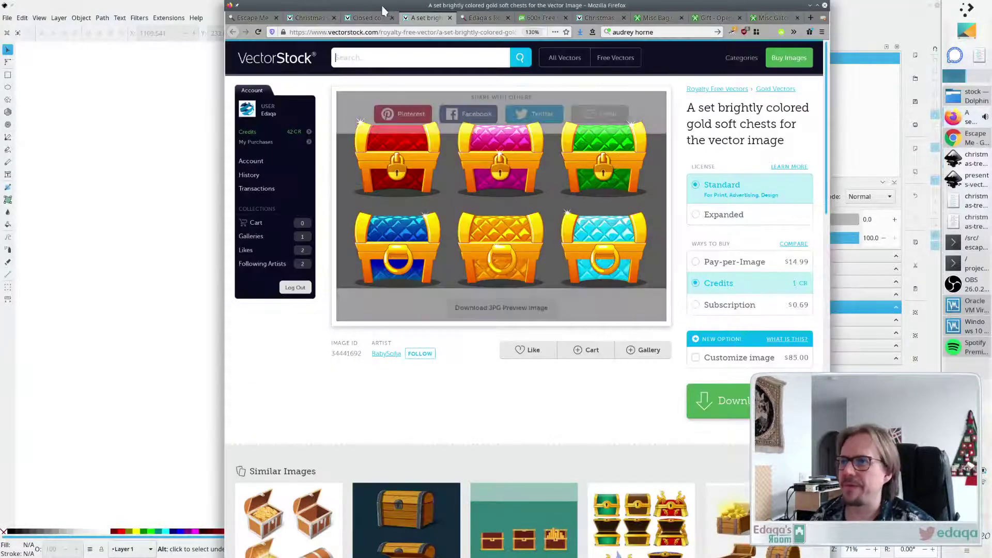
pyautogui.click(366, 18)
pyautogui.click(310, 18)
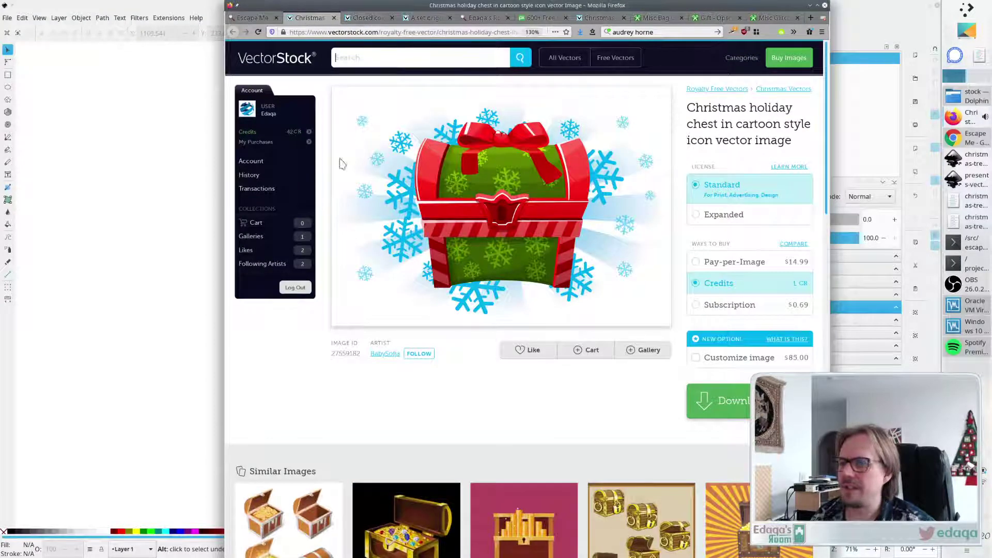
pyautogui.click(742, 395)
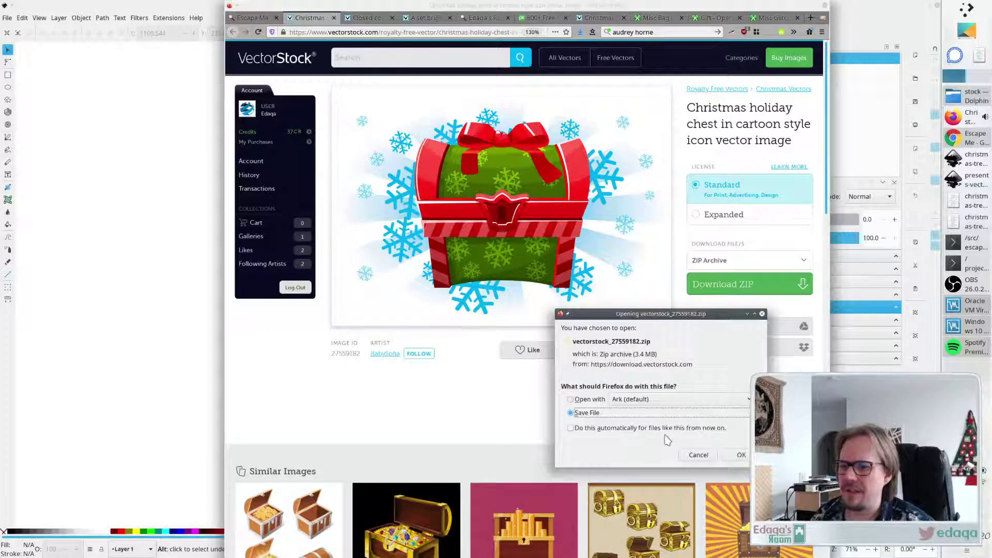
pyautogui.click(698, 455)
# Download the purchased chest in Adobe Illustrator (v10+) format, choosing to save the file.
pyautogui.click(802, 259)
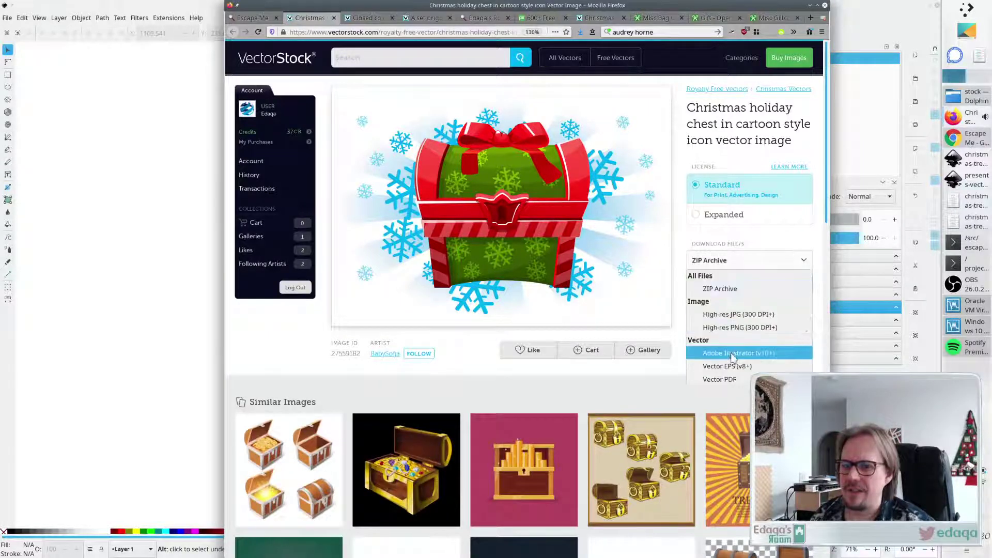
pyautogui.click(738, 353)
pyautogui.click(723, 284)
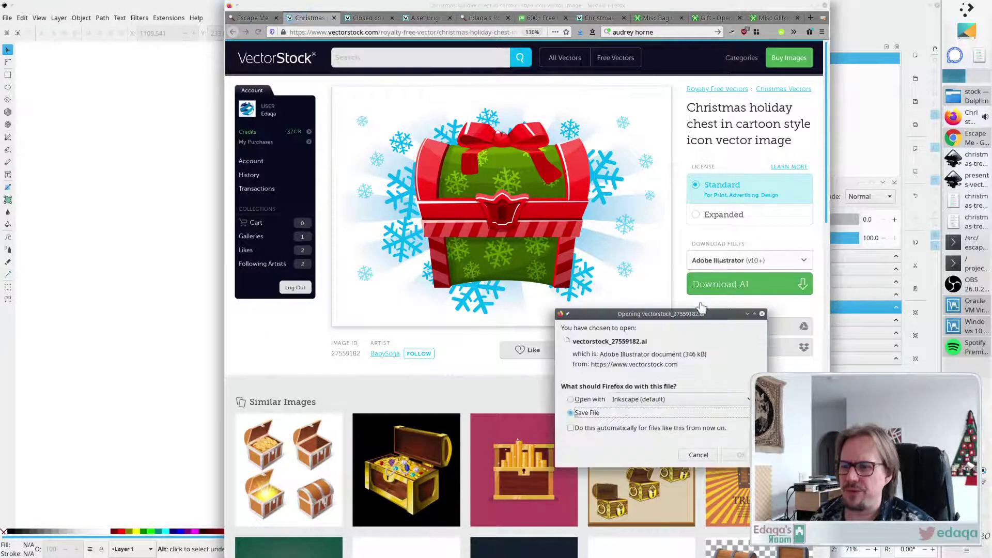
pyautogui.click(743, 455)
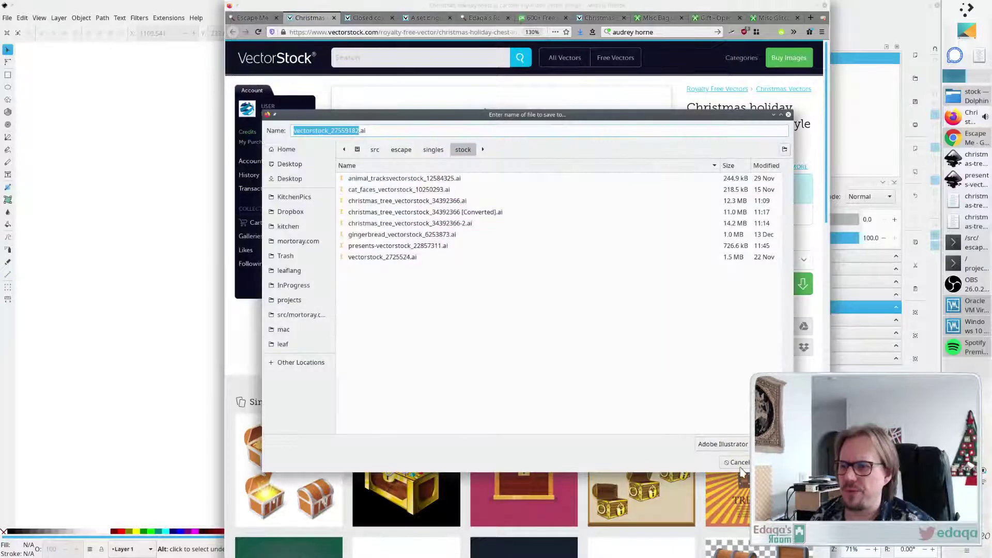
# Save the chest file in the stock folder as christmas-chest-vectorstock_27559182.ai.
pyautogui.press('Home')
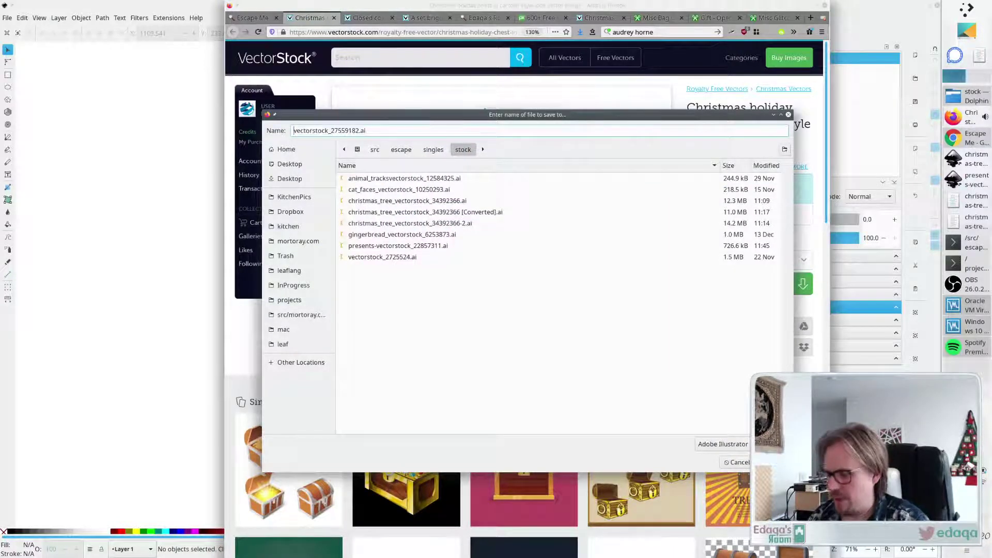
pyautogui.write('presn')
pyautogui.press('BackSpace')
pyautogui.press('BackSpace')
pyautogui.press('BackSpace')
pyautogui.press('BackSpace')
pyautogui.press('BackSpace')
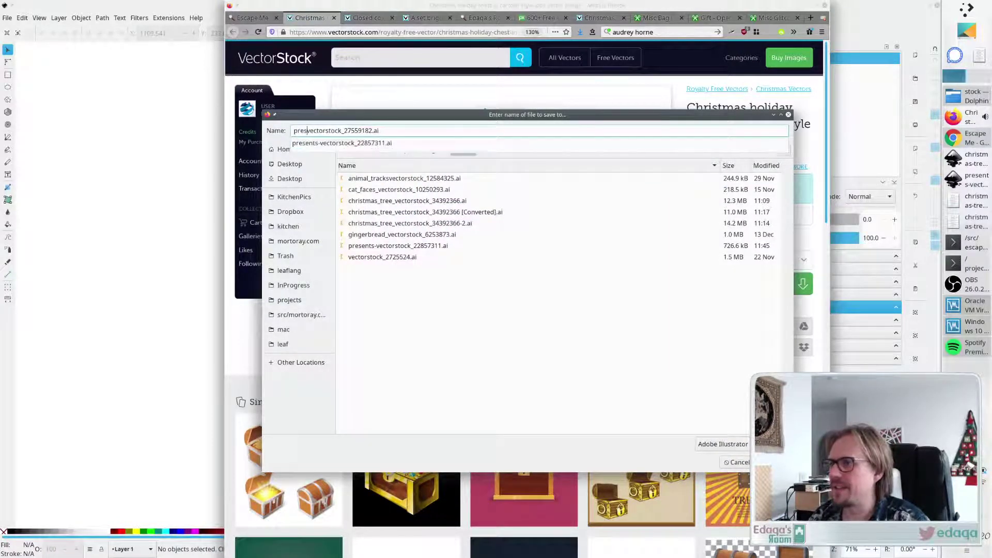
pyautogui.write('chest-')
pyautogui.press('BackSpace')
pyautogui.press('BackSpace')
pyautogui.press('BackSpace')
pyautogui.press('BackSpace')
pyautogui.press('BackSpace')
pyautogui.press('BackSpace')
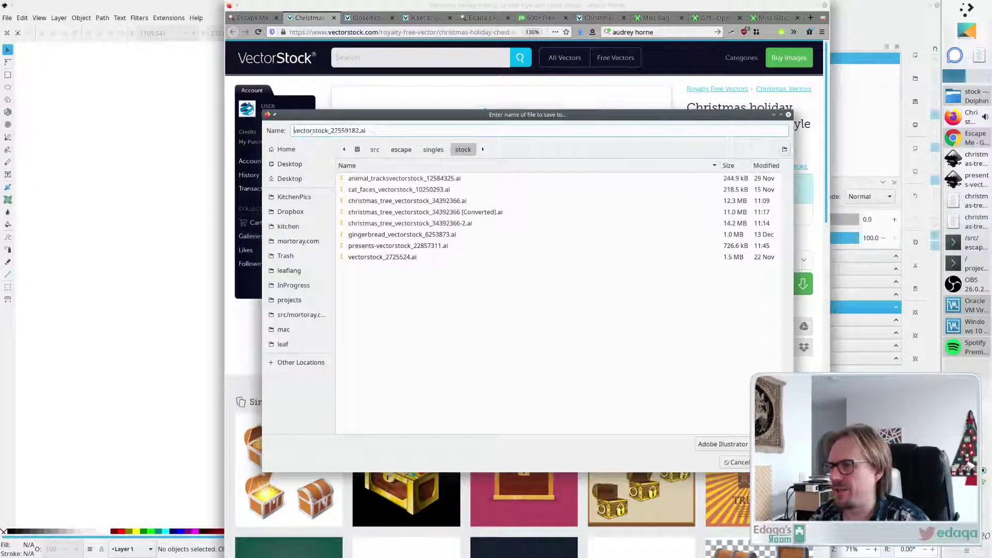
pyautogui.write('christmas-chest-')
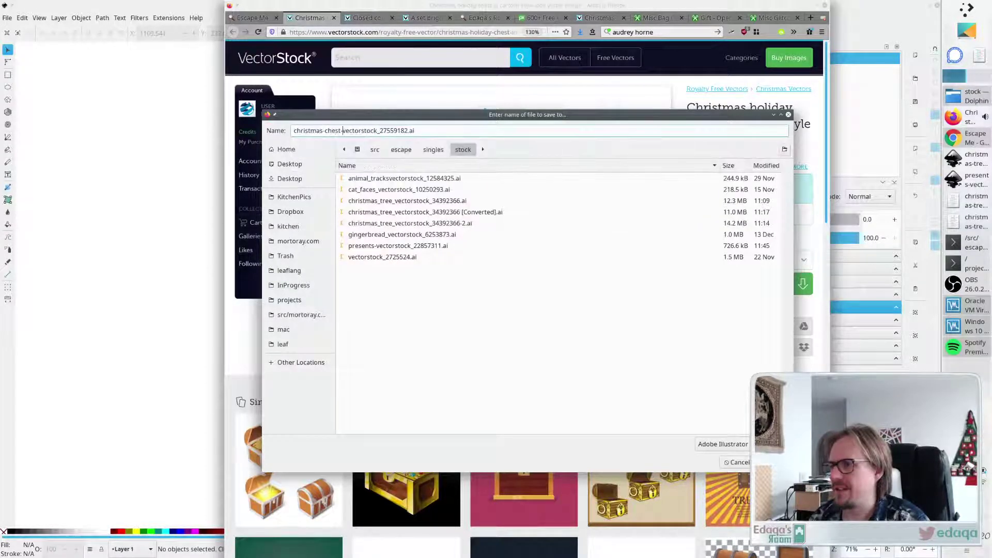
pyautogui.press('Return')
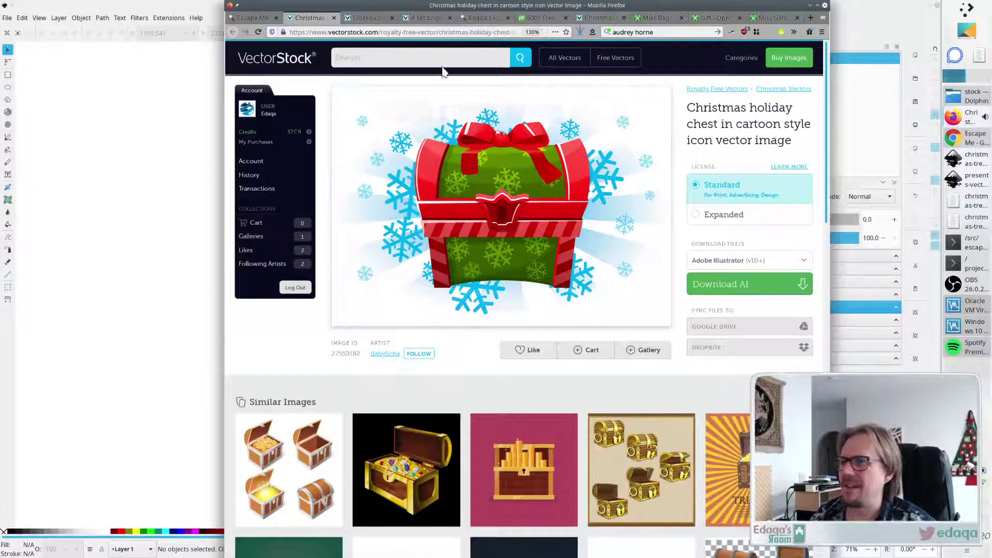
# Copy the chest's VectorStock page address, and in Kate set it as the second art source's file in christmas-tree.mdl.
pyautogui.click(438, 32)
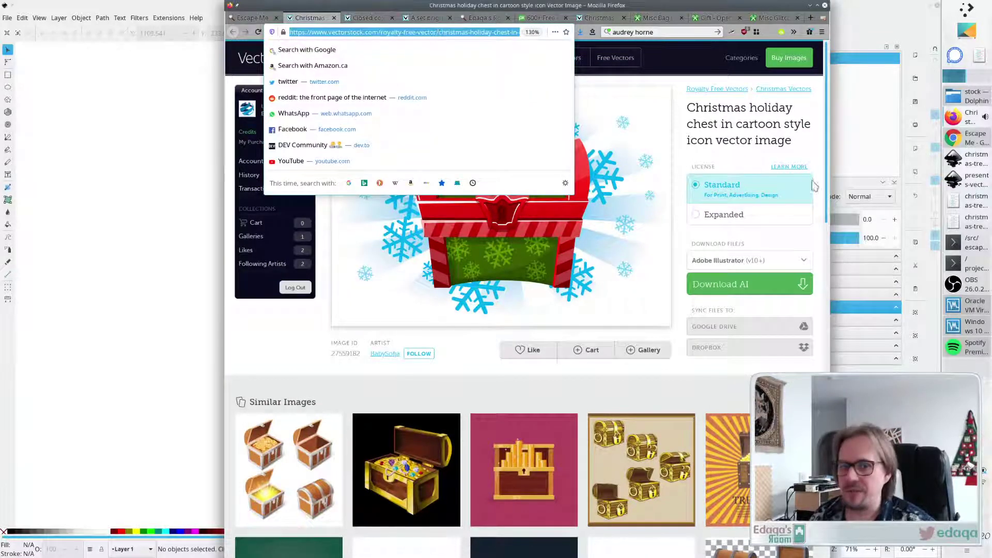
pyautogui.click(966, 200)
pyautogui.click(966, 221)
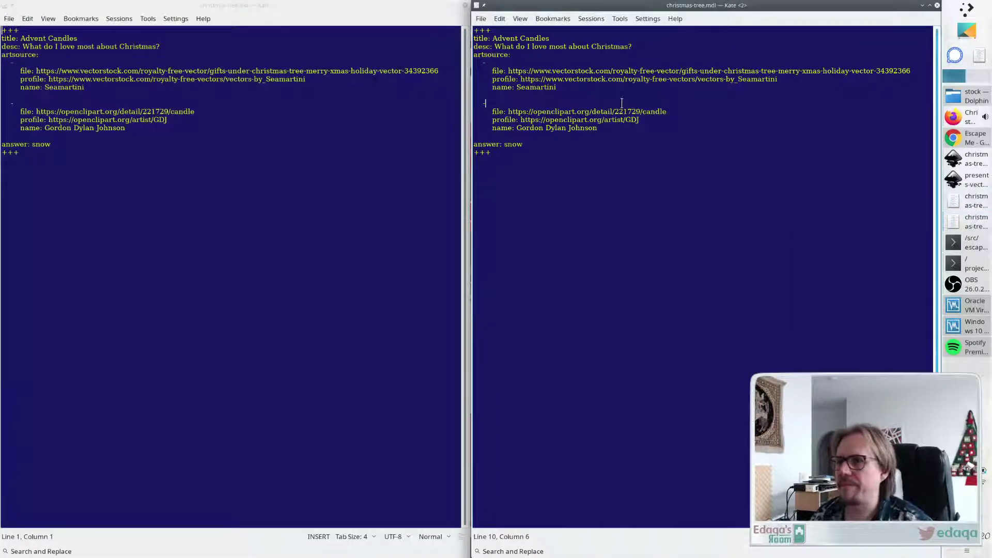
pyautogui.press('Down')
pyautogui.press('Home')
pyautogui.hotkey('shift', 'End')
pyautogui.write('https://www.vectorstock.com/royalty-free-vector/christmas-holiday-chest-in-cartoon-style-icon-vector-27559182')
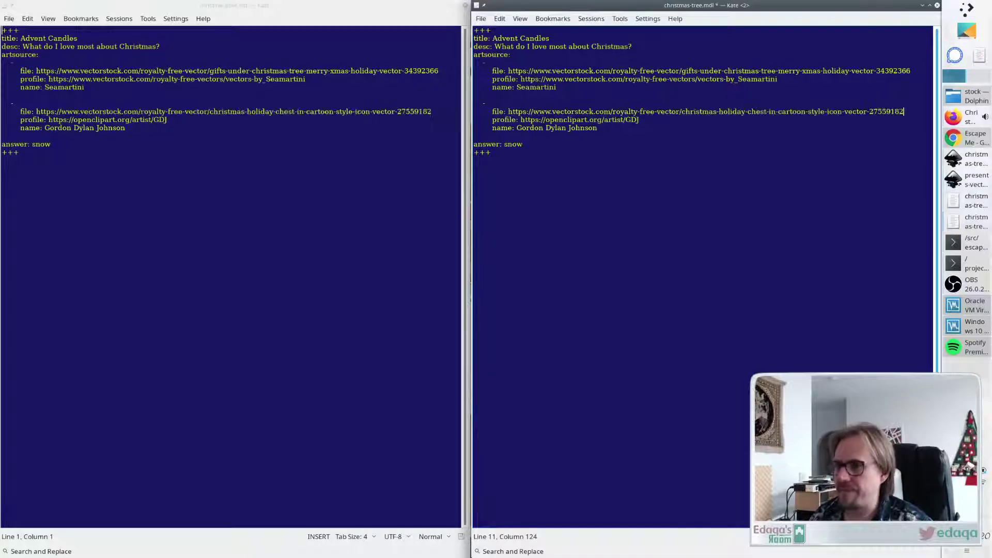
# Clear the second art source's profile and replace its name with the artist name copied from the chest artist's VectorStock page in Firefox.
pyautogui.moveTo(521, 119); pyautogui.dragTo(641, 120)
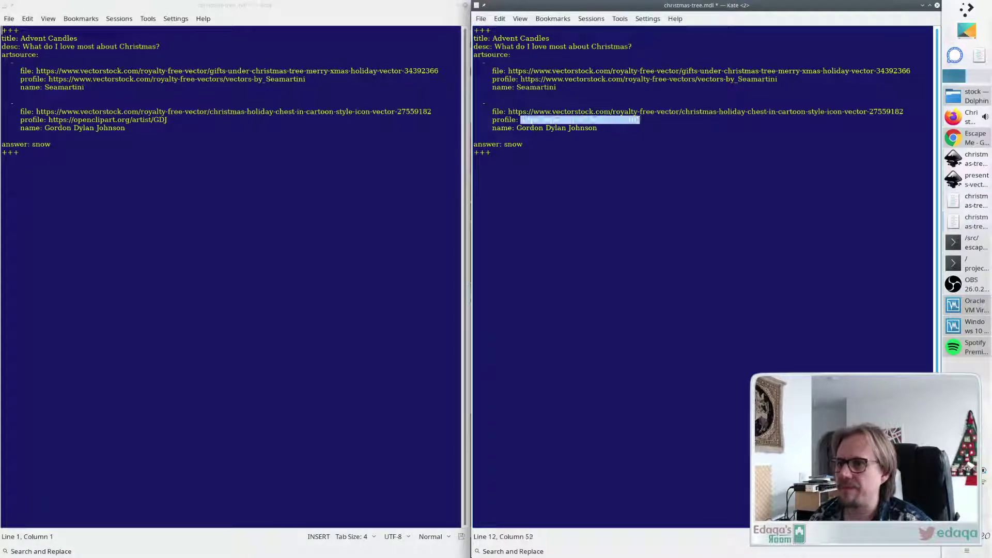
pyautogui.press('Delete')
pyautogui.moveTo(516, 127); pyautogui.dragTo(599, 128)
pyautogui.press('Delete')
pyautogui.hotkey('alt', 'Tab')
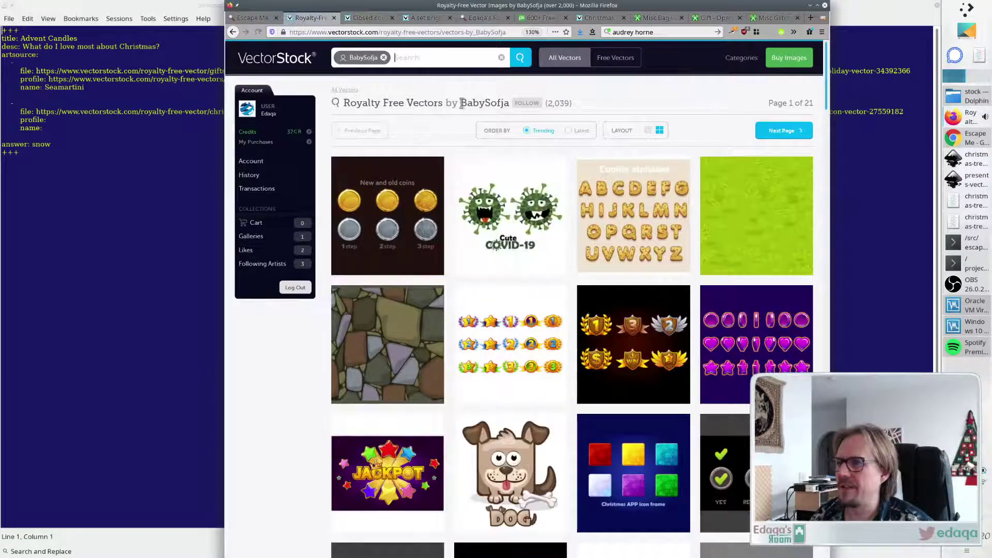
pyautogui.moveTo(460, 103); pyautogui.dragTo(508, 102)
pyautogui.hotkey('ctrl', 'c')
pyautogui.hotkey('alt', 'Tab')
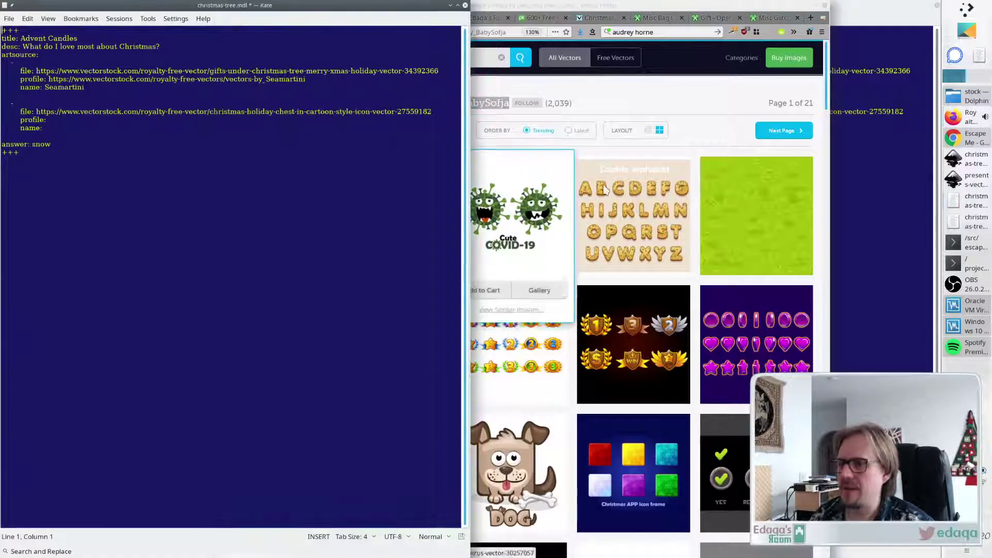
pyautogui.hotkey('ctrl', 'v')
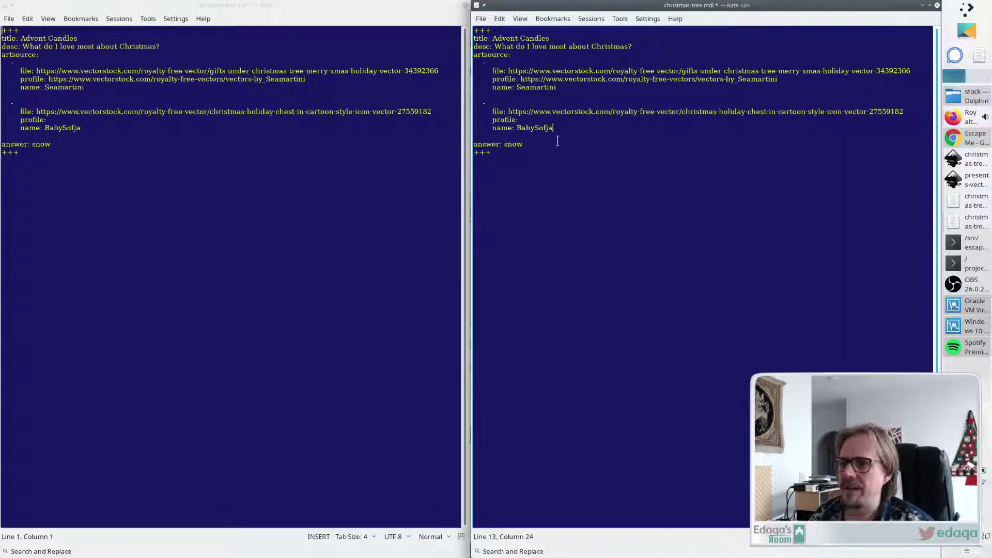
# Copy the chest artist's VectorStock page address from Firefox and set it as the second art source's profile in christmas-tree.mdl.
pyautogui.hotkey('alt', 'Tab')
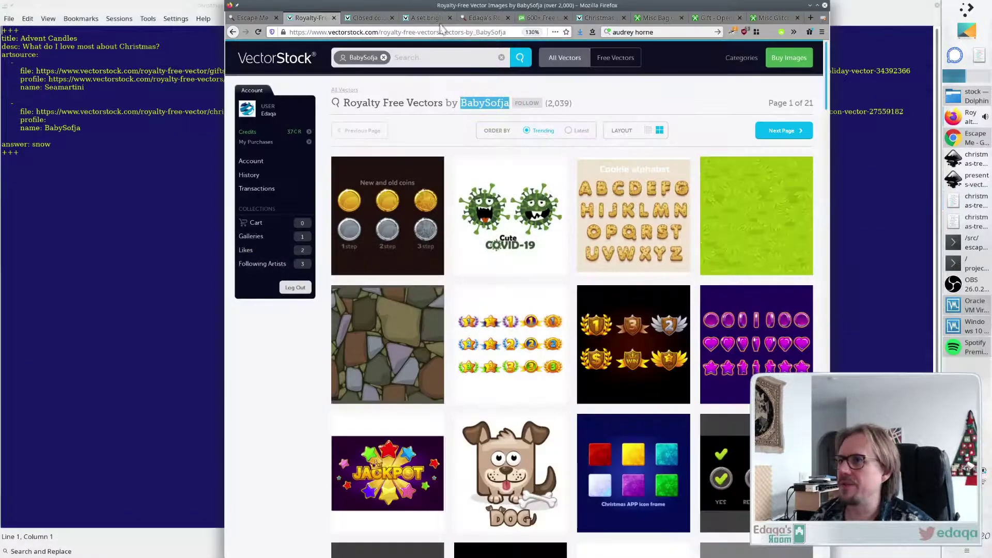
pyautogui.click(423, 30)
pyautogui.hotkey('ctrl', 'c')
pyautogui.hotkey('alt', 'Tab')
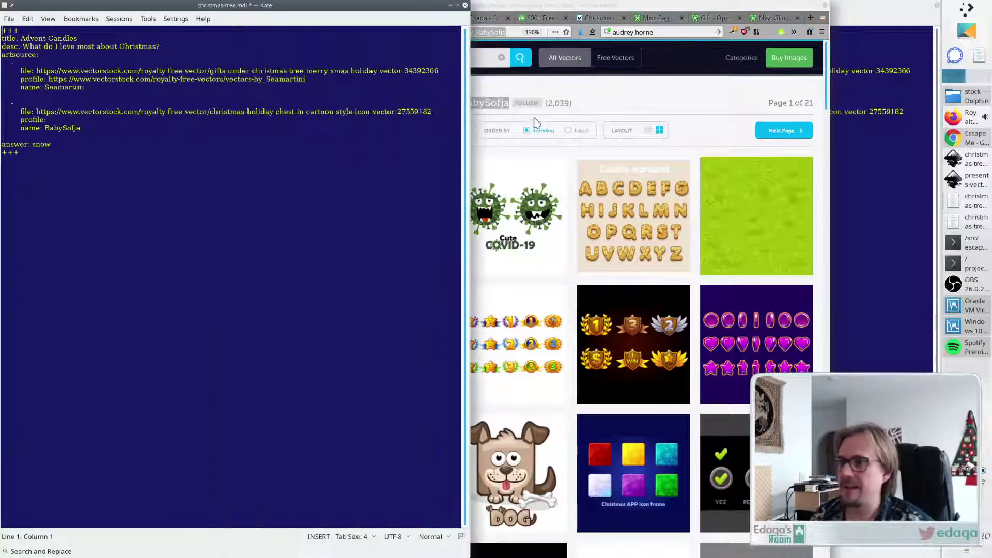
pyautogui.click(839, 153)
pyautogui.click(548, 120)
pyautogui.hotkey('ctrl', 'v')
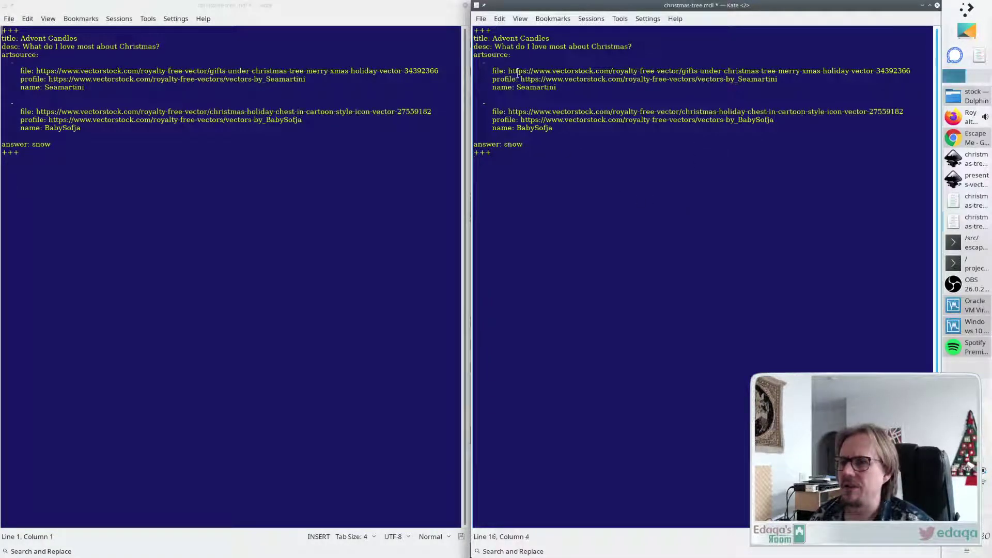
# Switch to the Inkscape window with the converted presents vector and close it.
pyautogui.hotkey('alt', 'Tab')
pyautogui.hotkey('alt', 'Tab')
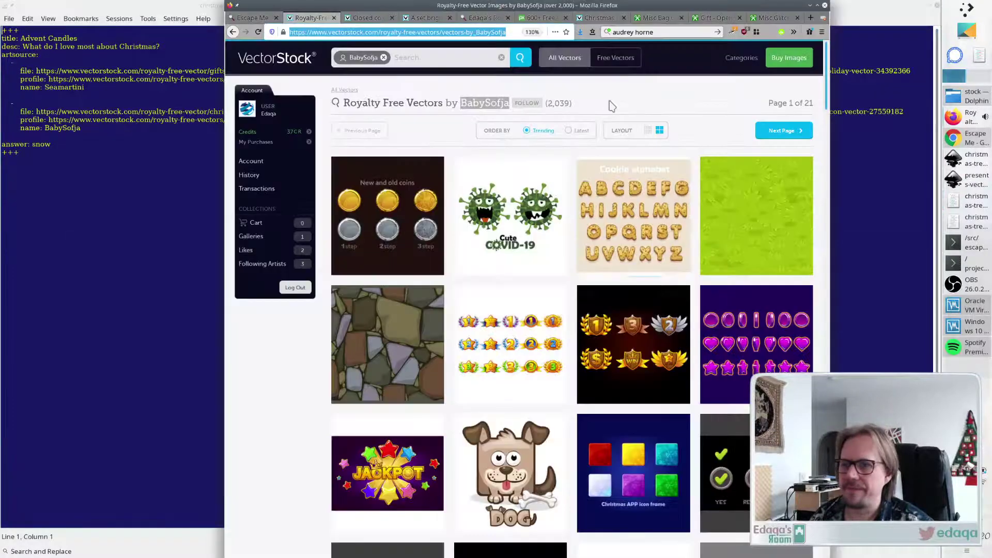
pyautogui.click(974, 179)
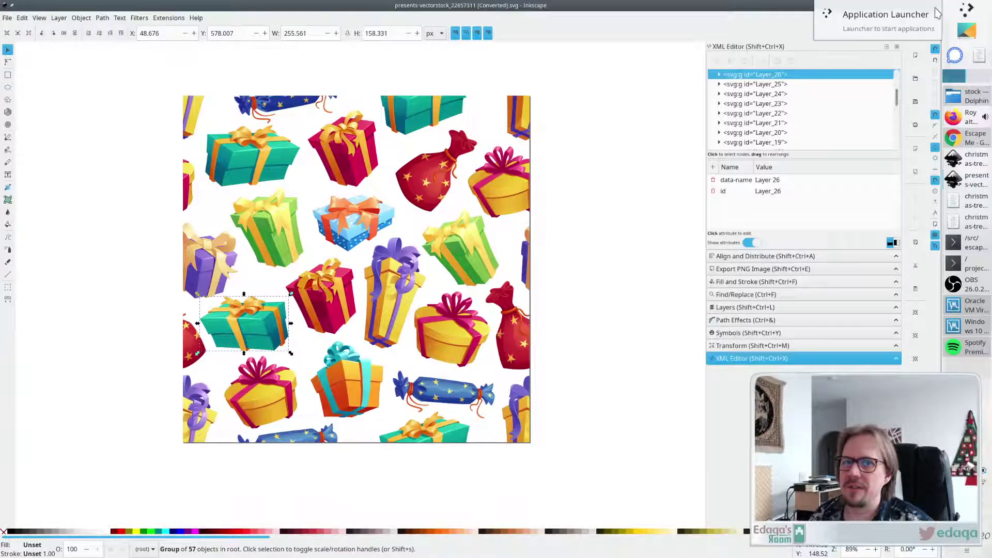
pyautogui.hotkey('alt', 'Tab')
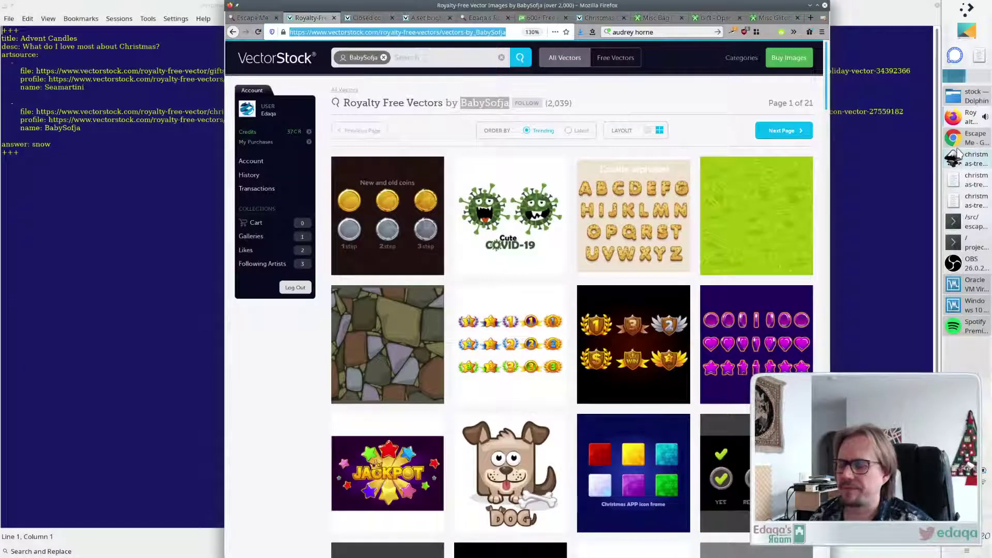
# From the christmas-tree.svg window in Inkscape, open christmas-chest-vectorstock_27559182.ai from the stock folder.
pyautogui.click(953, 158)
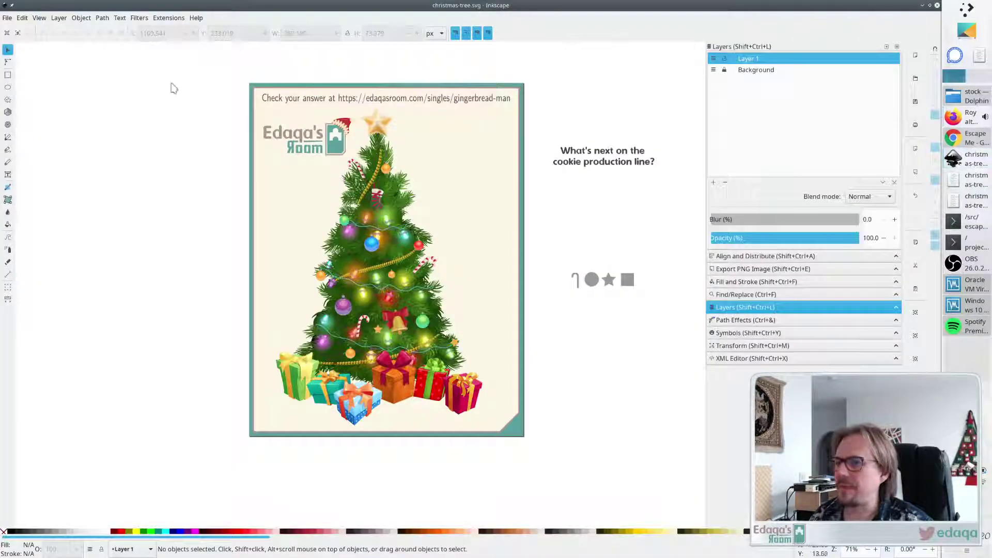
pyautogui.click(7, 18)
pyautogui.click(23, 53)
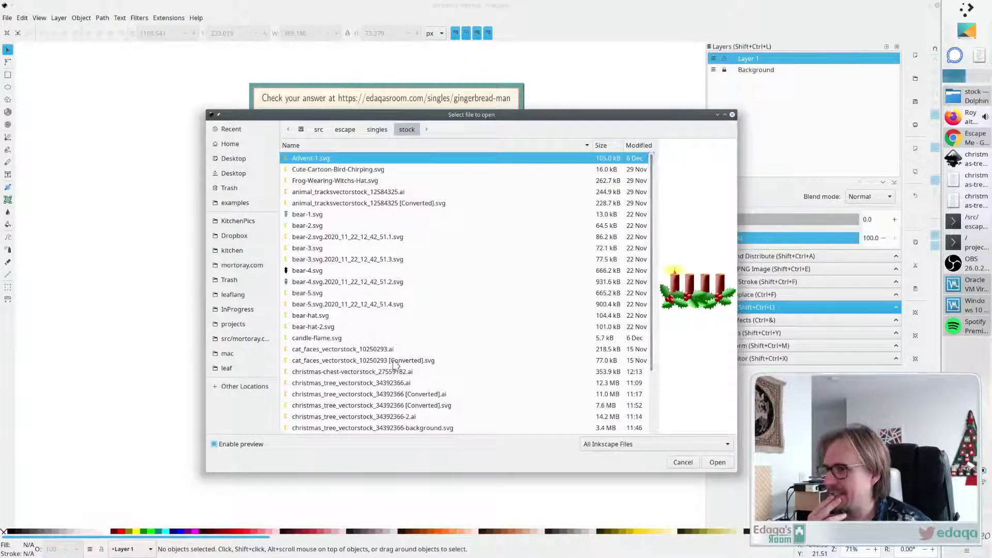
pyautogui.scroll(-3, 391, 368)
pyautogui.click(358, 295)
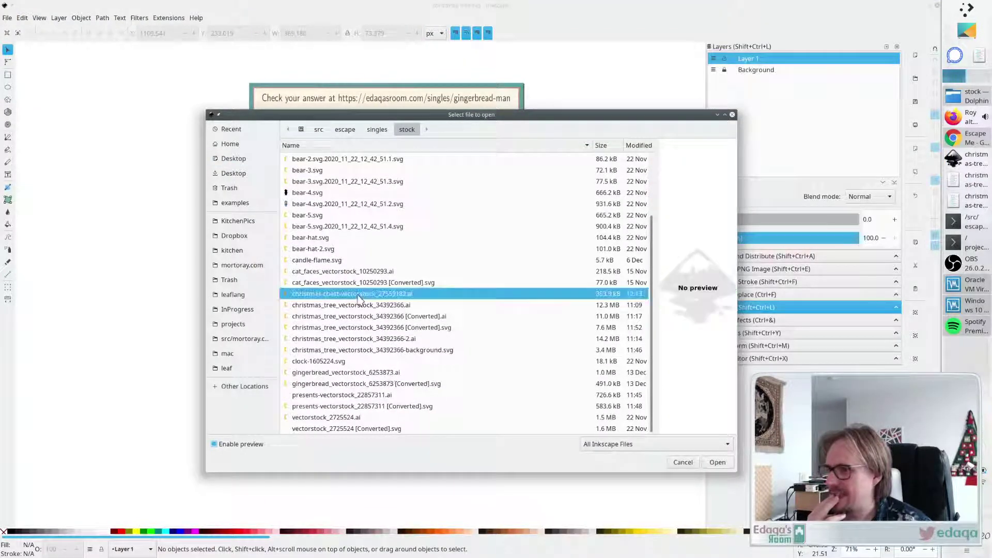
# Open the stock file christmas-chest-vectorstock_27559182.ai with the default internal import settings and maximize its window.
pyautogui.click(716, 462)
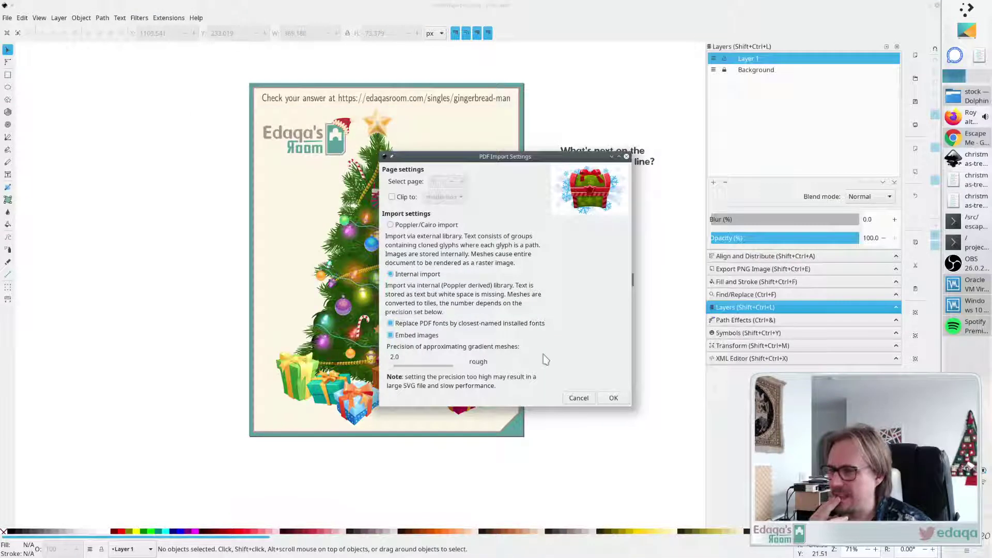
pyautogui.click(618, 400)
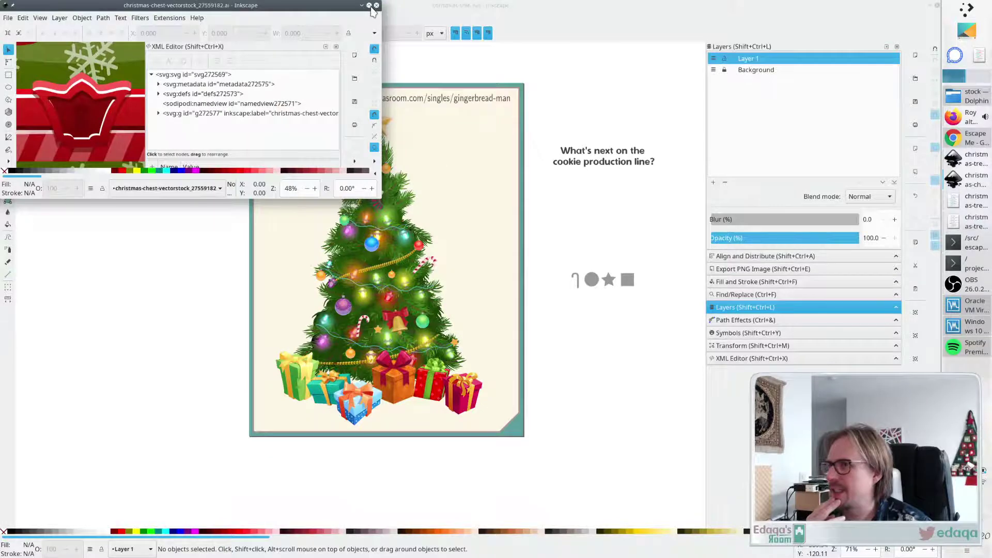
pyautogui.click(369, 6)
# Examine how the chest artwork is grouped by selecting its lid, background, bow and clasp groups and checking them in the XML tree.
pyautogui.click(422, 269)
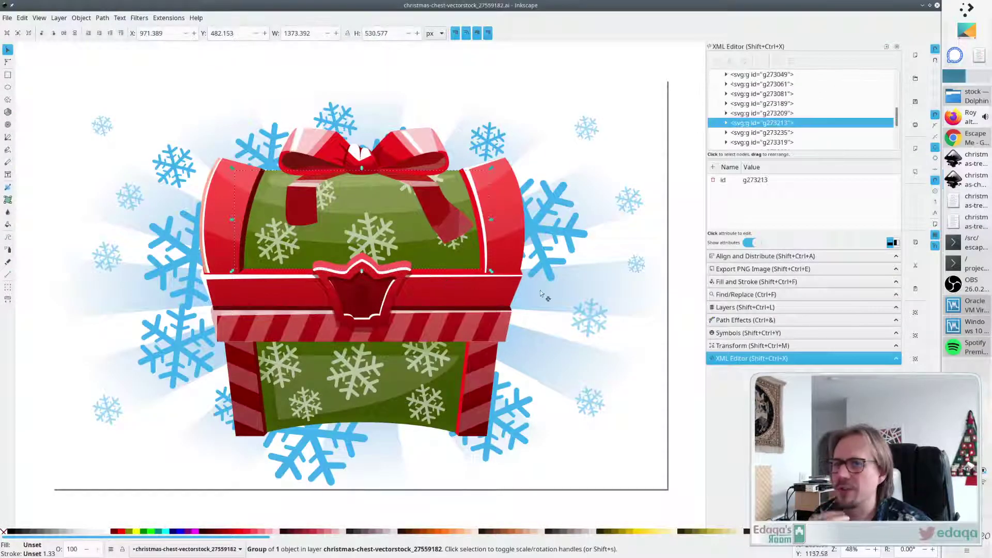
pyautogui.scroll(10, 667, 207)
pyautogui.scroll(5, 764, 114)
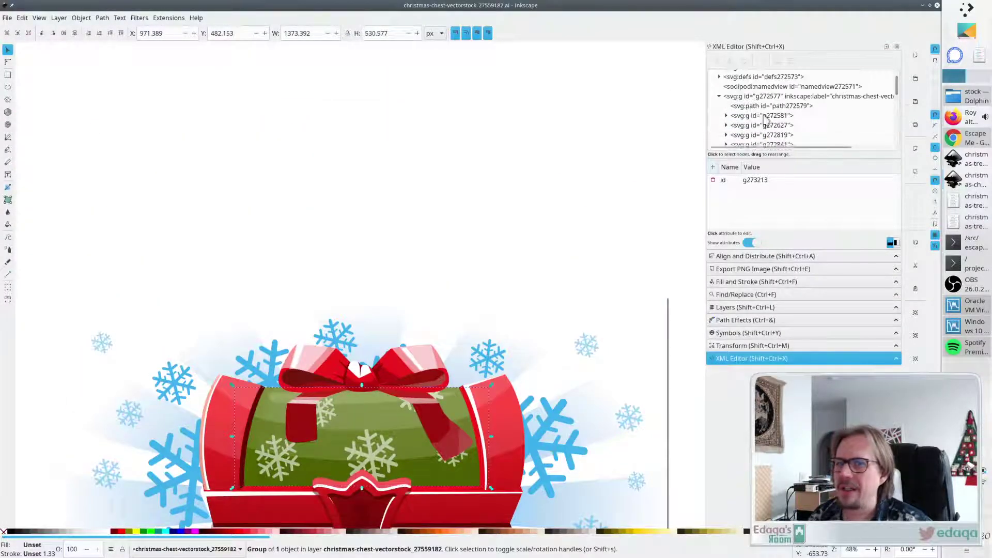
pyautogui.click(762, 133)
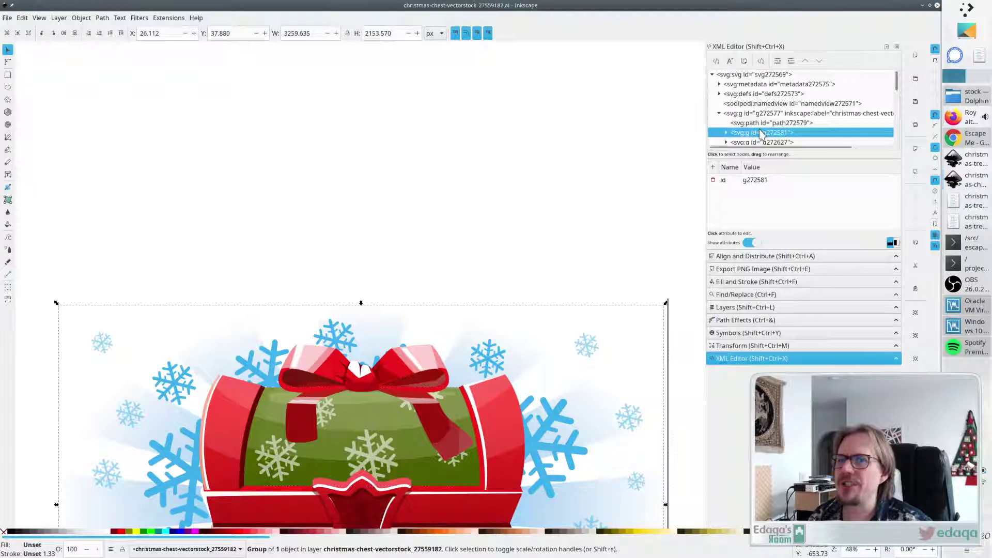
pyautogui.click(660, 222)
pyautogui.click(431, 371)
pyautogui.scroll(-1, 620, 281)
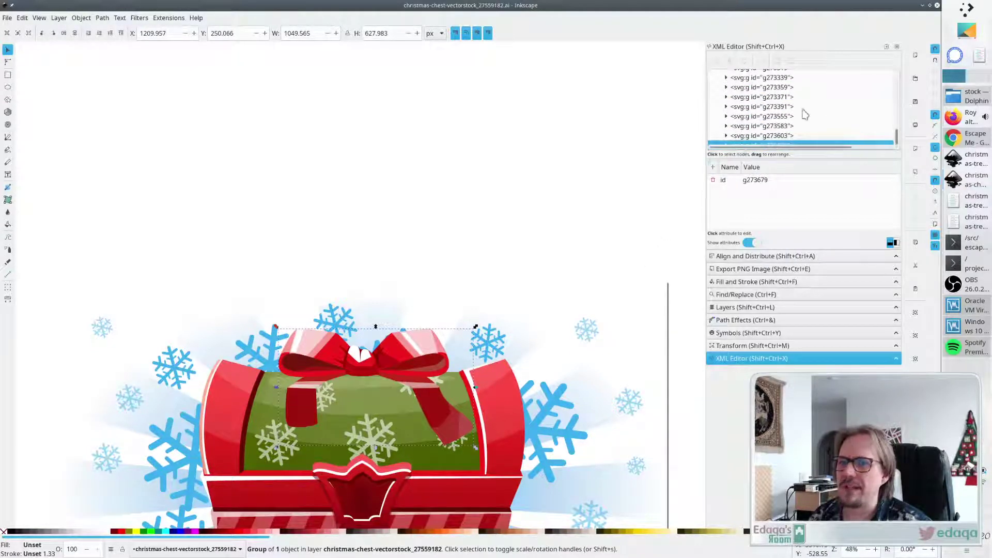
pyautogui.scroll(-5, 603, 163)
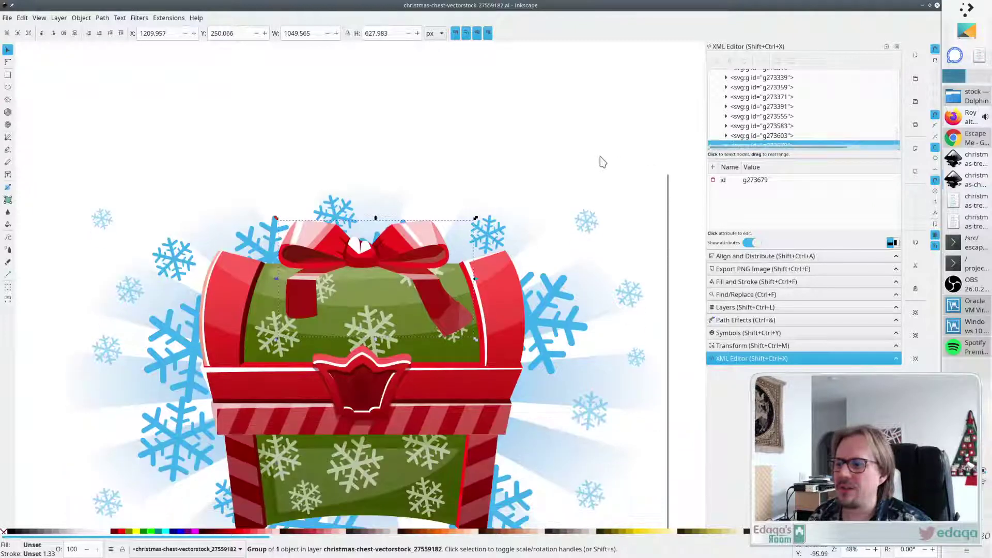
pyautogui.click(668, 124)
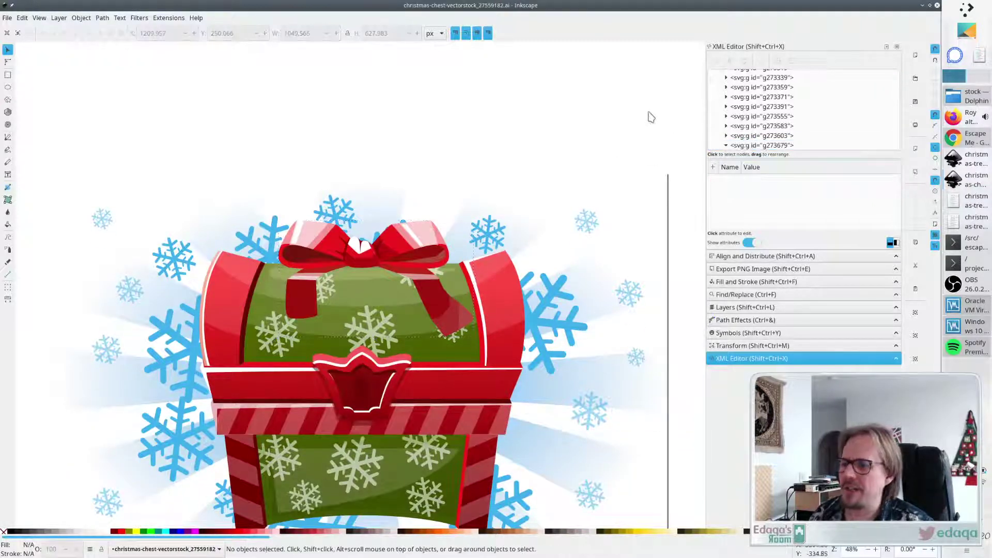
pyautogui.click(401, 357)
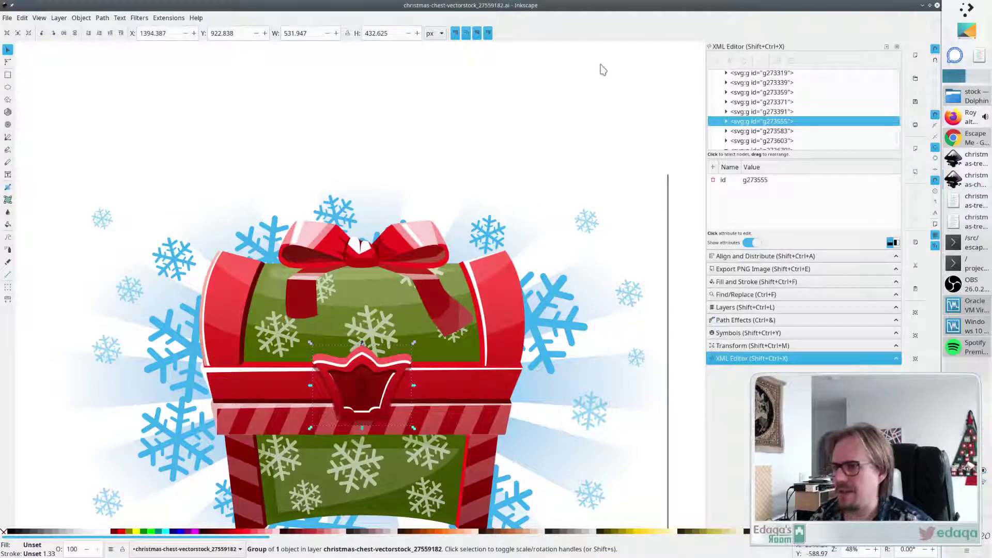
pyautogui.press('Escape')
# Copy all of the chest artwork and paste it into christmas-tree.svg.
pyautogui.hotkey('ctrl', 'a')
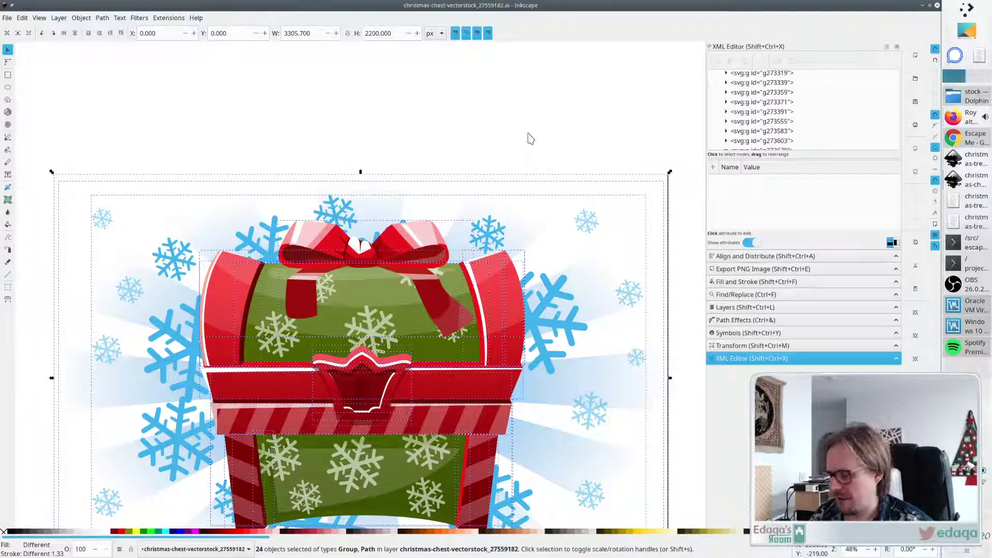
pyautogui.press('Escape')
pyautogui.keyDown('ctrl'); pyautogui.scroll(-3, 520, 292); pyautogui.keyUp('ctrl')
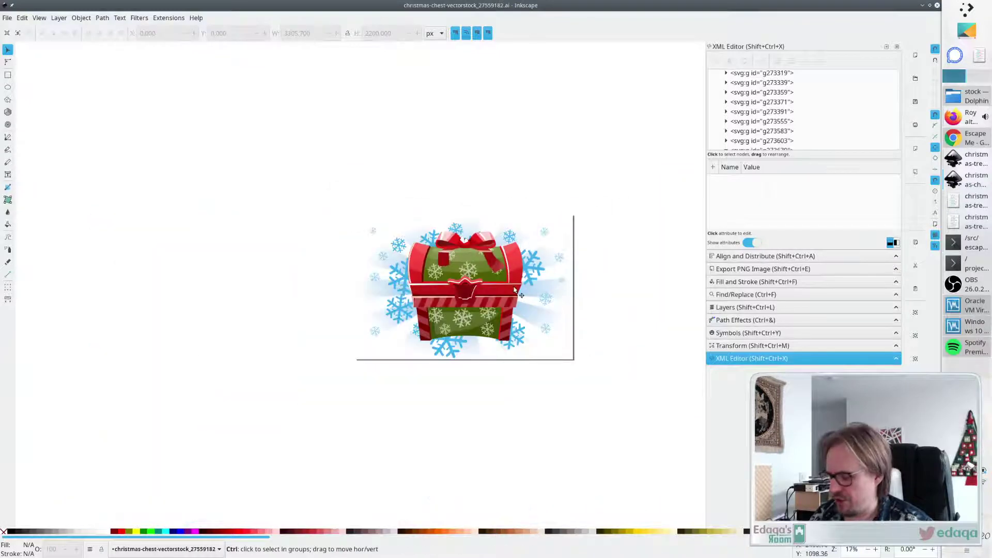
pyautogui.hotkey('ctrl', 'a')
pyautogui.hotkey('ctrl', 'Tab')
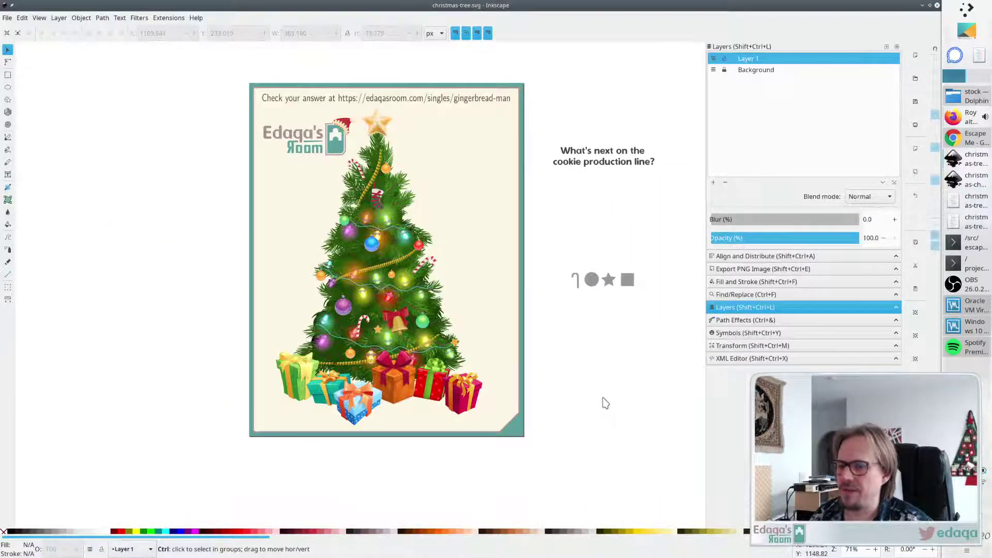
pyautogui.hotkey('ctrl', 'v')
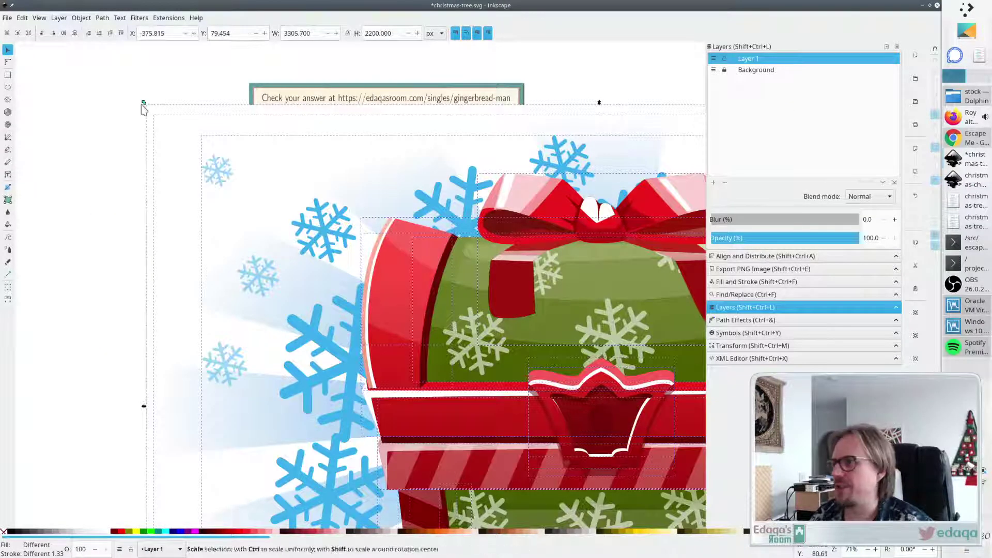
# Scale the pasted chest artwork down to about 773 by 515 px and place it beside the card's lower right corner.
pyautogui.moveTo(144, 102); pyautogui.dragTo(592, 399)
pyautogui.moveTo(633, 443); pyautogui.dragTo(392, 253)
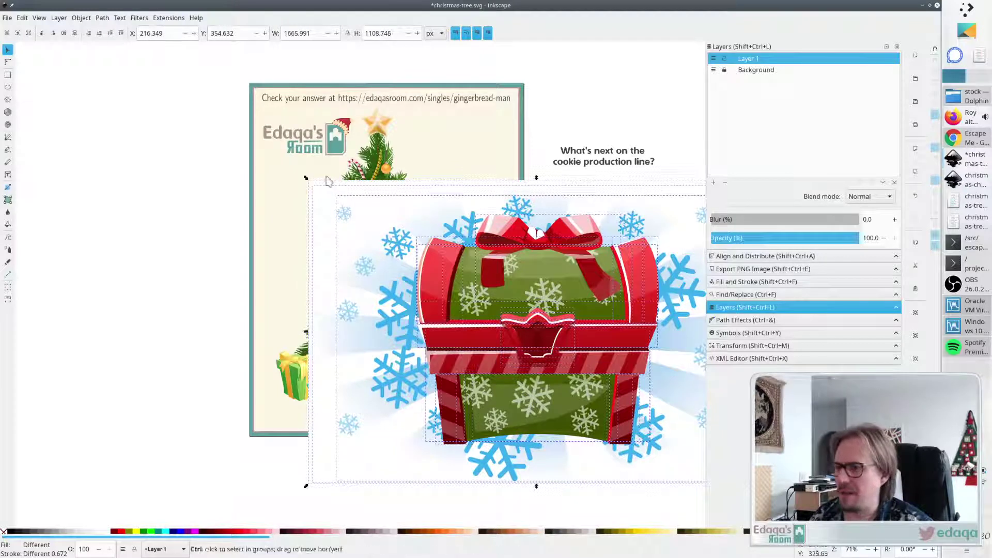
pyautogui.moveTo(310, 183); pyautogui.dragTo(512, 347)
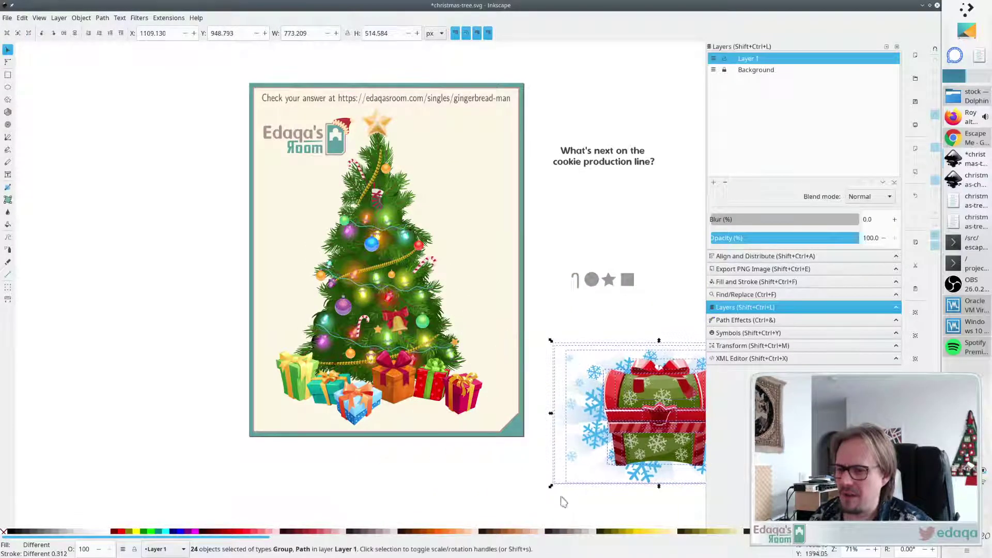
pyautogui.click(566, 506)
# Delete the blue ray and snowflake background groups behind the chest.
pyautogui.scroll(-4, 587, 410)
pyautogui.scroll(4, 587, 396)
pyautogui.hscroll(5, 586, 396)
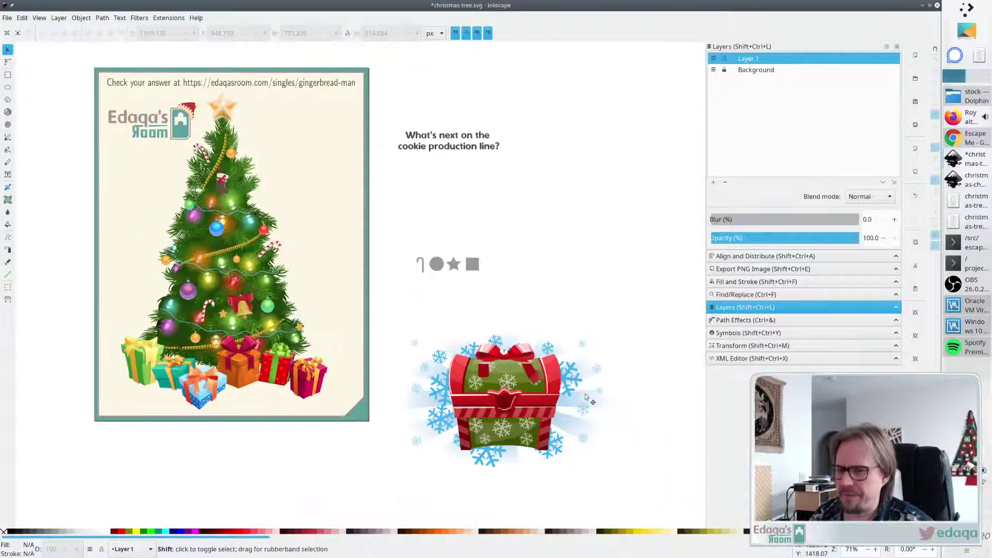
pyautogui.click(572, 437)
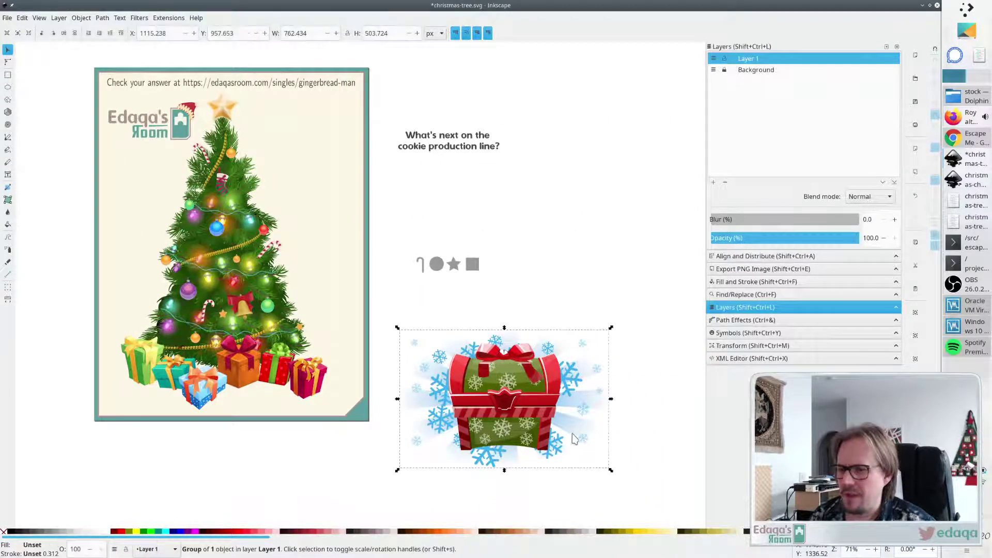
pyautogui.press('Delete')
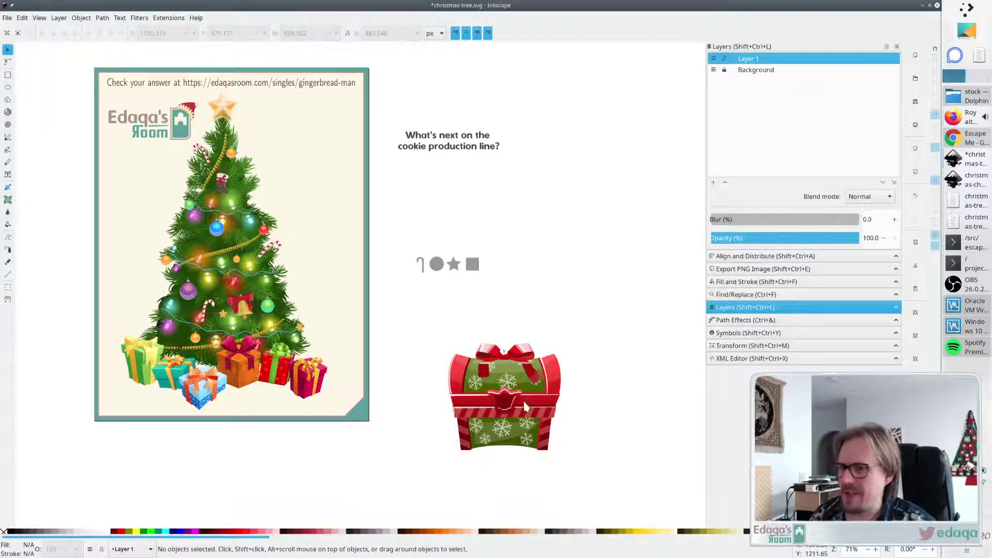
# Enter the bow's group, show the XML tree and select the right ribbon tail's subgroup.
pyautogui.scroll(2, 526, 407)
pyautogui.scroll(1, 526, 406)
pyautogui.click(538, 301)
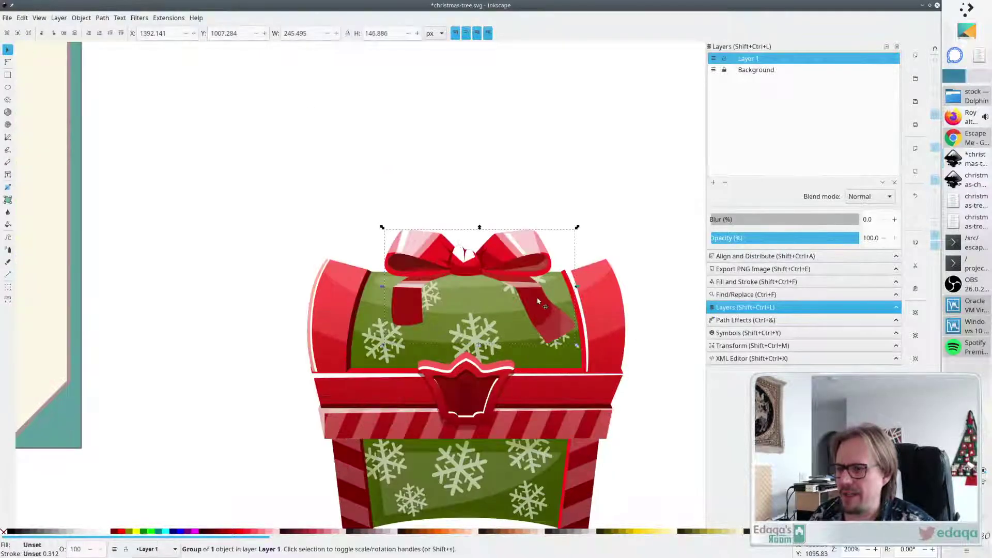
pyautogui.doubleClick(539, 303)
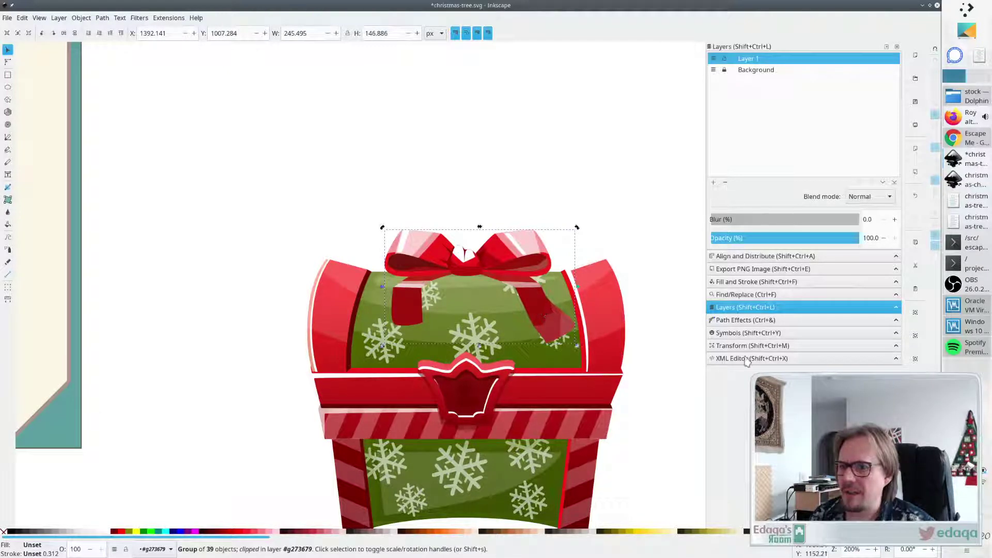
pyautogui.click(747, 359)
pyautogui.click(536, 309)
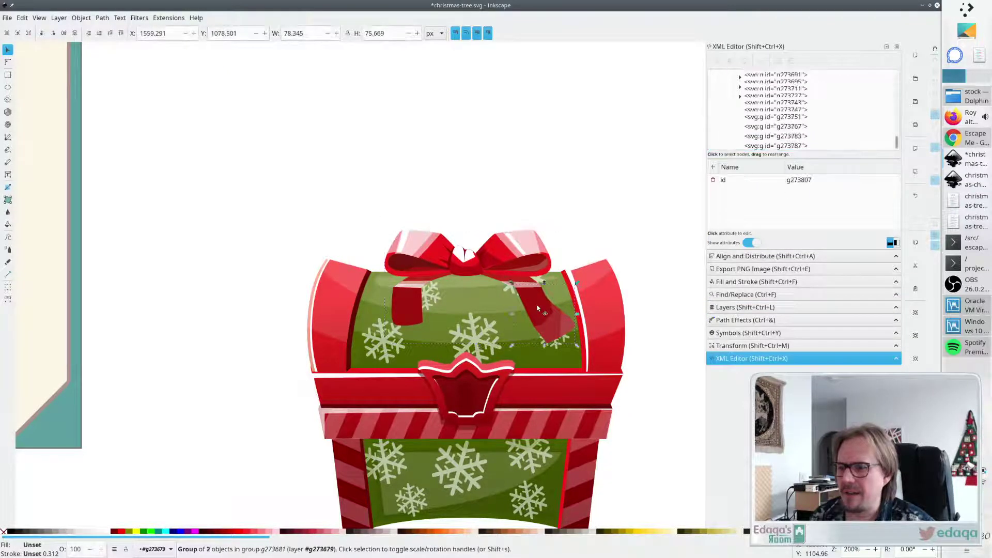
# Try to delete the bow group from the chest lid.
pyautogui.press('Escape')
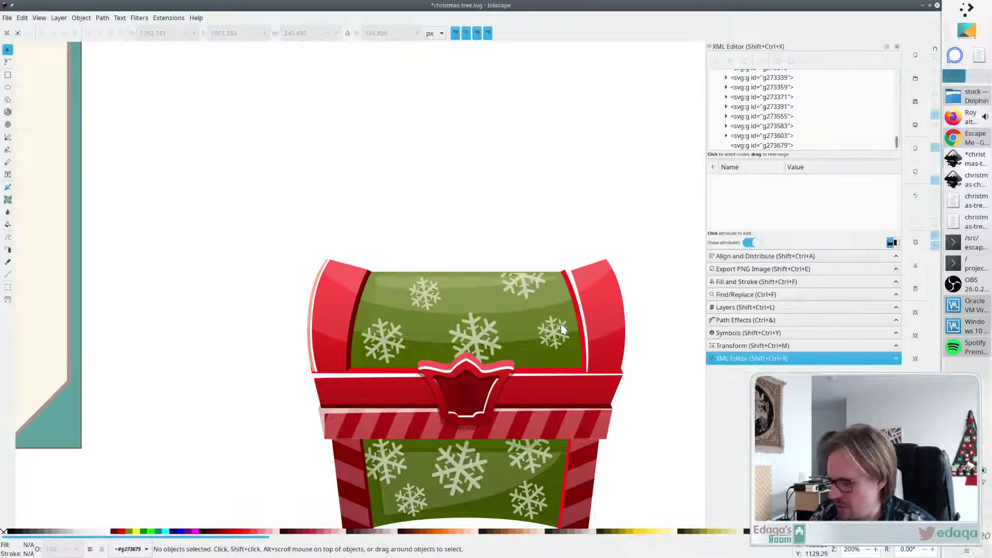
pyautogui.click(538, 316)
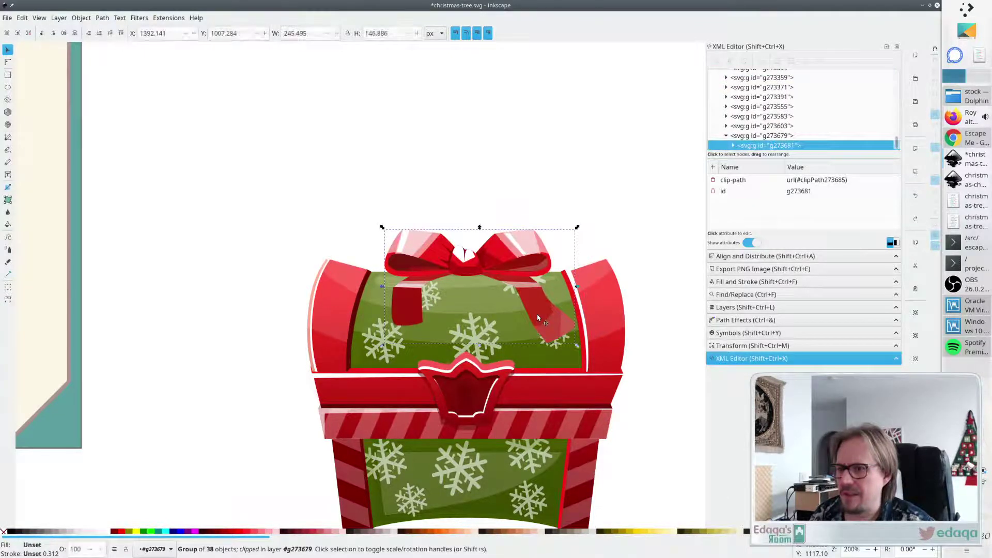
pyautogui.click(654, 239)
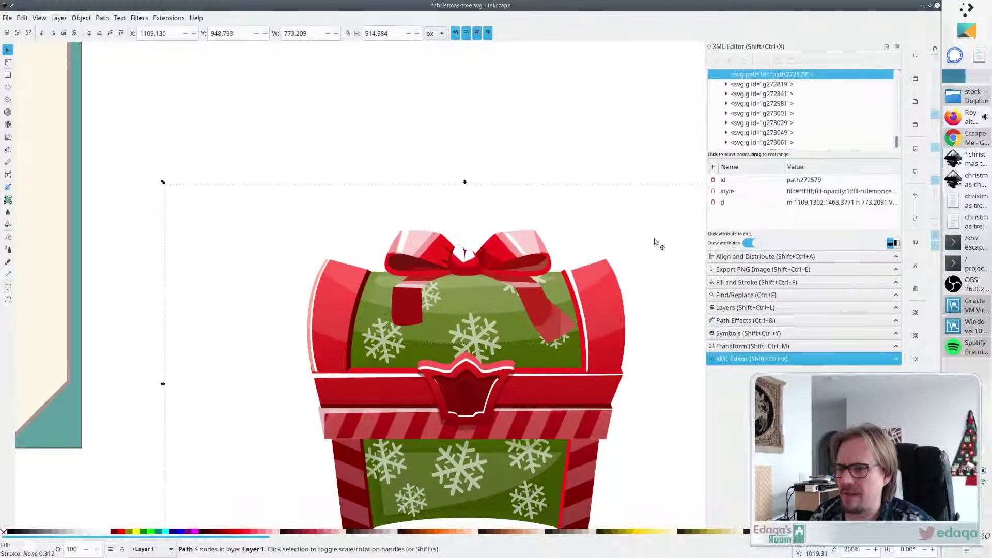
pyautogui.press('Escape')
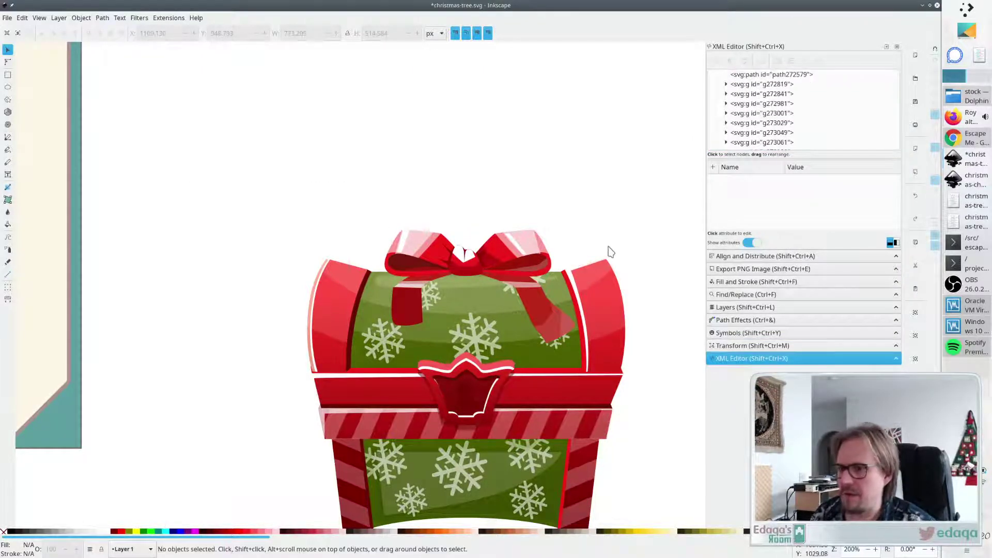
pyautogui.hotkey('ctrl', 'z')
pyautogui.hotkey('ctrl', 'shift', 'z')
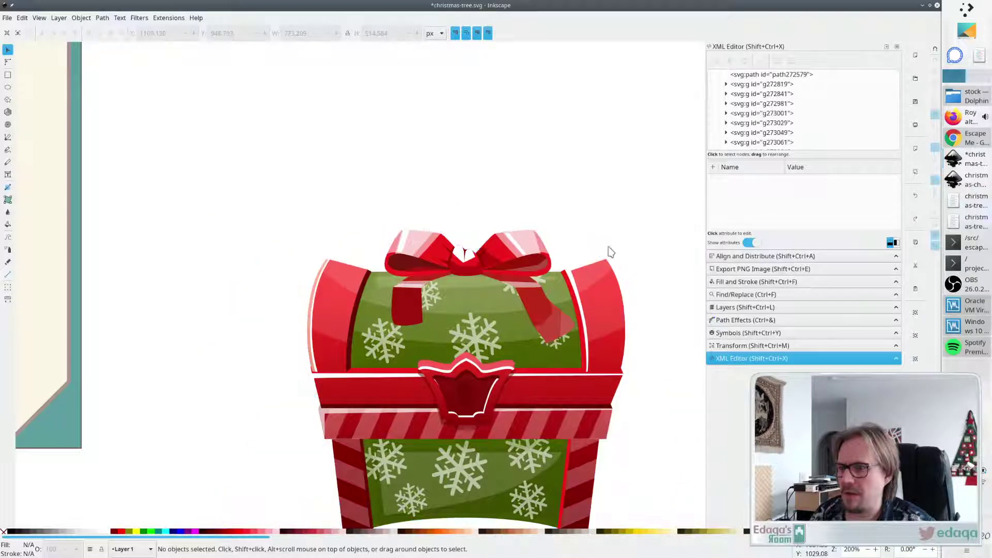
# Enter the bow's nested clipped group to reach the separate shapes of the right ribbon tail.
pyautogui.click(538, 311)
pyautogui.doubleClick(539, 309)
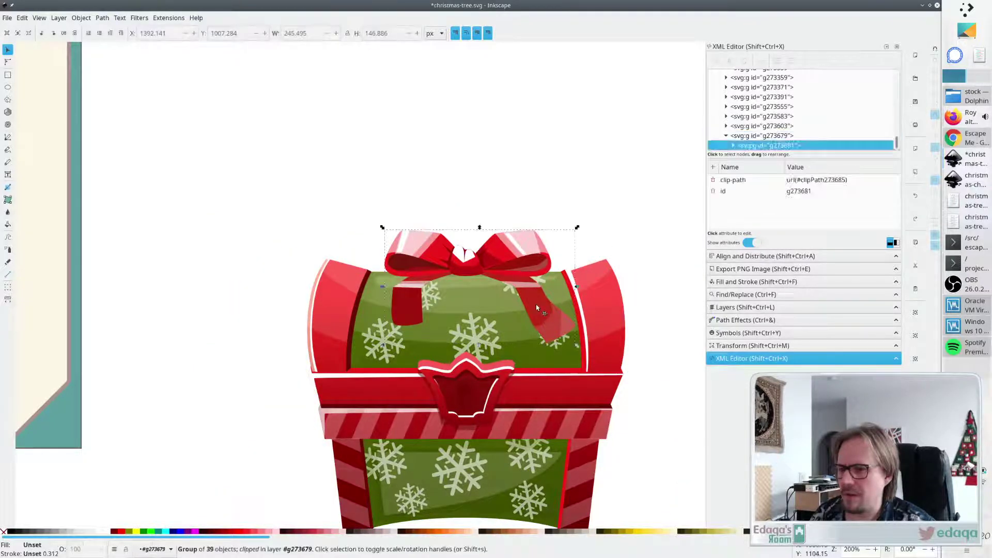
pyautogui.doubleClick(536, 307)
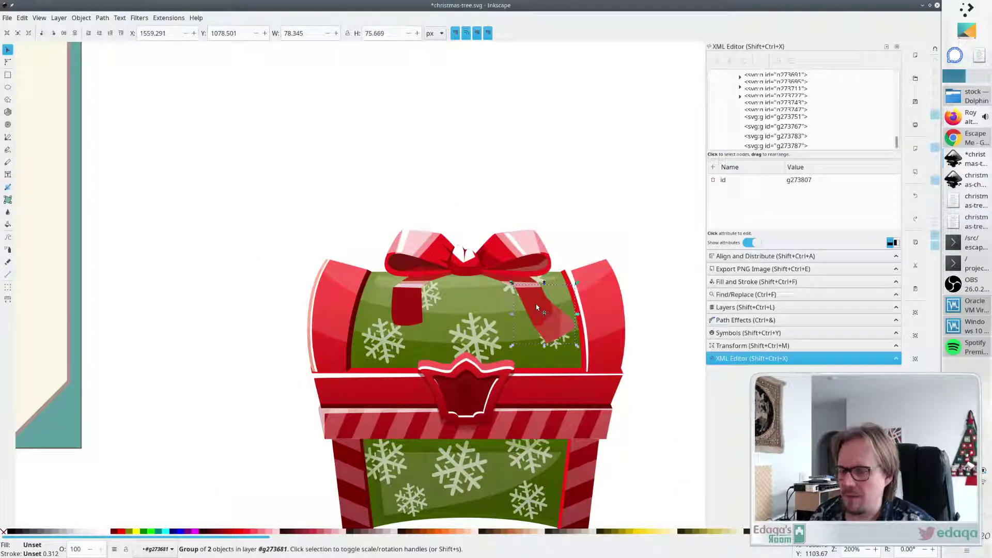
# Try to delete the stacked shapes in the middle of the right ribbon tail.
pyautogui.press('Delete')
pyautogui.click(537, 306)
pyautogui.press('Delete')
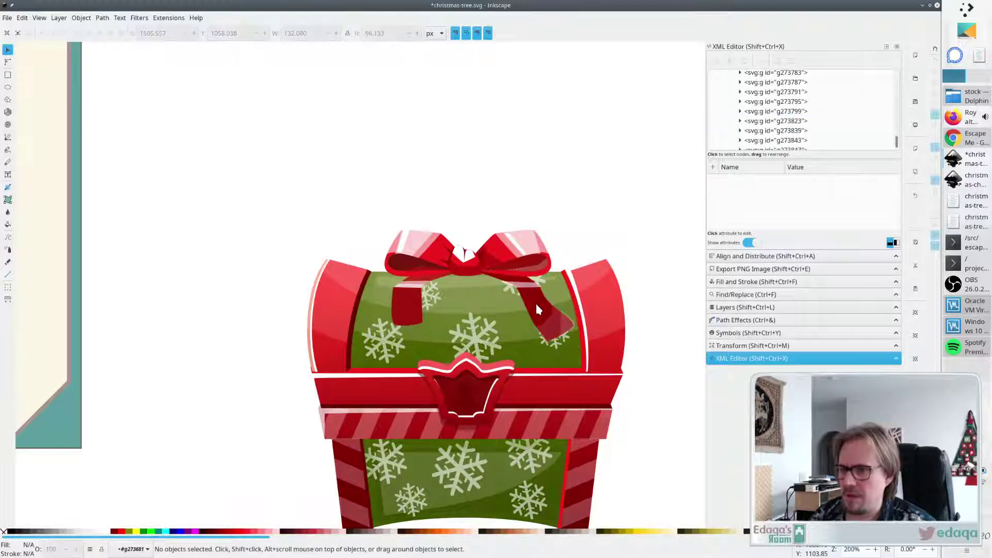
pyautogui.hotkey('ctrl', 'z')
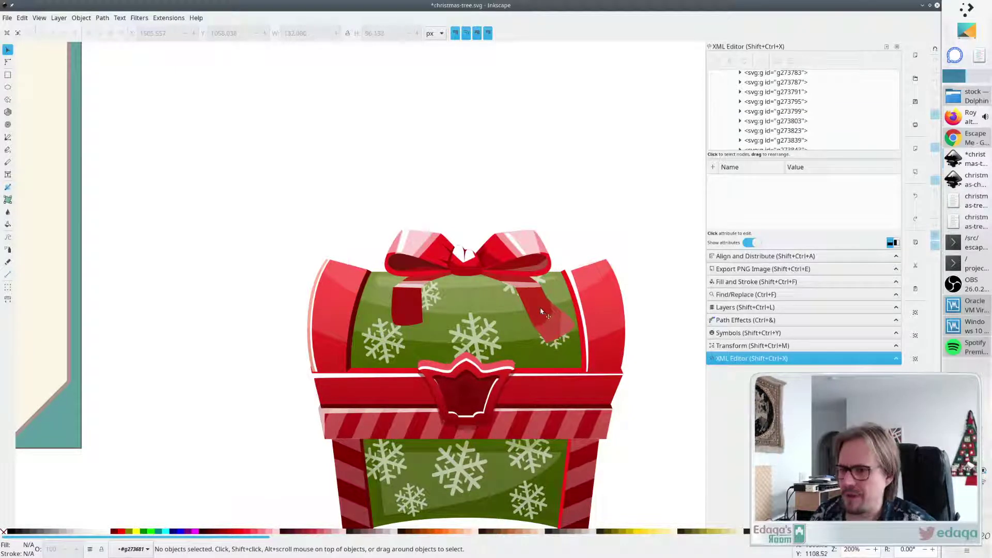
# Delete the translucent overlay shapes covering the lower end of the right ribbon tail.
pyautogui.doubleClick(541, 308)
pyautogui.click(545, 325)
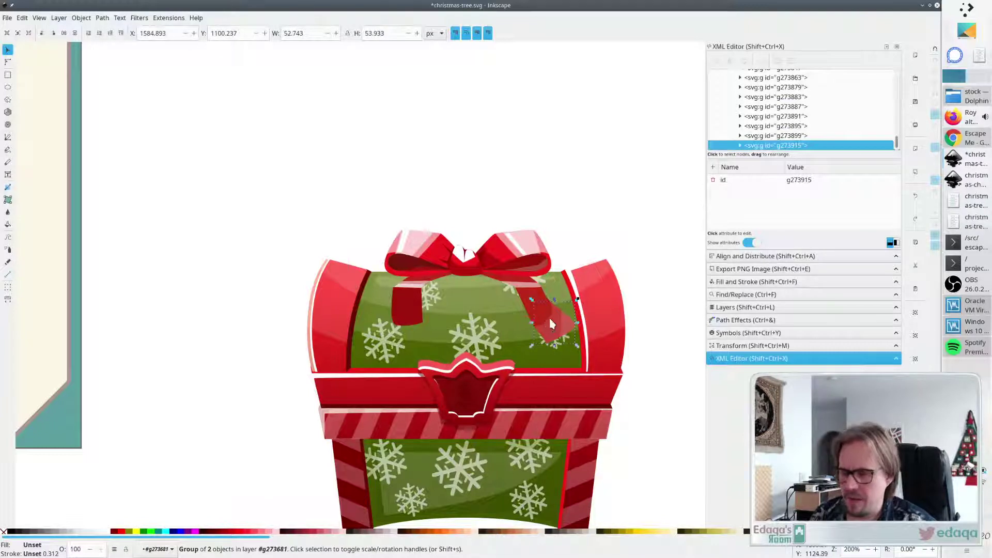
pyautogui.press('Delete')
pyautogui.click(562, 322)
pyautogui.press('Delete')
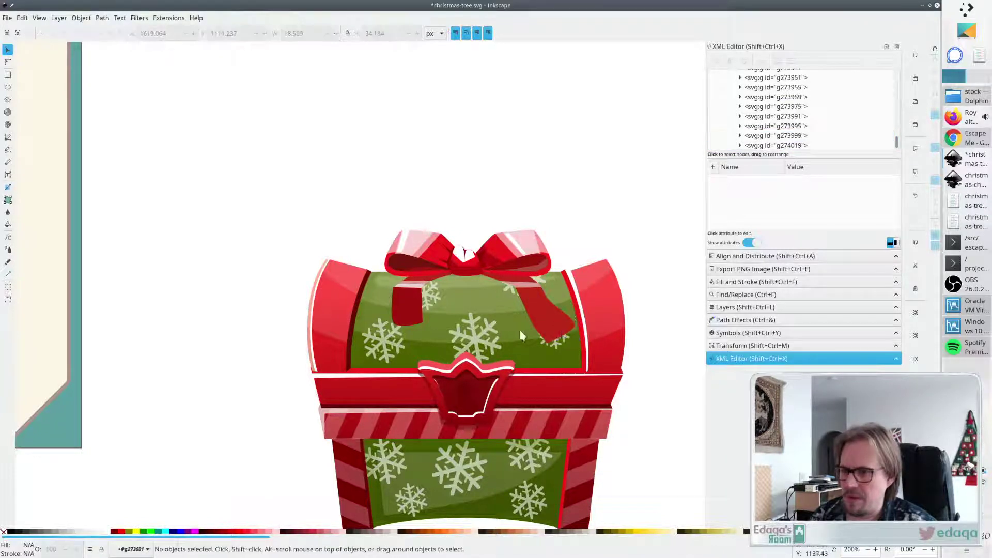
# Shorten the bow's left ribbon tail to a stub by pulling up the lower nodes of its two red shapes.
pyautogui.click(411, 319)
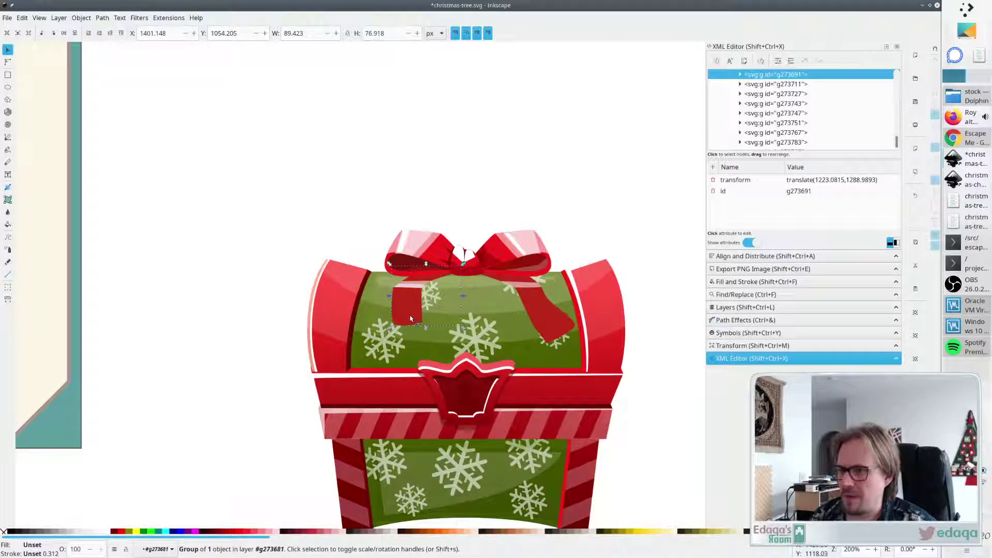
pyautogui.press('n')
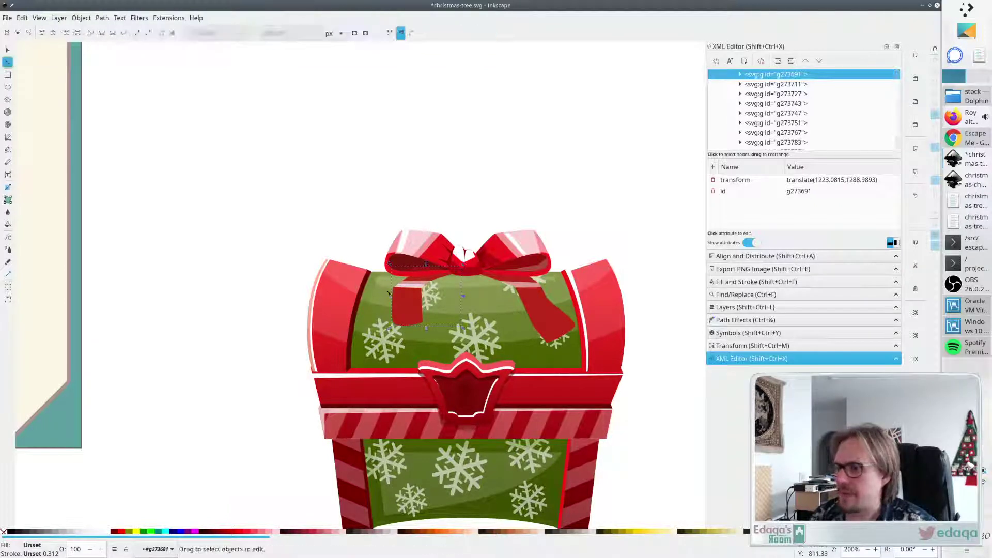
pyautogui.click(408, 320)
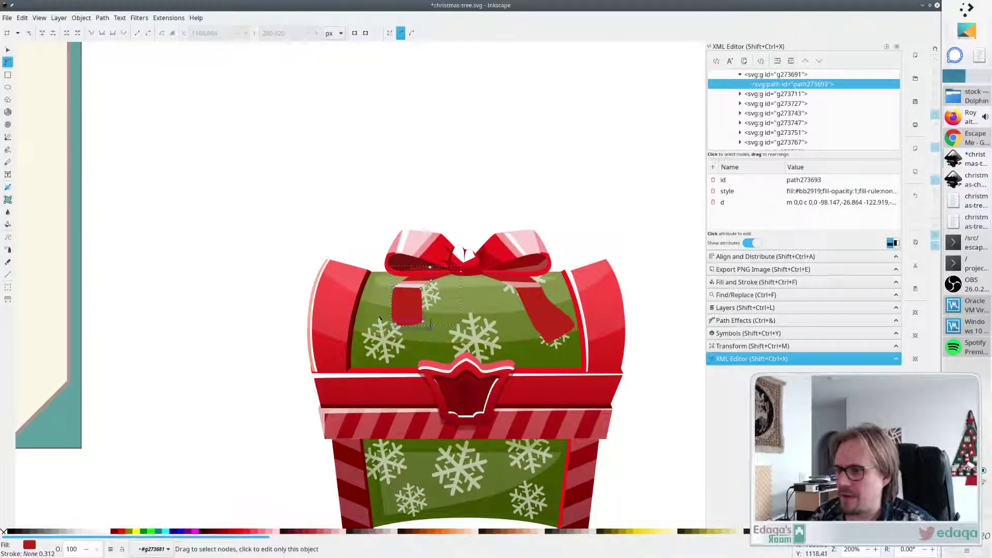
pyautogui.click(423, 323)
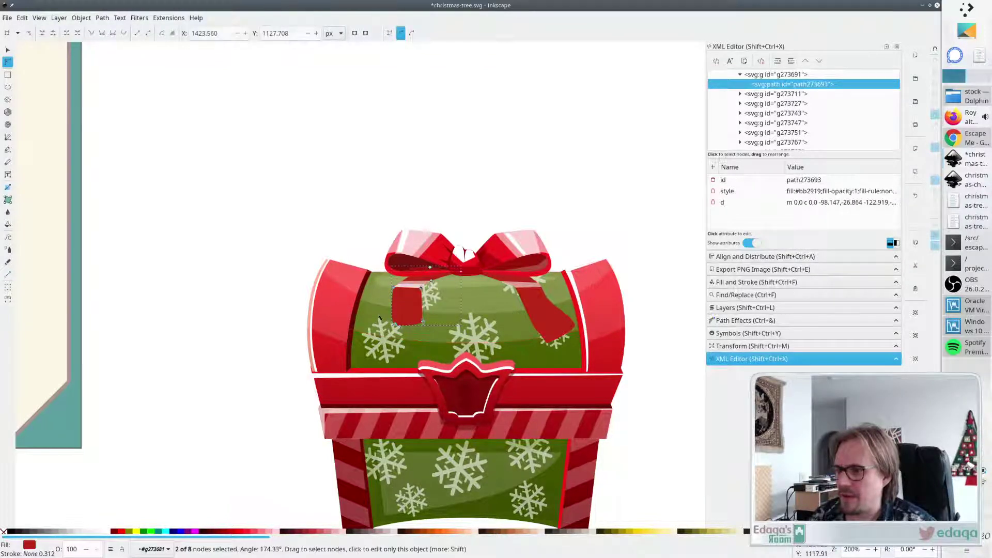
pyautogui.moveTo(413, 331); pyautogui.dragTo(408, 303)
pyautogui.click(406, 303)
pyautogui.press('Delete')
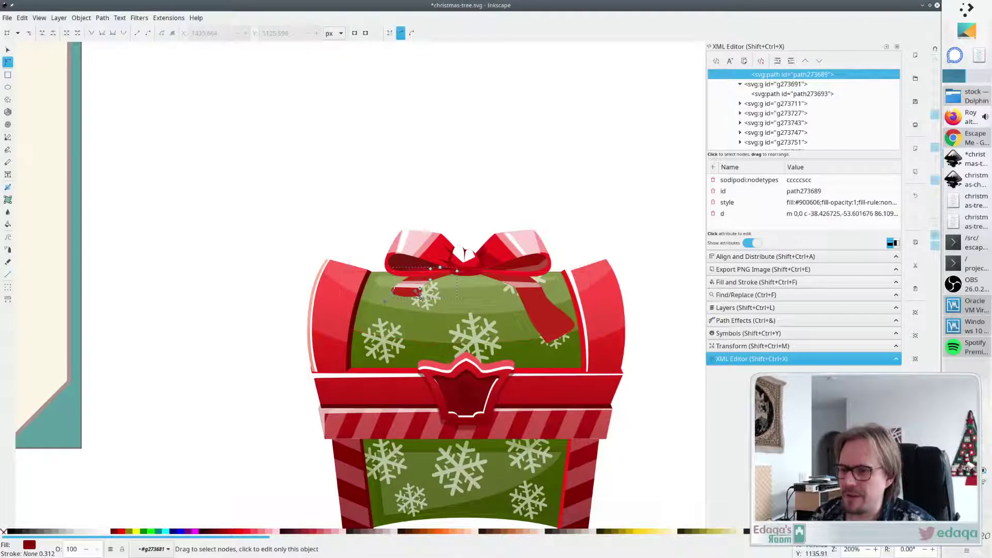
# Shorten both red shapes of the bow's right ribbon tail to a stub matching the left tail.
pyautogui.click(548, 328)
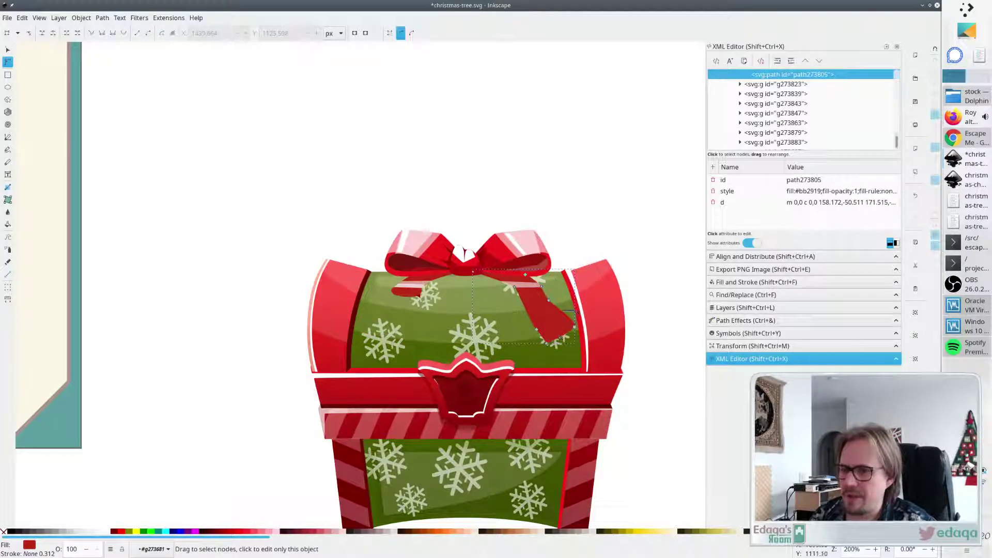
pyautogui.moveTo(571, 324); pyautogui.dragTo(548, 304)
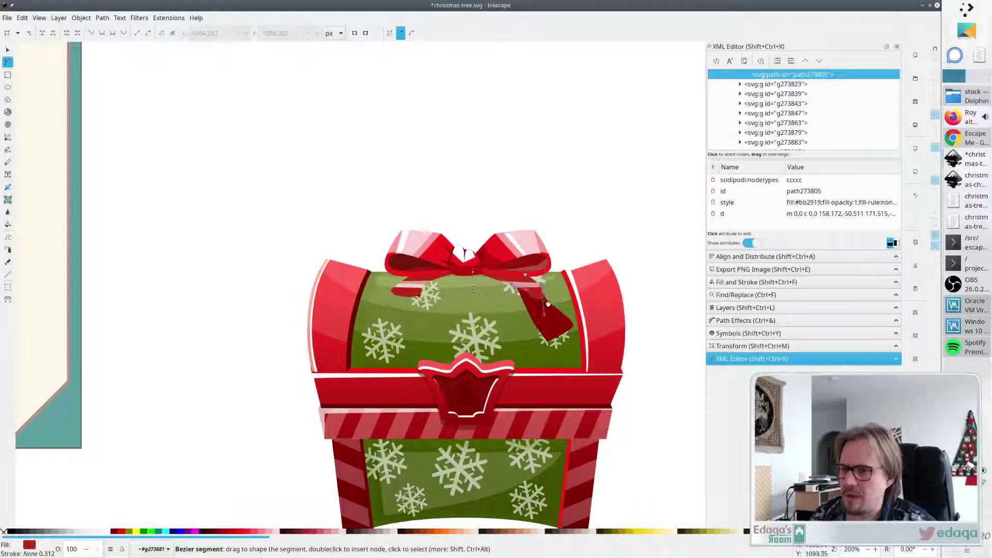
pyautogui.click(548, 317)
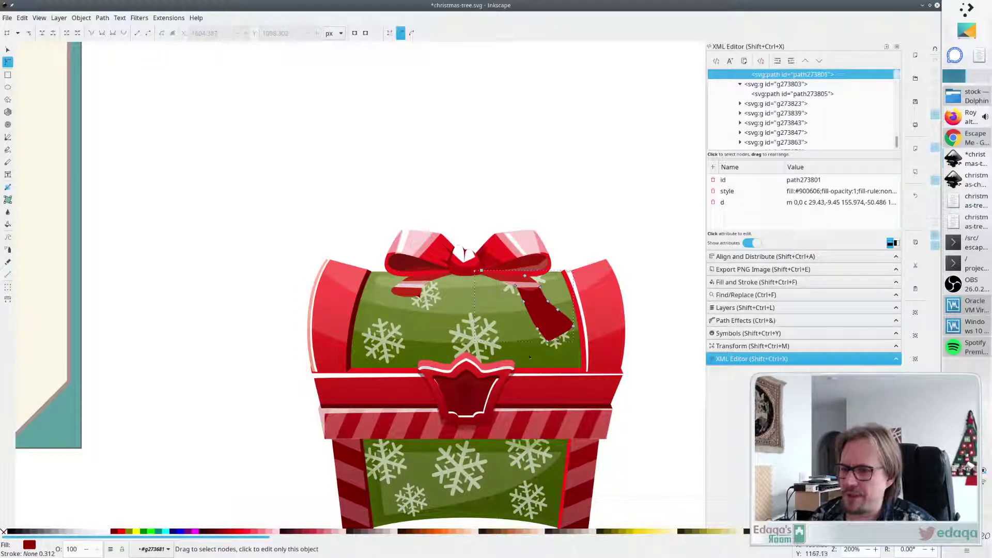
pyautogui.moveTo(571, 327); pyautogui.dragTo(541, 299)
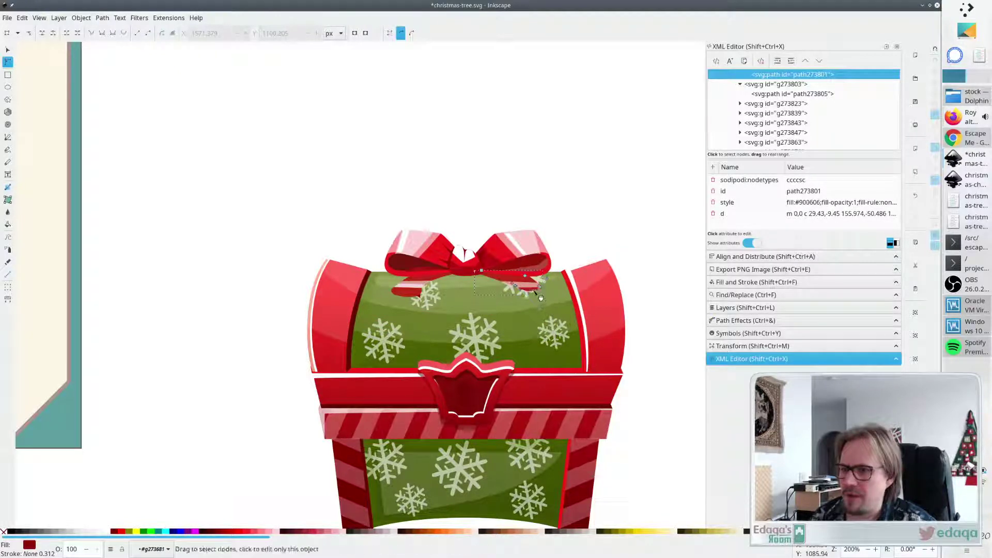
pyautogui.click(617, 261)
pyautogui.press('s')
# Group all parts of the Christmas chest and move the group closer to the card's lower right corner.
pyautogui.scroll(-2, 643, 253)
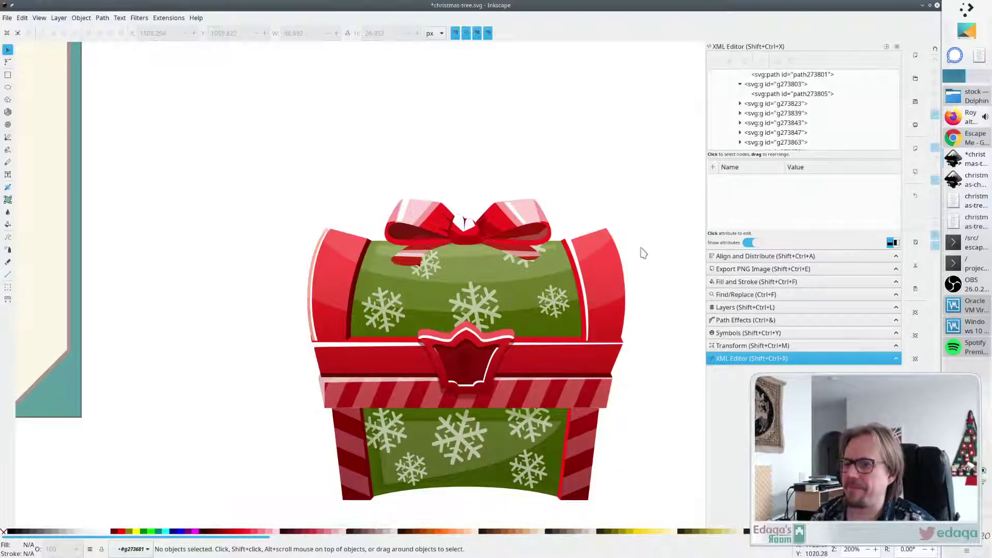
pyautogui.hscroll(6, 640, 255)
pyautogui.keyDown('ctrl'); pyautogui.scroll(-4, 516, 332); pyautogui.keyUp('ctrl')
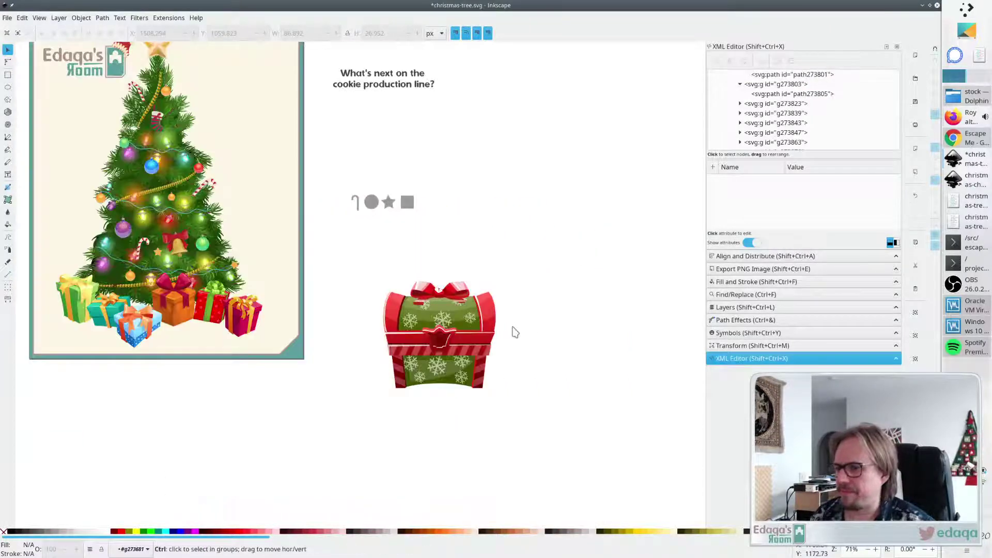
pyautogui.moveTo(433, 339); pyautogui.dragTo(476, 471)
pyautogui.moveTo(526, 404); pyautogui.dragTo(391, 277)
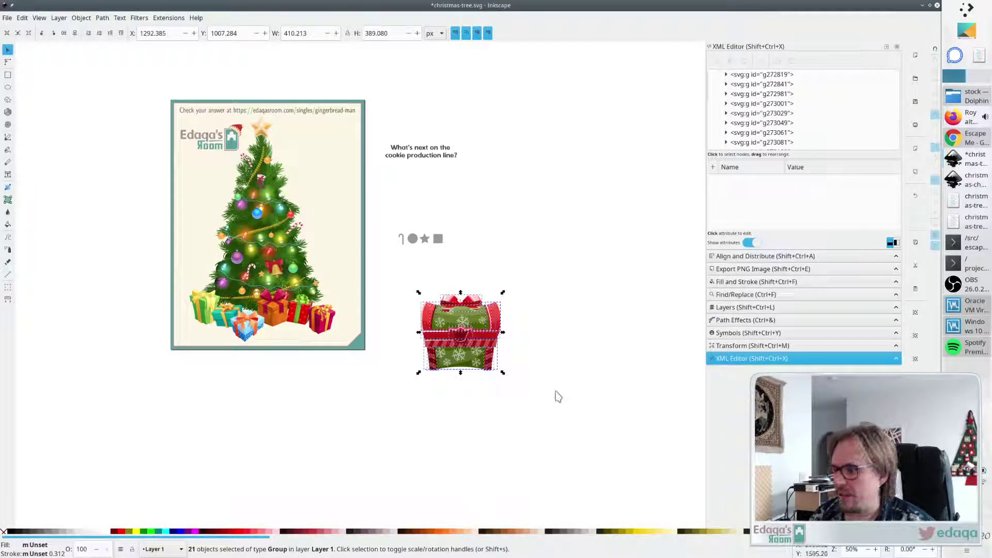
pyautogui.hotkey('ctrl', 'g')
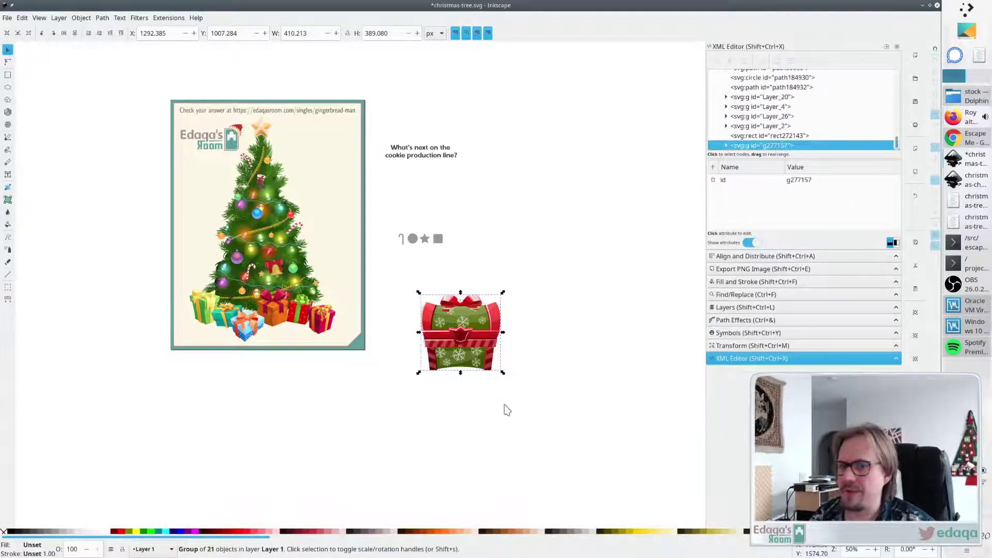
pyautogui.moveTo(450, 337); pyautogui.dragTo(416, 321)
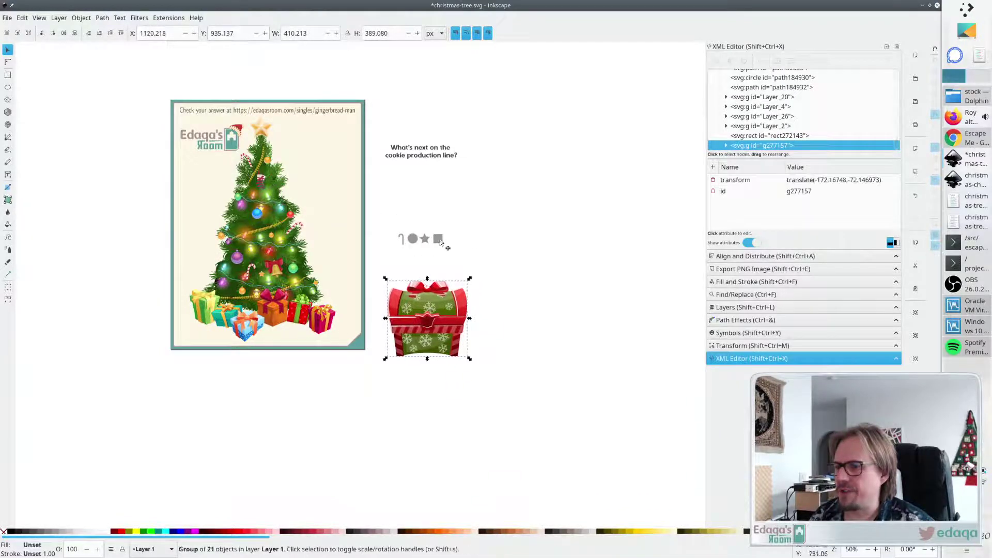
# Move the candy cane, circle, star and square shapes onto the chest lid and raise them to the top.
pyautogui.press('Escape')
pyautogui.moveTo(486, 209); pyautogui.dragTo(442, 305)
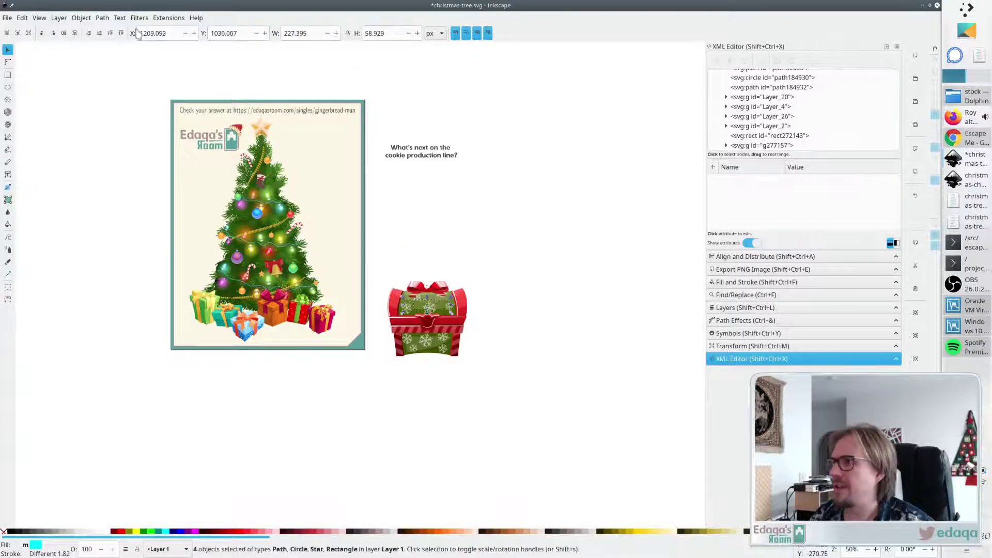
pyautogui.click(120, 35)
pyautogui.click(516, 289)
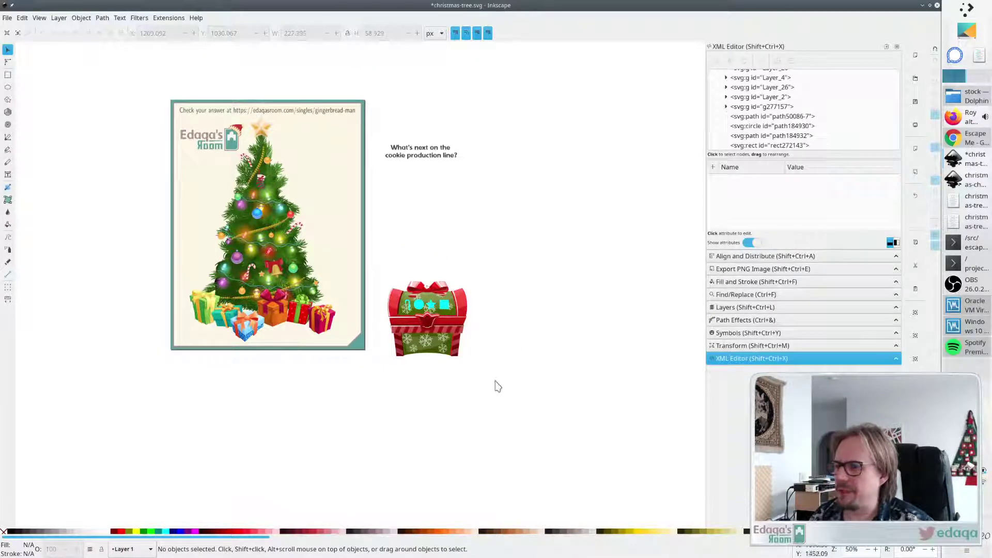
# Import christmas-background.png from src/escape/singles/parts as a linked image with DPI from file and automatic rendering mode.
pyautogui.hscroll(-3, 148, 219)
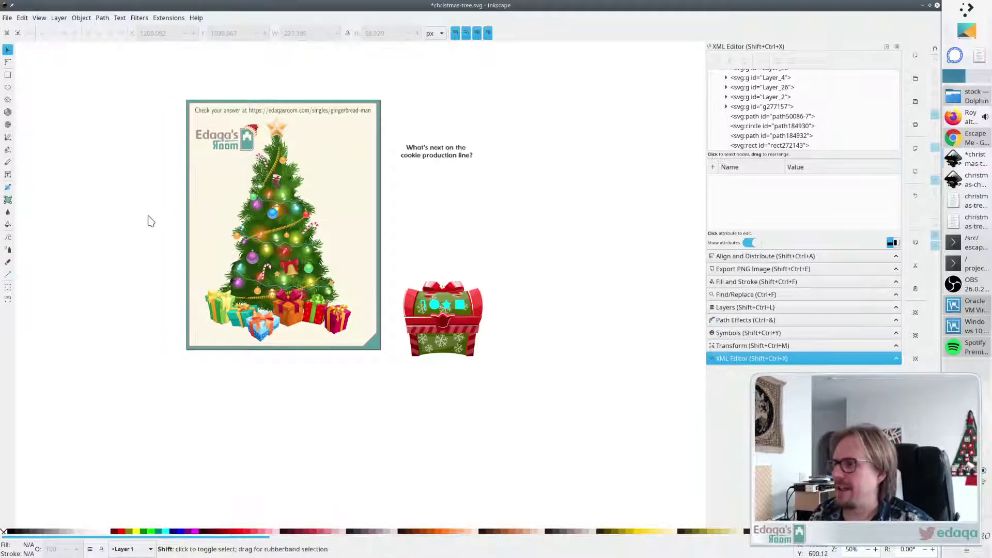
pyautogui.scroll(2, 147, 227)
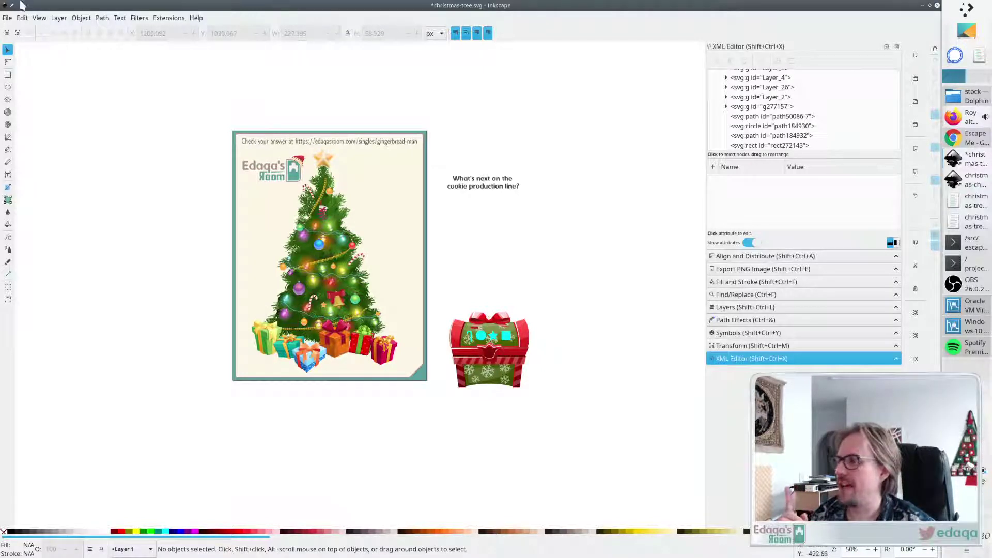
pyautogui.click(8, 18)
pyautogui.click(42, 138)
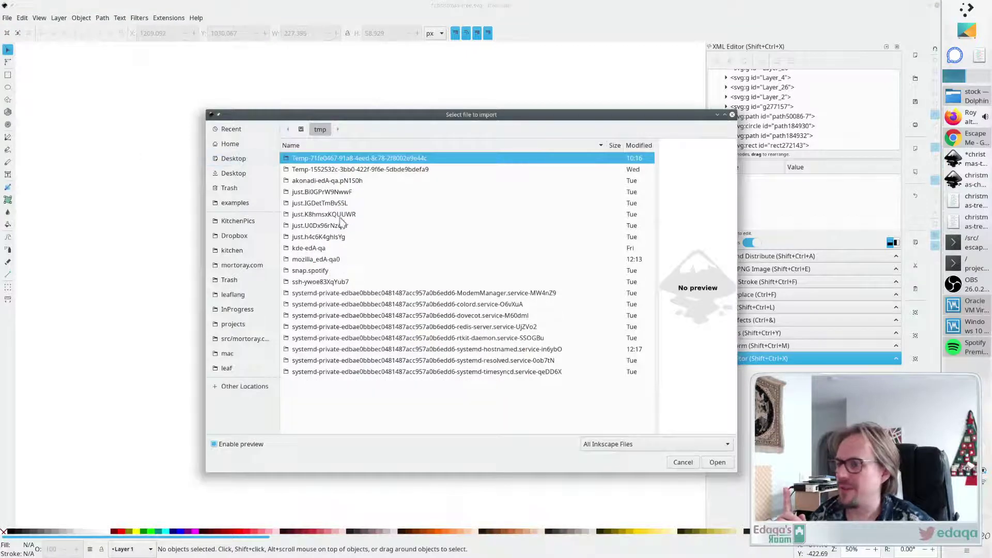
pyautogui.click(300, 130)
pyautogui.doubleClick(312, 375)
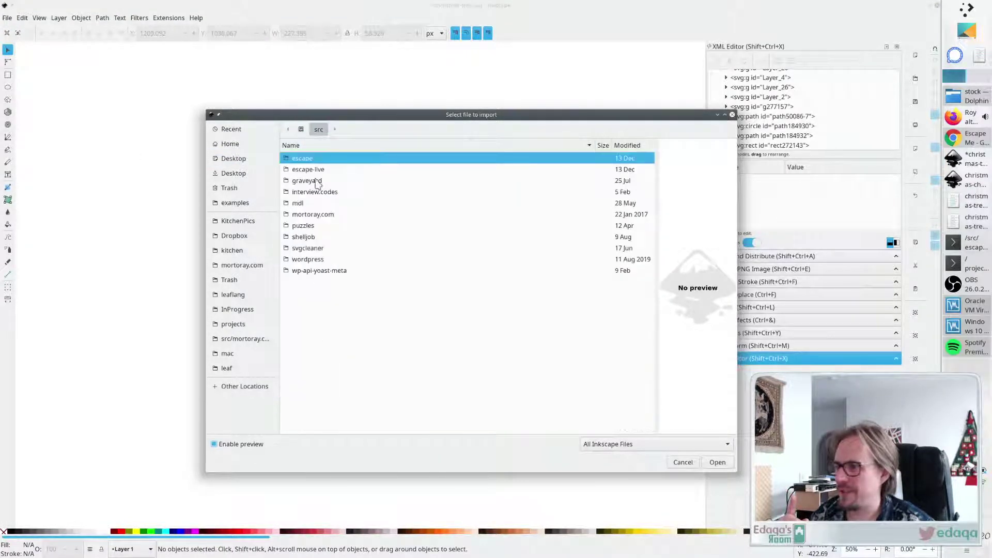
pyautogui.doubleClick(305, 160)
pyautogui.doubleClick(305, 292)
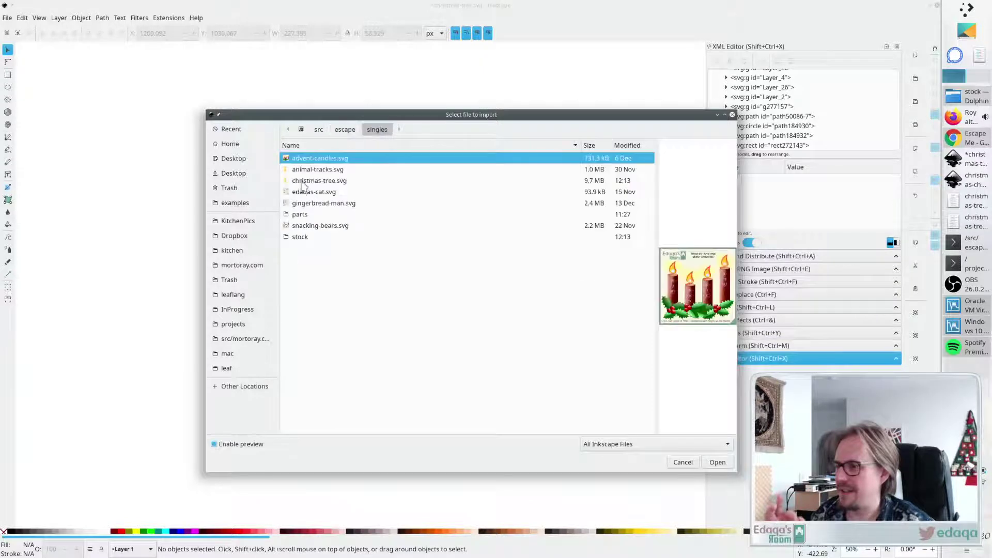
pyautogui.doubleClick(302, 214)
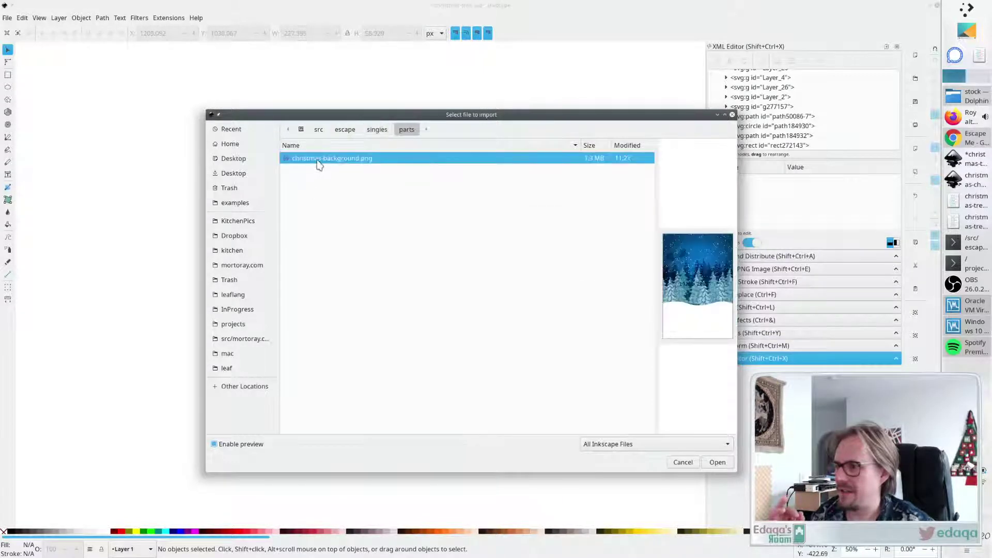
pyautogui.click(717, 463)
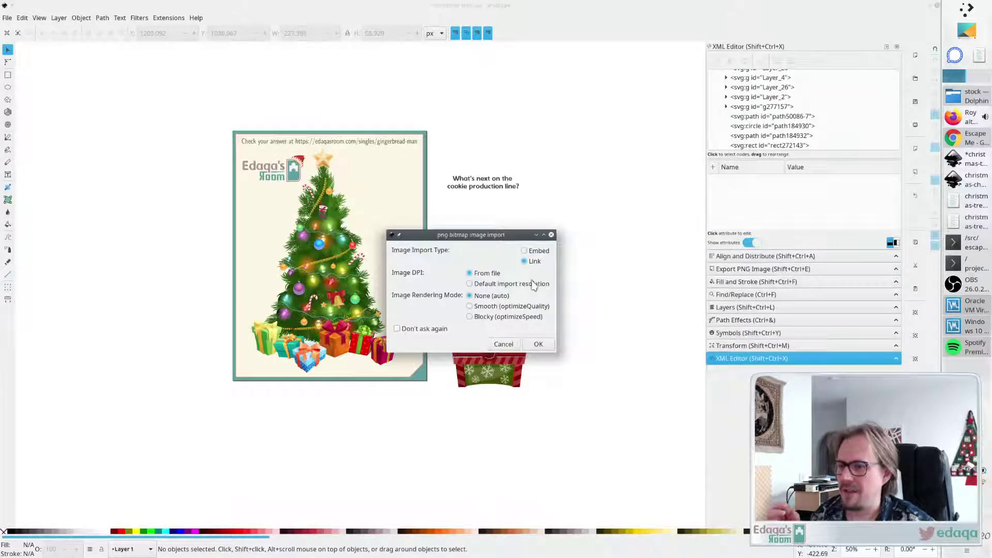
pyautogui.click(538, 345)
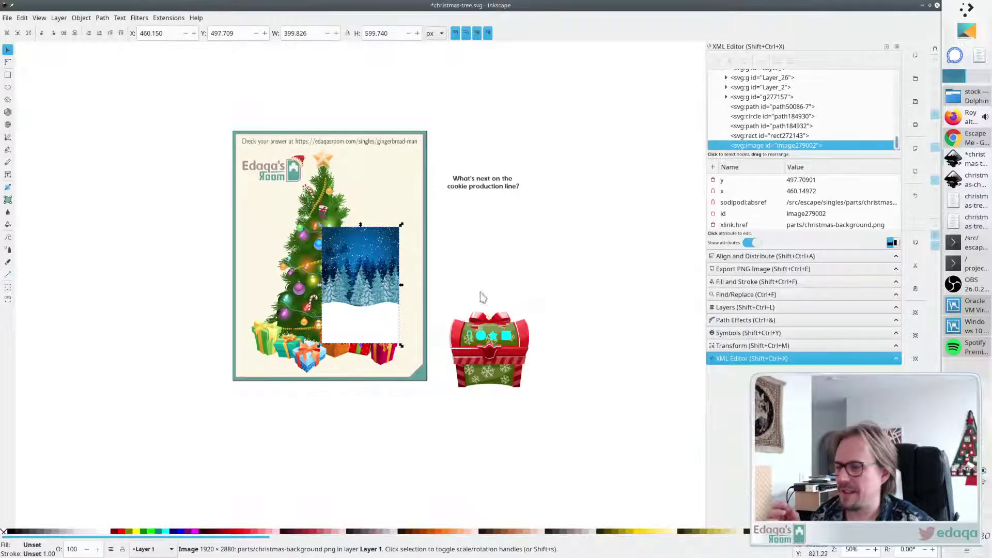
# Fit the snowy forest image inside the card frame at about 970 × 1257 px and lower it behind the tree.
pyautogui.moveTo(354, 316); pyautogui.dragTo(290, 343)
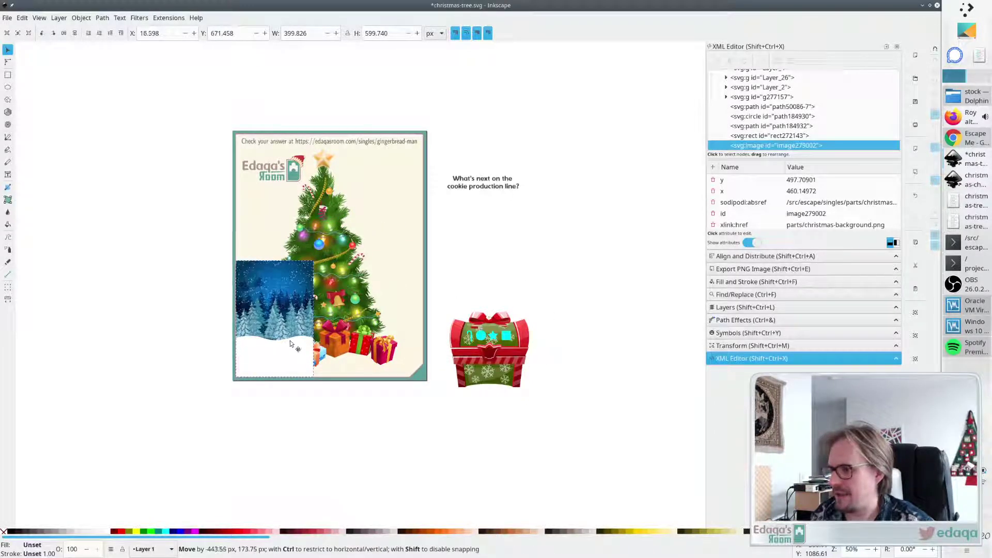
pyautogui.moveTo(316, 258); pyautogui.dragTo(428, 137)
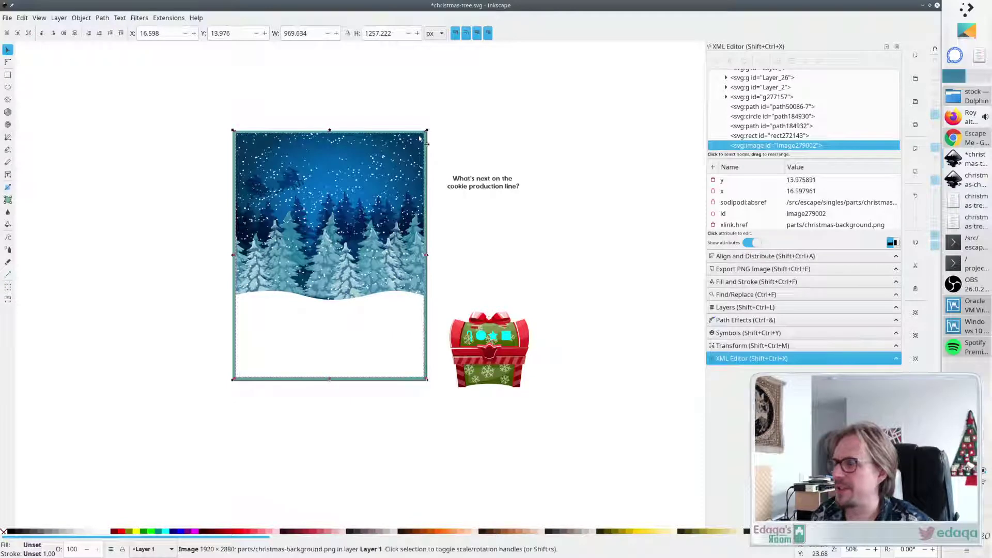
pyautogui.click(89, 34)
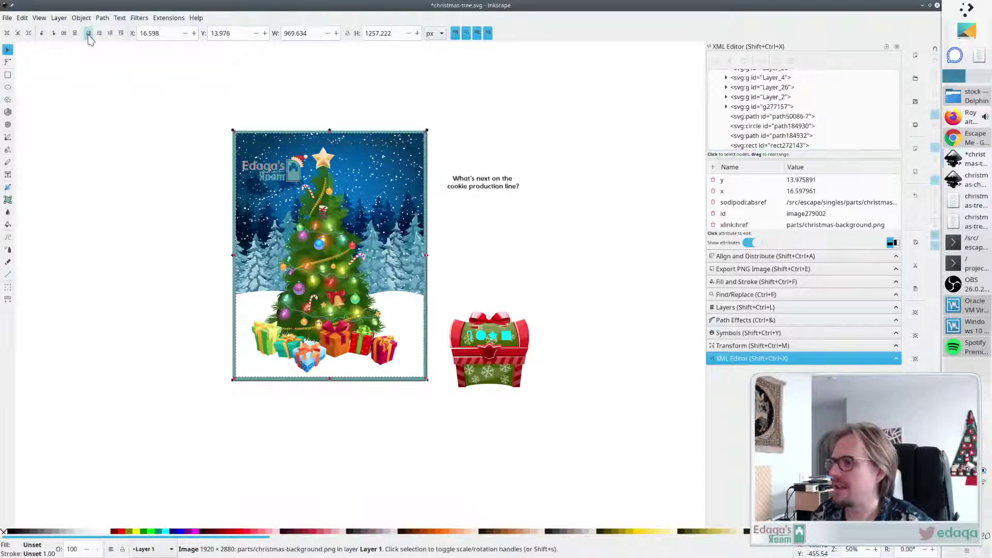
pyautogui.click(563, 239)
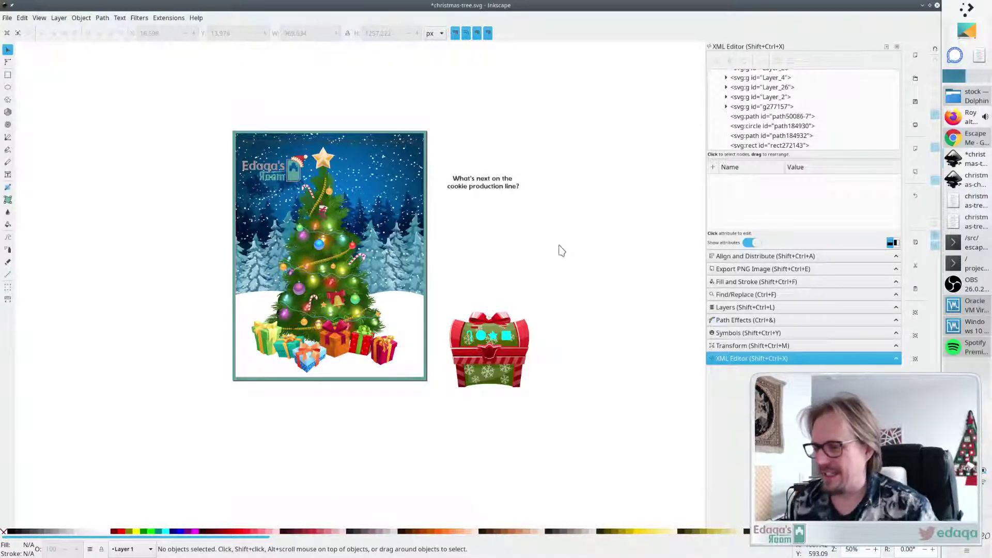
# Move the Edaqa's Room logo to the card's upper right corner, beside the tree's star.
pyautogui.moveTo(295, 177); pyautogui.dragTo(409, 163)
pyautogui.click(515, 212)
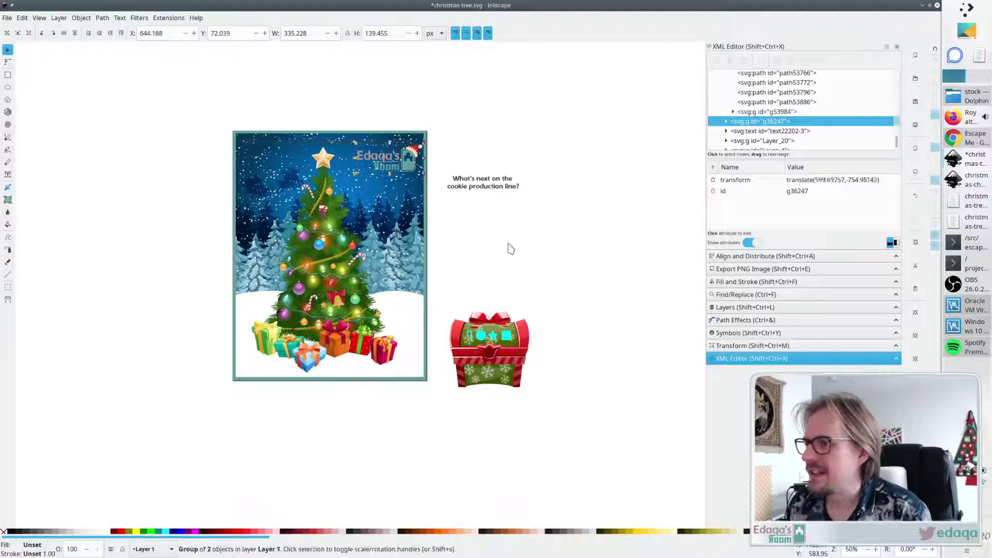
pyautogui.click(509, 248)
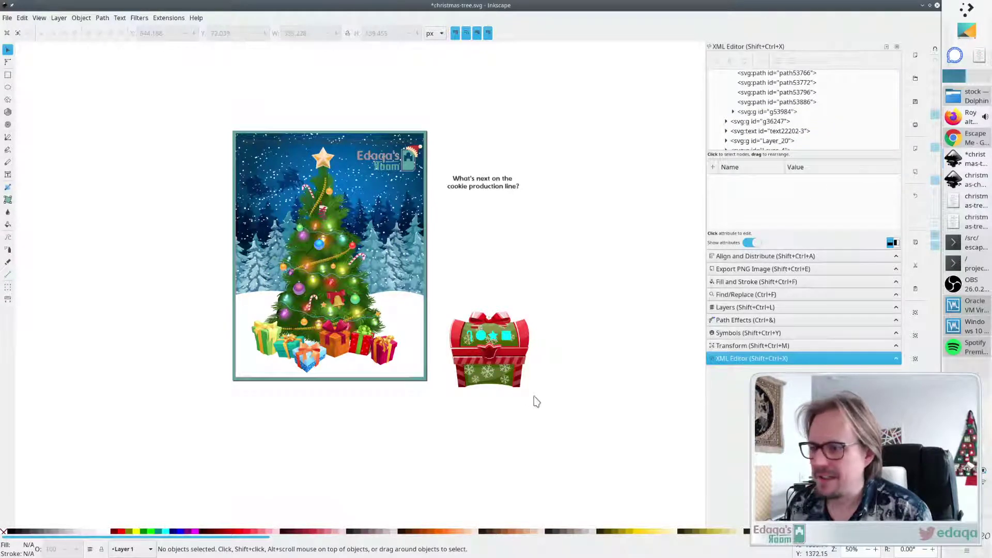
pyautogui.moveTo(549, 396); pyautogui.dragTo(441, 291)
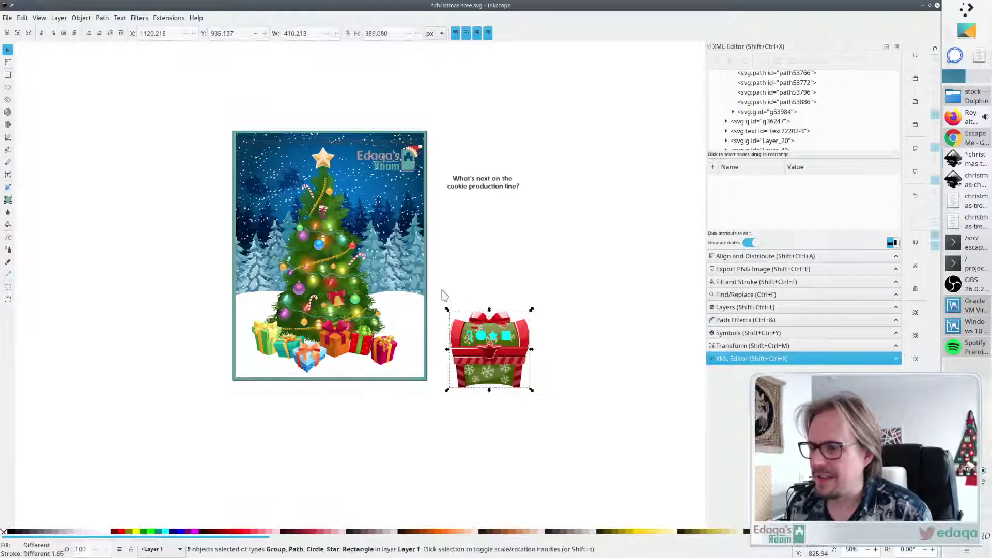
pyautogui.click(548, 275)
pyautogui.moveTo(330, 285); pyautogui.dragTo(320, 287)
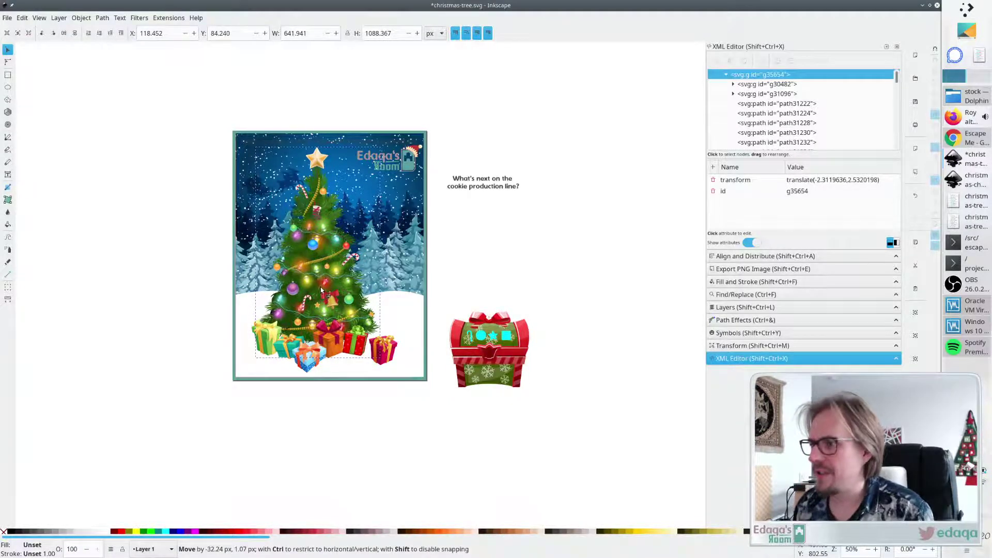
pyautogui.press('Escape')
# Group the Christmas tree together with the gift boxes beneath it.
pyautogui.click(253, 438)
pyautogui.moveTo(240, 422); pyautogui.dragTo(401, 144)
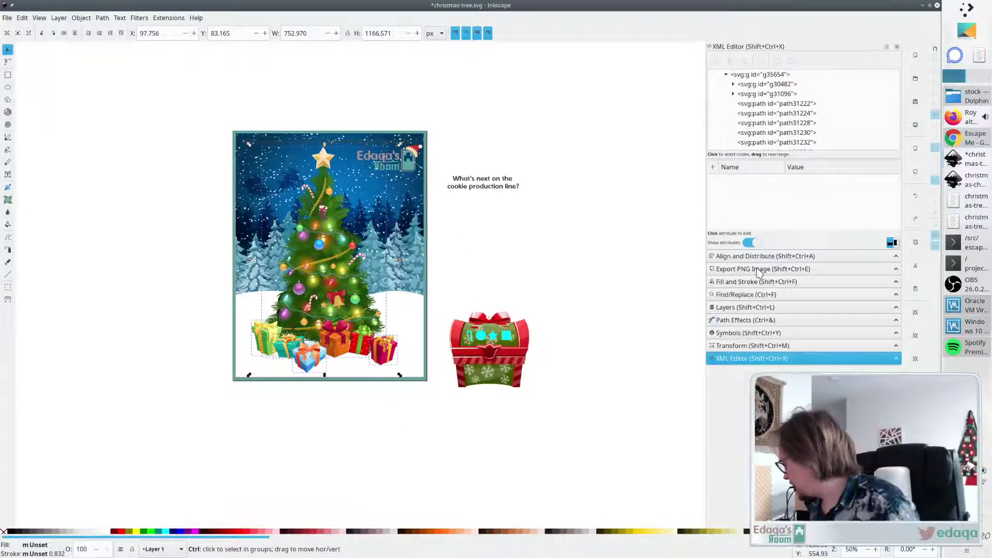
pyautogui.hotkey('ctrl', 'g')
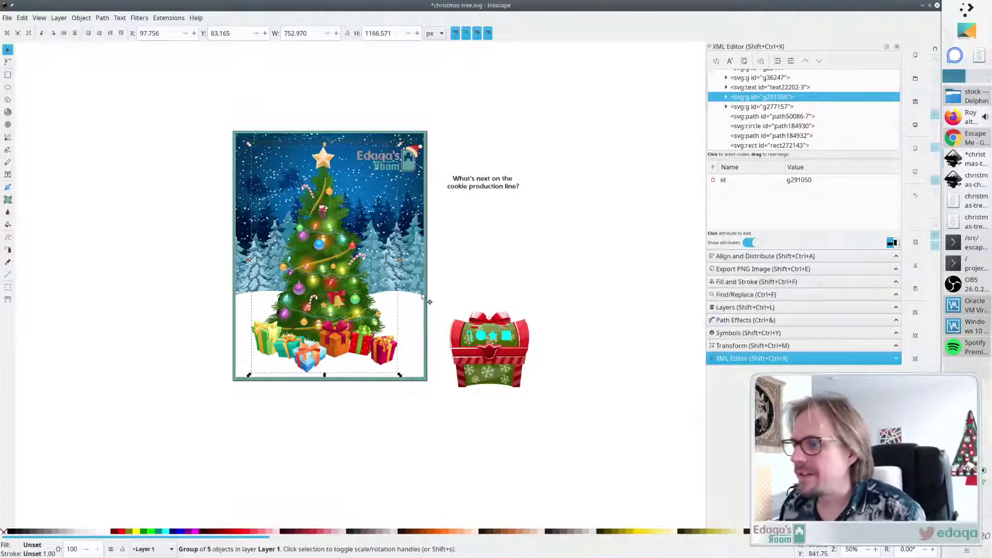
pyautogui.click(518, 266)
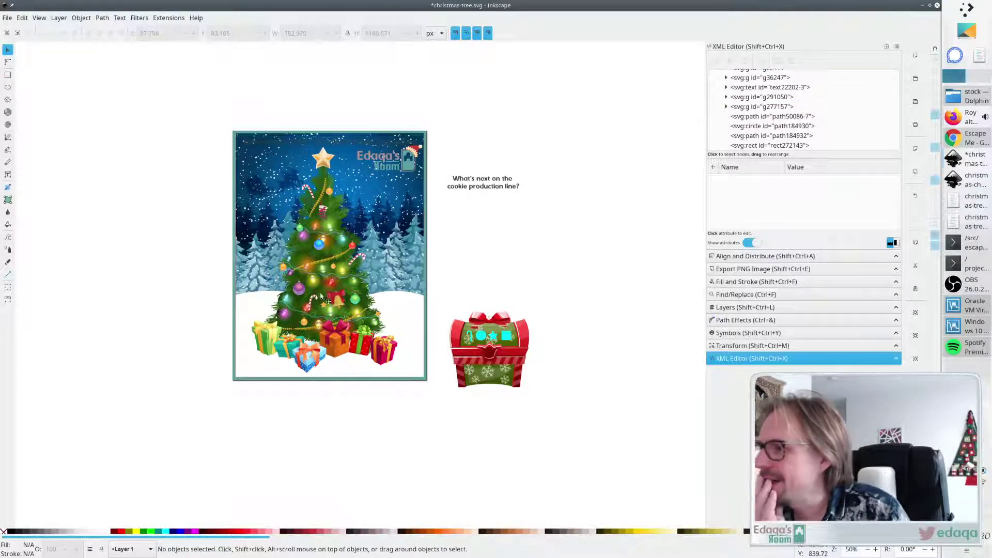
# Move the tree and gifts group about 69 px left, and group the Christmas chest together with its puzzle shapes.
pyautogui.moveTo(324, 296); pyautogui.dragTo(309, 300)
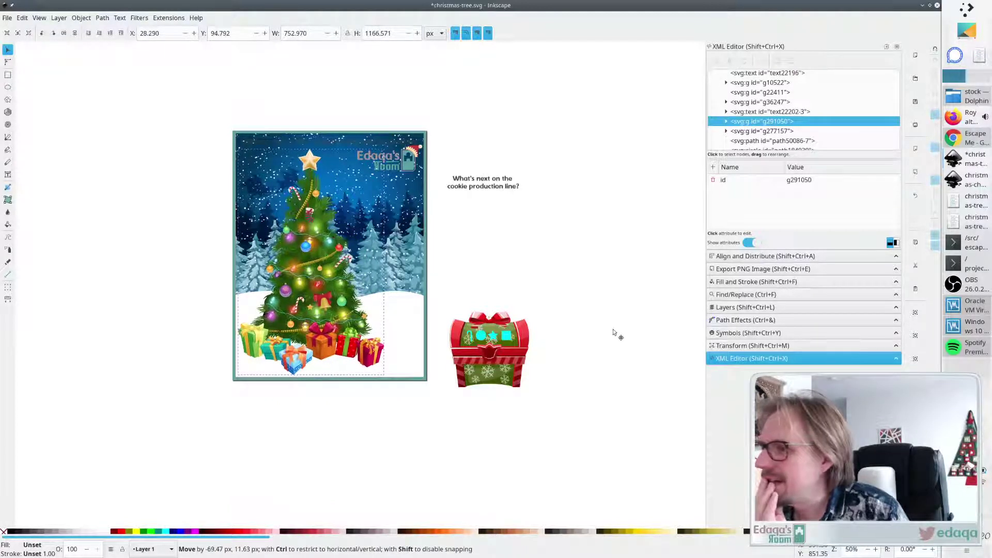
pyautogui.click(487, 348)
pyautogui.moveTo(486, 347)
pyautogui.mouseDown()
pyautogui.moveTo(408, 280)
pyautogui.moveTo(392, 237)
pyautogui.moveTo(486, 343)
pyautogui.mouseUp()
pyautogui.moveTo(565, 414); pyautogui.dragTo(426, 285)
pyautogui.hotkey('ctrl', 'g')
# Scale the chest group down to about 283 × 268 px and place it on the card's snow line, right of the tree.
pyautogui.moveTo(511, 370); pyautogui.dragTo(411, 282)
pyautogui.moveTo(353, 305); pyautogui.dragTo(387, 291)
pyautogui.moveTo(420, 254); pyautogui.dragTo(429, 250)
pyautogui.click(458, 300)
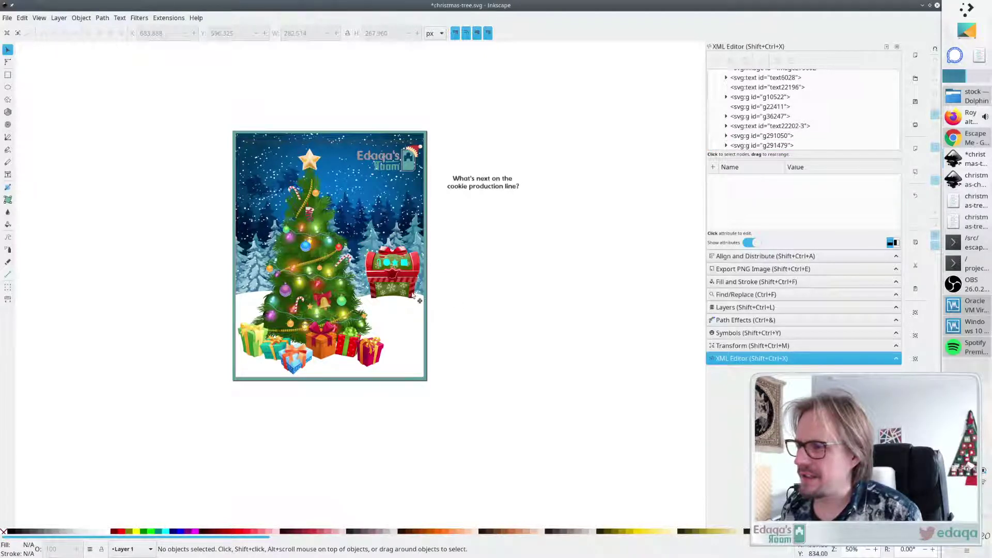
pyautogui.moveTo(405, 291); pyautogui.dragTo(406, 289)
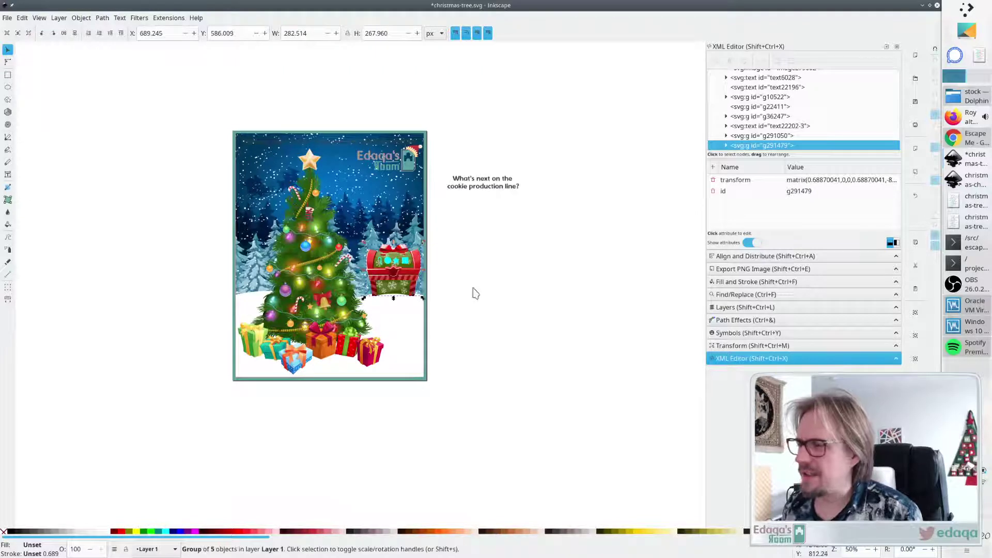
pyautogui.click(538, 310)
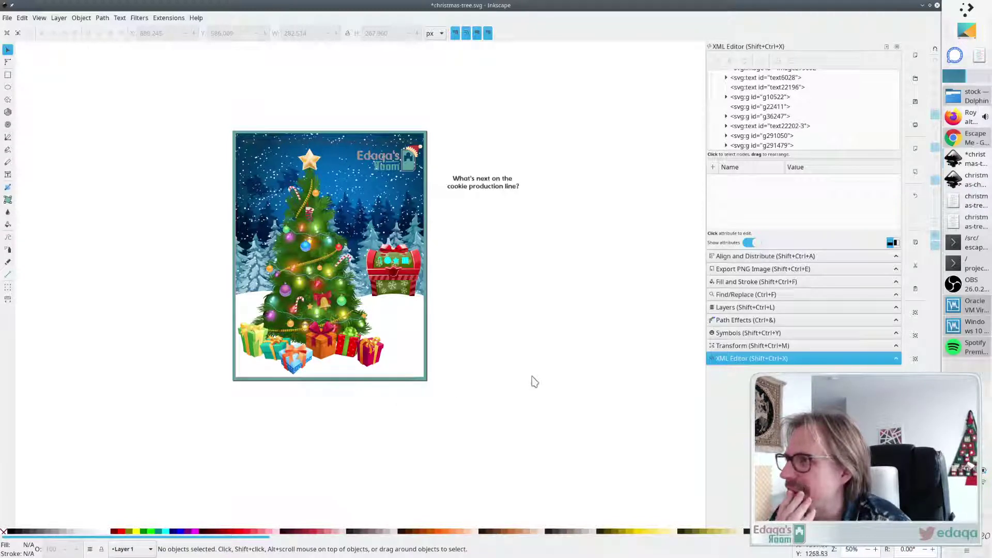
# Move the "What's next on the cookie production line?" text lower beside the card and save the drawing.
pyautogui.moveTo(479, 190); pyautogui.dragTo(498, 241)
pyautogui.click(491, 319)
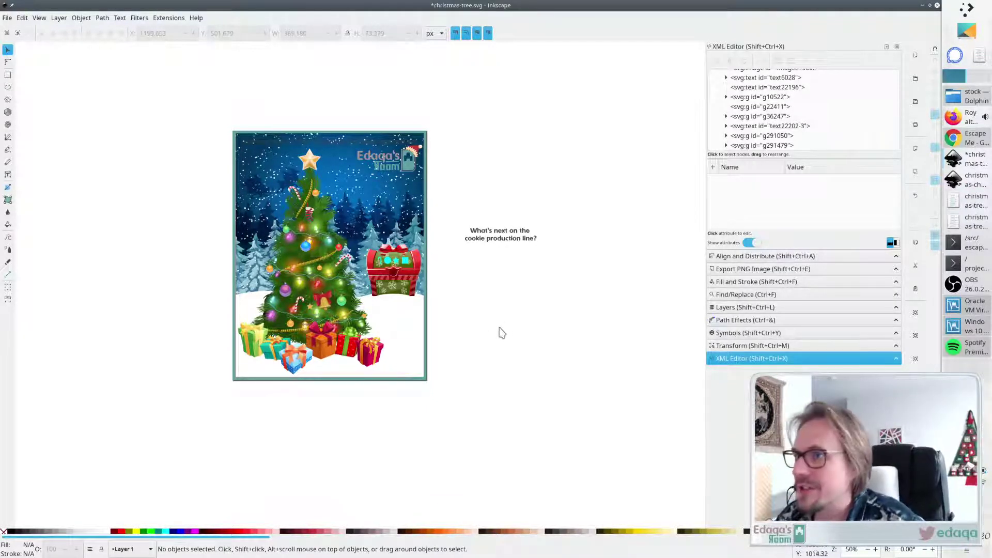
pyautogui.hotkey('ctrl', 's')
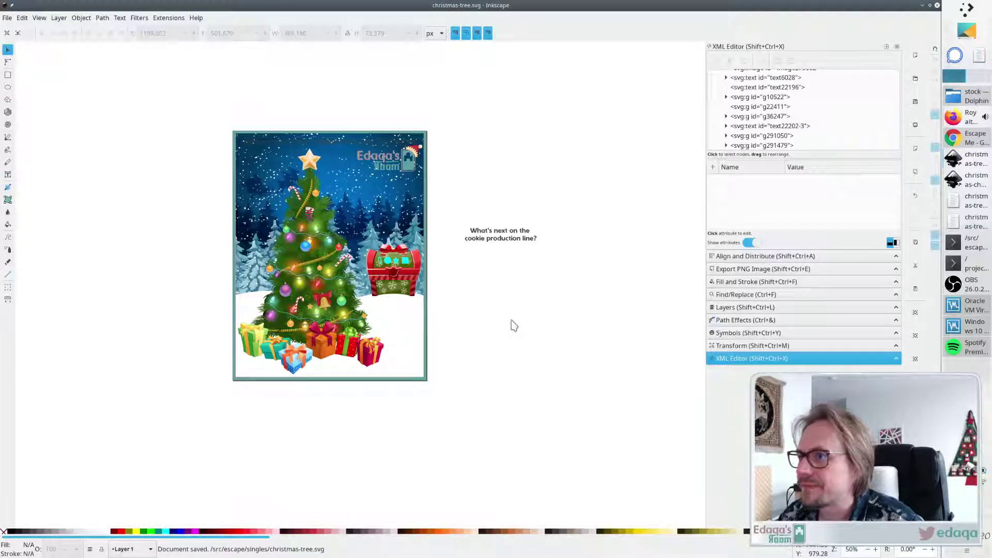
# Unlock the Background layer and transfer the snowy forest image from Layer 1 into it, keeping its position on the card.
pyautogui.click(412, 324)
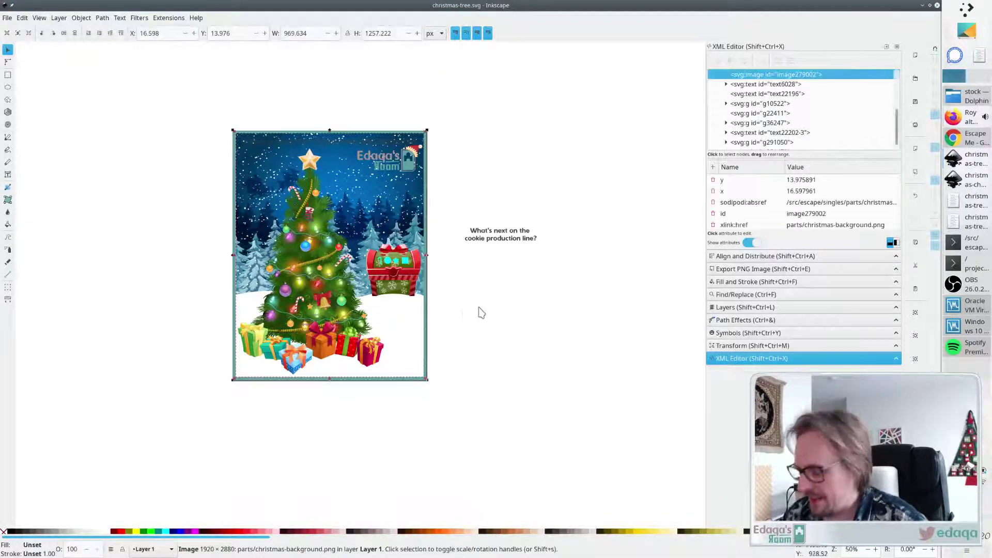
pyautogui.press('Delete')
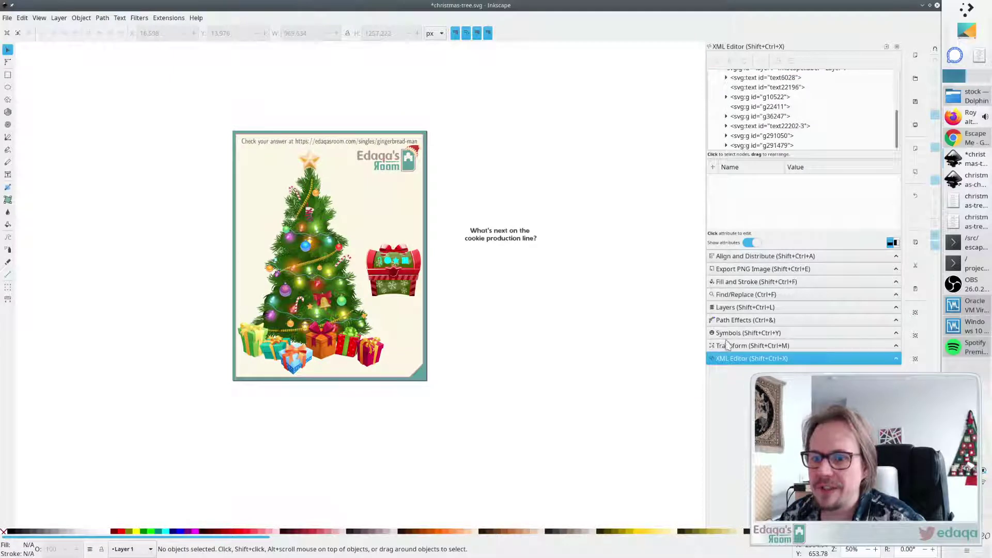
pyautogui.click(744, 307)
pyautogui.click(756, 70)
pyautogui.click(755, 72)
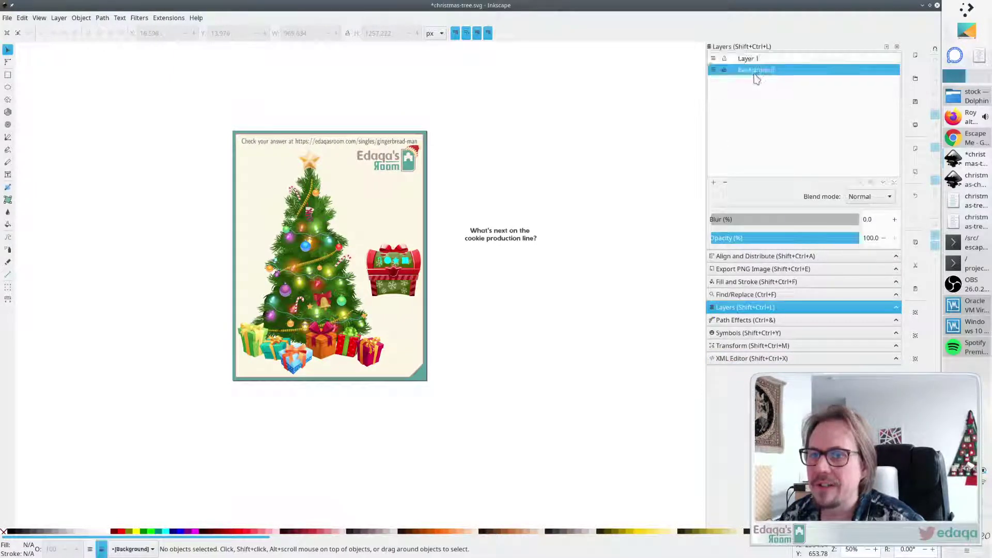
pyautogui.click(724, 71)
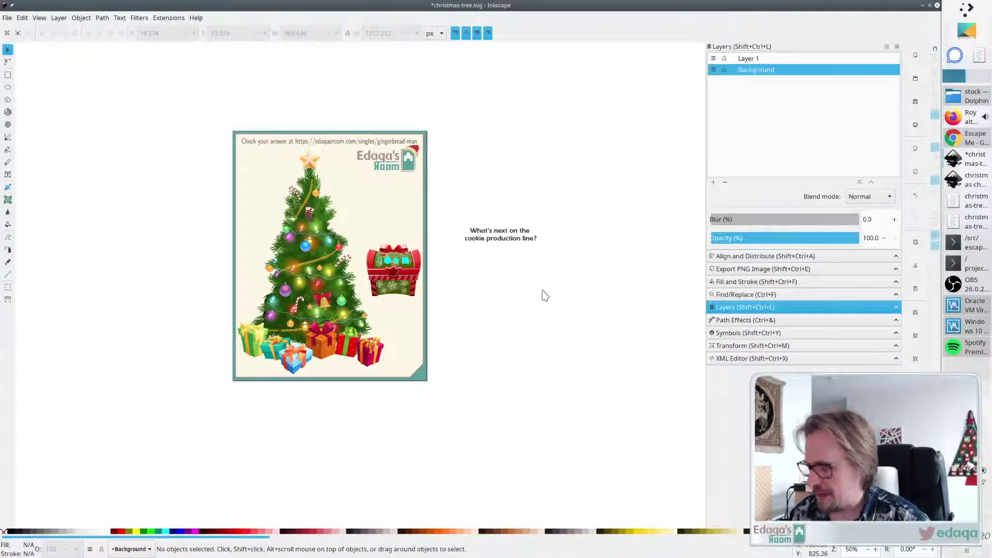
pyautogui.hotkey('ctrl', 'z')
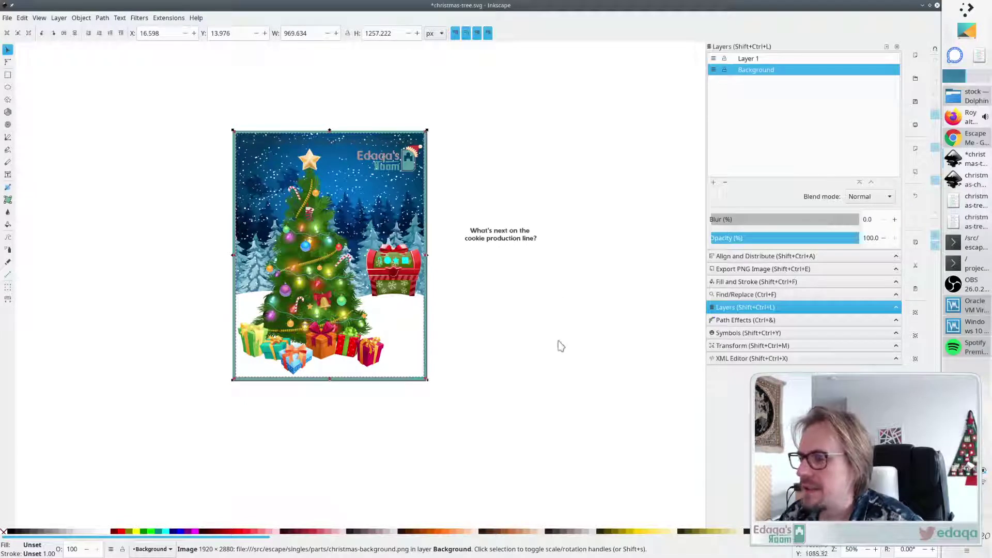
# Try to lower the snowy forest image to the bottom and clip it together with the card's cream panel.
pyautogui.click(88, 34)
pyautogui.keyDown('shift'); pyautogui.click(412, 331); pyautogui.keyUp('shift')
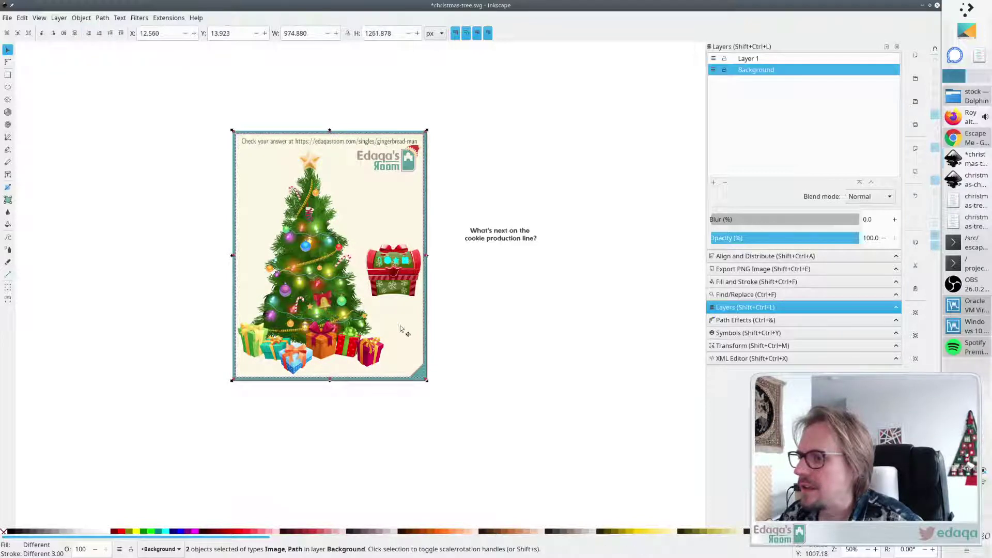
pyautogui.click(81, 17)
pyautogui.moveTo(129, 149)
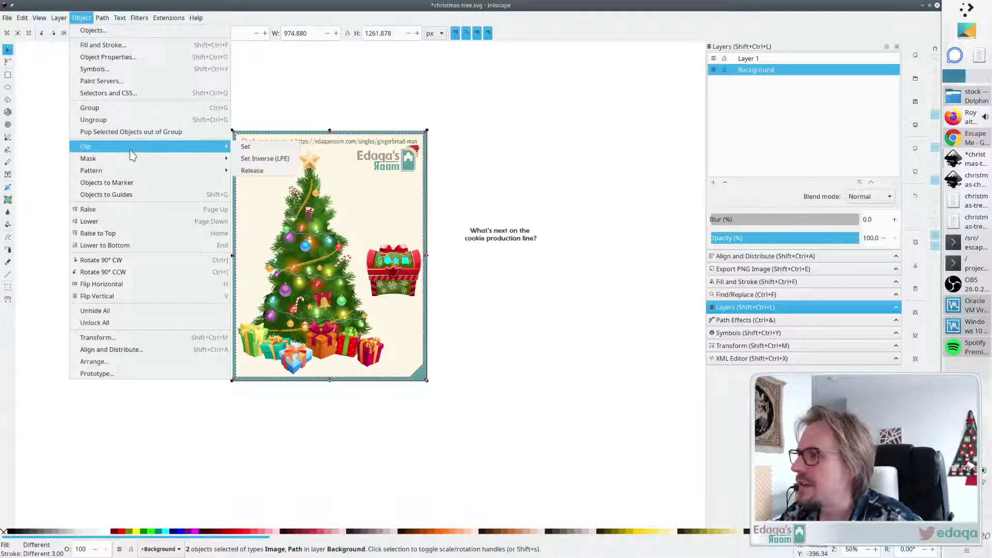
pyautogui.click(245, 146)
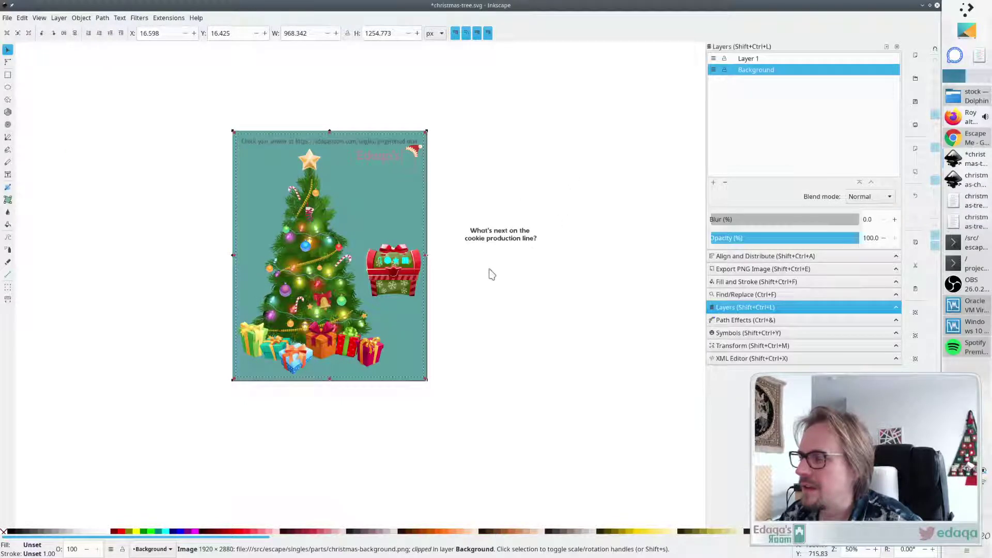
pyautogui.scroll(-2, 475, 273)
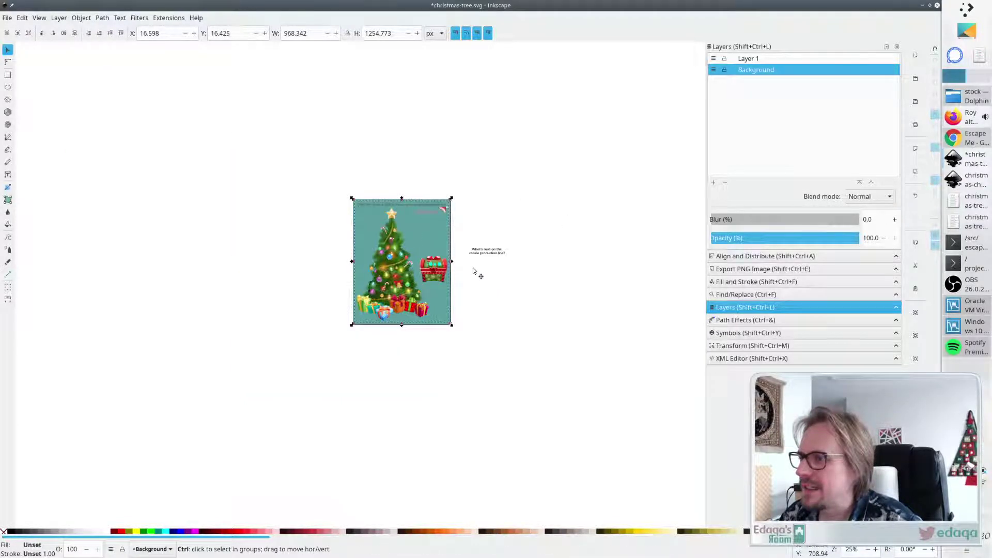
pyautogui.scroll(2, 473, 270)
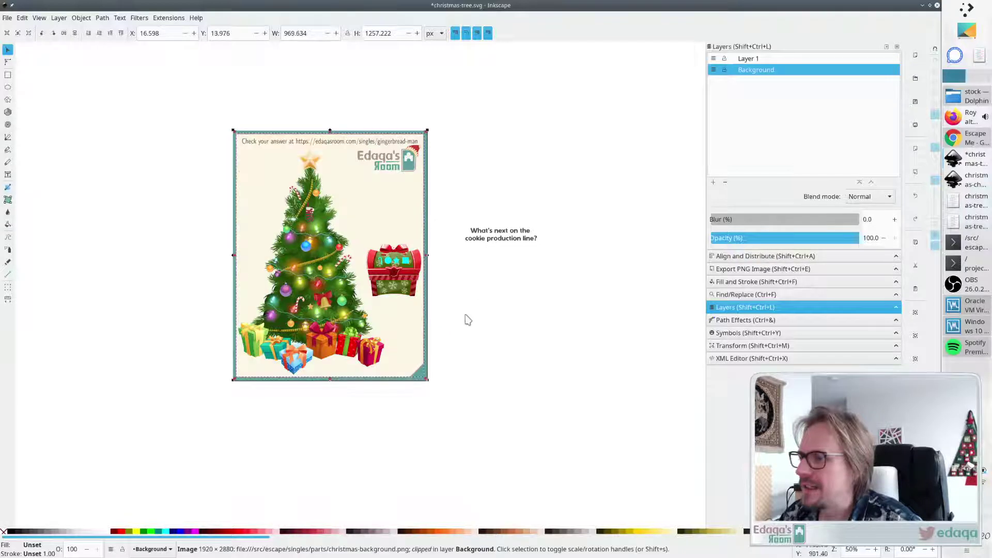
pyautogui.click(495, 282)
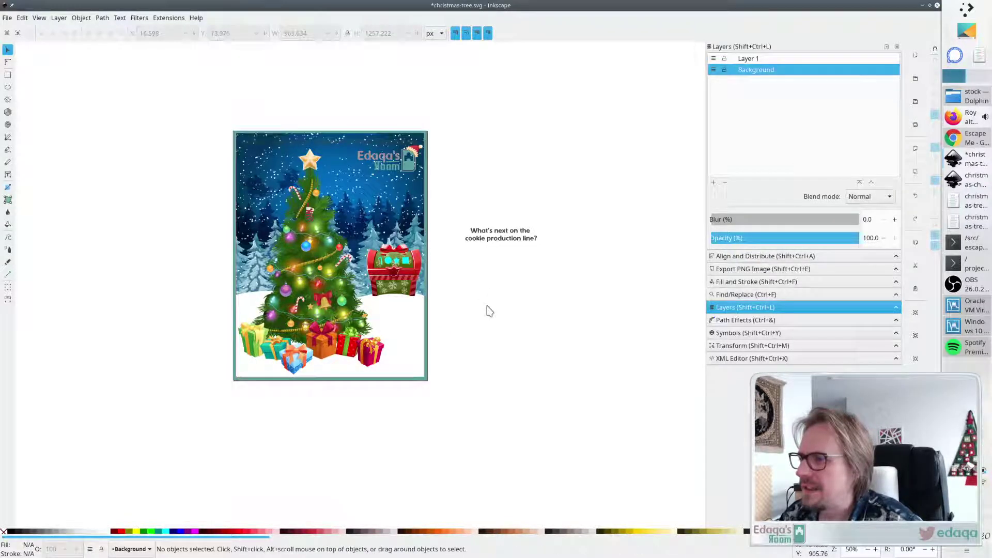
# Paste a copy of the cream card panel and place it right of the card at about X 1349, Y 48 px.
pyautogui.click(405, 332)
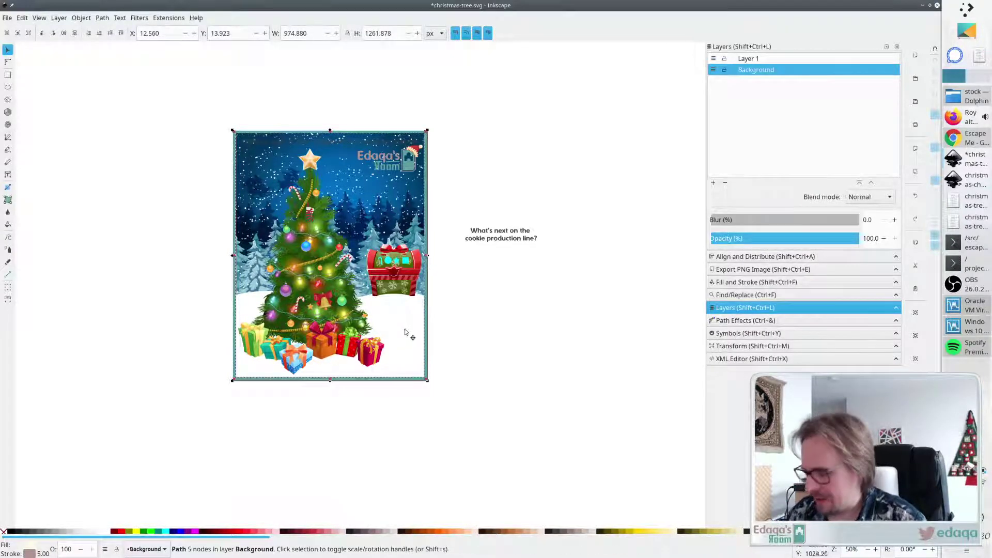
pyautogui.hotkey('ctrl', 'v')
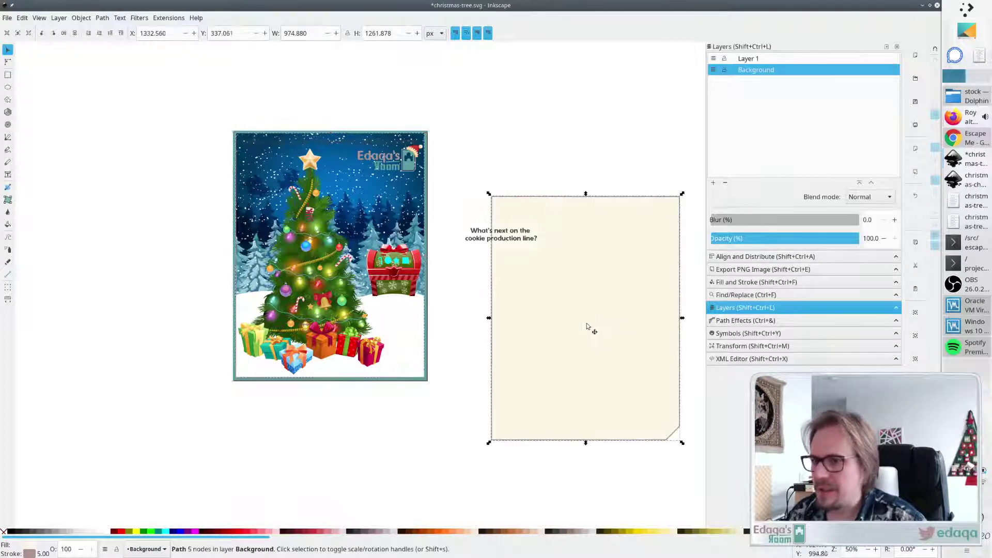
pyautogui.moveTo(589, 327); pyautogui.dragTo(585, 268)
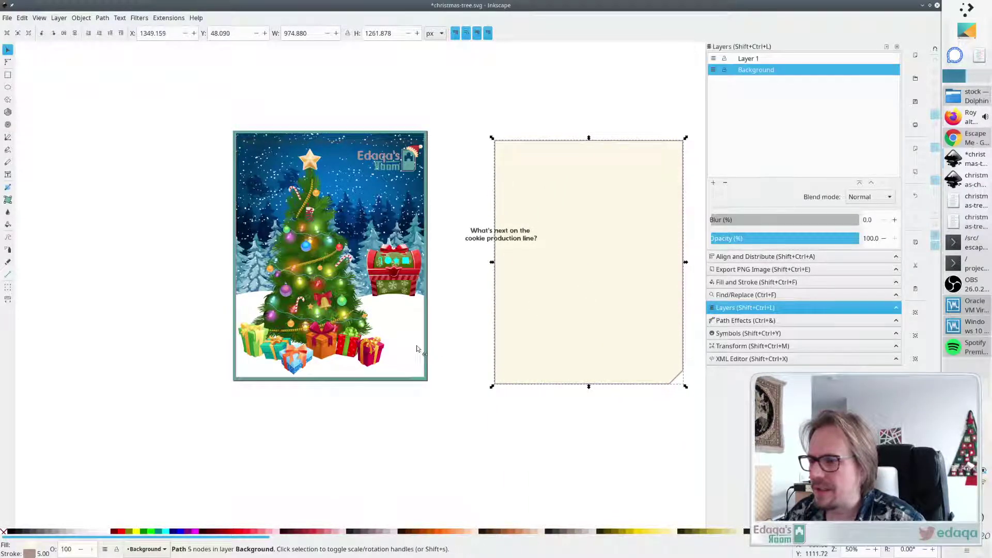
# Try to set a clip using the card's original cream panel and the snowy forest image on top of it.
pyautogui.click(416, 345)
pyautogui.keyDown('alt'); pyautogui.click(400, 358); pyautogui.keyUp('alt')
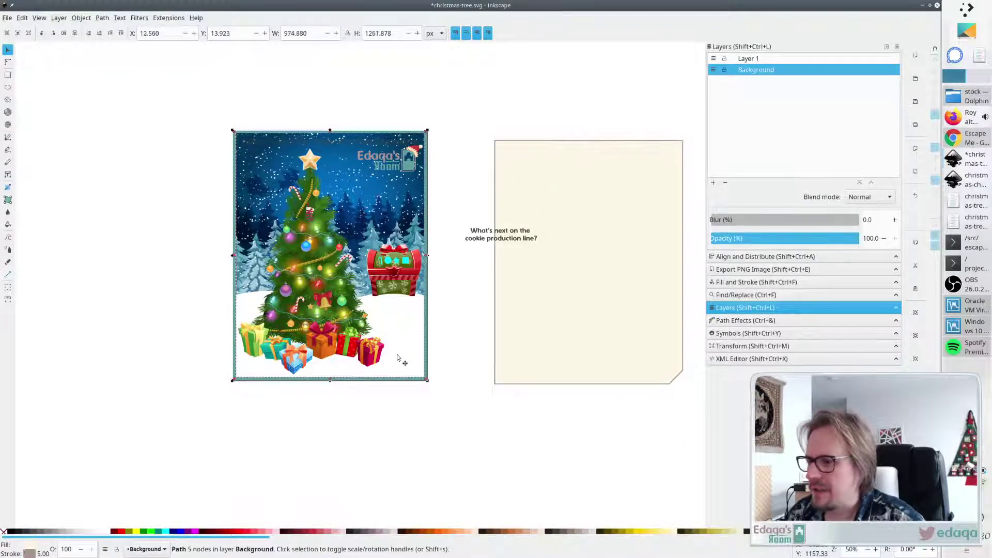
pyautogui.keyDown('shift'); pyautogui.click(401, 358); pyautogui.keyUp('shift')
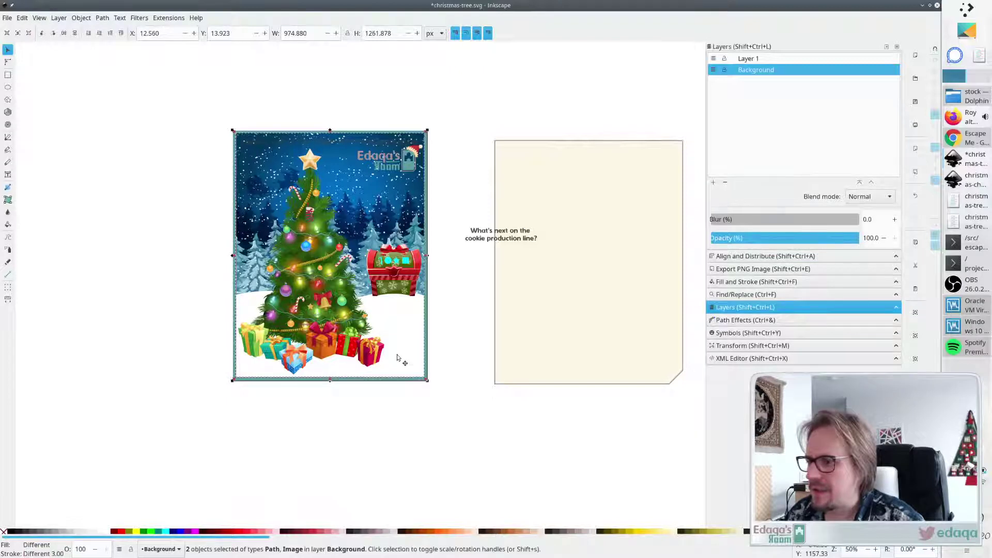
pyautogui.click(81, 18)
pyautogui.moveTo(165, 146)
pyautogui.click(237, 147)
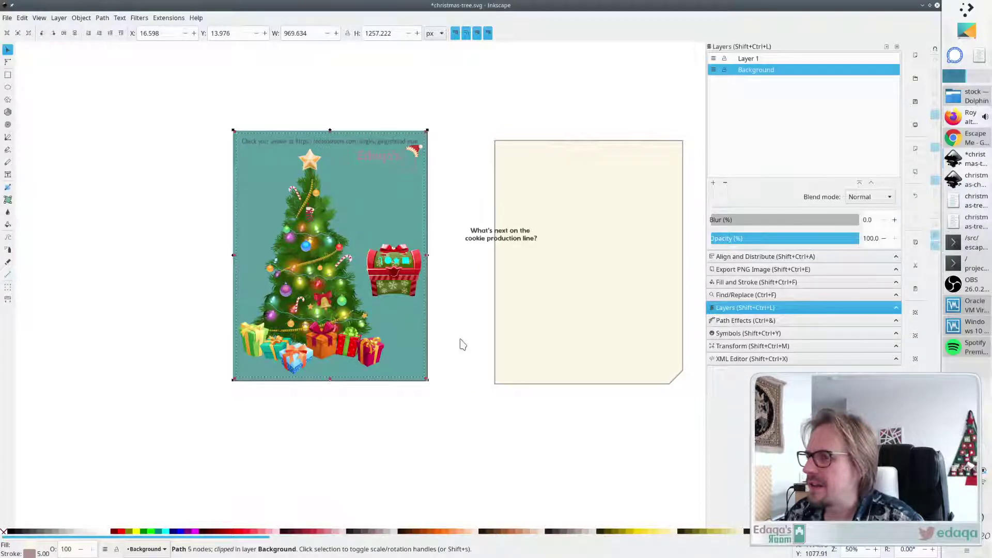
pyautogui.press('ctrl')
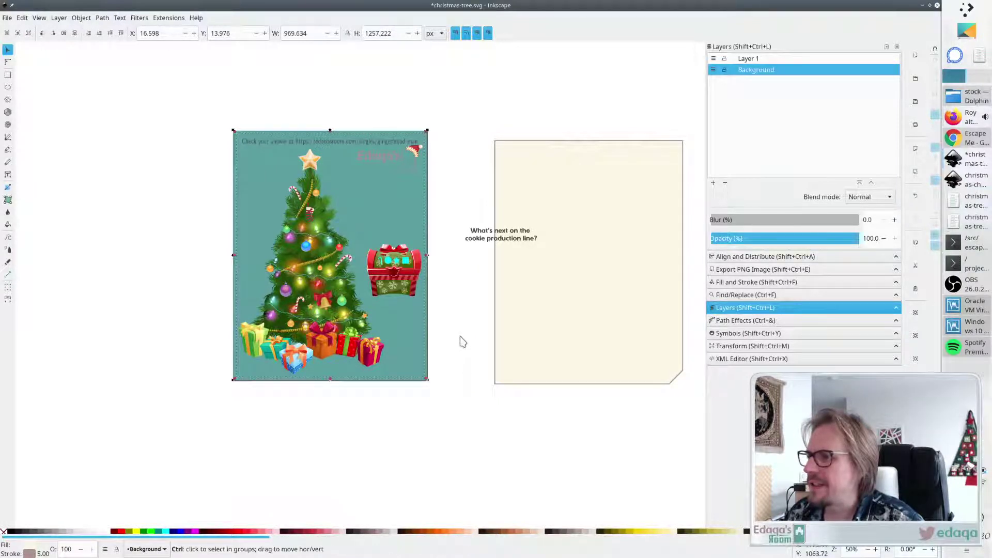
pyautogui.scroll(-1, 462, 342)
pyautogui.scroll(2, 464, 342)
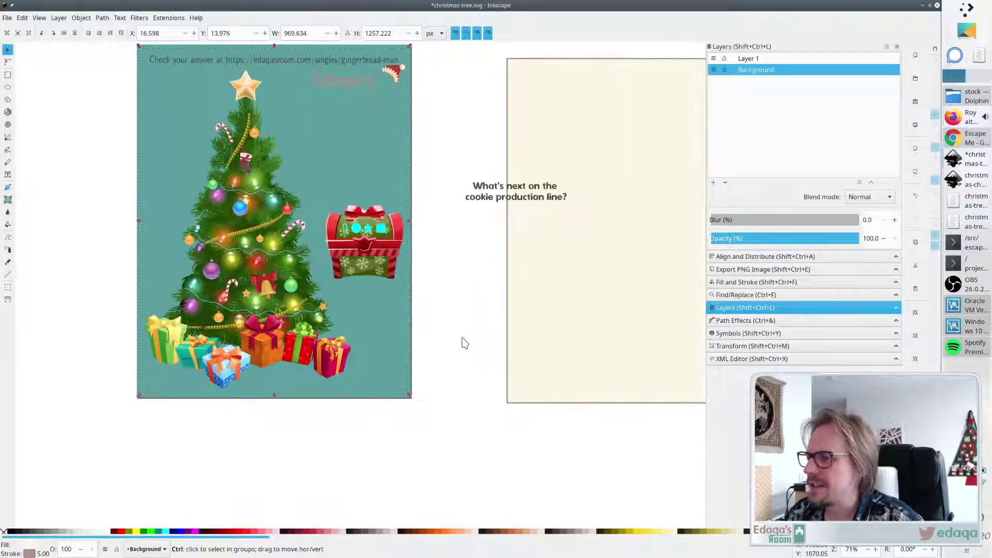
pyautogui.press('Delete')
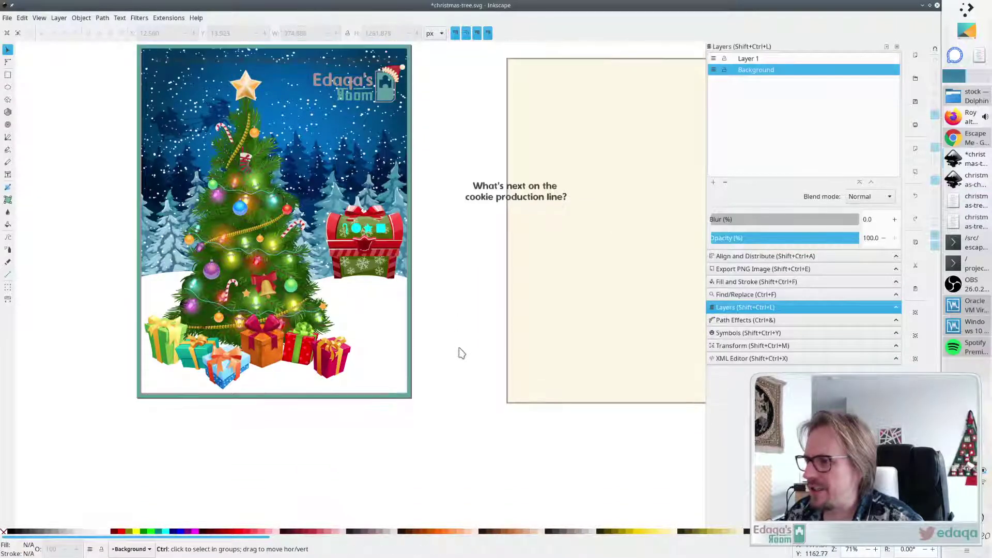
# Move the snowy forest image left of the card and draw an overlapping ellipse with radii of about 542 × 739 px.
pyautogui.scroll(-2, 461, 354)
pyautogui.scroll(-1, 461, 354)
pyautogui.moveTo(397, 359); pyautogui.dragTo(230, 364)
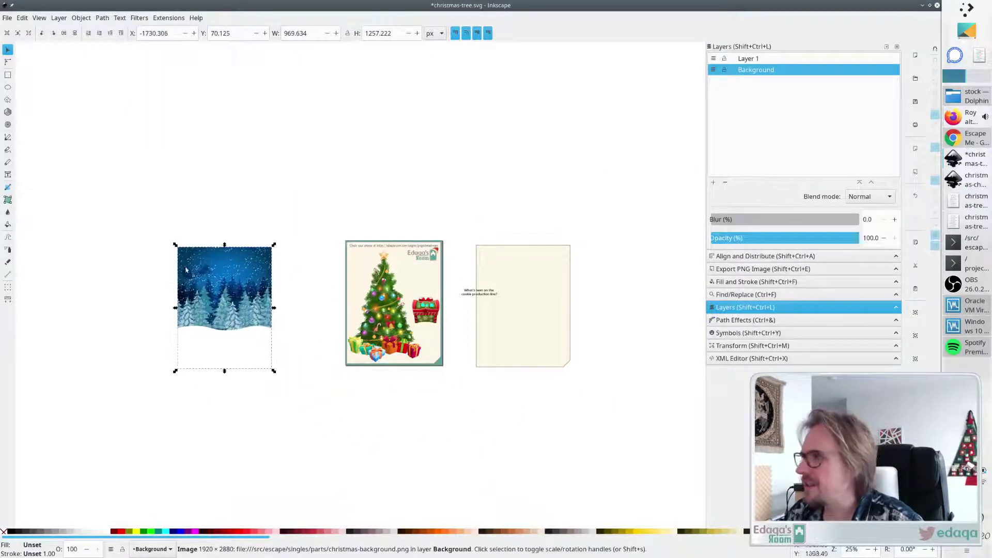
pyautogui.click(8, 87)
pyautogui.moveTo(304, 269); pyautogui.dragTo(200, 411)
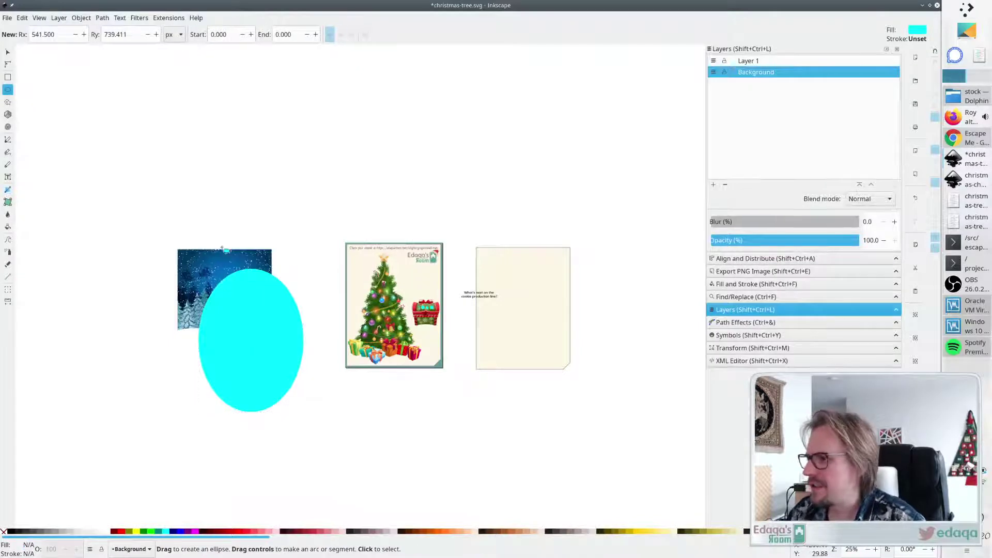
# Clip the snowy forest image with the overlapping ellipse.
pyautogui.press('s')
pyautogui.keyDown('shift'); pyautogui.click(219, 251); pyautogui.keyUp('shift')
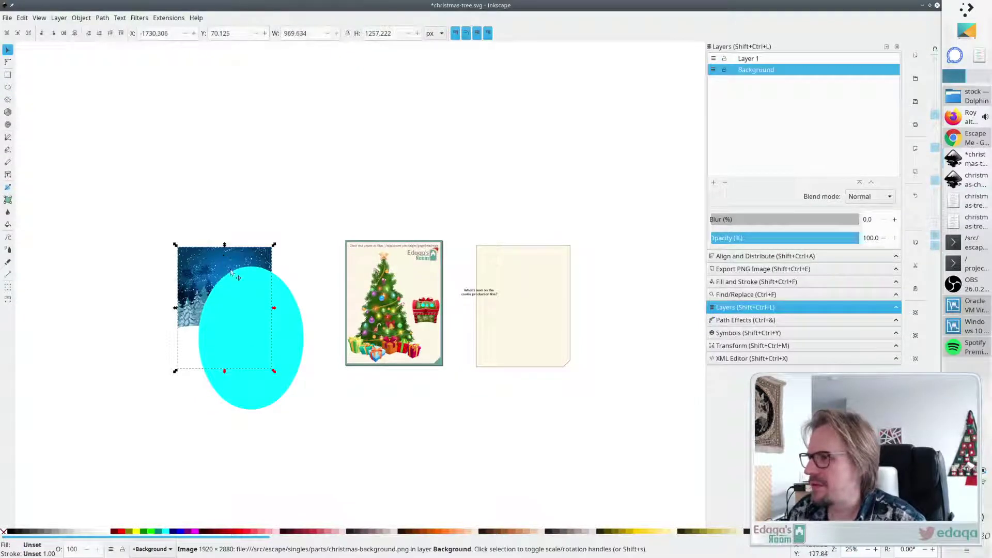
pyautogui.click(101, 18)
pyautogui.moveTo(81, 17)
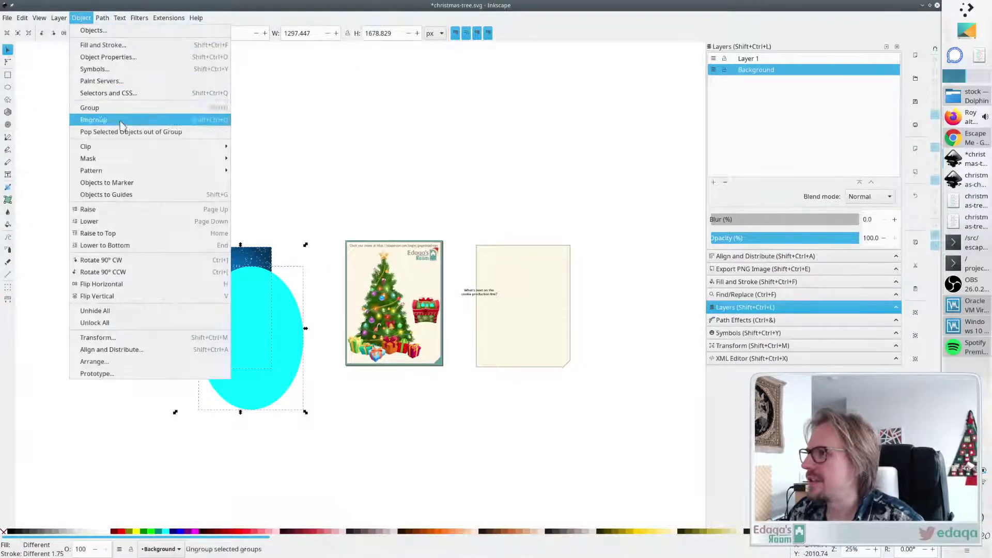
pyautogui.moveTo(166, 146)
pyautogui.click(242, 146)
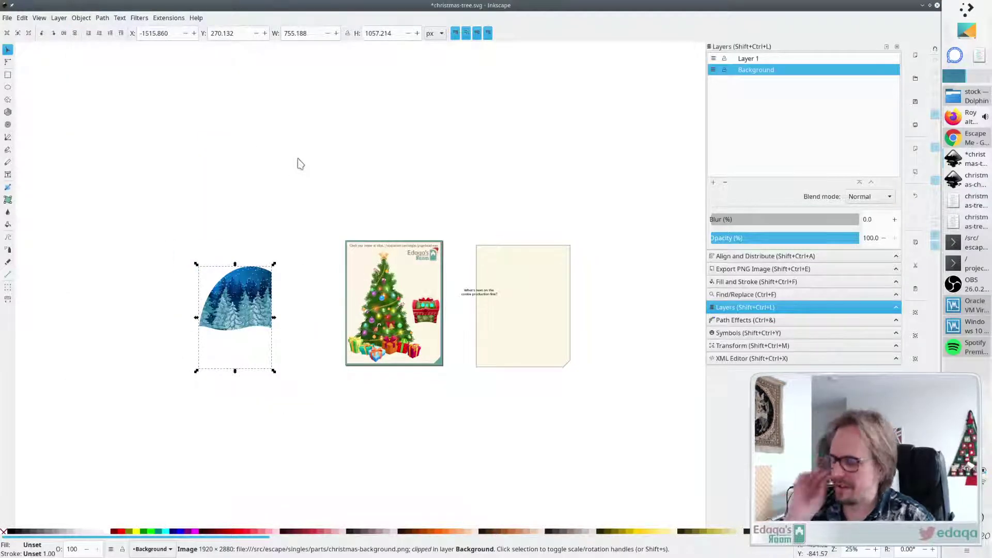
# Undo the ellipse clip on the forest image and delete the ellipse.
pyautogui.press('ctrl')
pyautogui.hotkey('ctrl', 'z')
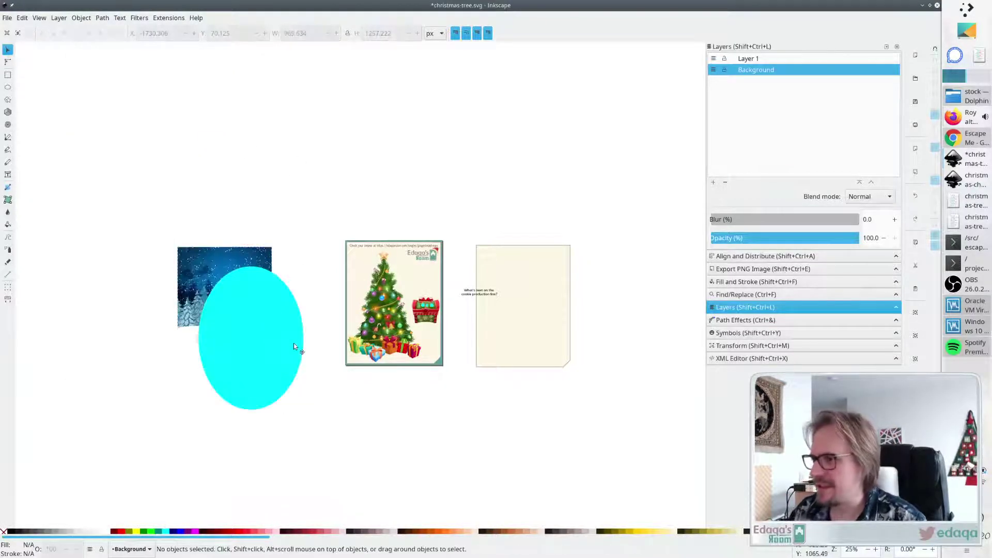
pyautogui.click(290, 346)
pyautogui.press('Delete')
# Move the snowy forest image over the spare cream panel beside the card and try clipping the image with that panel.
pyautogui.moveTo(234, 281); pyautogui.dragTo(521, 259)
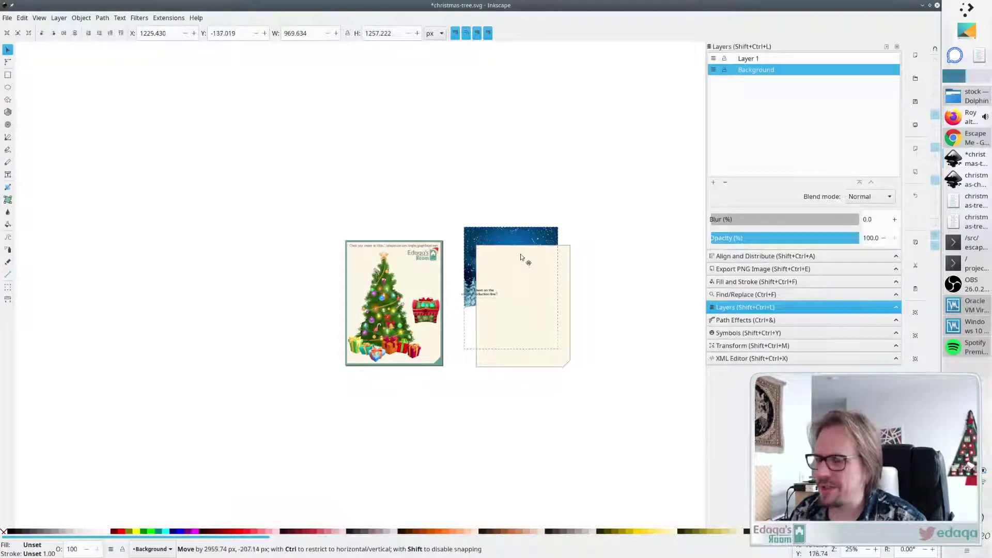
pyautogui.keyDown('shift'); pyautogui.click(519, 253); pyautogui.keyUp('shift')
pyautogui.click(102, 17)
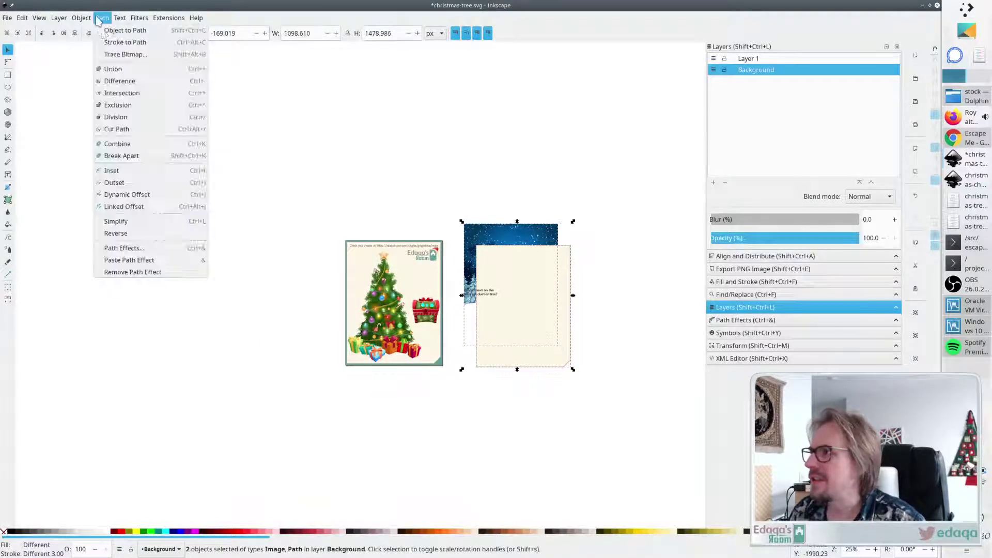
pyautogui.moveTo(82, 18)
pyautogui.moveTo(206, 147)
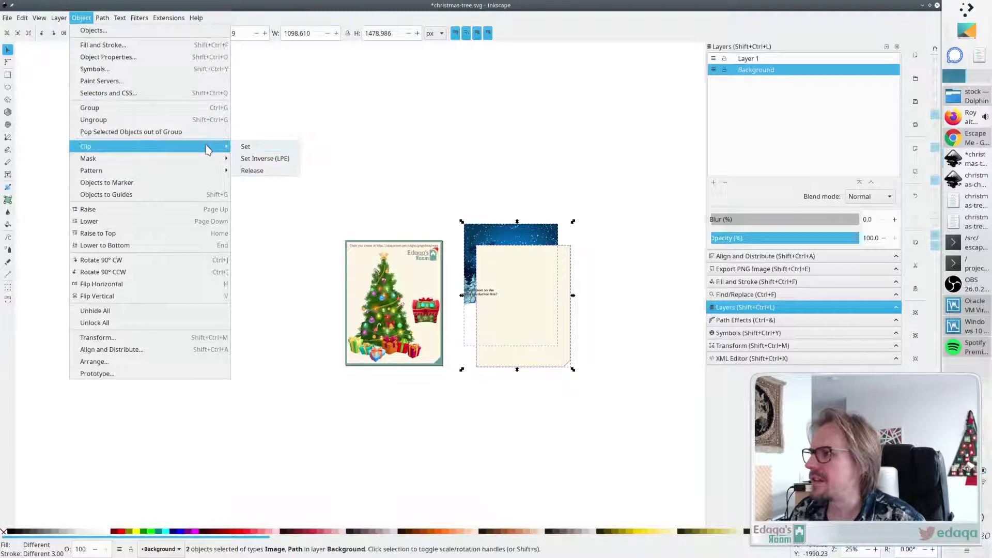
pyautogui.click(253, 148)
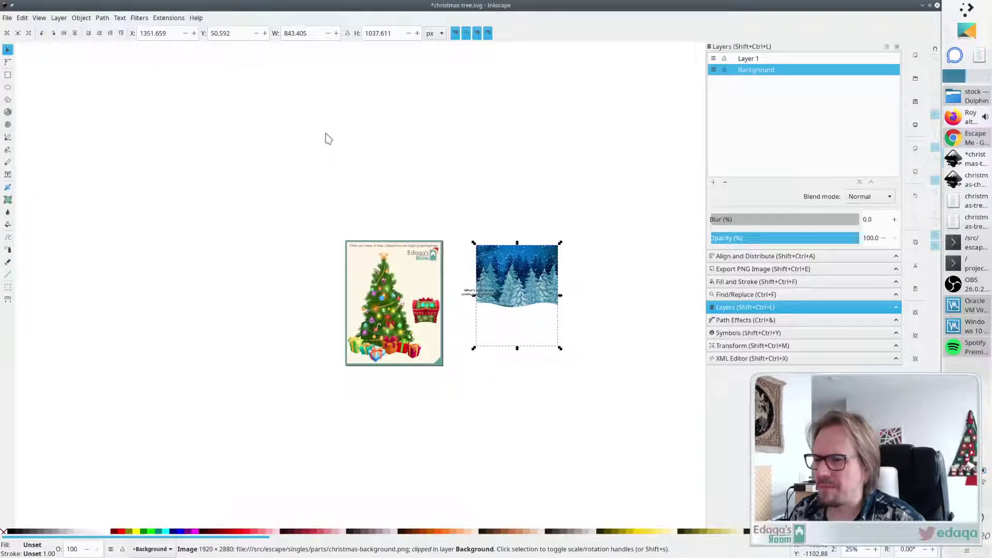
pyautogui.hotkey('ctrl', 'z')
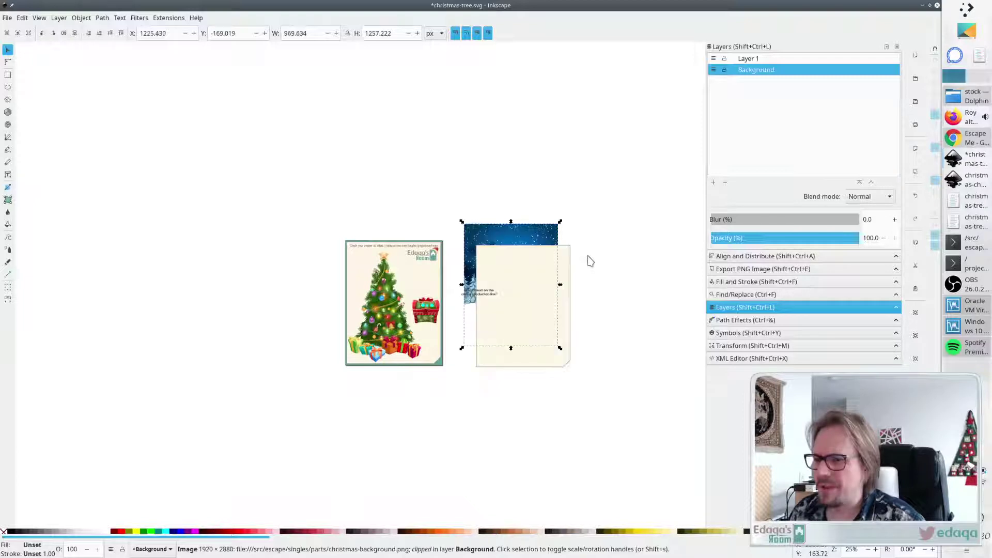
pyautogui.click(556, 365)
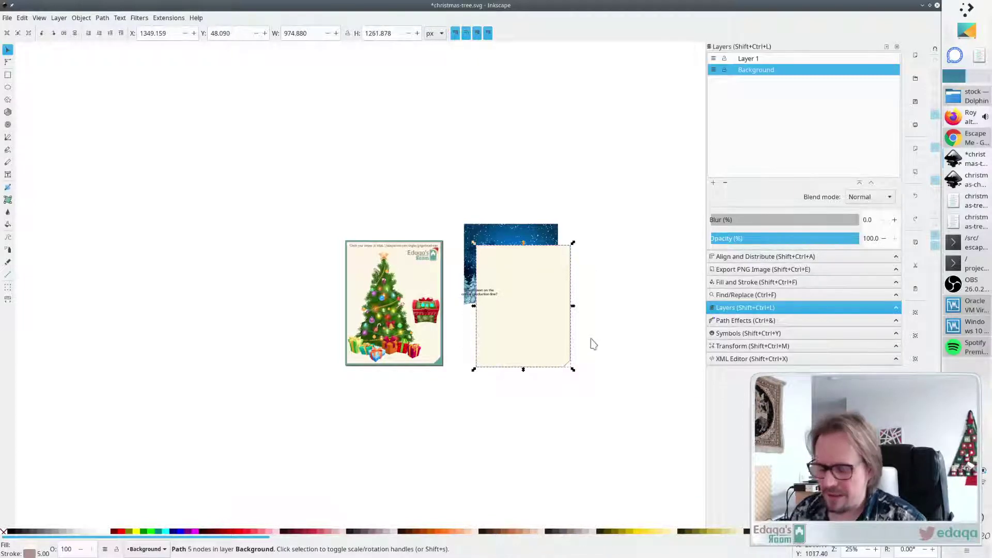
pyautogui.click(611, 235)
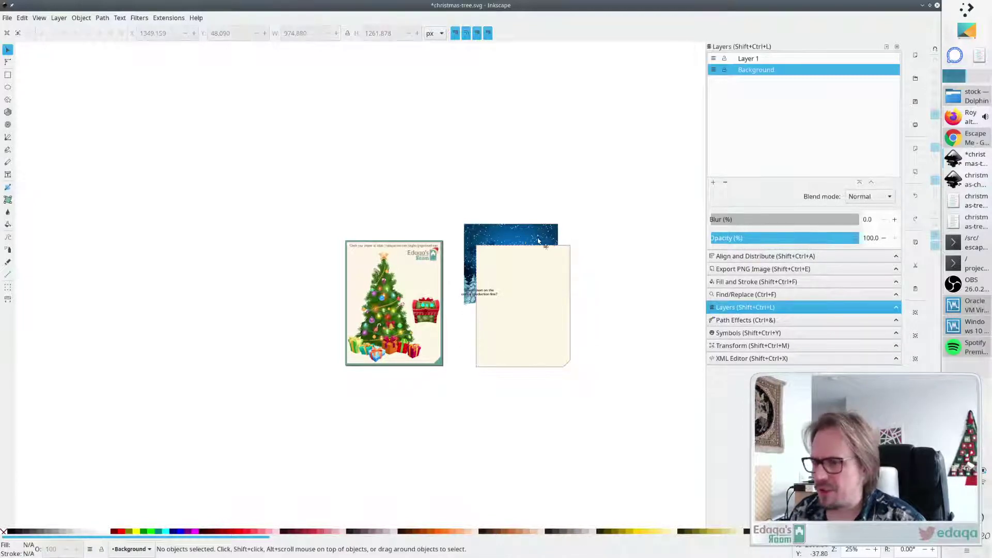
# Move the snowy forest image onto the card and scale it to about 999 × 1286 px, covering the whole card.
pyautogui.moveTo(545, 241); pyautogui.dragTo(578, 219)
pyautogui.scroll(3, 340, 275)
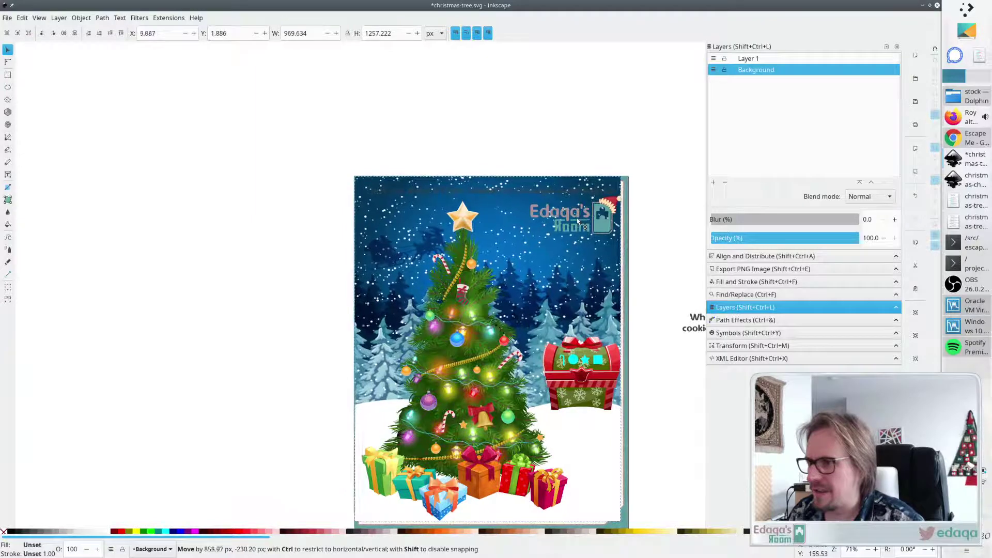
pyautogui.scroll(-2, 672, 411)
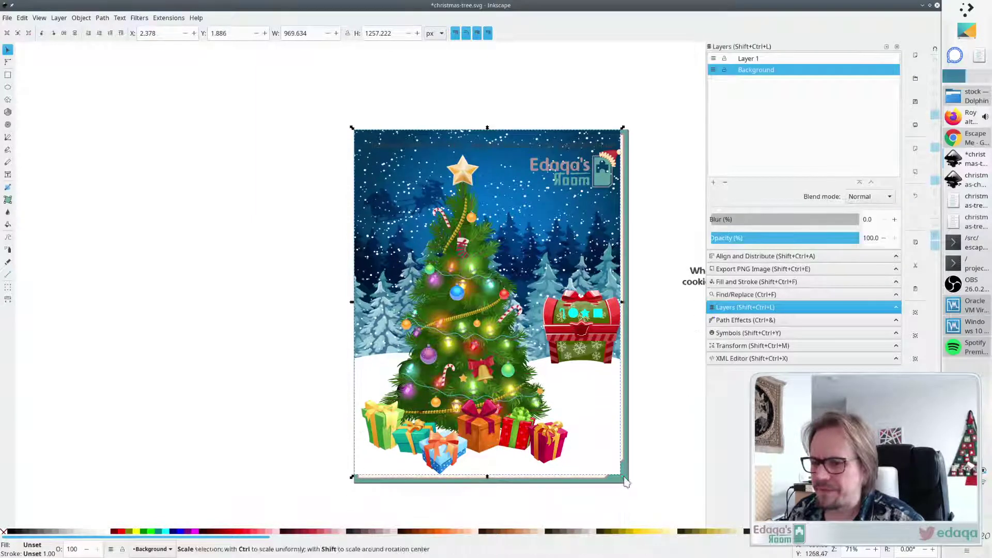
pyautogui.moveTo(625, 480); pyautogui.dragTo(635, 490)
pyautogui.click(653, 451)
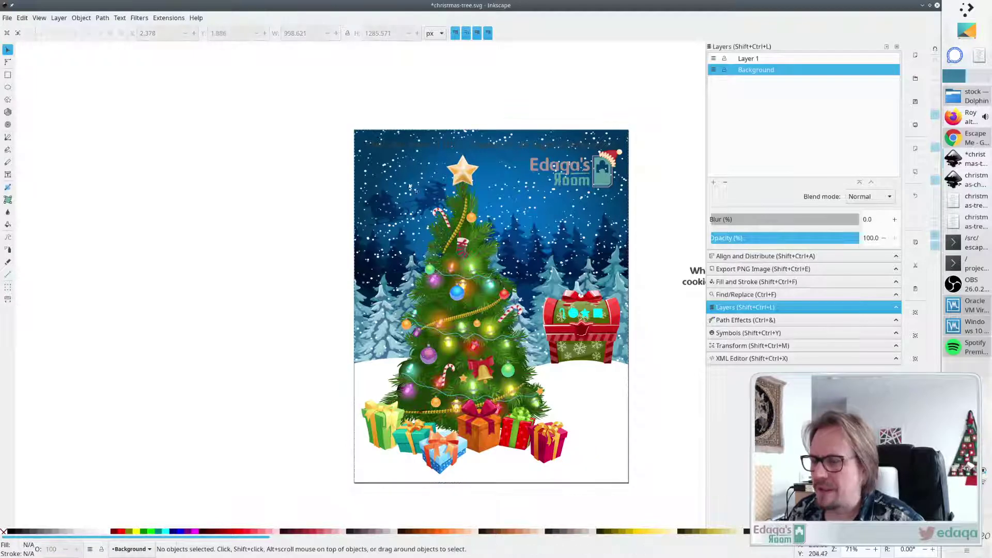
# Restack the snowy forest image so it sits directly above the teal card base and beneath the original cream panel.
pyautogui.click(397, 173)
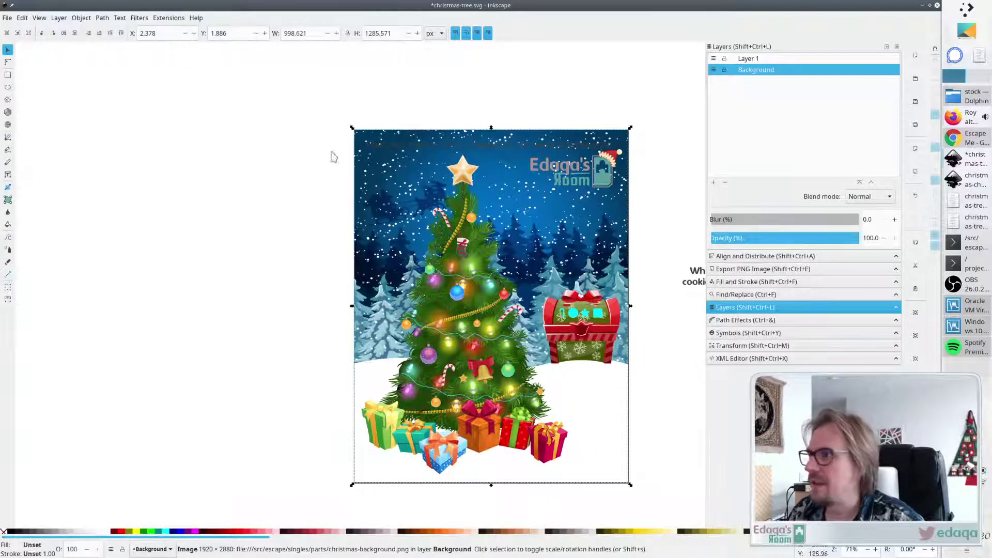
pyautogui.click(89, 33)
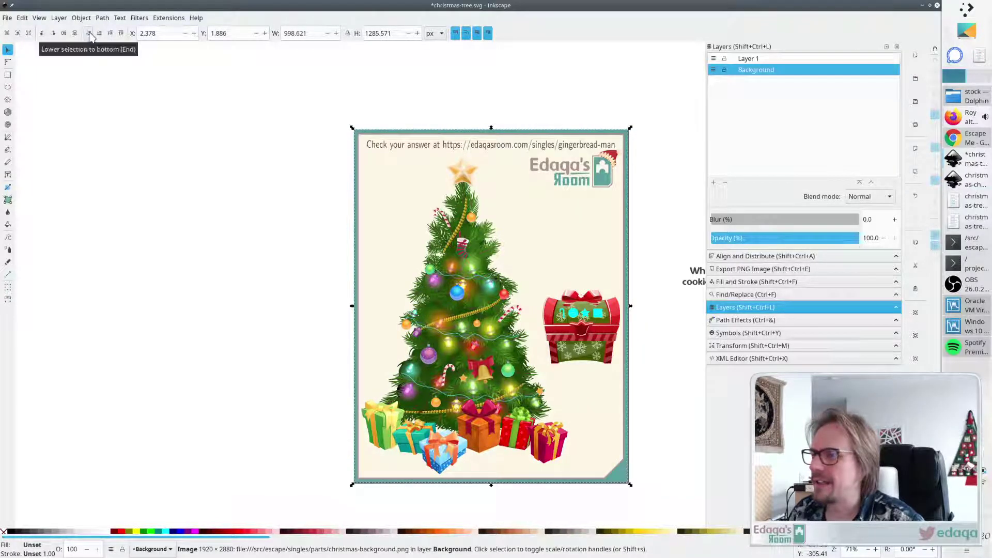
pyautogui.click(110, 33)
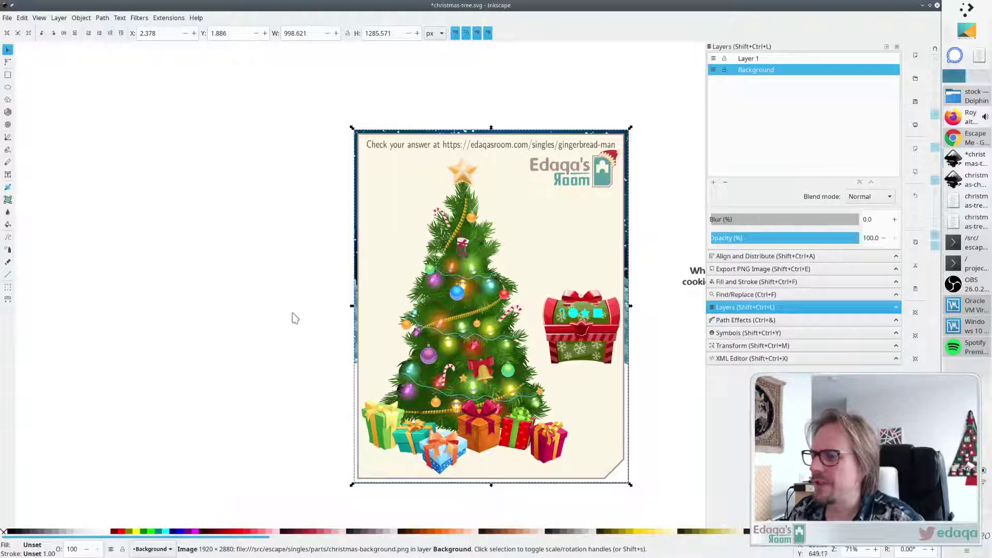
# Clip the snowy forest image with the card's original cream panel.
pyautogui.keyDown('shift'); pyautogui.click(415, 220); pyautogui.keyUp('shift')
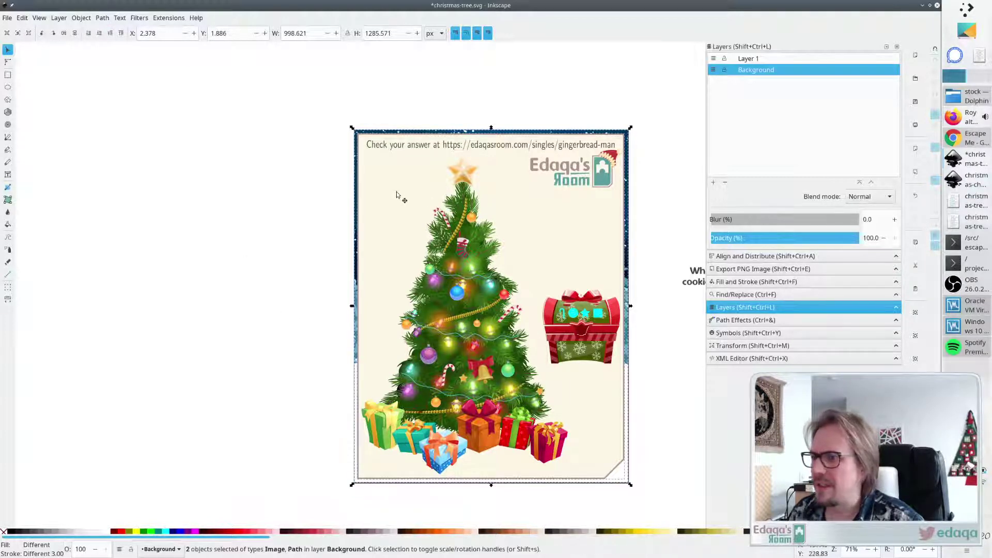
pyautogui.click(99, 18)
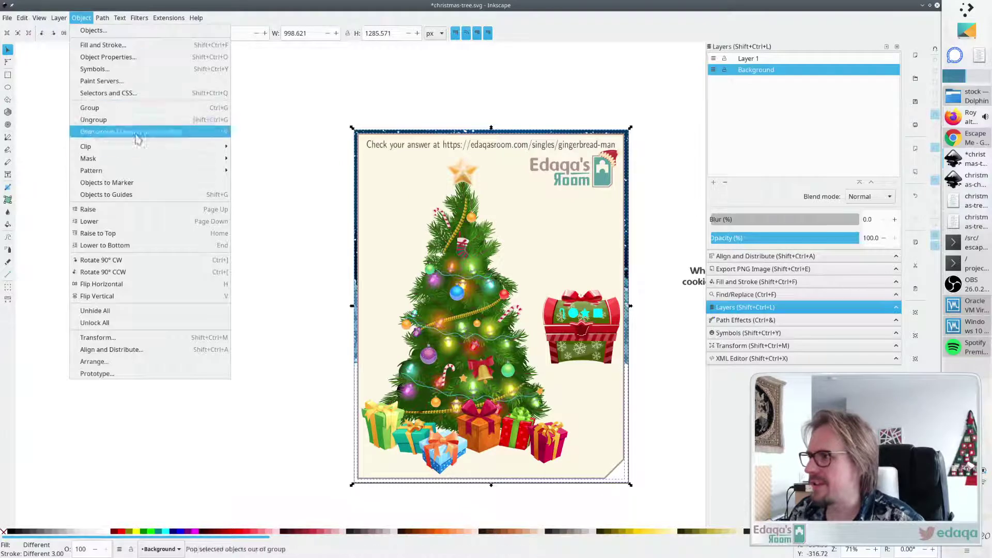
pyautogui.moveTo(150, 144)
pyautogui.click(259, 147)
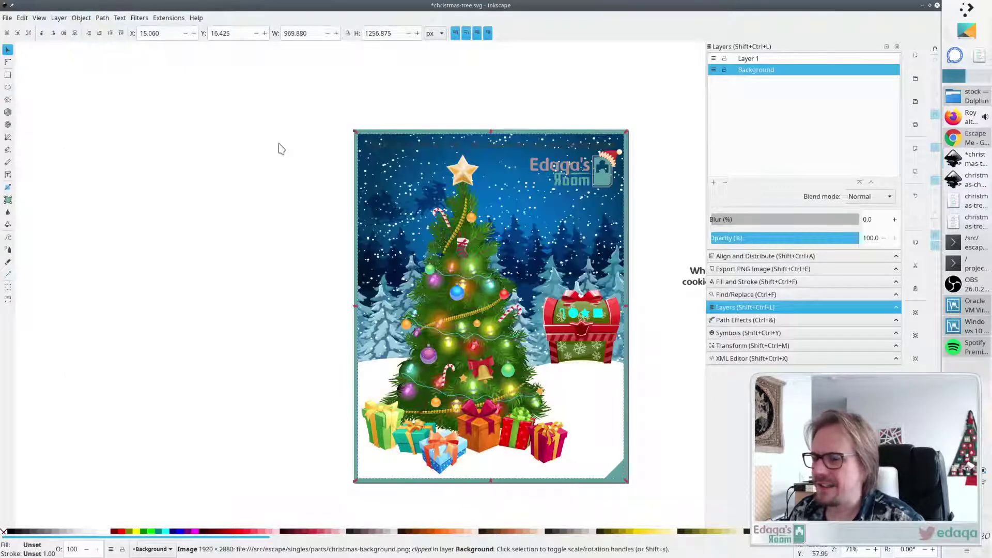
pyautogui.click(649, 345)
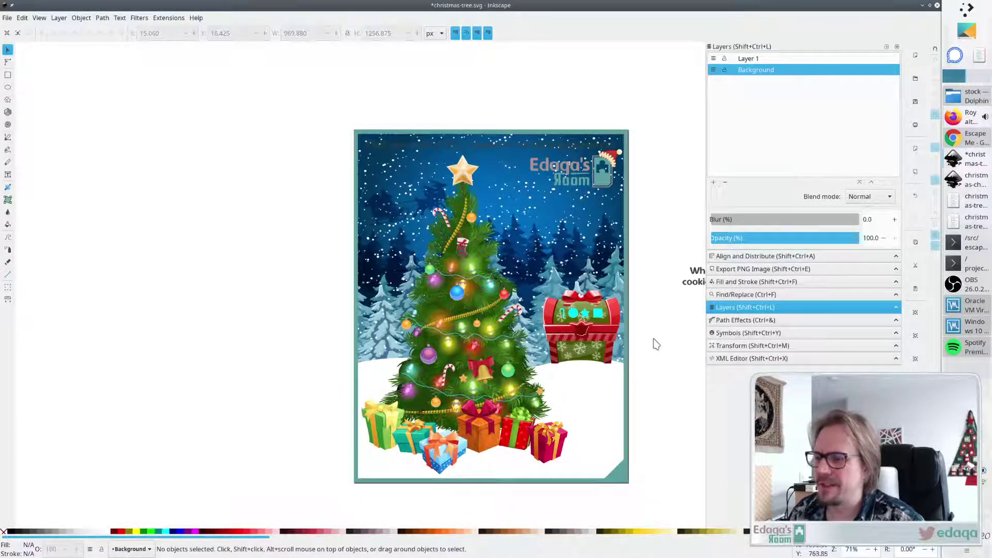
# Bring the spare cream panel closer to the card and try a 5 px flat stroke with saturation 40 on the clipped forest image.
pyautogui.hscroll(4, 648, 345)
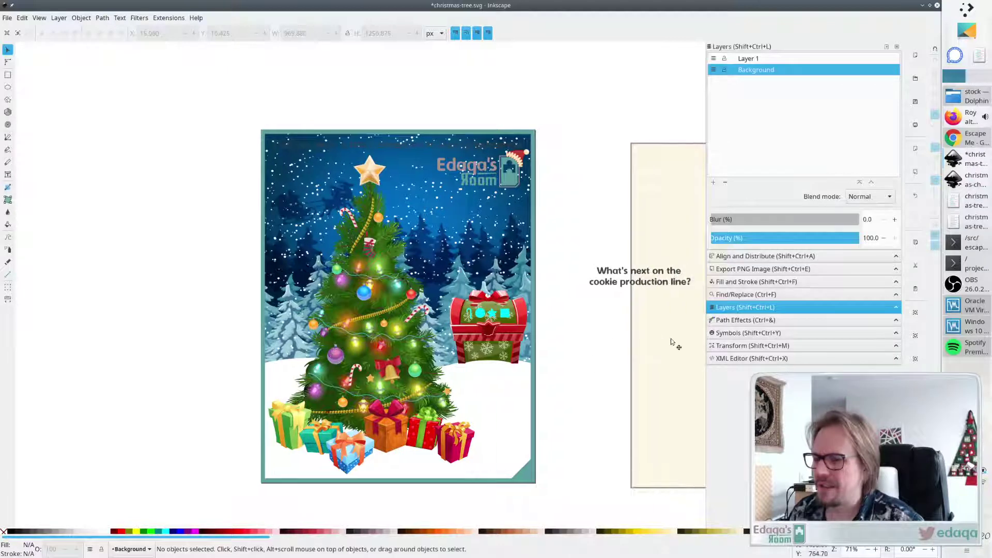
pyautogui.moveTo(671, 343); pyautogui.dragTo(593, 339)
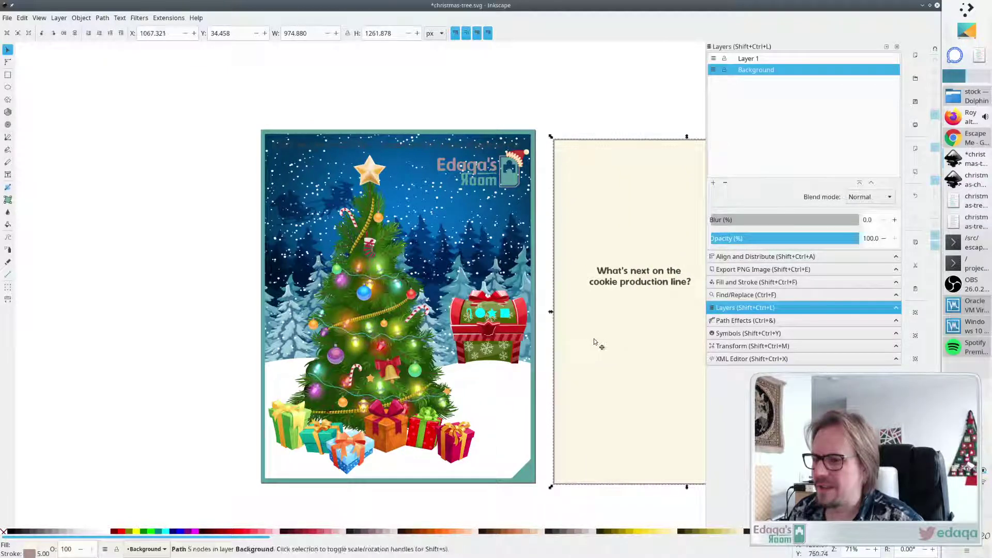
pyautogui.click(514, 411)
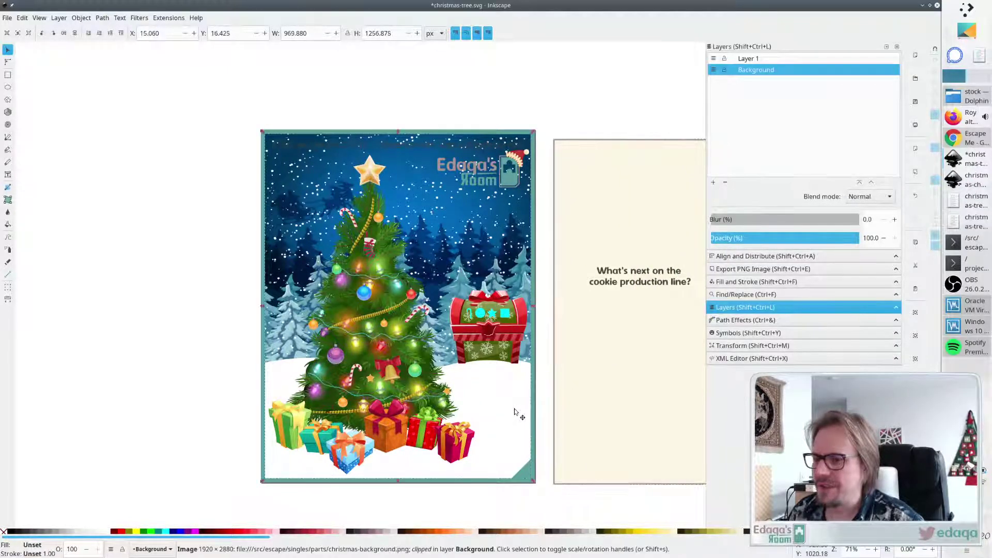
pyautogui.click(760, 282)
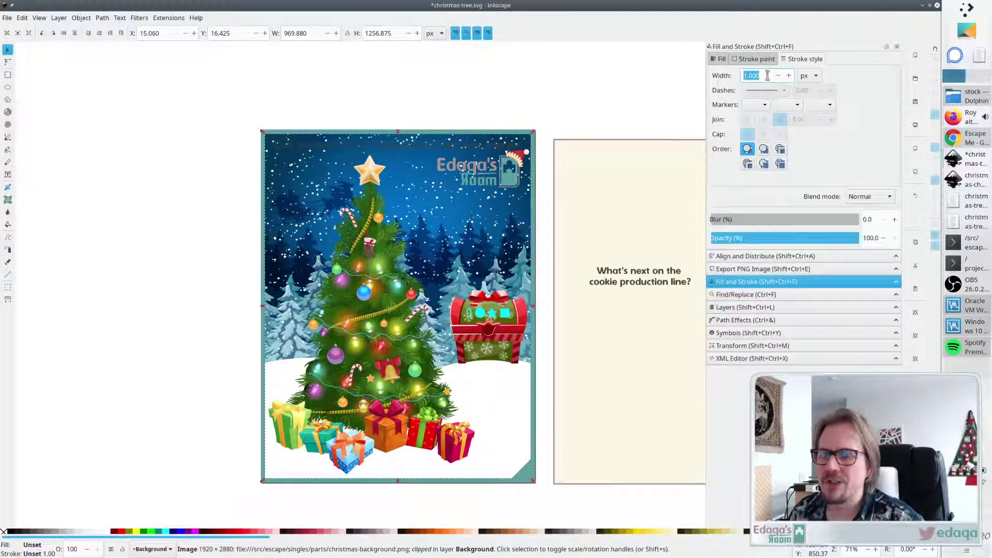
pyautogui.write('5')
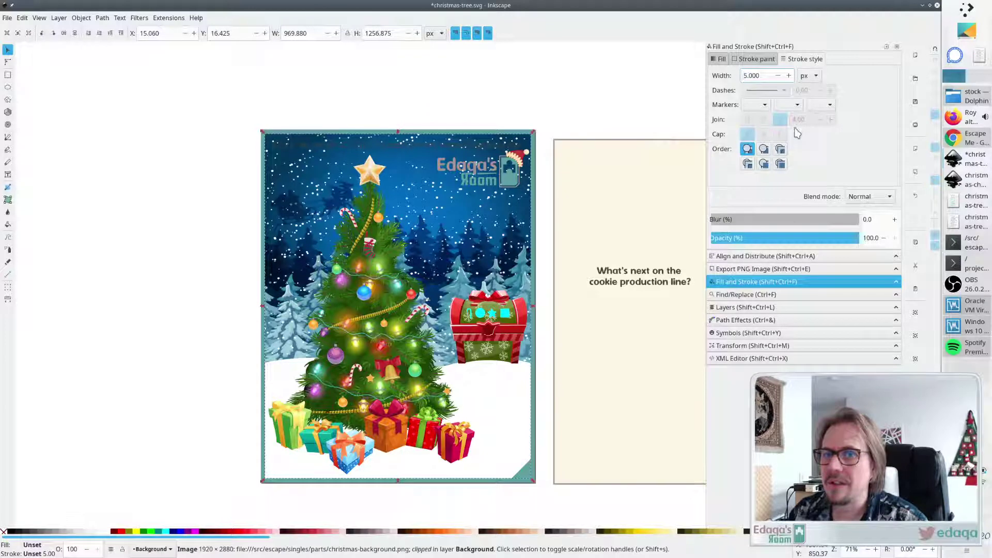
pyautogui.click(755, 59)
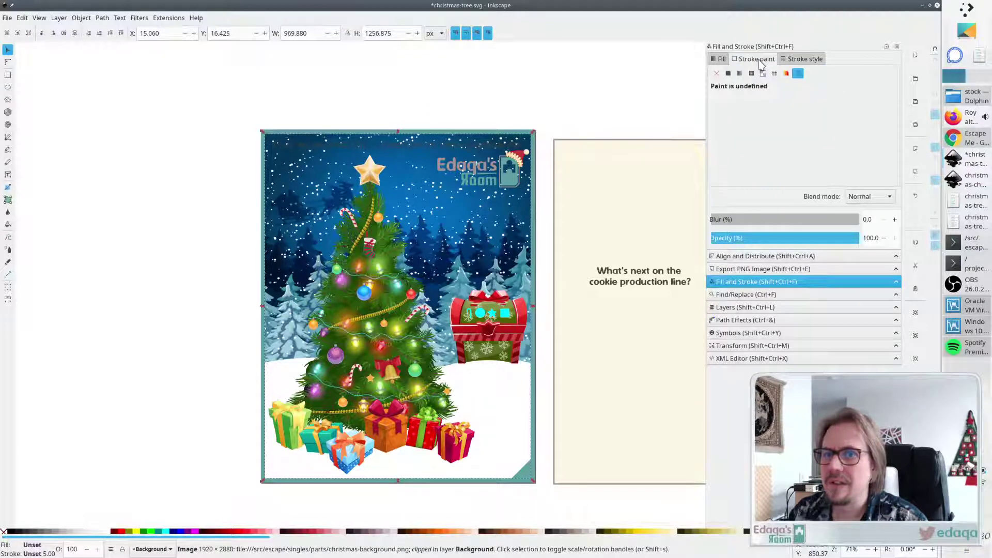
pyautogui.click(728, 74)
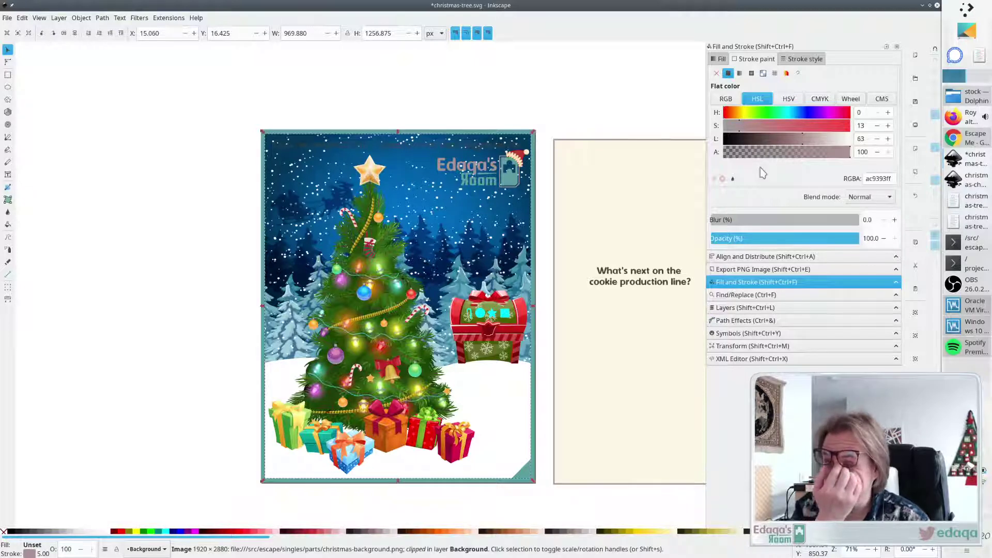
pyautogui.moveTo(774, 127)
pyautogui.mouseDown()
pyautogui.moveTo(802, 129)
pyautogui.moveTo(777, 134)
pyautogui.mouseUp()
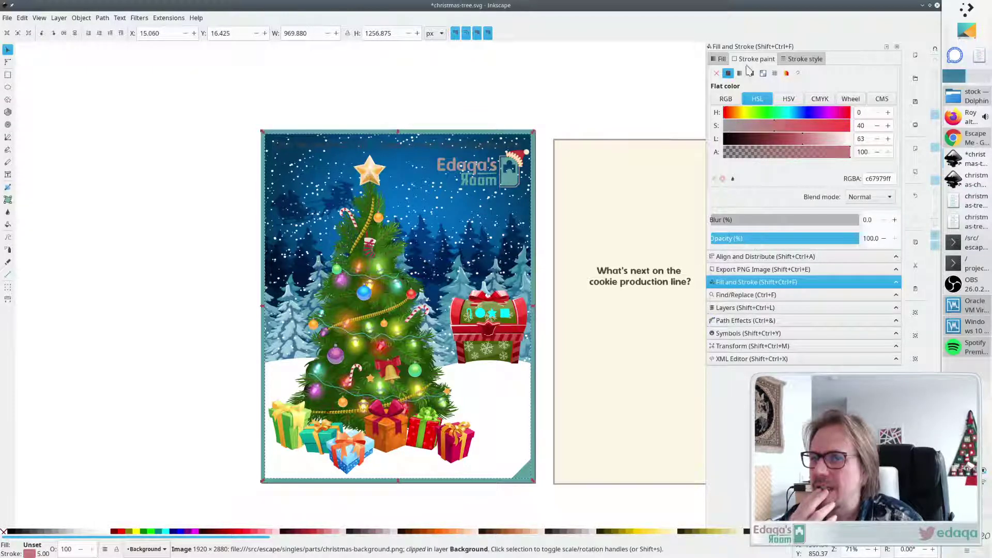
pyautogui.click(716, 73)
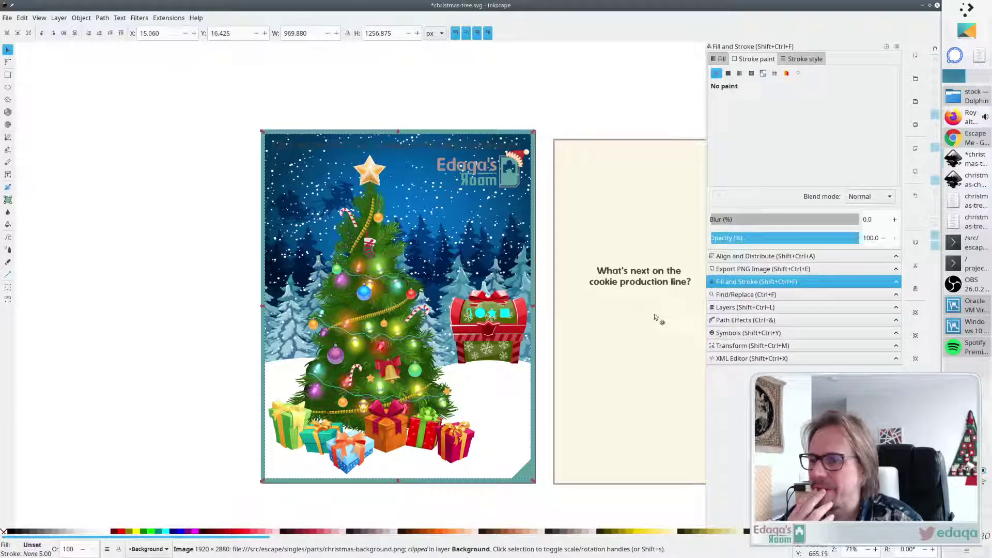
# Align the spare cream panel over the clipped forest image and remove its fill, keeping only its outline as a border.
pyautogui.moveTo(659, 316); pyautogui.dragTo(377, 310)
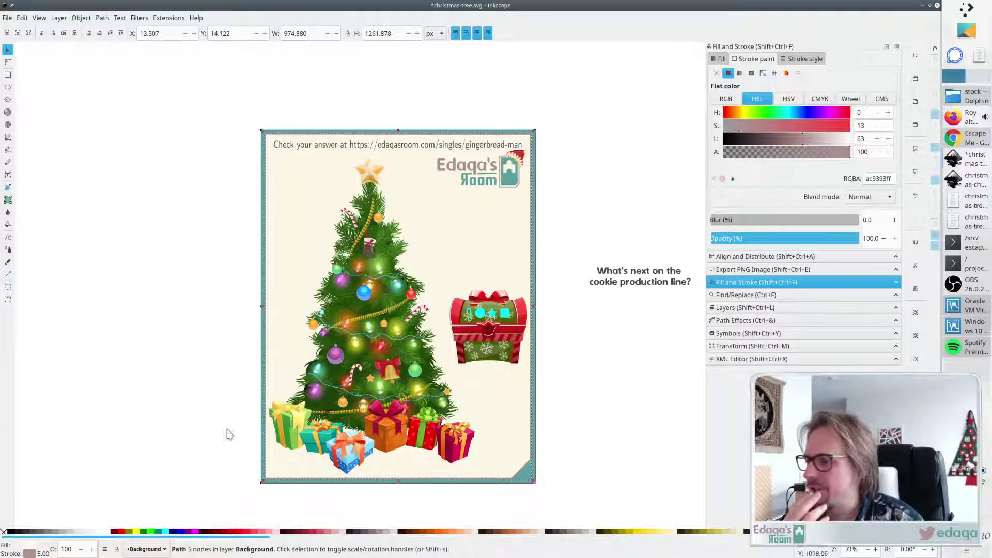
pyautogui.click(5, 531)
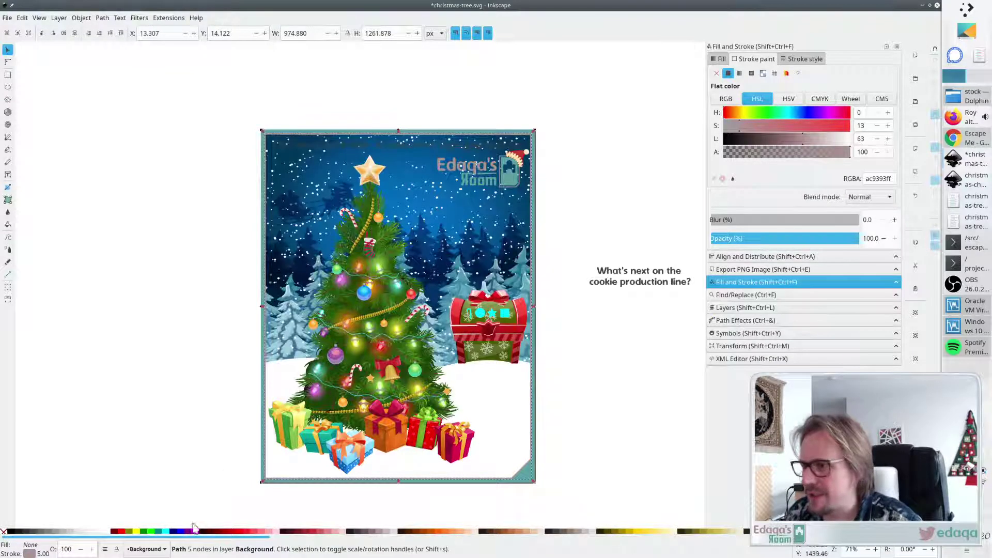
pyautogui.click(555, 443)
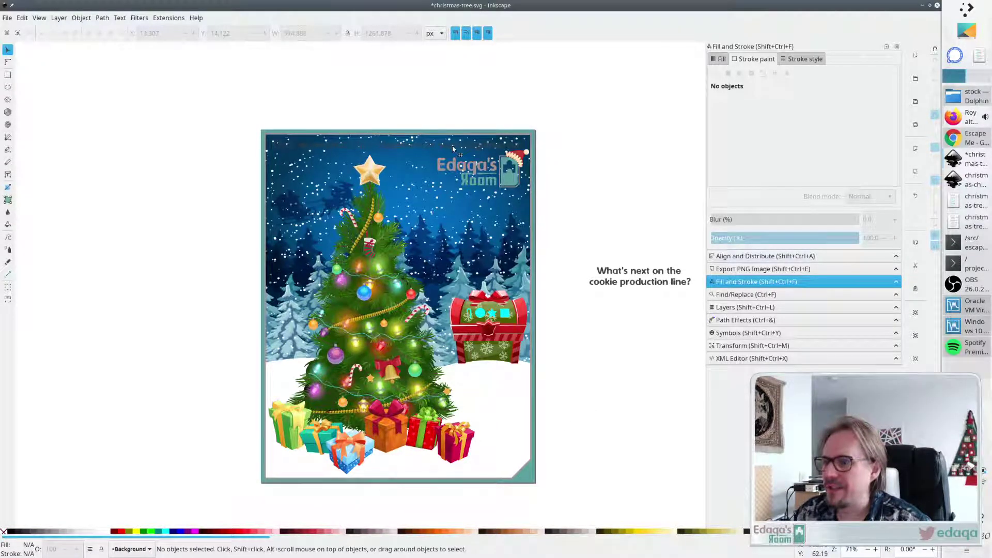
# Move the answer-link text off the card to its left and shift the Edaqa's Room logo slightly up and left.
pyautogui.moveTo(452, 149)
pyautogui.mouseDown()
pyautogui.moveTo(179, 210)
pyautogui.moveTo(196, 253)
pyautogui.mouseUp()
pyautogui.moveTo(488, 186)
pyautogui.mouseDown()
pyautogui.moveTo(484, 173)
pyautogui.moveTo(504, 178)
pyautogui.mouseUp()
pyautogui.click(627, 158)
pyautogui.click(673, 171)
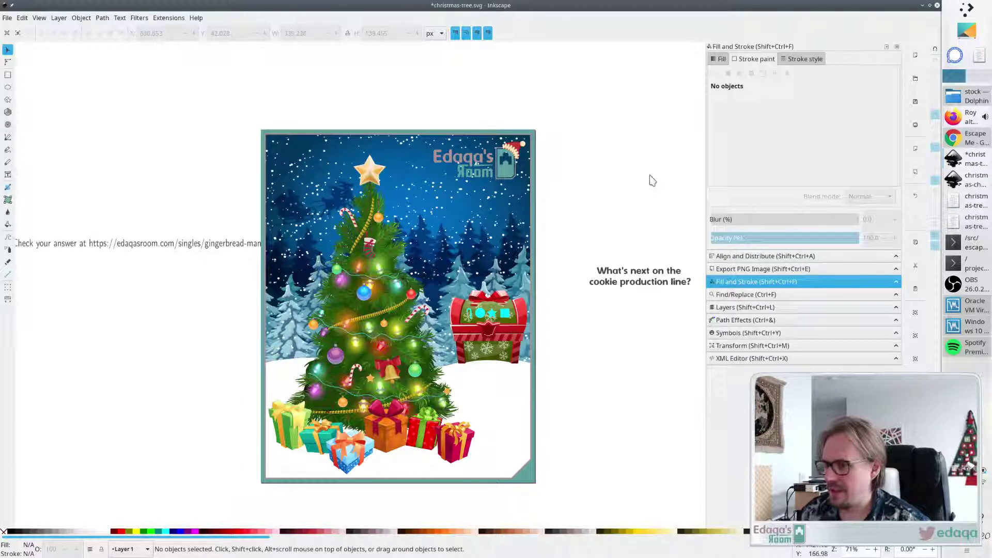
# Move the Christmas tree group up and slightly right on the card, to about X 31.6 and Y 48.4 px.
pyautogui.click(380, 333)
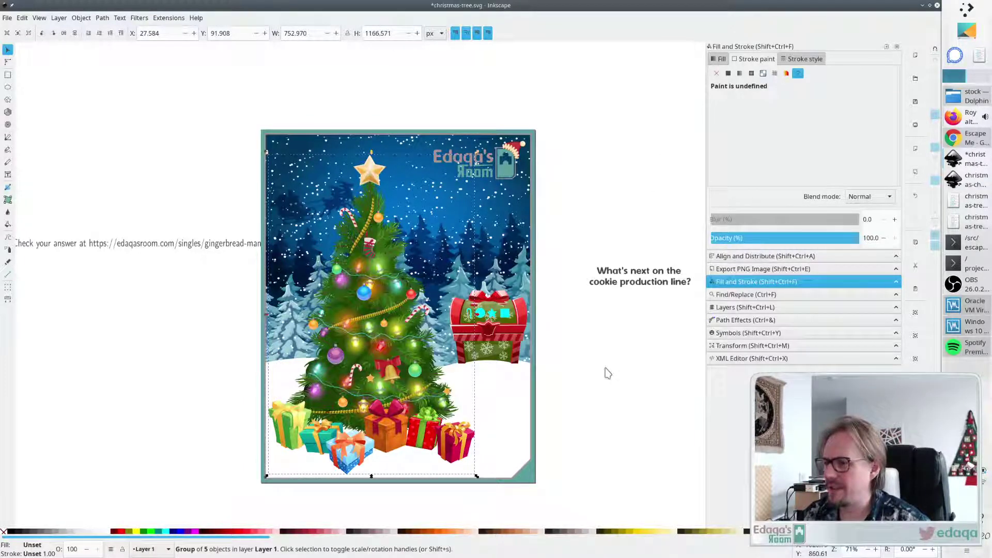
pyautogui.press('Up')
pyautogui.press('Up')
pyautogui.press('Up')
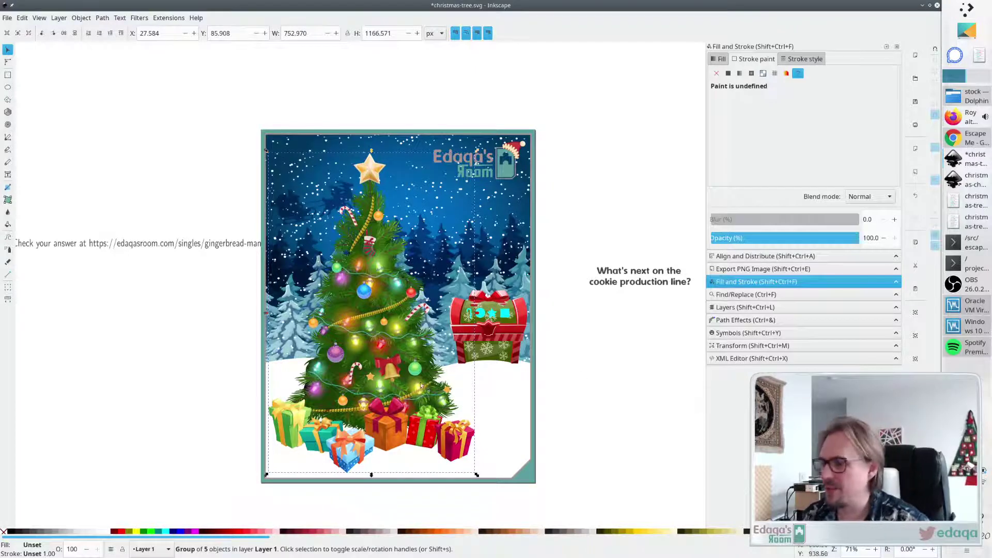
pyautogui.moveTo(373, 344); pyautogui.dragTo(376, 335)
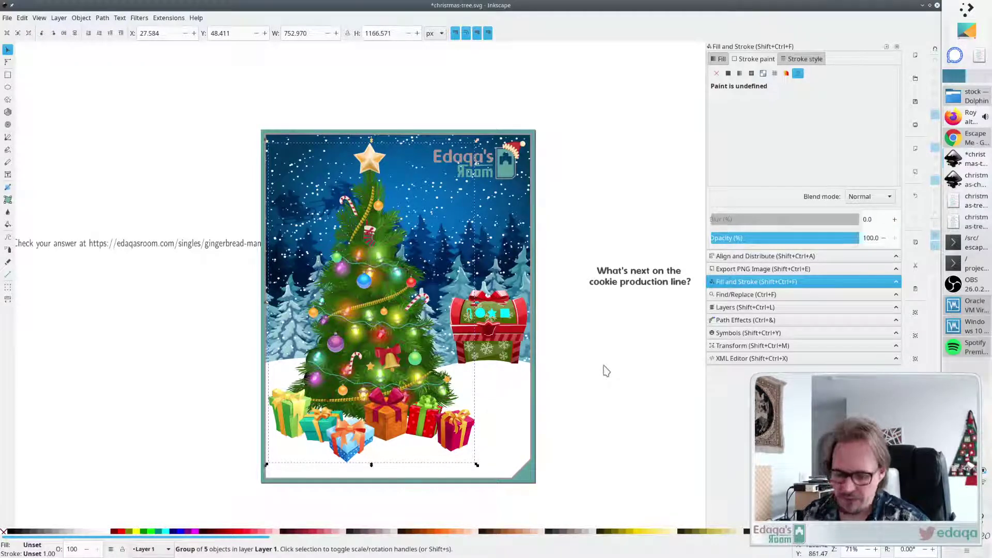
pyautogui.press('Right')
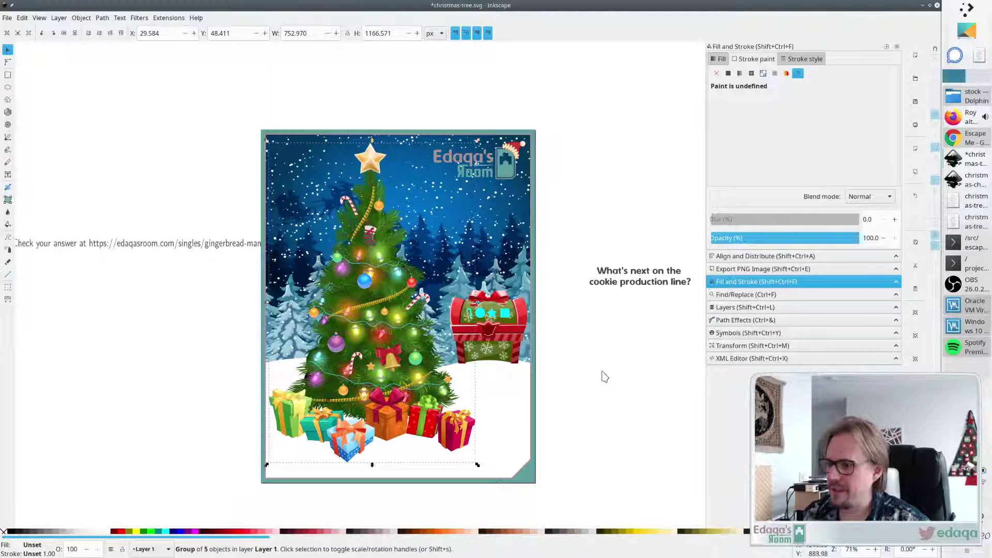
pyautogui.press('Right')
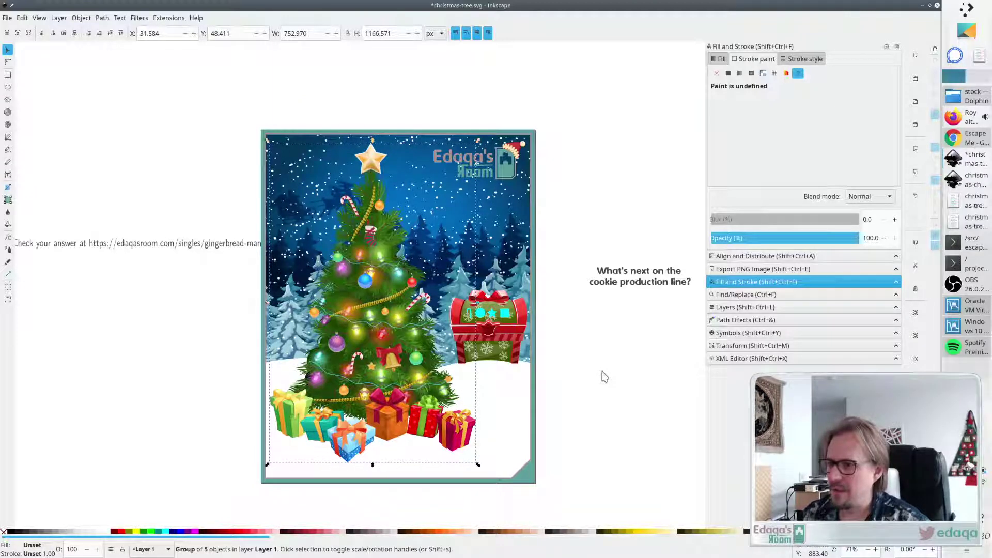
# Move the answer-link text back onto the card along its lower edge, beneath the presents, and save the file.
pyautogui.click(608, 371)
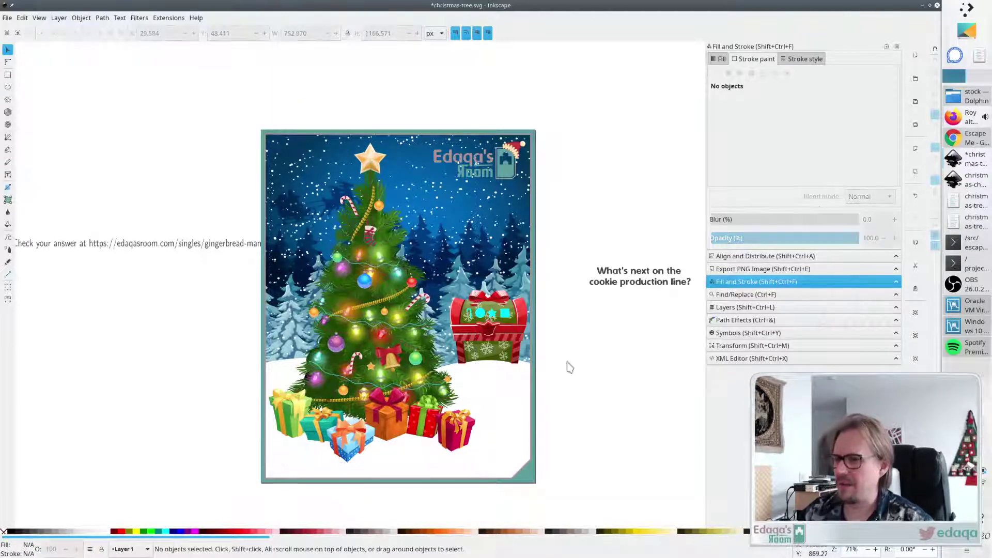
pyautogui.moveTo(188, 249); pyautogui.dragTo(439, 476)
pyautogui.click(612, 468)
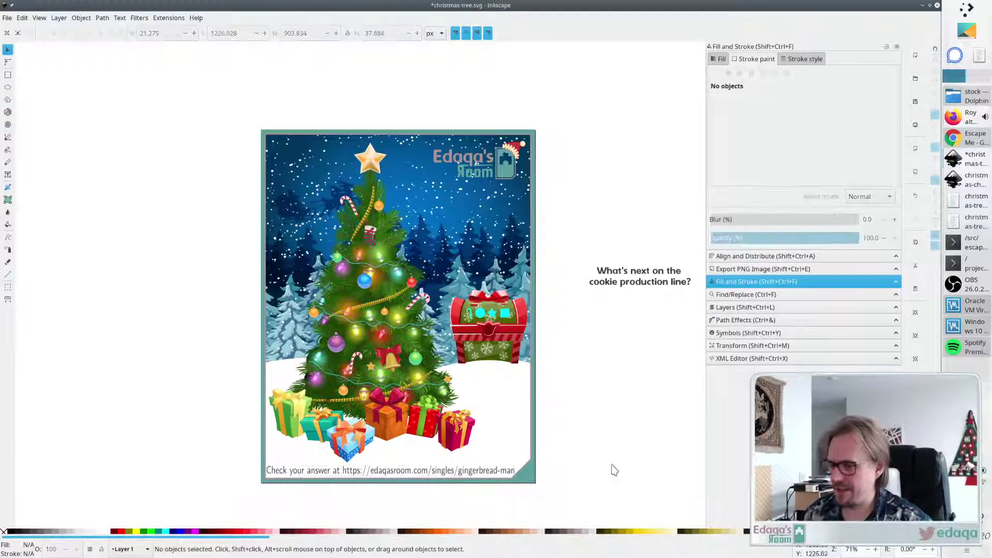
pyautogui.hotkey('ctrl', 's')
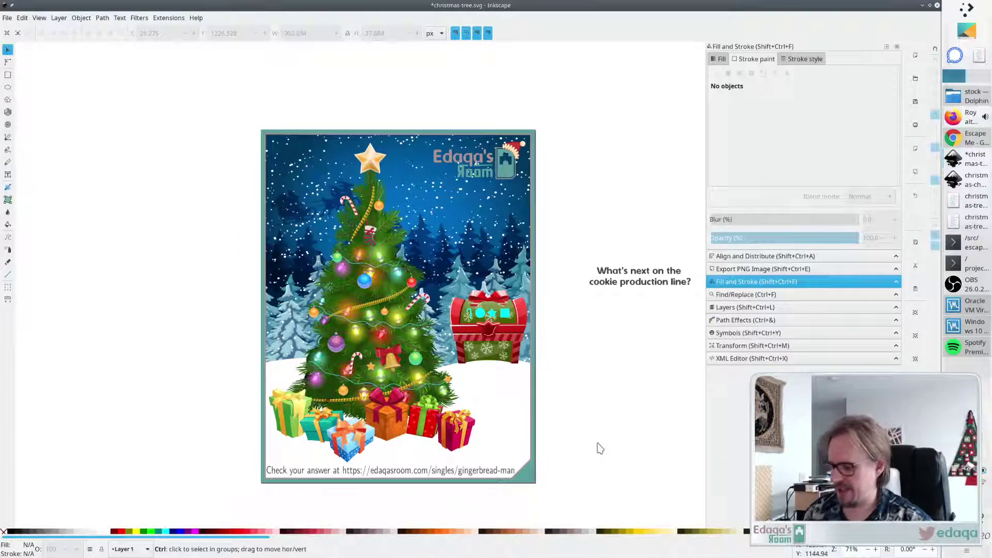
# Replace "gingerbread-man" with "christmas-tree" at the end of the answer link's address.
pyautogui.doubleClick(467, 473)
pyautogui.moveTo(458, 471); pyautogui.dragTo(532, 461)
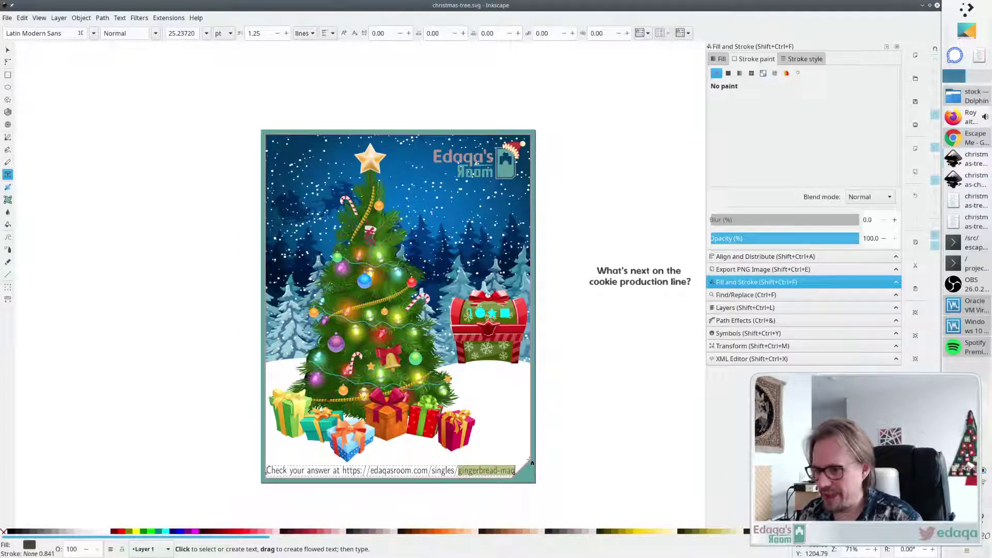
pyautogui.write('christmas-t')
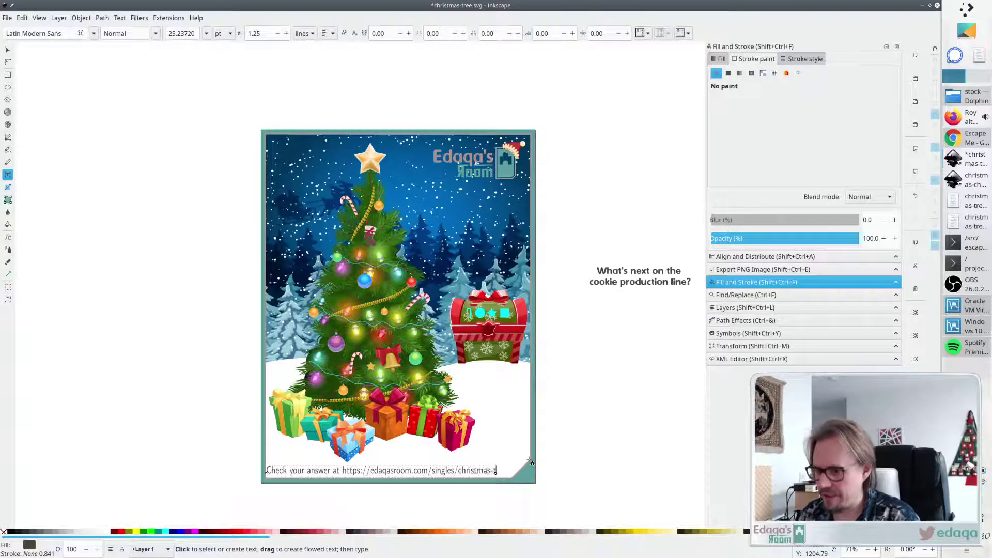
pyautogui.write('ree')
pyautogui.press('Escape')
pyautogui.press('s')
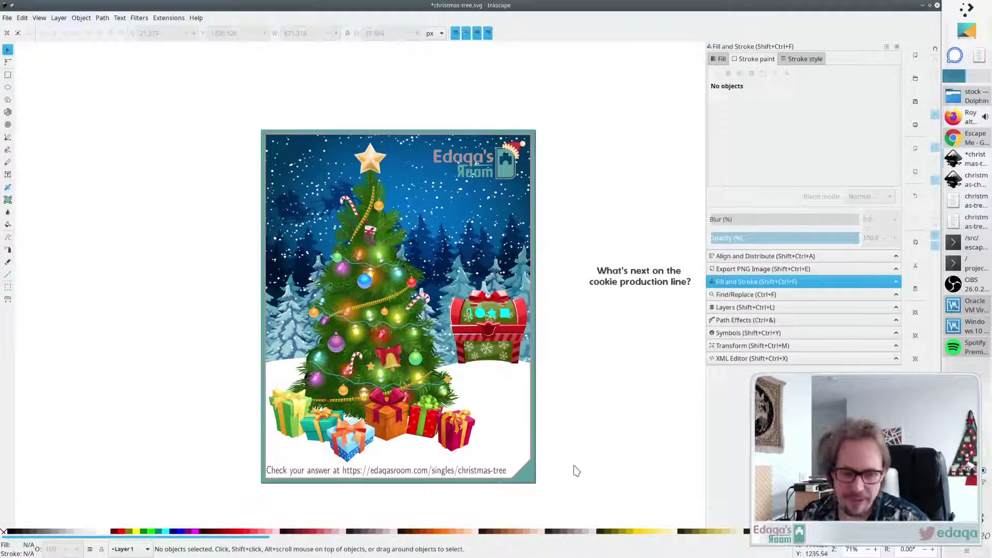
# Nudge the answer-link text slightly right and up to about X 31.3 and Y 1224.9 px, and save the file.
pyautogui.click(467, 481)
pyautogui.press('Right')
pyautogui.press('Right')
pyautogui.press('Right')
pyautogui.press('Right')
pyautogui.press('Right')
pyautogui.press('Up')
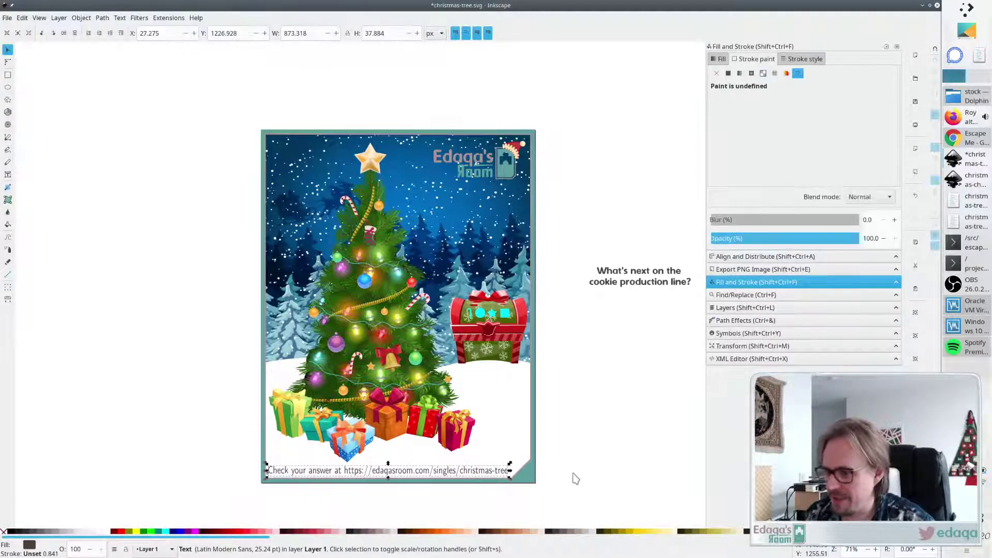
pyautogui.press('Down')
pyautogui.press('Escape')
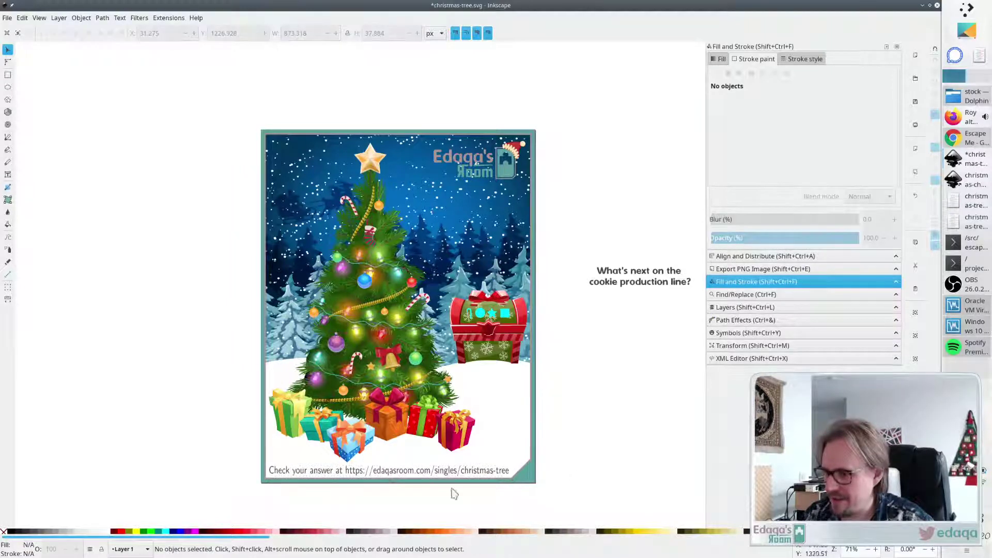
pyautogui.hotkey('ctrl', 'z')
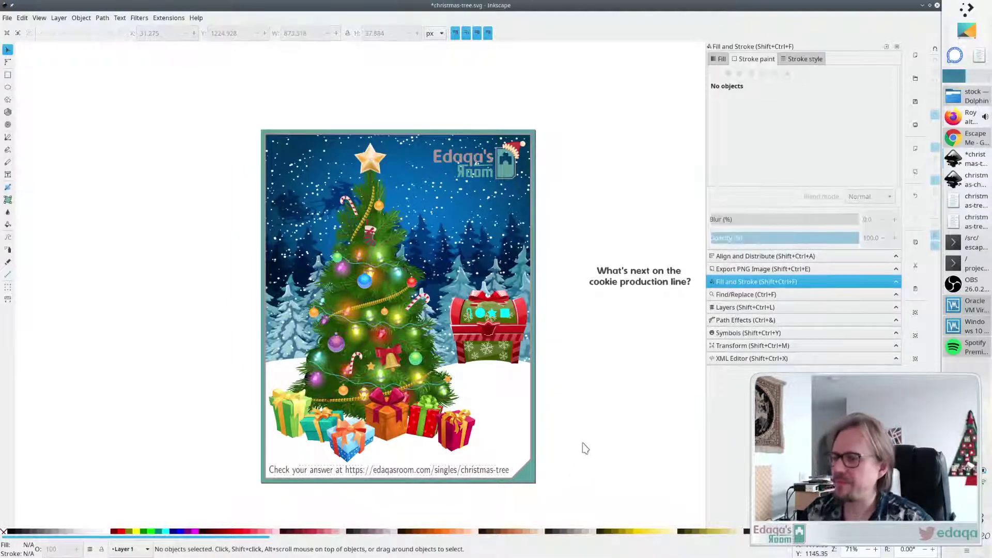
pyautogui.scroll(-1, 589, 371)
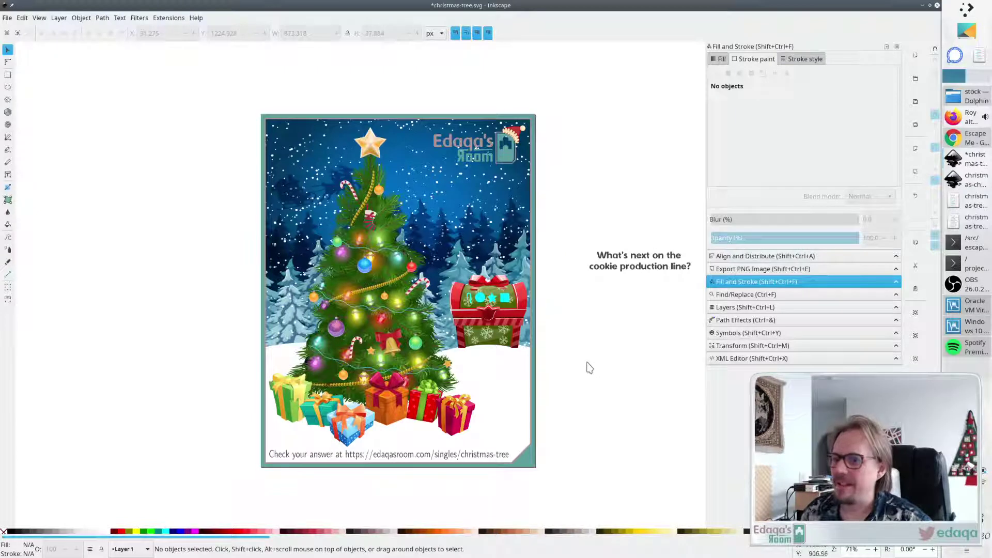
pyautogui.scroll(2, 587, 368)
pyautogui.scroll(-1, 587, 367)
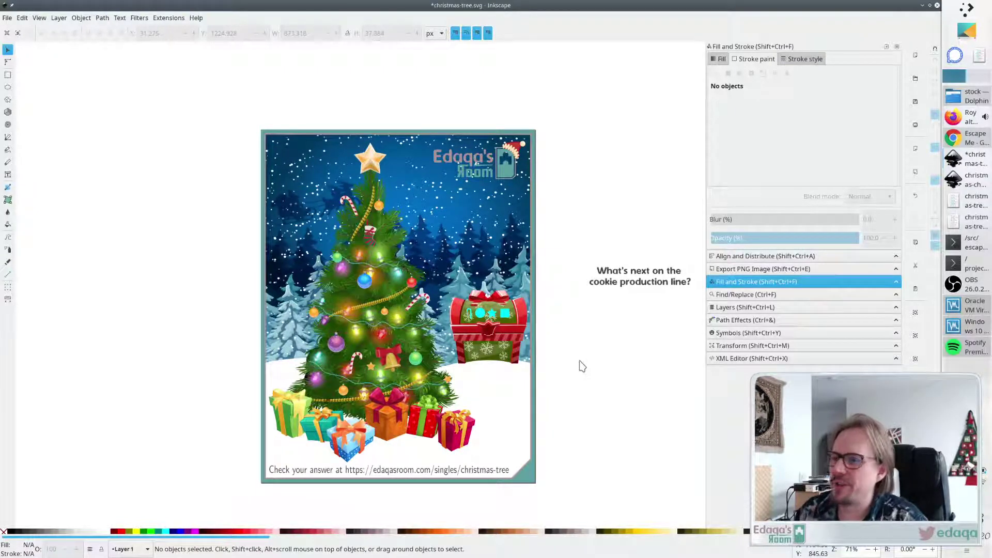
pyautogui.hotkey('ctrl', 's')
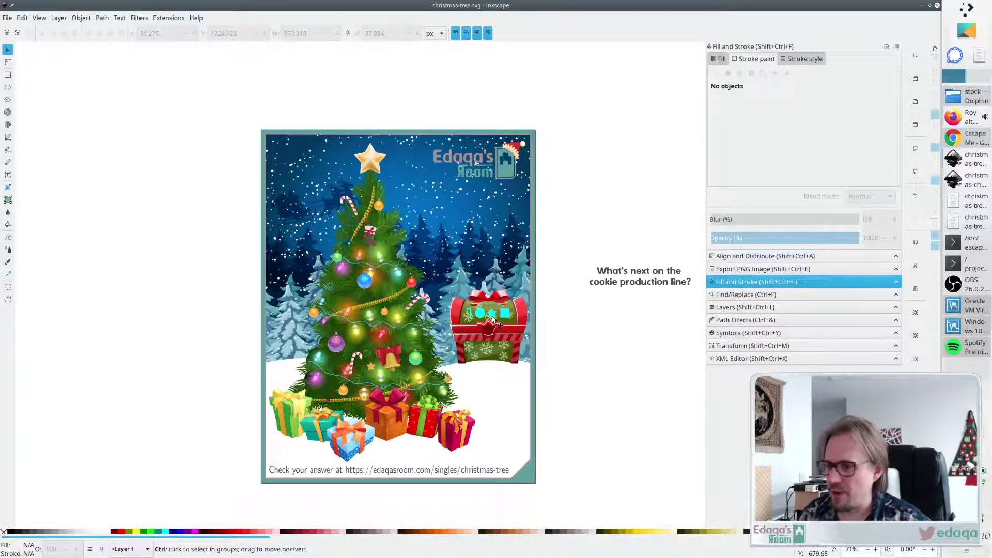
# Ungroup the treasure chest from the four cyan shapes on its lid.
pyautogui.keyDown('ctrl'); pyautogui.scroll(2, 493, 320); pyautogui.keyUp('ctrl')
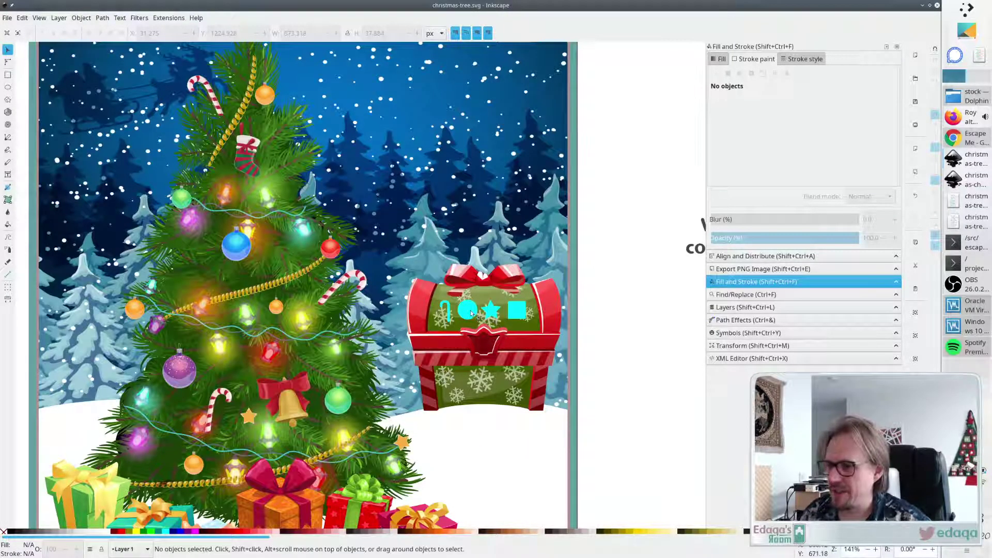
pyautogui.click(449, 312)
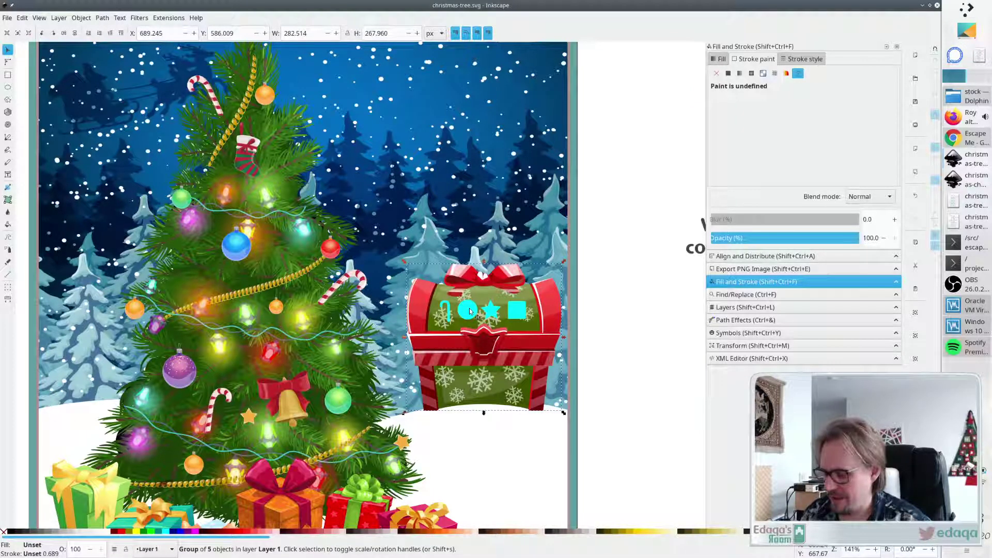
pyautogui.hotkey('ctrl', 'shift', 'g')
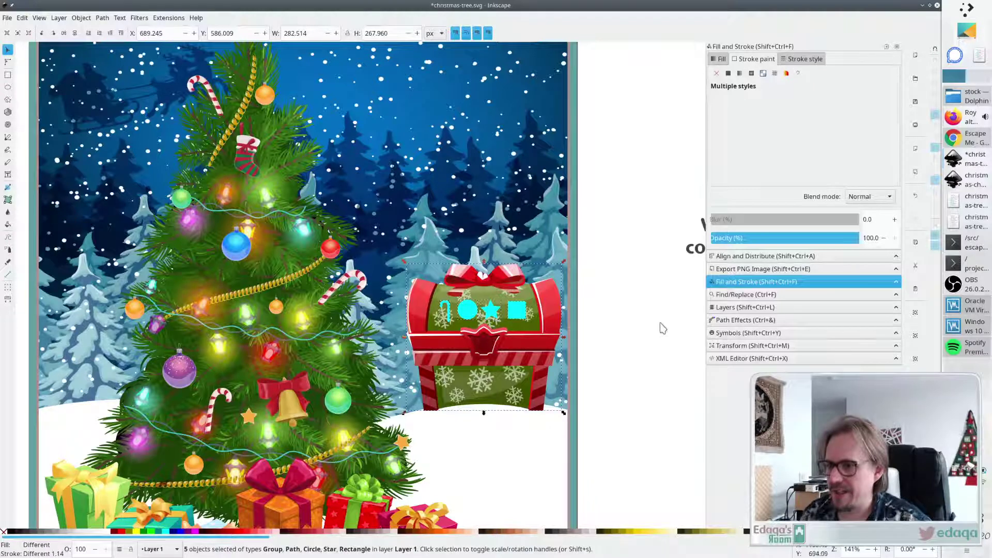
pyautogui.click(663, 328)
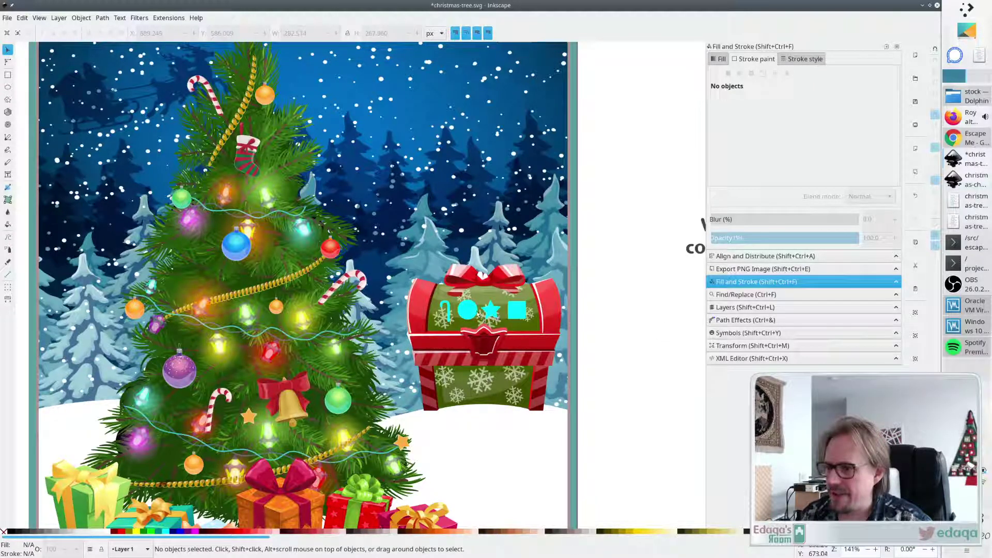
# Rearrange the cyan shapes on the chest lid into the order circle, candy cane, square, star, with the candy cane tilted.
pyautogui.moveTo(447, 315); pyautogui.dragTo(463, 314)
pyautogui.moveTo(449, 315); pyautogui.dragTo(476, 313)
pyautogui.click(474, 313)
pyautogui.click(475, 313)
pyautogui.click(658, 303)
# Rotate the cyan candy cane on the chest lid by about another 4.5°.
pyautogui.click(476, 317)
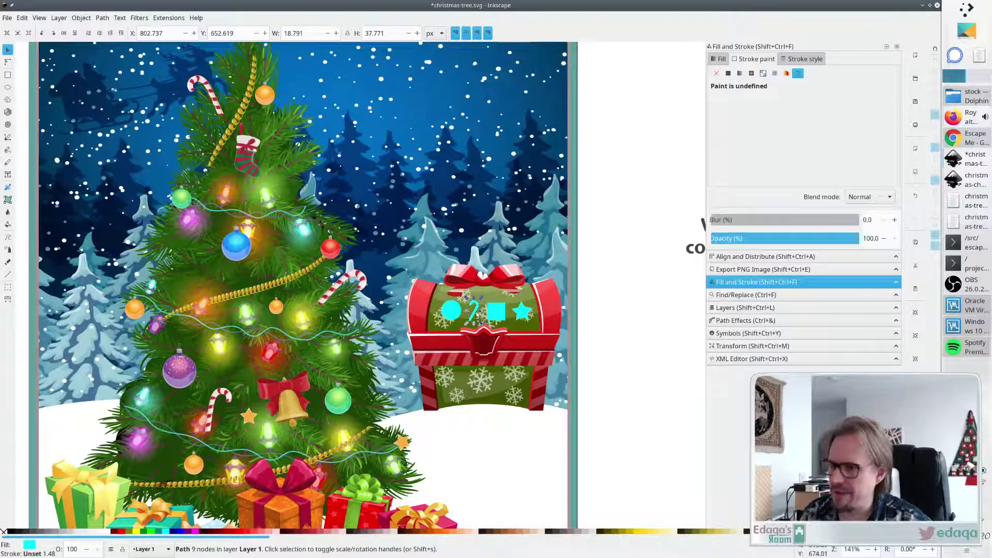
pyautogui.click(477, 313)
pyautogui.moveTo(481, 301); pyautogui.dragTo(482, 302)
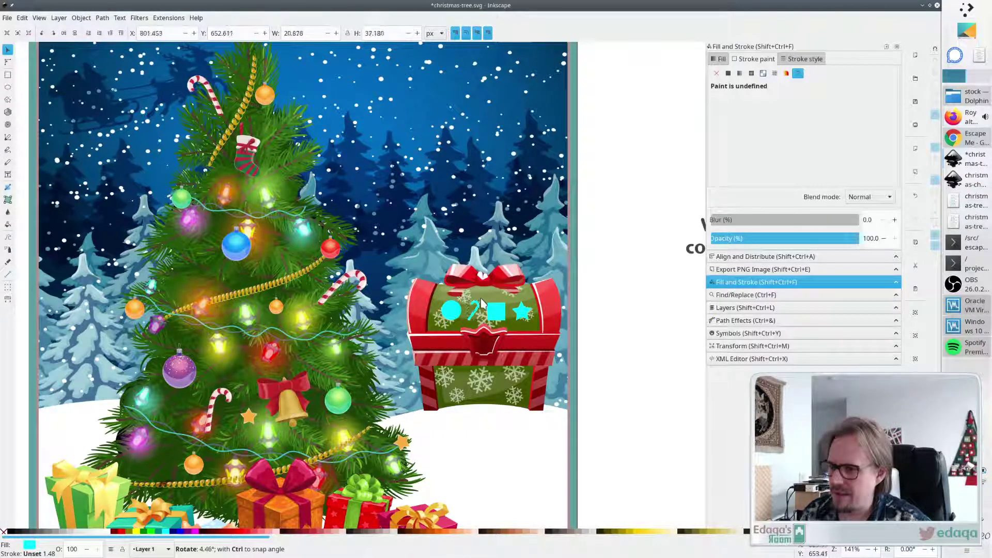
pyautogui.click(595, 304)
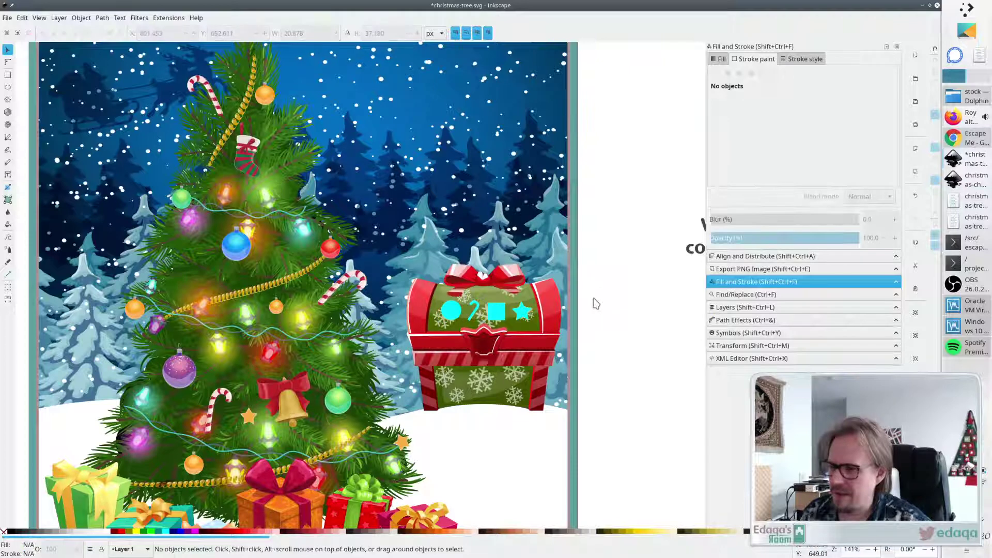
# Center the circle, candy cane, square and star on a common horizontal axis and try distributing them evenly by their right edges.
pyautogui.click(522, 312)
pyautogui.keyDown('shift'); pyautogui.click(496, 312); pyautogui.keyUp('shift')
pyautogui.keyDown('shift'); pyautogui.click(473, 312); pyautogui.keyUp('shift')
pyautogui.keyDown('shift'); pyautogui.click(456, 313); pyautogui.keyUp('shift')
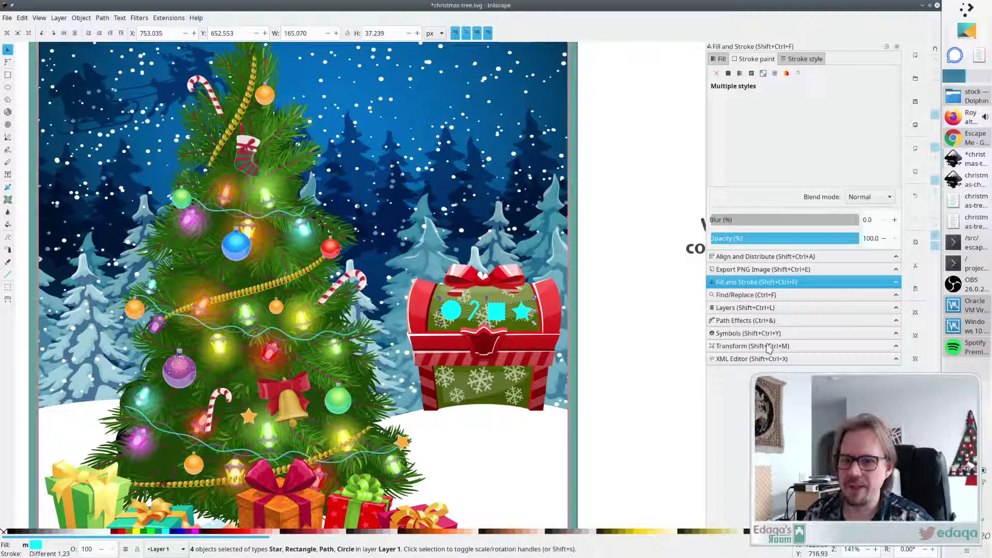
pyautogui.click(758, 257)
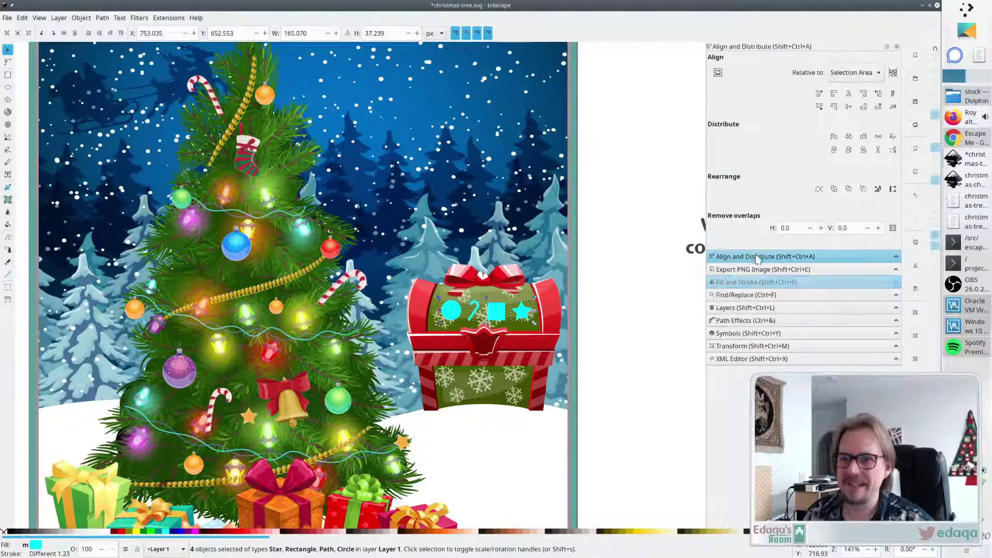
pyautogui.click(848, 106)
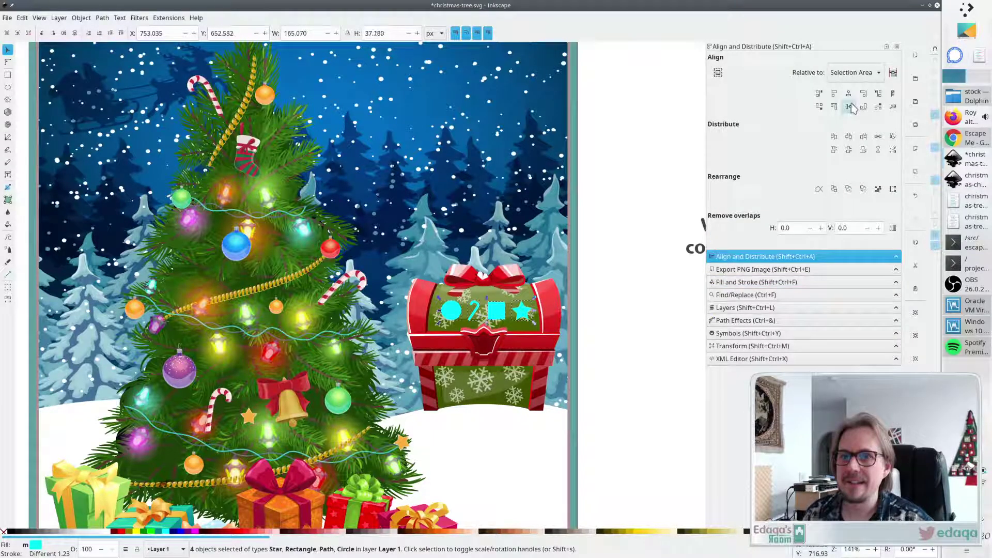
pyautogui.click(864, 137)
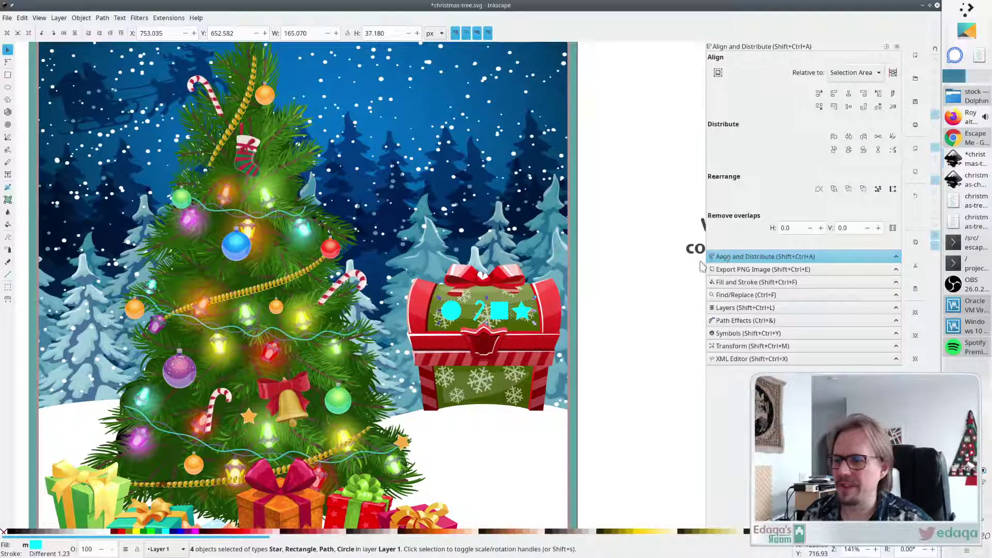
pyautogui.click(619, 309)
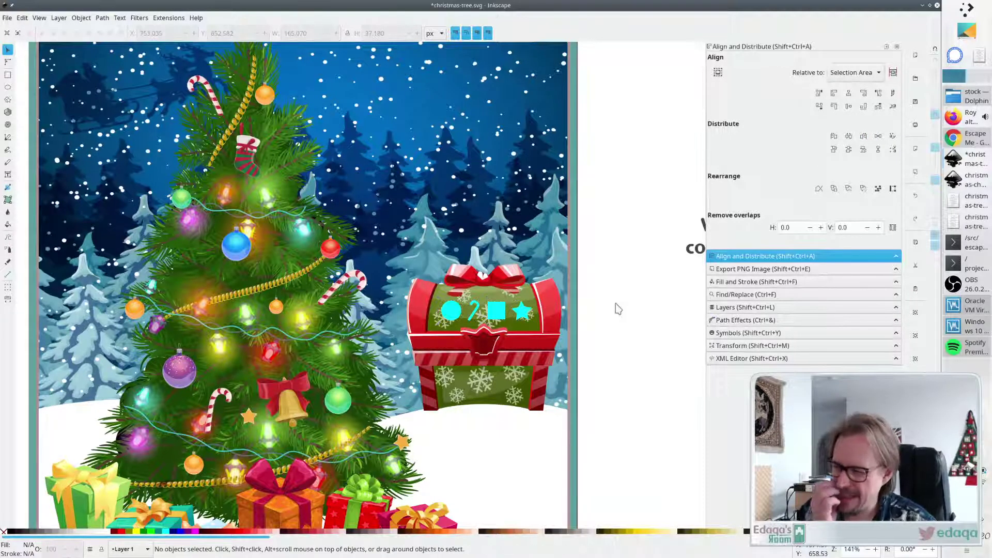
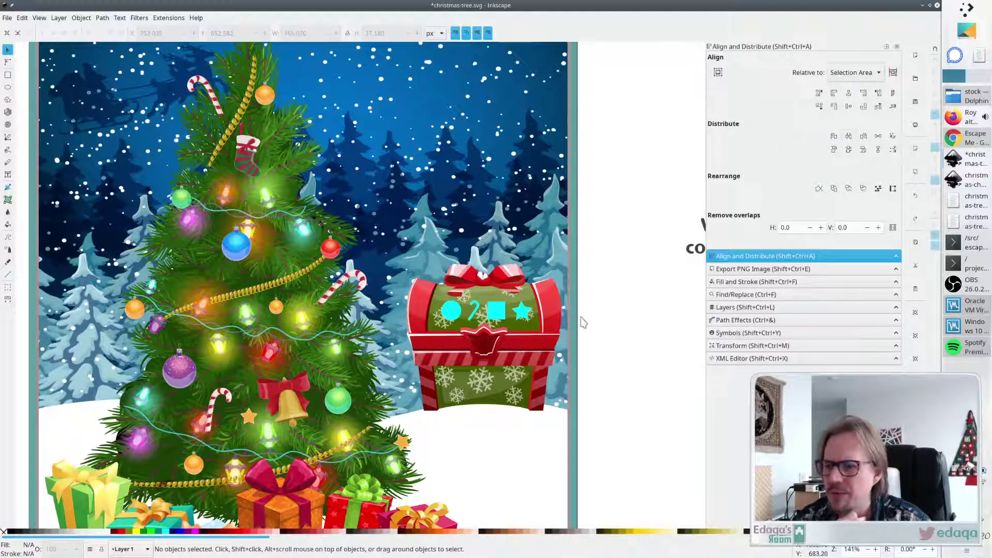
# Distribute the centers of the four cyan lid shapes at equal horizontal distances.
pyautogui.click(527, 316)
pyautogui.keyDown('shift'); pyautogui.click(488, 318); pyautogui.keyUp('shift')
pyautogui.keyDown('shift'); pyautogui.click(474, 311); pyautogui.keyUp('shift')
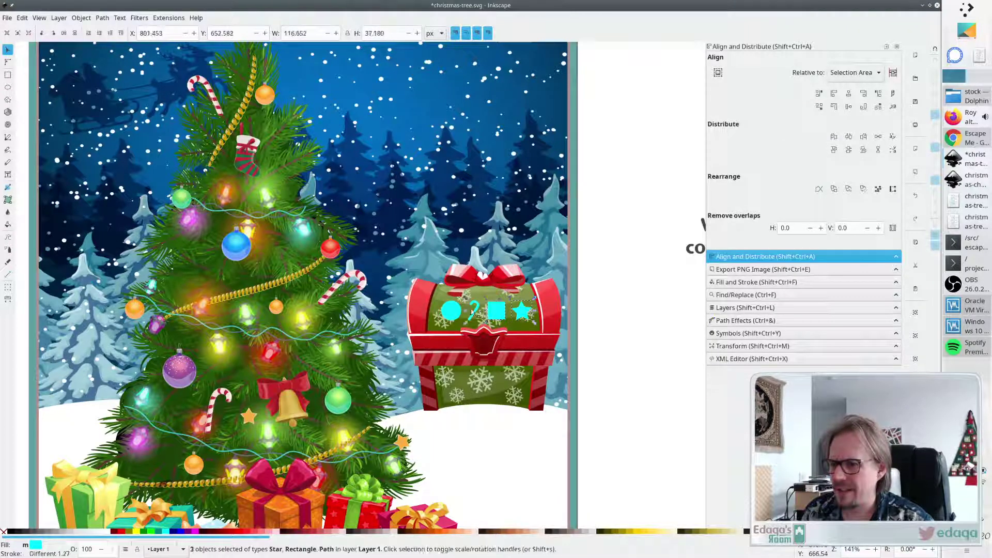
pyautogui.keyDown('shift'); pyautogui.click(451, 310); pyautogui.keyUp('shift')
pyautogui.click(849, 139)
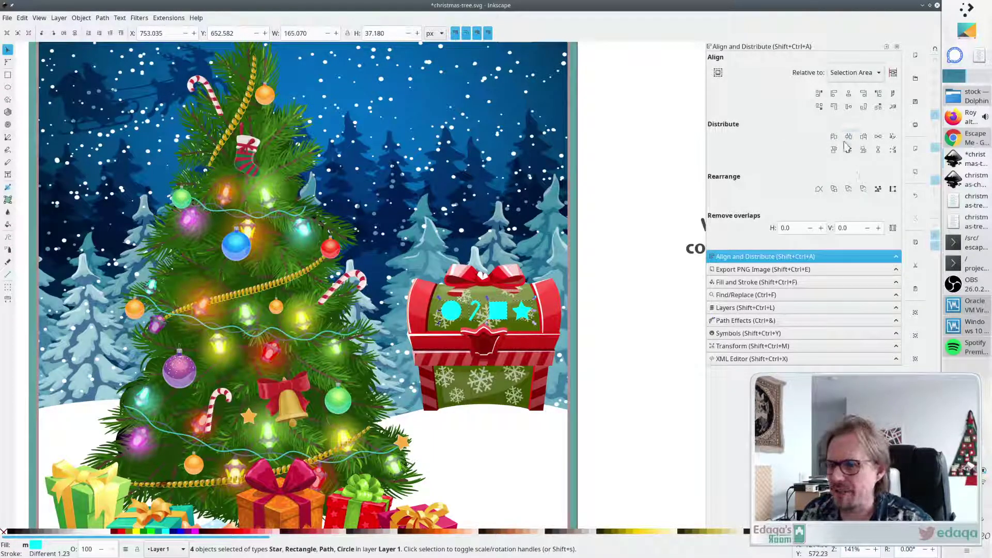
pyautogui.click(649, 342)
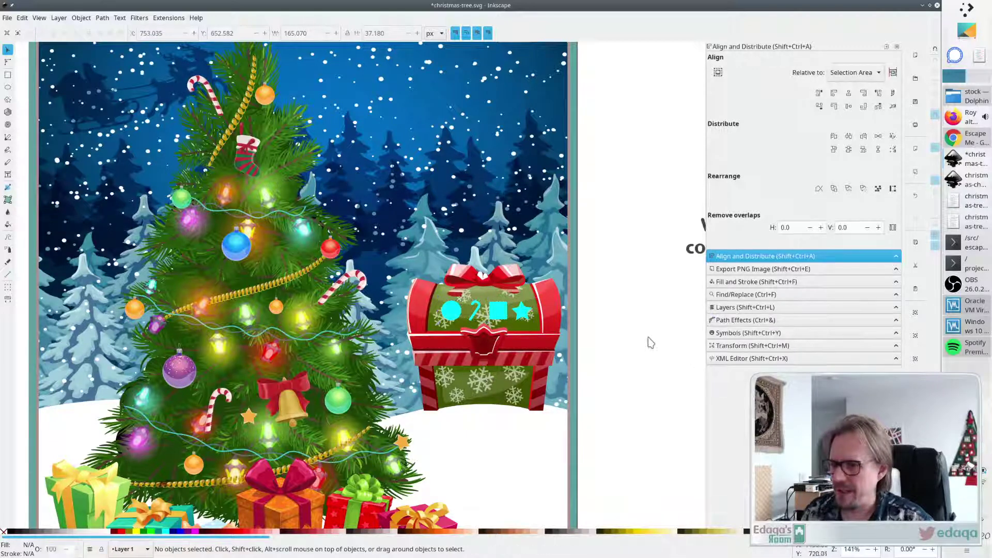
# Enlarge the four cyan shapes together to about 187.5 × 42.2 px and reposition them at about X 737.1 and Y 657.5 px on the lid.
pyautogui.click(456, 312)
pyautogui.keyDown('shift'); pyautogui.click(475, 311); pyautogui.keyUp('shift')
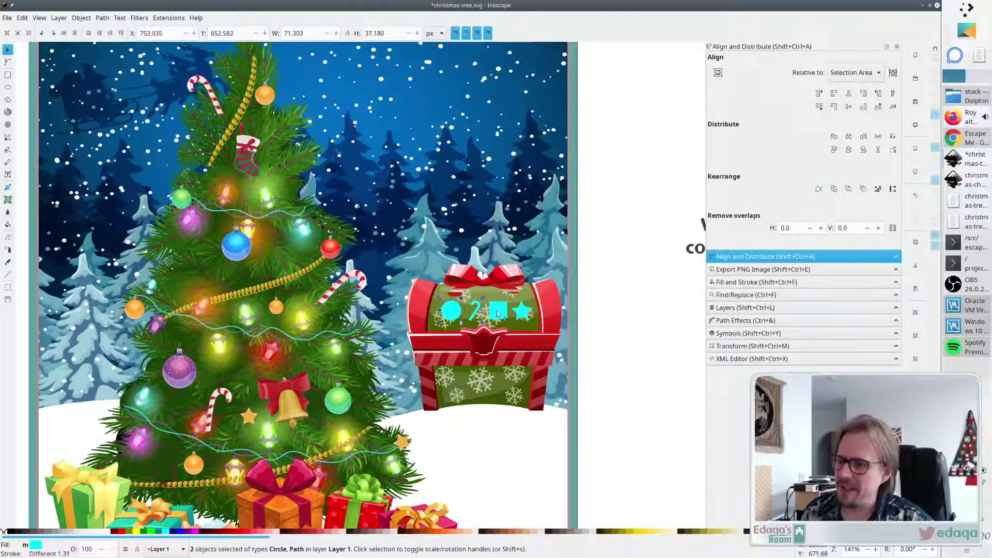
pyautogui.keyDown('shift'); pyautogui.click(498, 310); pyautogui.keyUp('shift')
pyautogui.keyDown('shift'); pyautogui.click(522, 311); pyautogui.keyUp('shift')
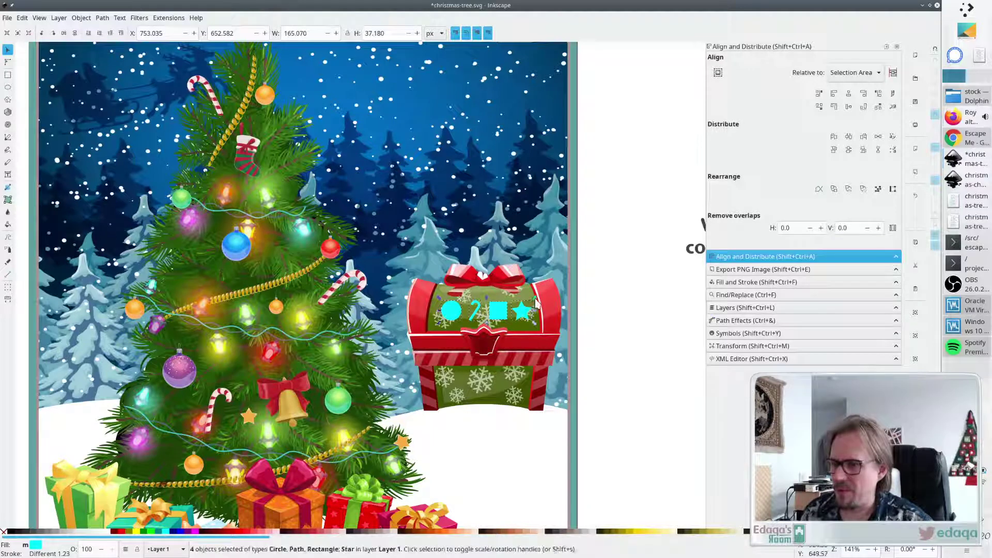
pyautogui.moveTo(537, 302); pyautogui.dragTo(520, 319)
pyautogui.click(605, 346)
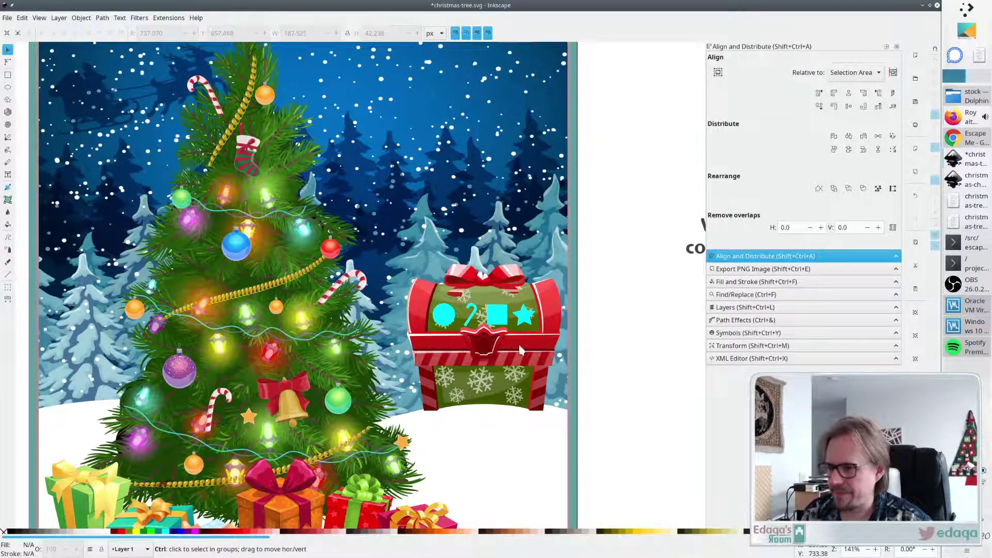
# Examine the chest's nested groups down to the front clasp, and return to the whole chest group.
pyautogui.keyDown('ctrl'); pyautogui.scroll(3, 515, 354); pyautogui.keyUp('ctrl')
pyautogui.click(423, 352)
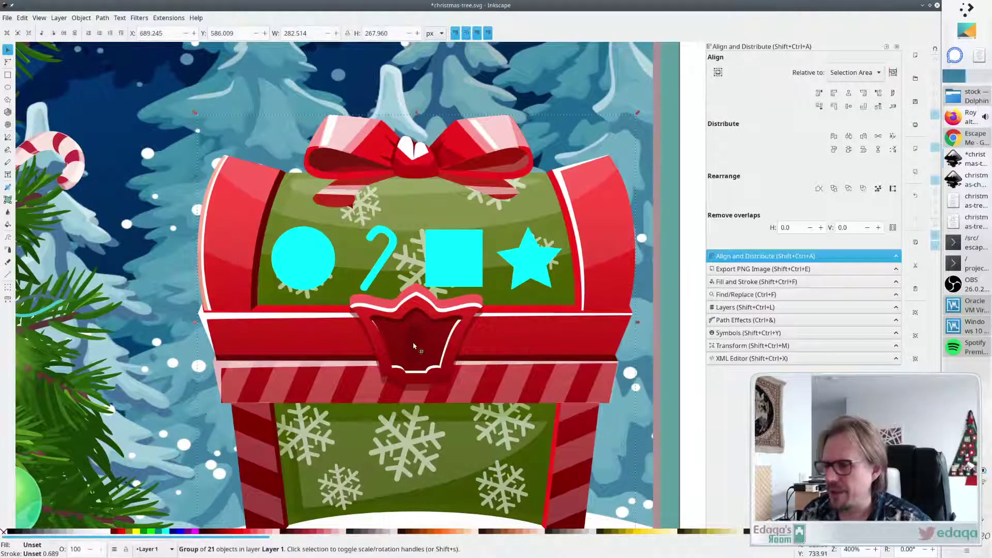
pyautogui.doubleClick(415, 343)
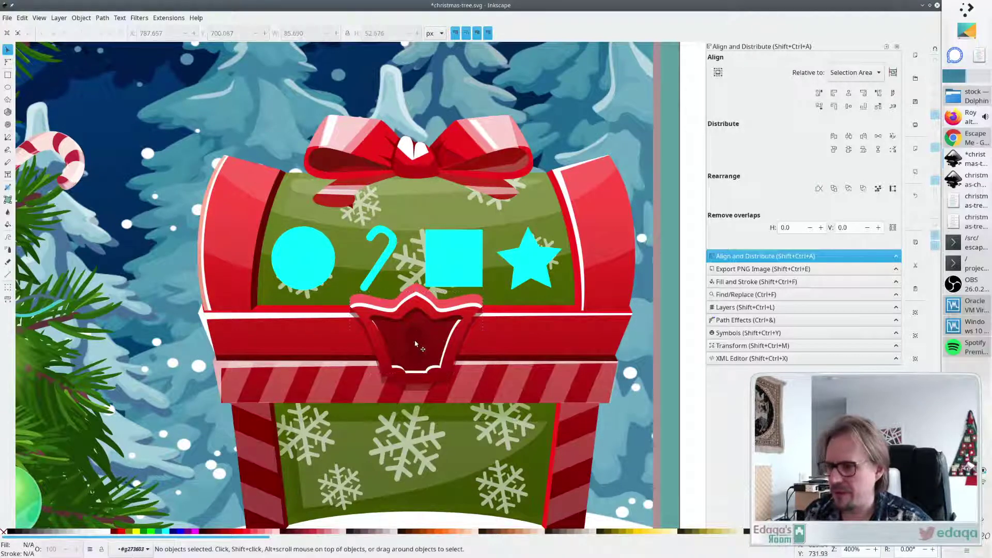
pyautogui.doubleClick(416, 344)
pyautogui.doubleClick(416, 344)
pyautogui.press('Escape')
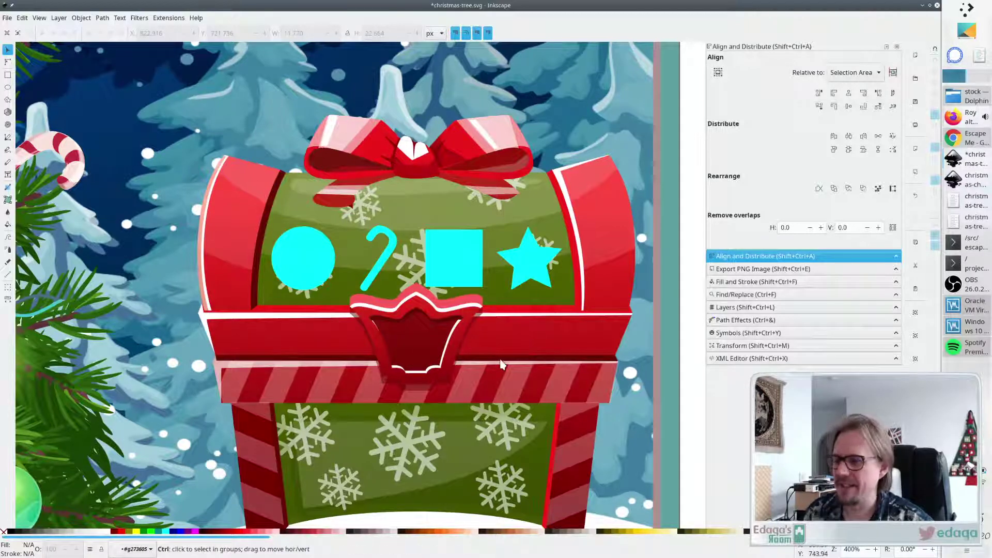
pyautogui.click(482, 355)
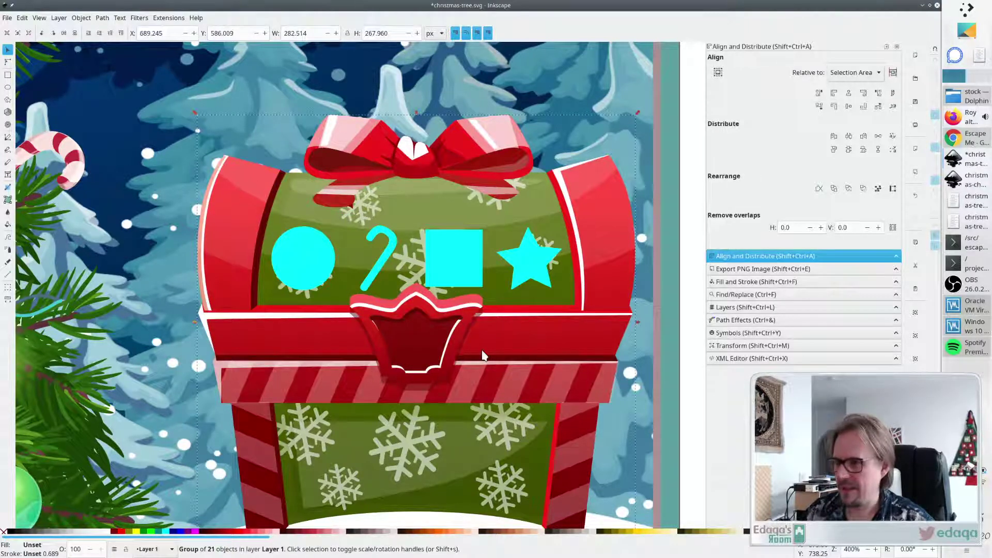
# Select the cyan square, candy cane, circle and star on the lid together and nudge them up 4 px to about Y 653.5 px.
pyautogui.press('ctrl')
pyautogui.keyDown('ctrl'); pyautogui.scroll(-4, 474, 357); pyautogui.keyUp('ctrl')
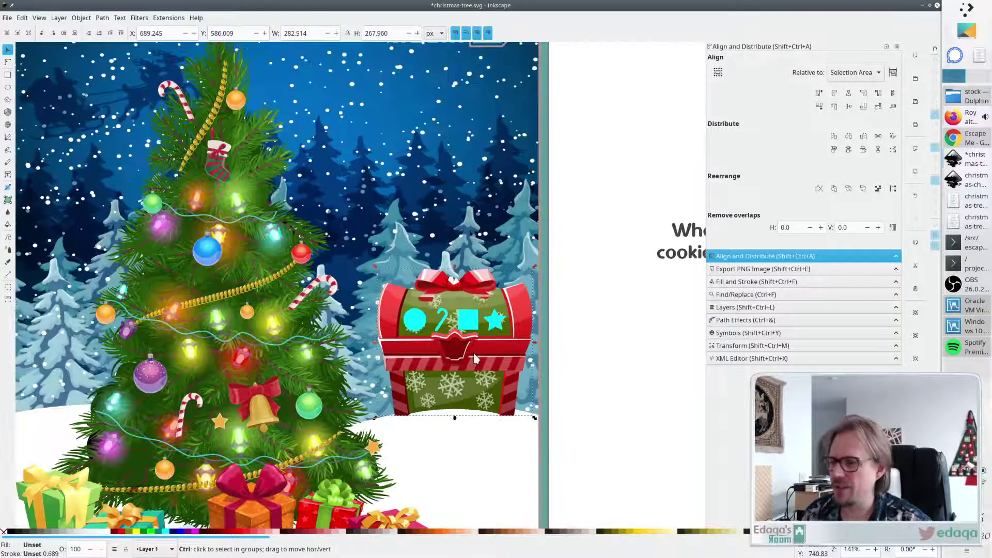
pyautogui.scroll(2, 555, 345)
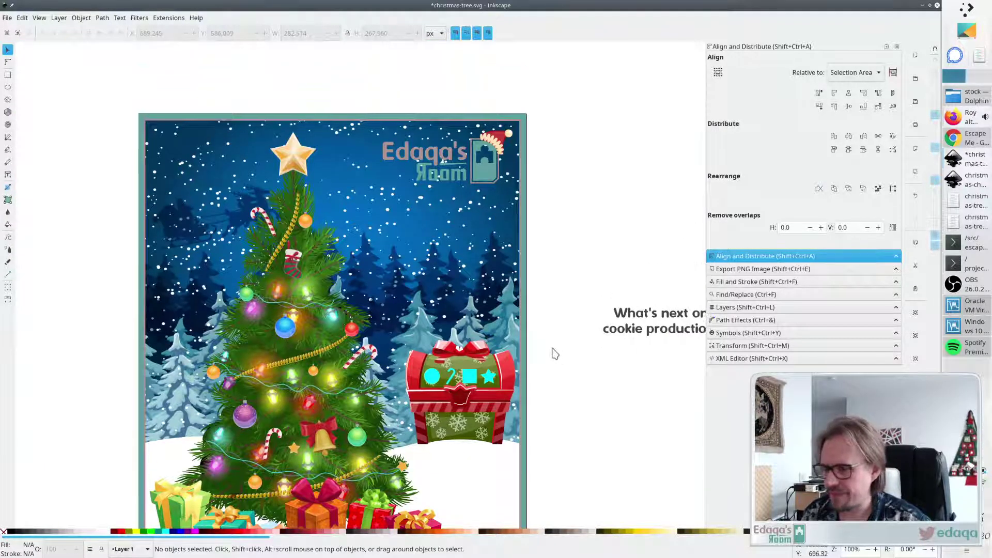
pyautogui.scroll(-1, 550, 351)
pyautogui.keyDown('ctrl'); pyautogui.click(466, 350); pyautogui.keyUp('ctrl')
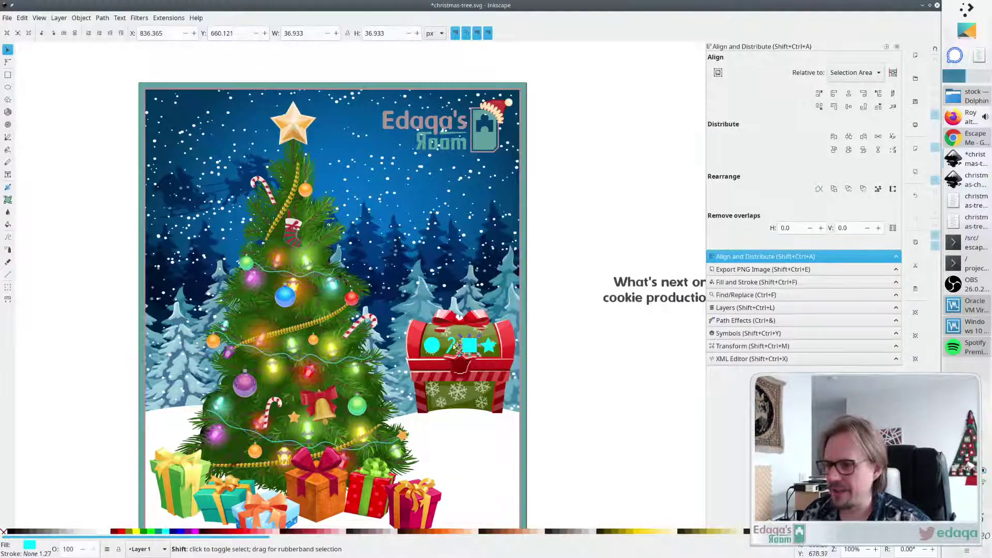
pyautogui.keyDown('ctrl'); pyautogui.keyDown('shift'); pyautogui.click(452, 348); pyautogui.keyUp('shift'); pyautogui.keyUp('ctrl')
pyautogui.keyDown('ctrl'); pyautogui.keyDown('shift'); pyautogui.click(433, 347); pyautogui.keyUp('shift'); pyautogui.keyUp('ctrl')
pyautogui.keyDown('ctrl'); pyautogui.keyDown('shift'); pyautogui.click(490, 348); pyautogui.keyUp('shift'); pyautogui.keyUp('ctrl')
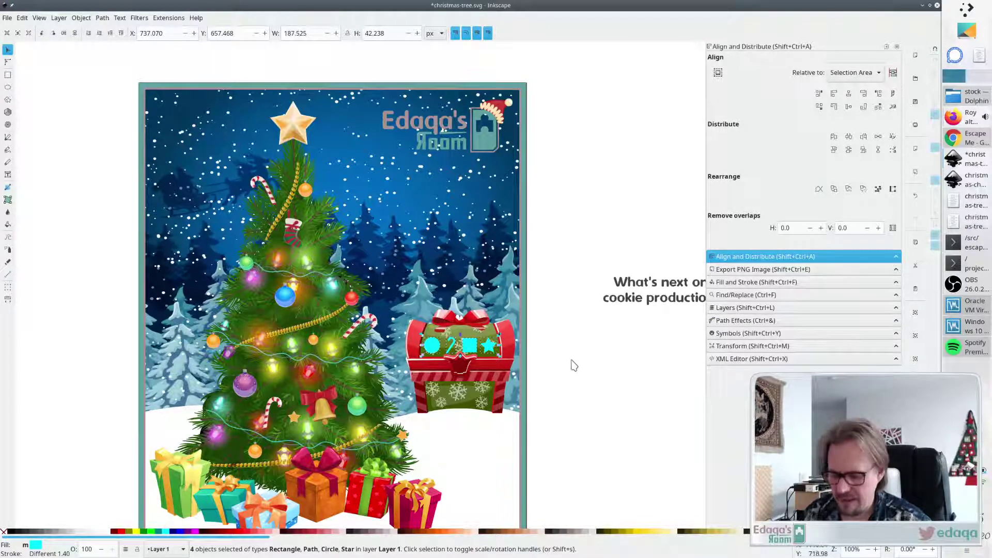
pyautogui.press('Up')
pyautogui.press('Up')
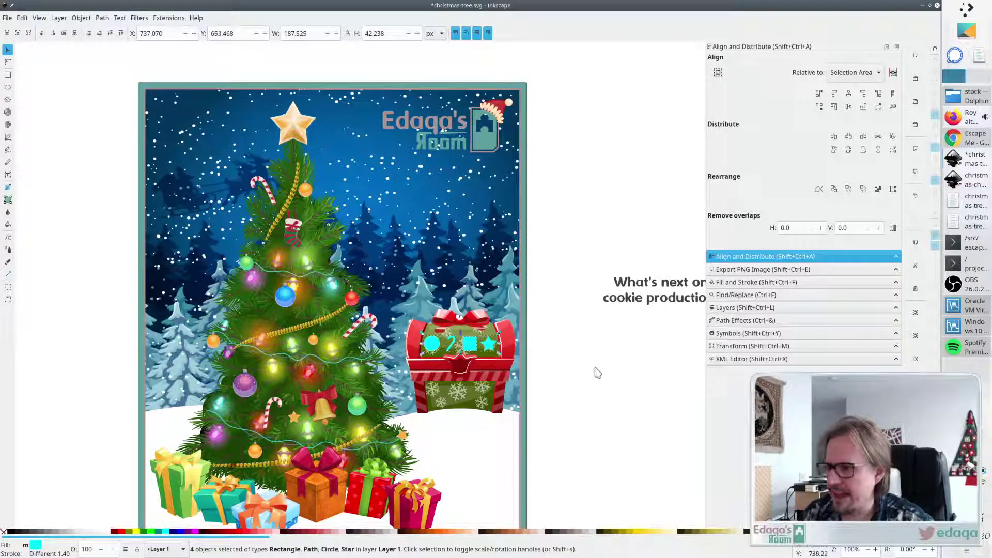
pyautogui.press('Escape')
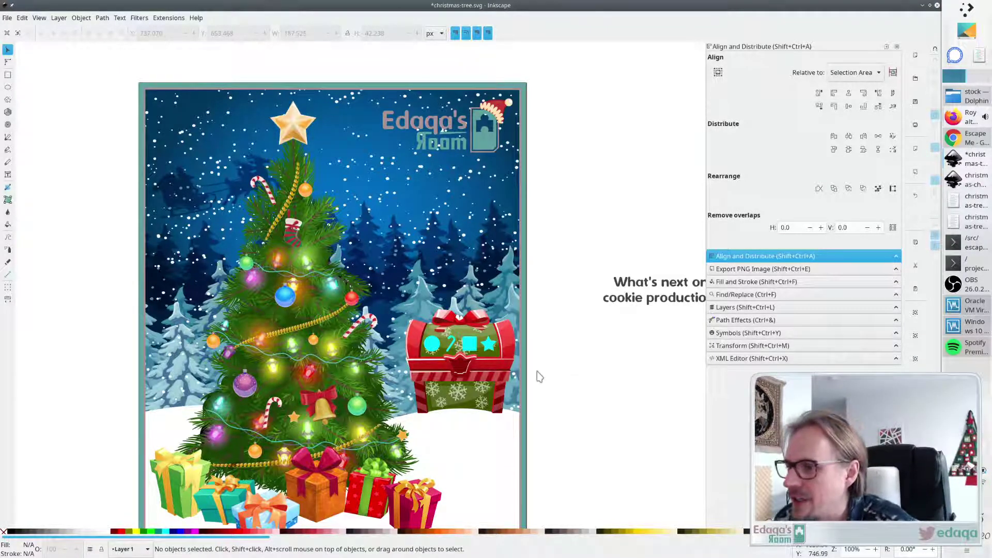
# Enter the chest lid's nested groups and delete the snowflake between the candy cane and the square.
pyautogui.scroll(-2, 537, 376)
pyautogui.keyDown('ctrl'); pyautogui.scroll(1, 464, 321); pyautogui.keyUp('ctrl')
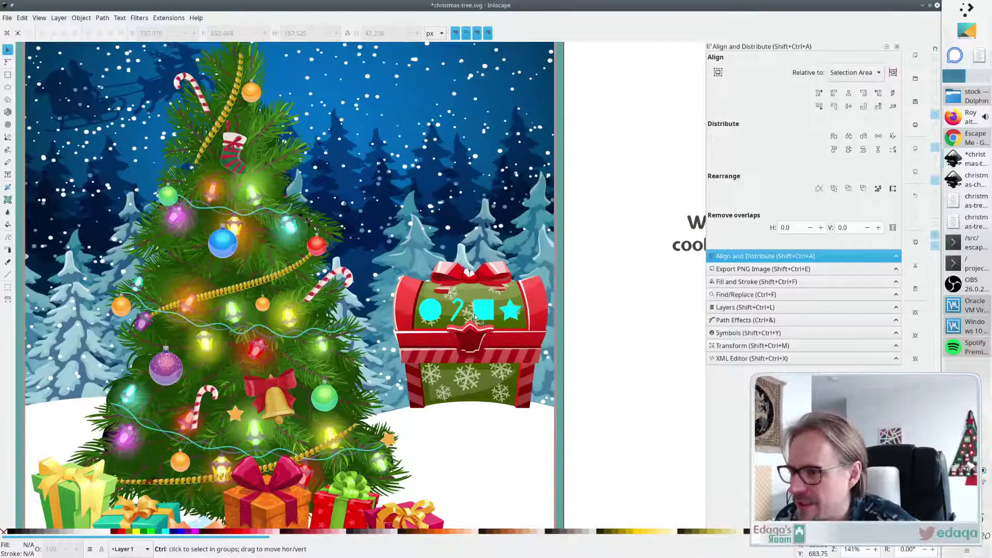
pyautogui.scroll(1, 469, 323)
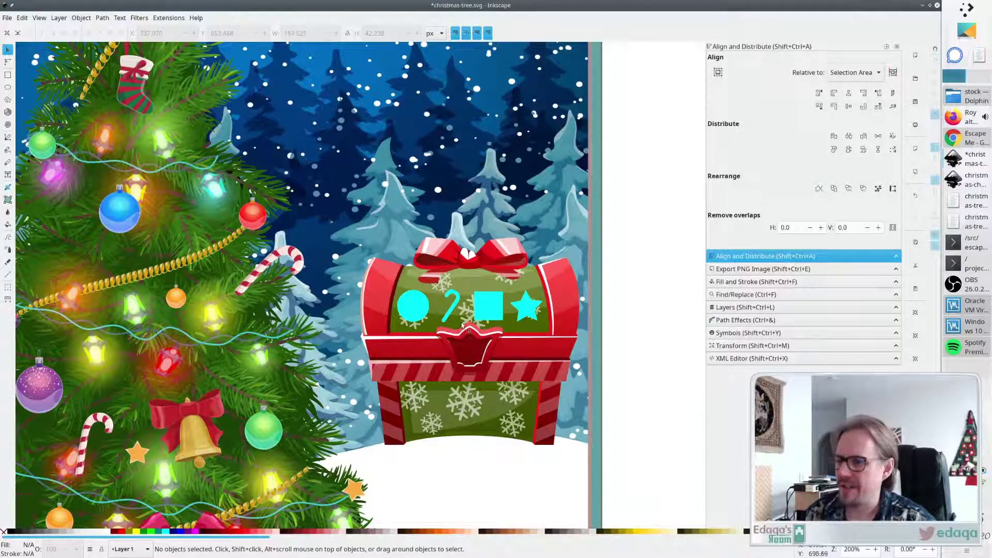
pyautogui.doubleClick(466, 320)
pyautogui.click(467, 321)
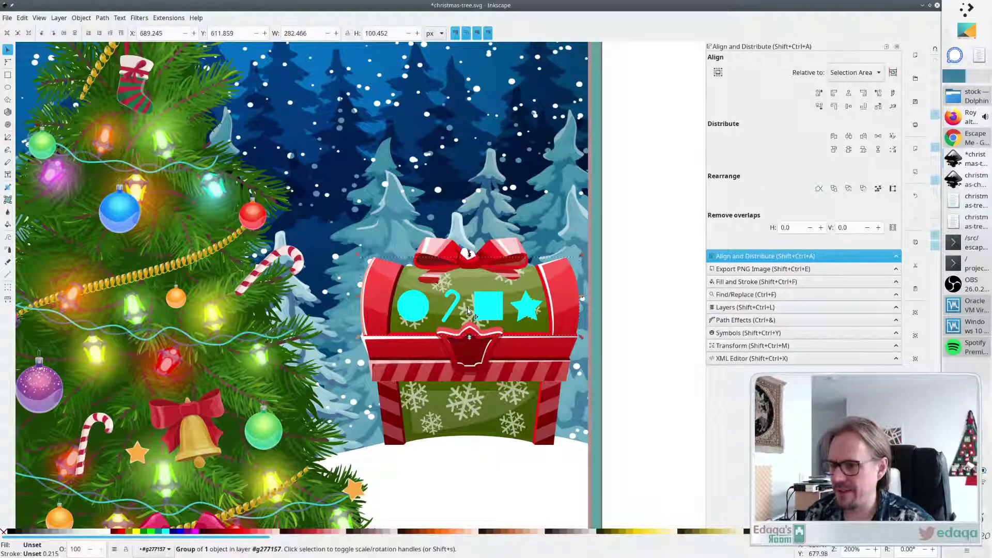
pyautogui.keyDown('alt'); pyautogui.click(468, 312); pyautogui.keyUp('alt')
pyautogui.keyDown('alt'); pyautogui.click(467, 312); pyautogui.keyUp('alt')
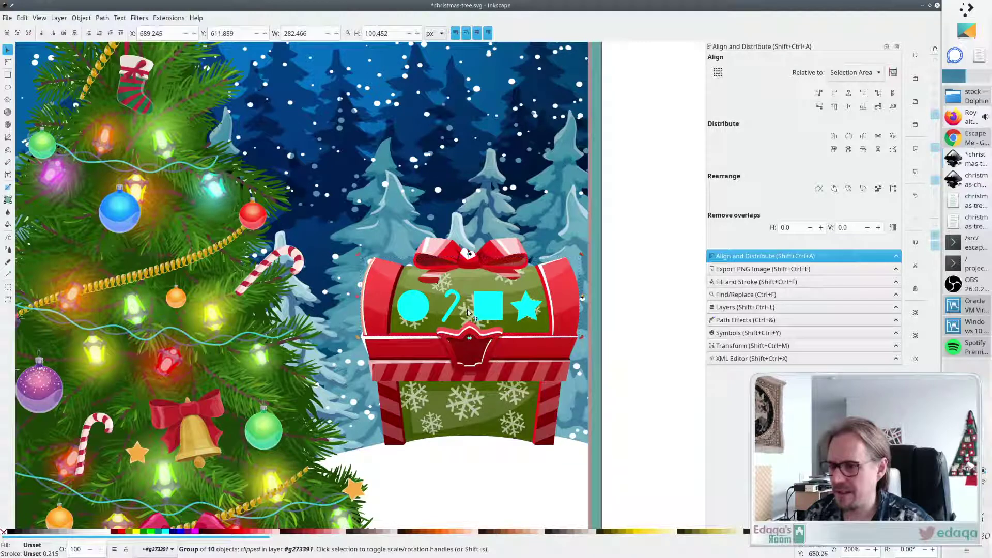
pyautogui.doubleClick(468, 313)
pyautogui.click(468, 313)
pyautogui.press('Delete')
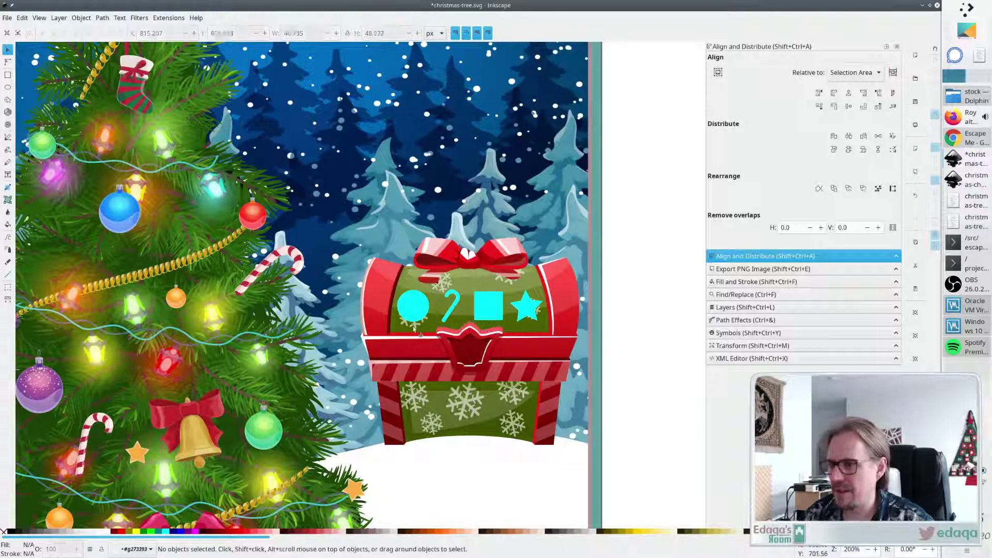
# Delete the lid snowflake behind the circle and the one above the candy cane.
pyautogui.click(414, 328)
pyautogui.press('Delete')
pyautogui.click(442, 282)
pyautogui.press('Delete')
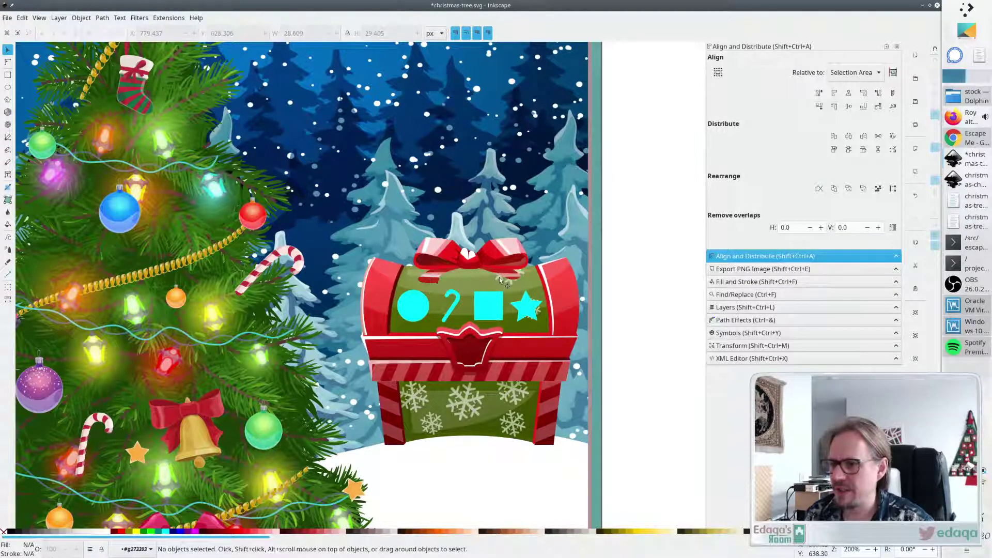
# Delete the lid snowflake behind the star and the one under the bow's right tail.
pyautogui.click(499, 277)
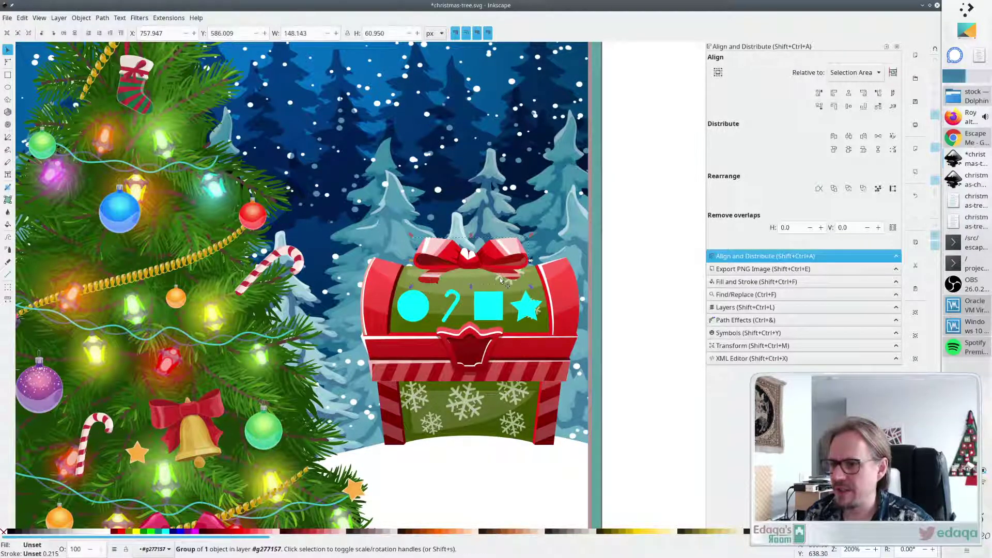
pyautogui.click(540, 313)
pyautogui.click(539, 313)
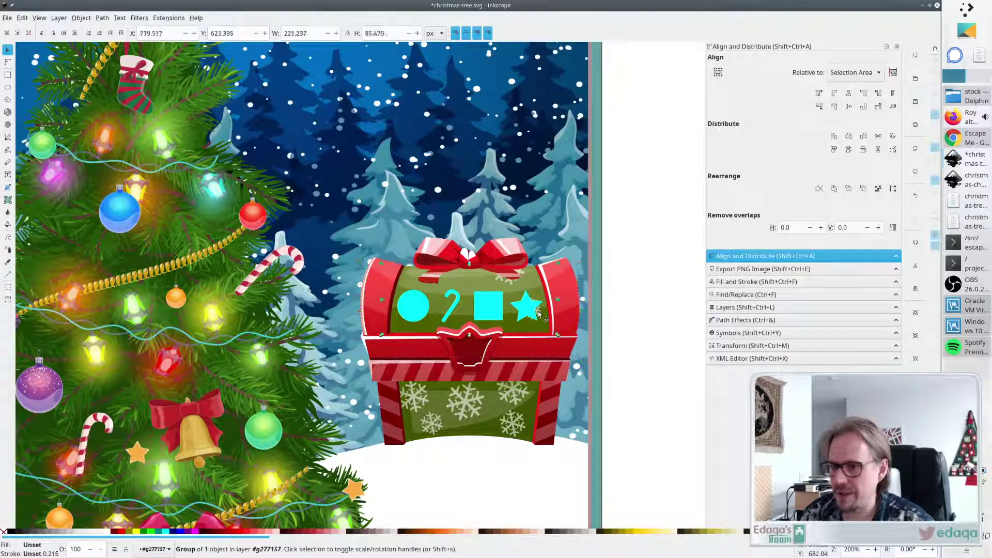
pyautogui.keyDown('alt'); pyautogui.click(539, 313); pyautogui.keyUp('alt')
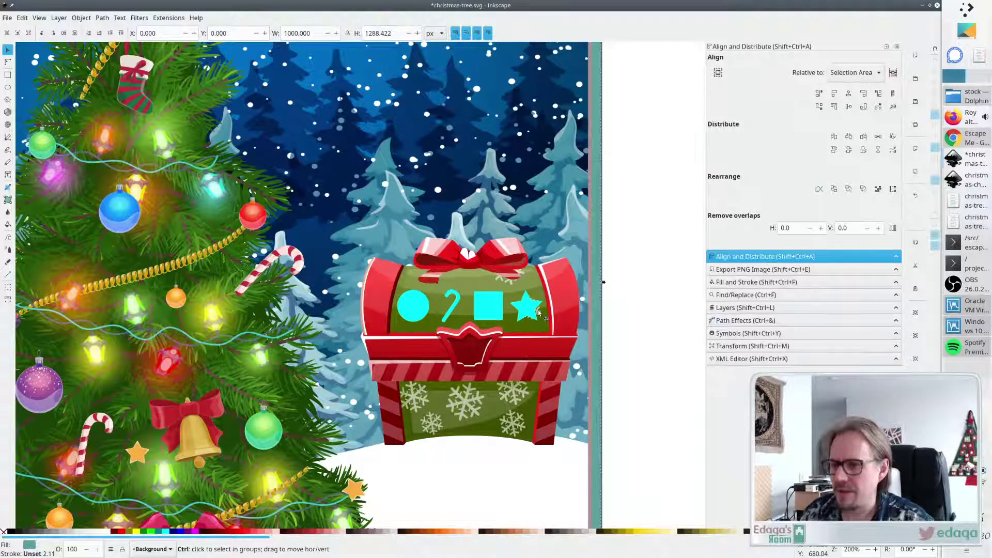
pyautogui.keyDown('ctrl'); pyautogui.scroll(2, 538, 313); pyautogui.keyUp('ctrl')
pyautogui.keyDown('ctrl'); pyautogui.scroll(2, 537, 313); pyautogui.keyUp('ctrl')
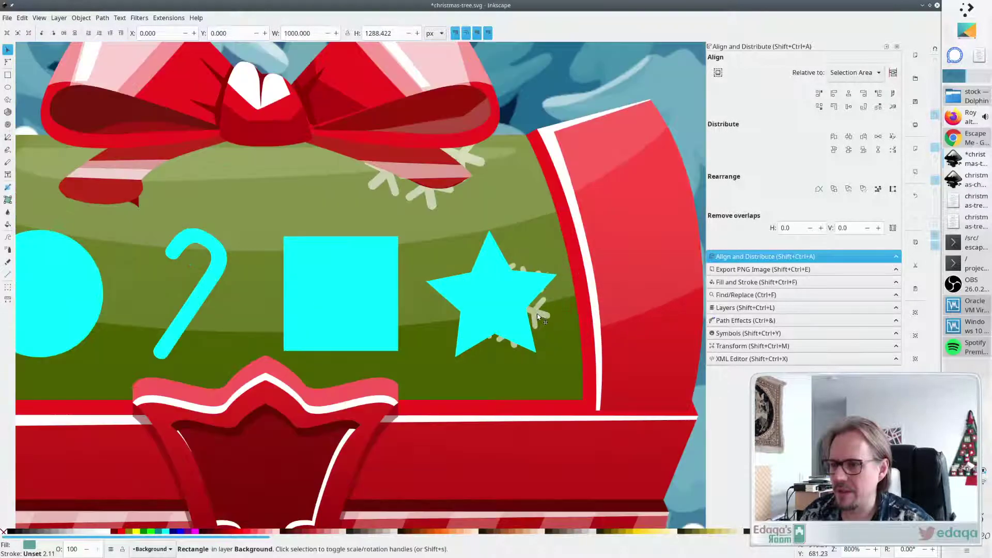
pyautogui.keyDown('alt'); pyautogui.click(537, 317); pyautogui.keyUp('alt')
pyautogui.keyDown('alt'); pyautogui.click(537, 316); pyautogui.keyUp('alt')
pyautogui.keyDown('alt'); pyautogui.click(538, 317); pyautogui.keyUp('alt')
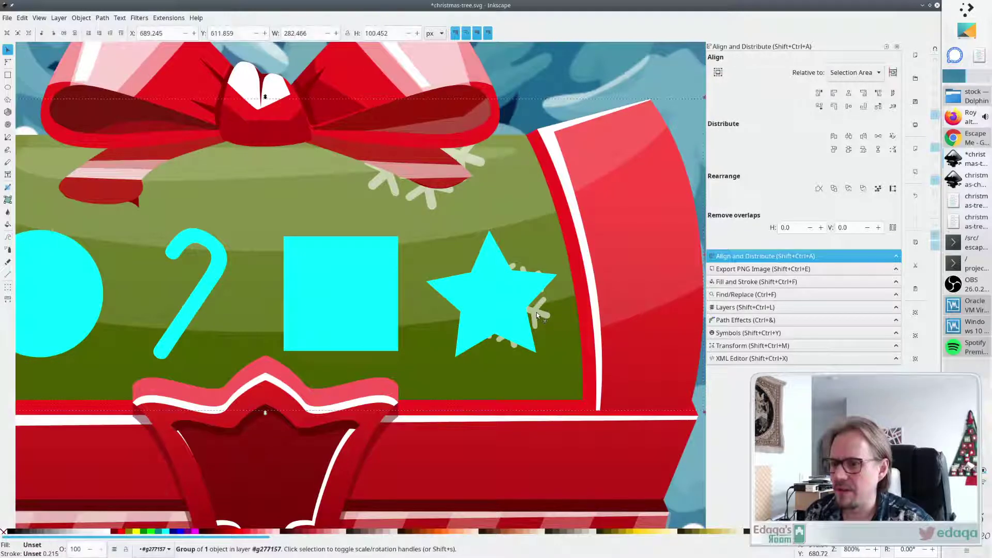
pyautogui.keyDown('alt'); pyautogui.click(536, 312); pyautogui.keyUp('alt')
pyautogui.keyDown('alt'); pyautogui.click(545, 316); pyautogui.keyUp('alt')
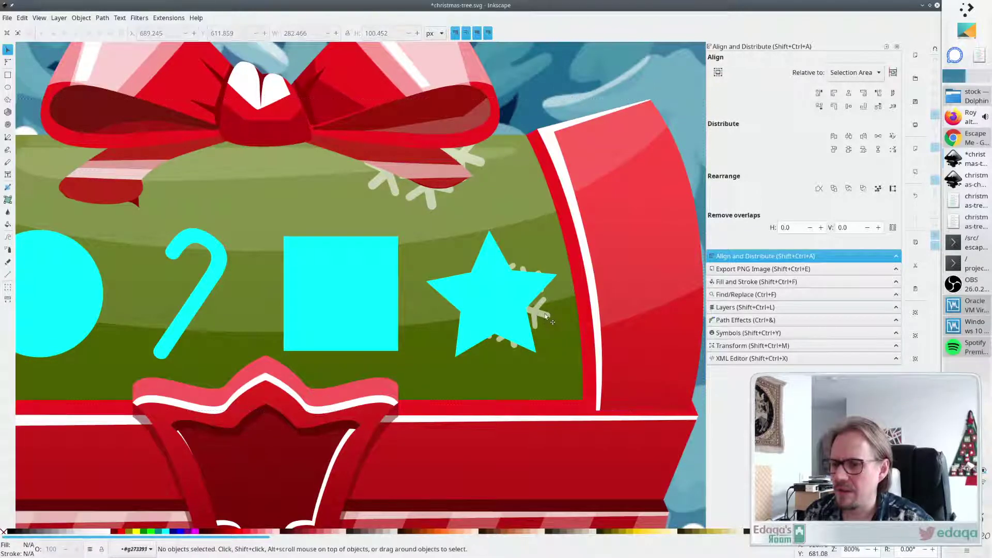
pyautogui.press('Delete')
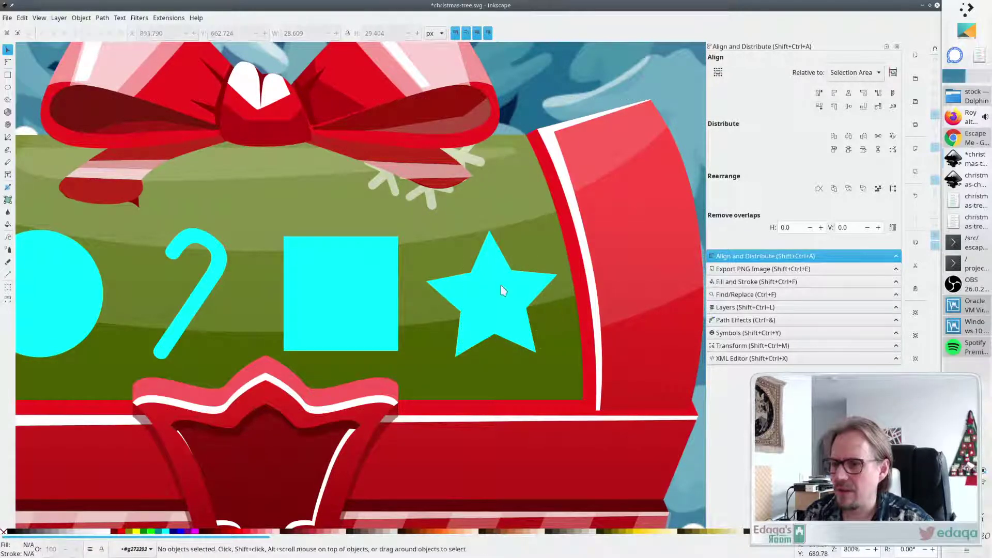
pyautogui.click(435, 206)
pyautogui.press('Delete')
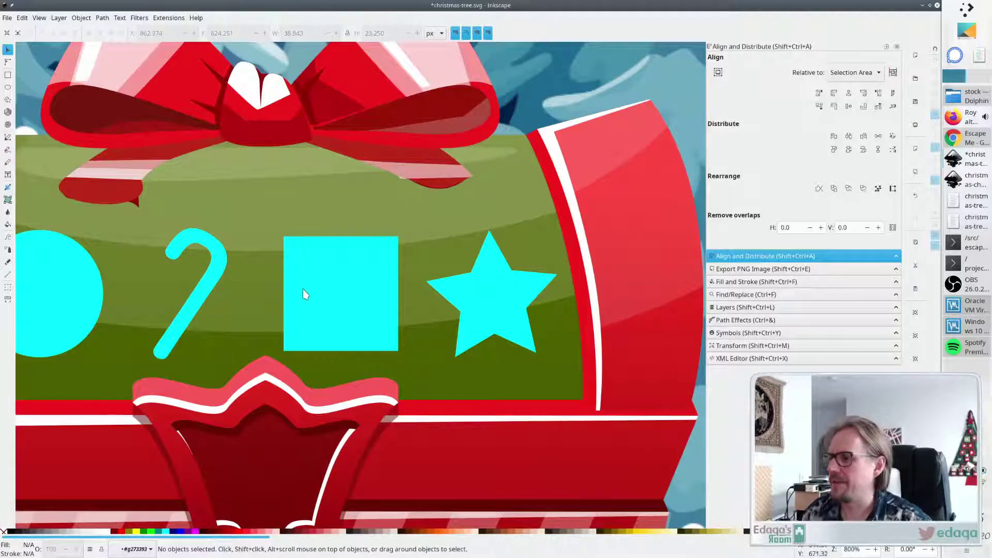
# Examine the cleared chest lid and its four shapes in the context of the whole card.
pyautogui.click(138, 204)
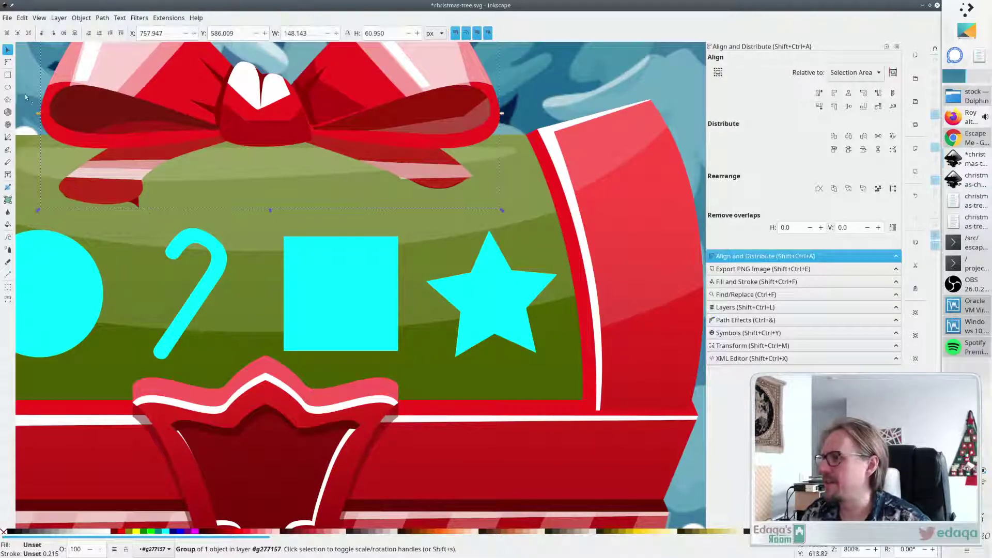
pyautogui.scroll(-4, 223, 253)
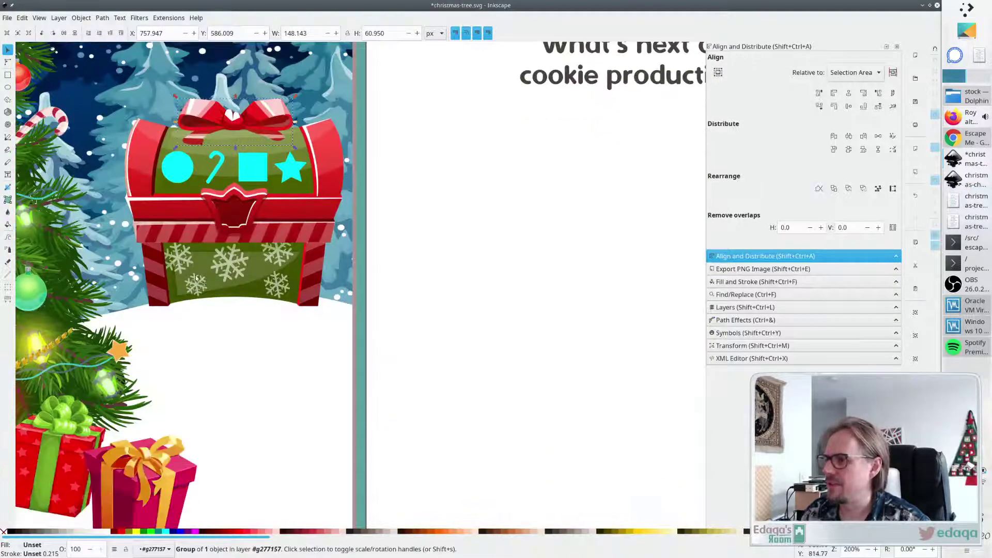
pyautogui.scroll(-3, 190, 259)
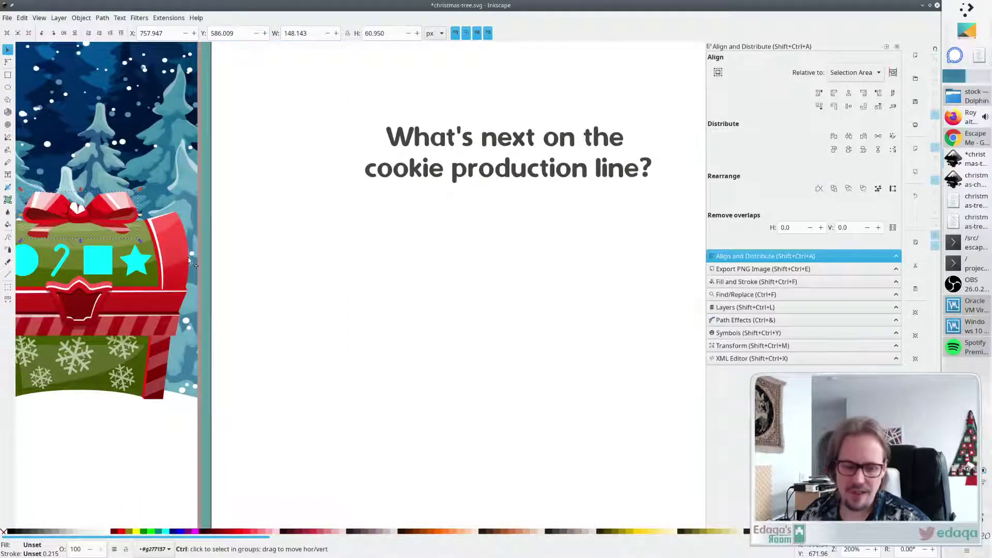
pyautogui.moveTo(204, 267); pyautogui.dragTo(421, 269)
pyautogui.click(421, 270)
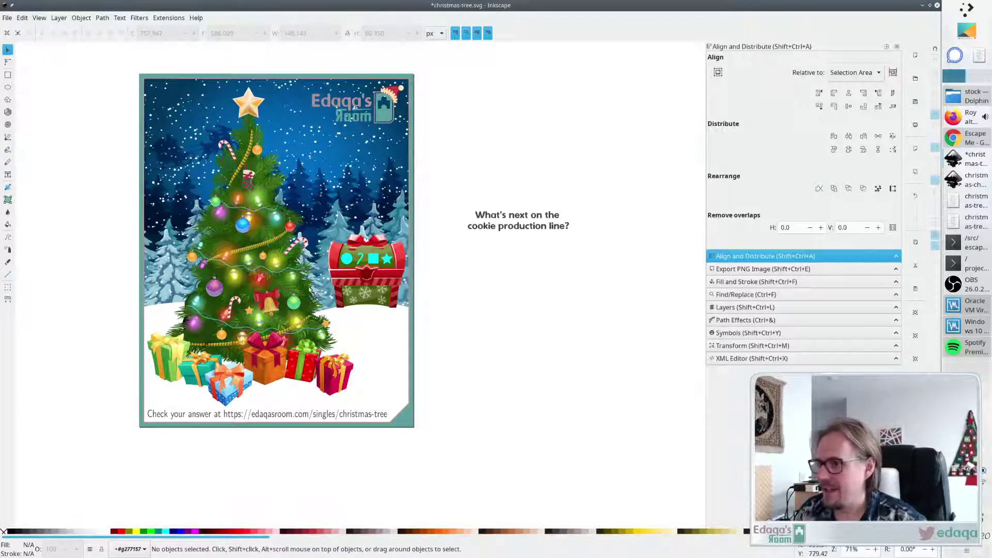
pyautogui.scroll(2, 334, 265)
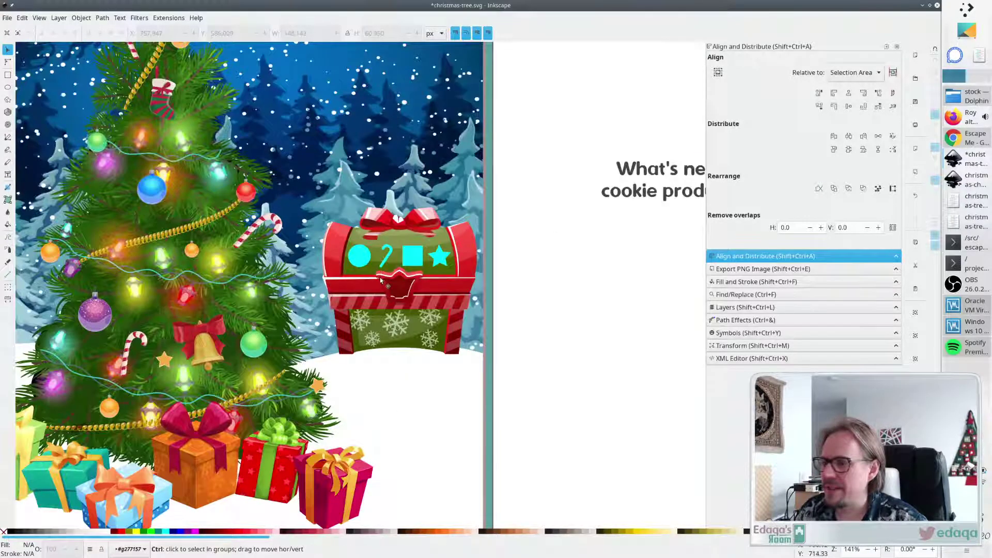
pyautogui.scroll(2, 380, 277)
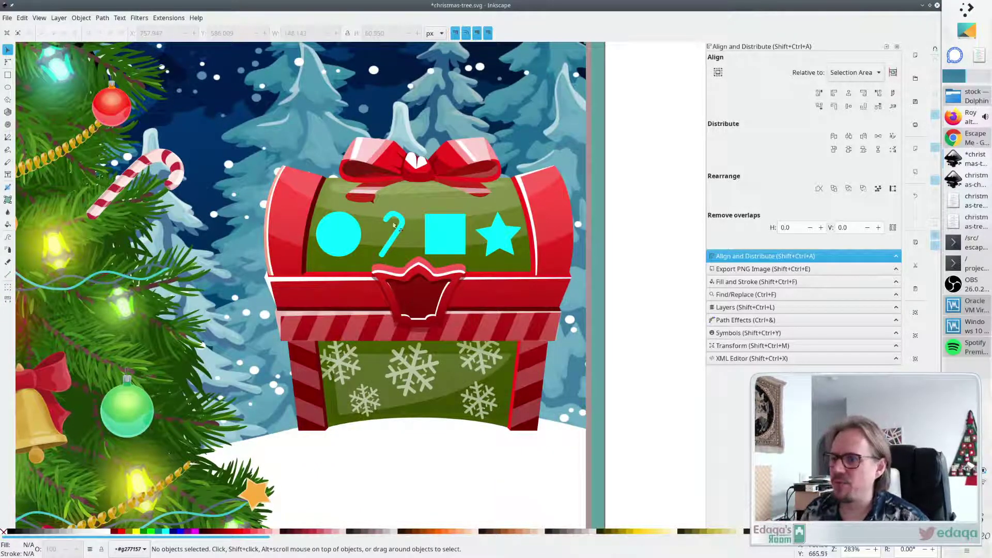
# Remove the fill from the circle, square and star and give them a cyan stroke.
pyautogui.click(341, 241)
pyautogui.keyDown('shift'); pyautogui.click(450, 240); pyautogui.keyUp('shift')
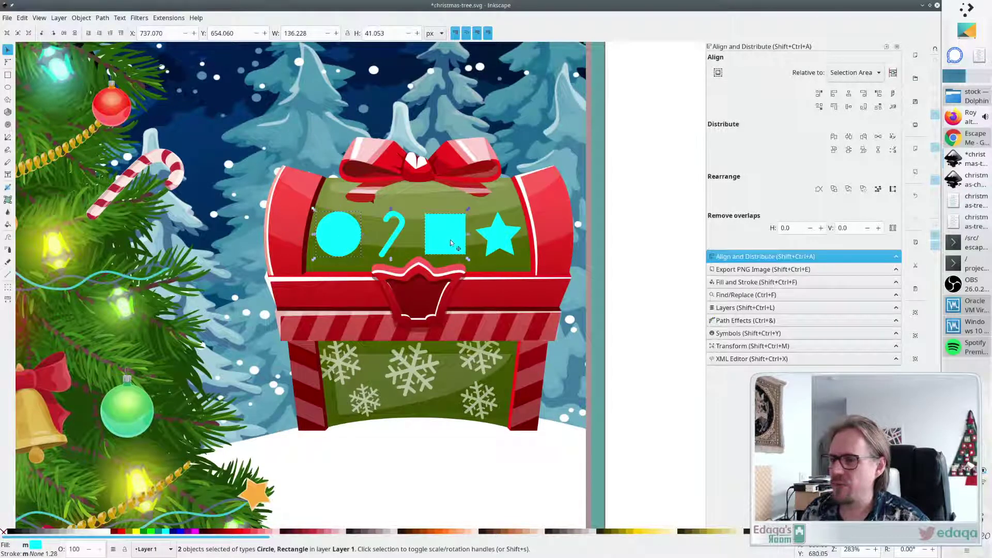
pyautogui.keyDown('shift'); pyautogui.click(496, 237); pyautogui.keyUp('shift')
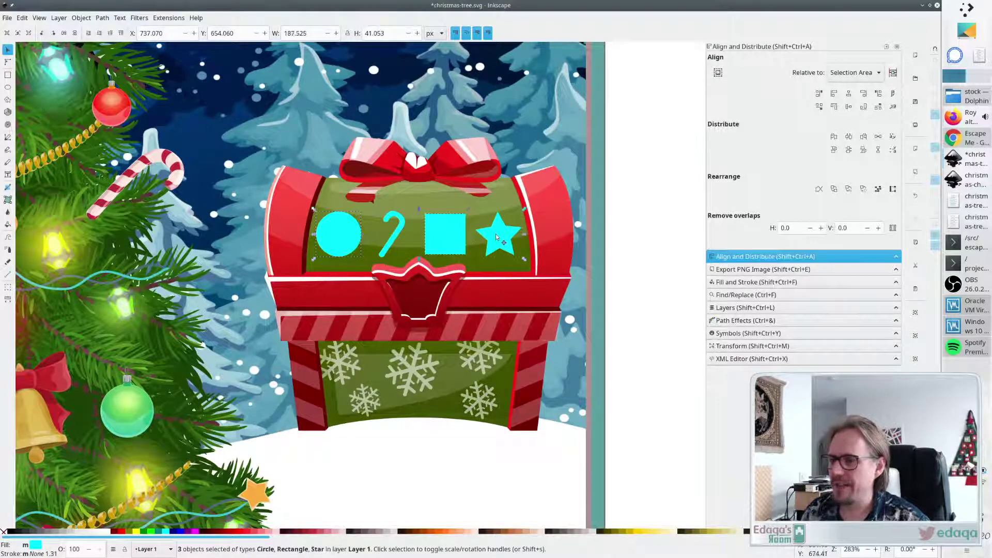
pyautogui.click(4, 533)
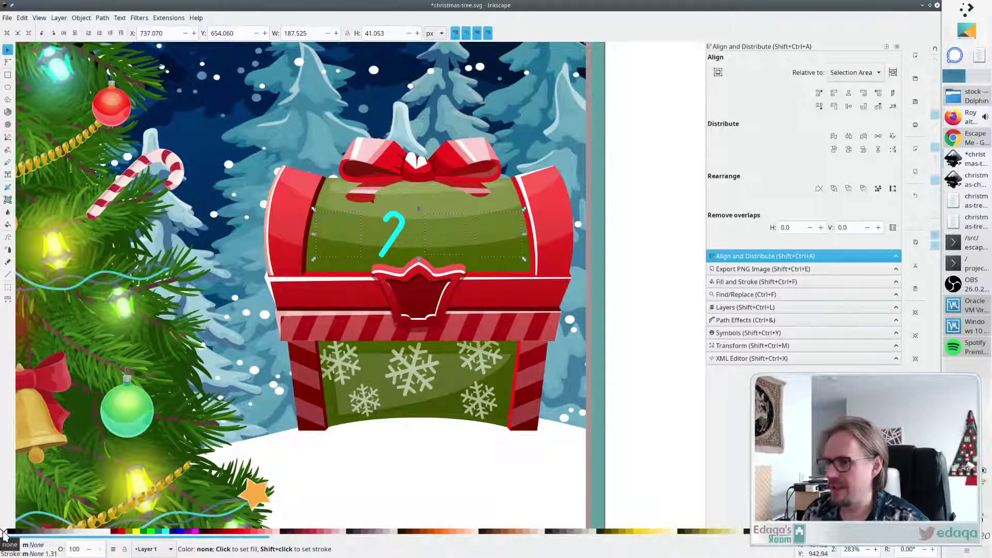
pyautogui.keyDown('shift'); pyautogui.click(167, 534); pyautogui.keyUp('shift')
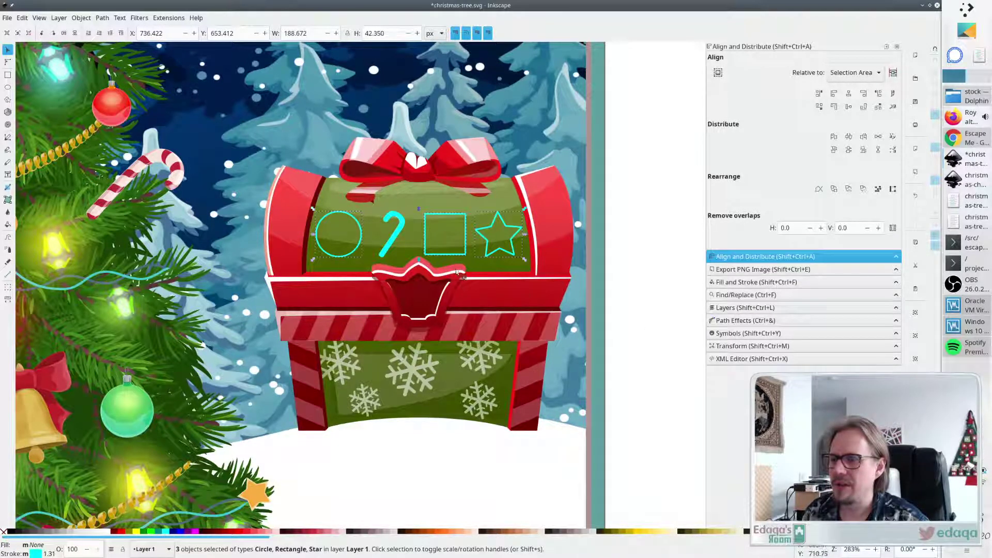
# Add the candy cane to the selected shapes and set the stroke width of all four to 5 px.
pyautogui.keyDown('shift'); pyautogui.click(395, 236); pyautogui.keyUp('shift')
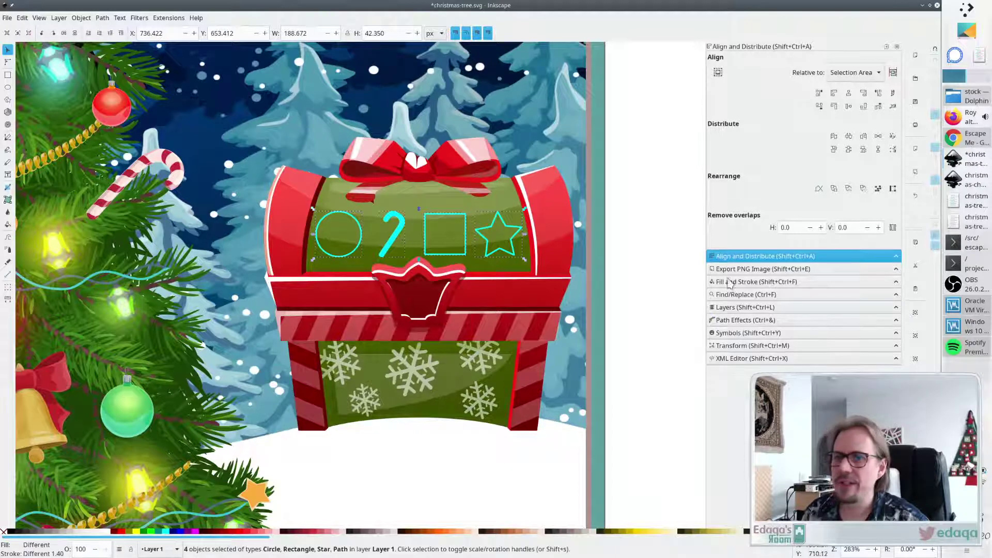
pyautogui.click(762, 283)
pyautogui.click(793, 60)
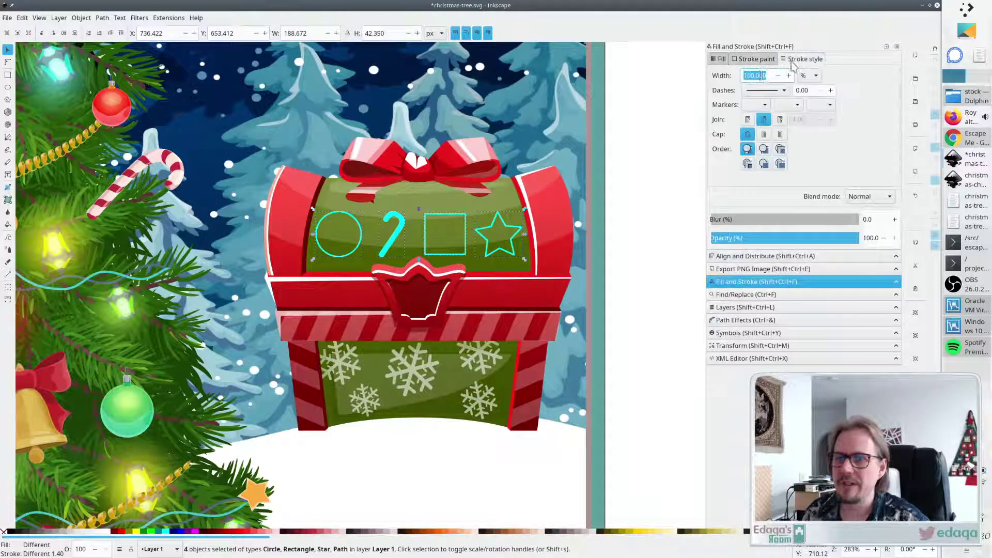
pyautogui.click(808, 75)
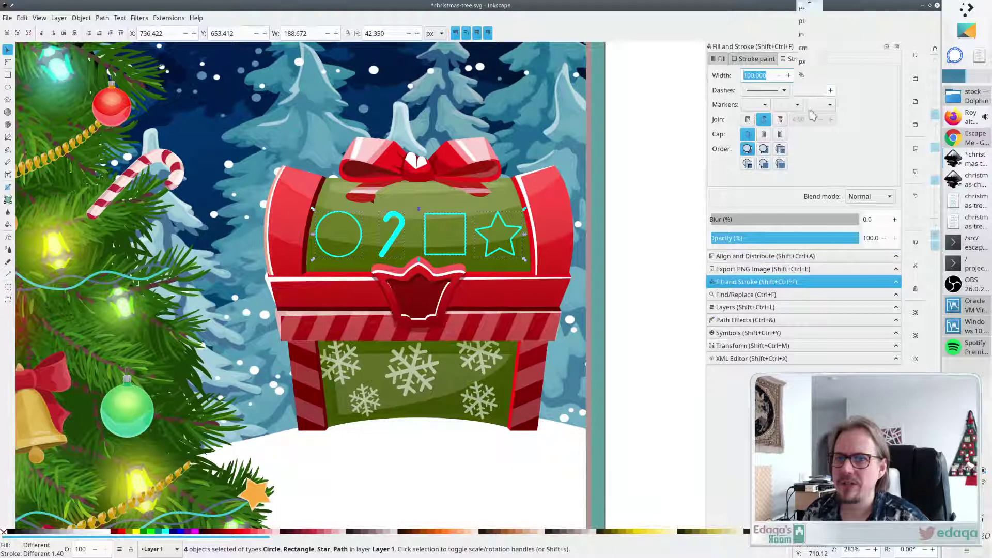
pyautogui.click(809, 60)
pyautogui.doubleClick(763, 75)
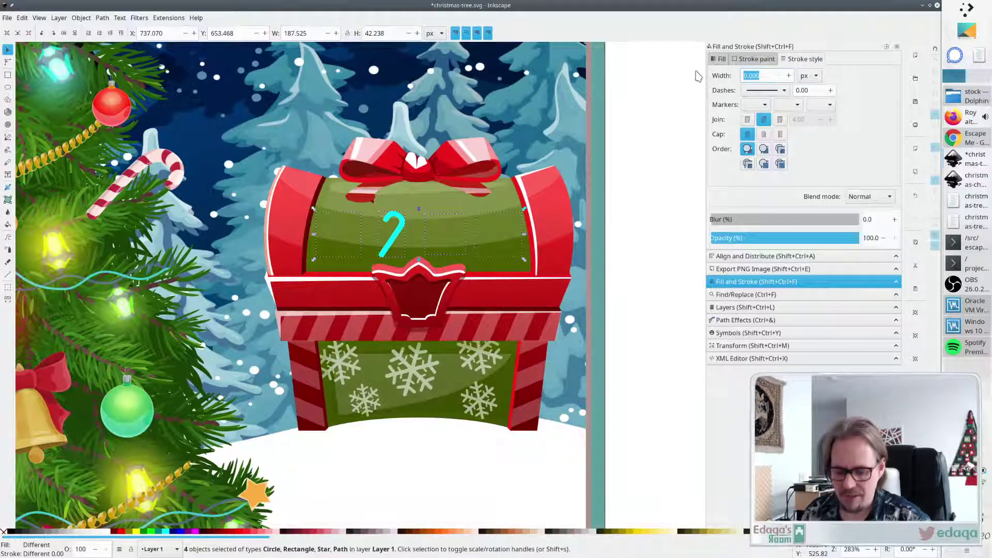
pyautogui.write('5')
pyautogui.press('Return')
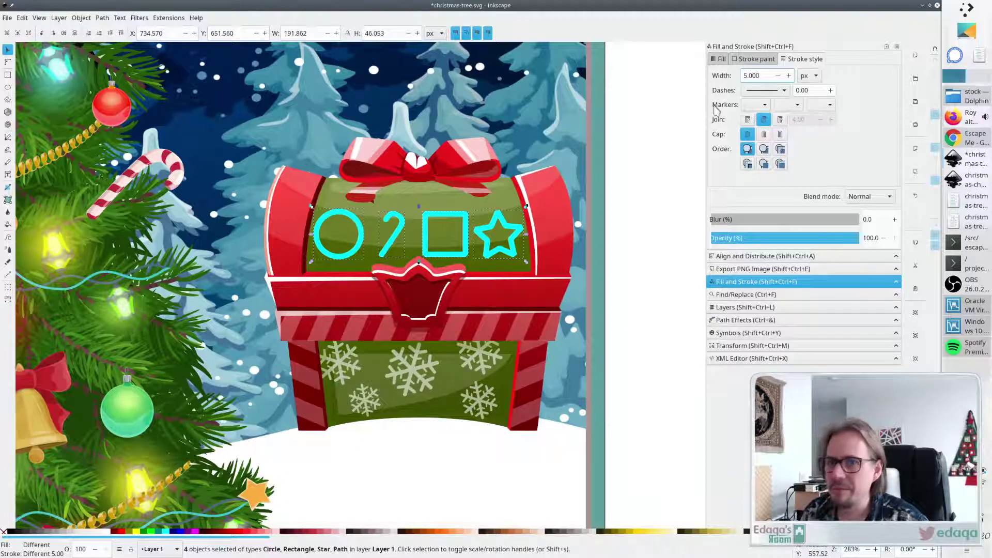
# Set the stroke width of the four selected lid shapes to 4 px and give them round caps.
pyautogui.moveTo(764, 75); pyautogui.dragTo(706, 78)
pyautogui.write('4')
pyautogui.press('Return')
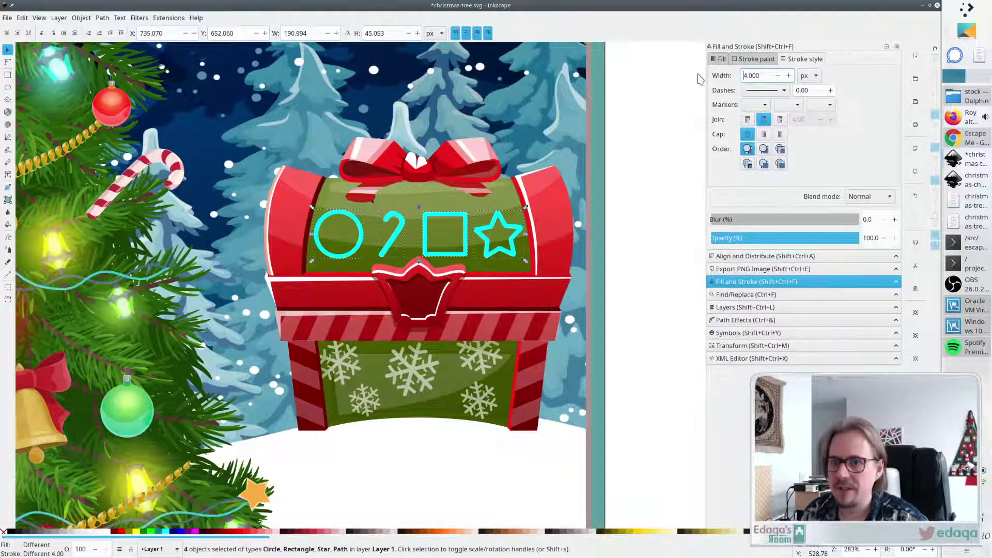
pyautogui.click(764, 134)
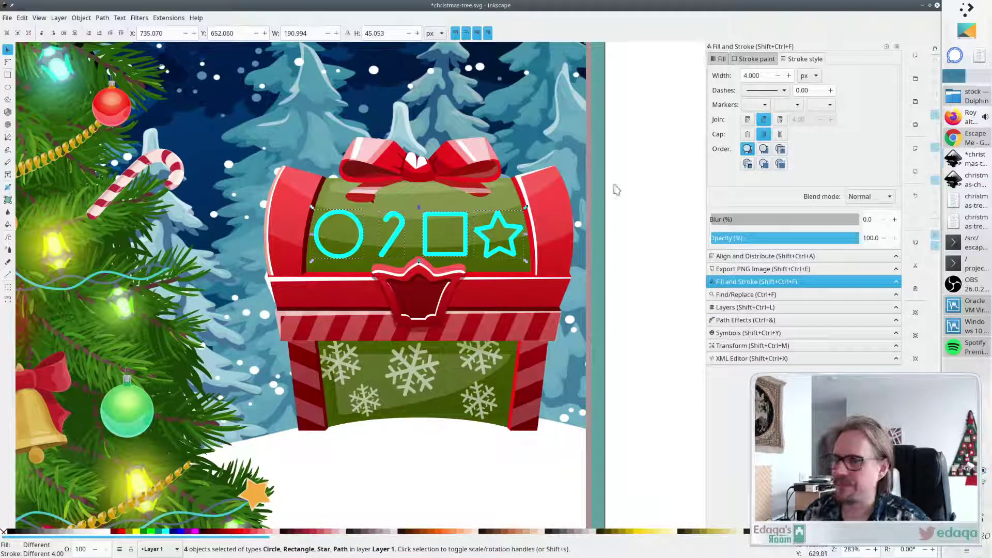
pyautogui.click(642, 182)
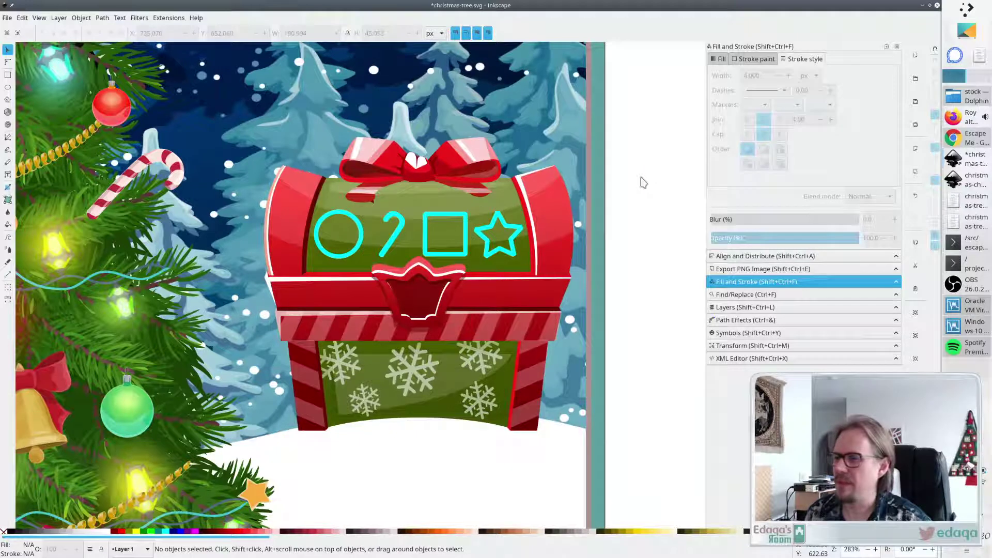
# Scale the circle down to about 37 px and the square to about 35 px around their centres.
pyautogui.click(337, 255)
pyautogui.moveTo(317, 263); pyautogui.dragTo(316, 257)
pyautogui.click(427, 255)
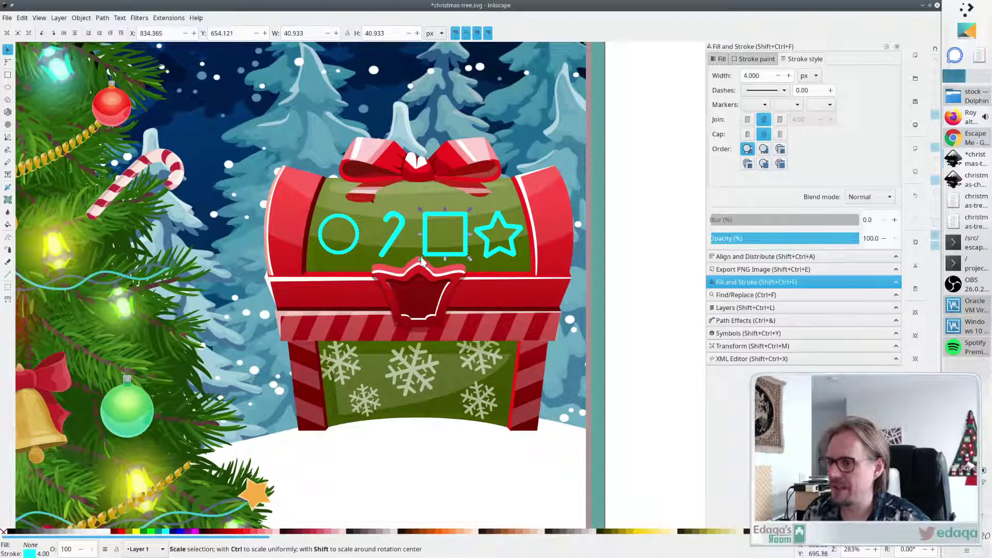
pyautogui.moveTo(421, 262); pyautogui.dragTo(427, 254)
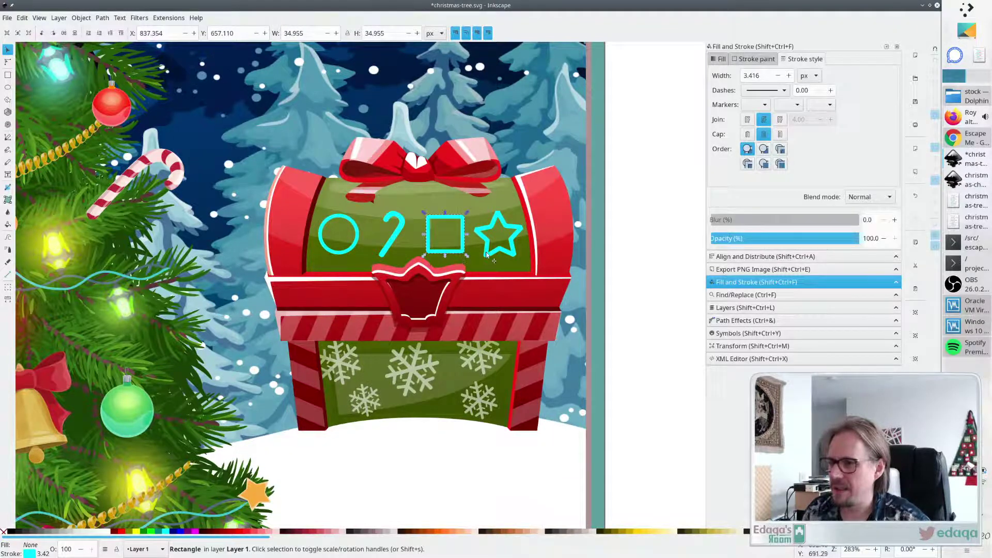
# Scale the star down slightly, rotate it by about 0.9° and deselect it.
pyautogui.click(479, 260)
pyautogui.press(',')
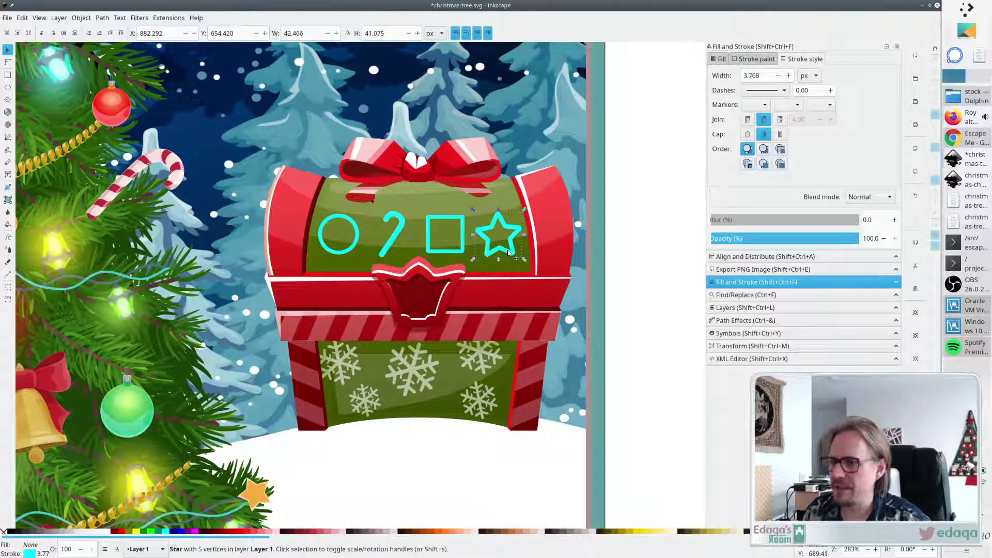
pyautogui.click(525, 212)
pyautogui.moveTo(524, 210); pyautogui.dragTo(525, 216)
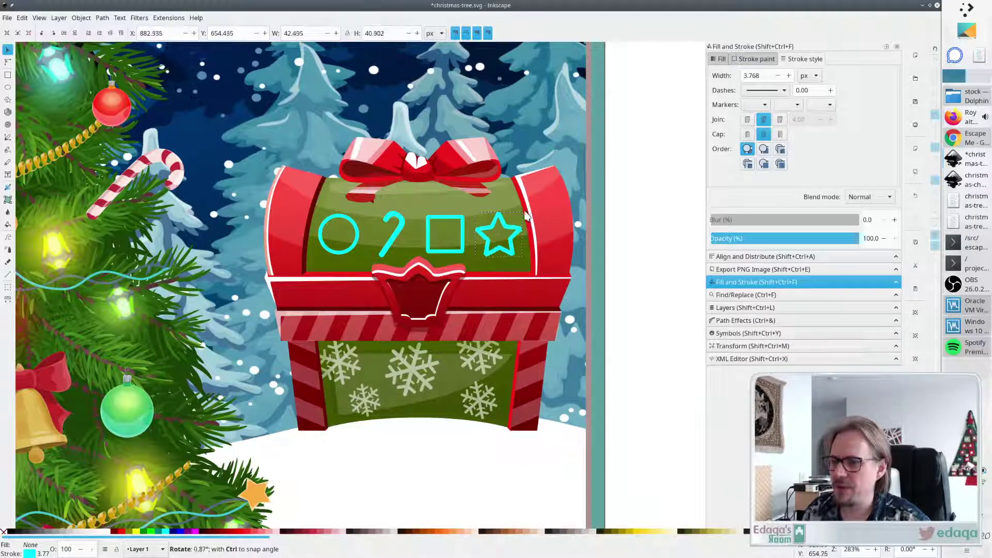
pyautogui.click(660, 217)
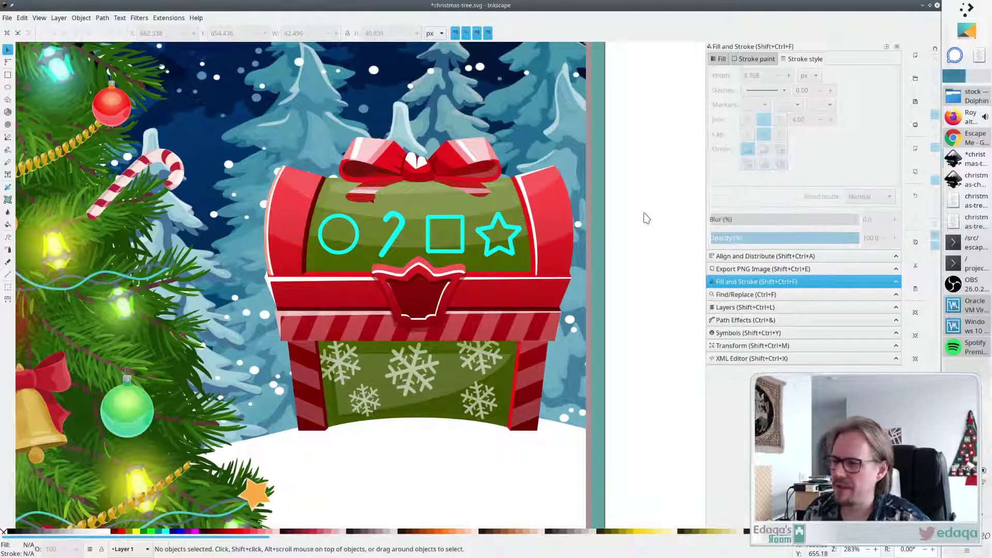
# Scale the candy cane outline down around its centre to about 21 × 37 px.
pyautogui.click(391, 245)
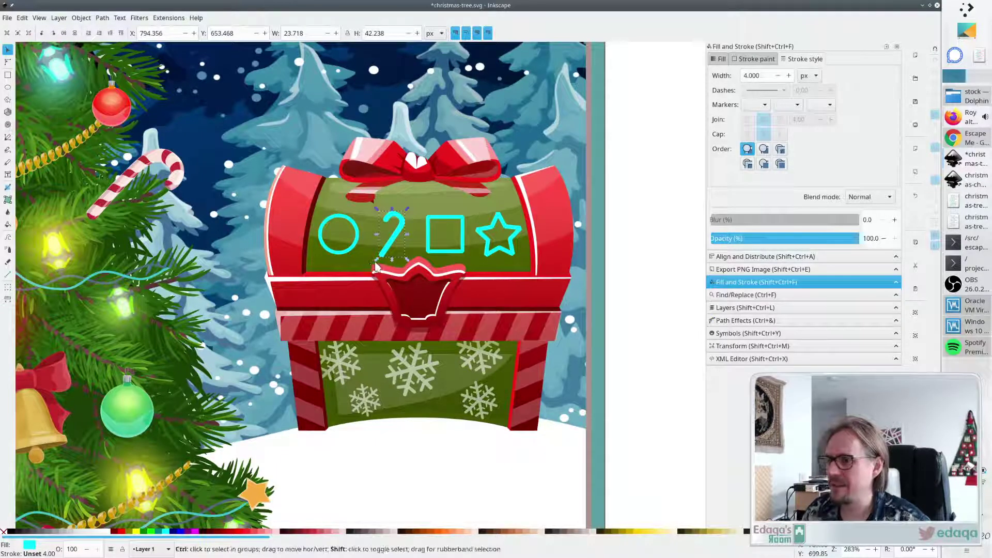
pyautogui.moveTo(377, 260); pyautogui.dragTo(382, 262)
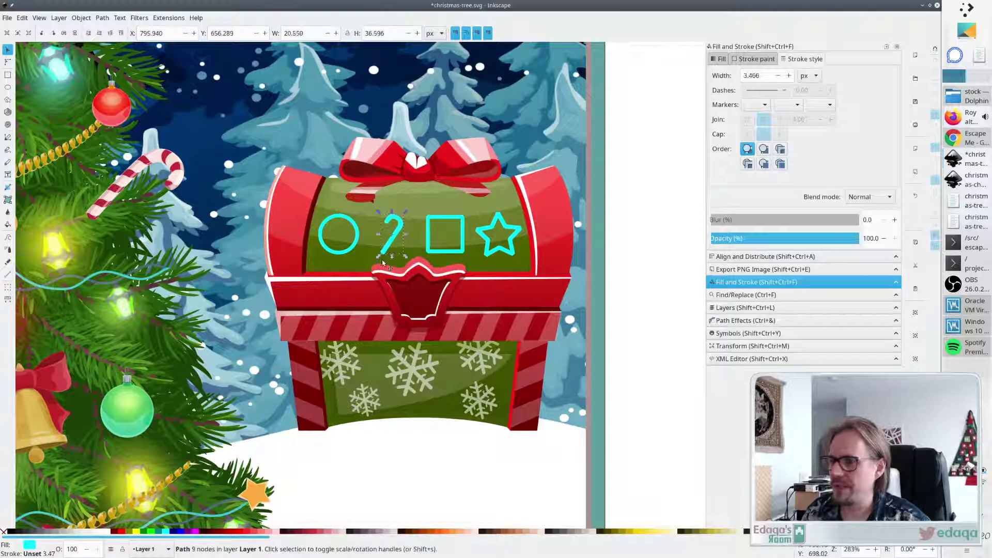
pyautogui.click(674, 226)
# Try to scale the star down around its centre to about 38 × 36 px.
pyautogui.click(484, 246)
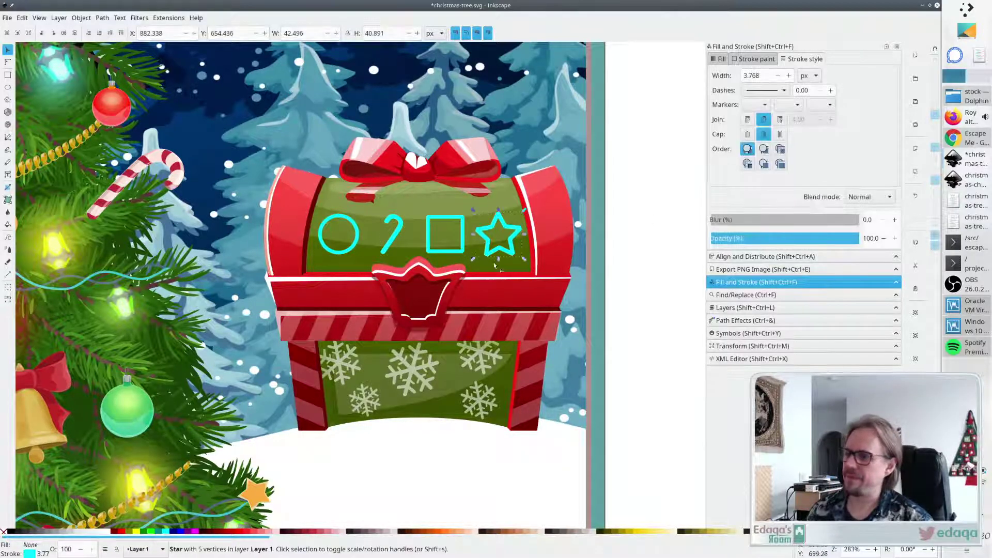
pyautogui.click(631, 244)
pyautogui.click(489, 253)
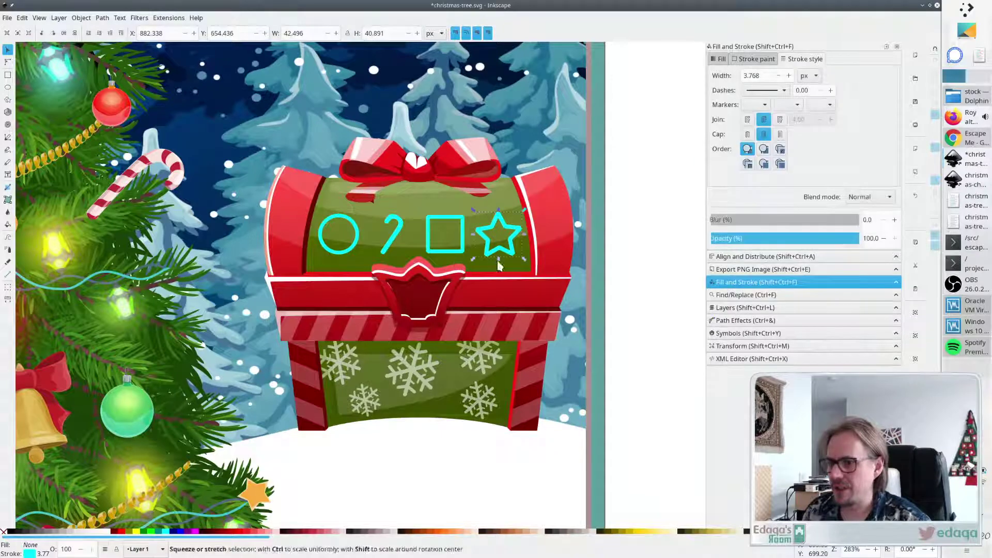
pyautogui.moveTo(472, 261); pyautogui.dragTo(477, 262)
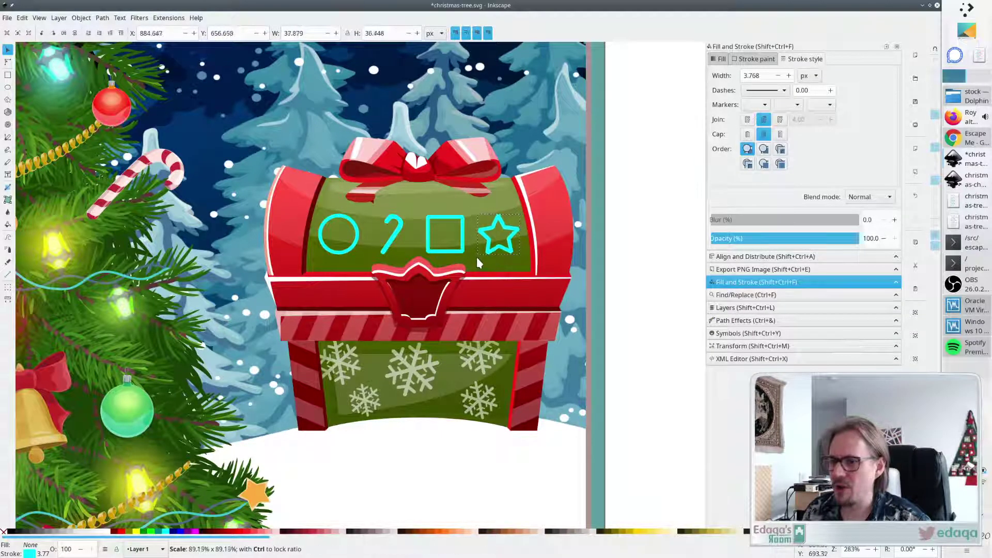
pyautogui.click(649, 246)
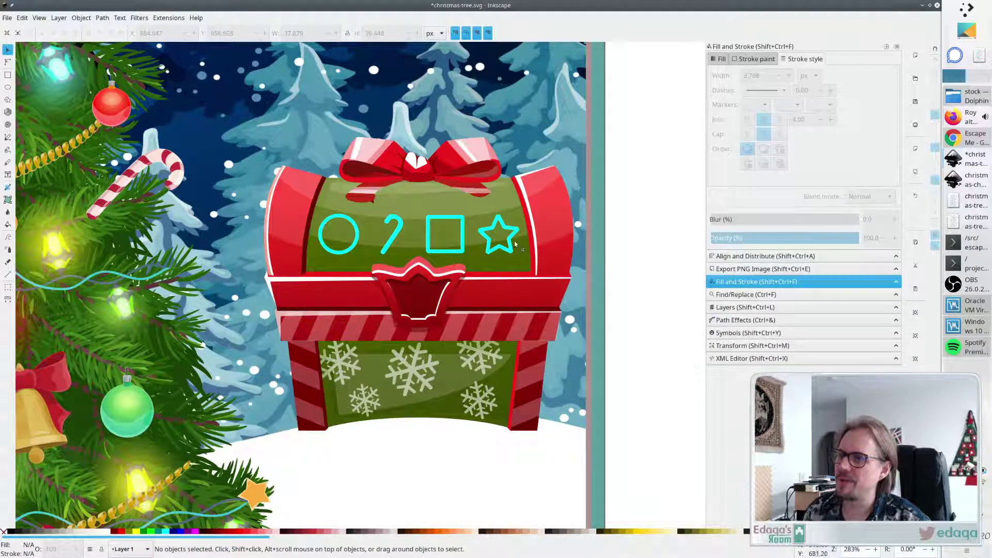
pyautogui.hotkey('ctrl', 'z')
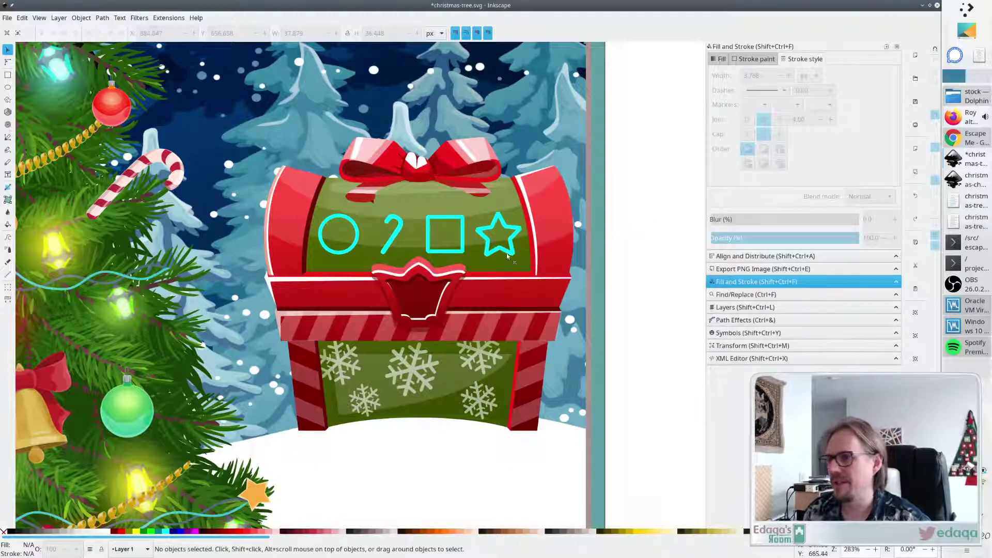
pyautogui.click(483, 240)
pyautogui.keyDown('shift'); pyautogui.click(456, 251); pyautogui.keyUp('shift')
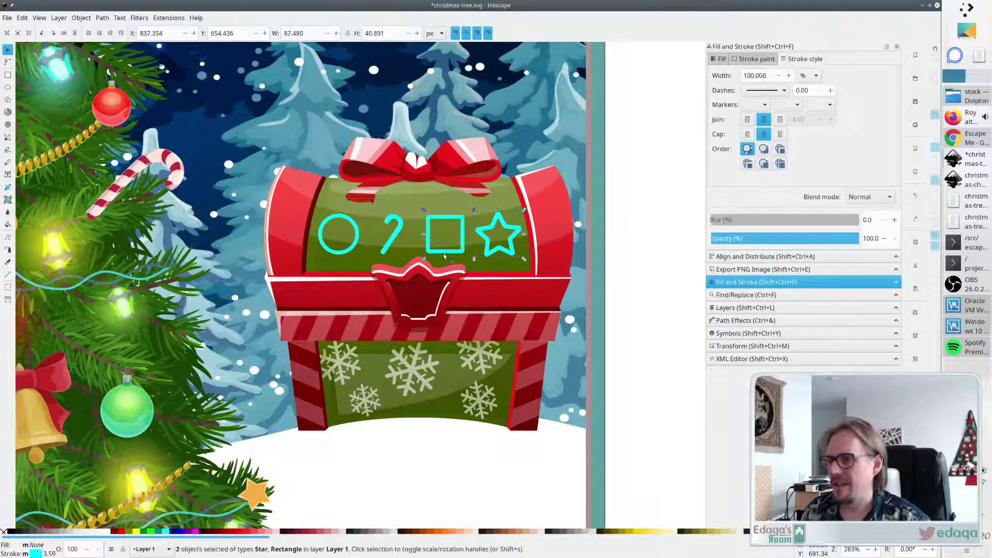
pyautogui.keyDown('shift'); pyautogui.click(392, 244); pyautogui.keyUp('shift')
pyautogui.keyDown('shift'); pyautogui.click(355, 248); pyautogui.keyUp('shift')
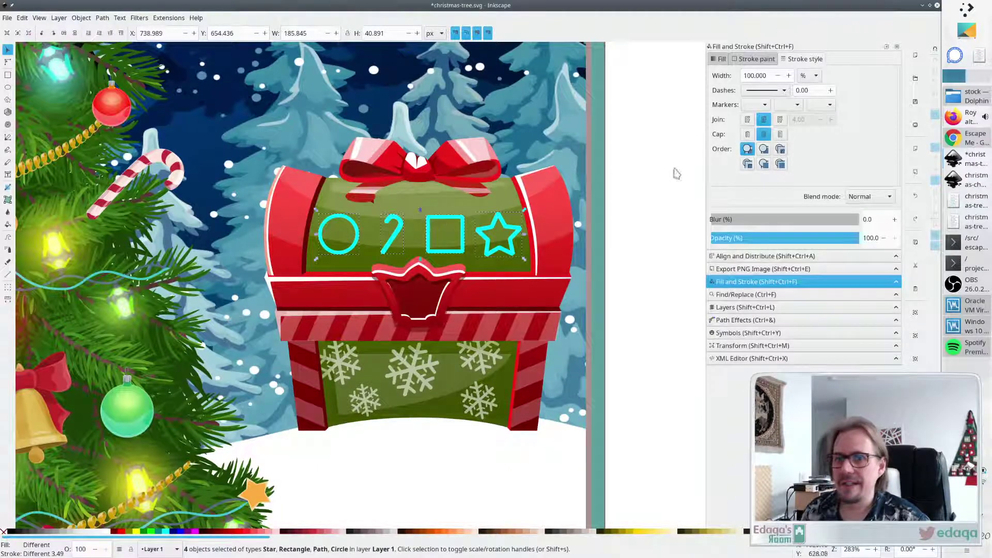
pyautogui.click(755, 255)
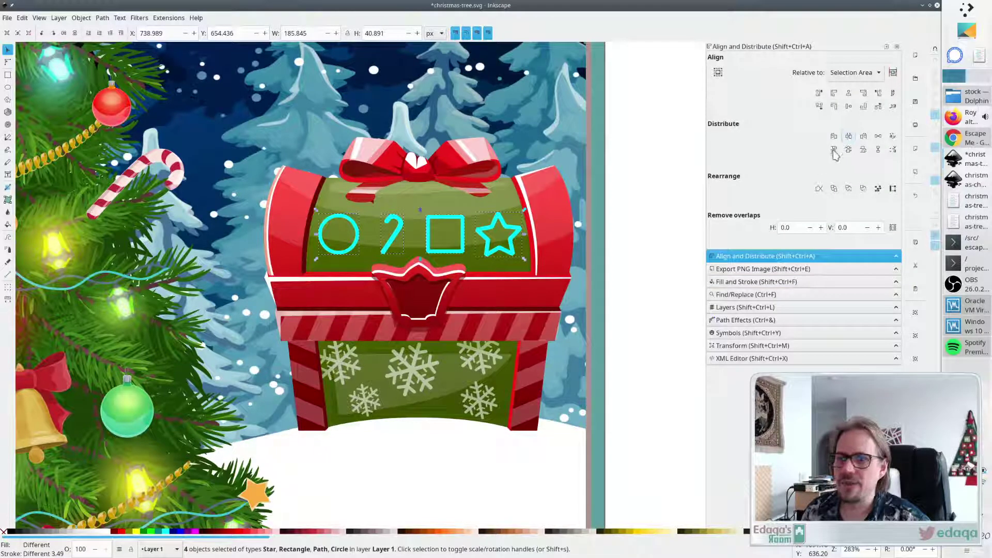
pyautogui.click(637, 242)
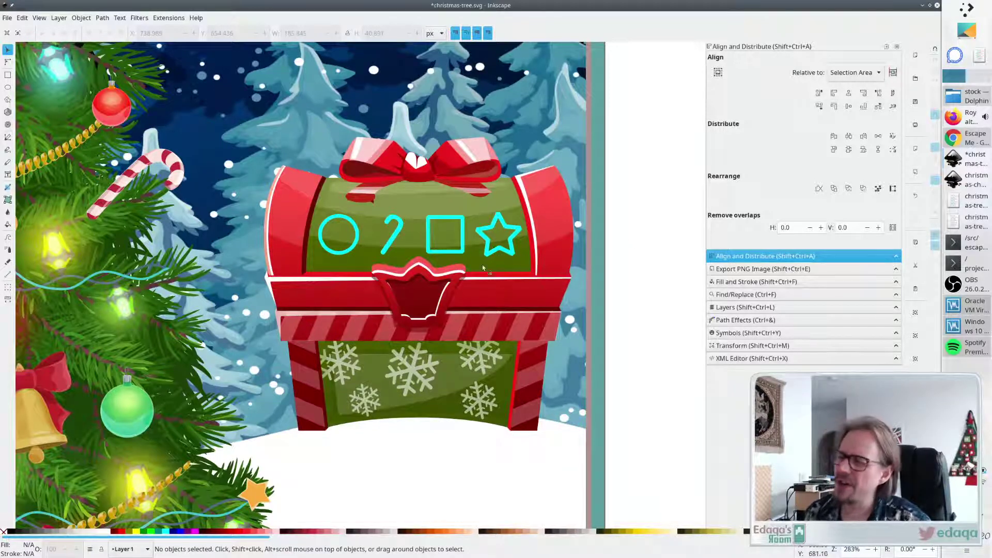
# Nudge the square two steps and the candy cane one step to the left to even out the shapes' spacing.
pyautogui.click(462, 254)
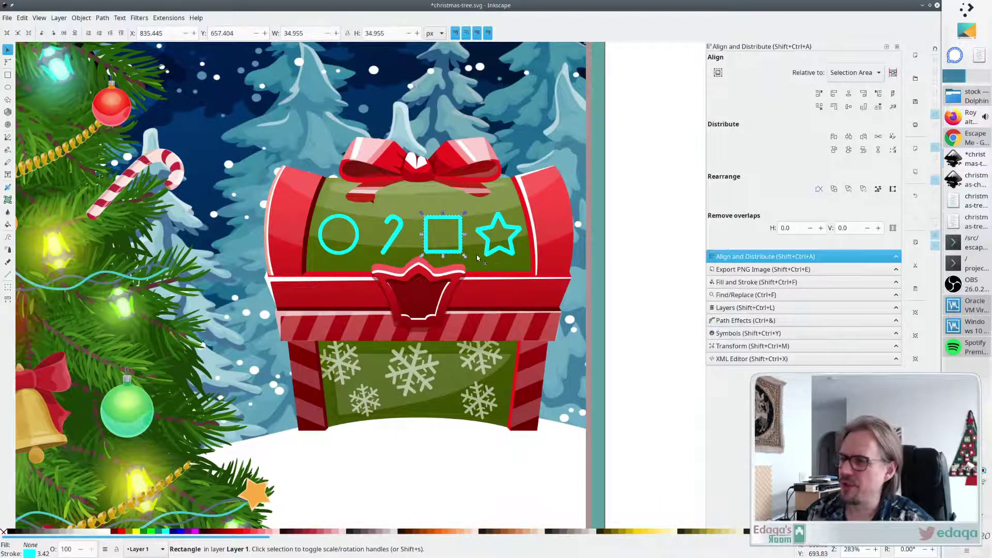
pyautogui.click(388, 254)
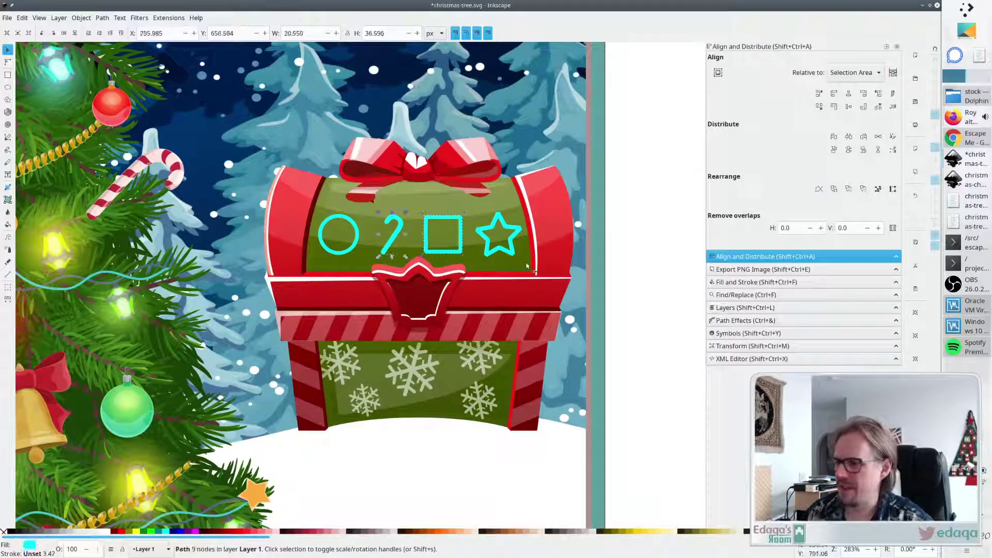
pyautogui.click(628, 254)
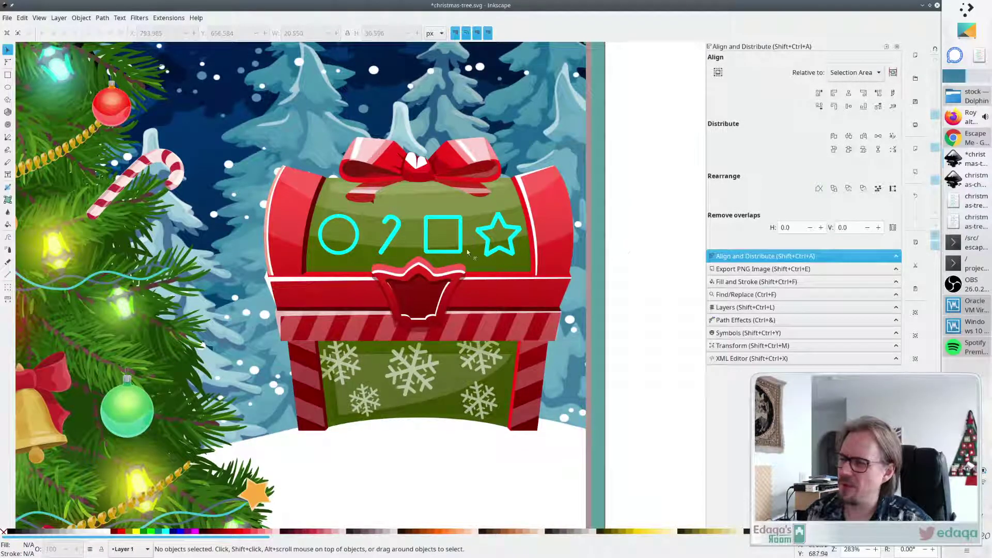
pyautogui.click(456, 253)
pyautogui.press('Left')
pyautogui.click(634, 253)
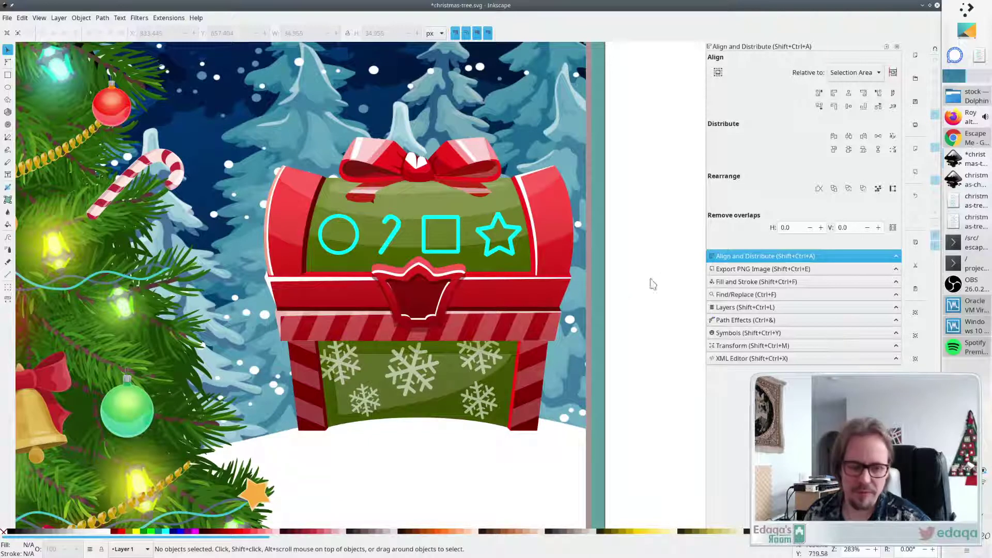
# Try to fill all four lid shapes with the pale colour sampled from the large central snowflake.
pyautogui.press('ctrl')
pyautogui.scroll(-1, 658, 282)
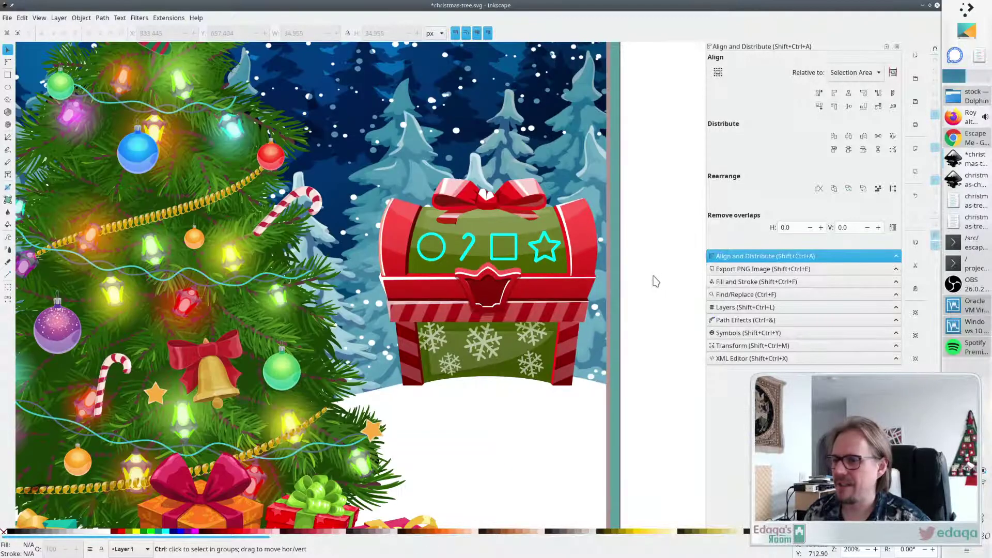
pyautogui.scroll(2, 655, 281)
pyautogui.click(550, 260)
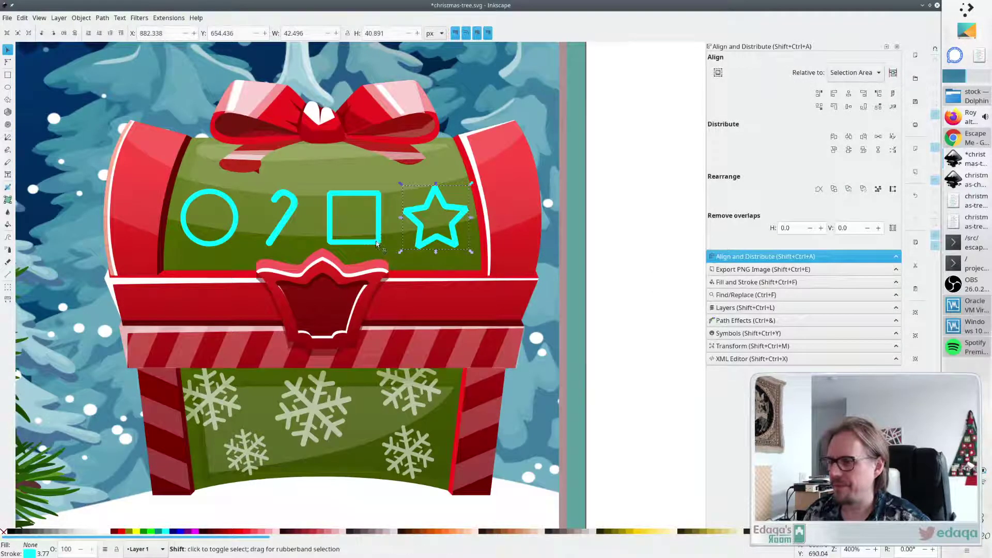
pyautogui.keyDown('shift'); pyautogui.click(515, 258); pyautogui.keyUp('shift')
pyautogui.keyDown('shift'); pyautogui.click(279, 234); pyautogui.keyUp('shift')
pyautogui.keyDown('shift'); pyautogui.click(232, 238); pyautogui.keyUp('shift')
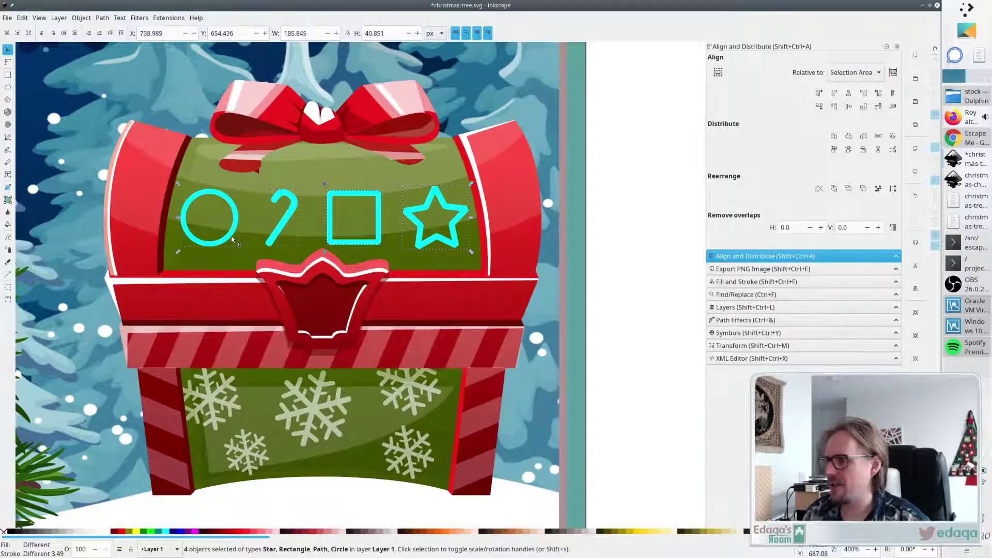
pyautogui.press('d')
pyautogui.click(319, 407)
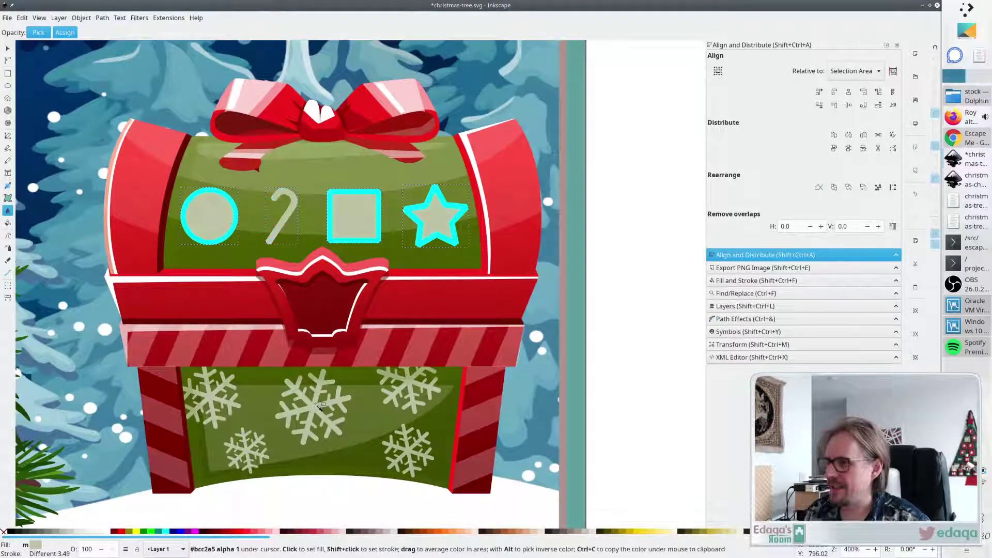
pyautogui.hotkey('ctrl', 'z')
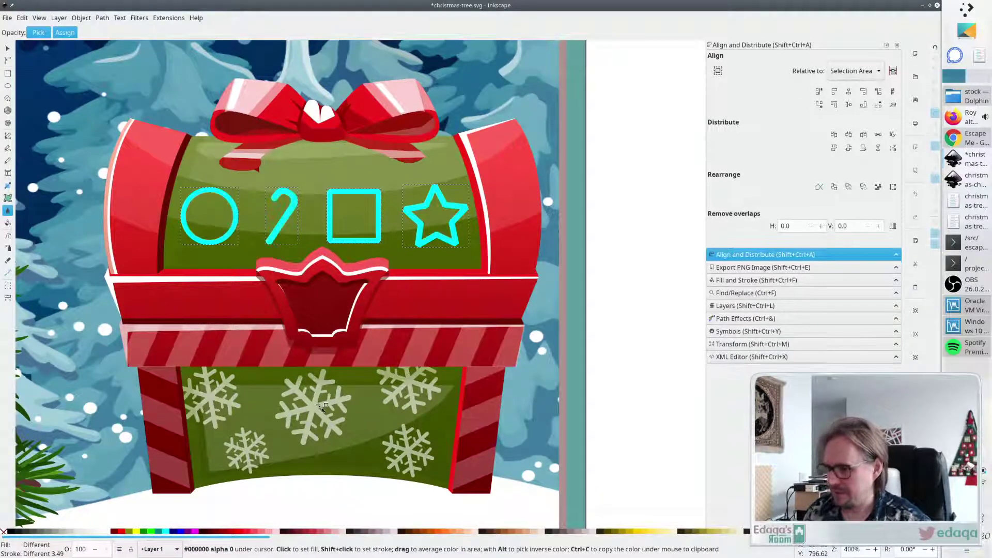
# Try to apply the central snowflake's pale colour as the stroke of all four lid shapes.
pyautogui.keyDown('shift'); pyautogui.click(321, 408); pyautogui.keyUp('shift')
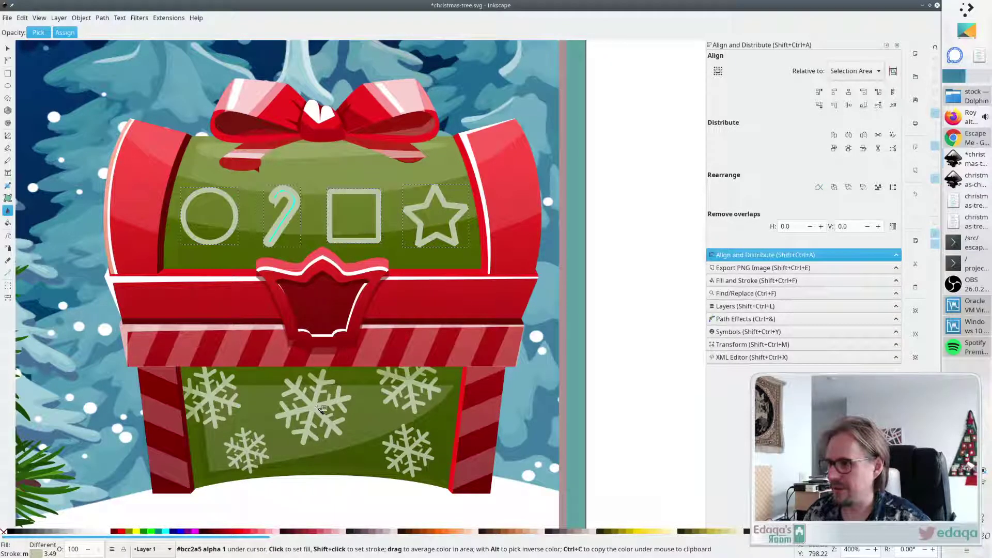
pyautogui.keyDown('shift'); pyautogui.click(282, 230); pyautogui.keyUp('shift')
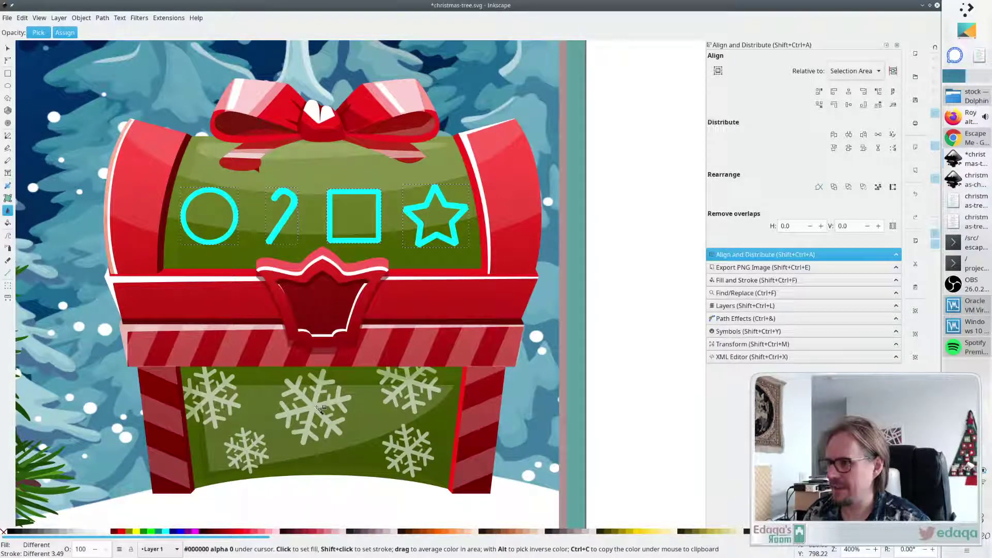
pyautogui.click(282, 231)
pyautogui.hotkey('ctrl', 'z')
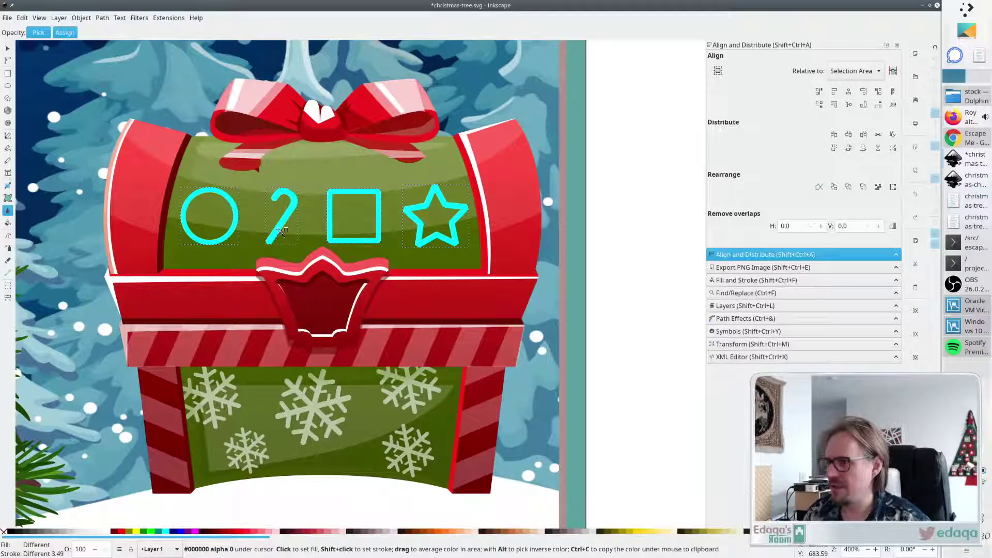
pyautogui.press('s')
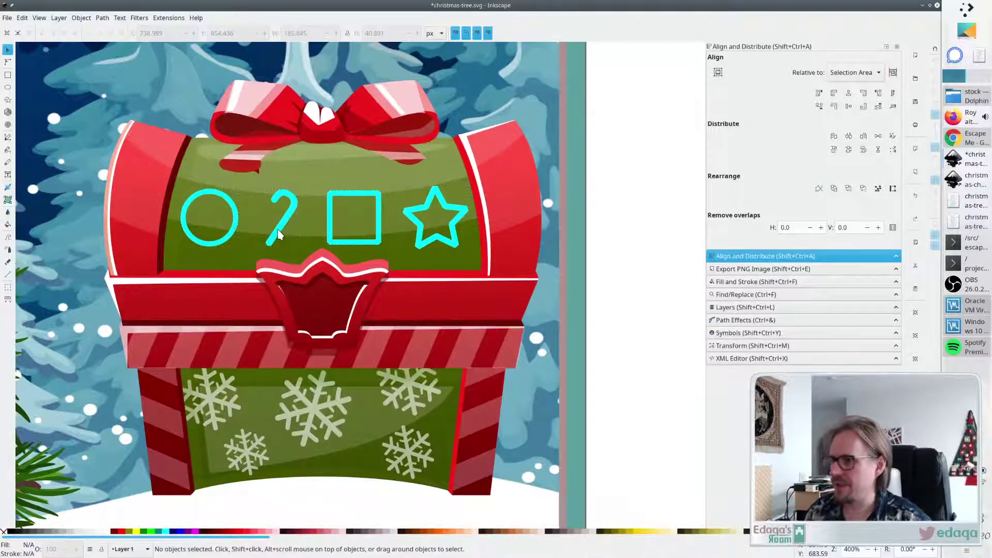
# Give the circle, square and star outlines on the chest lid the pale stroke colour sampled from the large central snowflake.
pyautogui.click(234, 238)
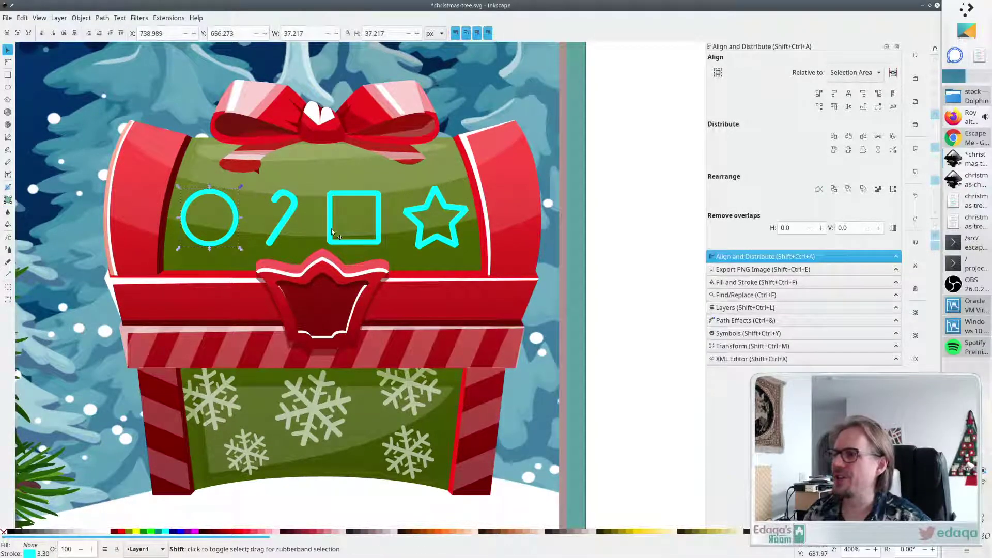
pyautogui.keyDown('shift'); pyautogui.click(331, 243); pyautogui.keyUp('shift')
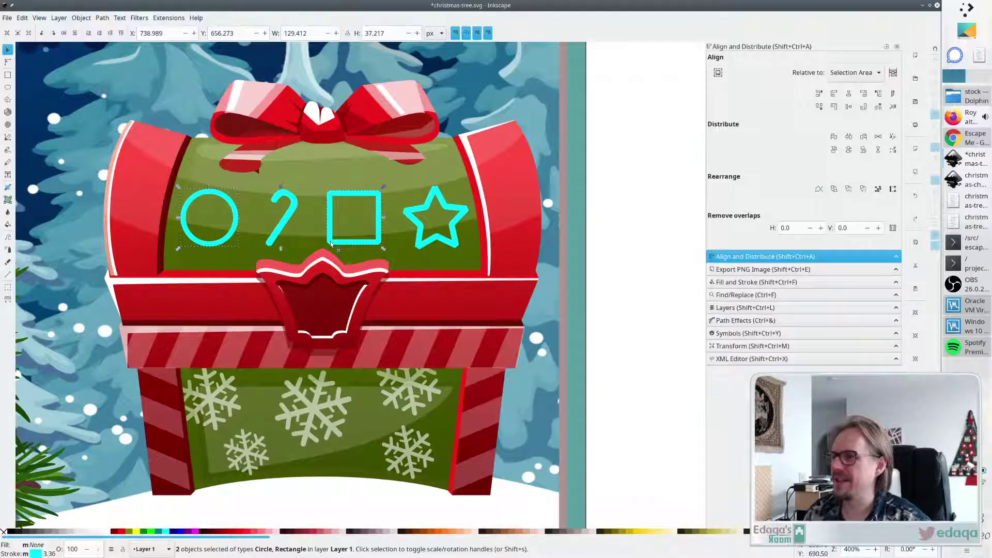
pyautogui.keyDown('shift'); pyautogui.click(436, 242); pyautogui.keyUp('shift')
pyautogui.press('d')
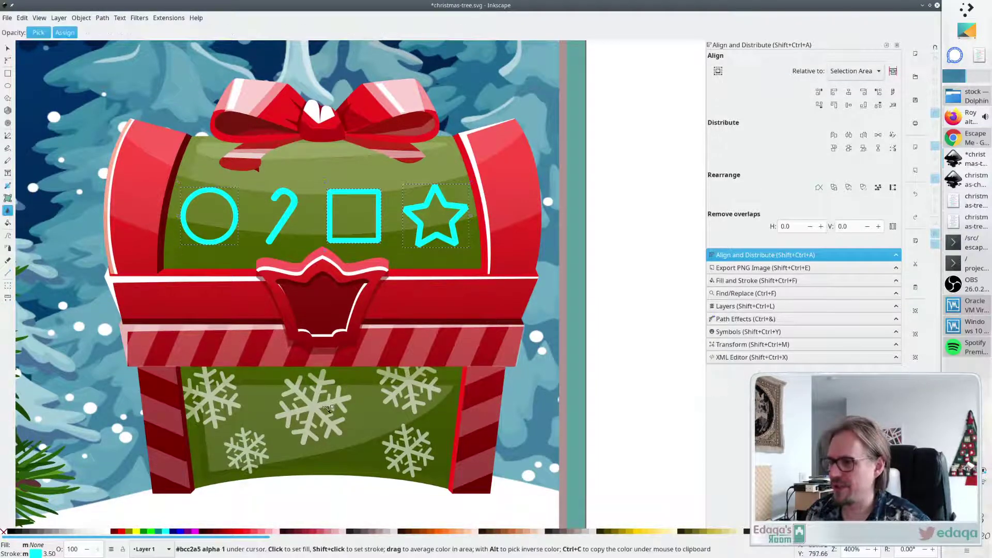
pyautogui.keyDown('shift'); pyautogui.click(320, 408); pyautogui.keyUp('shift')
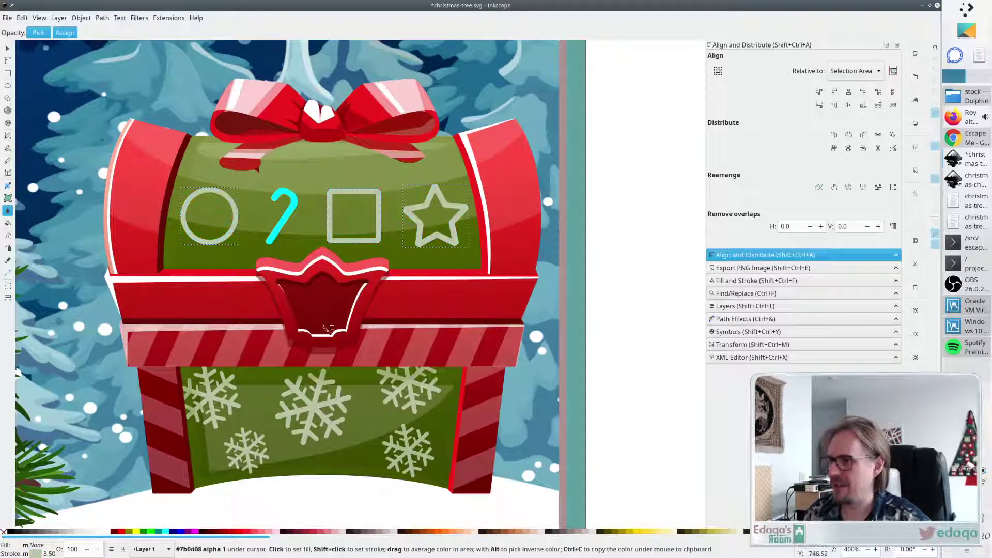
# Recolour the candy cane on the chest lid with the pale colour of the large central snowflake.
pyautogui.press('Escape')
pyautogui.press('s')
pyautogui.click(277, 230)
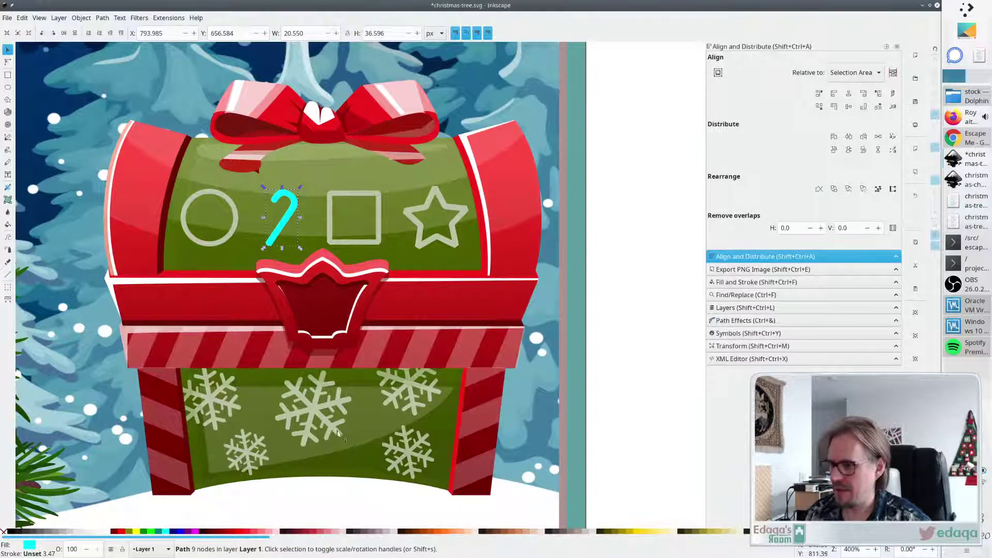
pyautogui.press('d')
pyautogui.keyDown('shift'); pyautogui.click(318, 412); pyautogui.keyUp('shift')
pyautogui.press('s')
pyautogui.press('Escape')
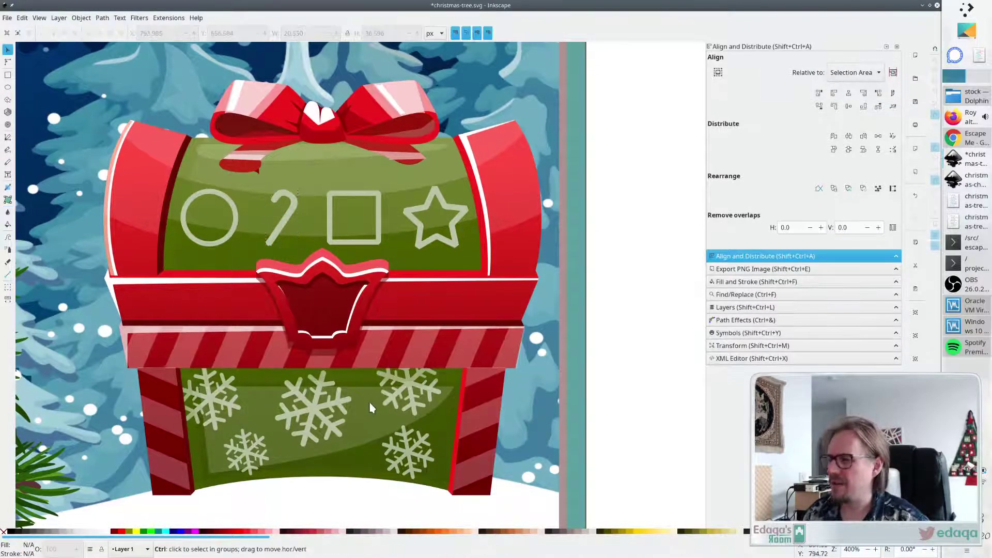
# Erase the wording "What's next on the cookie production line?" from the text box beside the card.
pyautogui.press('5')
pyautogui.scroll(-4, 222, 444)
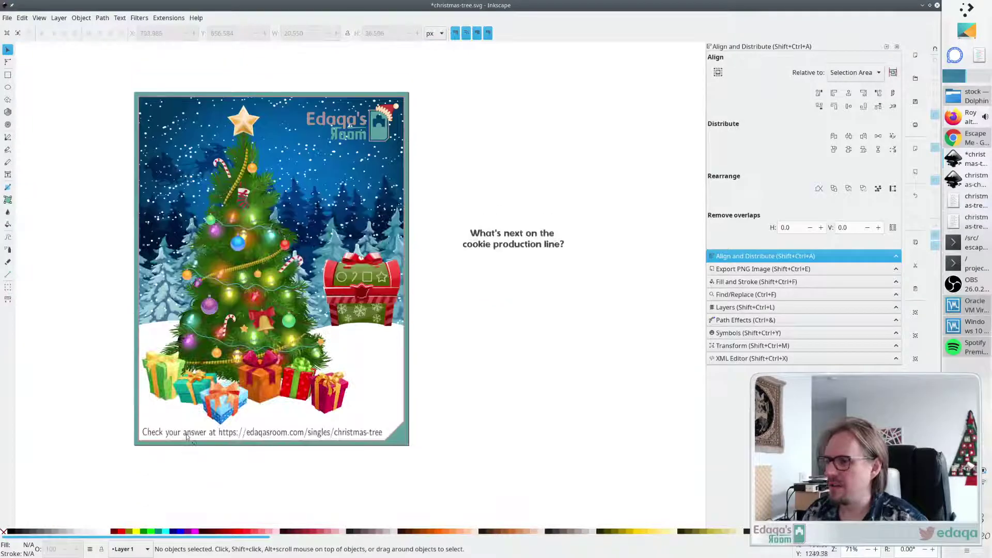
pyautogui.hscroll(1, 110, 310)
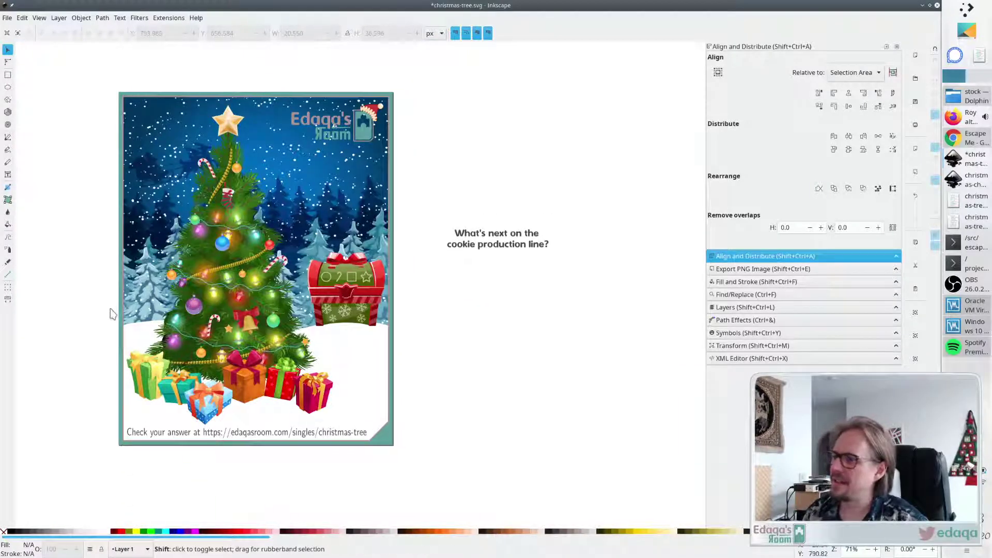
pyautogui.hscroll(-4, 104, 316)
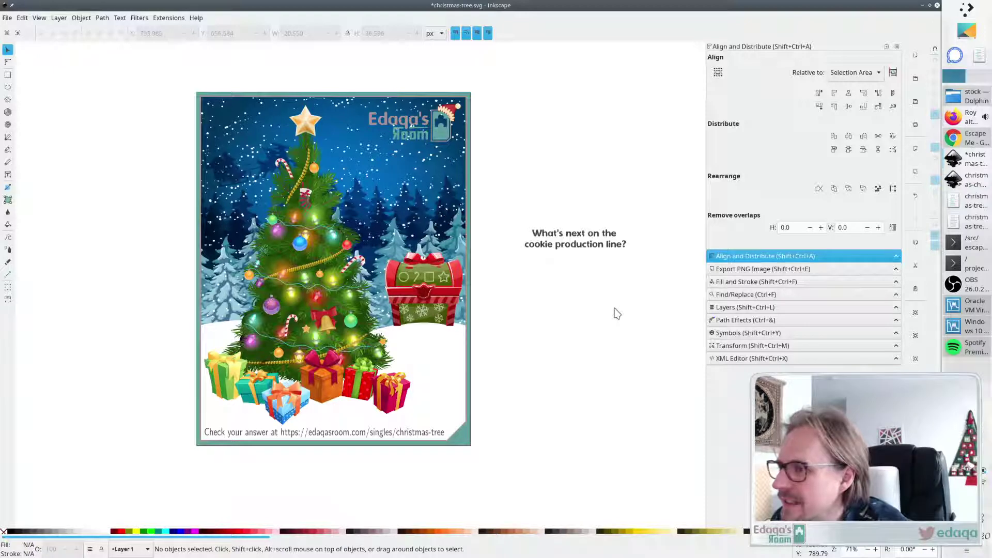
pyautogui.doubleClick(570, 244)
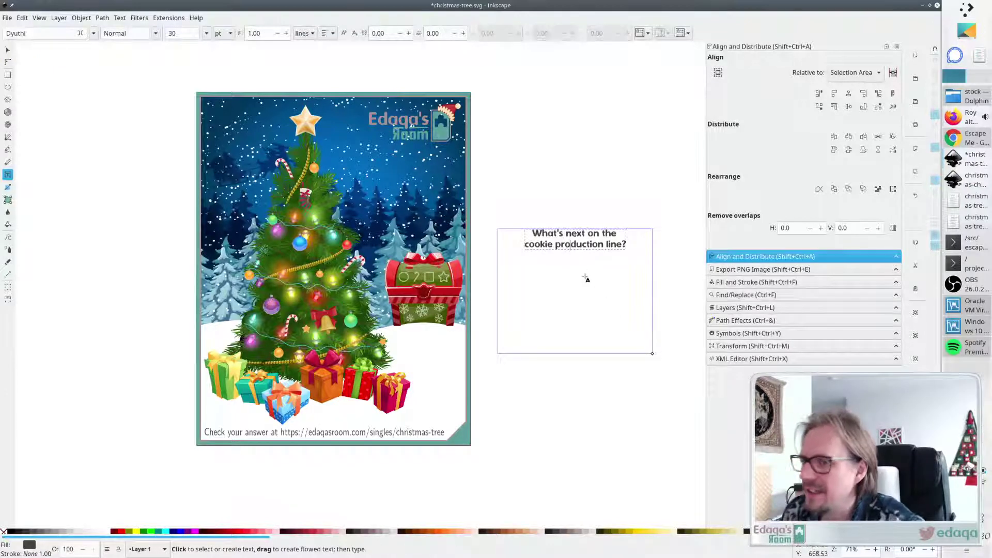
pyautogui.hotkey('ctrl', 'a')
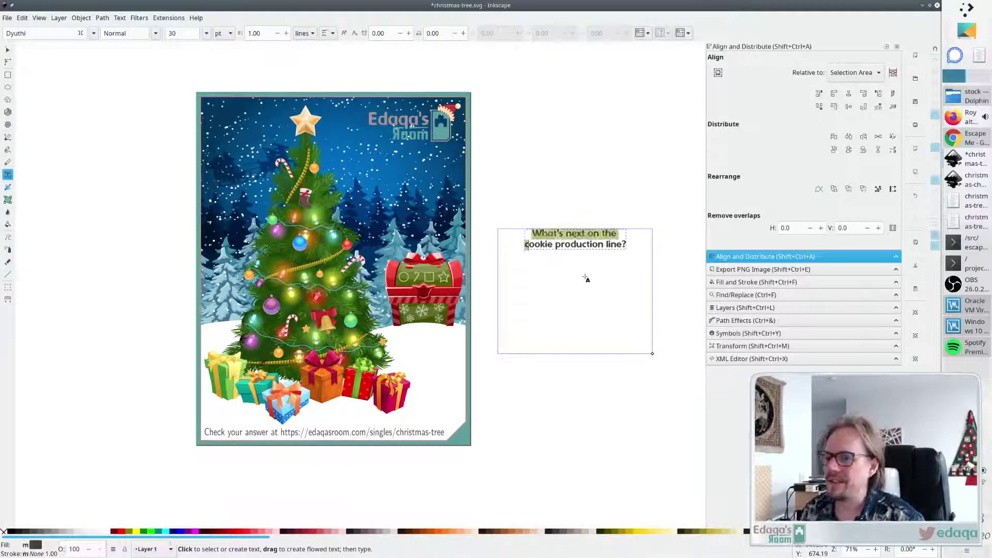
pyautogui.press('BackSpace')
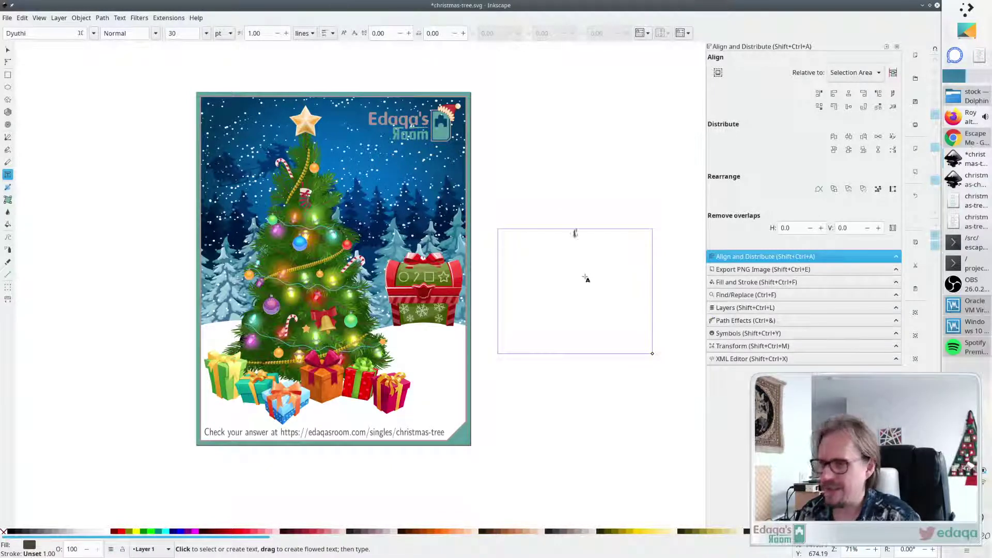
# Try the wording "I've forgotten the chest code?" in the emptied text box and erase it again.
pyautogui.write("I've forgo")
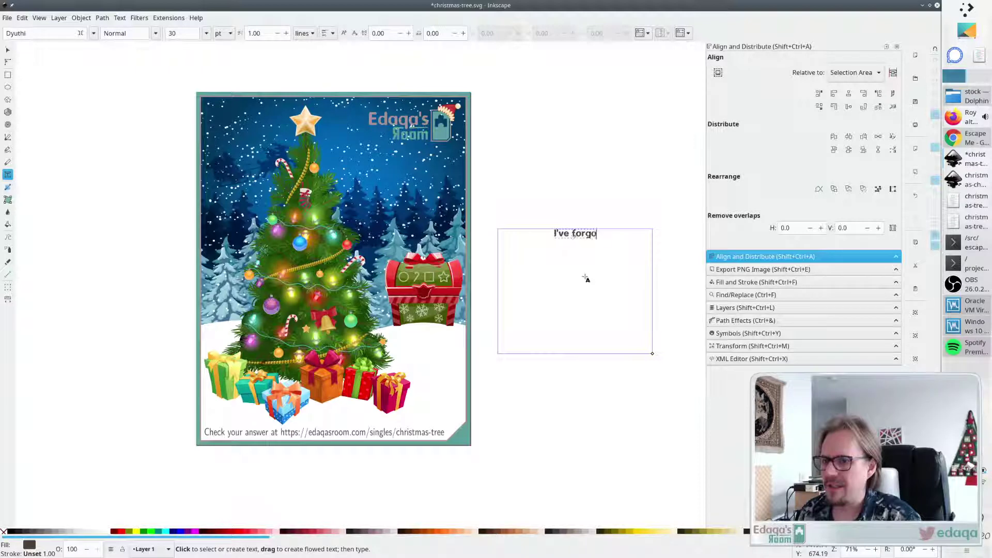
pyautogui.write('tten the chest cod')
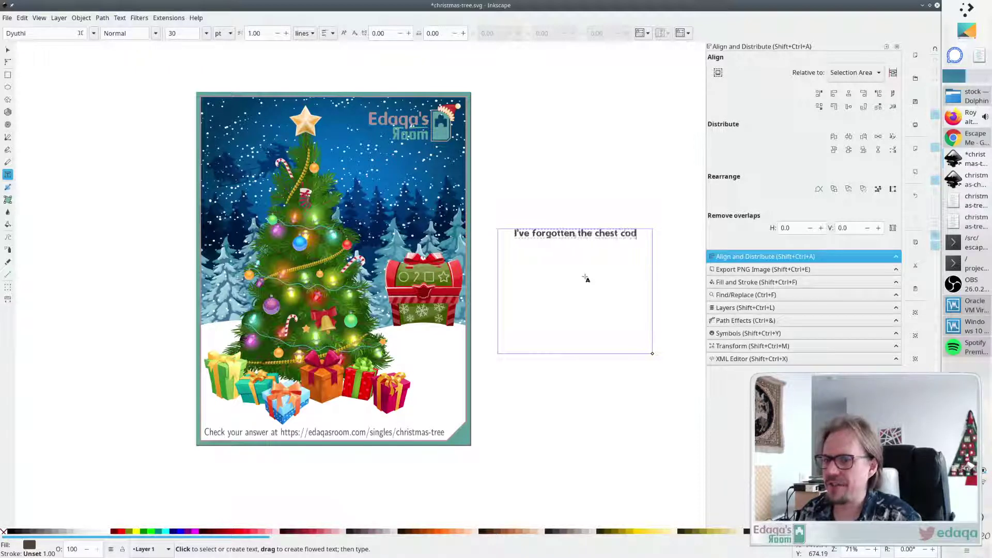
pyautogui.write('e?')
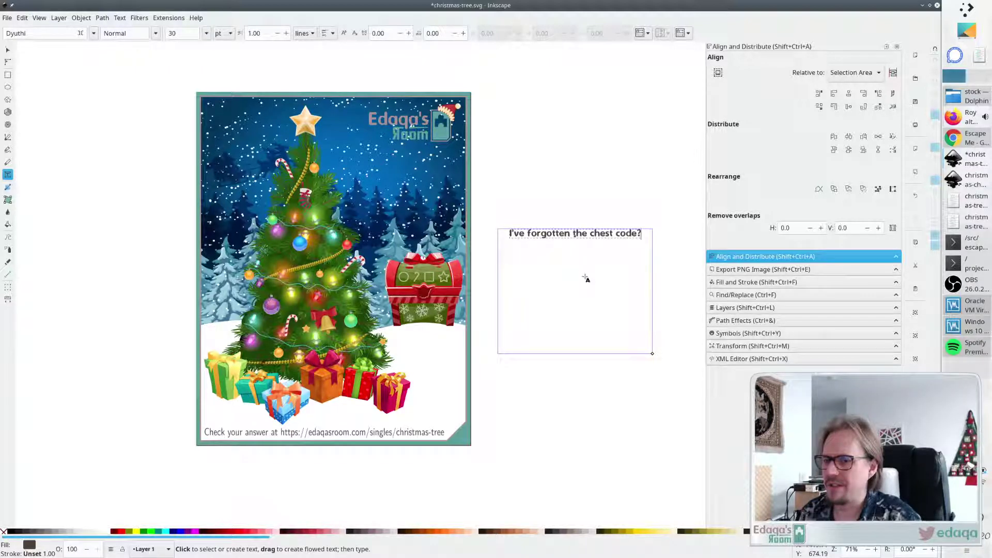
pyautogui.press('BackSpace')
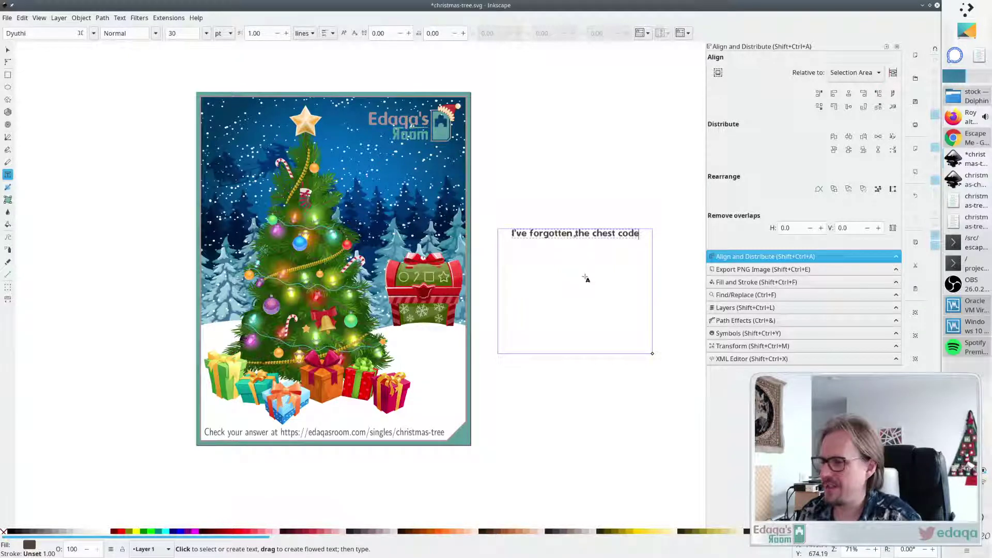
pyautogui.press('BackSpace')
pyautogui.press('BackSpace')
pyautogui.press('BackSpace')
pyautogui.press('BackSpace')
pyautogui.press('BackSpace')
pyautogui.press('BackSpace')
pyautogui.press('BackSpace')
pyautogui.press('BackSpace')
pyautogui.press('BackSpace')
pyautogui.press('BackSpace')
pyautogui.press('BackSpace')
pyautogui.press('BackSpace')
pyautogui.press('BackSpace')
pyautogui.press('BackSpace')
pyautogui.press('BackSpace')
pyautogui.press('BackSpace')
pyautogui.press('BackSpace')
pyautogui.press('BackSpace')
pyautogui.press('BackSpace')
pyautogui.press('BackSpace')
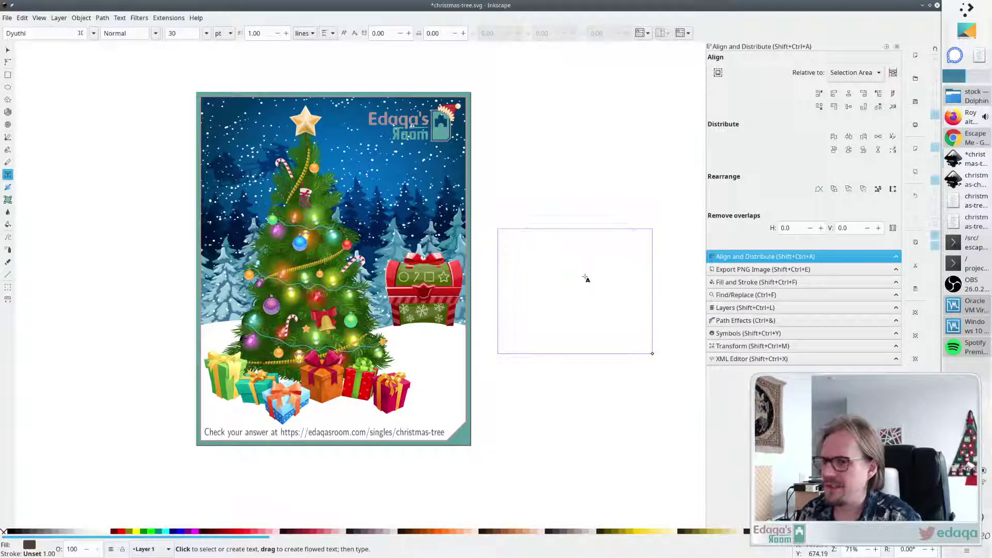
# Enter "The best presents are in the large chest. But what's the code?" in the emptied text box.
pyautogui.write('The best presents')
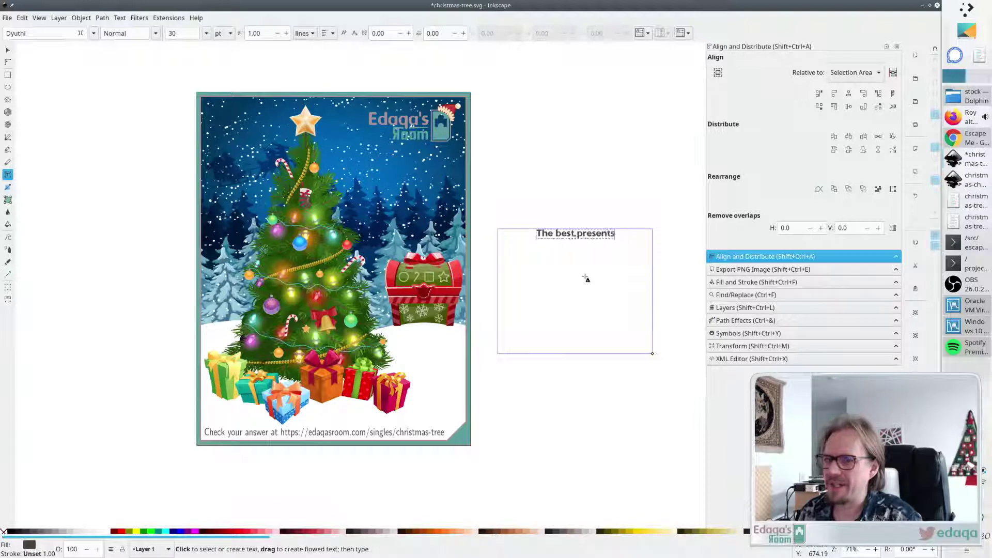
pyautogui.write(' are in the large c')
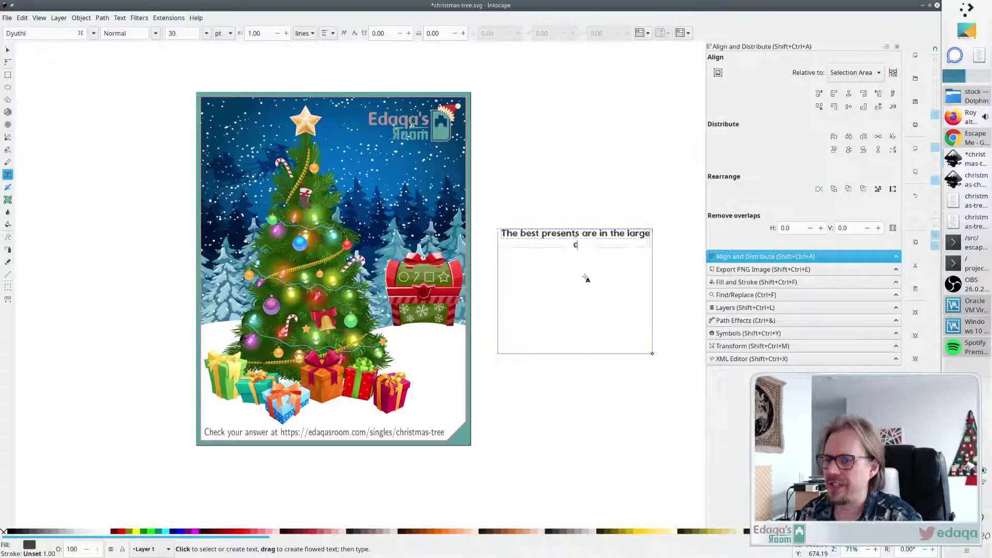
pyautogui.write('hest. But what')
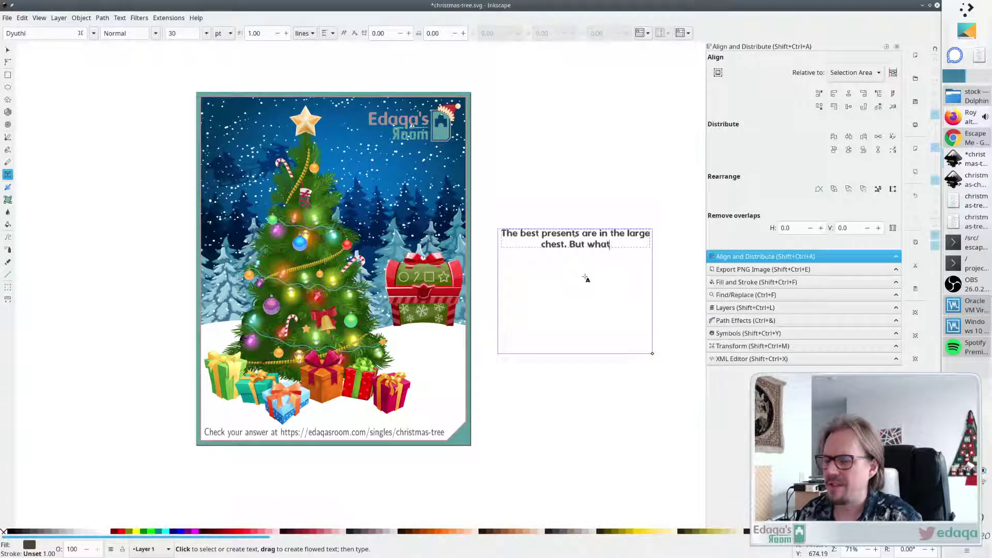
pyautogui.write("'s the code?")
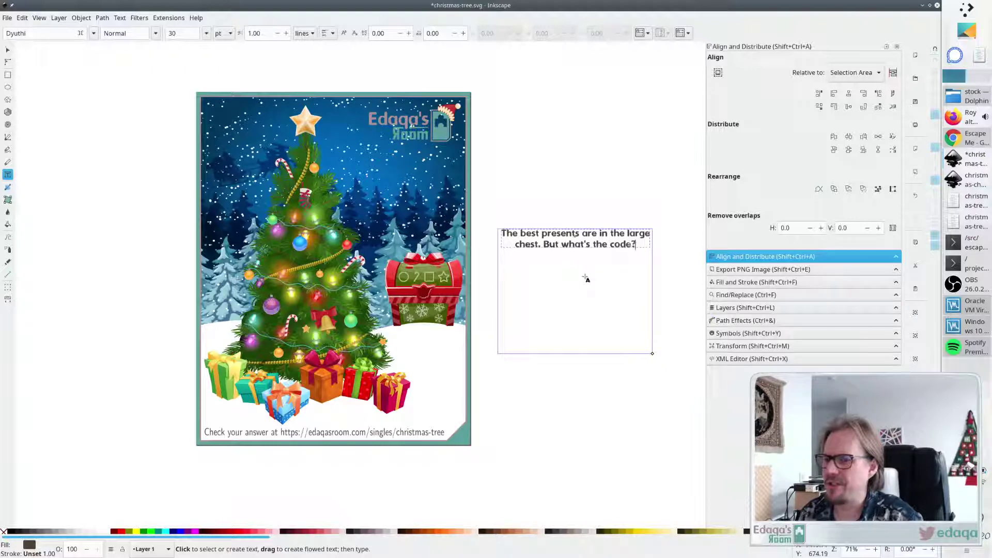
pyautogui.press('Escape')
pyautogui.press('s')
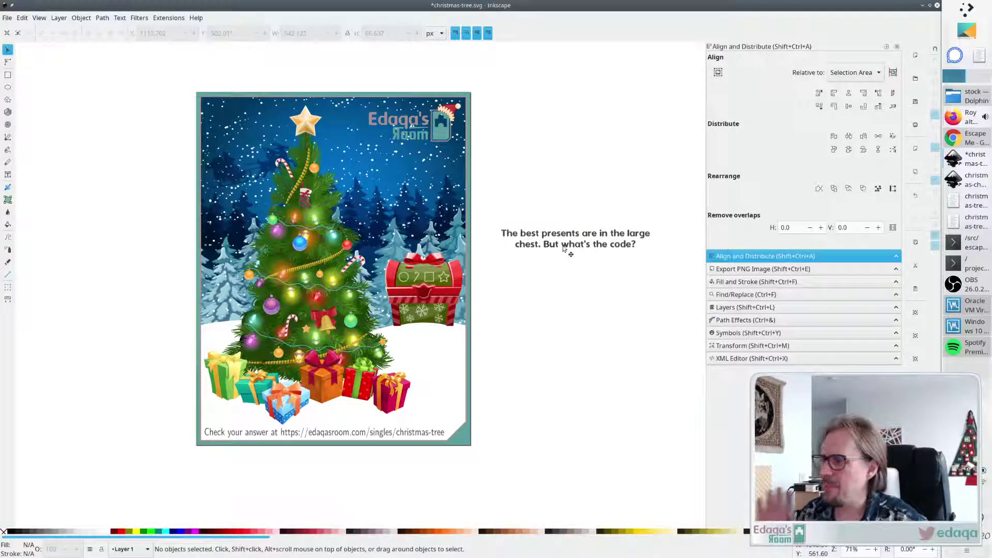
# Duplicate the caption below the original and shorten the copy to "The best presents are in the large chest.".
pyautogui.moveTo(570, 249); pyautogui.dragTo(547, 262)
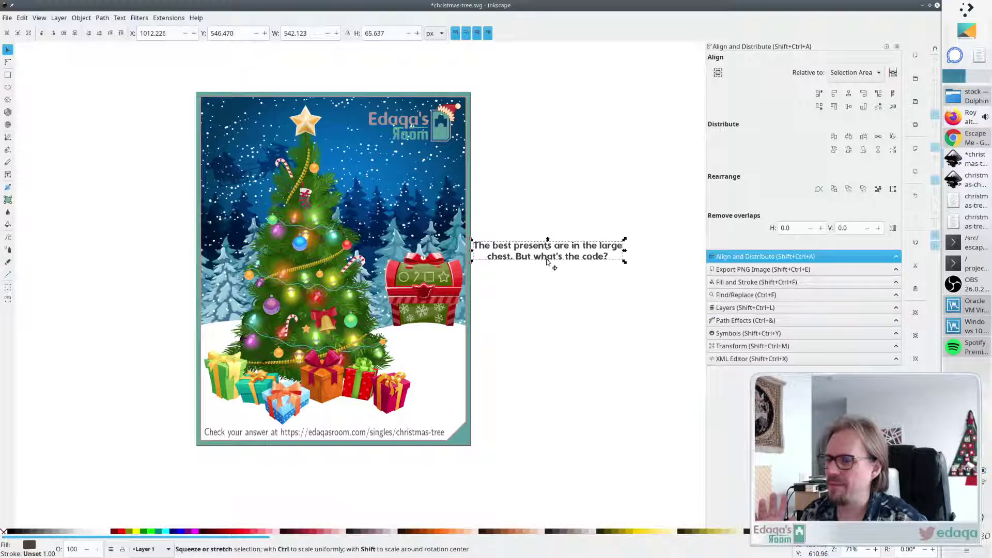
pyautogui.hotkey('ctrl', 'v')
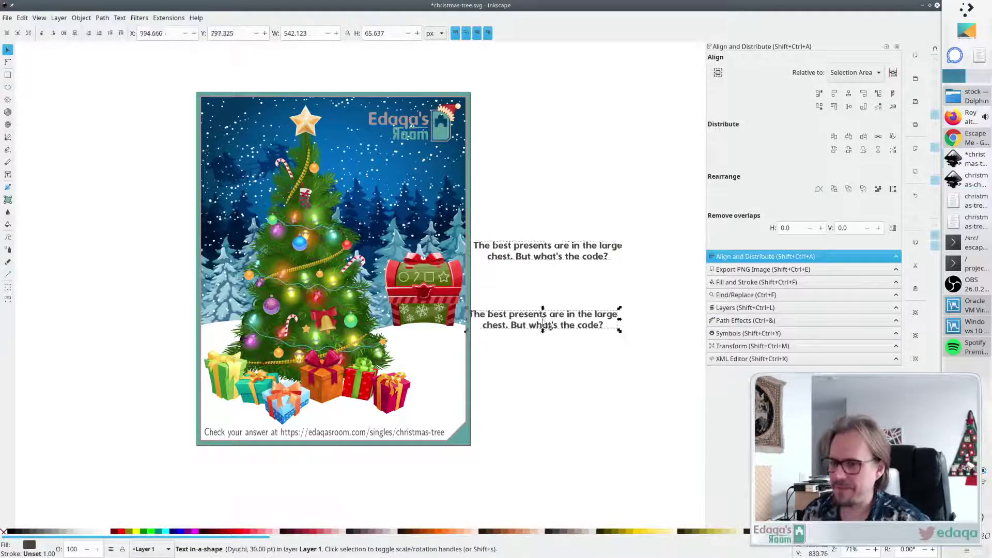
pyautogui.moveTo(540, 323); pyautogui.dragTo(622, 306)
pyautogui.doubleClick(554, 302)
pyautogui.press('BackSpace')
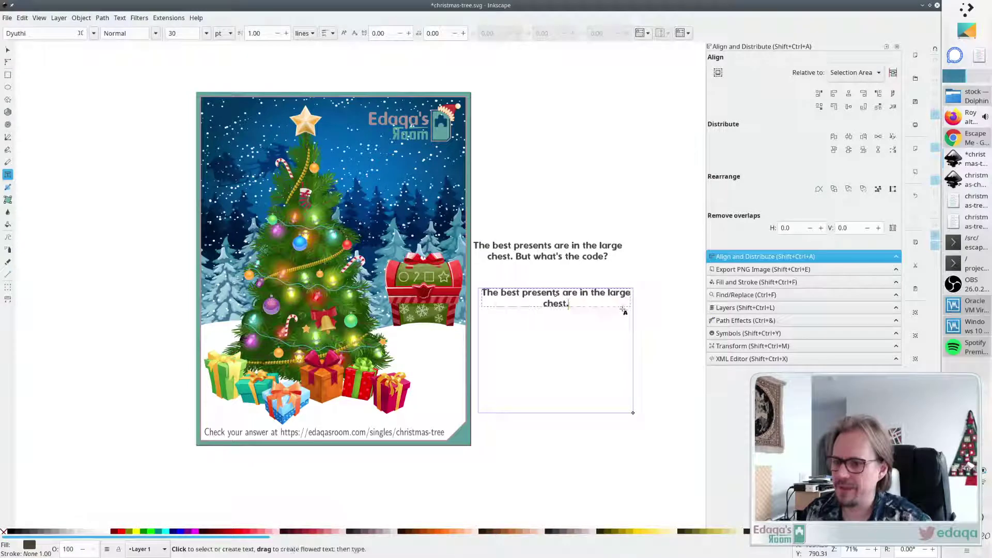
# Delete the first sentence from the original caption so it reads only "But what's the code?".
pyautogui.click(587, 257)
pyautogui.hotkey('ctrl', 'shift', 'Home')
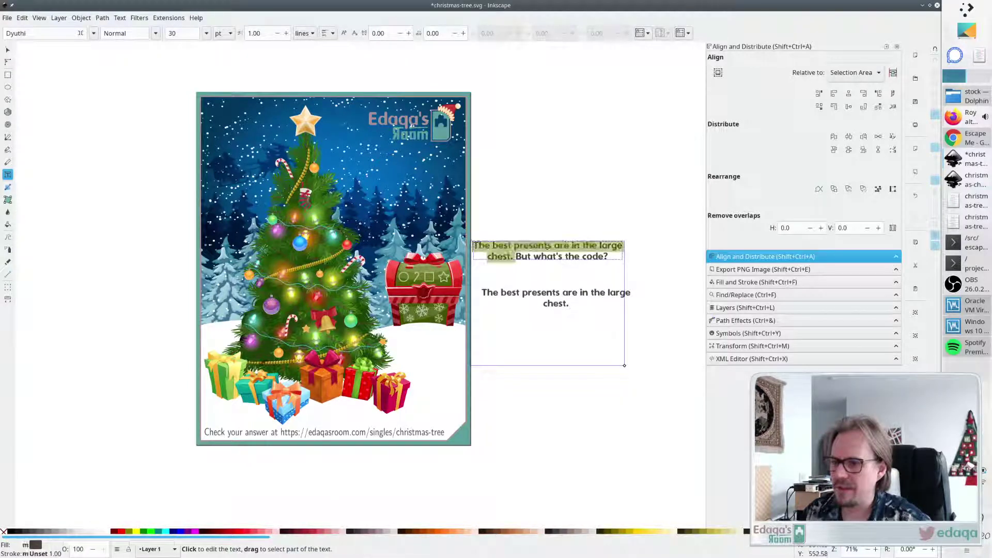
pyautogui.press('BackSpace')
pyautogui.press('Escape')
pyautogui.press('s')
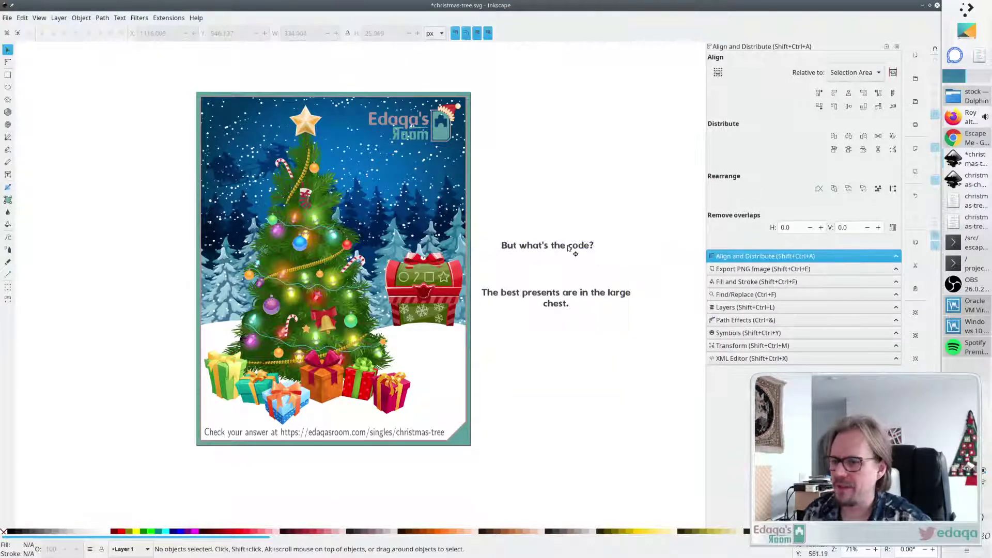
# Move "But what's the code?" below the chest, right-align it and break it into three lines.
pyautogui.moveTo(568, 248); pyautogui.dragTo(469, 339)
pyautogui.press('t')
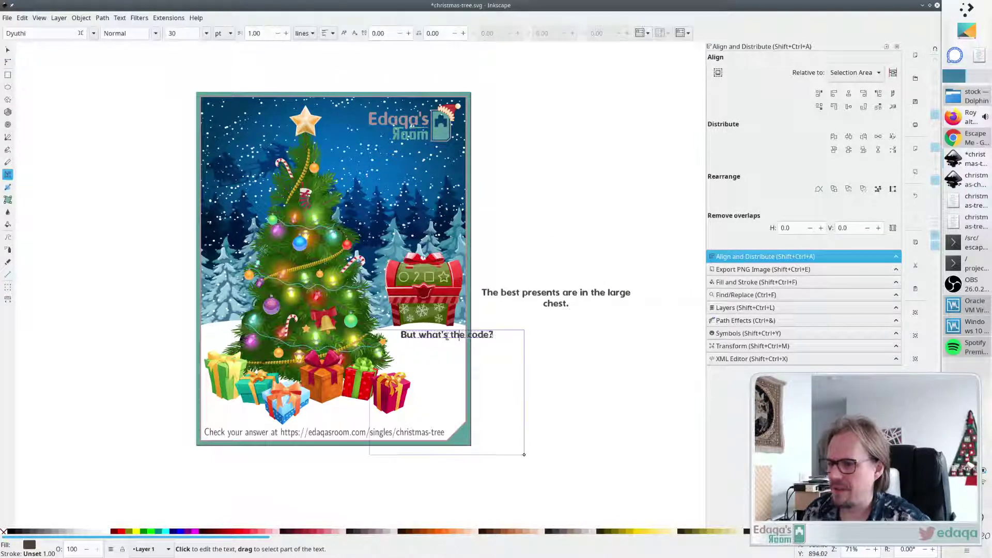
pyautogui.click(328, 32)
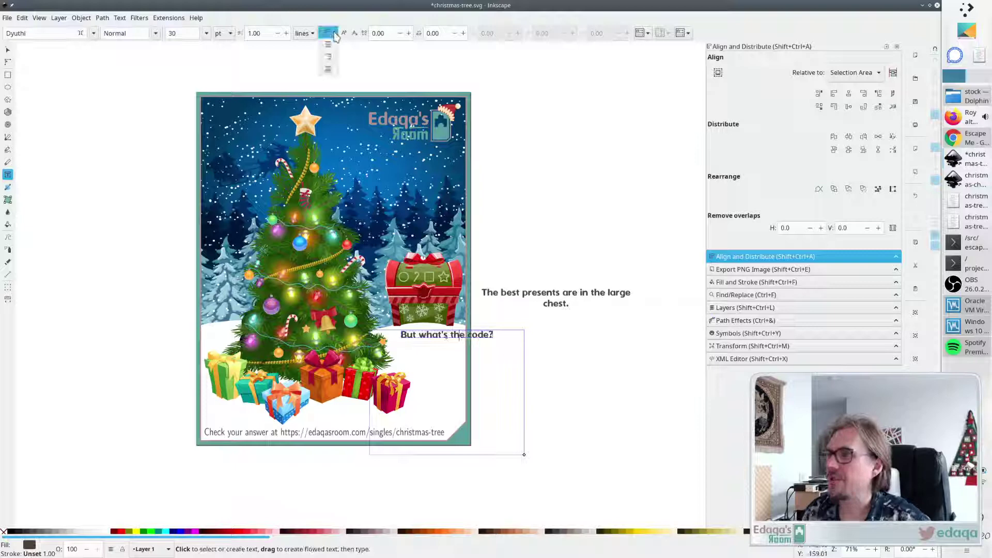
pyautogui.click(333, 60)
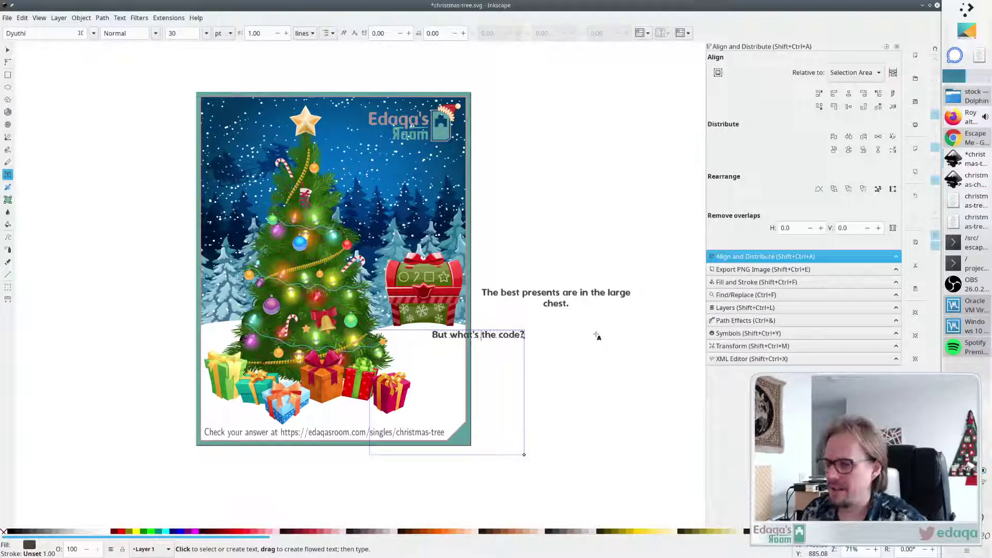
pyautogui.press('Return')
pyautogui.press('Return')
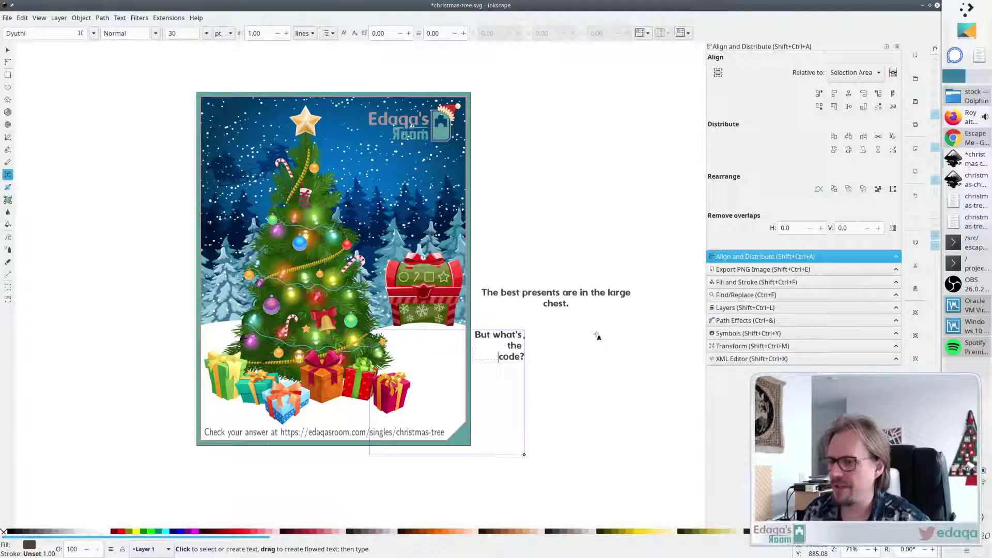
# Position the three-line question on the snow beneath the chest, inside the card's border.
pyautogui.press('Escape')
pyautogui.press('s')
pyautogui.moveTo(516, 337); pyautogui.dragTo(450, 342)
pyautogui.click(530, 344)
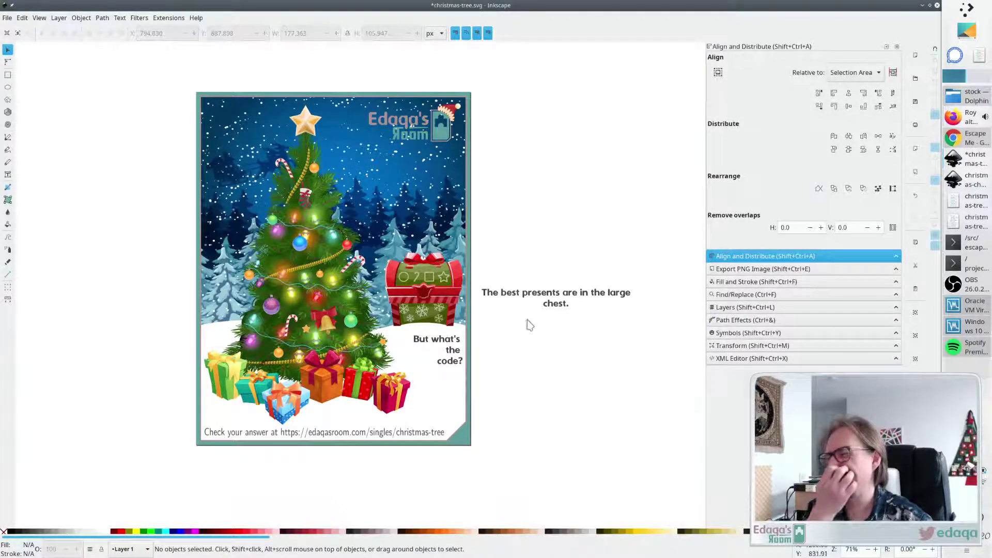
# Move "The best presents are in the large chest." onto the night sky below the logo and fill it white.
pyautogui.click(543, 302)
pyautogui.moveTo(542, 303); pyautogui.dragTo(381, 179)
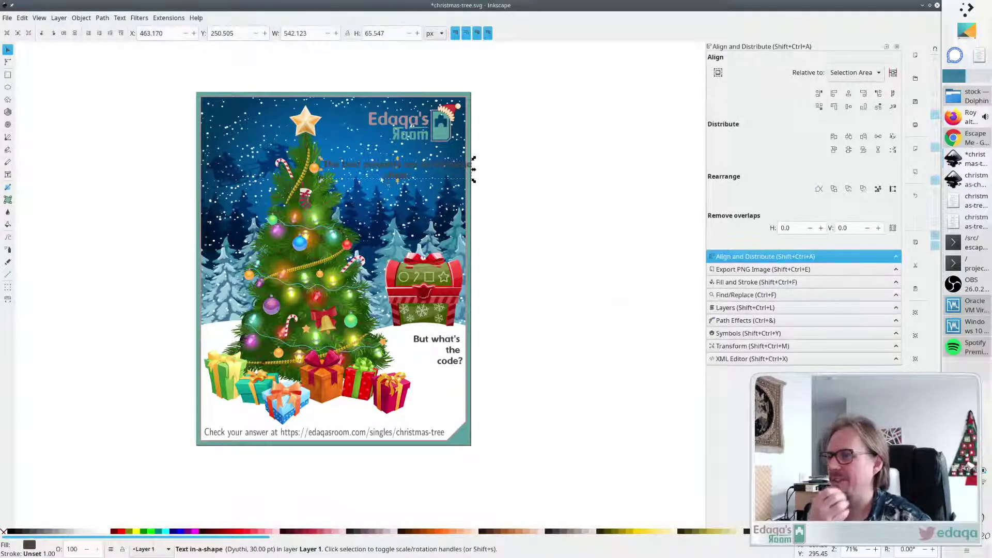
pyautogui.press('d')
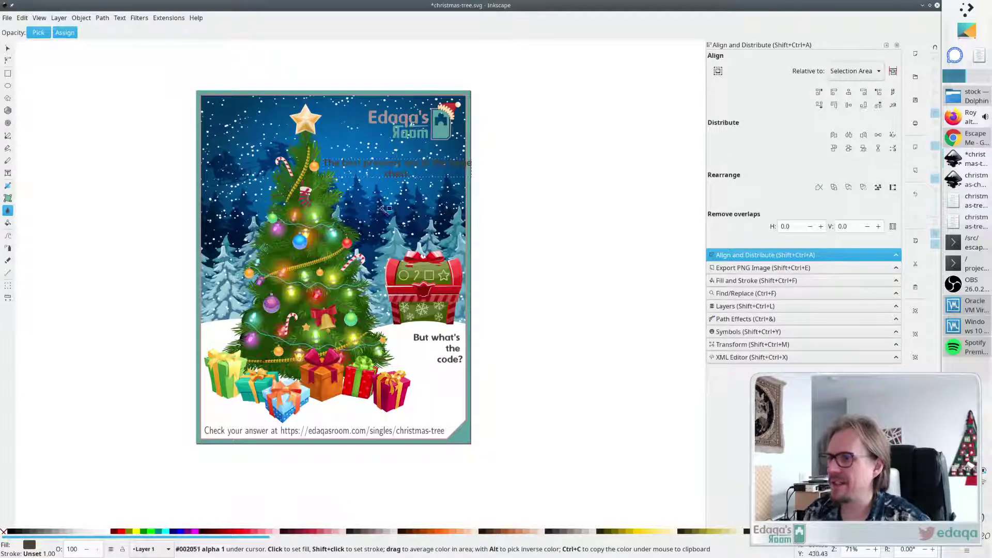
pyautogui.click(464, 247)
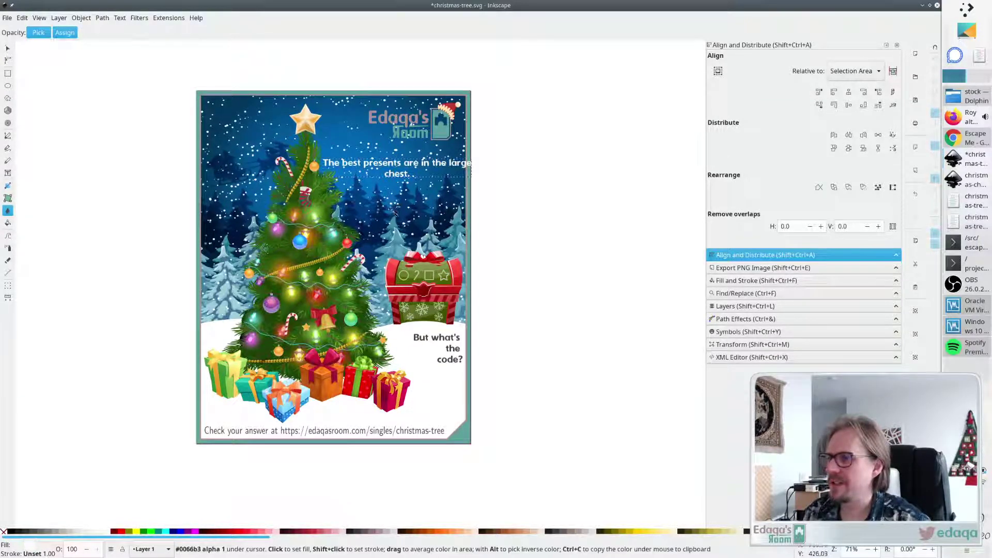
# Try filling the night-sky caption with the pale blue sampled from the snowy trees.
pyautogui.click(396, 248)
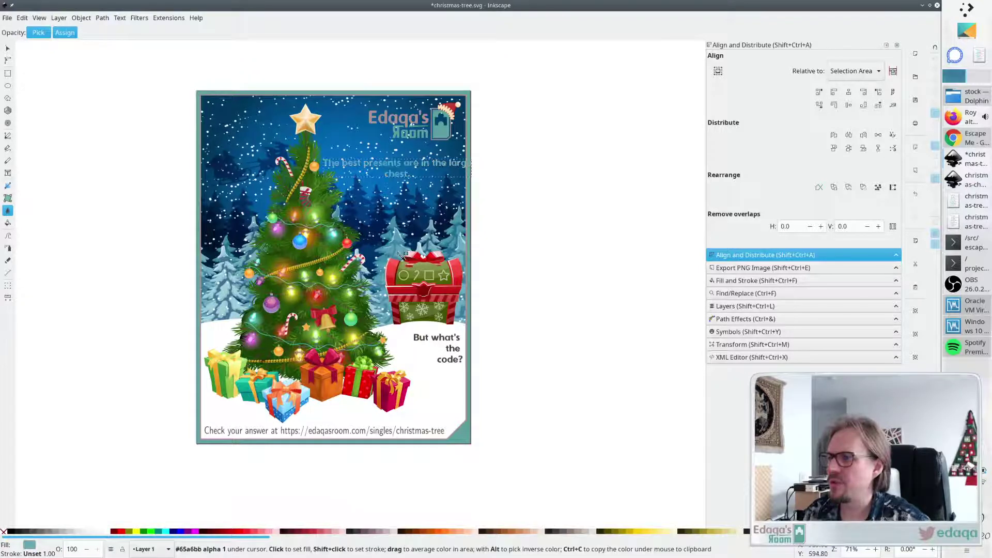
pyautogui.click(538, 217)
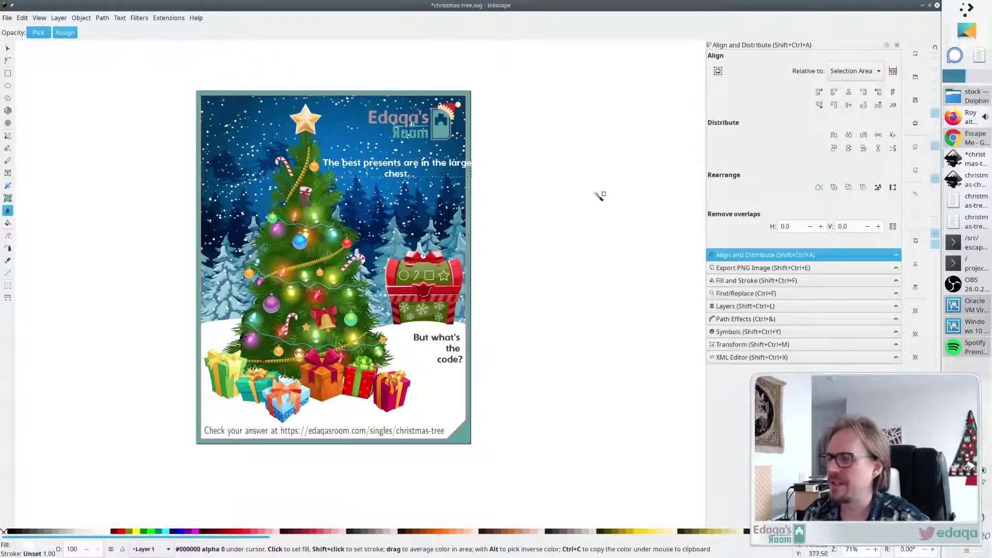
# Break the night-sky caption into three lines, "The best presents / are in the / large chest.", and adjust its position below the logo.
pyautogui.press('s')
pyautogui.doubleClick(392, 169)
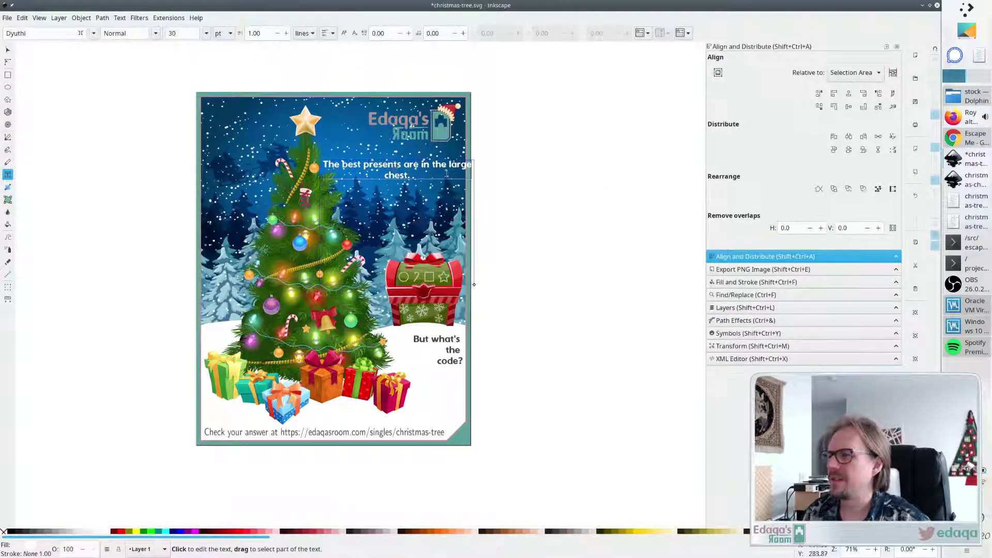
pyautogui.press('Return')
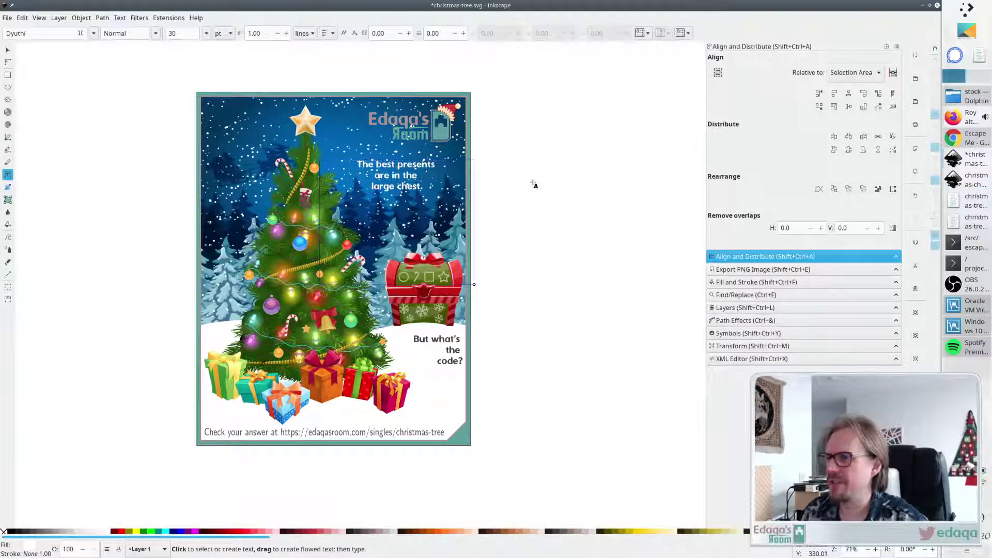
pyautogui.press('Escape')
pyautogui.press('s')
pyautogui.moveTo(411, 185)
pyautogui.mouseDown()
pyautogui.moveTo(421, 194)
pyautogui.moveTo(408, 177)
pyautogui.mouseUp()
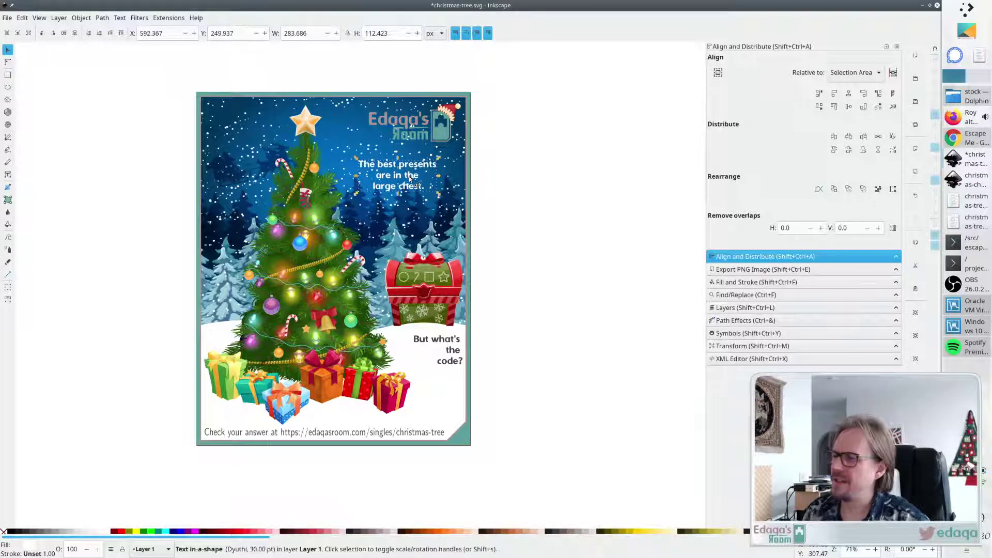
pyautogui.click(579, 162)
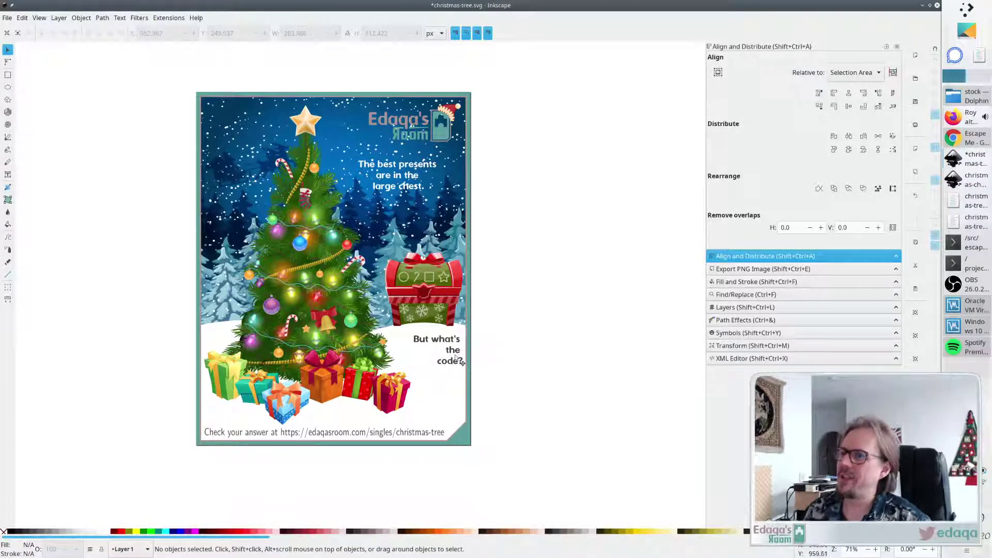
# Right-align the three-line night-sky caption and move it back inside the card's border.
pyautogui.doubleClick(412, 179)
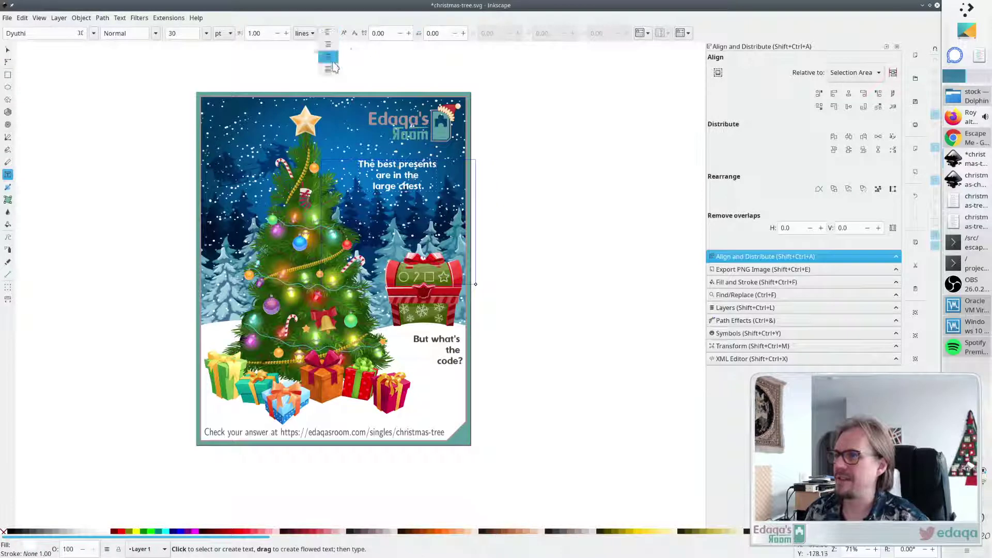
pyautogui.click(332, 58)
pyautogui.press('F1')
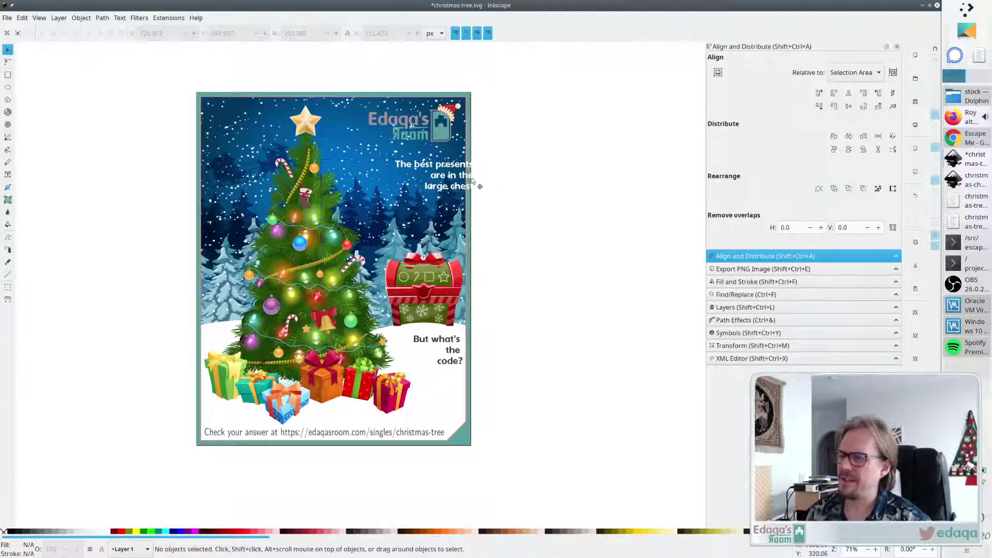
pyautogui.moveTo(467, 180); pyautogui.dragTo(435, 180)
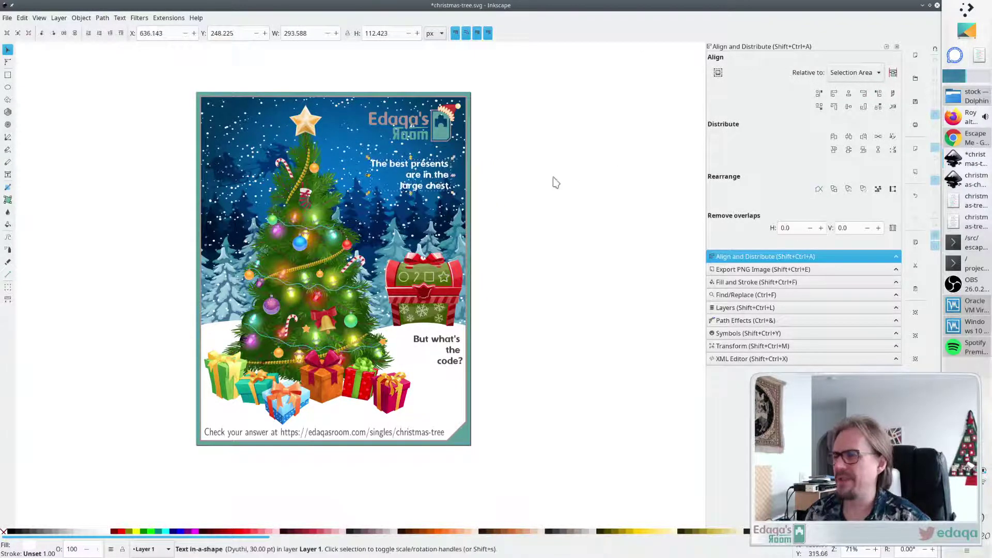
pyautogui.click(553, 182)
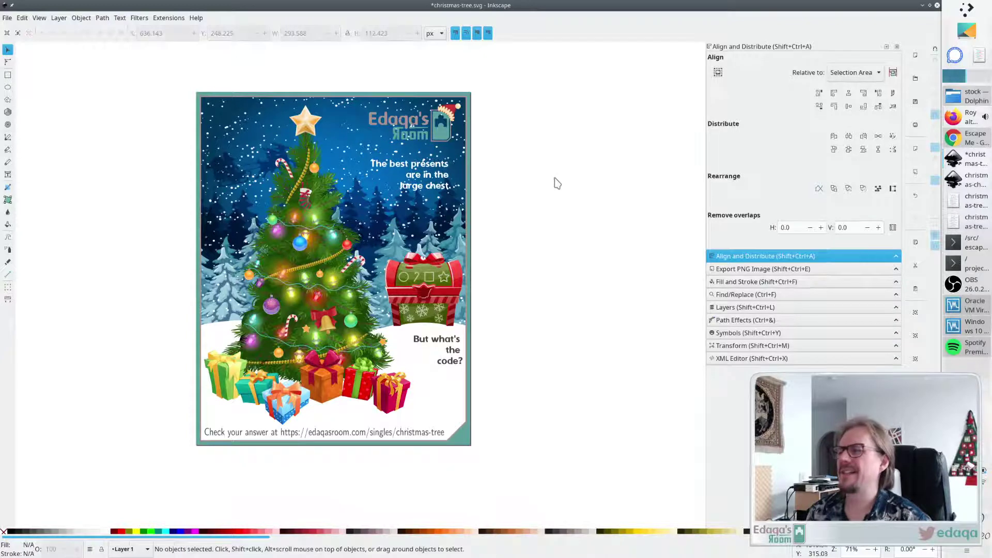
# Move "But what's the code?" slightly left and down beneath the chest.
pyautogui.click(449, 182)
pyautogui.moveTo(453, 354); pyautogui.dragTo(443, 357)
pyautogui.click(569, 351)
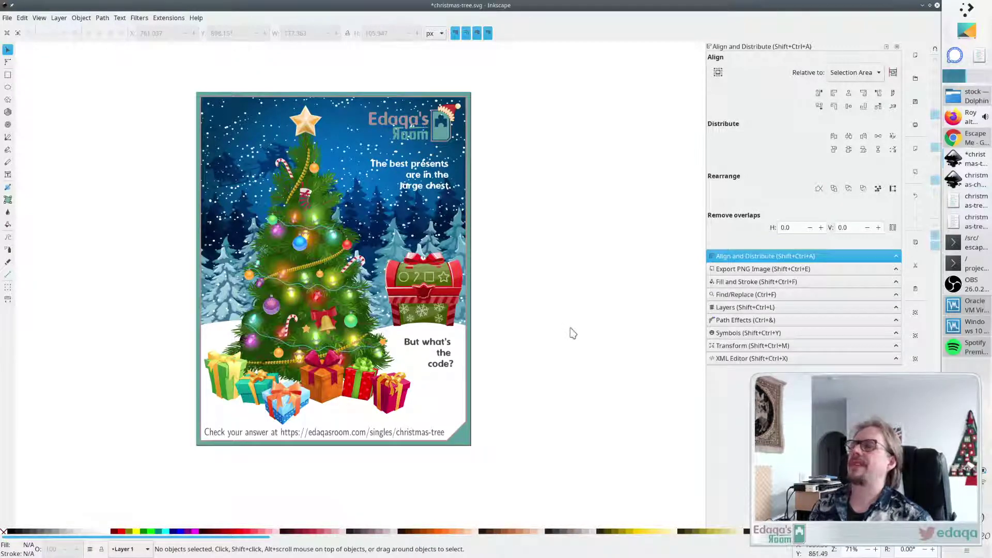
# Centre-align "The best presents are in the large chest." and reposition it on the sky between the logo and the chest.
pyautogui.click(447, 185)
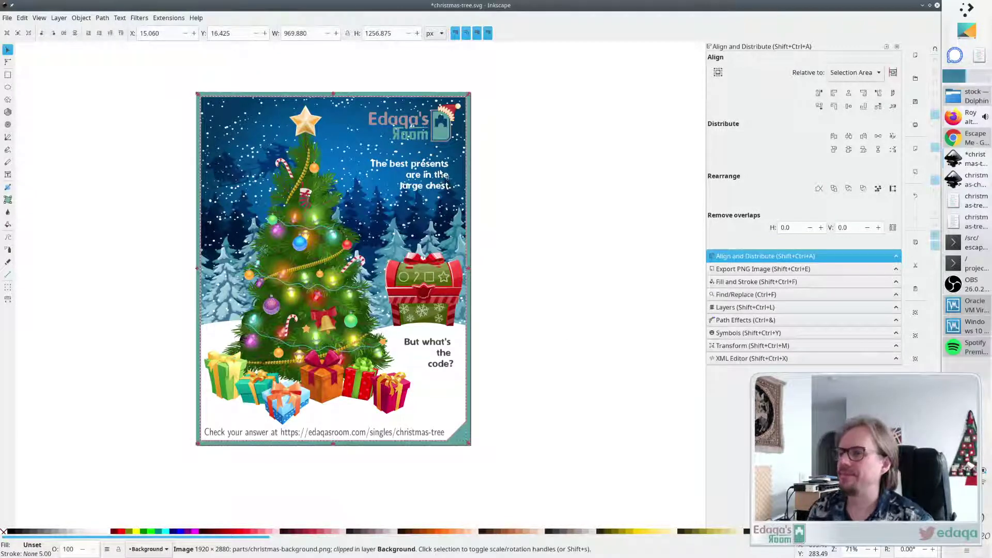
pyautogui.doubleClick(439, 178)
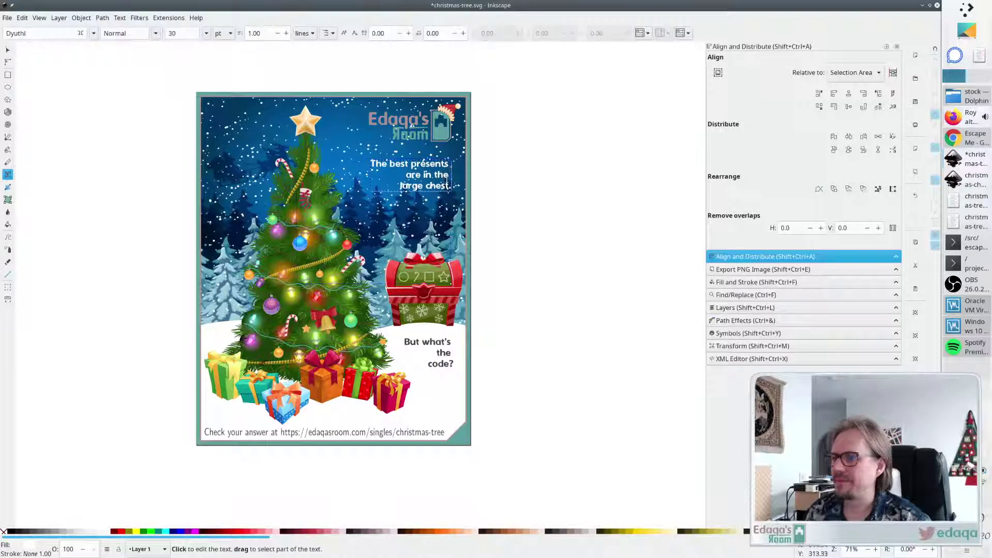
pyautogui.click(334, 34)
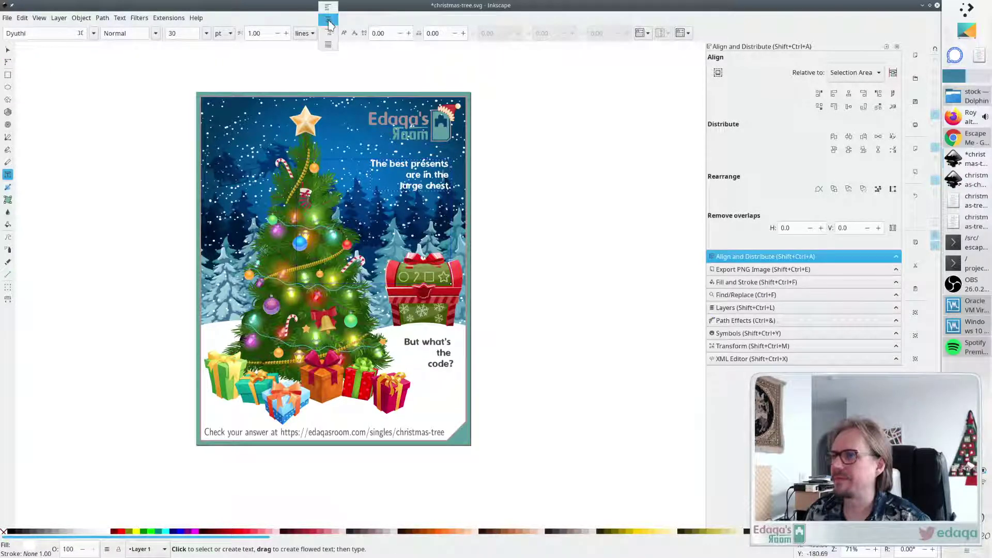
pyautogui.click(328, 20)
pyautogui.press('F1')
pyautogui.moveTo(385, 180); pyautogui.dragTo(417, 184)
pyautogui.click(620, 262)
# Lock the Background layer and save the file.
pyautogui.click(758, 309)
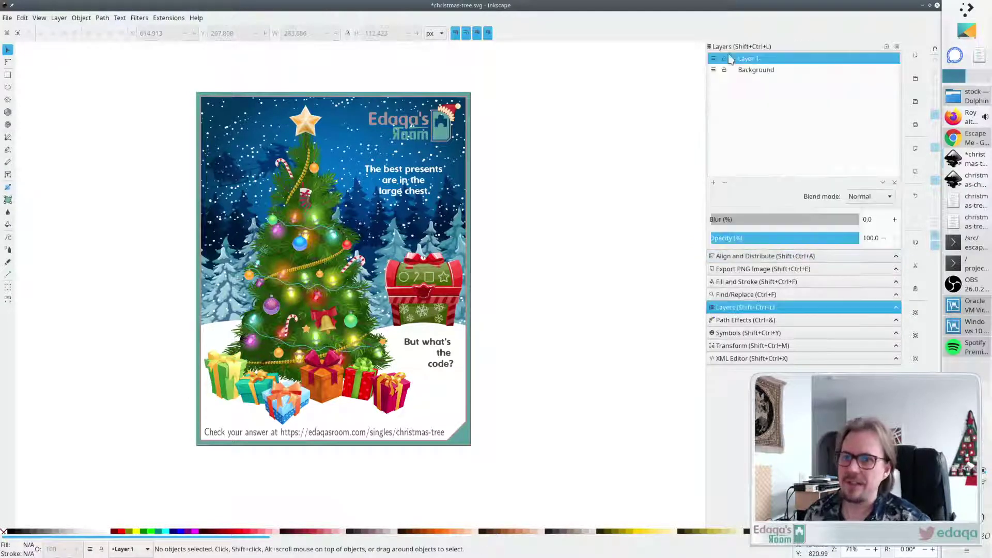
pyautogui.hotkey('ctrl', 's')
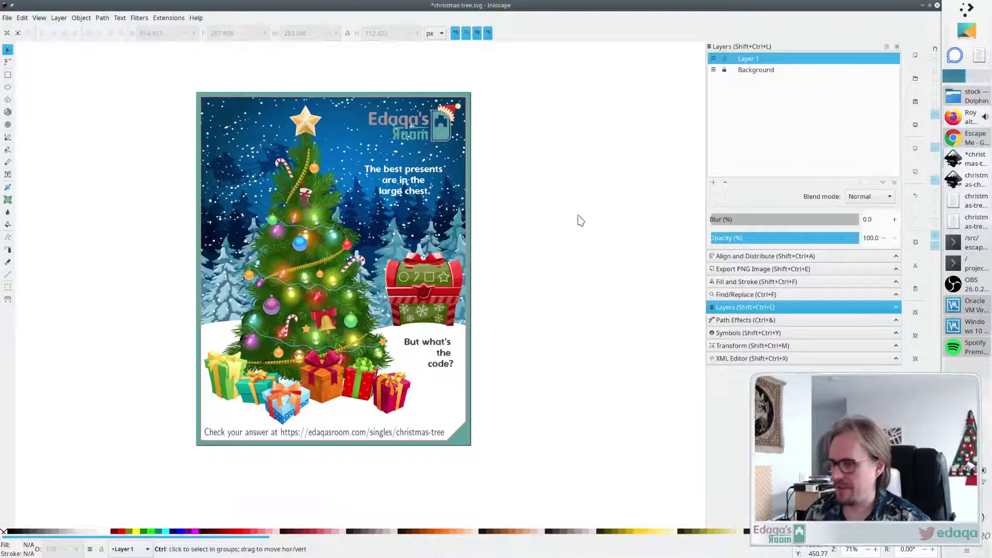
# Centre-align "But what's the code?" and move it back onto the snow directly beneath the chest.
pyautogui.click(445, 357)
pyautogui.doubleClick(445, 356)
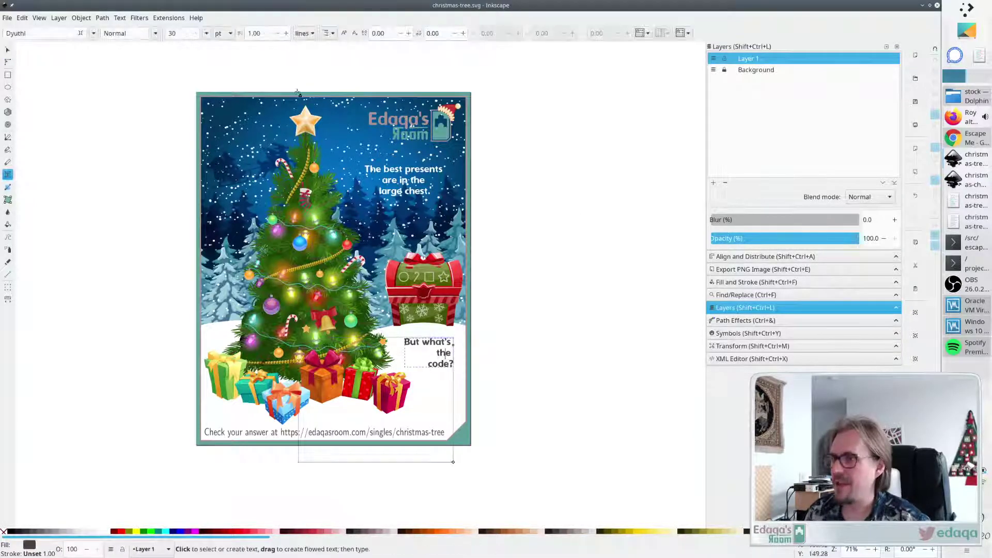
pyautogui.click(332, 33)
pyautogui.click(331, 45)
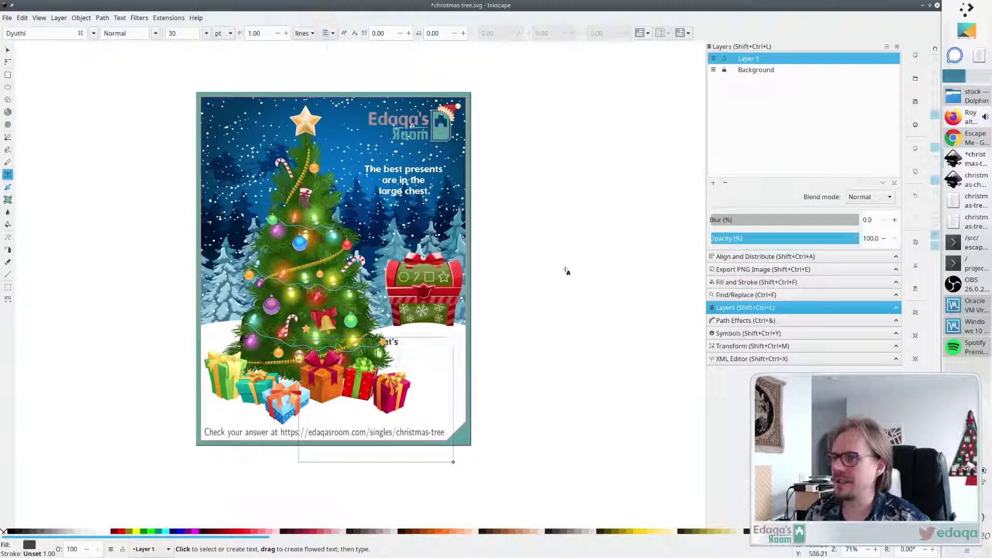
pyautogui.press('Escape')
pyautogui.press('s')
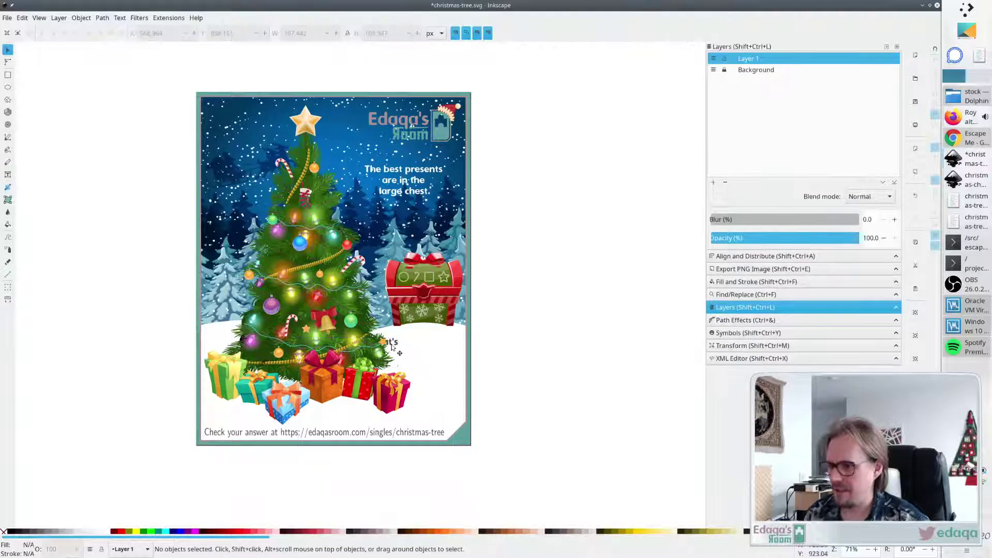
pyautogui.moveTo(374, 349); pyautogui.dragTo(440, 340)
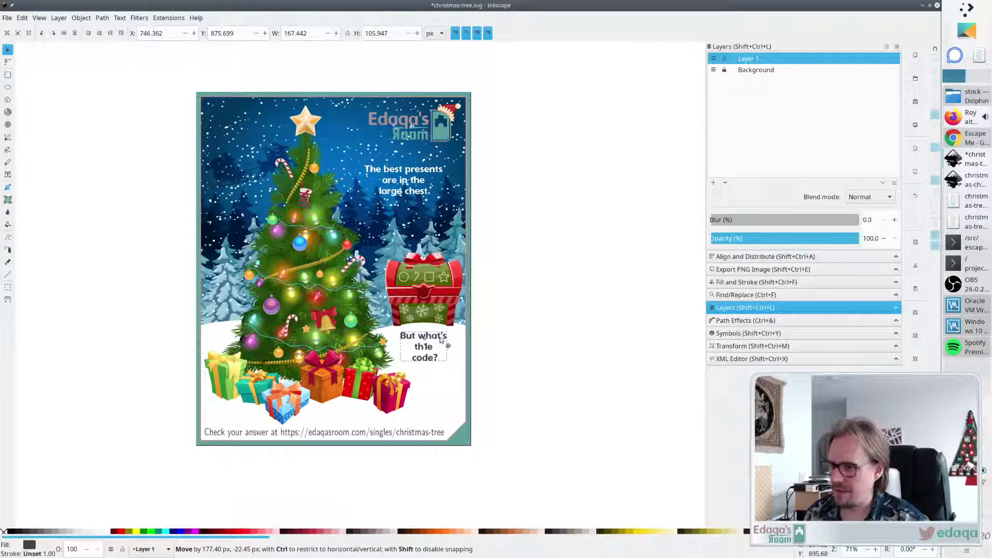
pyautogui.click(487, 356)
# Remove the stray 1 from "the" in the question and nudge the text slightly right beneath the chest.
pyautogui.doubleClick(436, 356)
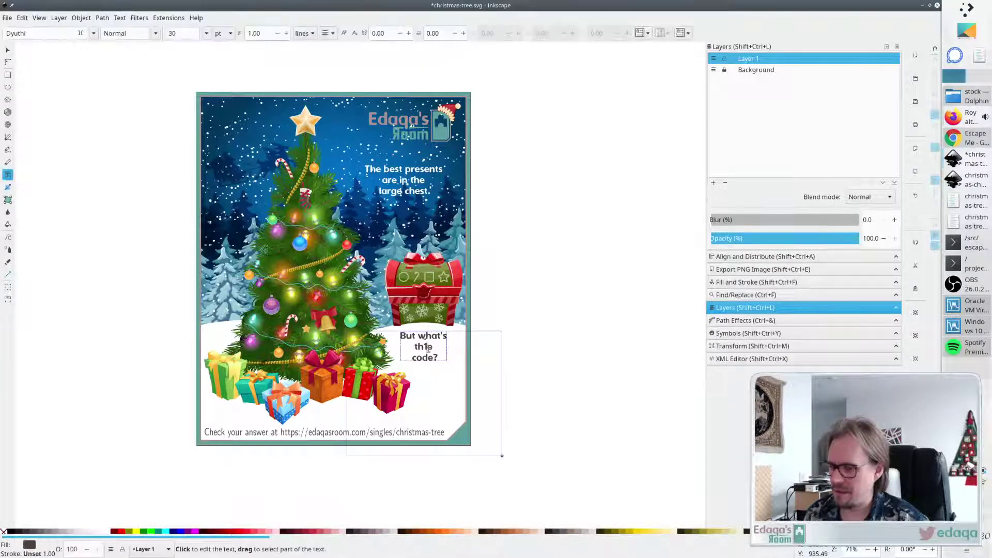
pyautogui.press('Escape')
pyautogui.press('s')
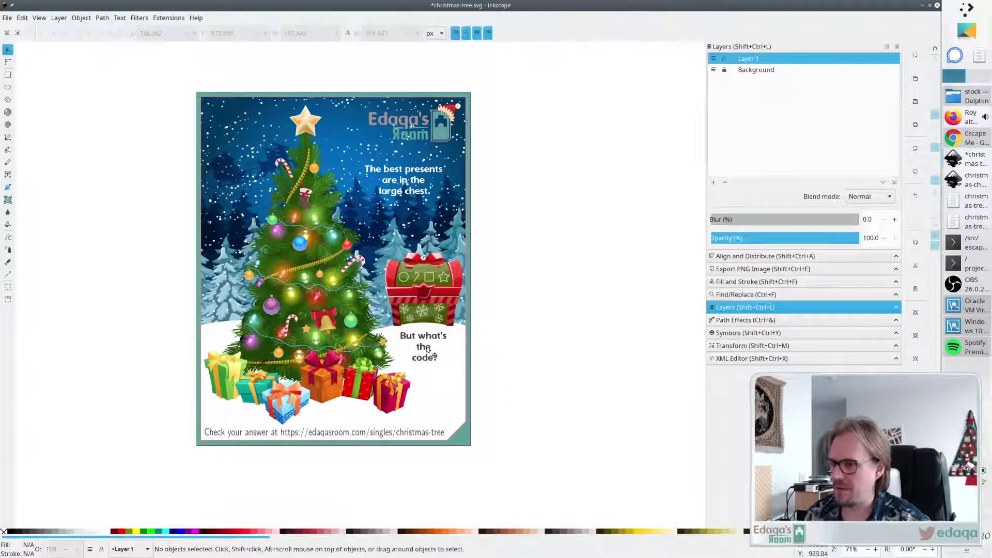
pyautogui.moveTo(425, 350); pyautogui.dragTo(428, 349)
pyautogui.click(531, 348)
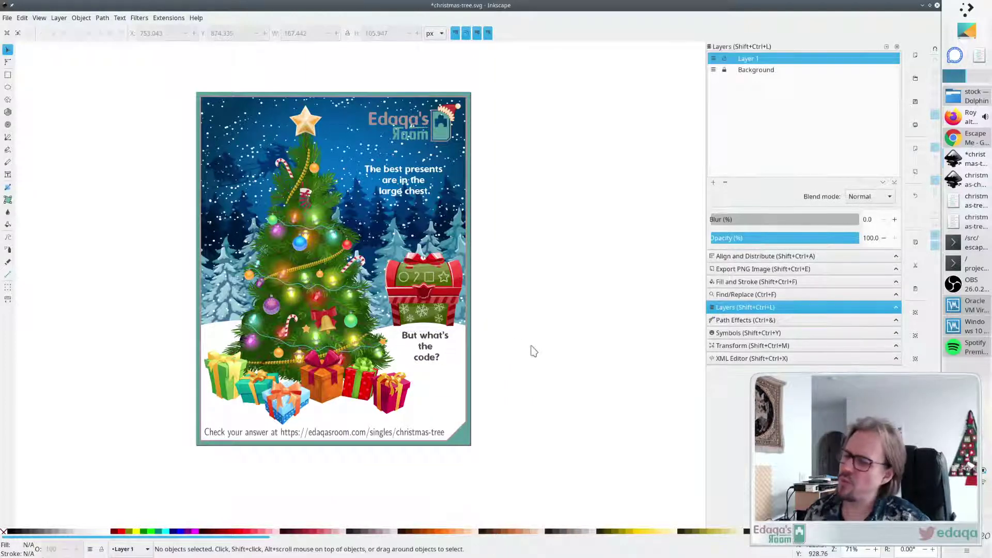
# Rejoin the question into two lines, "But what's / the code?", and lower it slightly beneath the chest.
pyautogui.press('t')
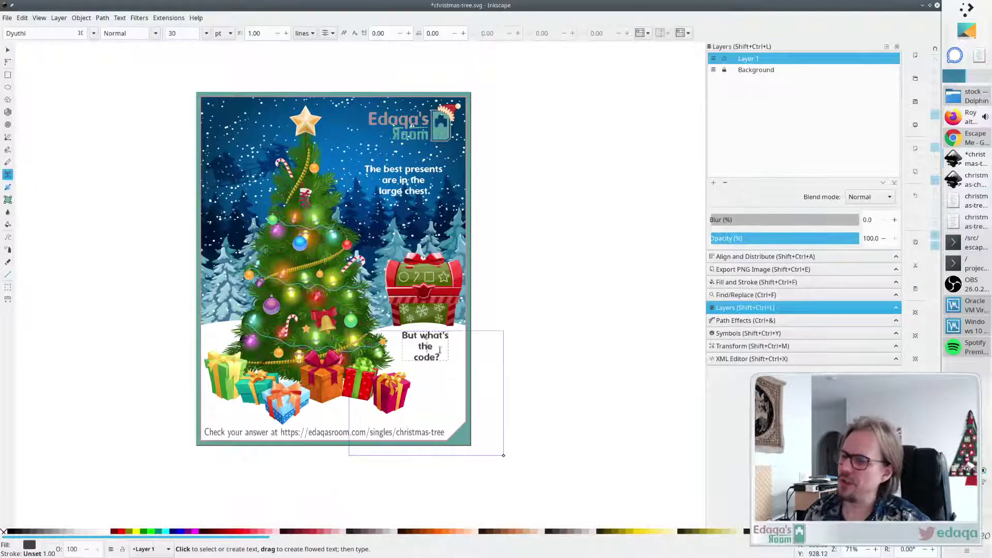
pyautogui.click(514, 350)
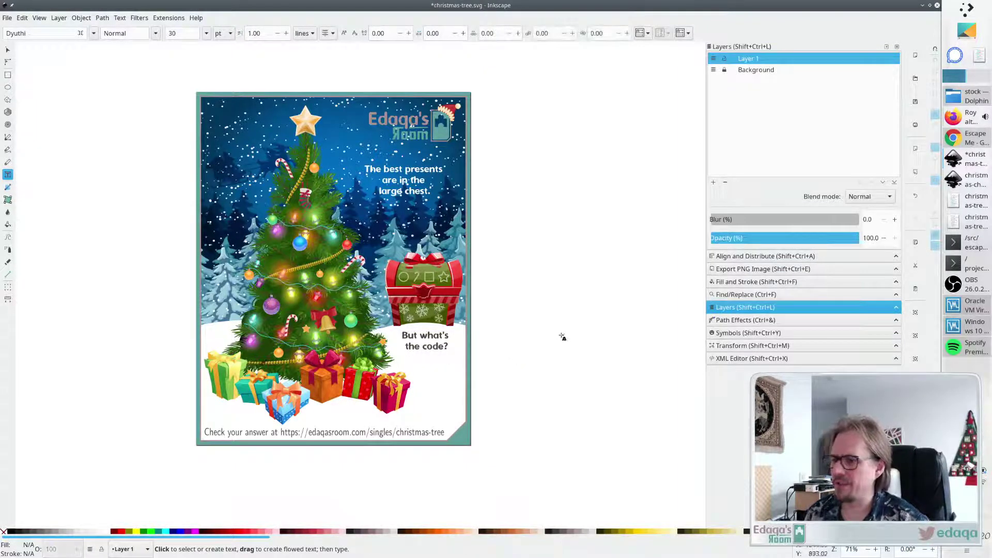
pyautogui.press('s')
pyautogui.moveTo(432, 340); pyautogui.dragTo(430, 345)
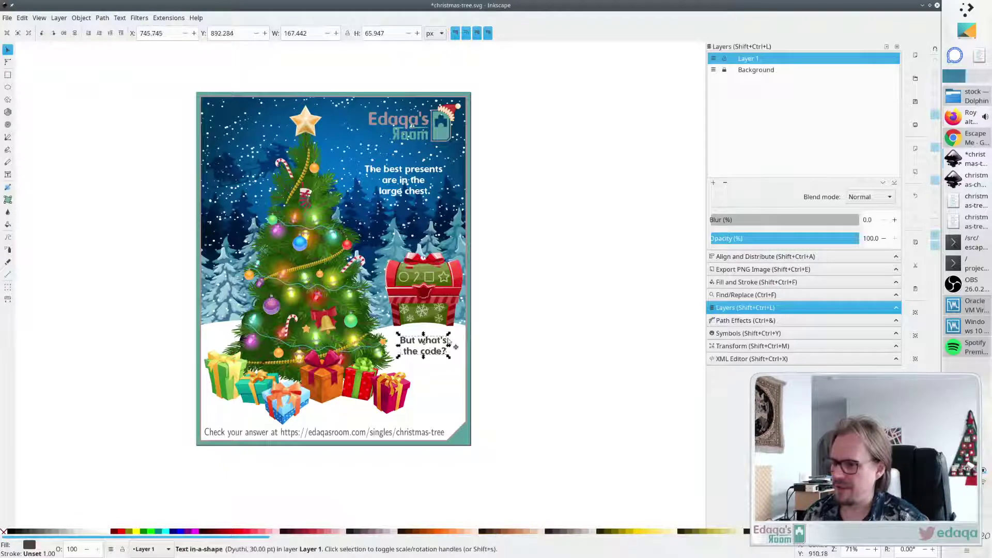
pyautogui.click(523, 324)
# Nudge the sky caption slightly down and left, and shift the two-line question slightly right and down.
pyautogui.moveTo(417, 185)
pyautogui.mouseDown()
pyautogui.moveTo(439, 228)
pyautogui.moveTo(414, 183)
pyautogui.mouseUp()
pyautogui.click(534, 229)
pyautogui.click(537, 224)
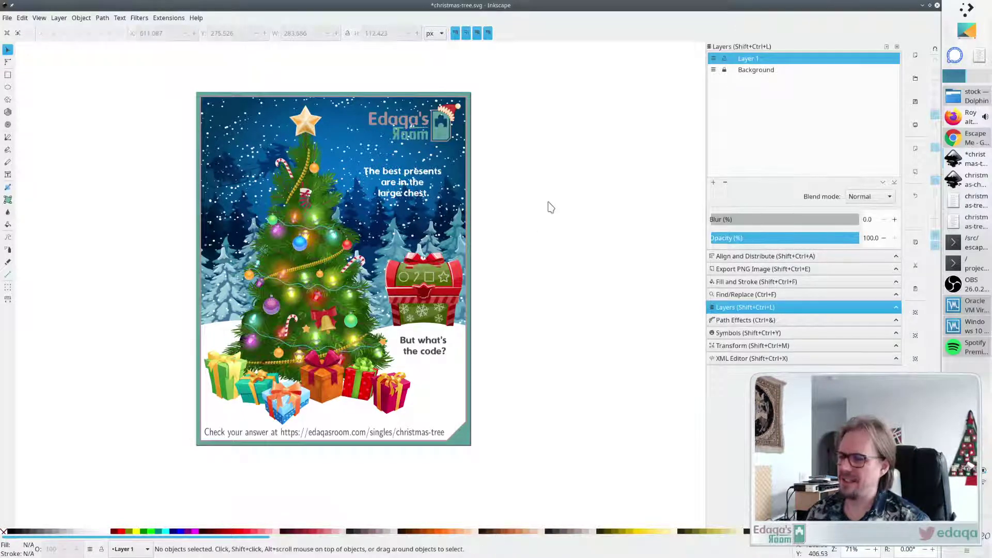
pyautogui.moveTo(434, 343); pyautogui.dragTo(439, 350)
pyautogui.click(507, 338)
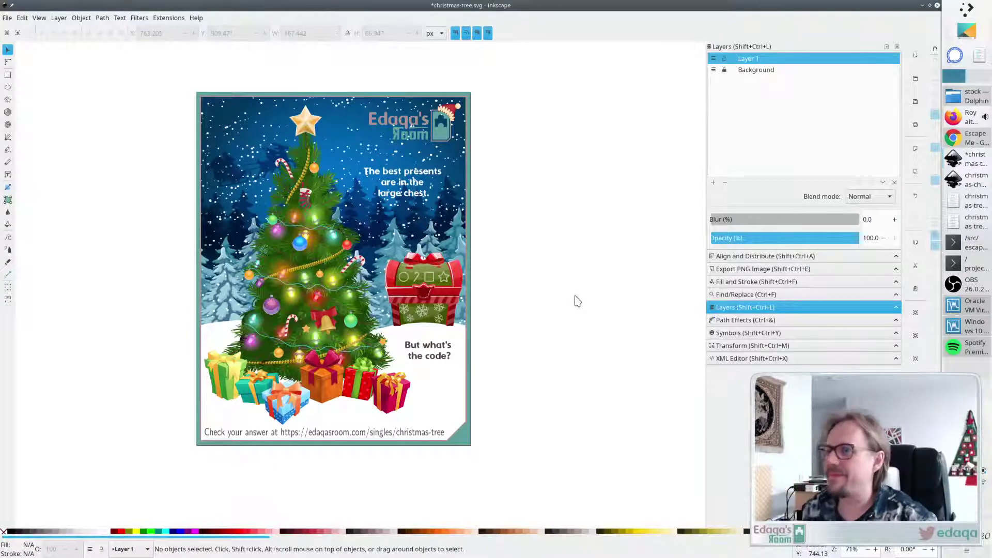
# Review the whole card at a smaller view scale and save christmas-tree.svg.
pyautogui.press('ctrl')
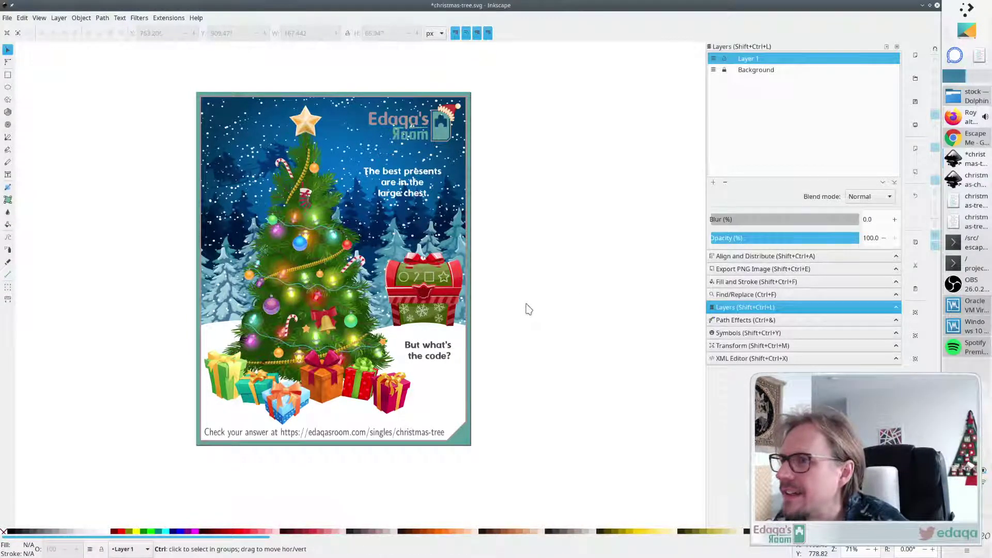
pyautogui.scroll(-2, 527, 308)
pyautogui.scroll(1, 531, 305)
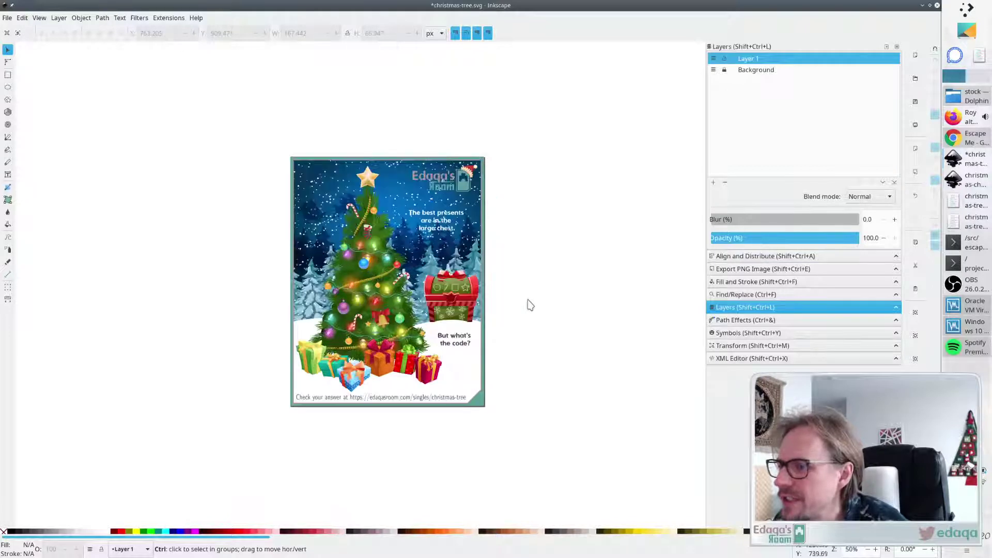
pyautogui.hotkey('ctrl', 's')
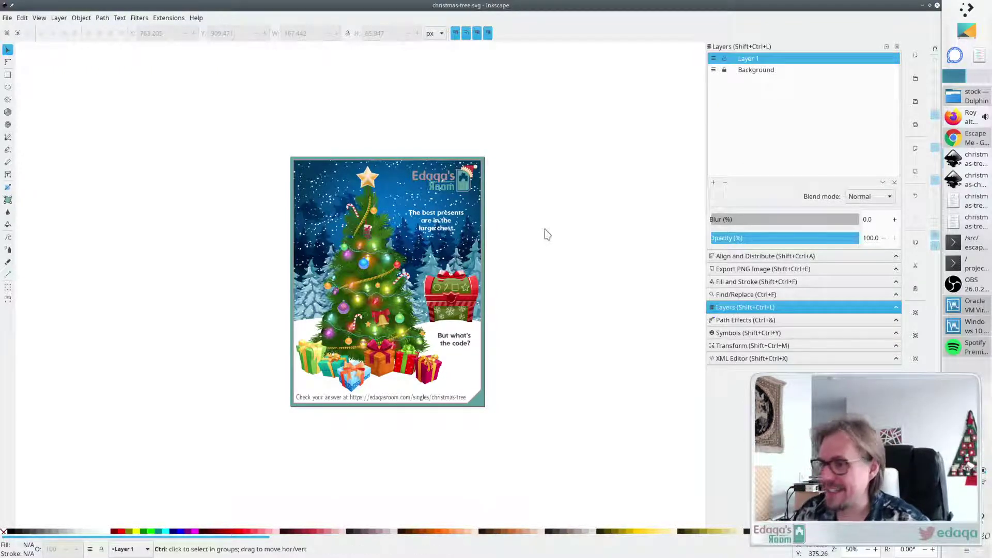
pyautogui.hotkey('ctrl', 's')
pyautogui.hotkey('alt', 'Tab')
pyautogui.press('Tab')
pyautogui.press('Tab')
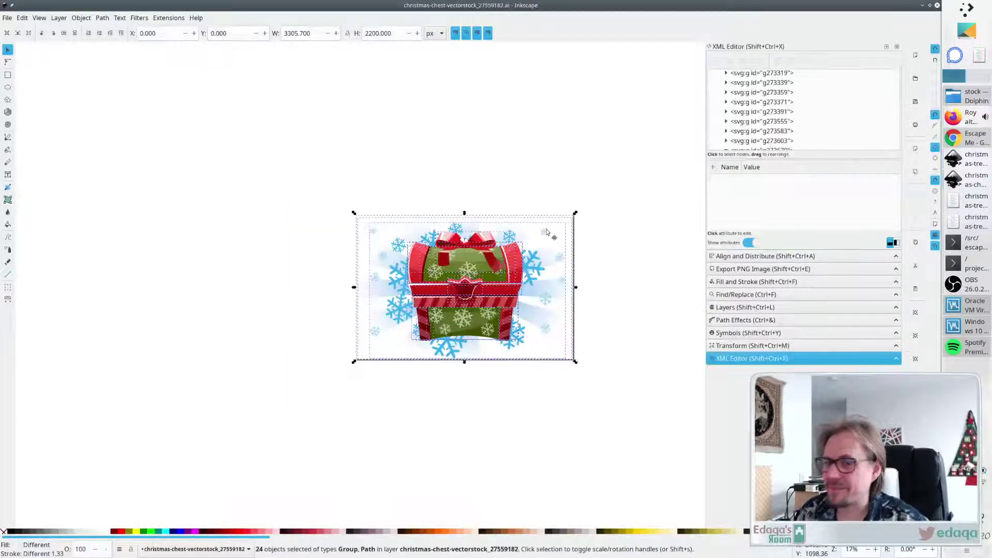
pyautogui.hotkey('alt', 'Tab')
pyautogui.press('Tab')
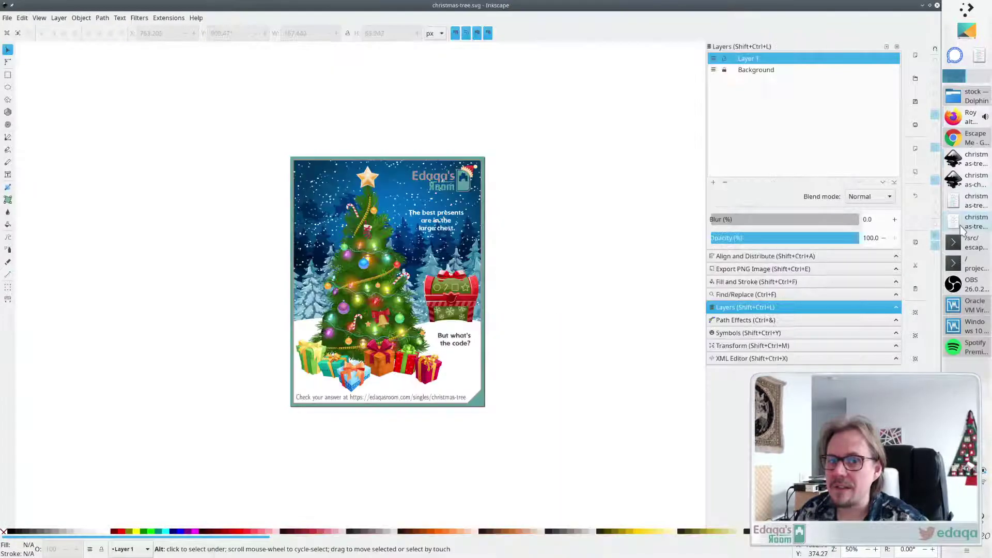
# Switch to christmas-tree.mdl in Kate and add the line "prompt: But what's the code?" beneath the desc line.
pyautogui.click(623, 104)
pyautogui.press('Up')
pyautogui.press('Up')
pyautogui.press('Up')
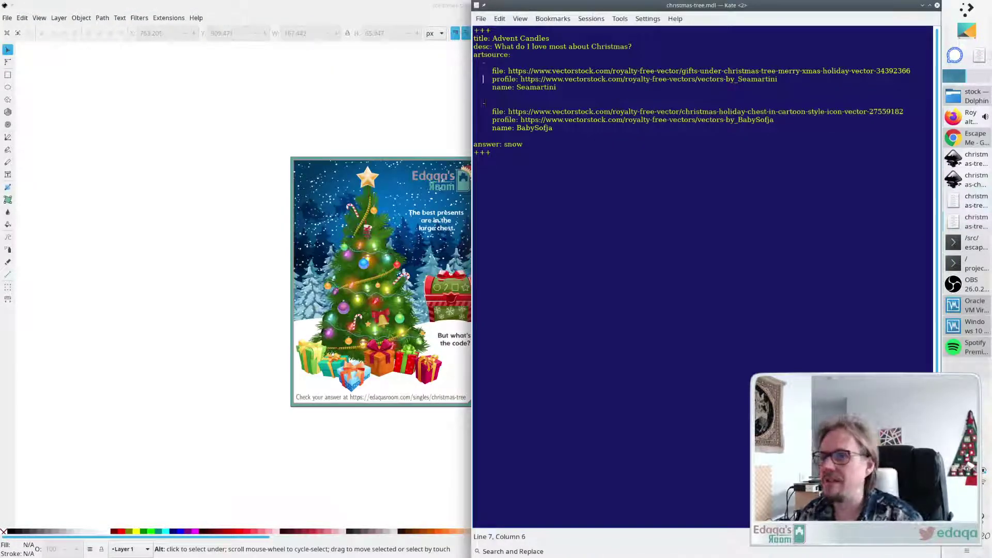
pyautogui.press('Up')
pyautogui.press('End')
pyautogui.press('Return')
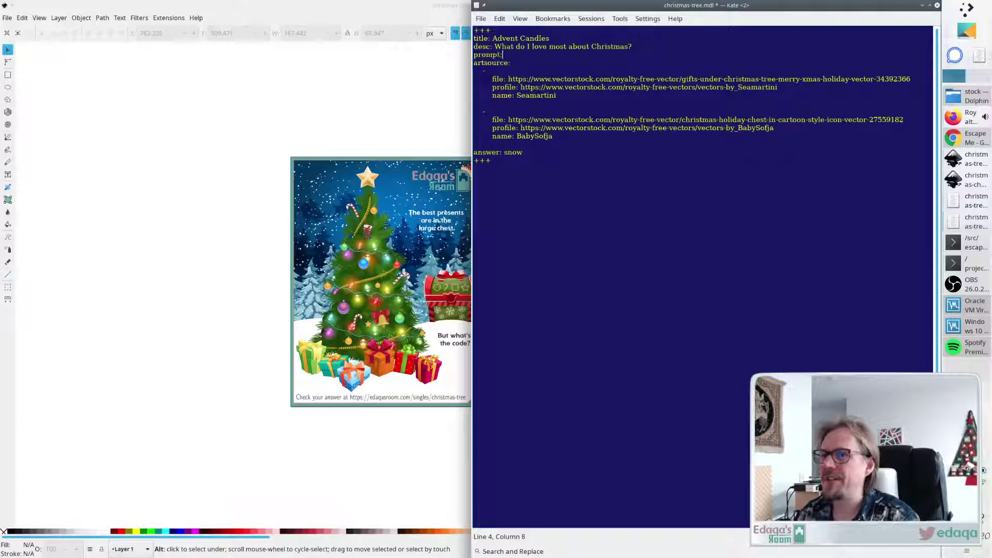
pyautogui.write("prompt: But what's ")
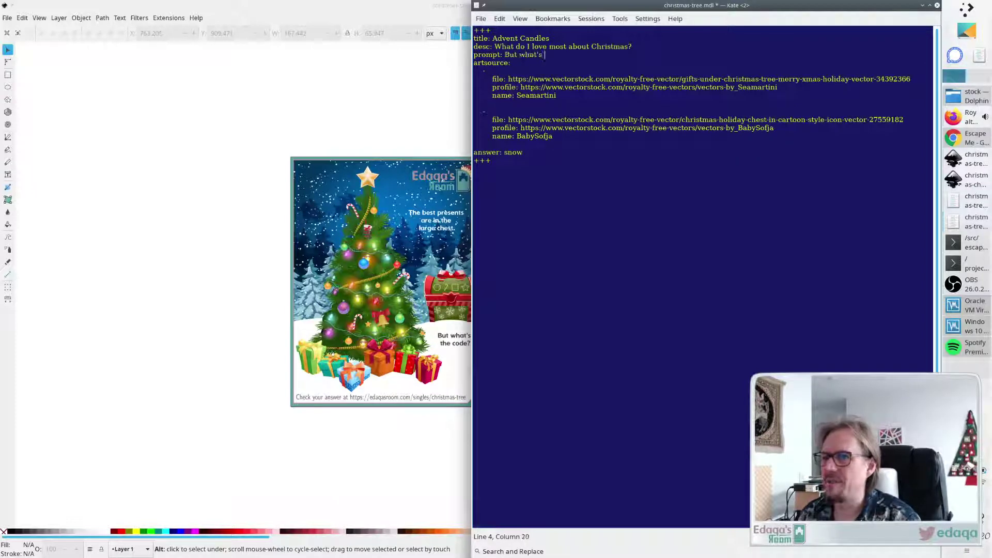
pyautogui.write('the code?')
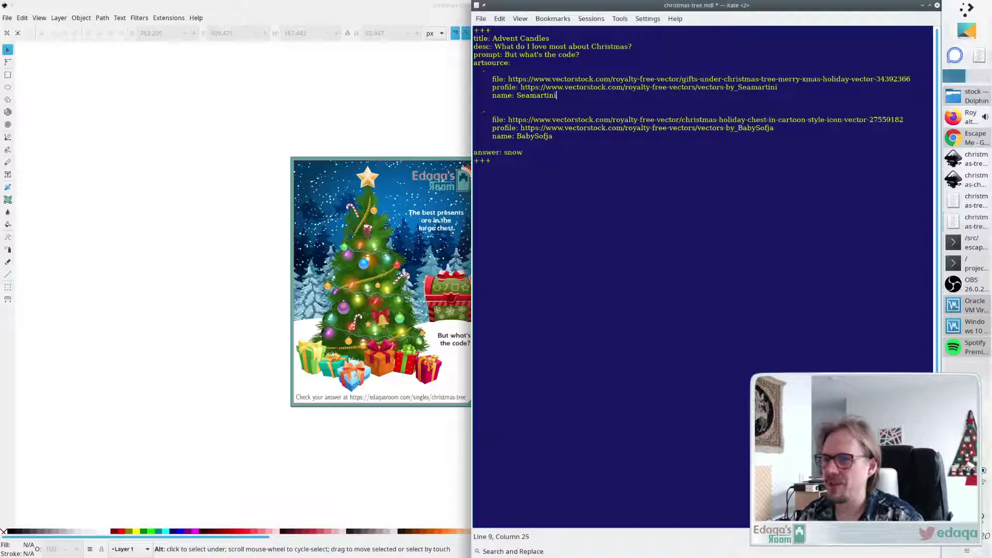
# Replace the metadata's answer with 9363, checking each digit against the ornaments on the tree card.
pyautogui.click(579, 119)
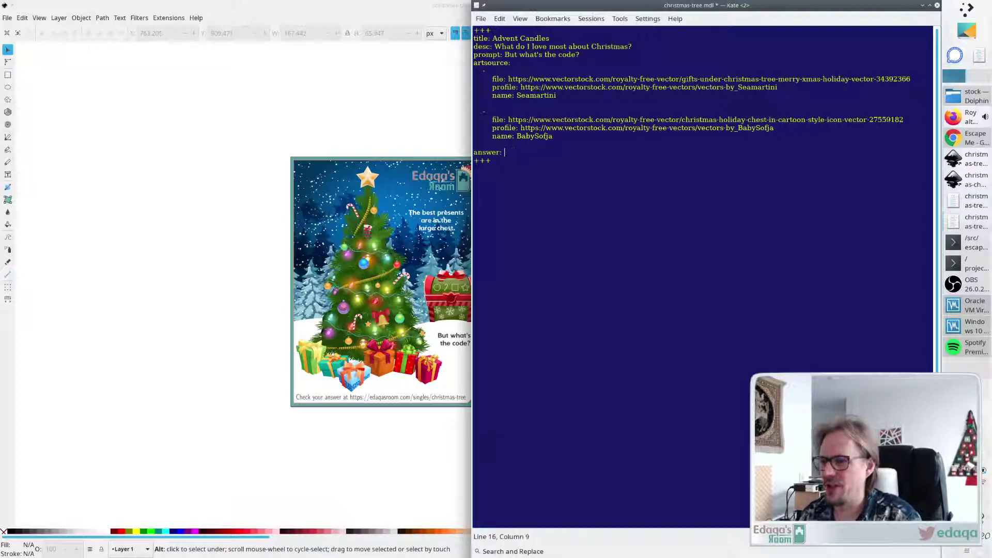
pyautogui.hotkey('alt', 'Tab')
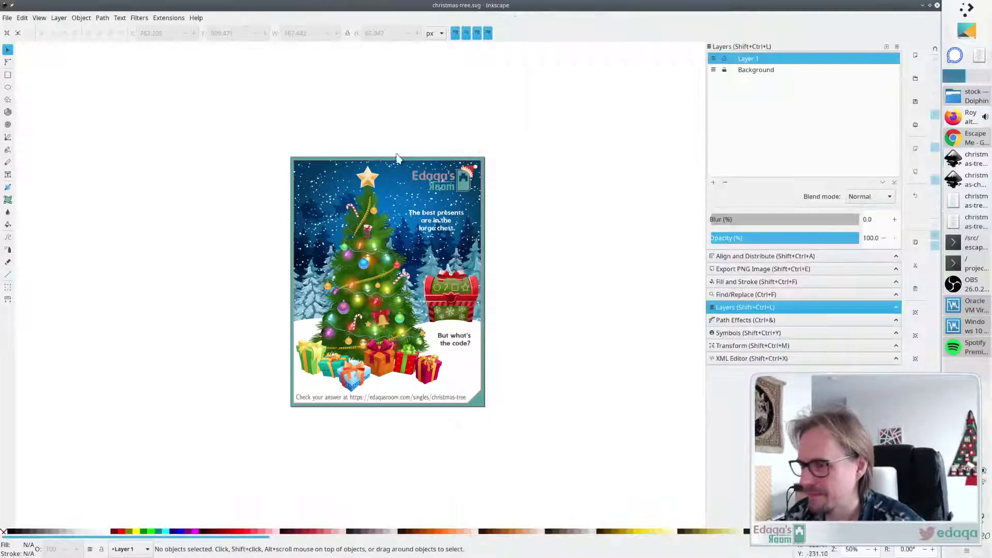
pyautogui.keyDown('ctrl'); pyautogui.scroll(1, 390, 314); pyautogui.keyUp('ctrl')
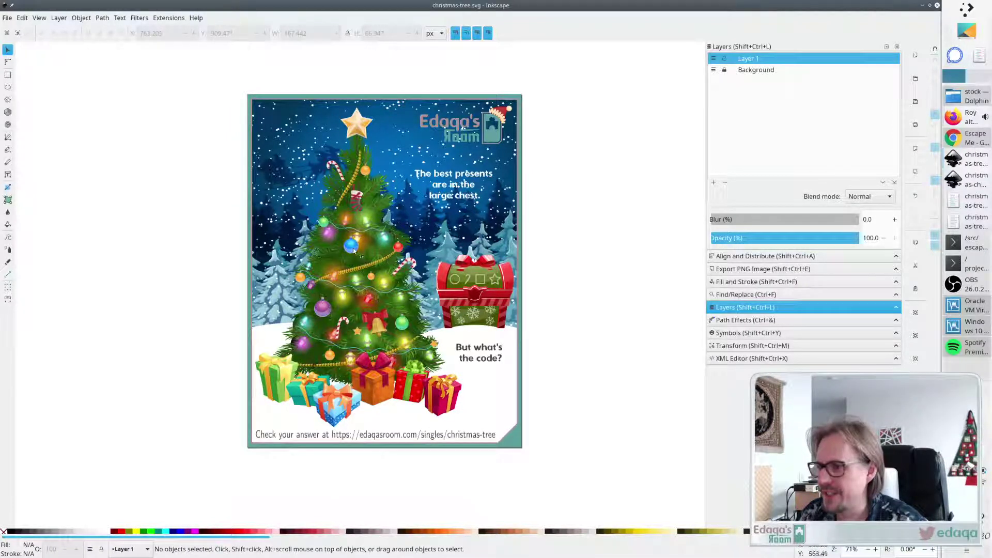
pyautogui.hotkey('alt', 'Tab')
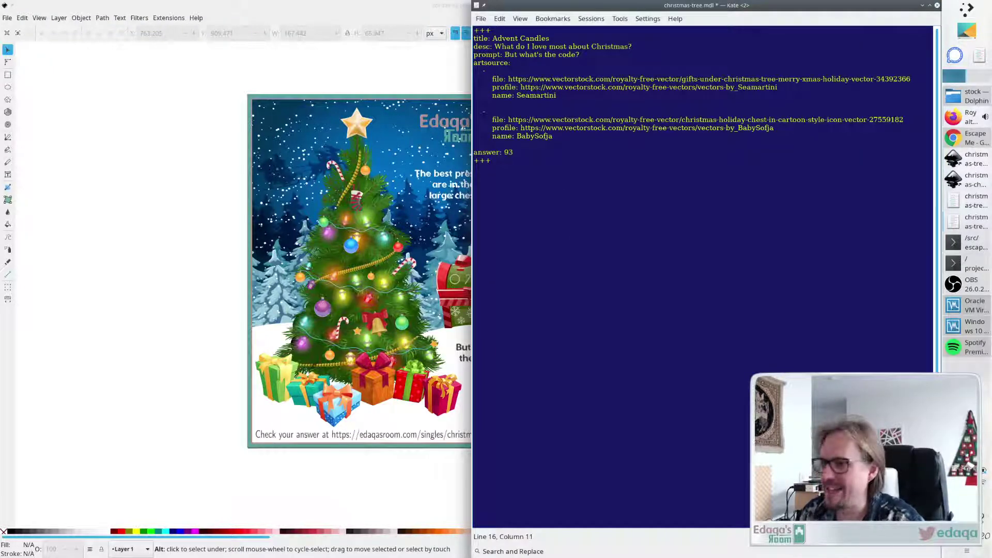
pyautogui.hotkey('alt', 'Tab')
pyautogui.hotkey('alt', 'Tab')
pyautogui.write('3')
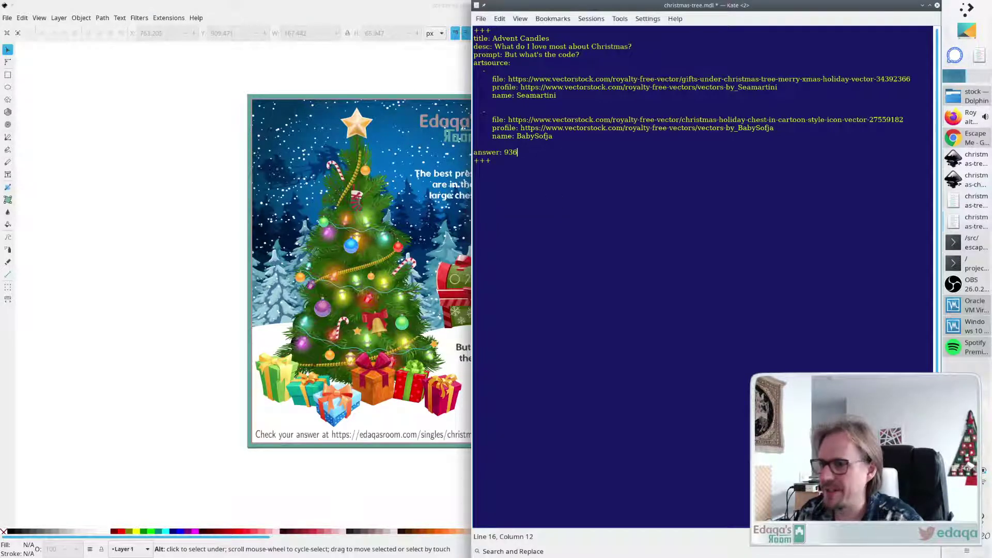
pyautogui.hotkey('alt', 'Tab')
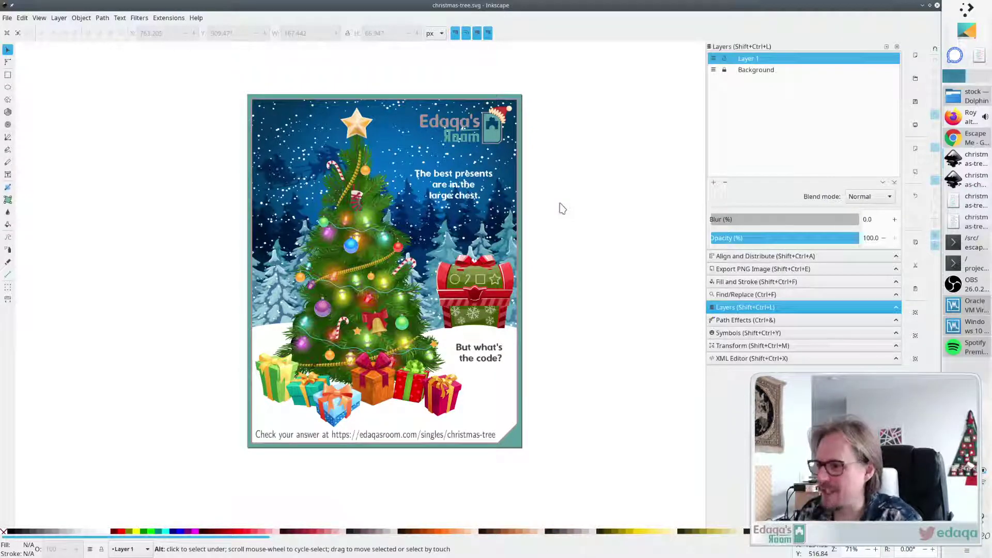
pyautogui.hotkey('alt', 'Tab')
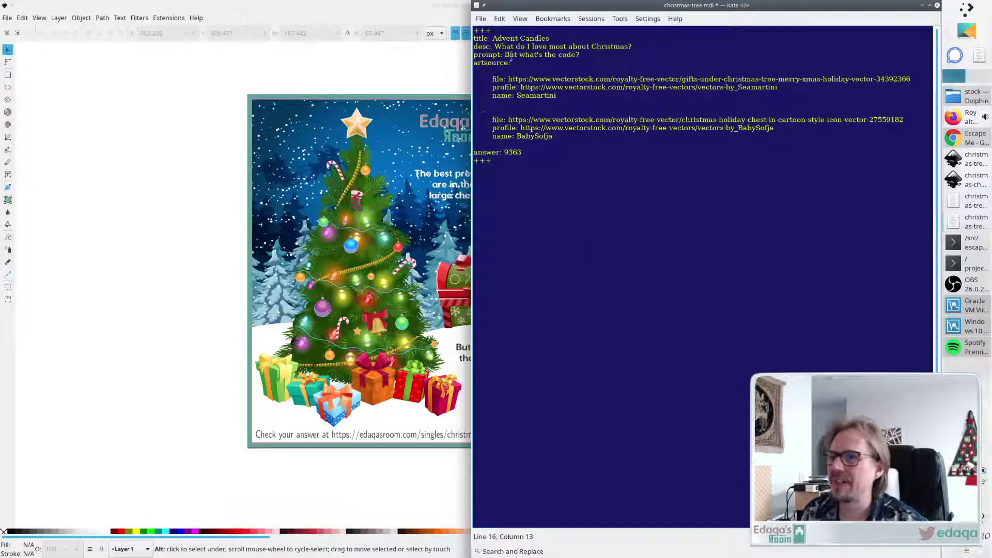
# Change the puzzle's title in the metadata to "Christmas Tree".
pyautogui.moveTo(493, 38); pyautogui.dragTo(549, 39)
pyautogui.write('A')
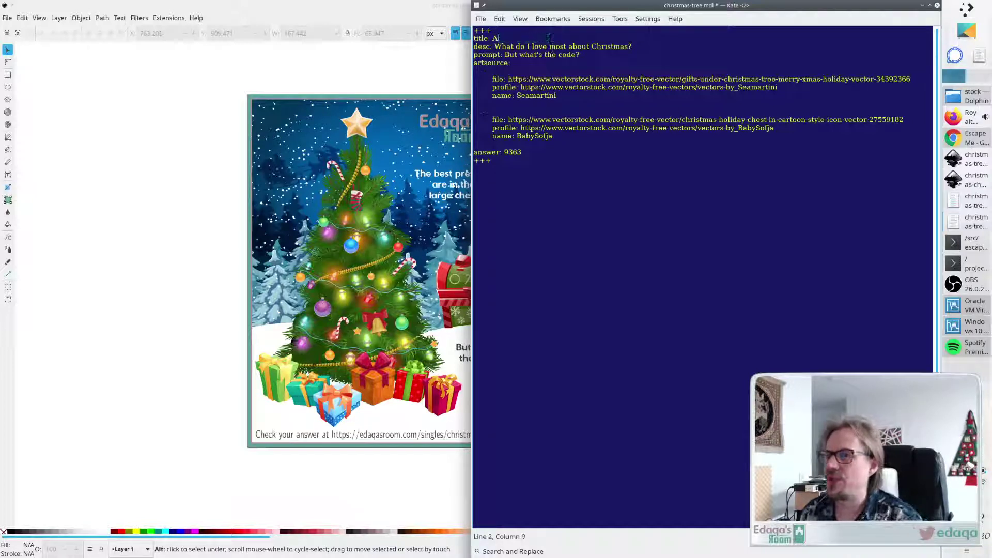
pyautogui.press('BackSpace')
pyautogui.write('Christmas Tree')
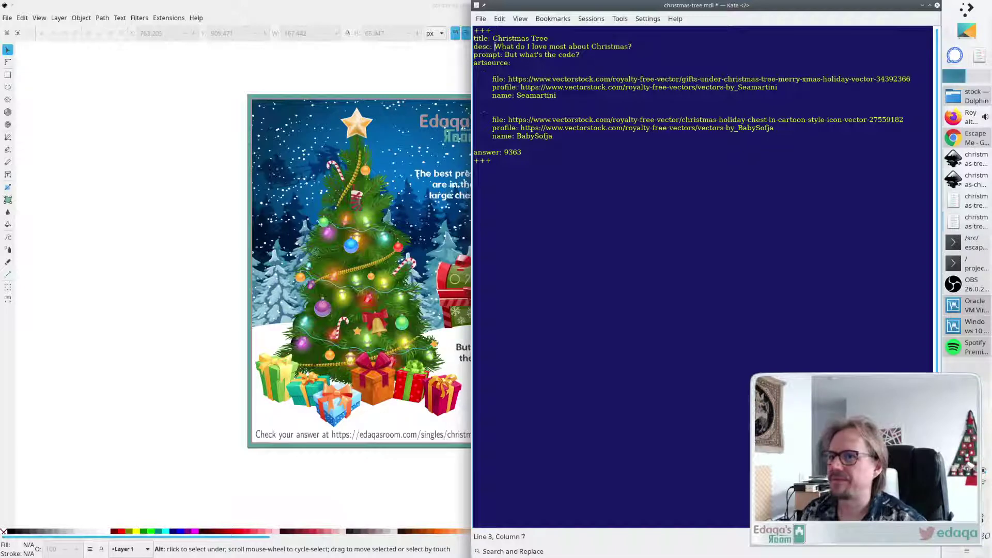
# Merge the prompt into the desc line so it reads "The best presents are in the large chest. But what's the code?" and save the file.
pyautogui.hotkey('shift', 'End')
pyautogui.press('BackSpace')
pyautogui.write('Th')
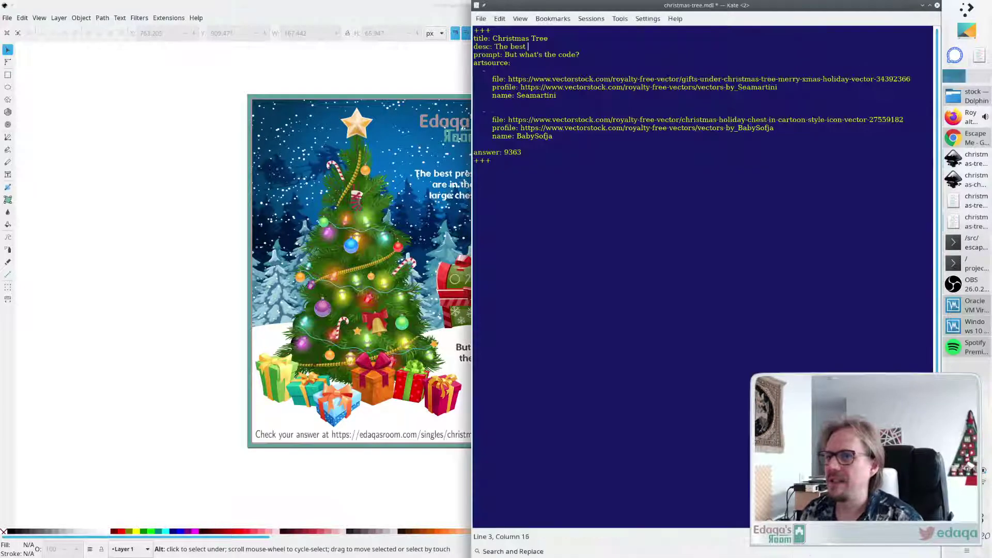
pyautogui.write('e best')
pyautogui.press('BackSpace')
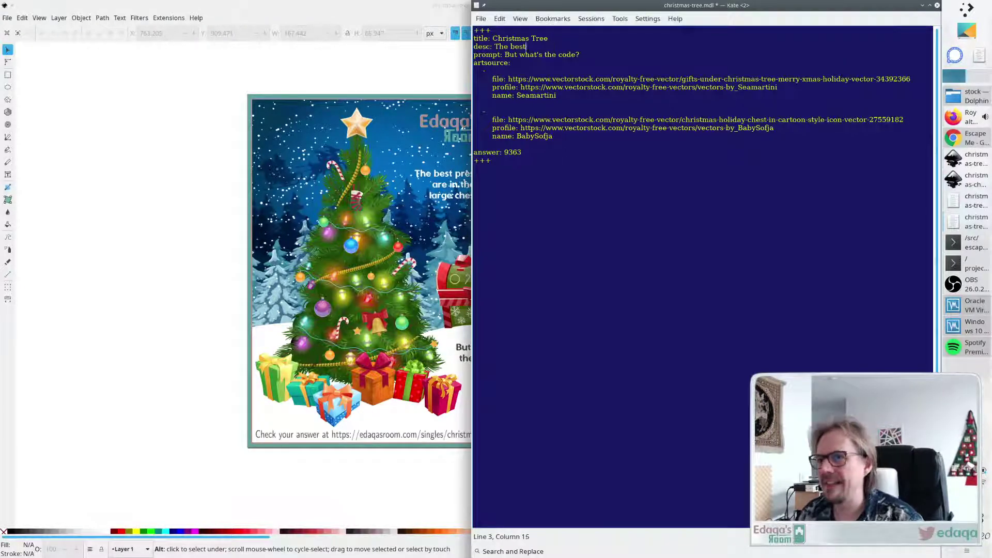
pyautogui.press('Down')
pyautogui.hotkey('shift', 'Home')
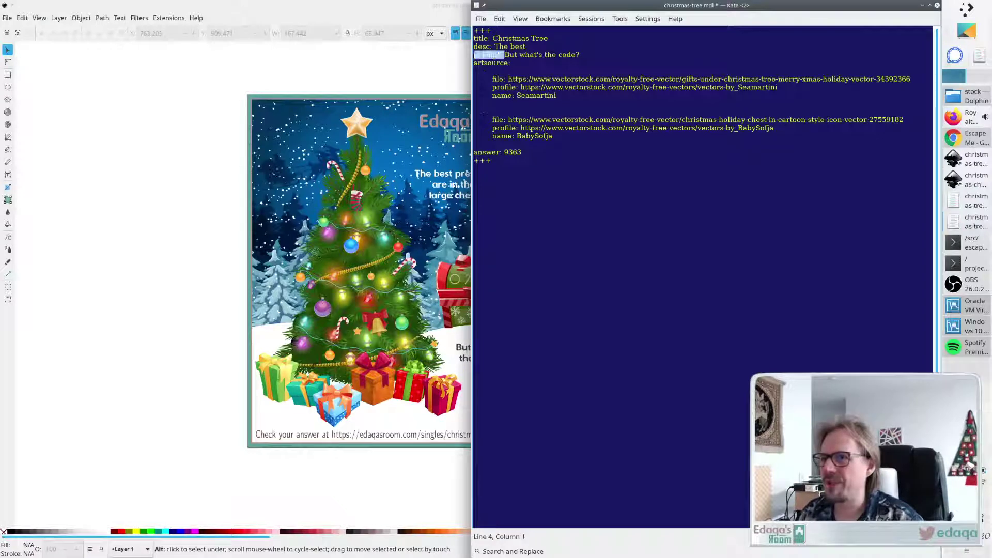
pyautogui.press('BackSpace')
pyautogui.press('BackSpace')
pyautogui.write('presents a')
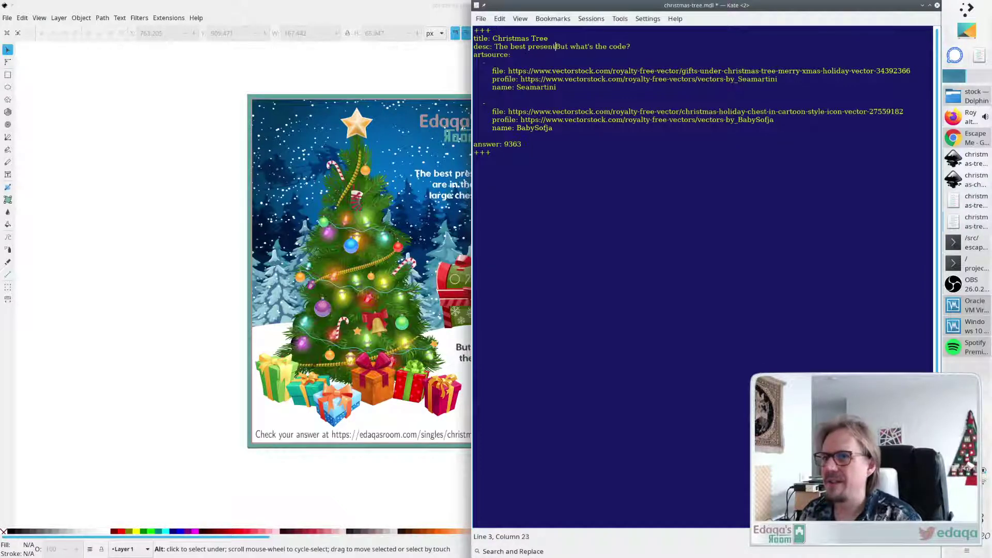
pyautogui.write('re in the large chest.')
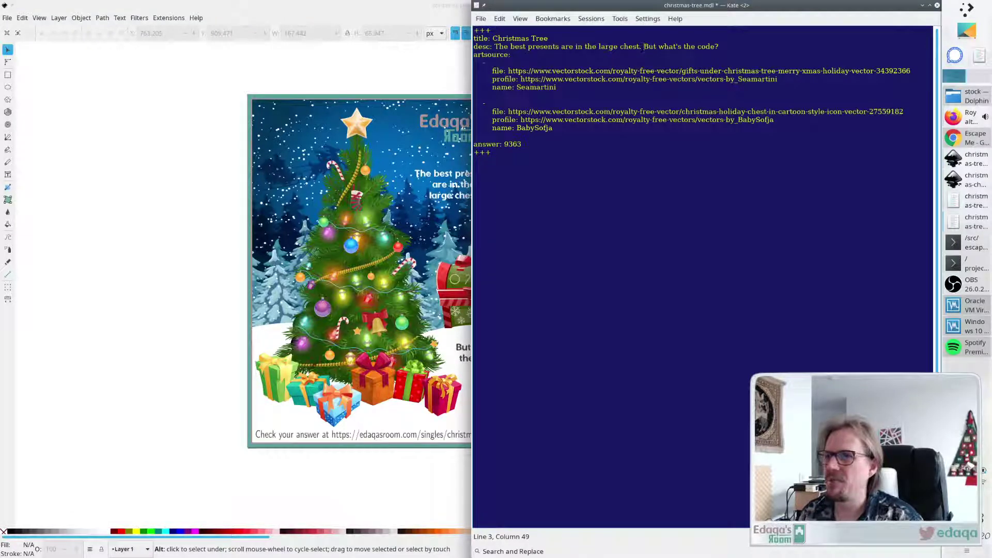
pyautogui.hotkey('ctrl', 's')
# Save christmas-tree.svg again in Inkscape and return to christmas-tree.mdl to recheck its metadata.
pyautogui.hotkey('alt', 'Tab')
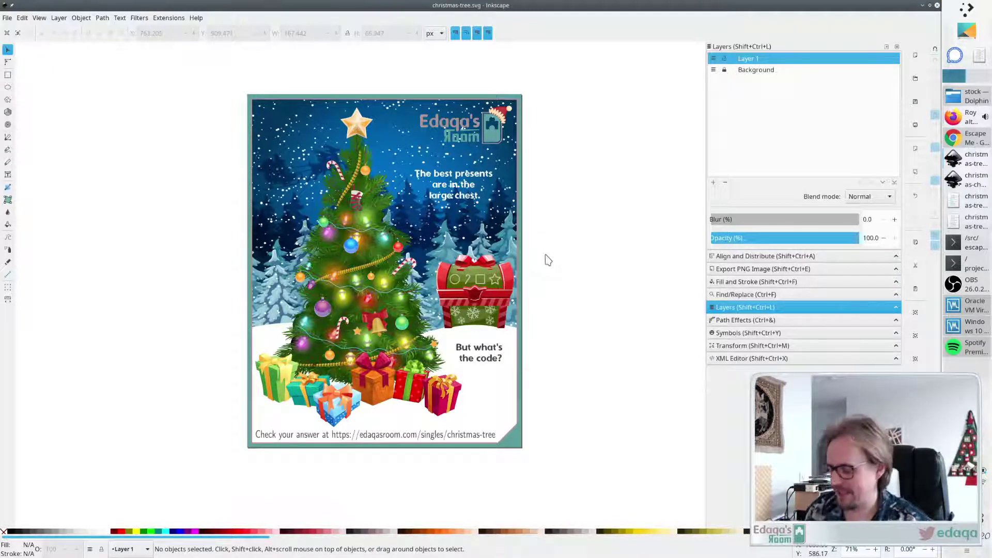
pyautogui.hotkey('ctrl', 's')
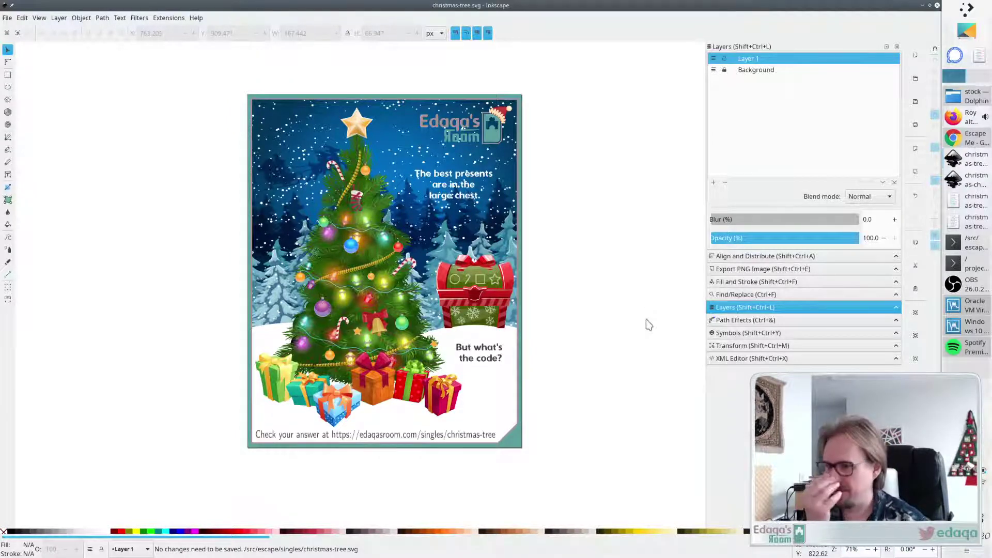
pyautogui.click(969, 250)
pyautogui.click(969, 250)
pyautogui.click(967, 265)
pyautogui.click(967, 265)
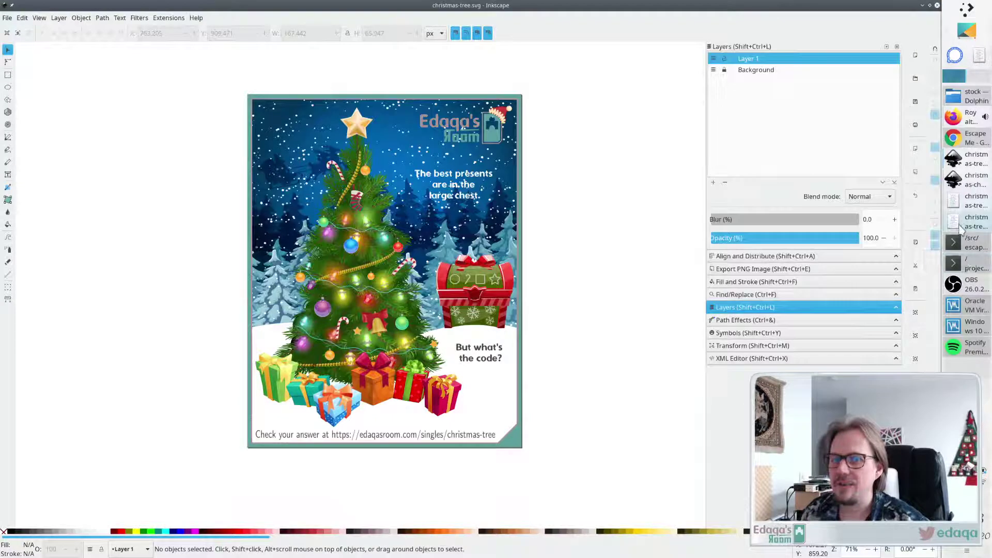
pyautogui.click(959, 226)
pyautogui.click(525, 55)
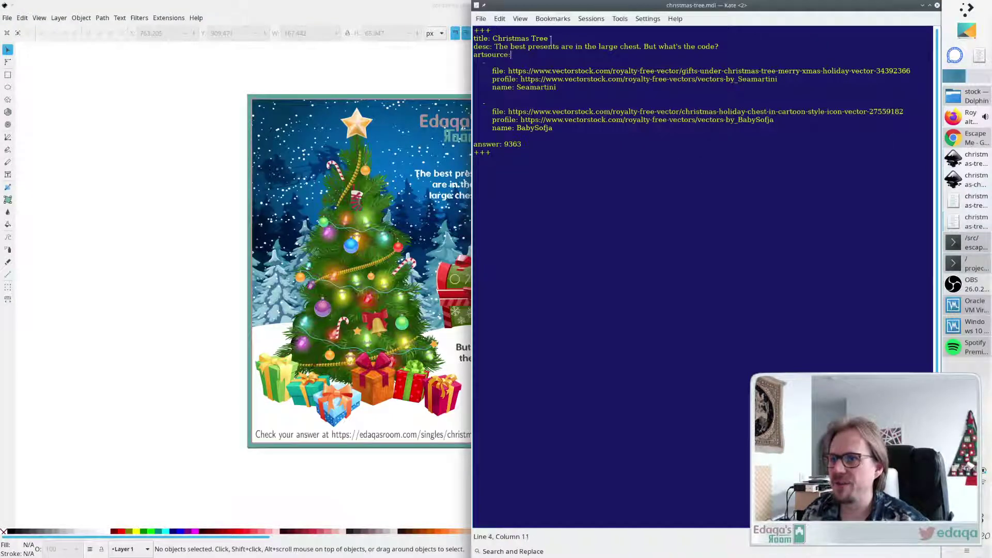
# Switch to the Konsole bash session in /src/escape and list the available recipes with "just --list".
pyautogui.click(969, 243)
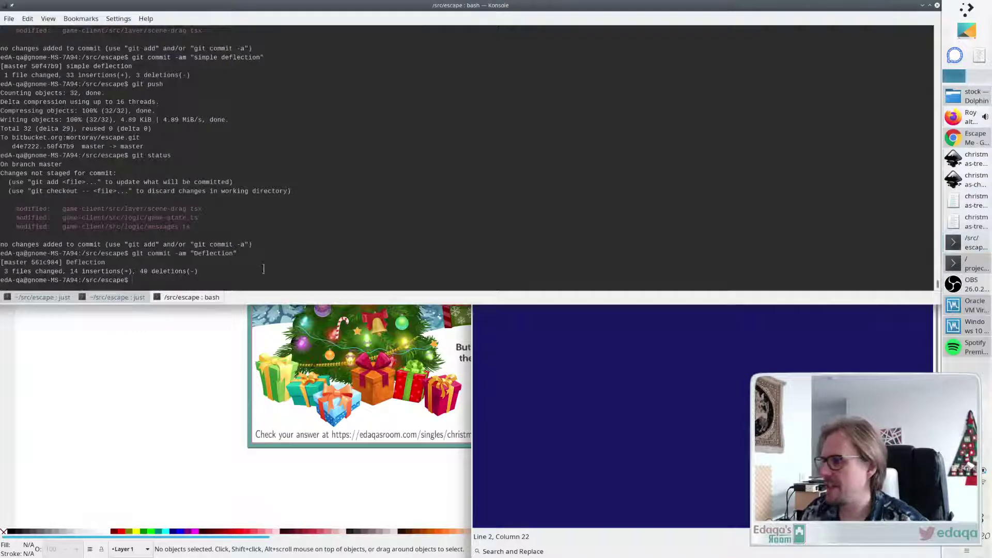
pyautogui.click(48, 298)
pyautogui.click(118, 297)
pyautogui.click(191, 297)
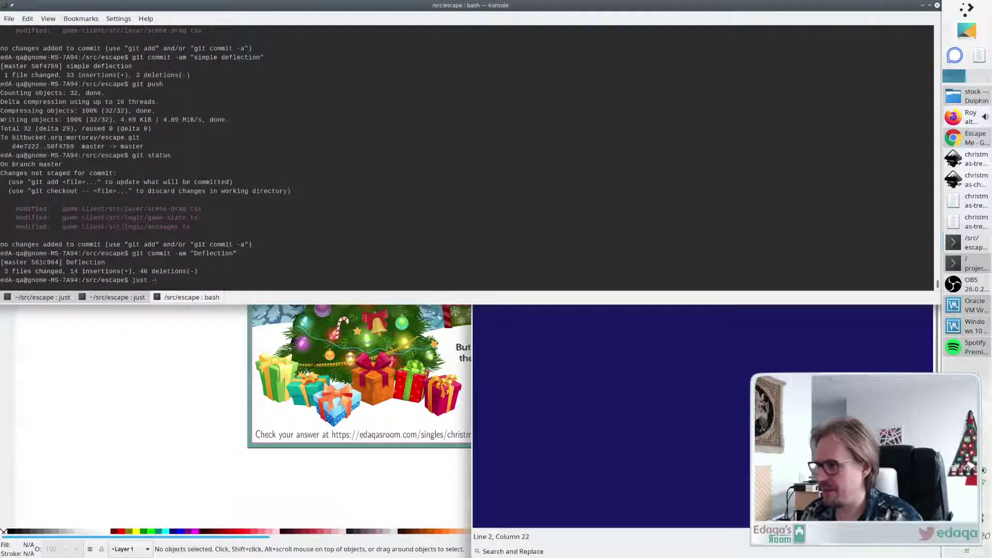
pyautogui.press('Return')
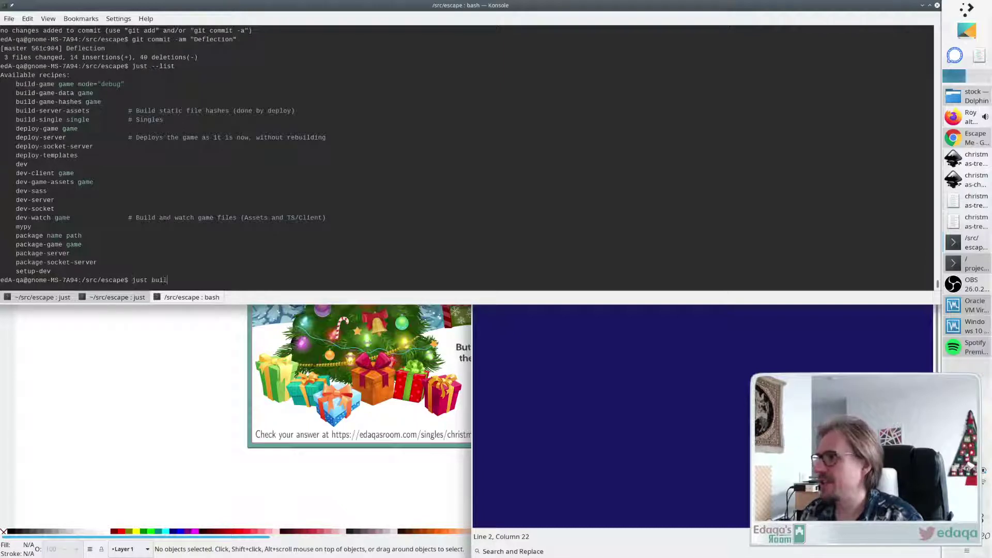
# Build the puzzle by running "just build-single christmas-tree".
pyautogui.write('just build-single  christ')
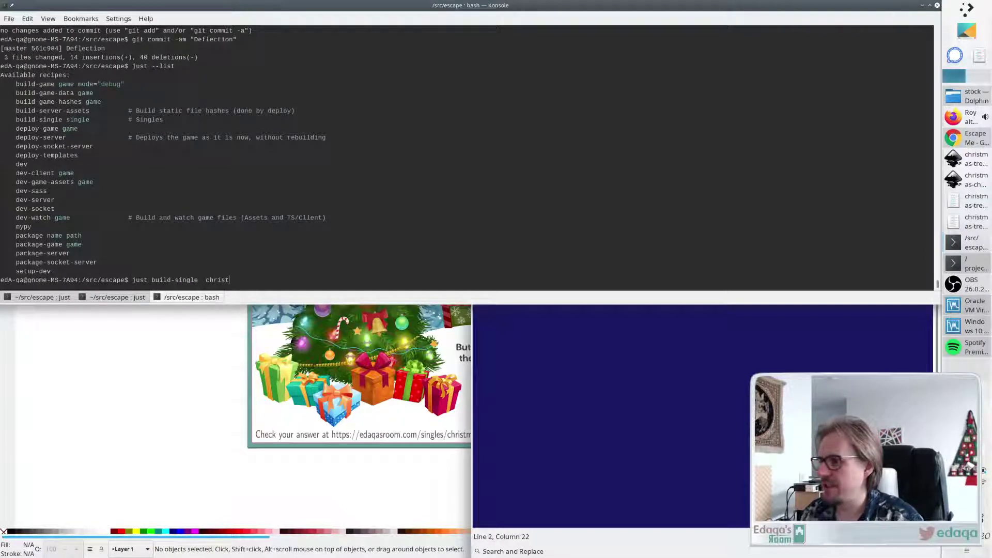
pyautogui.write('mas-tree')
pyautogui.press('Return')
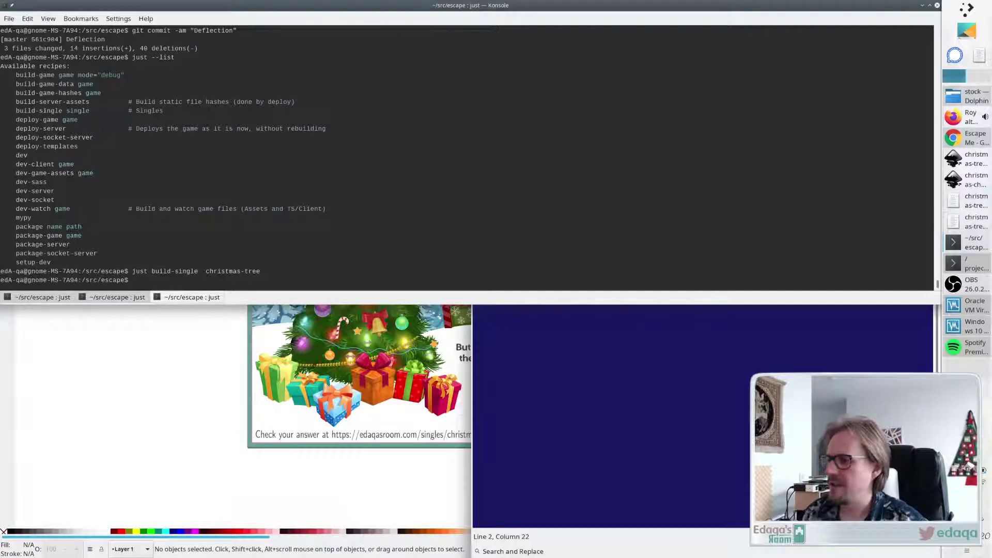
# Switch to Firefox, load localhost:2500/singles/christmas-tree in place of the Misc Glitchmas Present page, and view the card down to its answer box.
pyautogui.click(966, 116)
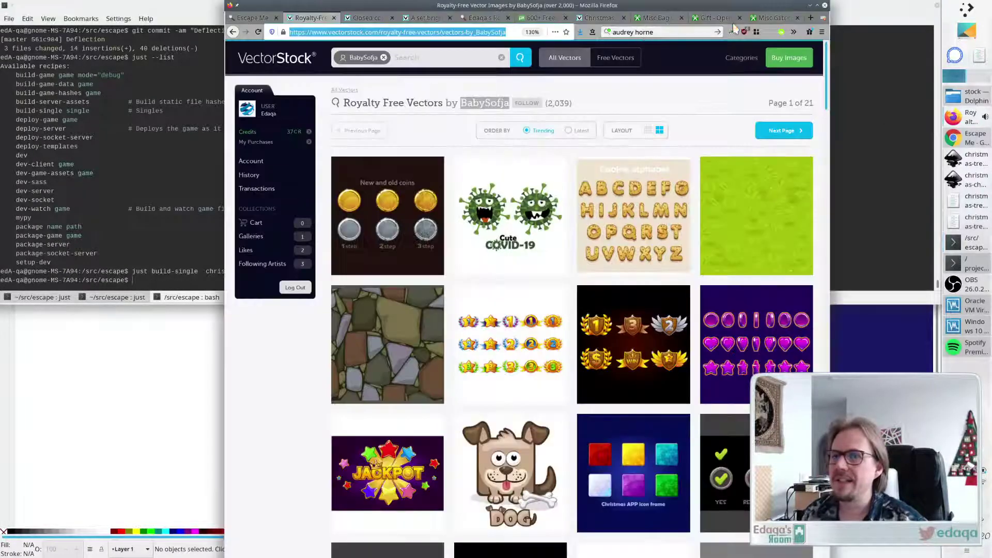
pyautogui.click(768, 18)
pyautogui.hotkey('ctrl', 'l')
pyautogui.write('local')
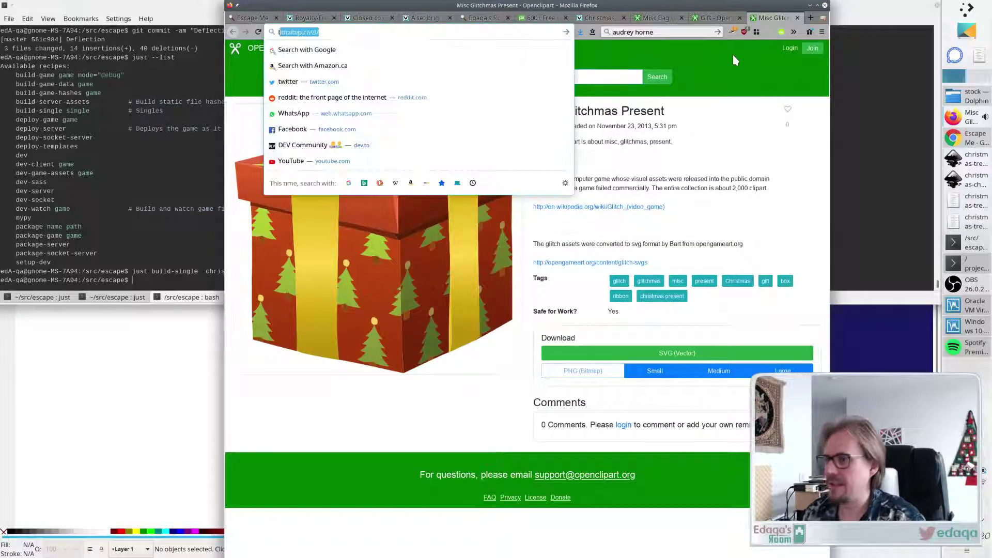
pyautogui.press('BackSpace')
pyautogui.press('BackSpace')
pyautogui.press('BackSpace')
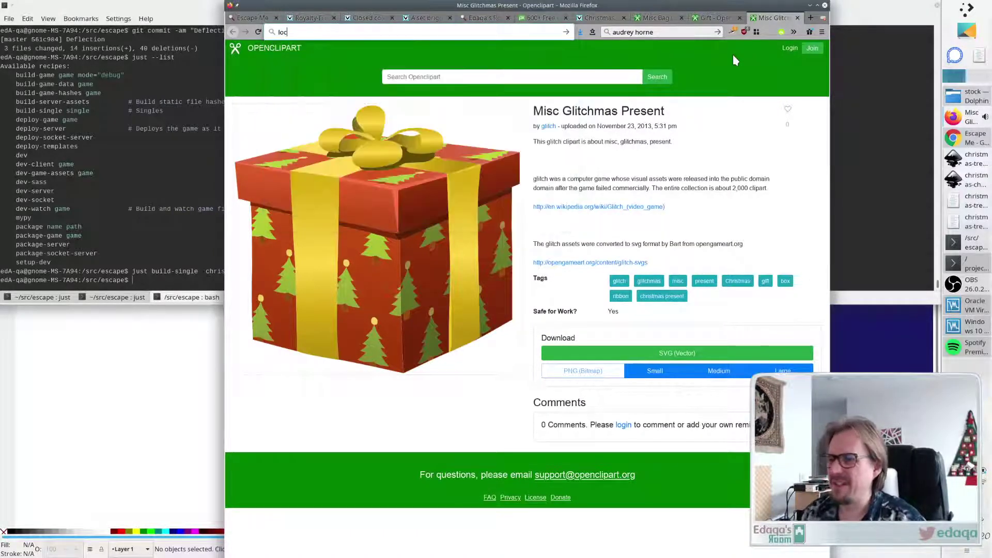
pyautogui.write('l')
pyautogui.press('BackSpace')
pyautogui.write('al')
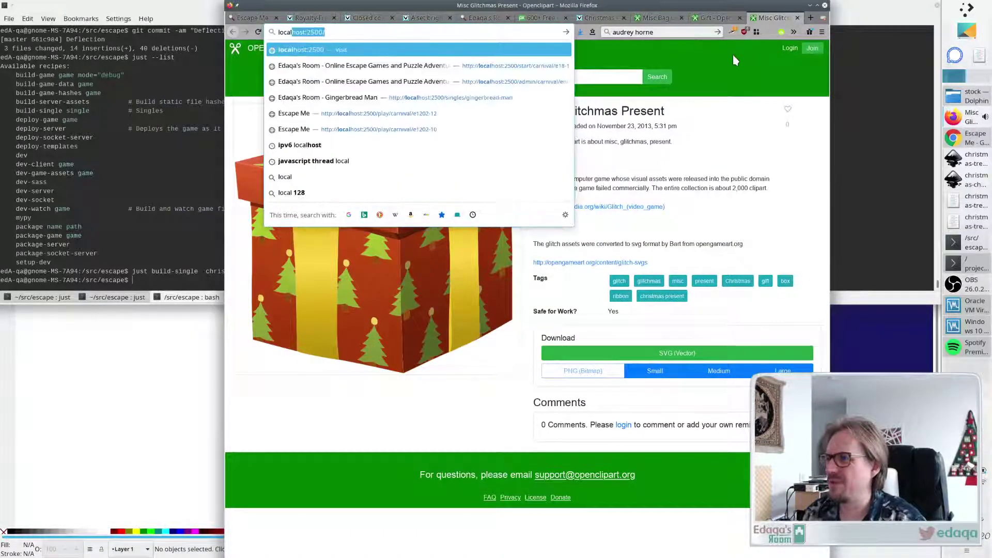
pyautogui.press('Down')
pyautogui.press('Down')
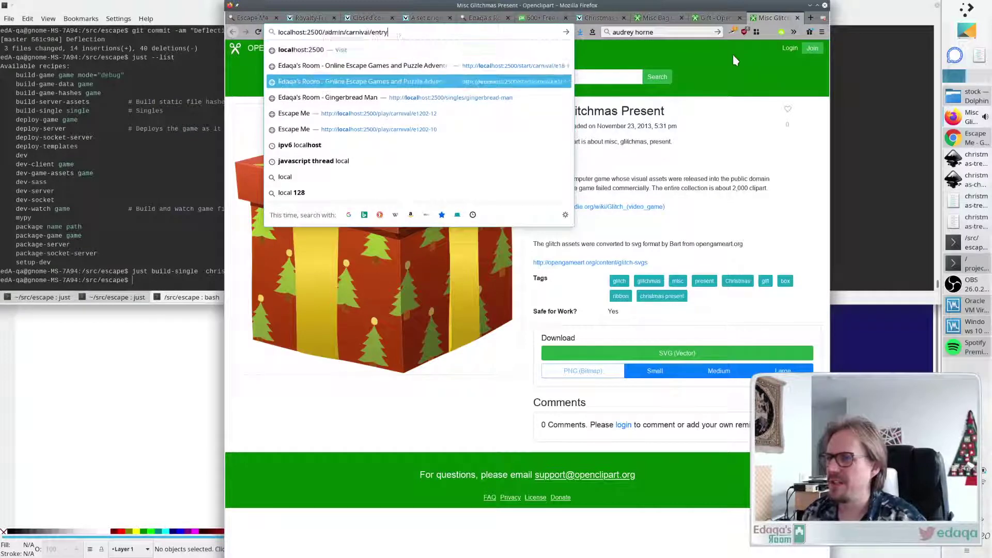
pyautogui.press('Down')
pyautogui.press('BackSpace')
pyautogui.press('BackSpace')
pyautogui.press('BackSpace')
pyautogui.press('BackSpace')
pyautogui.press('BackSpace')
pyautogui.press('BackSpace')
pyautogui.press('BackSpace')
pyautogui.press('BackSpace')
pyautogui.press('BackSpace')
pyautogui.press('BackSpace')
pyautogui.press('BackSpace')
pyautogui.press('BackSpace')
pyautogui.press('BackSpace')
pyautogui.press('BackSpace')
pyautogui.press('BackSpace')
pyautogui.write('christma')
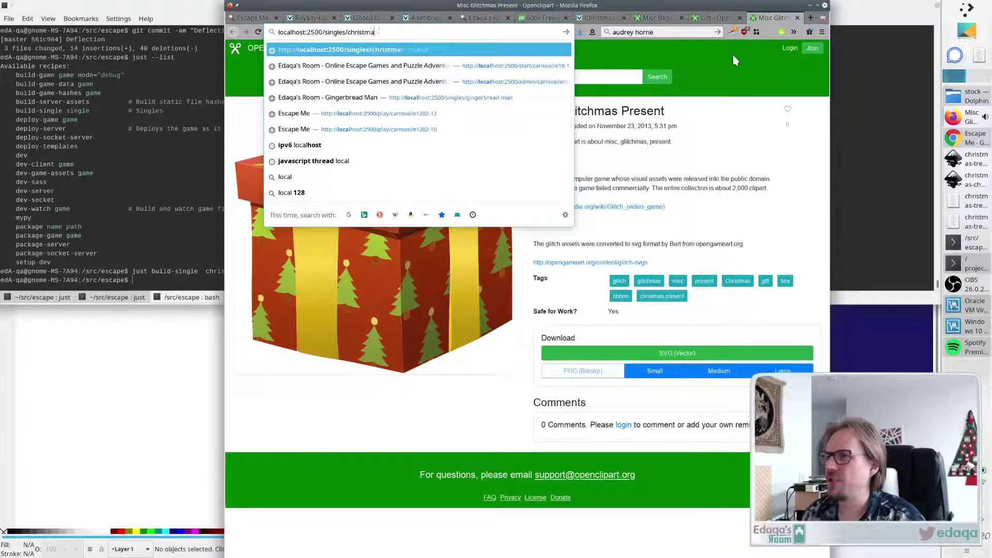
pyautogui.write('s-tree')
pyautogui.press('Return')
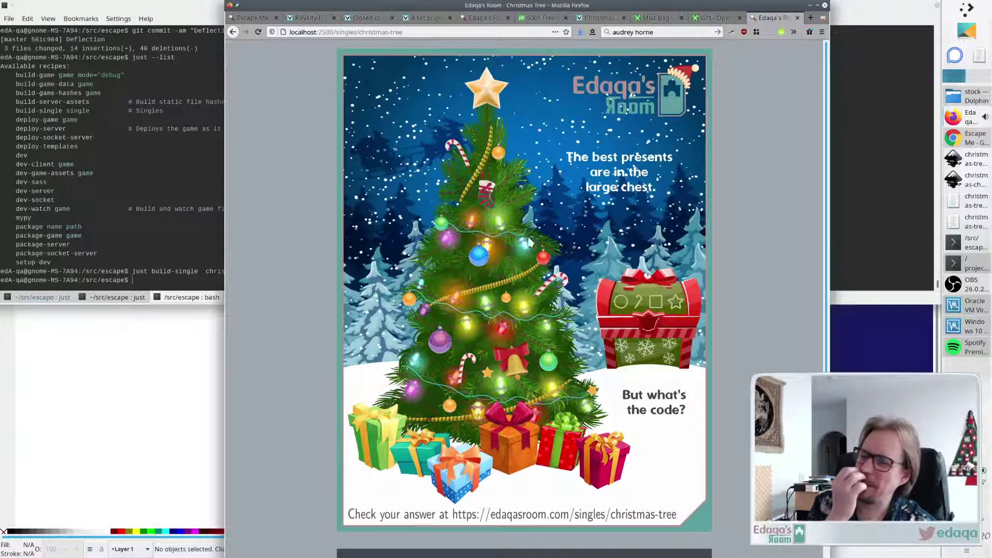
pyautogui.scroll(-3, 571, 295)
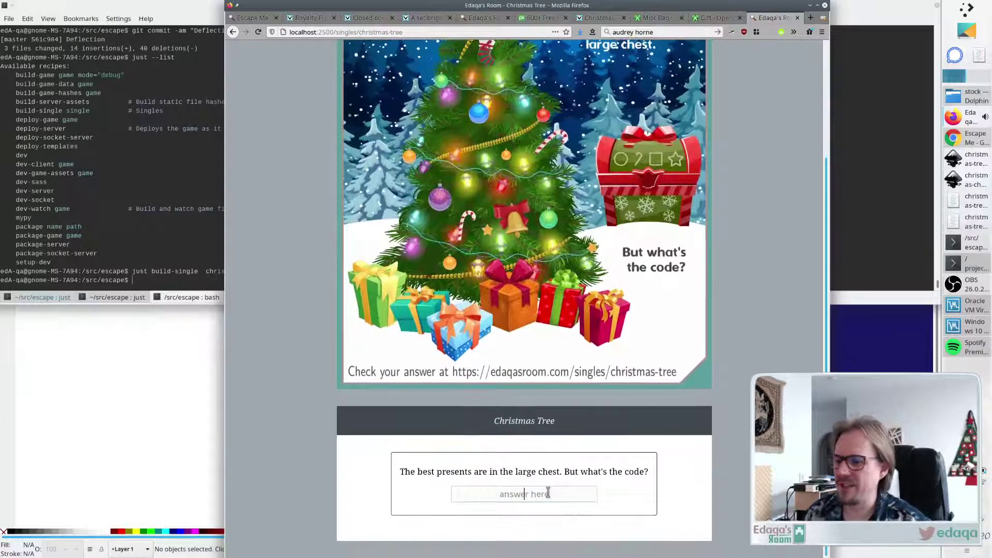
# Try the incorrect code 4546 in the Christmas Tree answer box and clear it again.
pyautogui.write('4546')
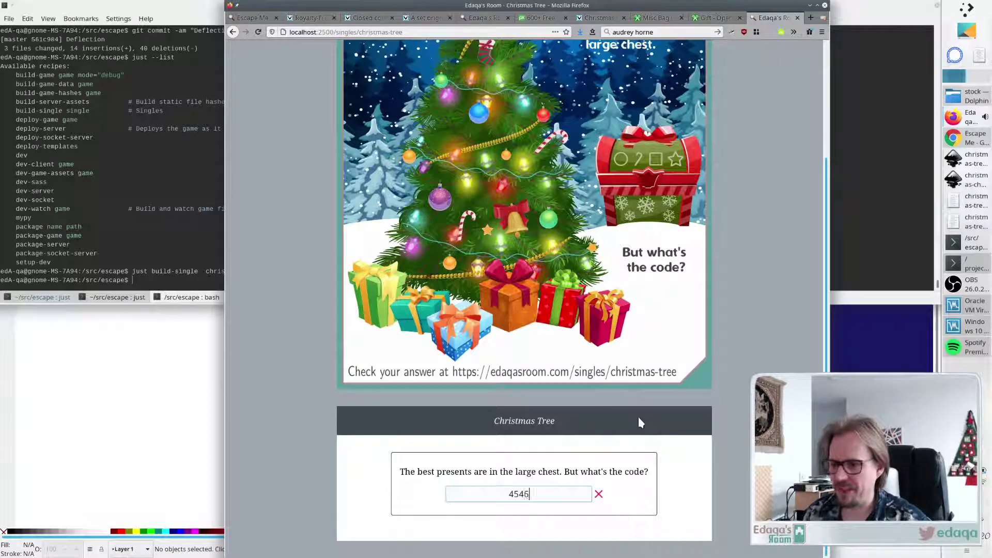
pyautogui.press('BackSpace')
pyautogui.press('BackSpace')
pyautogui.press('BackSpace')
pyautogui.press('BackSpace')
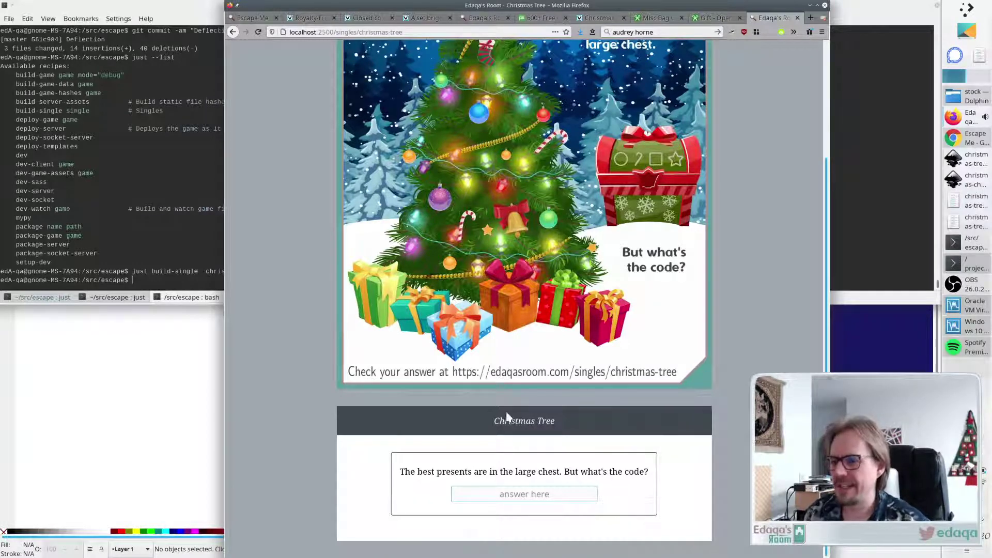
# Work through the chest's symbols on the card, submit the code 9363 as the answer, and return to the card image.
pyautogui.scroll(3, 503, 417)
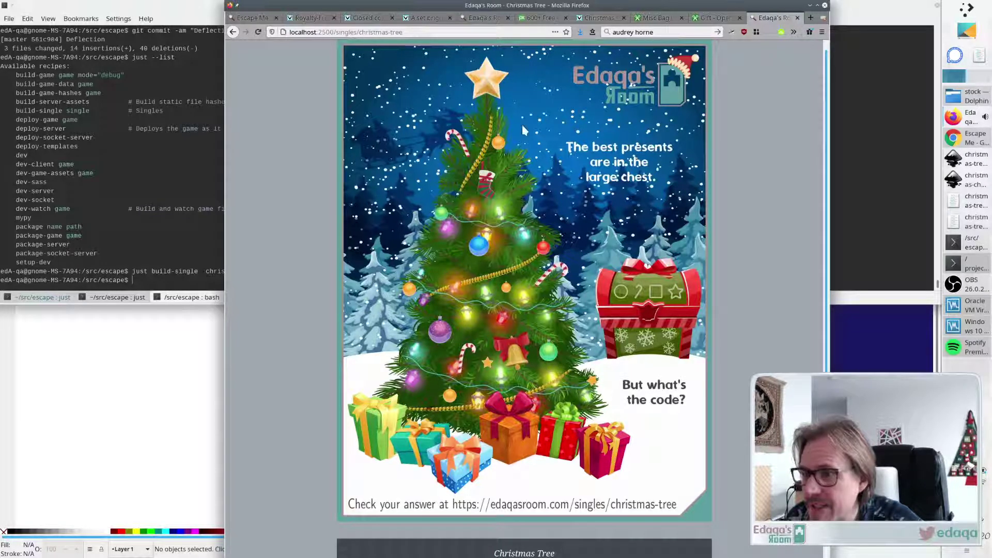
pyautogui.scroll(-4, 578, 459)
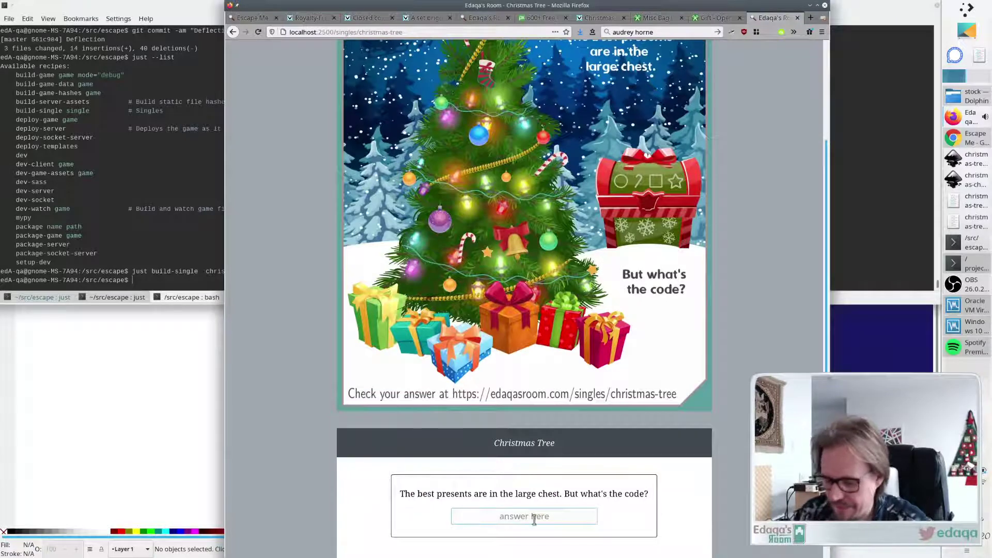
pyautogui.click(534, 517)
pyautogui.write('9')
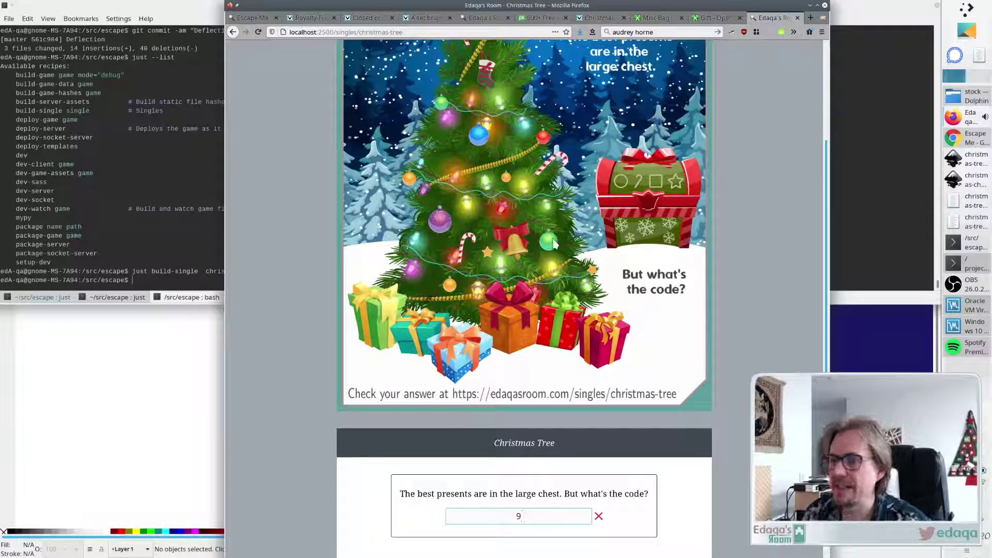
pyautogui.scroll(2, 565, 259)
pyautogui.scroll(-2, 565, 289)
pyautogui.write('3')
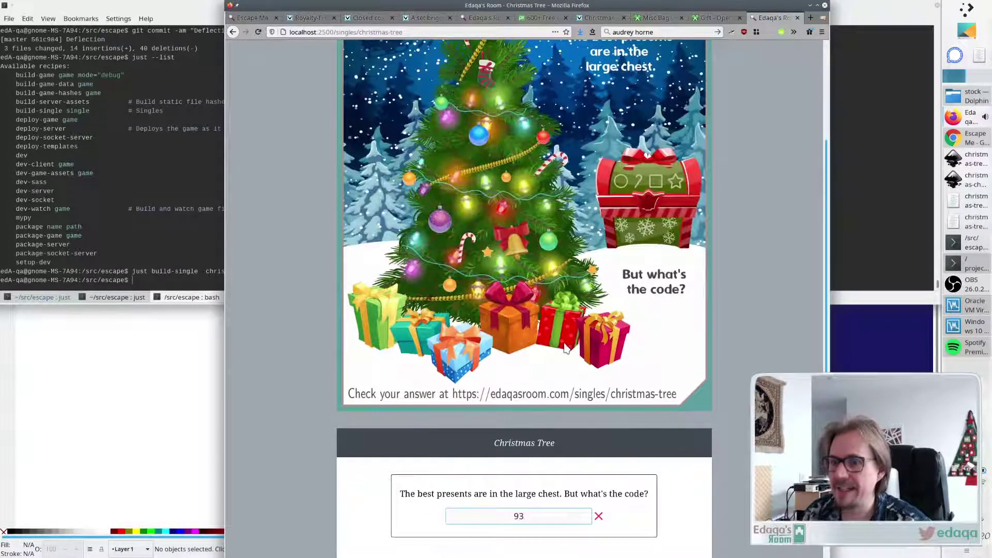
pyautogui.scroll(2, 568, 362)
pyautogui.scroll(-3, 577, 416)
pyautogui.press('Left')
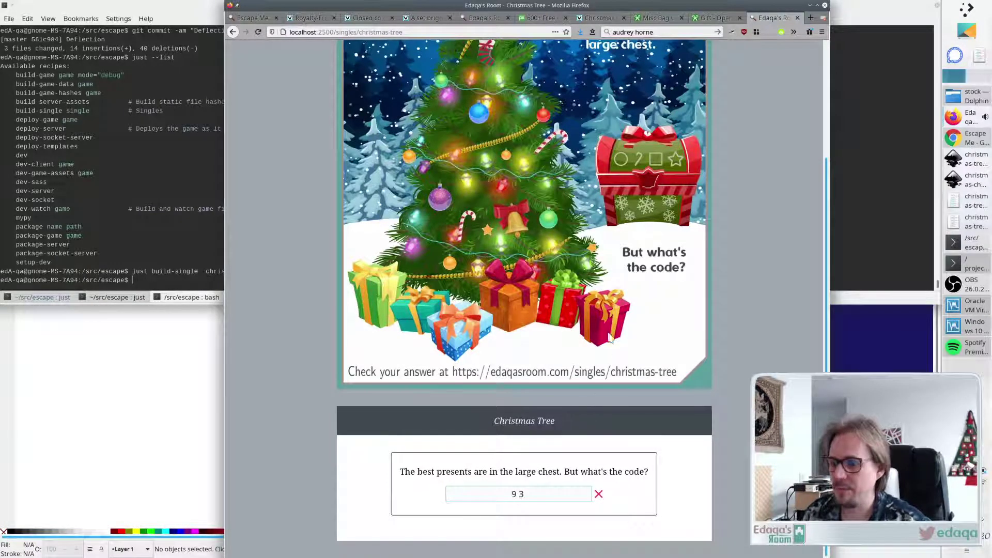
pyautogui.press('Right')
pyautogui.write('6')
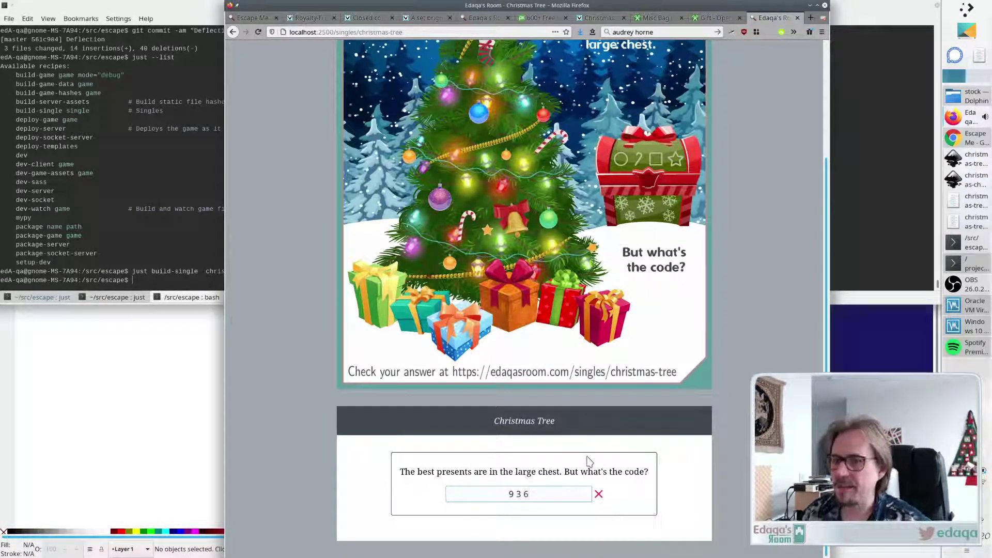
pyautogui.write(' 3')
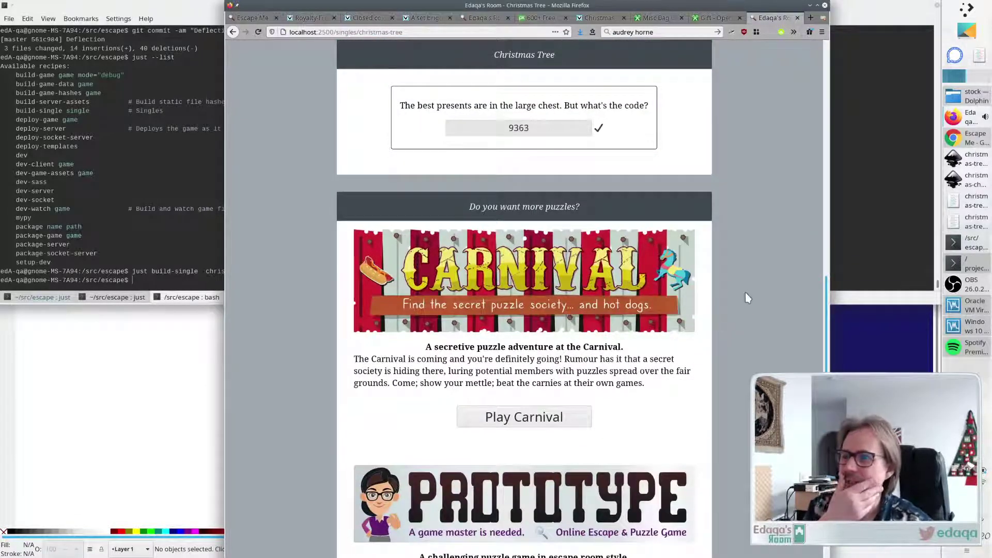
pyautogui.scroll(9, 745, 295)
pyautogui.scroll(1, 746, 281)
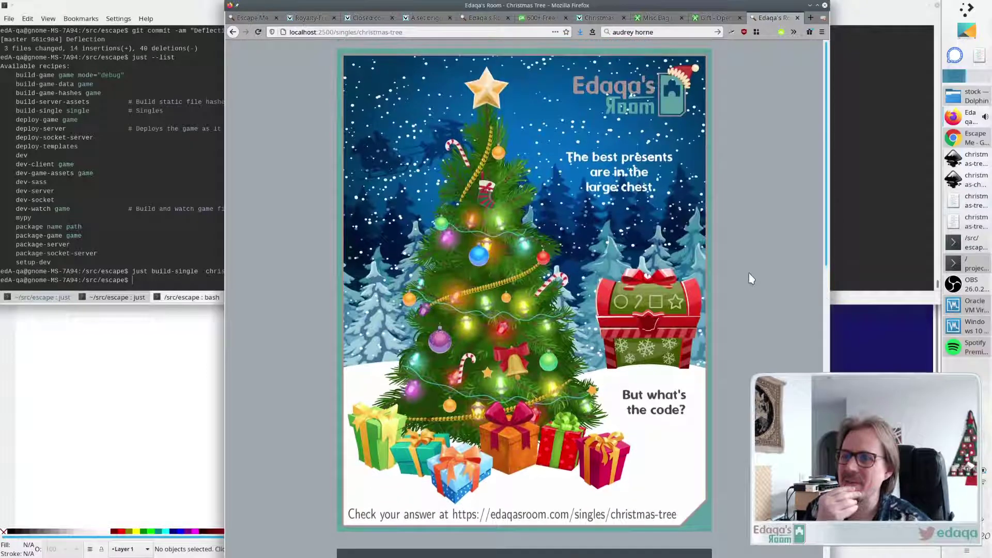
# Switch to the Konsole session in /src/escape and check the repository with "git status".
pyautogui.moveTo(195, 217); pyautogui.dragTo(194, 226)
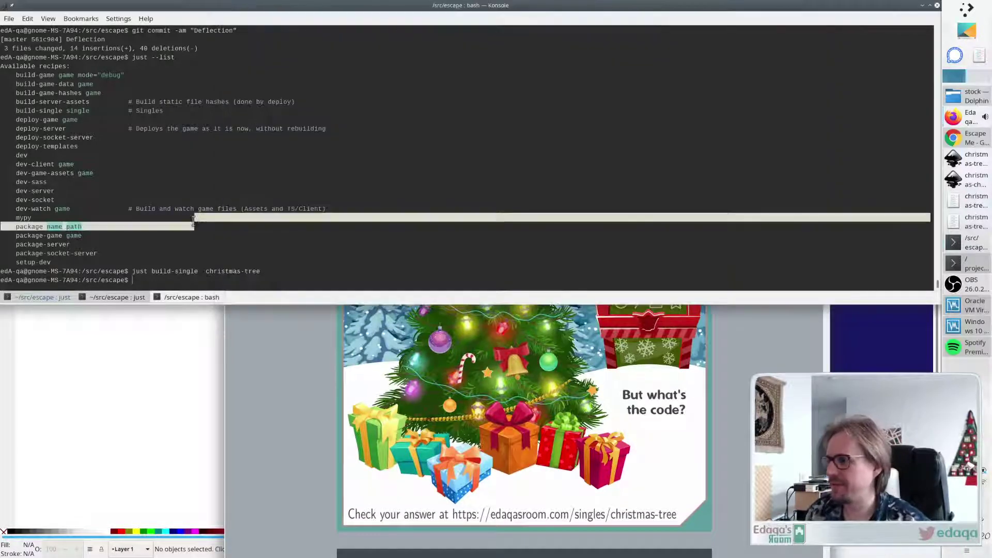
pyautogui.write('git status')
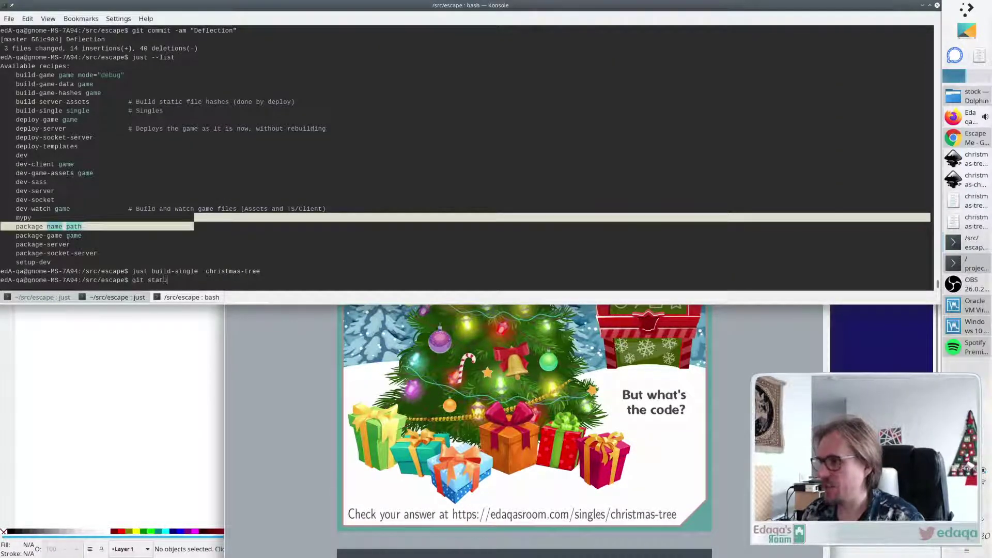
pyautogui.press('Return')
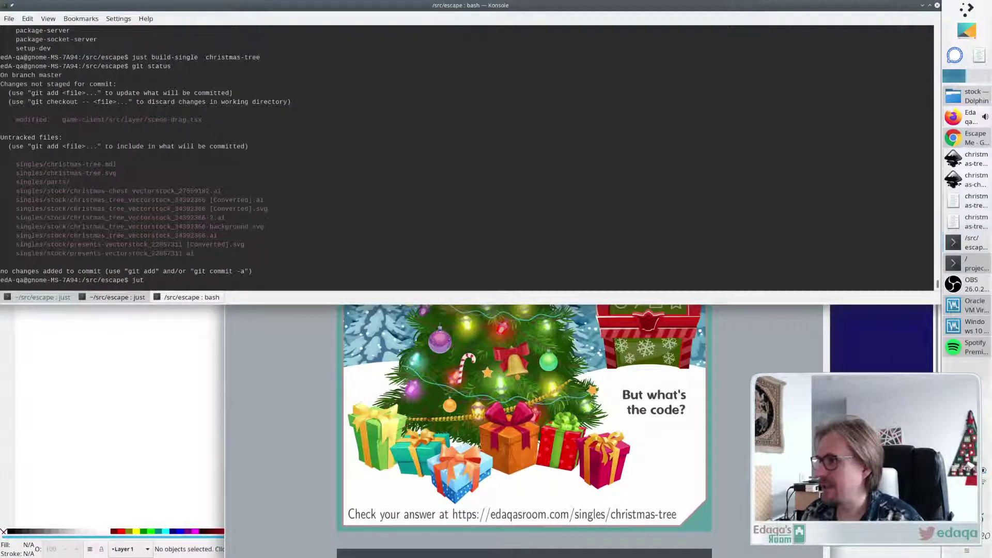
# Deploy the singles by running "just deploy-game singles" and return to the puzzle page in Firefox.
pyautogui.write('just deploy')
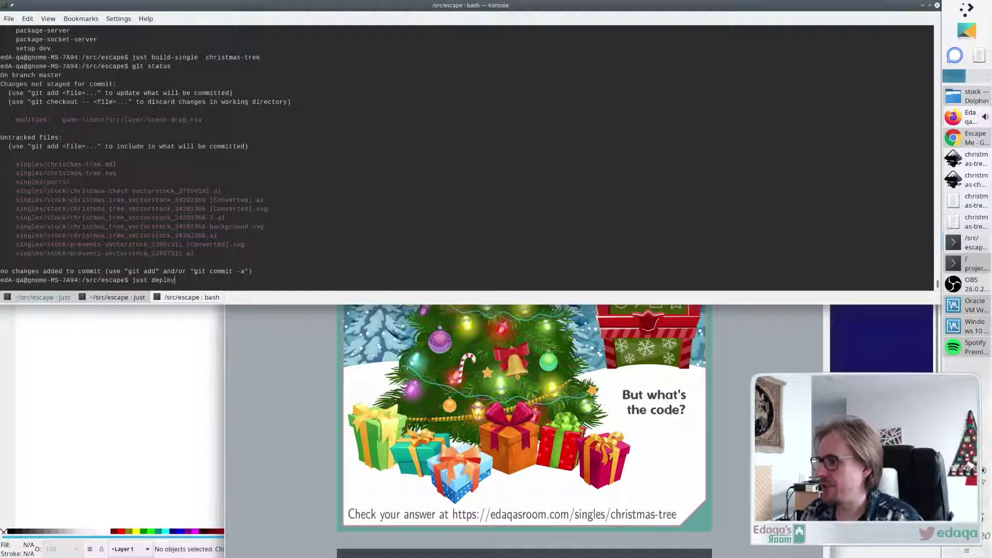
pyautogui.write('-game single')
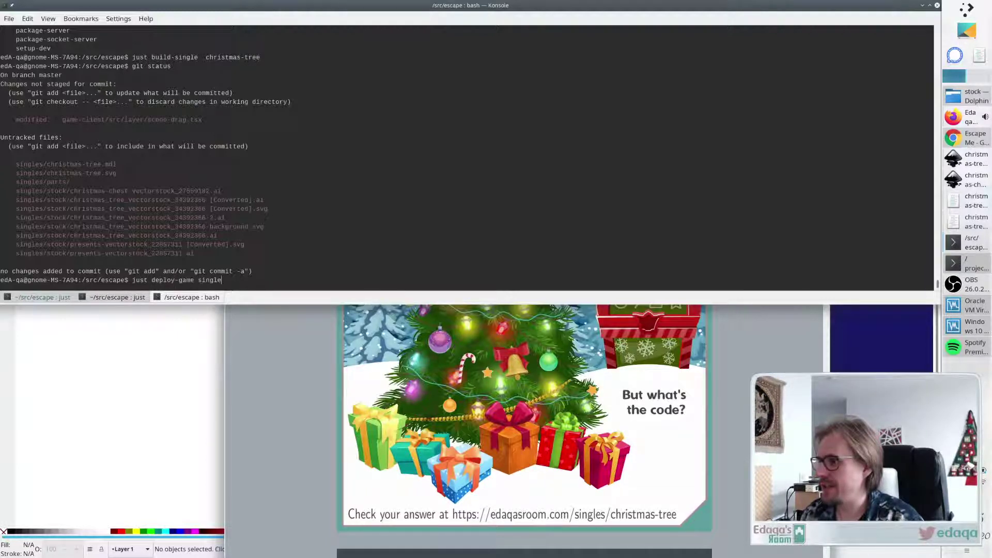
pyautogui.write('s')
pyautogui.press('Return')
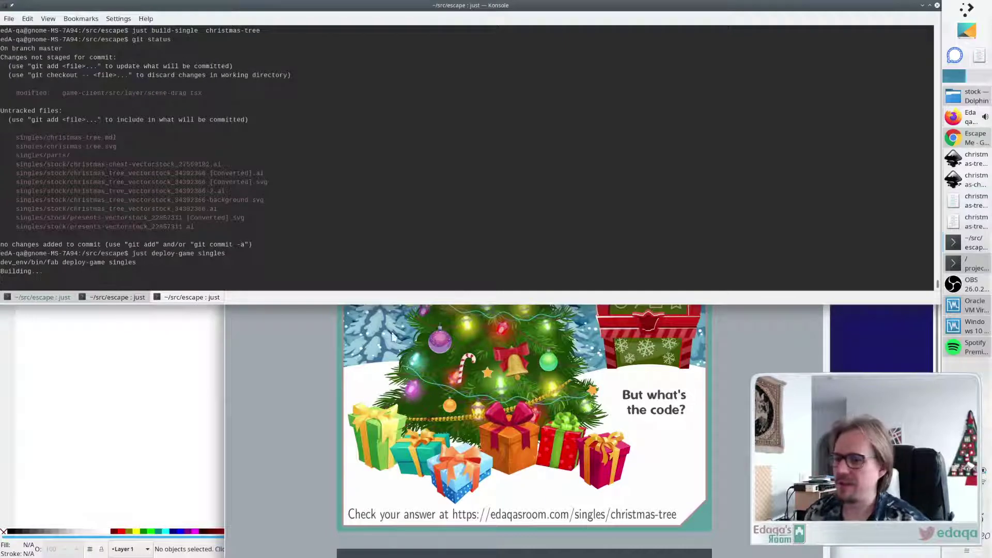
pyautogui.click(725, 394)
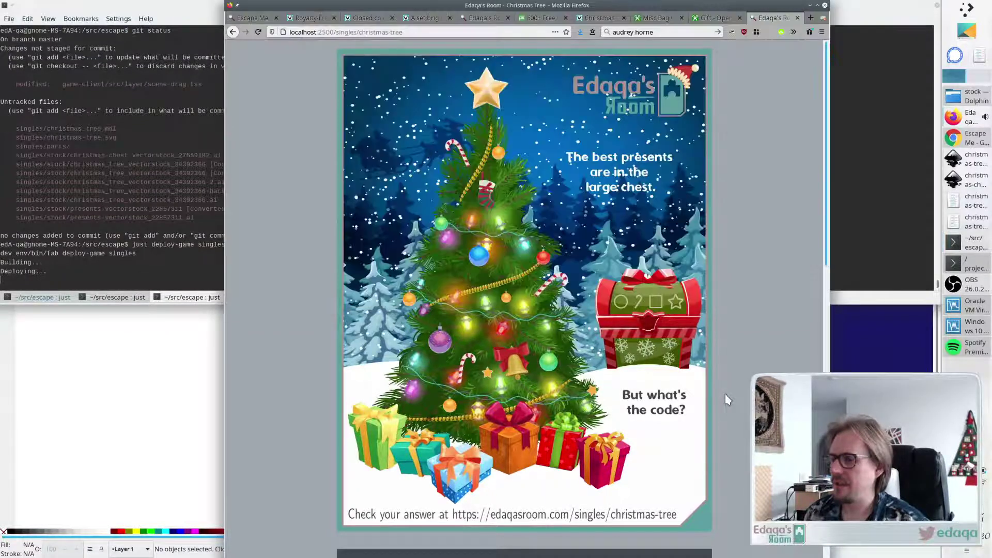
pyautogui.click(354, 32)
pyautogui.write('edaqaskitchen.com/')
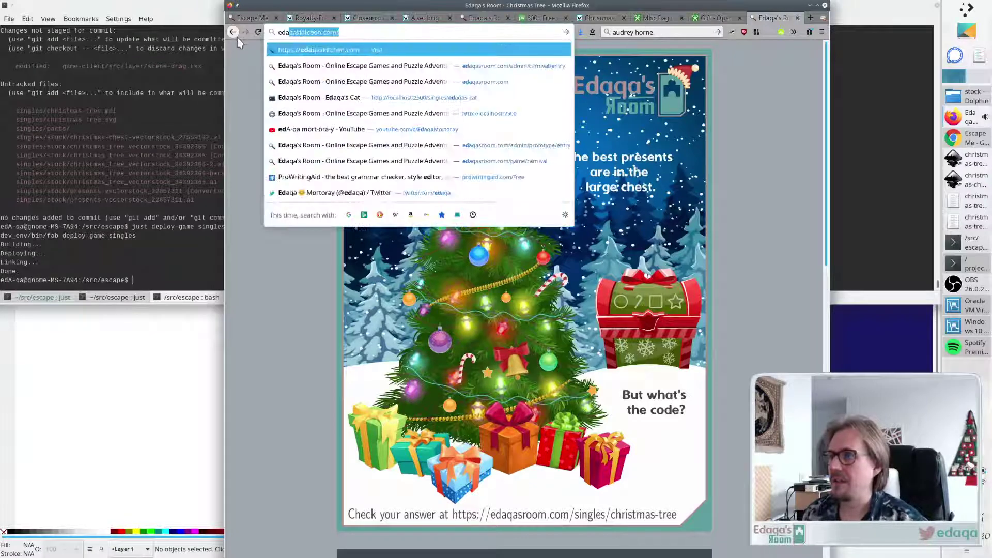
pyautogui.press('Down')
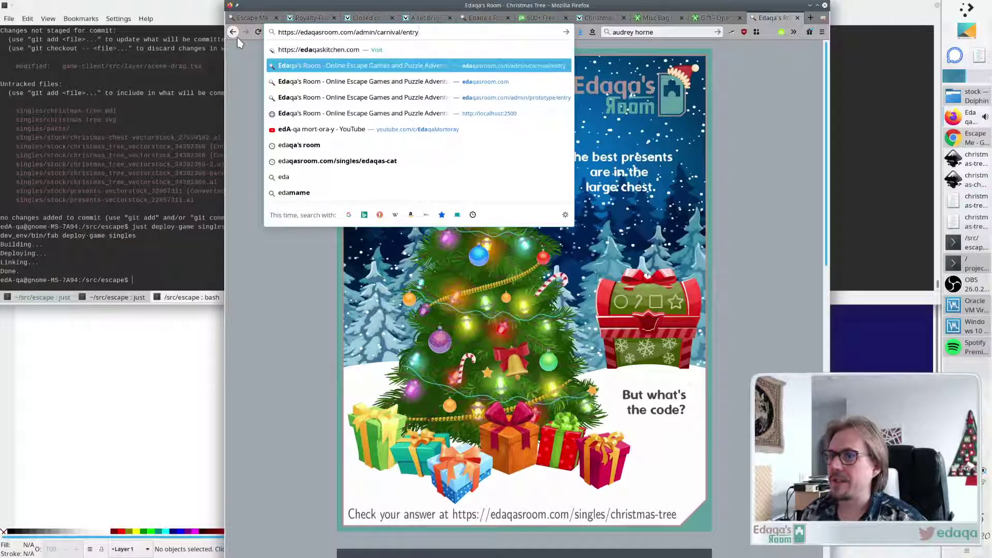
pyautogui.press('Up')
pyautogui.write('qas-c')
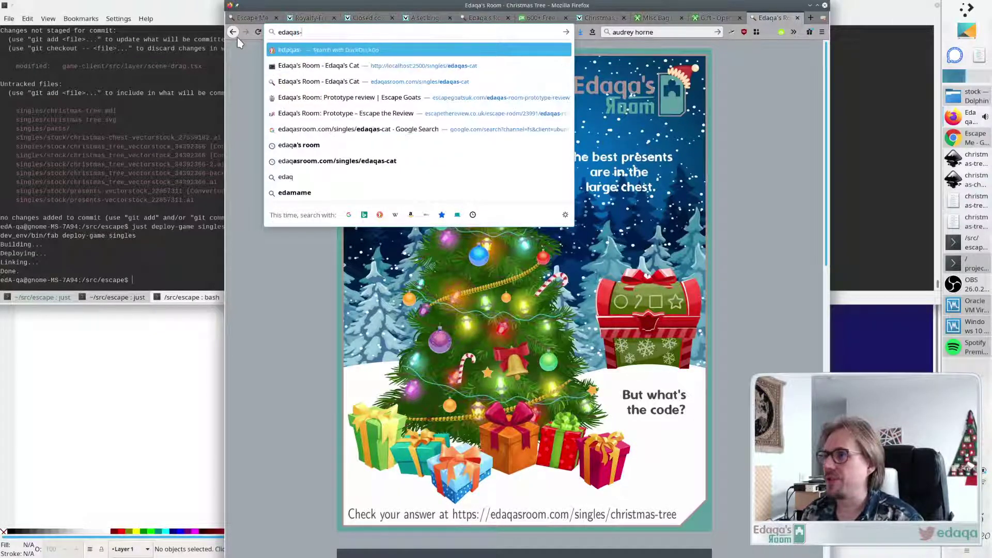
pyautogui.press('Down')
pyautogui.press('Down')
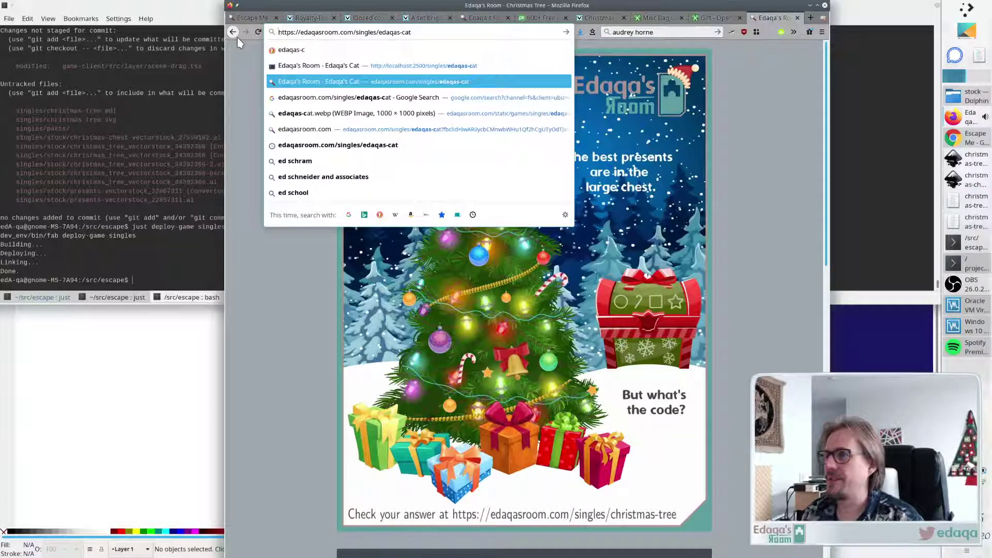
pyautogui.press('Down')
pyautogui.write('chri')
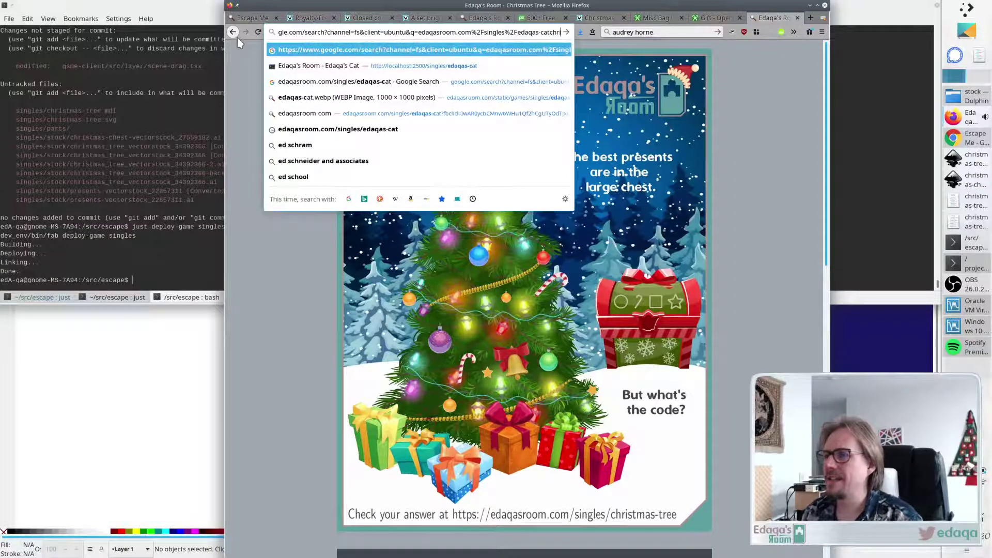
pyautogui.hotkey('ctrl', 'a')
pyautogui.write('edaqas')
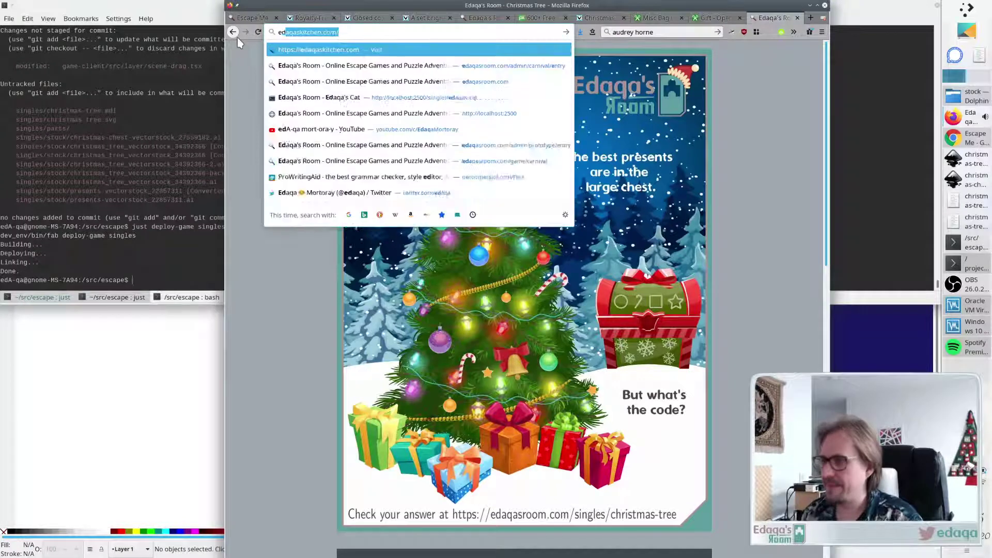
pyautogui.press('Down')
pyautogui.press('Down')
pyautogui.press('Down')
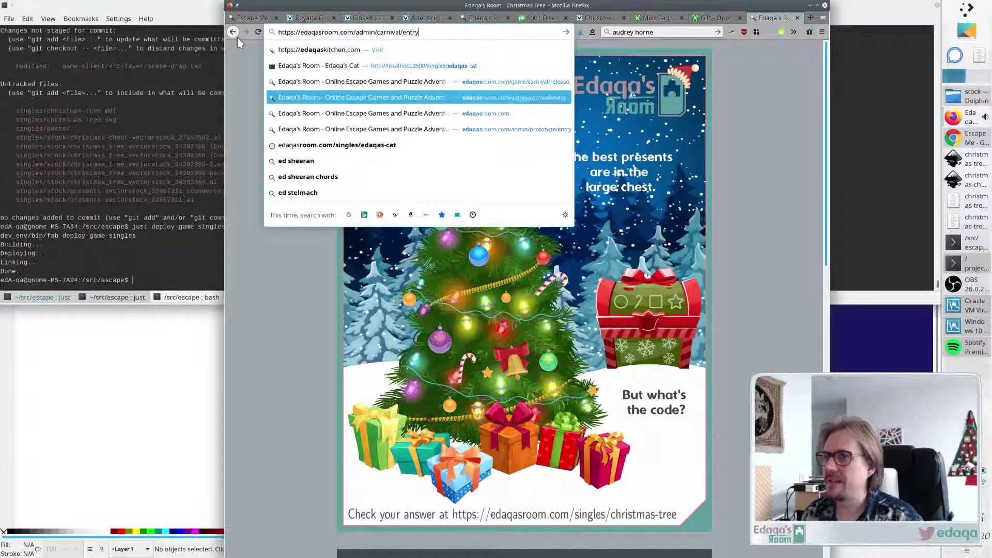
pyautogui.press('Up')
pyautogui.press('Up')
pyautogui.press('Up')
pyautogui.write('-ca')
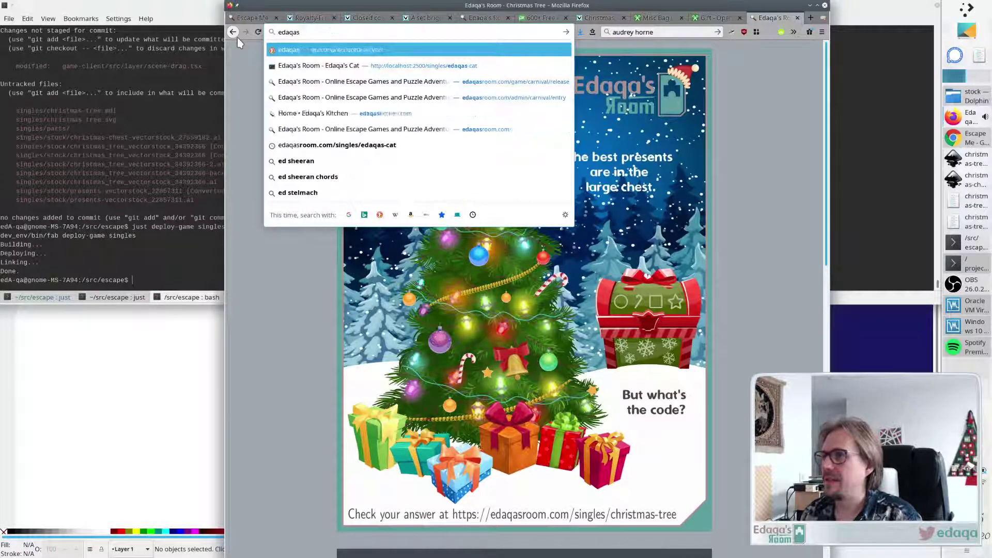
pyautogui.press('Down')
pyautogui.press('Down')
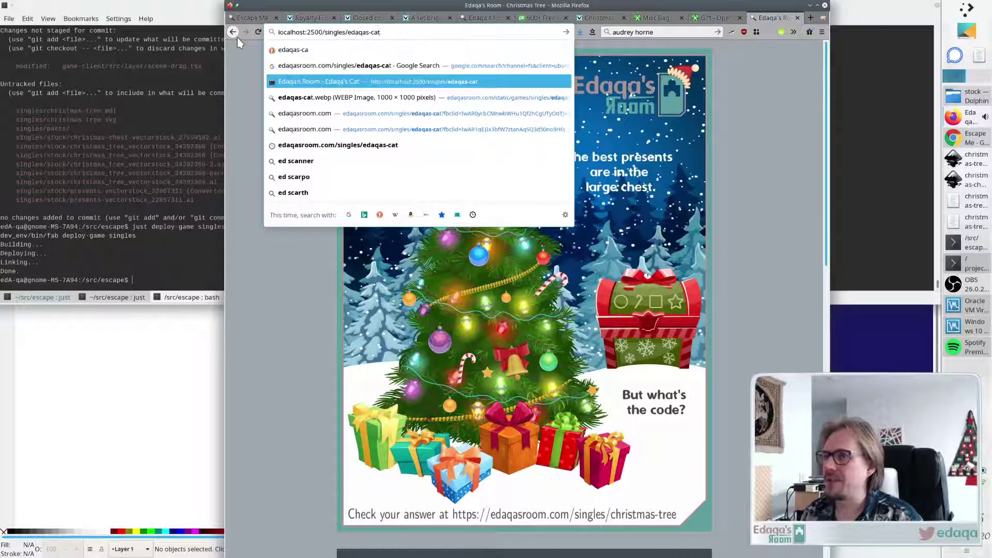
pyautogui.press('Down')
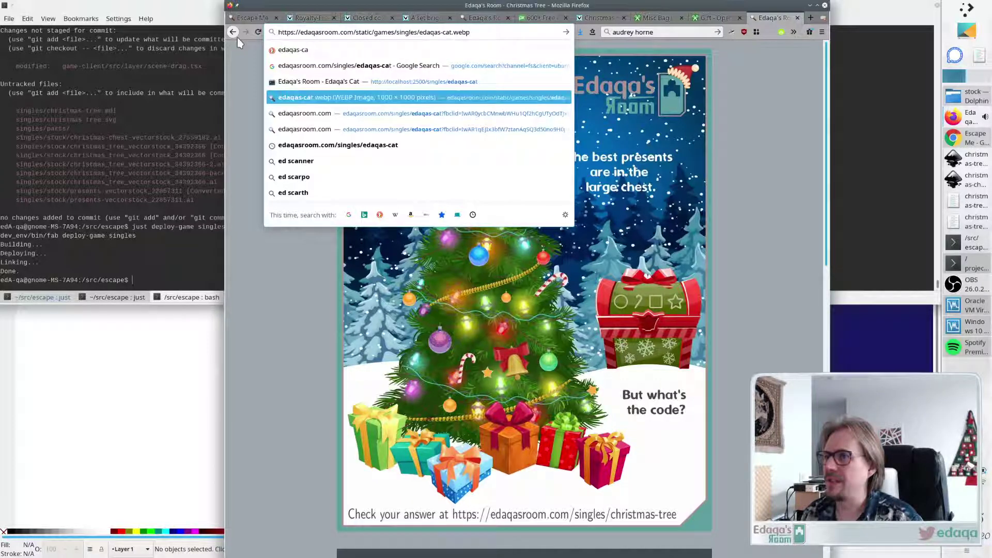
pyautogui.press('BackSpace')
pyautogui.press('BackSpace')
pyautogui.press('BackSpace')
pyautogui.press('BackSpace')
pyautogui.press('BackSpace')
pyautogui.press('BackSpace')
pyautogui.press('BackSpace')
pyautogui.press('BackSpace')
pyautogui.press('BackSpace')
pyautogui.press('BackSpace')
pyautogui.press('BackSpace')
pyautogui.press('BackSpace')
pyautogui.press('BackSpace')
pyautogui.press('BackSpace')
pyautogui.press('BackSpace')
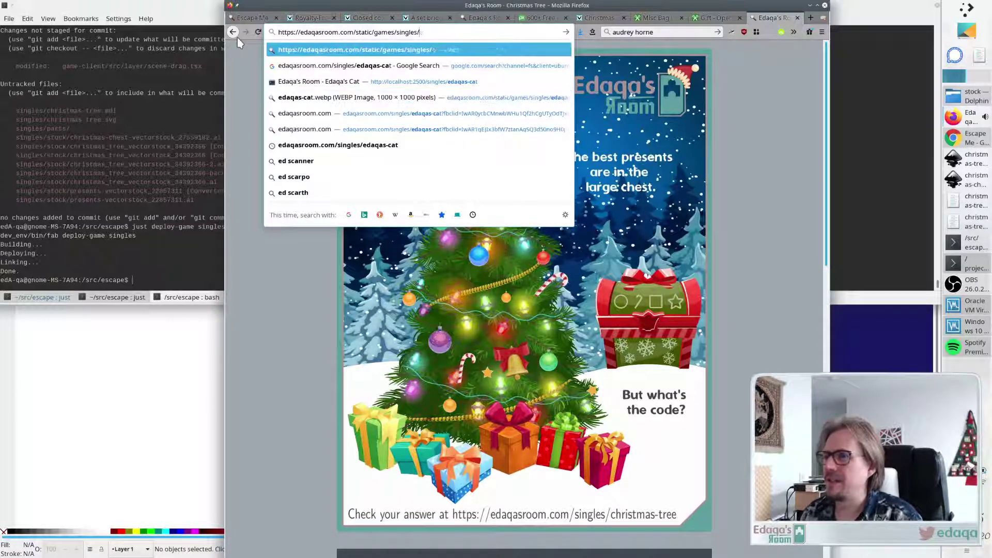
pyautogui.press('BackSpace')
pyautogui.press('BackSpace')
pyautogui.press('BackSpace')
pyautogui.press('BackSpace')
pyautogui.press('BackSpace')
pyautogui.press('BackSpace')
pyautogui.press('BackSpace')
pyautogui.press('BackSpace')
pyautogui.press('BackSpace')
pyautogui.press('BackSpace')
pyautogui.press('BackSpace')
pyautogui.press('BackSpace')
pyautogui.press('BackSpace')
pyautogui.press('BackSpace')
pyautogui.press('BackSpace')
pyautogui.press('BackSpace')
pyautogui.press('BackSpace')
pyautogui.press('BackSpace')
pyautogui.press('BackSpace')
pyautogui.press('BackSpace')
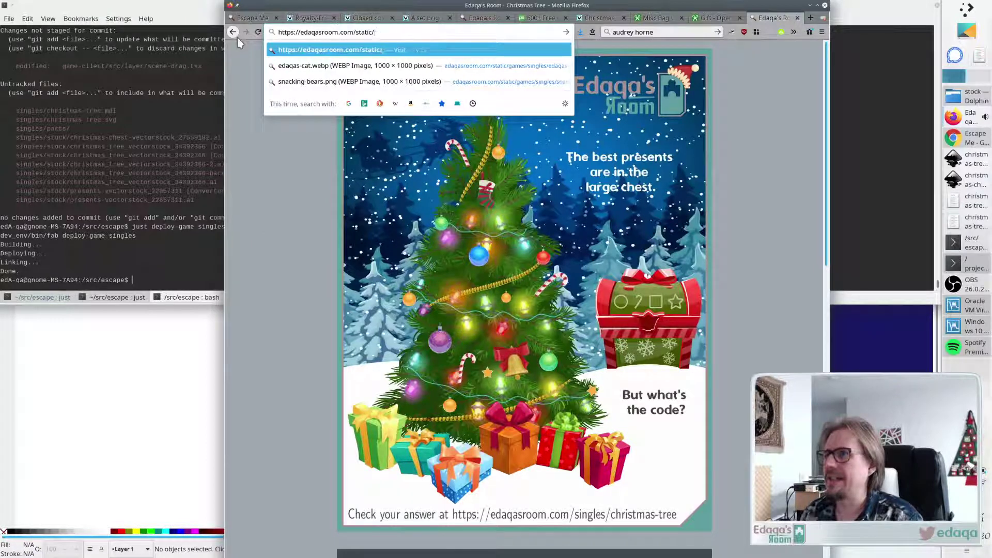
pyautogui.write('singles/ch')
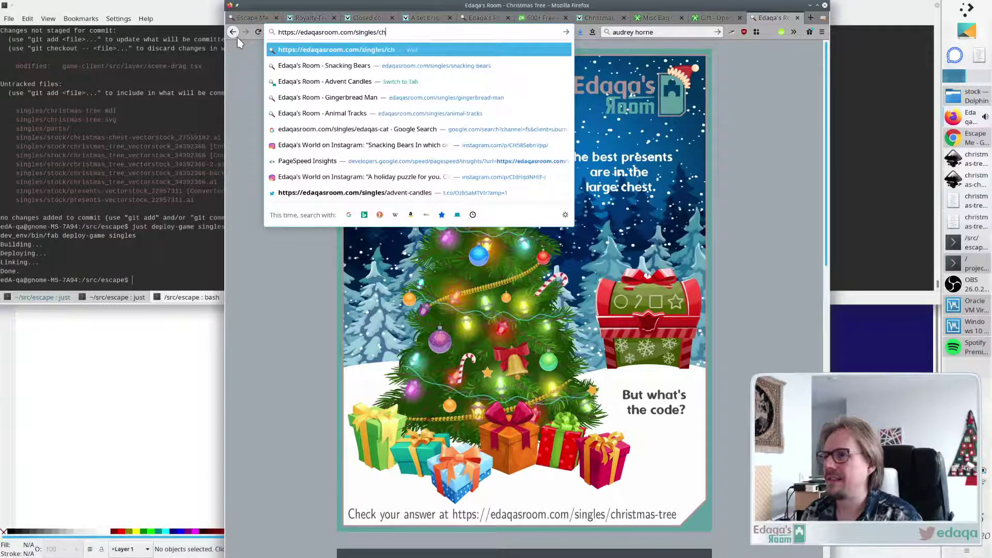
pyautogui.write('iistmas')
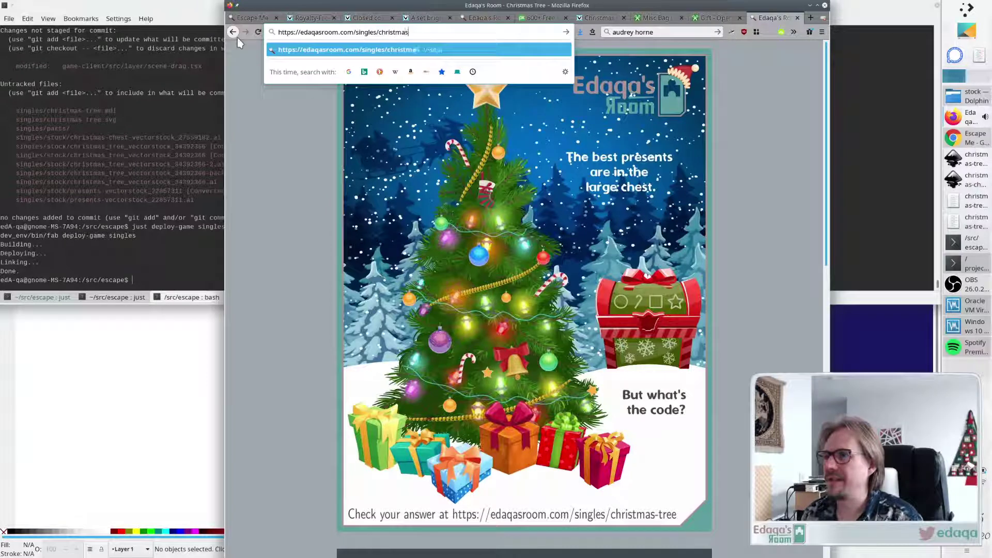
pyautogui.write('-tree')
pyautogui.press('Return')
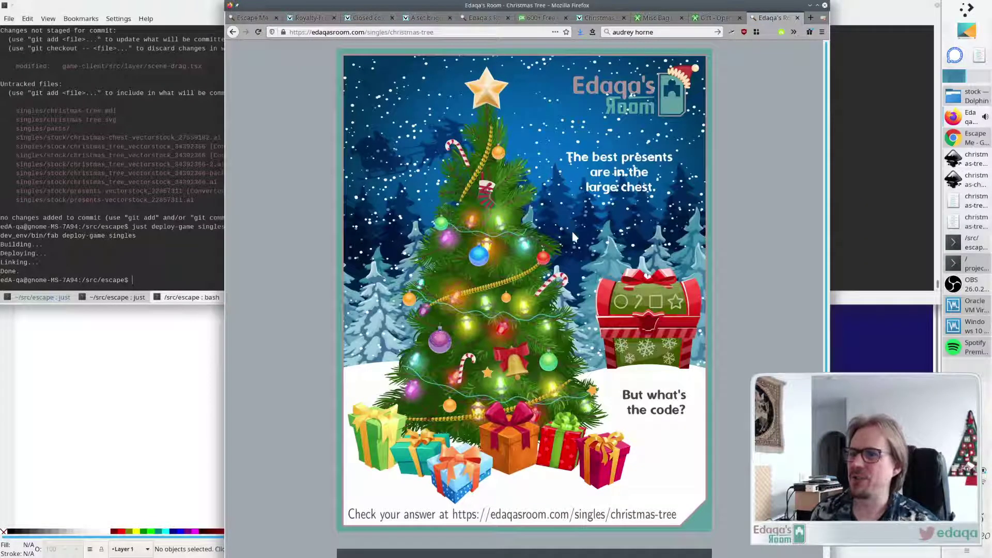
# Look over the live card and test its answer box with the incorrect code 564.
pyautogui.scroll(-3, 708, 327)
pyautogui.scroll(3, 698, 326)
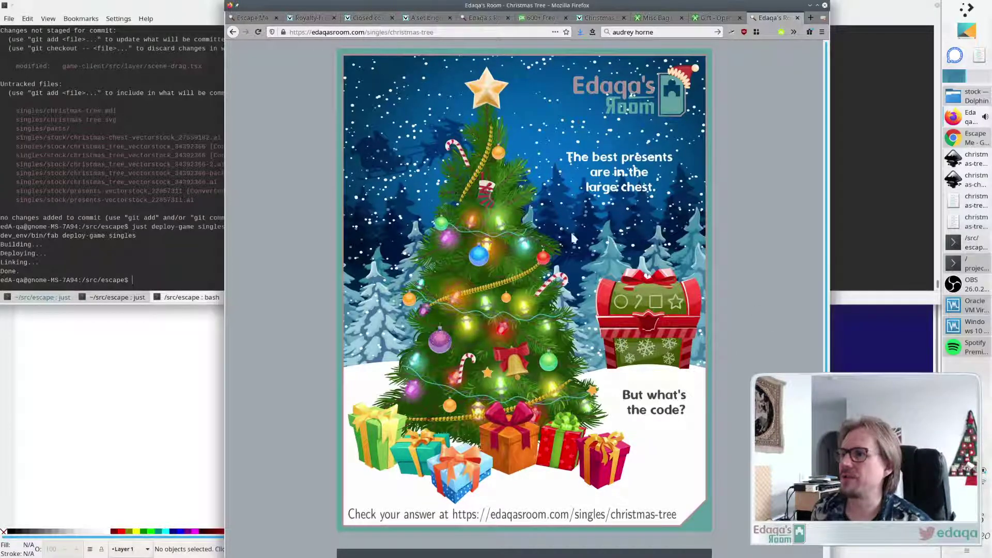
pyautogui.scroll(-3, 691, 317)
pyautogui.scroll(2, 718, 305)
pyautogui.scroll(-2, 719, 297)
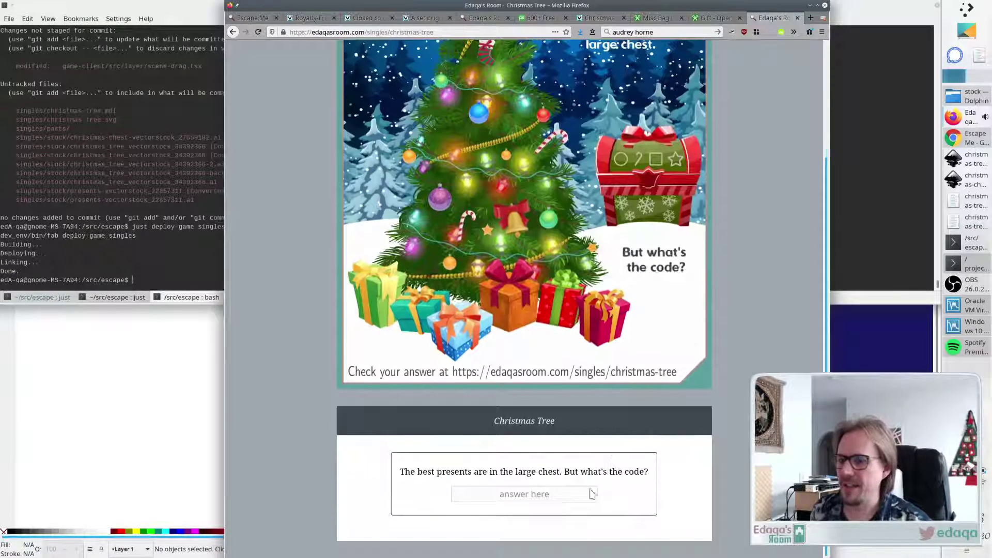
pyautogui.click(543, 491)
pyautogui.write('564')
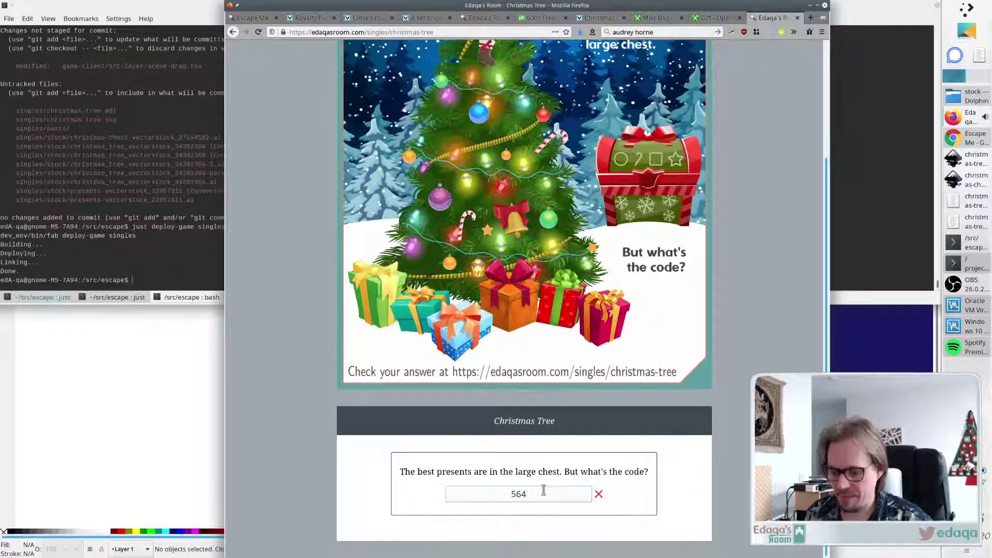
# Replace the answer under the Christmas Tree card with the code 9363 and review the promoted games below.
pyautogui.press('BackSpace')
pyautogui.press('BackSpace')
pyautogui.press('BackSpace')
pyautogui.write('9363')
pyautogui.scroll(-6, 544, 491)
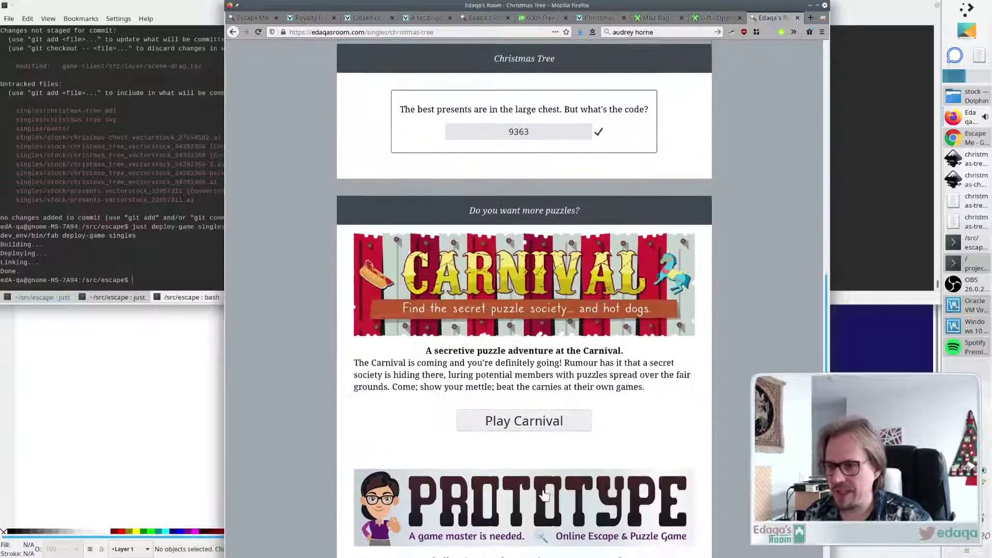
pyautogui.scroll(-2, 627, 432)
pyautogui.scroll(10, 526, 380)
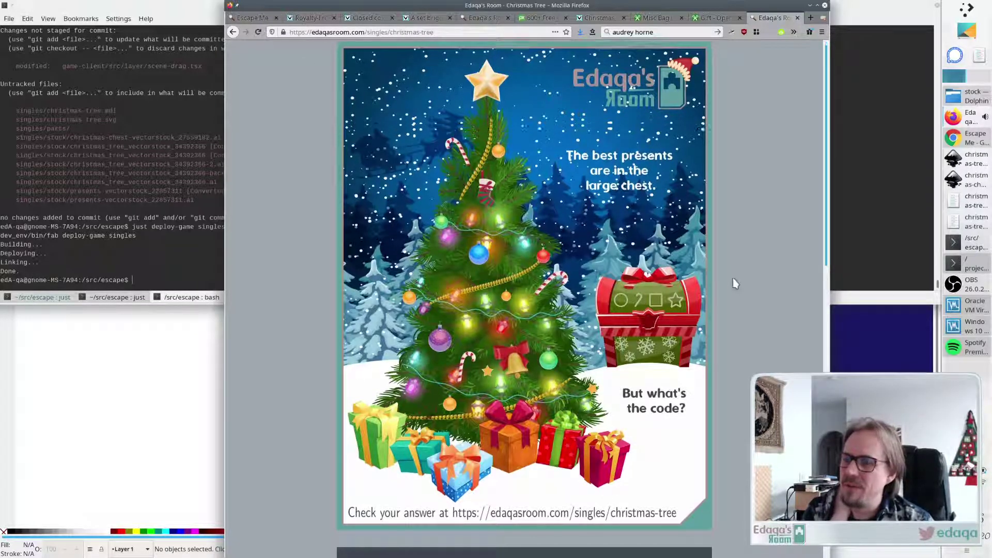
# Open the Carnival game page from its banner in a new tab and look through it.
pyautogui.scroll(-3, 732, 277)
pyautogui.scroll(3, 736, 274)
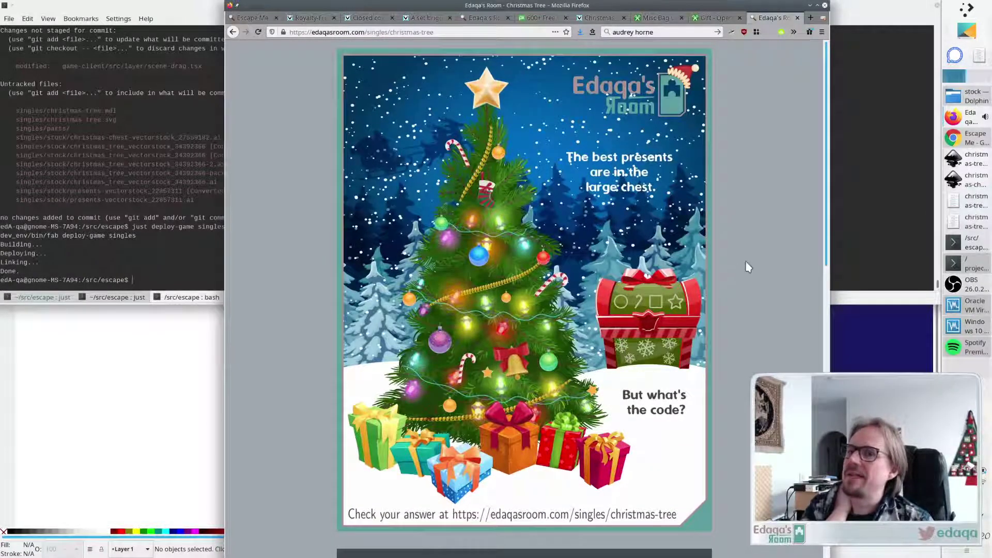
pyautogui.scroll(-3, 754, 266)
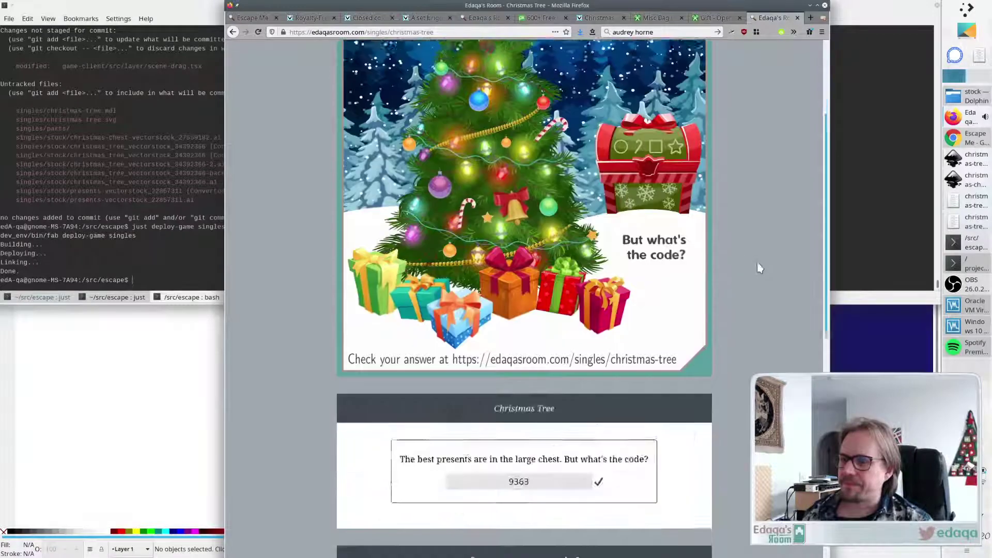
pyautogui.scroll(-5, 759, 268)
pyautogui.middleClick(591, 359)
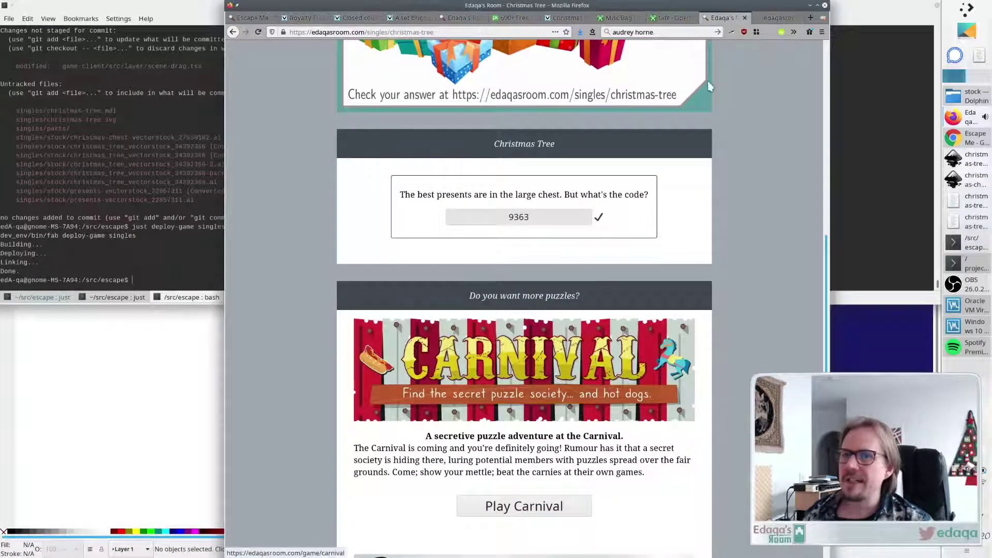
pyautogui.click(770, 21)
pyautogui.scroll(-5, 772, 270)
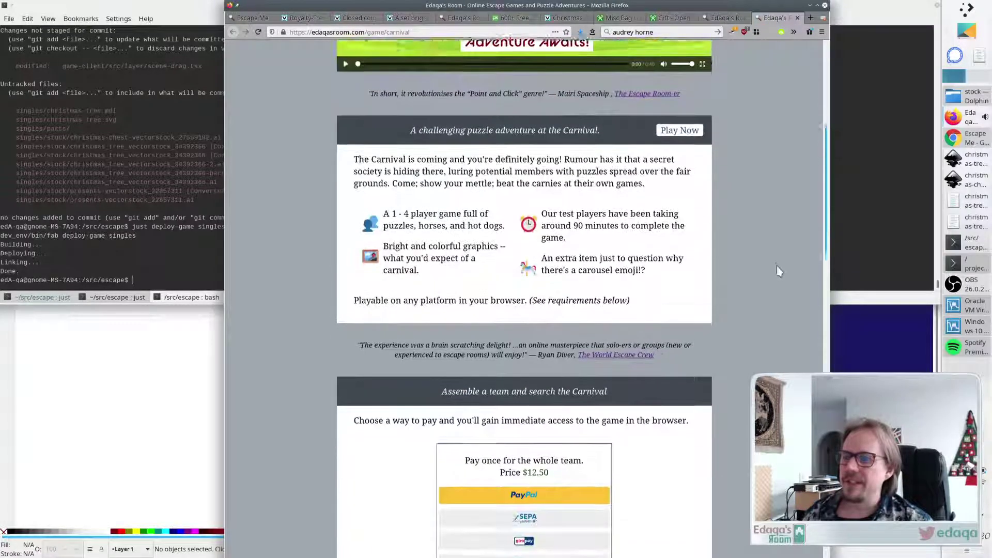
pyautogui.scroll(5, 775, 268)
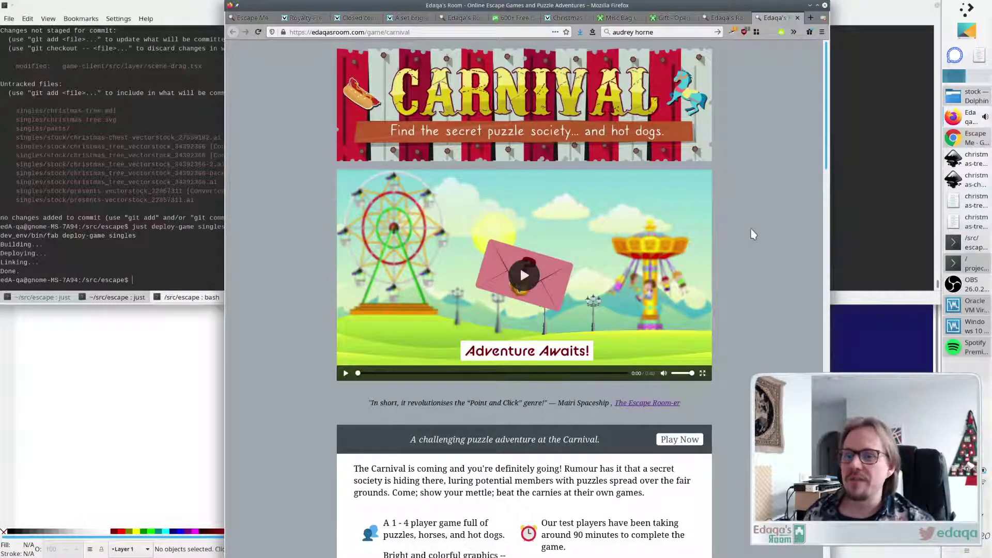
# Close the Carnival page and return to the card image on the Christmas Tree puzzle page.
pyautogui.click(797, 18)
pyautogui.scroll(5, 781, 243)
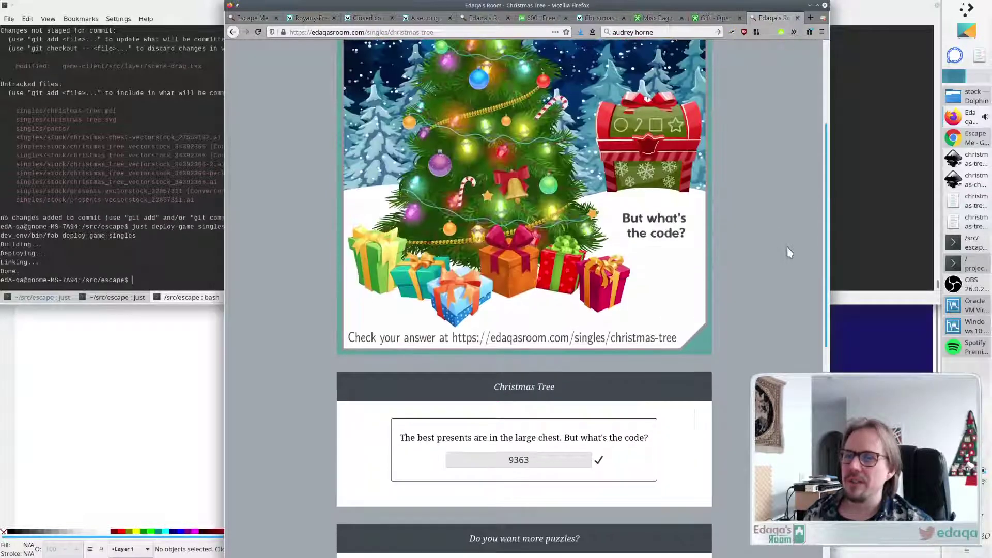
pyautogui.scroll(3, 789, 252)
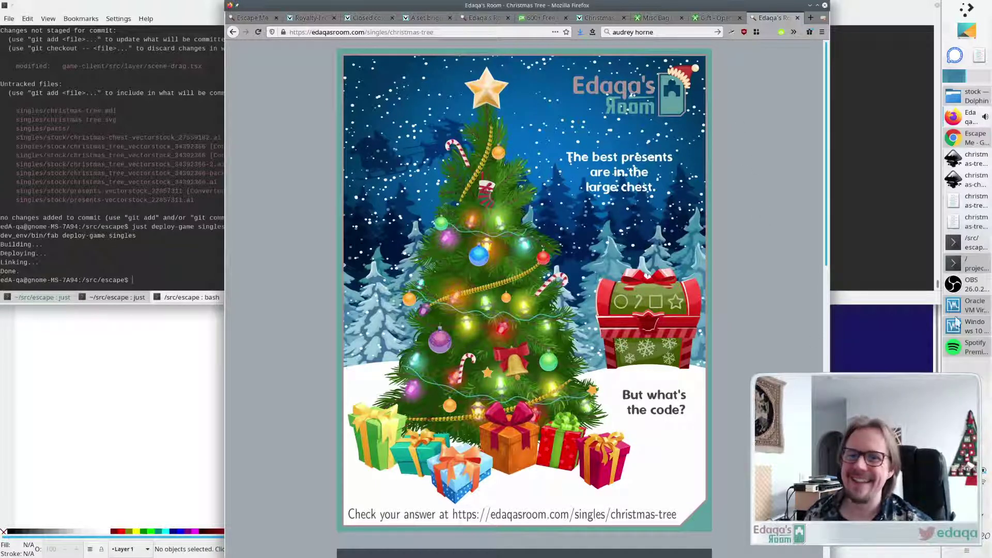
# Switch to OBS and change the stream from the Live scene to the Title Card scene.
pyautogui.click(960, 284)
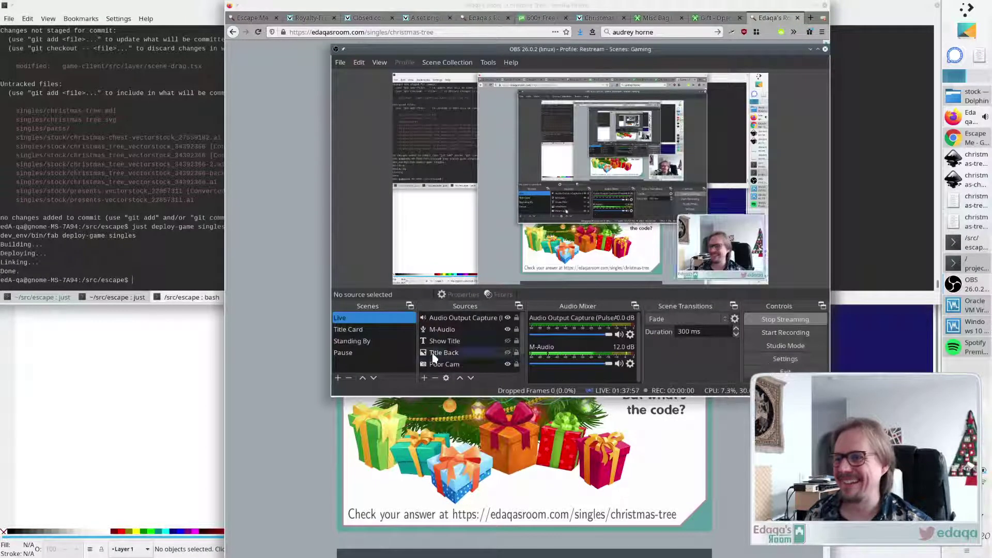
pyautogui.click(356, 330)
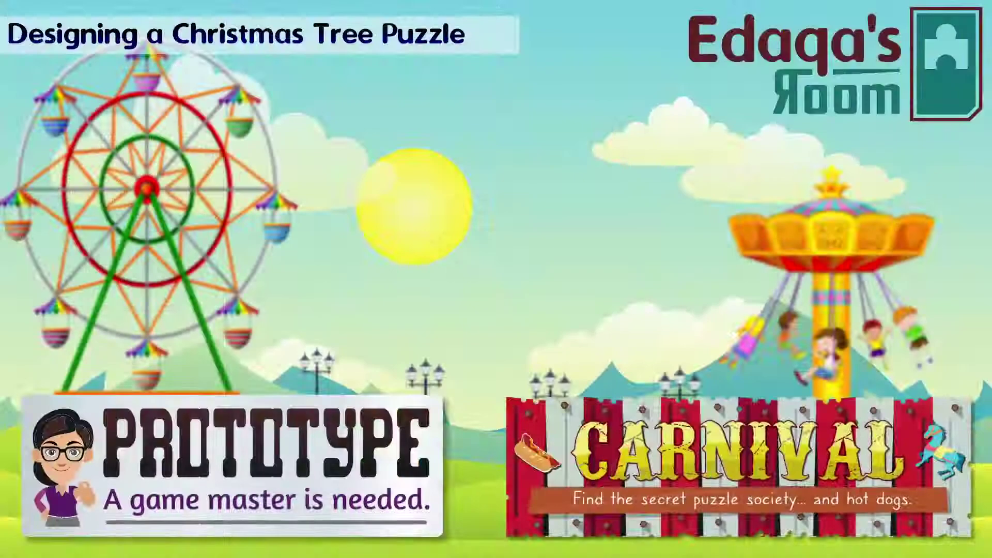